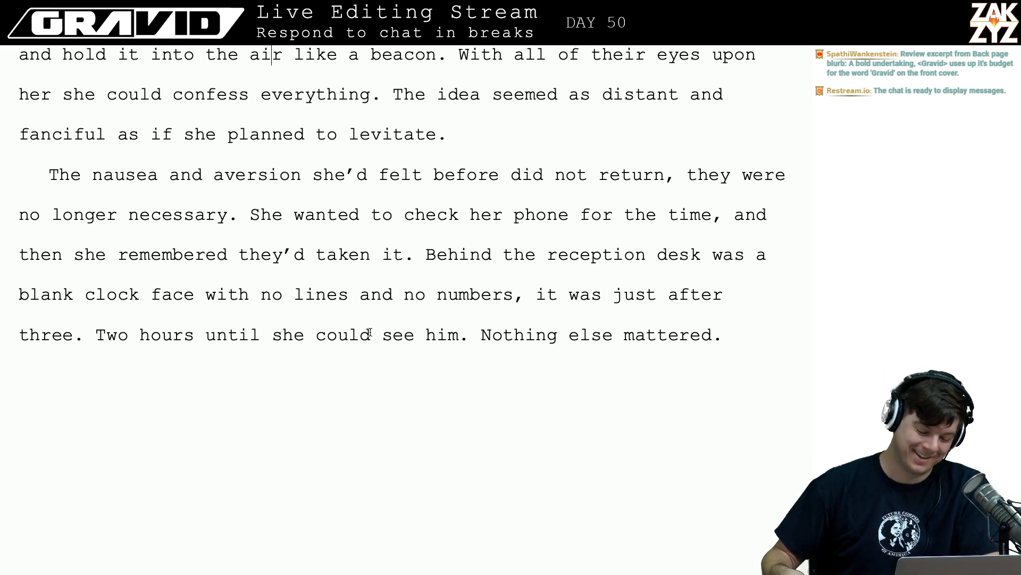
- Search the manuscript for "Gravid" and close the search
key("super+f")
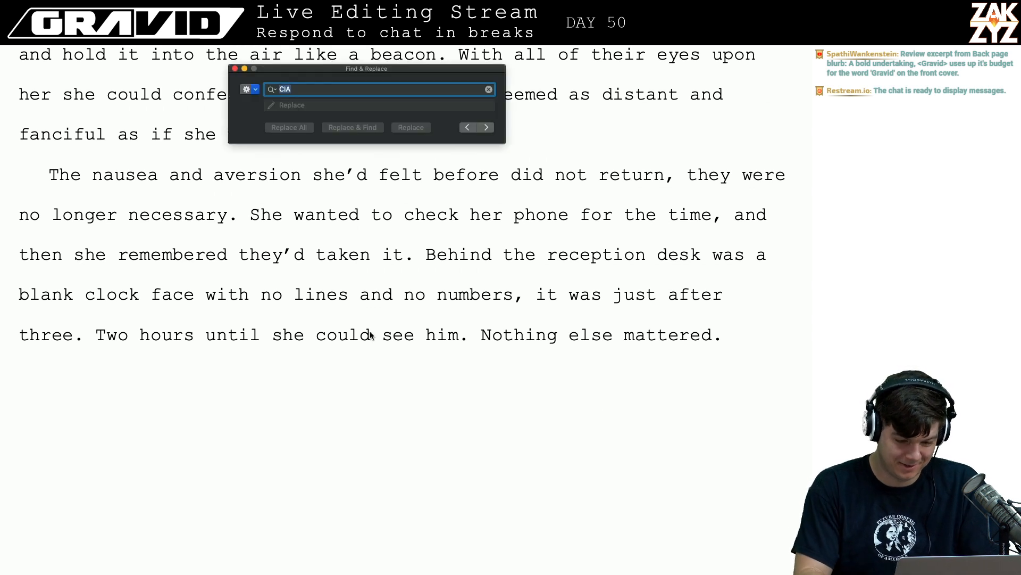
type("G")
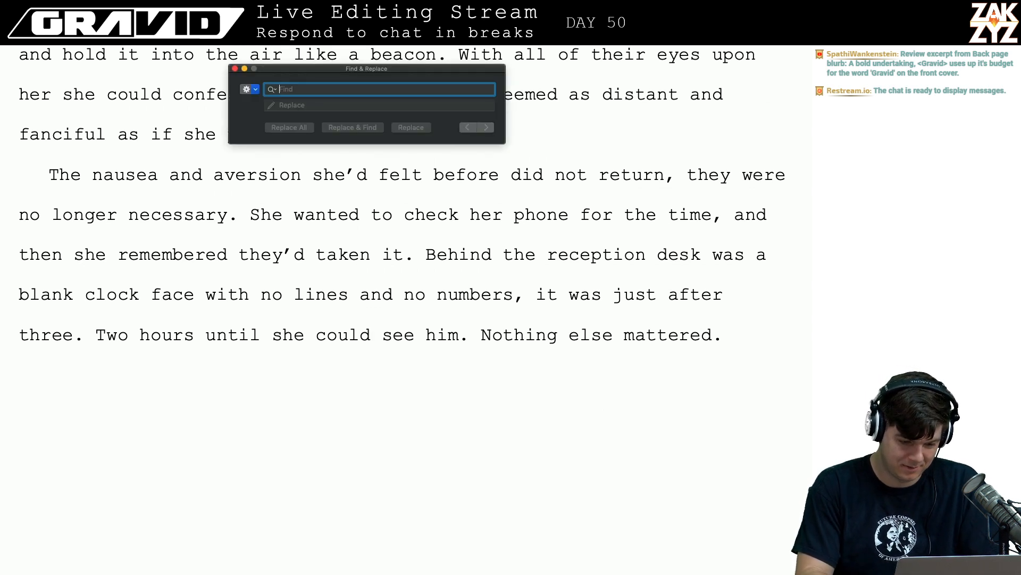
type("ravid")
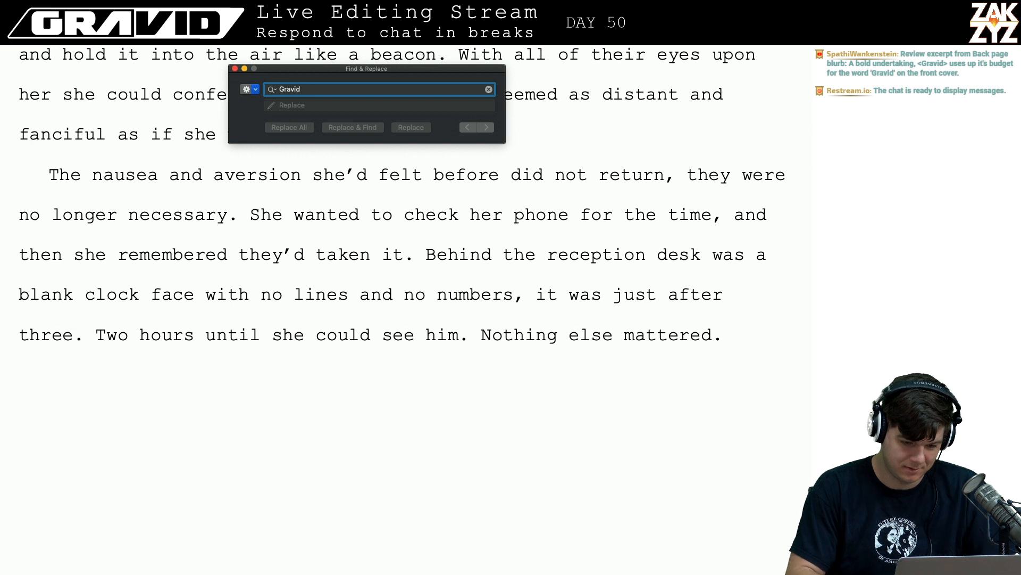
key("Return")
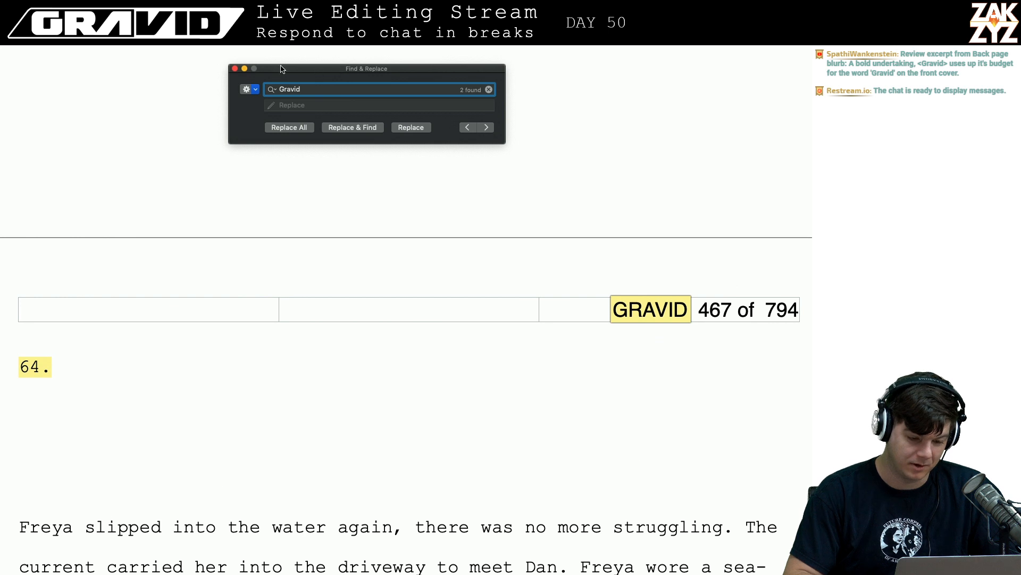
left_click(236, 69)
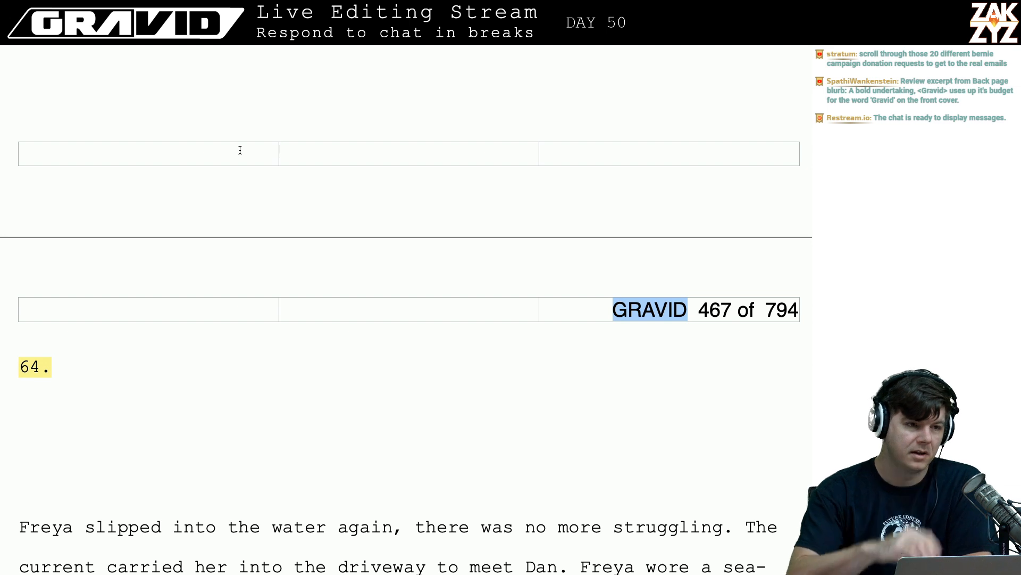
- Reread the pages leading up to chapter 64, from the phone inspection scene through the end of the lobby scene
scroll(233, 244, "down", 3)
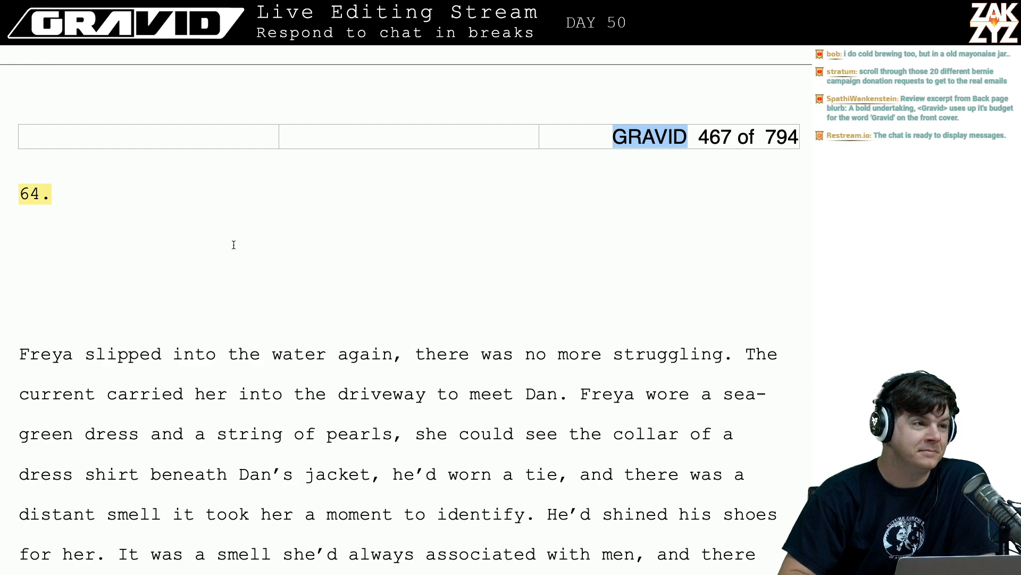
scroll(233, 245, "up", 3)
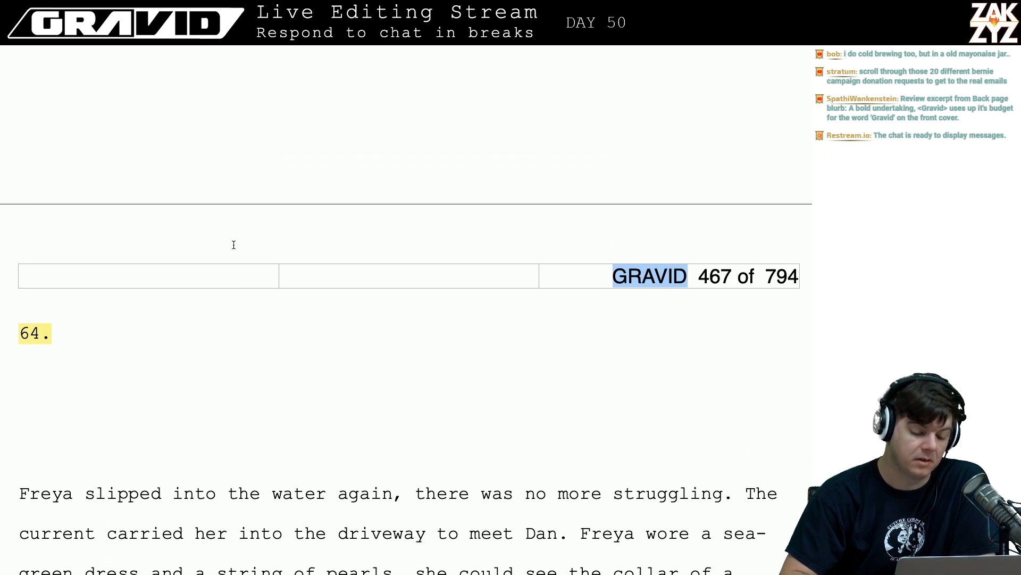
scroll(234, 245, "down", 2)
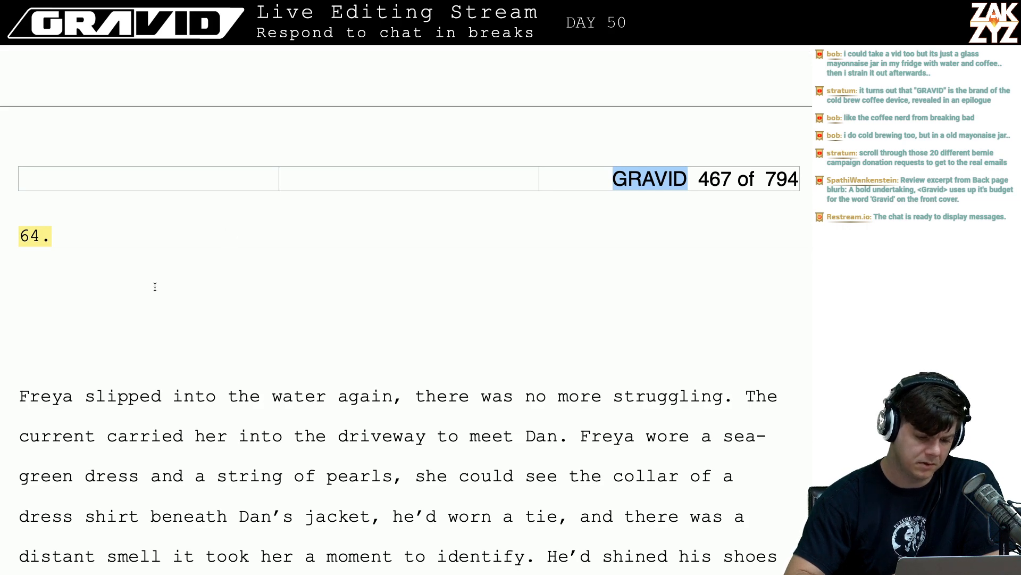
scroll(155, 286, "up", 20)
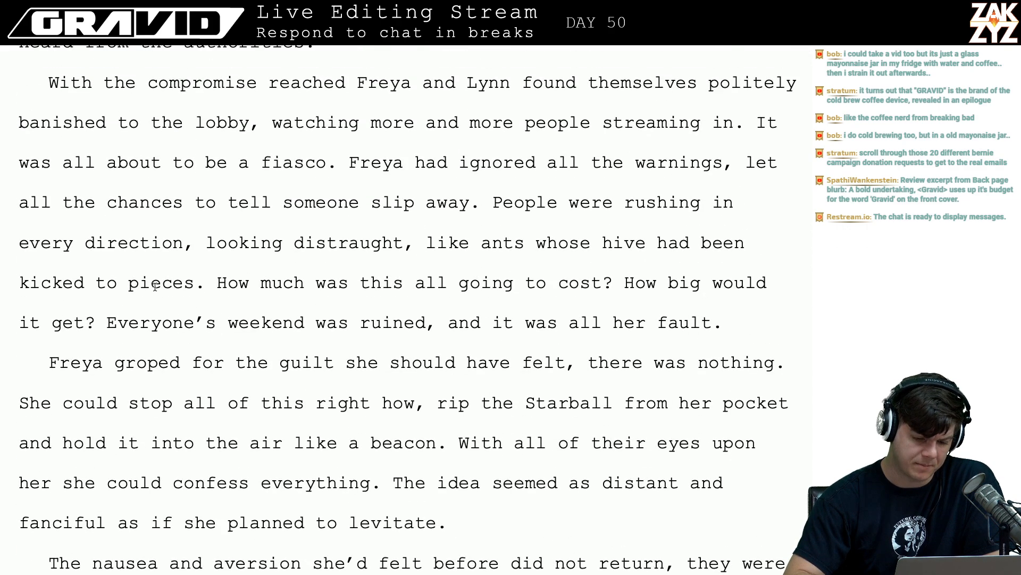
scroll(155, 287, "up", 20)
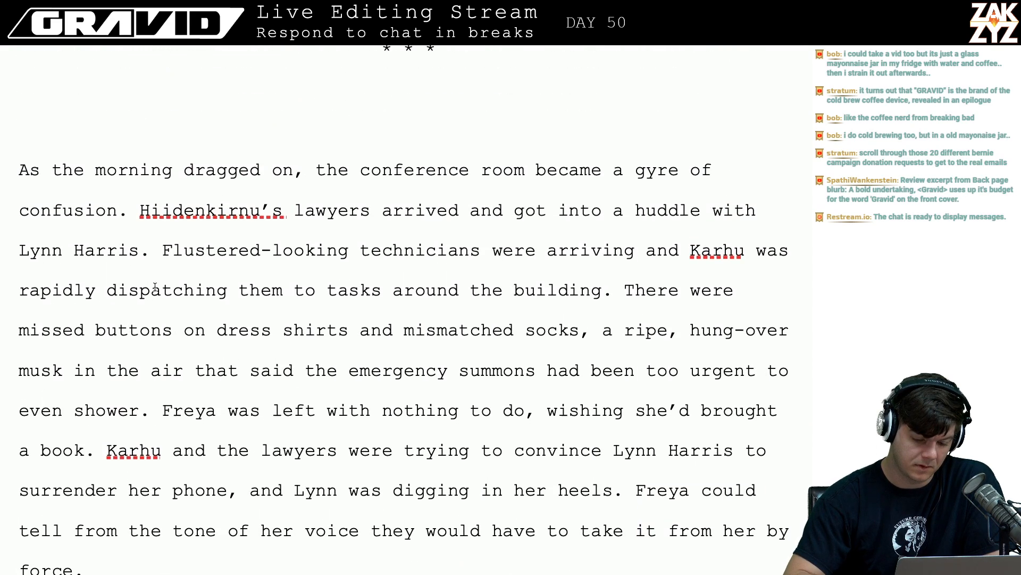
scroll(155, 287, "down", 5)
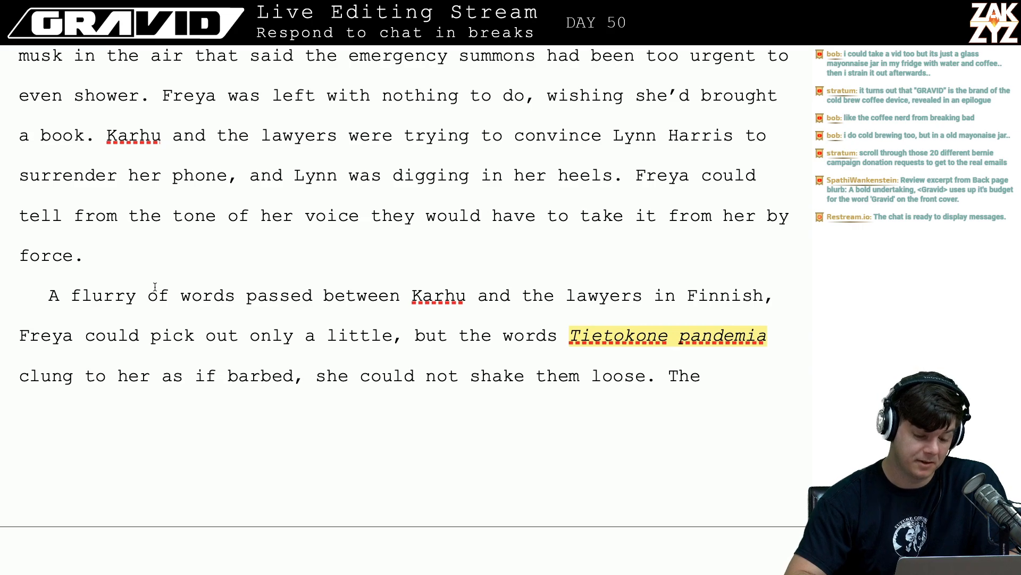
scroll(155, 286, "up", 20)
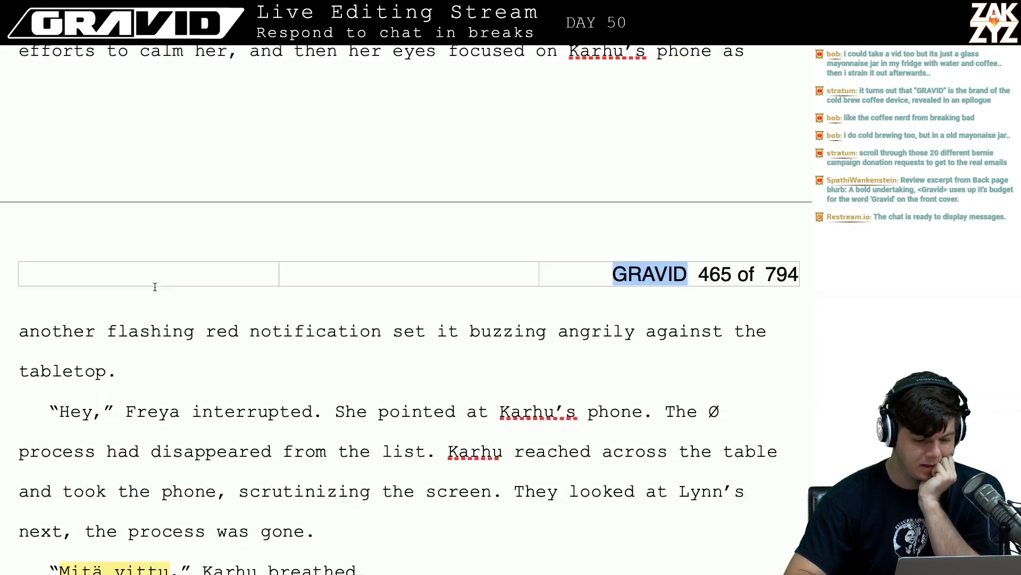
scroll(155, 290, "up", 15)
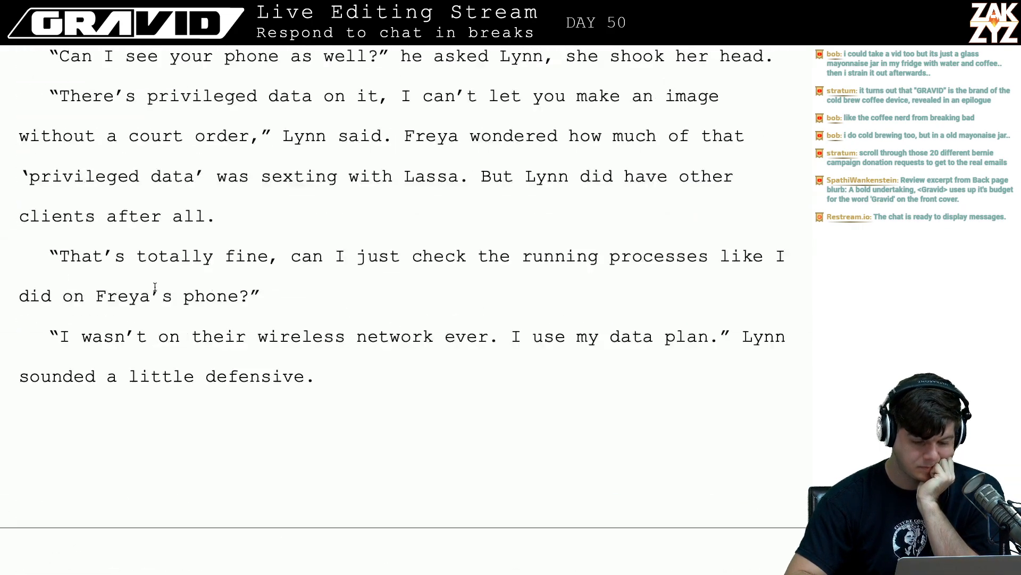
scroll(155, 287, "down", 1)
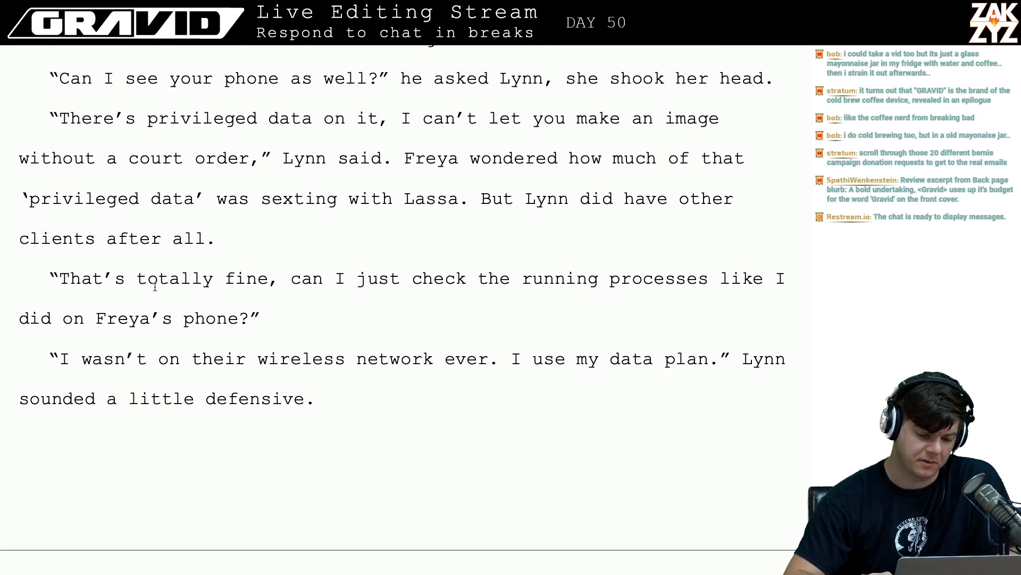
scroll(155, 287, "up", 15)
scroll(155, 287, "down", 6)
scroll(155, 287, "down", 15)
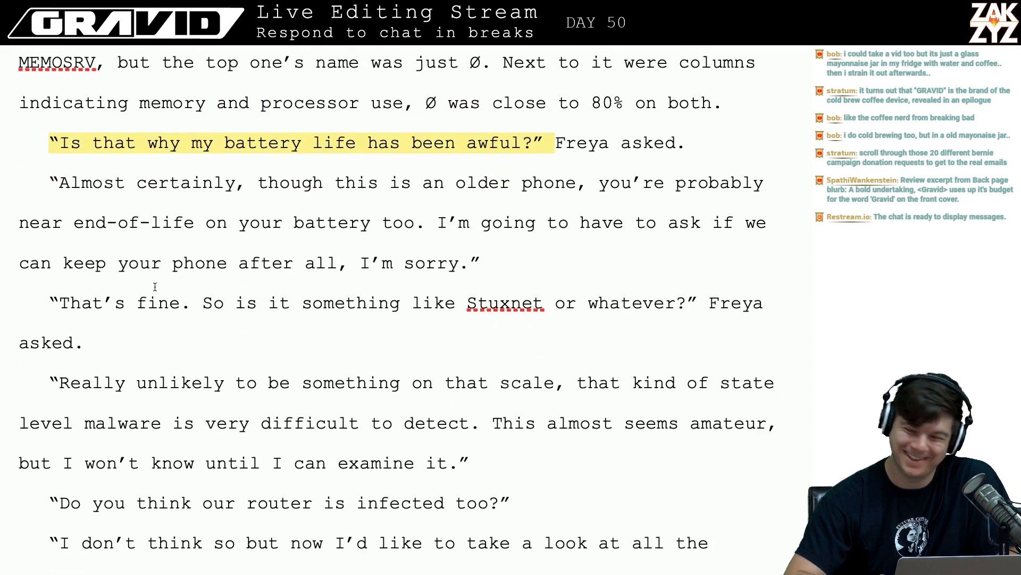
scroll(155, 287, "down", 10)
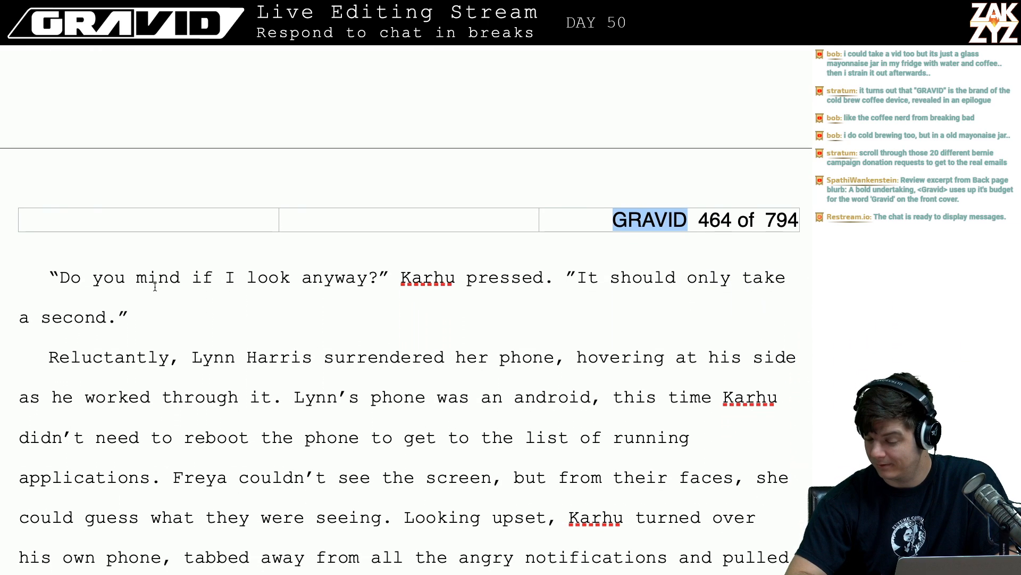
scroll(155, 287, "down", 3)
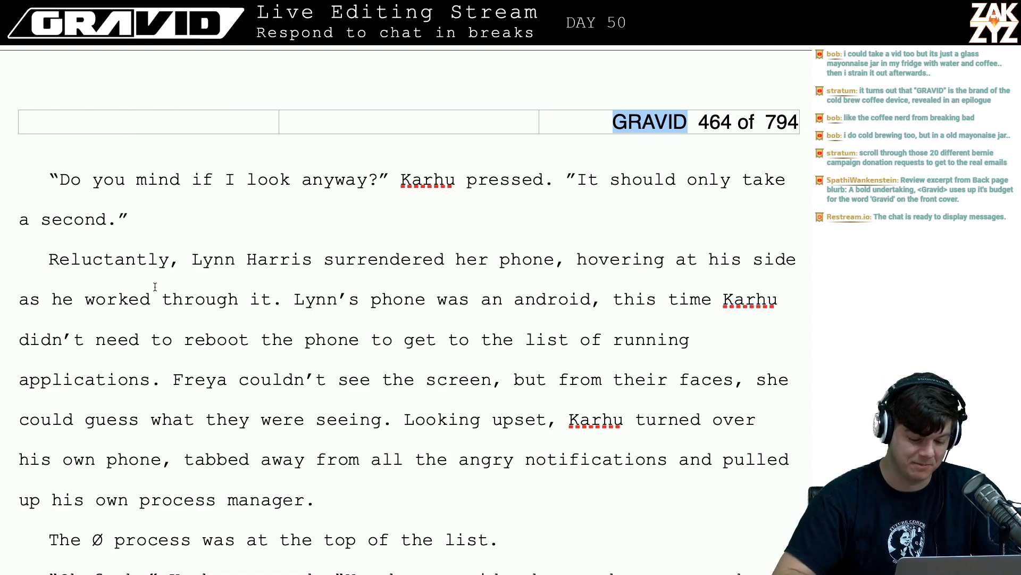
scroll(155, 287, "down", 13)
scroll(154, 287, "down", 13)
scroll(155, 287, "down", 15)
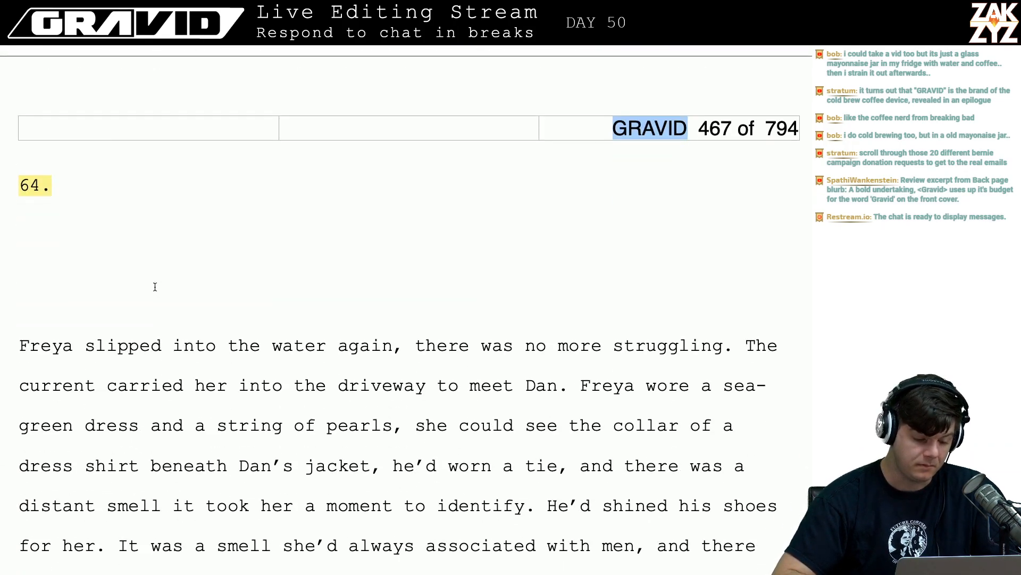
- Insert the sentence "There was no more struggling." at the very start of chapter 64, before "Freya slipped into the water again"
scroll(154, 287, "down", 1)
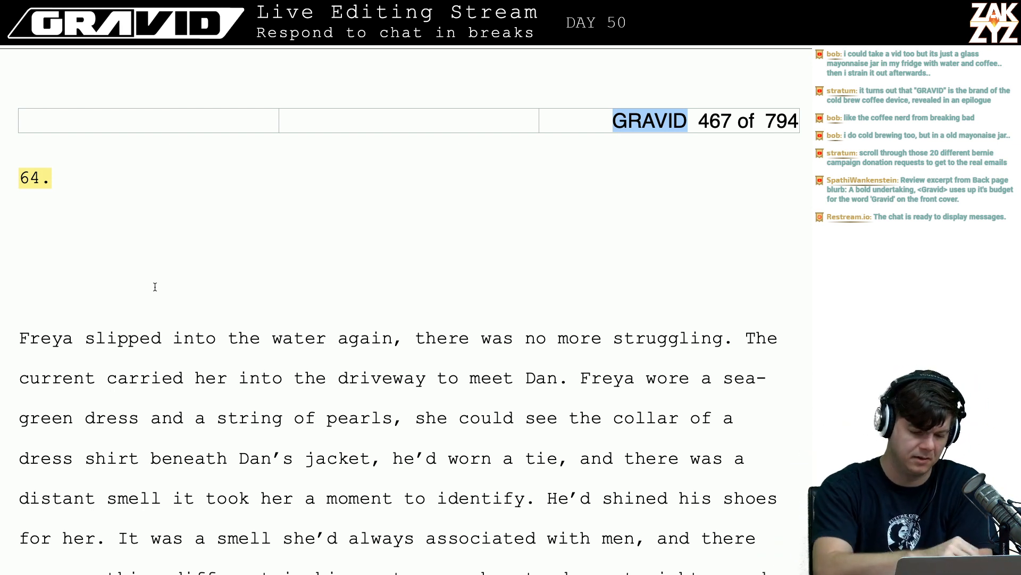
scroll(155, 287, "down", 3)
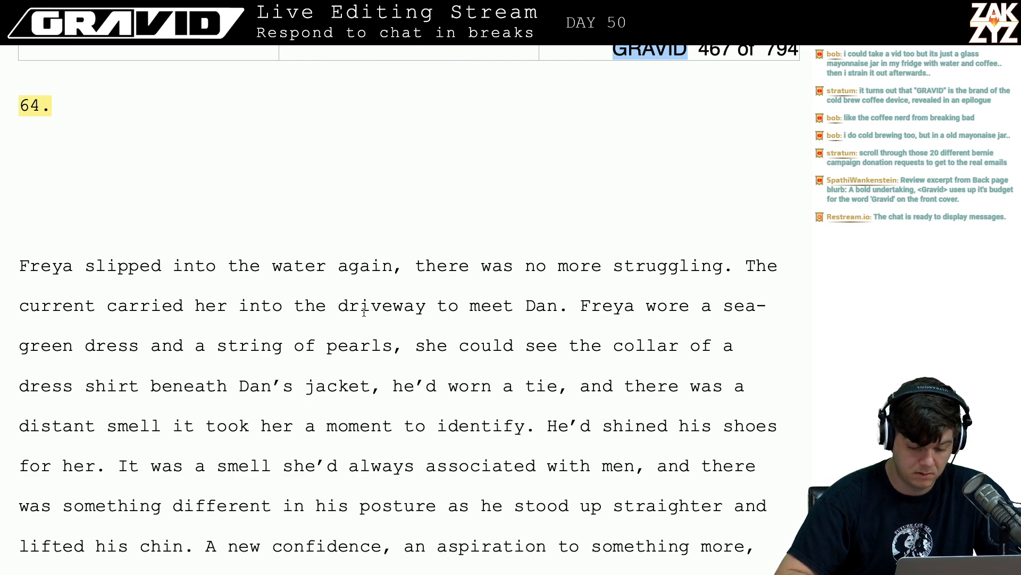
scroll(404, 306, "down", 1)
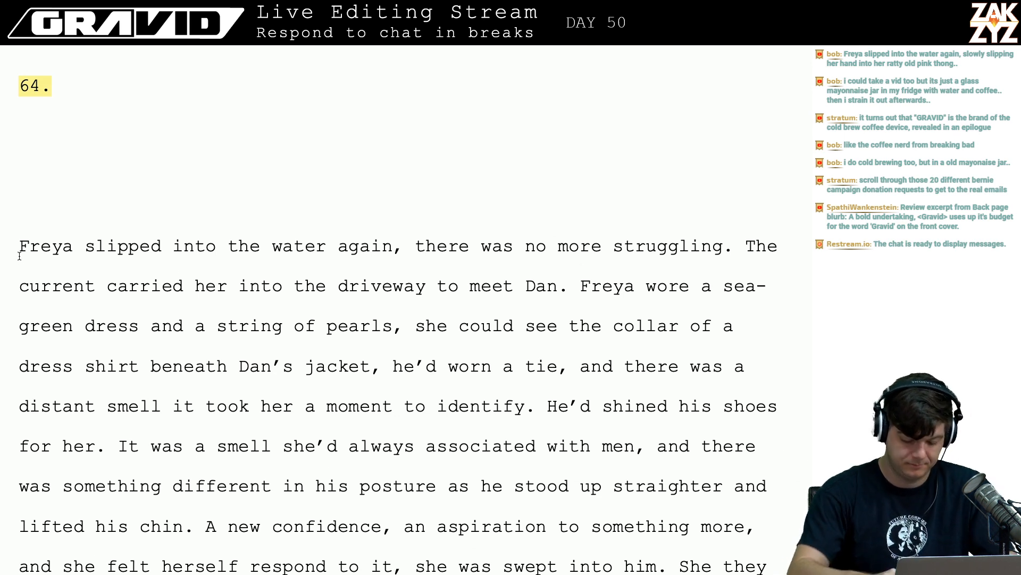
left_click(19, 256)
type("There was n")
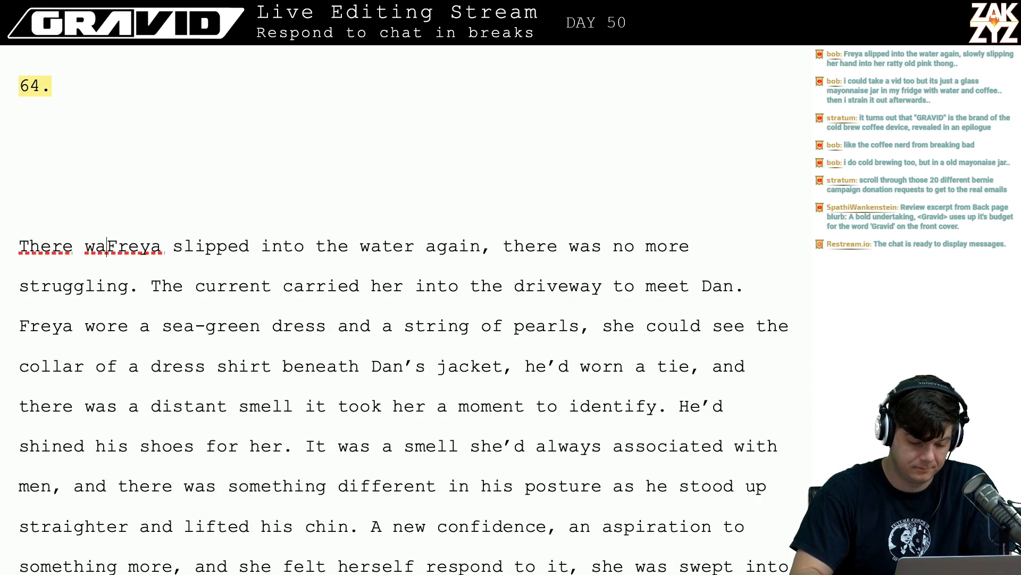
type("o more strugglin")
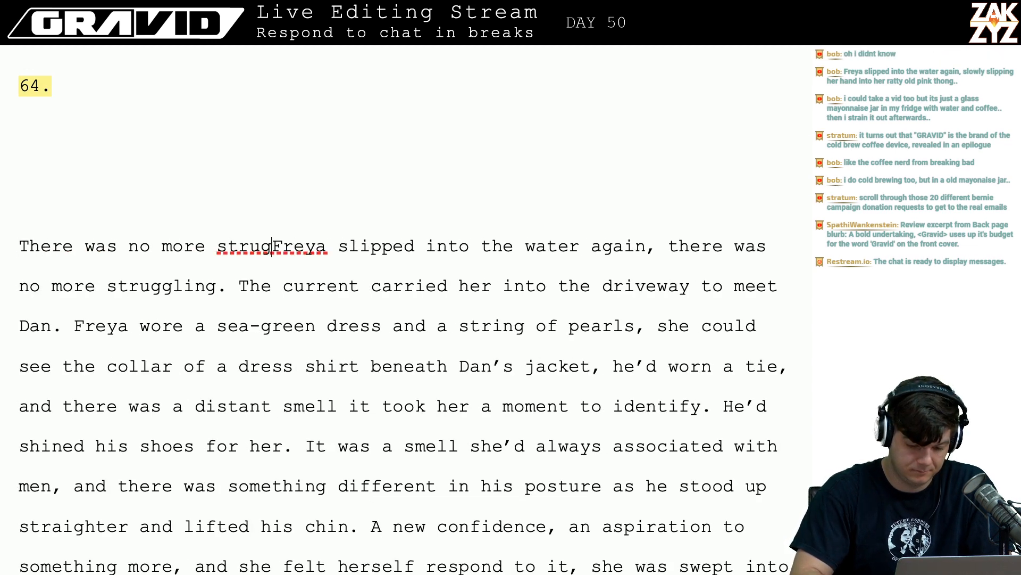
type("g,")
key("BackSpace")
type(".")
- Delete the duplicate clause "there was no more struggling." that follows "Freya slipped into the water again,"
key("Right")
key("Down")
key("Left")
key("Left")
key("BackSpace")
key("BackSpace")
key("BackSpace")
key("BackSpace")
key("BackSpace")
key("BackSpace")
key("BackSpace")
key("BackSpace")
key("BackSpace")
key("BackSpace")
key("BackSpace")
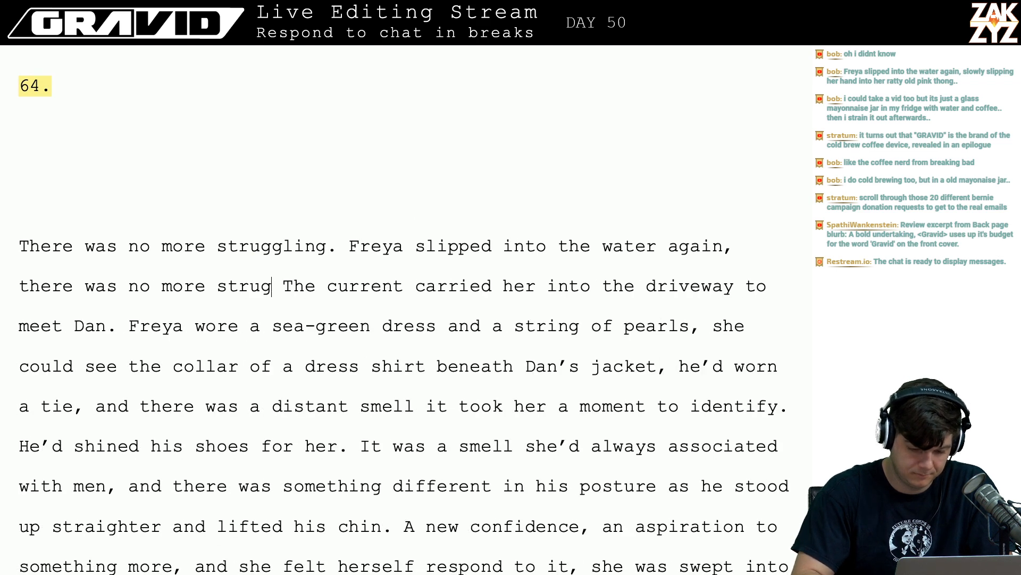
key("BackSpace")
key("BackSpace")
key("BackSpace")
key("BackSpace")
key("BackSpace")
key("BackSpace")
key("BackSpace")
key("BackSpace")
key("BackSpace")
key("BackSpace")
key("BackSpace")
key("BackSpace")
key("BackSpace")
key("BackSpace")
key("BackSpace")
key("BackSpace")
key("BackSpace")
key("BackSpace")
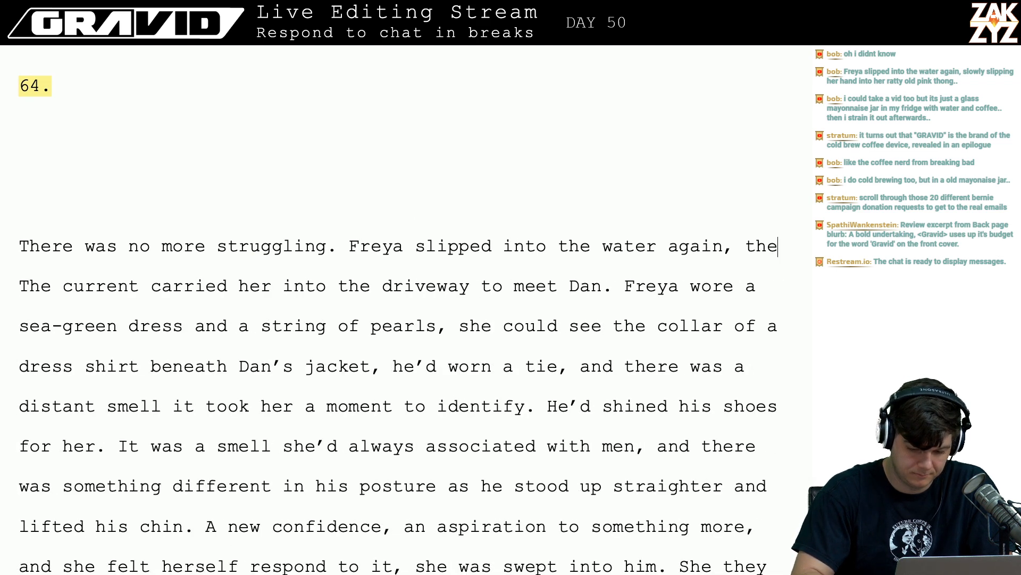
- Join the two sentences with "and the" so the text reads "water again, and the current carried her", removing the capitalised "The"
type("and the")
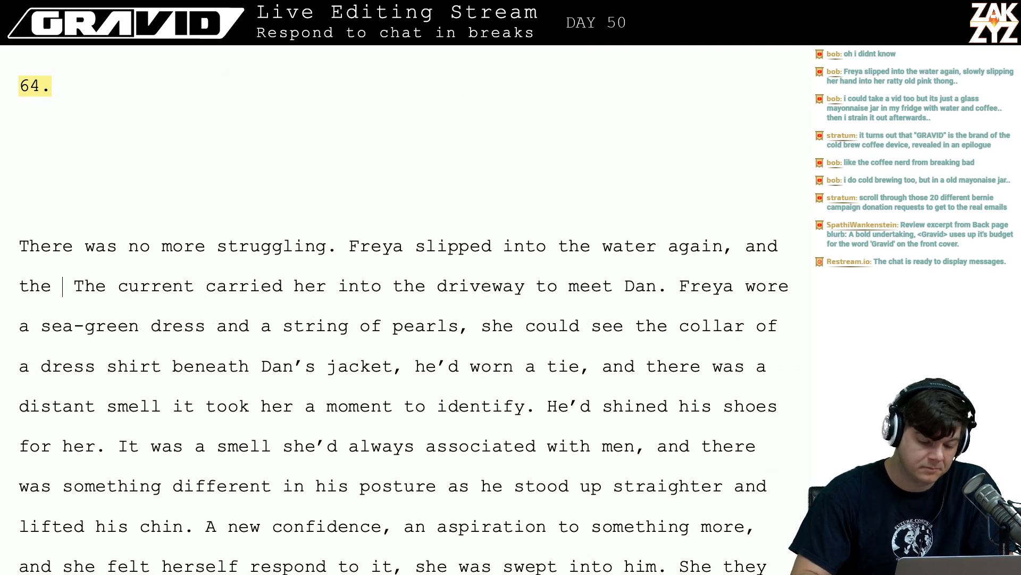
key("shift+Right")
key("shift+Right")
key("shift+Right")
key("shift+Right")
key("shift+Right")
key("shift+Right")
key("shift+Right")
key("shift+Right")
key("shift+Right")
key("shift+Right")
key("shift+Right")
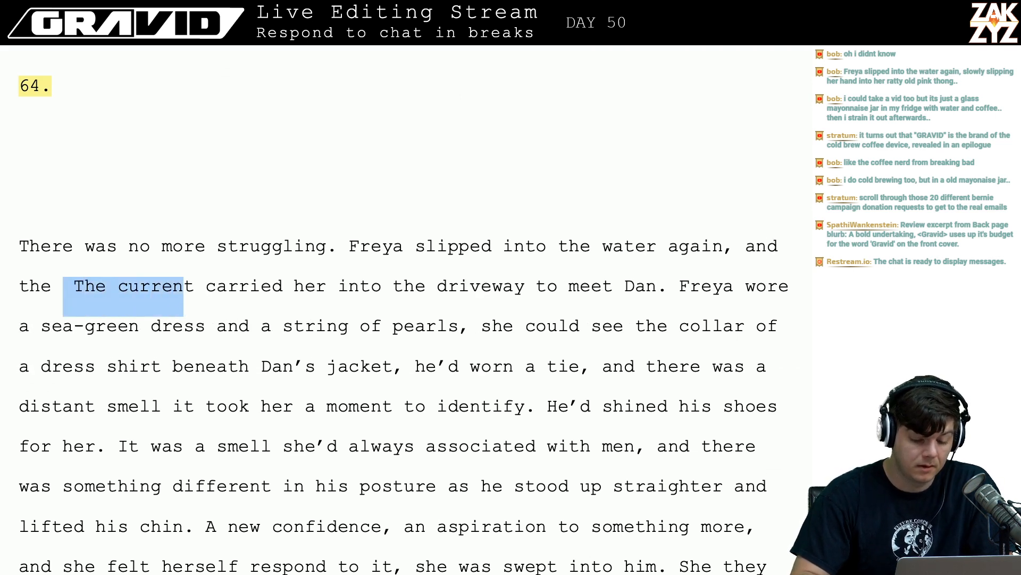
key("shift+Left")
key("shift+Left")
key("shift+Left")
key("shift+Left")
key("shift+Left")
key("shift+Left")
key("BackSpace")
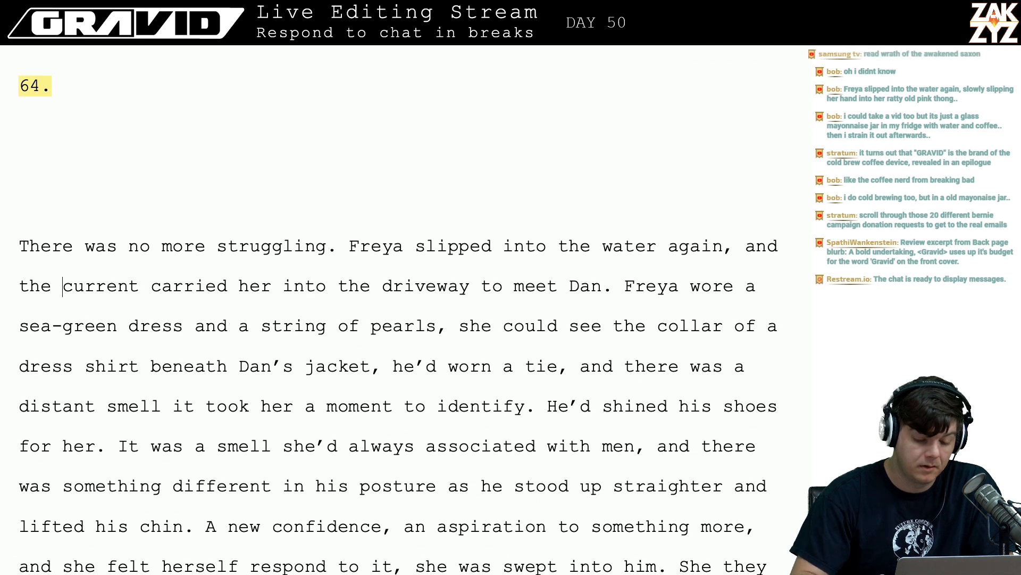
- Delete "again," from chapter 64's second sentence so it reads "Freya slipped into the water and the current carried her"
key("Right")
key("Down")
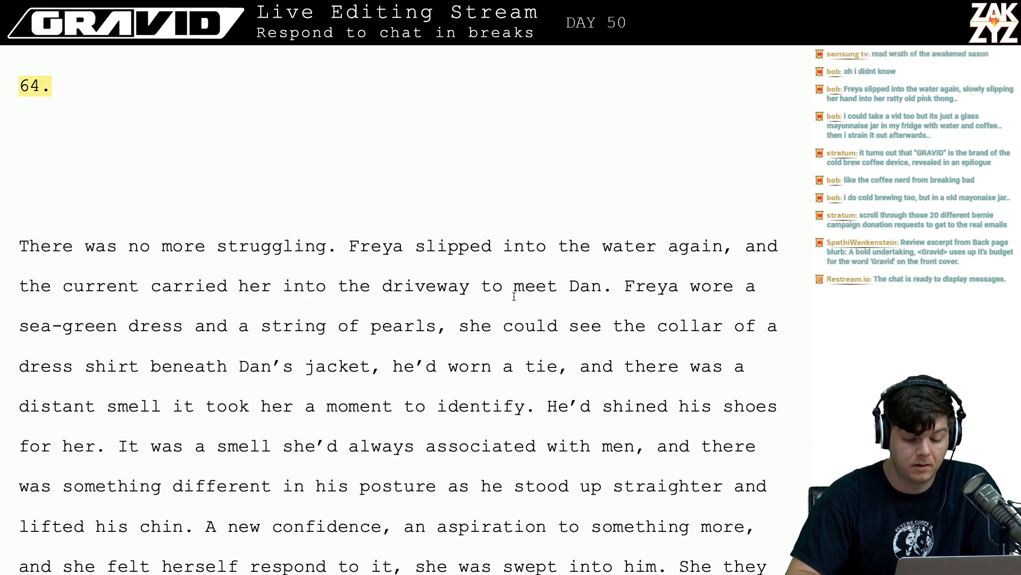
scroll(513, 298, "up", 1)
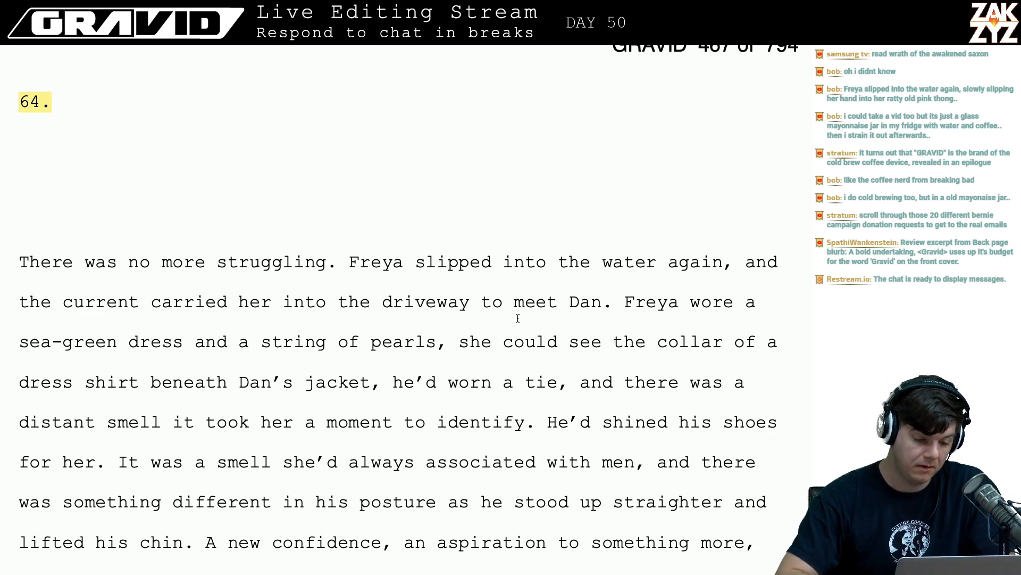
scroll(299, 262, "down", 1)
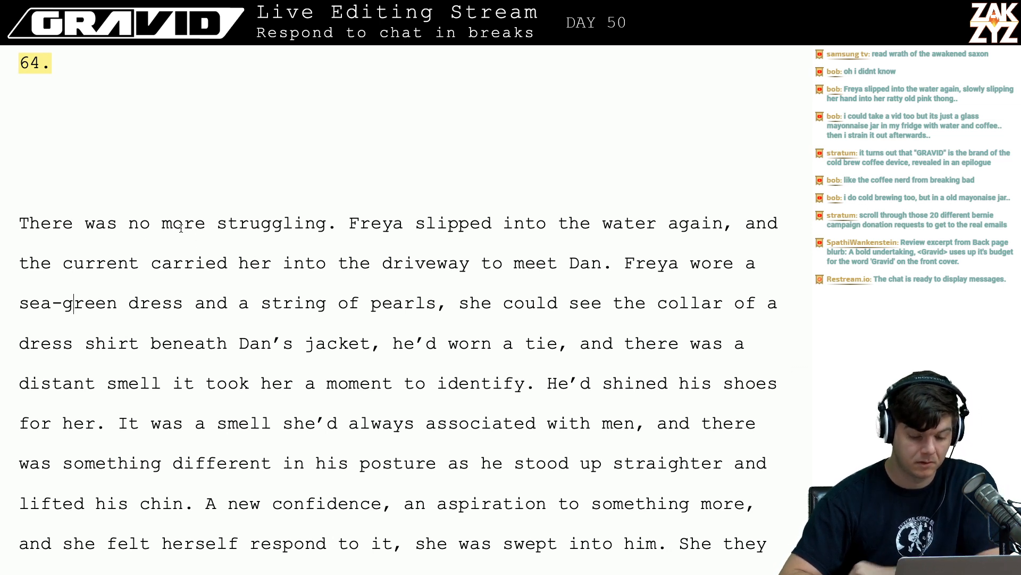
scroll(237, 286, "down", 1)
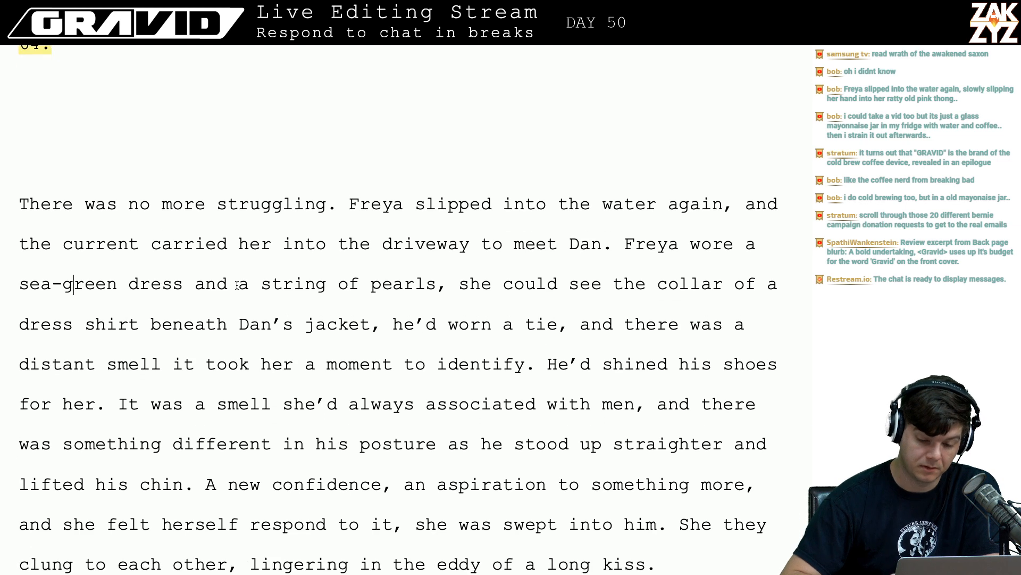
left_click(724, 204)
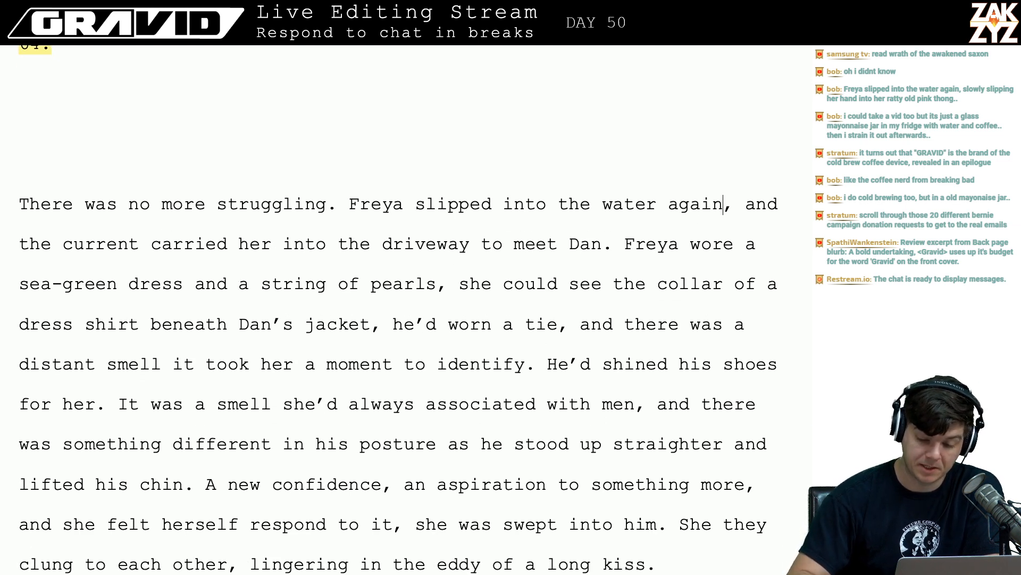
key("BackSpace")
key("BackSpace")
key("BackSpace")
key("BackSpace")
key("BackSpace")
key("BackSpace")
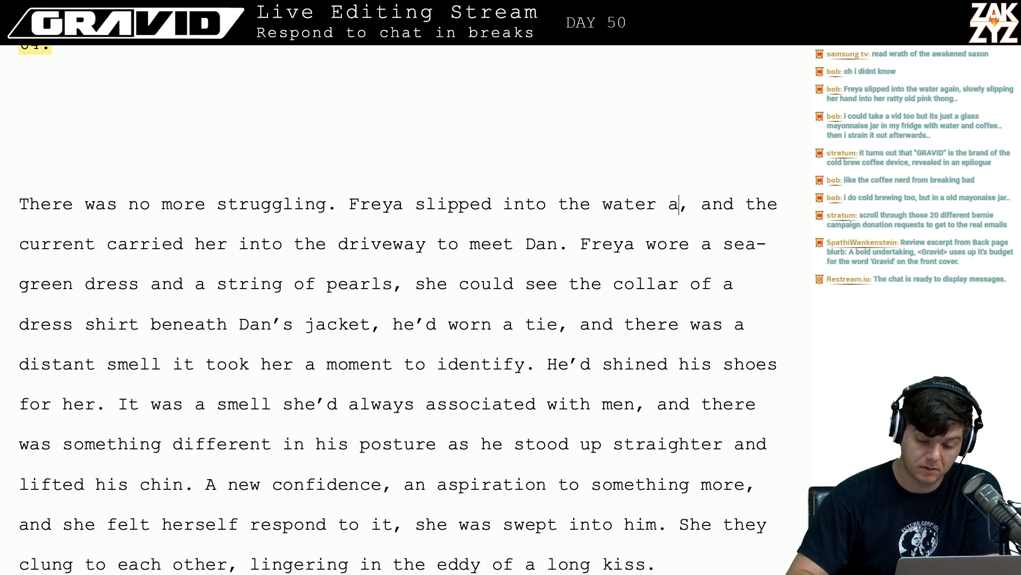
key("BackSpace")
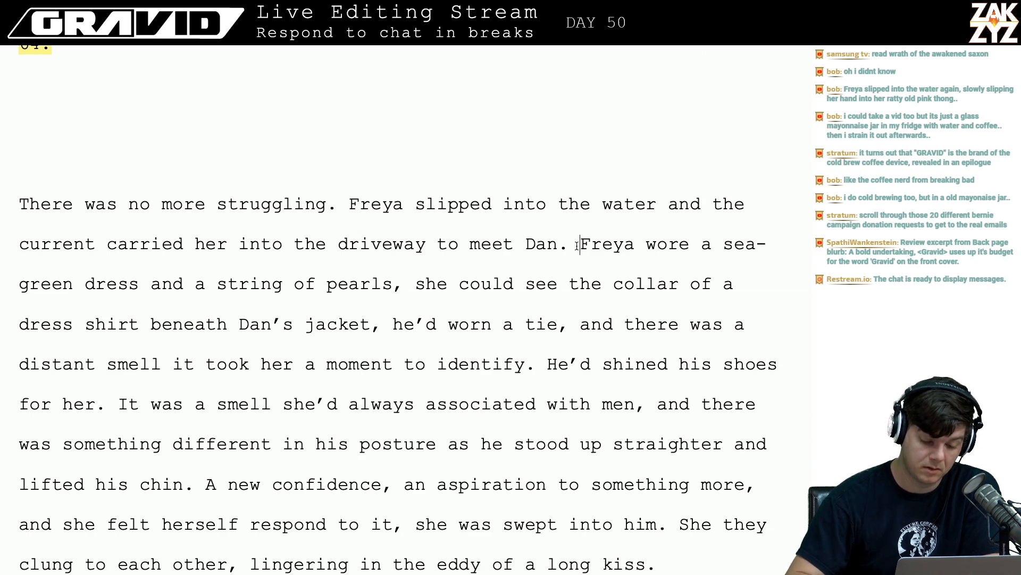
- Start a new paragraph before "Freya wore a sea-green dress" in chapter 64's opening
key("Return")
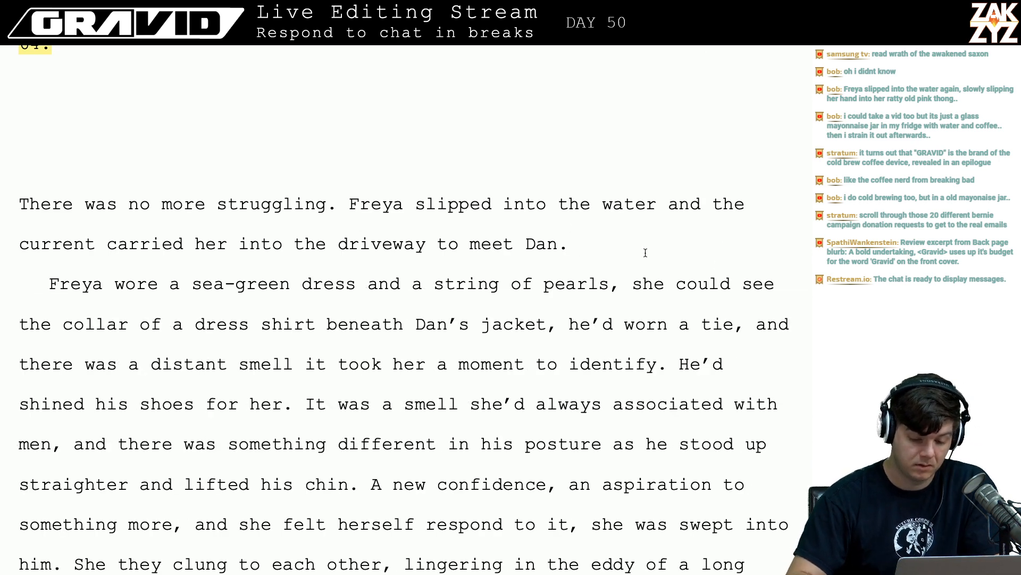
key("shift+Right")
key("shift+Right")
key("shift+Right")
key("shift+Right")
key("shift+Right")
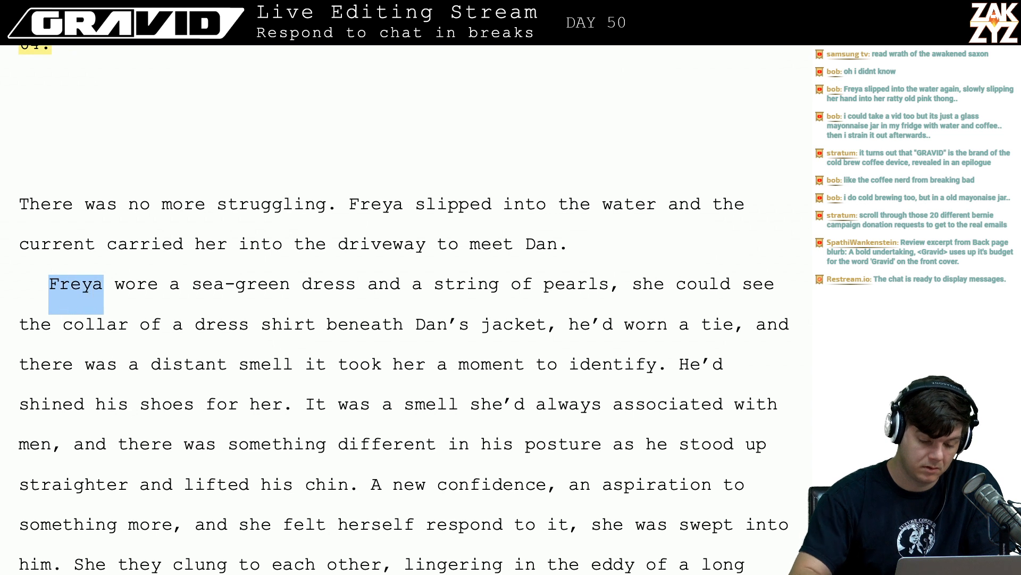
type("She")
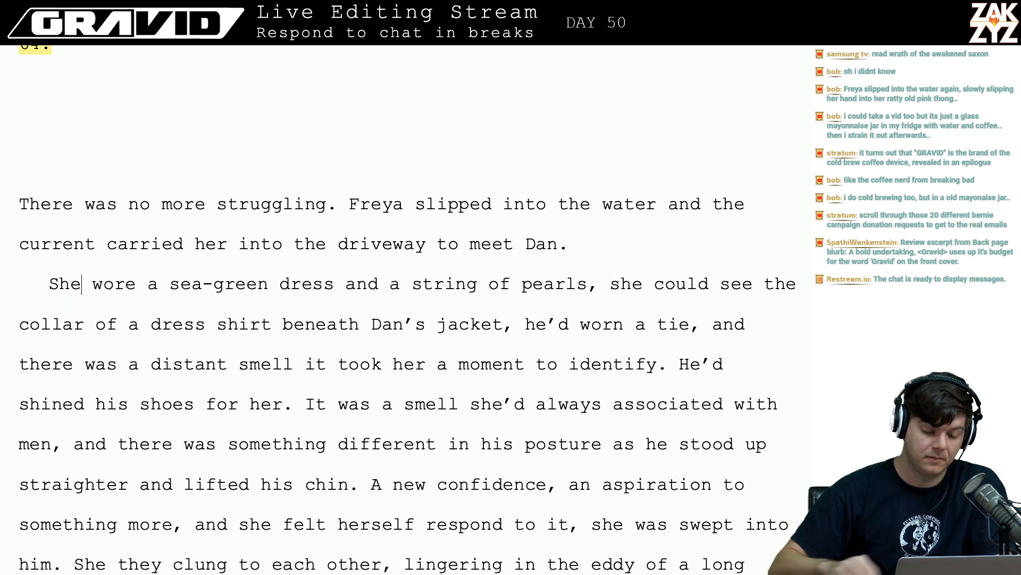
key("BackSpace")
key("BackSpace")
key("BackSpace")
type("F")
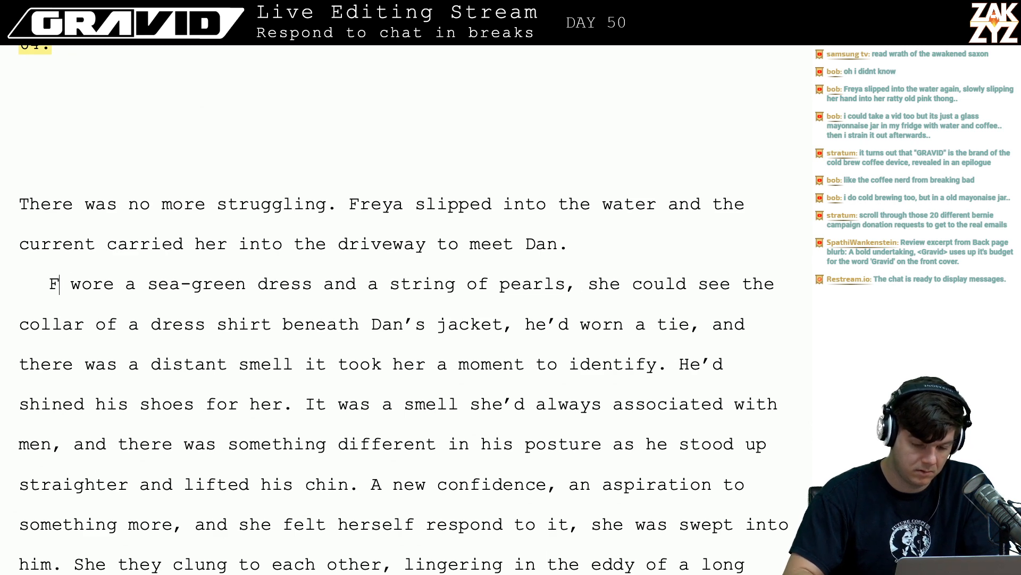
type("reya")
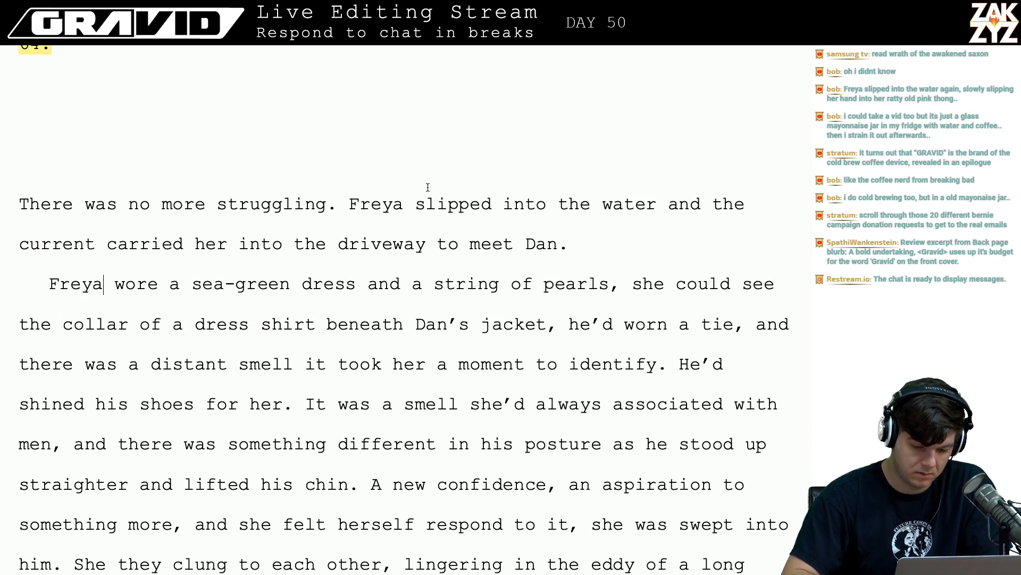
- After "There was no more struggling.", write "She slipped into the water and the current carried her out into the driveway where Dan was waiting."
left_click(349, 204)
key("Return")
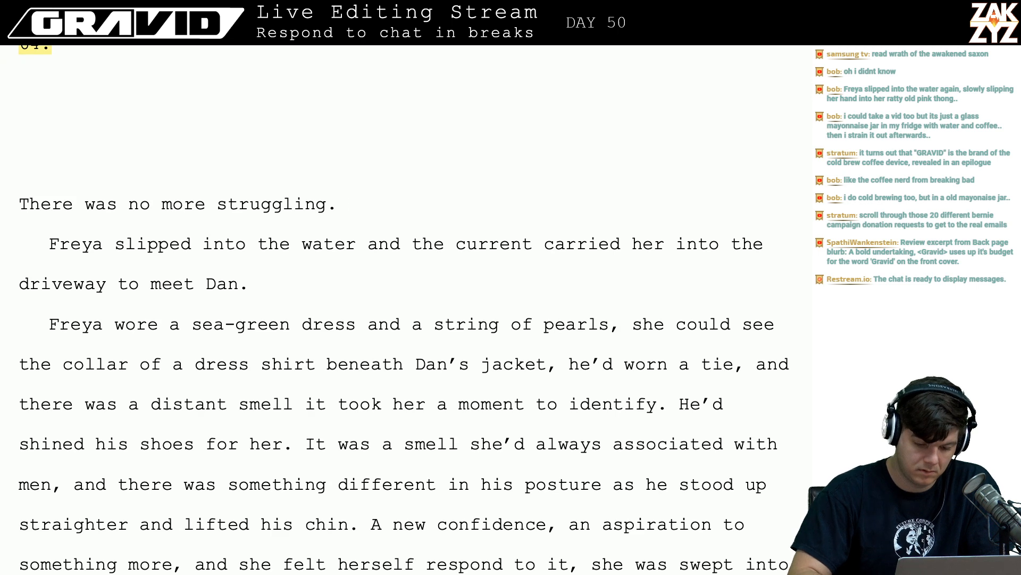
type("She slipped into the water and the curr")
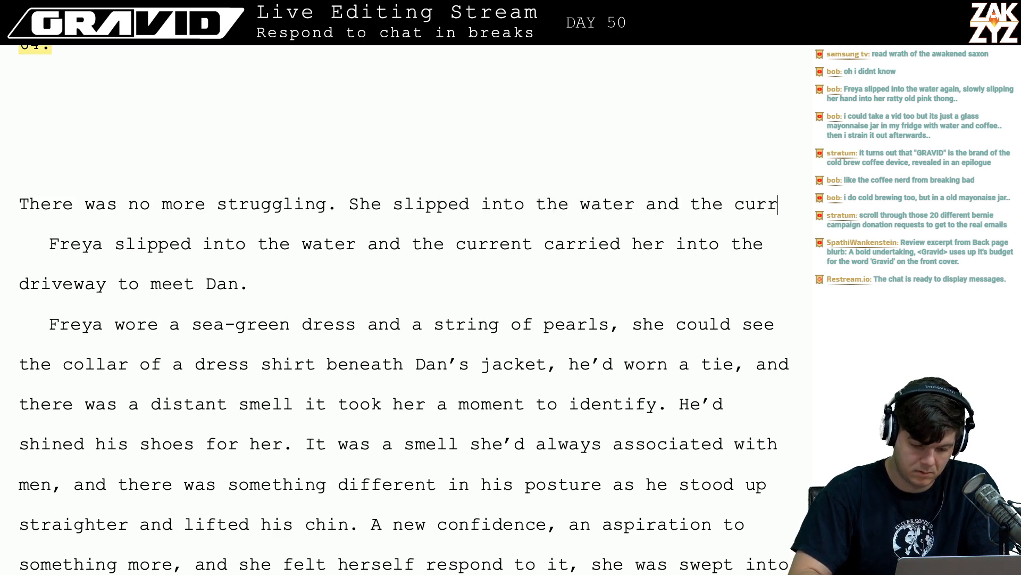
type("ent carrei")
key("BackSpace")
key("BackSpace")
type("ied her out into")
type(" the dtirv")
key("BackSpace")
key("BackSpace")
key("BackSpace")
key("BackSpace")
type("riveway where D")
key("BackSpace")
type("da")
key("BackSpace")
key("BackSpace")
type("D")
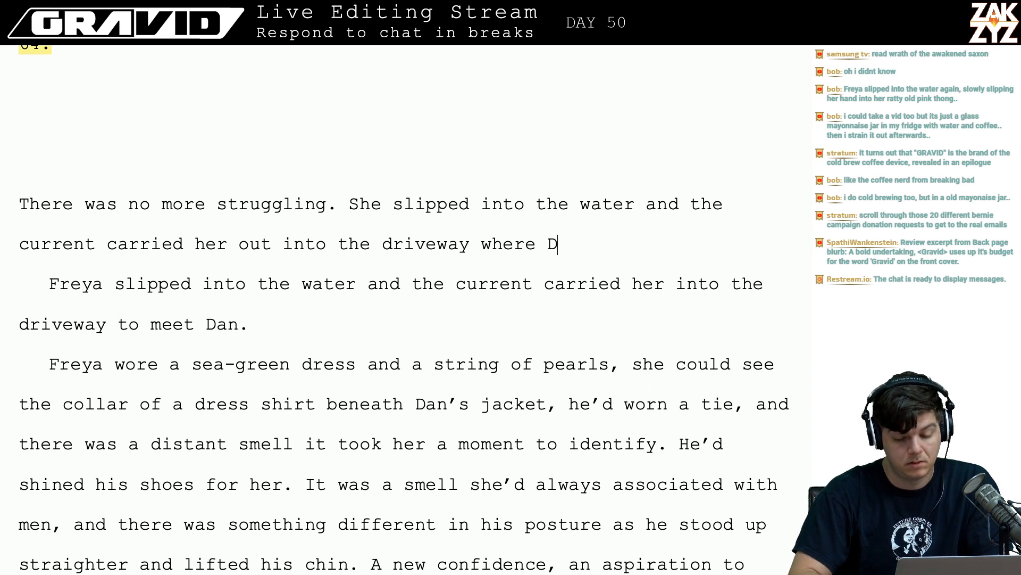
type("an was waiting.")
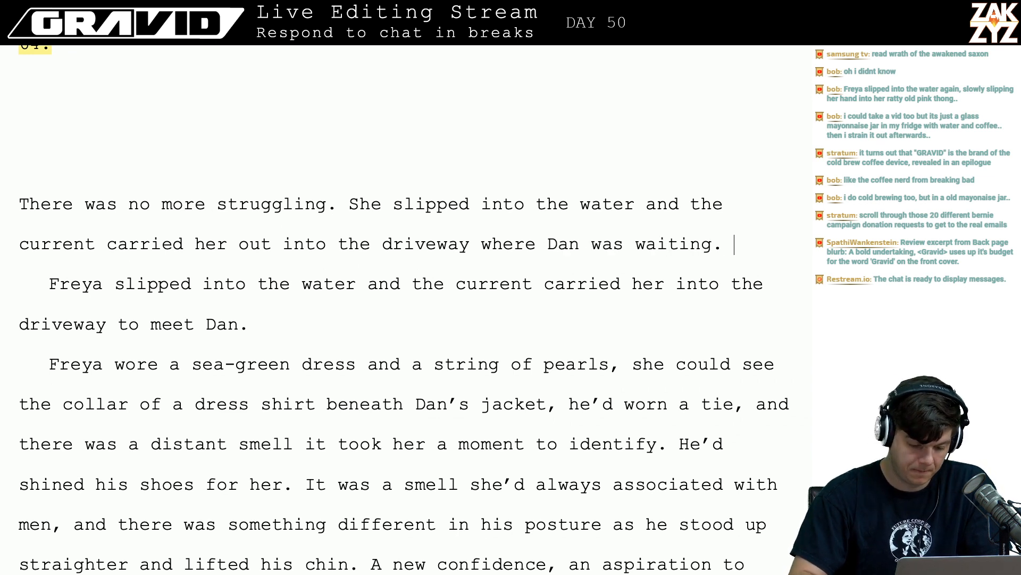
- Delete the old version of the sentence, "Freya slipped into the water and the current carried her into the driveway to meet Dan."
key("shift+Down")
key("shift+Down")
key("BackSpace")
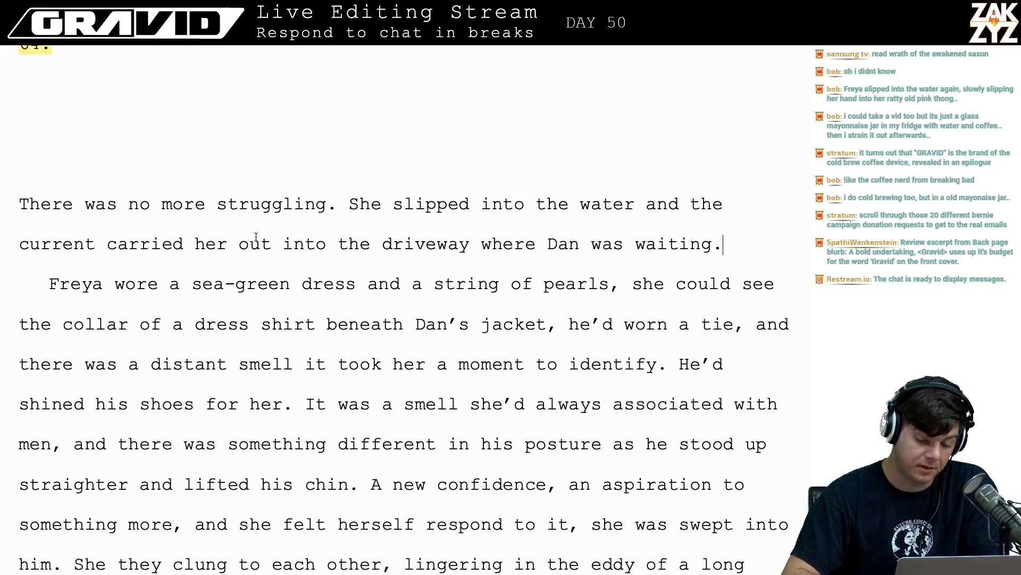
- Insert the sentence "Shoe polish." between "a moment to identify." and "He'd shined his shoes for her."
scroll(256, 237, "down", 1)
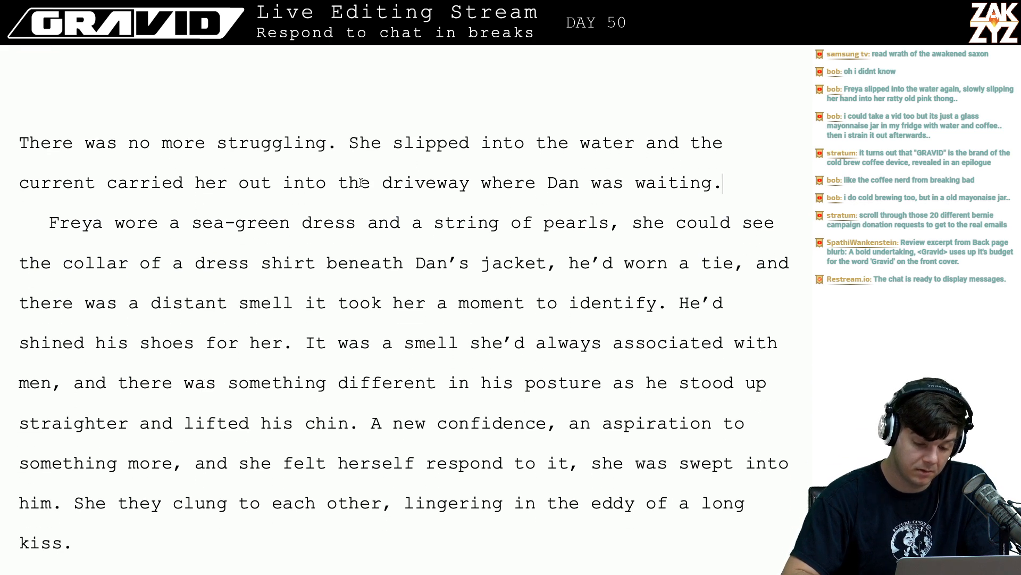
scroll(258, 176, "down", 2)
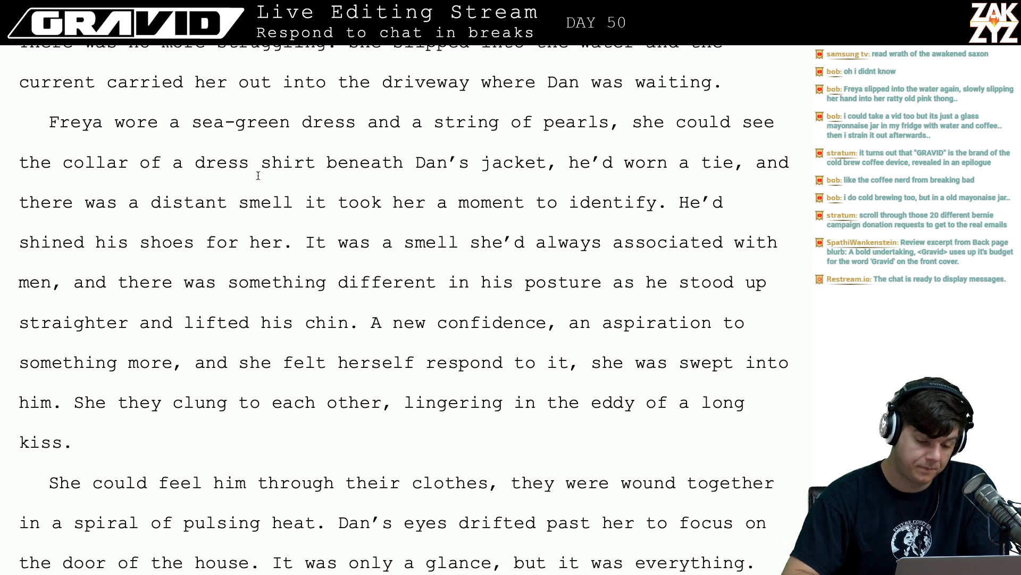
key("Right")
key("Right")
key("Right")
key("Right")
key("Right")
key("Right")
key("Right")
scroll(116, 145, "down", 1)
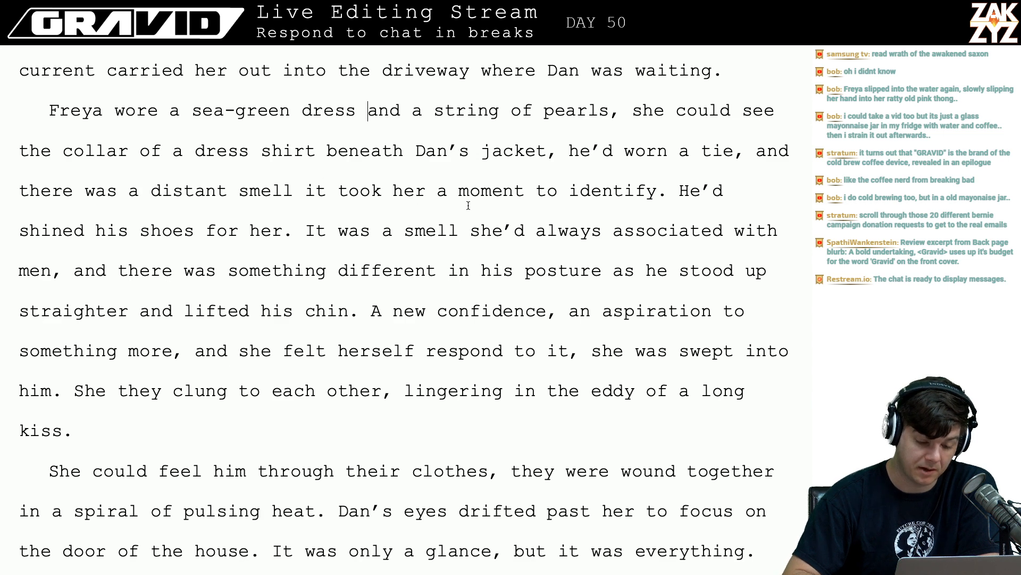
scroll(467, 206, "down", 1)
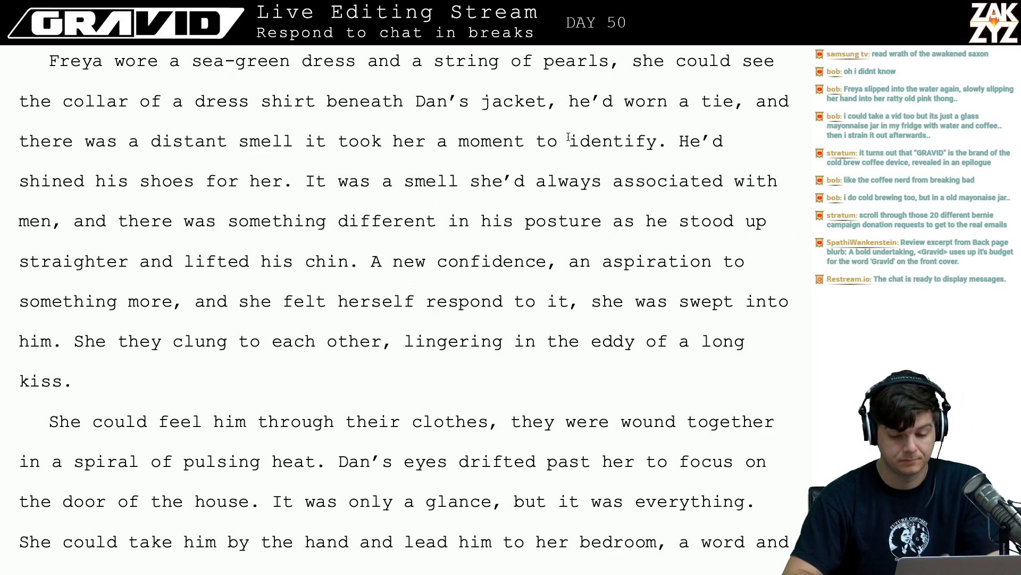
type("Shoe poli")
type("sh.")
key("Right")
key("Right")
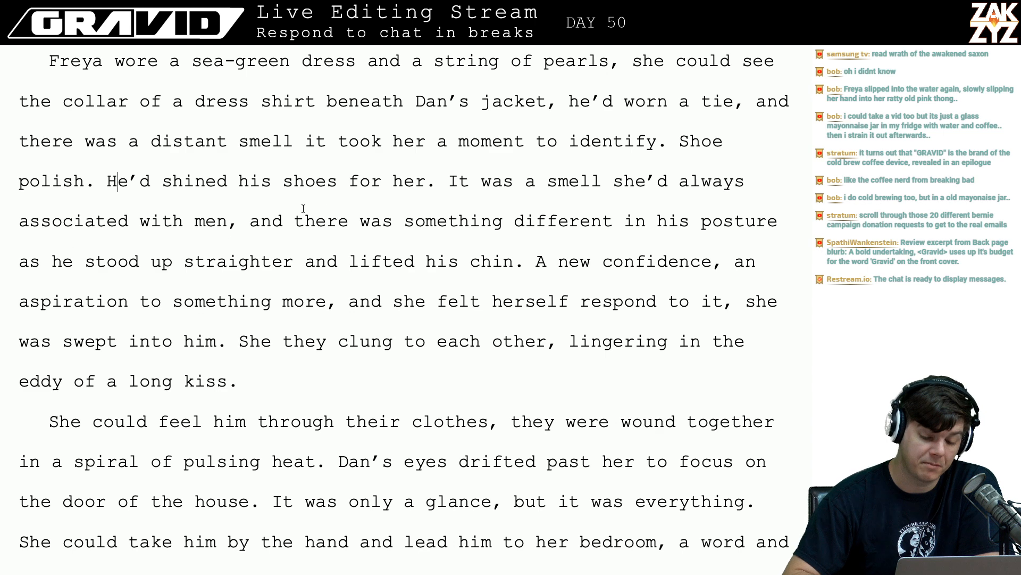
- Start a new paragraph before "It was a smell she'd always associated with men"
scroll(299, 255, "down", 1)
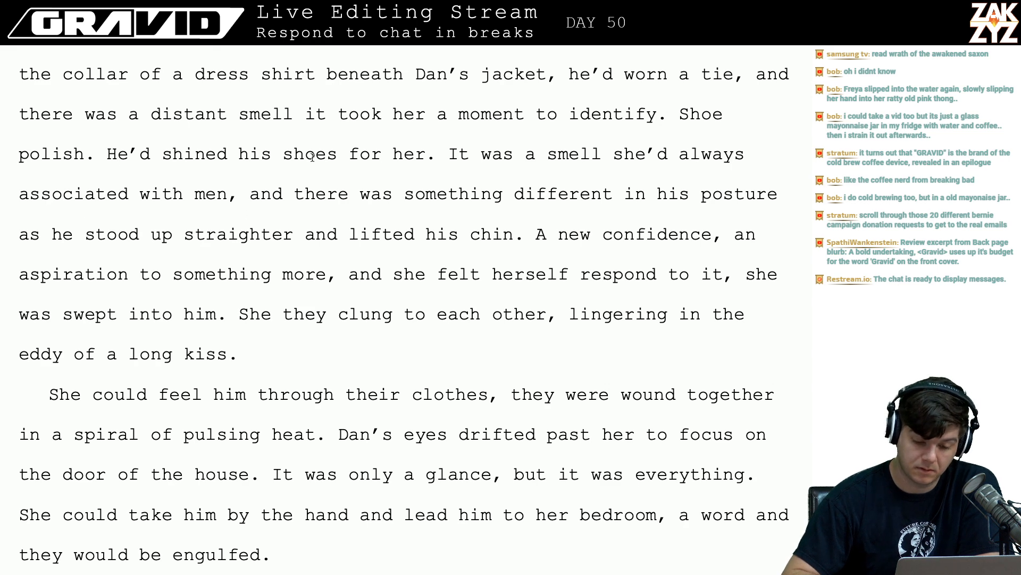
left_click(445, 160)
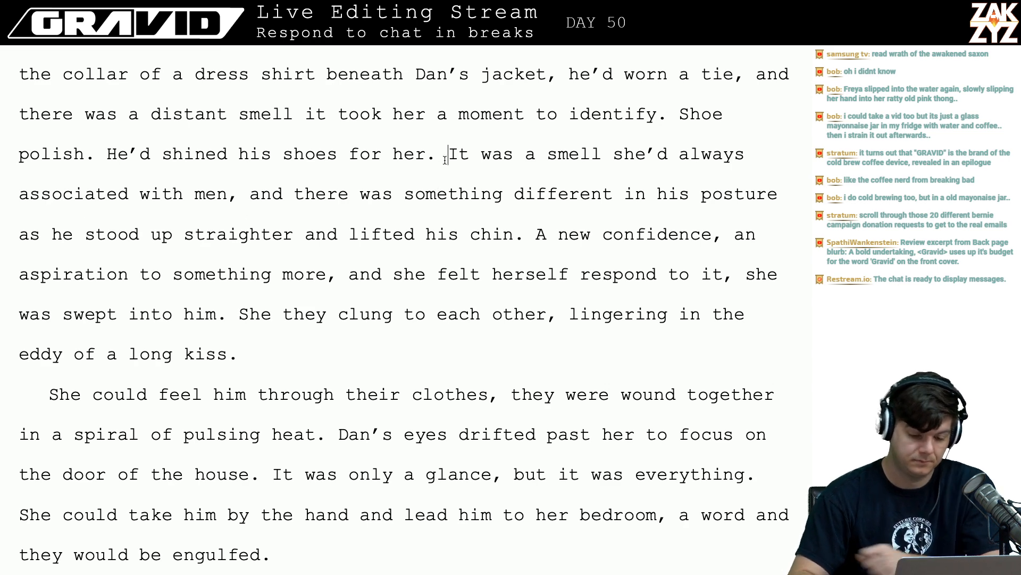
key("Return")
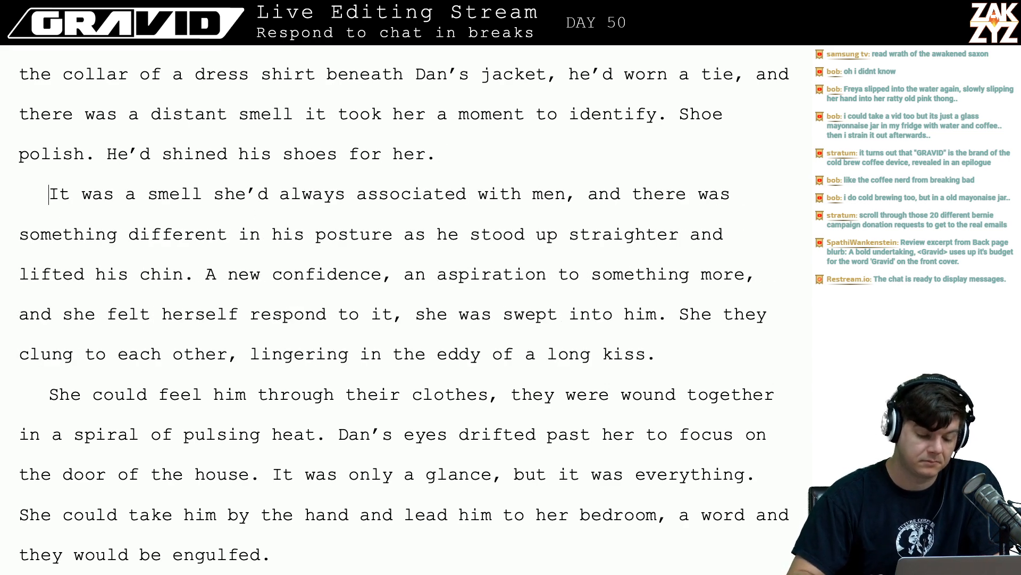
- Delete the sentence "Shoe polish." that precedes "He'd shined his shoes for her."
key("Right")
key("Left")
key("Left")
key("Up")
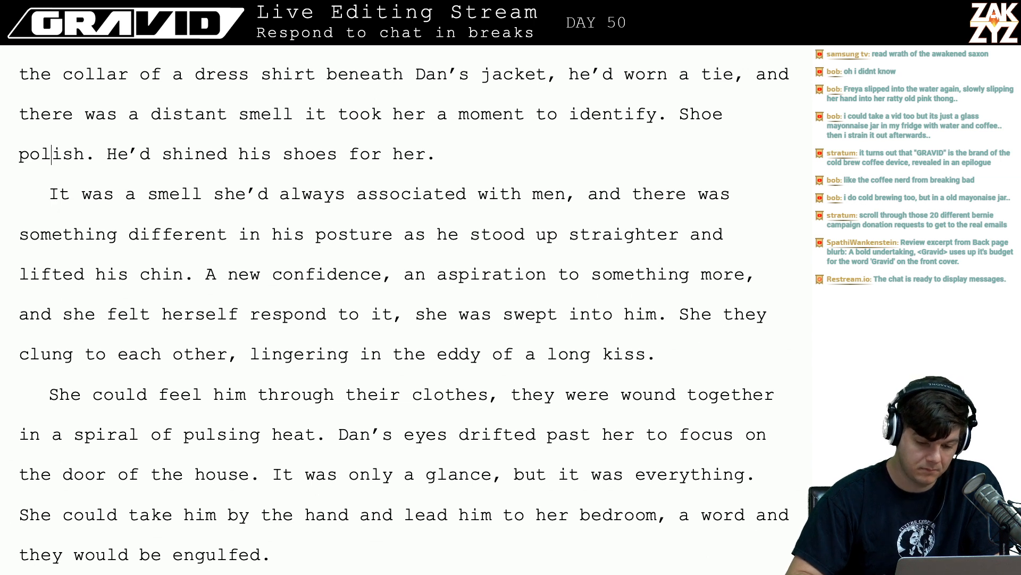
key("Right")
key("Right")
key("Right")
key("Right")
key("shift+Left")
key("shift+Left")
key("shift+Left")
key("shift+Left")
key("shift+Left")
key("shift+Left")
key("shift+Left")
key("shift+Left")
key("shift+Left")
key("shift+Left")
key("shift+Left")
key("shift+Left")
key("shift+Left")
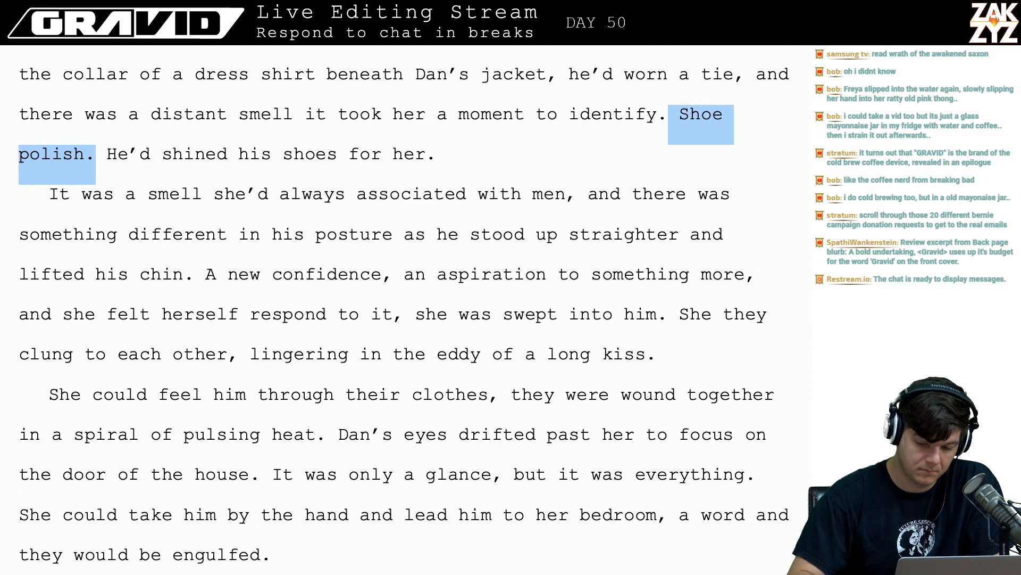
key("BackSpace")
- Replace "It" at the start of the new paragraph with "Shoe polish" so it reads "Shoe polish was a smell"
key("Right")
key("Right")
key("Right")
key("Right")
key("Right")
key("Right")
key("End")
key("Right")
type("She")
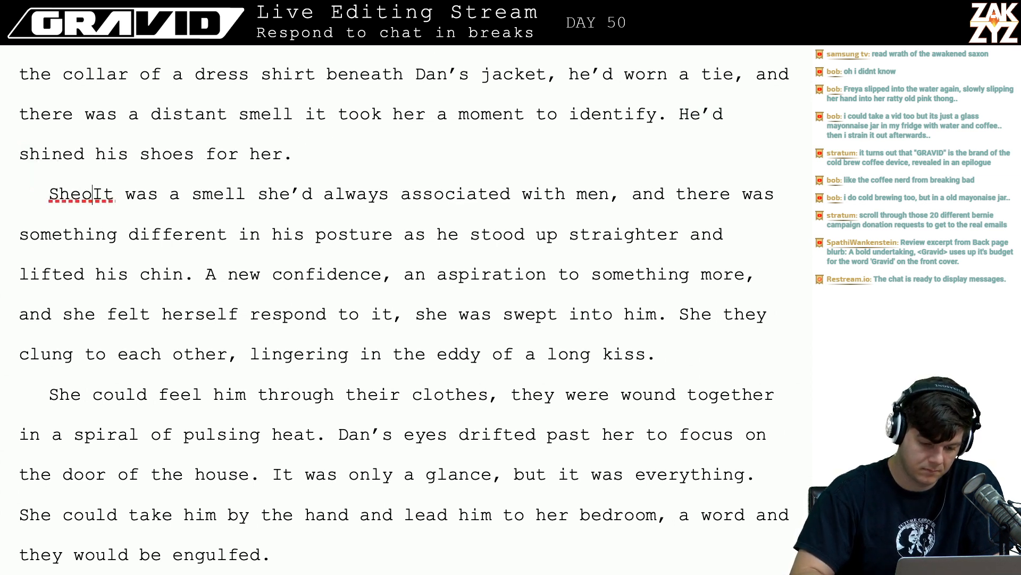
key("BackSpace")
type("oe polish")
key("shift+Right")
key("shift+Right")
key("shift+Right")
key("BackSpace")
- Replace the comma after "associated with men" with a period and add the sentence "Dan was standing up straighter, lifting his chin."
key("Right")
key("Right")
key("Right")
key("Right")
key("Right")
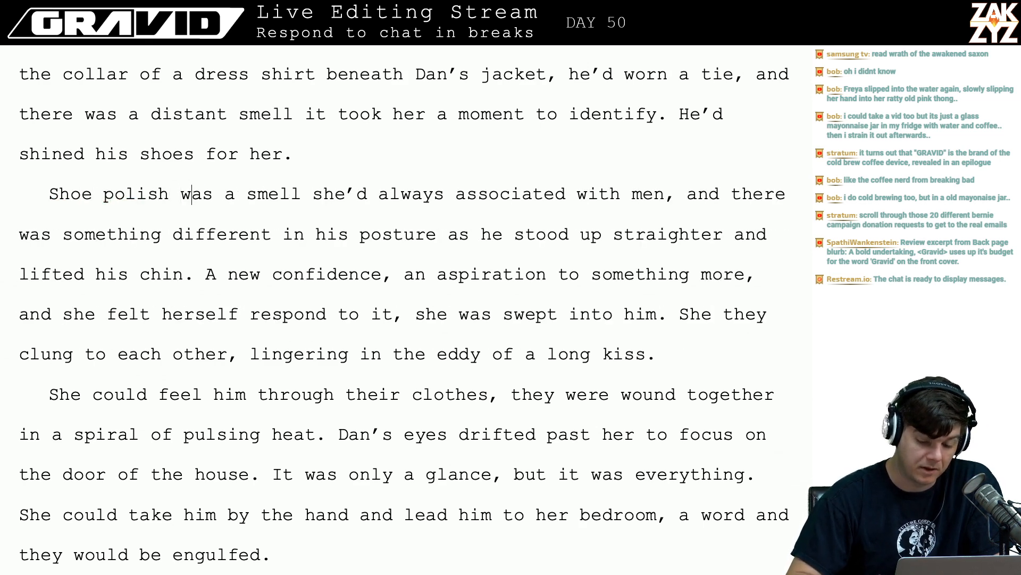
key("Right")
key("Right")
key("Right")
key("Right")
key("Right")
key("Right")
key("Right")
key("Right")
key("Right")
key("Right")
key("Right")
key("Right")
key("Right")
key("Right")
key("Right")
key("Right")
key("Right")
key("Right")
key("Right")
key("Right")
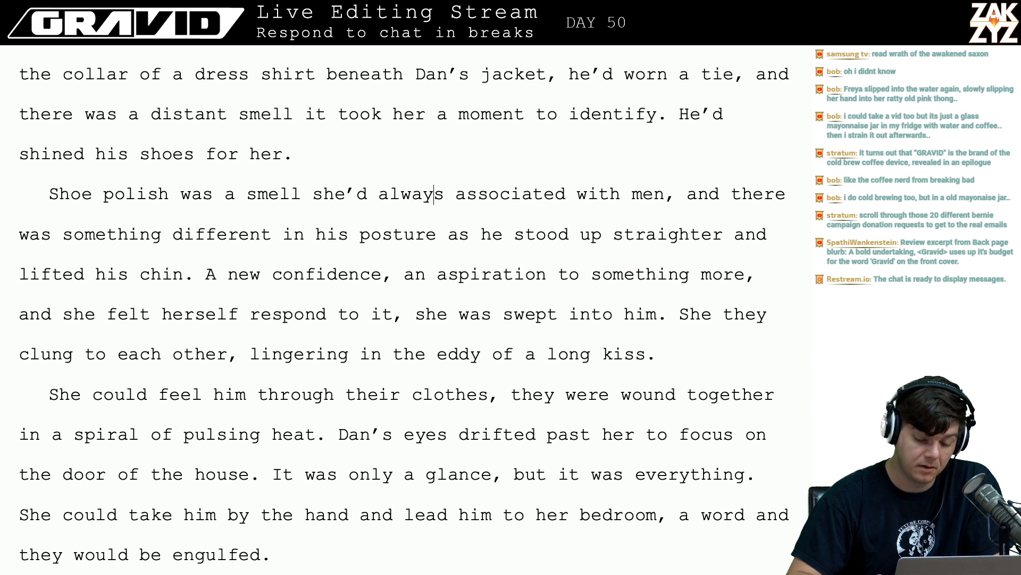
key("Right")
key("Right")
key("Right")
key("Right")
key("Right")
key("Right")
key("Right")
key("Right")
key("Right")
key("Right")
key("Right")
key("Right")
key("Right")
key("Right")
key("Right")
key("Right")
key("Right")
key("Right")
key("Right")
key("Right")
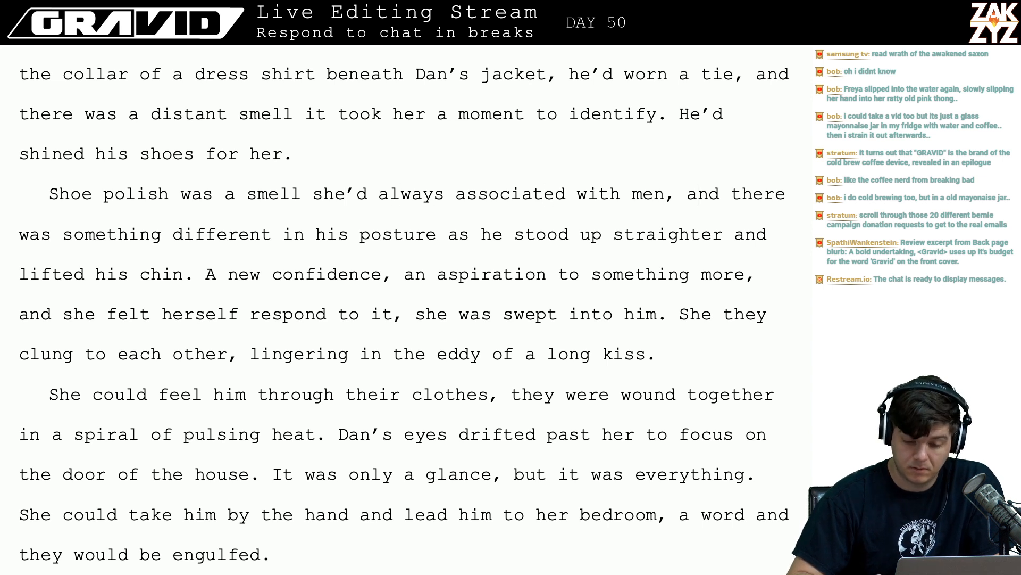
key("Left")
key("Left")
key("Left")
key("Left")
key("Left")
key("Left")
key("Right")
key("BackSpace")
type(". Dan s")
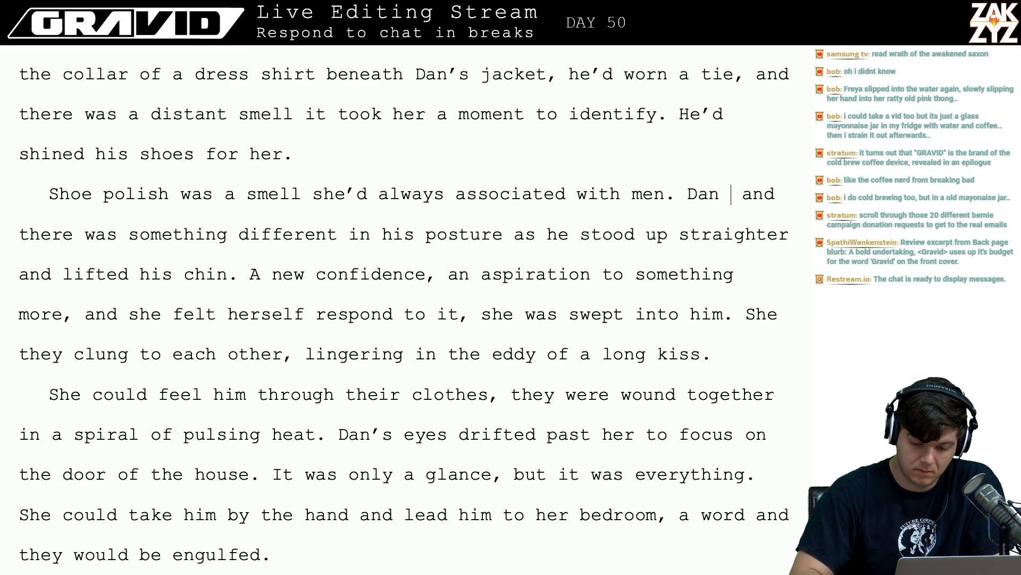
key("BackSpace")
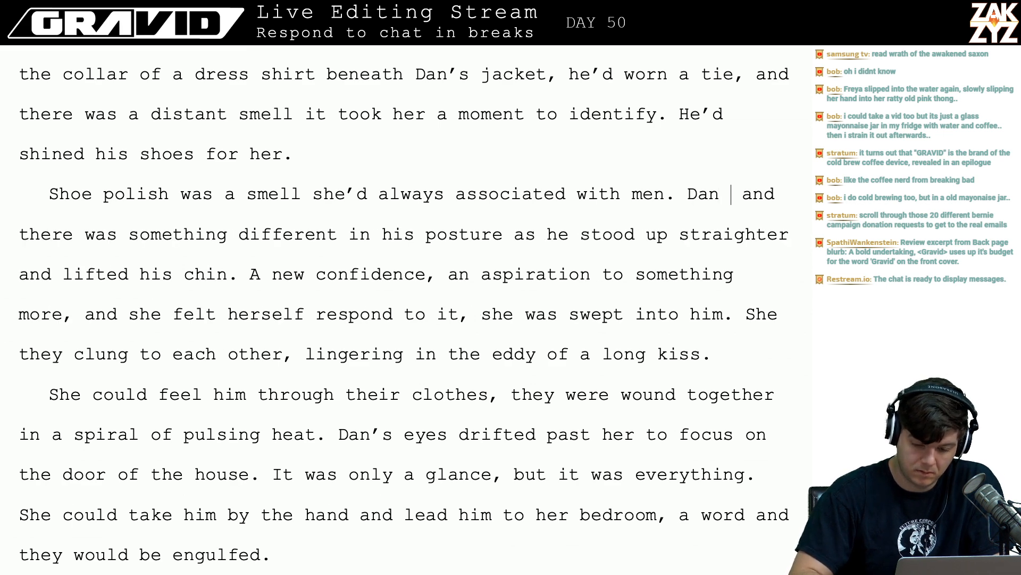
type("was standing up straight")
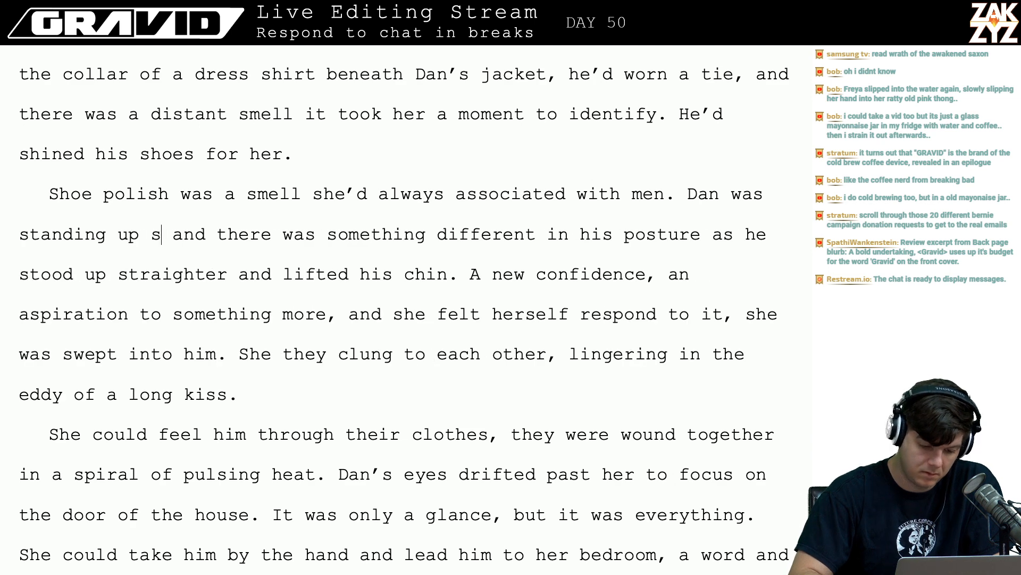
type("er, lifgtin")
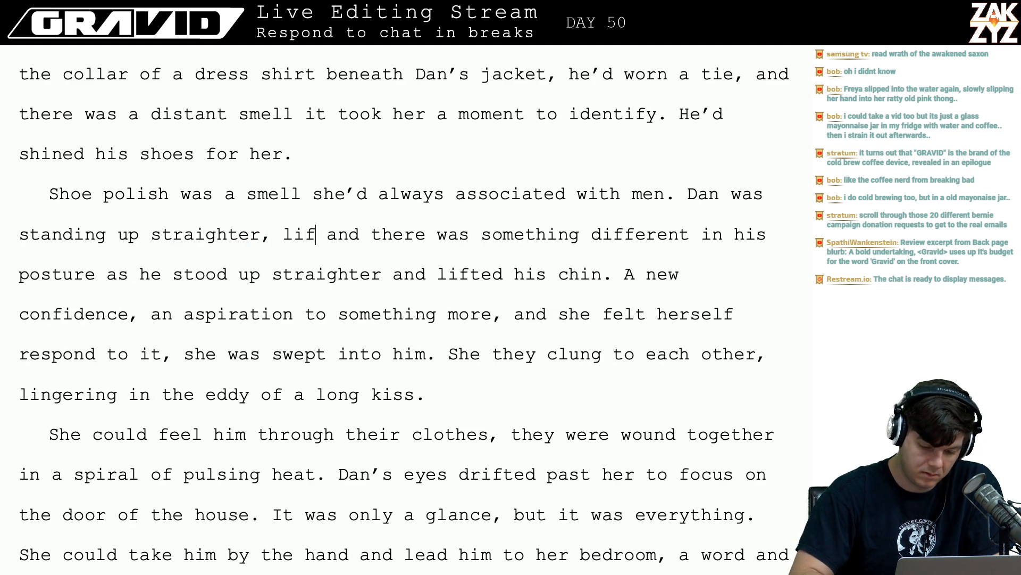
key("BackSpace")
key("BackSpace")
key("BackSpace")
key("BackSpace")
type("ti")
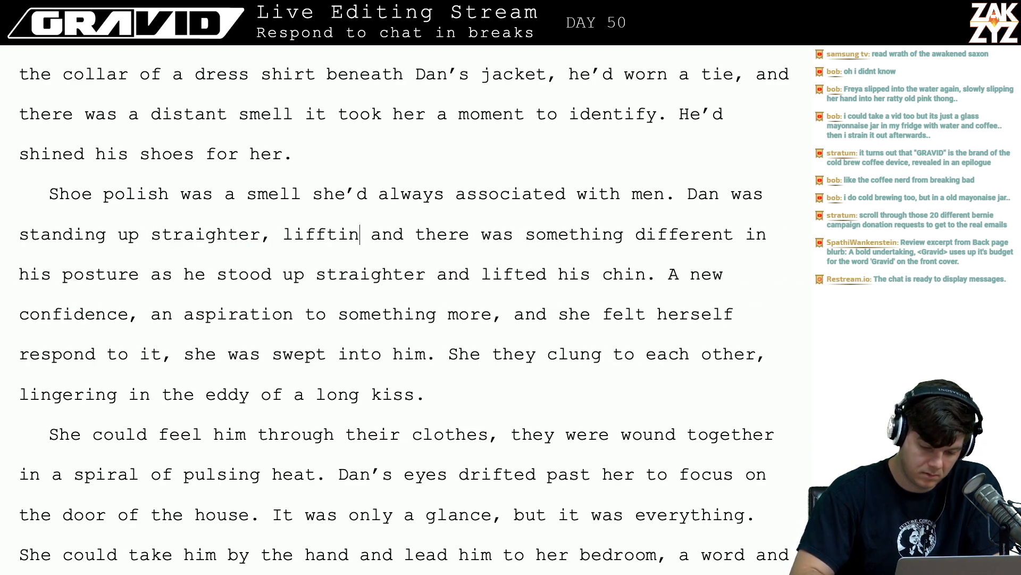
key("BackSpace")
type("ing his chin.")
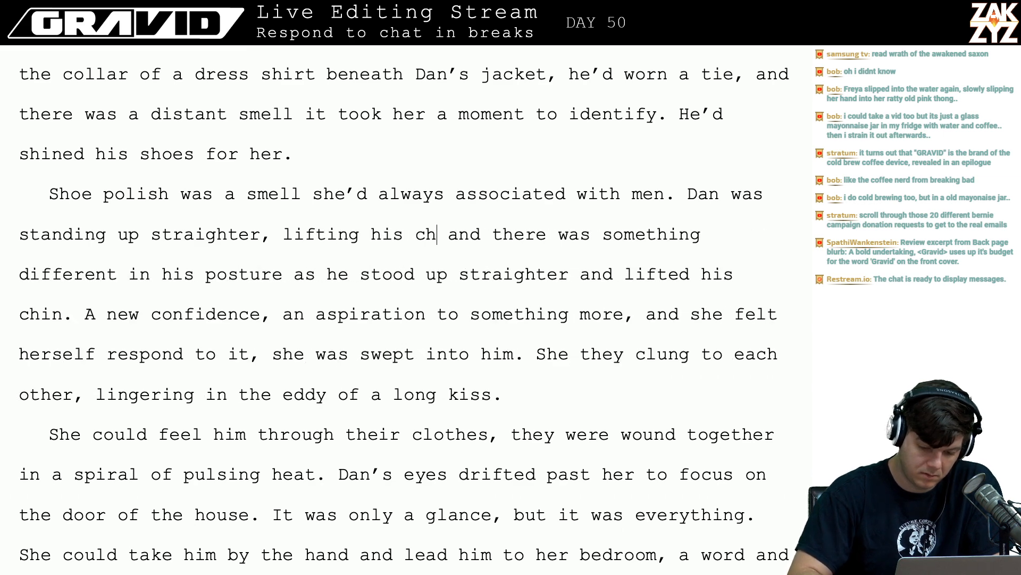
- Delete the leftover text "and there was something different in his posture as he stood up straighter and lifted his chin."
key("shift+Down")
key("shift+Down")
key("shift+Right")
key("shift+Up")
key("shift+Right")
key("shift+Right")
key("shift+Right")
key("shift+Right")
key("shift+Right")
key("shift+Right")
key("shift+Right")
key("shift+Right")
key("shift+Right")
key("shift+Right")
key("shift+Right")
key("shift+Right")
key("shift+Right")
key("shift+Right")
key("shift+Right")
key("shift+Right")
key("shift+Right")
key("shift+Right")
key("shift+Right")
key("shift+Right")
key("shift+Right")
key("shift+Right")
key("shift+Right")
key("shift+Right")
key("shift+Right")
key("shift+Right")
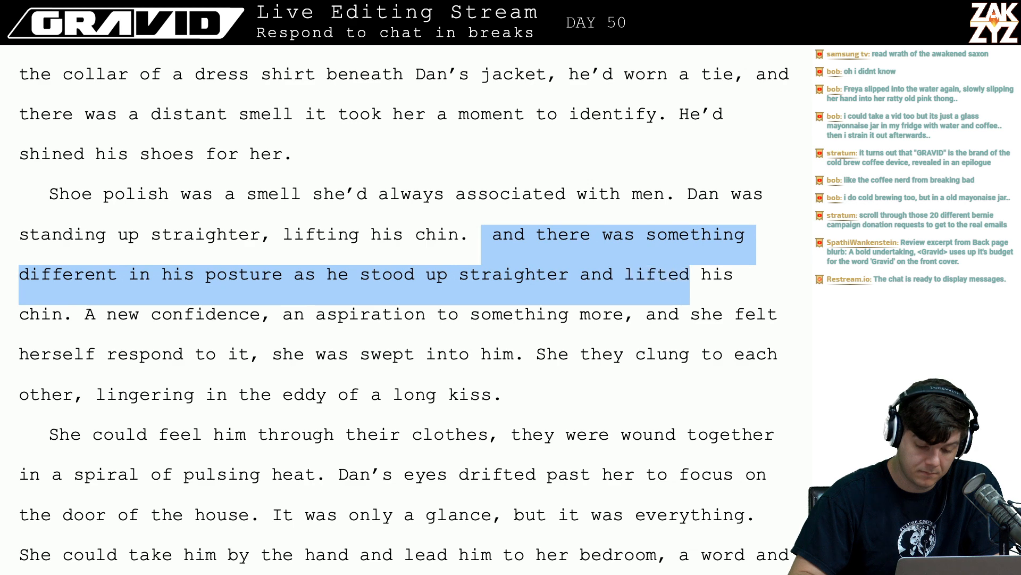
key("shift+Left")
key("Delete")
key("Right")
scroll(444, 160, "down", 1)
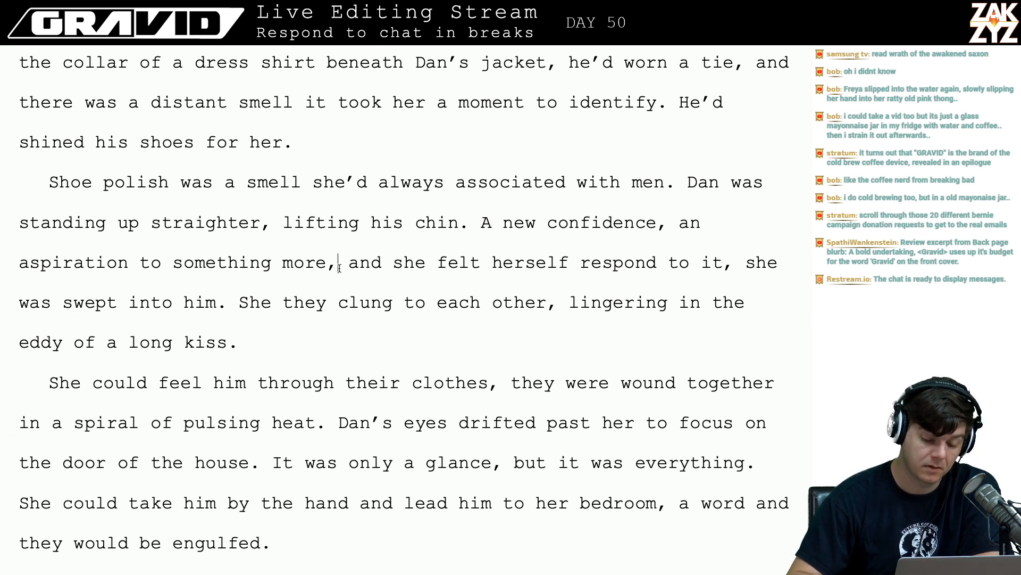
- Reword the opening of the sentence "A new confidence" so it reads "He had a new confidence"
key("Up")
key("Right")
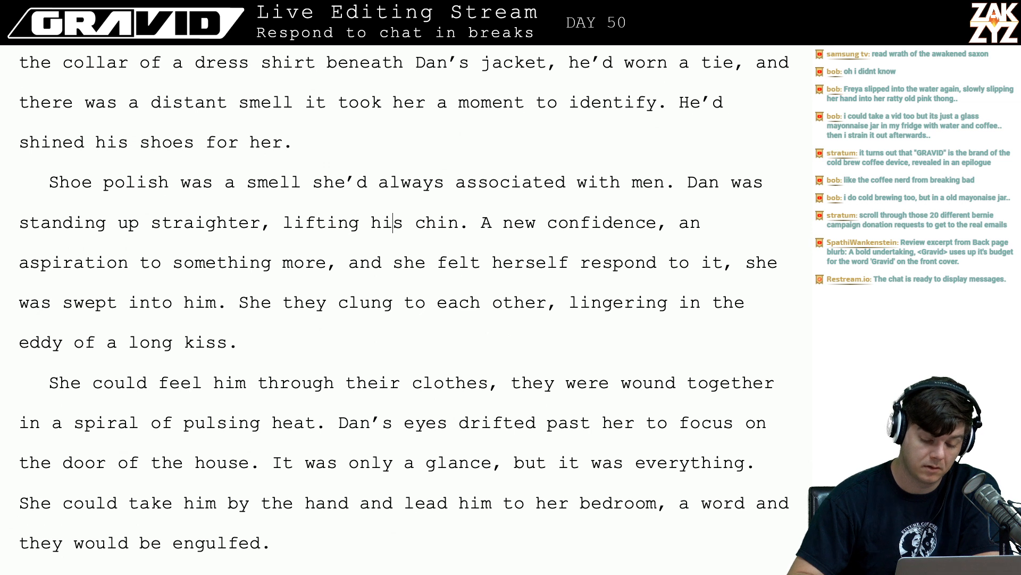
key("BackSpace")
type("He had a")
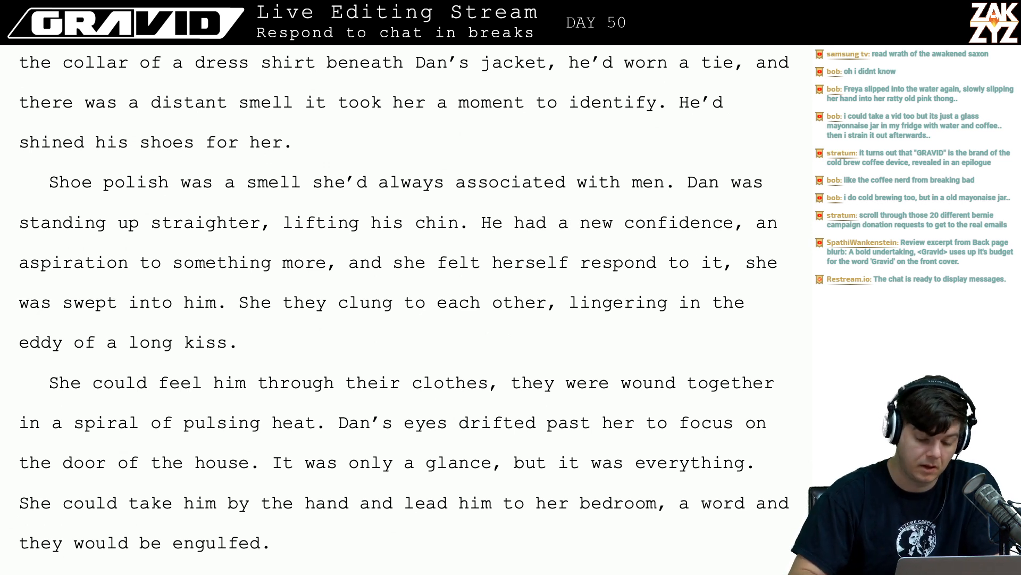
- End the sentence with a period after "respond to it" and insert "She swept into him and they clung together," after it
key("Down")
key("Left")
key("Left")
key("Left")
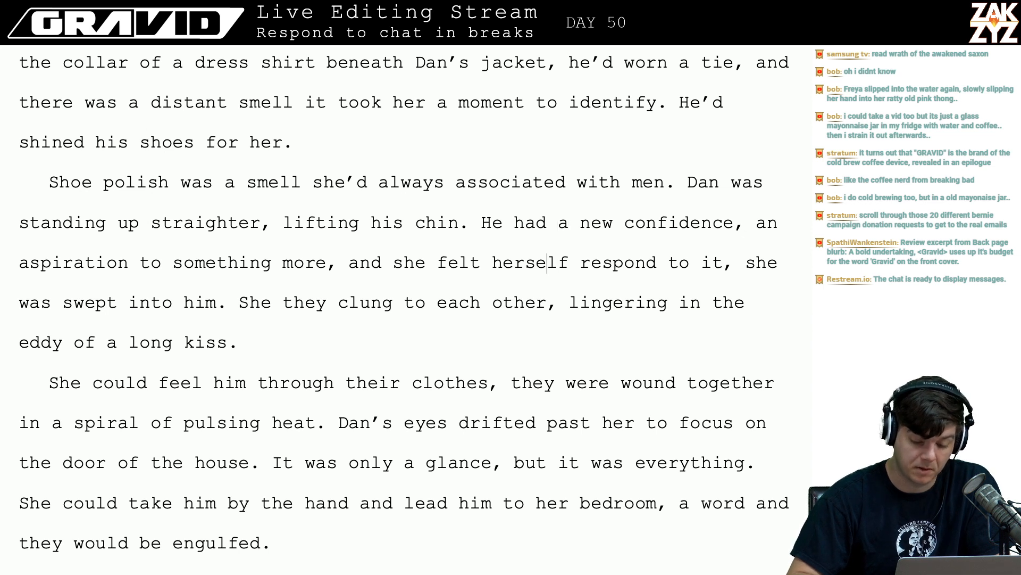
key("Right")
key("Right")
key("Right")
key("Right")
key("Right")
key("Right")
key("Right")
key("Right")
key("Right")
key("Right")
key("Right")
key("Right")
key("Right")
key("Right")
key("Right")
key("Right")
key("Right")
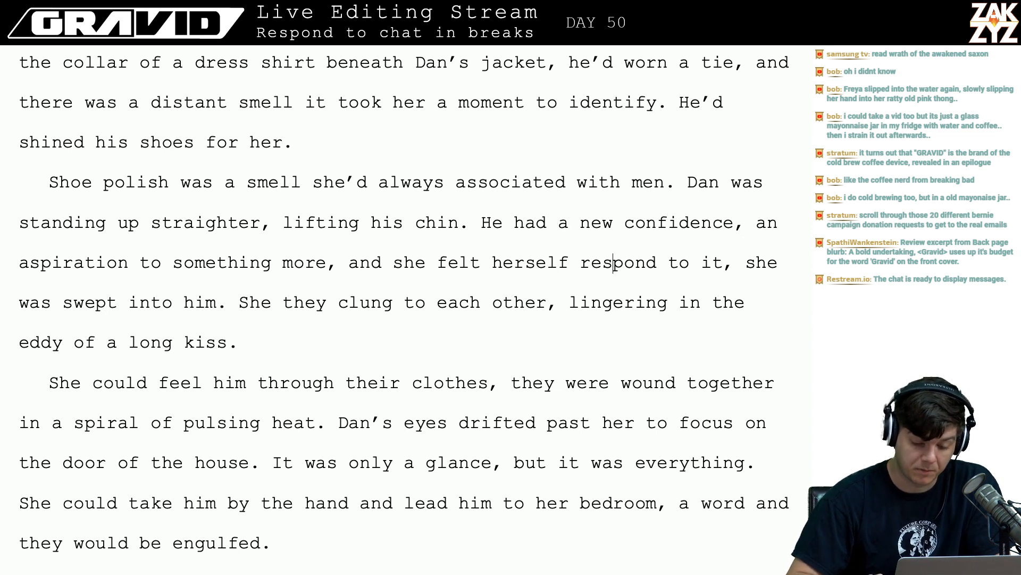
key("Right")
key("Right")
key("BackSpace")
type(". She")
type(" swept into him")
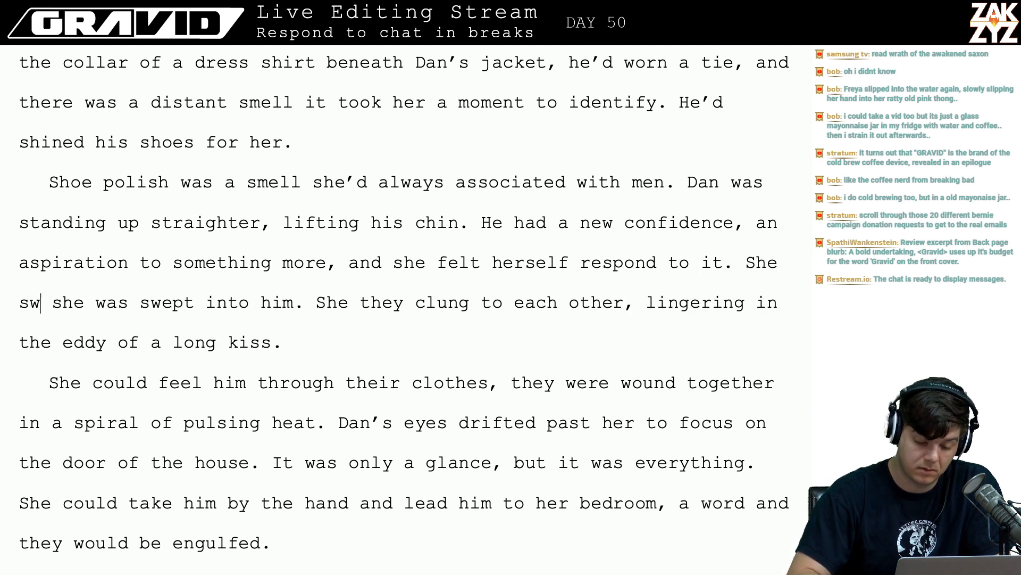
type(" and they clung")
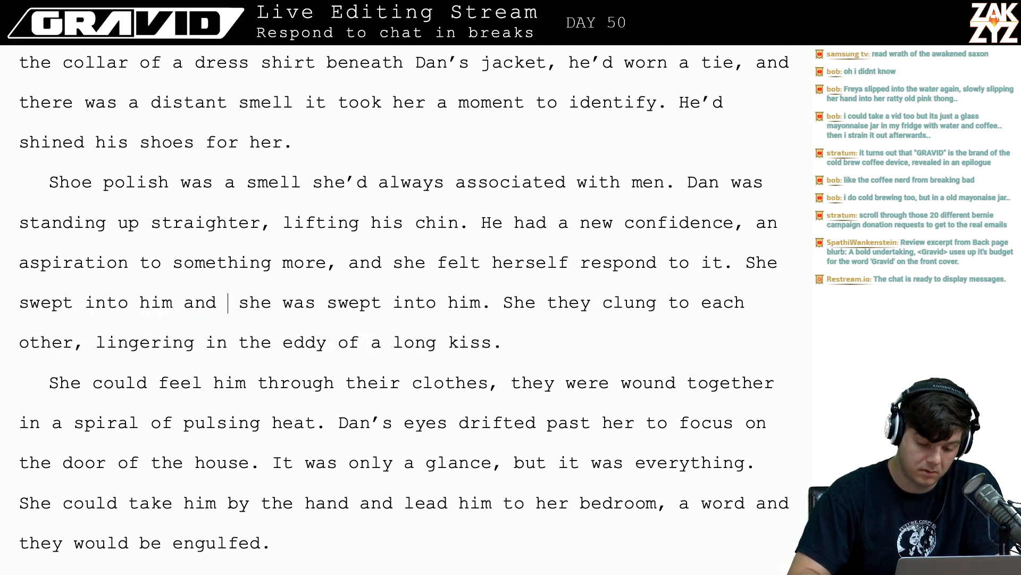
type(" togetheer,")
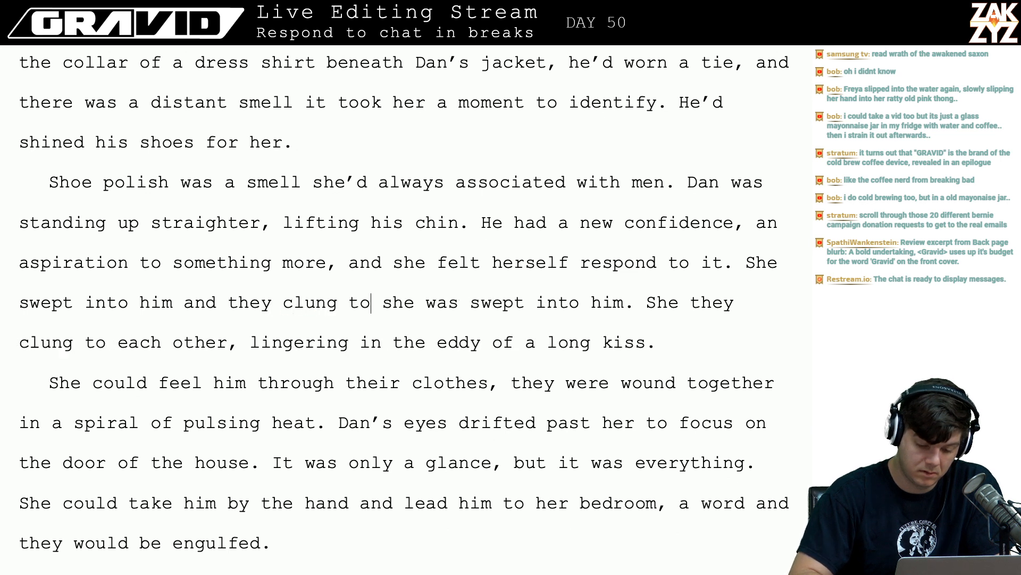
key("BackSpace")
key("BackSpace")
key("BackSpace")
key("BackSpace")
key("BackSpace")
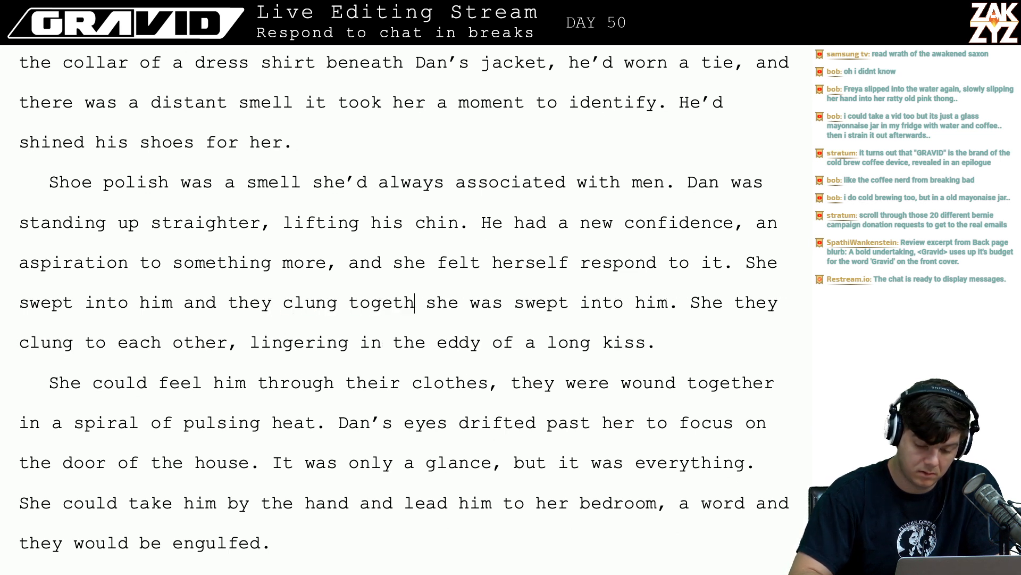
type("her,")
- Delete the redundant words "she was swept into him. She they clung to each other," before "lingering in the eddy"
key("shift+Down")
key("shift+Left")
key("shift+Left")
key("shift+Left")
key("shift+Left")
key("shift+Left")
key("shift+Left")
key("shift+Left")
key("shift+Left")
key("shift+Left")
key("shift+Left")
key("shift+Left")
key("shift+Left")
key("shift+Left")
key("shift+Left")
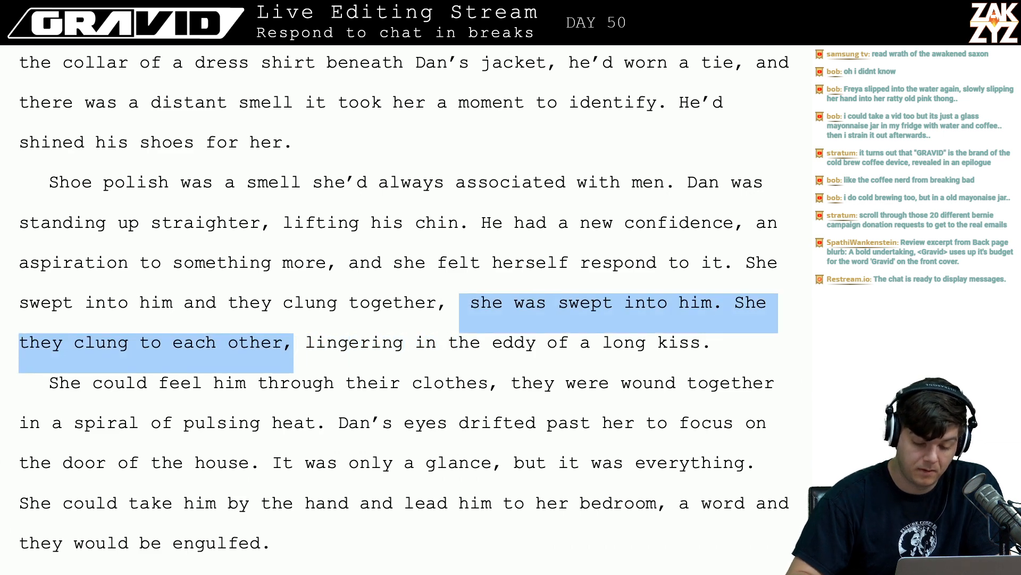
key("BackSpace")
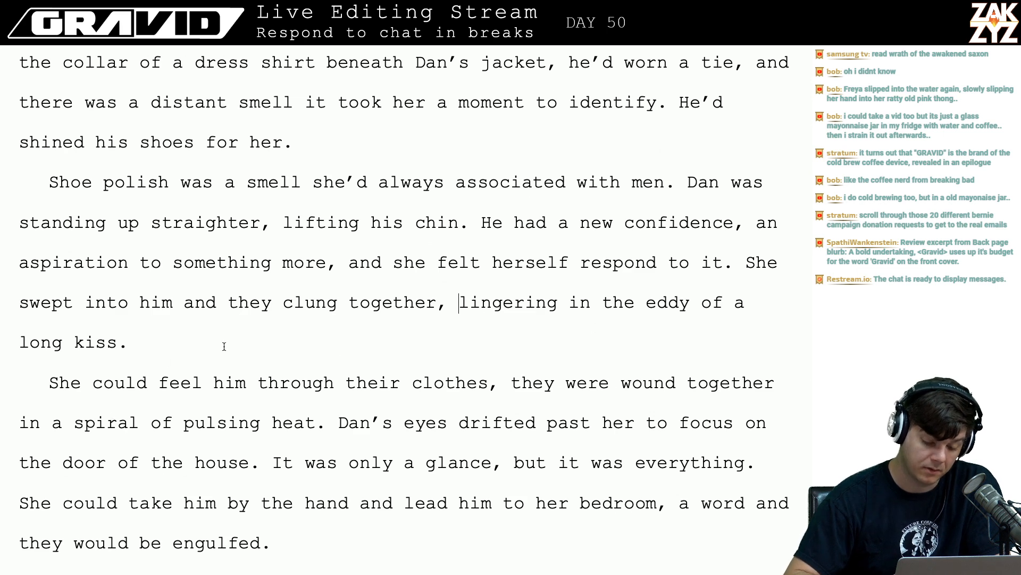
- Remove "of pulsing" in the next paragraph so the phrase reads "in a spiral heat"
scroll(277, 389, "down", 2)
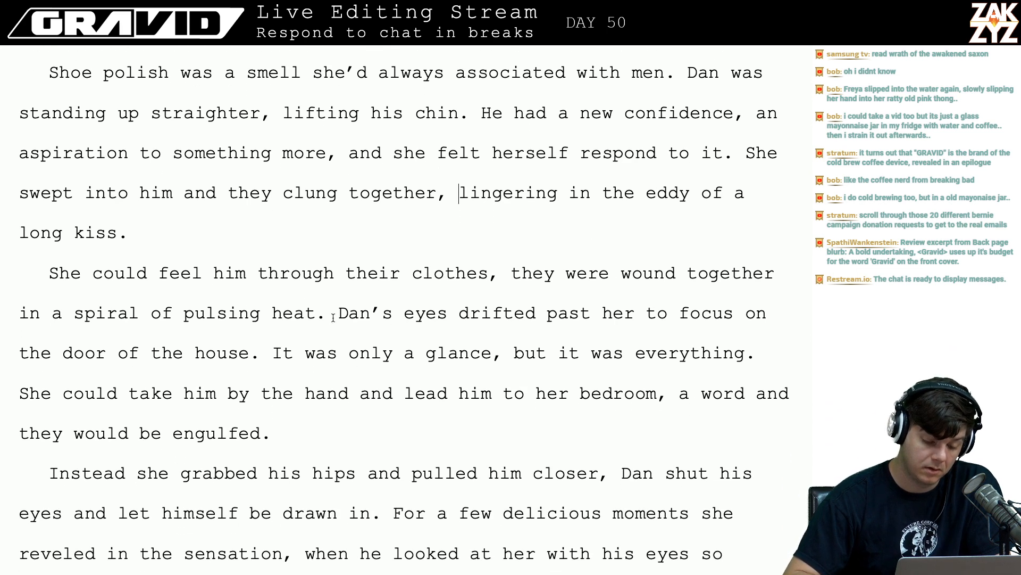
key("Right")
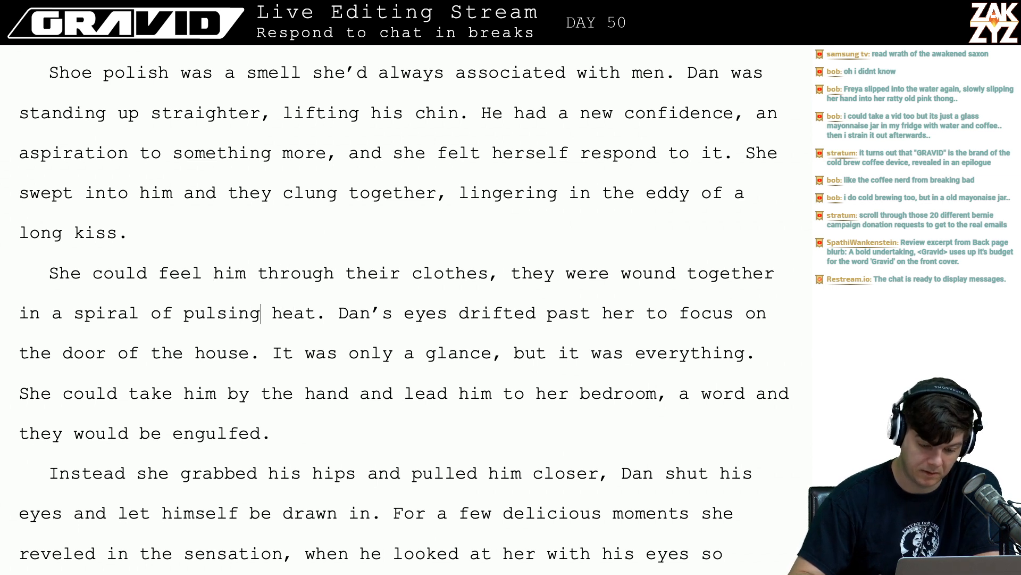
key("BackSpace")
key("BackSpace")
key("BackSpace")
key("BackSpace")
key("BackSpace")
key("BackSpace")
key("BackSpace")
key("BackSpace")
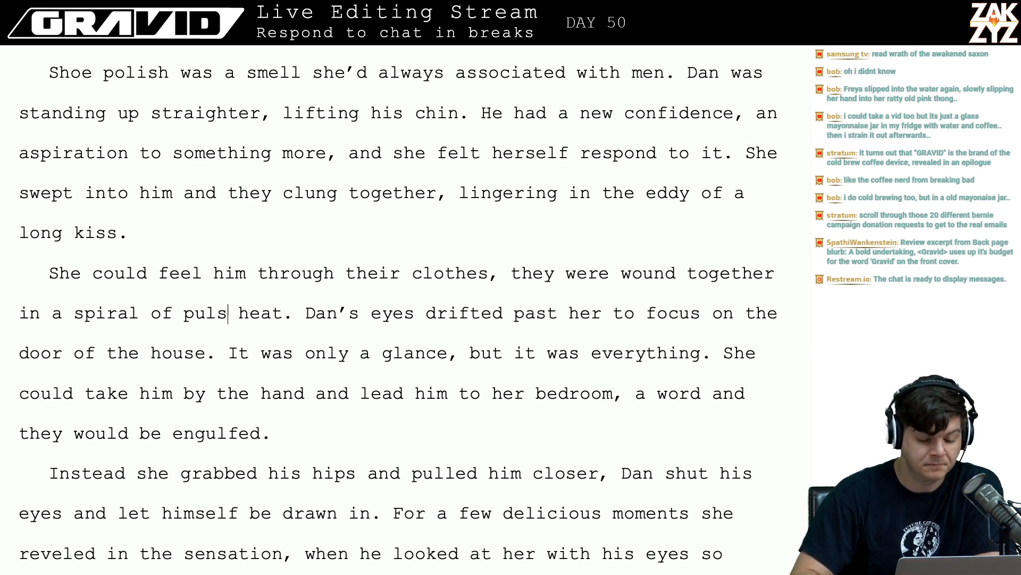
key("BackSpace")
key("BackSpace")
key("BackSpace")
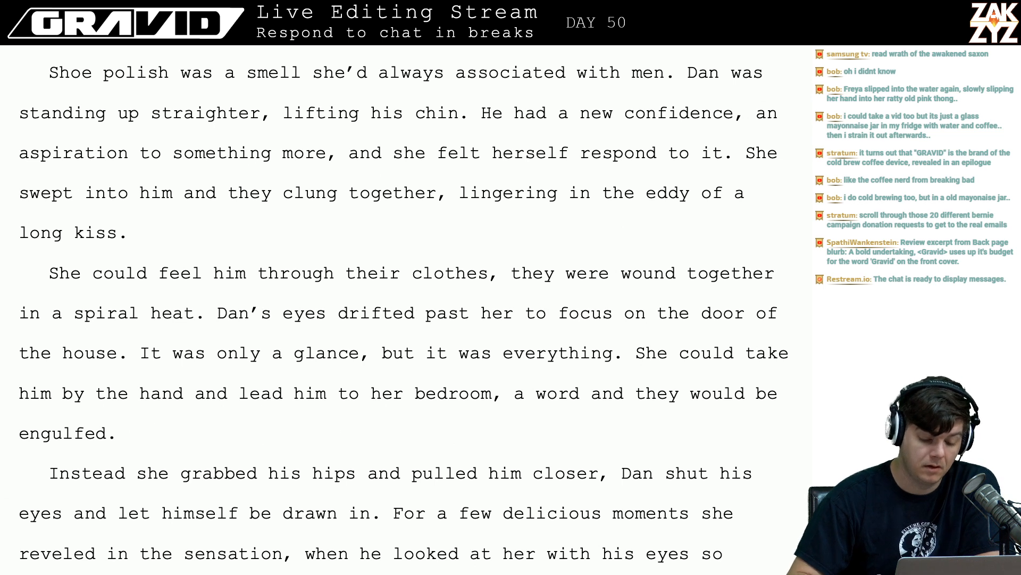
- Read through the paragraph about Dan's eyes drifting past her to the door of the house, checking its wording
key("Right")
key("Right")
key("Right")
key("Right")
key("Right")
key("Right")
key("Right")
key("Right")
key("Right")
key("Right")
key("Right")
key("Right")
key("Right")
key("Right")
key("Right")
key("Right")
key("Right")
key("Right")
key("Right")
key("Right")
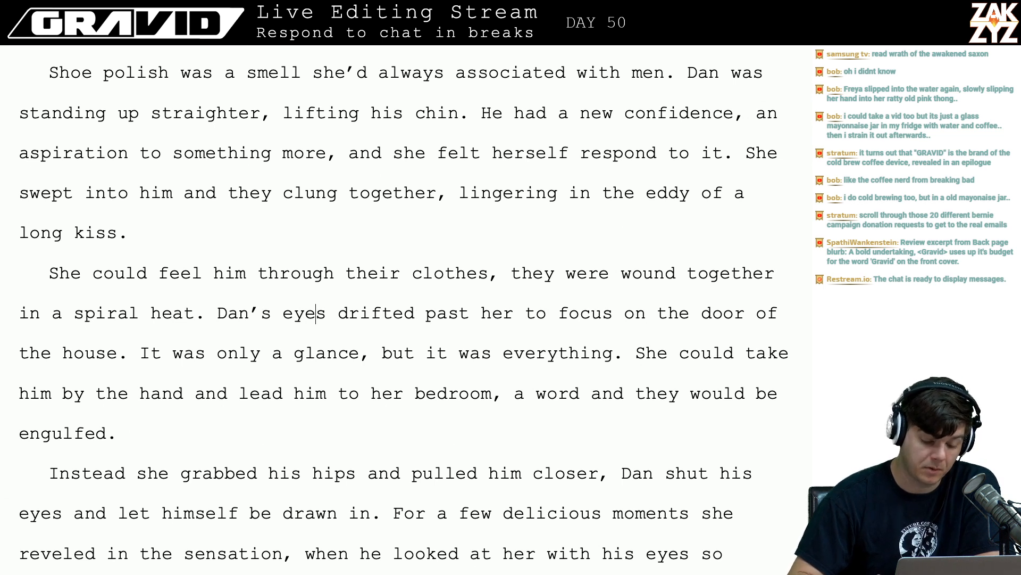
key("Right")
key("Right")
key("Right")
key("Right")
key("Right")
key("Right")
key("Right")
key("Right")
key("Right")
key("Down")
key("Down")
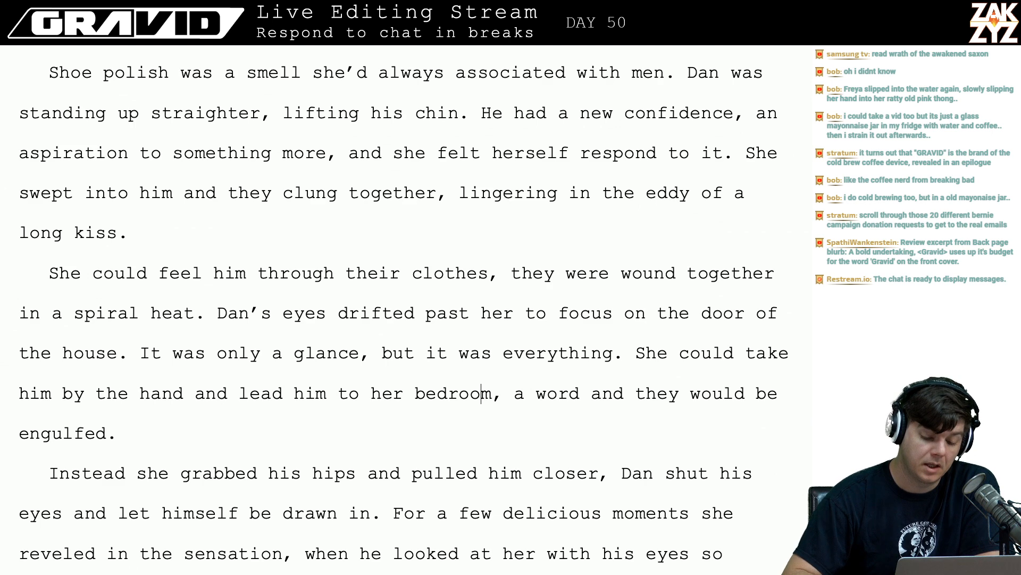
- Proofread the sentence "She could take him by the hand and lead him to her bedroom" through to "engulfed"
scroll(327, 233, "down", 2)
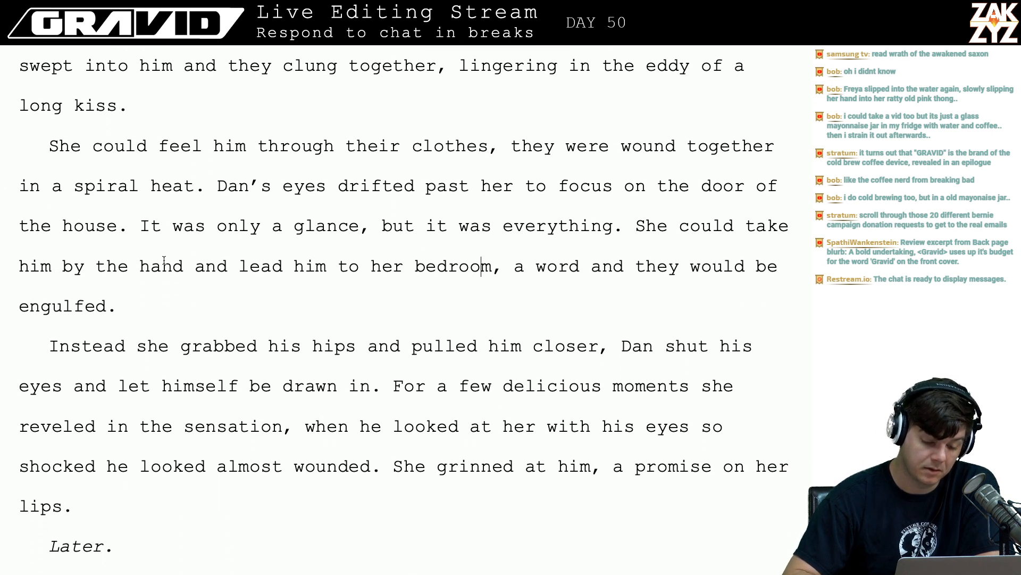
left_click(125, 267)
key("Right")
key("Right")
key("Right")
key("Right")
key("Right")
key("Right")
key("Right")
key("Right")
key("Right")
key("Right")
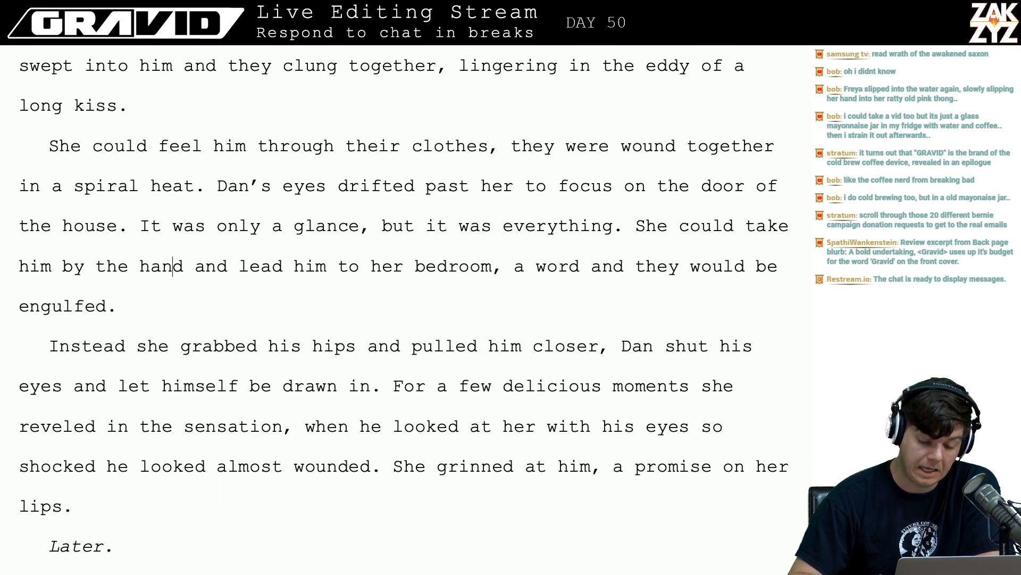
key("Right")
key("Right")
key("Right")
key("Right")
key("Right")
key("Right")
key("Right")
key("Right")
key("Right")
key("Right")
key("Right")
key("Right")
key("Right")
key("Right")
key("Right")
key("Right")
key("Right")
key("Right")
key("Right")
key("Right")
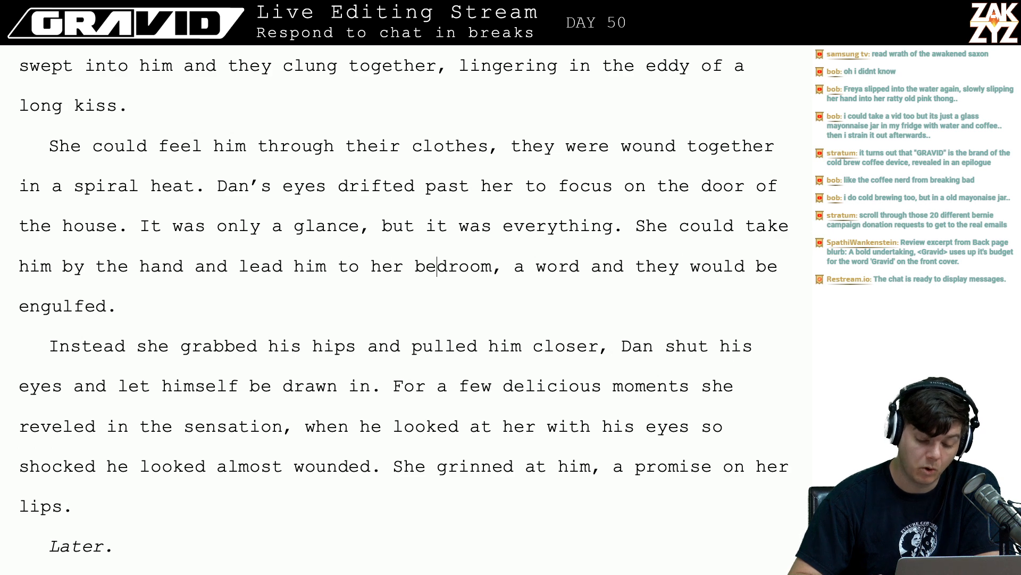
key("Right")
key("Right")
key("Right")
key("Right")
key("Right")
key("Right")
key("Right")
key("Right")
key("Right")
key("Right")
key("Right")
key("Right")
key("Right")
key("Right")
key("Right")
key("Right")
key("Right")
key("Right")
key("Right")
key("Right")
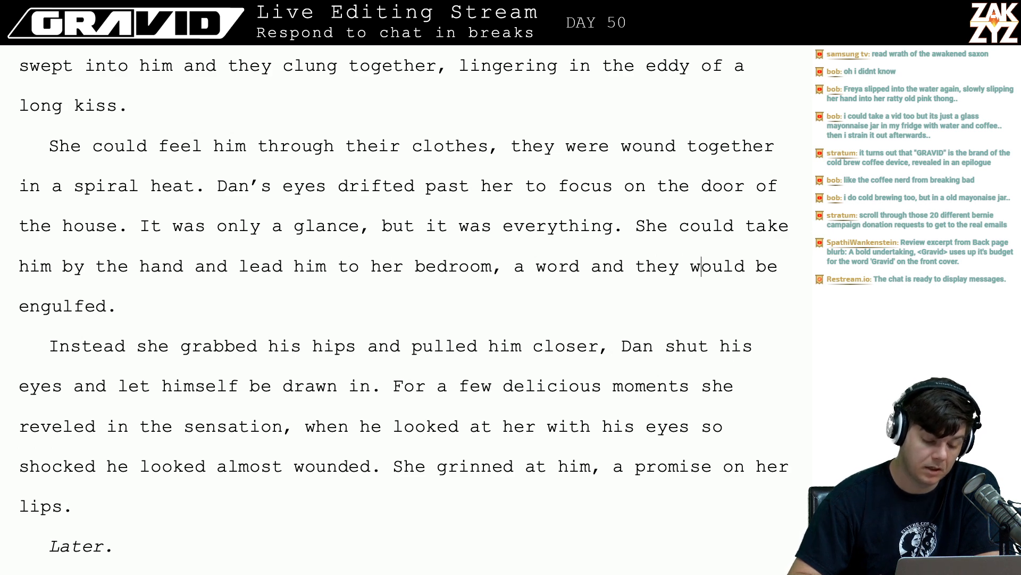
key("Right")
key("Right")
key("Right")
key("Right")
key("Right")
key("Right")
key("Right")
key("Right")
key("Right")
- Review the paragraph starting "Instead she grabbed his hips" up to "For a few delicious moments"
scroll(133, 261, "down", 3)
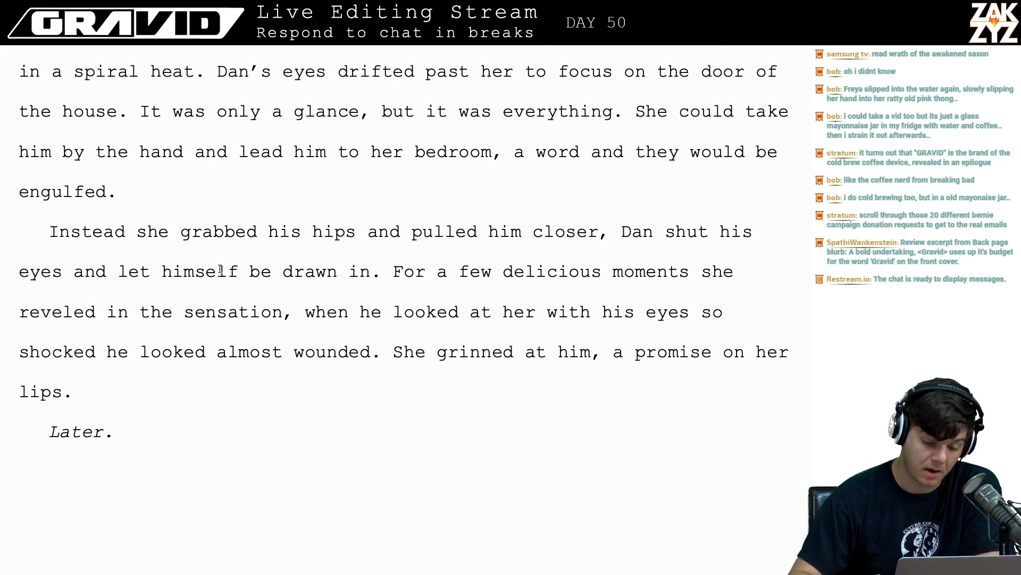
key("Right")
key("Right")
key("Right")
key("Right")
key("Right")
key("Right")
key("Right")
key("Right")
key("Right")
key("Right")
key("Right")
key("Right")
key("Right")
key("Right")
key("Right")
key("Right")
key("Right")
key("Right")
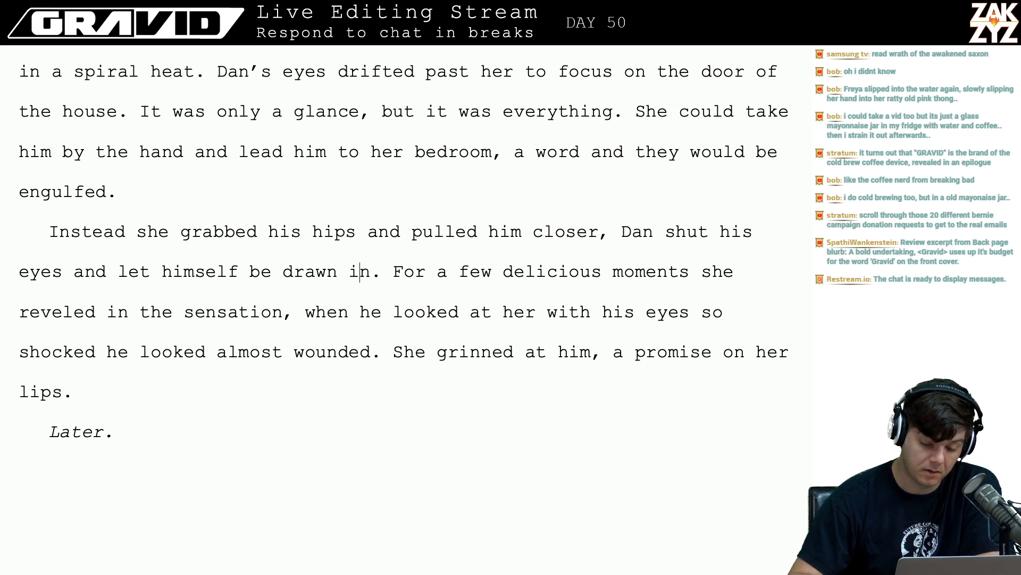
key("Right")
key("Right")
key("Right")
key("Right")
key("Right")
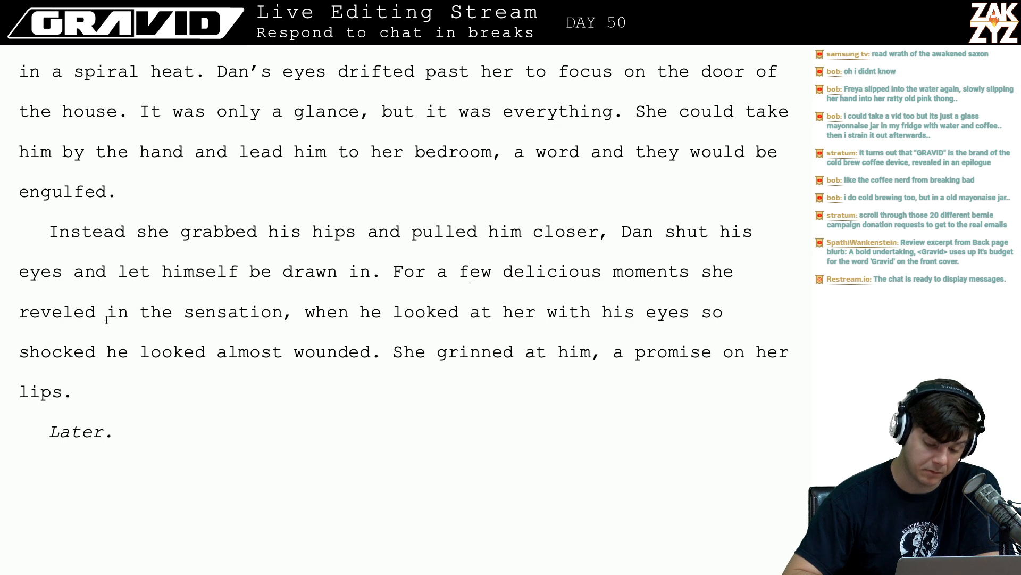
scroll(108, 318, "down", 1)
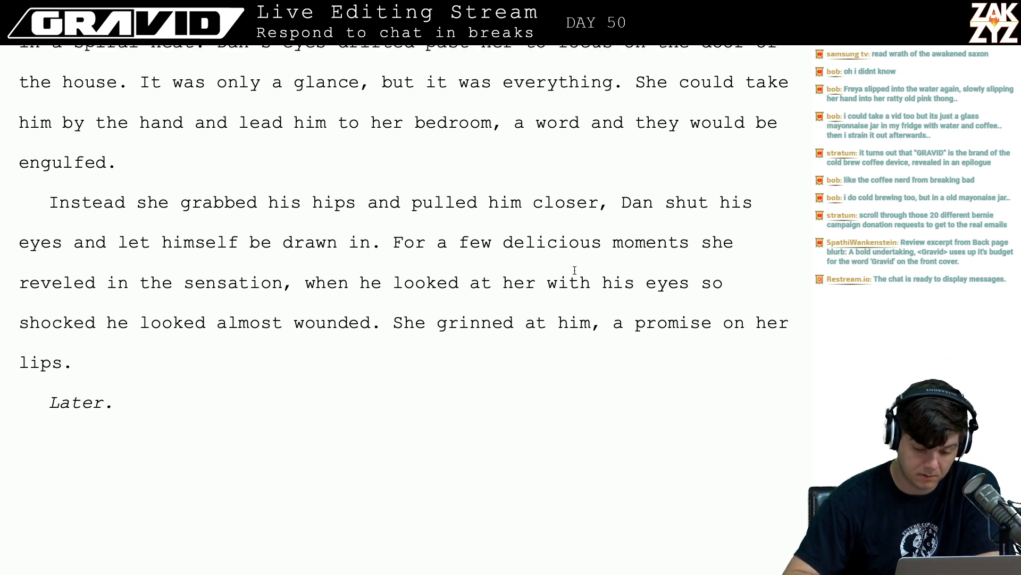
- Examine the phrasing of the clause "when he looked at her with his eyes so shocked he looked almost wounded"
left_click(479, 283)
key("Right")
key("Right")
key("Right")
key("Right")
key("Right")
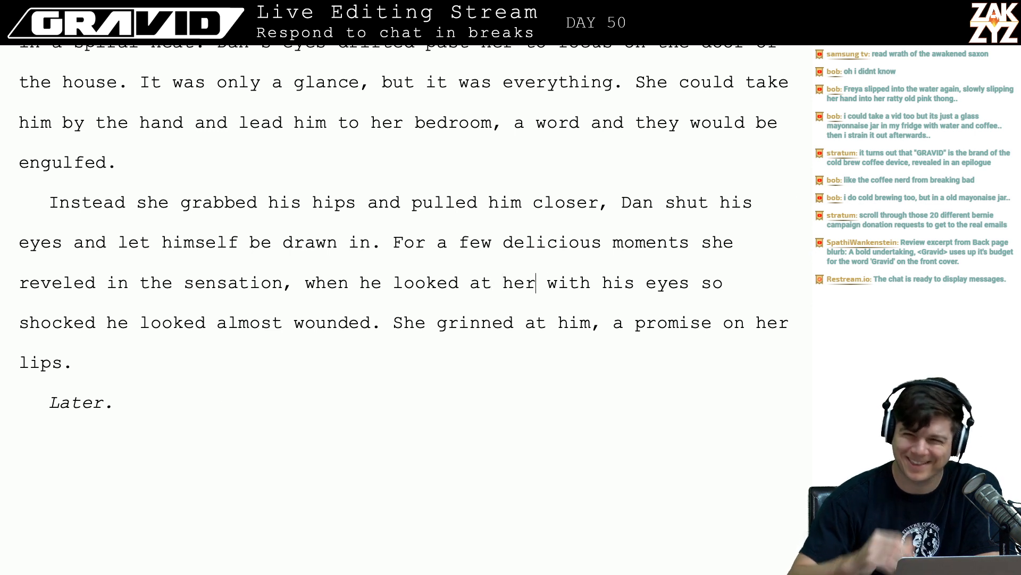
key("Right")
key("Right")
key("Right")
key("Right")
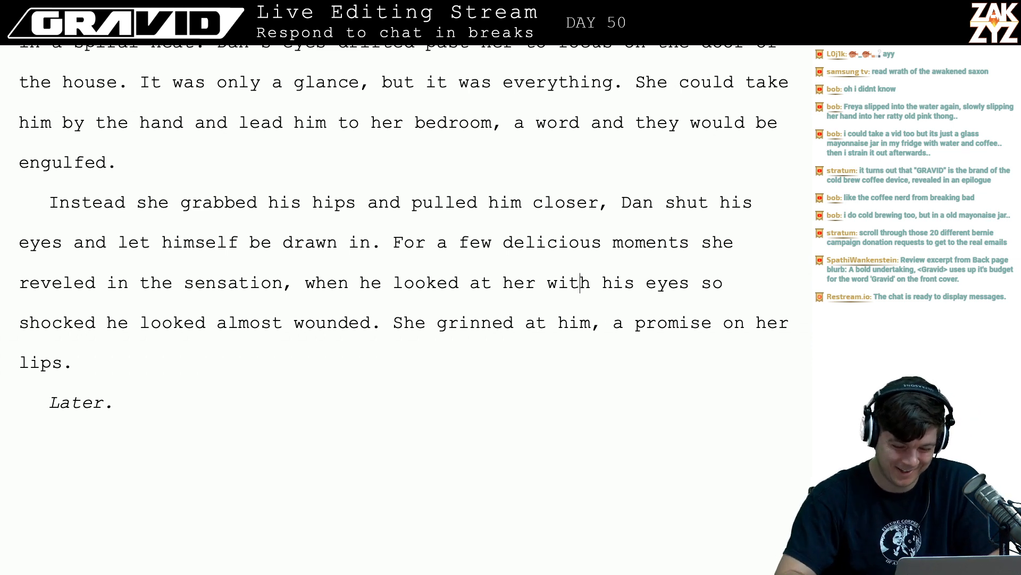
key("Left")
key("Left")
key("Left")
key("Left")
key("Right")
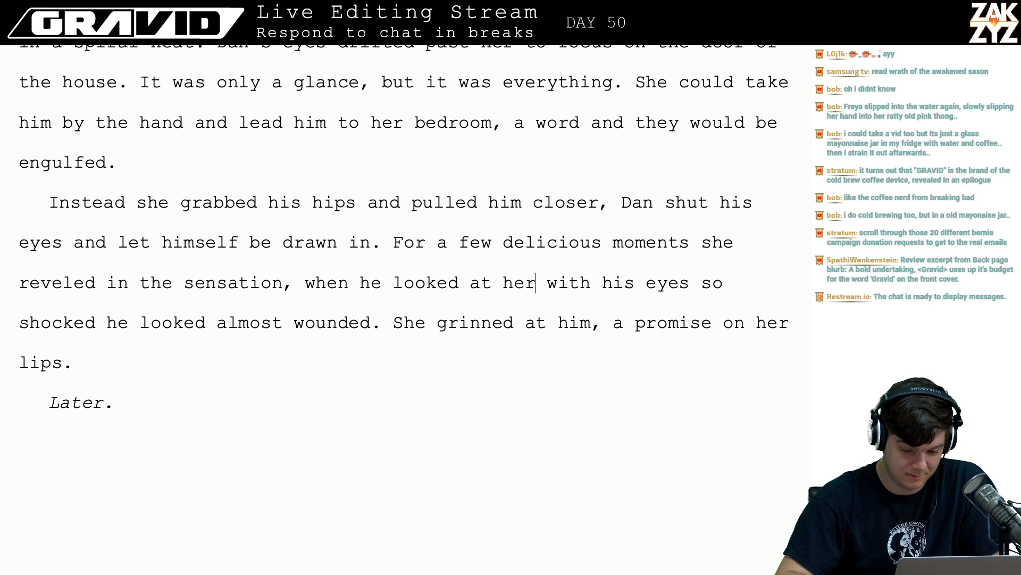
key("Right")
key("Left")
key("Right")
key("Left")
key("Right")
key("Left")
key("Left")
key("Left")
key("Left")
key("Left")
key("Left")
key("Left")
key("Left")
key("Left")
key("Left")
key("Left")
key("Left")
key("Left")
key("Left")
key("Left")
key("Left")
key("Left")
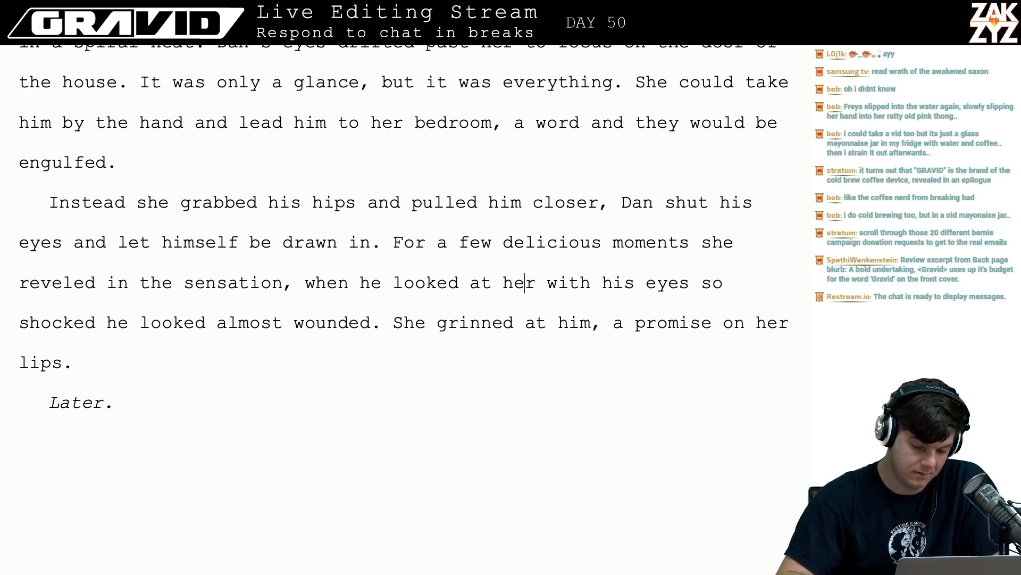
- Insert "he gave her a look that was so shocked" after "reveled in the sensation," with the old clause split onto its own line
key("Left")
key("Left")
key("Left")
key("Left")
key("Left")
key("Right")
key("Return")
key("Left")
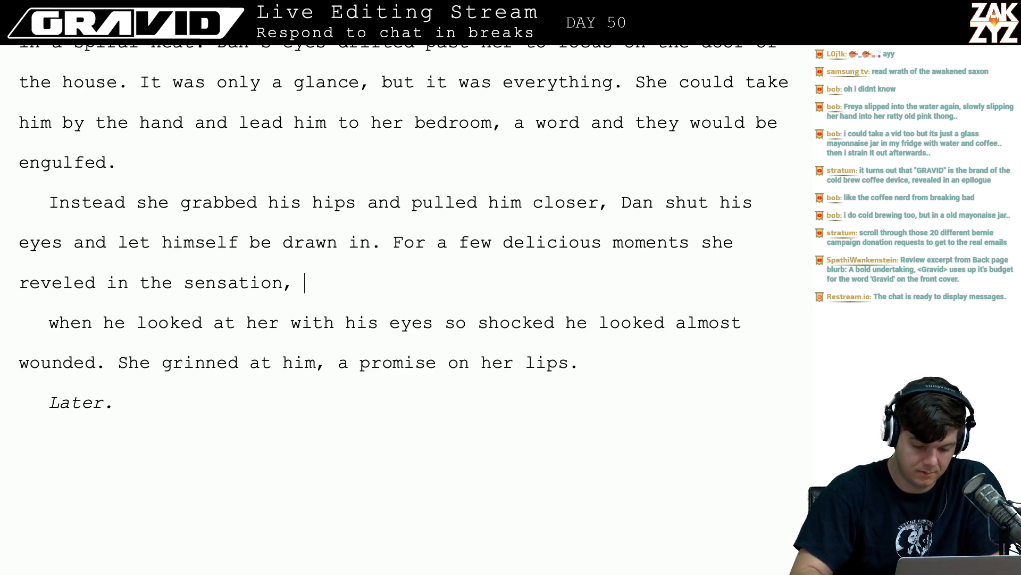
type("he gave her a look that was so shocked")
- Delete the old clause "when he looked at her with his eyes so shocked" and rejoin the paragraph
key("shift+Down")
key("shift+Left")
key("shift+Left")
key("shift+Left")
key("shift+Left")
key("shift+Left")
key("shift+Left")
key("shift+Left")
key("shift+Left")
key("shift+Left")
key("shift+Left")
key("shift+Left")
key("shift+Left")
key("shift+Left")
key("shift+Left")
key("shift+Left")
key("shift+Left")
key("shift+Left")
key("shift+Left")
key("shift+Left")
key("shift+Right")
key("shift+Right")
key("shift+Right")
key("shift+Right")
key("BackSpace")
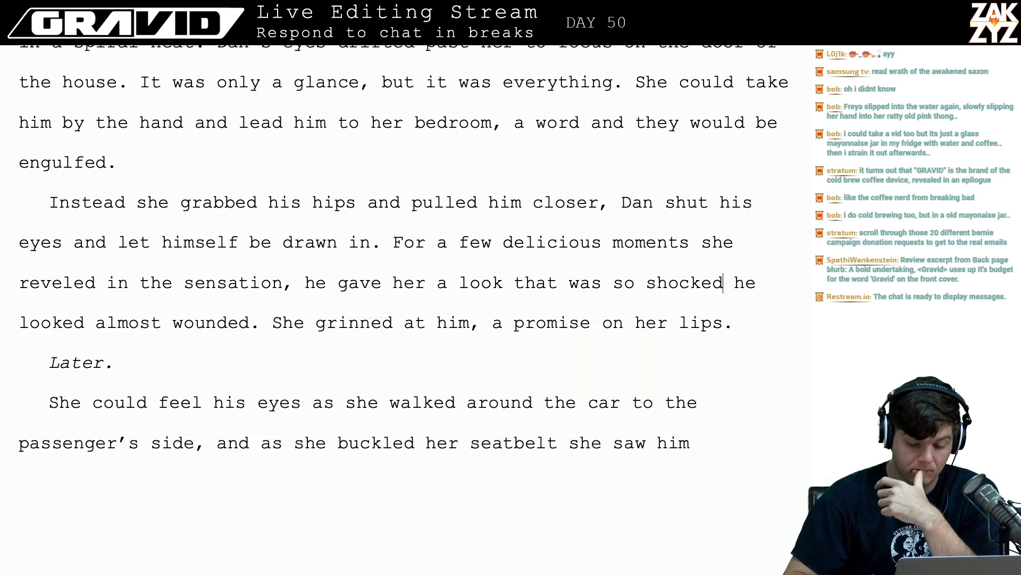
- Add "it." after "he gave her a look that was so shocked"
key("Right")
key("Left")
key("Left")
key("Left")
key("Left")
key("Left")
key("Left")
key("Left")
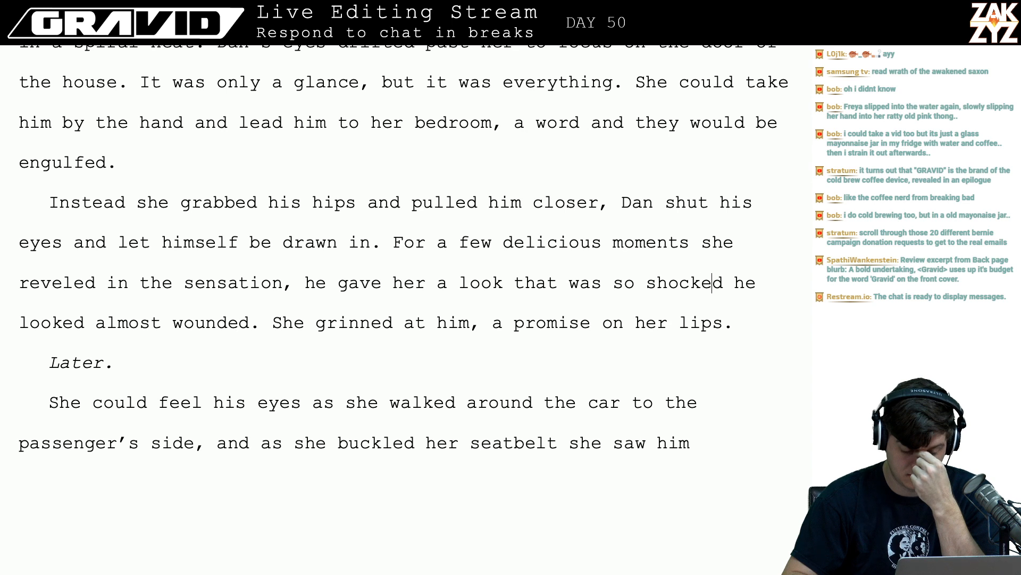
key("Right")
key("Left")
key("Left")
key("Left")
key("Left")
key("Left")
key("Right")
key("Right")
key("Right")
key("Right")
key("Right")
key("Right")
key("Right")
key("Right")
key("Right")
key("Right")
key("Right")
key("Right")
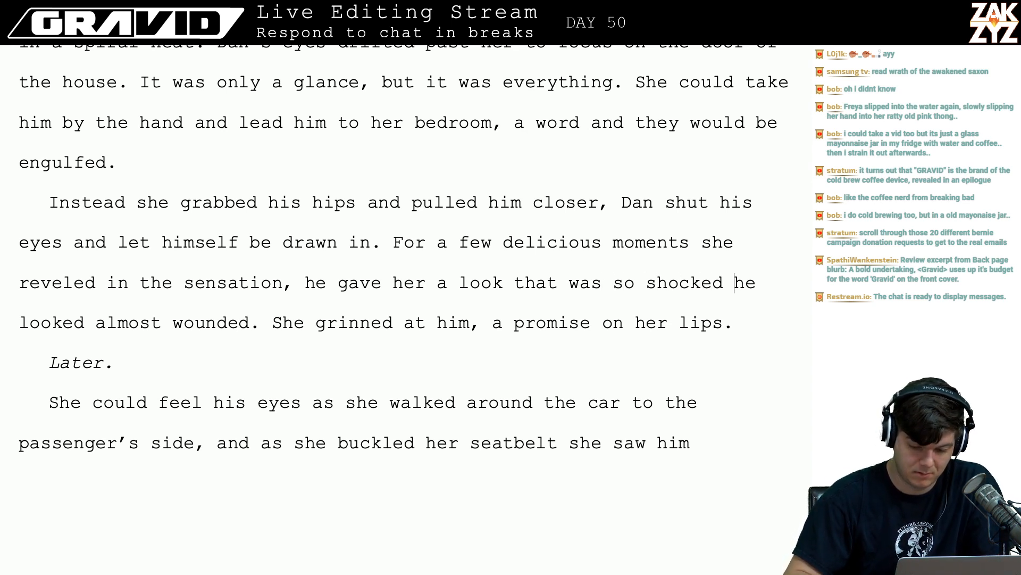
type("it.")
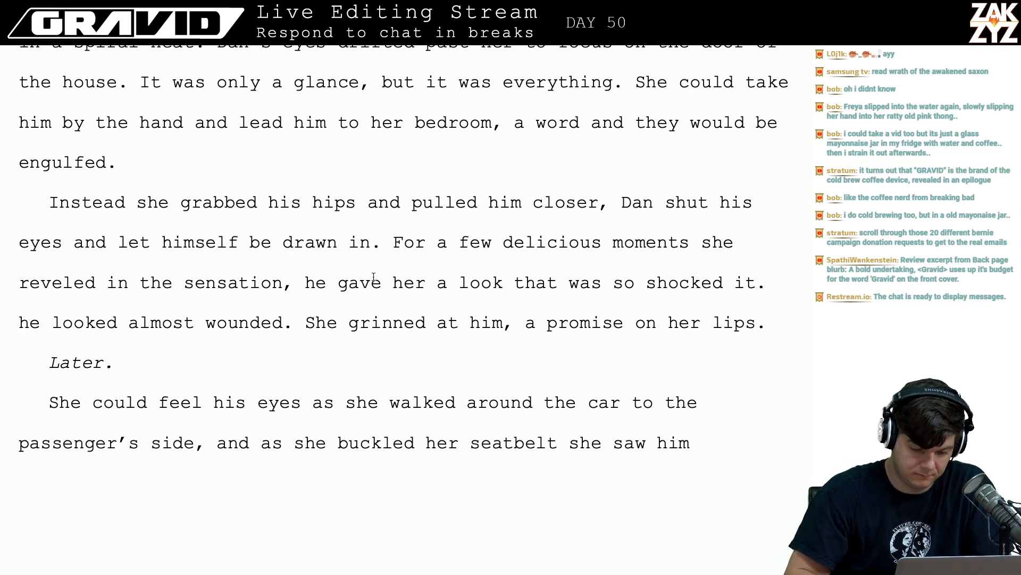
- Break the paragraph after "reveled in the sensation," and write "when she drew back to look at him"
left_click(286, 287)
key("Right")
key("Return")
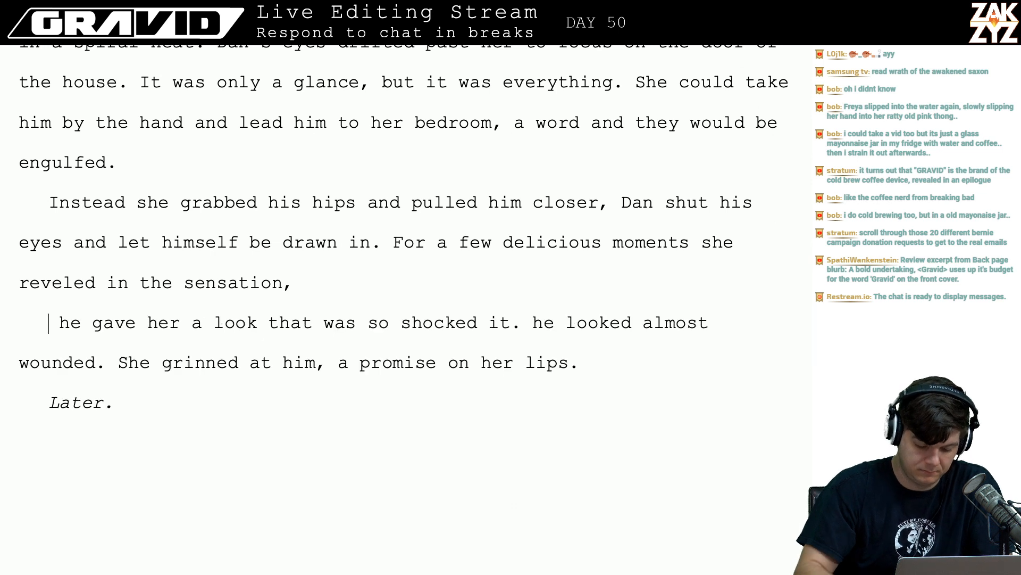
type("when sh")
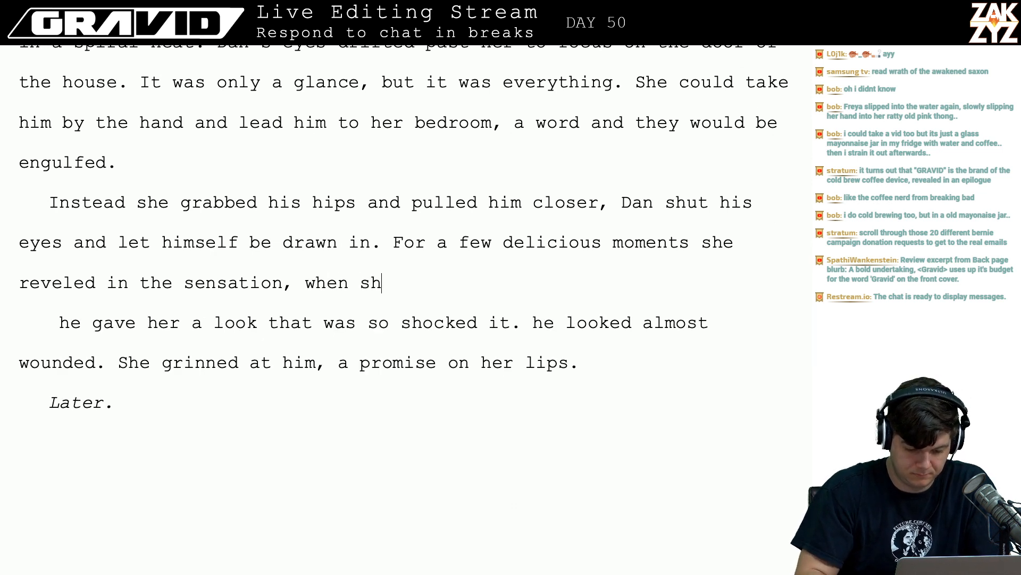
type("e drew back to")
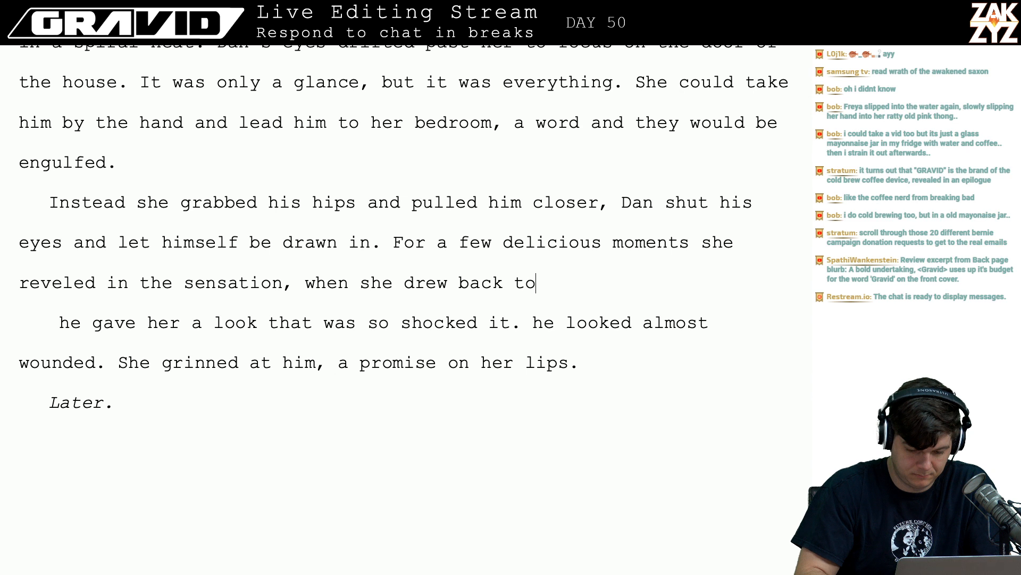
type(" look at him ")
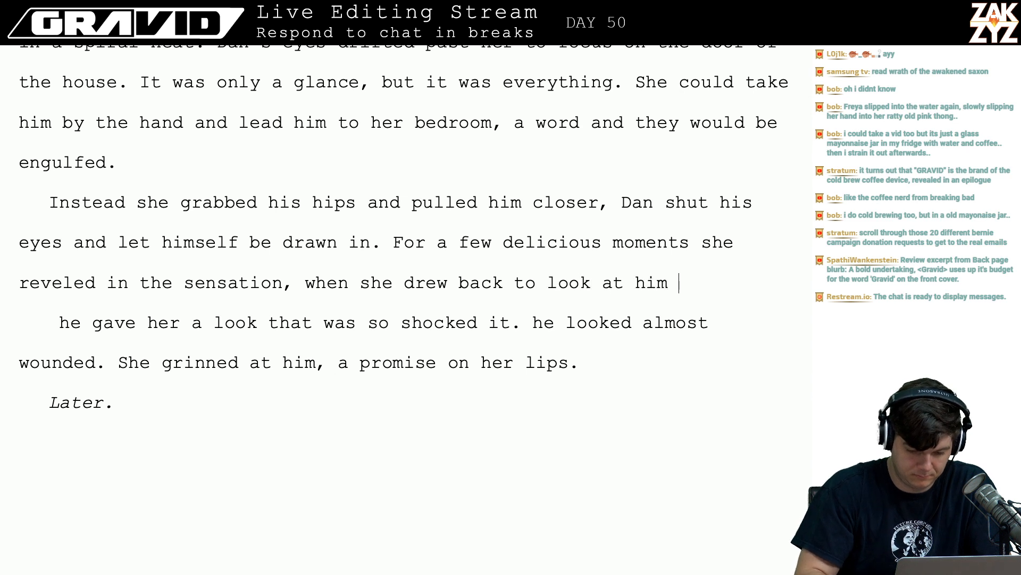
- Complete the new clause with "he seemed so shocked he was almost wounded."
type("he was")
key("BackSpace")
key("BackSpace")
key("BackSpace")
key("BackSpace")
type("se")
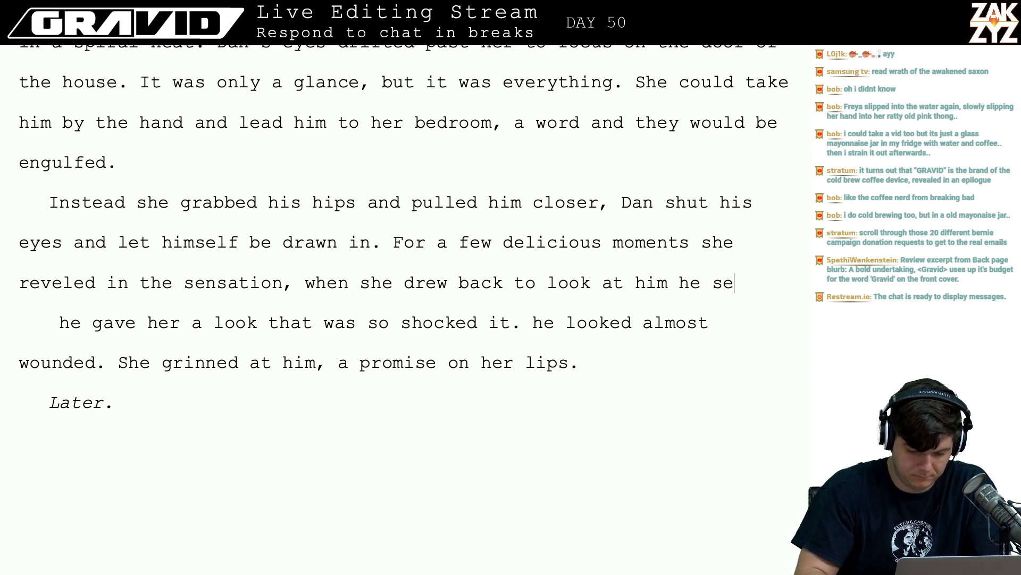
type("emed so")
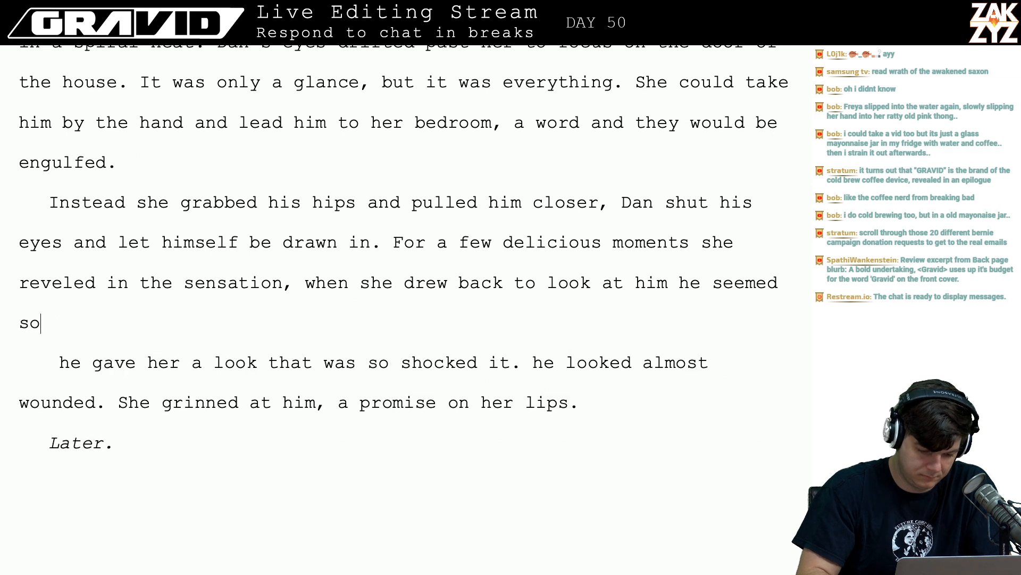
type(" shocked he ")
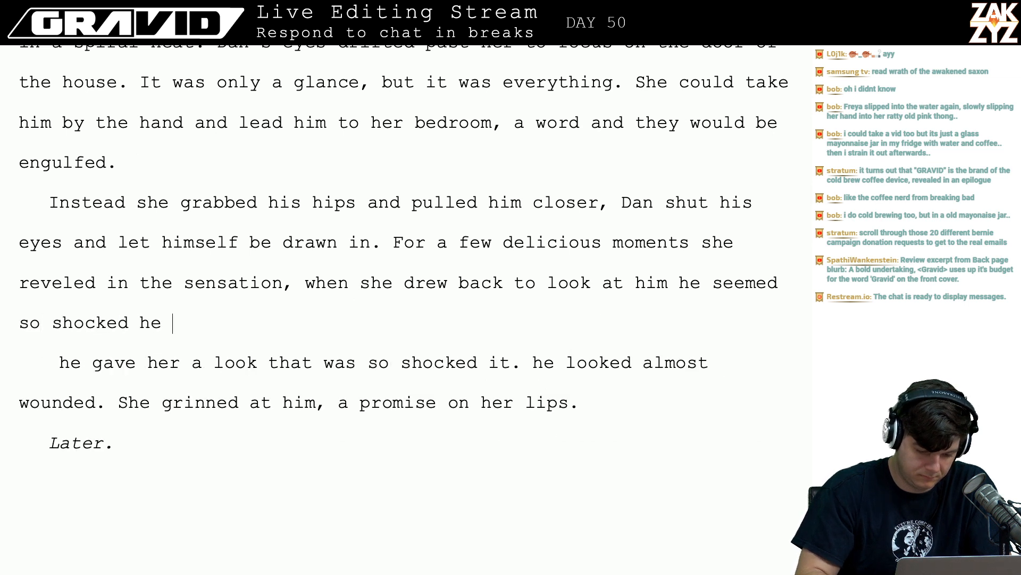
type("was almost wounded.")
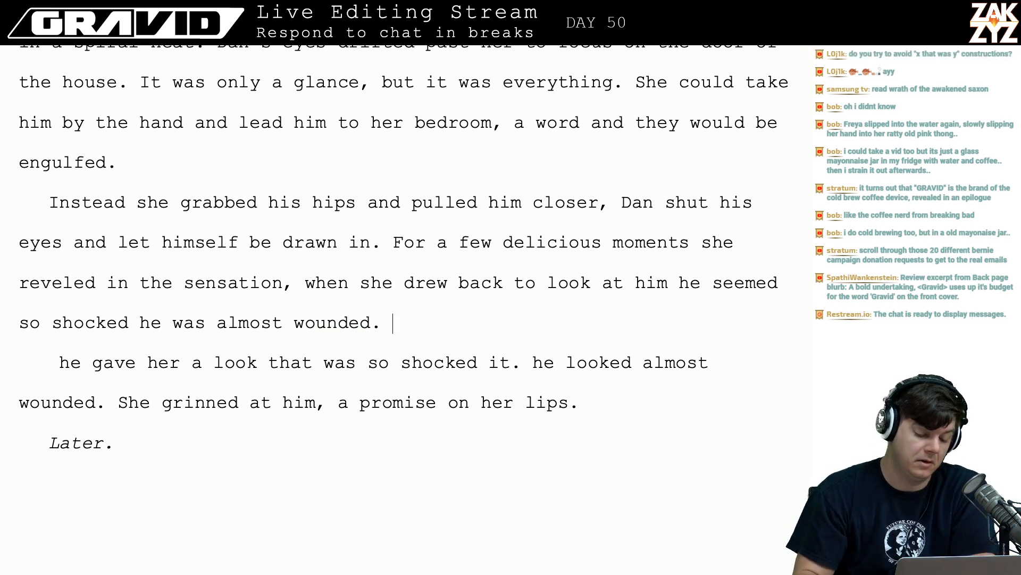
- Delete the leftover text from "he gave her a look" through "wounded.", joining "She grinned at him" to the rewritten sentence
key("shift+Down")
key("shift+Down")
key("shift+Left")
key("shift+Left")
key("shift+Left")
key("shift+Left")
key("shift+Left")
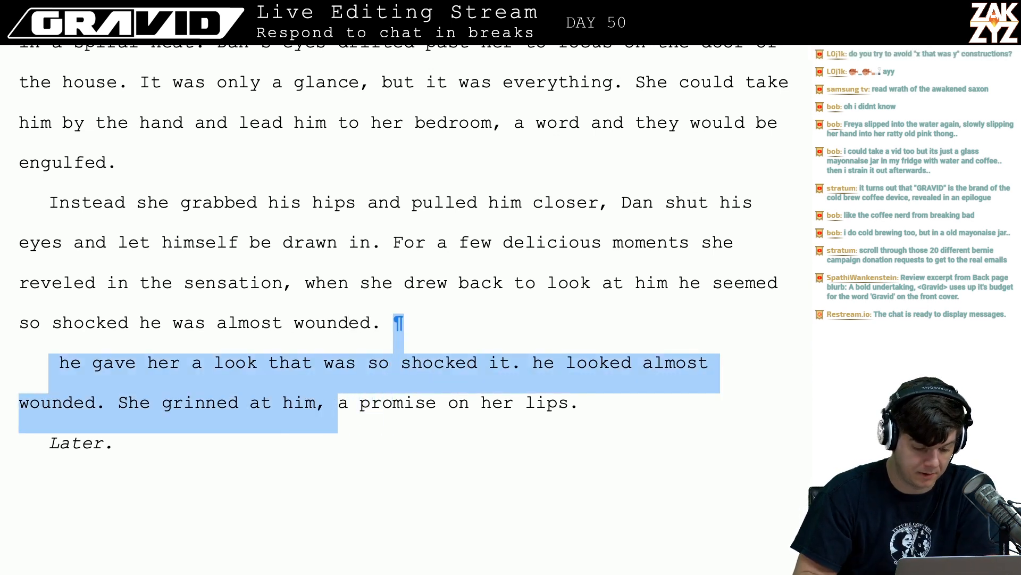
key("shift+Left")
key("shift+Left")
key("shift+Left")
key("shift+Left")
key("shift+Left")
key("shift+Left")
key("shift+Left")
key("shift+Left")
key("shift+Left")
key("shift+Left")
key("shift+Left")
key("shift+Left")
key("shift+Left")
key("shift+Left")
key("shift+Left")
key("shift+Left")
key("shift+Left")
key("shift+Left")
key("shift+Left")
key("shift+Left")
key("shift+Left")
key("Delete")
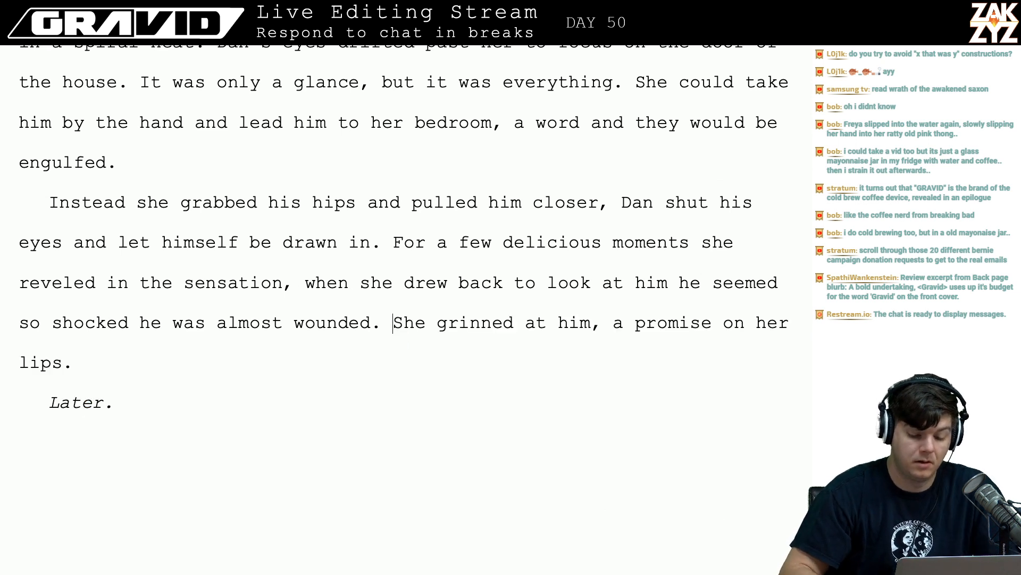
- Break the text after "when she drew back" and write "he gave her a shocked look that was almost wounded."
left_click(448, 285)
key("Right")
key("Right")
key("Right")
key("Right")
key("Right")
key("Return")
key("Return")
key("Left")
key("Left")
type("he gave her a shocked look t")
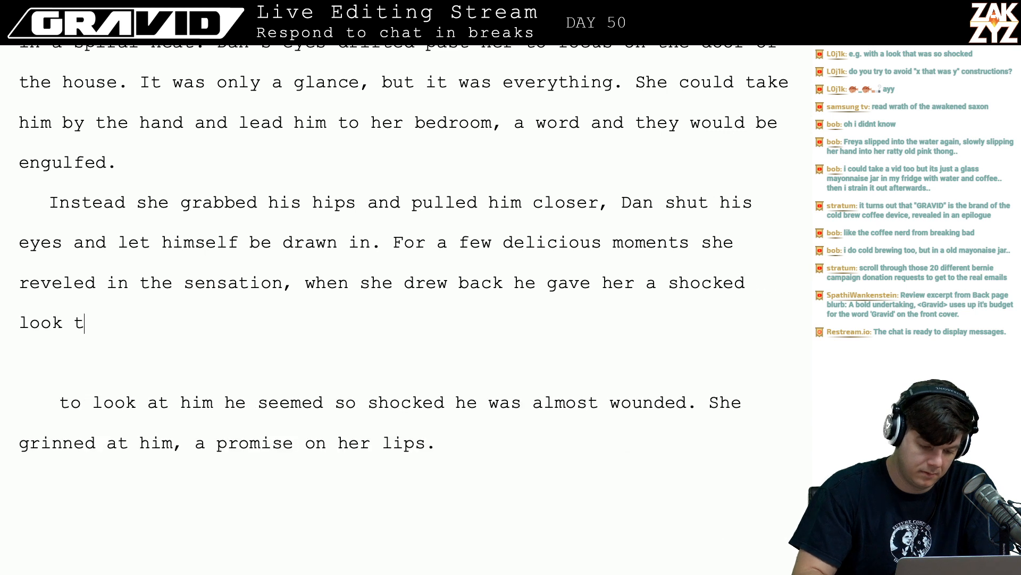
type("hat was almost wounded.")
- Delete the extra line breaks and the superseded text "to look at him he seemed so shocked he was almost wounded."
key("shift+Down")
key("shift+Down")
key("shift+Right")
key("shift+Right")
key("shift+Right")
key("shift+Right")
key("shift+Right")
key("shift+Right")
key("shift+Right")
key("shift+Right")
key("shift+Right")
key("shift+Right")
key("shift+Right")
key("shift+Right")
key("shift+Right")
key("shift+Right")
key("shift+Right")
key("shift+Right")
key("shift+Right")
key("shift+Right")
key("shift+Right")
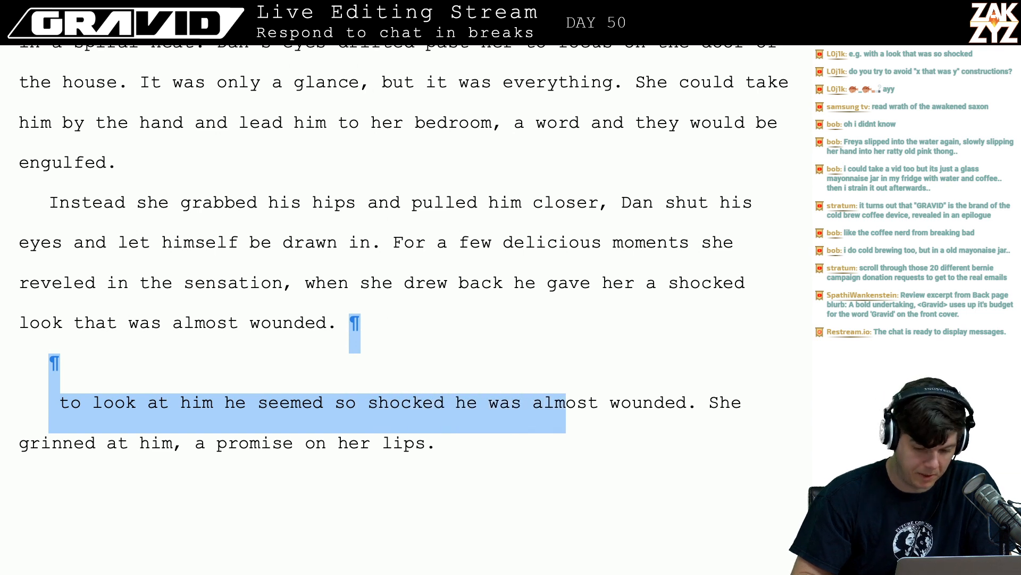
key("shift+Right")
key("shift+Right")
key("shift+Right")
key("shift+Right")
key("shift+Right")
key("shift+Right")
key("shift+Right")
key("shift+Right")
key("shift+Right")
key("shift+Right")
key("shift+Right")
key("shift+Right")
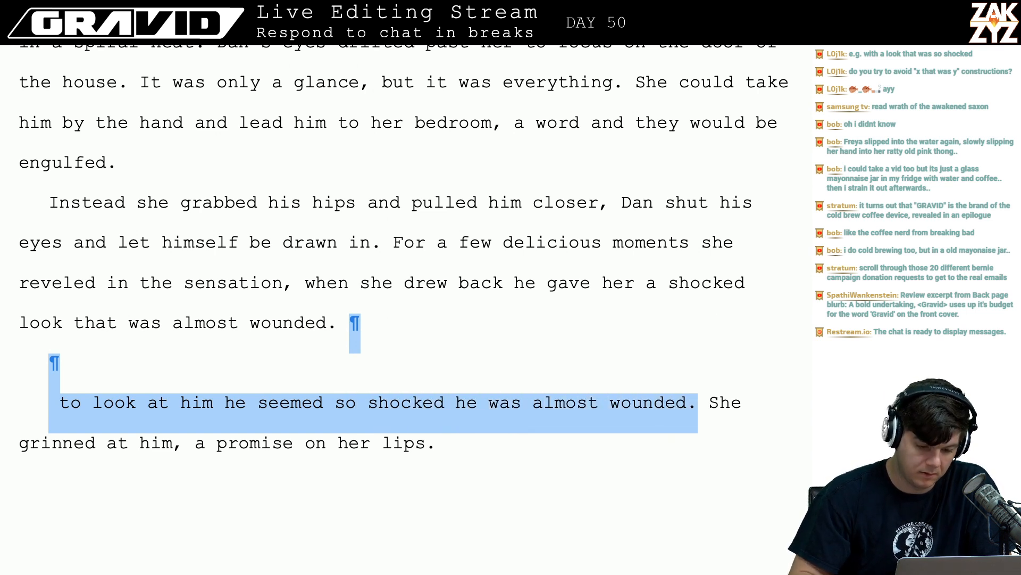
key("Delete")
- Reread the chapter from "There was no more struggling" through "Later.", checking how the revised paragraphs flow
scroll(404, 309, "up", 5)
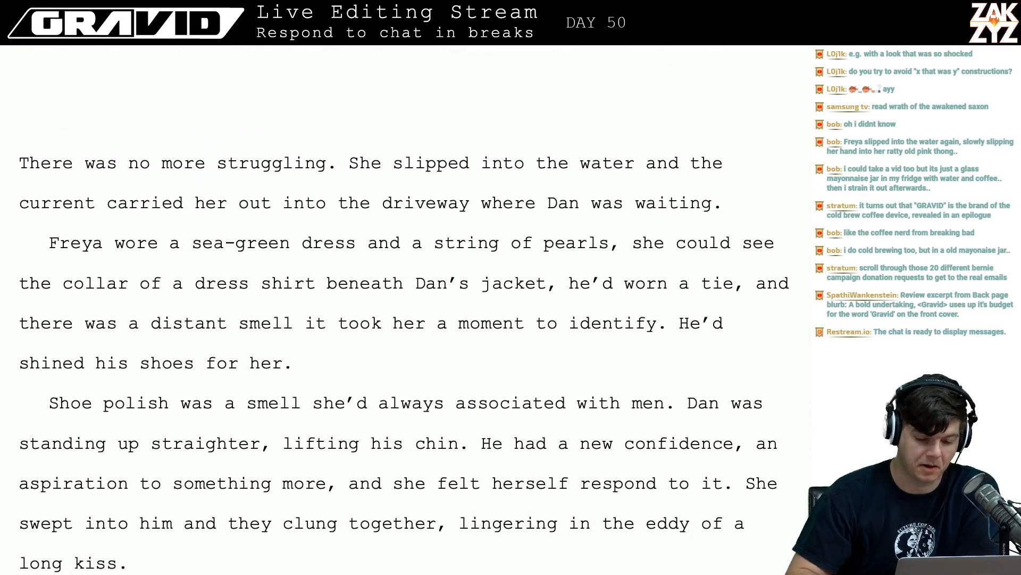
scroll(404, 309, "down", 3)
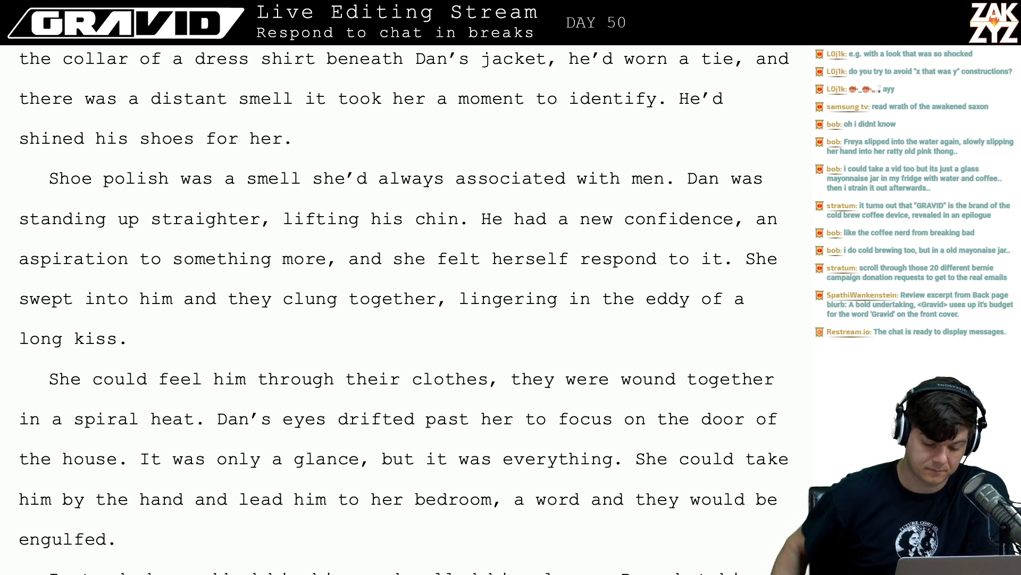
scroll(429, 382, "down", 6)
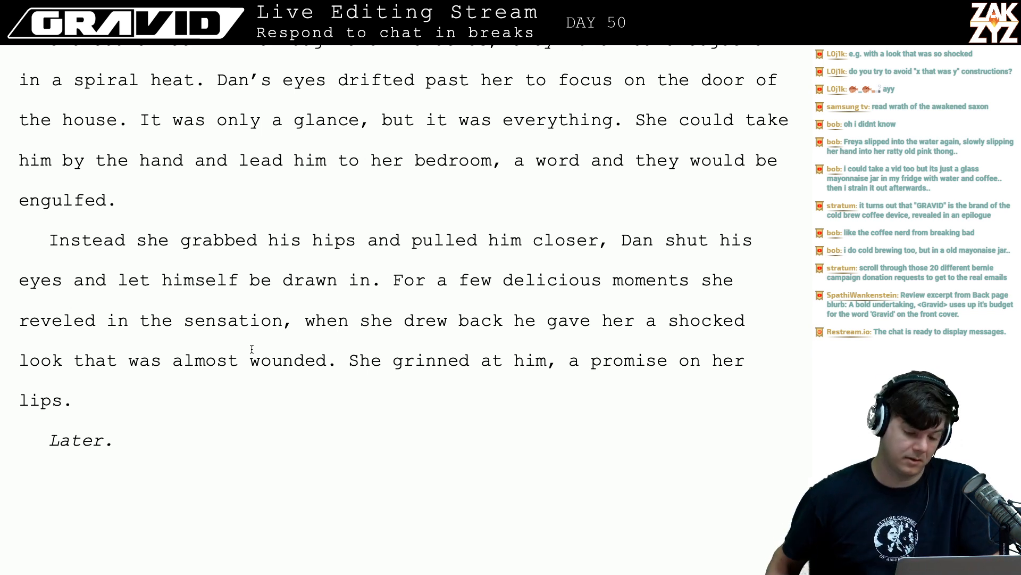
- Switch to Safari, search the web for "x that was y grammar" and open the result on agreement between the subject and the verb
key("super+Tab")
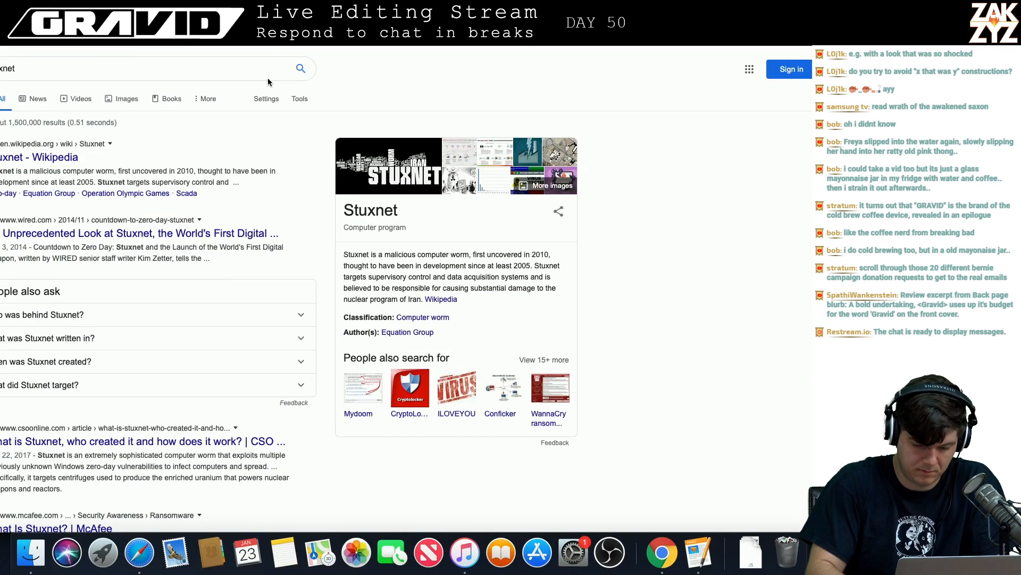
key("super+l")
type("x")
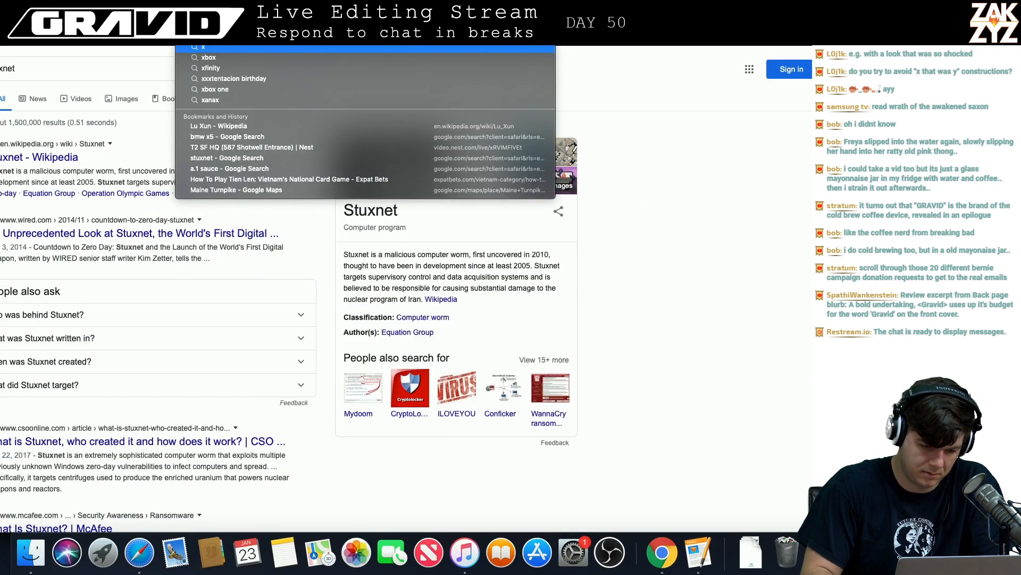
type(" that was y g")
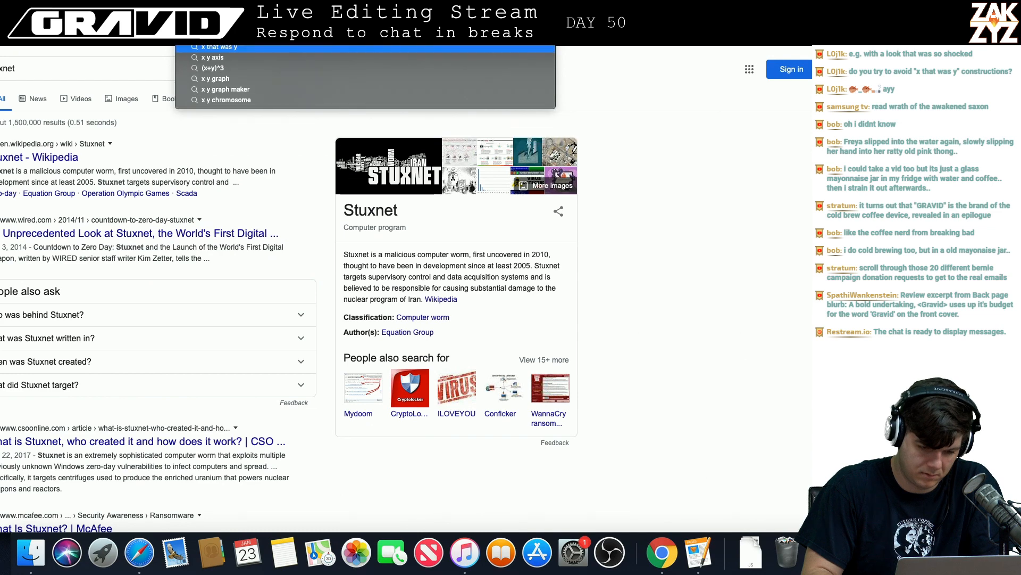
key("Escape")
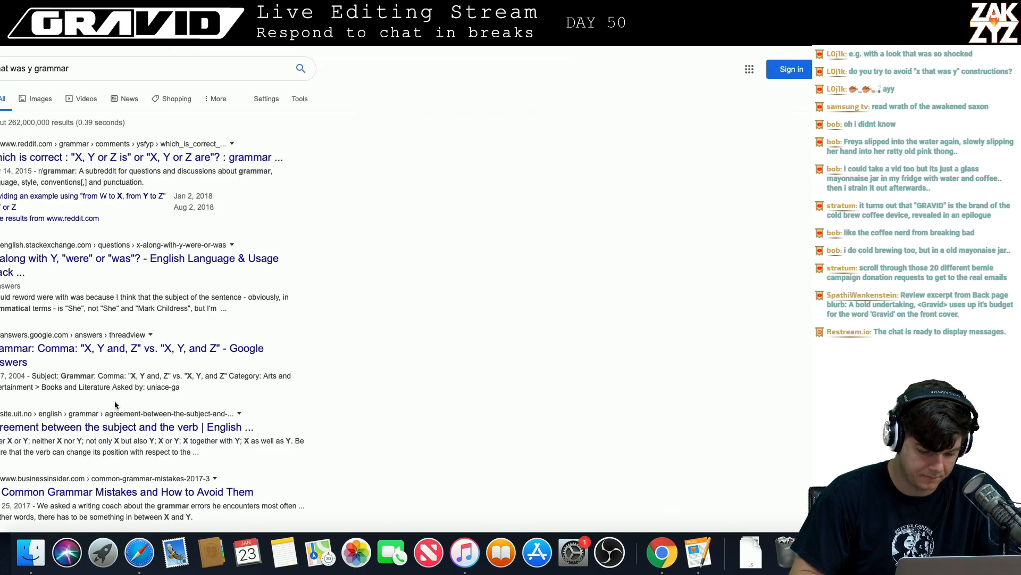
scroll(114, 404, "down", 3)
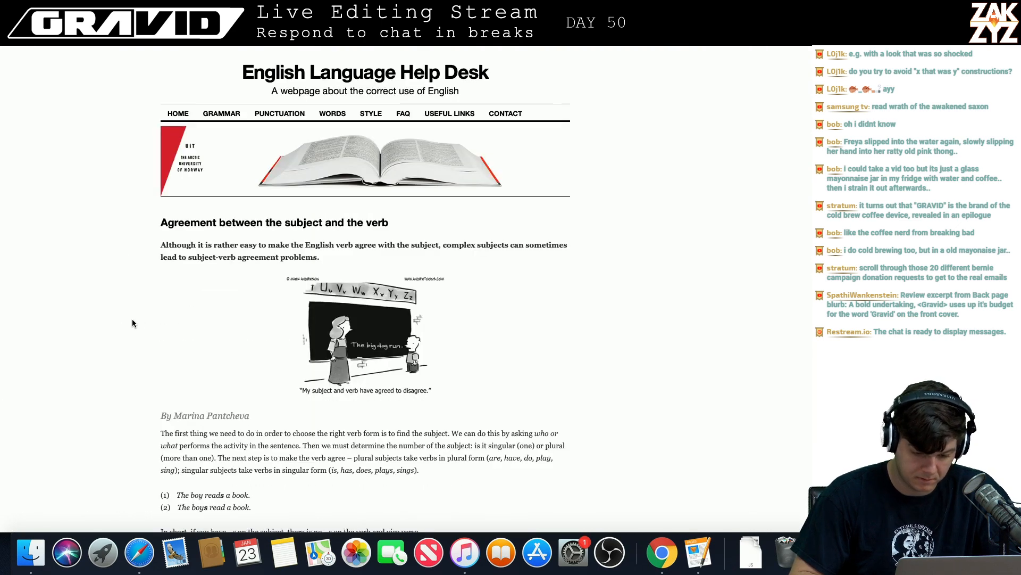
- Skim the subject-verb agreement page and close it along with the leftover mise en abyme image and Droste effect results
scroll(208, 384, "down", 10)
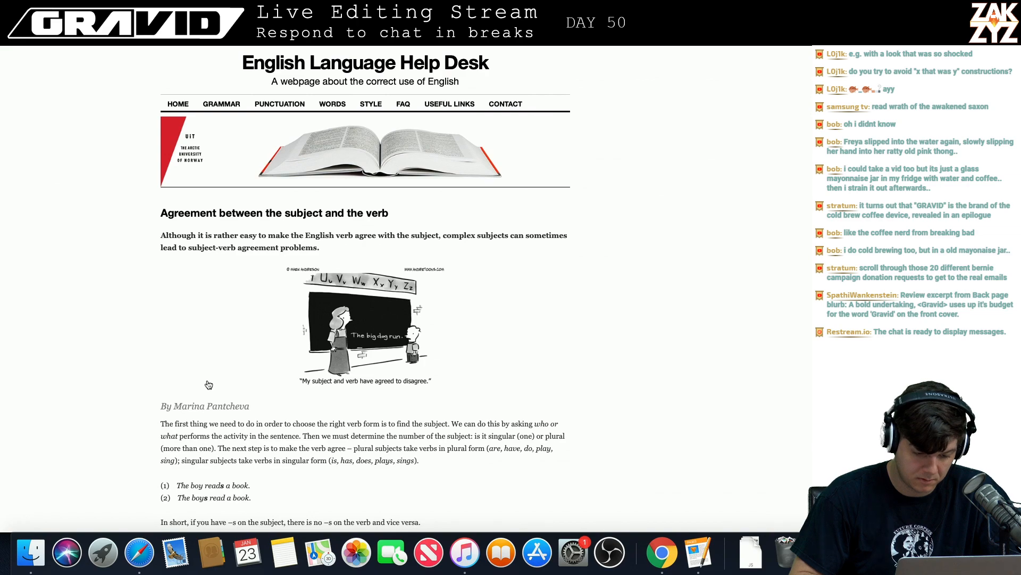
scroll(208, 382, "up", 10)
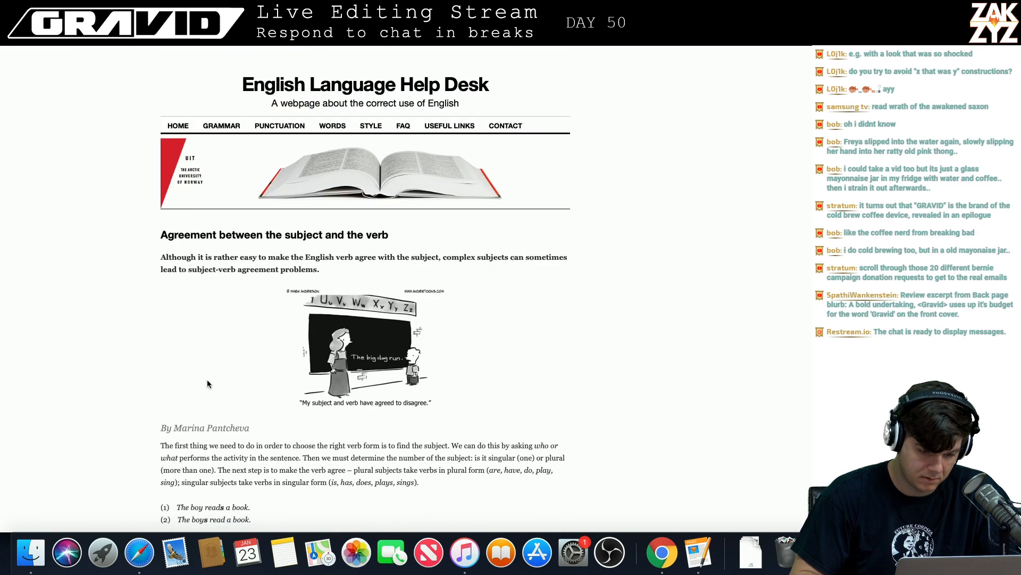
key("super+w")
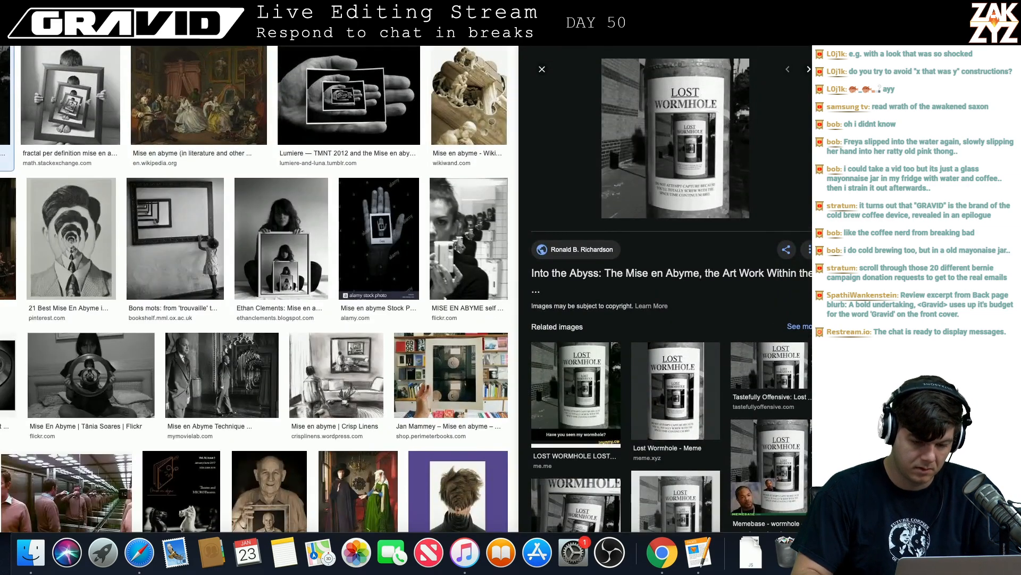
key("super+l")
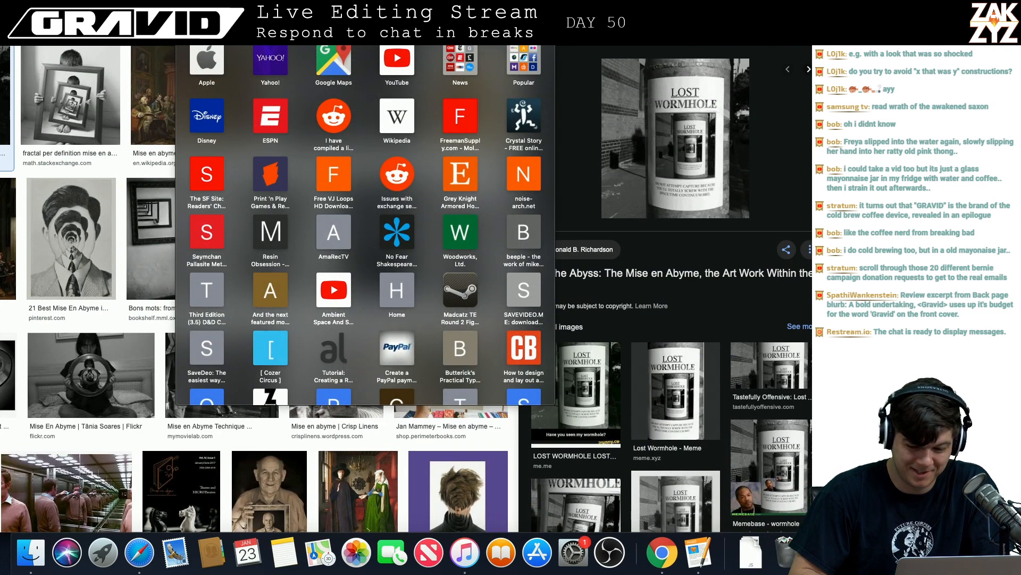
key("Escape")
key("super+w")
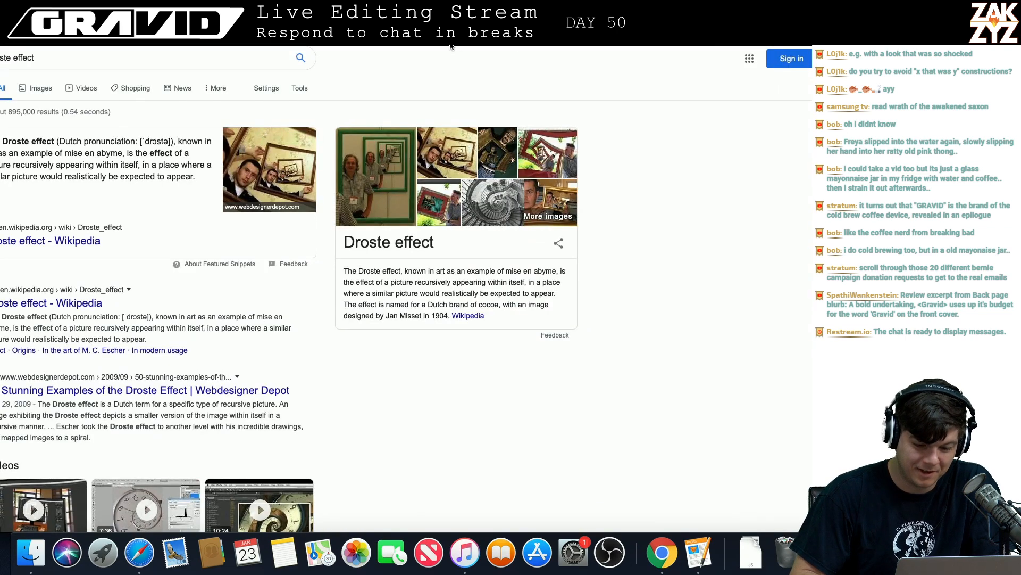
key("super+w")
- Search the web for "that was" writing and skim the results for advice on the construction
key("super+l")
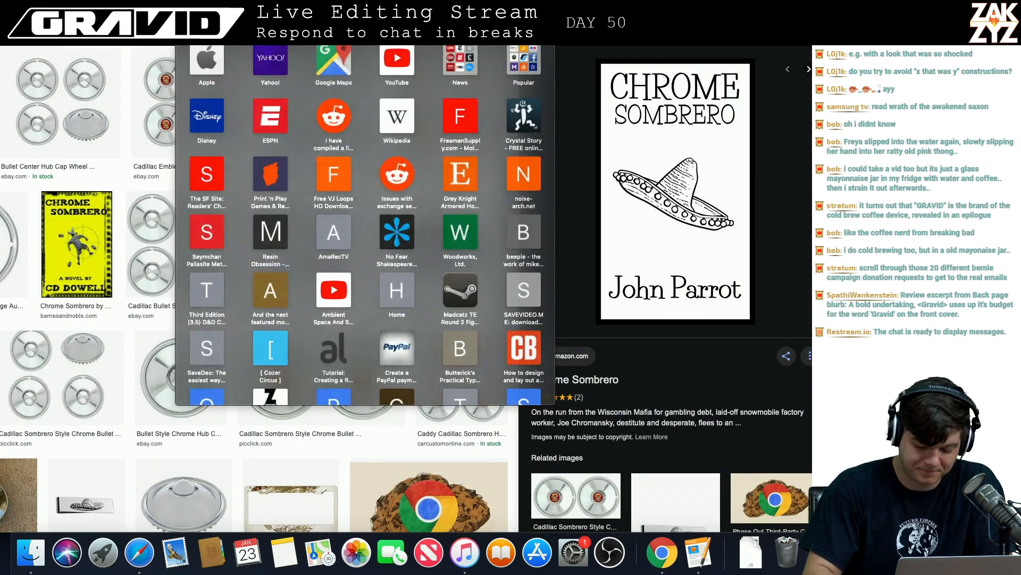
type("the s")
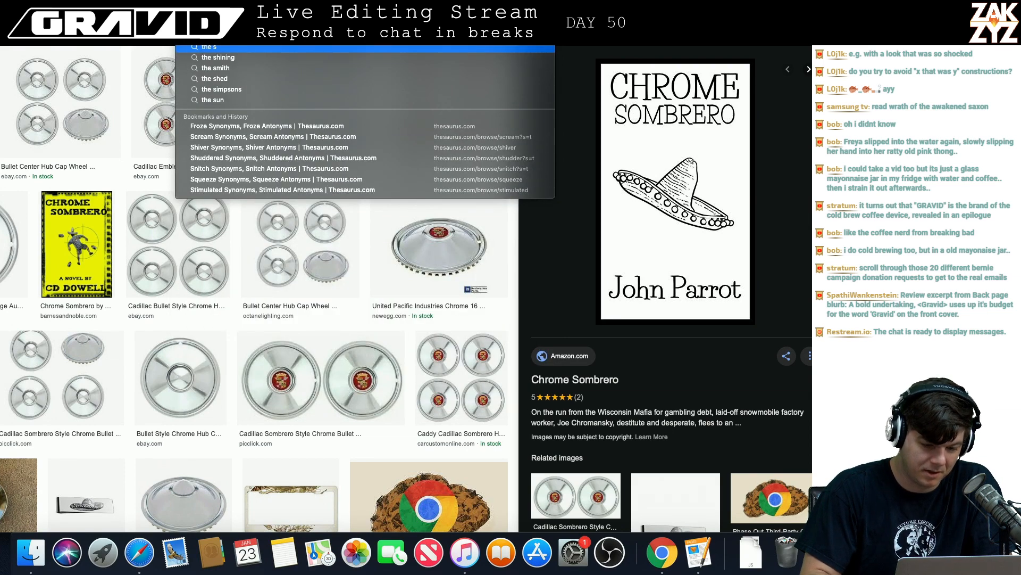
key("BackSpace")
key("BackSpace")
key("BackSpace")
key("BackSpace")
key("BackSpace")
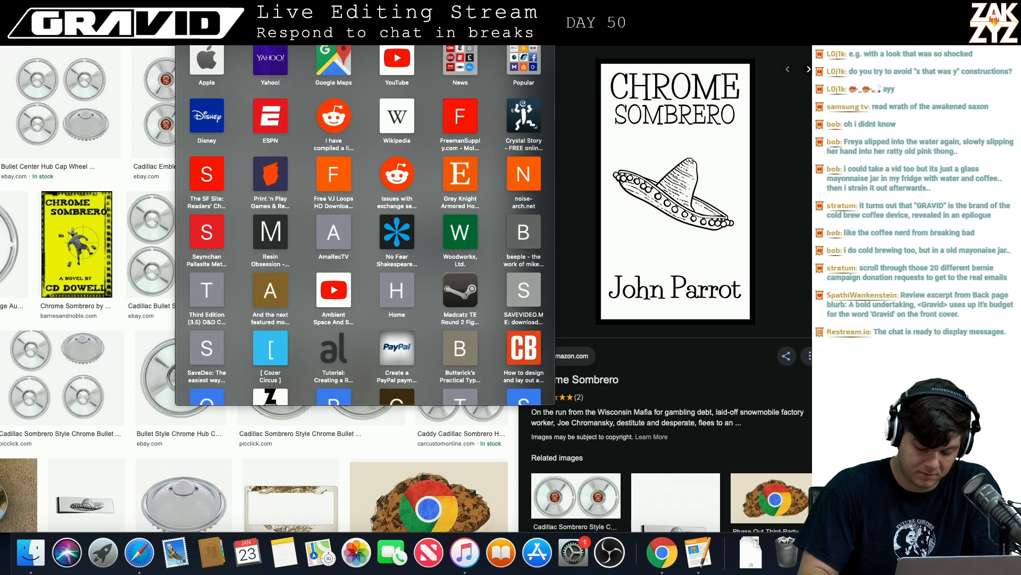
type("that was")
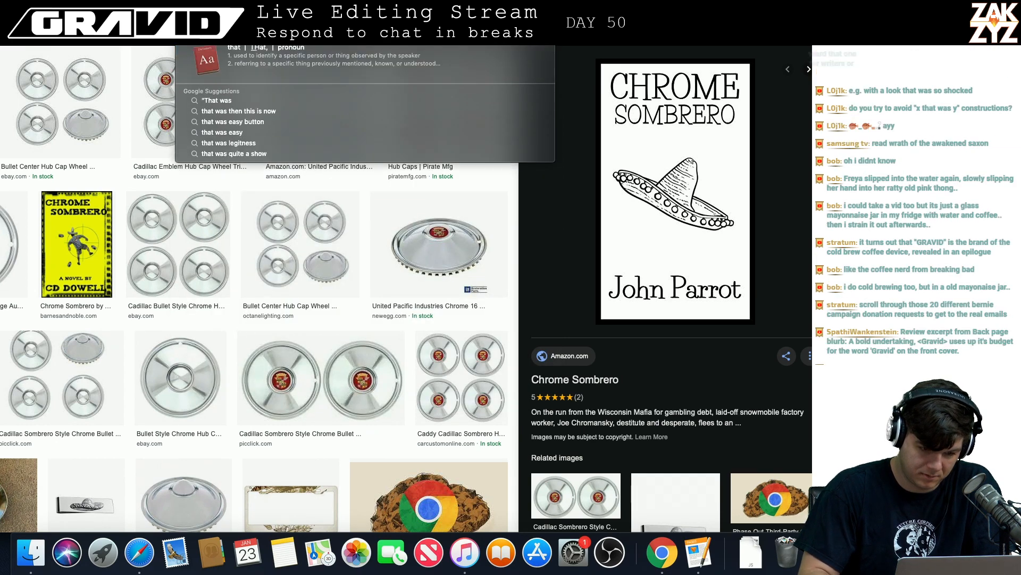
type(" wrong")
key("Return")
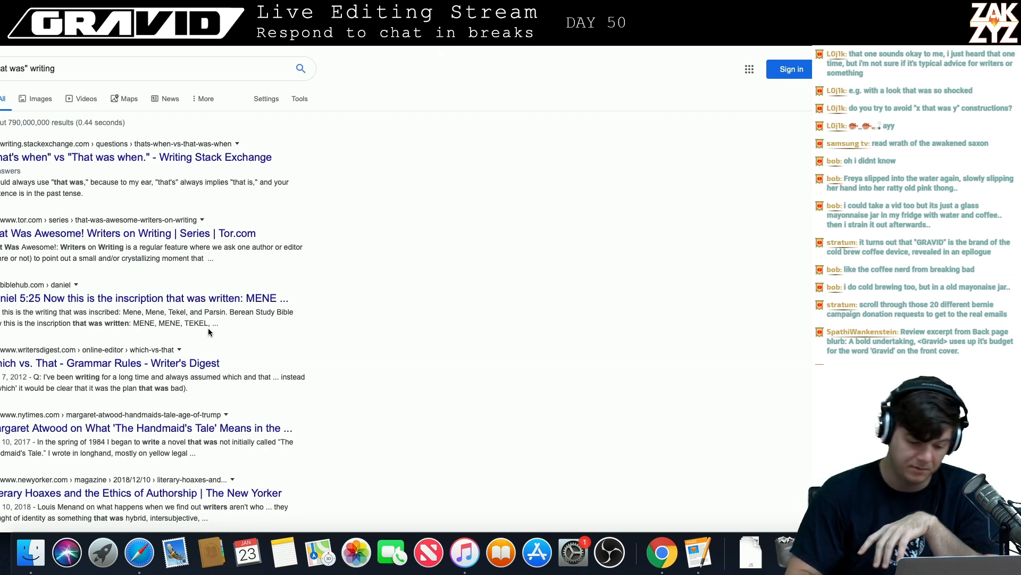
scroll(220, 283, "down", 1)
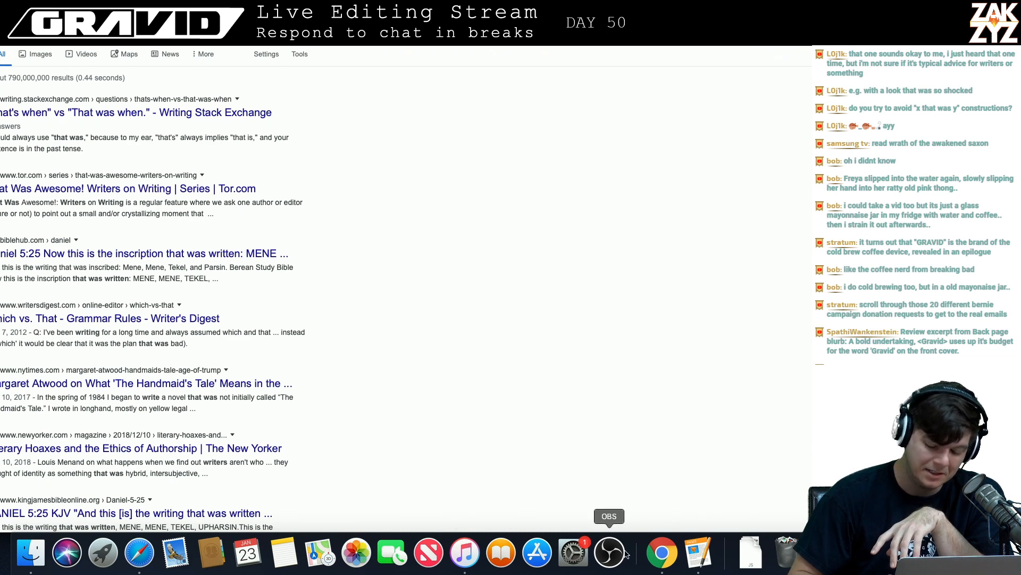
- Return to the manuscript in Pages and reread the paragraph starting "Instead she grabbed his hips" through "Later."
left_click(699, 553)
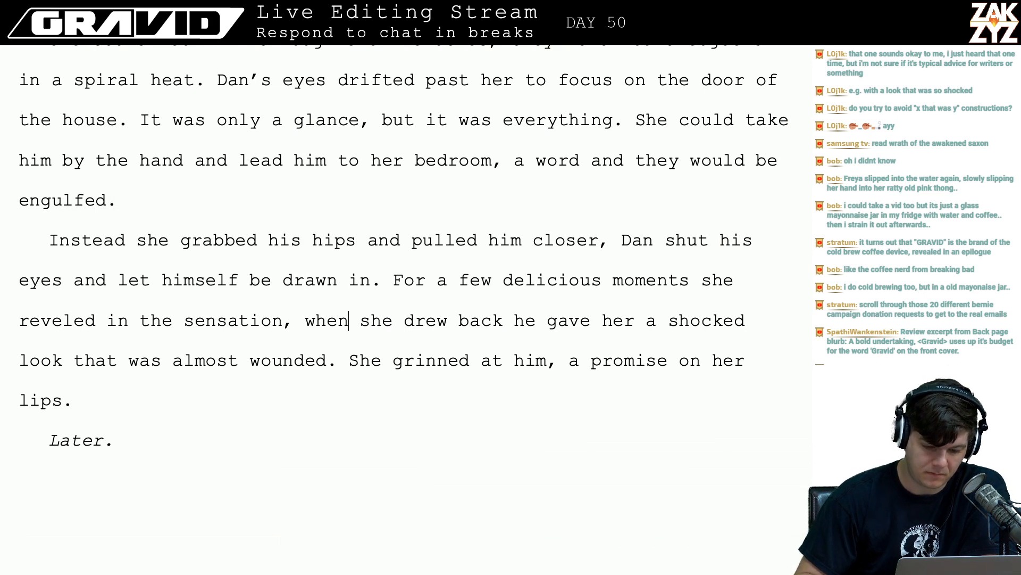
key("Up")
key("Up")
key("Up")
key("Up")
key("Right")
key("Right")
key("Right")
key("Right")
key("Right")
key("Right")
key("Right")
key("Right")
key("Right")
key("Right")
key("Down")
key("Left")
key("Down")
key("Left")
key("Right")
key("Right")
key("Right")
key("Right")
key("Right")
key("Right")
key("Right")
key("Right")
key("Right")
key("Right")
key("Right")
key("Right")
key("Right")
key("Right")
scroll(235, 415, "down", 1)
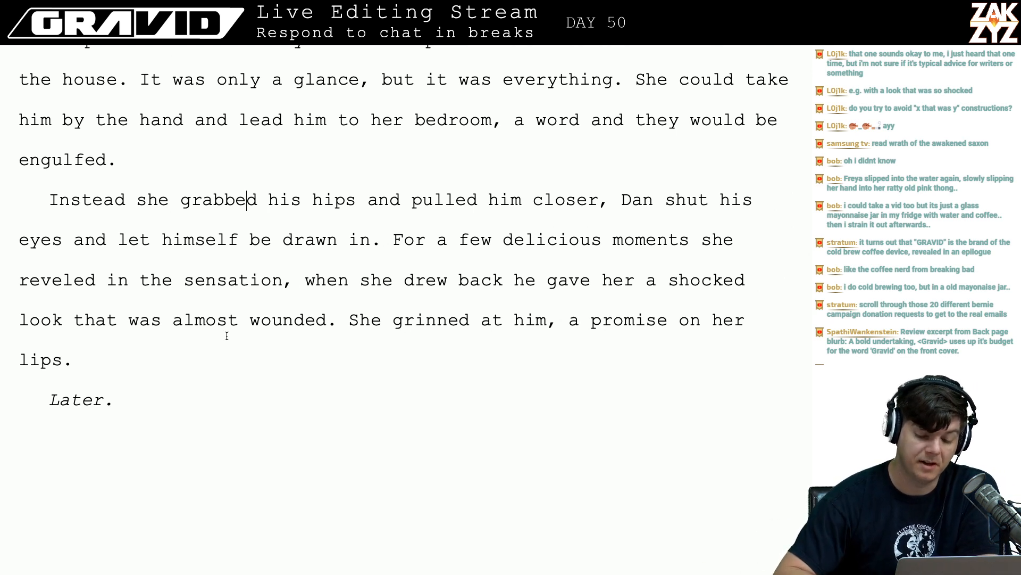
scroll(227, 336, "down", 1)
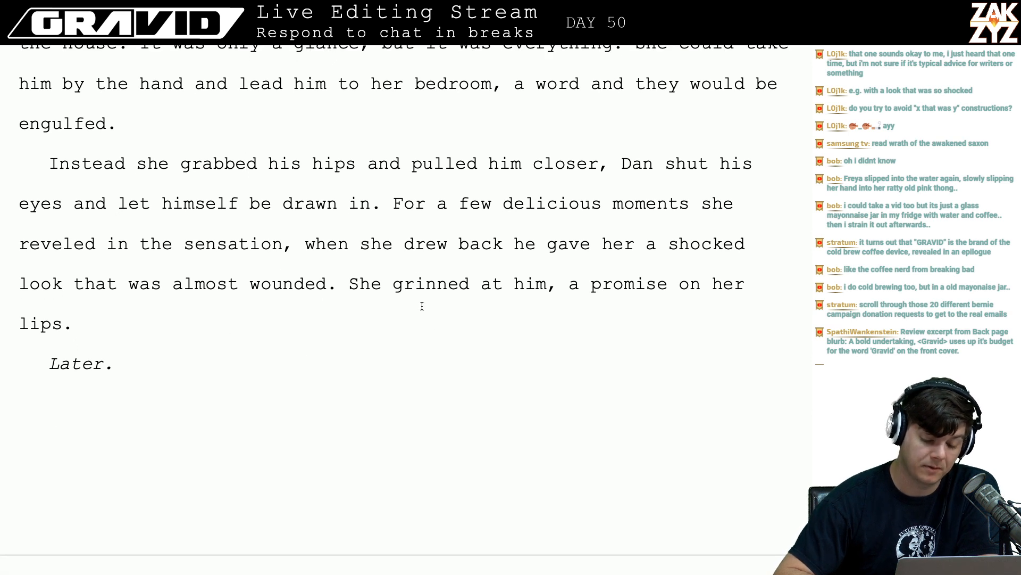
- Examine the wording of the sentence "She grinned at him, a promise on her lips."
left_click(396, 285)
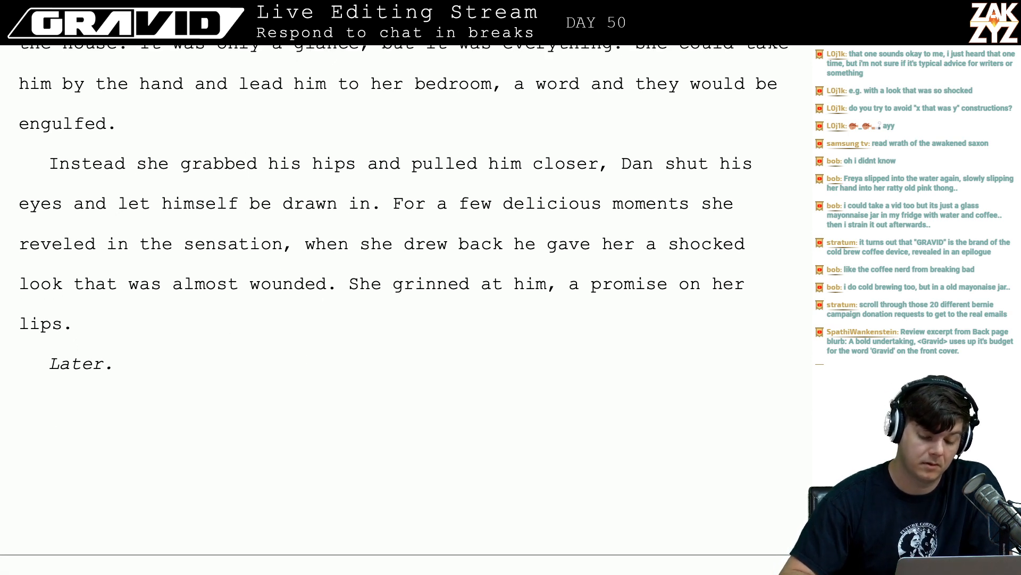
key("Right")
key("Right")
key("Right")
key("Right")
key("Right")
key("Right")
key("Right")
key("Left")
key("Left")
key("Left")
key("Left")
key("Left")
key("Left")
key("Left")
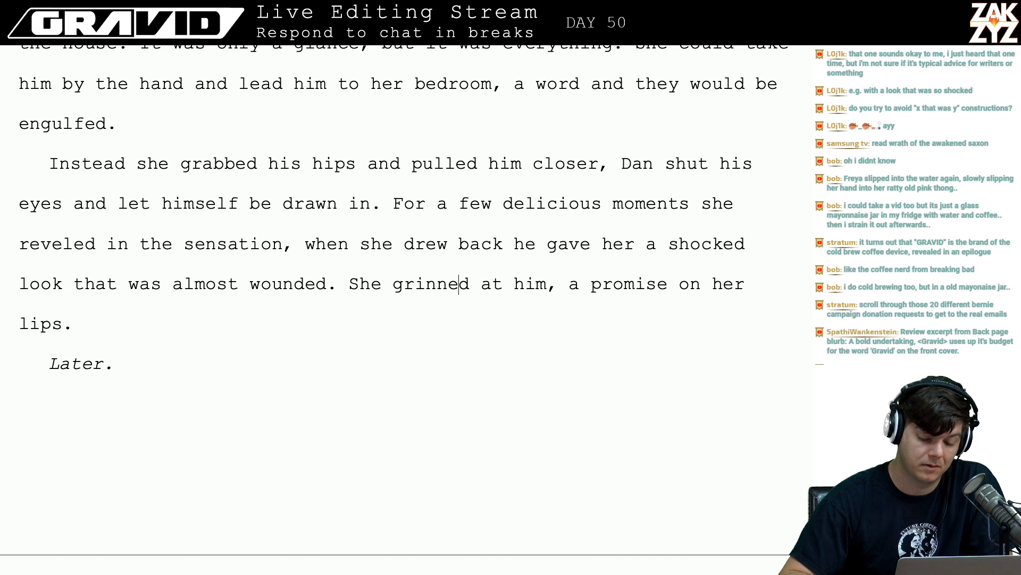
key("Left")
key("Left")
key("Left")
key("Right")
key("Right")
key("Right")
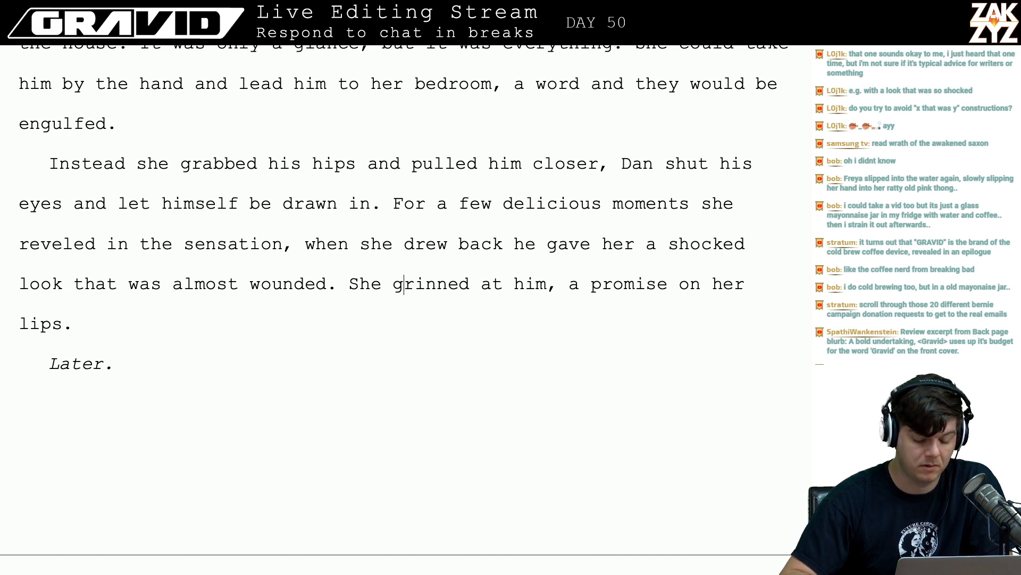
- Switch to Safari, bring up the Anodyne Coffee blends page and dismiss its newsletter sign-up
key("super+Tab")
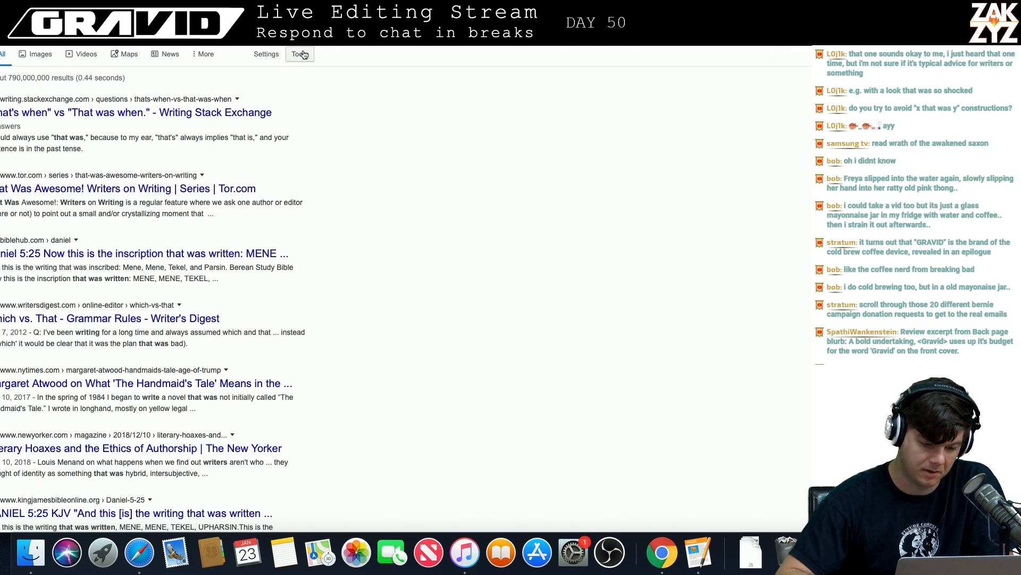
key("super+l")
type("t")
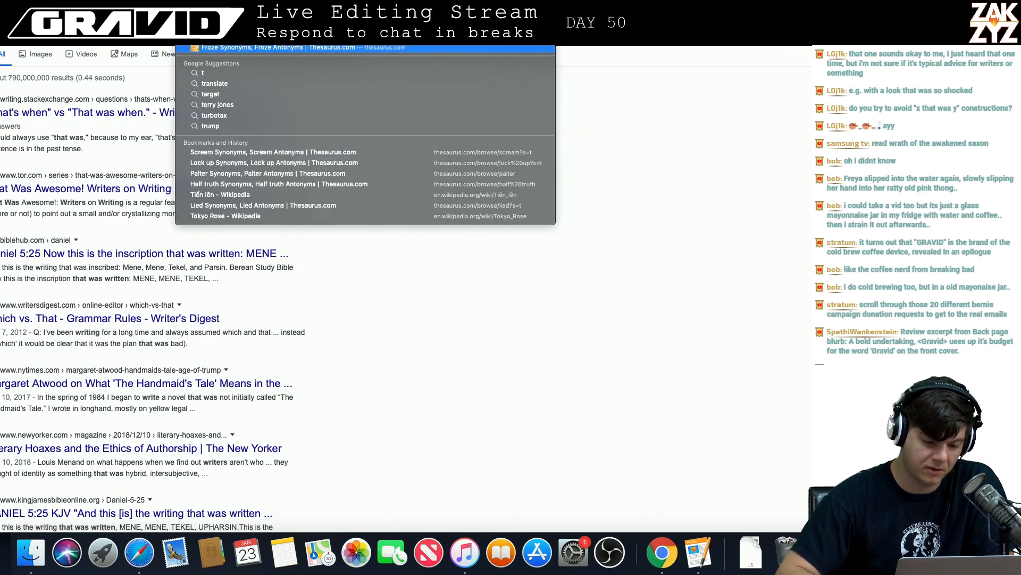
right_click(120, 34)
left_click(105, 43)
left_click(105, 42)
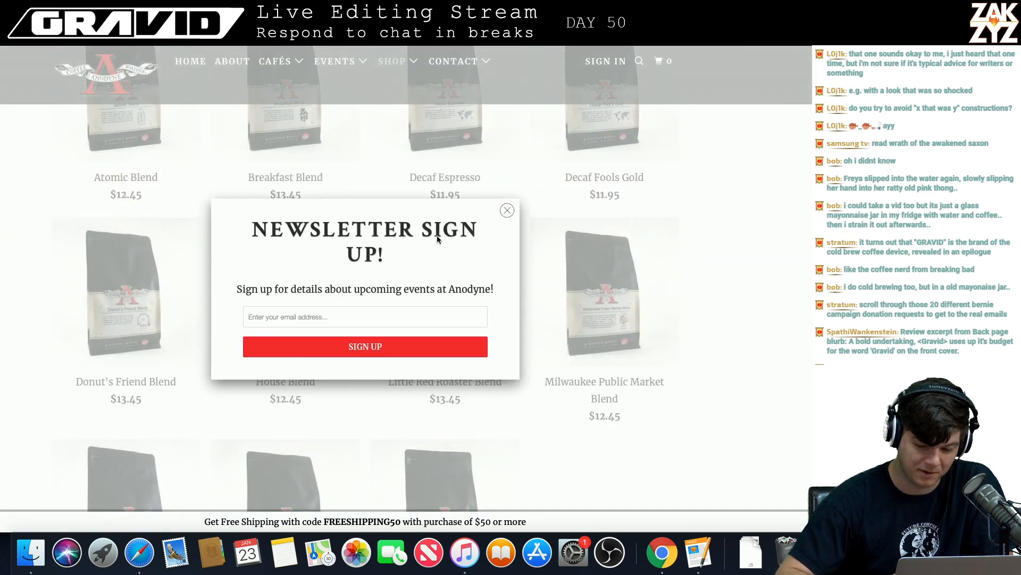
left_click(513, 208)
- Look through the range of coffee blends, checking their tasting notes and prices
scroll(522, 324, "down", 4)
scroll(522, 330, "down", 2)
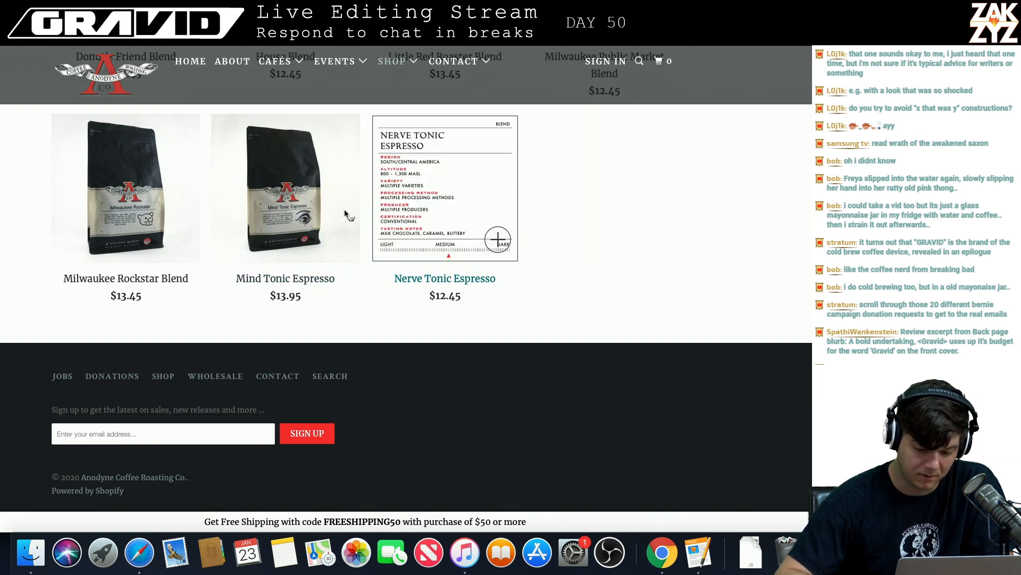
scroll(320, 203, "up", 10)
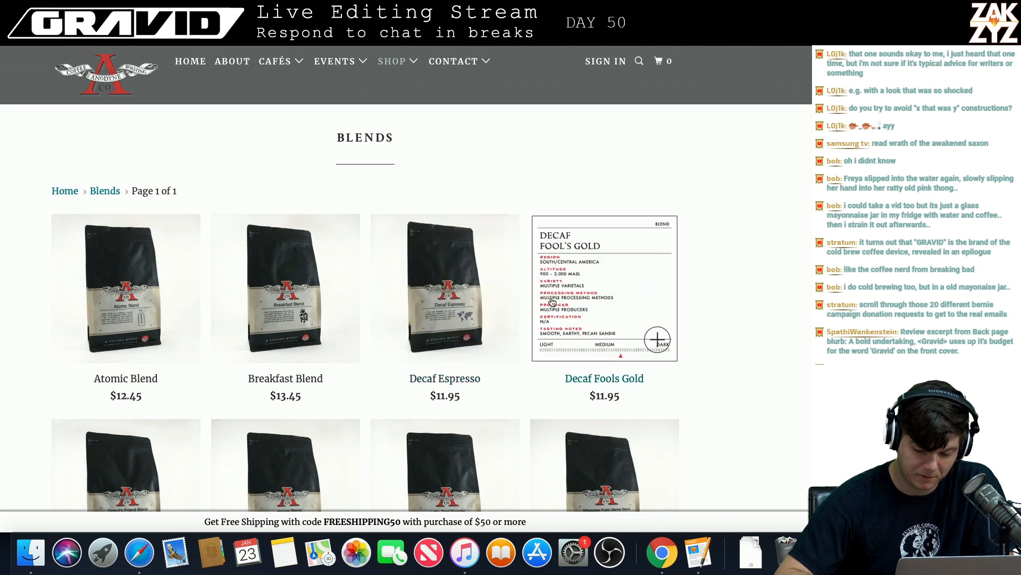
scroll(590, 319, "down", 4)
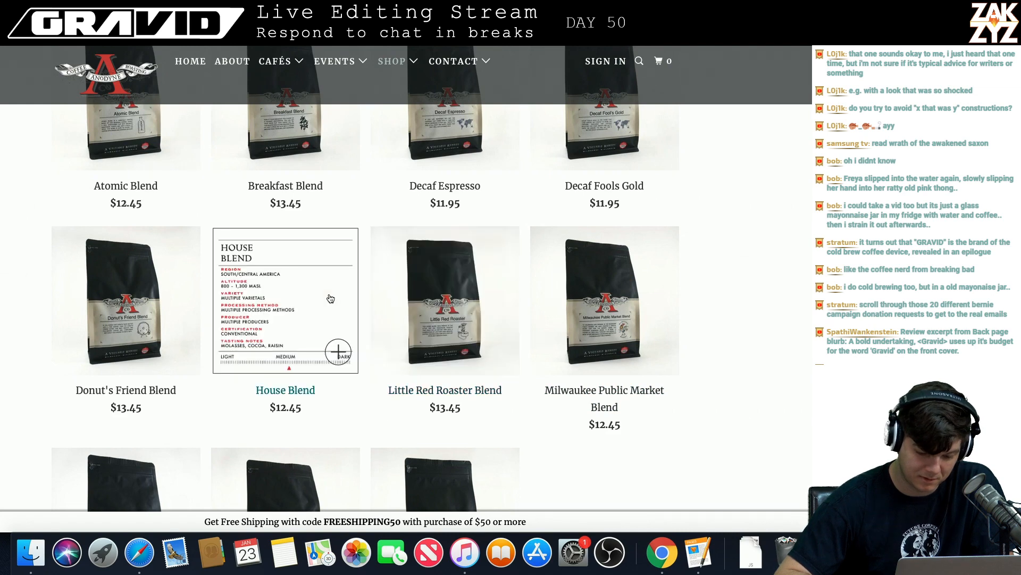
scroll(146, 290, "down", 5)
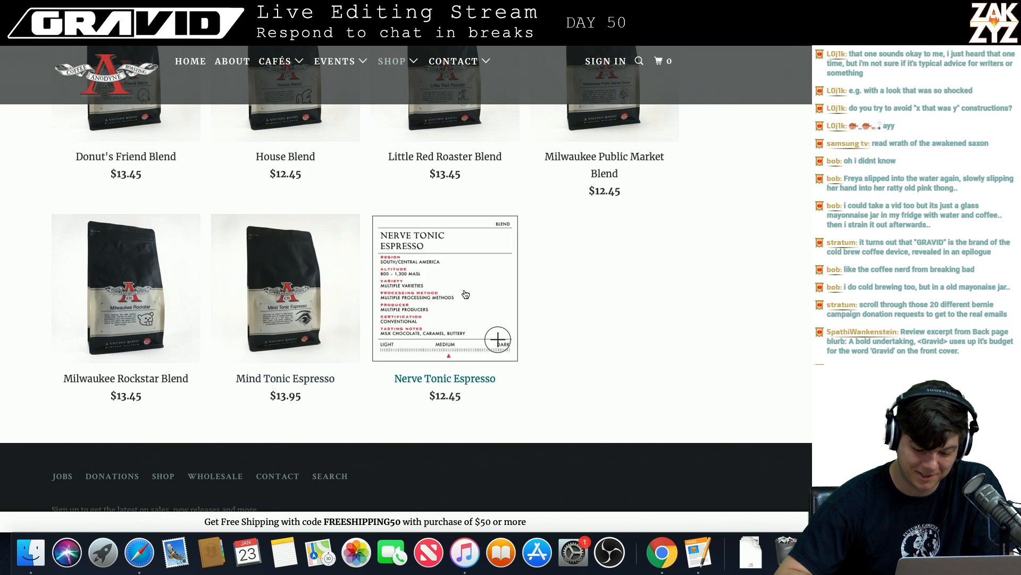
scroll(640, 251, "up", 5)
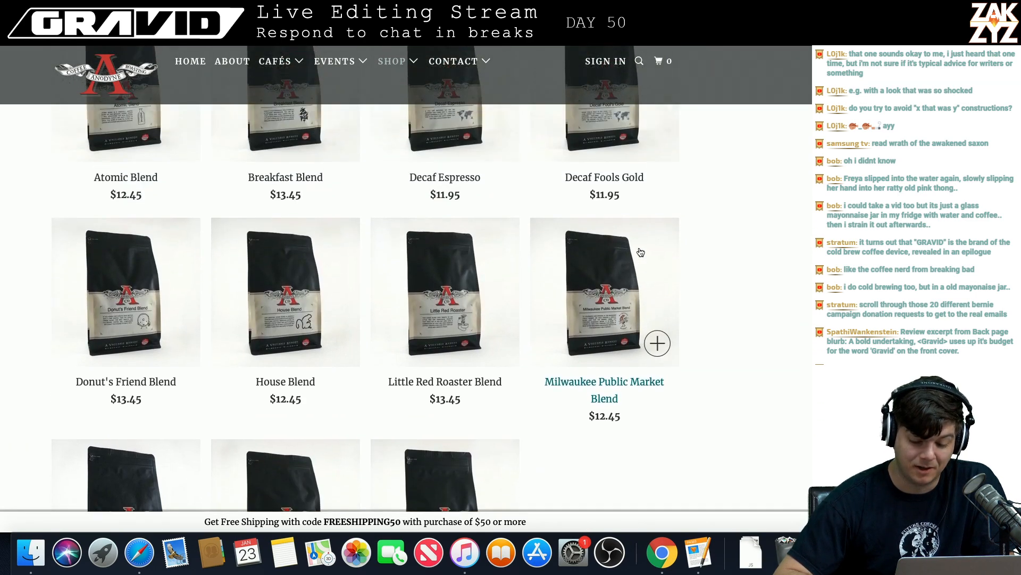
scroll(689, 228, "up", 4)
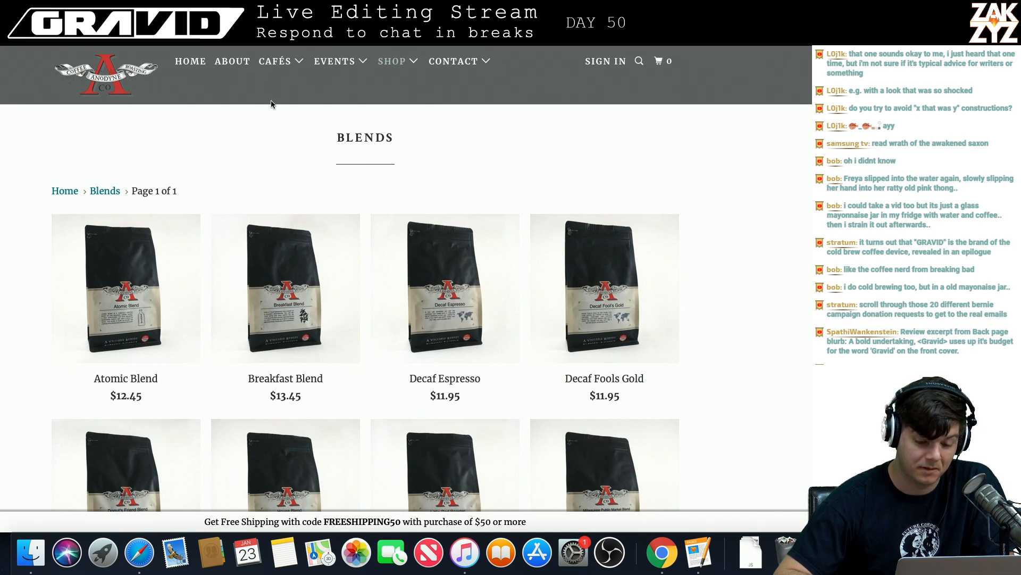
- Open the shop's Single Origins coffees and compare their regions, tasting notes and prices
mouse_move(396, 61)
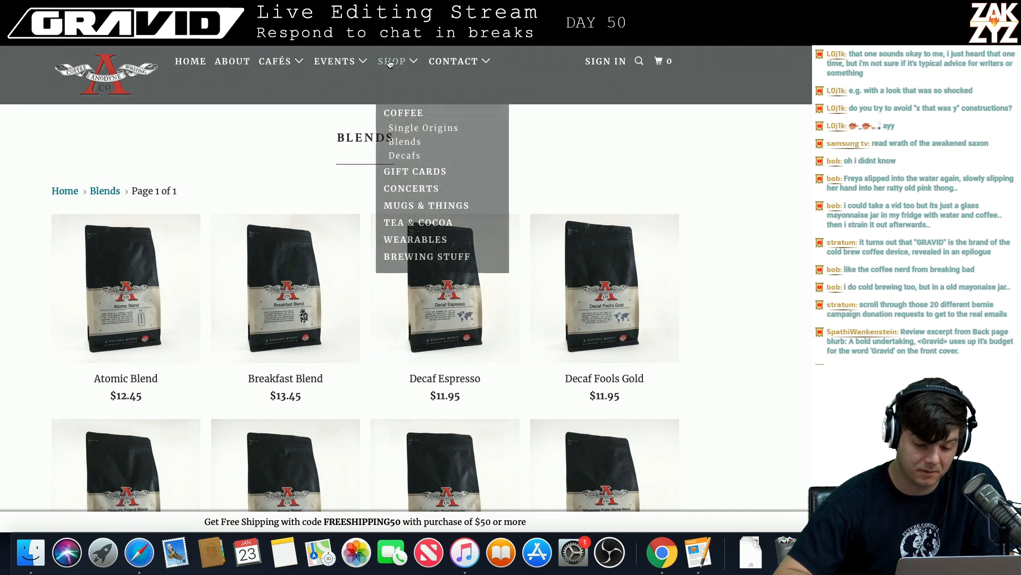
left_click(405, 128)
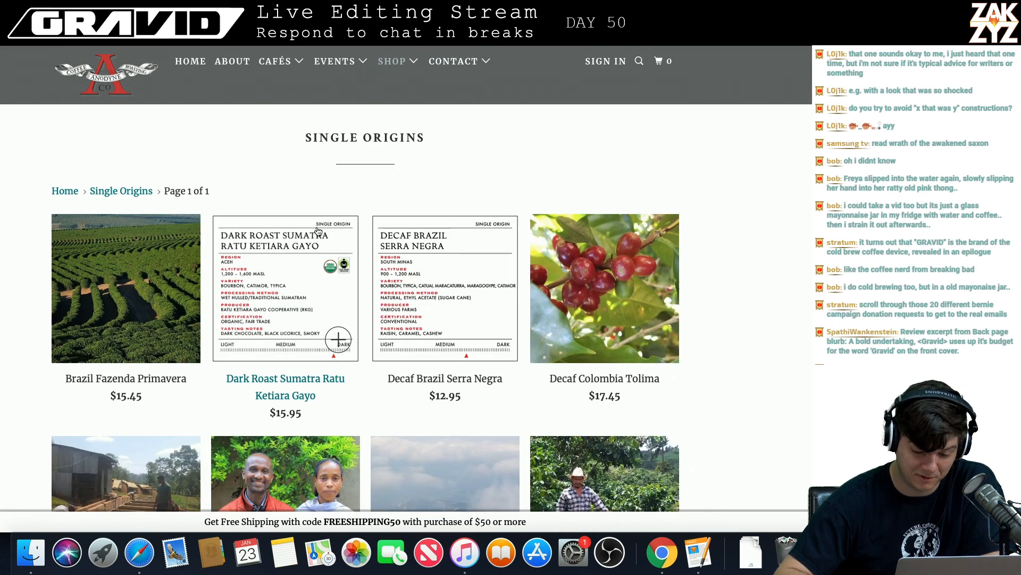
scroll(260, 319, "down", 10)
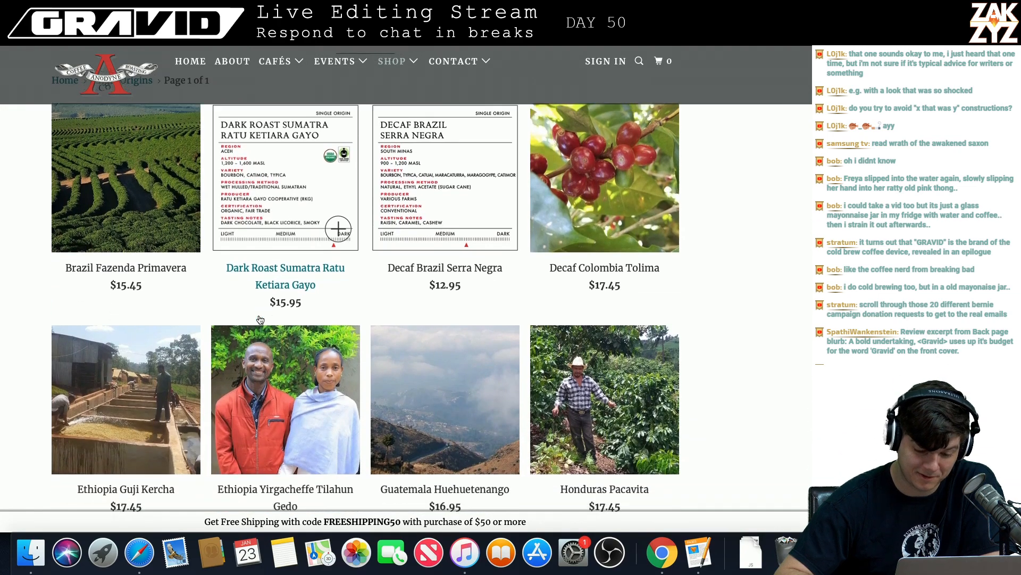
scroll(412, 275, "down", 5)
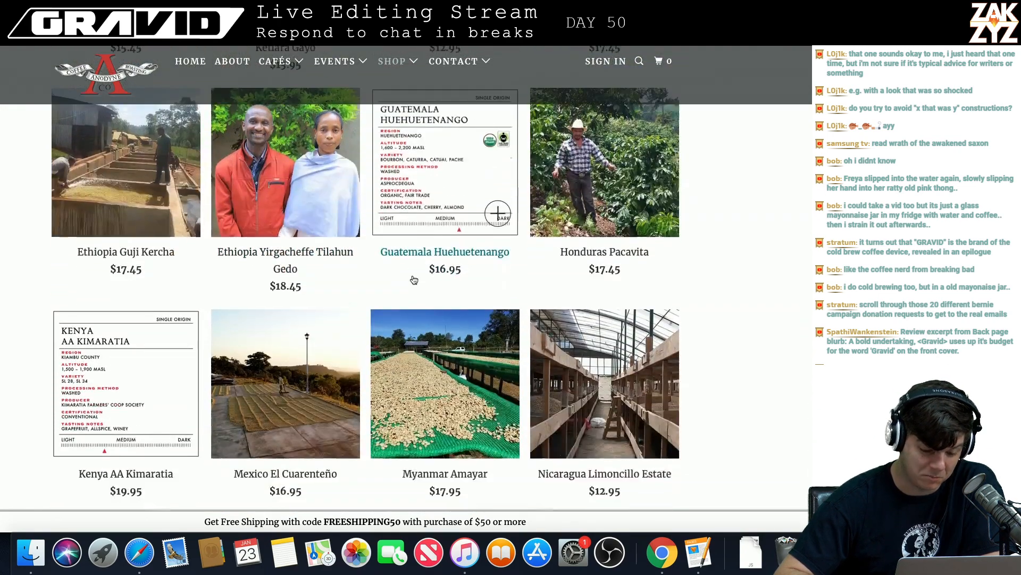
scroll(413, 278, "down", 4)
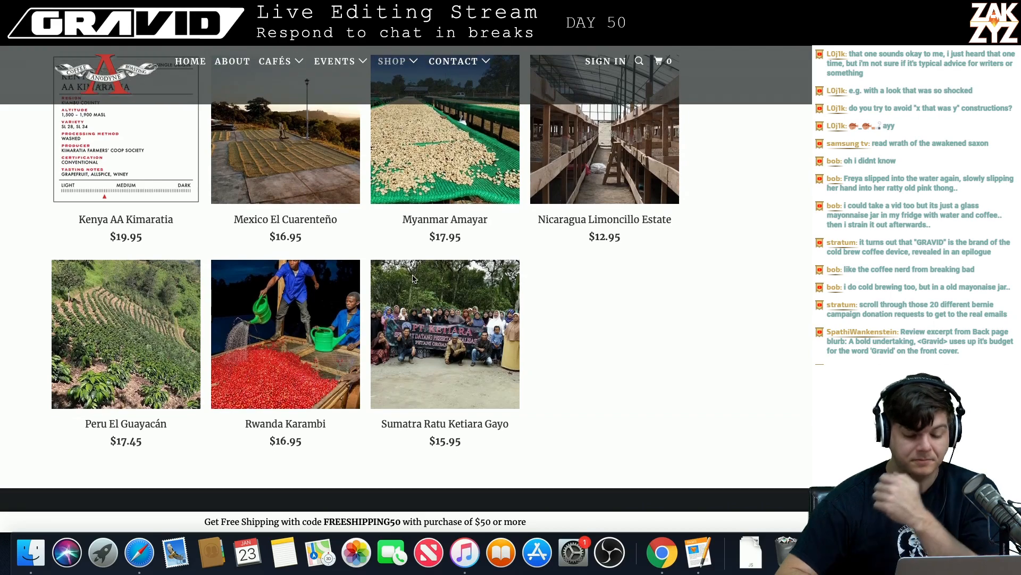
scroll(412, 282, "up", 1)
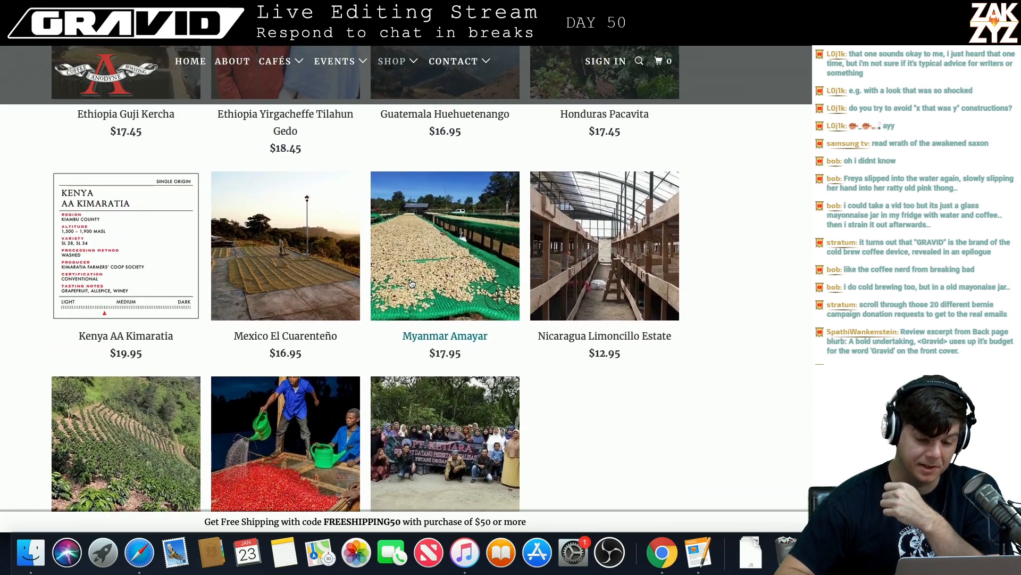
scroll(411, 282, "up", 18)
scroll(411, 283, "down", 5)
scroll(413, 283, "down", 10)
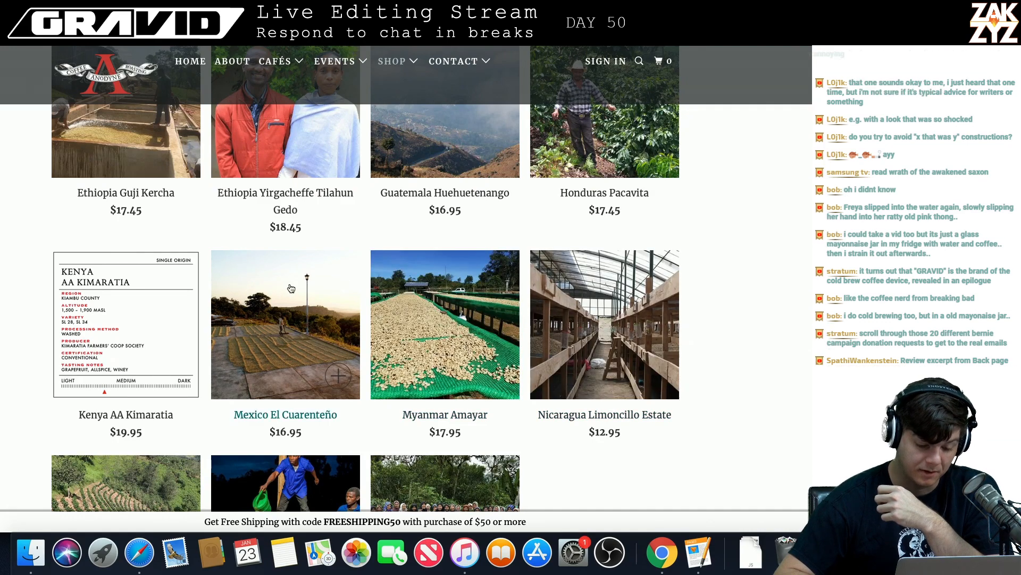
scroll(287, 408, "down", 5)
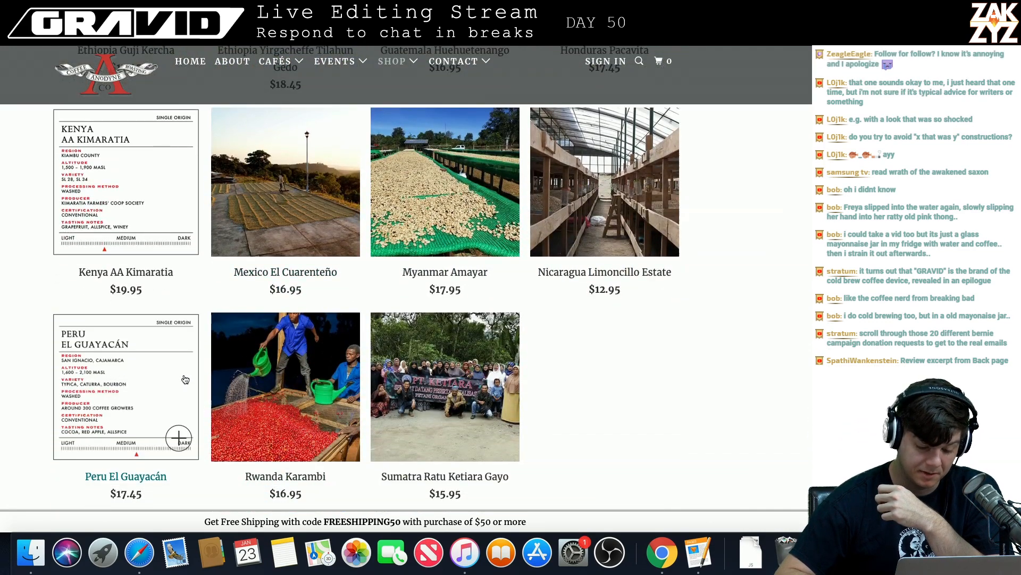
scroll(502, 394, "up", 20)
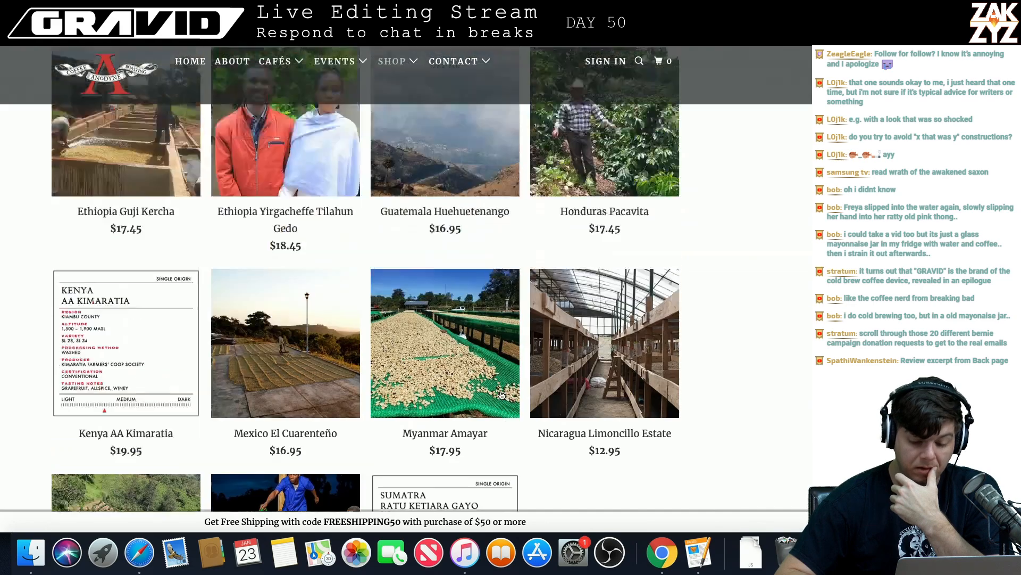
- Finish looking through the single-origin coffees and switch back to the manuscript
scroll(606, 266, "down", 5)
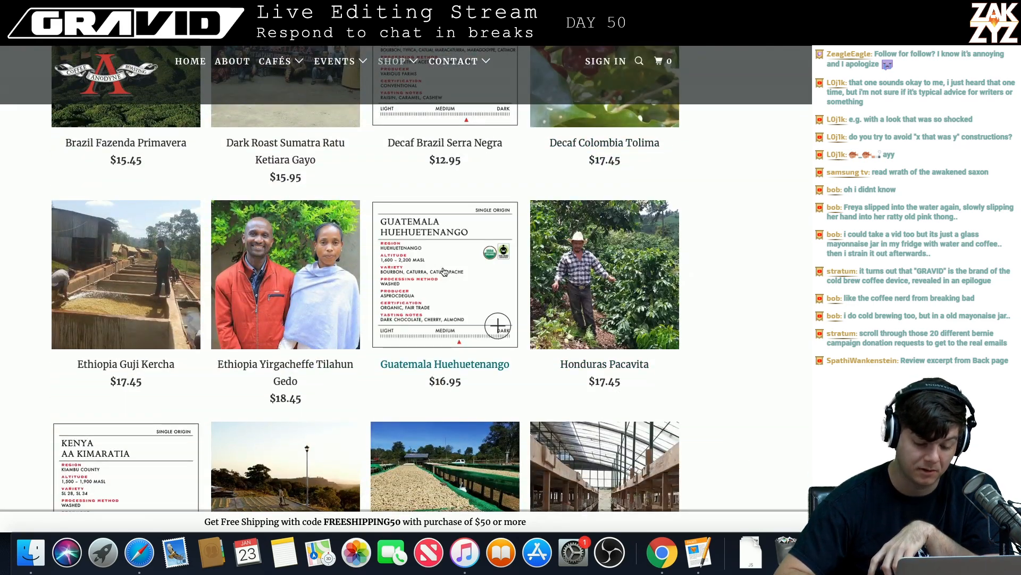
scroll(192, 177, "up", 5)
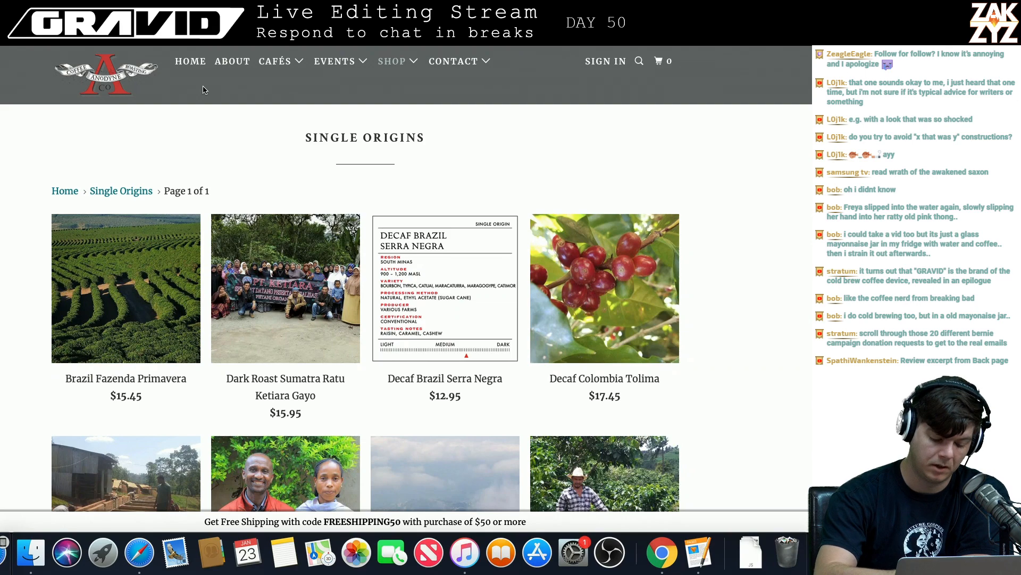
key("super+Tab")
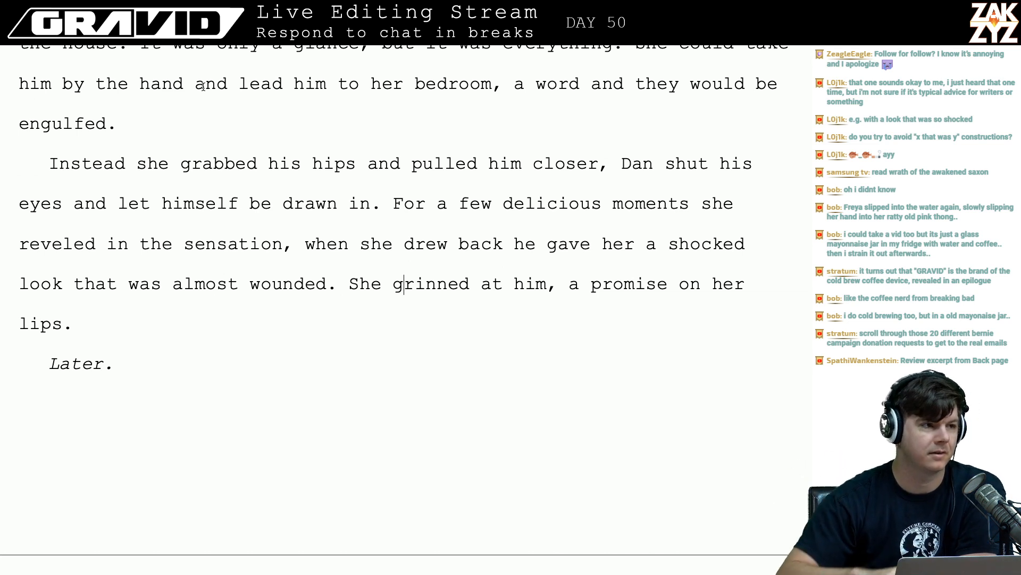
- Reread the passage ending in "Later." together with the paragraph that opens page 468
scroll(202, 87, "down", 1)
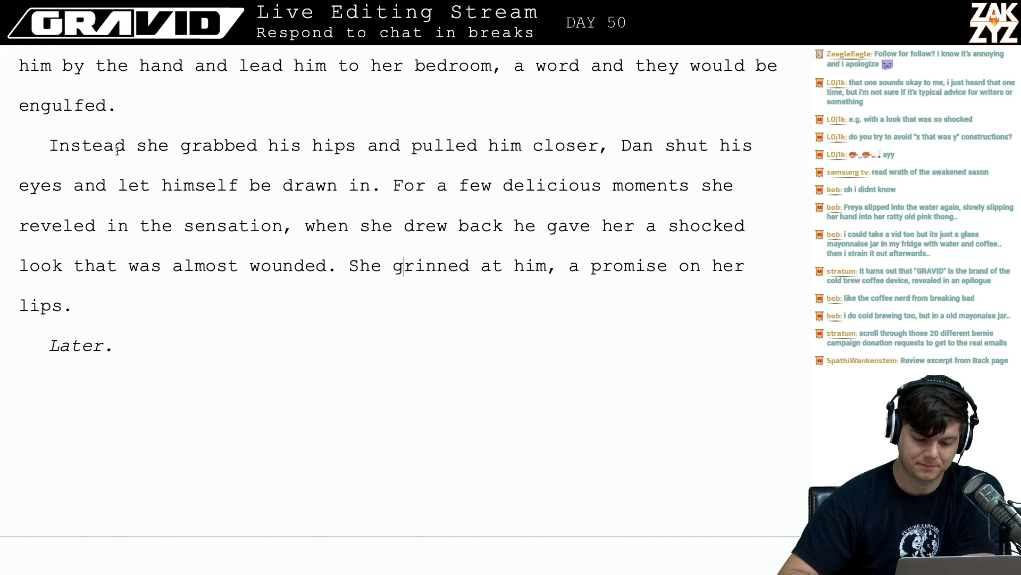
scroll(252, 263, "down", 2)
scroll(252, 263, "down", 1)
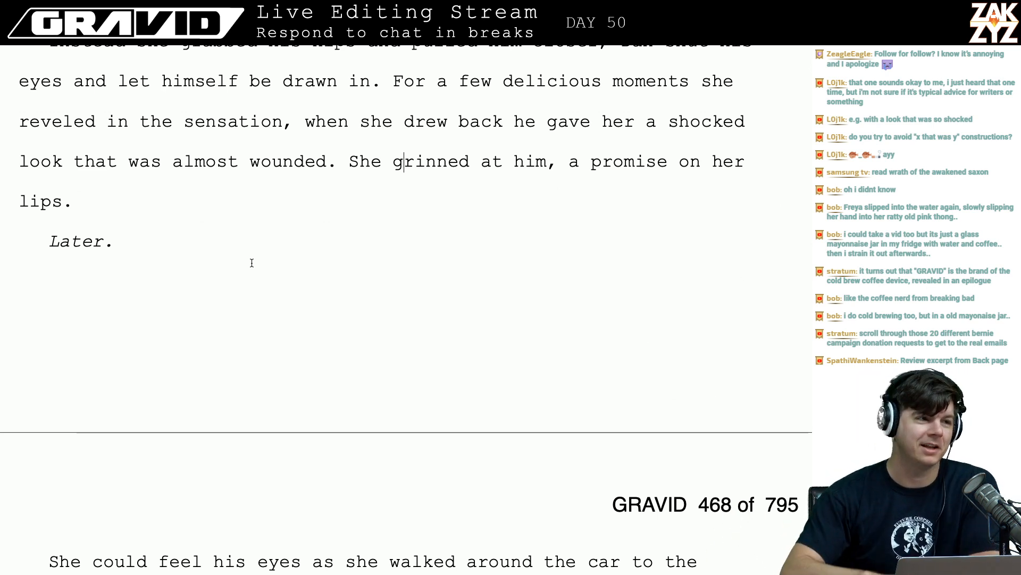
scroll(252, 263, "down", 1)
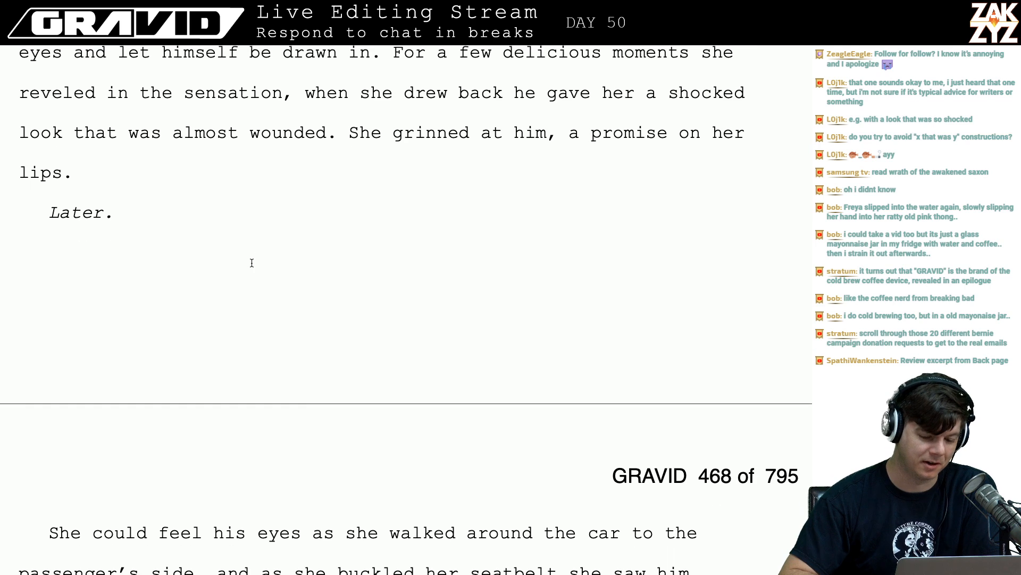
scroll(263, 215, "down", 1)
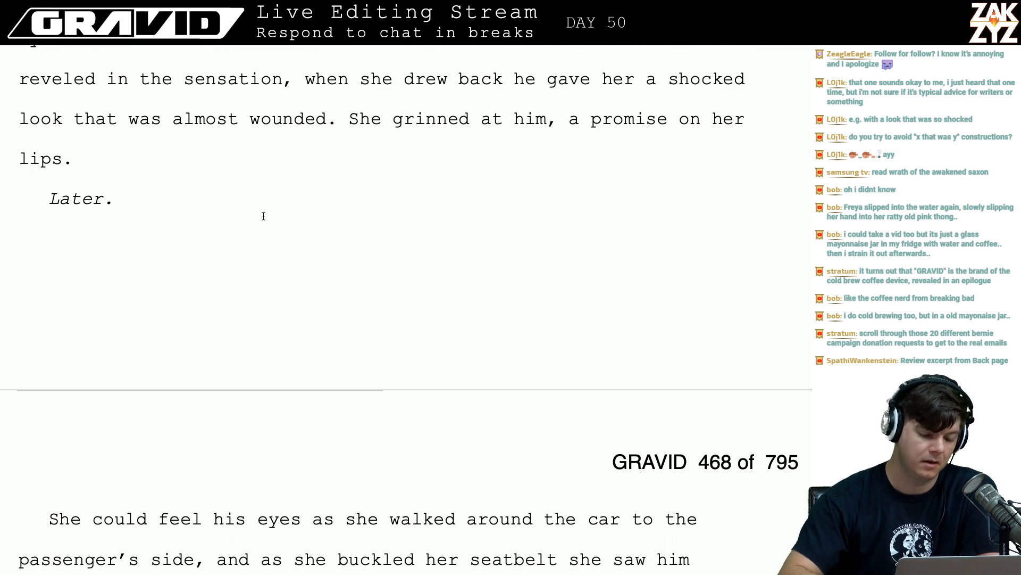
scroll(263, 215, "up", 3)
scroll(263, 216, "down", 3)
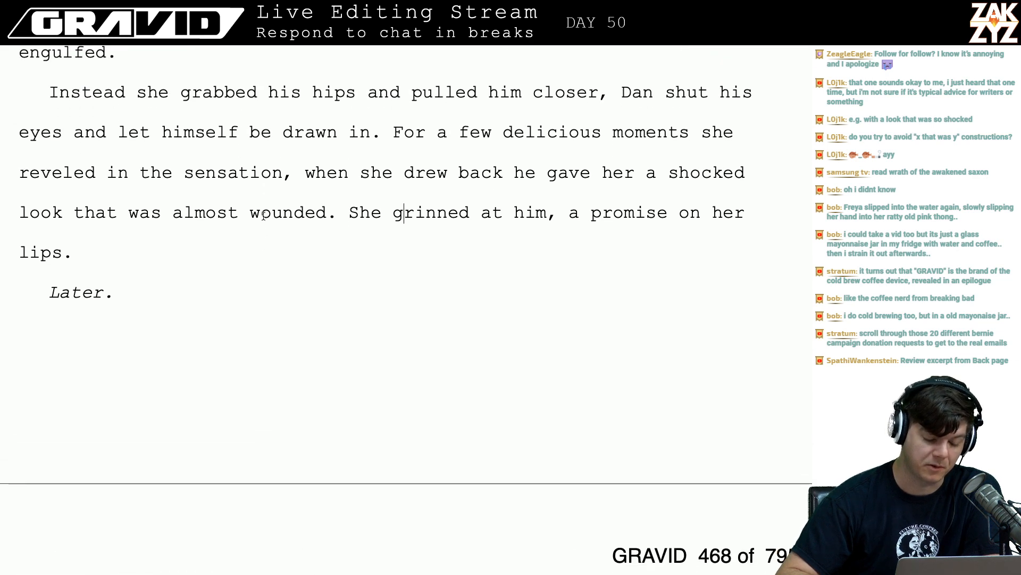
scroll(263, 215, "down", 5)
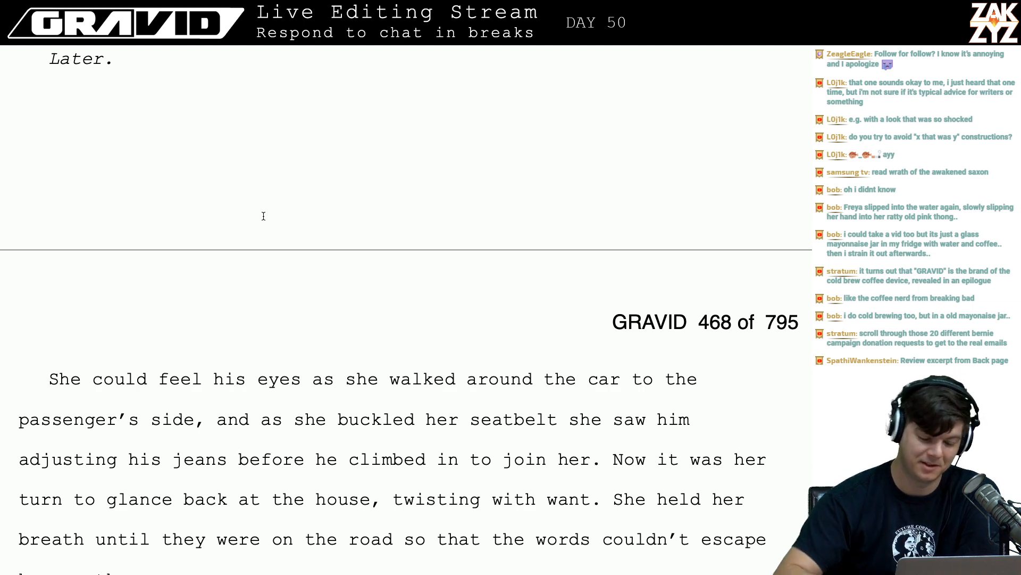
scroll(264, 215, "up", 10)
scroll(264, 215, "down", 3)
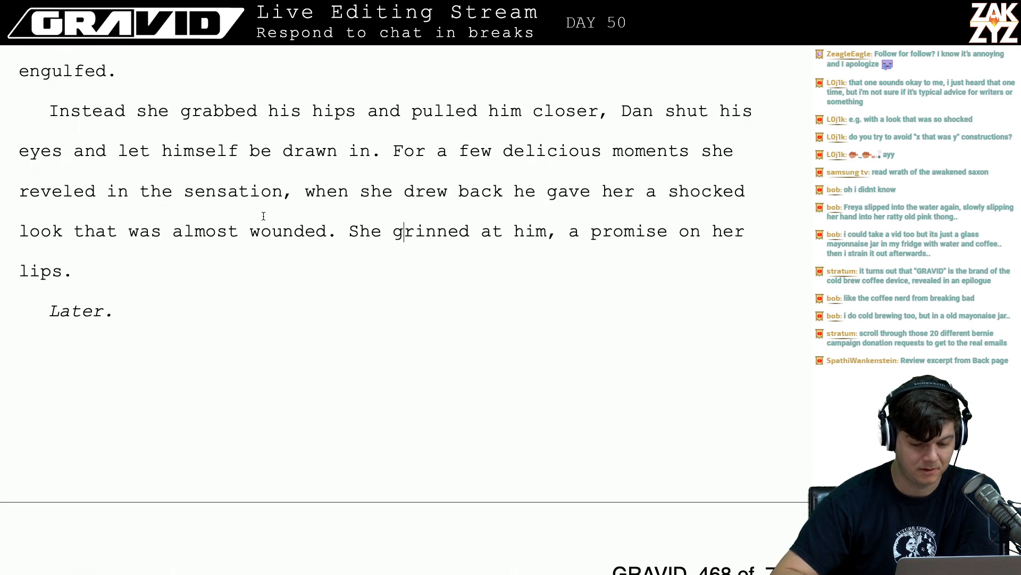
scroll(263, 215, "down", 8)
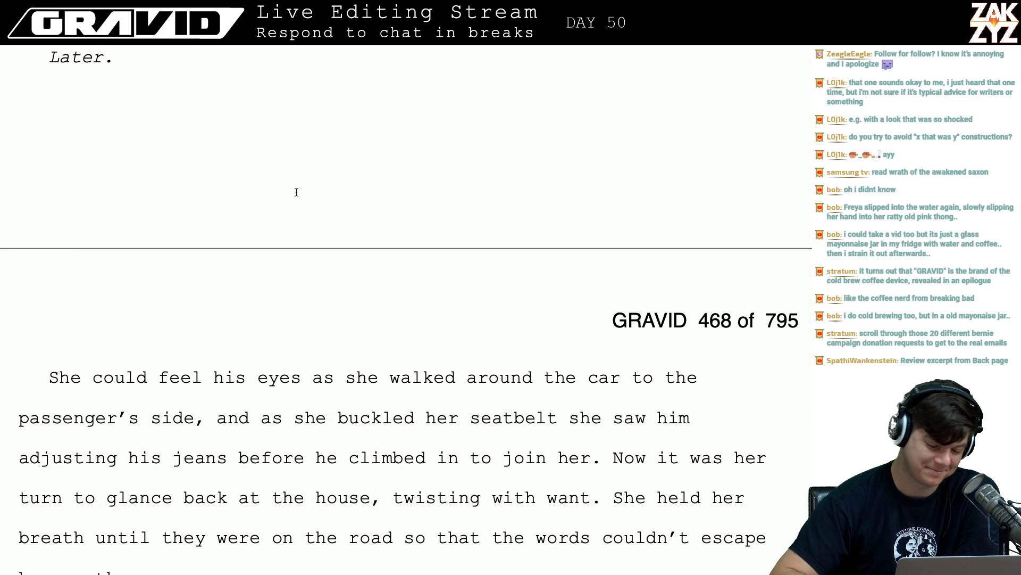
- Replace "She" with "Freya" at the start of the first sentence on page 468
left_click(95, 407)
key("Up")
key("Left")
key("Right")
key("Down")
key("Left")
key("Up")
key("Left")
key("Left")
key("Right")
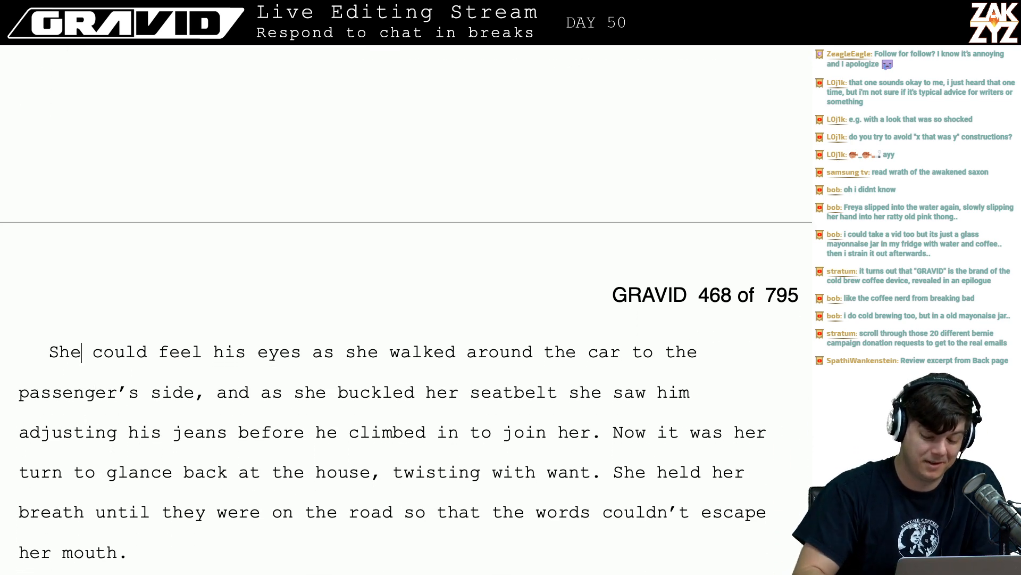
key("BackSpace")
key("BackSpace")
key("BackSpace")
type("Freya")
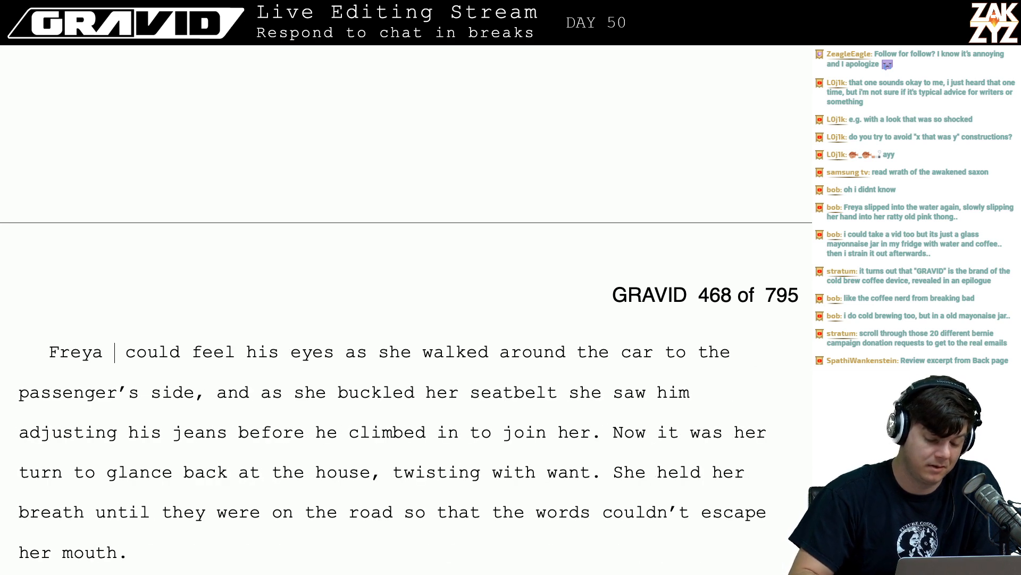
key("BackSpace")
- Reword "his eyes" as "Dan's eyes on her" in the opening sentence of page 468, removing the leftover "eyes"
key("Right")
key("Right")
key("Right")
key("Right")
key("Right")
key("Right")
key("Right")
key("Right")
key("Right")
key("Right")
key("Right")
key("Right")
key("Right")
key("Right")
key("Right")
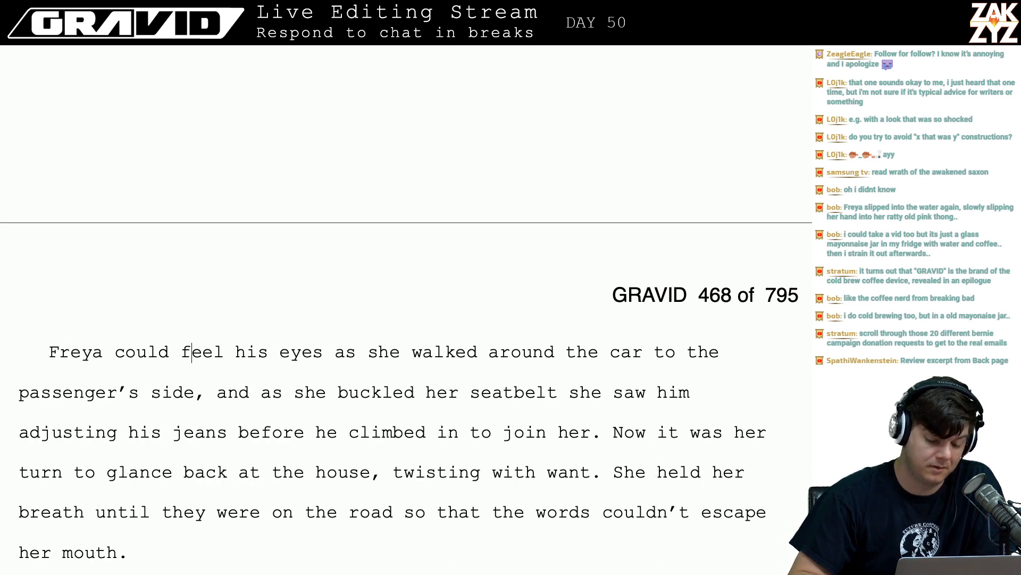
key("BackSpace")
key("BackSpace")
key("BackSpace")
type("Dan")
type("'s eyes on he")
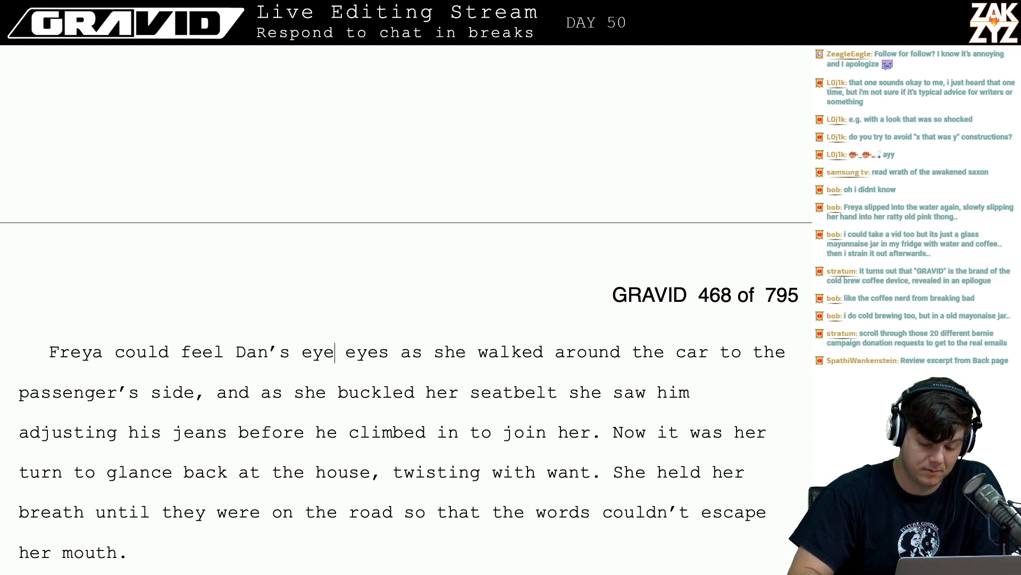
type("r")
key("shift+Right")
key("shift+Right")
key("shift+Right")
key("shift+Right")
key("shift+Right")
key("shift+Right")
key("shift+Right")
key("shift+Right")
key("shift+Right")
key("shift+Left")
key("shift+Left")
key("shift+Left")
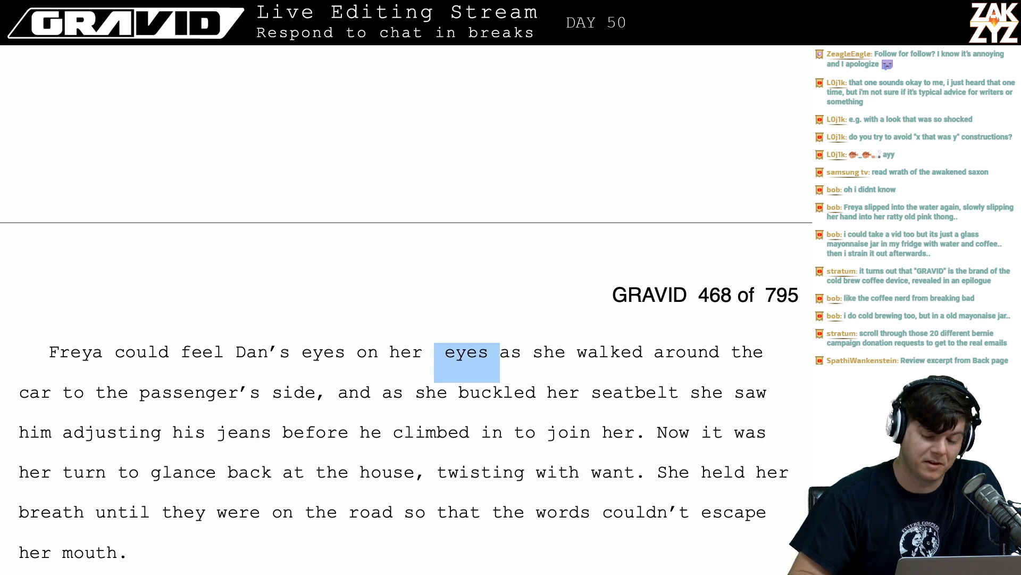
key("BackSpace")
- Switch to Safari and look up synonyms for "grin" on Thesaurus.com
key("super+Tab")
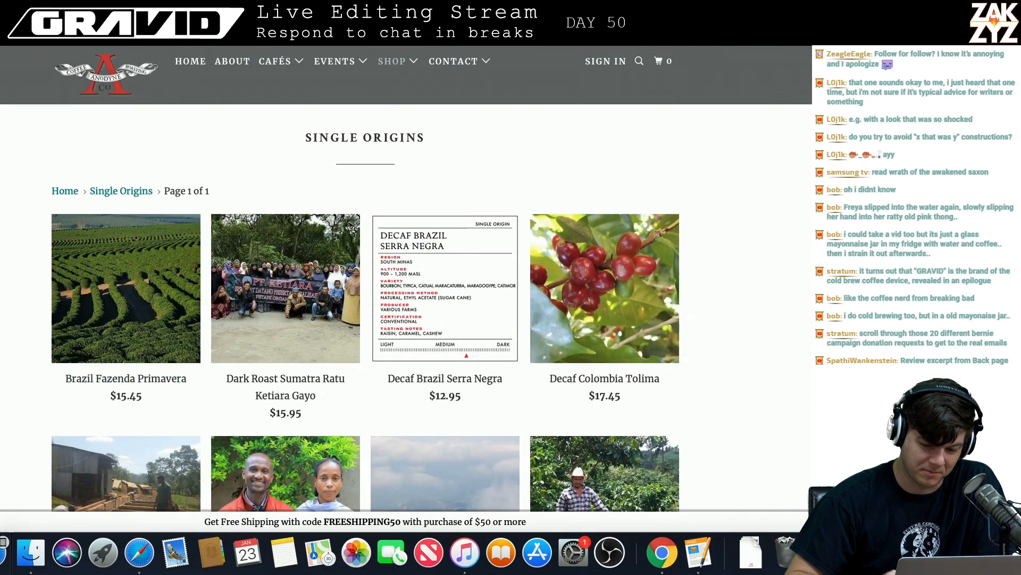
key("super+l")
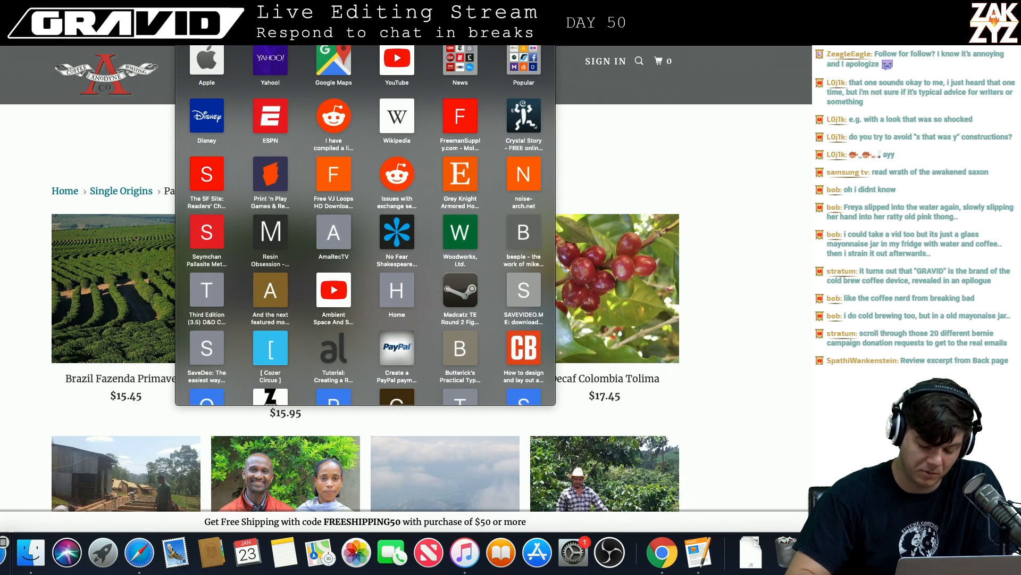
type("thes")
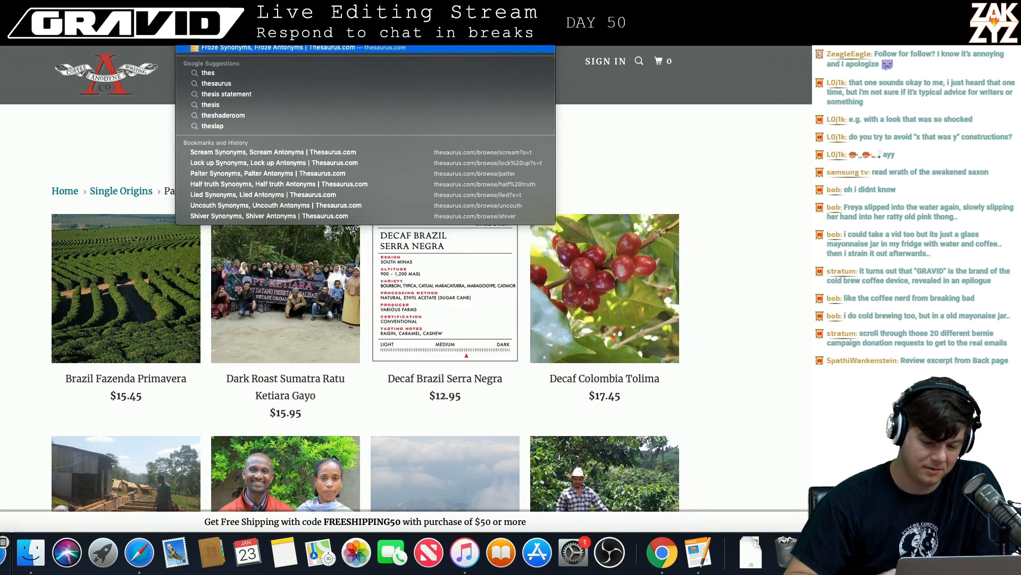
key("Return")
type("grin")
key("Return")
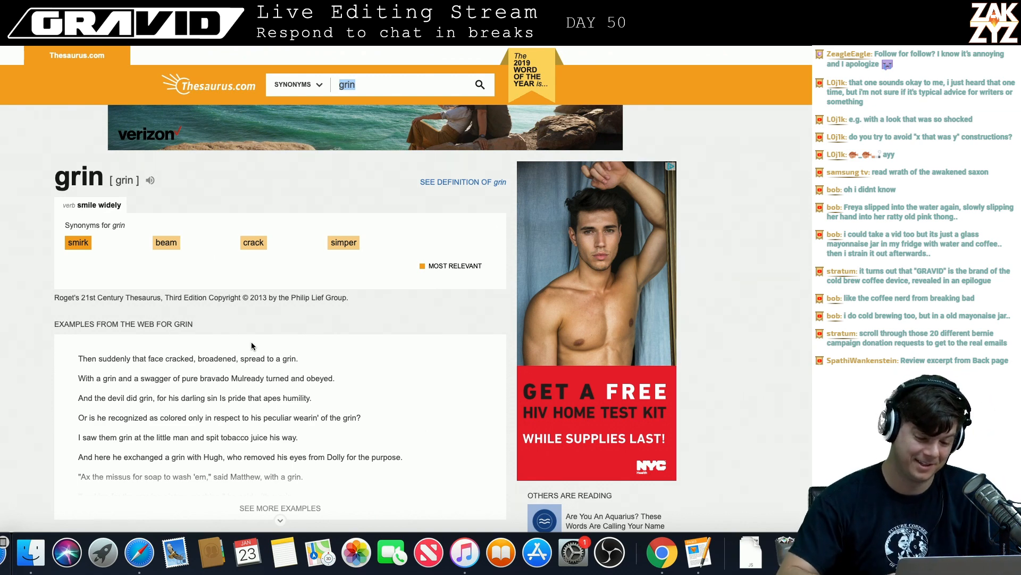
- Examine the synonyms and related word groups for "grin" for a possible replacement
scroll(251, 345, "down", 1)
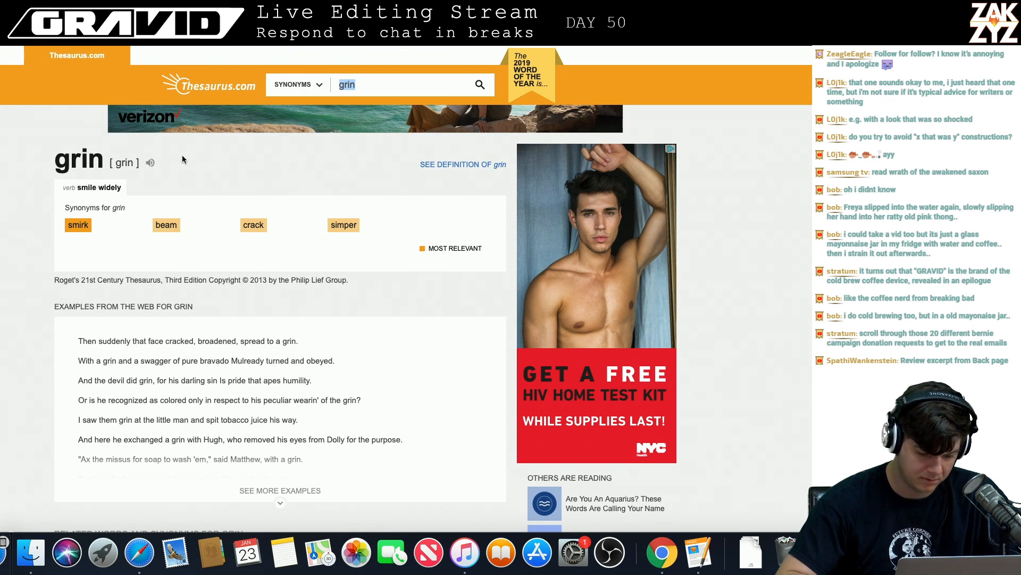
scroll(182, 155, "down", 8)
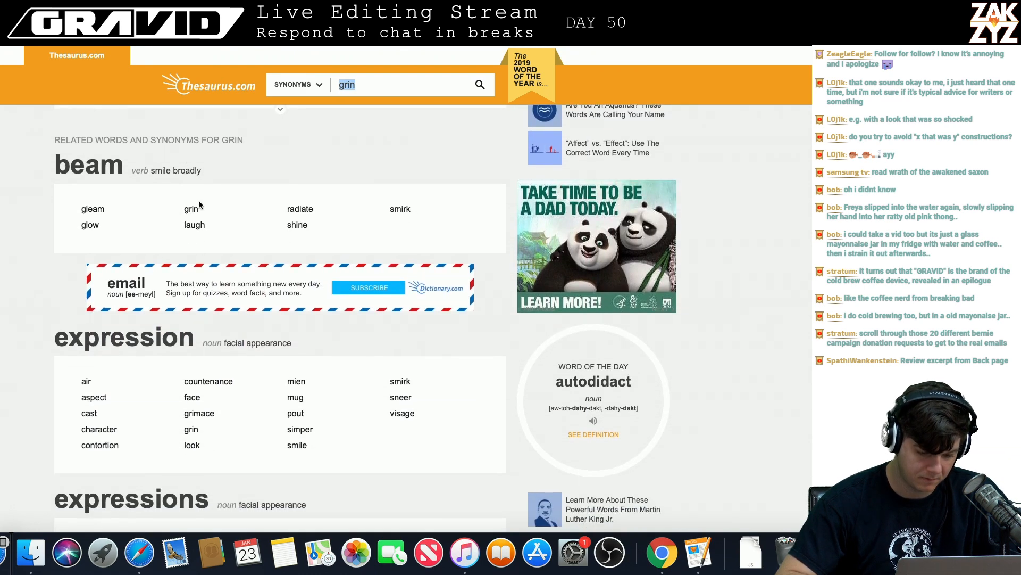
scroll(270, 211, "down", 1)
scroll(270, 213, "down", 1)
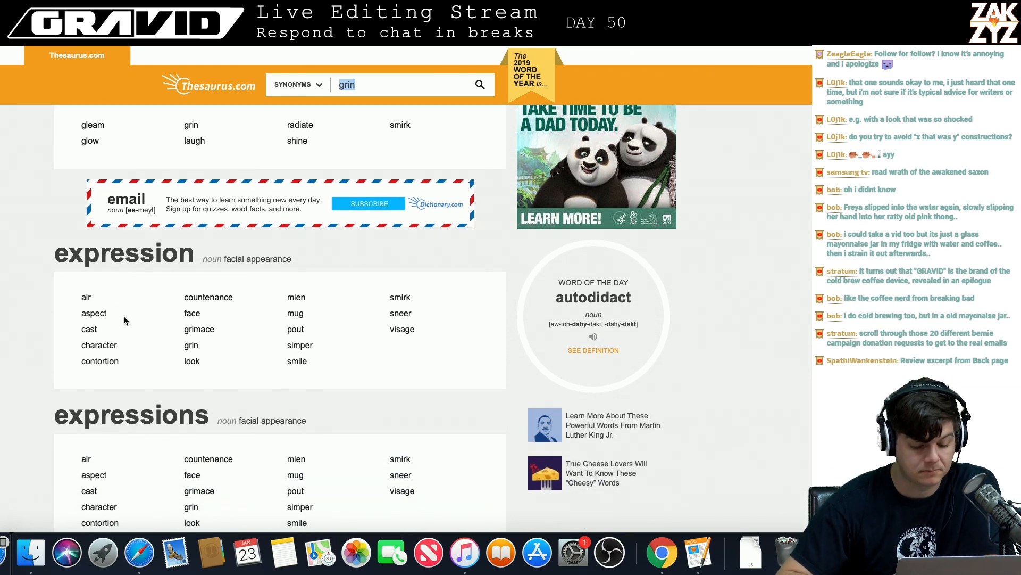
scroll(189, 343, "down", 1)
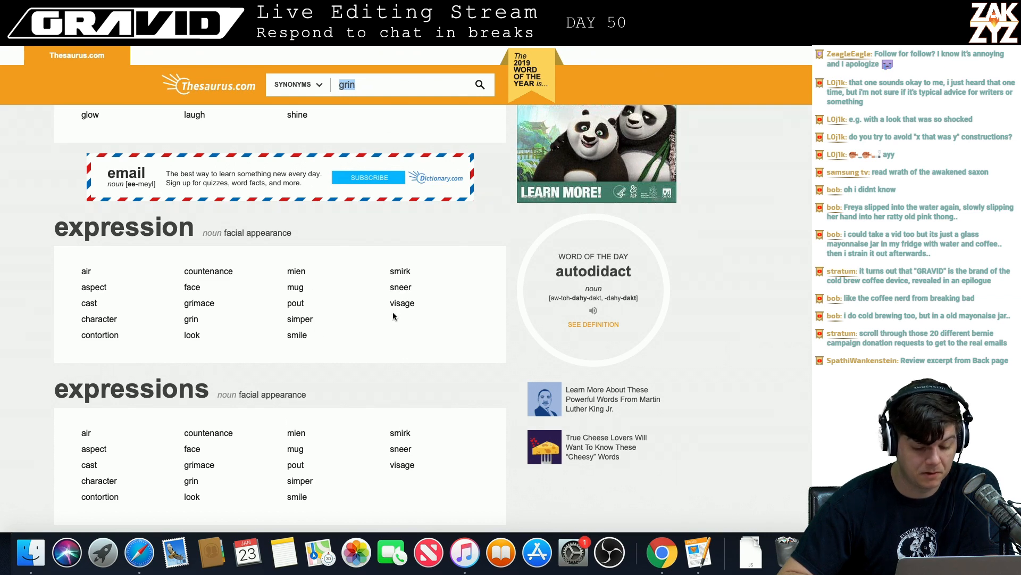
scroll(372, 327, "down", 5)
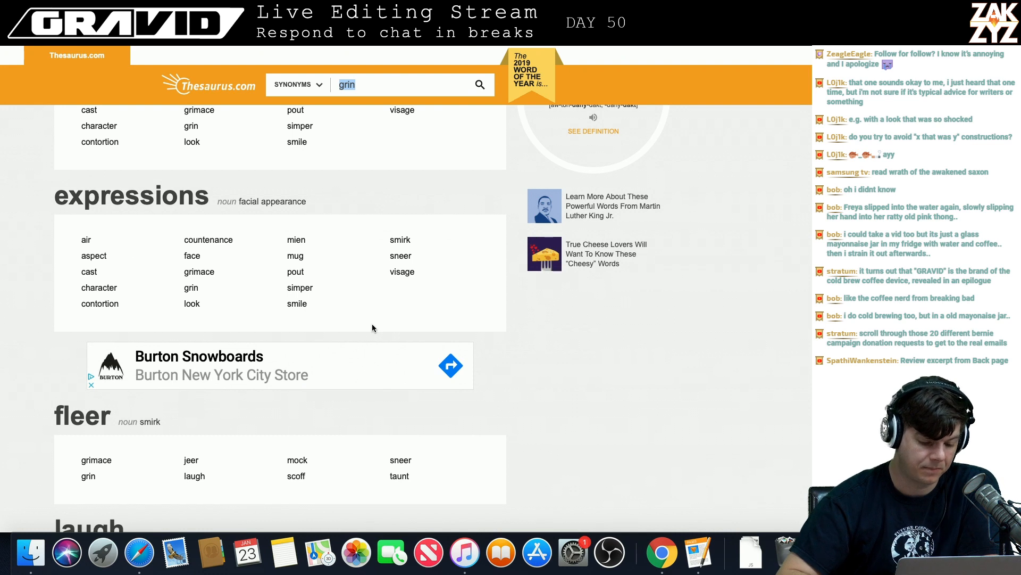
scroll(373, 327, "down", 3)
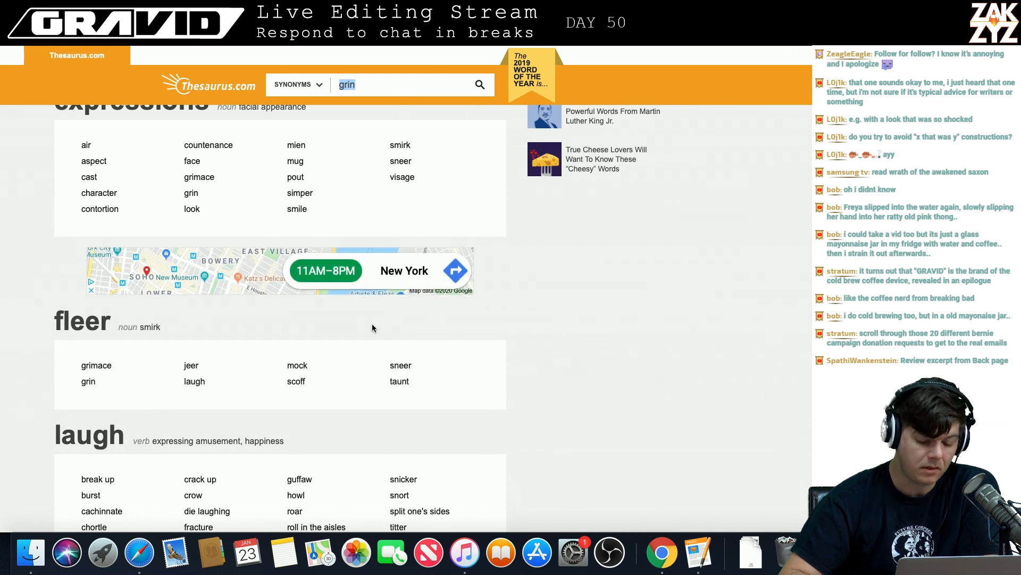
scroll(372, 326, "down", 6)
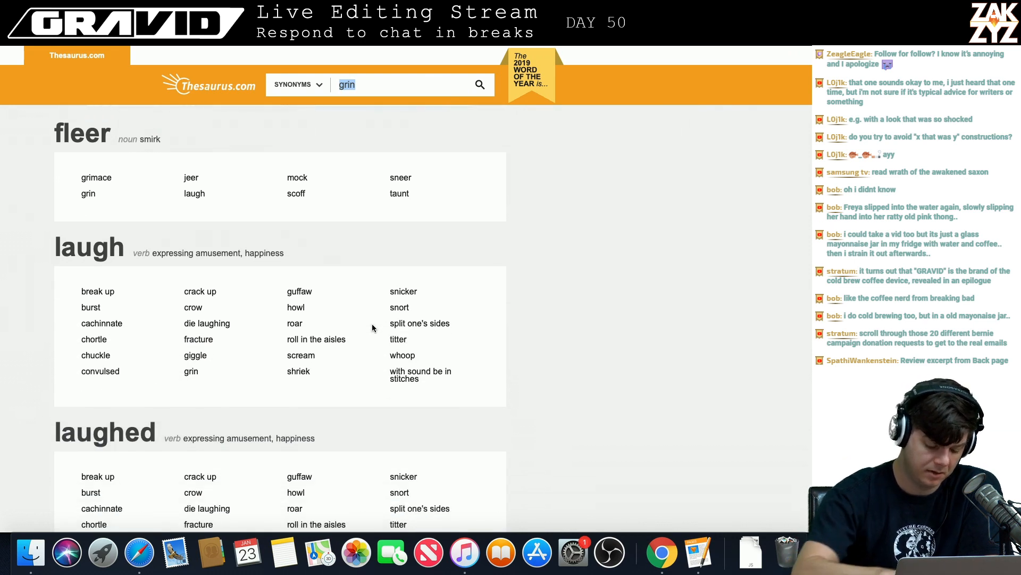
- Back in the manuscript, rewrite the text after "Dan's eyes" as "follow her as she walked to the passenger side."
key("super+Tab")
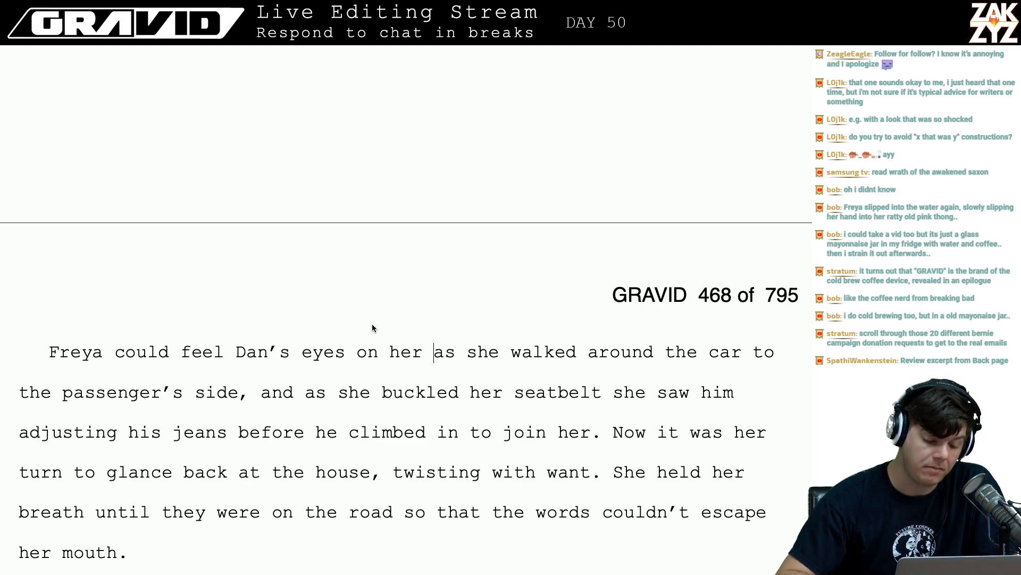
scroll(372, 324, "down", 3)
key("Left")
key("Left")
key("Left")
key("Left")
key("Left")
key("Left")
key("Left")
key("Left")
key("Right")
key("Right")
key("Right")
key("Right")
key("Right")
key("Right")
key("Left")
key("Left")
key("Left")
key("Left")
key("Left")
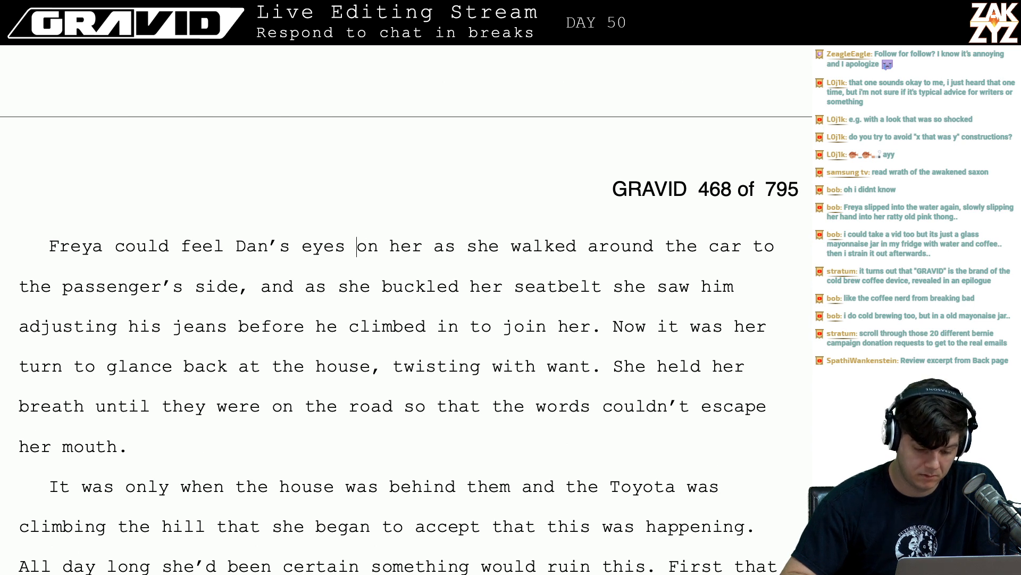
type("follow her")
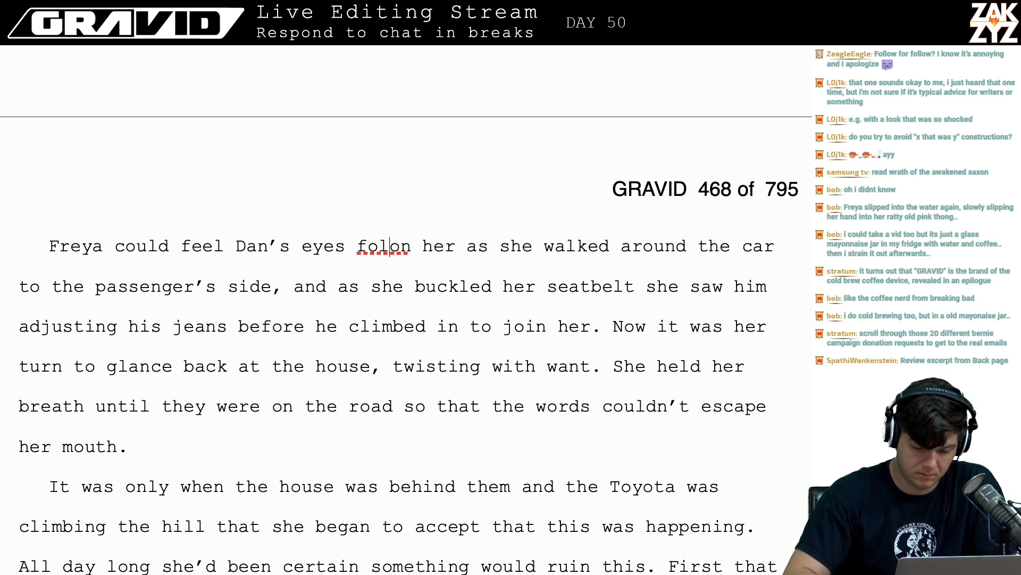
type(" as she walked ")
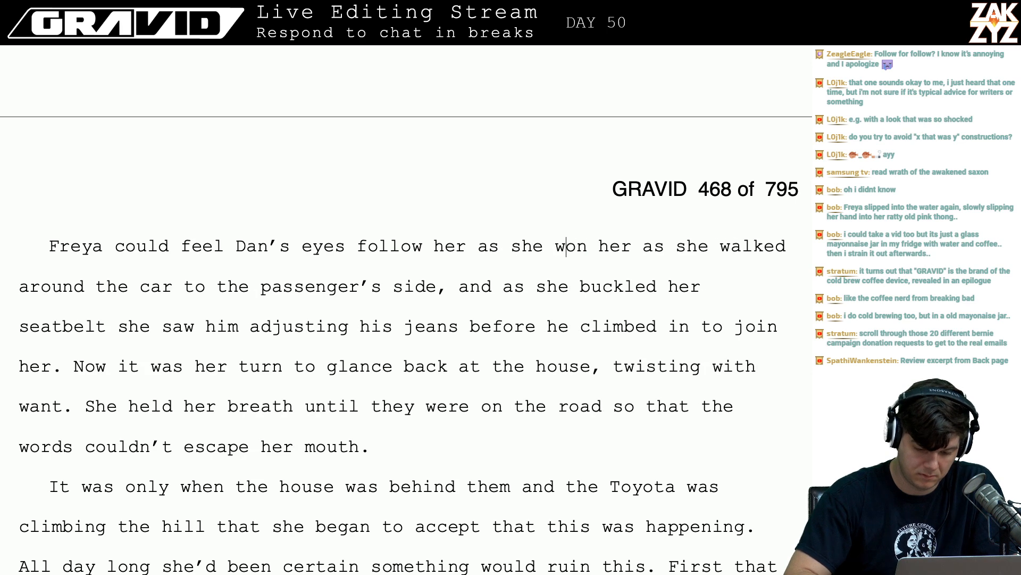
type("to the ")
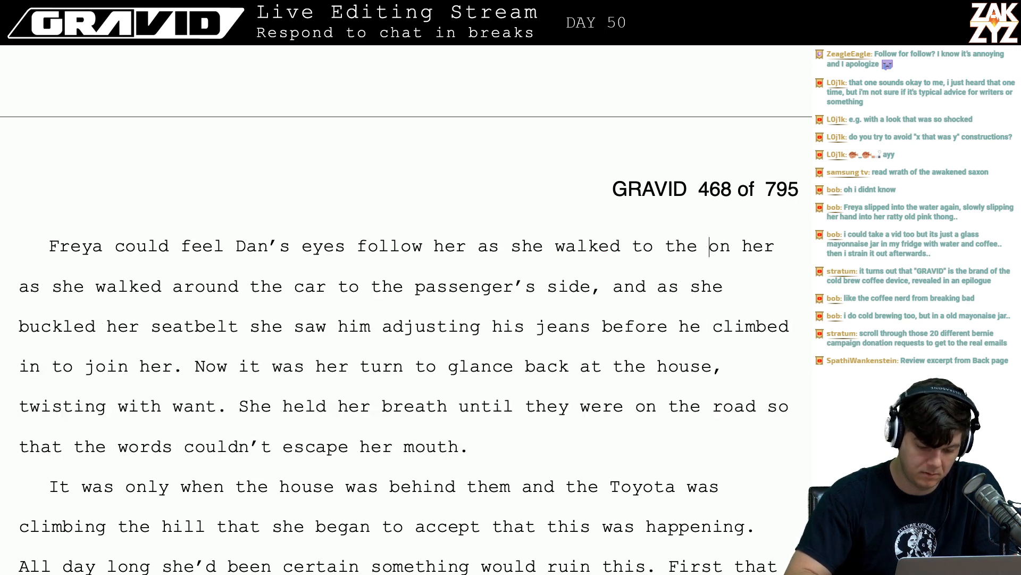
type("passenger side")
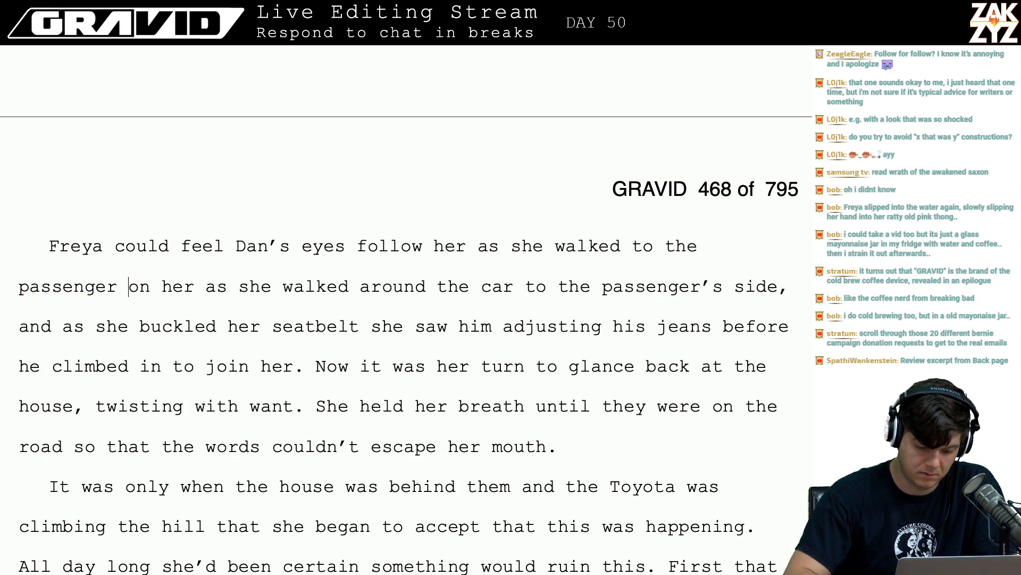
type(".")
- Delete the leftover words from "on her as she walked" through "side, and" and begin the next sentence with "As she buckled"
key("shift+Down")
key("shift+Left")
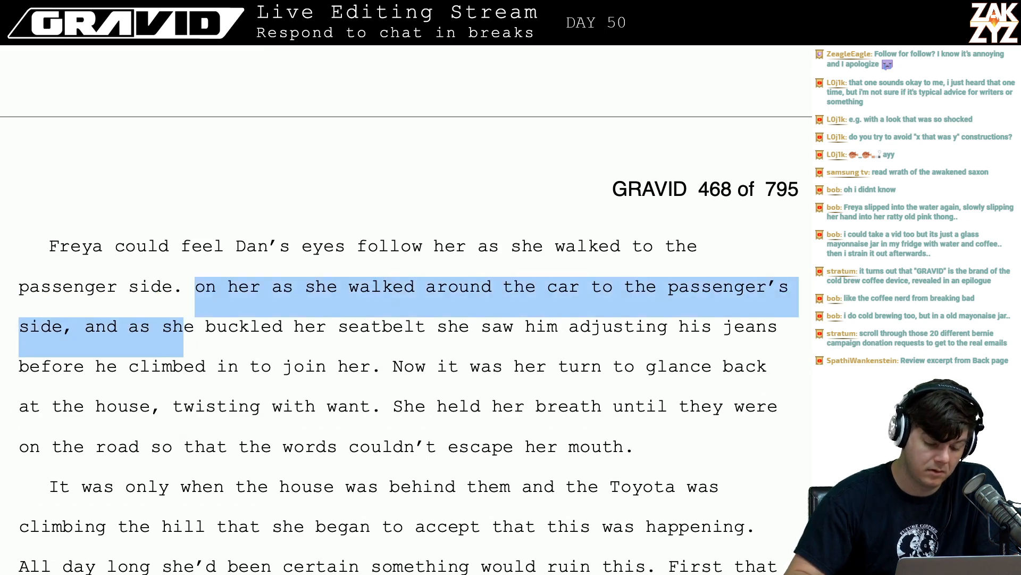
key("shift+Left")
key("shift+Left")
key("shift+Left")
key("shift+Left")
type("A")
key("Right")
key("Right")
key("Right")
key("Right")
key("Right")
key("Right")
key("Right")
key("Right")
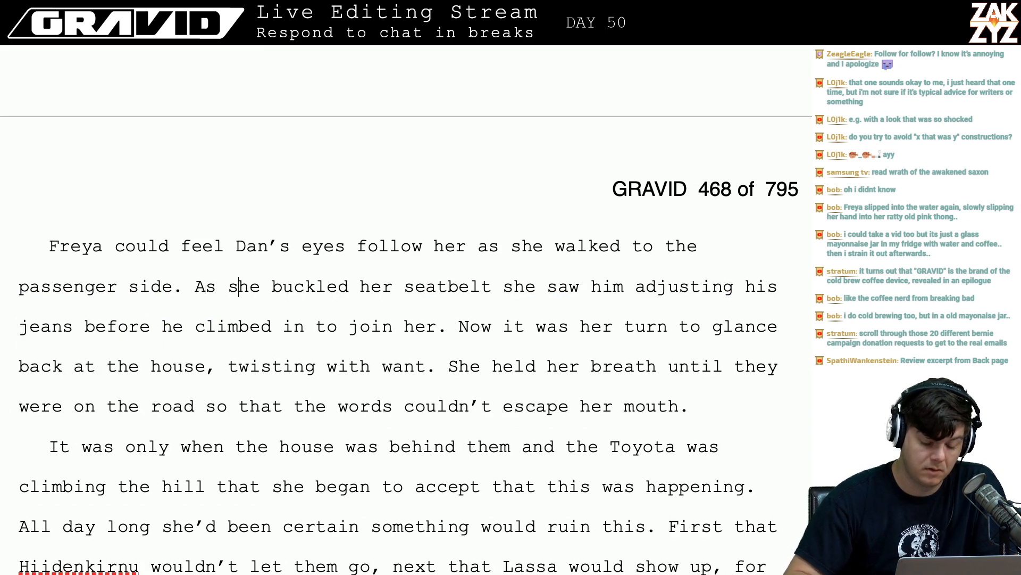
- Extend the opening sentence after "as she walked" with "around the car to the passenger side."
key("Left")
key("Left")
key("Left")
key("Left")
key("Left")
key("Left")
key("Left")
key("Left")
key("Left")
key("Left")
key("Left")
key("Left")
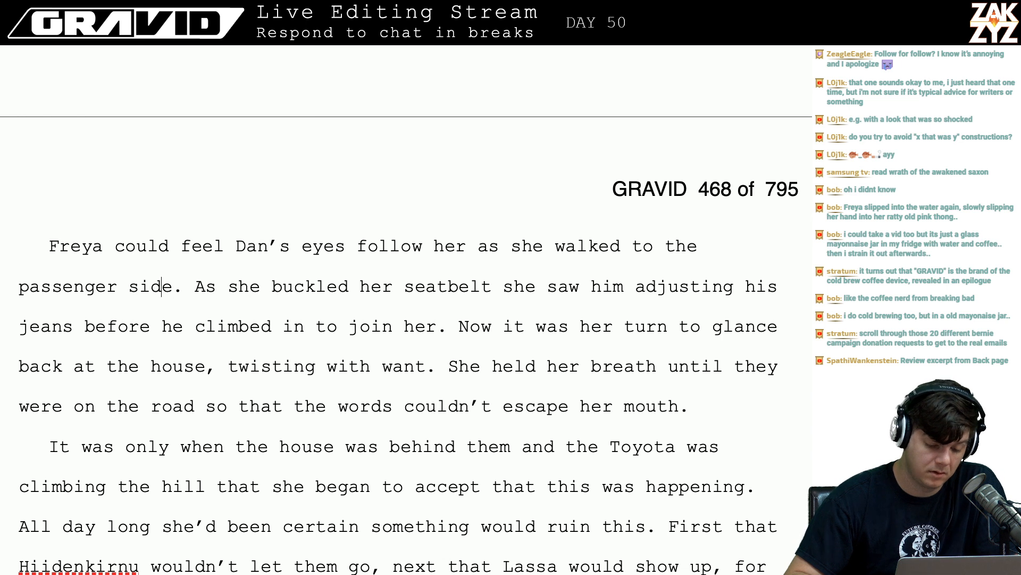
key("Down")
key("Up")
key("Right")
key("Left")
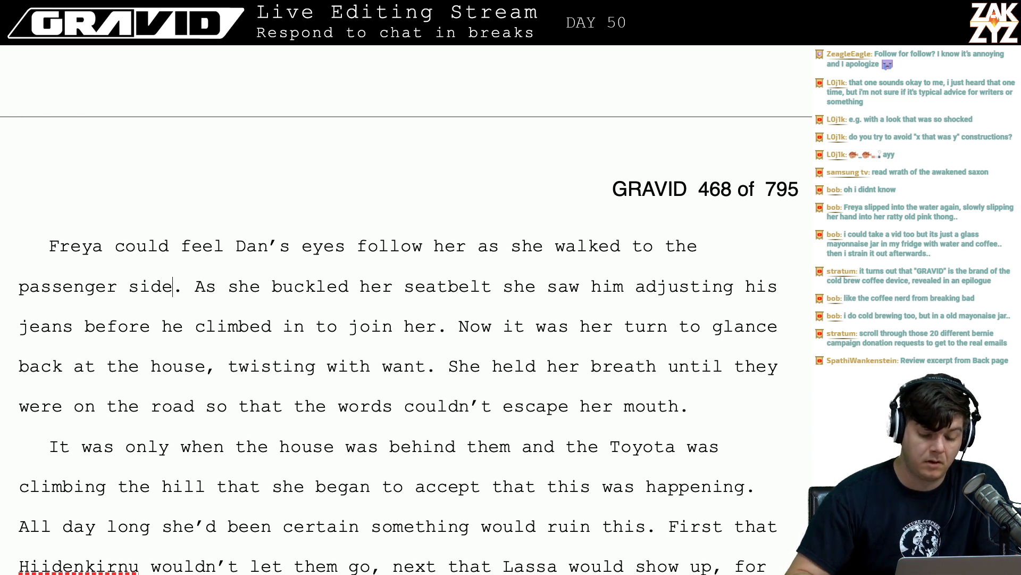
key("Left")
key("Left")
key("Left")
key("Left")
key("Left")
key("Left")
key("Left")
key("Left")
key("Left")
key("Left")
key("Left")
key("Left")
key("Left")
key("Left")
key("Left")
key("Left")
key("Left")
key("Left")
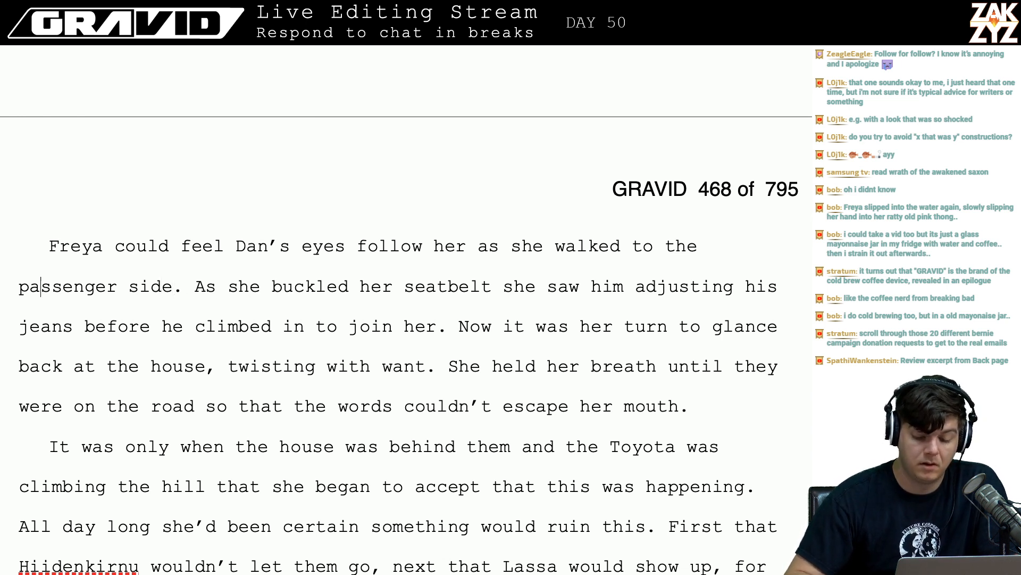
key("Left")
key("Left")
key("Left")
type("around the ")
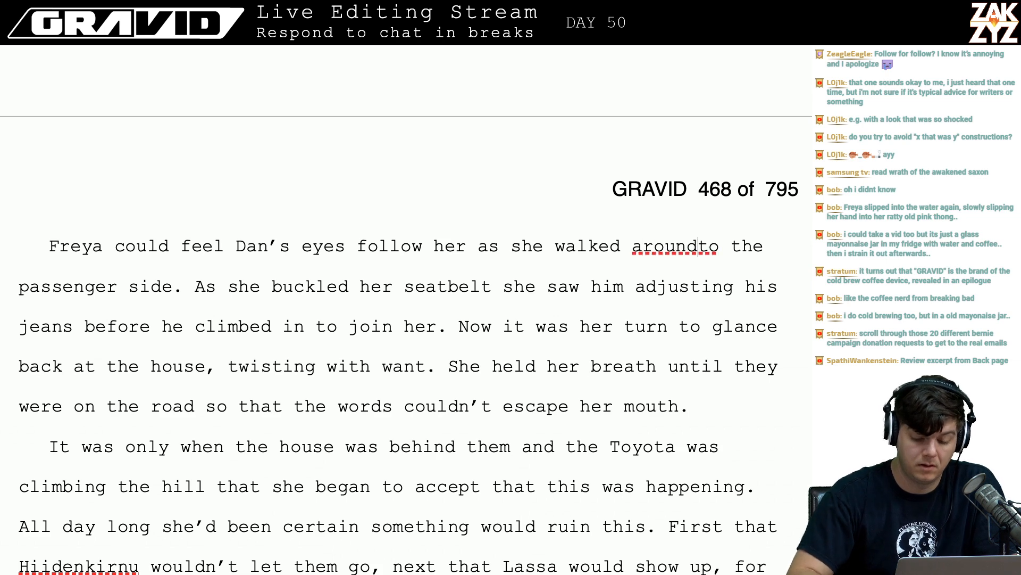
type("car to the passen")
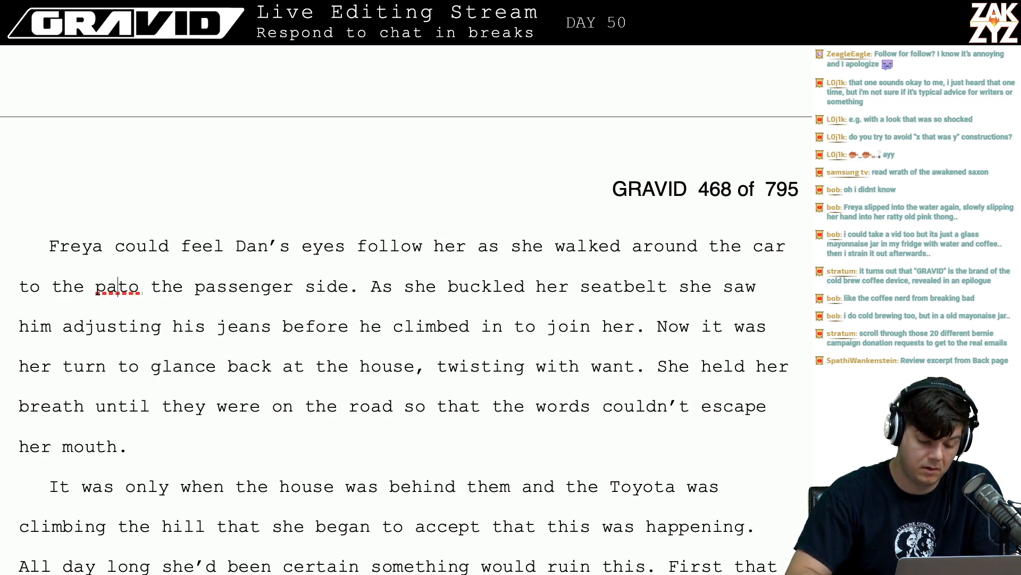
type("ger side.")
- Delete the leftover duplicate "to the passenger side." before "As she buckled her seatbelt"
key("shift+Right")
key("shift+Right")
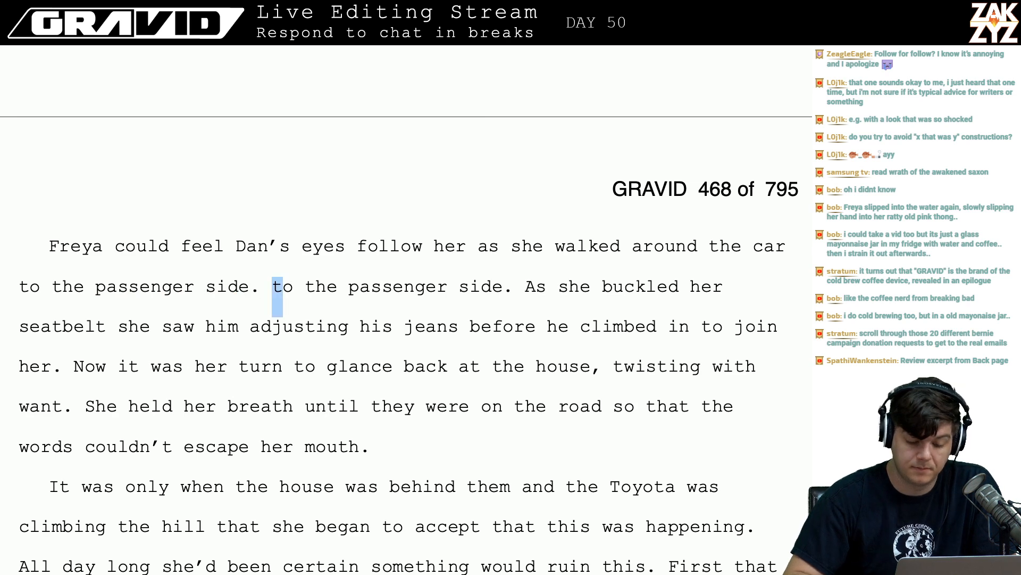
key("shift+Right")
key("shift+Right")
key("shift+Right")
key("shift+Right")
key("shift+Right")
key("shift+Right")
key("shift+Right")
key("shift+Right")
key("shift+Right")
key("shift+Right")
key("shift+Right")
key("shift+Right")
key("shift+Right")
key("shift+Right")
key("shift+Right")
key("shift+Right")
key("shift+Right")
key("shift+Right")
key("shift+Right")
key("shift+Right")
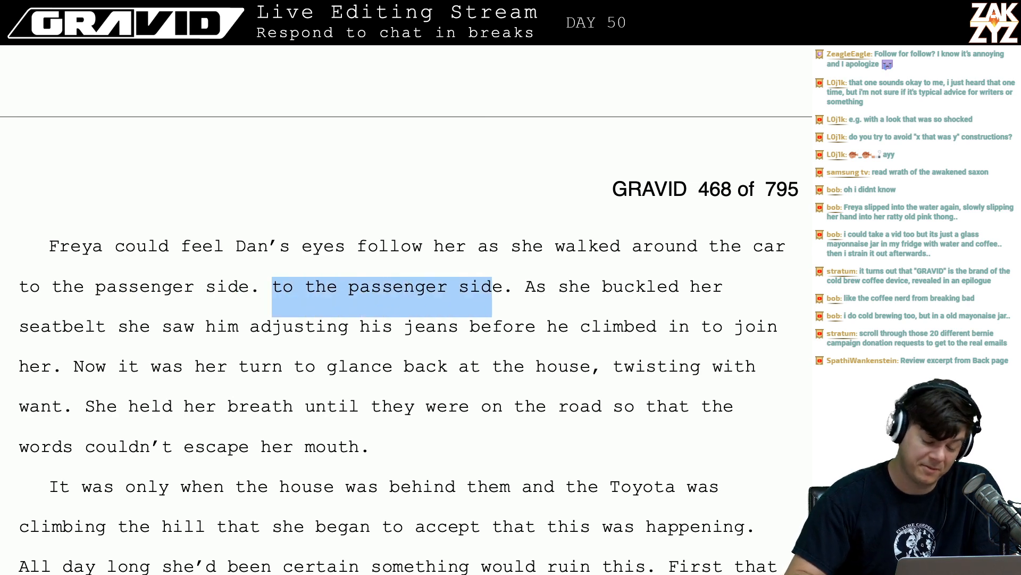
key("Delete")
key("Delete")
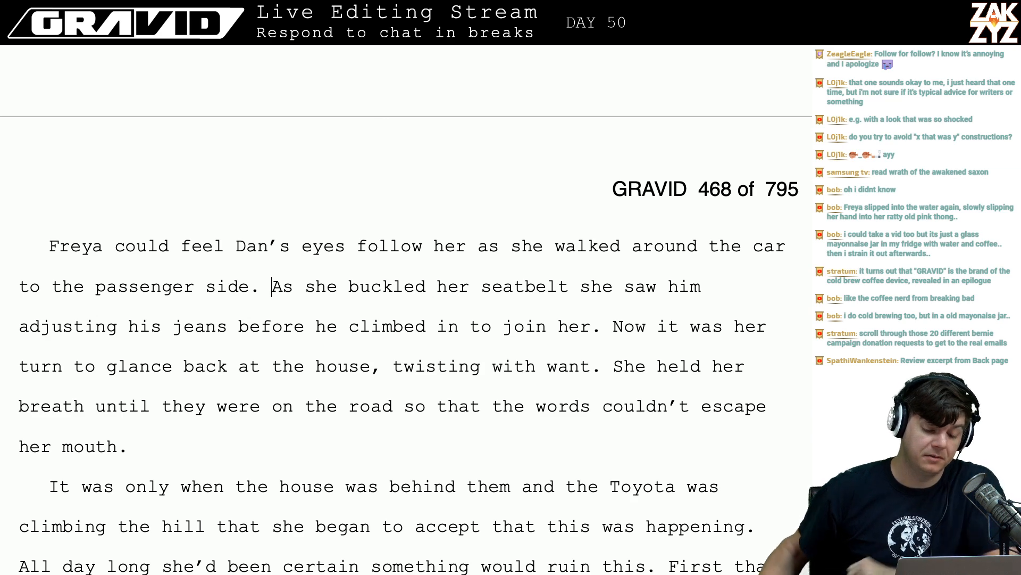
- Reread the previous chapter's closing lines and the first paragraph of page 468, through "She held her breath", checking the wording
scroll(406, 309, "up", 6)
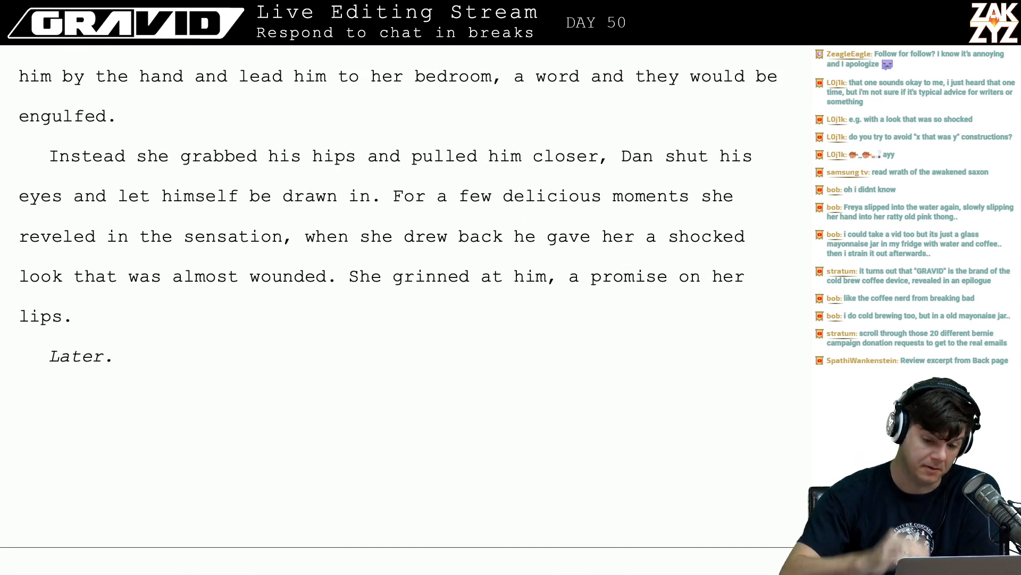
scroll(302, 257, "down", 6)
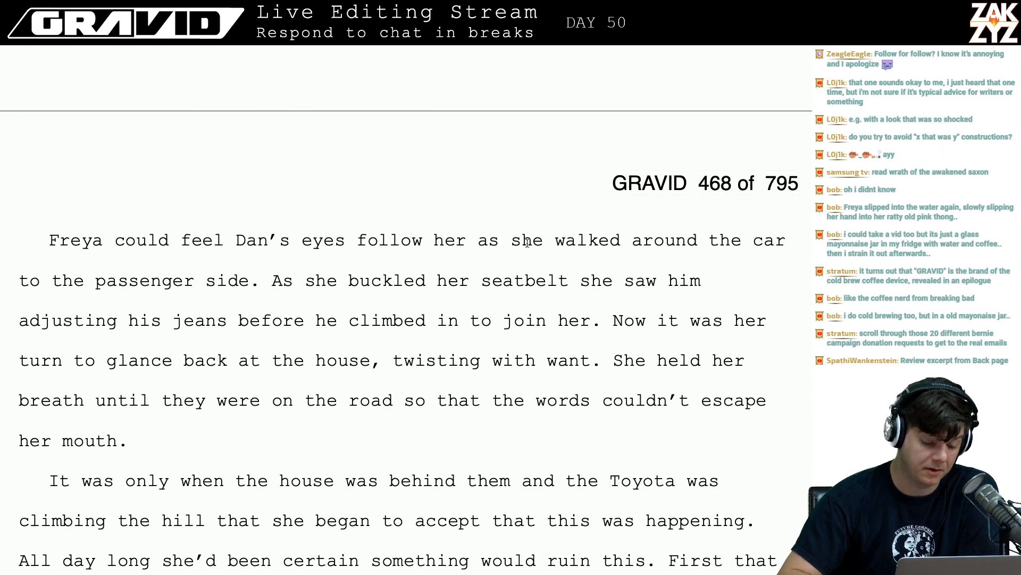
left_click(252, 283)
key("Right")
key("Right")
key("Right")
key("Right")
key("Right")
key("Right")
key("Right")
key("Right")
key("Right")
key("Right")
key("Right")
key("Right")
key("Right")
key("Right")
key("Right")
key("Right")
key("Right")
key("Right")
key("Right")
key("Right")
key("Right")
key("Right")
key("Right")
key("Right")
key("Right")
key("Right")
key("Right")
key("Right")
key("Right")
key("Right")
key("Right")
key("Right")
key("Right")
key("Right")
key("Right")
key("Right")
key("Right")
key("Right")
key("Down")
key("Left")
key("Left")
key("Left")
key("Left")
key("Left")
key("Left")
key("Left")
key("Left")
key("Left")
key("Left")
key("Left")
key("Left")
key("Left")
key("Left")
key("Left")
key("Right")
key("Right")
key("Right")
key("Right")
key("Right")
key("Right")
key("Right")
key("Down")
key("Left")
key("Left")
key("Left")
key("Left")
key("Left")
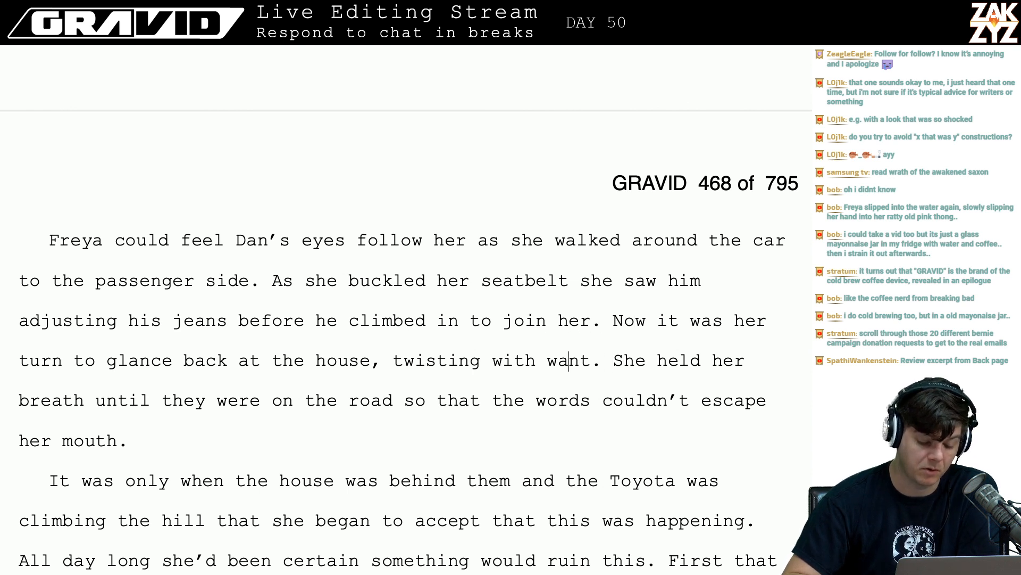
key("Right")
key("Right")
key("Right")
key("Right")
key("Right")
key("Right")
key("Right")
key("Right")
key("Right")
key("Right")
key("Right")
key("Right")
key("Right")
key("Right")
key("Right")
key("Right")
key("Right")
key("Right")
key("Right")
key("Right")
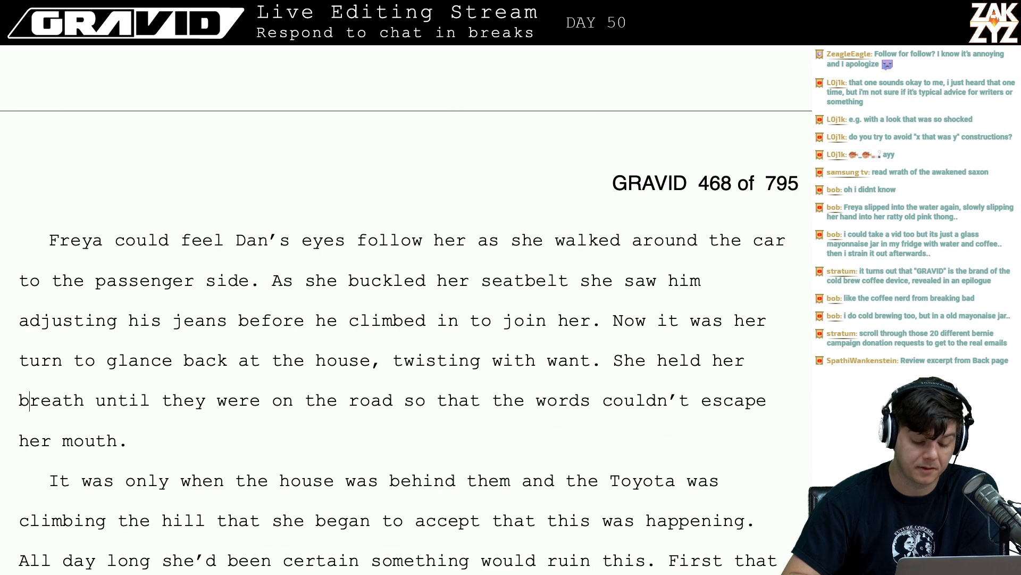
- Read from "She held her breath" through the second paragraph on page 468, checking the wording
key("Right")
key("Right")
key("Right")
key("Right")
key("Right")
key("Right")
key("Right")
key("Right")
key("Right")
key("Right")
key("Right")
key("Right")
key("Right")
key("Right")
key("Right")
key("Down")
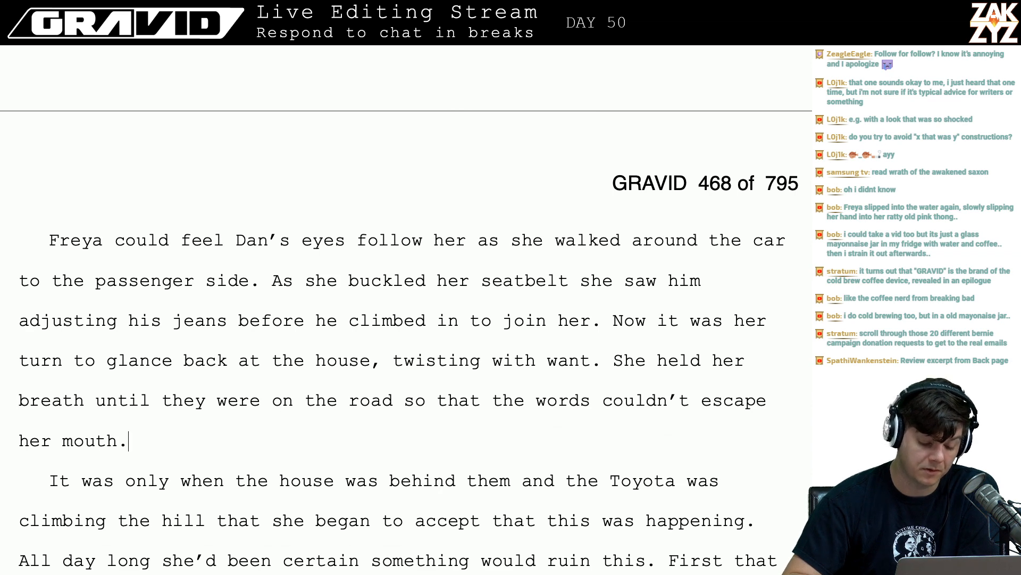
key("Down")
key("Down")
key("Down")
key("Down")
key("Down")
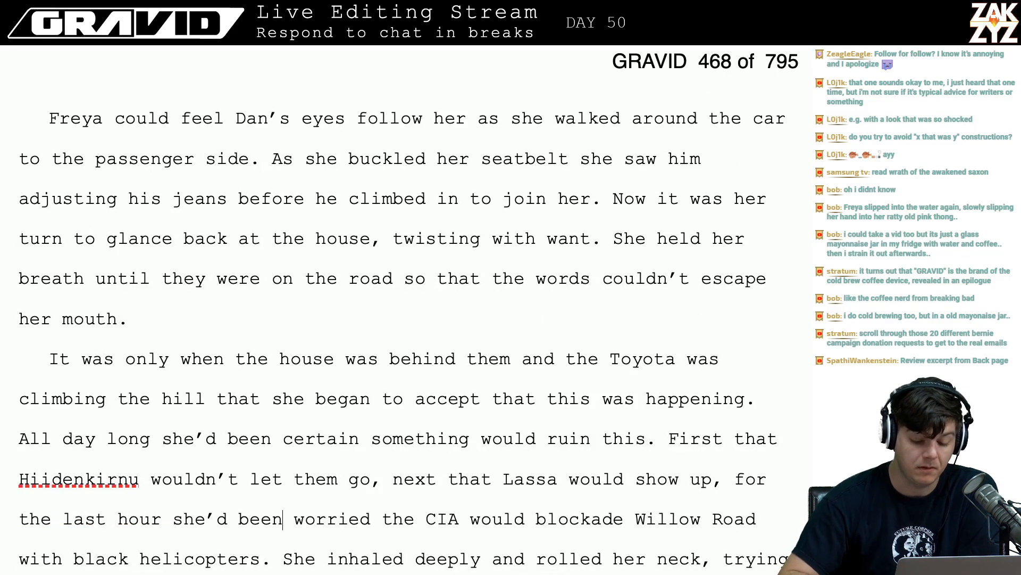
key("Down")
key("Down")
- Reread the second paragraph's opening sentence around "climbing the hill that she began to accept", checking the wording
key("Right")
key("Right")
key("Right")
key("Right")
key("Right")
key("Right")
key("Right")
key("Right")
key("Right")
key("Right")
key("Right")
key("Right")
key("Down")
key("Left")
key("Left")
key("Left")
key("Left")
key("Left")
key("Left")
key("Left")
key("Left")
key("Left")
key("Left")
key("Left")
key("Left")
key("Left")
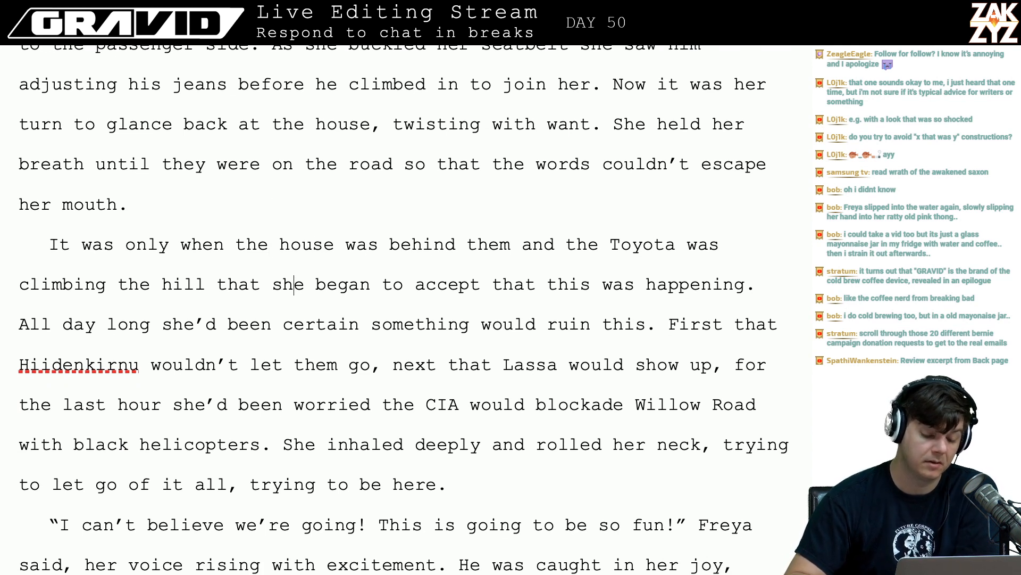
key("Left")
key("Left")
key("Left")
key("Left")
key("Left")
key("Left")
key("Left")
key("Left")
key("Left")
key("Left")
key("Left")
key("Left")
key("Right")
key("Right")
key("Right")
key("Right")
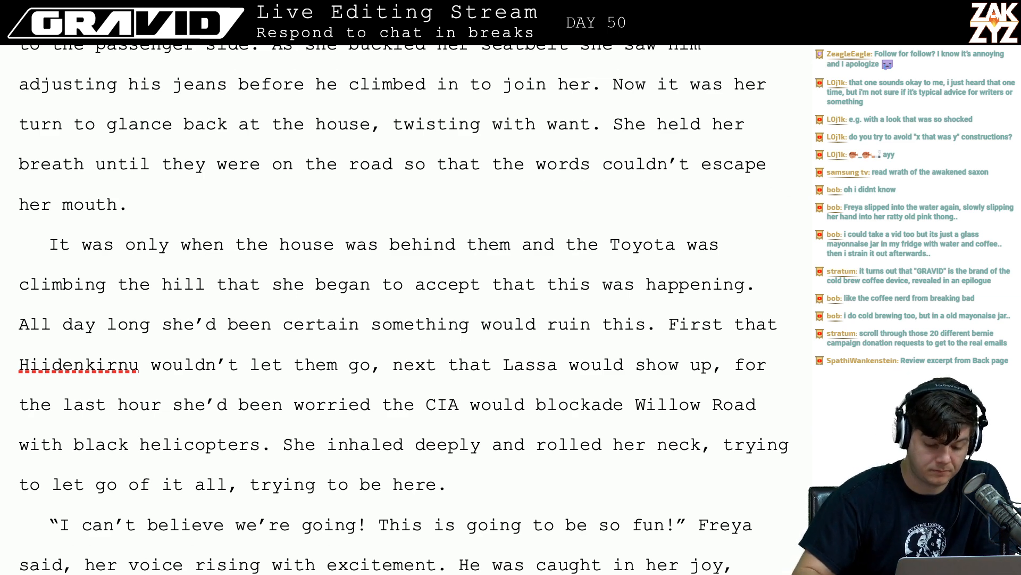
key("Left")
key("Left")
key("Left")
key("Left")
key("Left")
key("Right")
key("Right")
type("n")
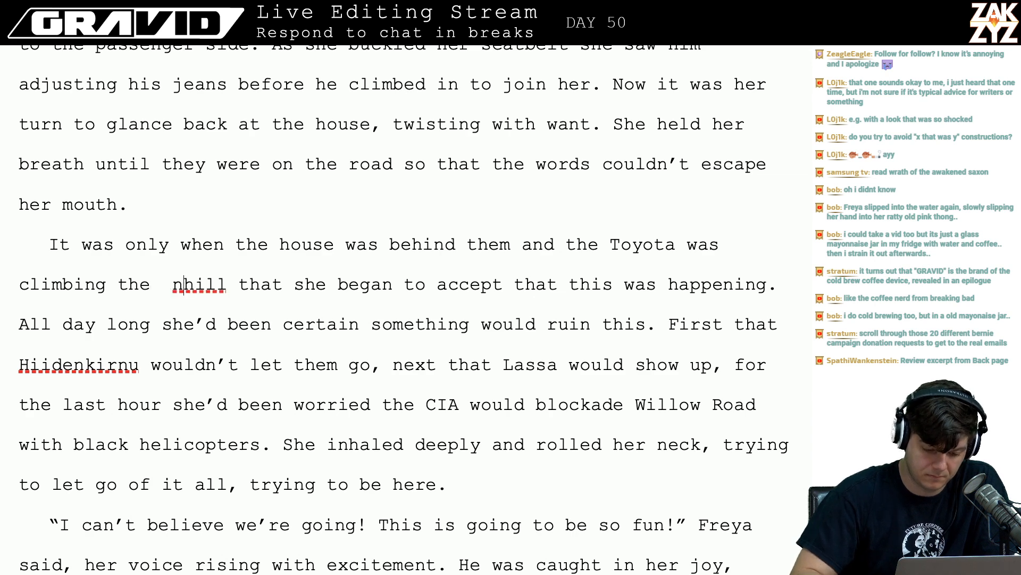
key("BackSpace")
key("BackSpace")
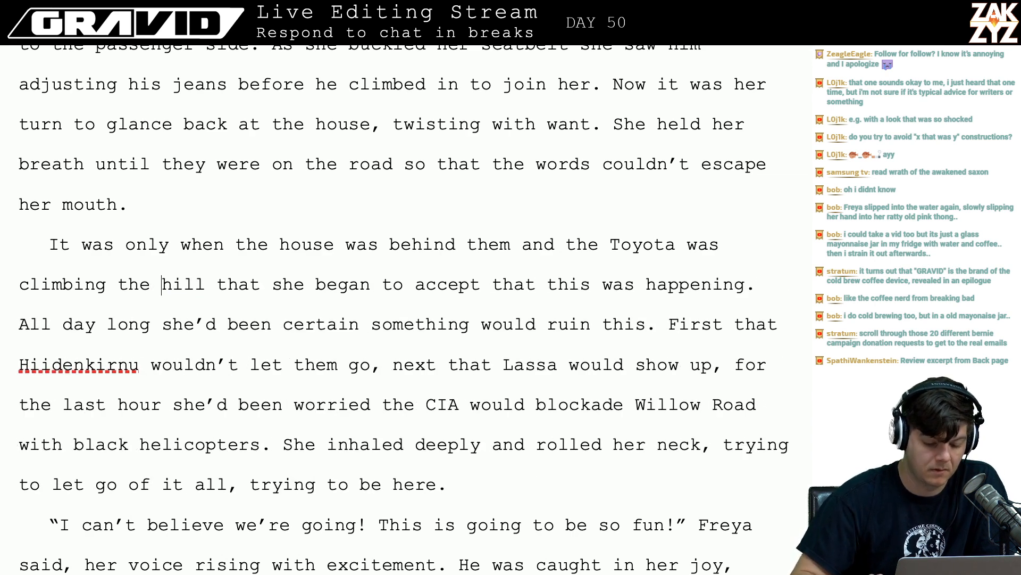
key("Right")
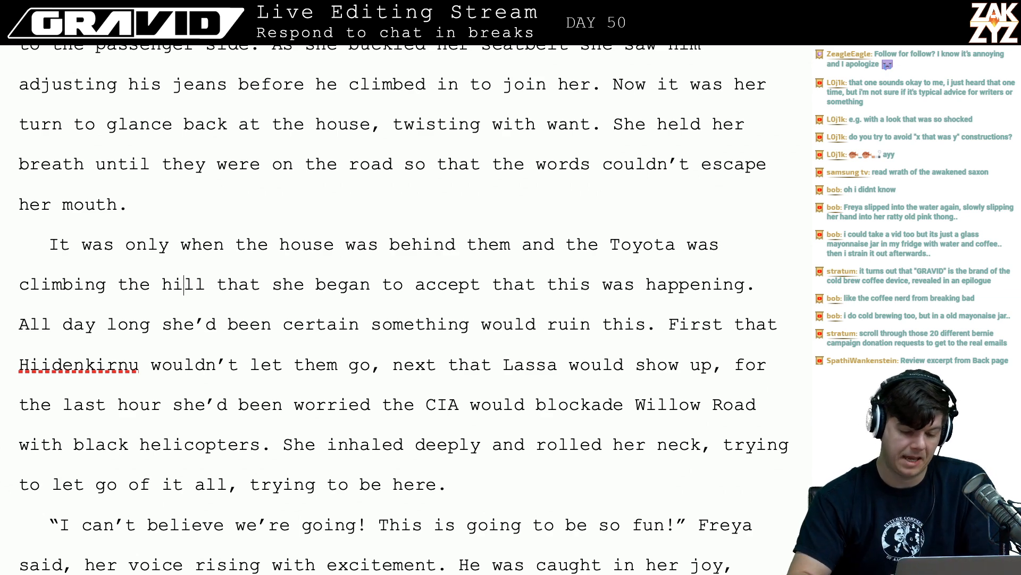
- Switch to the browser, search the web for Maine on a new page and open the state's map
key("super+Tab")
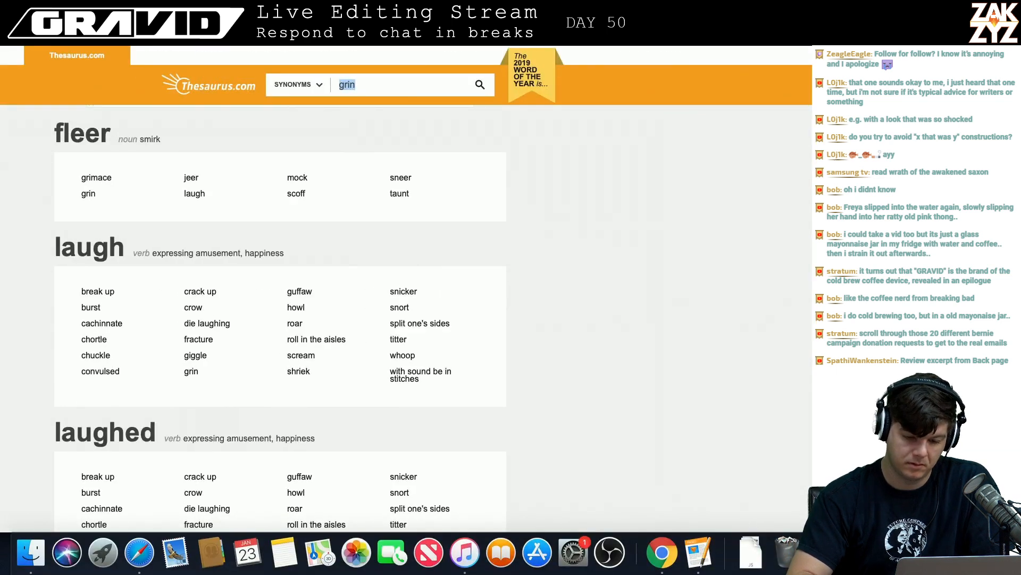
key("ctrl+Tab")
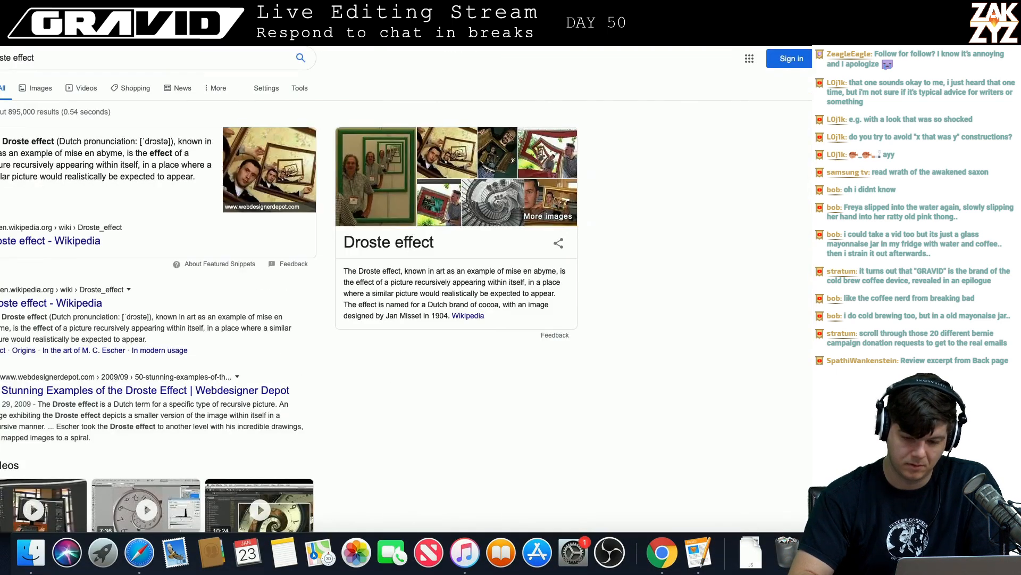
key("super+t")
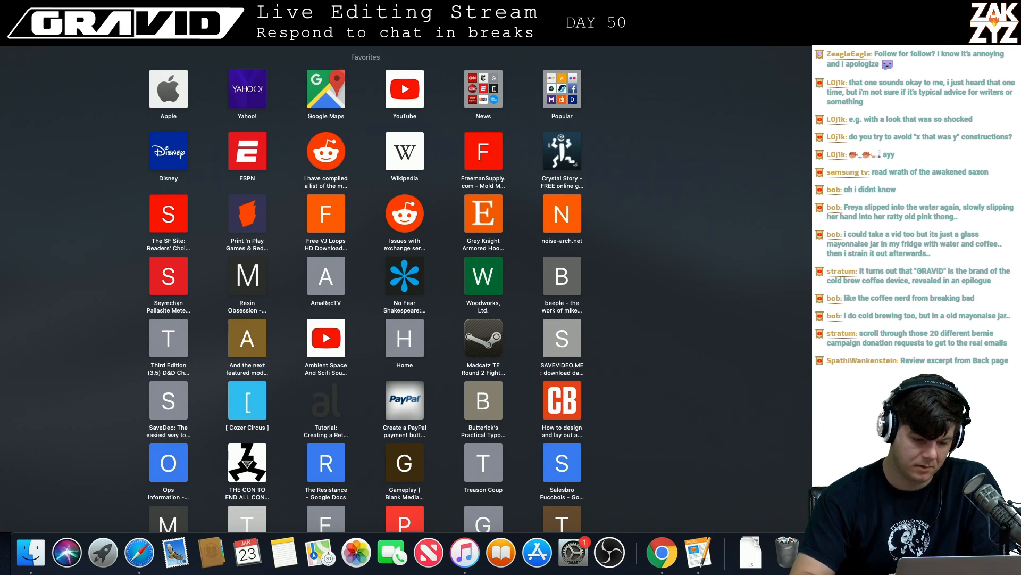
key("Return")
scroll(237, 202, "down", 1)
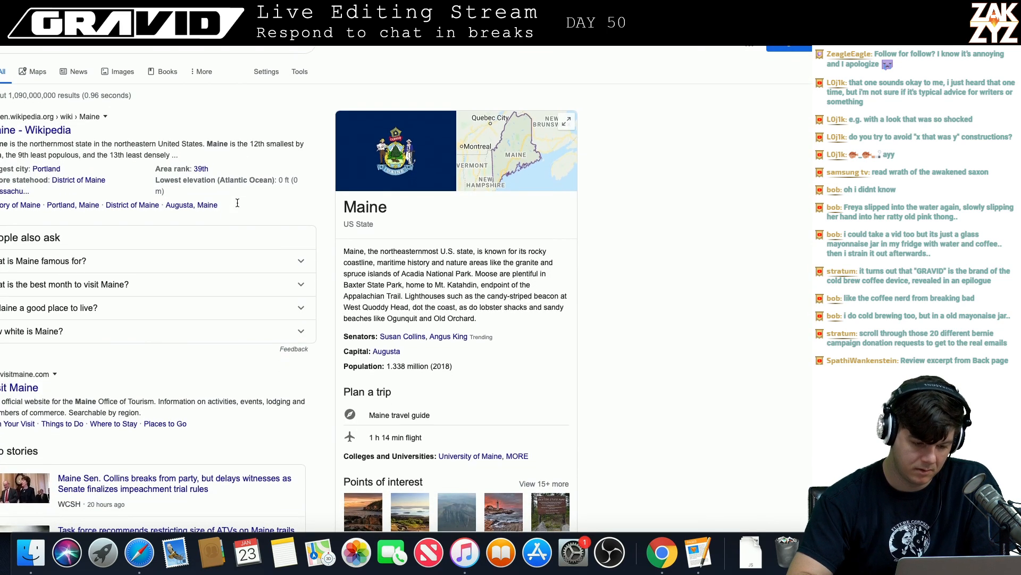
left_click(509, 155)
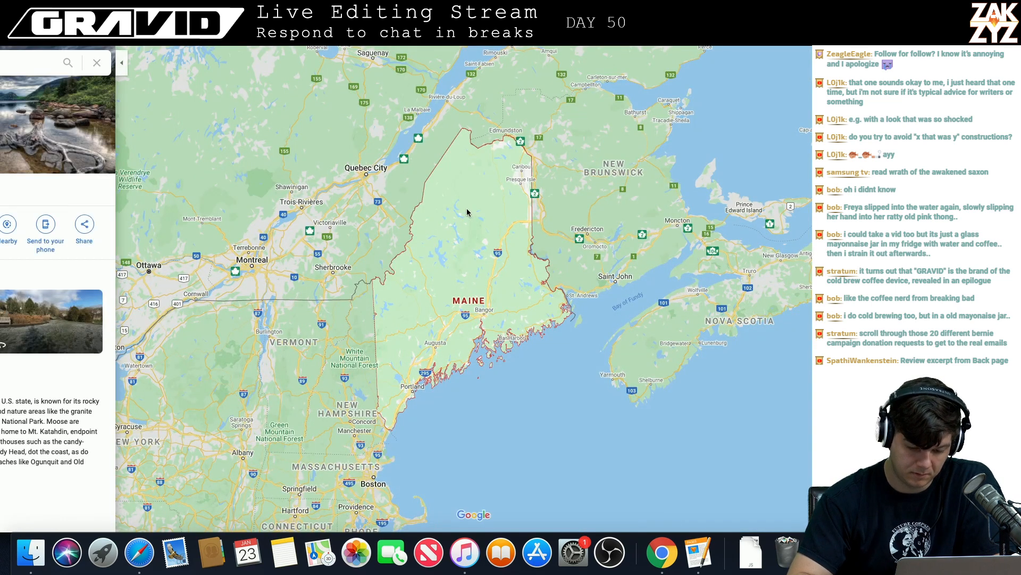
- Examine the map of Maine for towns and highways, from Baxter State Park and West Forks down to Bangor and the coast
scroll(464, 240, "up", 2)
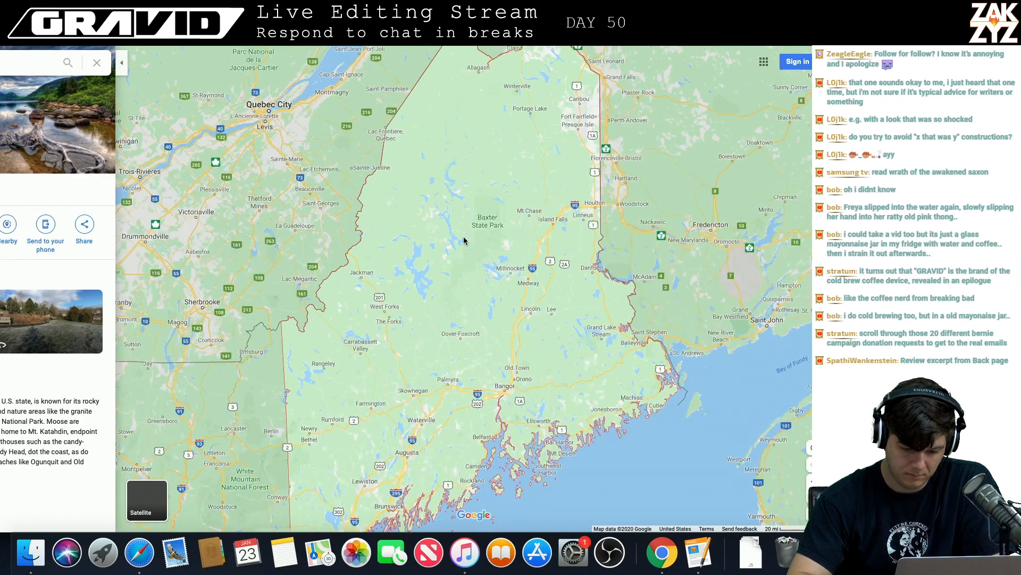
scroll(464, 240, "up", 2)
scroll(439, 172, "up", 2)
key("super+shift+backslash")
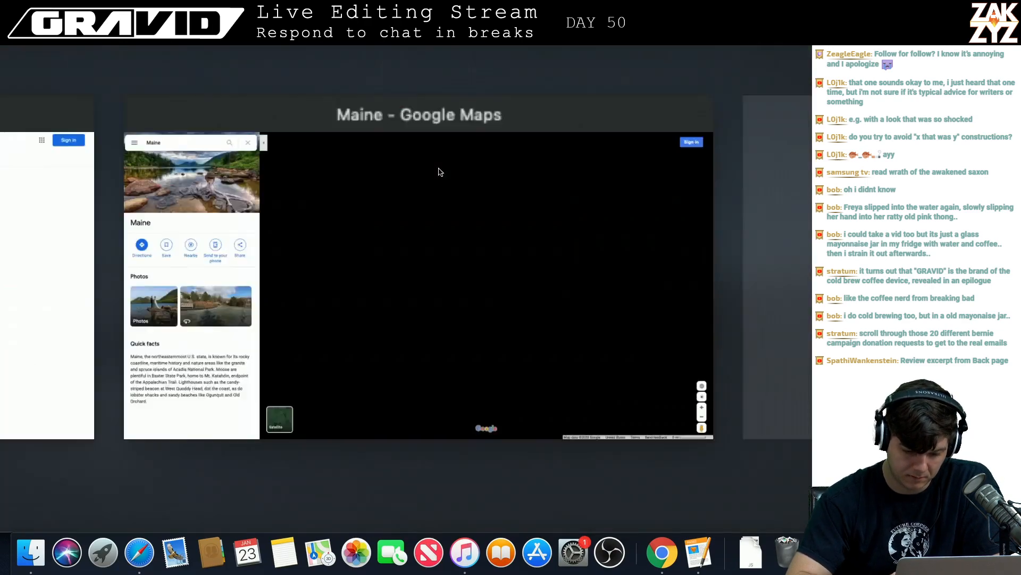
left_click(482, 282)
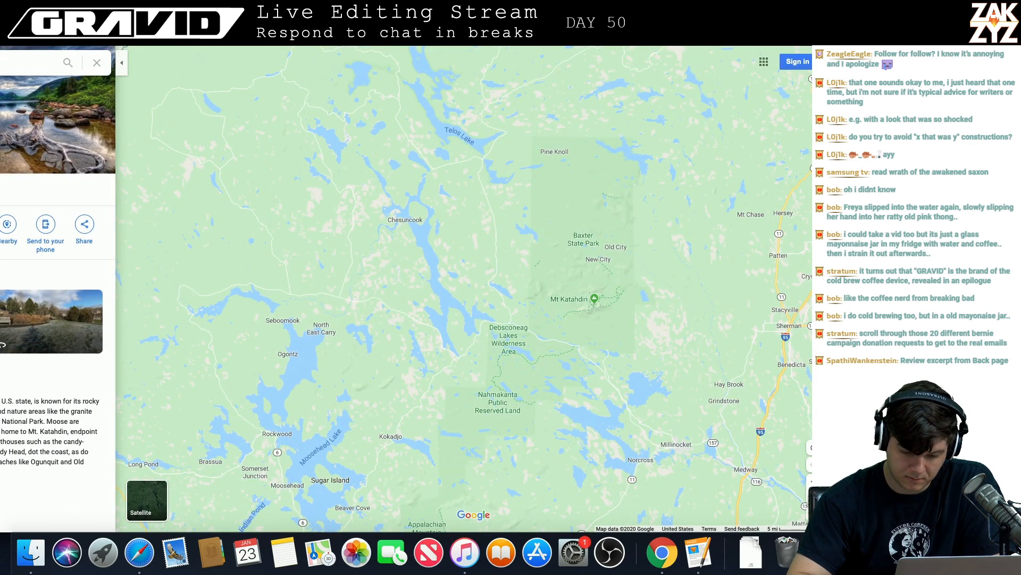
scroll(473, 286, "down", 2)
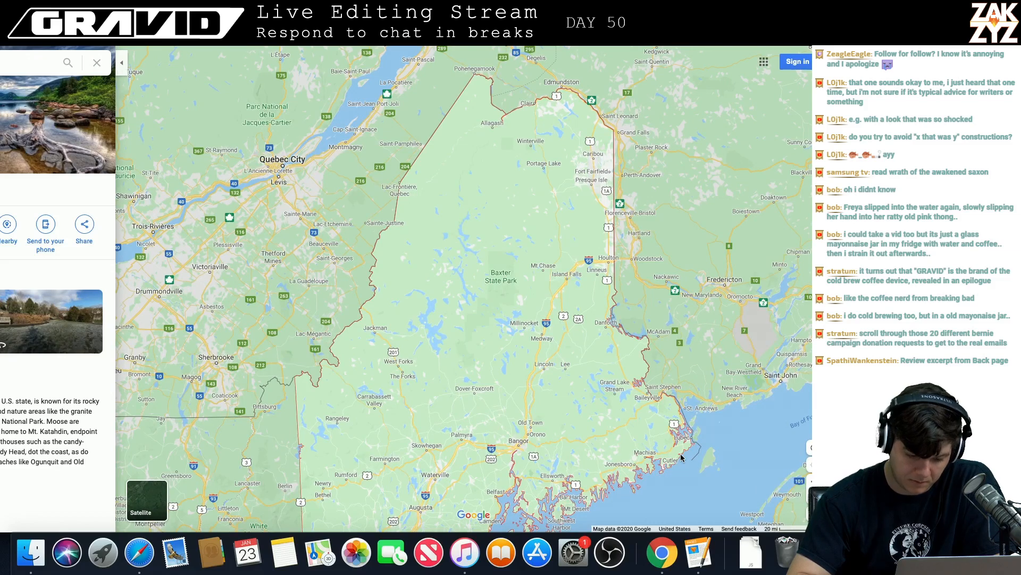
left_click_drag(438, 365, 399, 234)
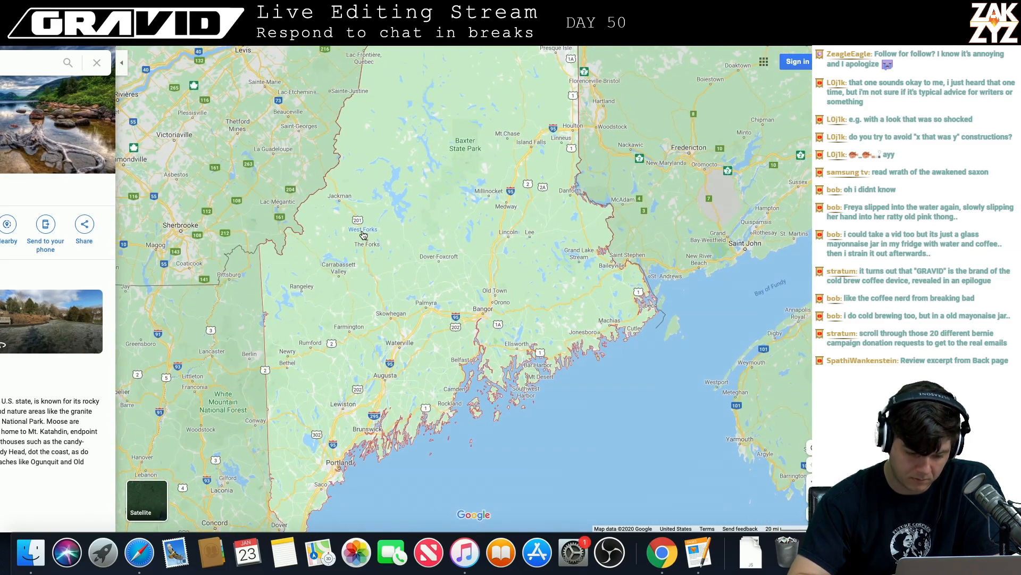
scroll(418, 76, "up", 1)
scroll(418, 76, "up", 2)
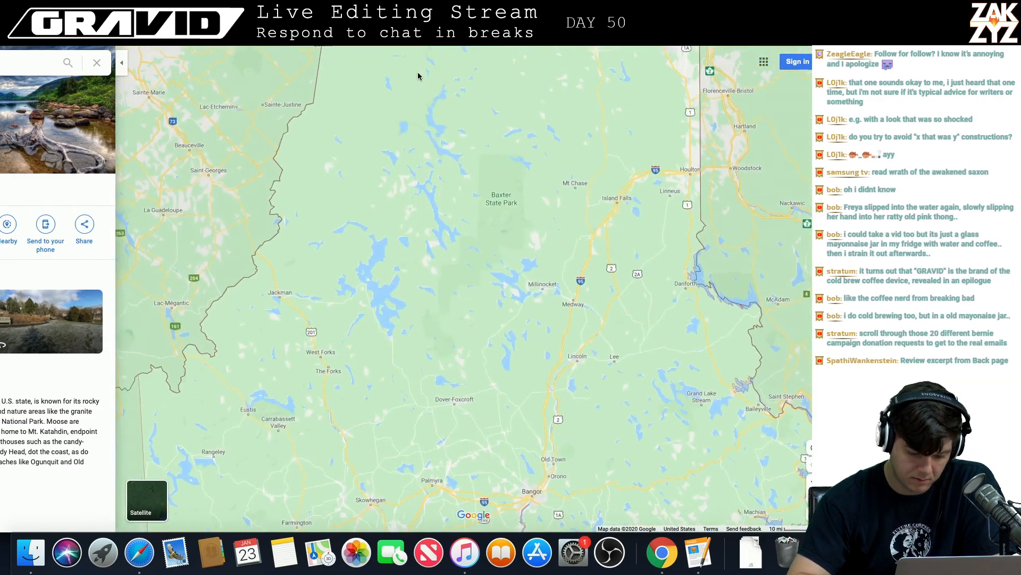
scroll(418, 76, "down", 5)
scroll(419, 76, "up", 6)
scroll(418, 76, "down", 1)
left_click_drag(397, 240, 368, 5)
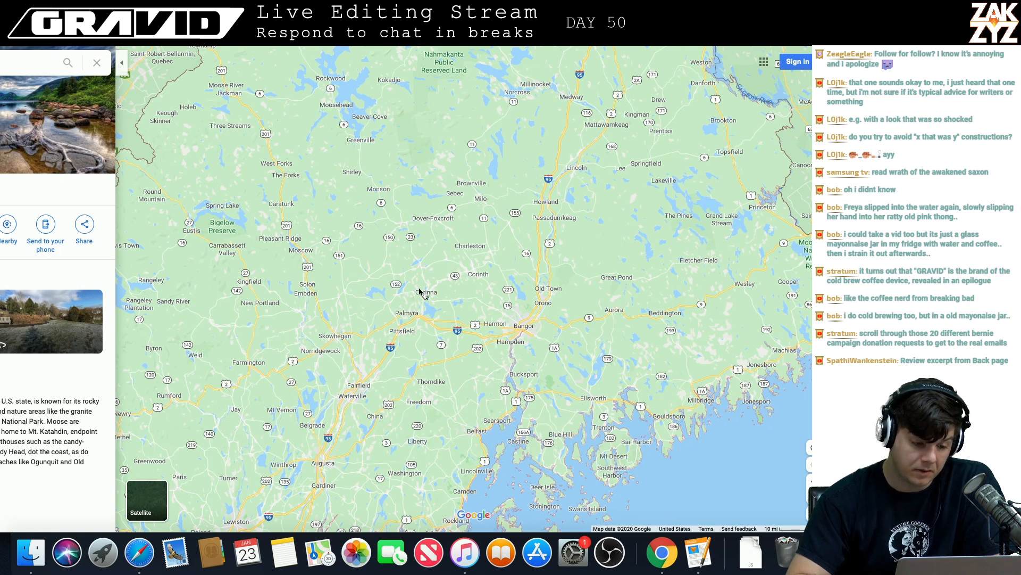
- Look up the driving directions from West Forks to Bangor
left_click(2, 66)
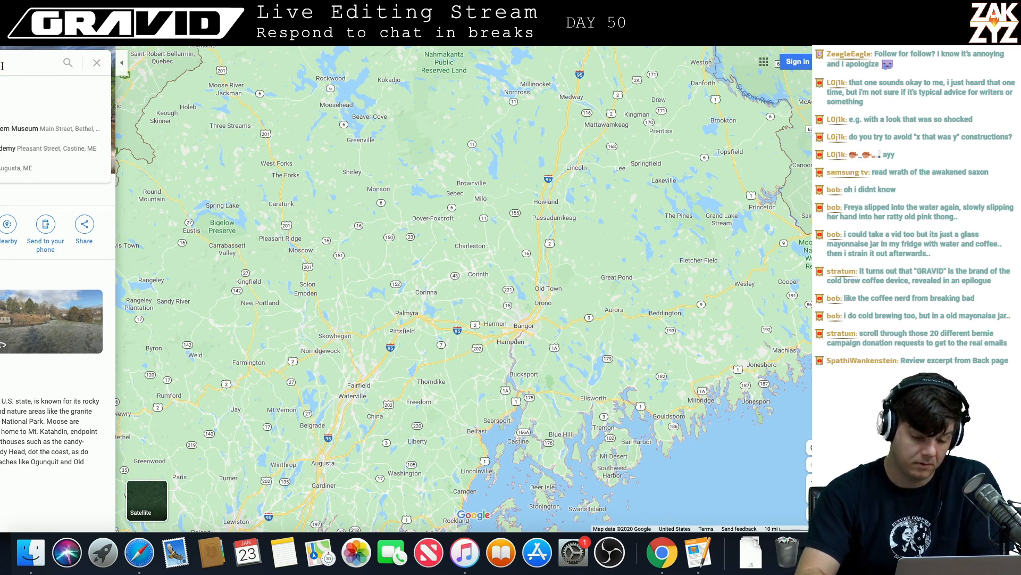
type("port")
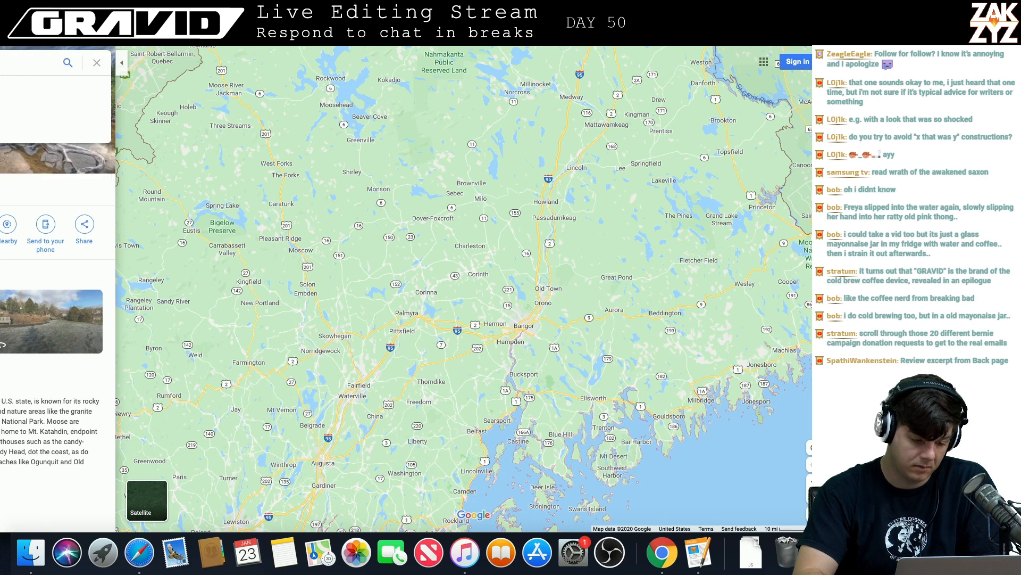
type("bangor")
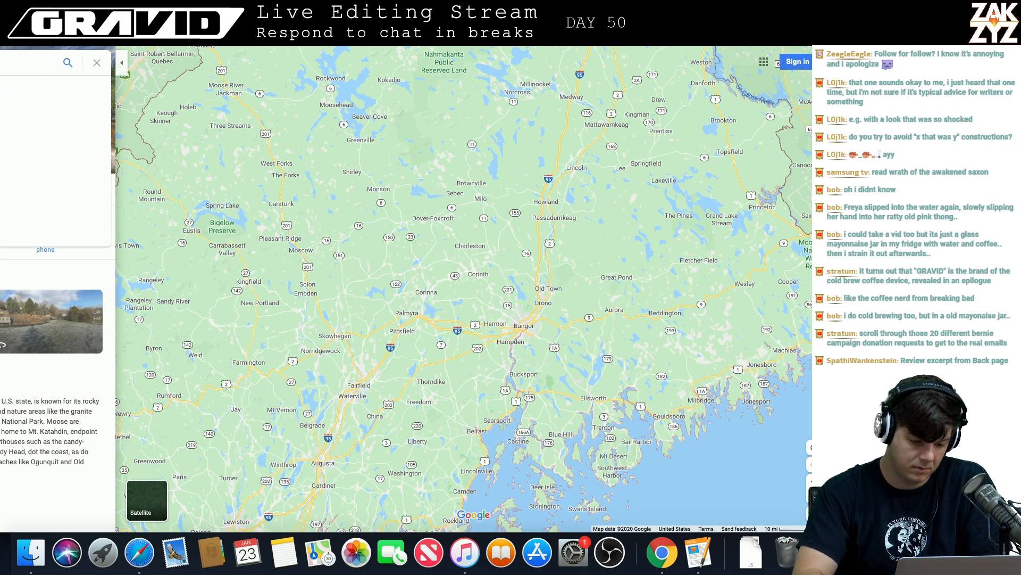
key("Return")
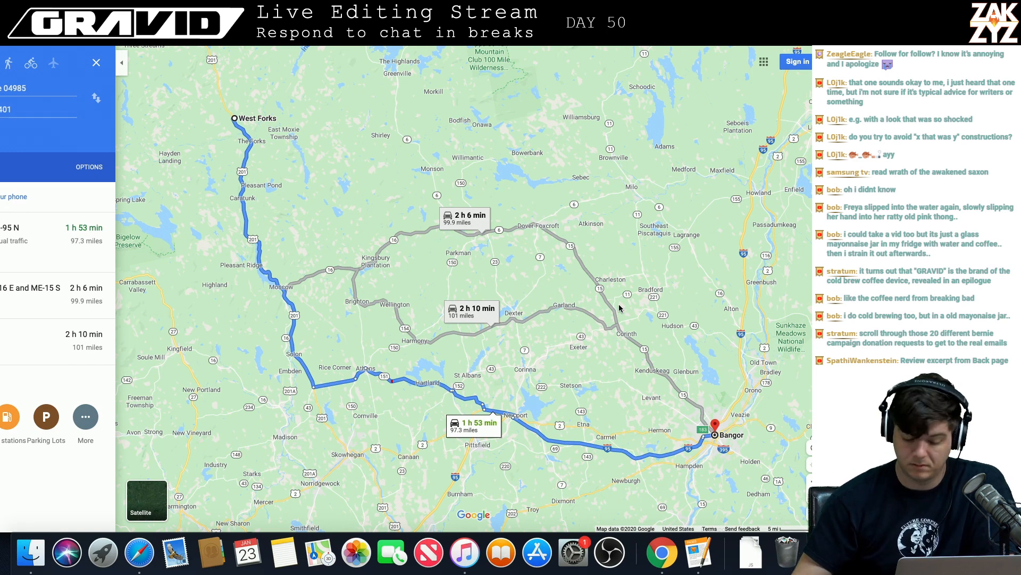
- Switch back to the manuscript and review the first two paragraphs of page 468
key("super+Tab")
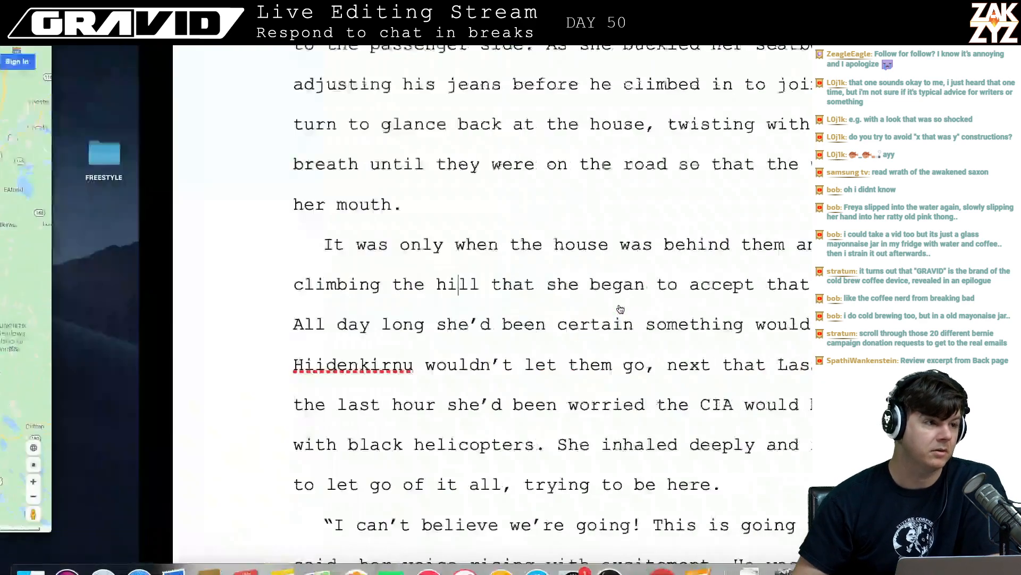
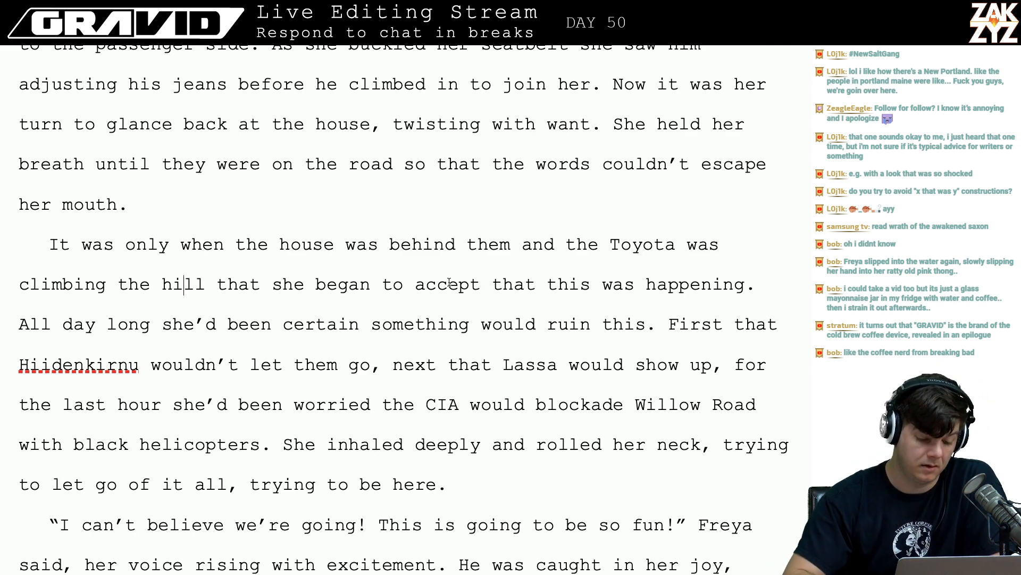
scroll(466, 385, "down", 1)
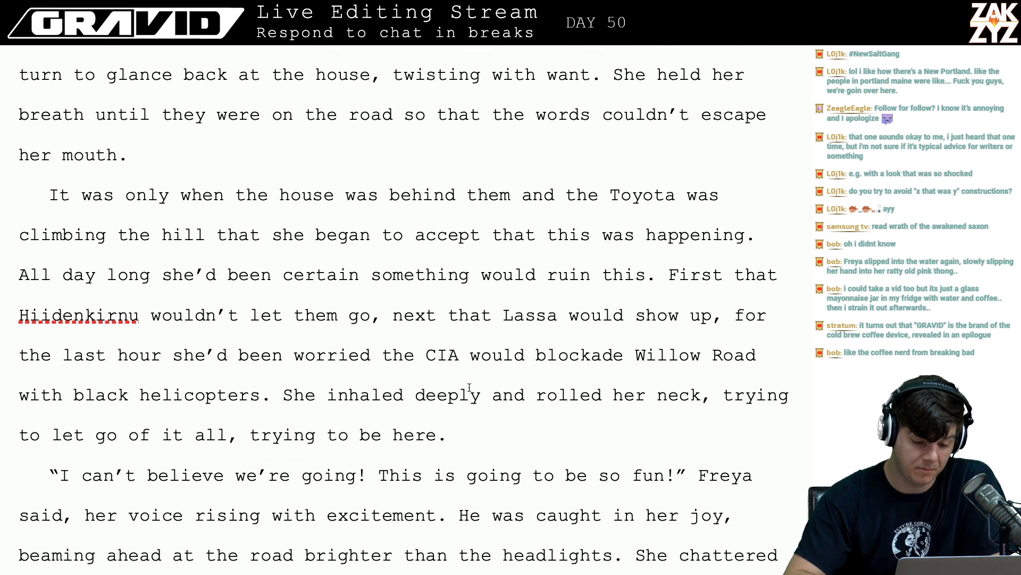
scroll(469, 388, "up", 3)
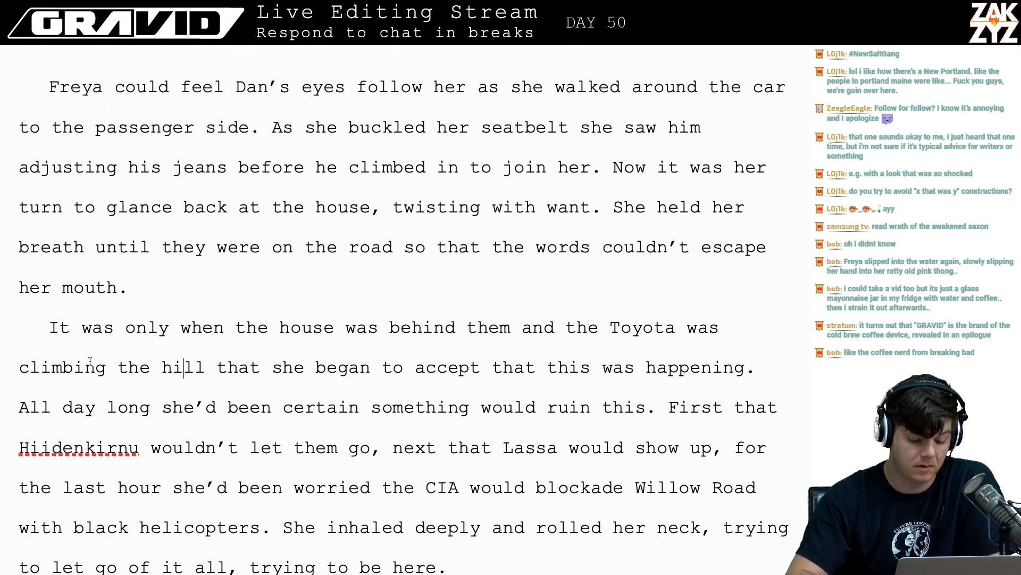
scroll(90, 361, "down", 1)
scroll(90, 361, "down", 1)
- Insert "puttering south" after "the Toyota was" in the second paragraph's opening sentence
left_click(117, 339)
key("Left")
key("Left")
key("Left")
key("Left")
key("Left")
key("Left")
key("Left")
key("Left")
key("Left")
key("Left")
key("Left")
key("Left")
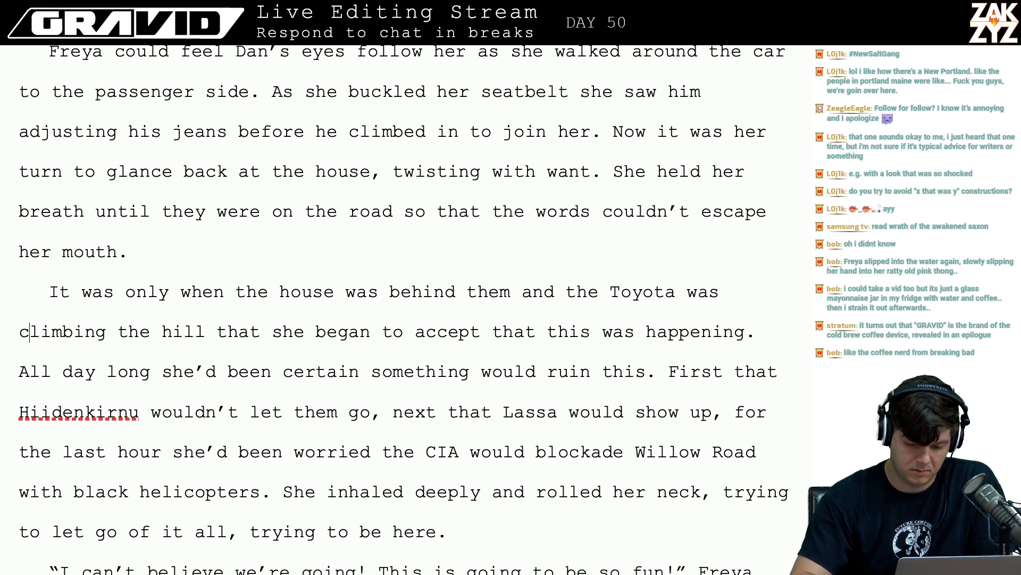
key("Right")
key("Left")
key("Right")
key("Right")
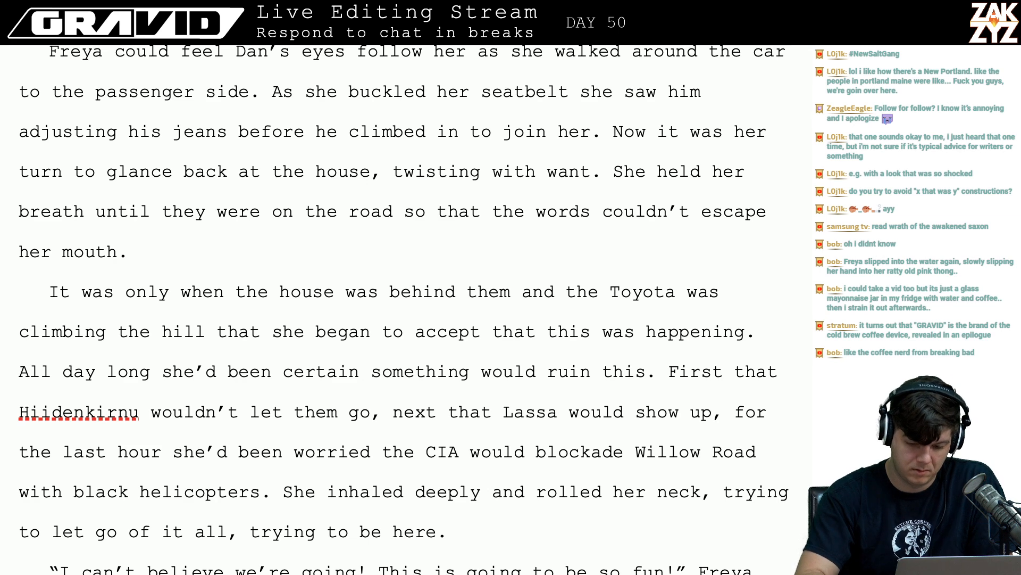
type("dri")
key("BackSpace")
key("BackSpace")
key("BackSpace")
key("BackSpace")
key("BackSpace")
key("BackSpace")
key("BackSpace")
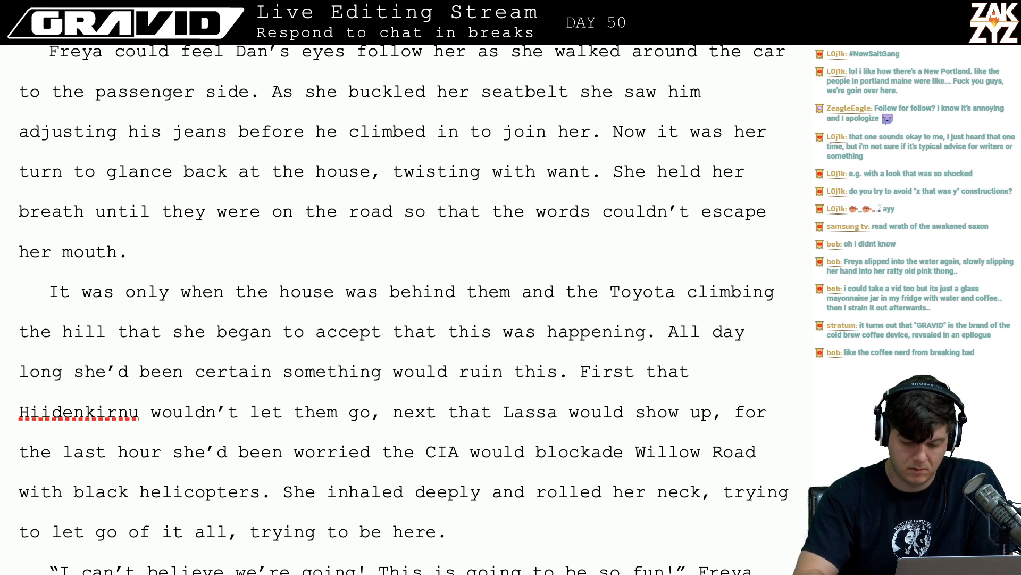
type("was head")
key("BackSpace")
key("BackSpace")
key("BackSpace")
key("BackSpace")
type("puttering south climbing the hill that she began to accept that this")
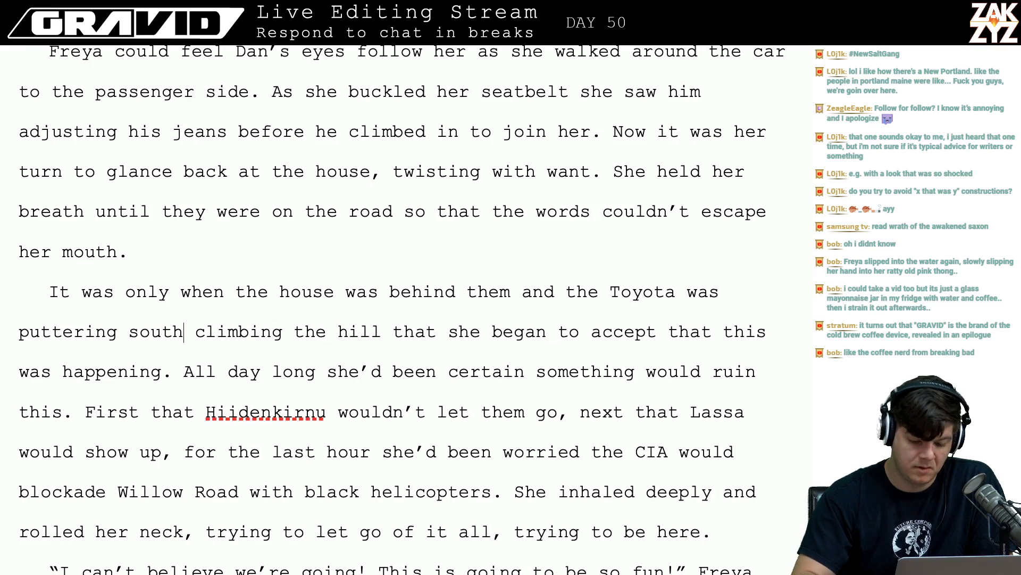
- Replace "climbing the hill" after "puttering south" in the second paragraph's opening sentence with "on willow"
key("shift+Right")
key("shift+Right")
key("shift+Right")
key("shift+Right")
key("shift+Right")
key("shift+Right")
key("shift+Right")
key("shift+Right")
key("shift+Right")
key("shift+Right")
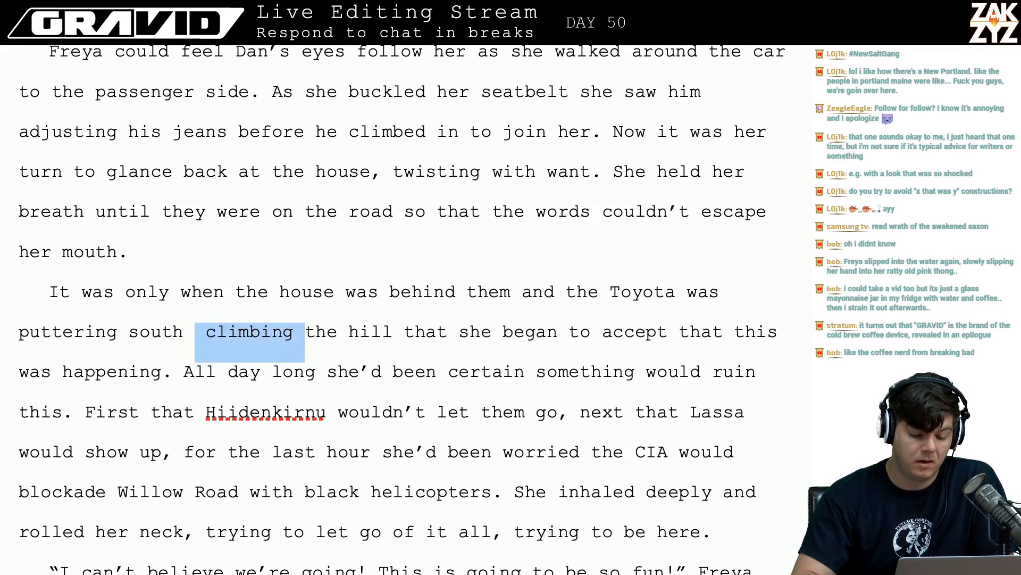
key("shift+Right")
key("shift+Right")
key("shift+Right")
key("shift+Right")
key("shift+Right")
key("shift+Right")
key("shift+Right")
key("shift+Right")
type("on")
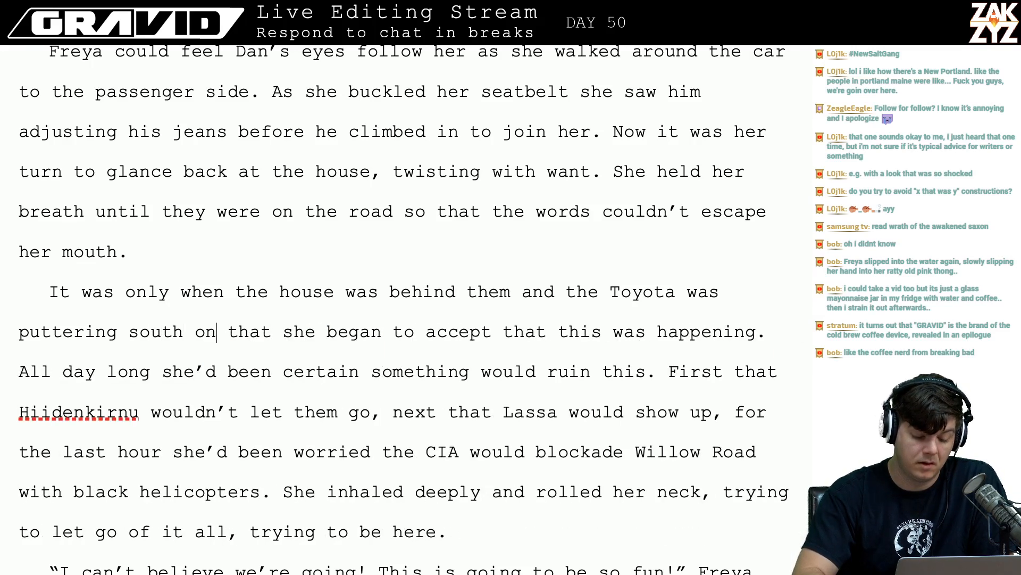
type(" willow")
- Delete "puttering south on willow" following "the Toyota was" in the opening sentence
key("BackSpace")
key("BackSpace")
key("BackSpace")
key("BackSpace")
key("BackSpace")
key("BackSpace")
key("BackSpace")
key("BackSpace")
key("BackSpace")
key("BackSpace")
key("BackSpace")
key("BackSpace")
key("BackSpace")
key("BackSpace")
key("BackSpace")
key("BackSpace")
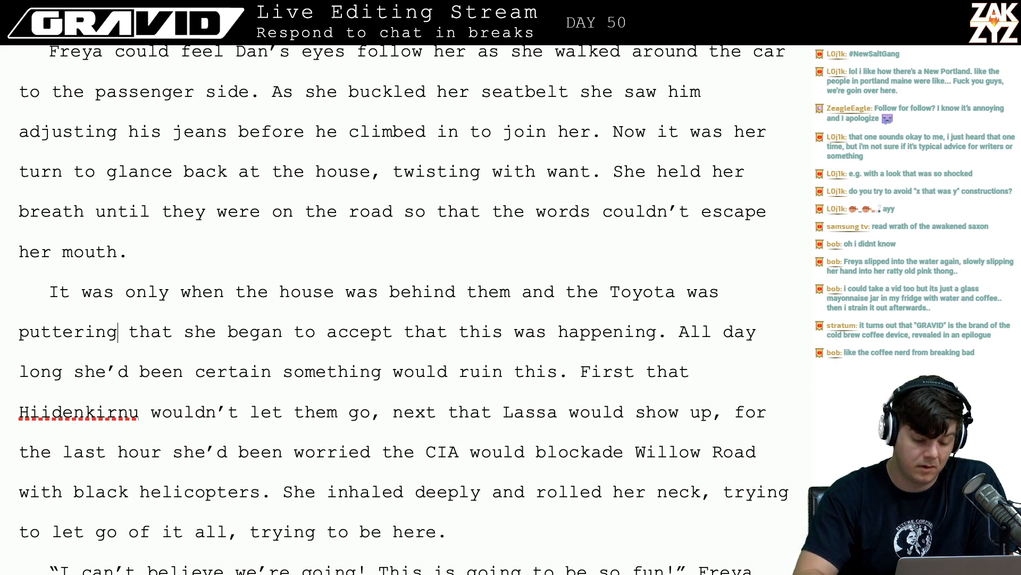
key("BackSpace")
key("BackSpace")
key("BackSpace")
key("BackSpace")
key("BackSpace")
key("BackSpace")
key("BackSpace")
key("BackSpace")
key("BackSpace")
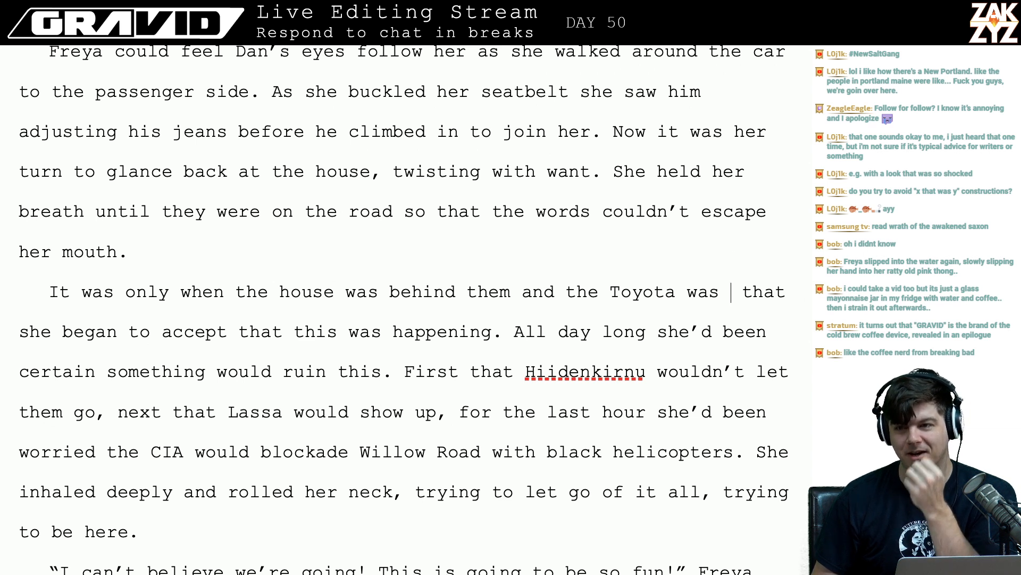
- Write "puttering south" between "the Toyota was" and "that she began to accept"
type("putter")
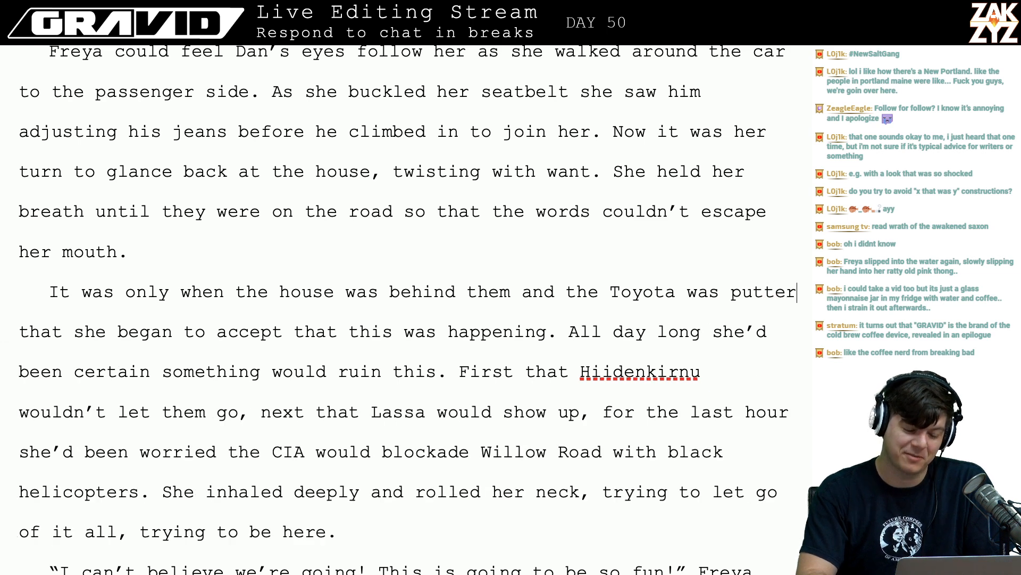
type("ing ")
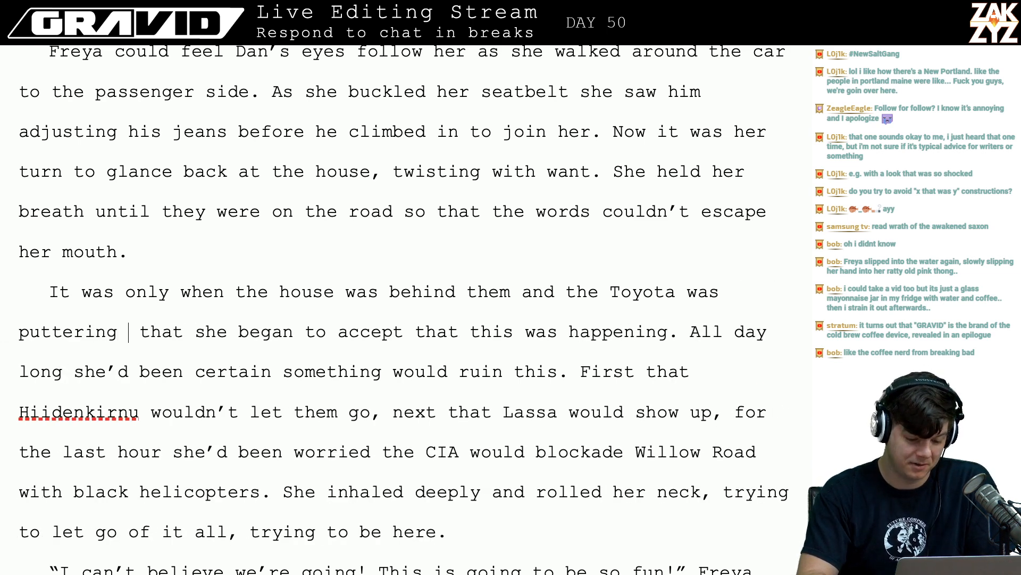
type("south")
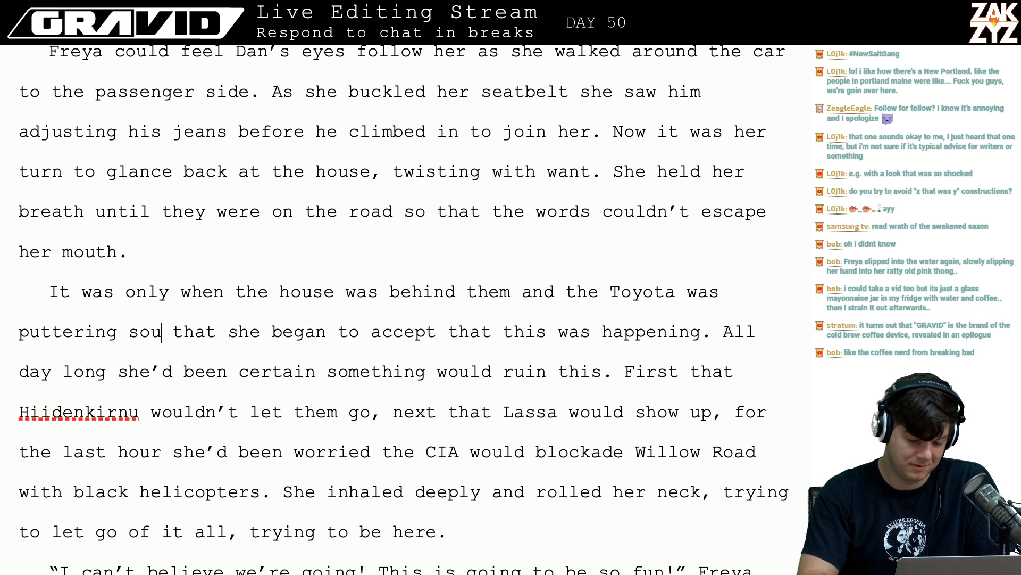
- Break the opening sentence onto a new line just before "the Toyota", placing the cursor after "behind them and"
key("Left")
key("Up")
key("Up")
key("Right")
key("Left")
key("Left")
key("Down")
key("Up")
key("Right")
key("Right")
key("Right")
key("Right")
key("Right")
key("Right")
key("Right")
key("Right")
key("Right")
key("Right")
key("Right")
key("Right")
key("Right")
key("Right")
key("Right")
key("Right")
key("Right")
key("Right")
key("Right")
key("Right")
key("Right")
key("Right")
key("Right")
key("Right")
key("Right")
key("Right")
key("Right")
key("Right")
key("Right")
key("Right")
key("Right")
key("Right")
key("Right")
key("Right")
key("Right")
key("Right")
key("Right")
key("Right")
key("Up")
key("Left")
key("Left")
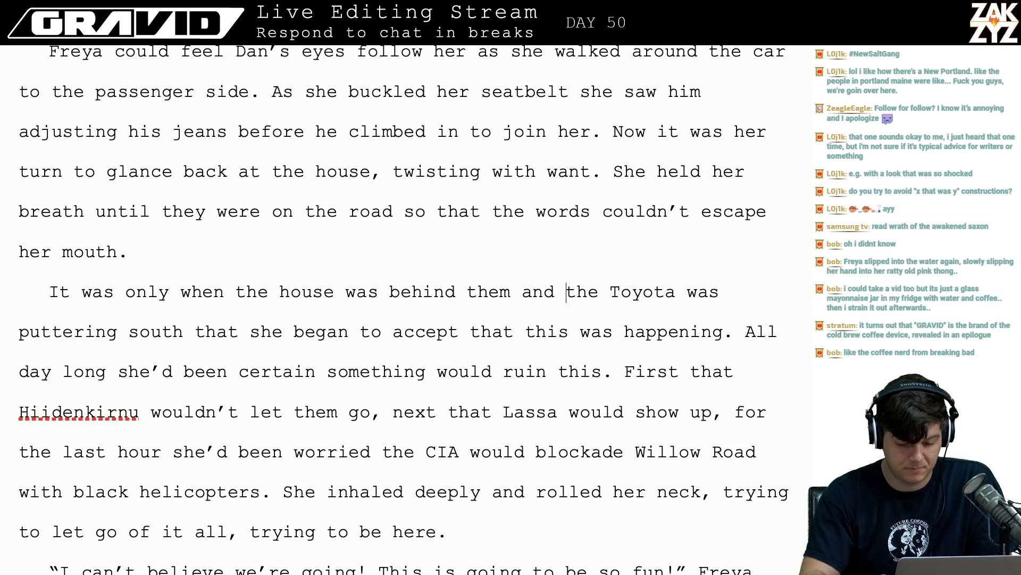
key("Return")
key("Left")
- Try continuing the sentence after "behind them and" with "they were turning west at", and remove that wording again
type("they wer")
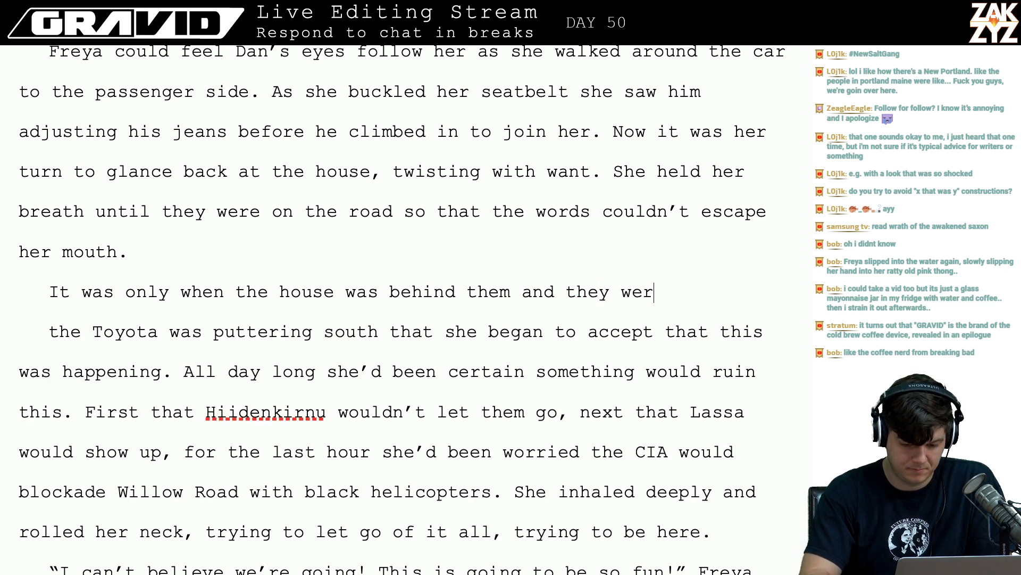
type("e turning west a")
type("t")
key("BackSpace")
key("BackSpace")
key("BackSpace")
key("BackSpace")
key("BackSpace")
key("BackSpace")
key("BackSpace")
key("BackSpace")
key("BackSpace")
key("BackSpace")
key("BackSpace")
key("BackSpace")
key("BackSpace")
key("BackSpace")
key("BackSpace")
key("BackSpace")
key("BackSpace")
key("BackSpace")
key("BackSpace")
key("BackSpace")
key("BackSpace")
key("BackSpace")
key("BackSpace")
key("BackSpace")
key("BackSpace")
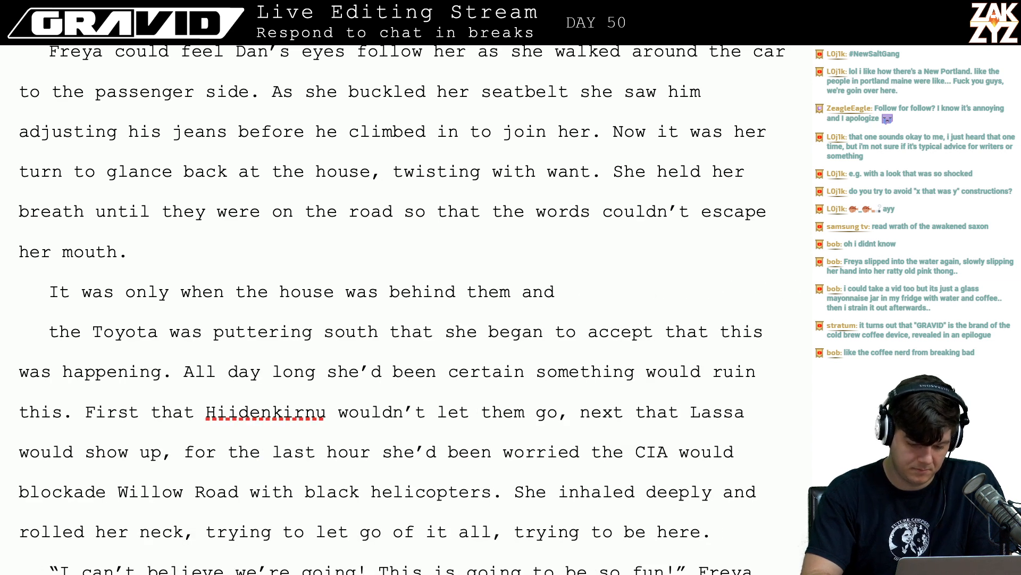
- Try starting the clause after "behind them and" with a character's name as its subject
type("Silass")
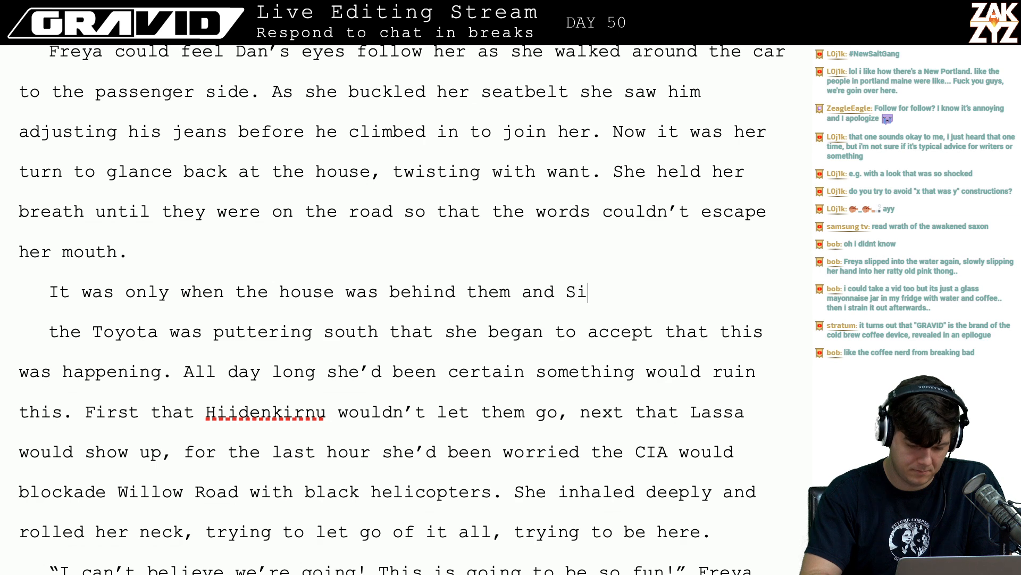
key("BackSpace")
key("BackSpace")
key("BackSpace")
type("a")
key("BackSpace")
type("las we")
key("BackSpace")
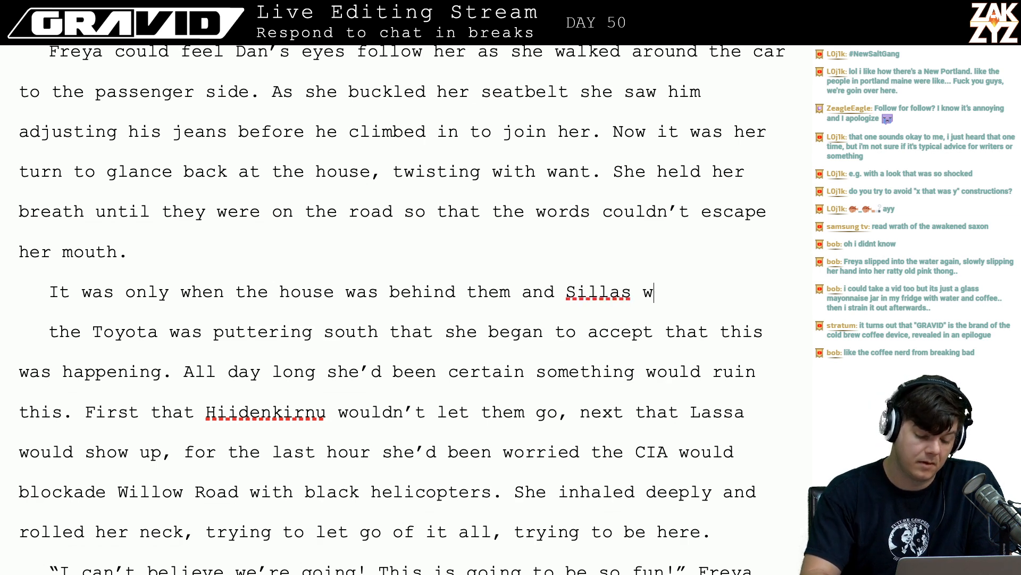
- Cut the second paragraph's opening sentence back to "It was only when the house" and continue it with "and"
key("BackSpace")
key("BackSpace")
key("BackSpace")
key("BackSpace")
key("BackSpace")
key("BackSpace")
key("BackSpace")
key("BackSpace")
key("BackSpace")
key("BackSpace")
key("BackSpace")
key("BackSpace")
key("BackSpace")
key("BackSpace")
key("BackSpace")
key("BackSpace")
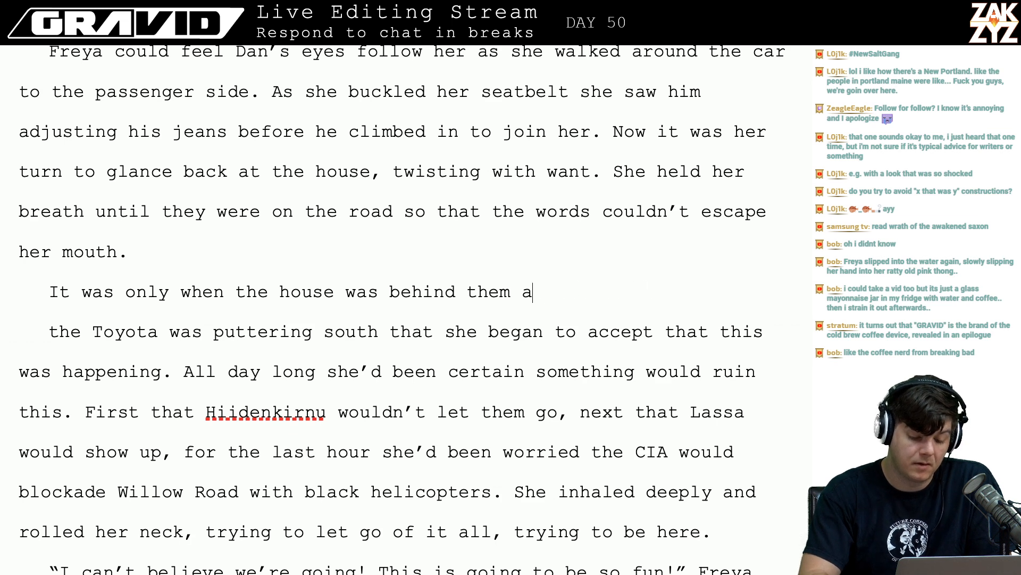
key("BackSpace")
key("BackSpace")
key("BackSpace")
key("BackSpace")
key("BackSpace")
key("BackSpace")
key("BackSpace")
key("BackSpace")
key("BackSpace")
key("BackSpace")
key("BackSpace")
key("BackSpace")
type("and")
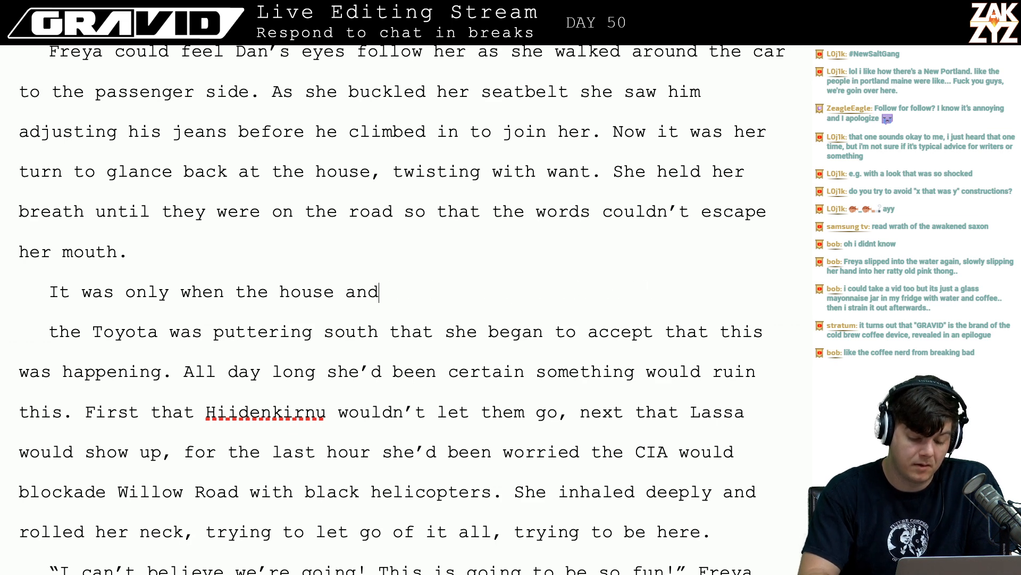
- Continue the sentence after "the house and" with the character's name followed by "had disappeared in the rear view"
type(" Sillas had dis")
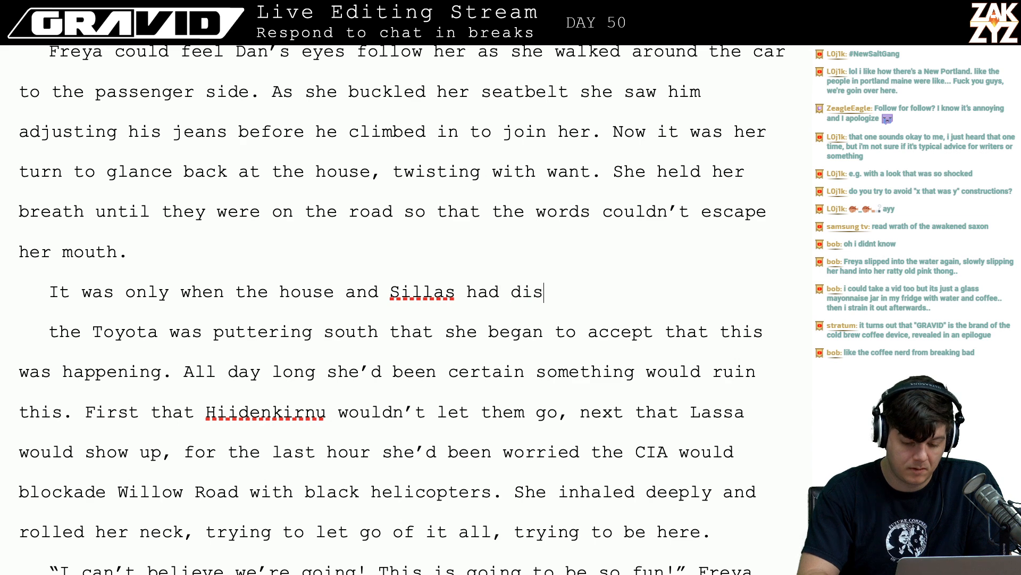
type("appeared in the re")
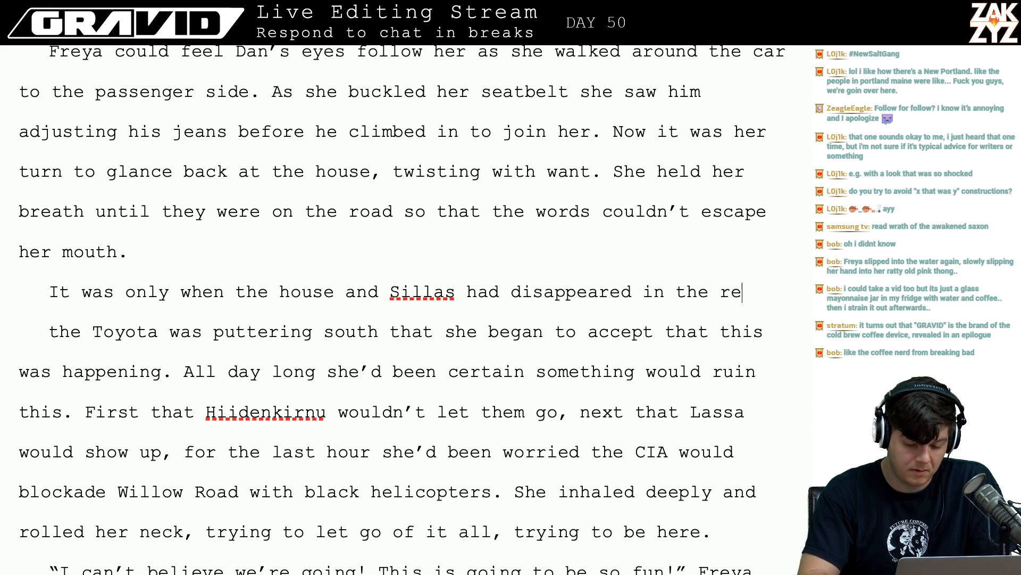
type("ar view")
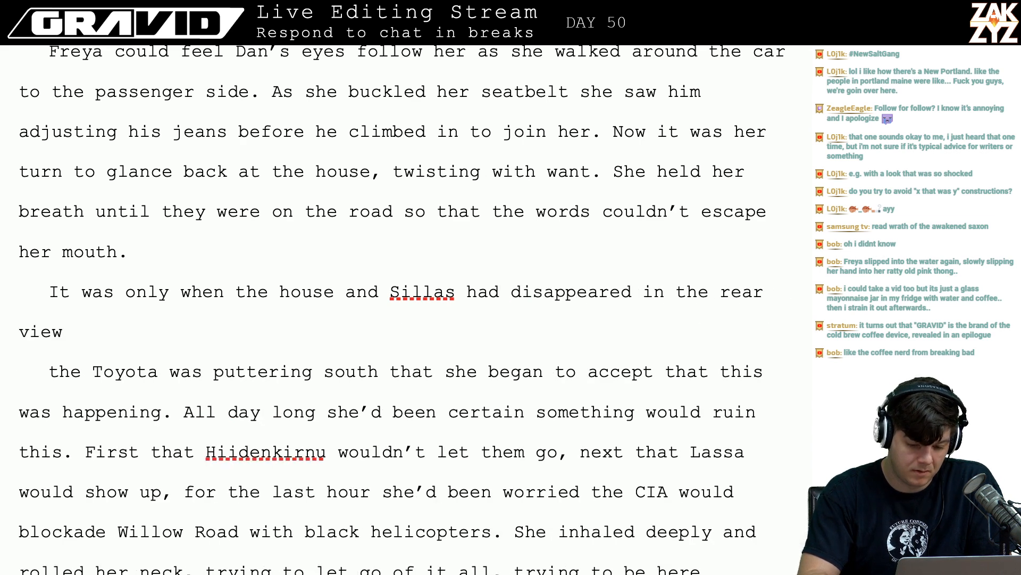
- Replace "had disappeared in the rear view" with "were behind them" after the character's name
key("BackSpace")
key("BackSpace")
key("BackSpace")
key("BackSpace")
key("BackSpace")
key("BackSpace")
key("BackSpace")
key("BackSpace")
key("BackSpace")
key("BackSpace")
key("BackSpace")
key("BackSpace")
key("BackSpace")
key("BackSpace")
key("BackSpace")
key("BackSpace")
key("BackSpace")
key("BackSpace")
key("BackSpace")
key("BackSpace")
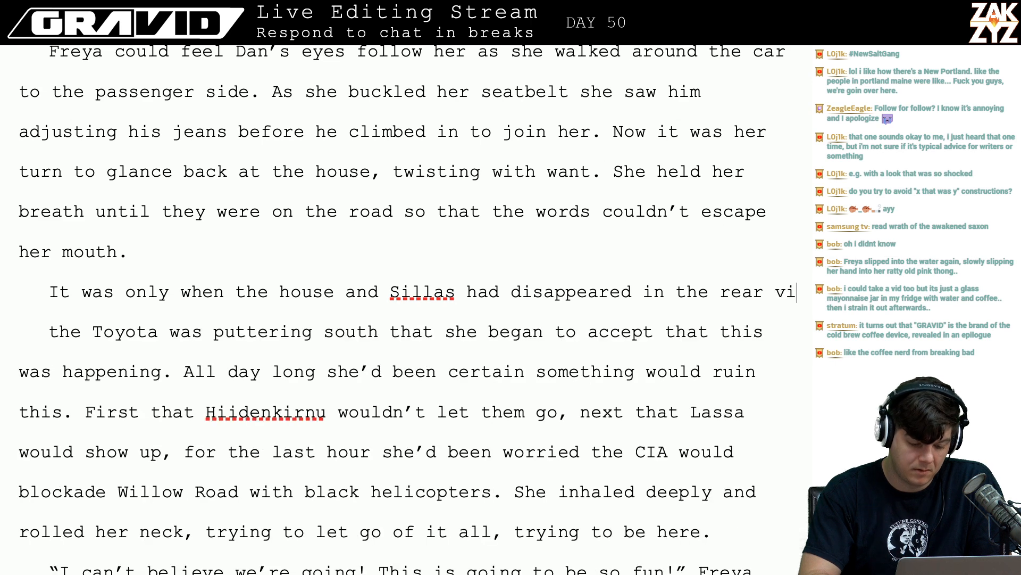
key("BackSpace")
key("BackSpace")
key("BackSpace")
key("BackSpace")
key("BackSpace")
key("BackSpace")
key("BackSpace")
key("BackSpace")
key("BackSpace")
key("BackSpace")
key("BackSpace")
key("BackSpace")
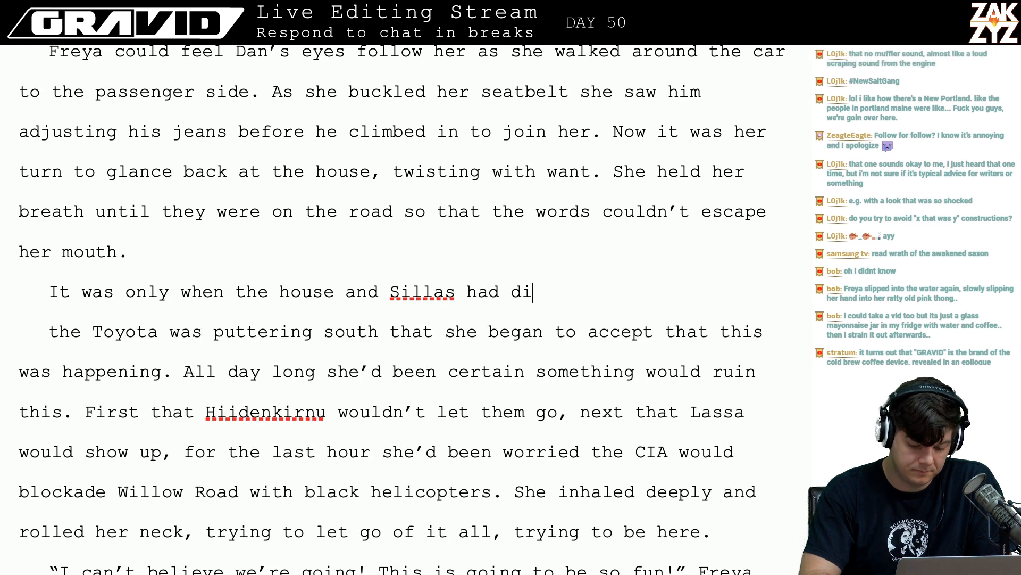
type("were behind them")
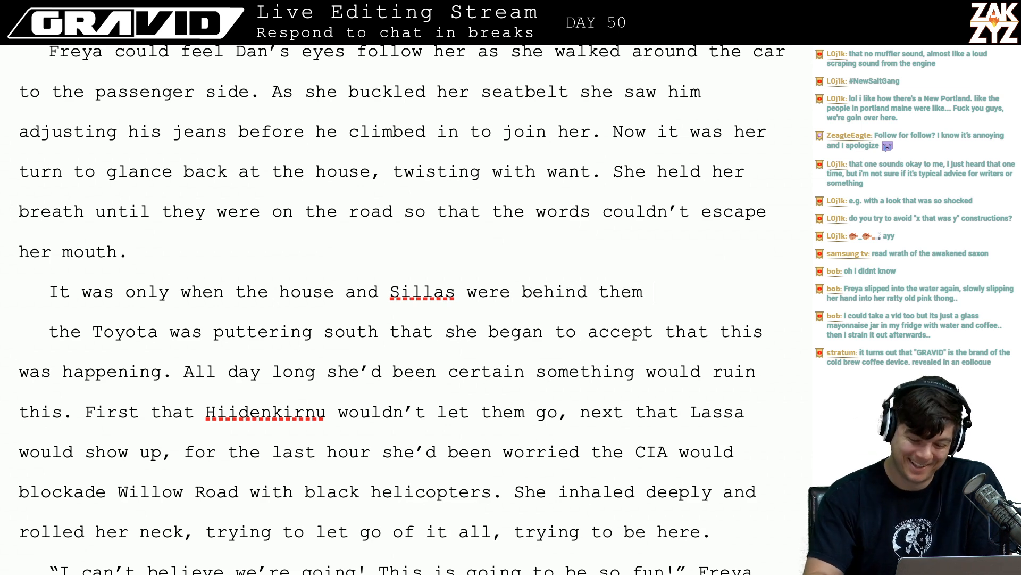
- Delete the paragraph break and "the Toyota was puttering south" so that "were behind them" runs directly into "that she began"
key("shift+Down")
key("shift+Left")
key("shift+Left")
key("shift+Left")
key("shift+Left")
key("shift+Left")
key("shift+Left")
key("shift+Left")
key("shift+Left")
key("shift+Left")
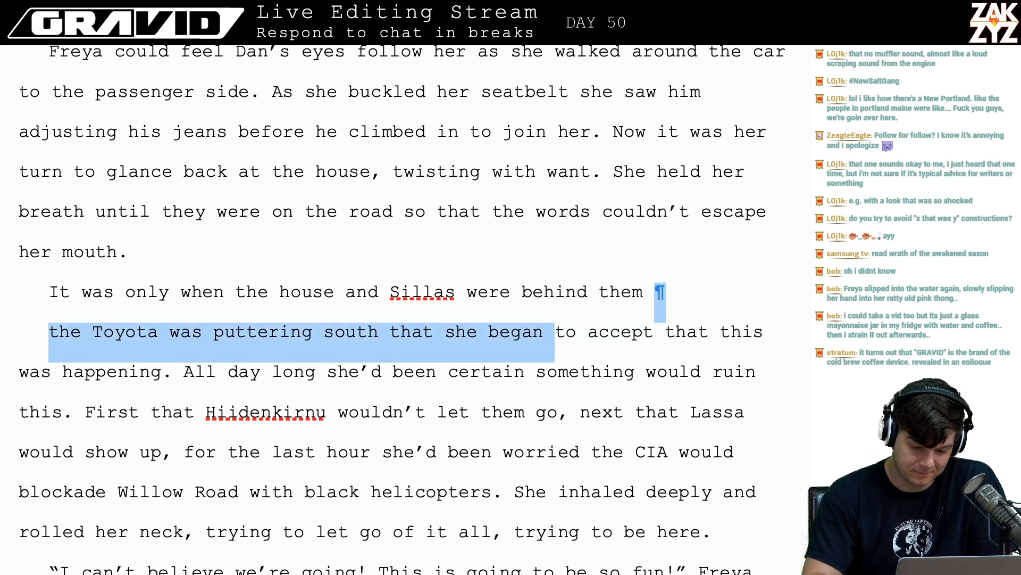
key("shift+Left")
key("shift+Left")
key("shift+Left")
key("shift+Left")
key("shift+Left")
key("shift+Left")
key("shift+Left")
key("shift+Left")
key("shift+Left")
key("shift+Left")
key("shift+Left")
key("shift+Left")
key("shift+Left")
key("shift+Left")
key("shift+Right")
key("shift+Left")
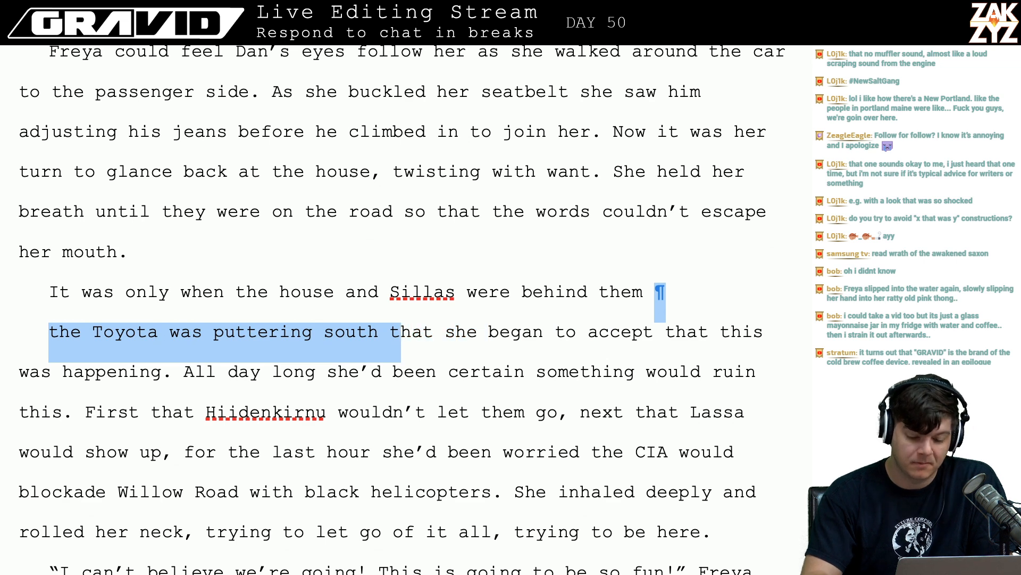
key("shift+Left")
key("BackSpace")
- Replace "she began" after "were behind them that" with the female protagonist's first name
key("Right")
key("Right")
key("Left")
key("Left")
key("Left")
key("Right")
key("Right")
key("Right")
key("Right")
key("Right")
key("Right")
key("Left")
key("Left")
key("Right")
key("Left")
key("Left")
key("Left")
key("Right")
key("Right")
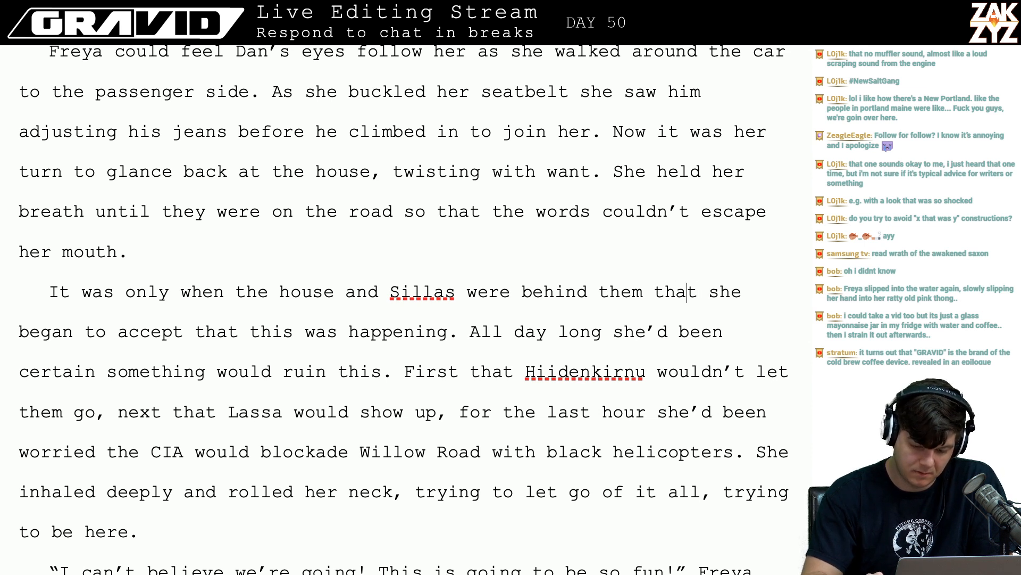
key("Right")
key("Right")
key("Right")
key("shift+Right")
key("shift+Right")
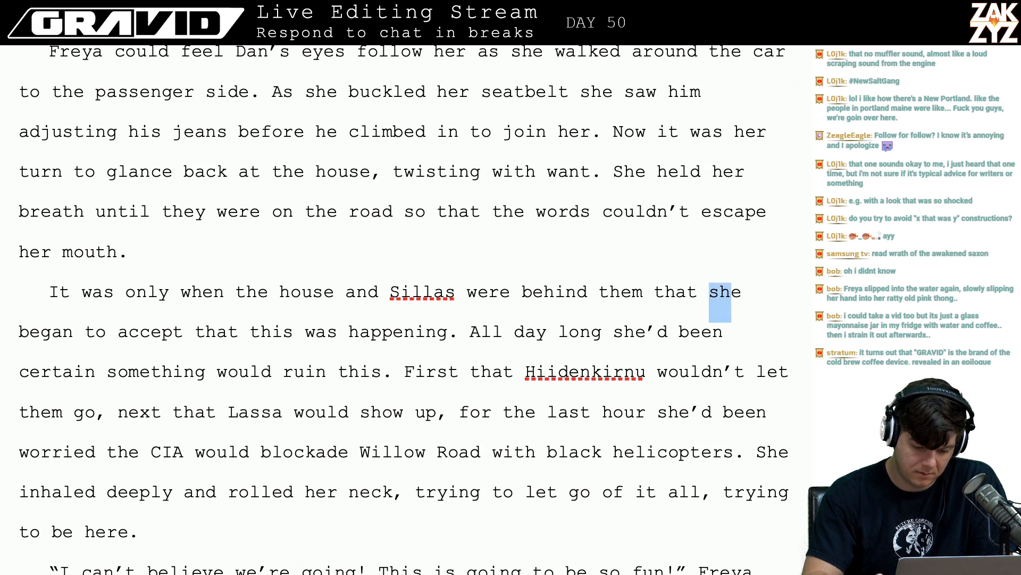
key("shift+Right")
key("shift+Right")
key("shift+Right")
key("shift+Right")
key("shift+Right")
key("shift+Right")
key("shift+Right")
type("Fre")
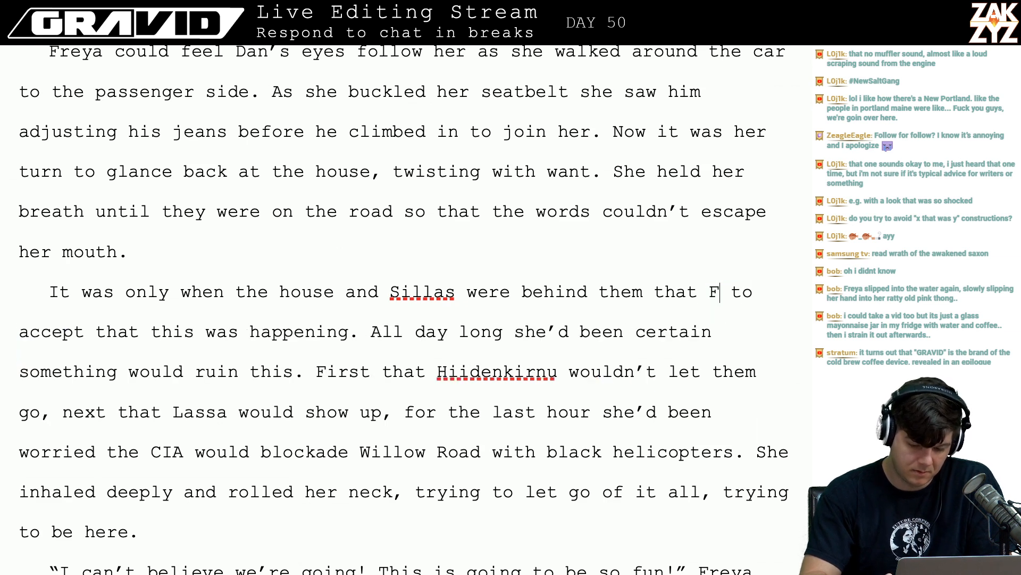
type("ya")
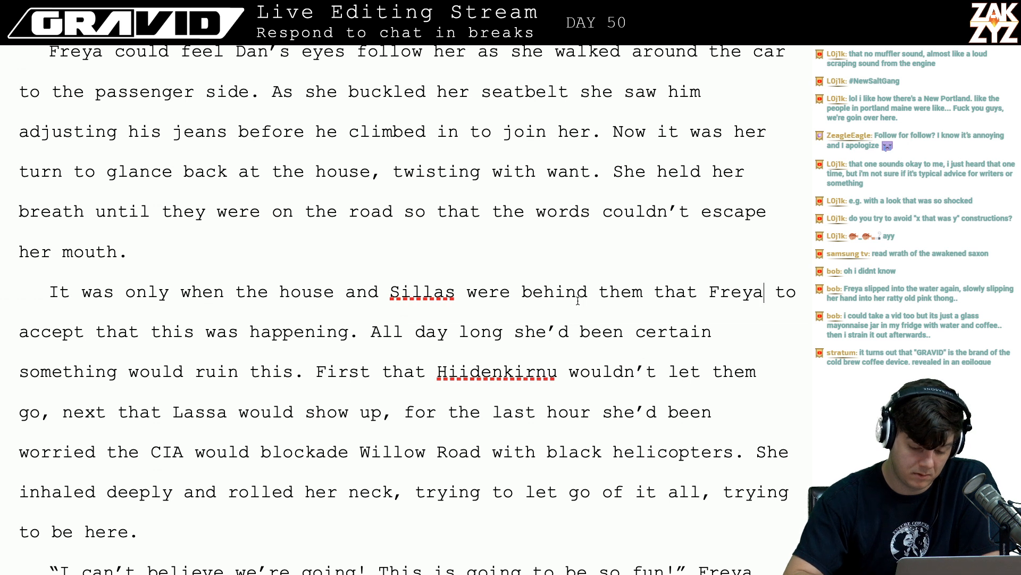
key("Left")
key("Left")
key("Left")
key("Left")
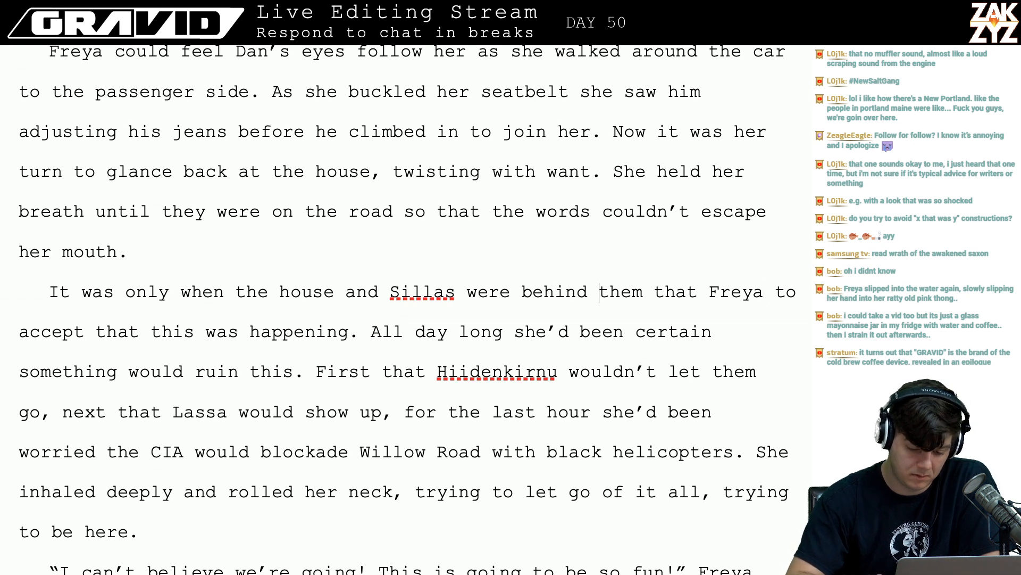
key("Right")
key("Right")
key("Left")
key("Left")
key("Left")
key("Left")
key("Right")
key("Right")
key("Right")
key("Right")
key("Right")
key("Right")
key("Right")
key("Right")
key("Right")
key("Right")
key("Right")
key("Right")
key("Right")
key("Right")
key("Right")
key("Right")
key("Right")
key("Right")
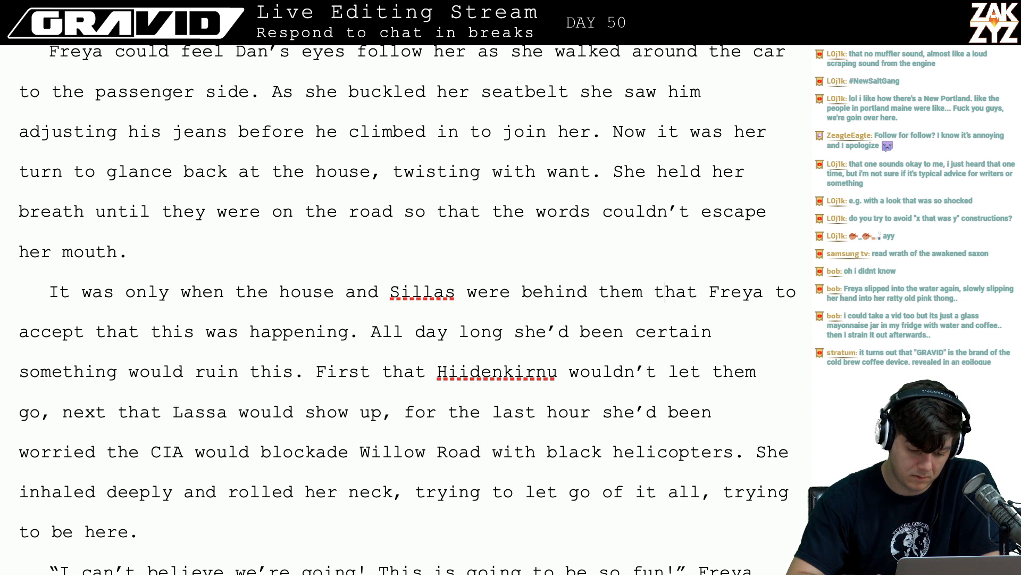
- Replace "to" with "could" before "accept that this was happening" in the opening sentence
key("Right")
key("Right")
key("Right")
key("Right")
key("Right")
key("Left")
key("Left")
key("Left")
key("Left")
key("Left")
key("Left")
key("Left")
key("Left")
key("Left")
key("Left")
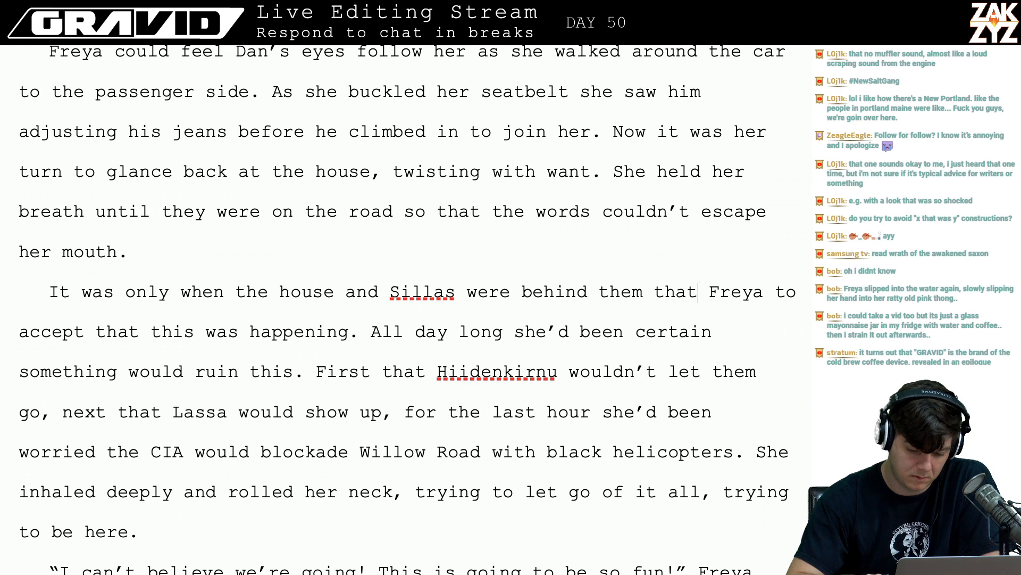
key("Right")
key("Right")
key("Right")
key("Right")
key("Right")
key("Right")
key("Right")
key("Right")
type("could")
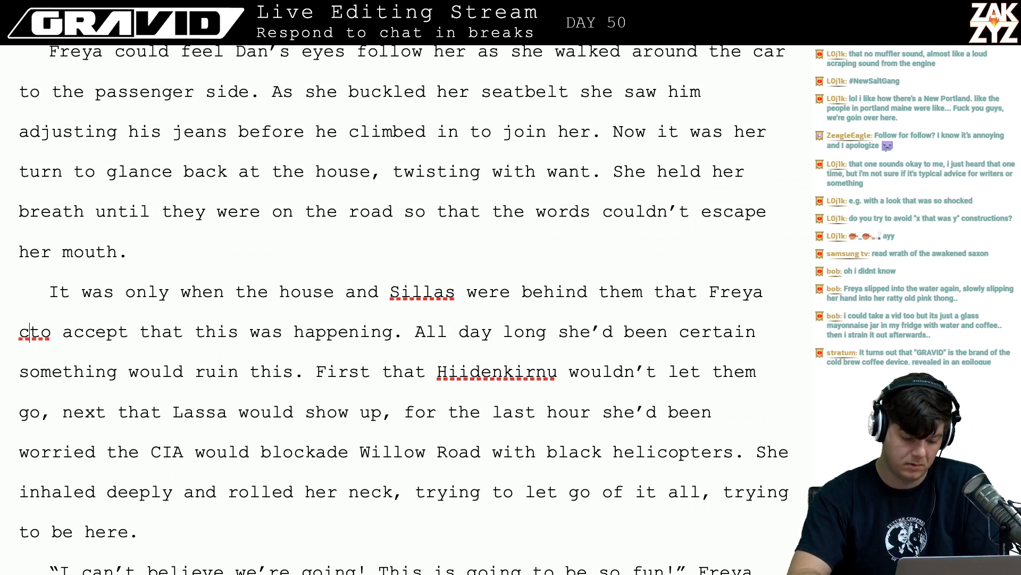
key("shift+Right")
key("shift+Right")
key("shift+Right")
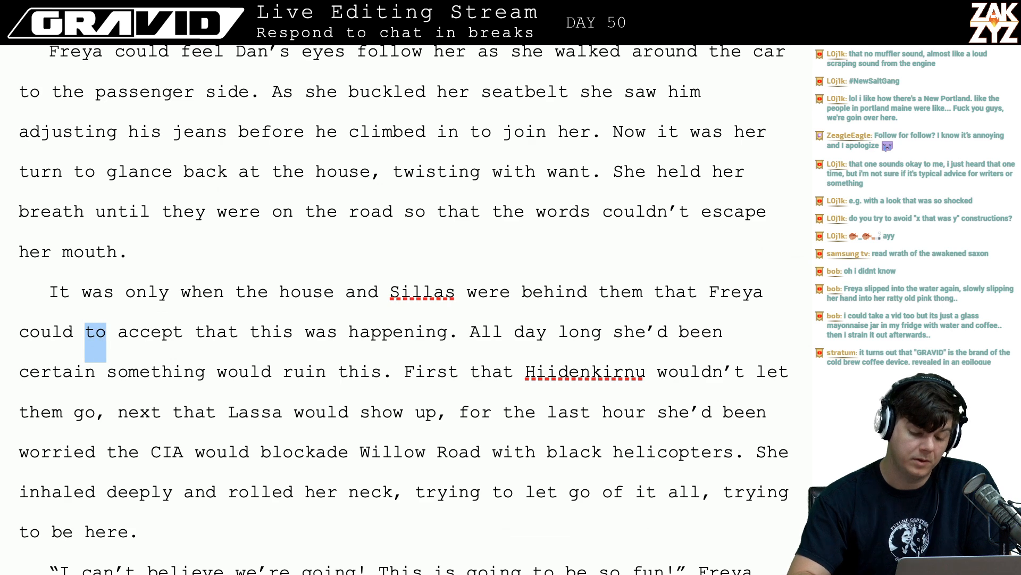
key("BackSpace")
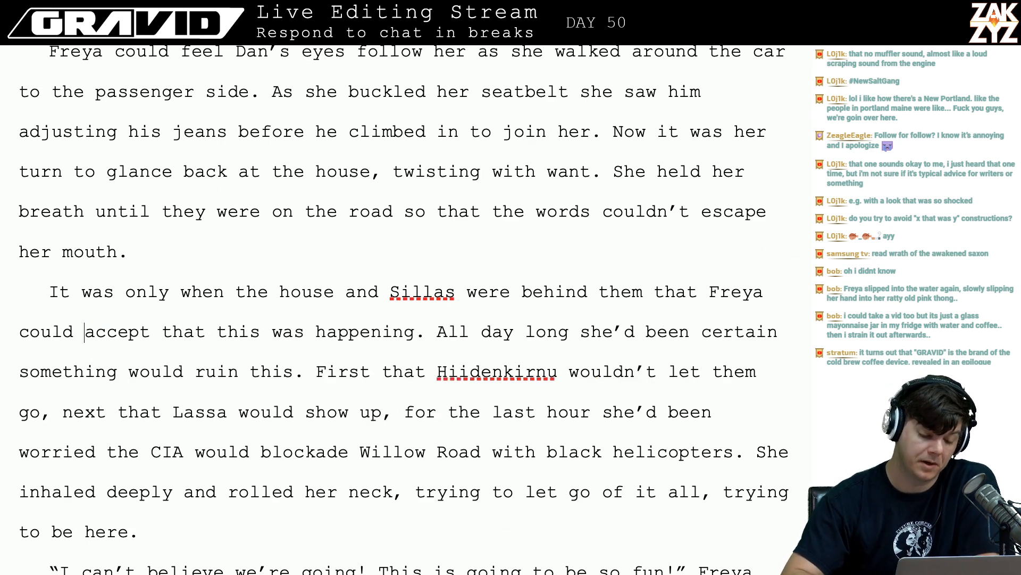
- Reread the paragraph from "could accept that this was happening" through the sentence listing her worries
scroll(362, 346, "down", 2)
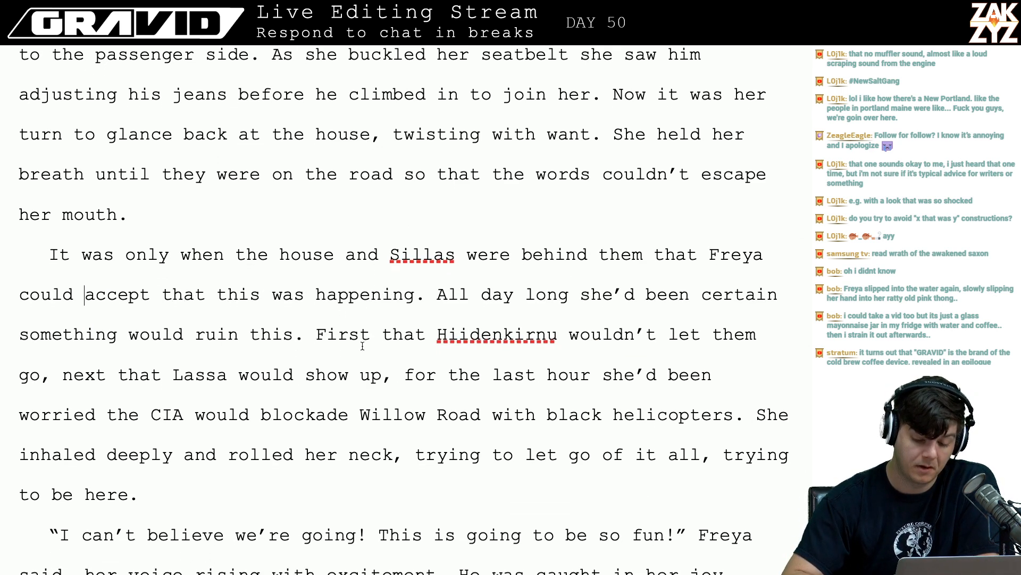
left_click(471, 256)
left_click(415, 293)
key("Left")
key("Left")
key("Left")
key("Left")
key("Left")
key("Left")
key("Left")
key("Left")
key("Left")
key("Left")
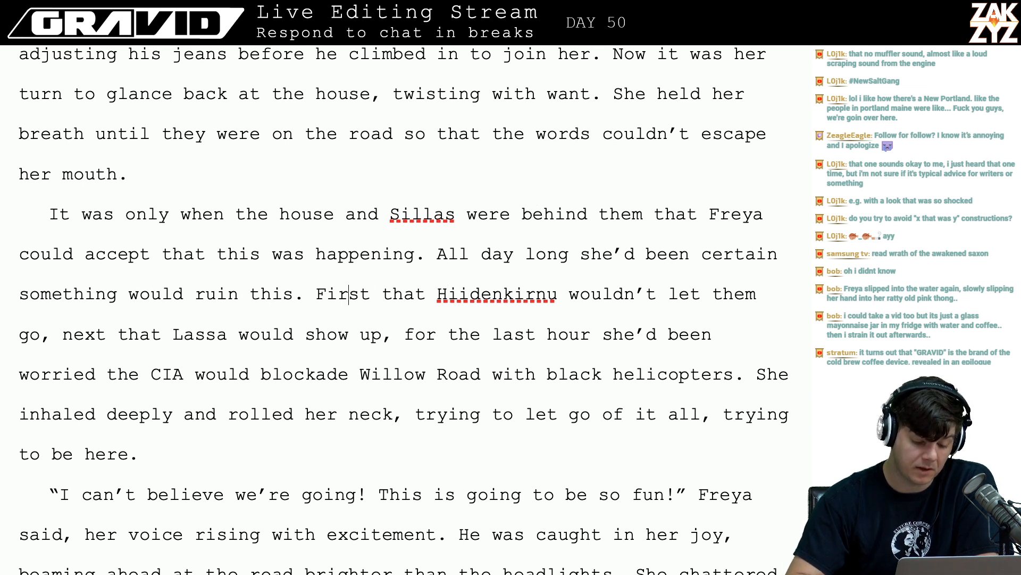
key("Right")
key("Right")
key("Right")
key("Right")
key("Right")
key("Right")
key("Right")
key("Down")
key("Right")
key("Right")
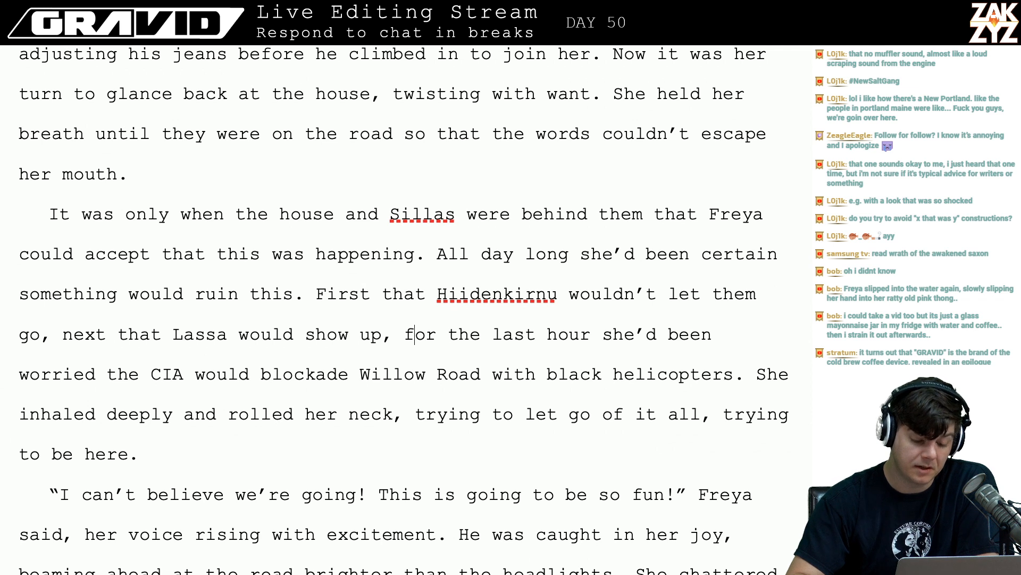
- Replace "CIA" with "FBI" in the sentence about blockading Willow Road with black helicopters
key("Left")
key("Left")
key("Left")
key("Left")
key("Left")
key("Left")
key("Left")
key("Left")
key("Left")
key("Left")
key("Left")
key("Left")
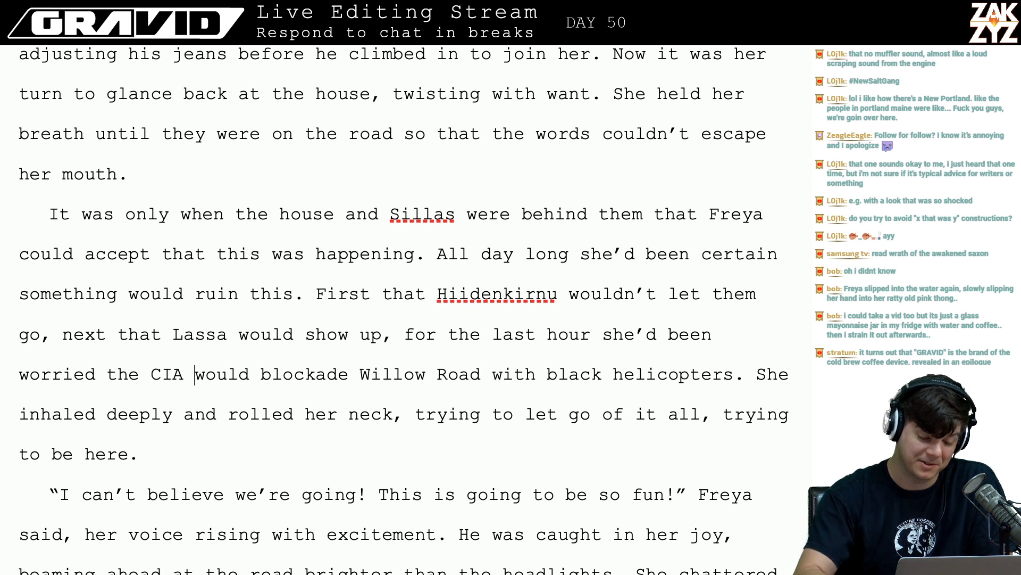
key("BackSpace")
key("BackSpace")
key("BackSpace")
type("Fr")
key("BackSpace")
type("BI")
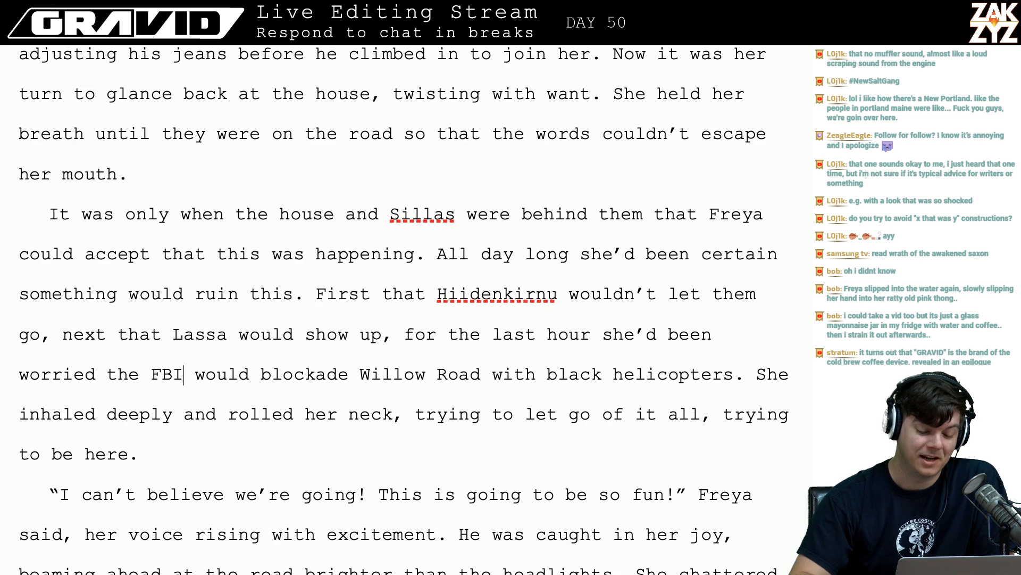
- Read the rest of the paragraph and the start of the following dialogue paragraph for wording
key("Right")
key("Right")
key("Right")
key("Right")
key("Right")
key("Right")
key("Right")
key("Right")
key("Right")
key("Right")
key("Right")
key("Right")
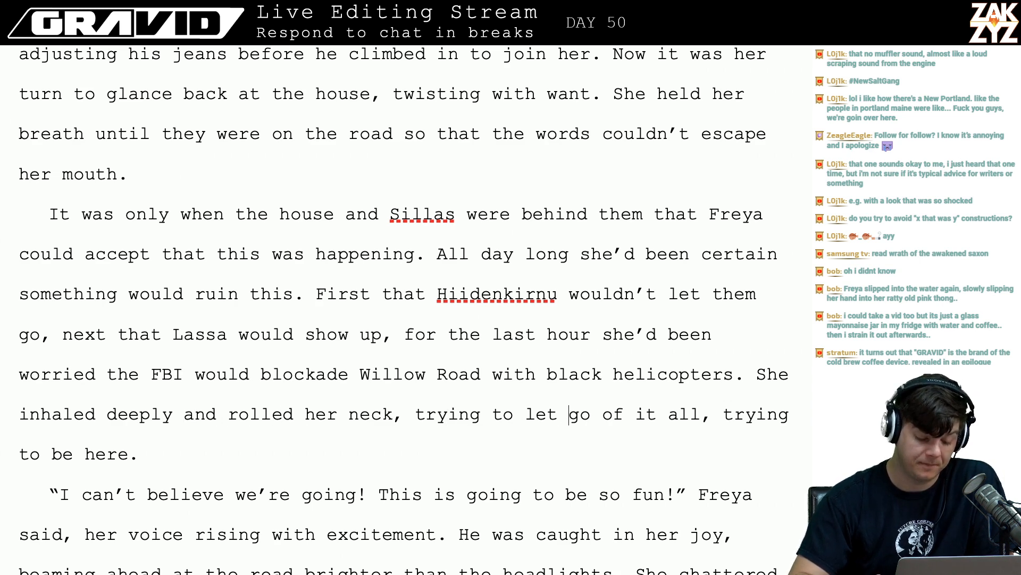
key("Down")
key("Down")
key("Down")
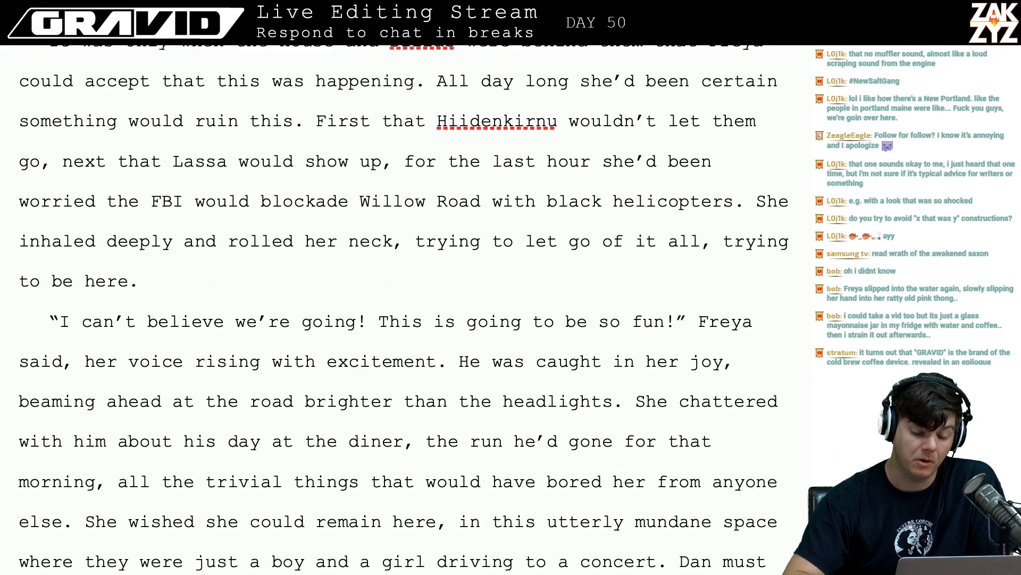
scroll(524, 212, "down", 1)
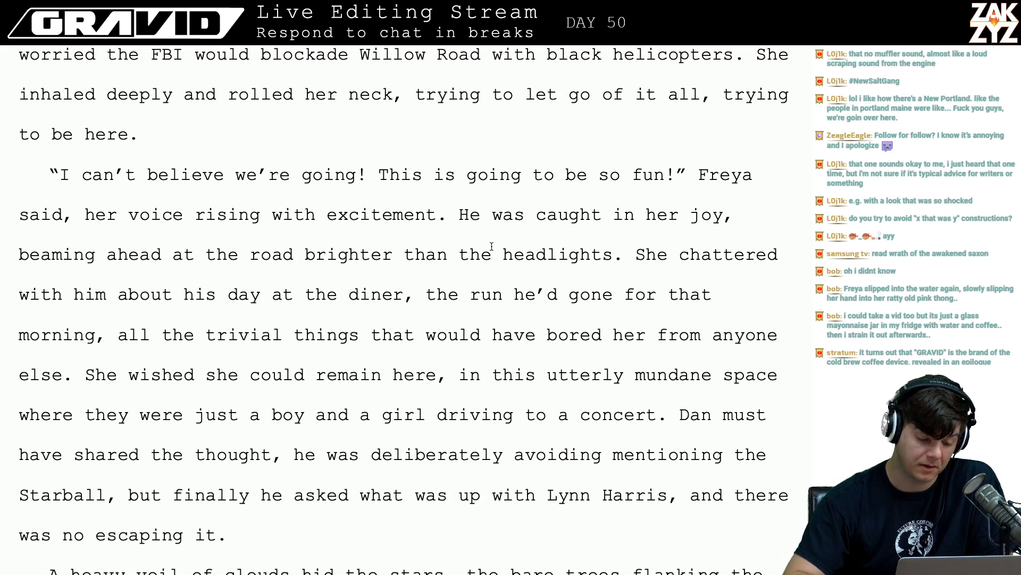
- Reword the dialogue tag after "This is going to be so fun!" to the protagonist's name in the possessive plus "voice pinged with excitement"
left_click(71, 216)
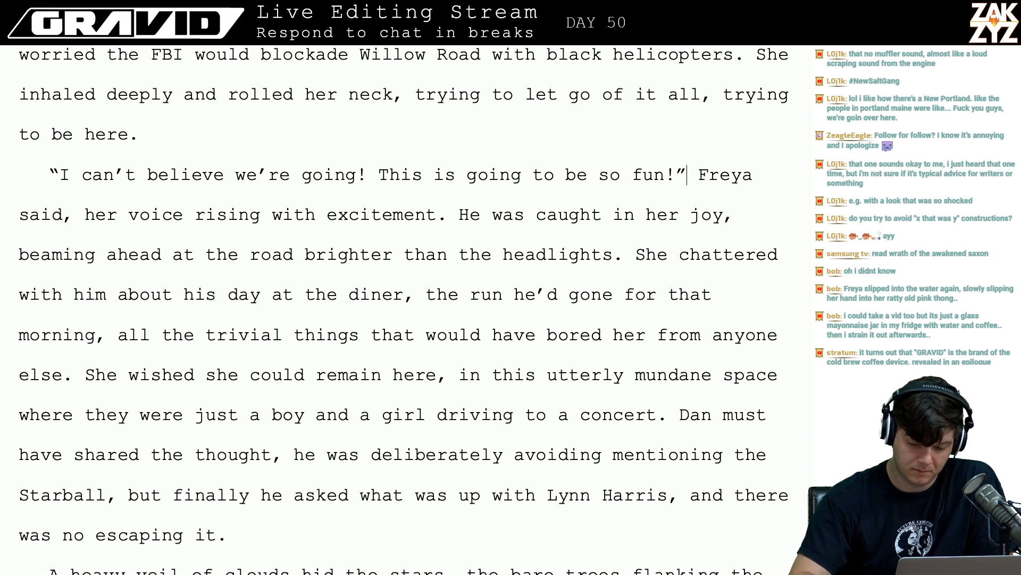
key("Right")
key("Right")
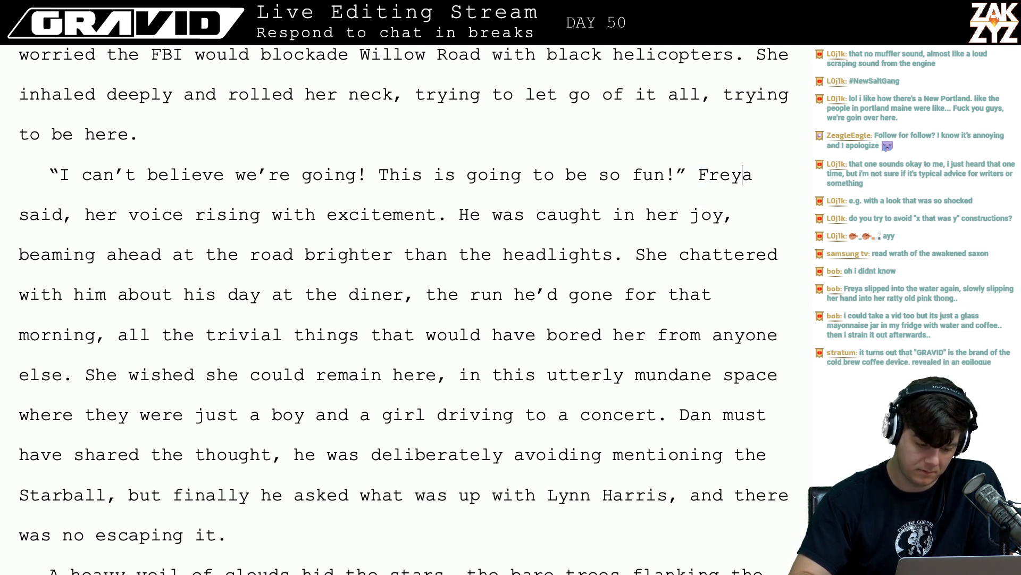
key("shift+Right")
key("shift+Right")
key("shift+Right")
key("shift+Right")
key("shift+Right")
key("shift+Right")
key("shift+Right")
key("shift+Right")
key("shift+Right")
key("shift+Right")
key("shift+Right")
key("shift+Right")
key("shift+Right")
key("shift+Right")
key("shift+Right")
key("shift+Right")
key("shift+Right")
key("shift+Right")
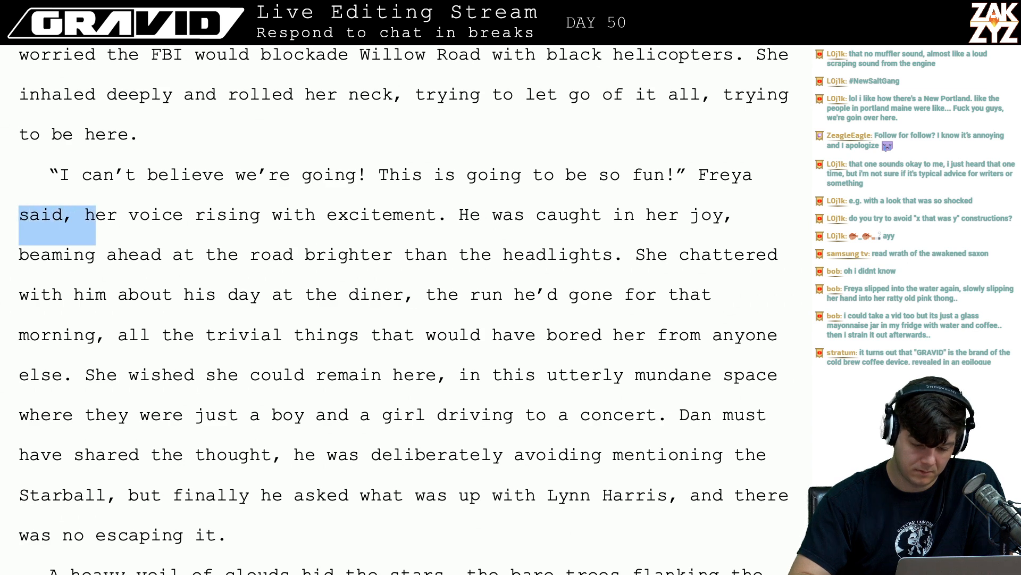
key("shift+Right")
key("shift+Right")
key("shift+Right")
key("shift+Right")
key("shift+Right")
key("shift+Right")
key("shift+Right")
key("shift+Right")
key("shift+Right")
key("shift+Right")
key("shift+Right")
key("shift+Right")
key("shift+Right")
key("shift+Right")
key("shift+Right")
key("shift+Right")
key("shift+Right")
key("shift+Right")
key("shift+Right")
key("shift+Right")
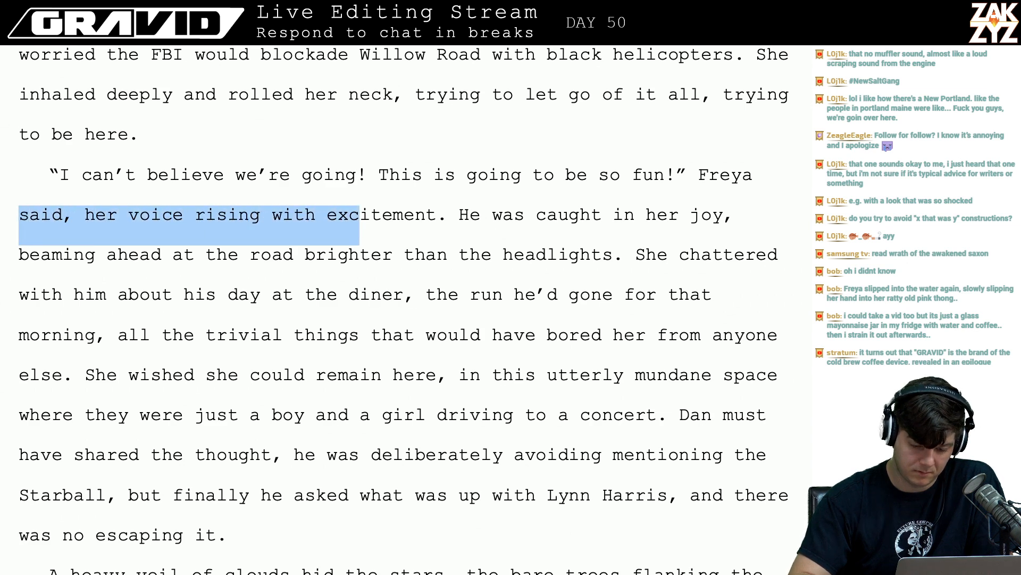
type("a.")
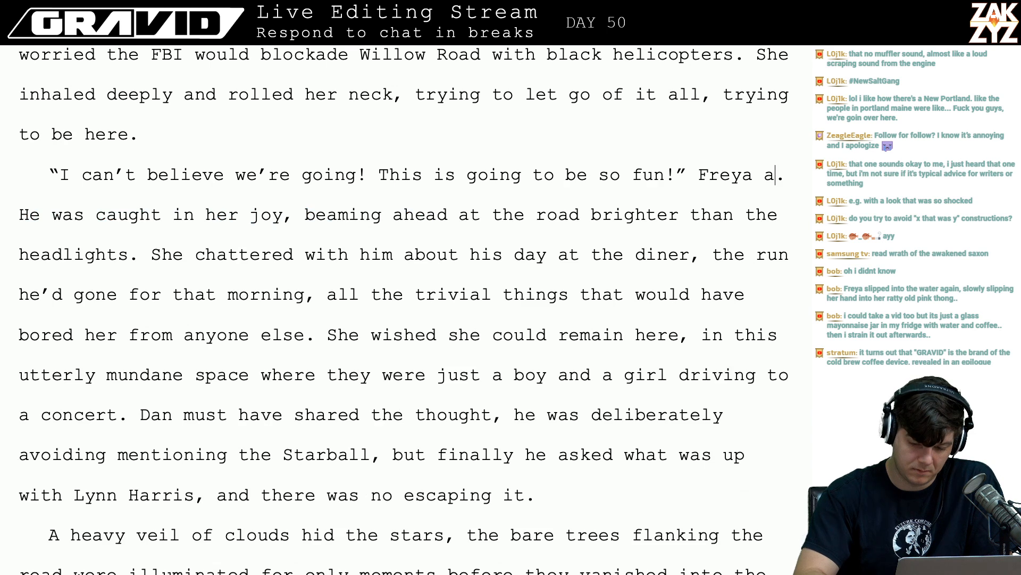
key("BackSpace")
key("BackSpace")
type("'s voice ping")
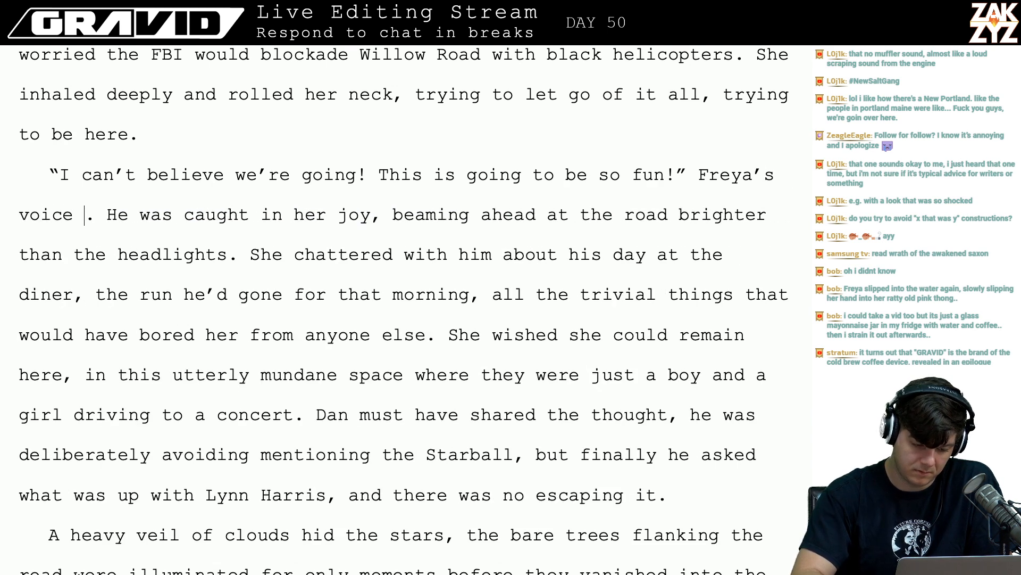
type("e")
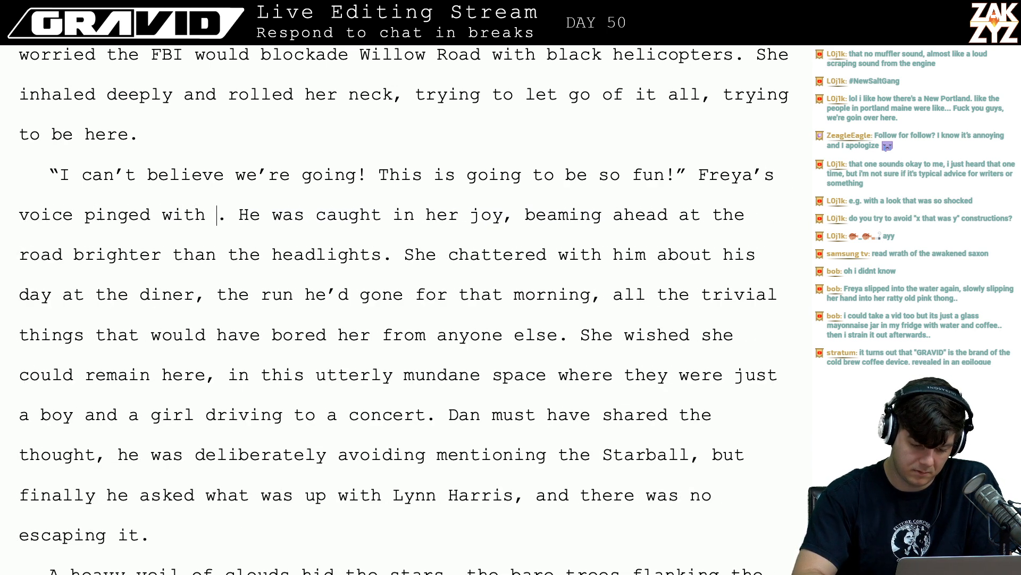
type("d with excitement")
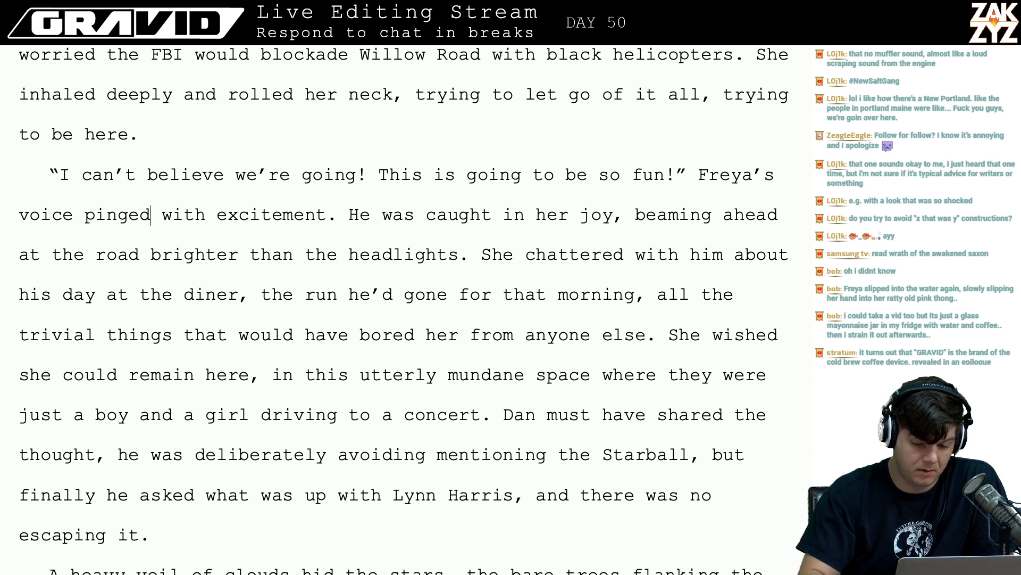
- Replace "He" with the male character's first name before "was caught in her joy"
key("Left")
key("Left")
key("Left")
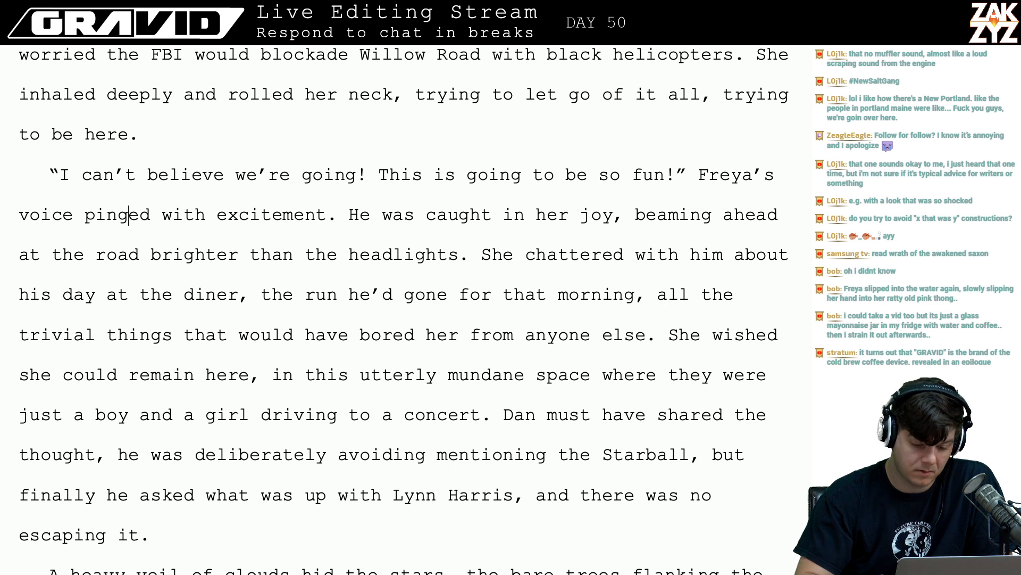
key("BackSpace")
key("BackSpace")
type("Dan")
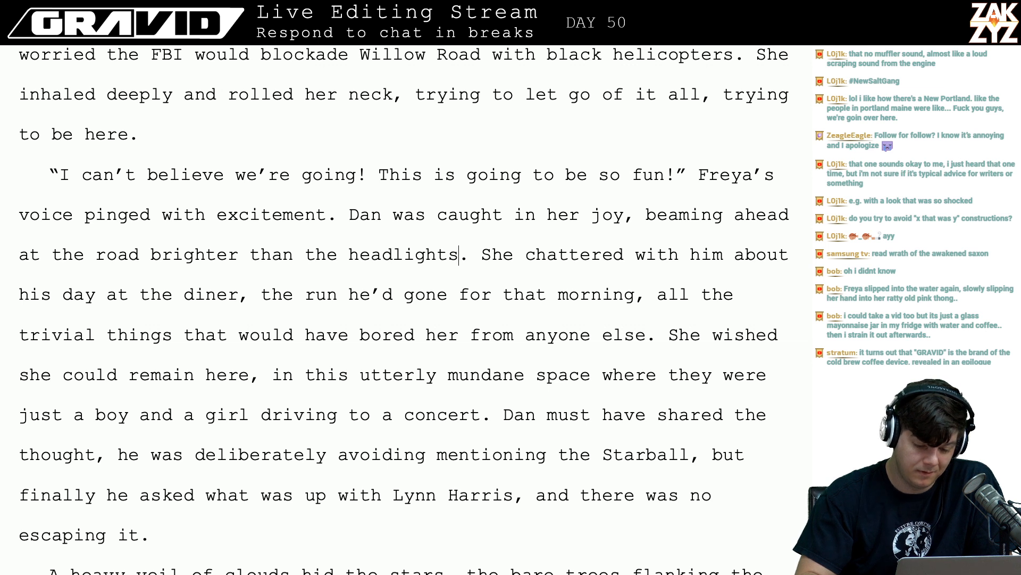
- Replace "the" with "his" before "headlights" in the same sentence
key("BackSpace")
key("BackSpace")
key("BackSpace")
type("his")
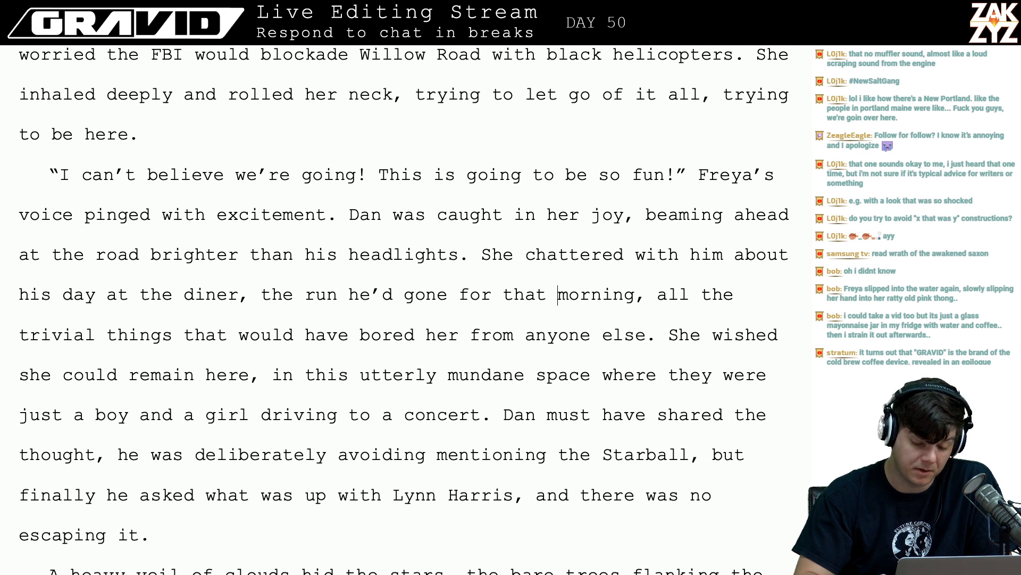
- Reread the sentence about his day at the diner, the morning run and the trivial things
key("Left")
key("Left")
key("Left")
key("Left")
key("Left")
key("Left")
key("Left")
key("Left")
key("Left")
key("Left")
key("Left")
key("Left")
key("Left")
key("Left")
key("Left")
key("Left")
key("Left")
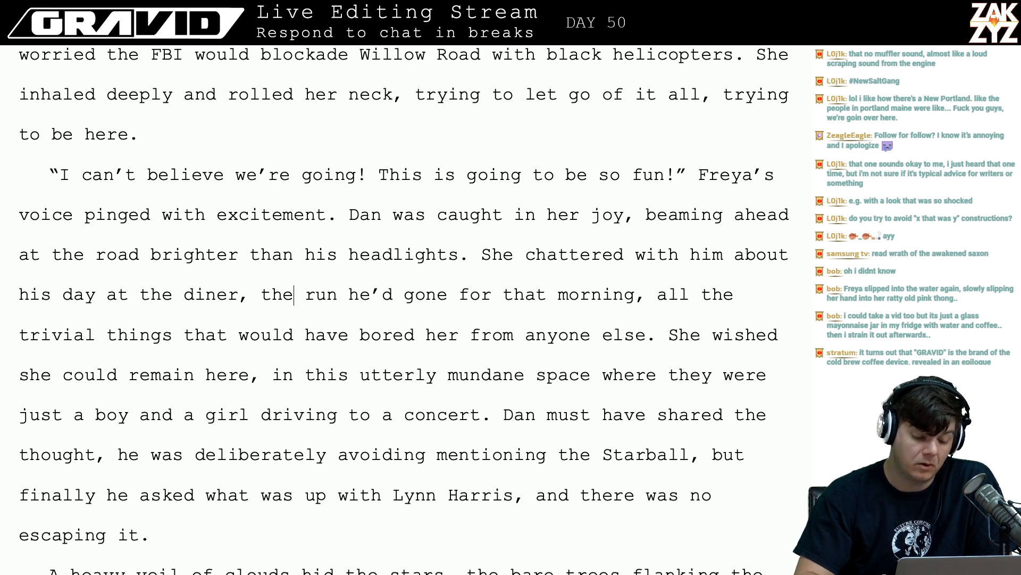
key("Down")
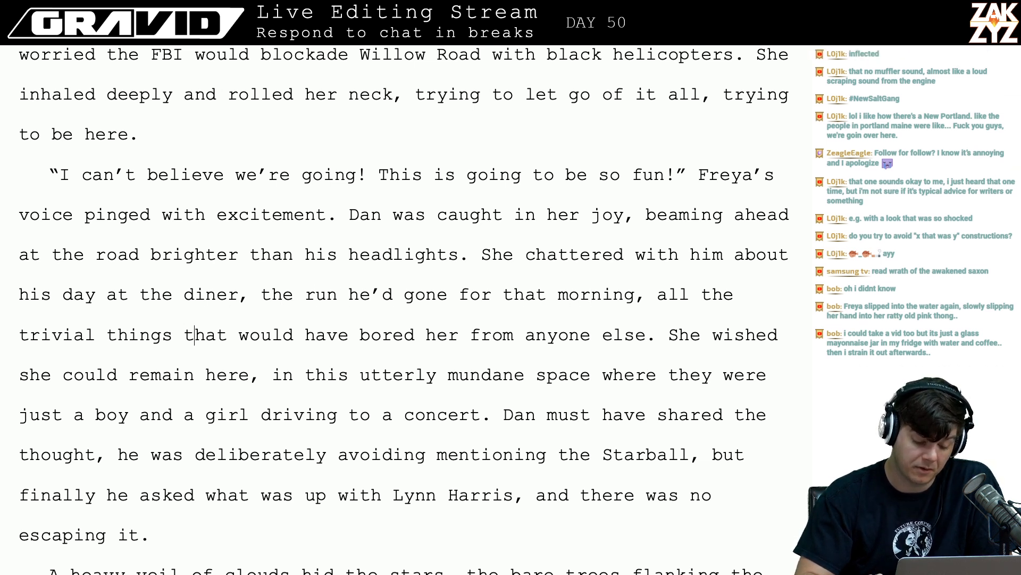
- Reread the paragraph from the trivial things that would have bored her through the boy and girl driving to a concert
key("Right")
key("Right")
key("Right")
key("Right")
key("Right")
key("Right")
key("Right")
key("Right")
key("Right")
key("Right")
key("Right")
key("Right")
key("Right")
key("Right")
key("Right")
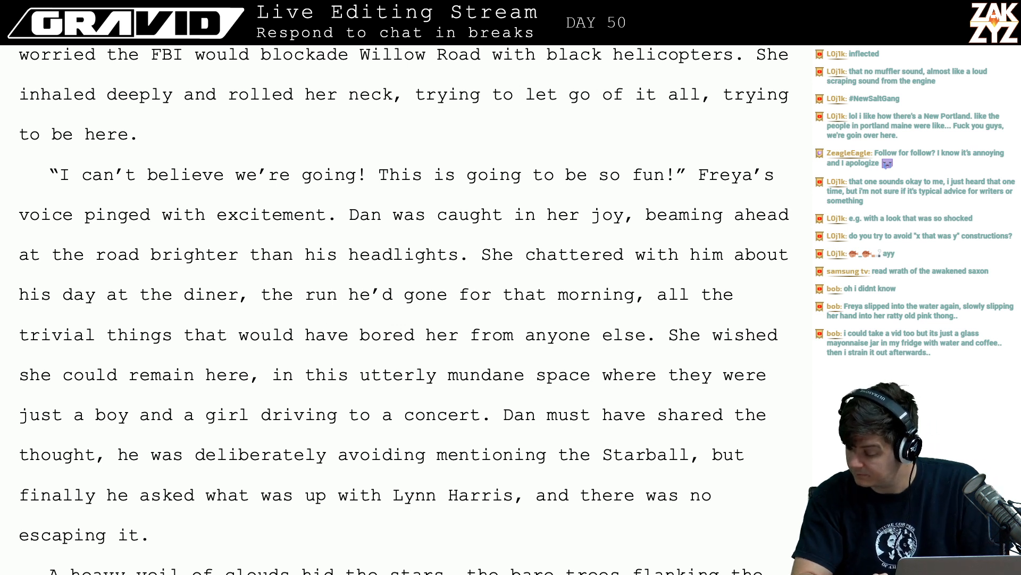
key("Left")
key("Left")
key("Left")
key("Left")
key("Left")
key("Left")
key("Left")
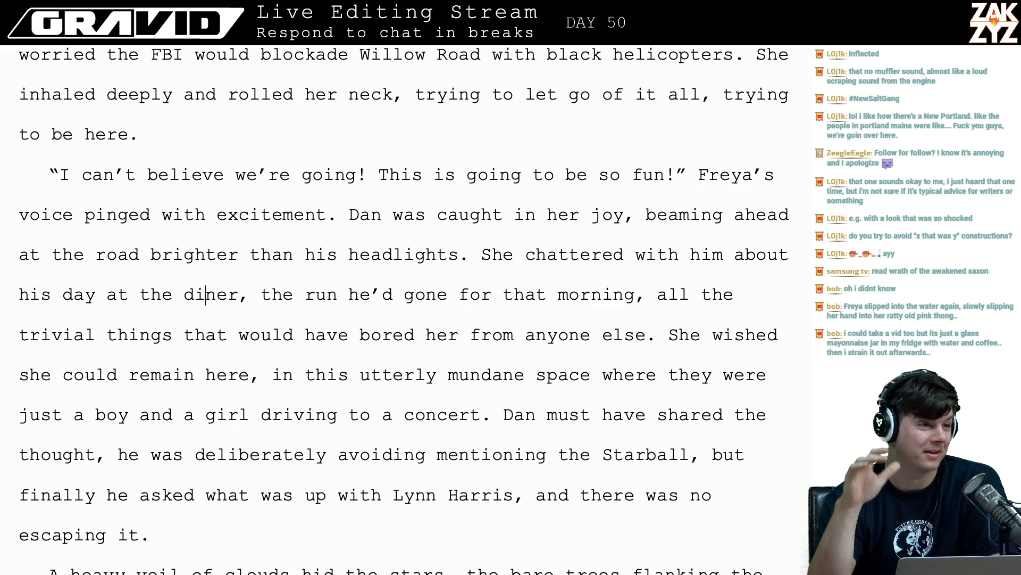
scroll(404, 308, "down", 1)
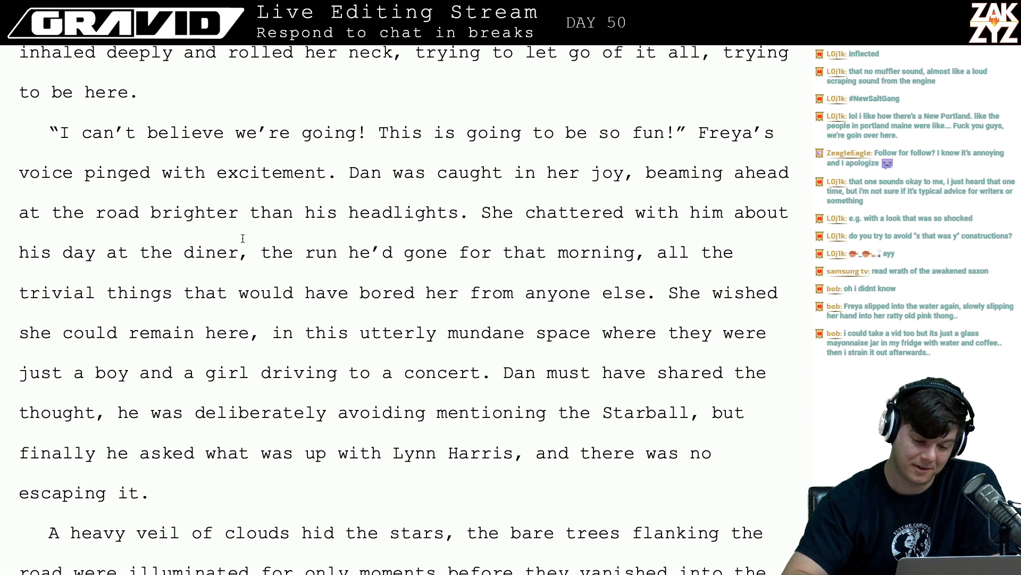
scroll(49, 283, "down", 1)
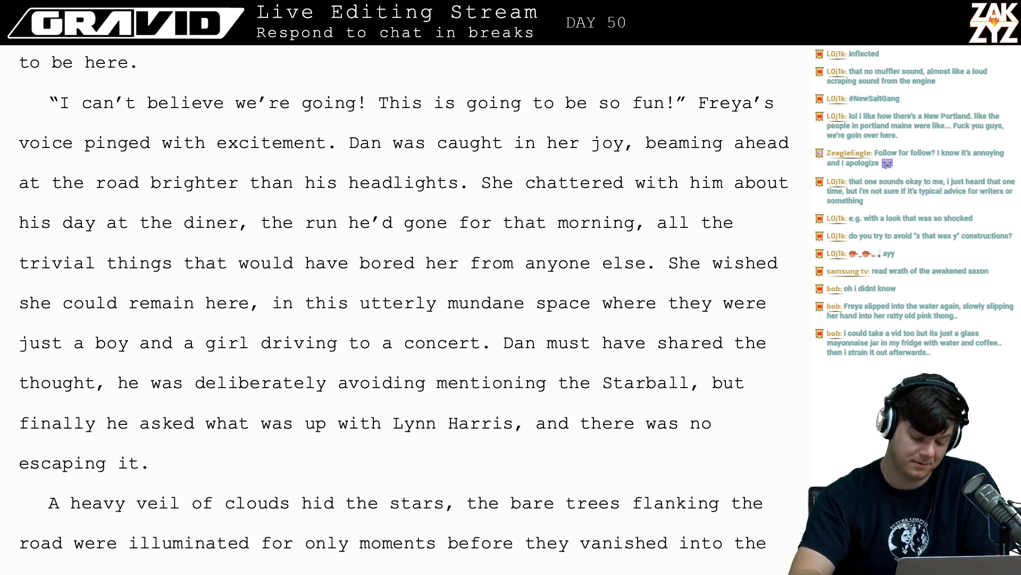
type("was")
key("BackSpace")
key("BackSpace")
key("BackSpace")
key("BackSpace")
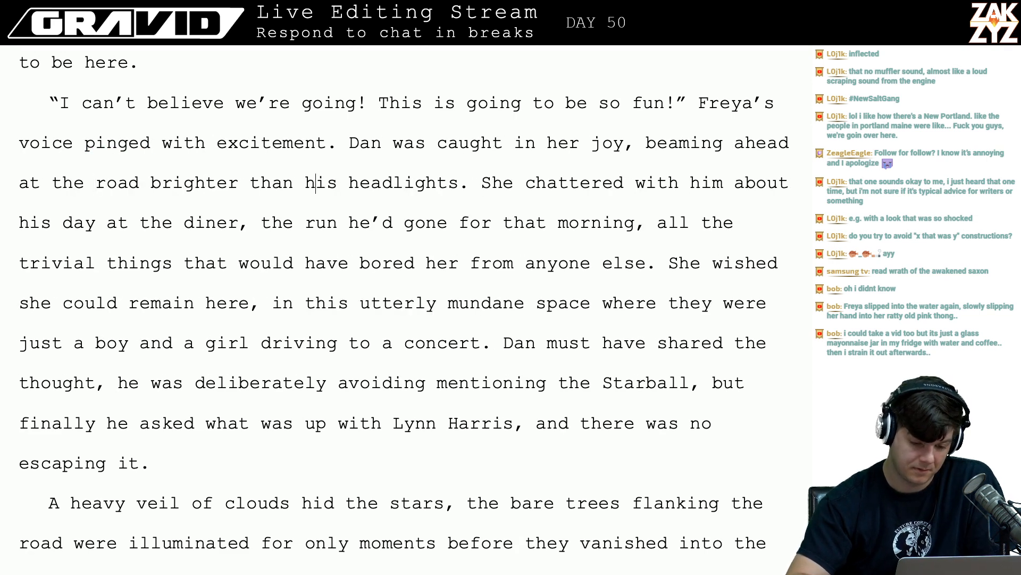
- Split the paragraph after "trivial things" and end the sentence with "that would have been boring coming from anyone else."
key("Up")
key("Right")
key("Right")
key("Right")
key("Right")
key("Right")
key("Right")
key("Right")
key("Right")
key("Right")
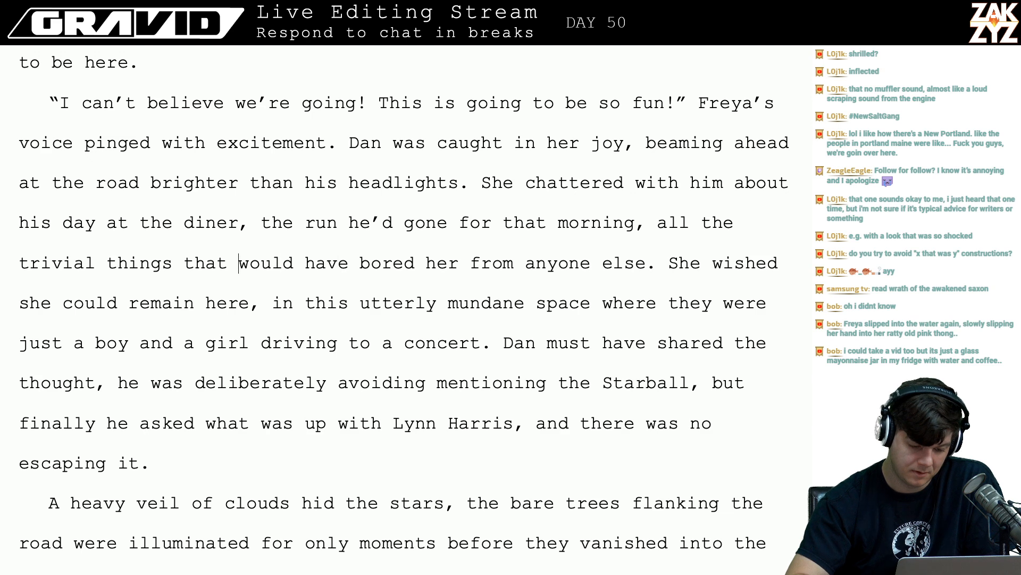
key("Return")
type("t")
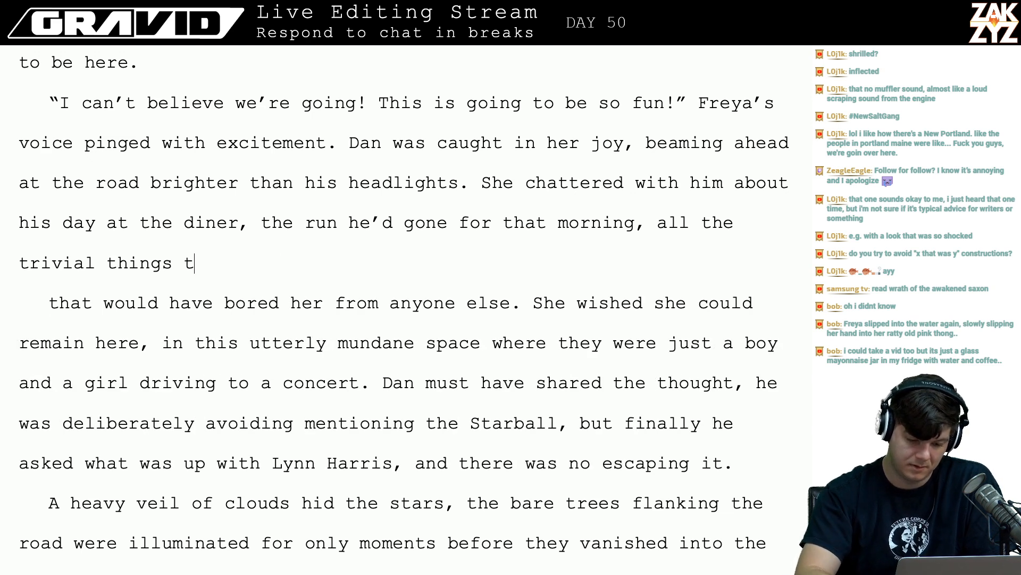
type("hat would have been borin")
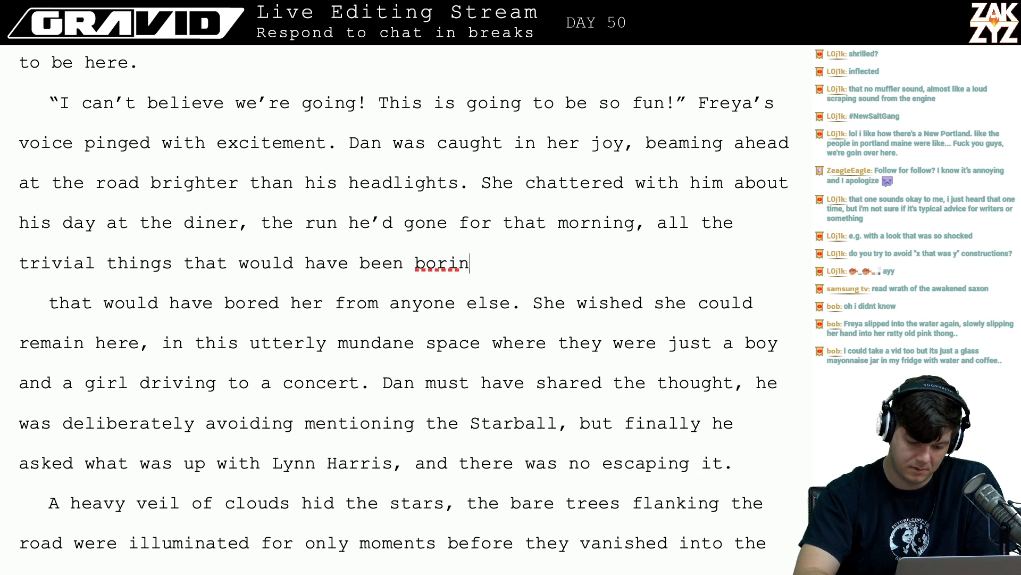
type("g coming from anyone else.")
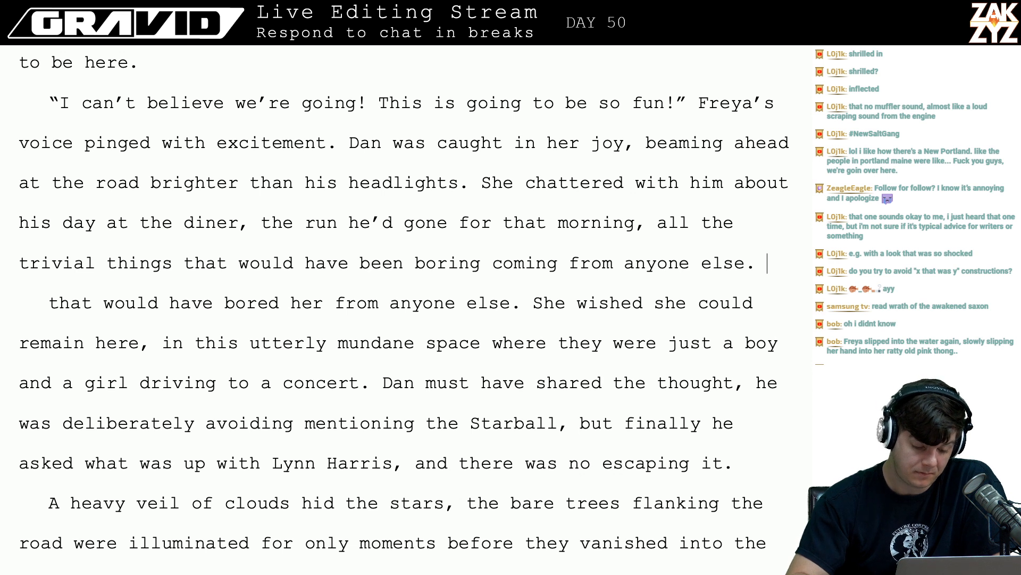
- Delete the leftover old wording "that would have bored her from anyone else." at the start of the new paragraph
key("Right")
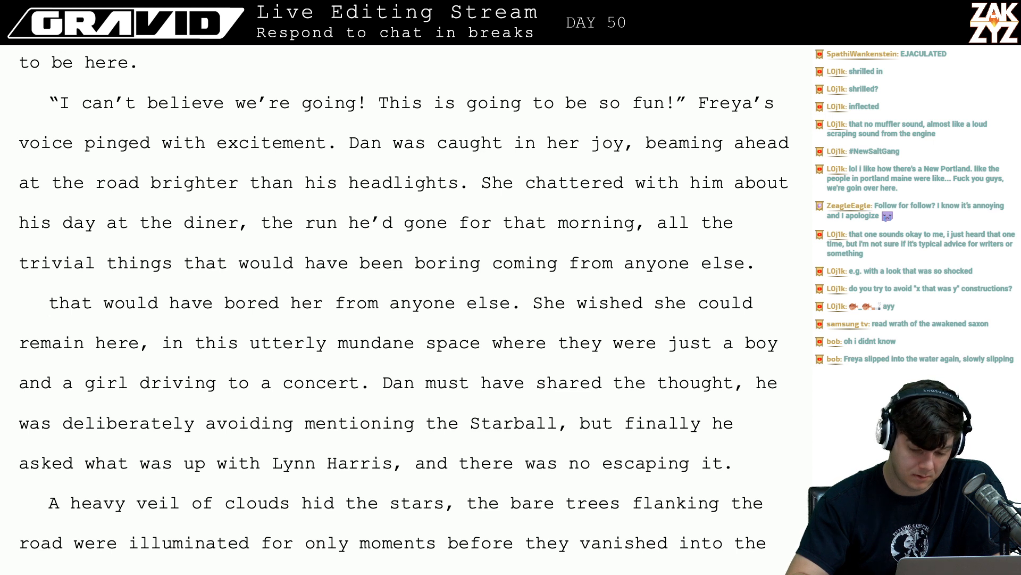
key("shift+Right")
key("shift+Right")
key("shift+Right")
key("shift+Right")
key("shift+Right")
key("shift+Right")
key("shift+Right")
key("shift+Right")
key("shift+Right")
key("shift+Right")
key("shift+Right")
key("shift+Right")
key("shift+Right")
key("shift+Right")
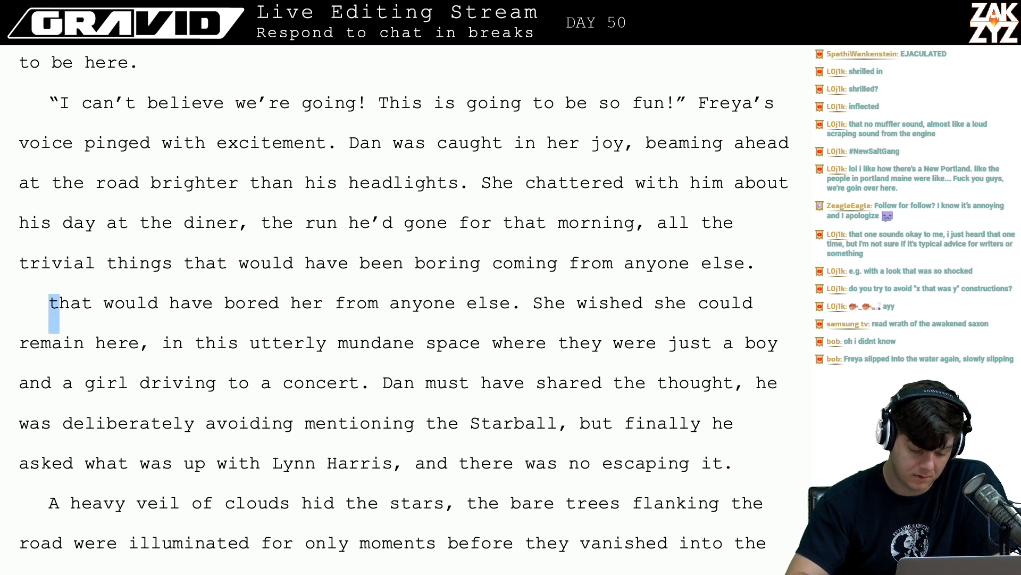
key("shift+Right")
key("shift+Right")
key("shift+Right")
key("shift+Right")
key("shift+Right")
key("shift+Right")
key("shift+Right")
key("shift+Right")
key("shift+Right")
key("shift+Right")
key("shift+Right")
key("shift+Right")
key("shift+Right")
key("shift+Right")
key("shift+Right")
key("shift+Right")
key("shift+Right")
key("shift+Right")
key("shift+Right")
key("shift+Right")
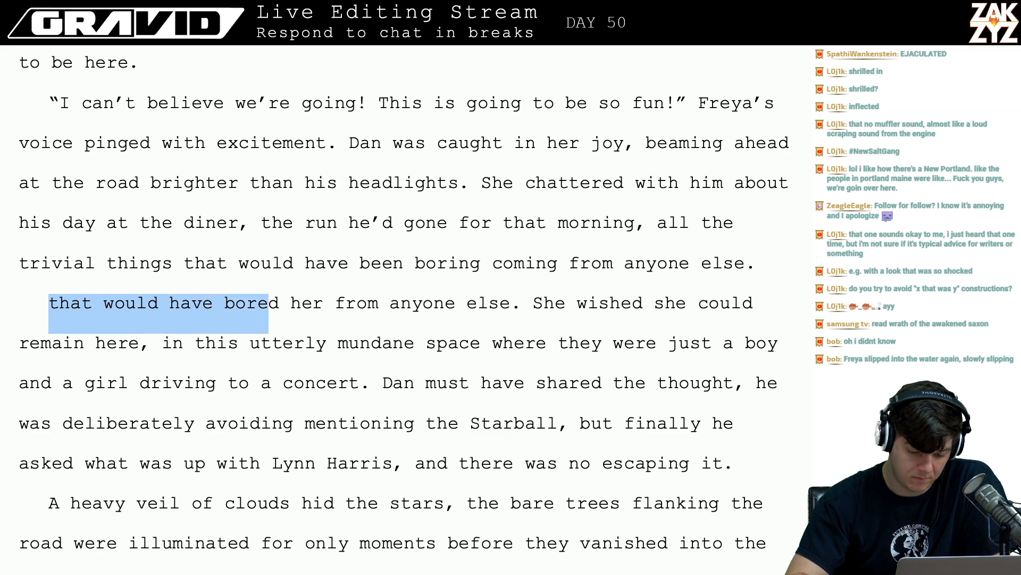
key("shift+Right")
key("shift+Right")
key("shift+Right")
key("shift+Right")
key("shift+Right")
key("shift+Right")
key("shift+Right")
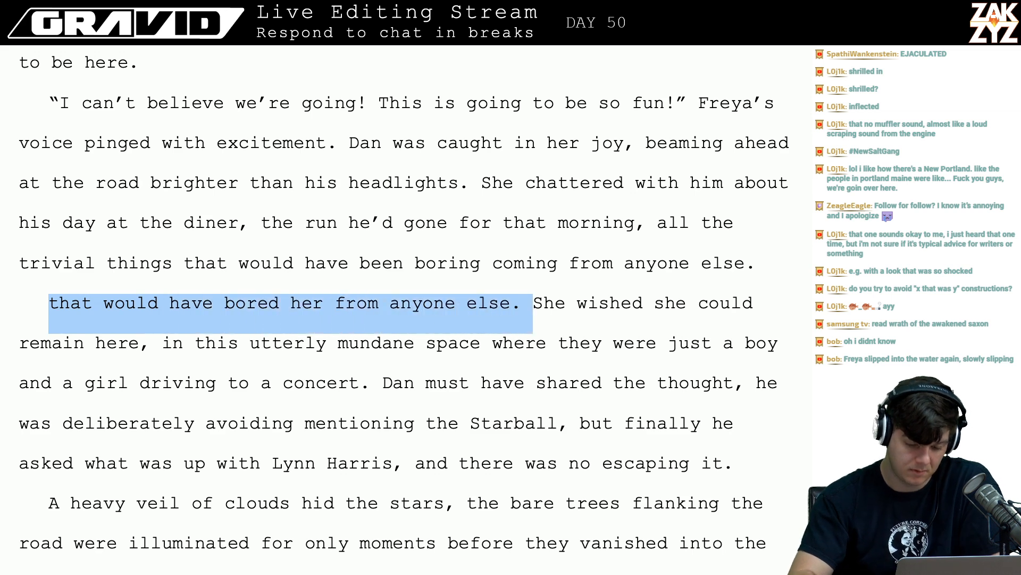
key("BackSpace")
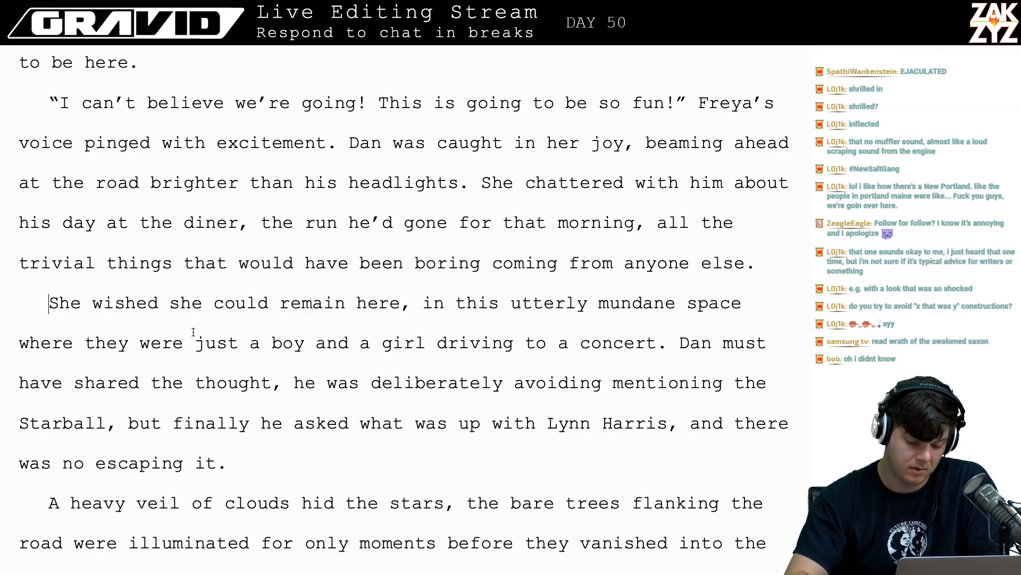
- Replace "She" with the protagonist's first name before "wished she could remain here"
left_click(212, 312)
key("Left")
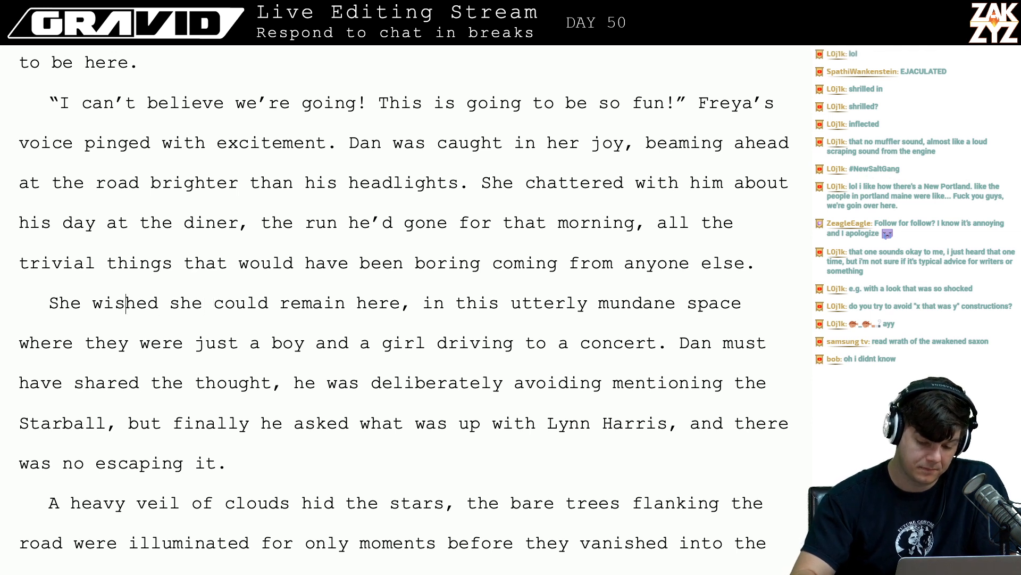
key("BackSpace")
key("BackSpace")
key("BackSpace")
type("Freya")
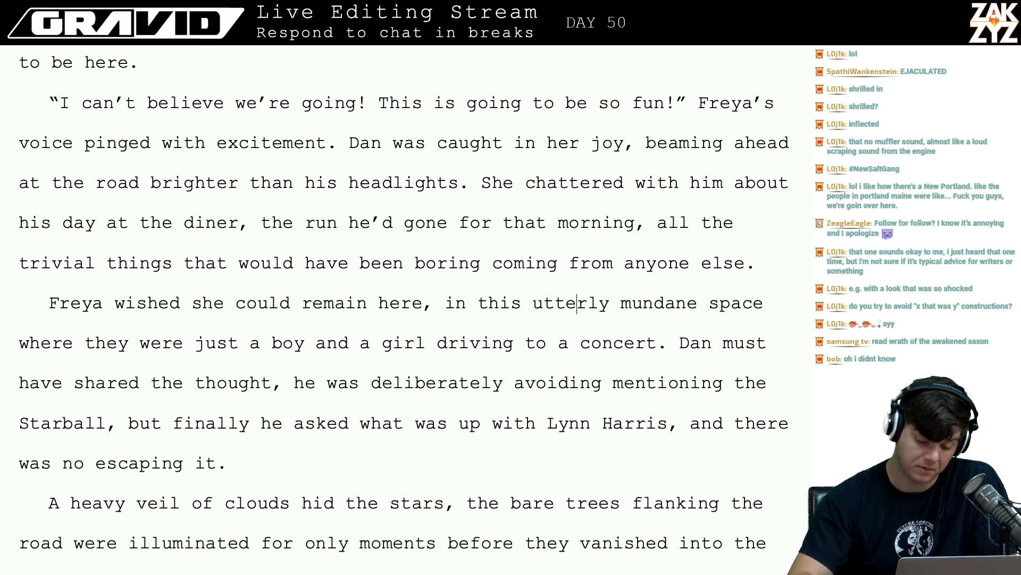
- Delete the word "utterly" before "mundane space" in the same sentence
key("BackSpace")
key("BackSpace")
key("BackSpace")
key("BackSpace")
key("BackSpace")
key("BackSpace")
key("BackSpace")
key("BackSpace")
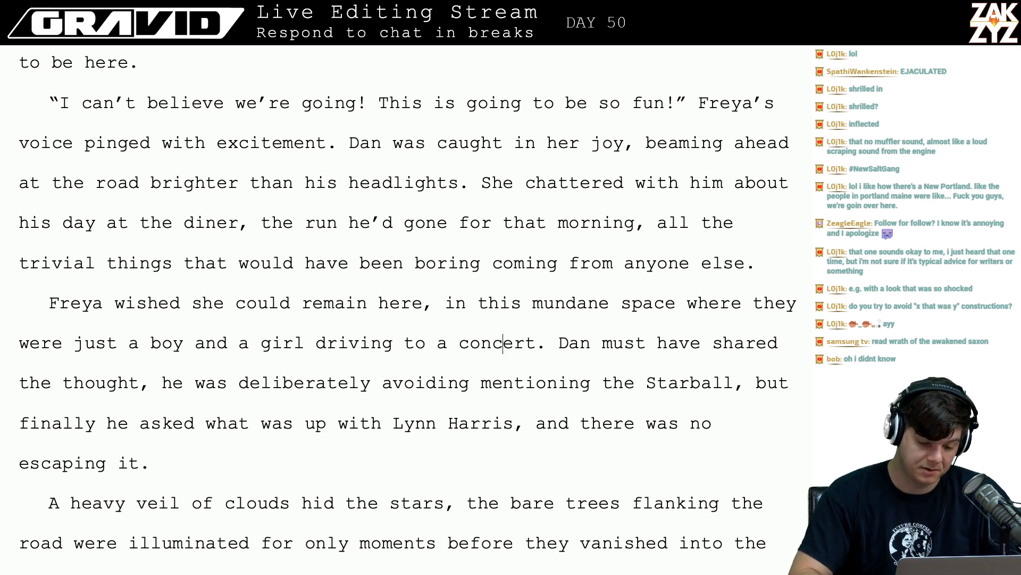
- Split the text after "must have shared the thought," and start rewording the Starball clause with "he was taking pains"
scroll(342, 354, "down", 2)
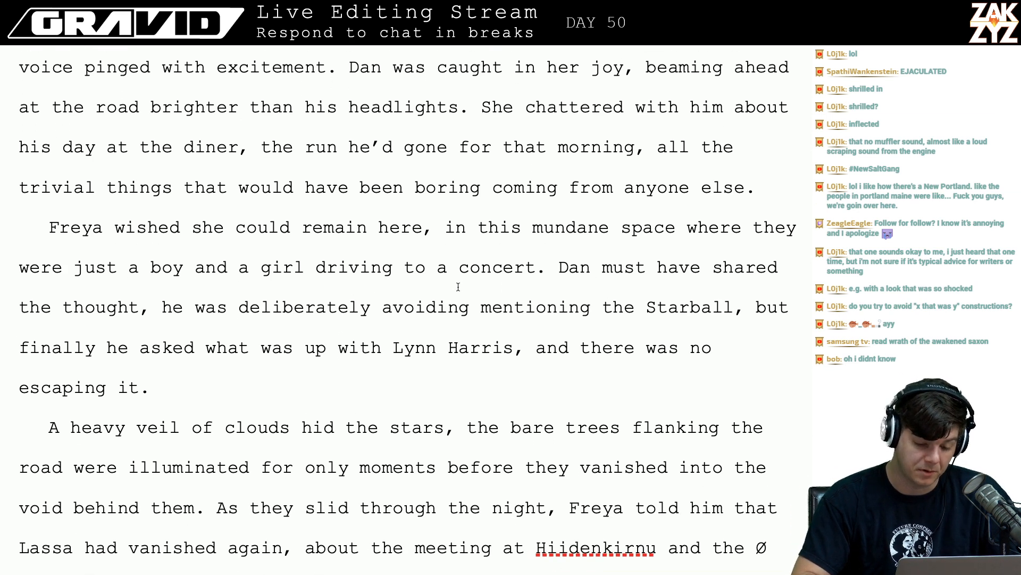
scroll(544, 274, "down", 1)
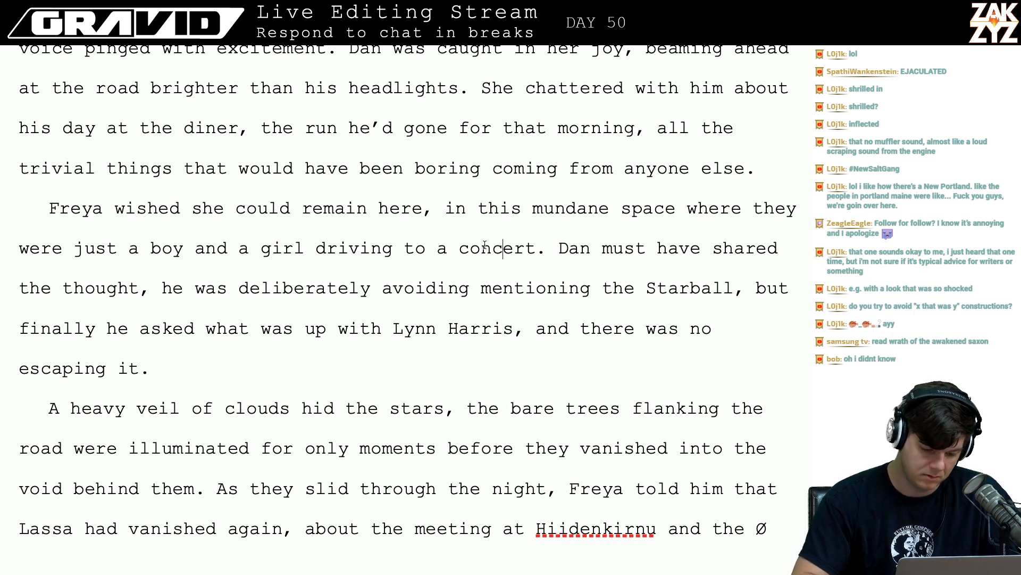
left_click(161, 288)
key("Return")
key("Left")
type("s")
key("BackSpace")
type("he'd")
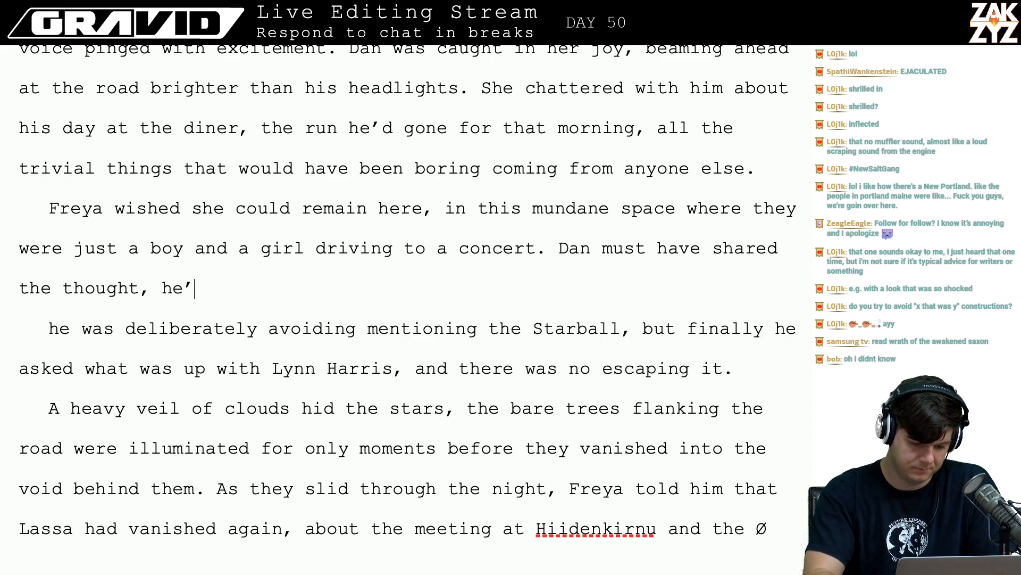
key("BackSpace")
key("BackSpace")
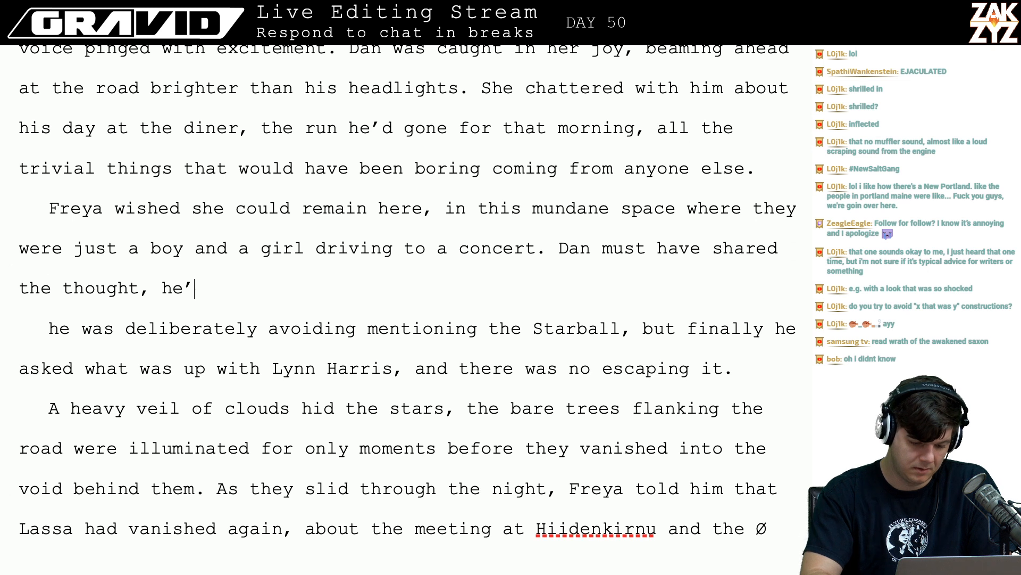
key("BackSpace")
key("BackSpace")
type("was taking pains s")
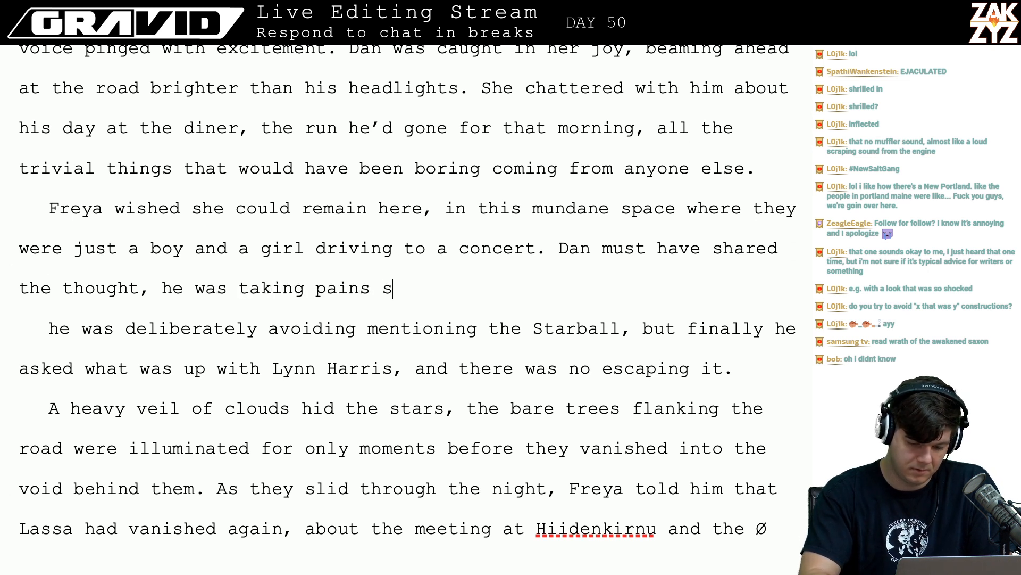
- Complete the sentence after "Dan must have shared the thought" so it ends "he was taking pains to avoid mentioning the Starball."
key("BackSpace")
type("to")
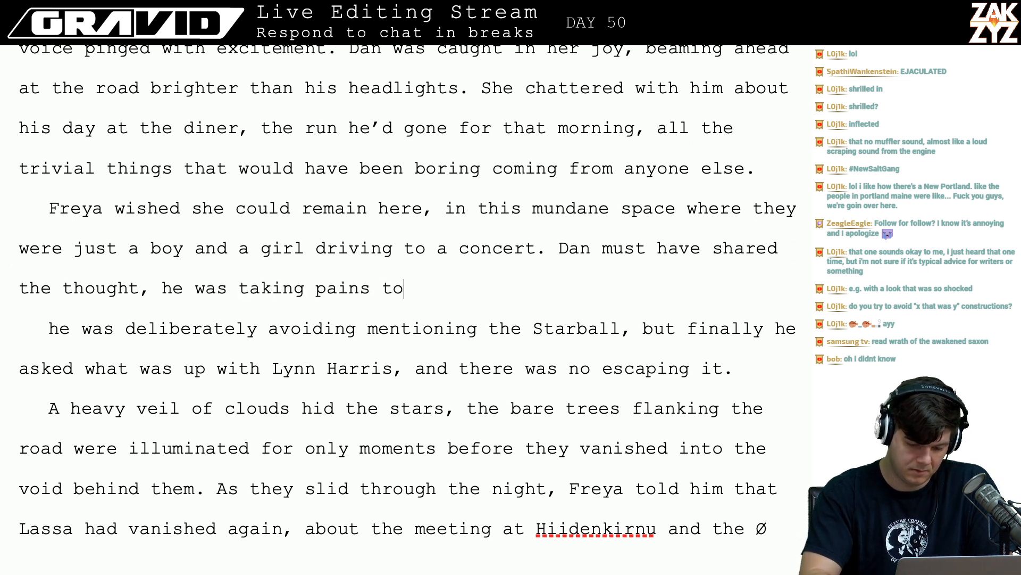
type(" avoid mention")
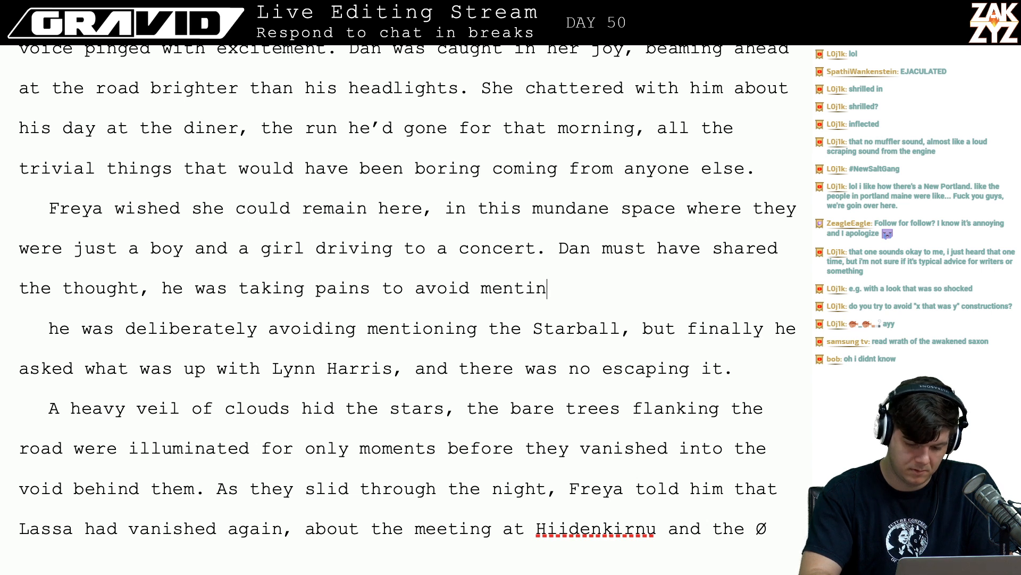
key("BackSpace")
type("oning the St")
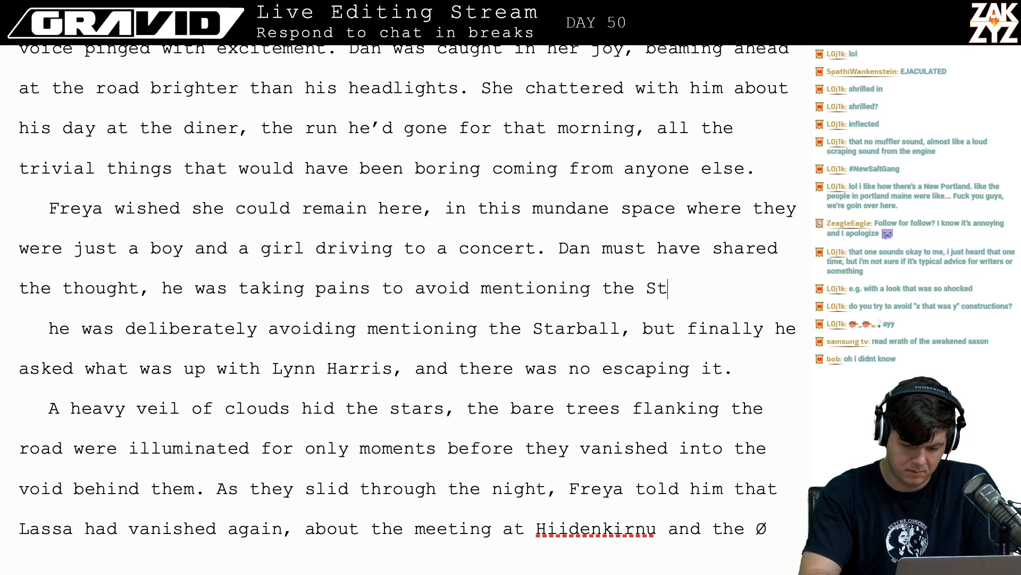
type("arball. Bu")
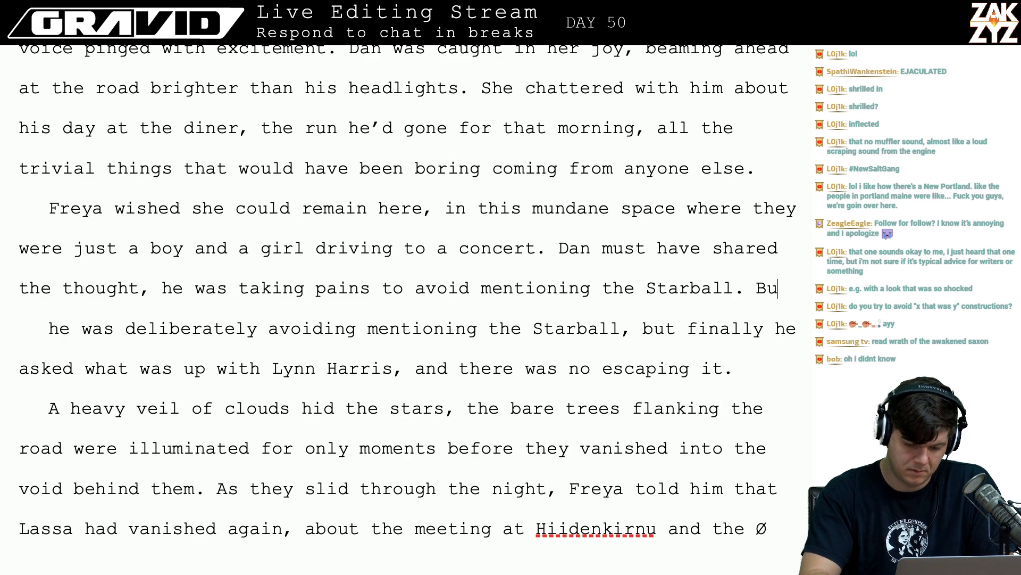
- Add the sentence "But finally he asked why she’d been at the diner with Lynn Harris and there was no escaping it."
type("t finally")
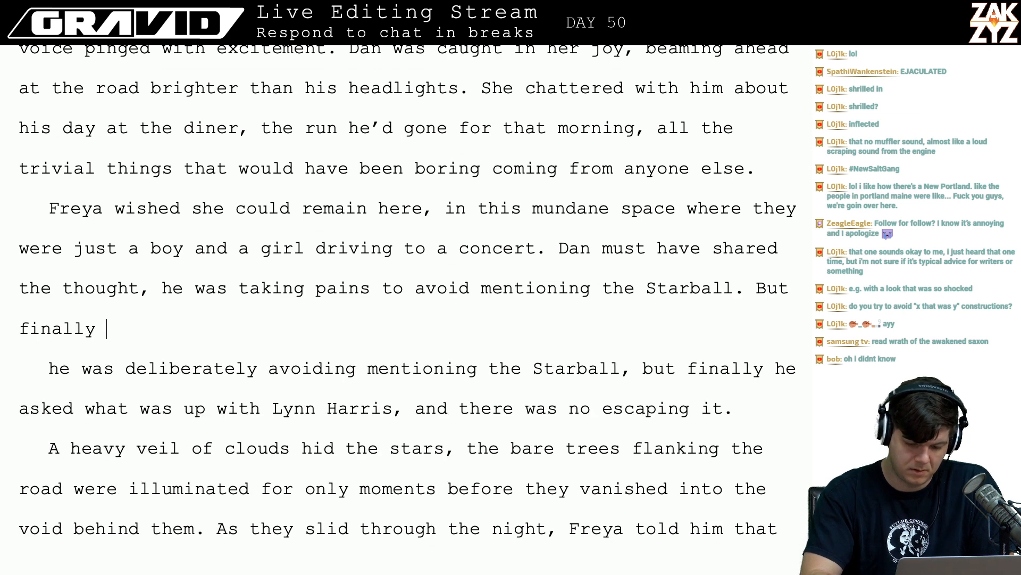
key("BackSpace")
key("BackSpace")
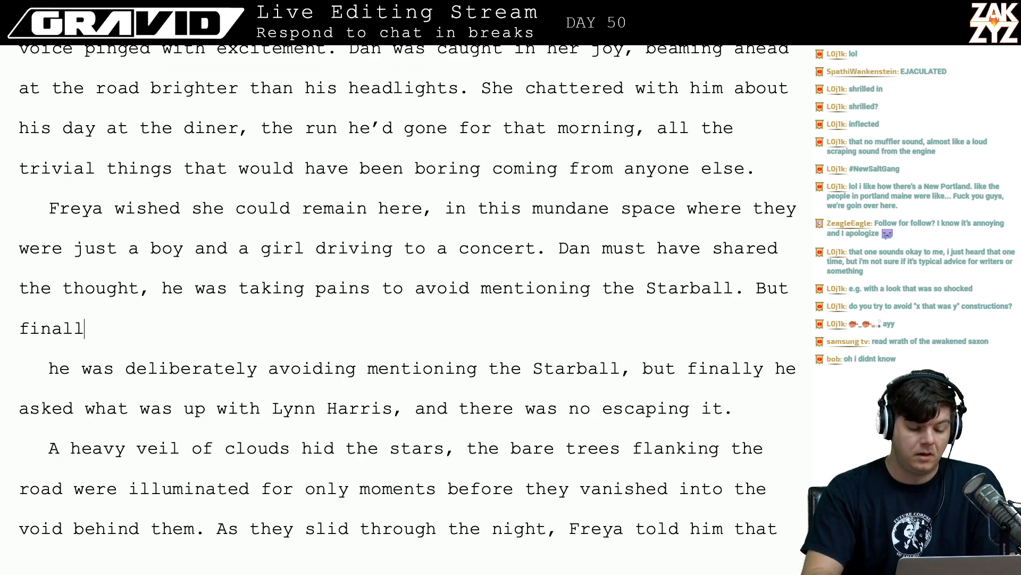
type("y he as")
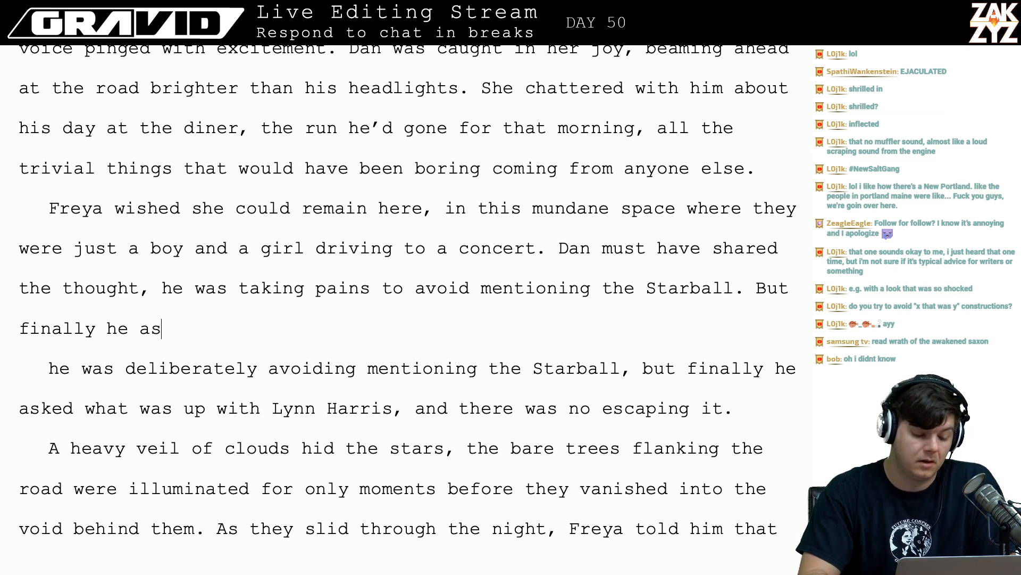
type("ked why she")
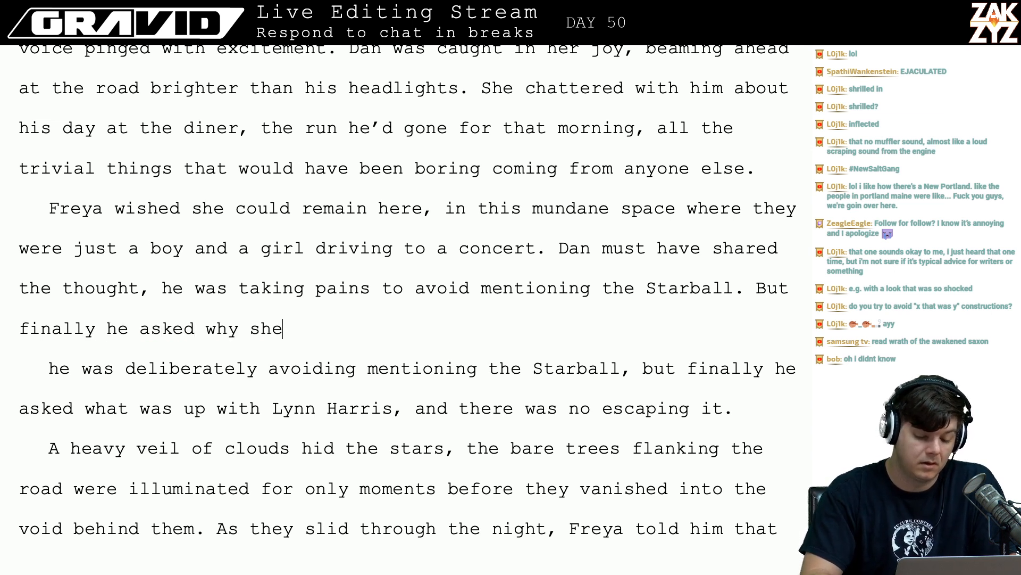
type("'d been ther")
key("BackSpace")
key("BackSpace")
key("BackSpace")
key("BackSpace")
type("at the diner wi")
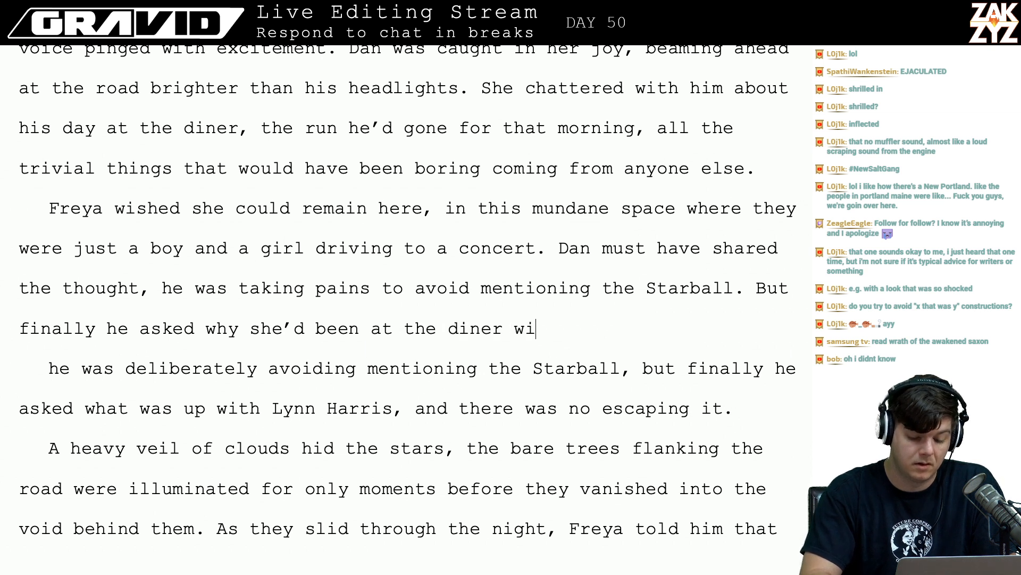
type("th Lynn")
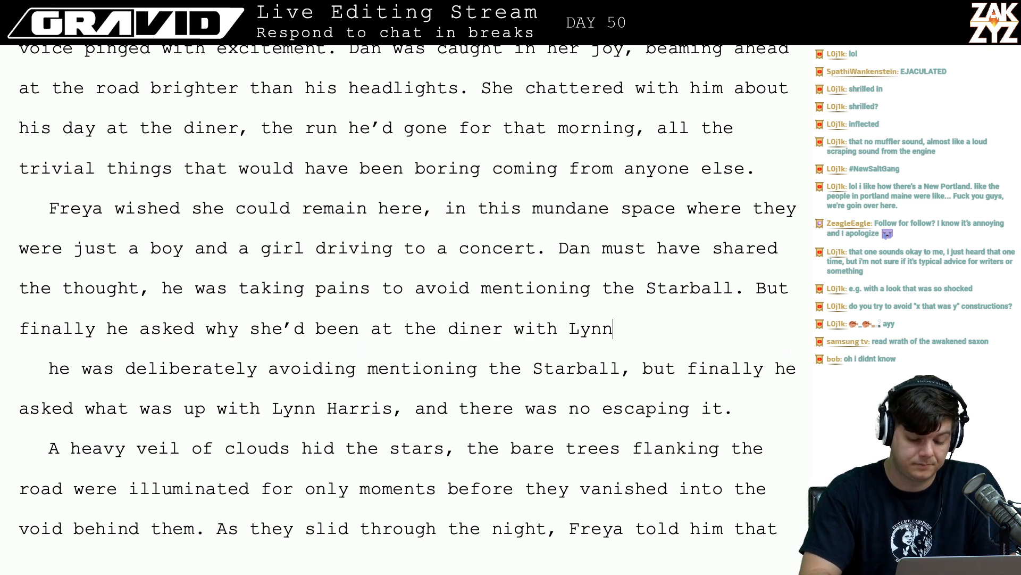
type(" Harris a")
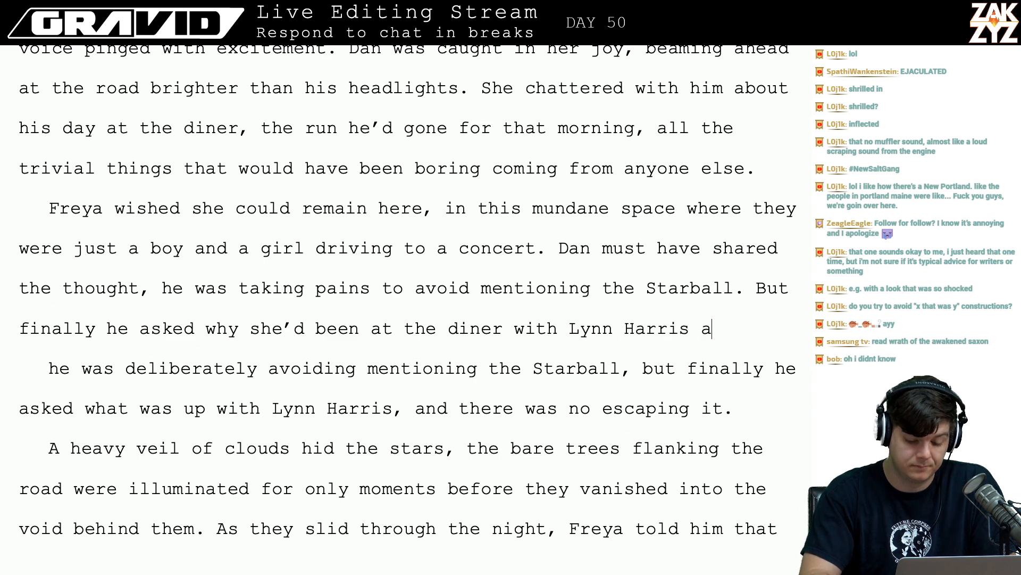
type("nd there was no e")
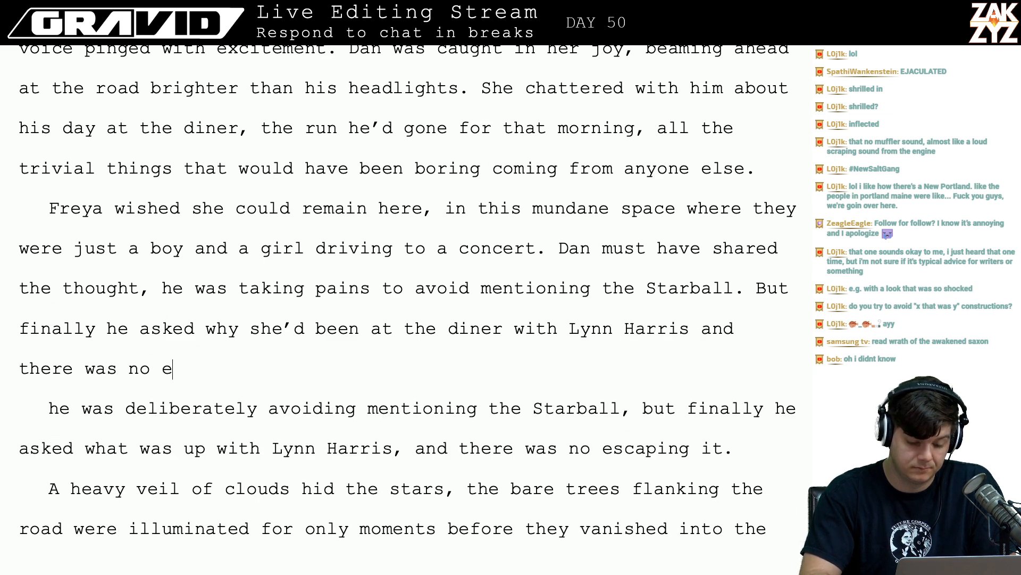
type("scaping it.")
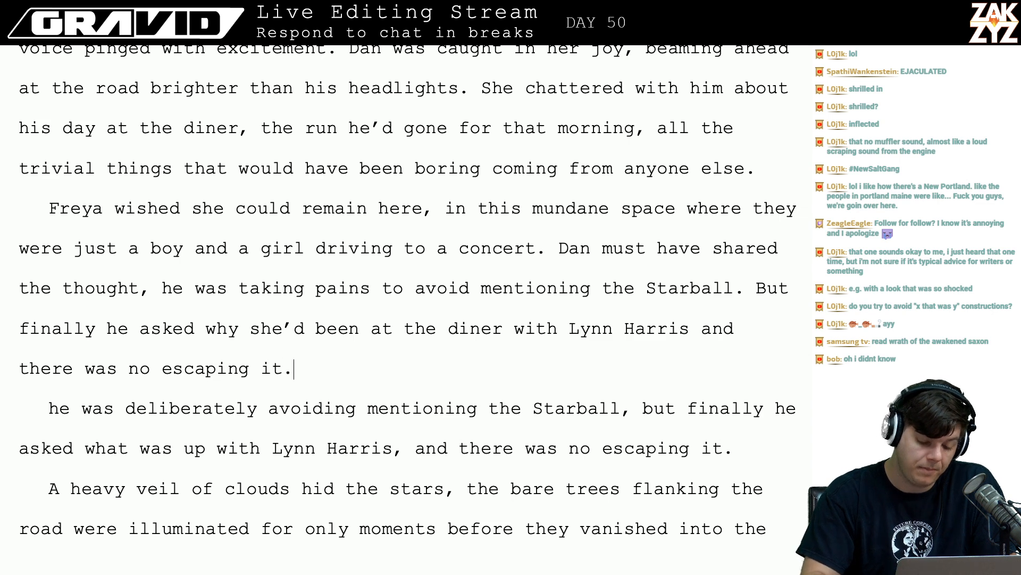
- Delete the old draft paragraph that begins "he was deliberately avoiding mentioning the Starball", including the paragraph break before it
key("shift+Down")
key("shift+Right")
key("shift+Down")
key("shift+Right")
key("shift+Right")
key("shift+Right")
key("shift+Right")
key("shift+Right")
key("shift+Right")
key("shift+Right")
key("shift+Right")
key("shift+Right")
key("shift+Right")
key("shift+Right")
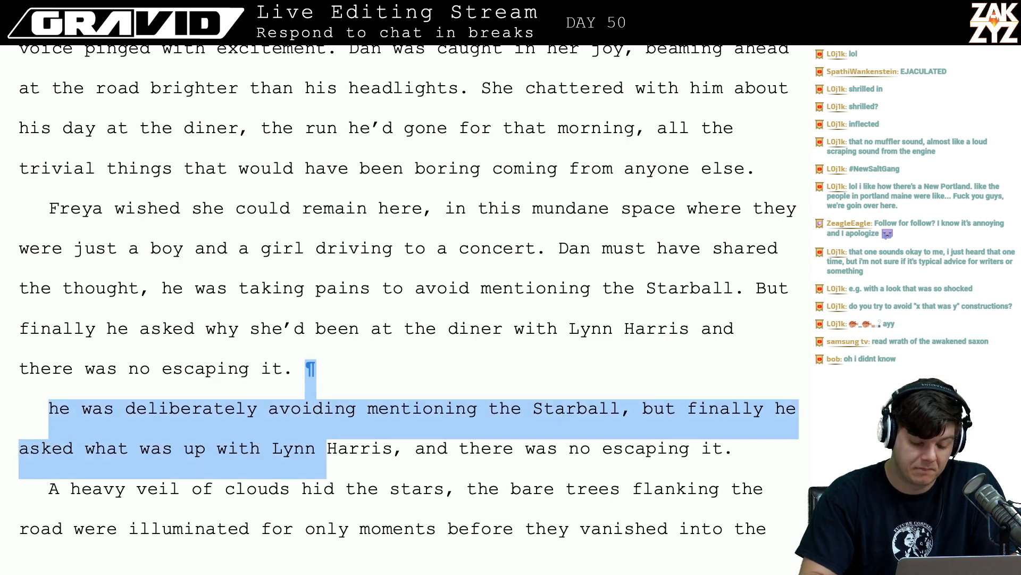
key("shift+Right")
key("shift+Right")
key("shift+Right")
key("shift+Right")
key("shift+Right")
key("shift+Right")
key("shift+Right")
key("shift+Right")
key("shift+Right")
key("shift+Right")
key("shift+Right")
key("shift+Right")
key("shift+Right")
key("shift+Right")
key("shift+Right")
key("shift+Right")
key("shift+Right")
key("shift+Right")
key("shift+Right")
key("shift+Right")
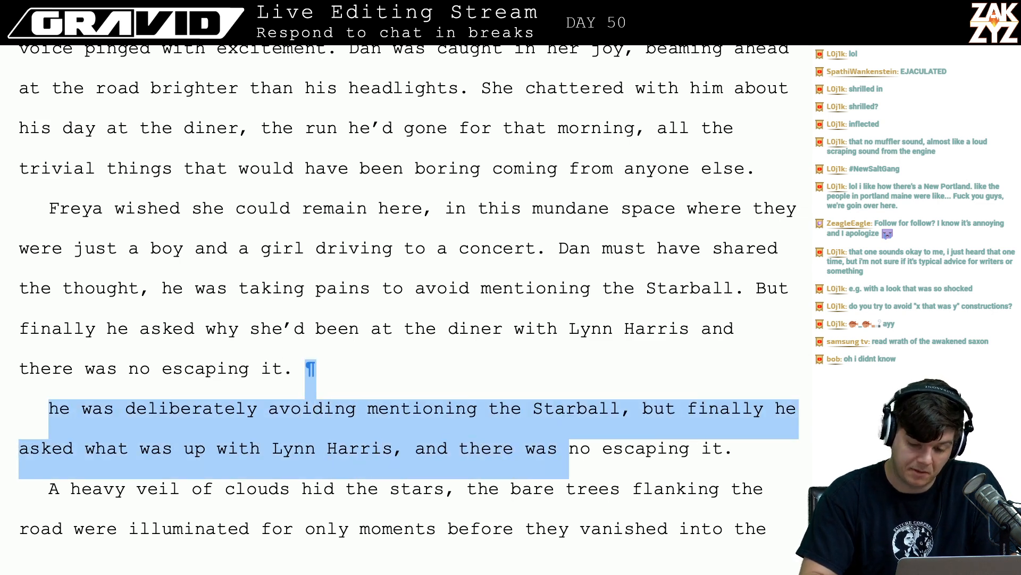
key("shift+Right")
key("shift+Right")
key("shift+Right")
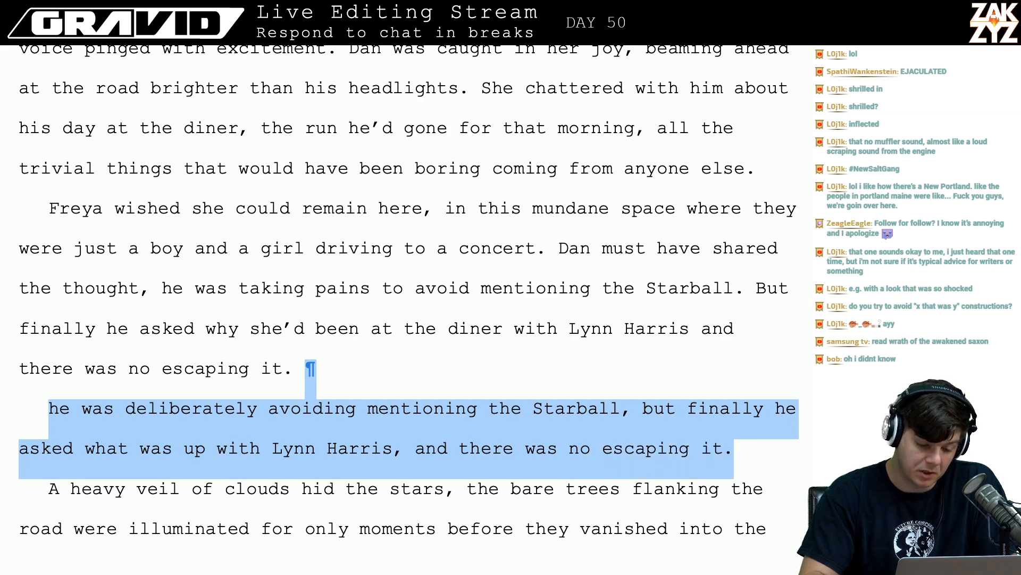
key("BackSpace")
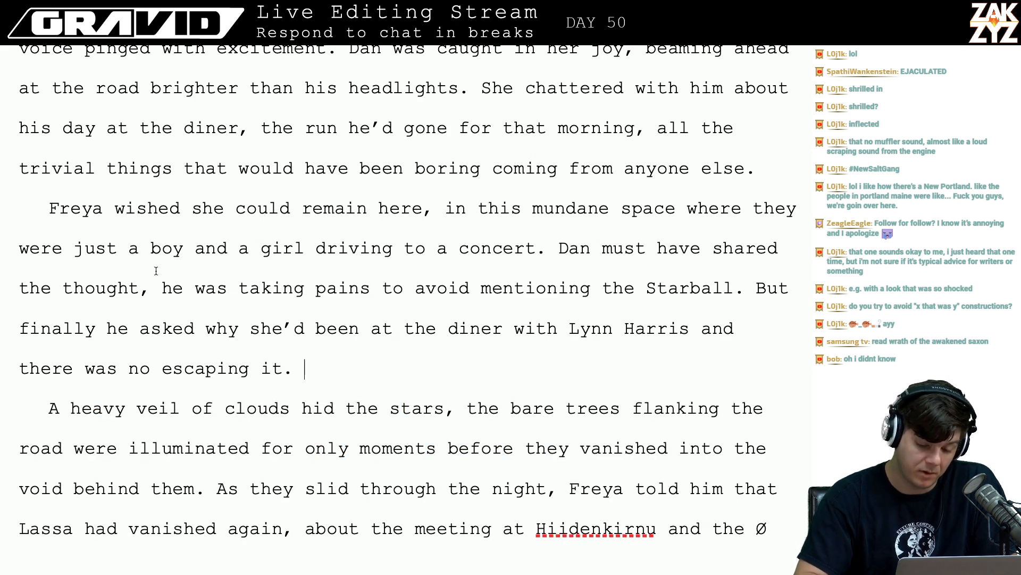
- Replace "void" with "darkness" in the sentence about the trees vanishing behind them
scroll(451, 299, "down", 3)
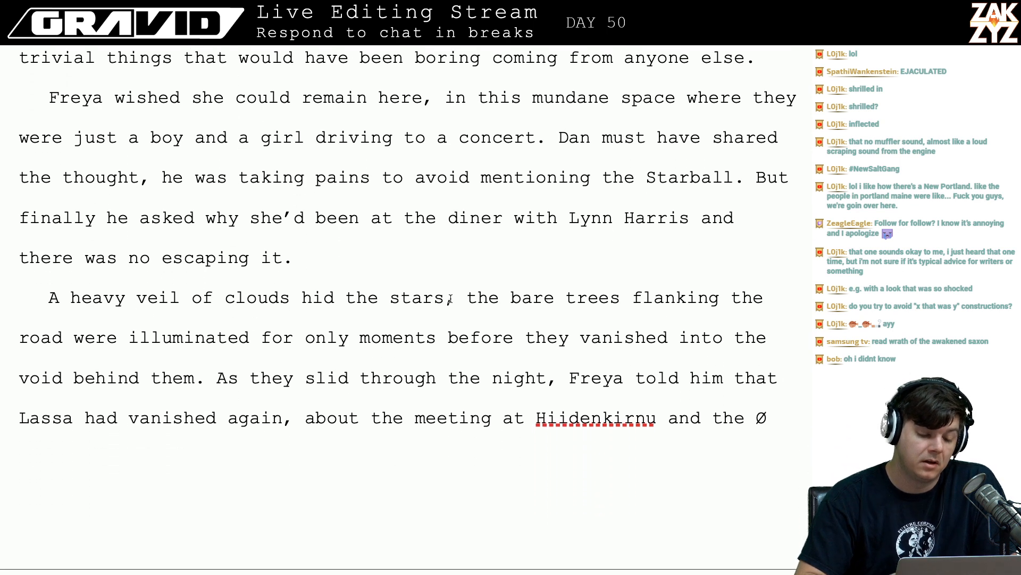
left_click(349, 215)
key("Right")
key("Right")
key("Right")
key("Right")
key("Right")
key("Right")
key("Right")
key("Right")
key("Right")
key("Right")
key("Right")
key("Down")
key("Down")
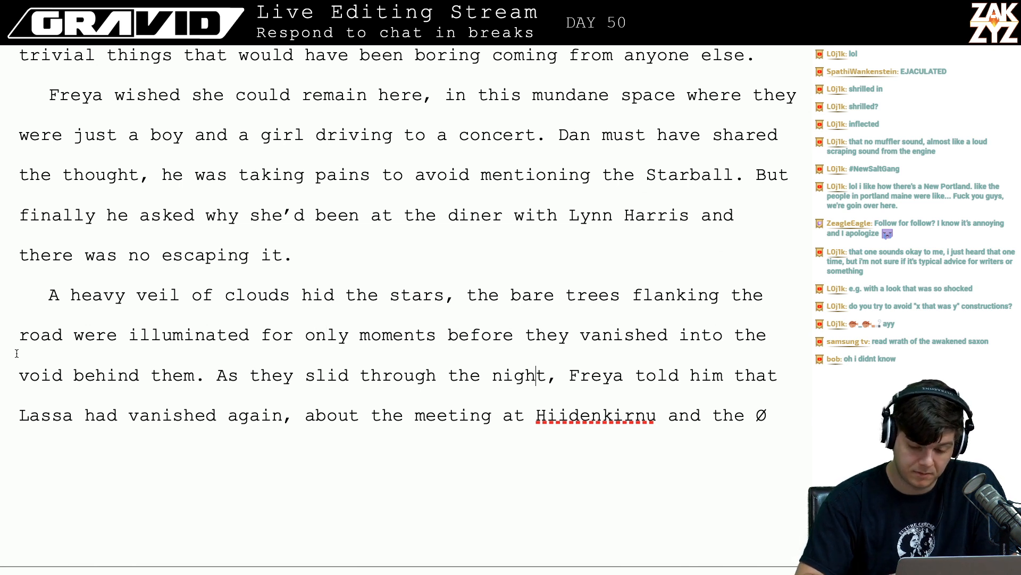
scroll(107, 366, "down", 3)
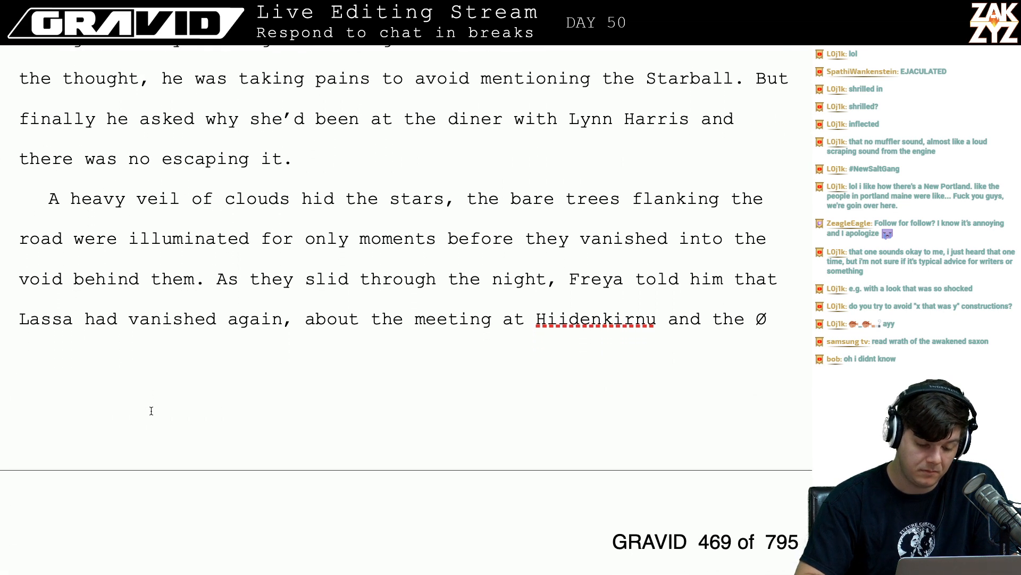
left_click(66, 282)
key("BackSpace")
key("BackSpace")
key("BackSpace")
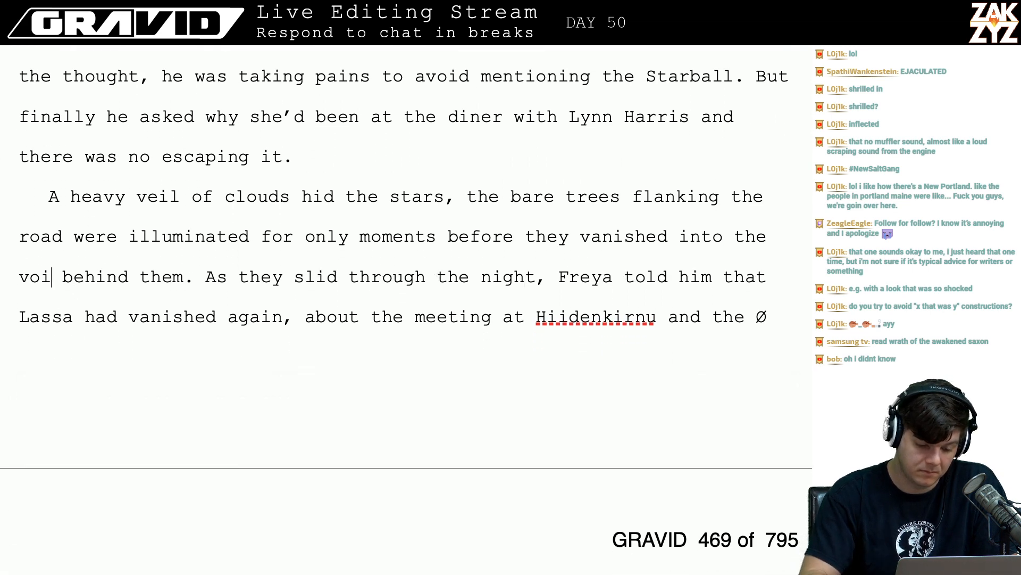
key("BackSpace")
type("darkness")
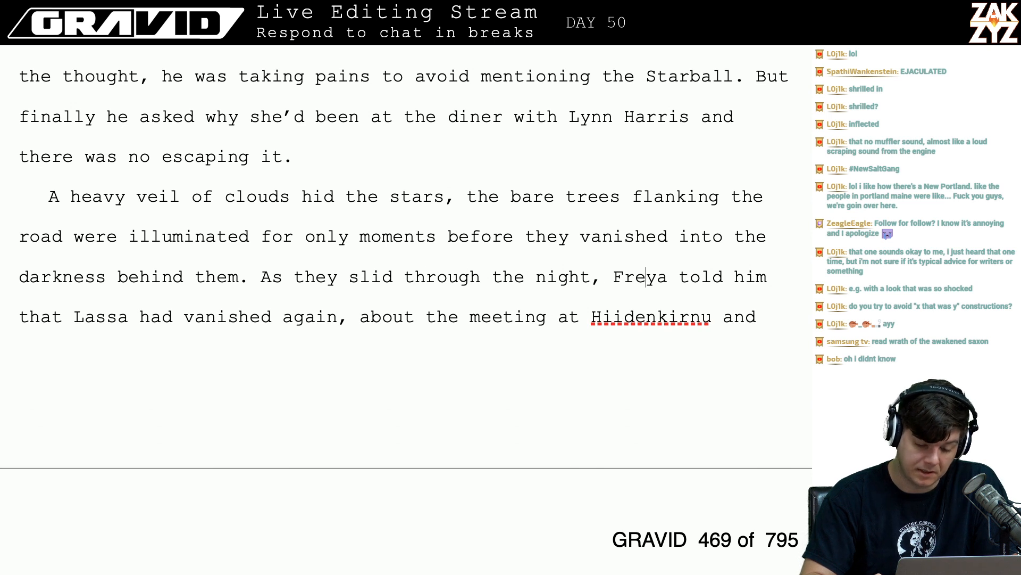
- Replace "him" with "Dan" after "As they slid through the night, Freya told"
key("BackSpace")
key("BackSpace")
key("BackSpace")
type("Dan")
- Read on through the Ø process passage across the page break and check it against the "heavy veil of clouds" paragraph
key("Down")
key("Down")
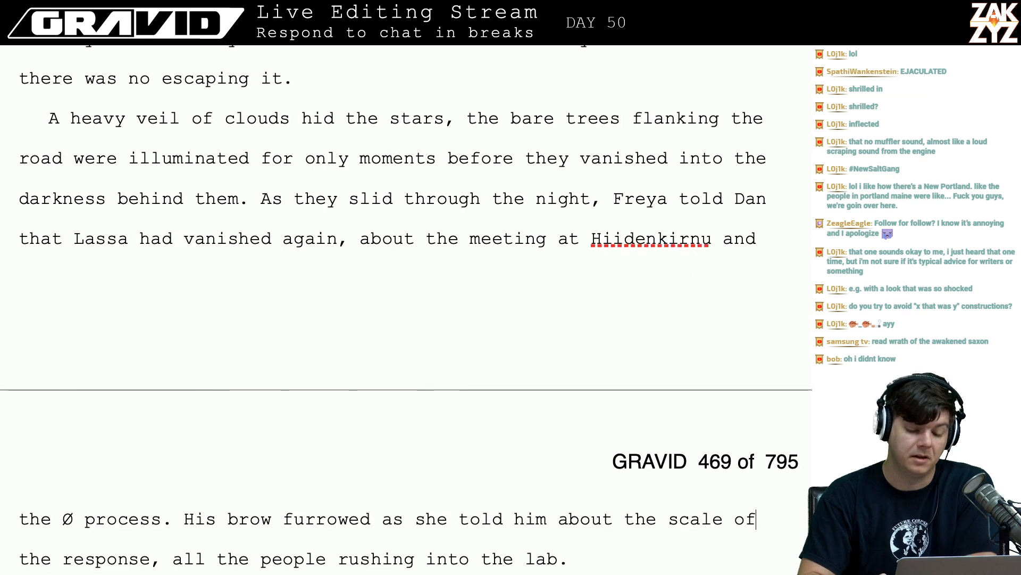
key("Left")
key("Left")
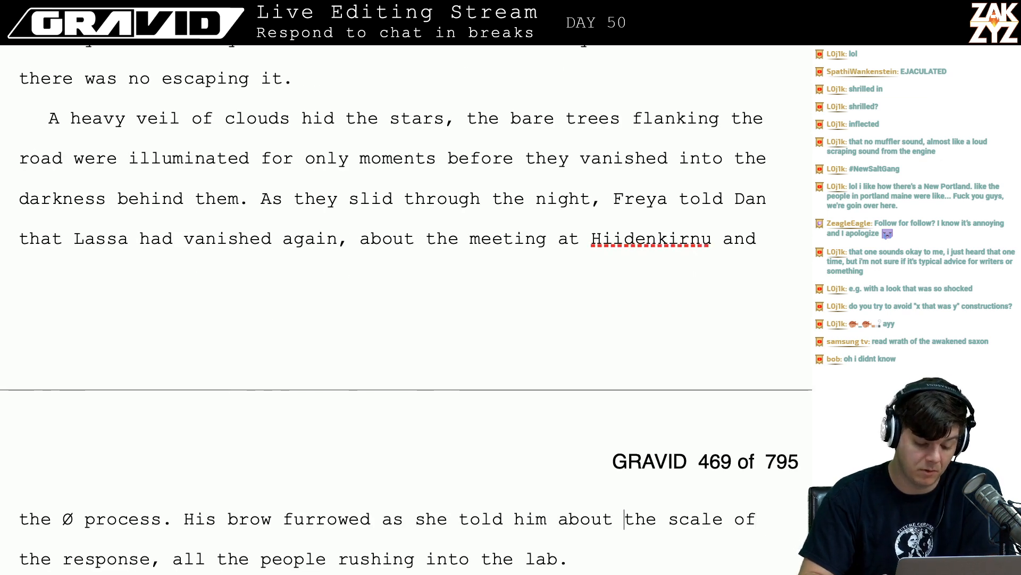
key("Down")
key("Down")
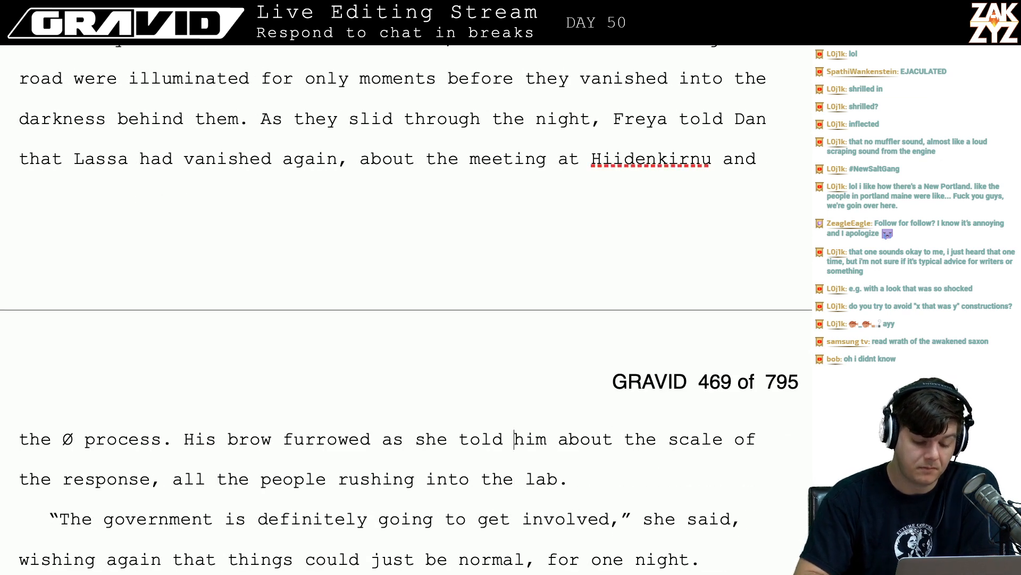
scroll(353, 385, "down", 2)
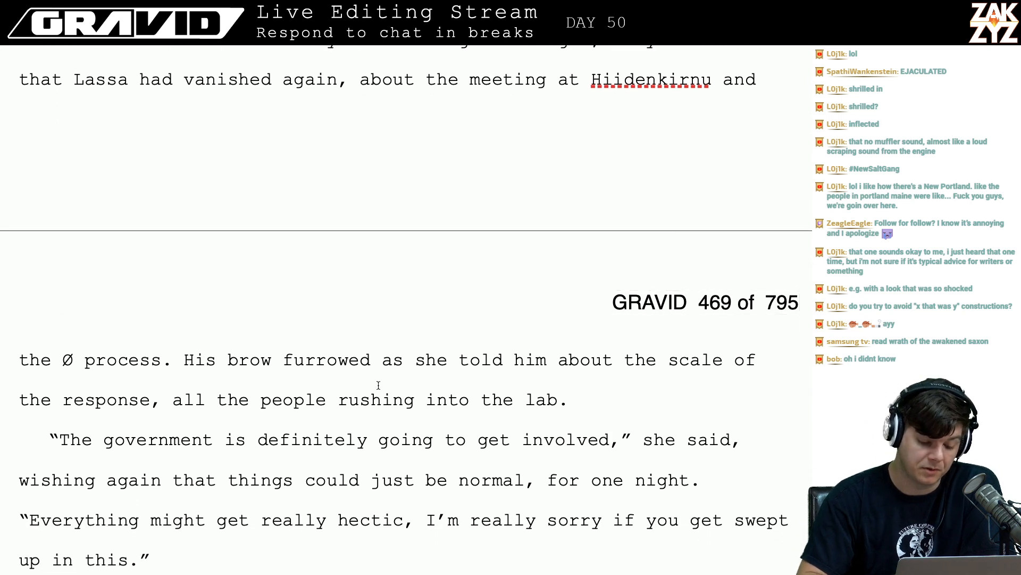
left_click(200, 394)
key("Right")
key("Right")
key("Right")
key("Right")
key("Right")
key("Right")
key("Right")
key("Right")
key("Right")
key("Right")
key("Right")
key("Right")
key("Right")
key("Right")
key("Right")
key("Right")
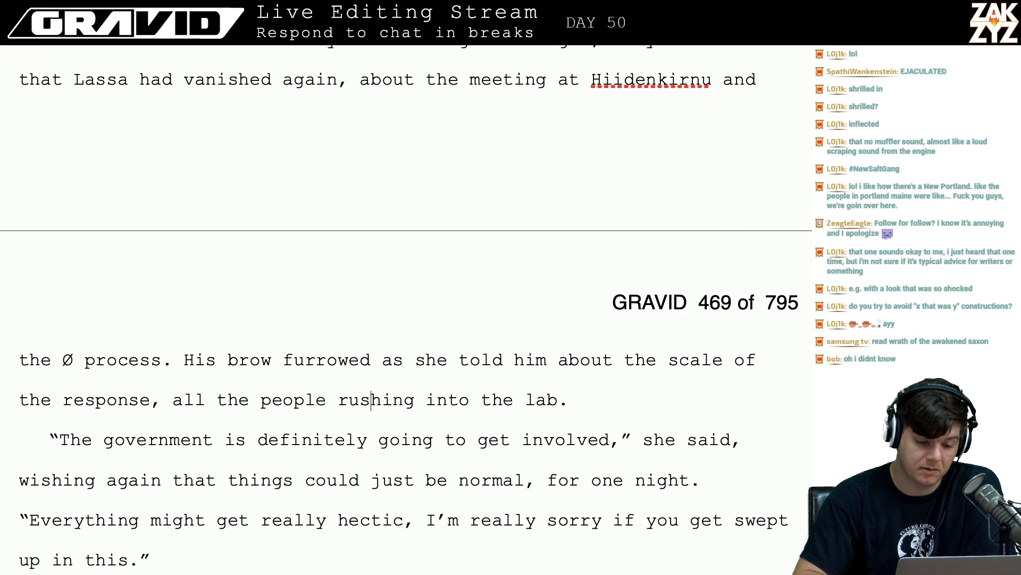
scroll(404, 309, "up", 3)
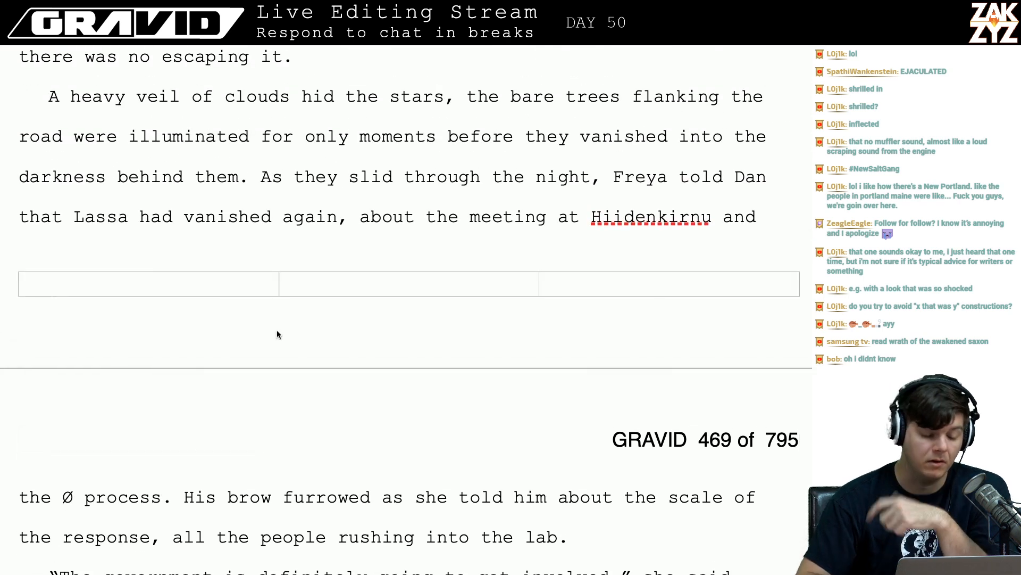
scroll(277, 331, "down", 1)
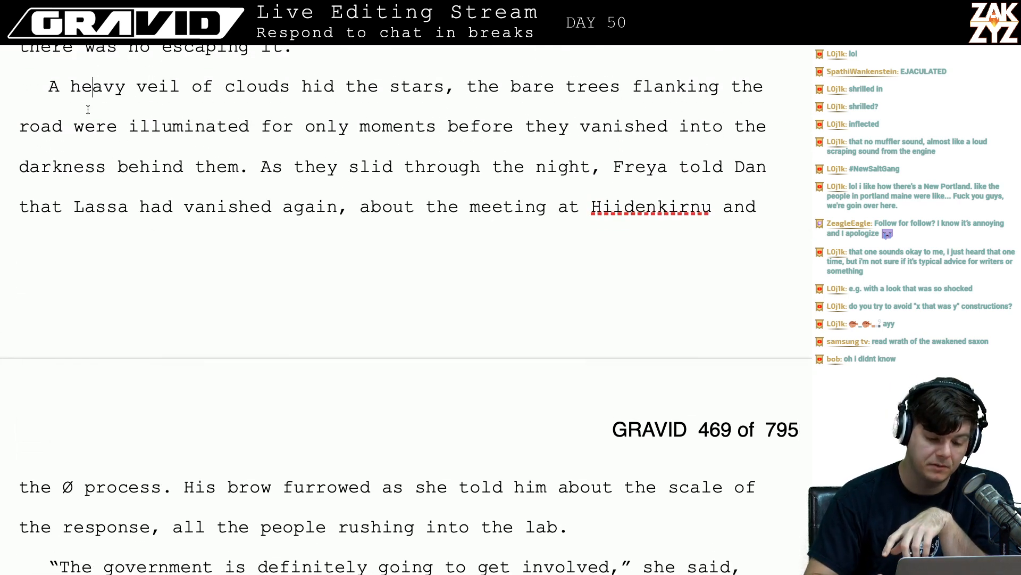
- Split the Lassa sentence after "vanished again" by replacing the comma with a full stop and starting a new sentence, "She told him"
key("Right")
key("alt+Right")
key("alt+Right")
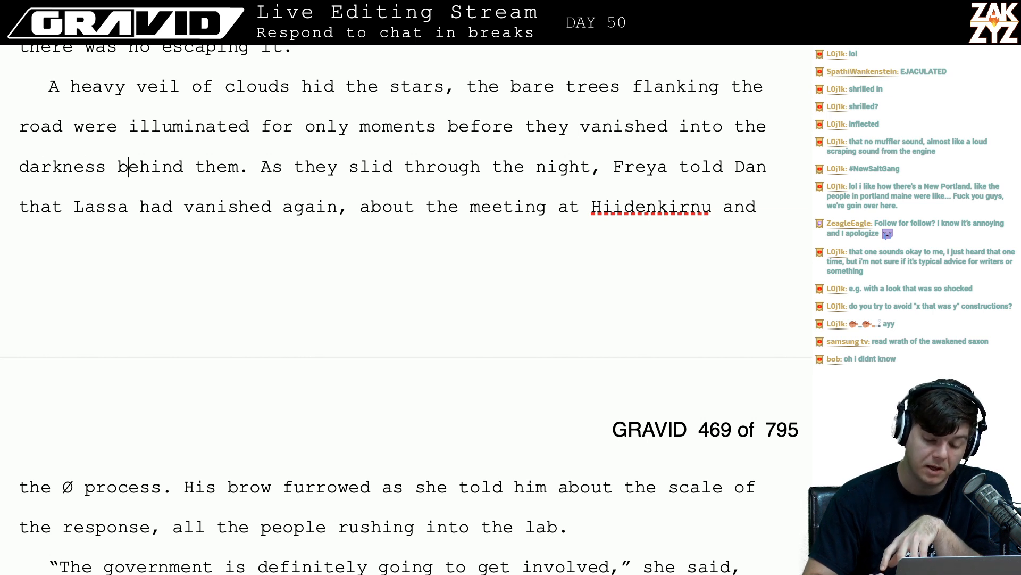
key("Right")
key("Right")
key("Right")
key("Right")
key("Right")
key("Down")
key("Left")
key("Left")
key("Left")
key("Left")
key("Left")
key("Left")
key("Left")
key("Left")
key("BackSpace")
type(". She to")
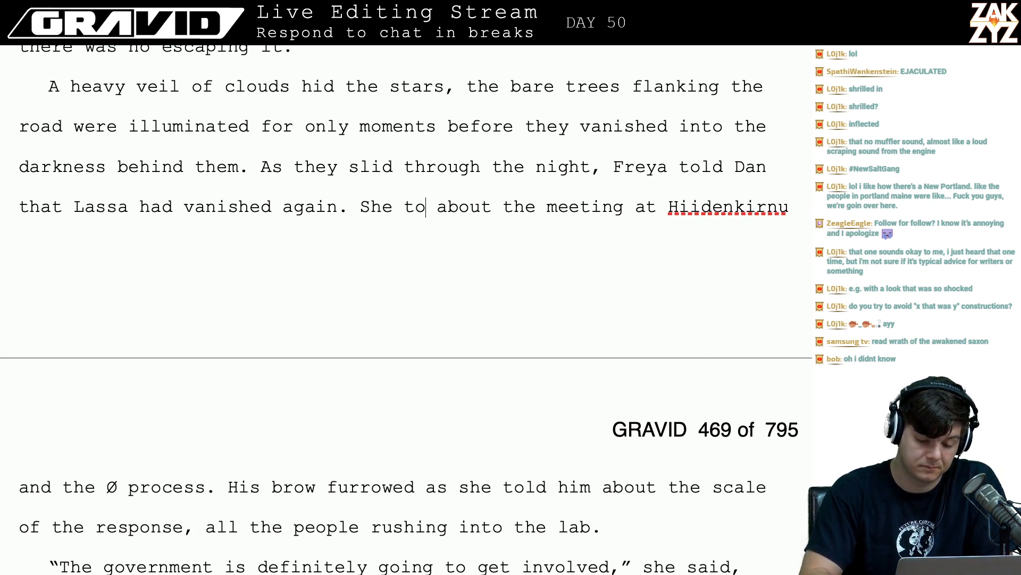
type("ld him")
- Insert "described the scale of the response, all the scientists and security people scurrying around the lab." after "His brow furrowed as she"
key("Left")
key("Left")
key("Left")
key("Down")
key("Down")
key("Down")
key("Down")
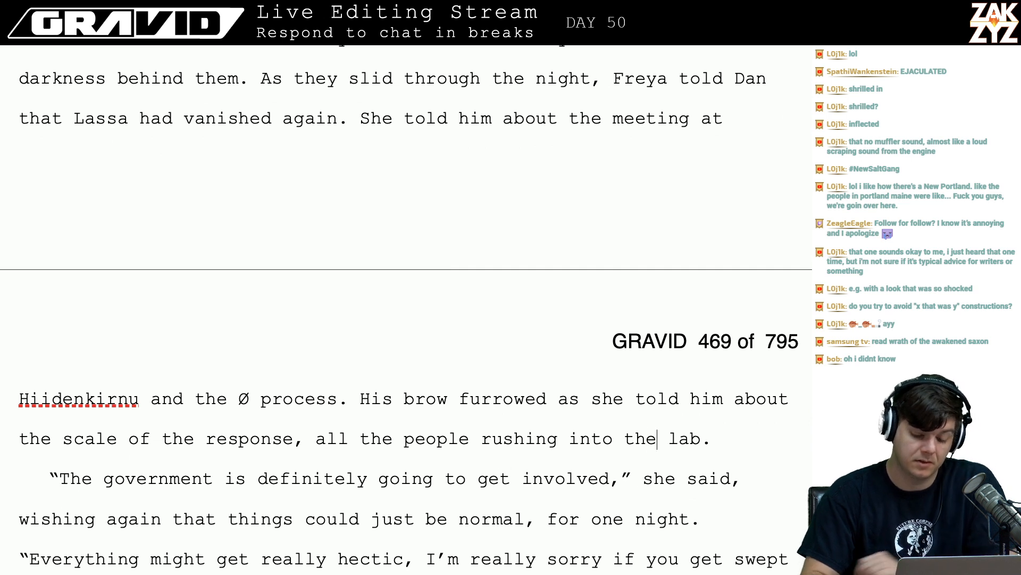
key("Up")
key("Left")
key("Left")
type("des")
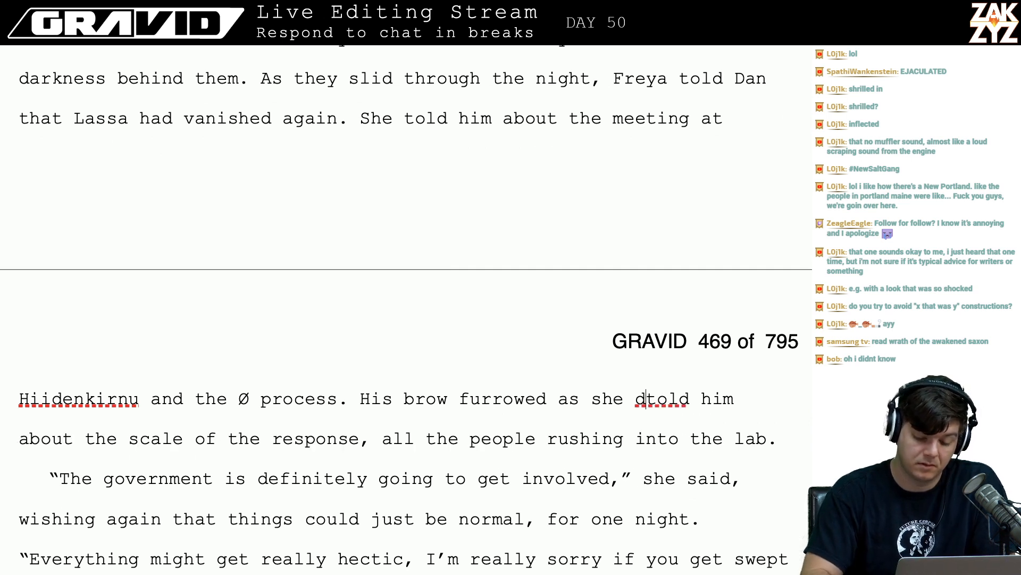
type("cribed the scal")
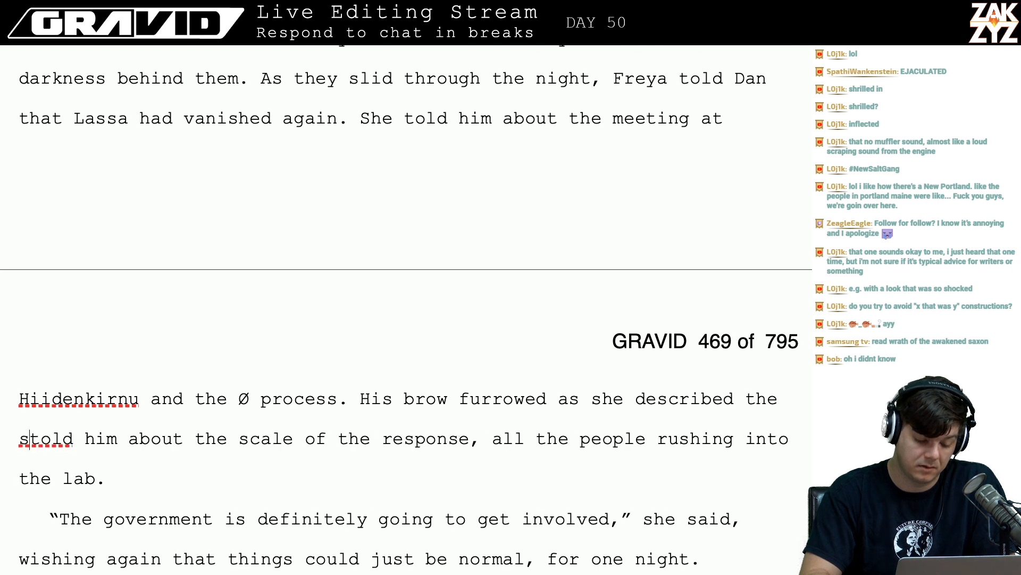
type("e of the re")
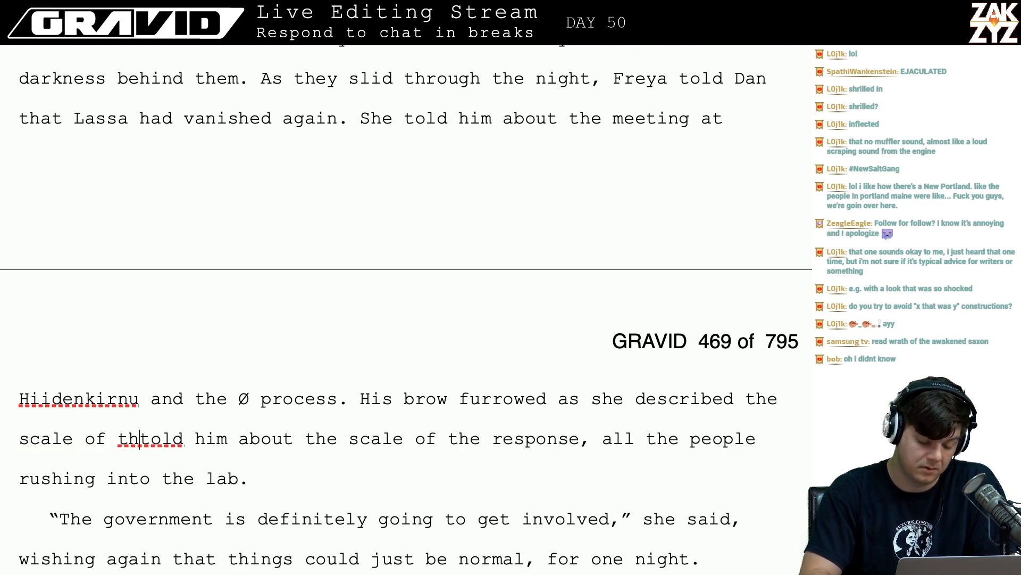
type("sponse, all the ")
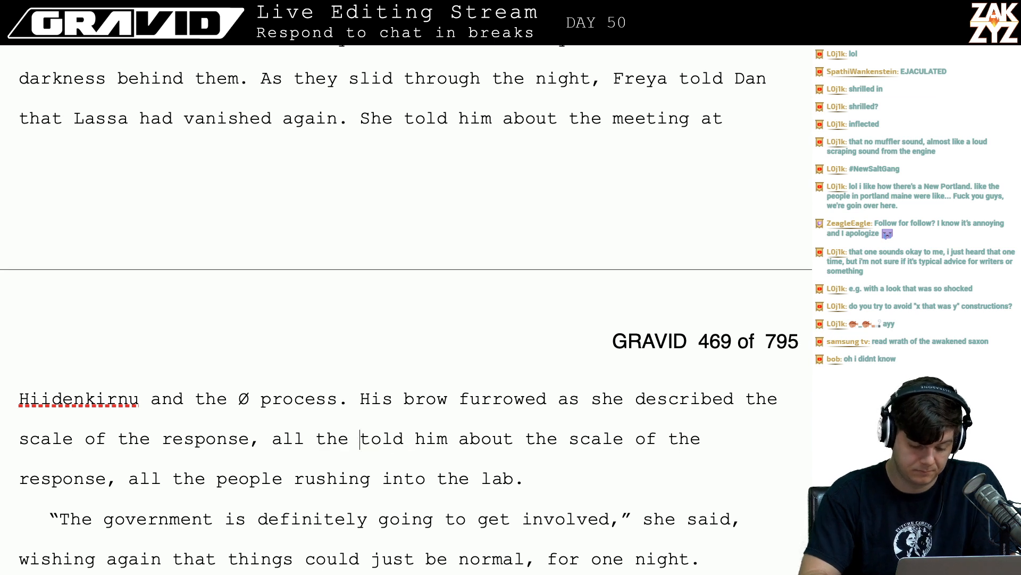
type("scientists ")
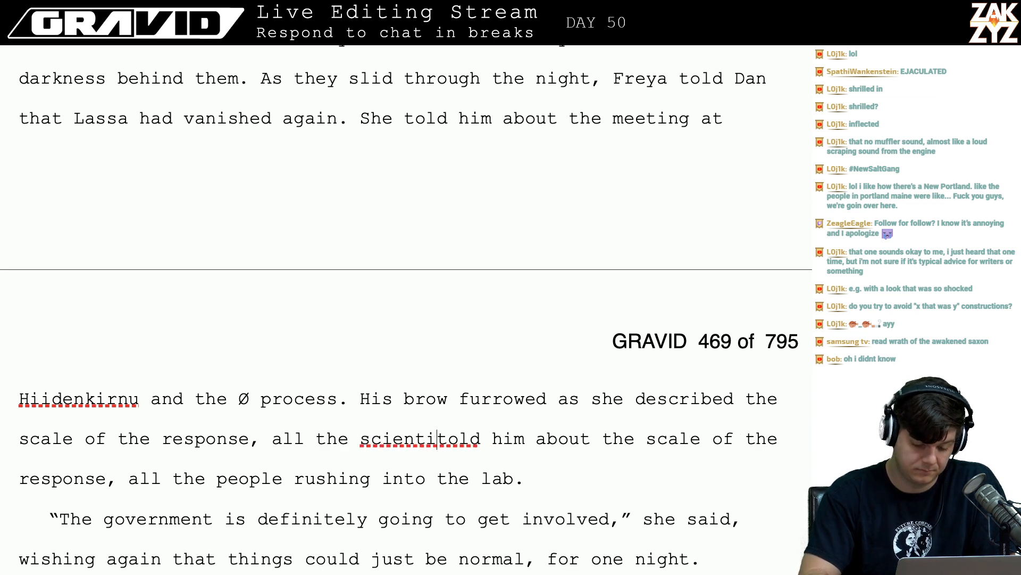
type("and security peo")
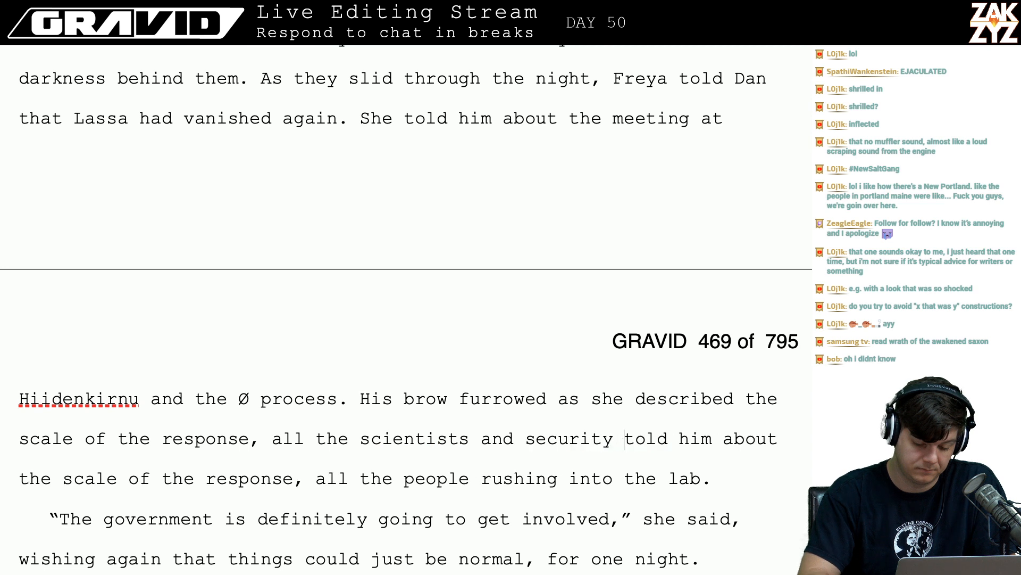
type("ple scurrying ")
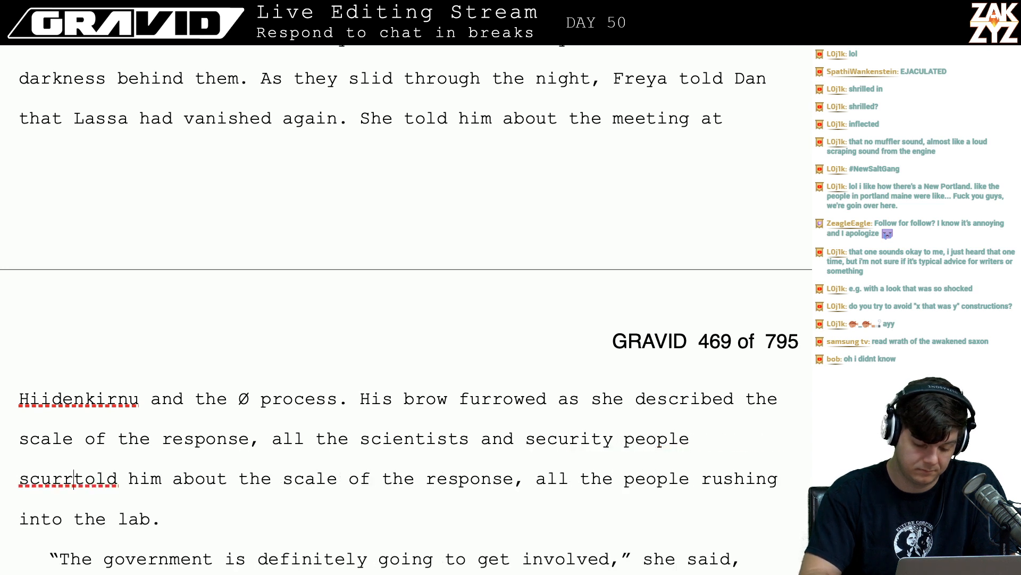
type("around the la")
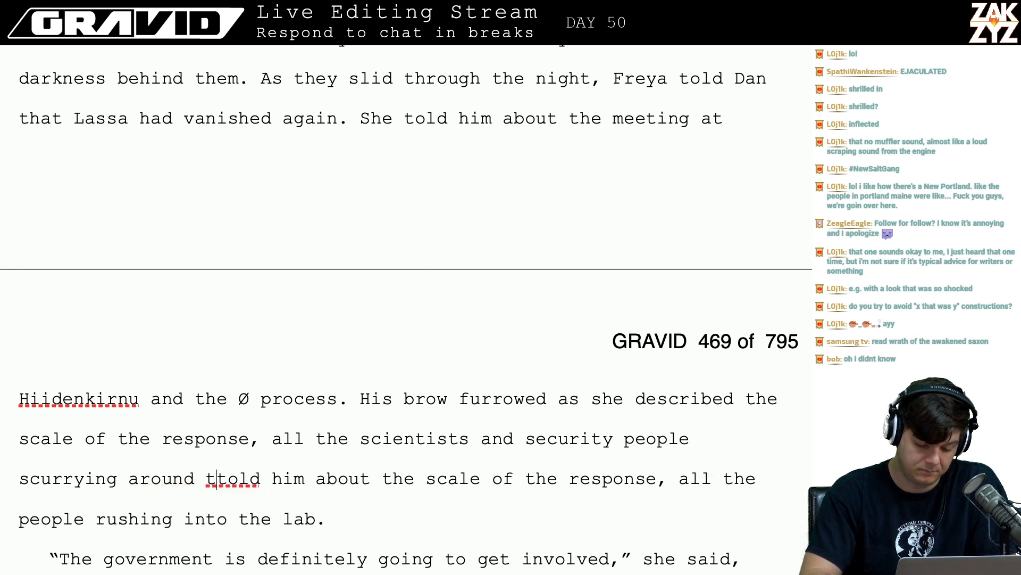
type("b.")
- Delete the old "told him about the scale of the response" wording and end the new sentence with "in a half-panic."
key("shift+Down")
key("shift+Right")
key("shift+Right")
key("shift+Right")
key("shift+Right")
key("shift+Right")
key("shift+Right")
key("shift+Right")
key("shift+Right")
key("shift+Right")
key("shift+Right")
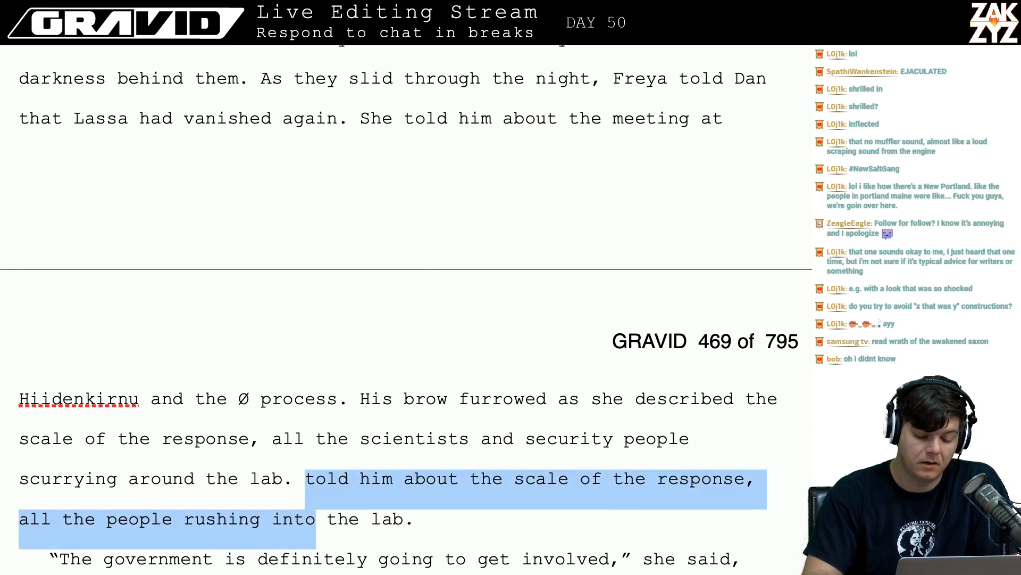
key("BackSpace")
key("BackSpace")
type("in a half-panic.")
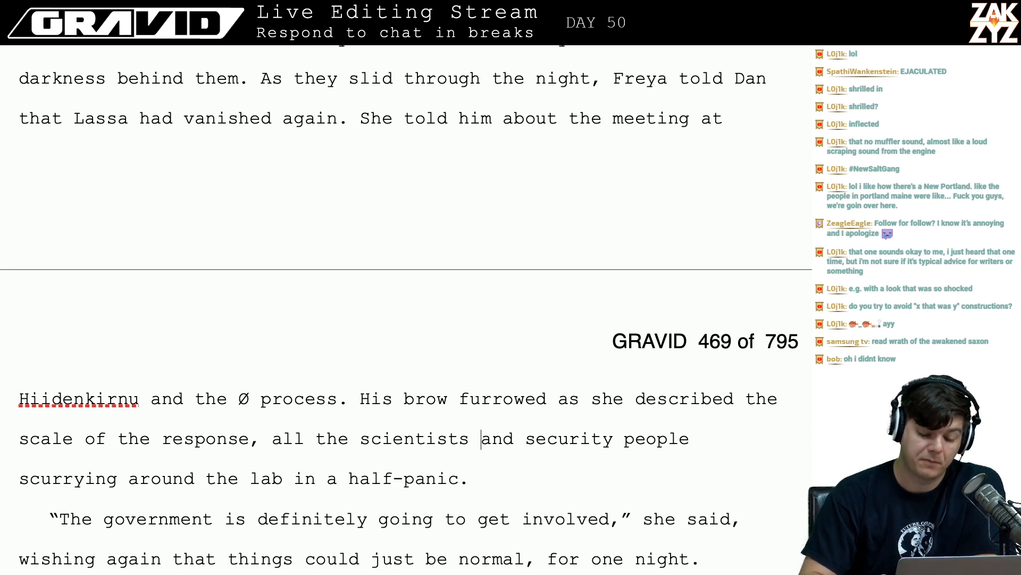
- Reread the sentence about the scientists and security people and move on to the government dialogue
key("Left")
key("Left")
key("Left")
key("Left")
key("Left")
key("Left")
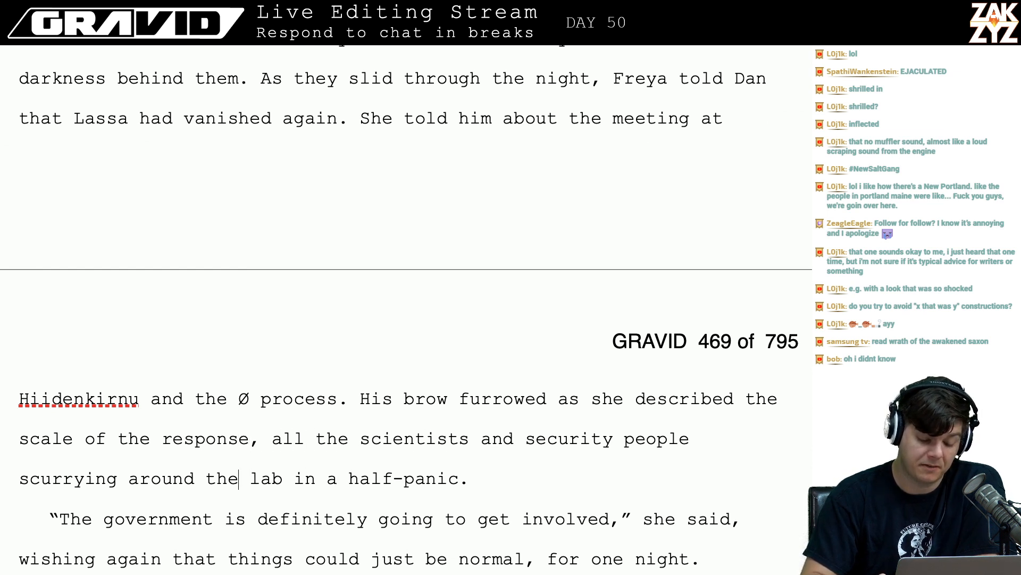
key("Down")
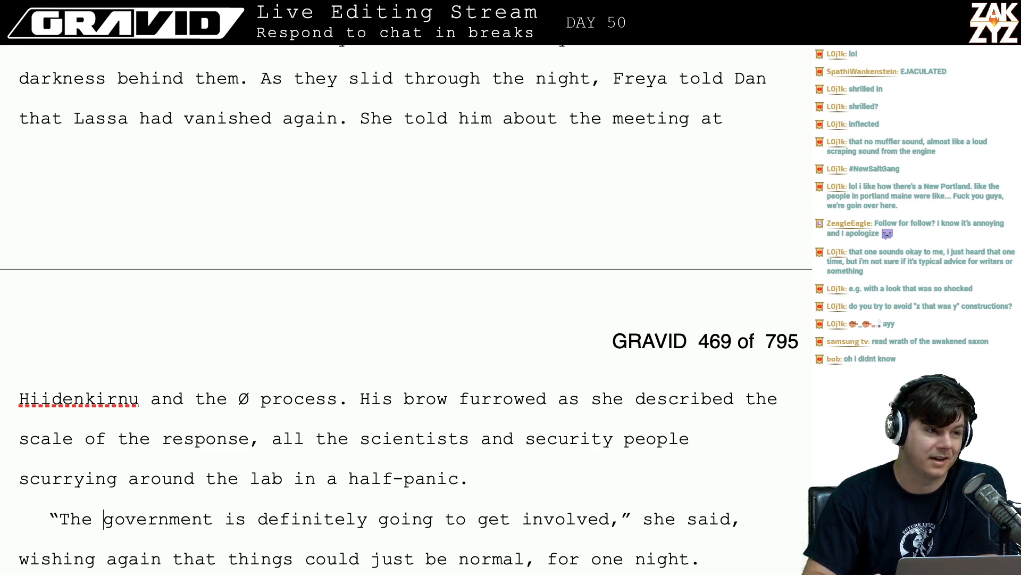
key("Down")
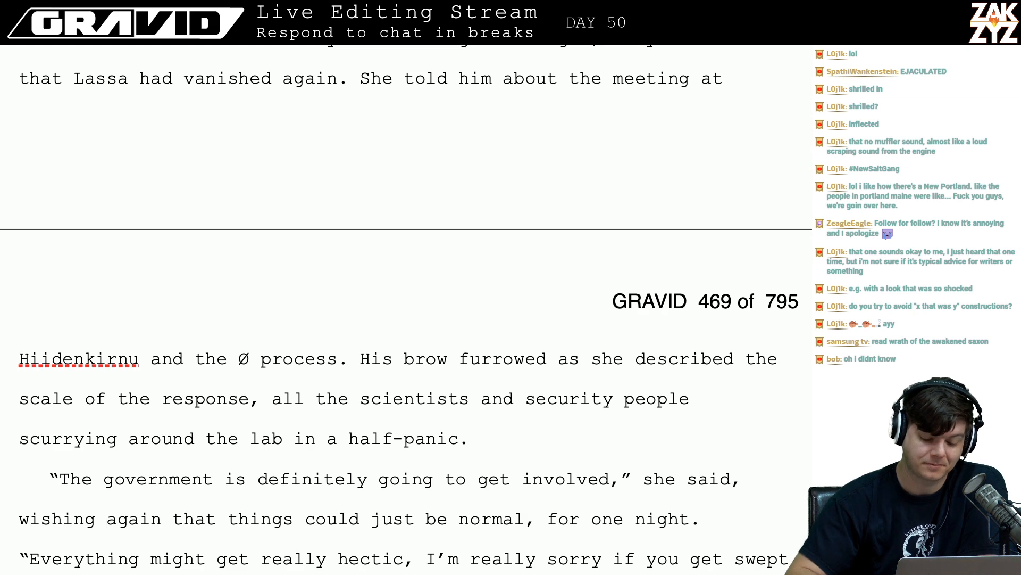
- Read through Freya's dialogue about the government getting involved and the phone paragraph after it, checking the wording
scroll(174, 228, "down", 3)
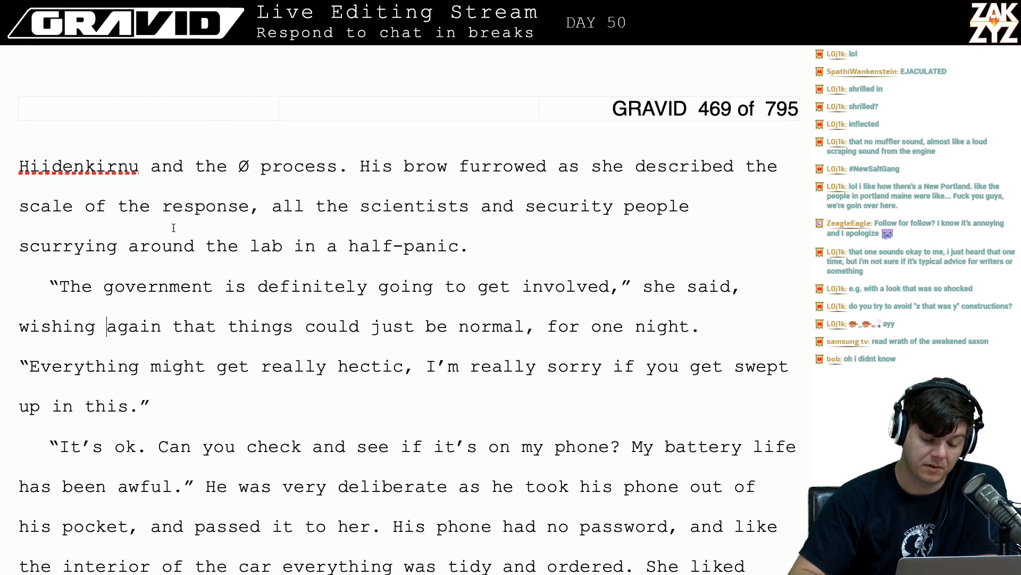
scroll(441, 305, "down", 1)
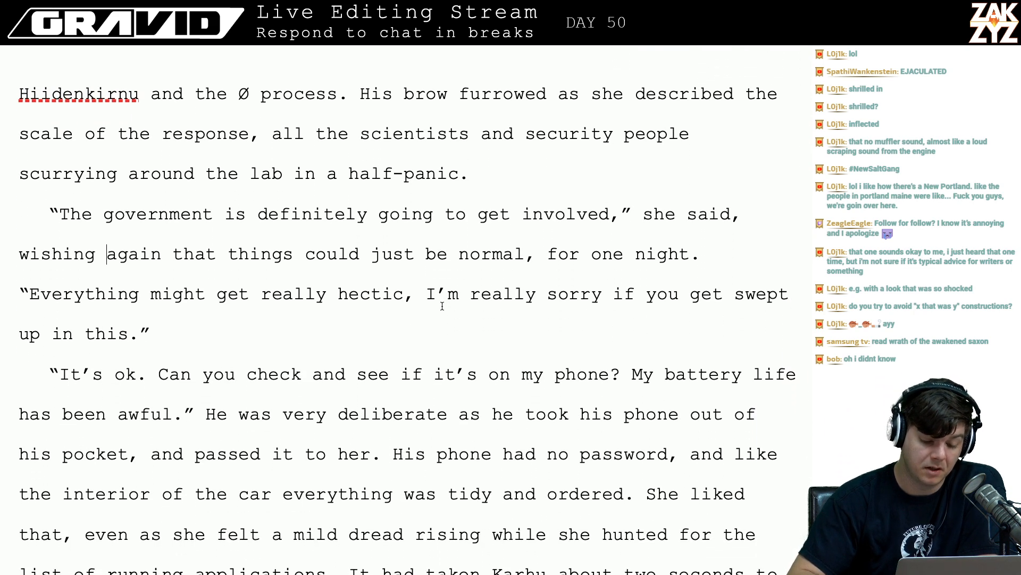
left_click(394, 255)
key("Left")
key("Right")
key("Right")
key("Right")
key("Right")
key("Right")
key("Right")
key("Right")
key("Right")
key("Right")
key("Right")
key("Right")
key("Right")
key("Right")
key("Right")
key("Right")
key("Right")
key("Right")
key("Right")
key("Right")
key("Right")
key("Right")
key("Right")
key("Right")
key("Right")
key("Right")
key("Right")
key("Right")
key("Right")
key("Right")
key("Right")
key("Right")
key("Right")
key("Right")
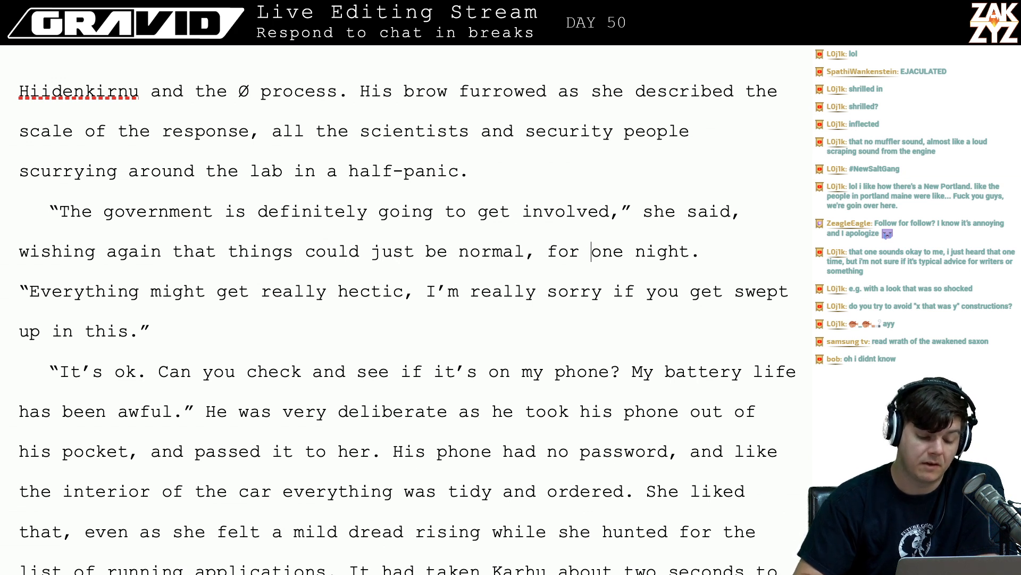
key("Right")
key("Right")
key("Right")
key("Right")
key("Right")
key("Right")
key("Right")
key("Right")
key("Right")
key("Right")
key("Right")
key("Right")
key("Right")
key("Right")
key("Right")
key("Right")
key("Right")
key("Right")
key("Right")
key("Right")
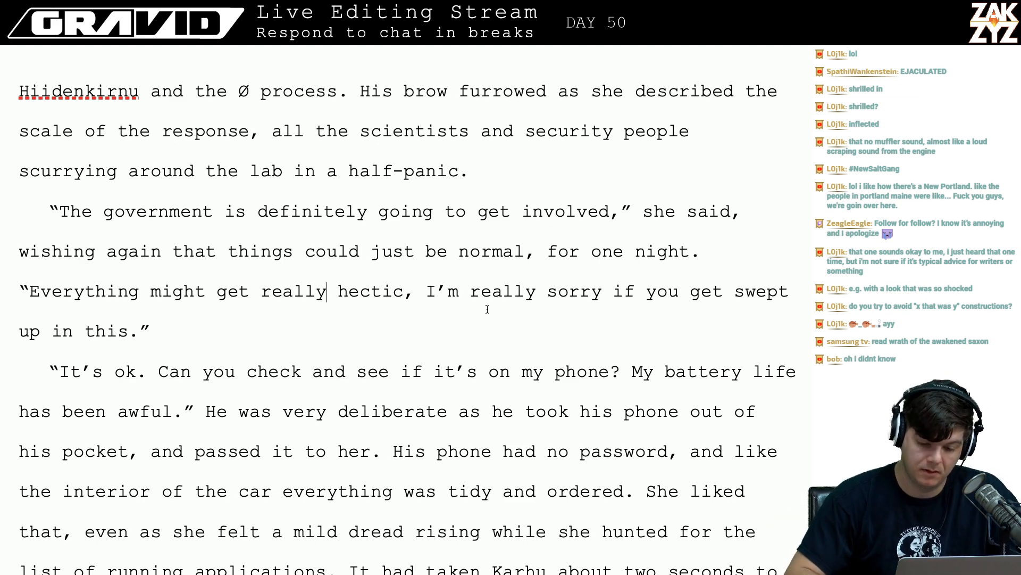
scroll(488, 309, "down", 3)
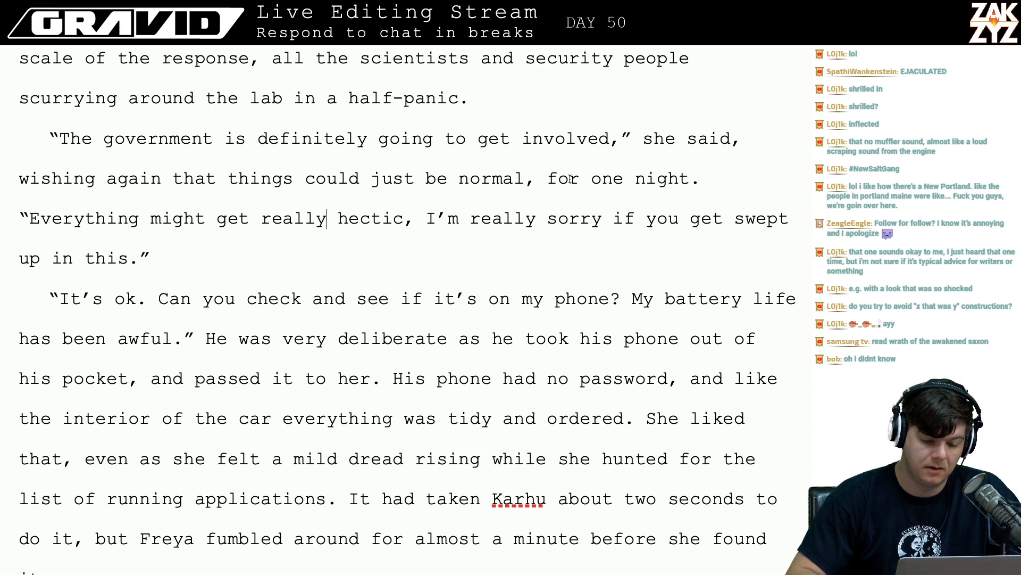
scroll(571, 179, "down", 1)
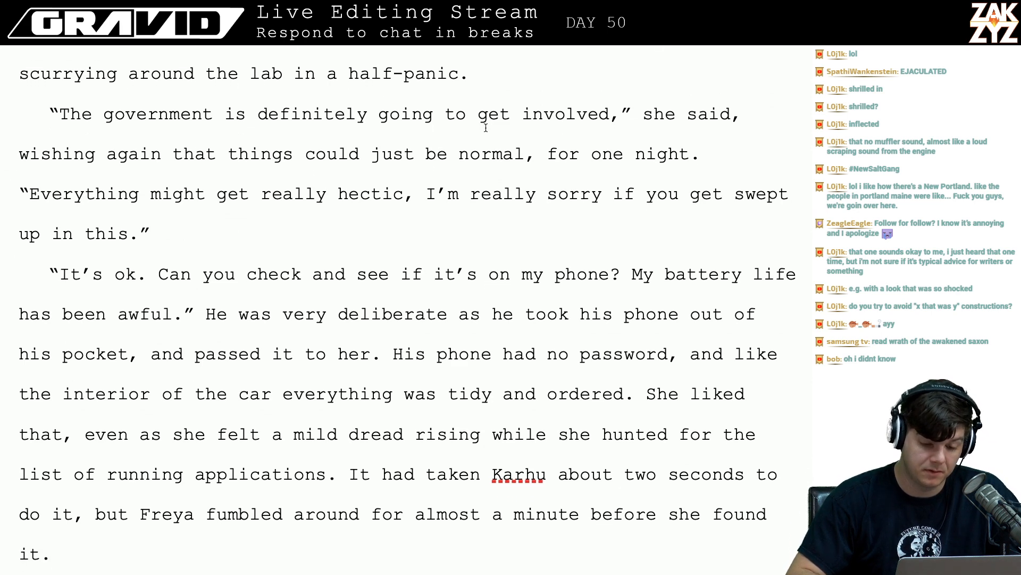
scroll(486, 128, "up", 2)
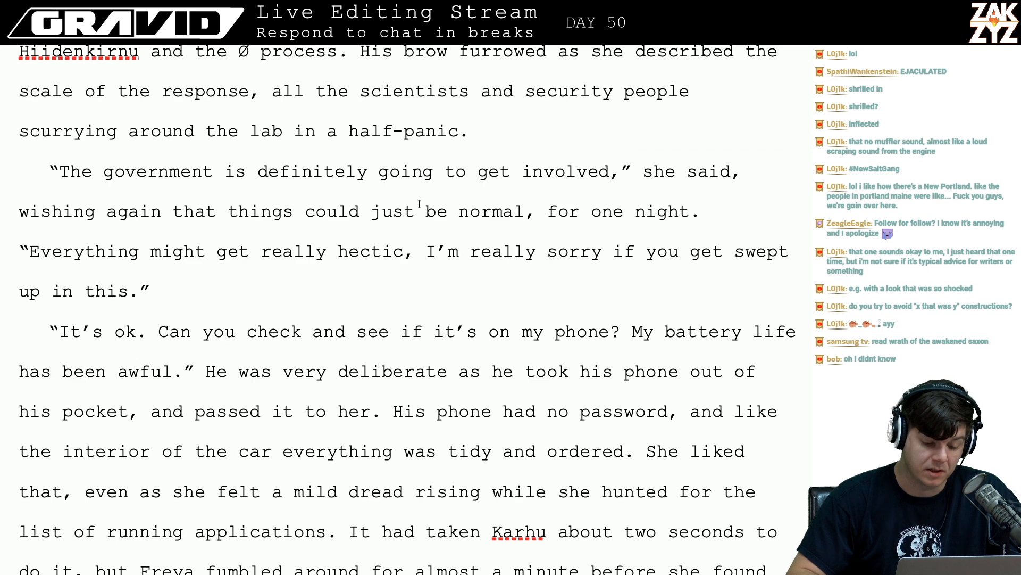
scroll(412, 211, "up", 1)
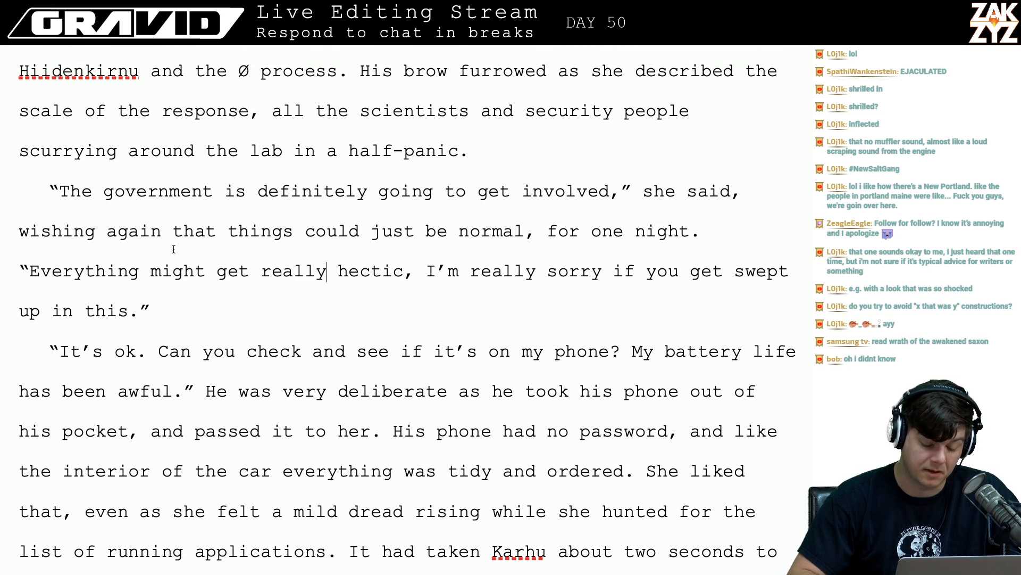
scroll(281, 222, "up", 1)
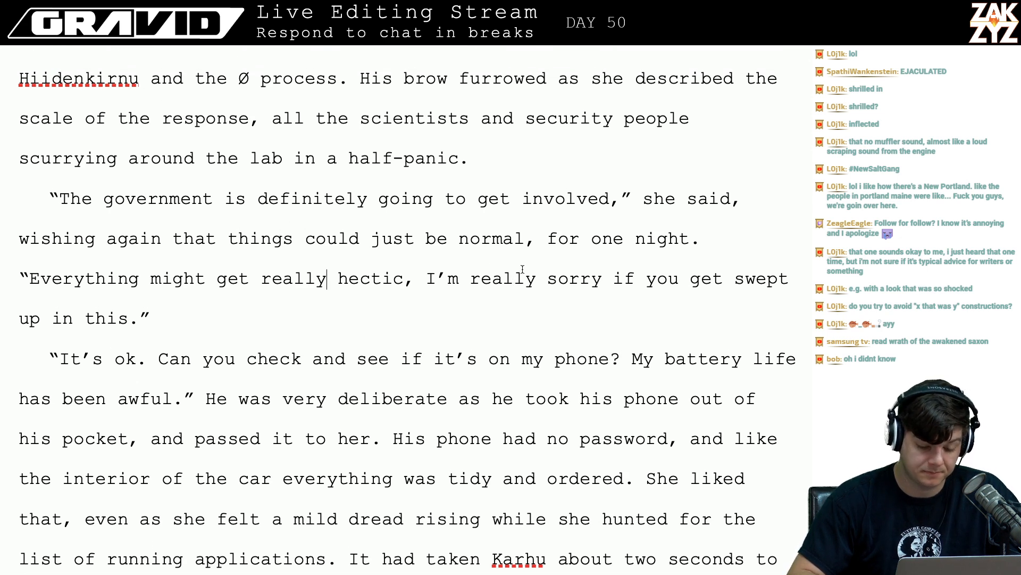
- Delete "just" from "wishing again that things could just be normal"
scroll(430, 333, "down", 1)
key("Left")
key("Left")
key("BackSpace")
key("BackSpace")
key("BackSpace")
key("BackSpace")
key("BackSpace")
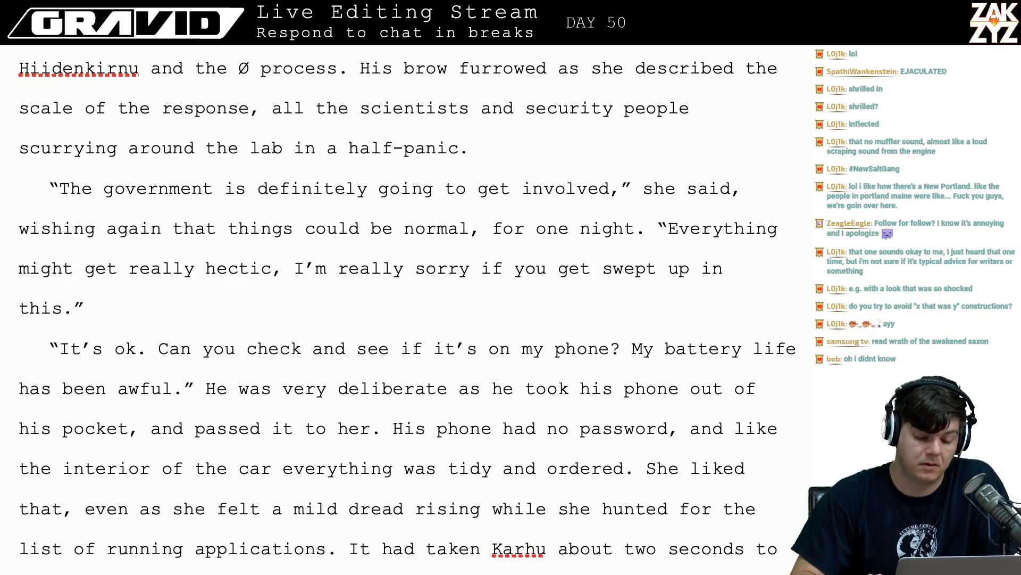
- Remove the comma after "normal" in the sentence about Freya's wish
key("Right")
key("Right")
key("Right")
key("Right")
key("Right")
key("Right")
key("Right")
key("Right")
key("Right")
key("Right")
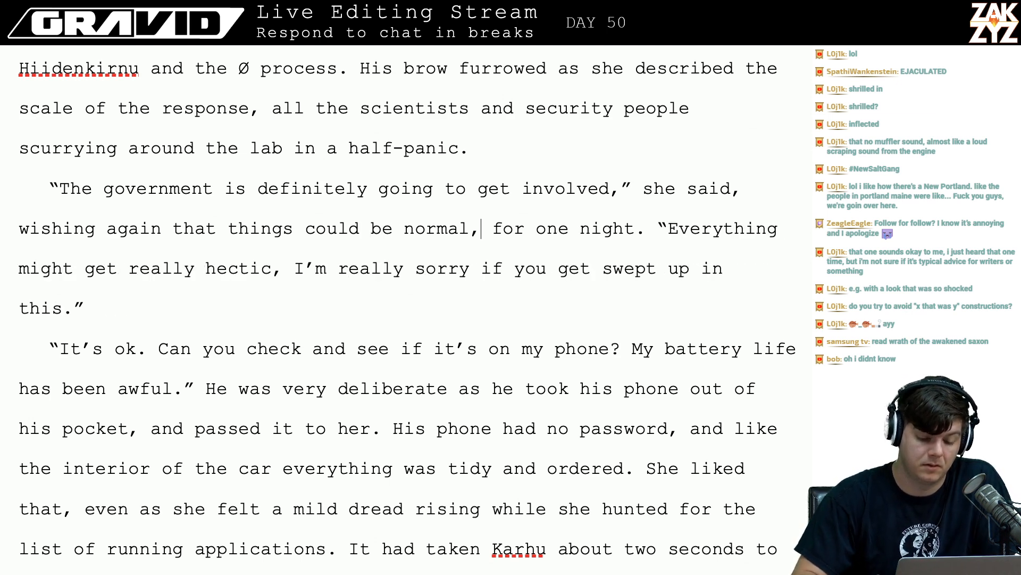
key("BackSpace")
- Delete "for one night" from the end of the sentence about Freya wishing things could be normal
key("Right")
key("Right")
key("Right")
key("Right")
key("Right")
key("Right")
key("Right")
key("Right")
key("Right")
key("Right")
key("Right")
key("Right")
key("Right")
key("Right")
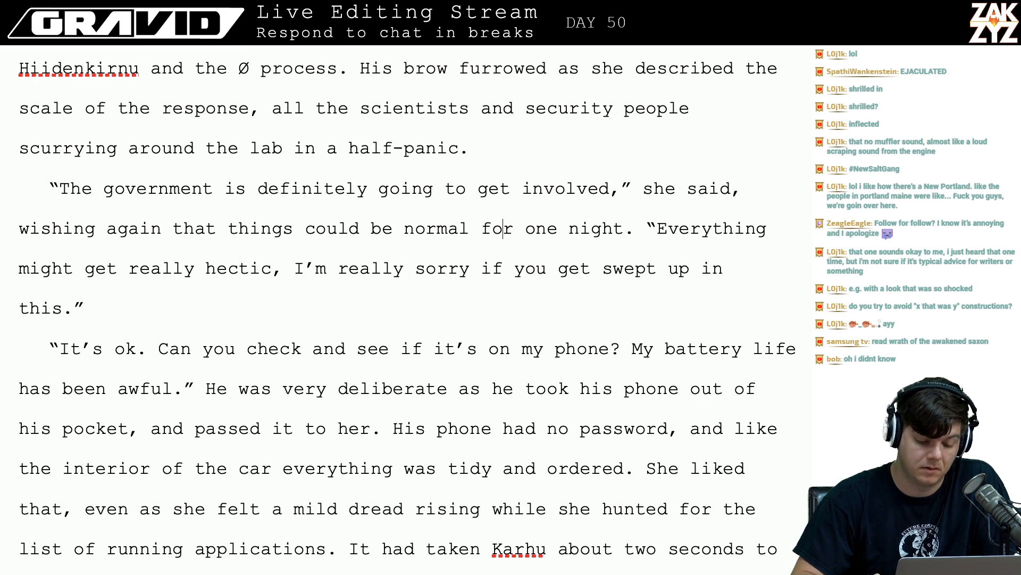
key("Left")
key("BackSpace")
key("BackSpace")
key("BackSpace")
key("BackSpace")
key("BackSpace")
key("BackSpace")
key("BackSpace")
key("BackSpace")
key("BackSpace")
key("BackSpace")
key("BackSpace")
key("BackSpace")
key("BackSpace")
key("BackSpace")
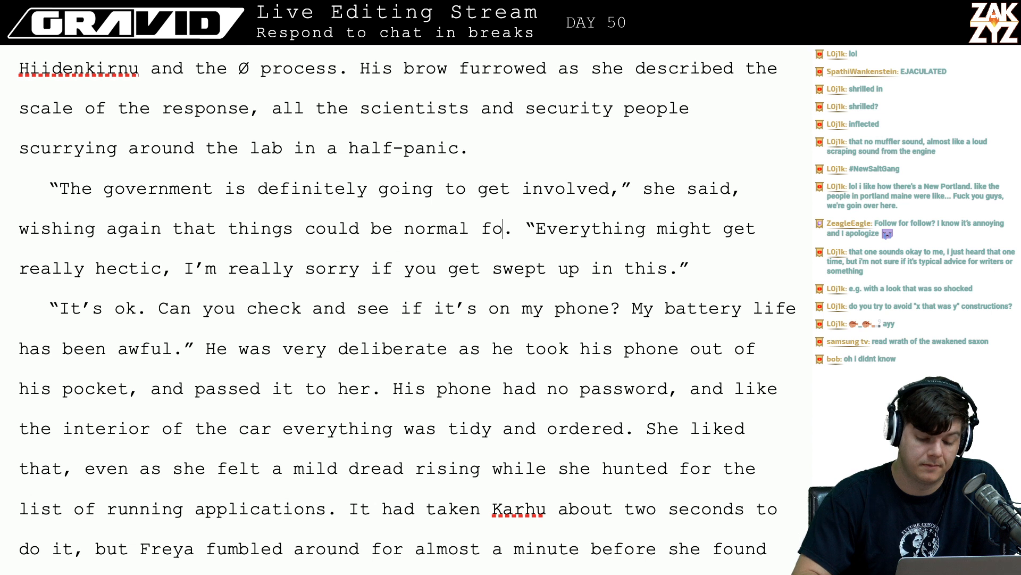
- Insert "just" before "be normal" in the sentence about Freya's wish
key("Left")
key("Left")
key("Left")
key("Left")
key("Left")
key("Left")
key("Left")
key("Left")
key("Left")
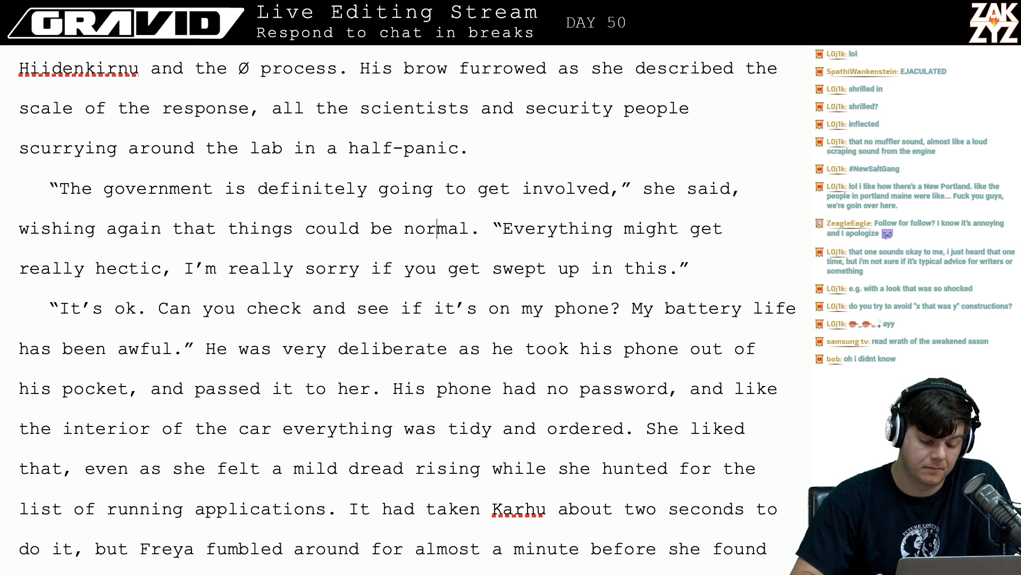
key("Right")
type("just")
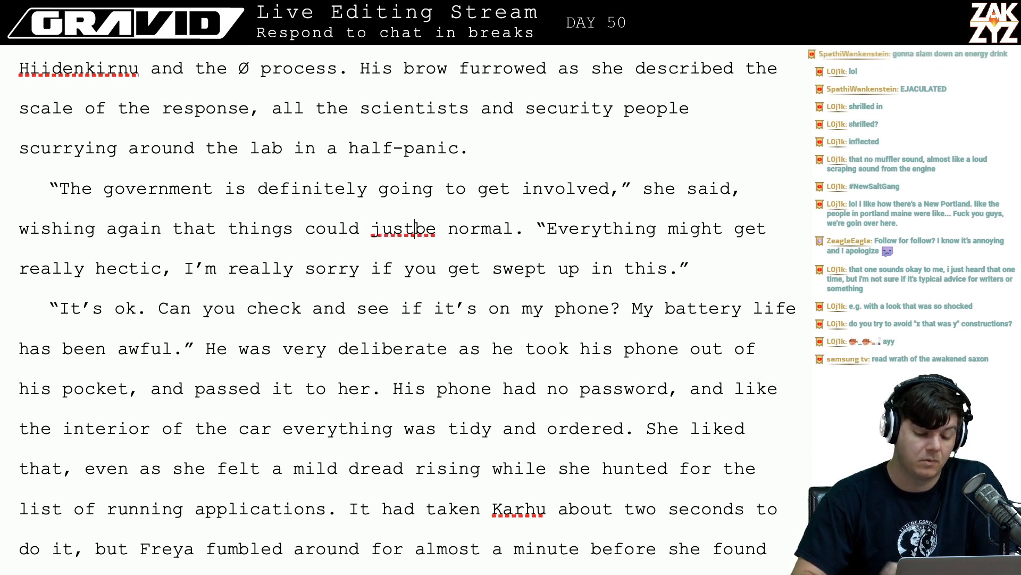
- Replace the comma after "really hectic" with a period so Freya's apology starts its own sentence
key("Right")
key("Right")
key("Right")
key("Right")
key("Right")
key("Right")
key("Right")
key("Right")
key("Right")
key("Right")
key("Right")
key("Right")
key("Right")
key("Right")
key("Right")
key("Right")
key("Right")
key("Right")
key("Right")
key("Right")
key("Right")
key("Right")
key("Right")
key("Right")
key("Right")
key("Right")
key("Right")
key("Right")
key("Right")
key("Right")
key("Right")
key("Right")
key("Right")
key("Right")
key("Right")
key("Right")
key("Right")
key("Right")
key("Right")
key("Right")
key("Right")
key("Right")
key("Right")
key("Right")
key("Right")
key("Right")
key("Left")
key("Left")
key("Left")
key("BackSpace")
type(".")
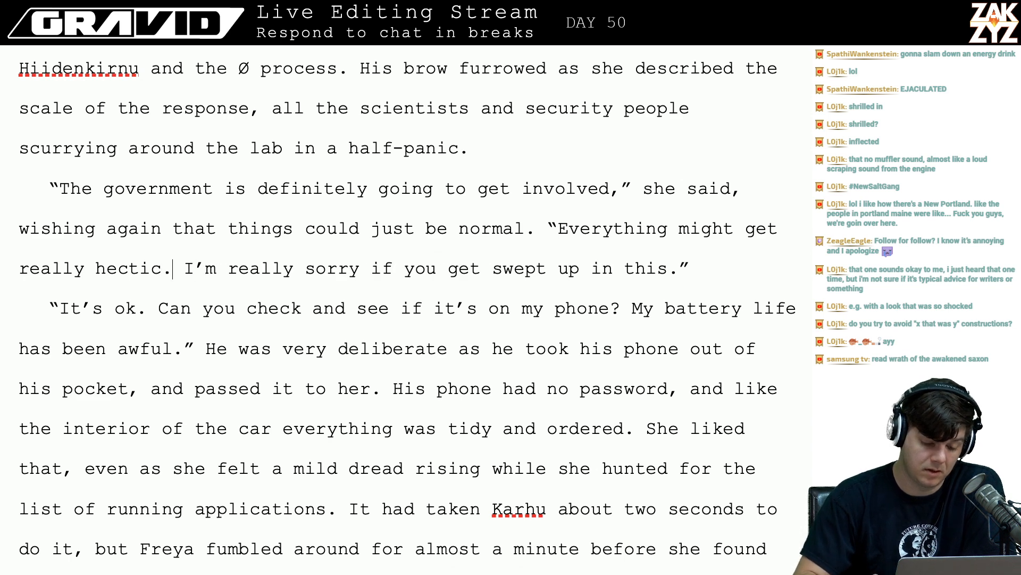
- Delete "really" before "hectic" in Freya's line "Everything might get really hectic."
key("Right")
key("Right")
key("Right")
key("Right")
key("Right")
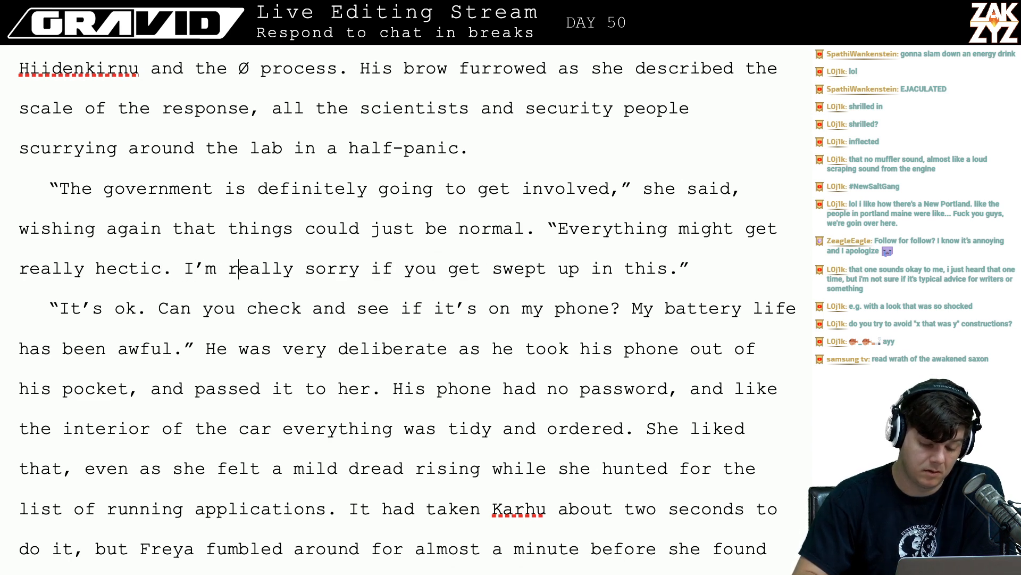
key("Left")
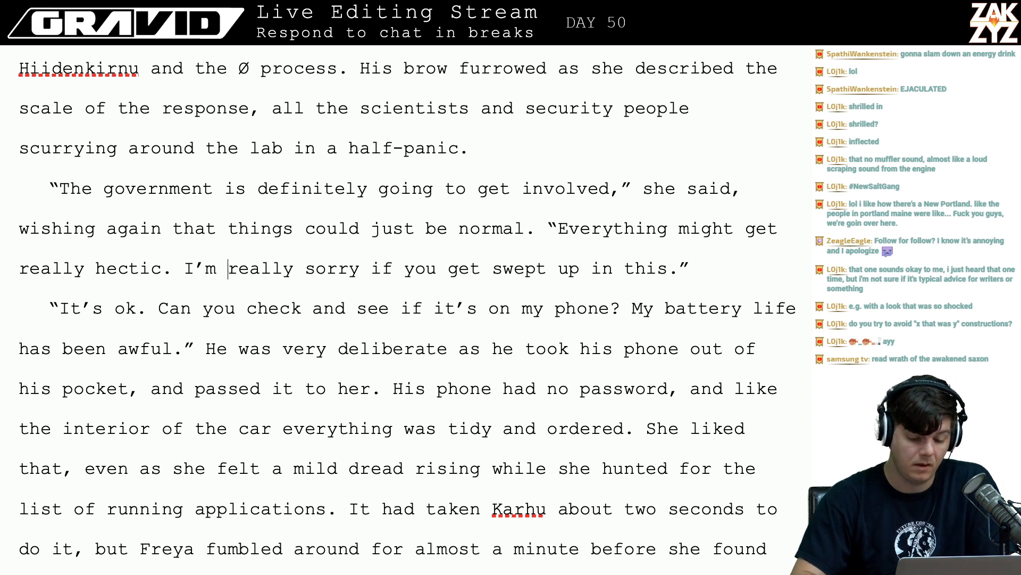
left_click(82, 269)
key("BackSpace")
key("BackSpace")
key("BackSpace")
key("BackSpace")
key("BackSpace")
key("BackSpace")
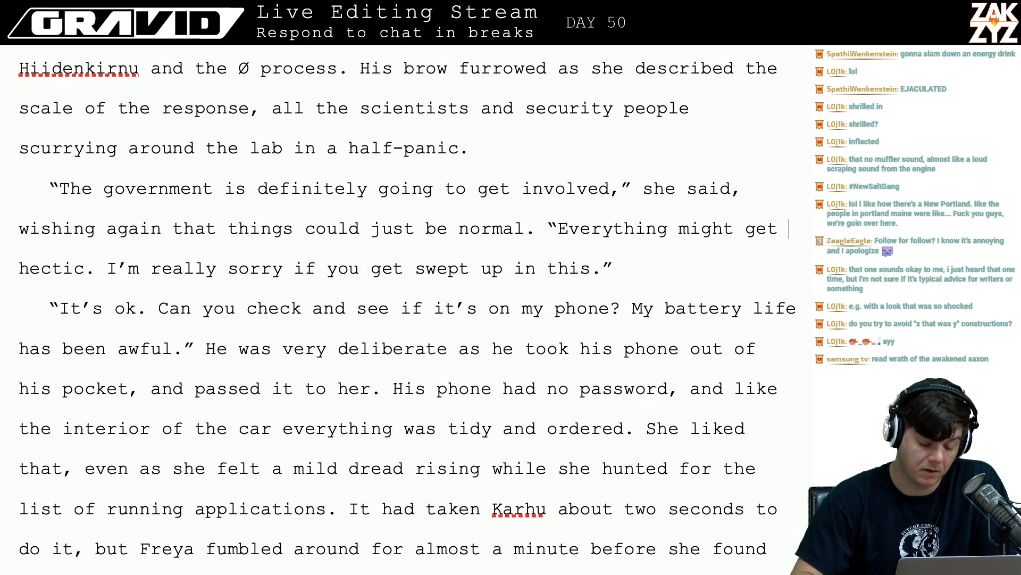
- Reread Freya's revised dialogue about everything getting hectic and her apology, checking the wording
key("Left")
key("Left")
key("Left")
key("Left")
key("Left")
key("Left")
key("Left")
key("Left")
key("Left")
key("Left")
key("Left")
key("Left")
key("Left")
key("Left")
key("Left")
key("Left")
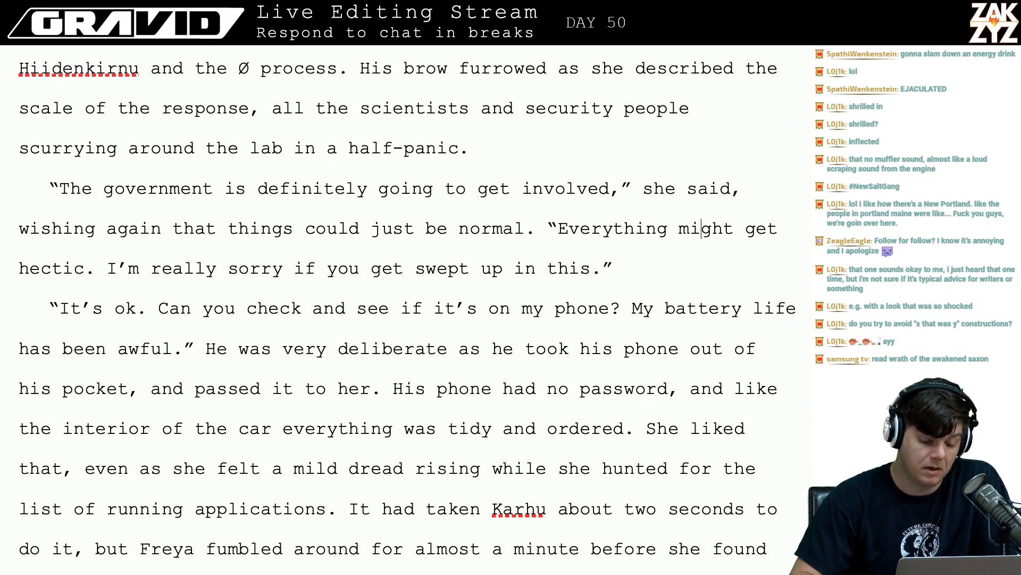
key("Down")
key("Left")
key("Left")
key("Left")
key("Left")
key("Left")
key("Left")
key("Left")
key("Left")
key("Left")
key("Left")
key("Left")
key("Left")
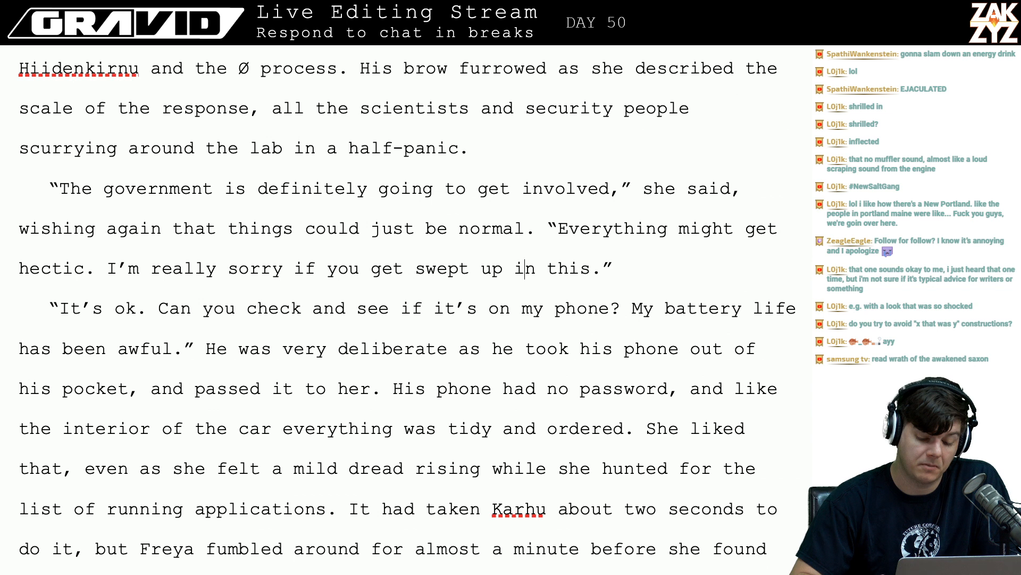
- Replace "He" with "Dan" at the start of the sentence about being very deliberate while taking out his phone
key("Down")
key("Right")
key("Right")
key("Right")
key("Right")
key("Right")
key("Right")
key("Right")
key("Right")
key("Right")
key("Right")
key("Right")
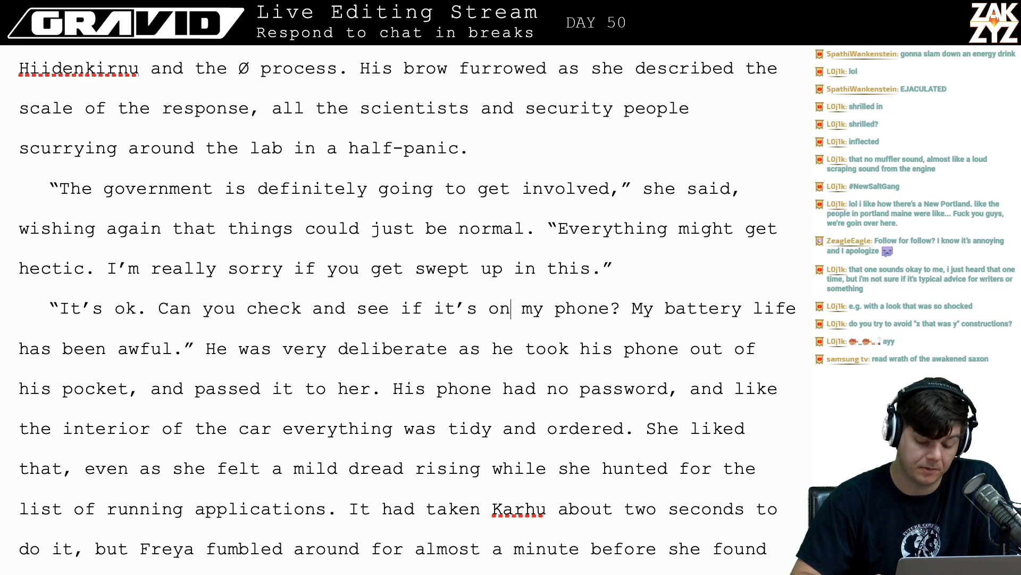
key("Down")
key("Left")
key("Left")
key("Left")
key("Left")
key("Left")
key("Left")
key("Left")
key("Left")
key("Left")
key("Left")
key("Left")
key("Left")
key("Left")
key("Left")
key("Left")
key("Left")
key("Left")
key("Left")
key("Left")
key("Left")
key("Left")
key("Left")
key("Left")
key("Left")
key("Left")
key("Left")
key("Left")
key("Left")
key("Left")
key("Left")
key("Left")
key("BackSpace")
key("BackSpace")
type("Dan")
key("Right")
key("Down")
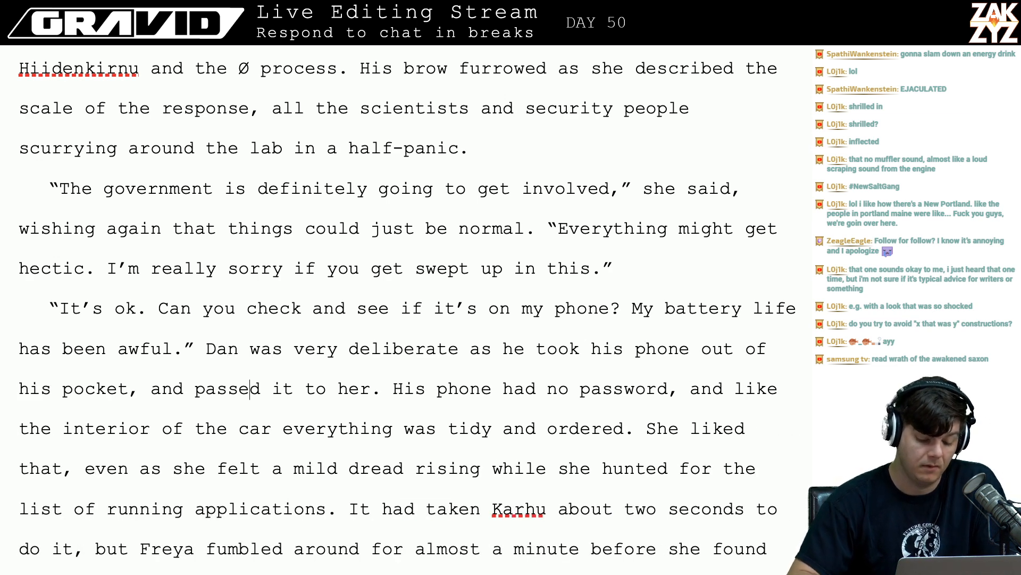
scroll(517, 436, "down", 1)
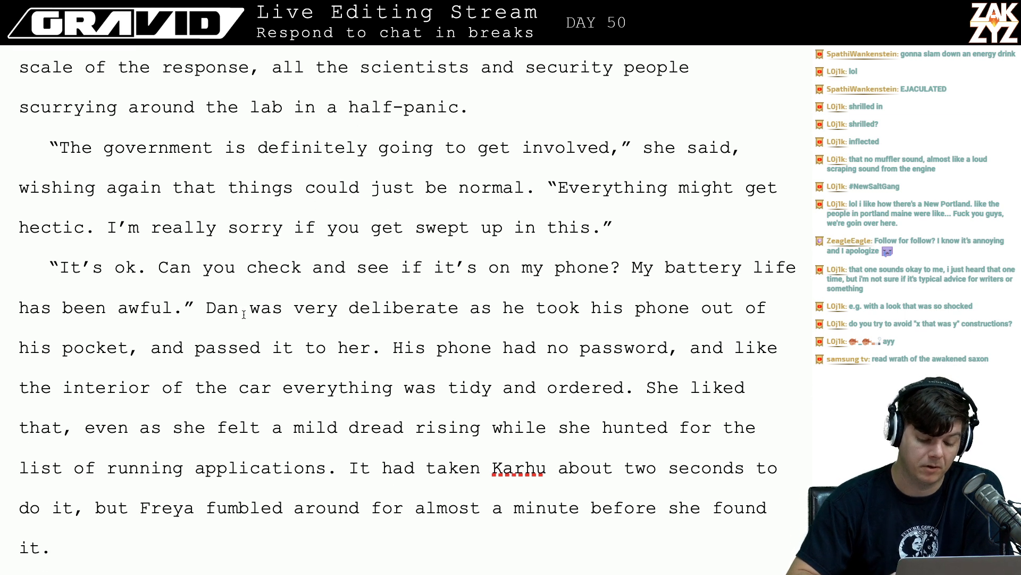
left_click(327, 387)
key("Right")
key("Right")
key("Right")
key("Right")
key("Right")
key("Right")
key("Right")
key("Right")
key("Right")
key("Right")
key("Right")
key("Right")
key("Right")
key("Right")
key("Right")
key("Right")
key("Right")
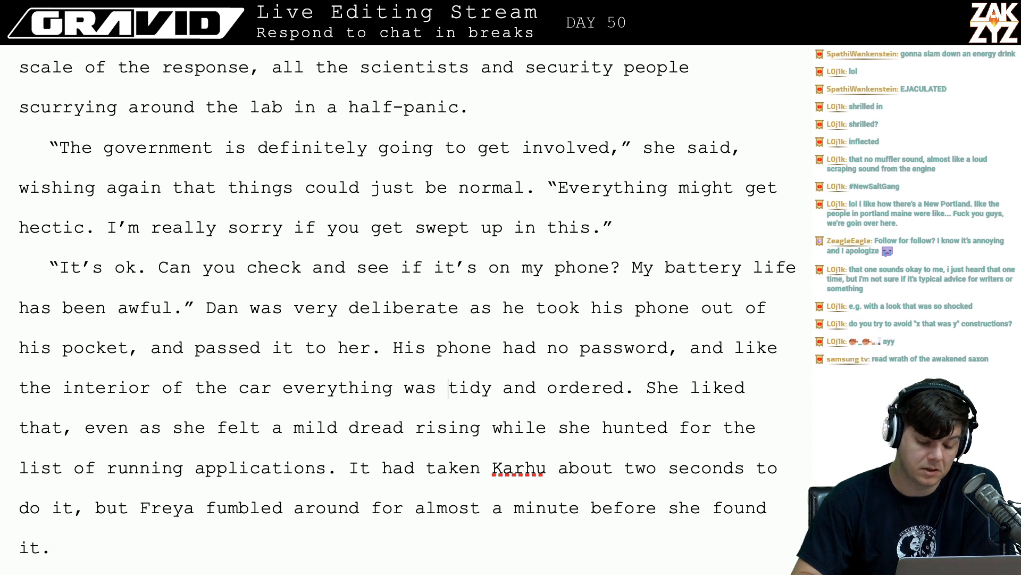
key("Right")
key("Right")
key("Right")
key("Right")
key("Right")
key("Right")
key("Right")
key("Right")
- Read the end of the paragraph, where Freya hunts for the list of running applications and is compared with Karhu
scroll(168, 391, "down", 1)
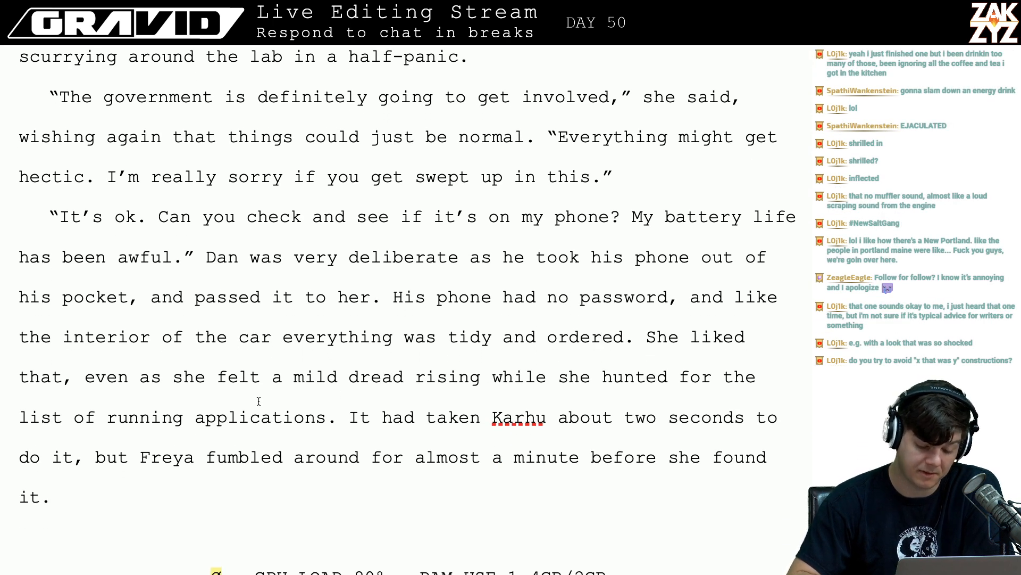
left_click(340, 417)
key("Right")
key("Right")
key("Right")
key("Right")
key("Right")
key("Right")
key("Right")
key("Right")
key("Right")
key("Right")
key("Right")
key("Right")
key("Right")
key("Right")
key("Right")
key("Right")
key("Right")
key("Right")
key("Right")
key("Right")
key("Right")
key("Right")
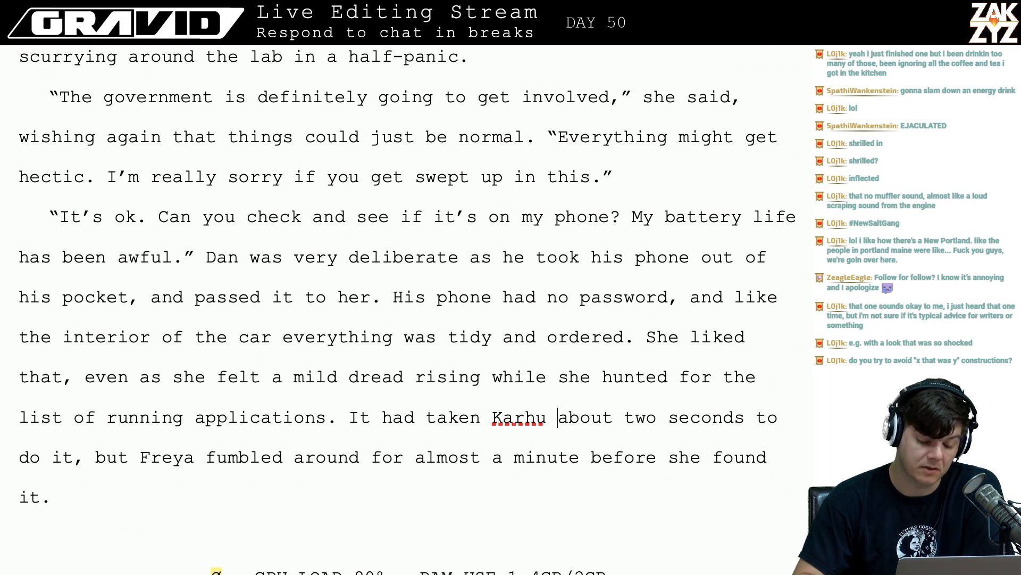
key("Right")
key("Right")
key("Right")
key("Right")
key("Right")
key("Right")
key("Right")
key("Right")
key("Right")
key("Right")
key("Right")
key("Right")
key("Right")
key("Right")
key("Right")
key("Right")
key("Right")
key("Right")
key("Right")
key("Right")
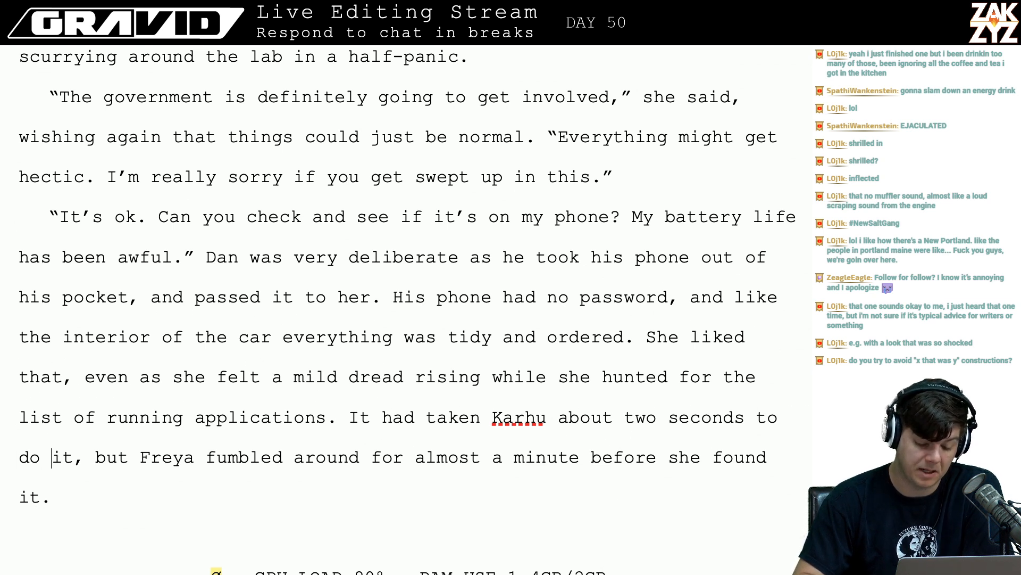
- Review the Ø process status line and the dialogue after it, through Freya's attempt to kill the application
key("Down")
key("Down")
key("Down")
key("Down")
key("Down")
key("Down")
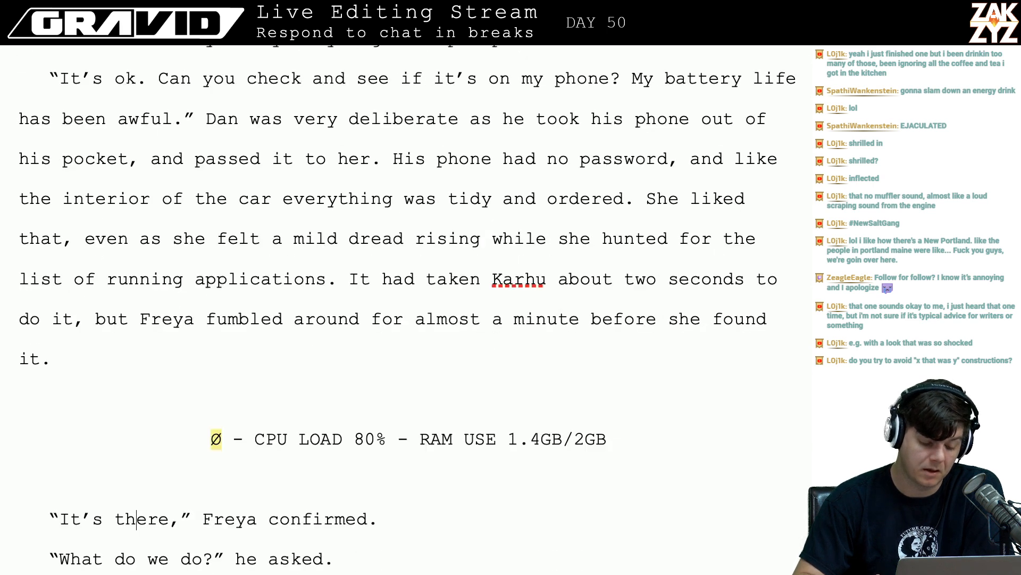
key("Down")
key("Up")
key("Down")
key("Down")
key("Up")
key("Up")
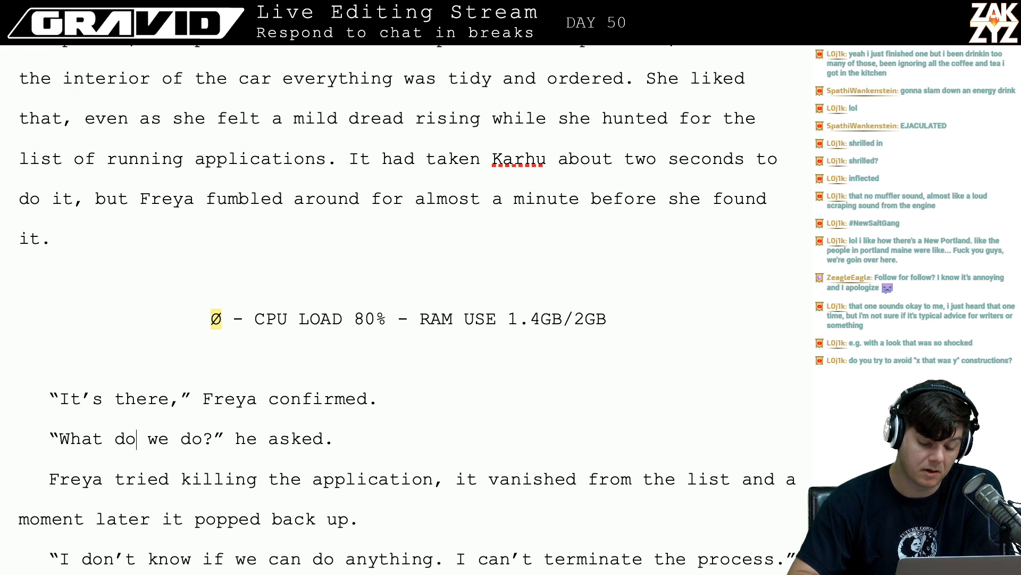
left_click(528, 319)
key("Down")
key("Down")
key("Down")
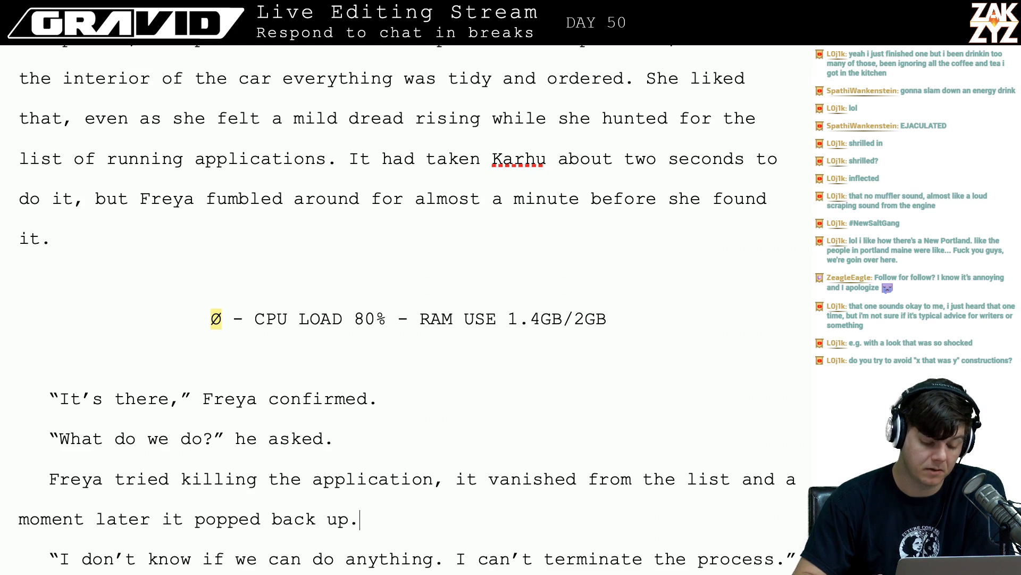
key("Down")
key("Down")
scroll(486, 180, "down", 1)
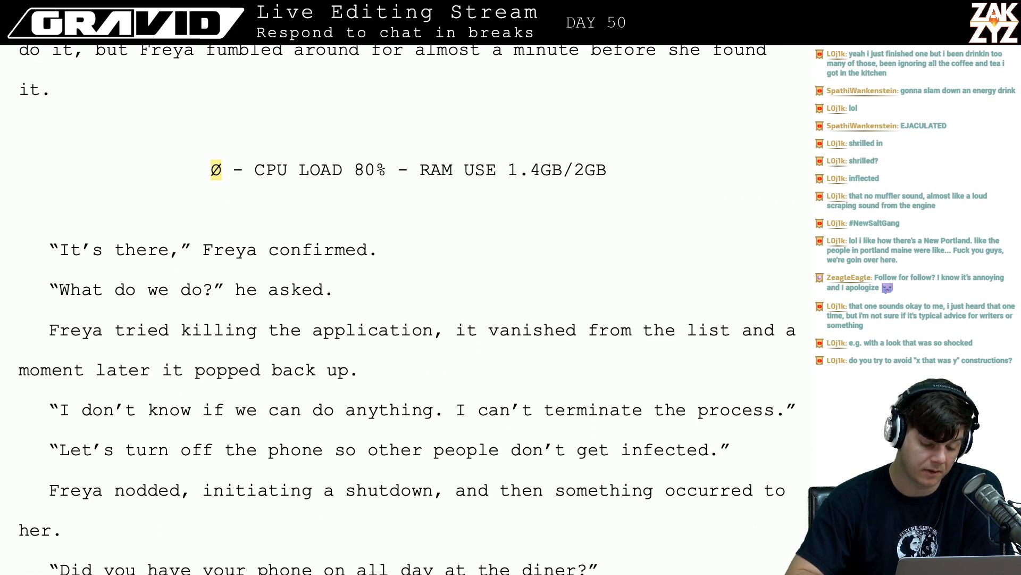
- Replace "he" with "Dan" in the dialogue tag after "What do we do?"
left_click(257, 290)
key("BackSpace")
key("BackSpace")
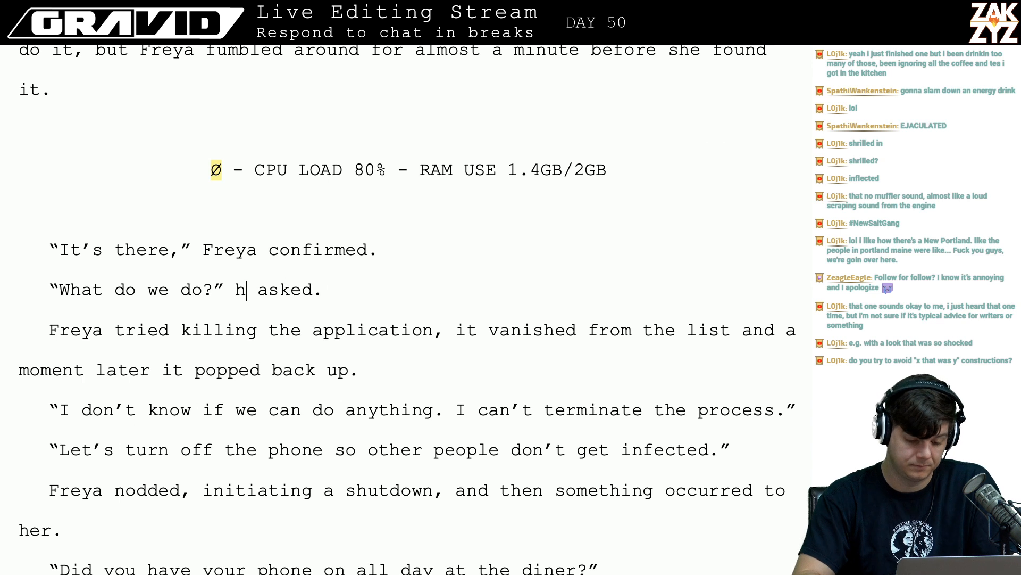
key("Right")
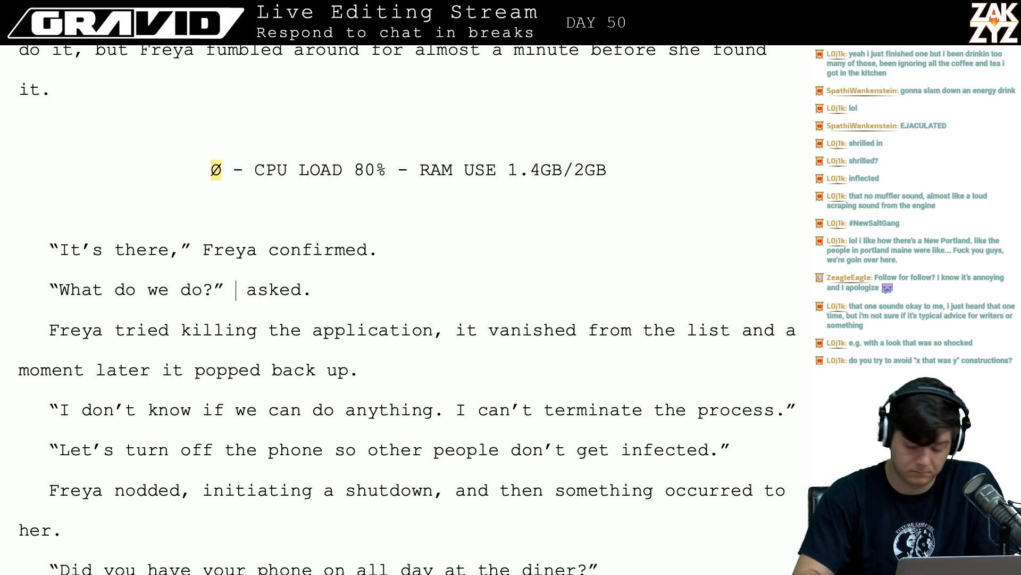
type("Dan")
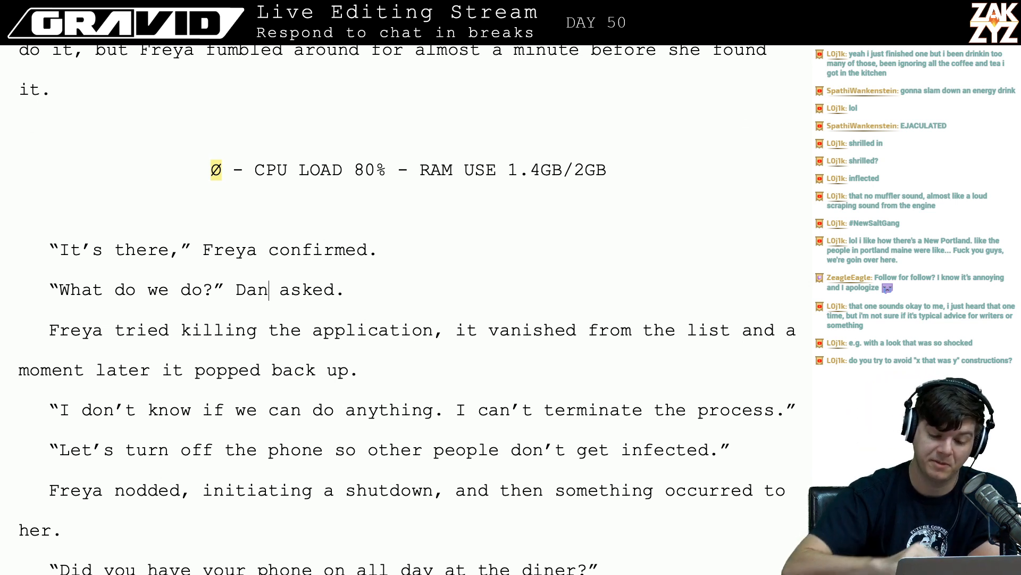
- End the "Let's turn off the phone" line with a comma instead of a period and add the tag "Dan suggested."
scroll(233, 191, "down", 2)
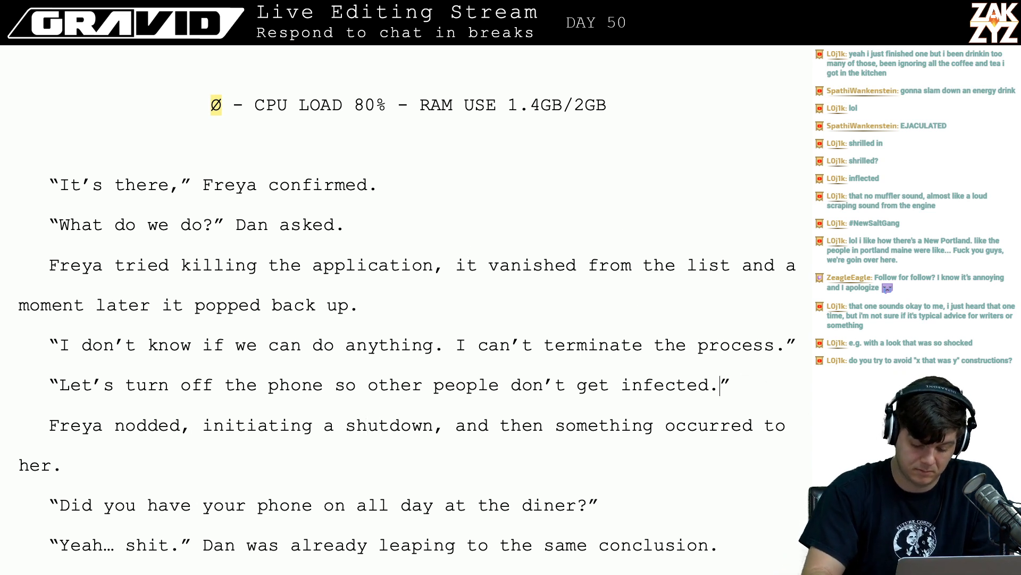
key("BackSpace")
type(",” Dan suggested.")
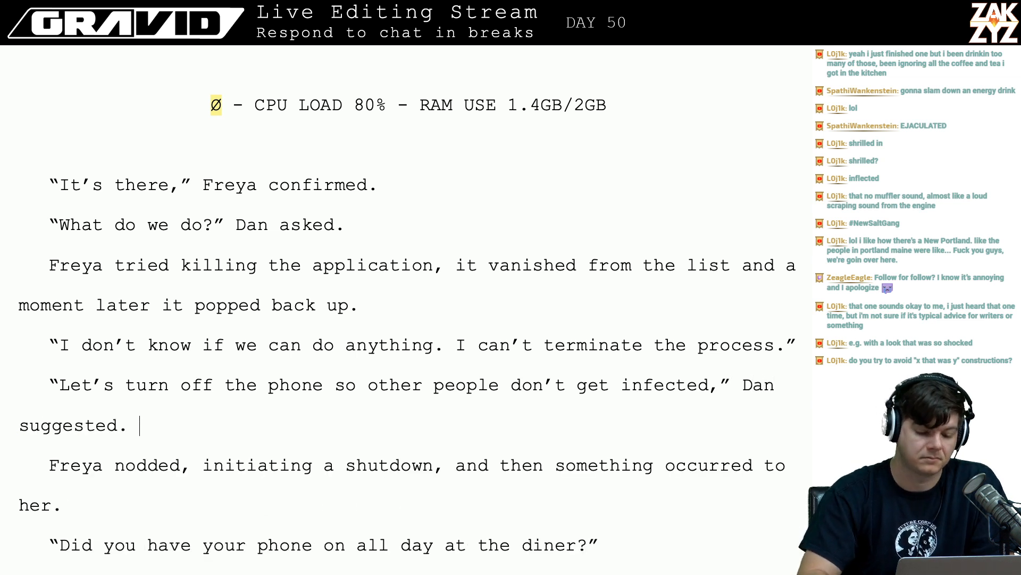
type(" There")
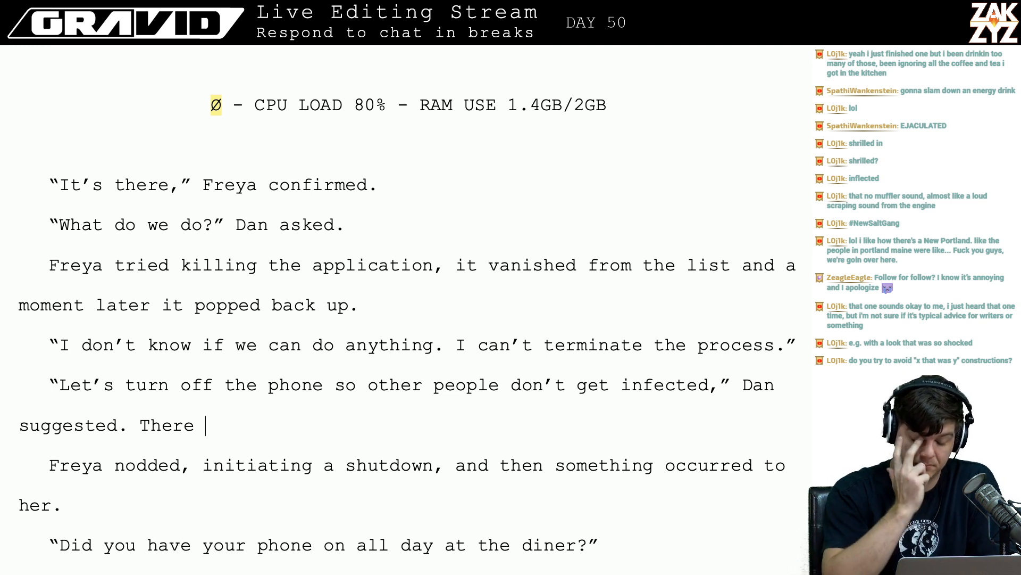
key("BackSpace")
key("BackSpace")
key("BackSpace")
key("BackSpace")
key("BackSpace")
key("BackSpace")
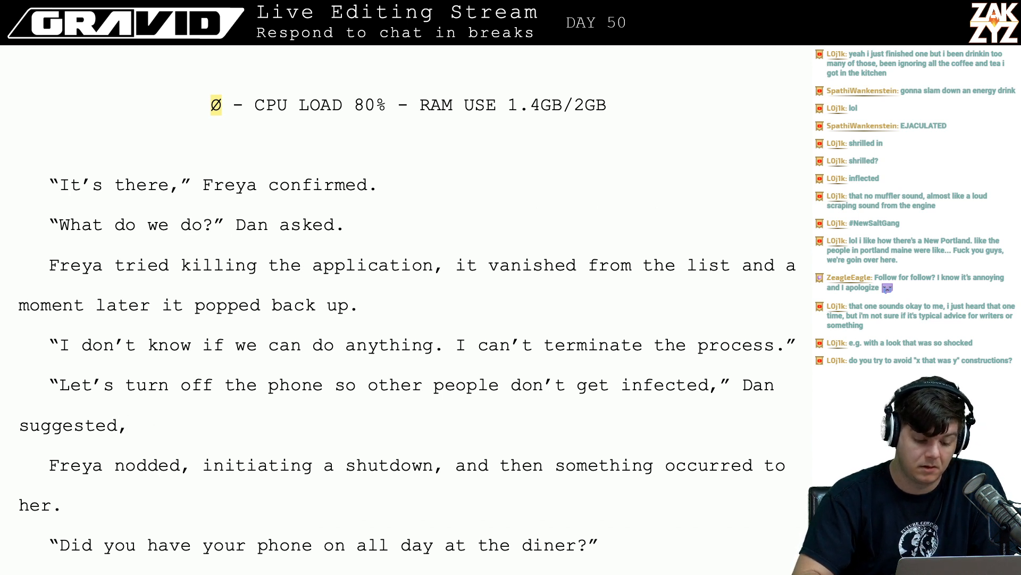
type("s")
key("BackSpace")
type("loo")
key("BackSpace")
key("BackSpace")
key("BackSpace")
type("a")
key("BackSpace")
key("BackSpace")
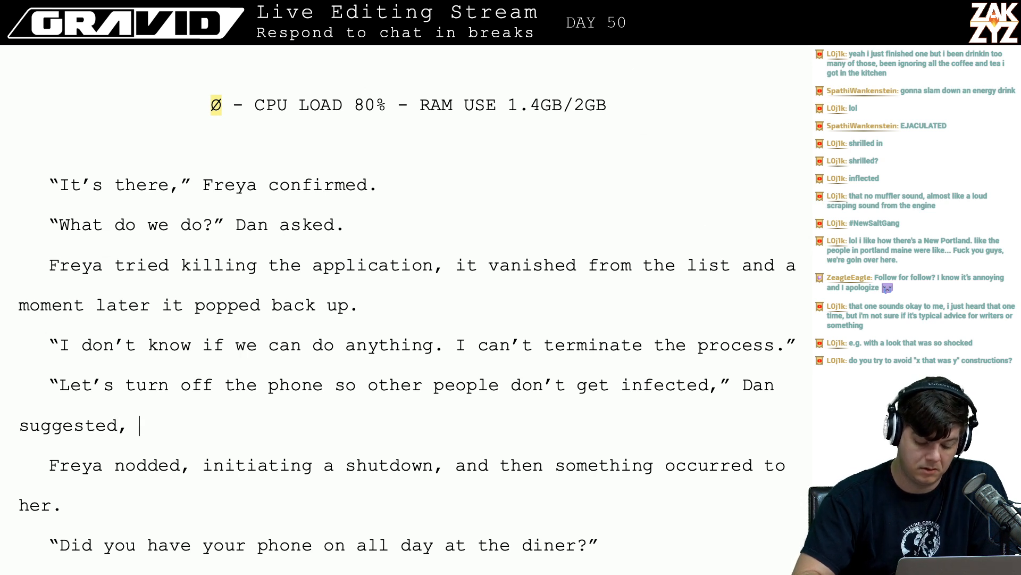
type("looking")
key("BackSpace")
key("BackSpace")
key("BackSpace")
key("BackSpace")
key("BackSpace")
key("BackSpace")
key("BackSpace")
type("a resig")
key("BackSpace")
key("BackSpace")
key("BackSpace")
key("BackSpace")
key("BackSpace")
key("BackSpace")
key("BackSpace")
type("the faintest sh")
key("BackSpace")
key("BackSpace")
key("BackSpace")
key("BackSpace")
key("BackSpace")
key("BackSpace")
key("BackSpace")
key("BackSpace")
key("BackSpace")
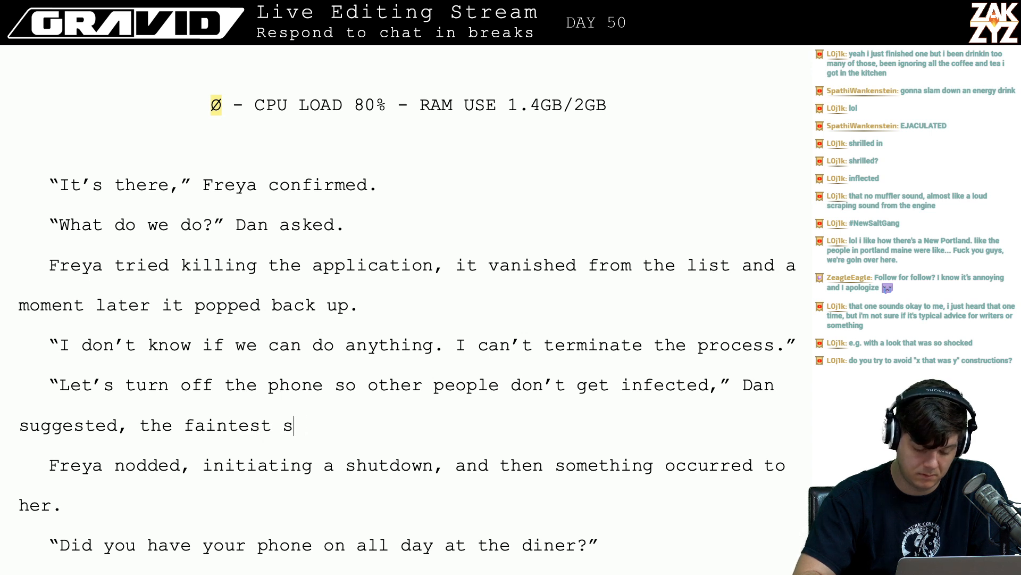
key("BackSpace")
key("BackSpace")
key("BackSpace")
key("BackSpace")
key("BackSpace")
key("BackSpace")
- Finish Dan's tag after "suggested," with "with the faintest shake of his head."
type("with the faintes")
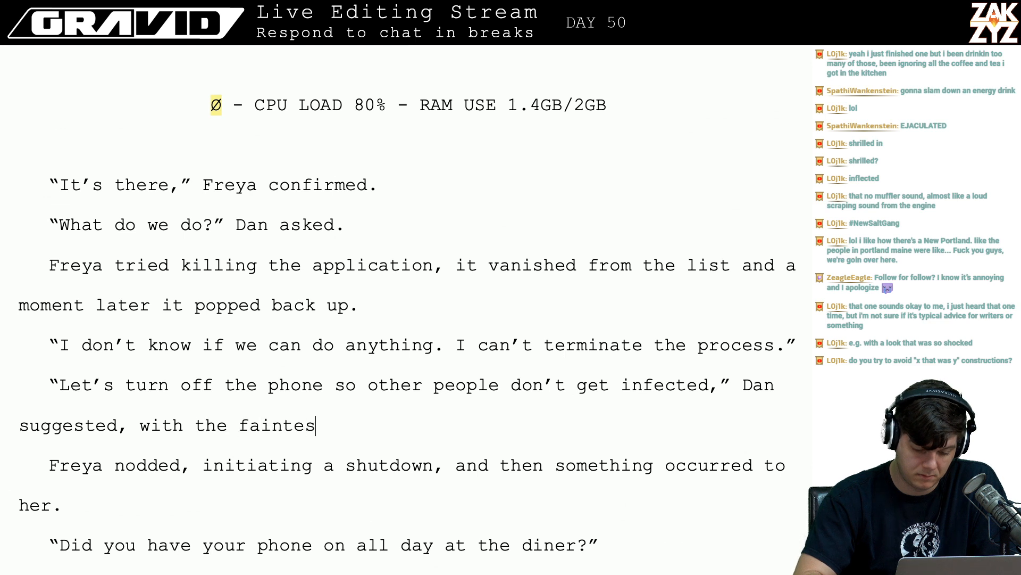
type("t shake of ")
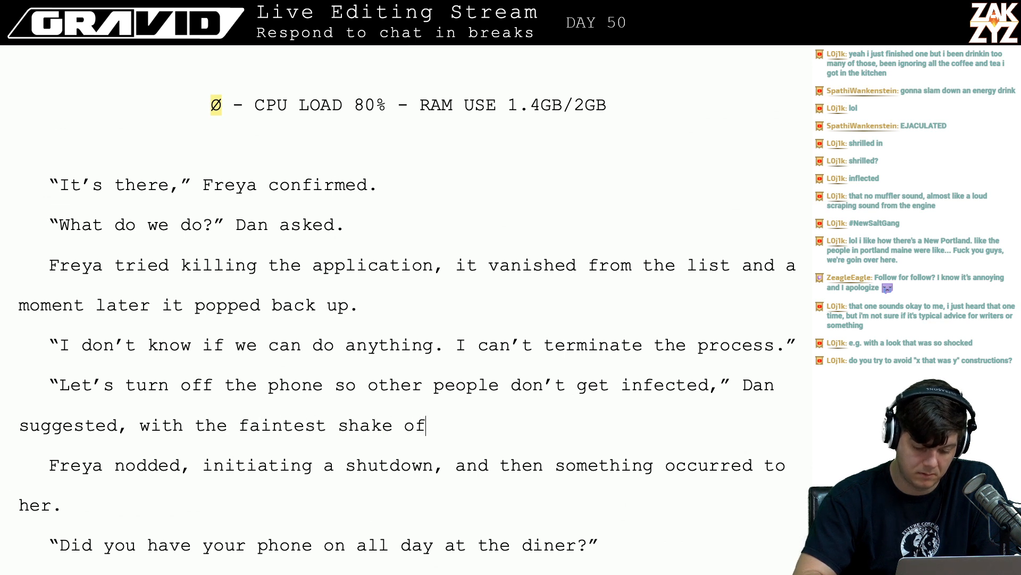
type("his head.")
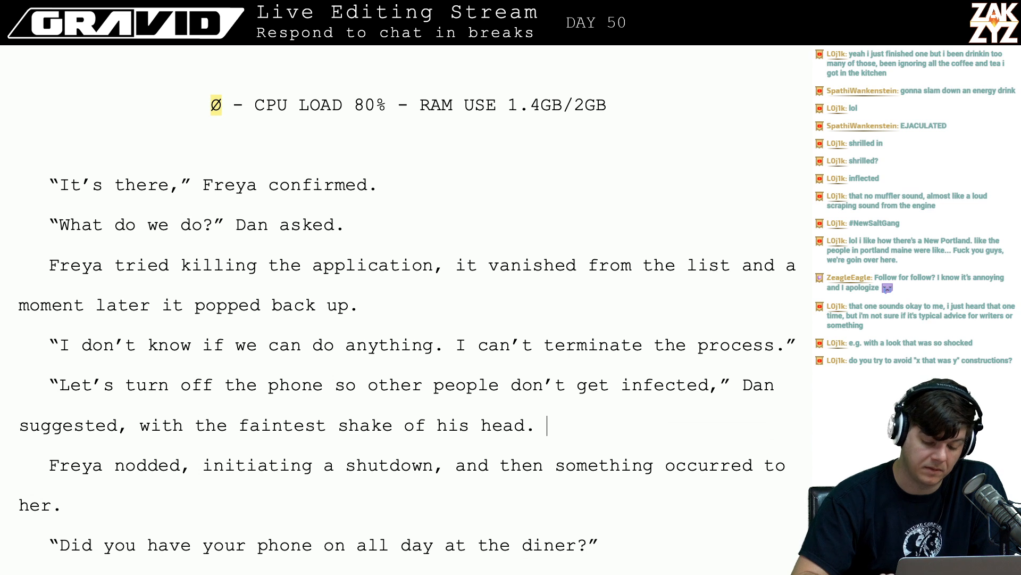
- Cut "nodded," and change "initiating" to "initiated" so the sentence begins "Freya initiated a shutdown"
key("Down")
key("Down")
key("Down")
key("Down")
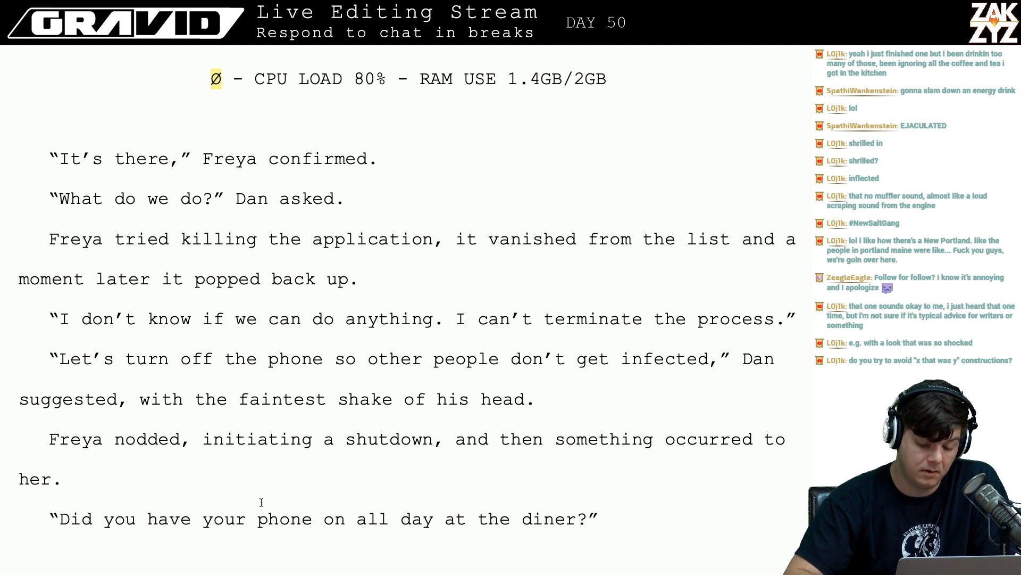
left_click(162, 407)
key("Right")
key("Right")
key("Right")
key("BackSpace")
key("BackSpace")
key("BackSpace")
key("BackSpace")
key("BackSpace")
key("BackSpace")
key("BackSpace")
key("BackSpace")
key("BackSpace")
key("BackSpace")
type("i")
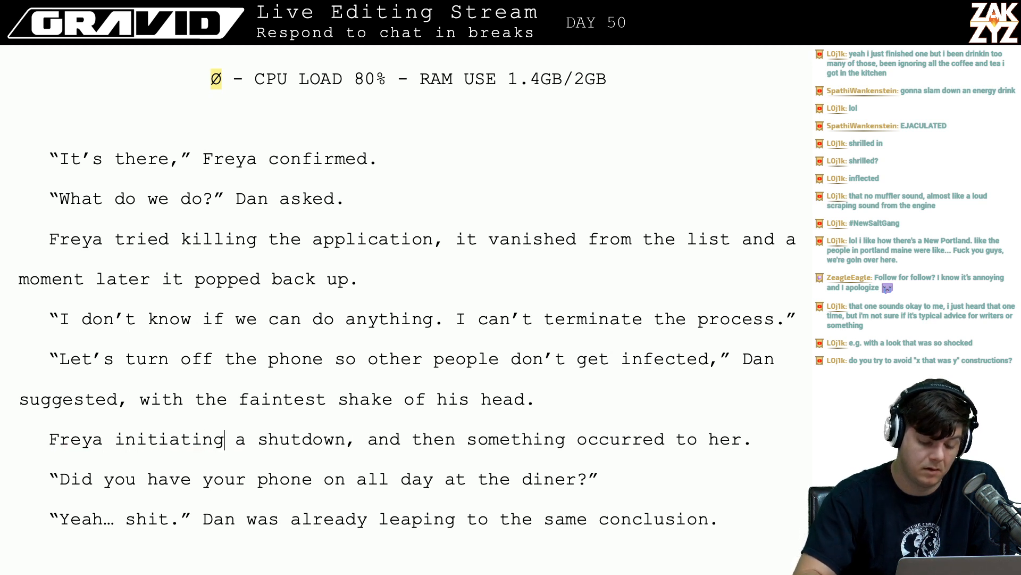
key("BackSpace")
key("BackSpace")
key("BackSpace")
type("ed")
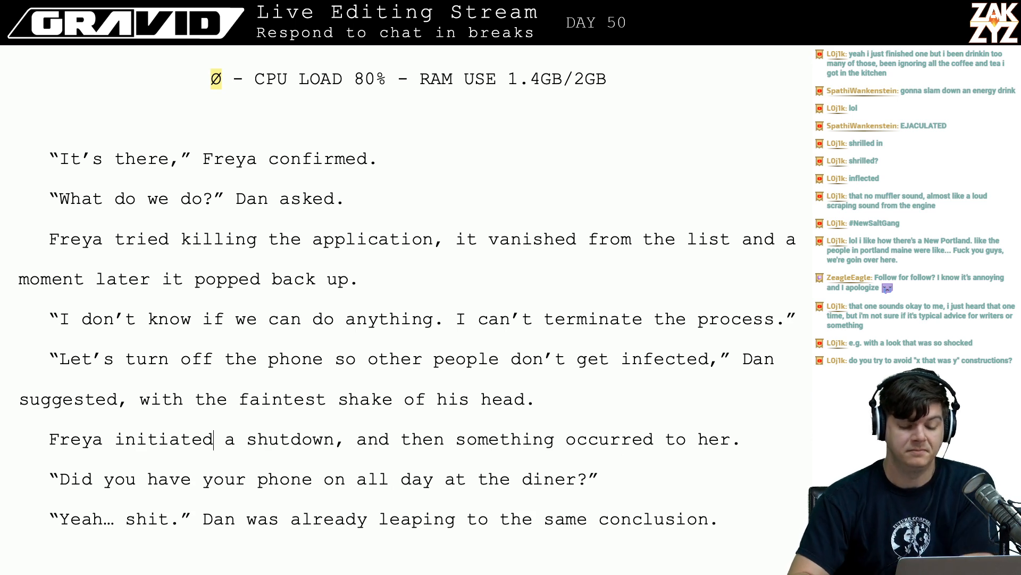
- Read on from the shutdown line through the "Tietokone pandemia" dialogue and the paragraph where Freya takes out the starball
scroll(164, 429, "down", 3)
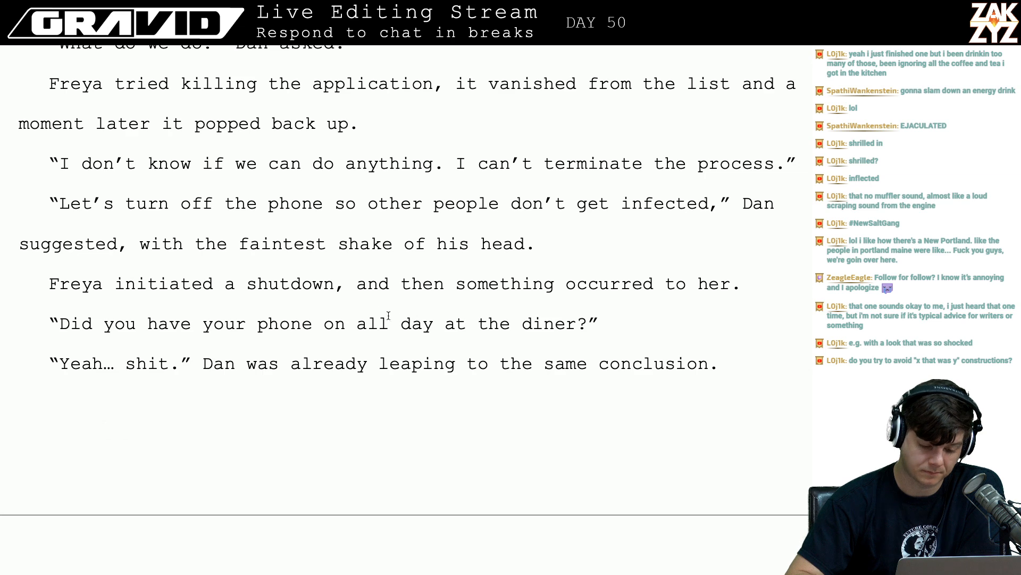
left_click(358, 302)
key("Down")
key("Left")
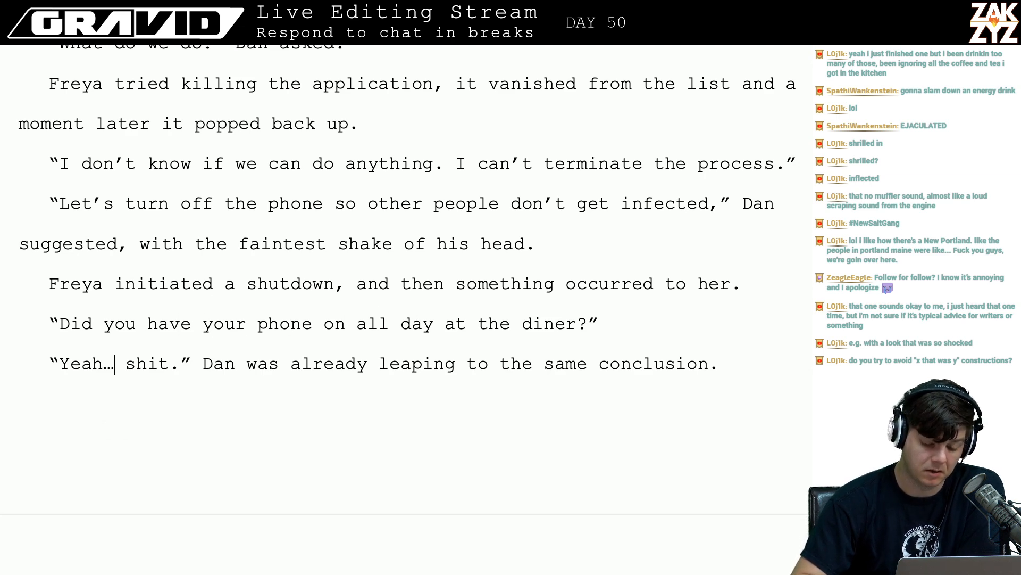
scroll(404, 287, "down", 3)
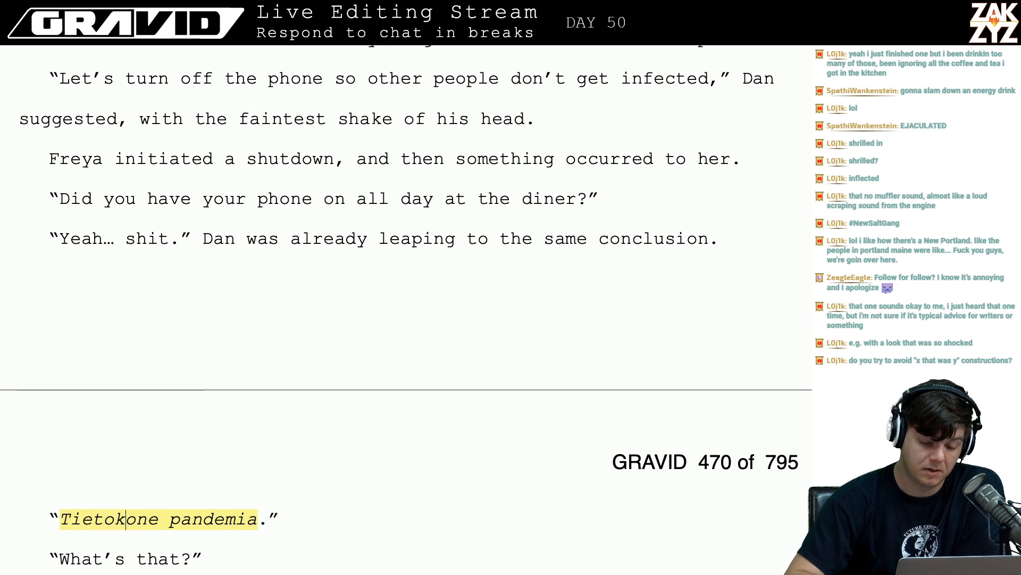
scroll(358, 246, "down", 1)
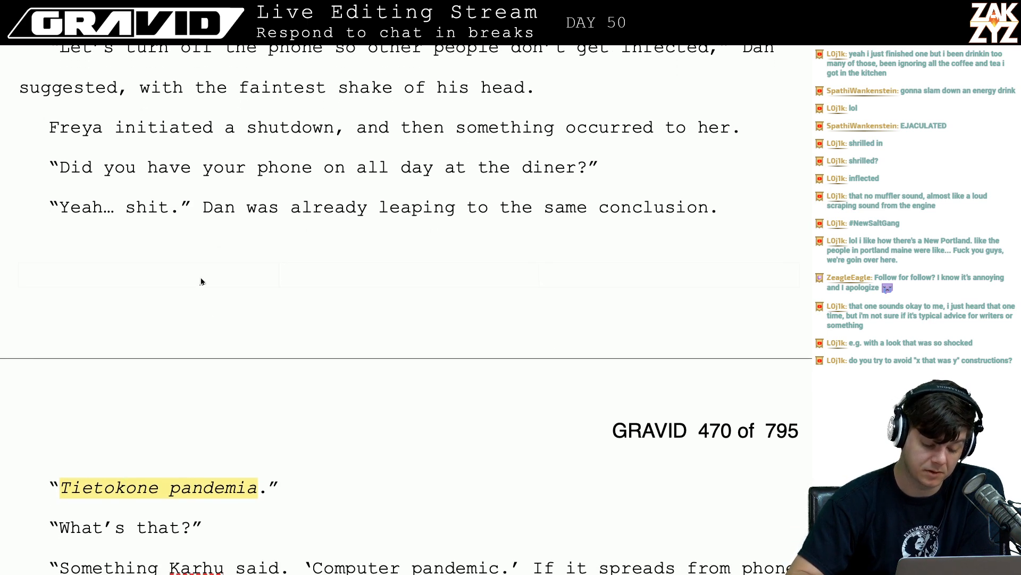
scroll(370, 464, "down", 3)
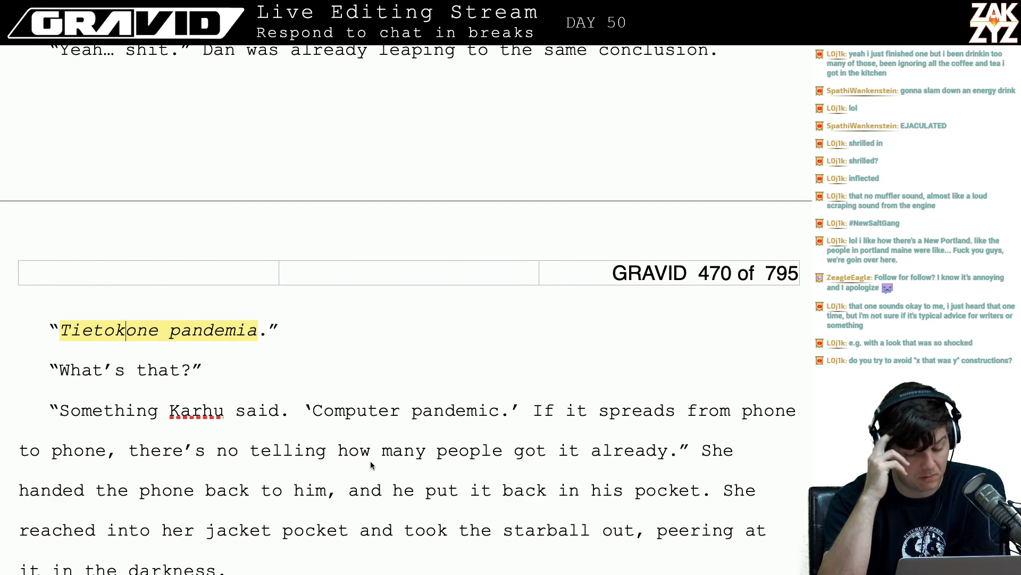
scroll(370, 461, "down", 2)
left_click(323, 377)
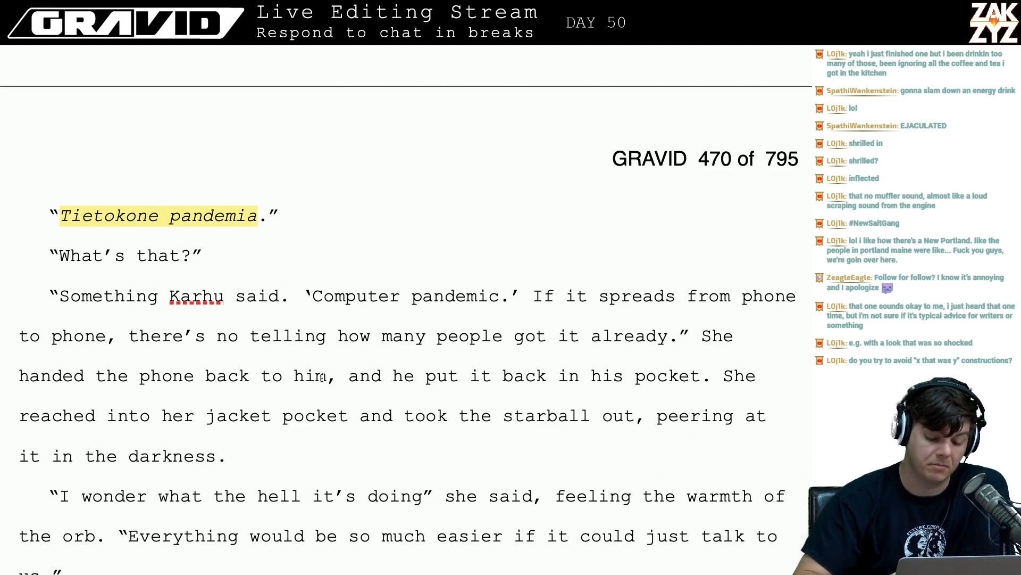
scroll(322, 378, "down", 3)
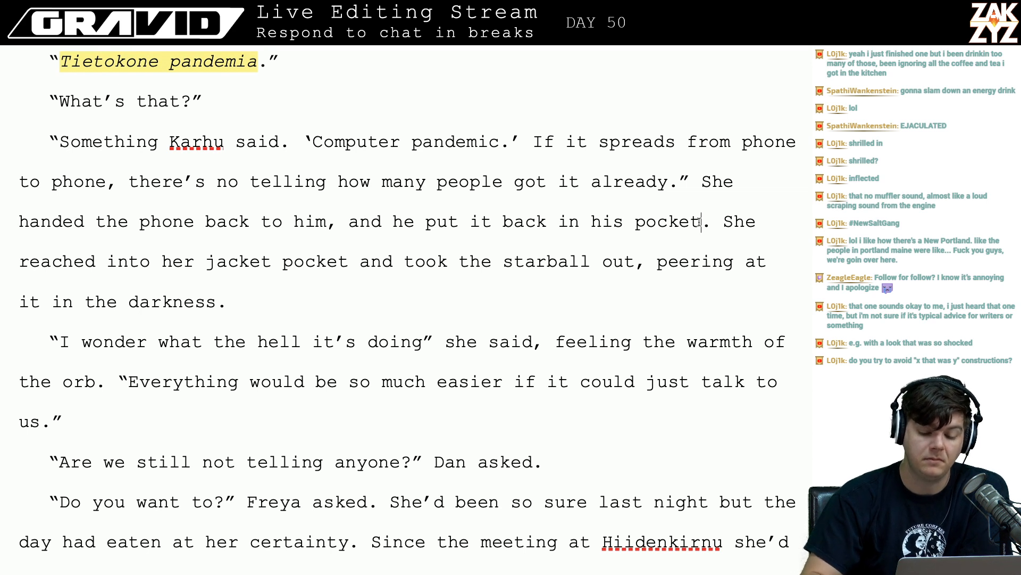
- Split the paragraph after "in his pocket." and add "Then she slipped her hand into her own pocket" before the break
key("Right")
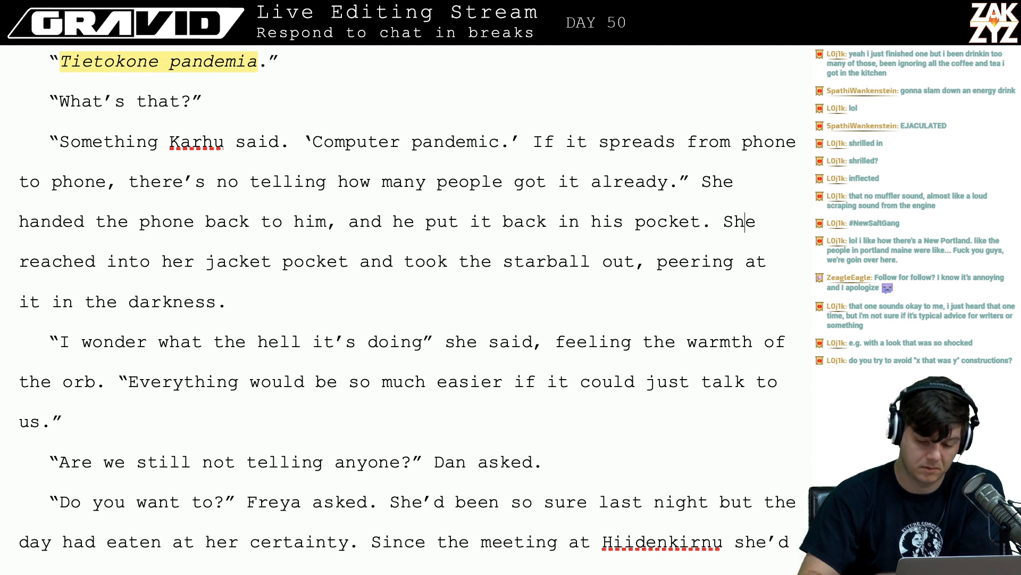
key("Return")
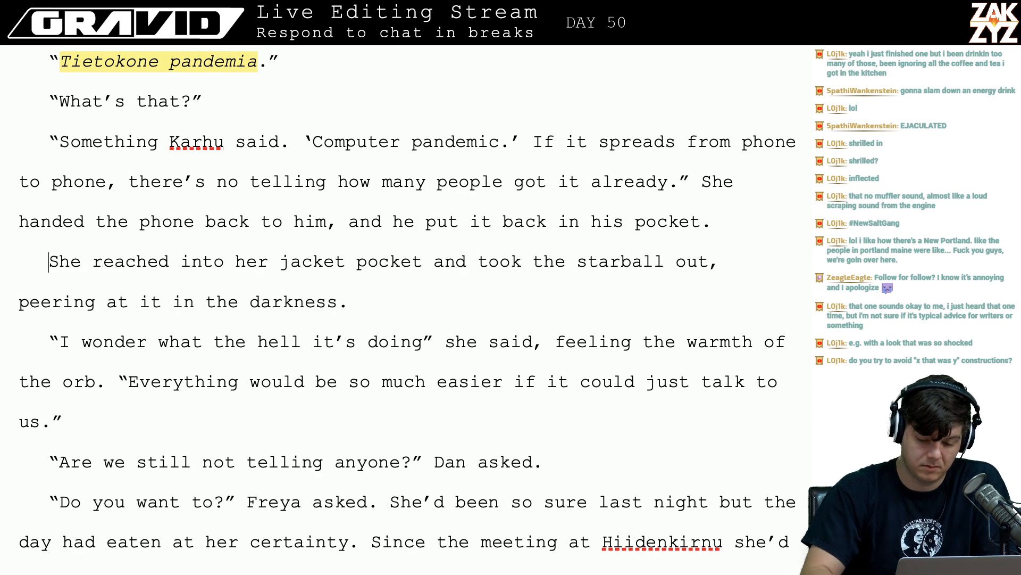
type("Then she")
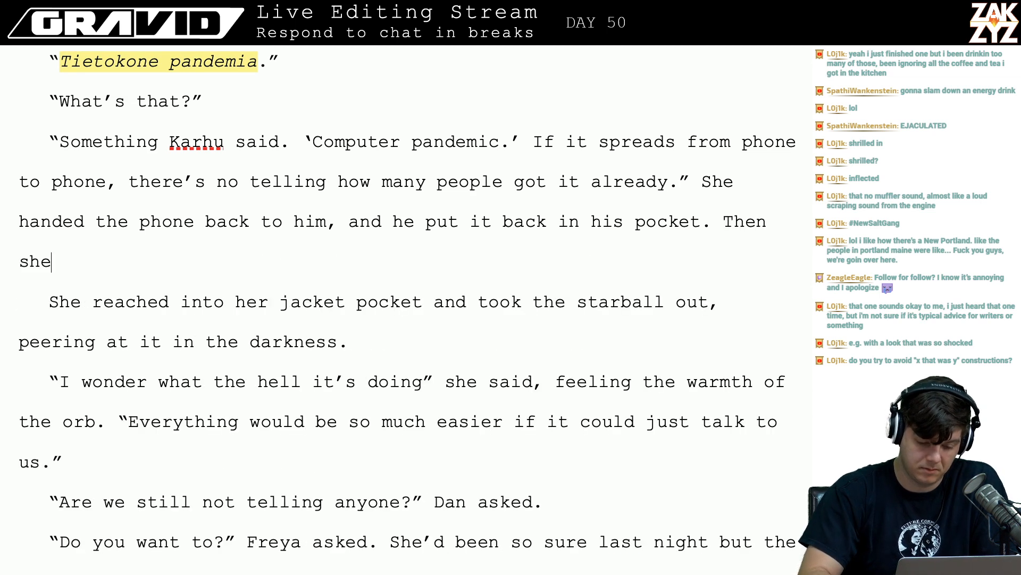
type(" slipped her ha")
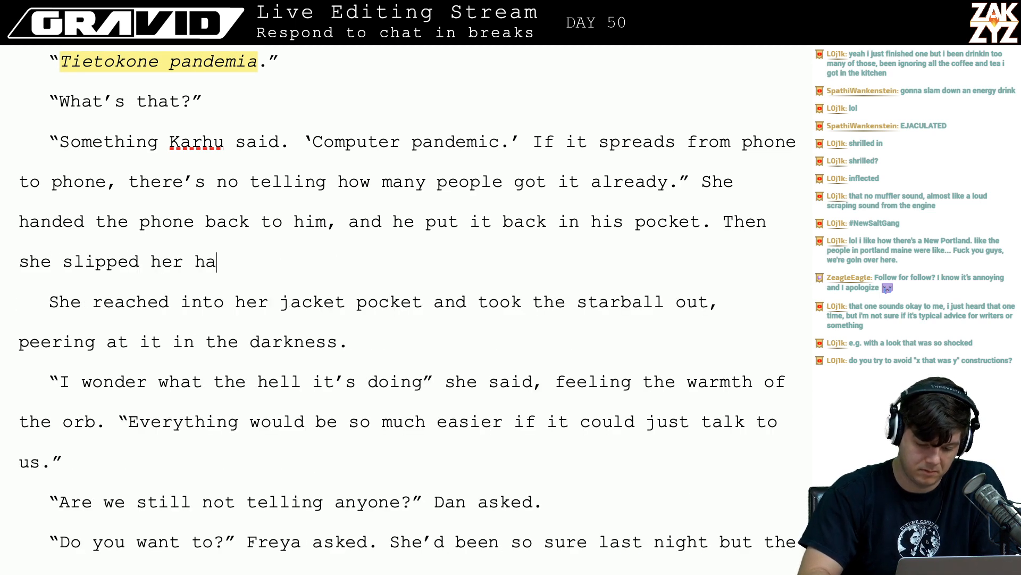
type("nd into her own p")
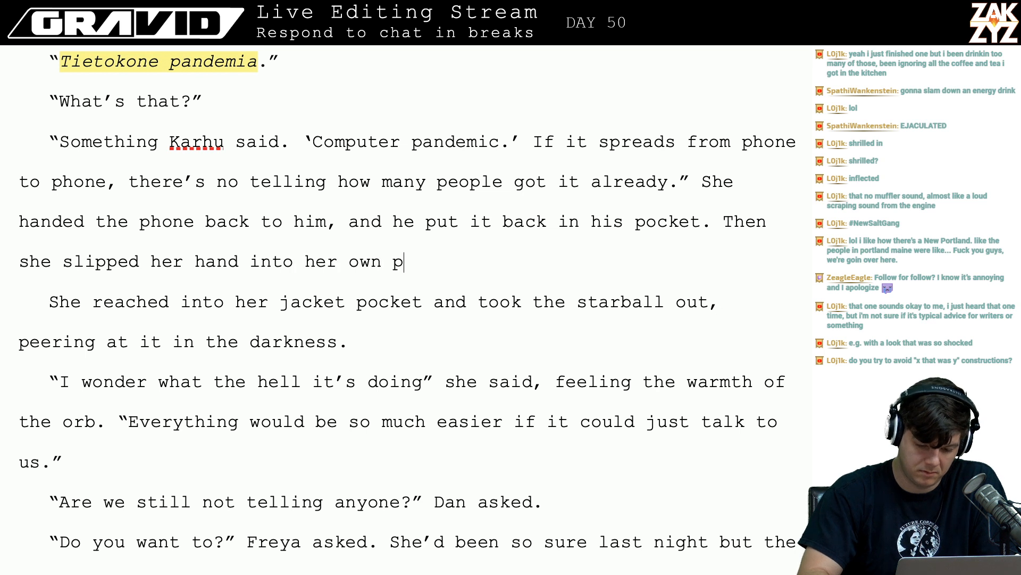
type("ocket")
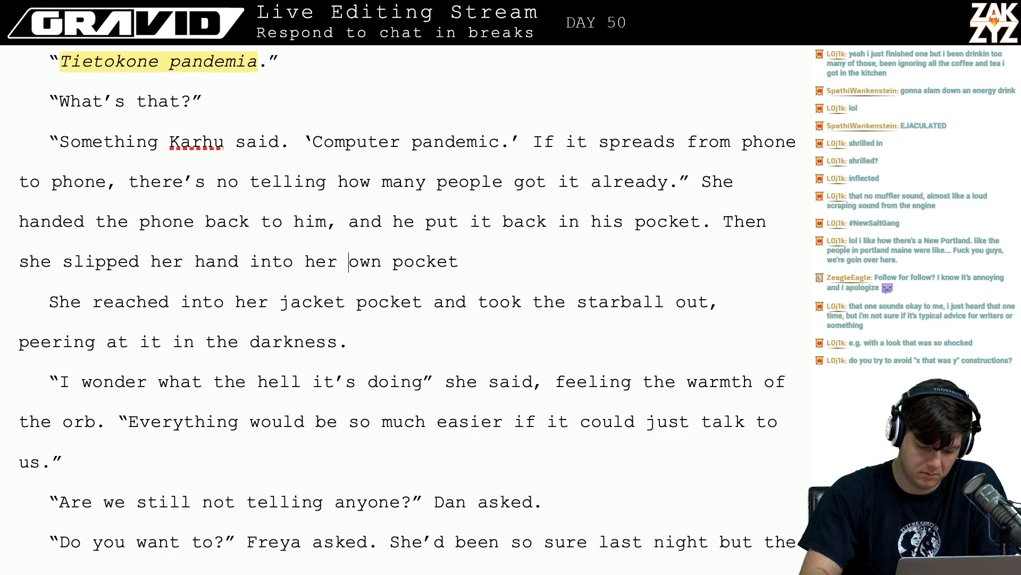
- End the sentence at "handed the phone back to him." and separate the rest of the old text below a blank line
key("BackSpace")
type(".")
key("Return")
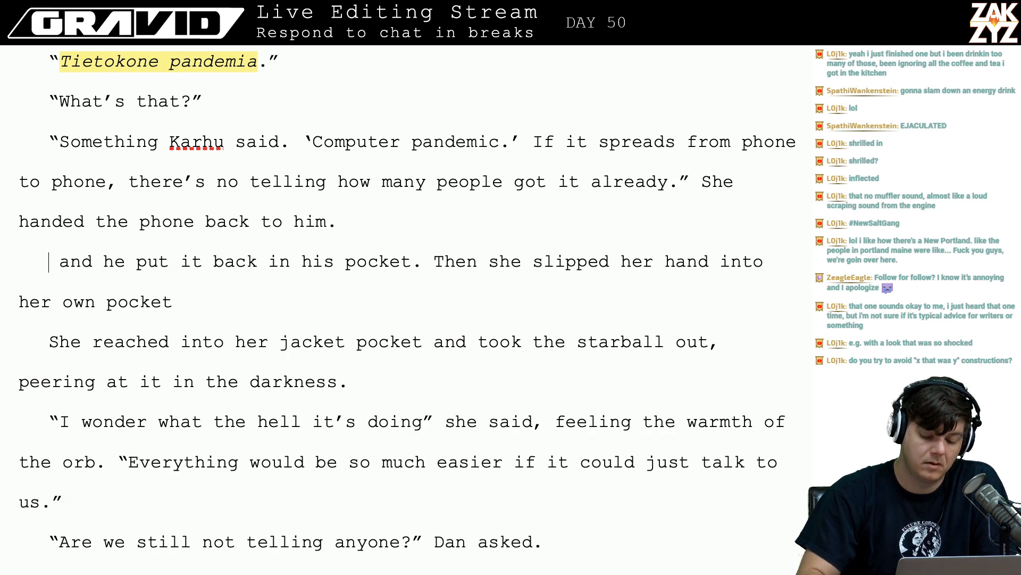
key("Return")
key("Up")
type("Then")
key("BackSpace")
key("BackSpace")
key("BackSpace")
type("S")
key("BackSpace")
key("BackSpace")
type("She sl")
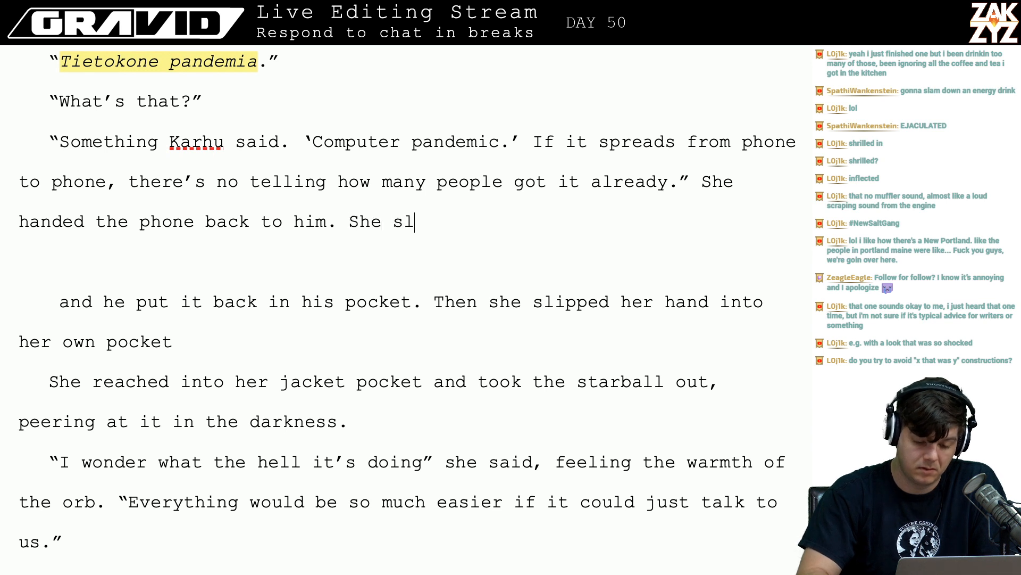
type("ipped her hand")
key("BackSpace")
key("BackSpace")
key("BackSpace")
key("BackSpace")
key("BackSpace")
key("BackSpace")
key("BackSpace")
key("BackSpace")
key("BackSpace")
key("BackSpace")
key("BackSpace")
key("BackSpace")
key("BackSpace")
key("BackSpace")
key("BackSpace")
key("BackSpace")
key("BackSpace")
key("BackSpace")
key("BackSpace")
key("BackSpace")
- Continue after "him" with ", then slipped her hand into her pocket for the Starball. She cupped it in her palm, peering at it in the darkness."
type(", then slipped her")
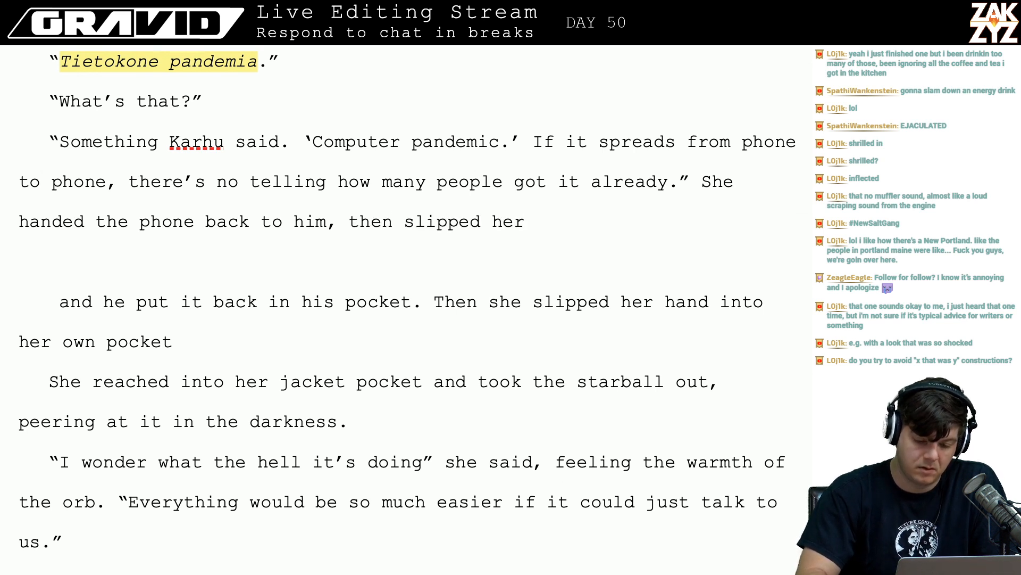
type(" hand into her poc")
type("ket for the Star")
type("ball. She cup")
type("ped it in her ")
type("palm, peering at")
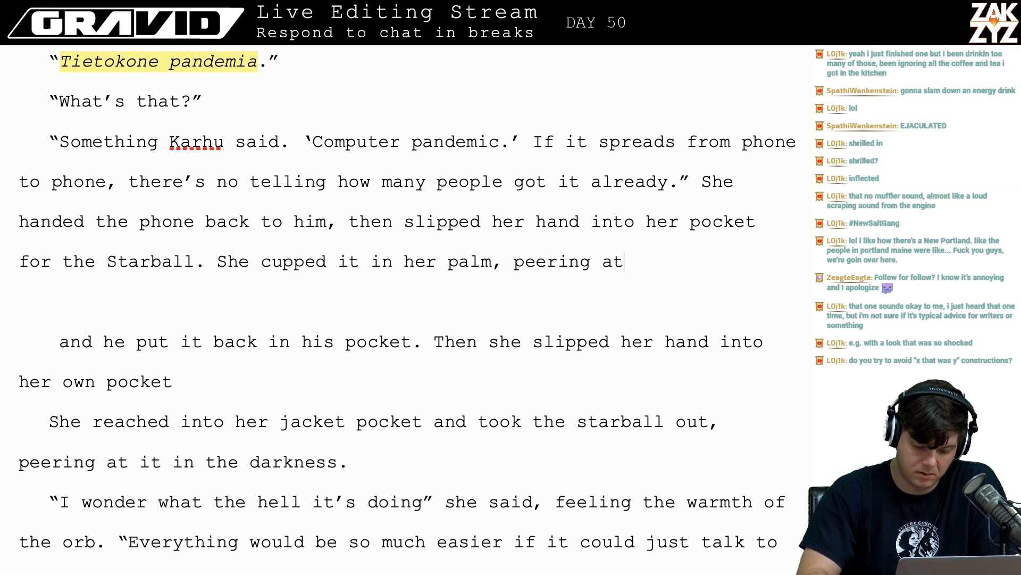
type(" it in the ")
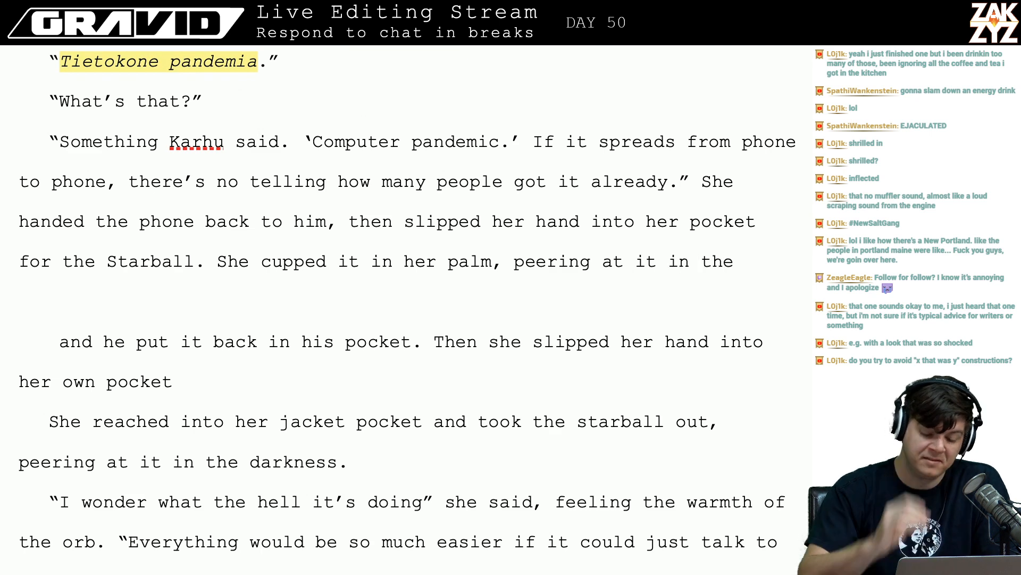
type("darkness.")
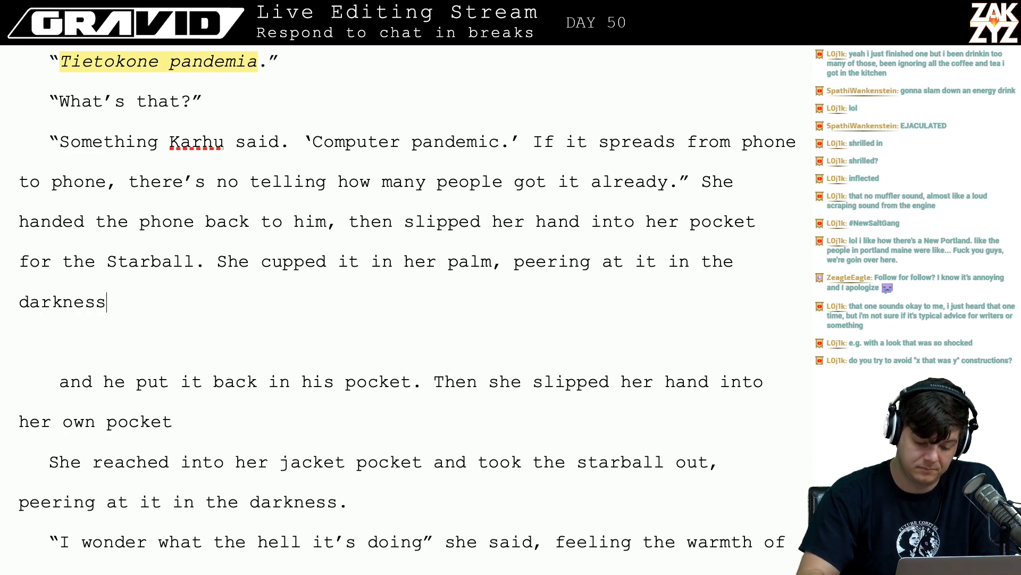
- Delete the leftover old text from the blank line through "peering at it in the darkness.", keeping the paragraph break before "I wonder"
key("shift+Down")
key("shift+Down")
key("shift+Down")
key("shift+Down")
key("shift+Down")
key("shift+Down")
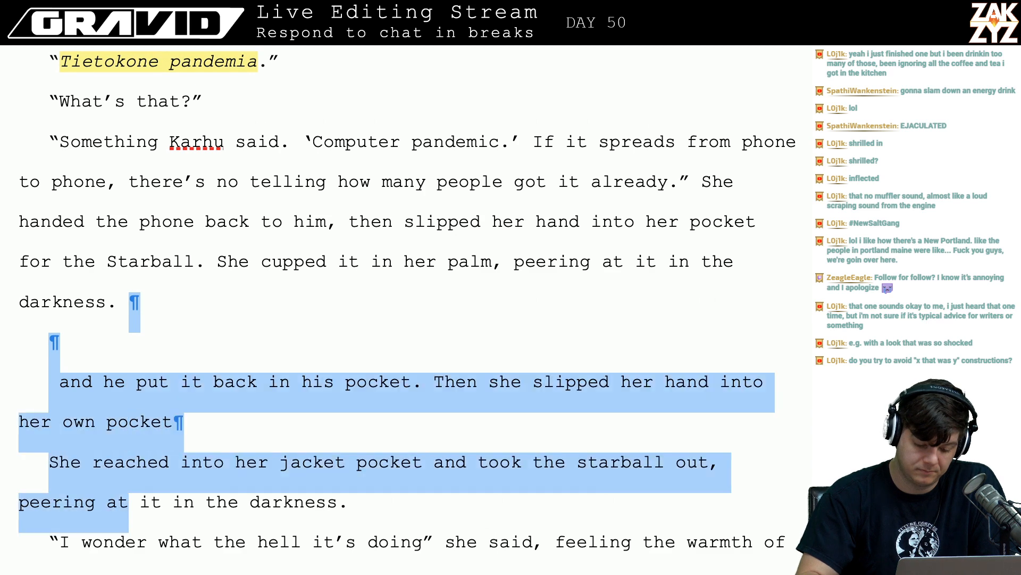
key("shift+Down")
key("shift+Left")
key("shift+Left")
key("shift+Left")
key("shift+Left")
key("shift+Left")
key("shift+Left")
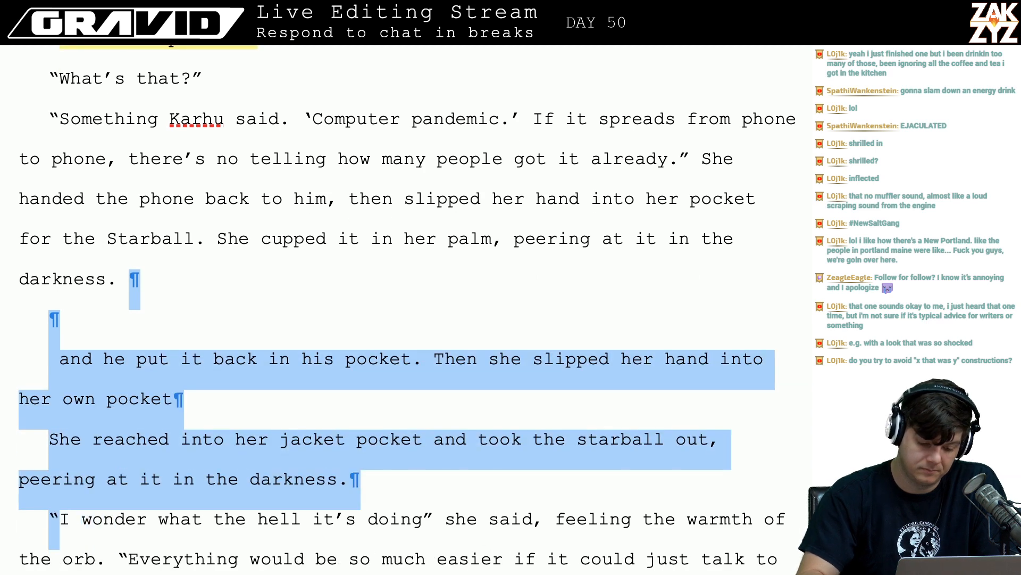
key("BackSpace")
key("Return")
key("Left")
key("Left")
key("Left")
key("Left")
key("Left")
key("Left")
key("Left")
key("Left")
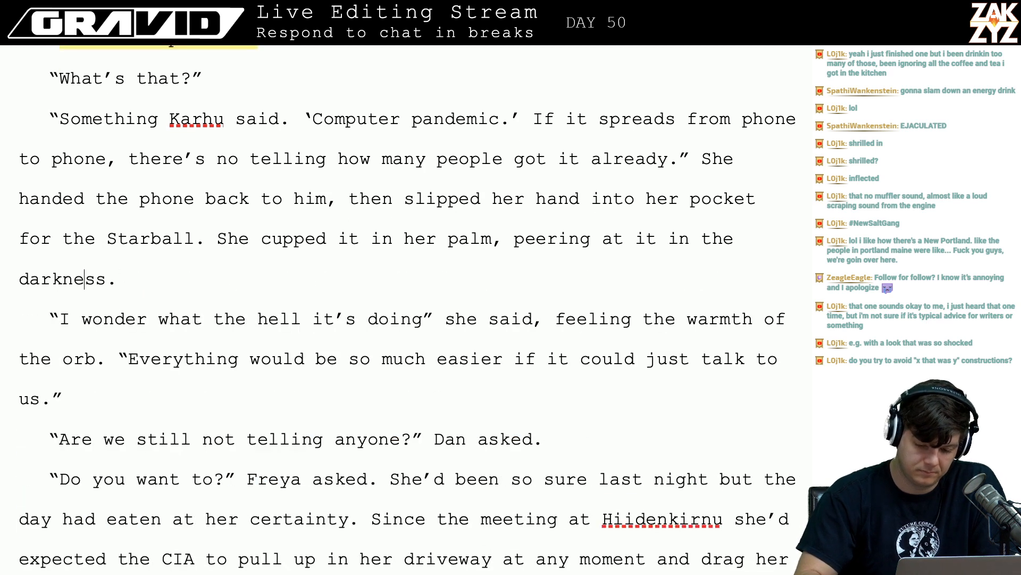
key("Left")
key("Left")
key("Left")
key("Left")
key("Right")
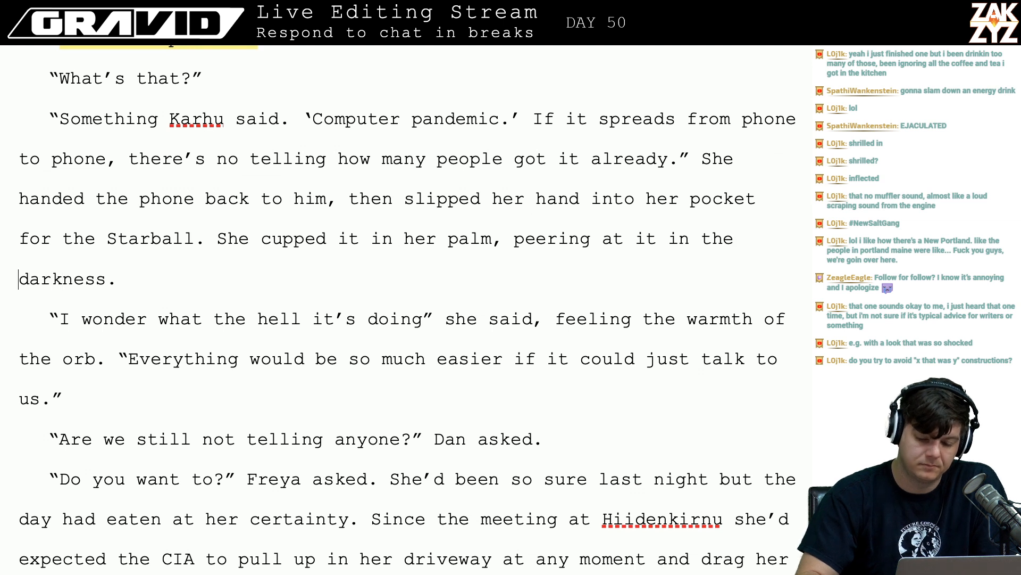
key("Left")
key("Right")
key("Right")
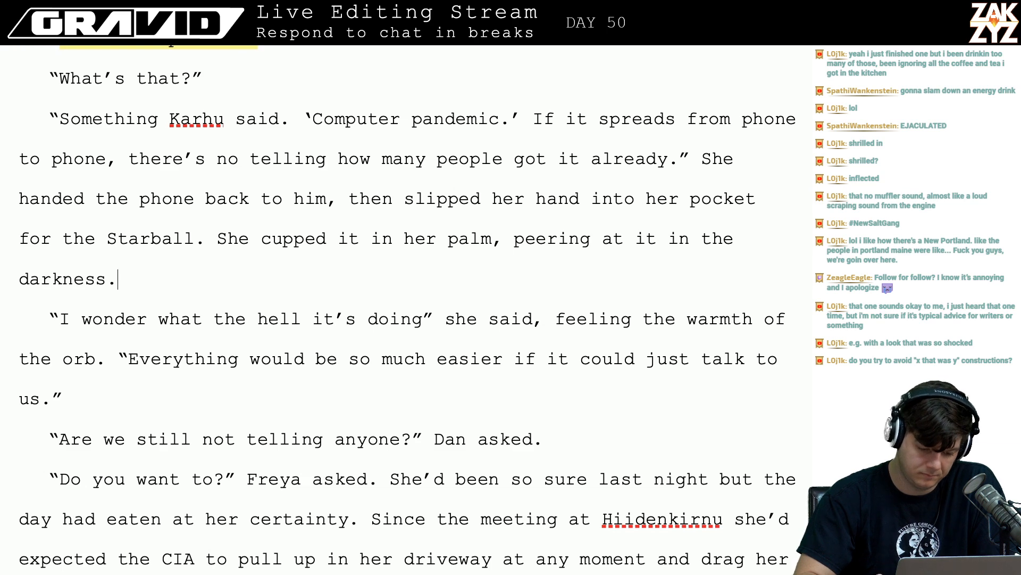
- Replace "in the darkness" after "peering at it" with "the faint light of the console", ending the sentence there
key("Left")
key("BackSpace")
key("BackSpace")
key("BackSpace")
key("BackSpace")
key("BackSpace")
key("BackSpace")
key("BackSpace")
key("BackSpace")
key("BackSpace")
key("BackSpace")
key("BackSpace")
key("BackSpace")
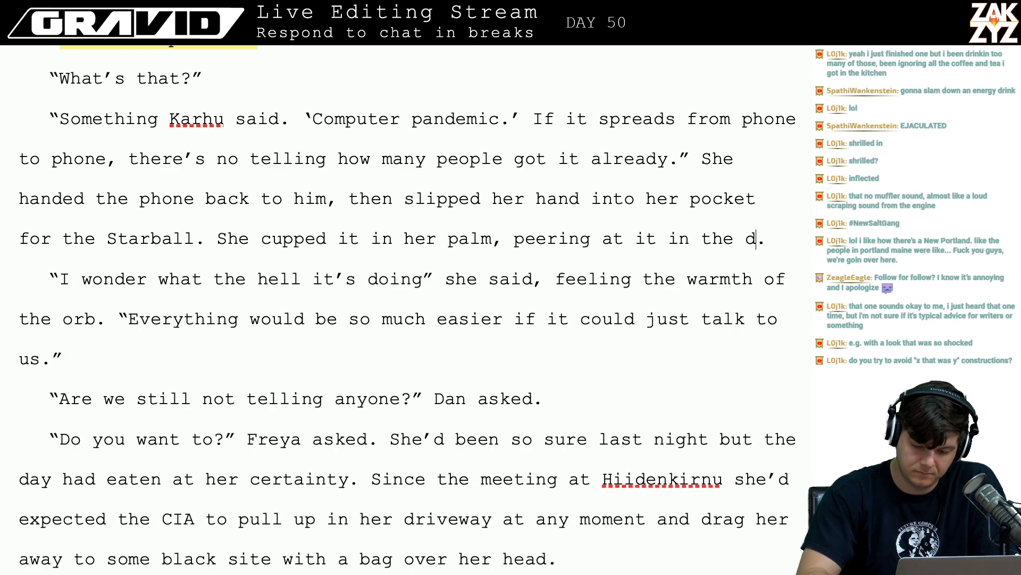
type("fain")
key("BackSpace")
key("BackSpace")
key("BackSpace")
key("BackSpace")
key("BackSpace")
key("BackSpace")
key("BackSpace")
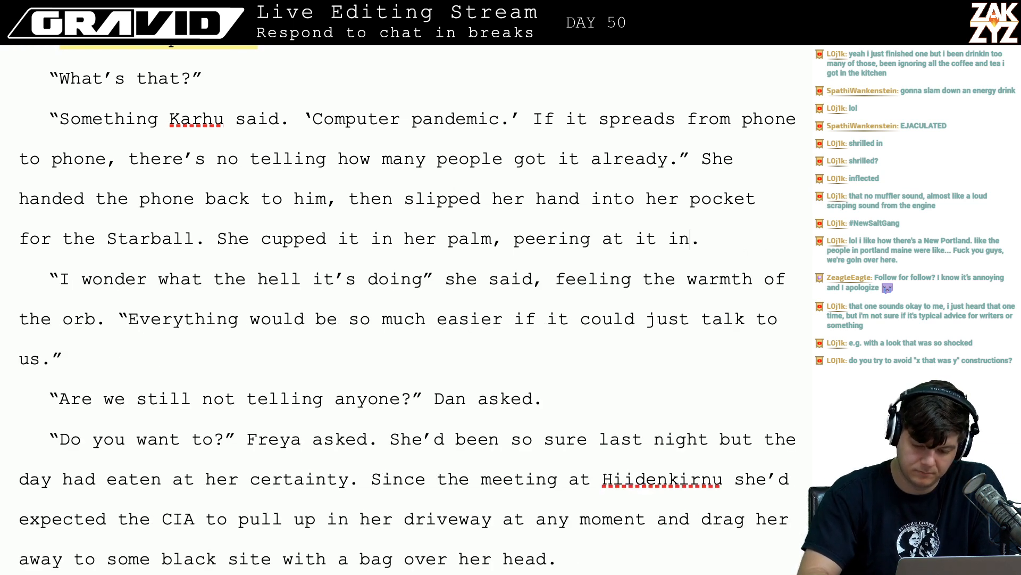
type("the faint")
type(" light of the cons")
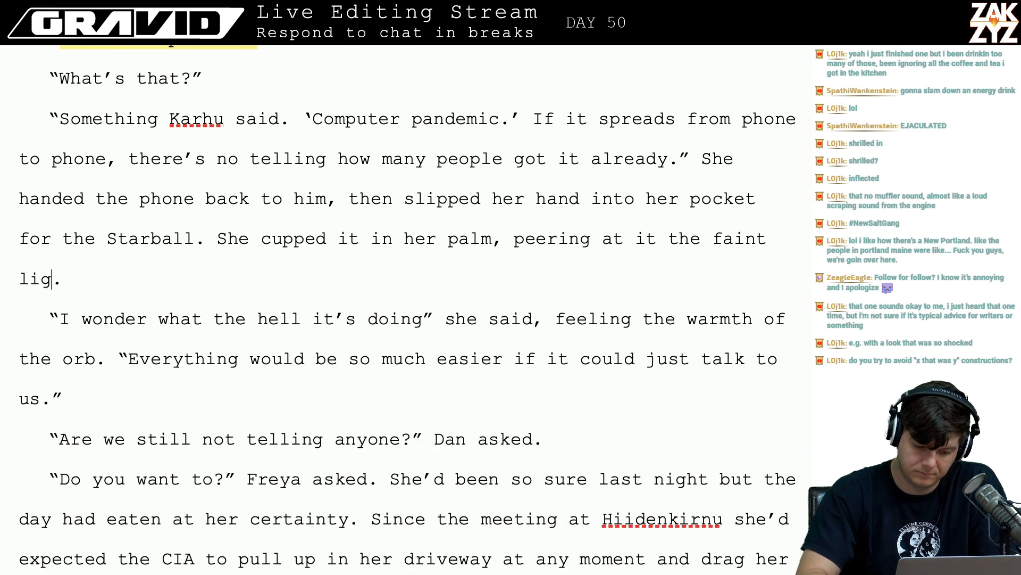
type("ole")
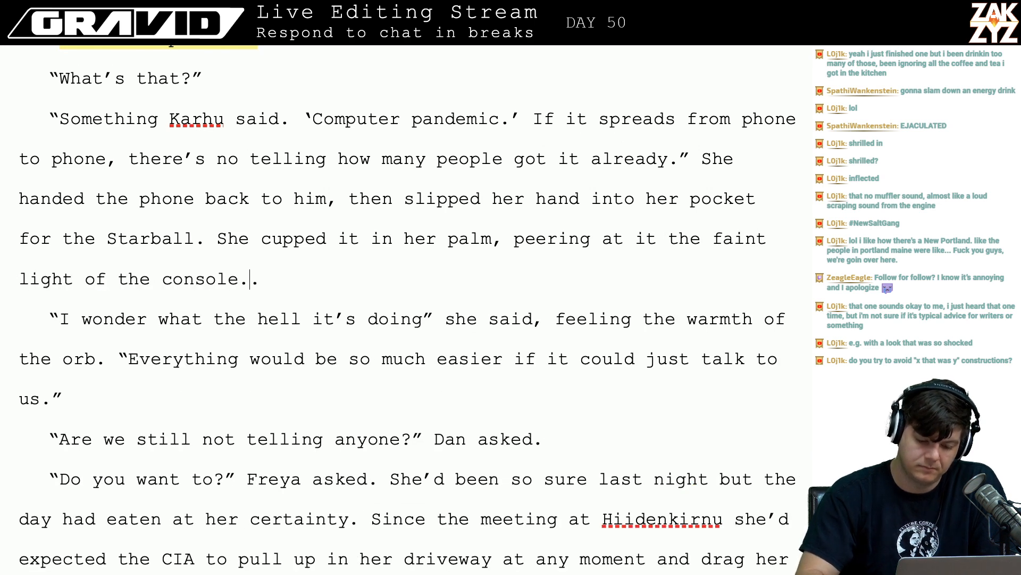
- In the "She cupped it in her palm" sentence, replace the first "it" with "the orb"
key("Up")
key("Up")
key("Right")
key("Right")
key("Right")
key("Right")
key("Right")
key("Right")
key("Right")
key("Right")
key("Right")
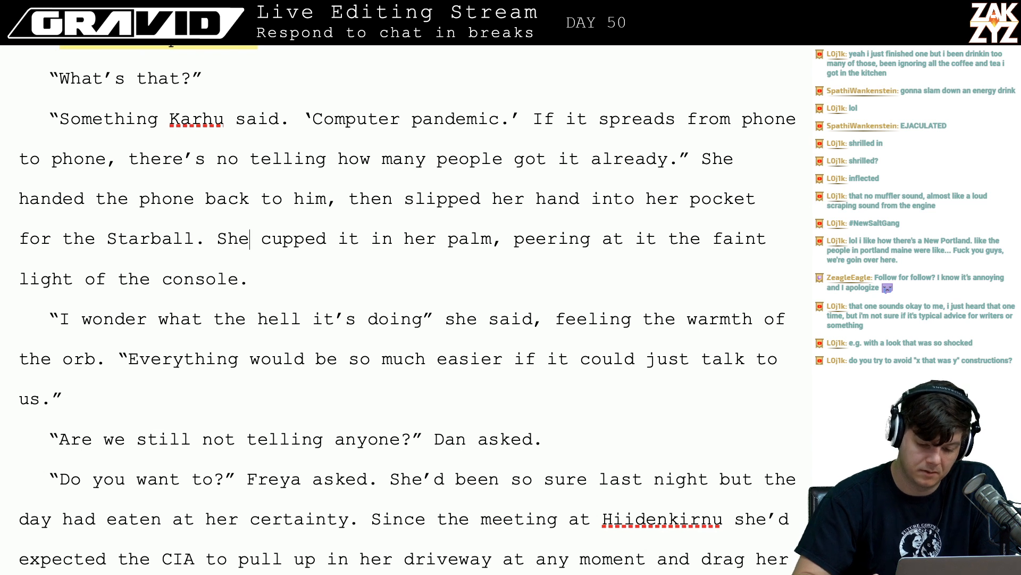
key("Right")
key("Right")
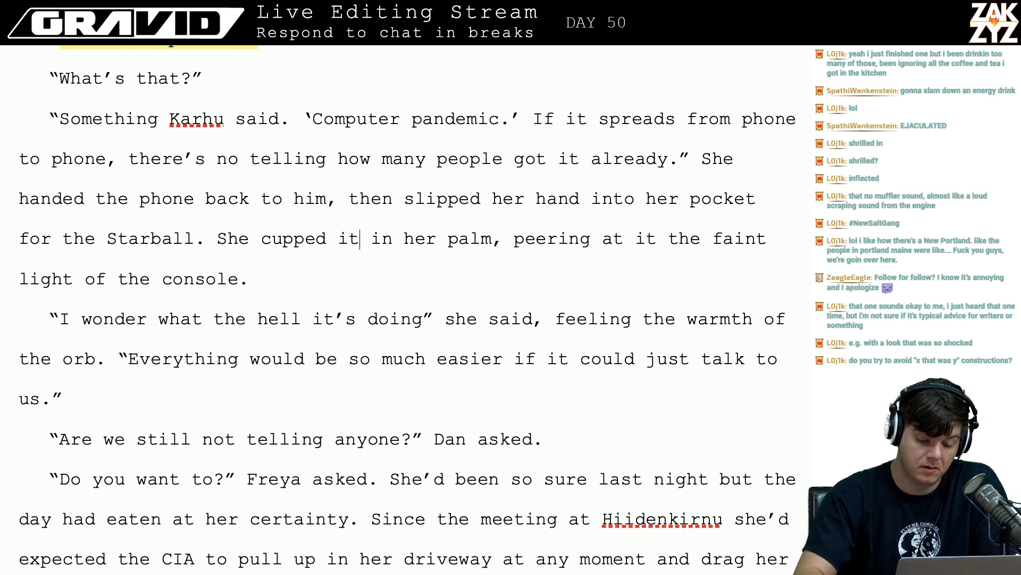
key("BackSpace")
key("BackSpace")
type("the ")
type("orb")
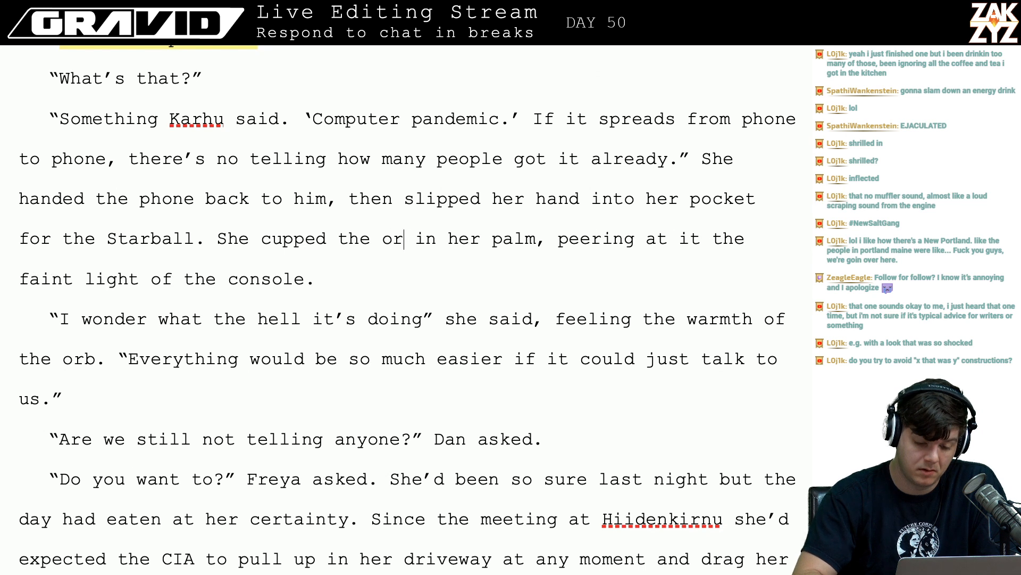
- End the dialogue tag at "she said." and add the sentence "The Starball was warm." before "feeling the warmth"
key("Right")
key("Down")
key("ctrl+Down")
key("Down")
key("Left")
key("Left")
key("Left")
key("Left")
key("Left")
key("Left")
key("Left")
key("Left")
key("Left")
key("Left")
key("Left")
key("Left")
key("Left")
key("Left")
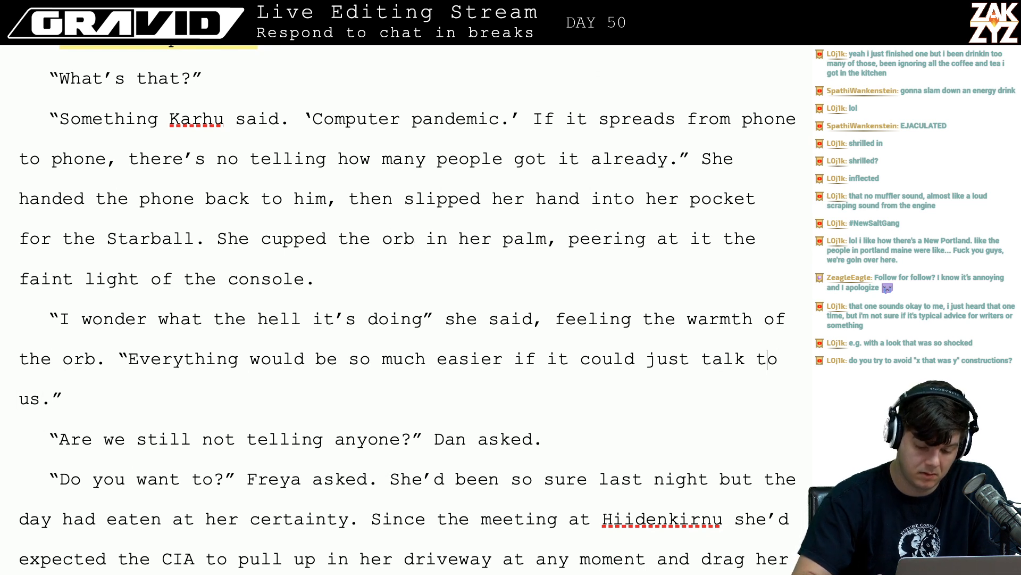
key("Up")
key("Left")
key("Left")
key("Left")
key("Left")
key("Left")
key("Left")
key("Left")
key("Left")
key("Left")
key("Left")
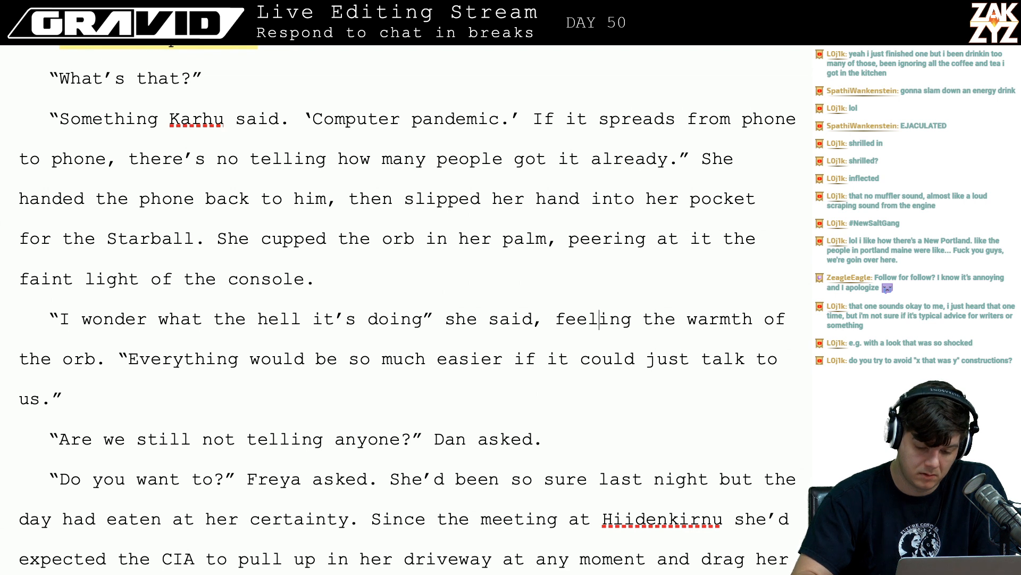
key("BackSpace")
key("BackSpace")
type(". The st")
key("BackSpace")
key("BackSpace")
type("Starball was ")
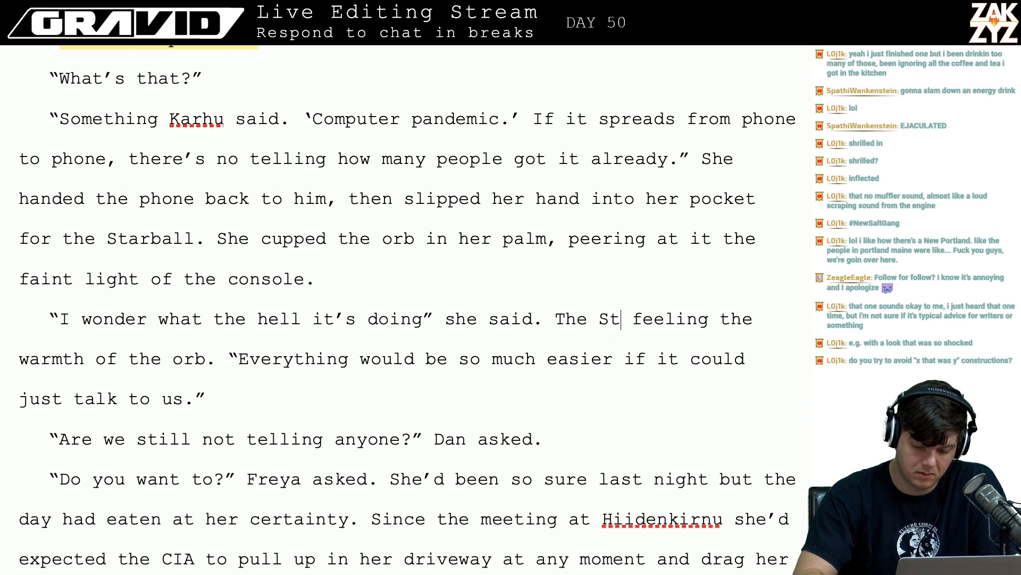
type("warm.")
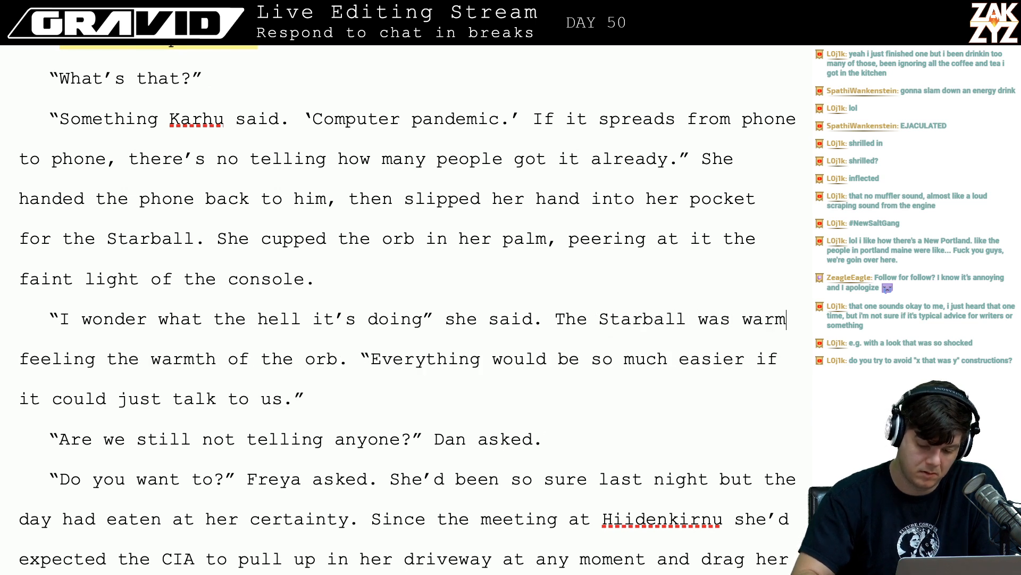
- Delete the leftover phrase "feeling the warmth of the orb." before "Everything would be so much easier"
key("shift+Right")
key("shift+Right")
key("shift+Right")
key("shift+Right")
key("shift+Right")
key("shift+Right")
key("shift+Right")
key("shift+Right")
key("shift+Right")
key("shift+Right")
key("shift+Right")
key("shift+Right")
key("shift+Right")
key("shift+Right")
key("shift+Right")
key("shift+Right")
key("shift+Right")
key("shift+Right")
key("shift+Right")
key("shift+Right")
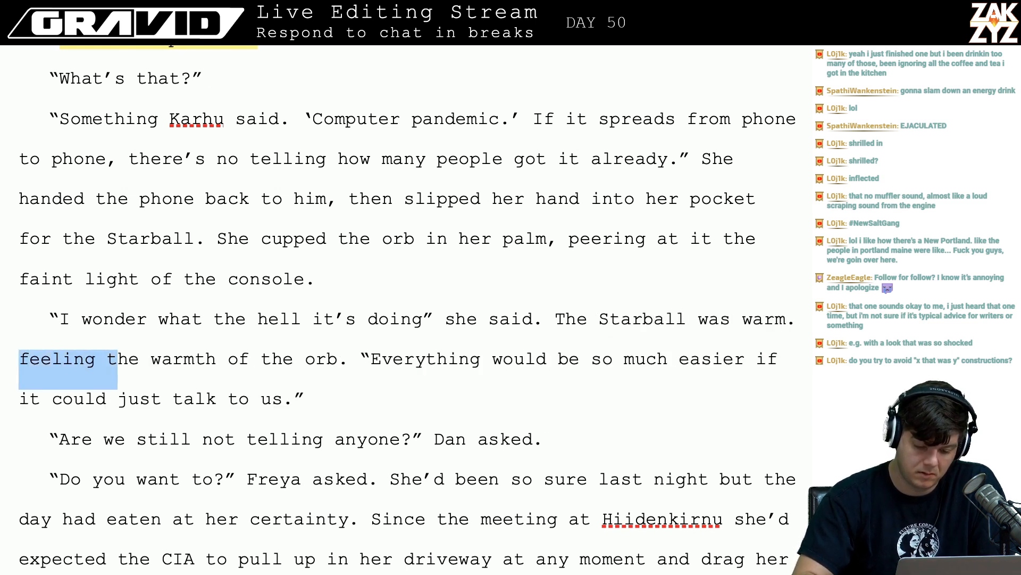
key("shift+Right")
key("shift+Right")
key("shift+Right")
key("shift+Right")
key("shift+Right")
key("shift+Right")
key("shift+Right")
key("shift+Right")
key("shift+Right")
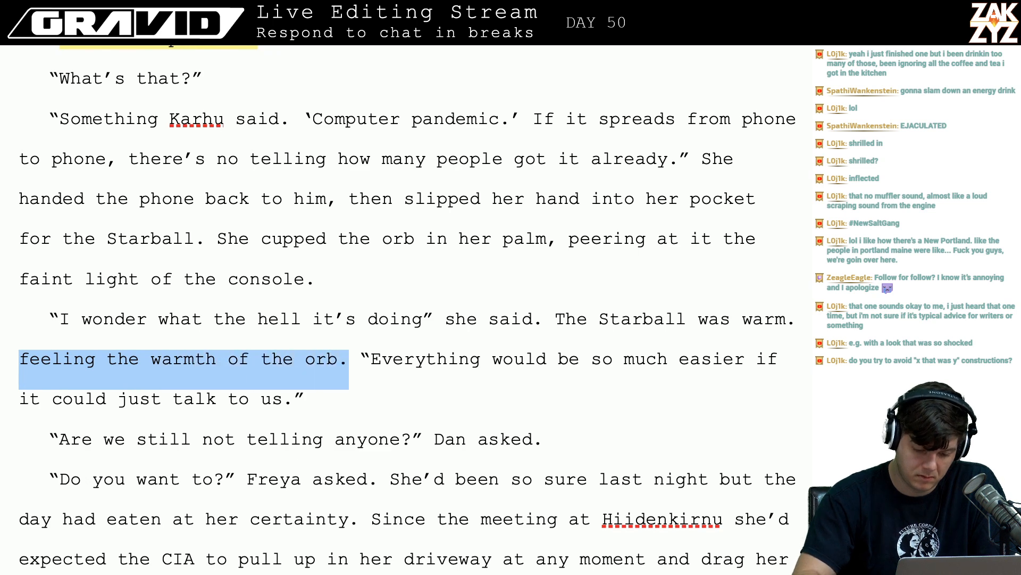
key("Delete")
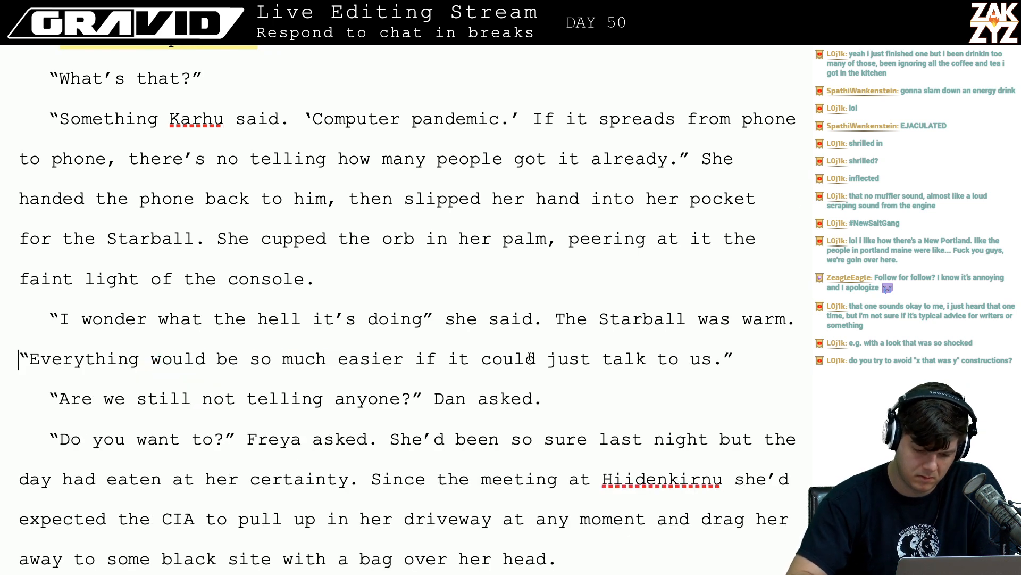
- Remove the "she said." tag from the "I wonder" line and add a comma after "doing" inside the closing quote
left_click(530, 319)
key("BackSpace")
key("BackSpace")
key("BackSpace")
key("BackSpace")
key("BackSpace")
key("BackSpace")
key("Right")
key("BackSpace")
key("BackSpace")
key("BackSpace")
key("Left")
key("Left")
type(",")
key("Right")
- Add the tag "Freya murmured." after the "I wonder" dialogue, leaving a single space before "The Starball was warm."
type("Freta")
key("BackSpace")
key("BackSpace")
type("ya ")
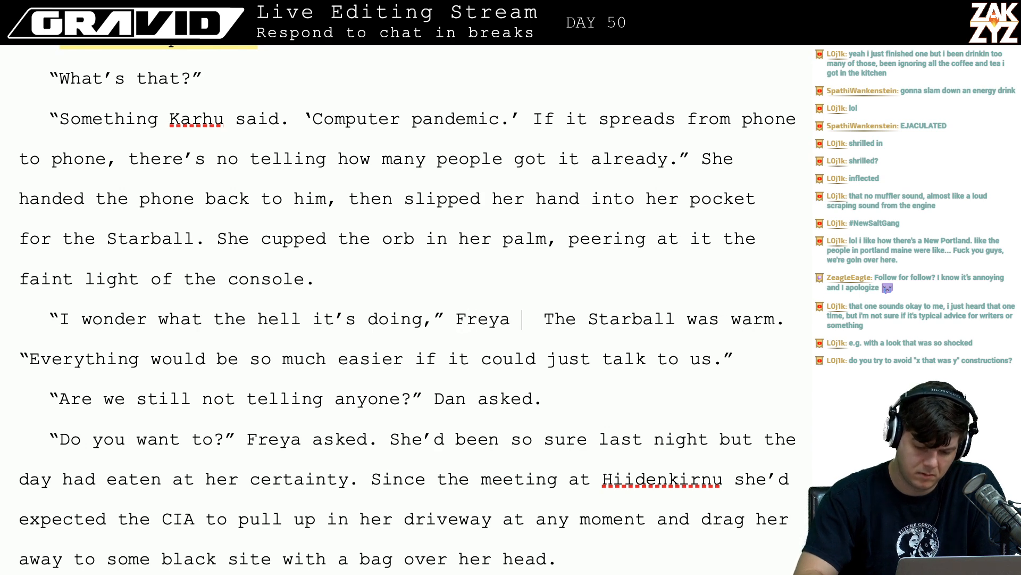
type("mut")
key("BackSpace")
key("BackSpace")
type("urmured.")
key("Right")
key("Right")
key("Right")
key("Down")
key("Right")
key("Up")
key("Left")
key("Left")
key("BackSpace")
key("Down")
key("Down")
key("Left")
key("Up")
key("Right")
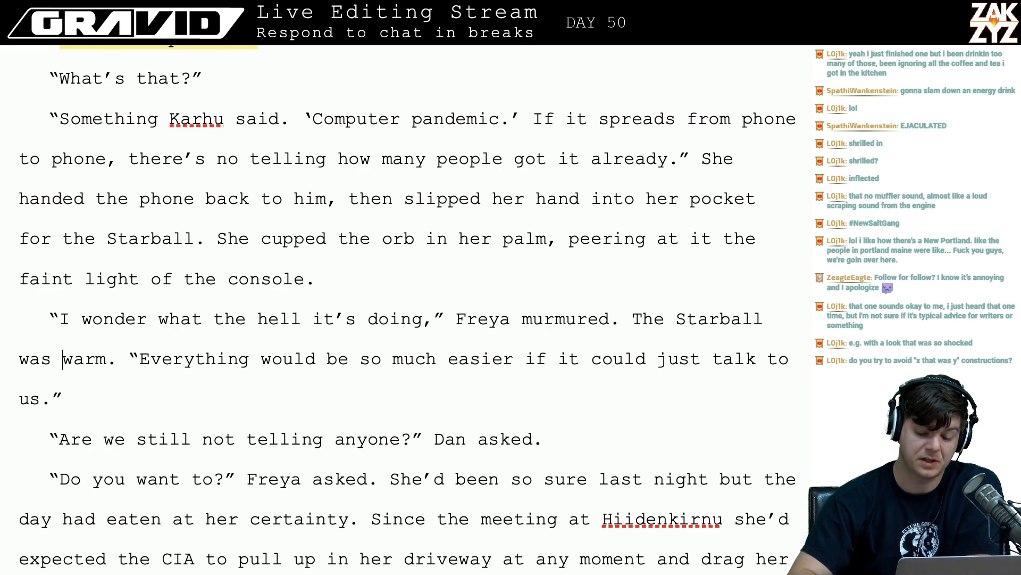
- Read through the "Are we still not telling anyone?" exchange and the start of the "She'd been so sure last night" passage
scroll(408, 308, "down", 1)
scroll(542, 346, "down", 3)
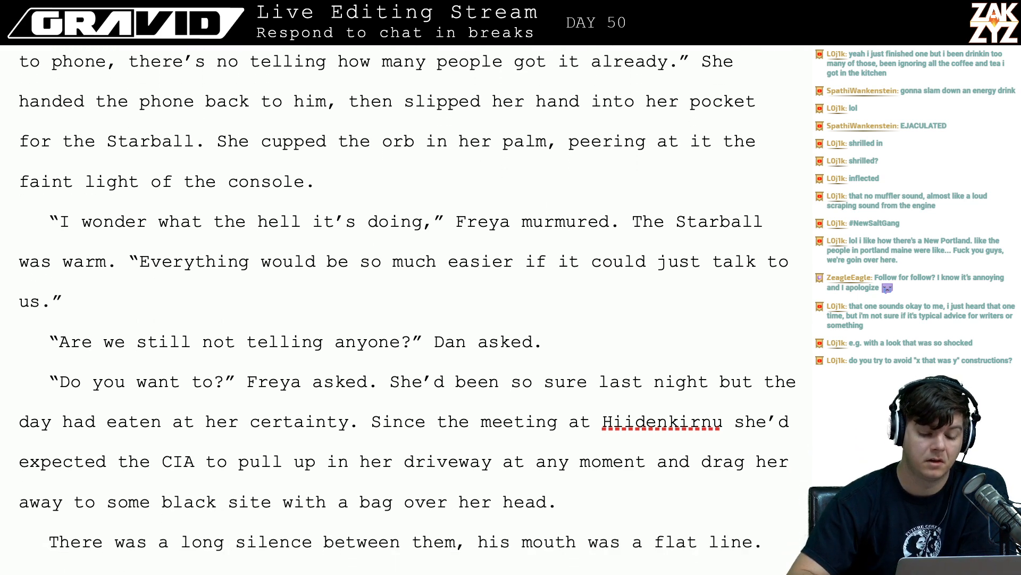
left_click(427, 283)
key("Down")
key("Left")
key("Left")
key("Left")
key("Left")
key("Left")
key("Left")
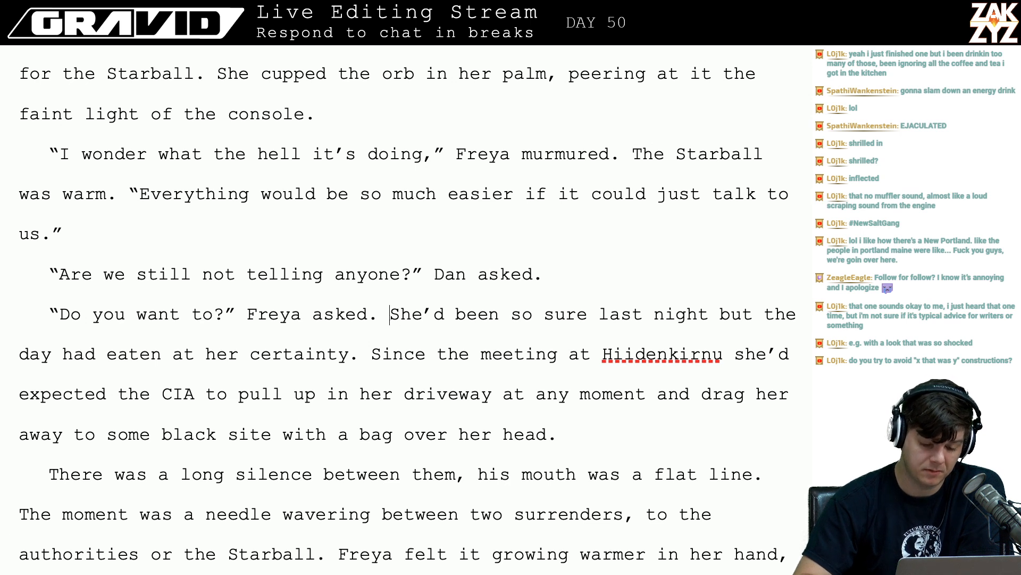
key("Right")
key("Right")
key("Right")
key("Right")
key("Right")
key("Right")
key("Right")
key("Left")
key("Left")
key("Left")
key("Left")
key("Left")
key("Left")
key("Left")
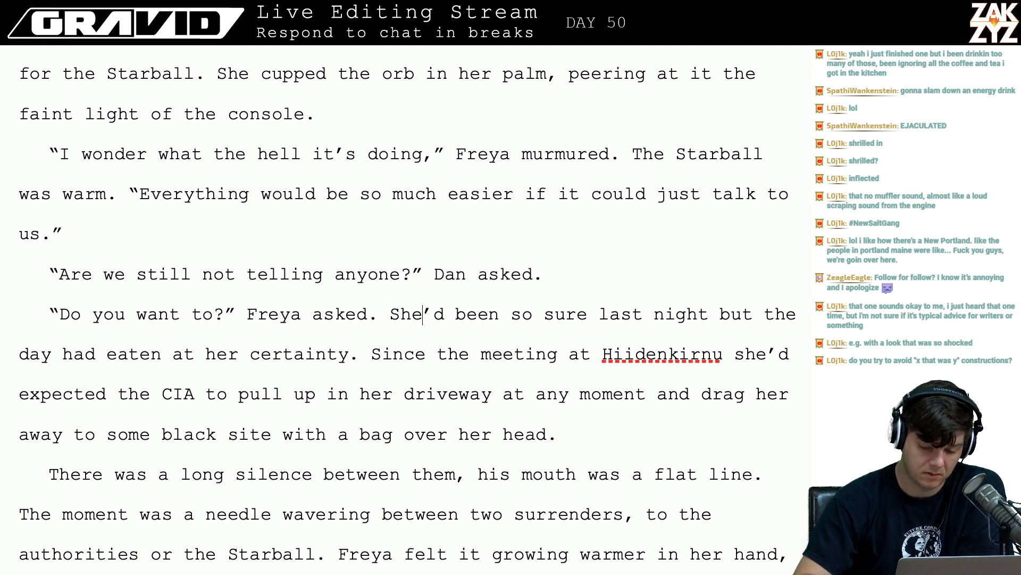
key("Right")
key("Left")
key("Right")
key("Right")
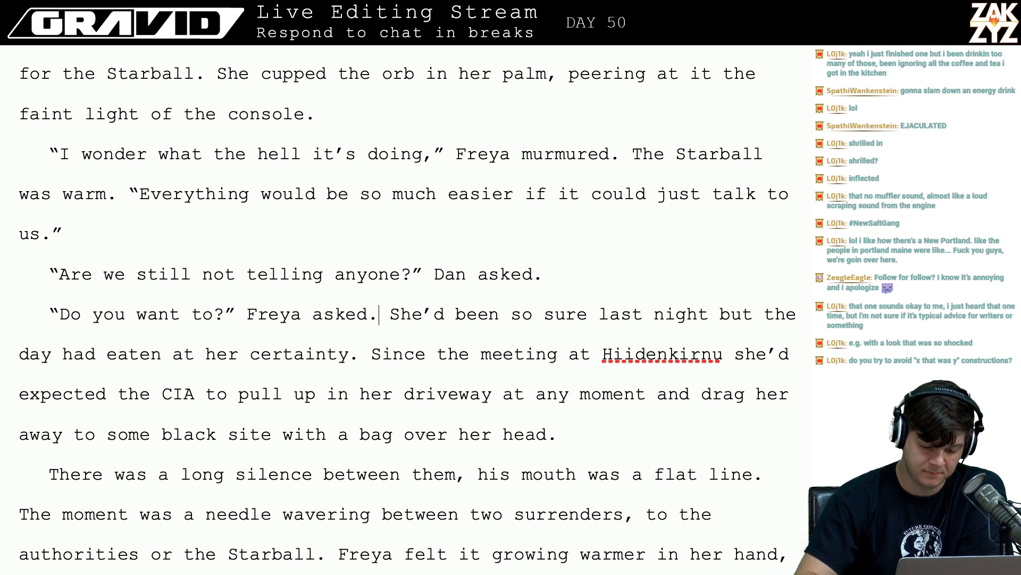
- Delete the tag "Dan asked." after the line "Are we still not telling anyone?"
key("Up")
key("Home")
key("Down")
key("Left")
key("Left")
key("BackSpace")
key("BackSpace")
key("BackSpace")
key("BackSpace")
key("BackSpace")
key("BackSpace")
key("BackSpace")
key("BackSpace")
key("BackSpace")
key("BackSpace")
key("BackSpace")
- Start a new paragraph at "She'd been so sure last night", separating it from Freya's "Do you want to?" line
key("Right")
key("Down")
key("Left")
key("Left")
key("Left")
key("Left")
key("Left")
key("Right")
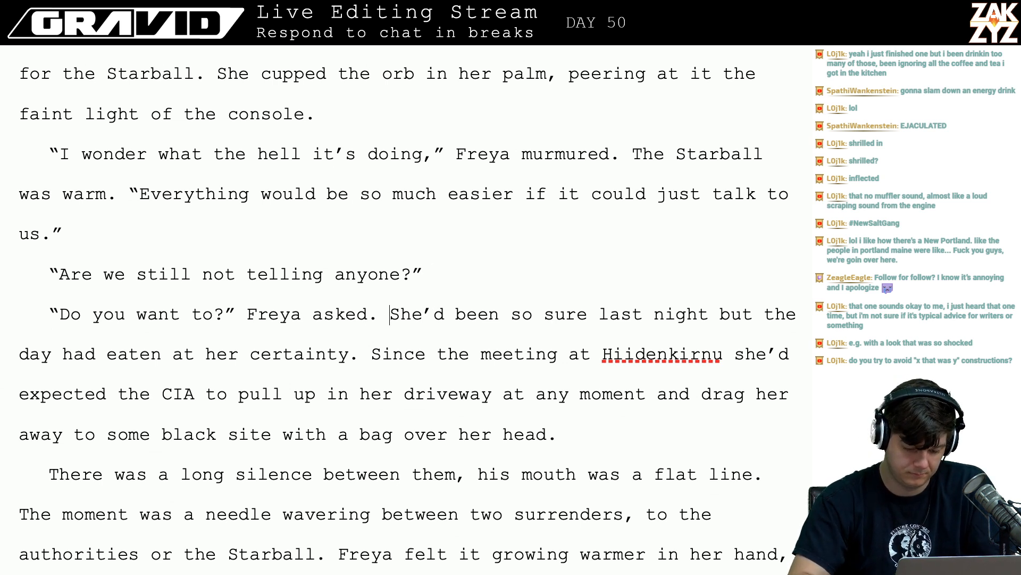
key("Left")
key("Right")
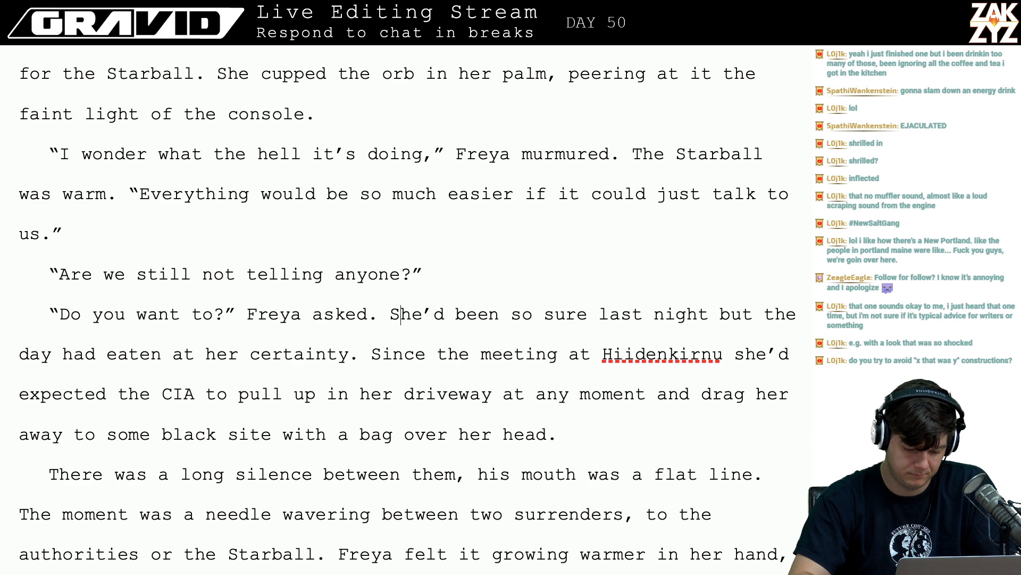
key("Return")
- Replace "CIA" with "FBI" in the sentence about Freya being dragged away to some black site
key("Down")
key("Down")
key("Left")
key("Left")
key("Left")
key("Left")
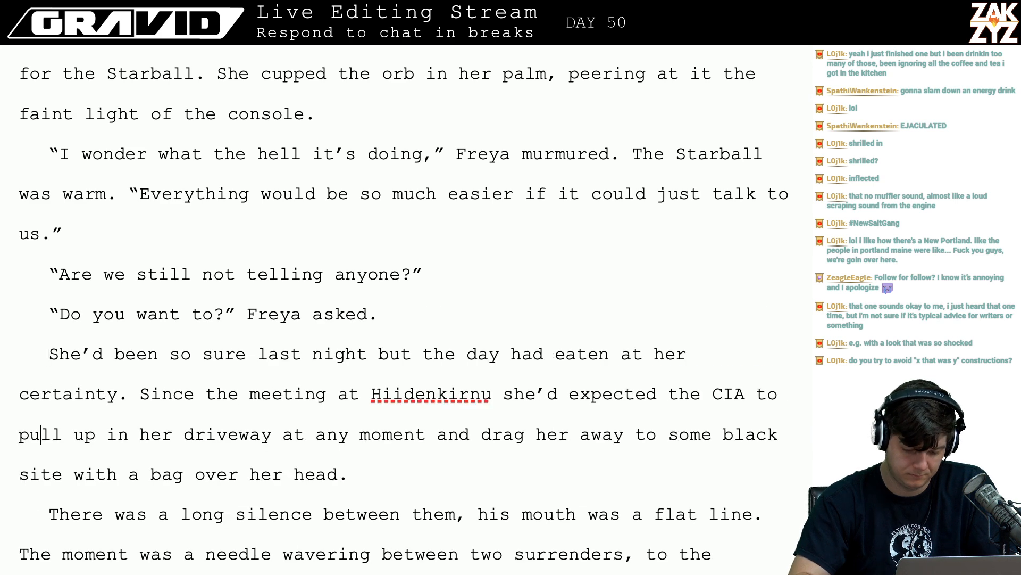
key("Left")
key("Left")
key("Left")
key("Left")
key("Right")
key("Left")
key("Right")
key("Left")
key("Right")
key("BackSpace")
key("BackSpace")
key("BackSpace")
type("F")
key("BackSpace")
type("FBI")
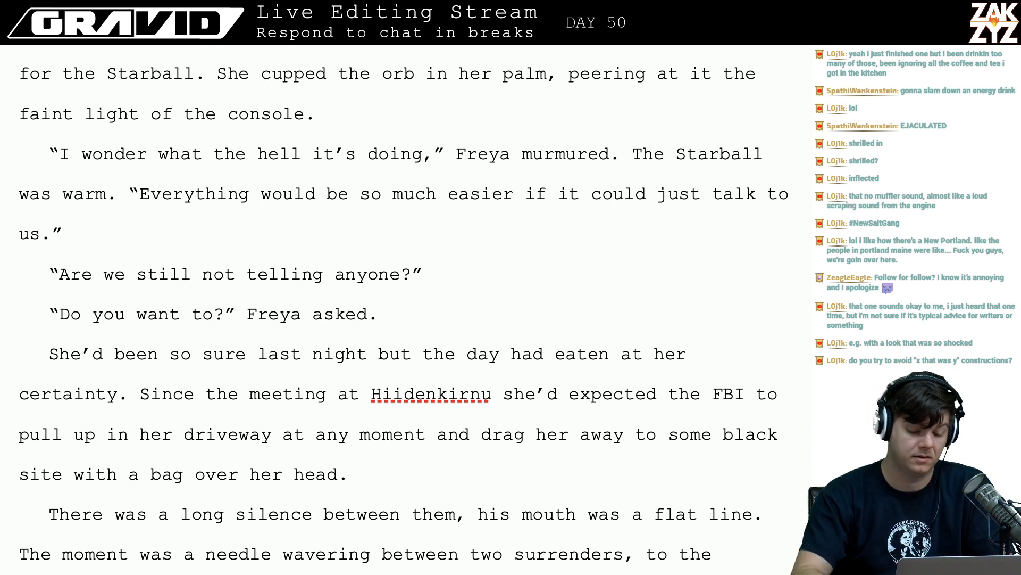
- Replace "FBI" with "feds" in the sentence about someone pulling up in Freya's driveway
key("BackSpace")
key("BackSpace")
key("BackSpace")
type("feds")
key("Left")
key("Left")
- Change "feds" back to "CIA" in the driveway sentence
scroll(403, 311, "down", 1)
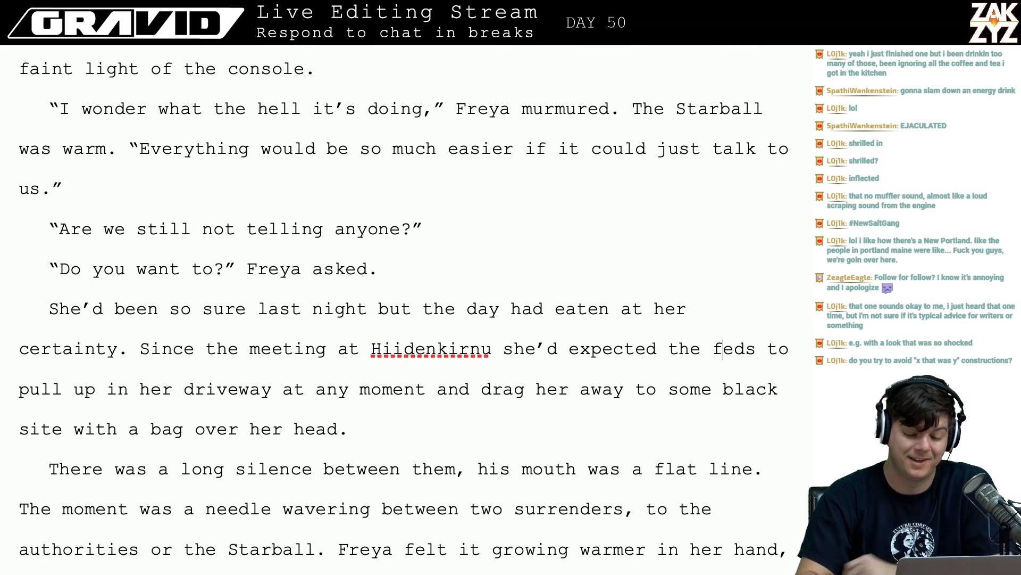
left_click_drag(713, 352, 756, 352)
type("CIA")
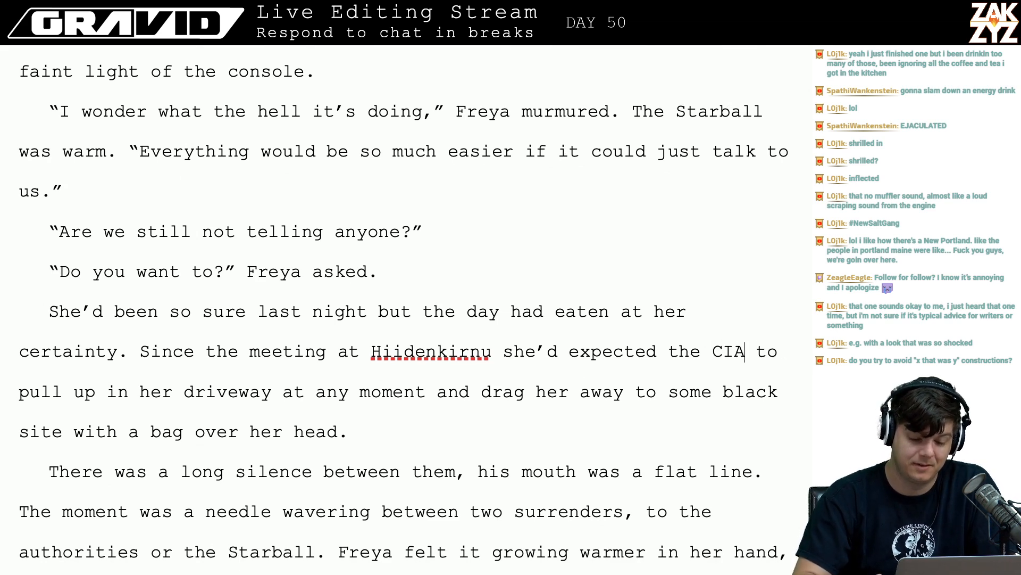
- Reread Freya's "I wonder what the hell it's doing" dialogue and the Starball wording around it
scroll(275, 209, "up", 3)
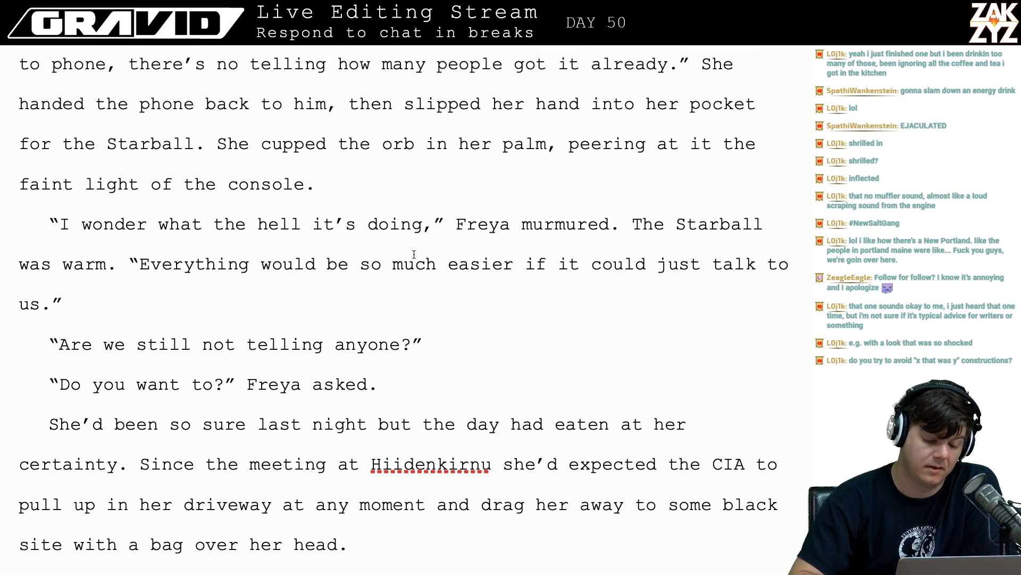
left_click(371, 192)
key("Down")
key("Down")
key("Left")
key("Left")
key("Left")
key("Left")
key("Left")
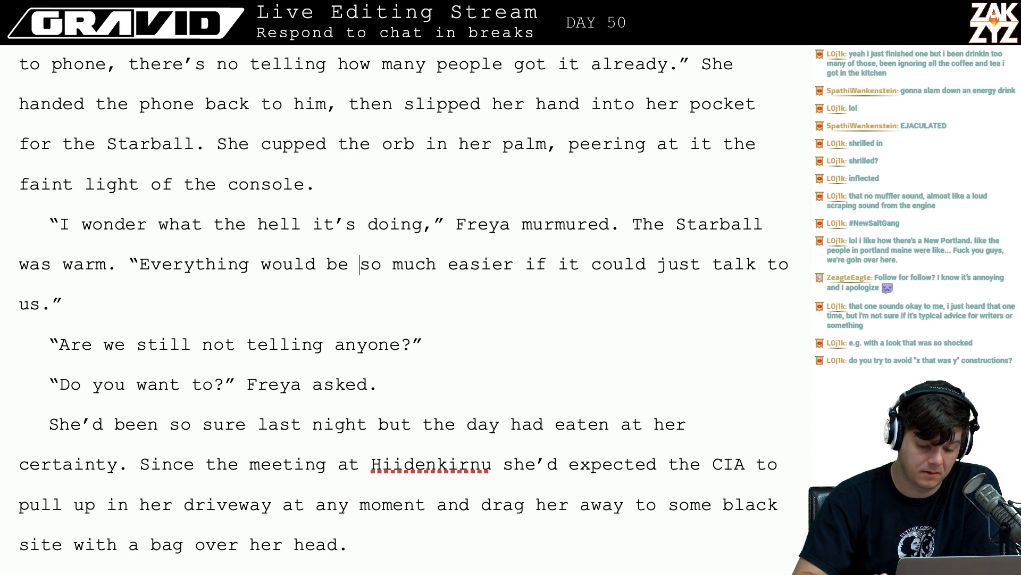
key("Left")
key("Left")
key("Left")
key("Left")
key("Left")
key("Left")
key("Up")
key("Right")
key("Right")
key("Right")
key("Right")
key("Right")
key("Right")
key("Right")
key("Right")
key("Right")
key("Right")
key("Right")
key("Right")
key("Right")
key("Right")
key("Right")
key("Right")
key("Right")
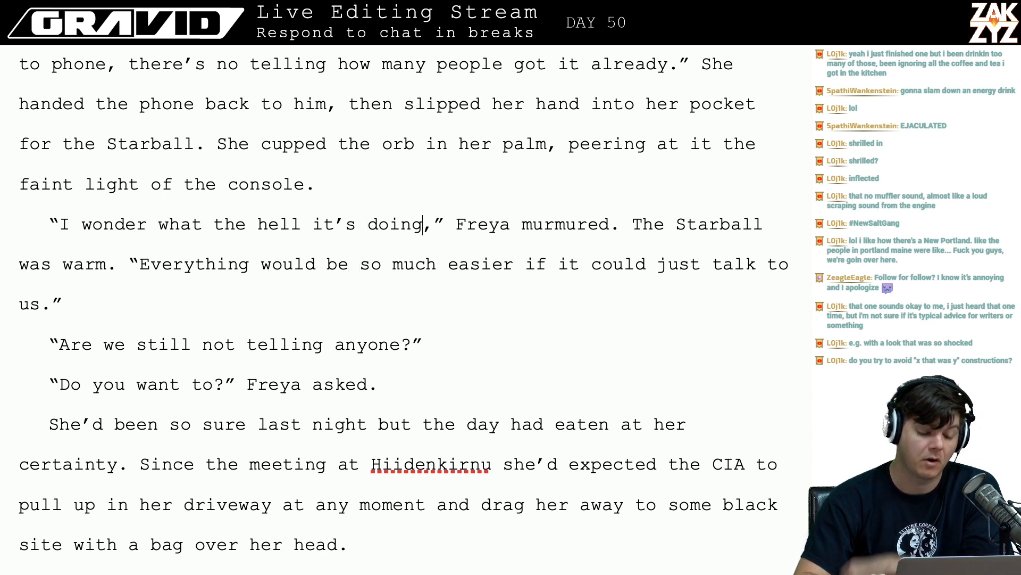
- Review Freya's "Do you want to?" line and the paragraphs that follow it, including the long silence
key("Down")
key("Down")
key("Down")
key("Down")
scroll(403, 309, "down", 5)
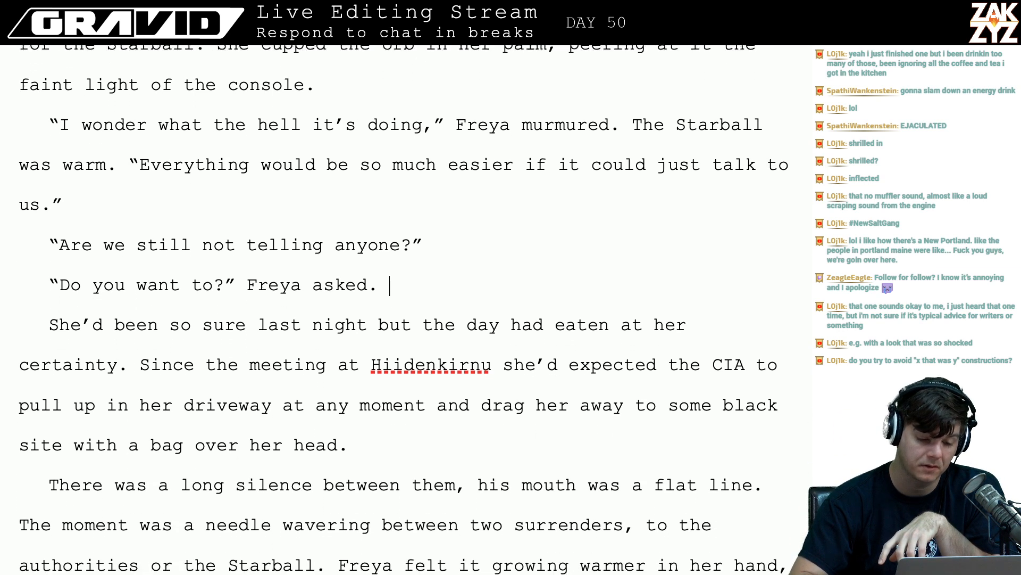
left_click(148, 136)
key("Left")
key("Left")
key("Left")
key("Left")
key("Left")
key("Left")
key("Left")
key("Left")
key("Left")
key("Left")
key("Left")
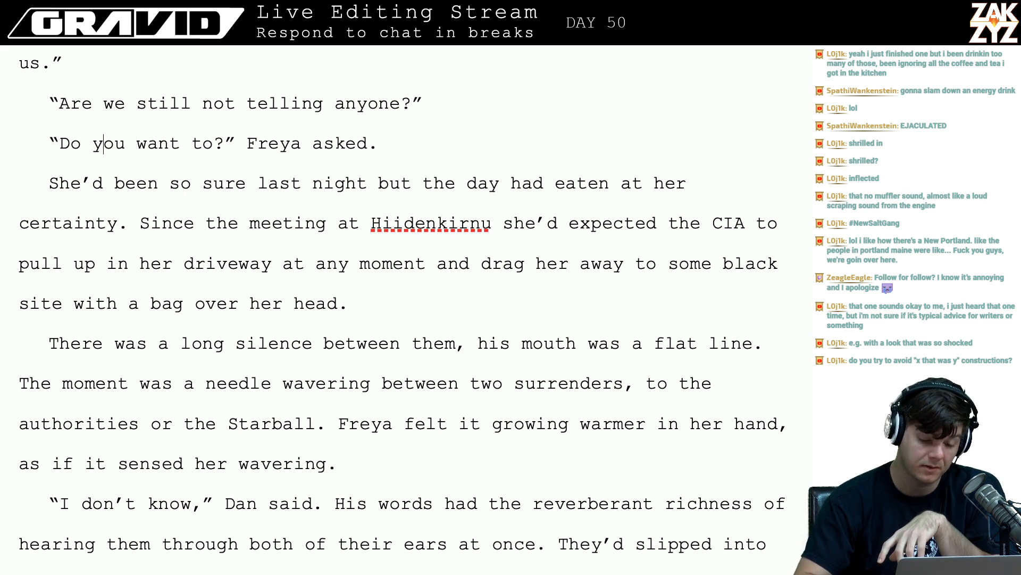
key("Right")
key("Right")
key("Right")
key("Right")
key("Right")
key("Right")
key("Right")
key("Right")
key("Right")
key("Right")
key("Right")
key("Right")
key("Right")
key("Right")
key("Right")
key("Right")
key("Right")
key("Right")
key("Right")
key("Right")
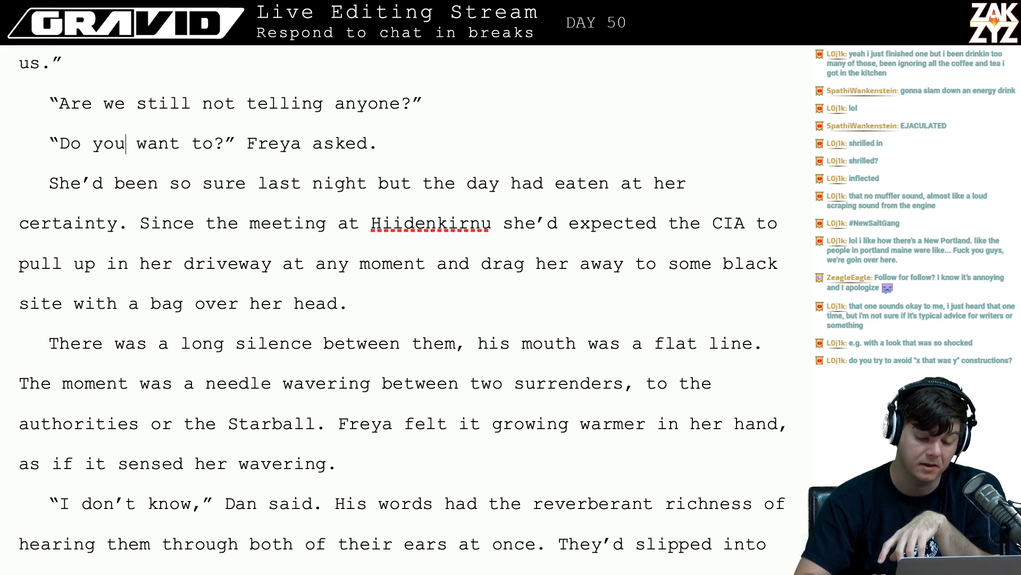
- Reread the paragraph about Freya's eroding certainty, from the meeting at Hiidenkirnu to the CIA pulling up in her driveway
key("Down")
key("Left")
key("Down")
key("Right")
key("Right")
key("Right")
key("Right")
key("Right")
key("Right")
key("Right")
key("Right")
key("Right")
key("Right")
key("Right")
key("Right")
key("Right")
key("Right")
key("Right")
key("Right")
key("Right")
key("Right")
key("Right")
key("Right")
key("Right")
key("Right")
key("Right")
key("Right")
key("Right")
key("Right")
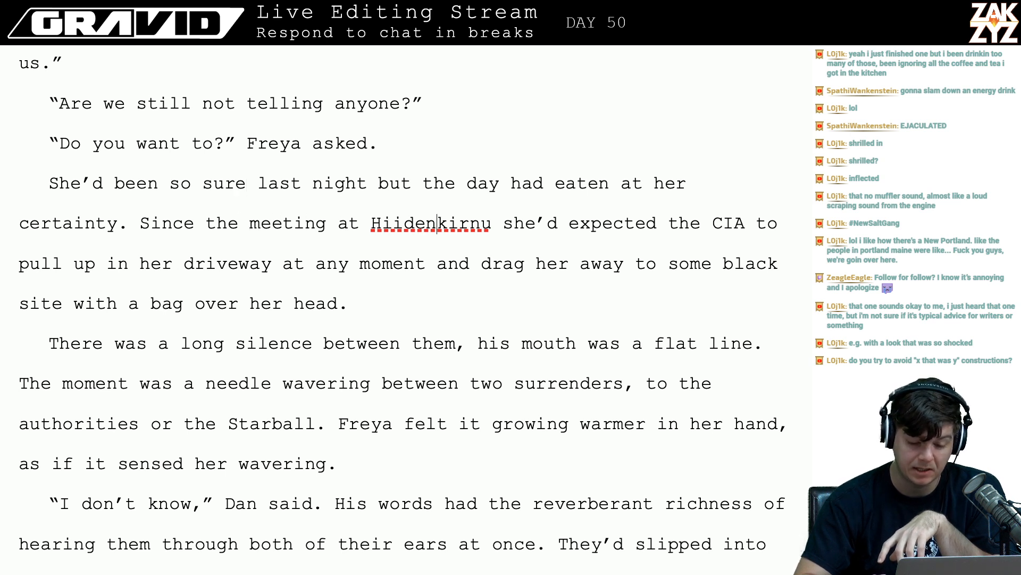
key("Right")
key("Right")
key("Right")
key("Right")
key("Right")
key("Right")
key("Right")
key("Right")
key("Right")
key("Right")
key("Right")
key("Right")
key("Right")
key("Right")
key("Right")
key("Right")
key("Right")
key("Right")
key("Right")
key("Right")
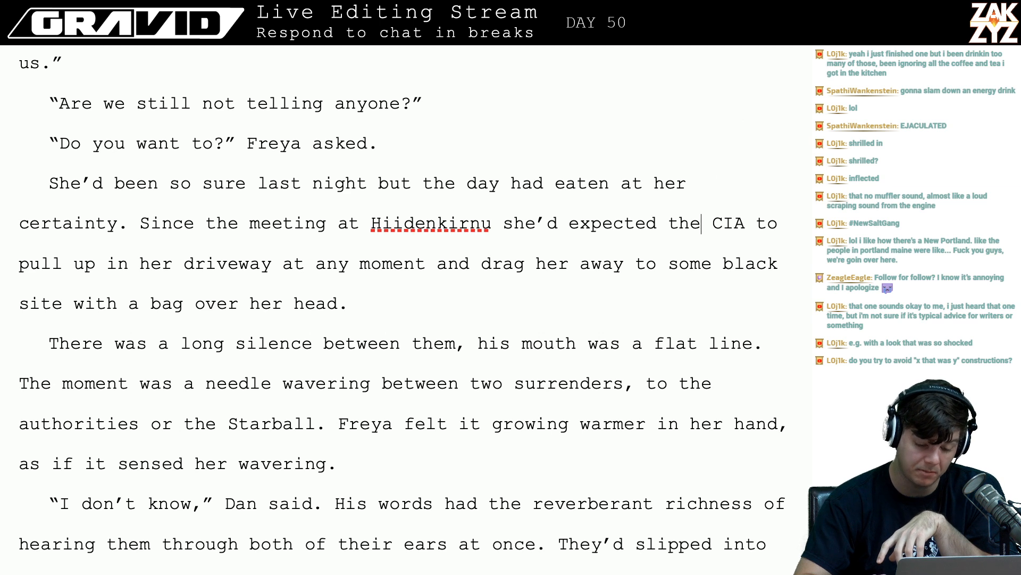
key("Right")
key("Right")
key("Right")
key("Right")
key("Right")
key("Right")
key("Right")
key("Right")
key("Right")
key("Right")
key("Right")
key("Right")
key("Right")
key("Right")
key("Right")
key("Right")
key("Right")
key("Right")
key("Right")
key("Right")
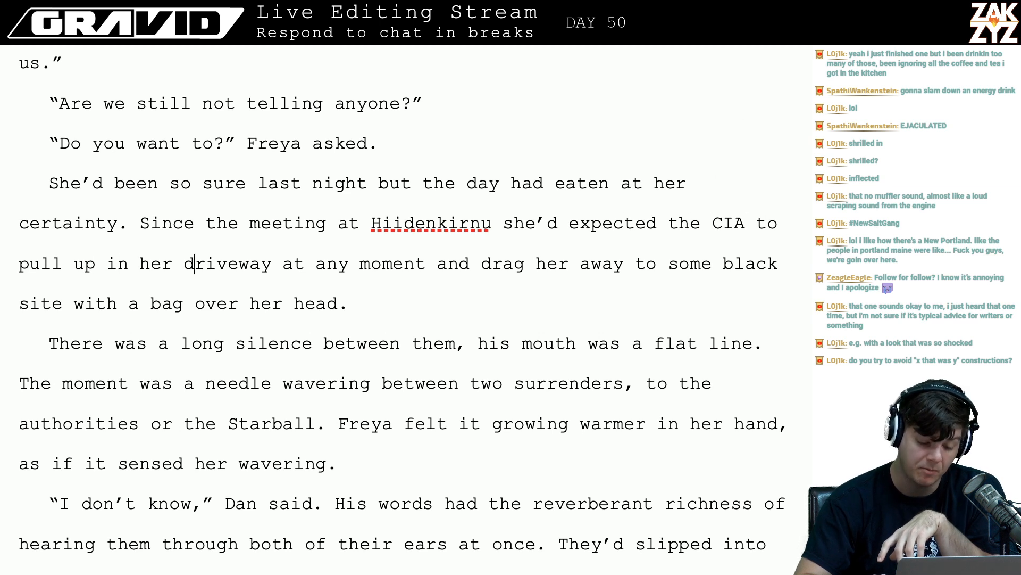
key("Right")
key("Right")
key("Right")
key("Right")
key("Right")
key("Right")
key("Right")
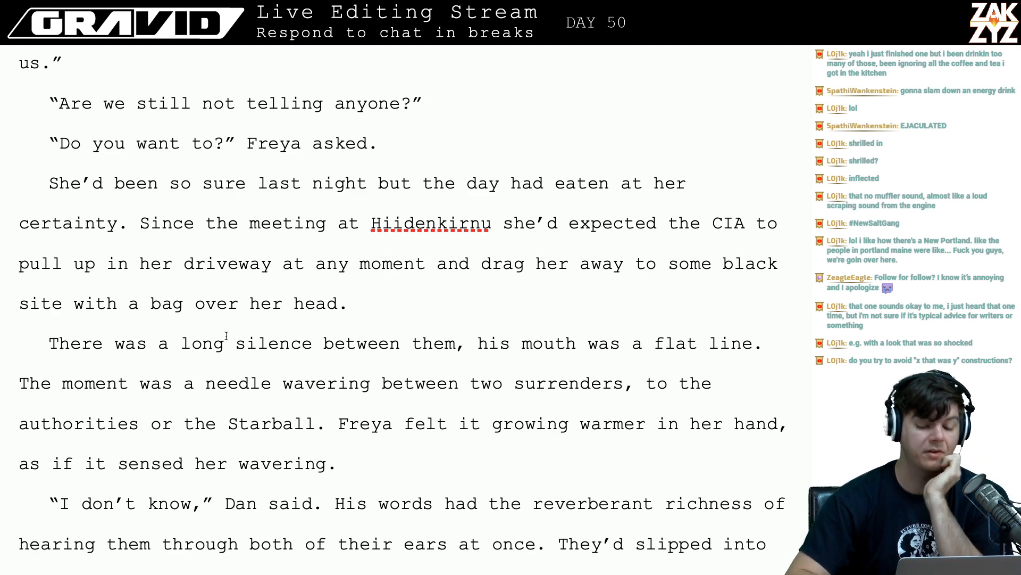
- Replace "his" with "Dan's" before "mouth was a flat line" in the long silence sentence
scroll(224, 346, "down", 2)
left_click(504, 254)
key("BackSpace")
key("BackSpace")
key("BackSpace")
type("Dan's")
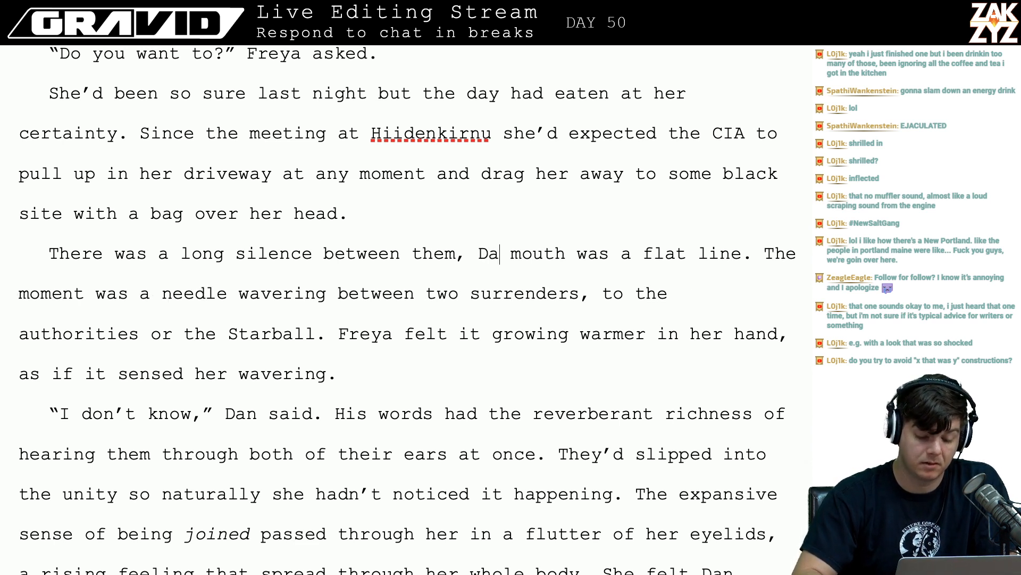
- Reread the long silence paragraph from Dan's flat mouth through the two surrenders, the authorities or the Starball
key("Right")
key("Right")
key("Right")
key("Right")
key("Right")
key("Right")
key("Right")
key("Right")
key("Right")
key("Right")
key("Right")
key("Right")
key("Right")
key("Right")
key("Right")
key("Right")
key("Right")
key("Right")
key("Right")
key("Right")
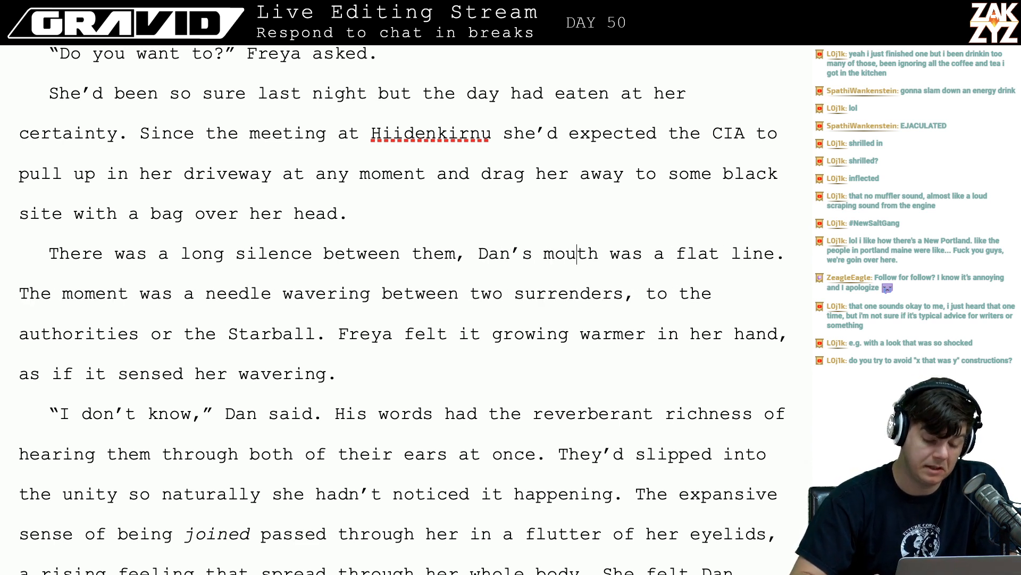
key("Right")
key("Right")
key("Right")
key("Right")
key("Right")
key("Right")
key("Right")
key("Right")
key("Right")
key("Right")
key("Right")
key("Right")
key("Right")
key("Right")
key("Right")
key("Right")
key("Right")
key("Right")
key("Right")
key("Right")
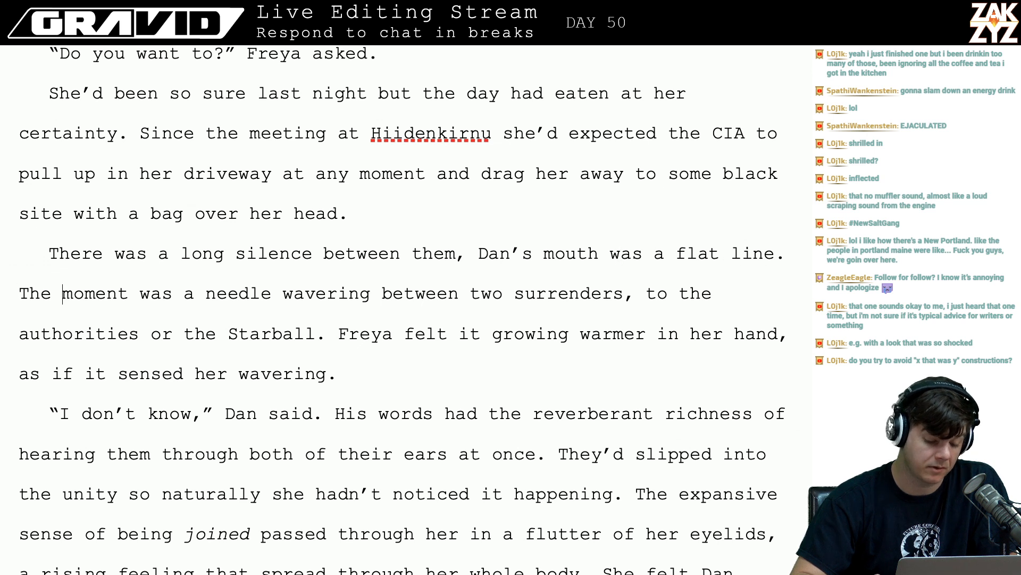
key("Down")
key("Right")
key("Right")
key("Right")
key("Right")
key("Right")
key("Right")
key("Right")
key("Right")
key("Right")
key("Right")
key("Right")
key("Right")
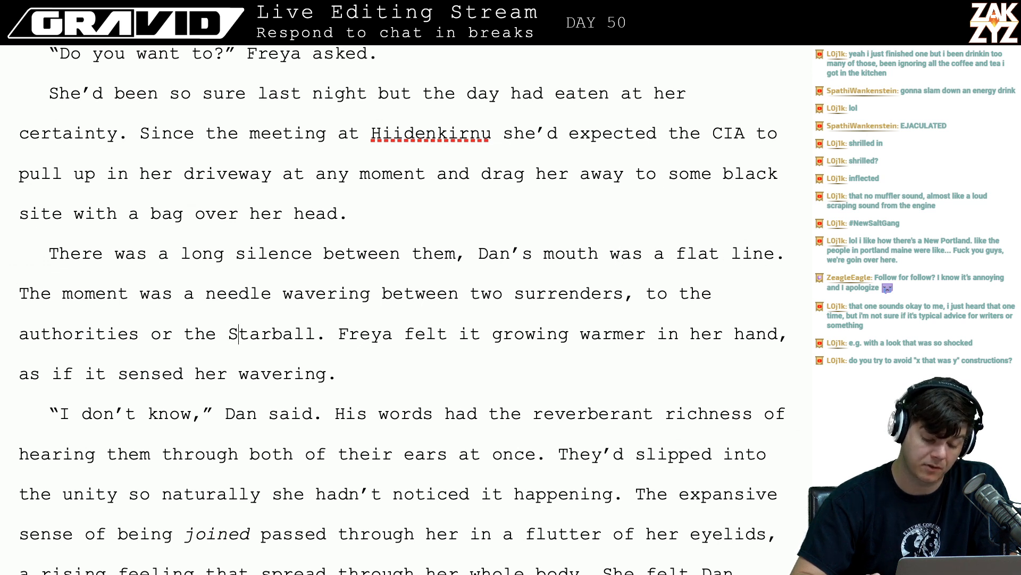
- Examine the wording of the sentence "The moment was a needle wavering between two surrenders"
key("Up")
key("Left")
key("Left")
key("Left")
key("Left")
key("Left")
key("Left")
key("Left")
key("Left")
key("Left")
key("Left")
key("Left")
key("Left")
key("Left")
key("Left")
key("Left")
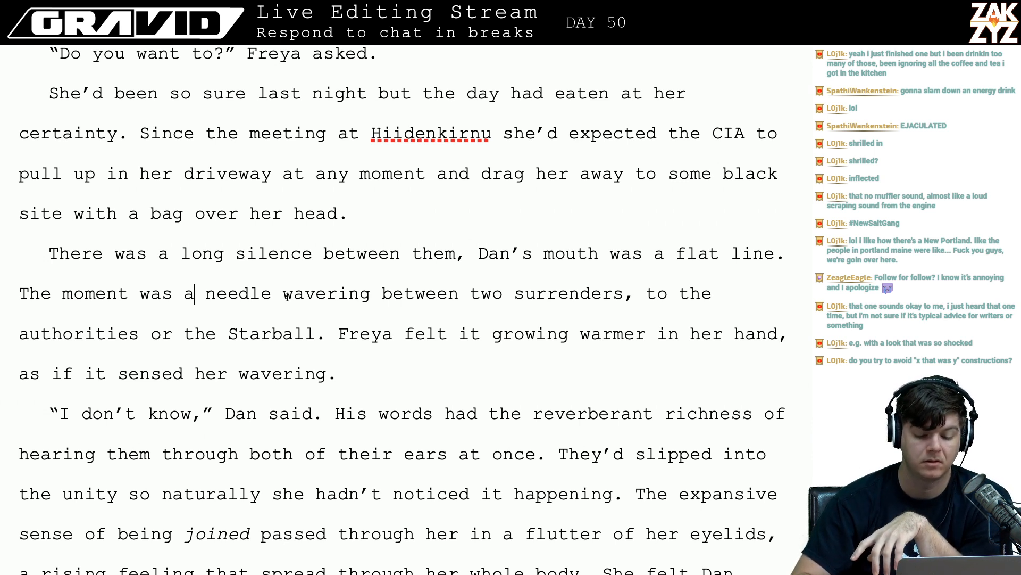
key("Right")
key("Left")
key("Right")
key("Left")
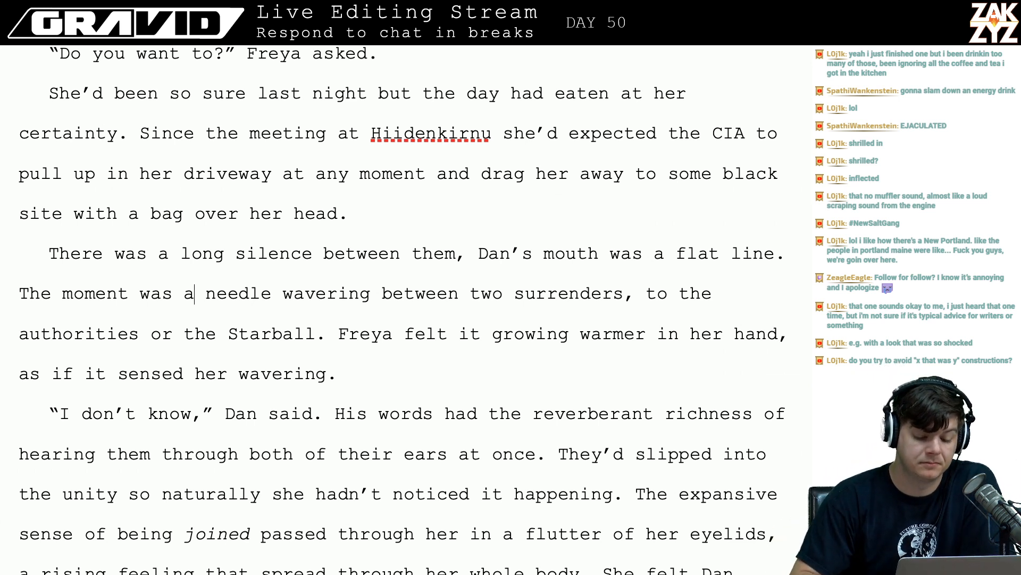
left_click(228, 310)
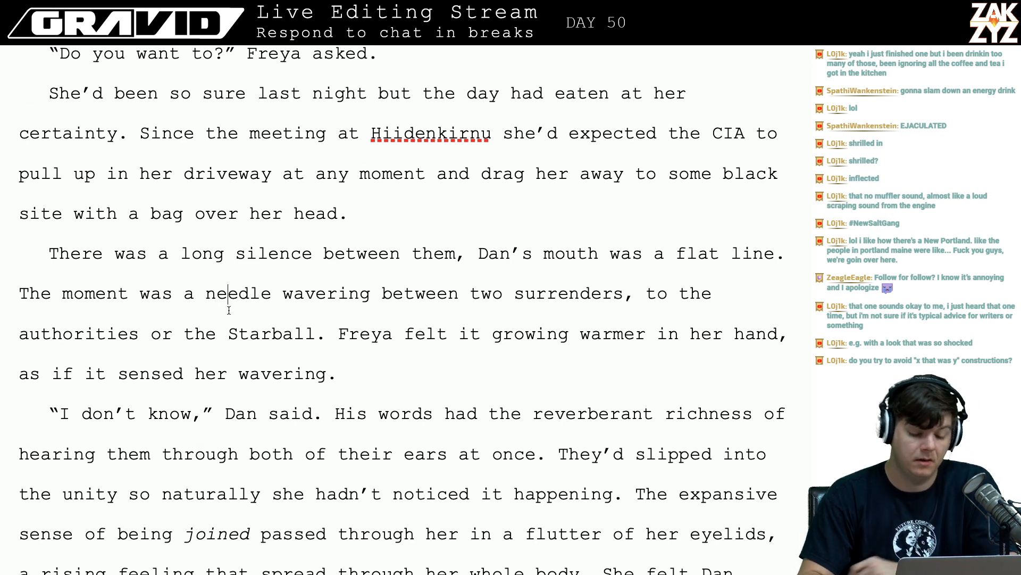
- Recheck the needle metaphor word by word, from "was" through "wavering", in the long silence paragraph
key("Right")
key("Right")
key("Right")
key("Right")
key("Right")
key("Left")
key("Left")
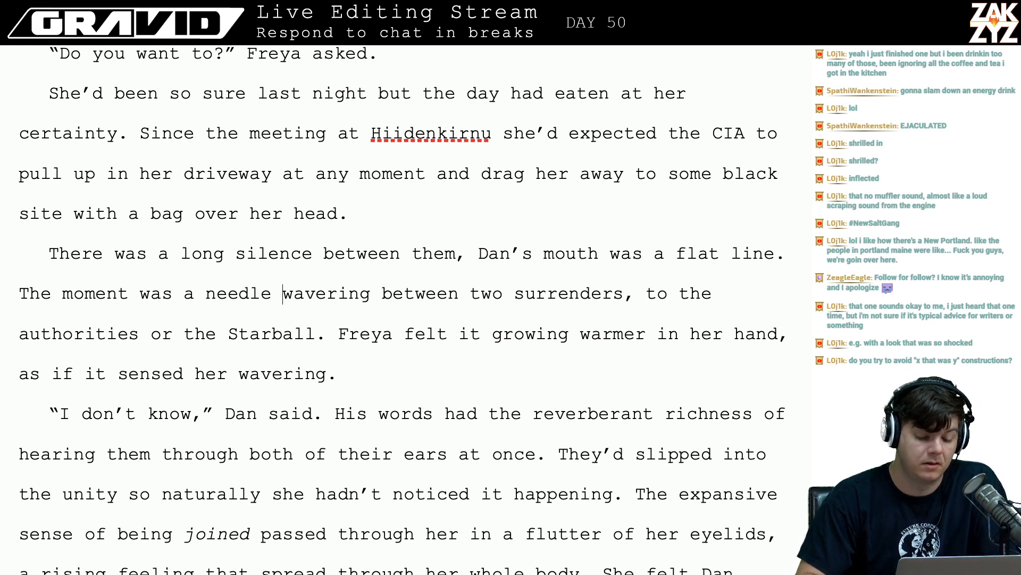
key("Left")
key("Right")
key("Left")
key("Left")
key("Left")
key("Left")
key("Left")
key("Left")
key("Left")
key("Left")
key("Left")
key("Left")
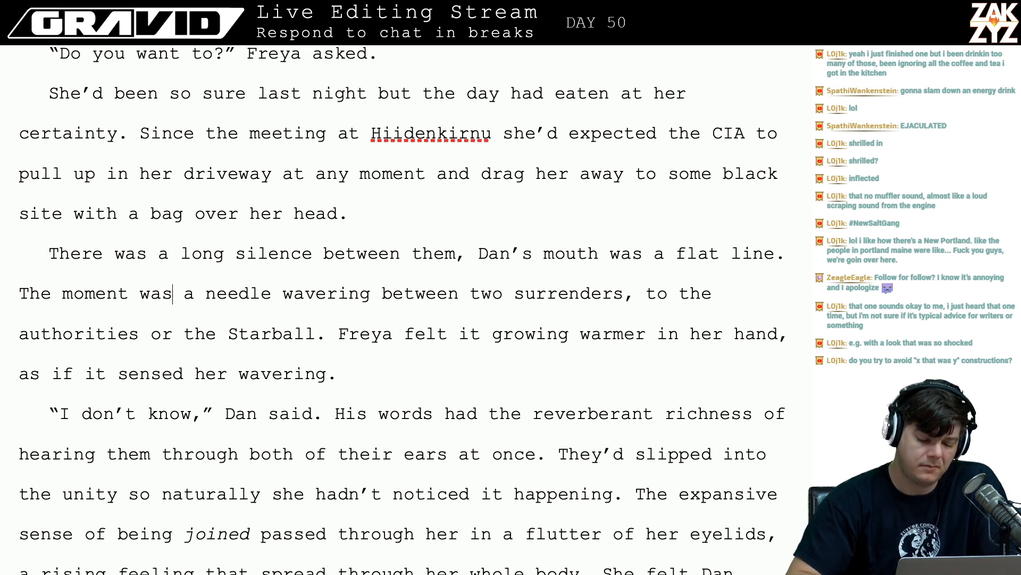
- Reread from "or the Starball" into the sentence about Freya feeling it growing warmer in her hand
scroll(342, 160, "down", 2)
left_click(178, 261)
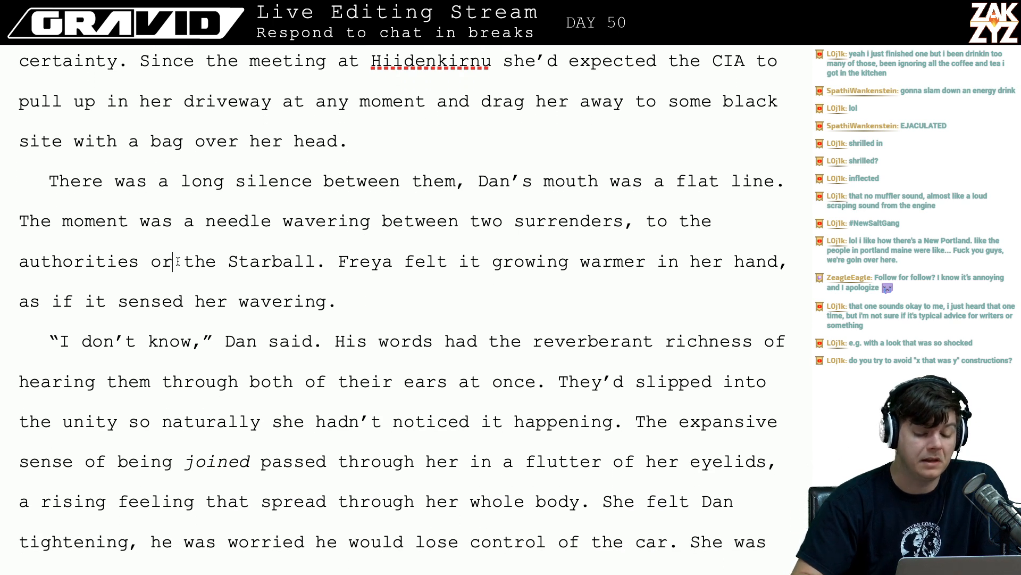
key("Right")
key("Right")
key("Right")
key("Right")
key("Right")
key("Right")
key("Right")
key("Right")
key("Right")
key("Right")
key("Right")
key("Right")
key("Right")
key("Right")
key("Right")
key("Right")
key("Right")
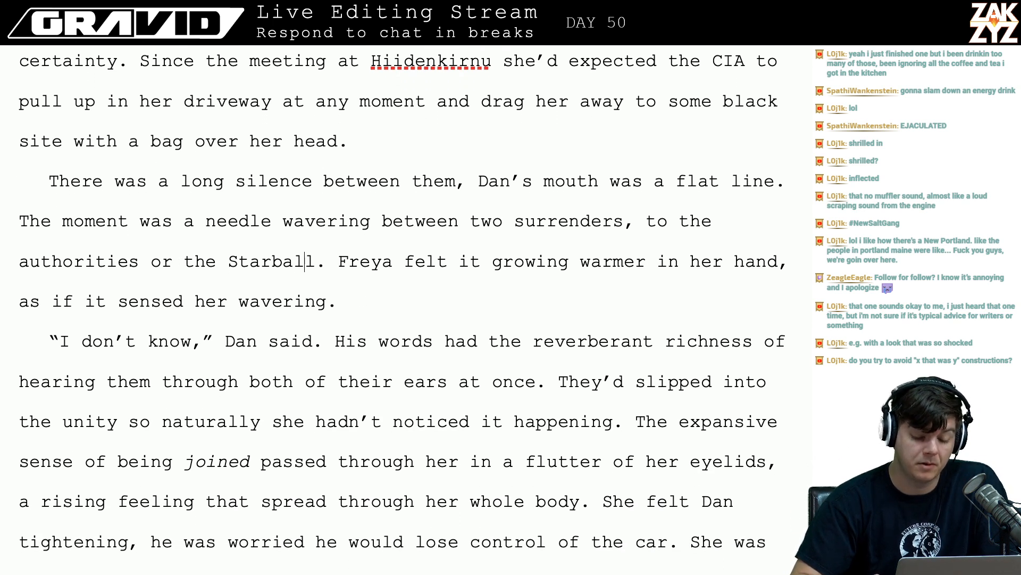
key("Right")
key("Right")
key("Right")
key("Right")
key("Right")
key("Right")
key("Right")
key("Right")
key("Right")
key("Right")
key("Right")
key("Right")
key("Right")
key("Right")
key("Right")
key("Right")
key("Right")
key("Right")
key("Right")
key("Right")
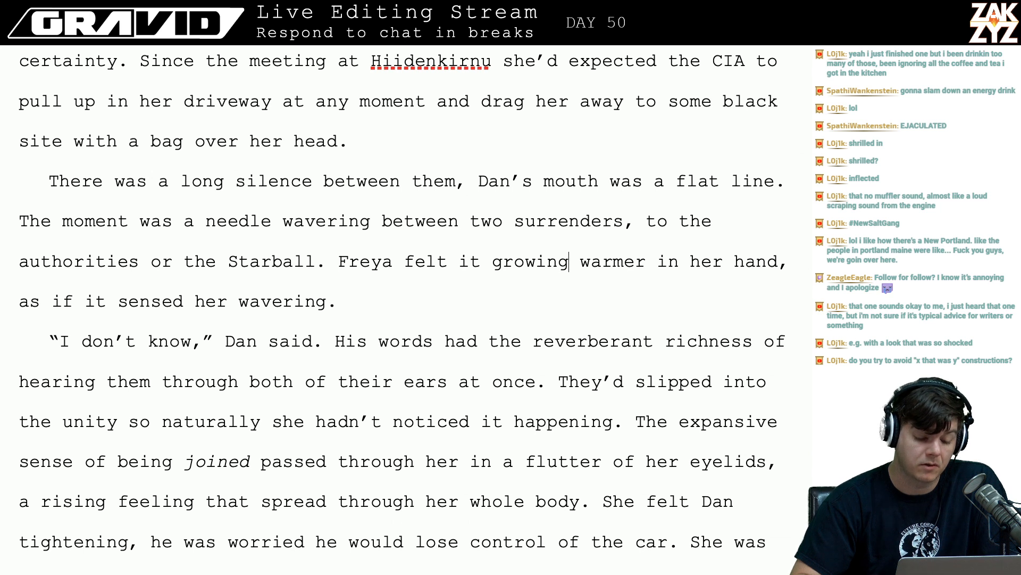
- Reexamine the phrase "between two surrenders, to the authorities or the Starball" within the long silence paragraph
key("Up")
key("Left")
key("Down")
key("Left")
key("Left")
key("Left")
key("Left")
key("Left")
key("Left")
key("Left")
key("Left")
key("Up")
key("Left")
key("Left")
key("Left")
key("Left")
key("Left")
key("Left")
key("Left")
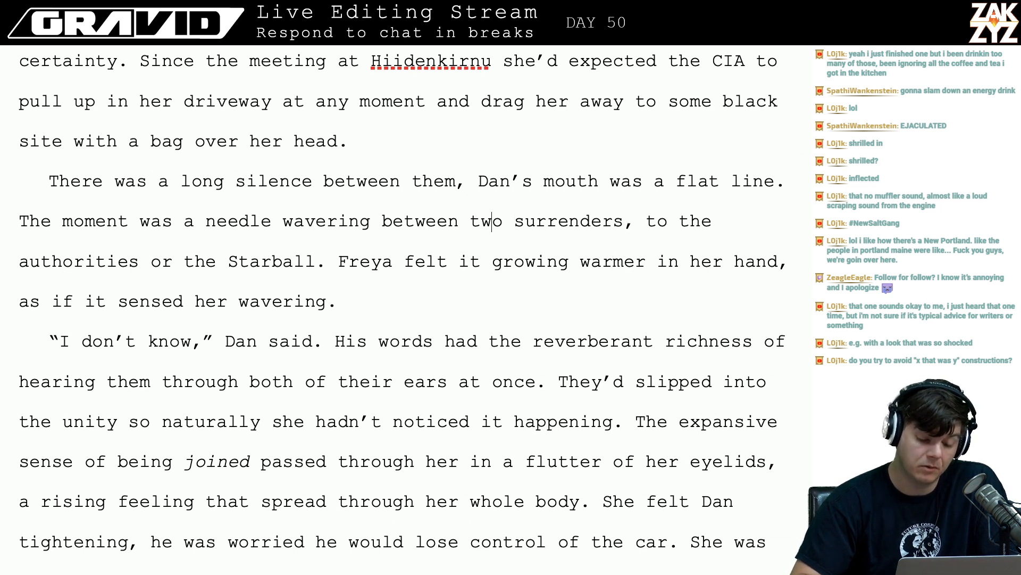
key("Left")
key("Left")
key("Left")
key("Left")
key("Right")
key("Right")
key("Right")
key("Right")
key("Right")
key("Right")
key("Right")
key("Right")
key("Right")
key("Right")
key("Right")
key("Right")
key("Right")
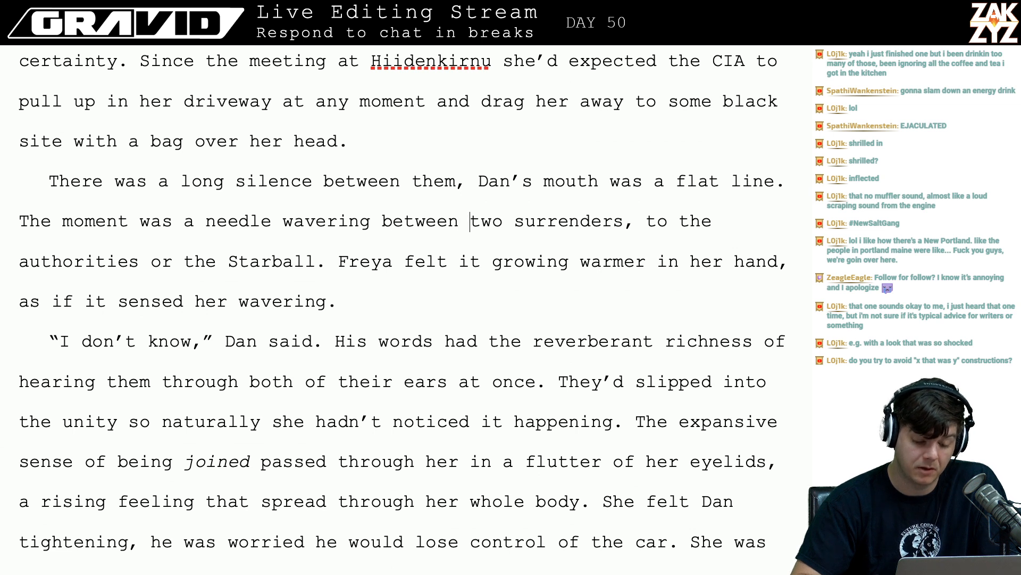
key("Right")
key("Right")
key("Right")
key("Right")
key("Right")
key("Right")
key("Right")
key("Right")
key("Right")
key("Right")
key("Right")
key("Right")
key("Right")
key("Right")
key("Right")
key("Right")
key("Right")
key("Right")
key("Right")
key("Right")
key("Right")
key("Right")
key("Right")
key("Right")
key("Right")
key("Right")
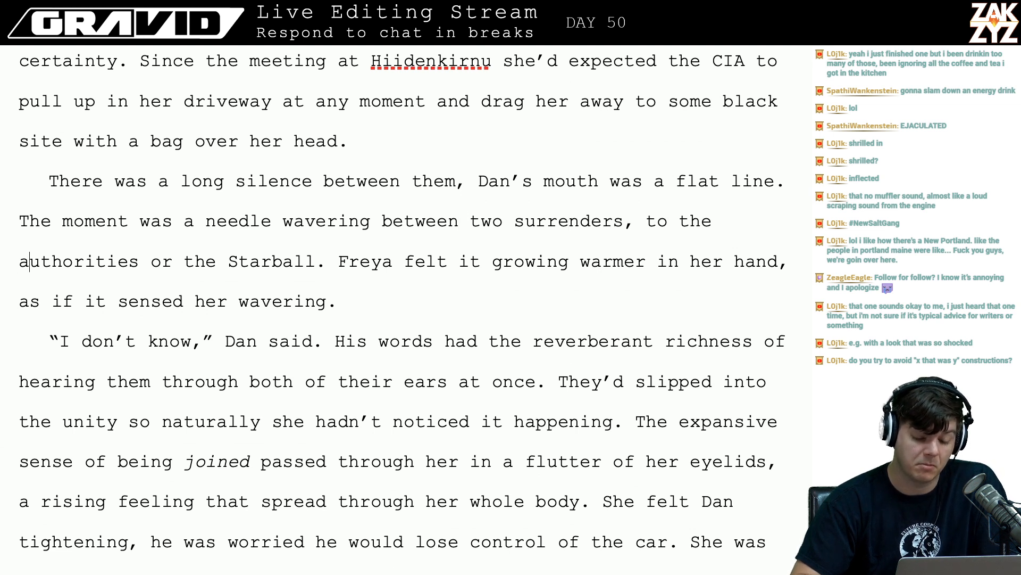
key("Right")
key("Right")
key("Right")
key("Right")
key("Right")
key("Right")
key("Right")
key("Right")
key("Right")
key("Right")
key("Right")
key("Right")
key("Right")
key("Right")
key("Right")
key("Right")
key("Right")
key("Right")
key("Right")
key("Right")
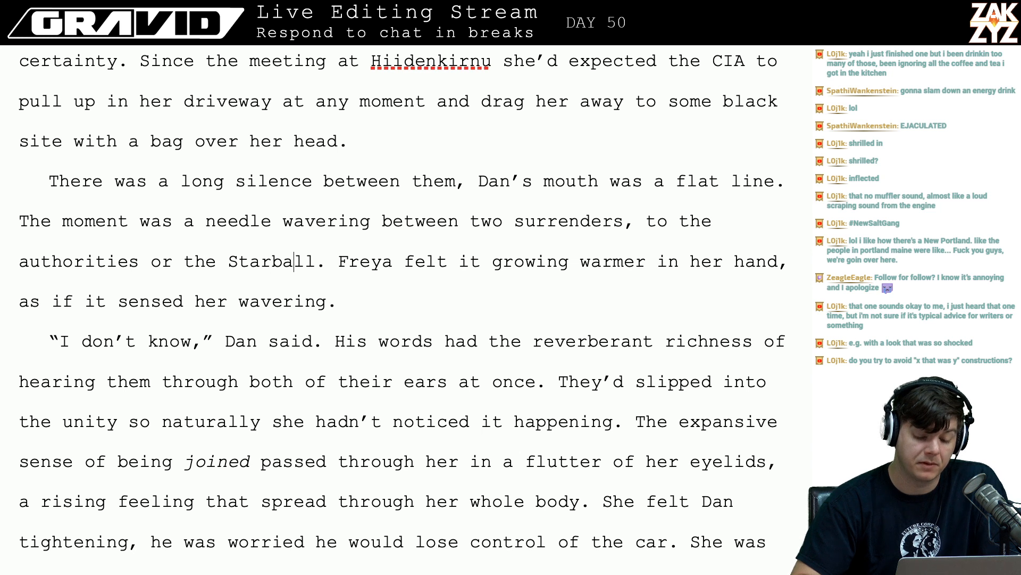
- Read on from "as if it sensed her wavering" into the paragraph where Dan says "I don't know" and they slip into unity
key("Down")
key("BackSpace")
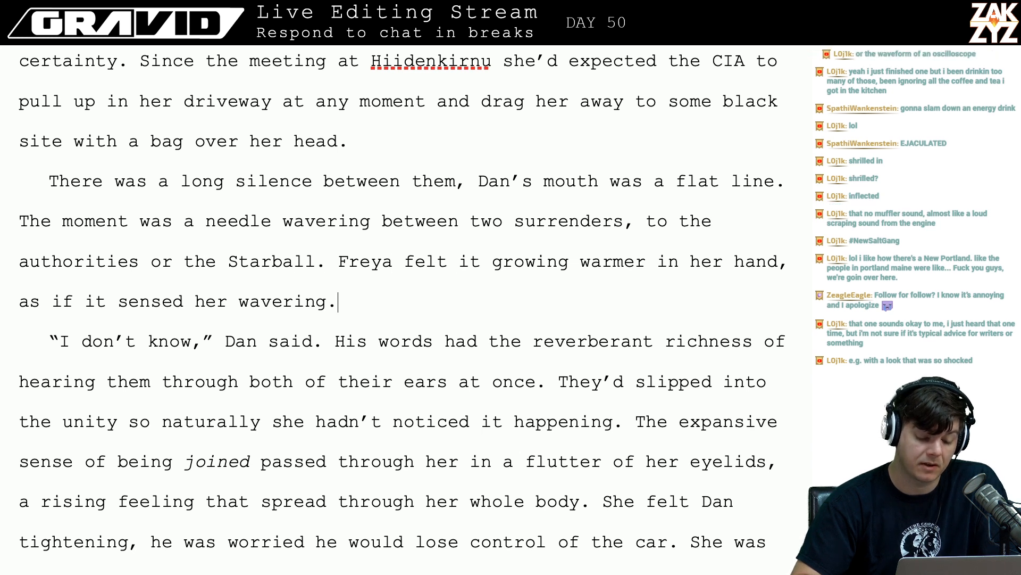
key("Down")
key("Down")
key("Down")
key("Down")
key("Down")
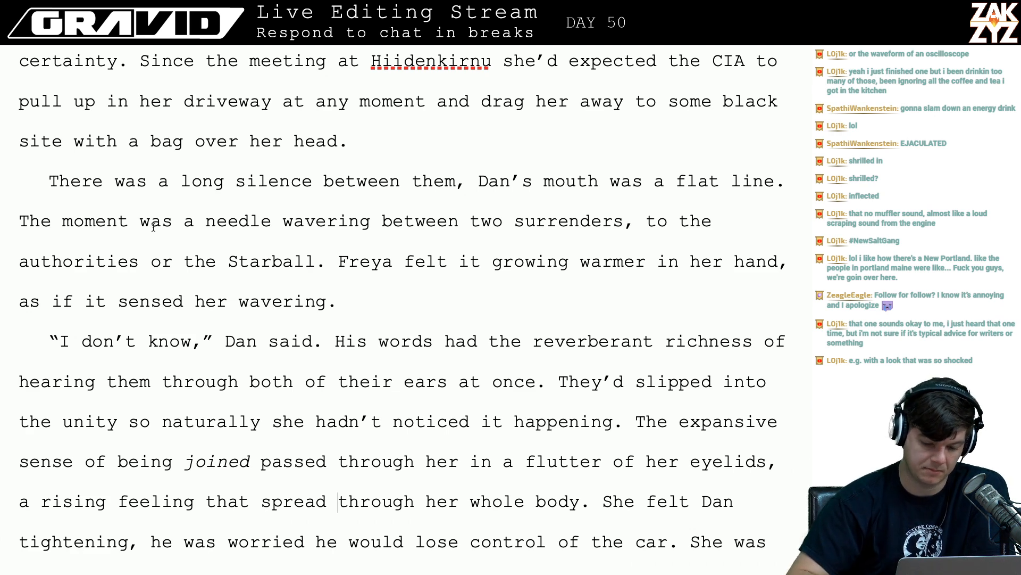
scroll(241, 303, "down", 1)
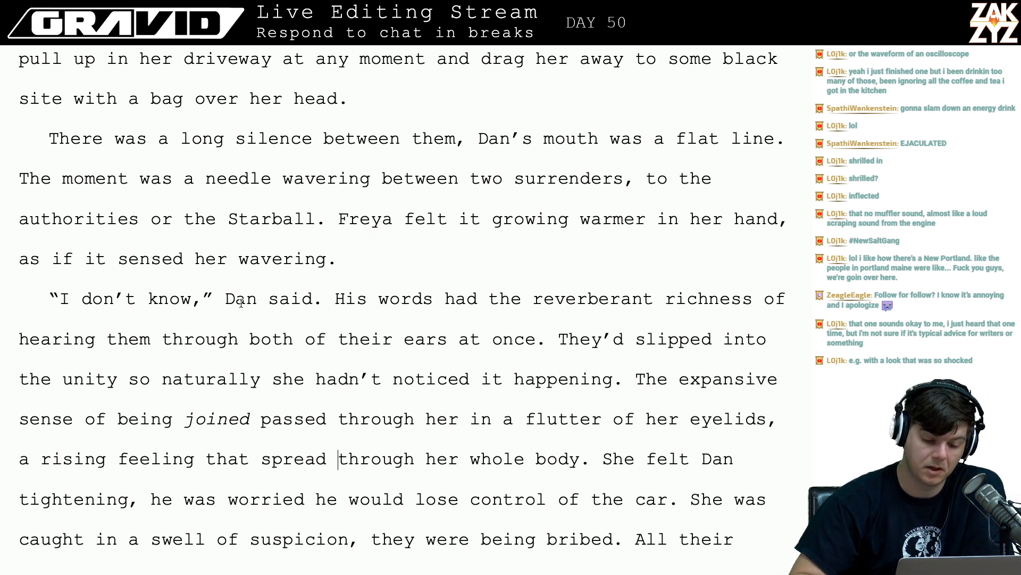
scroll(250, 272, "down", 2)
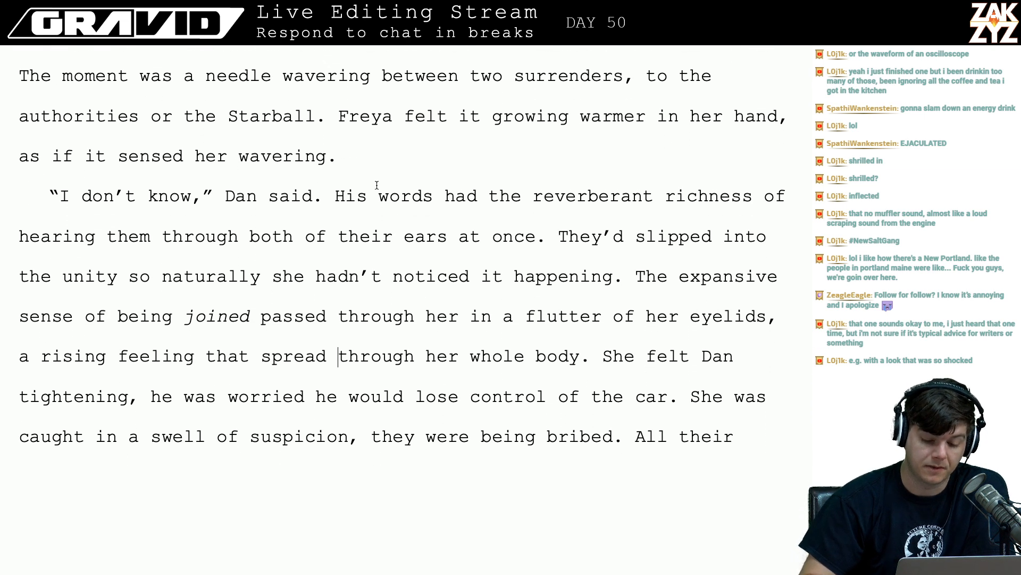
- Delete "said" from the tag following Dan's line "I don't know,"
left_click(376, 185)
key("Left")
key("Left")
key("Left")
key("Left")
key("Left")
key("Right")
key("Right")
key("Left")
key("Left")
key("Left")
key("BackSpace")
key("BackSpace")
key("BackSpace")
key("BackSpace")
type("s")
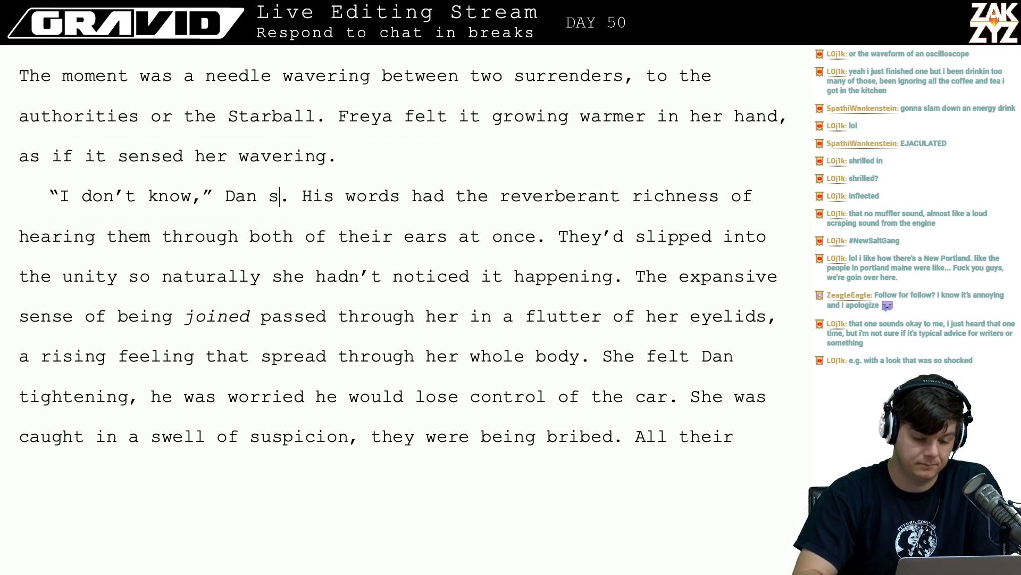
key("BackSpace")
type("s")
key("BackSpace")
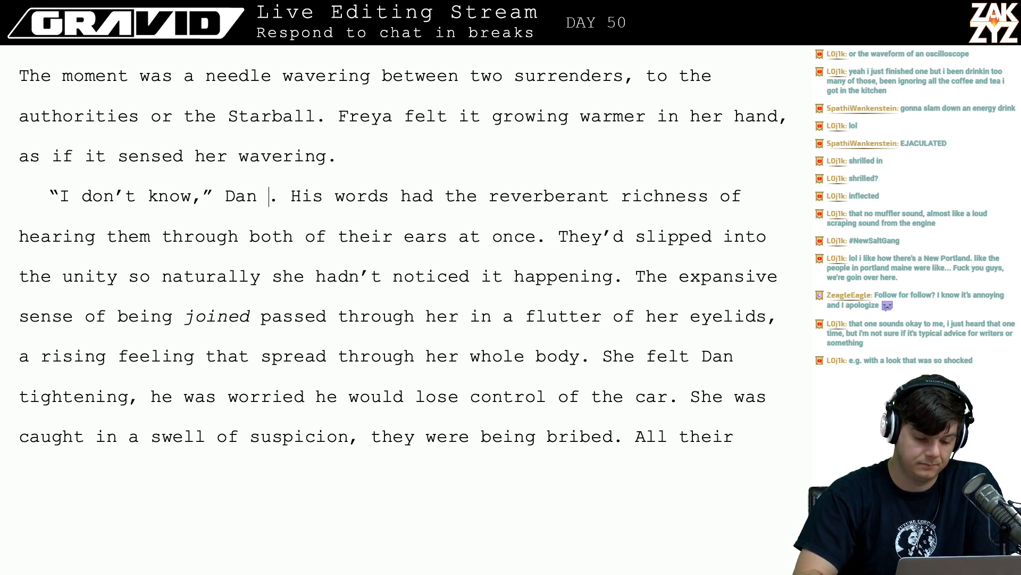
type("capi")
key("BackSpace")
key("BackSpace")
key("BackSpace")
key("BackSpace")
- Complete the tag after "I don't know," so that Dan "shook his head in resignation"
type("shook his head, ")
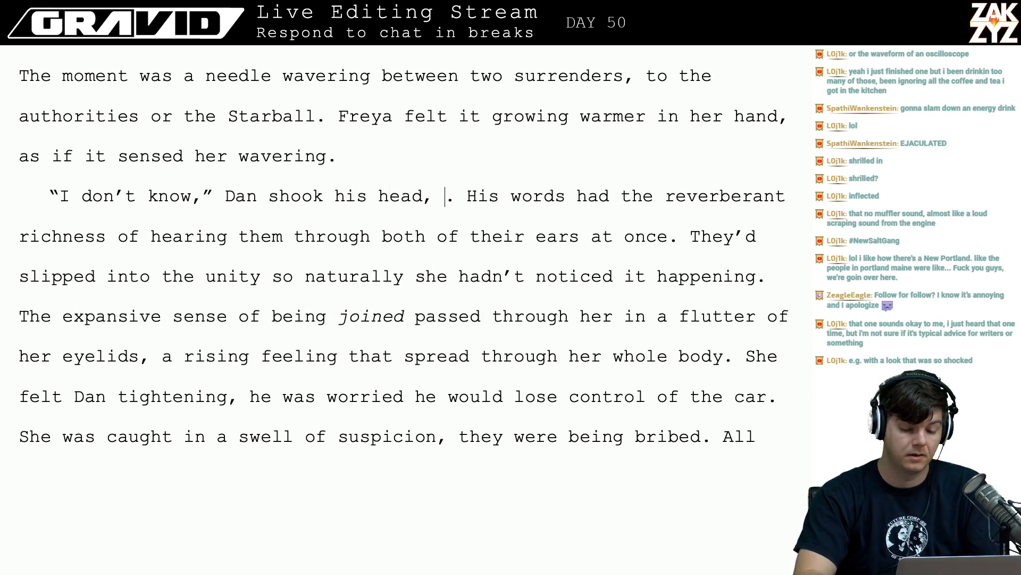
type("sounding")
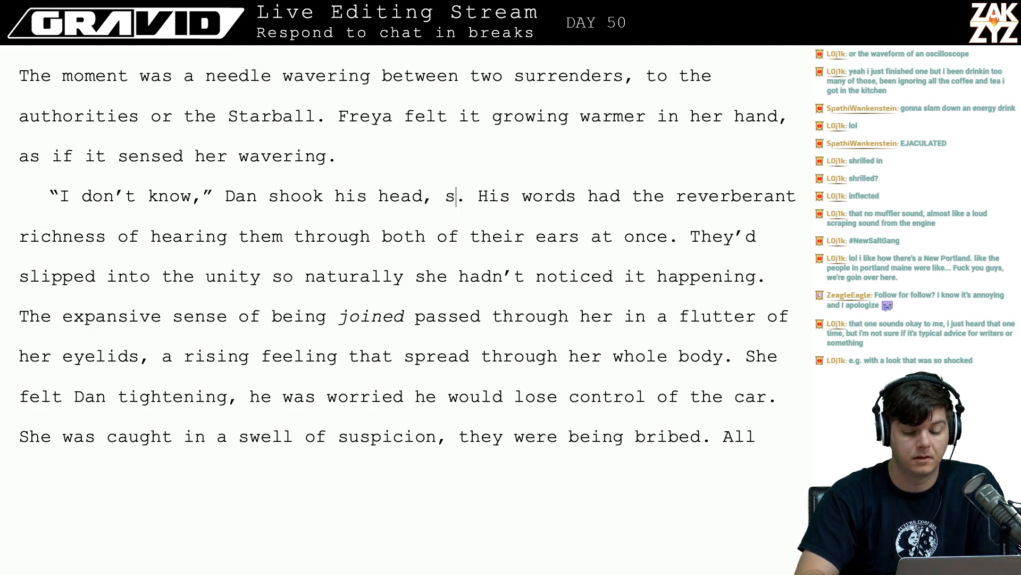
key("BackSpace")
key("BackSpace")
key("BackSpace")
key("BackSpace")
key("BackSpace")
key("BackSpace")
key("BackSpace")
key("BackSpace")
key("BackSpace")
key("BackSpace")
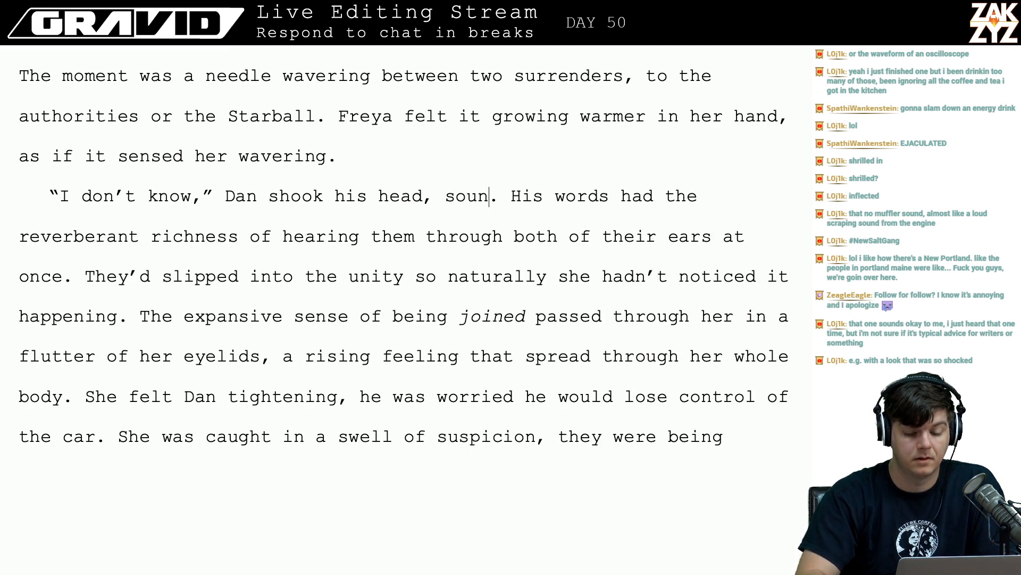
type("in resignation")
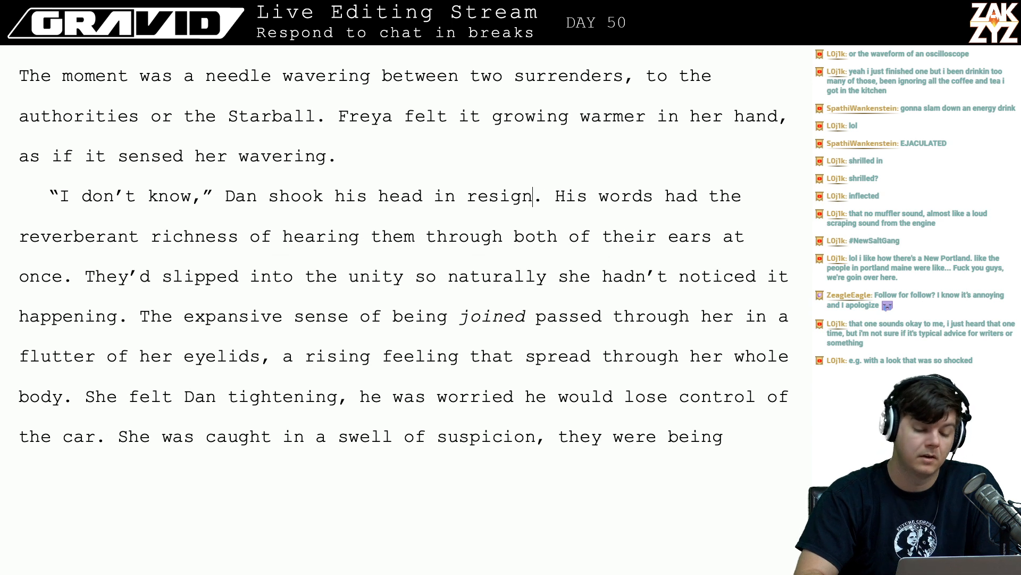
- Reread the sentence about Dan's words having the reverberant richness of being heard through both of their ears
key("Left")
key("Right")
key("Left")
key("Left")
key("Left")
key("Left")
key("Left")
key("Left")
key("Left")
key("Left")
key("Left")
key("Left")
key("Left")
key("Left")
key("Left")
key("Left")
key("Left")
key("Left")
key("Left")
key("Left")
key("Left")
key("Left")
key("Left")
key("Left")
key("Left")
key("Left")
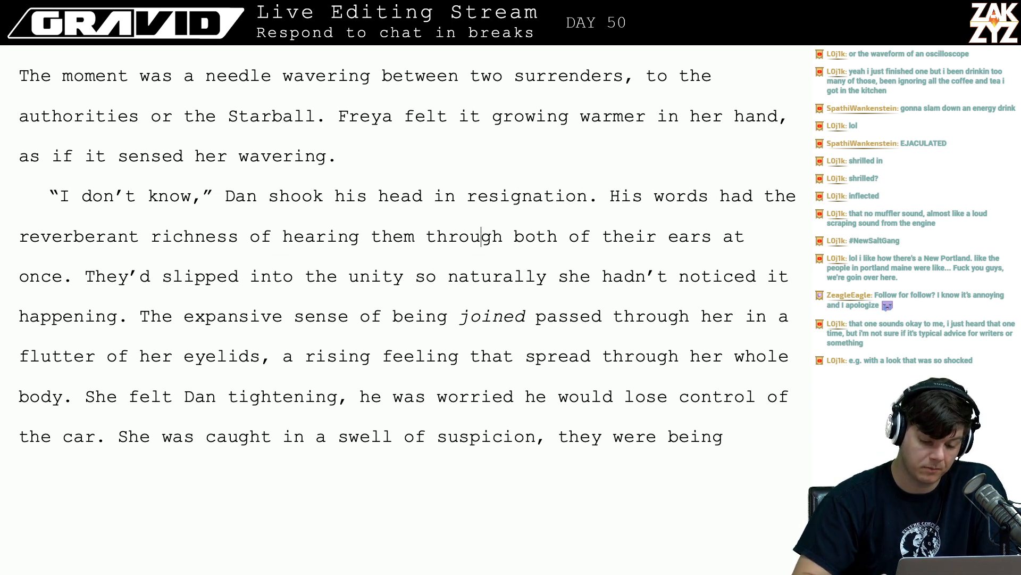
key("Left")
key("Left")
key("Left")
key("Left")
key("Left")
key("Left")
key("Left")
key("Left")
key("Left")
key("Left")
key("Left")
key("Left")
key("Left")
key("Left")
key("Left")
key("Left")
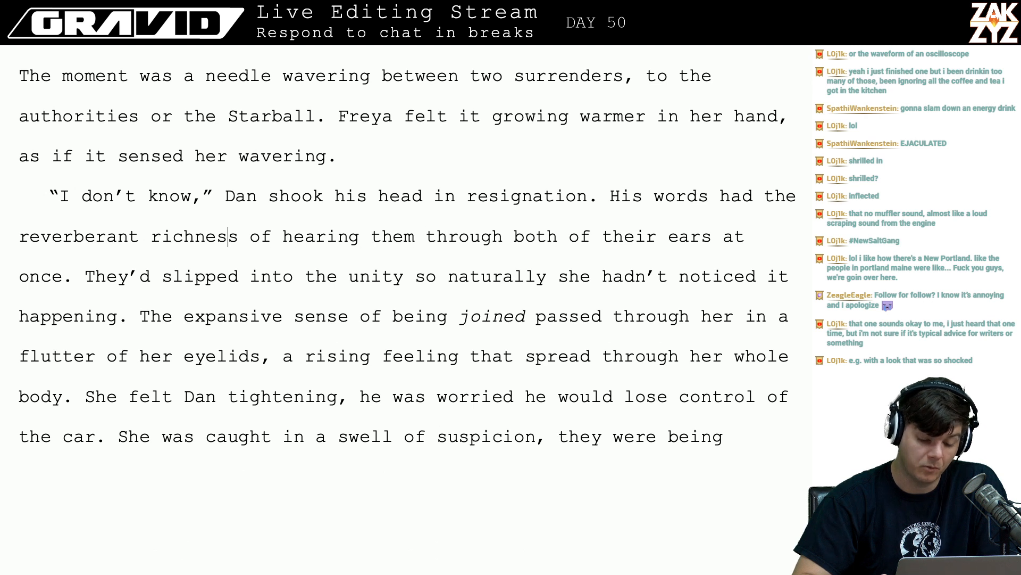
key("Down")
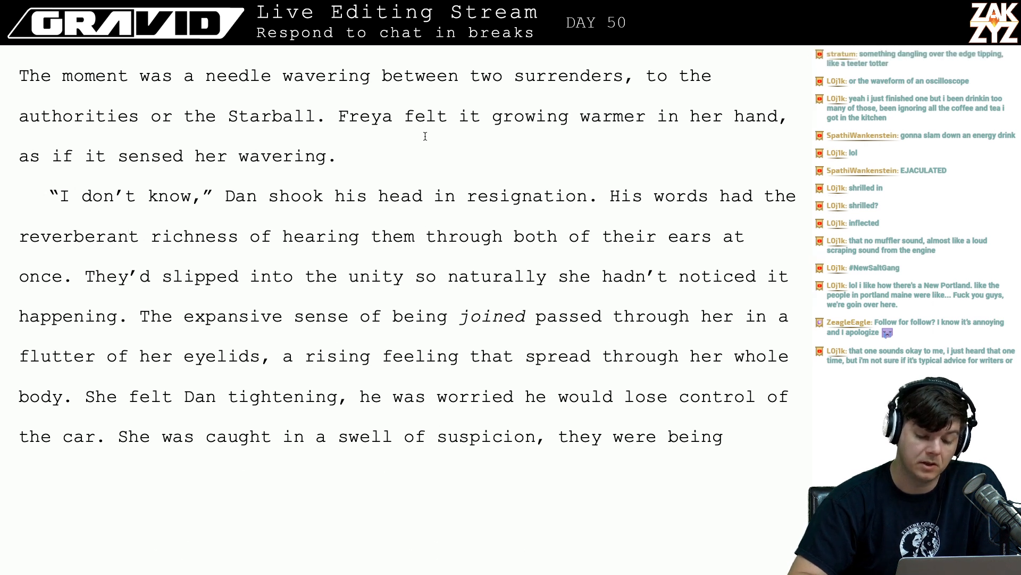
- Capitalize "Unity" in the sentence beginning "They'd slipped into the"
left_click(367, 276)
key("Left")
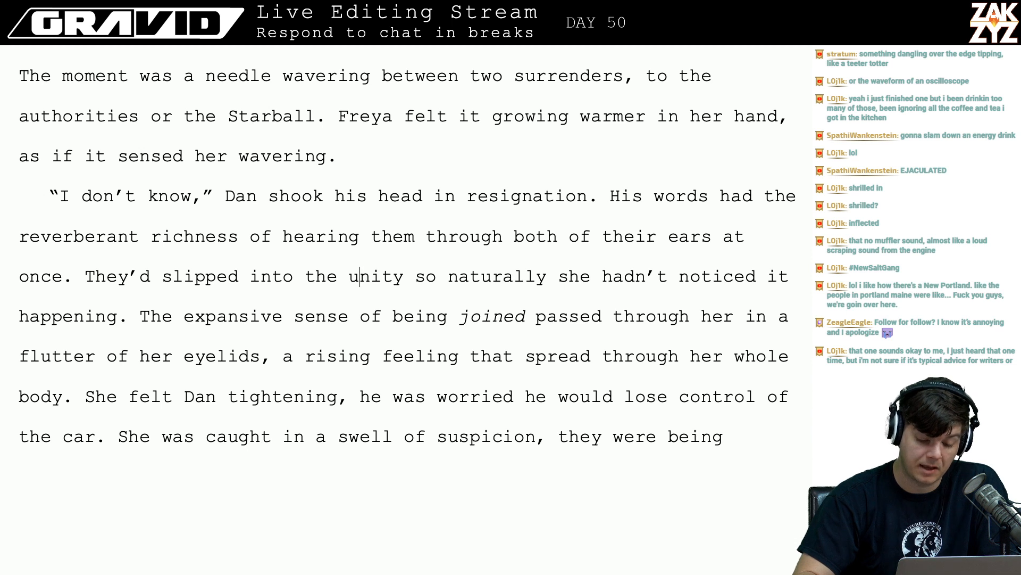
key("BackSpace")
type("U")
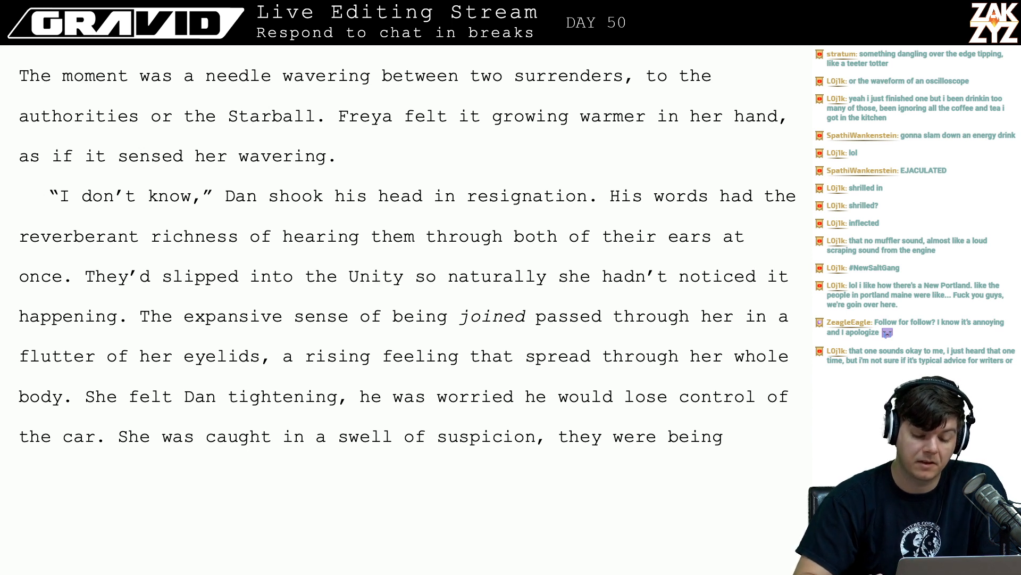
- Remove the italics from "joined" in the sentence about the expansive sense passing through her
key("Right")
key("Right")
key("Right")
key("Right")
key("Right")
key("Right")
key("Up")
key("Right")
key("Left")
key("Left")
key("Left")
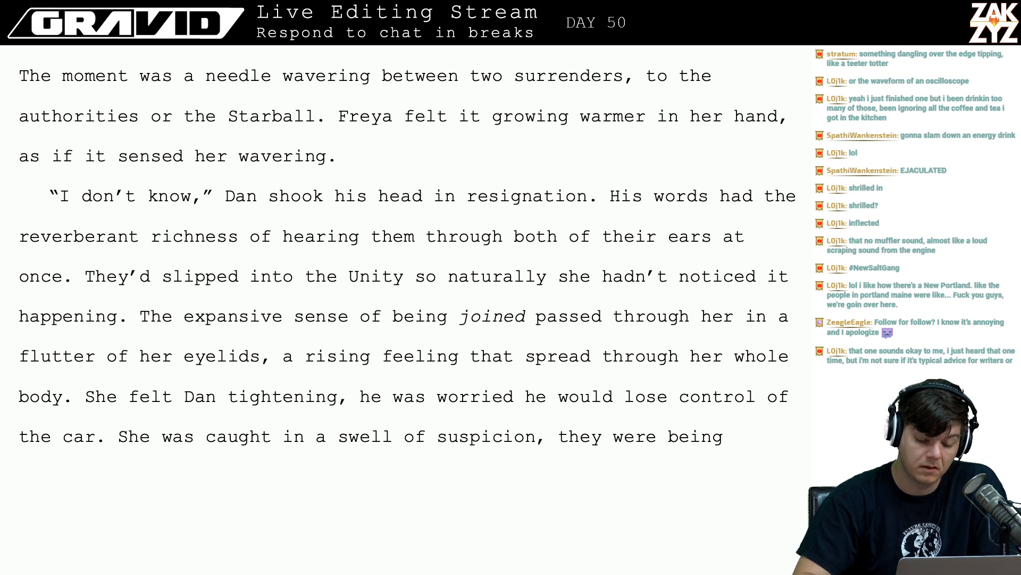
key("shift+Right")
key("shift+Right")
key("shift+Right")
key("shift+Right")
key("shift+Right")
key("shift+Right")
key("ctrl+i")
key("Up")
key("Down")
key("Left")
key("Left")
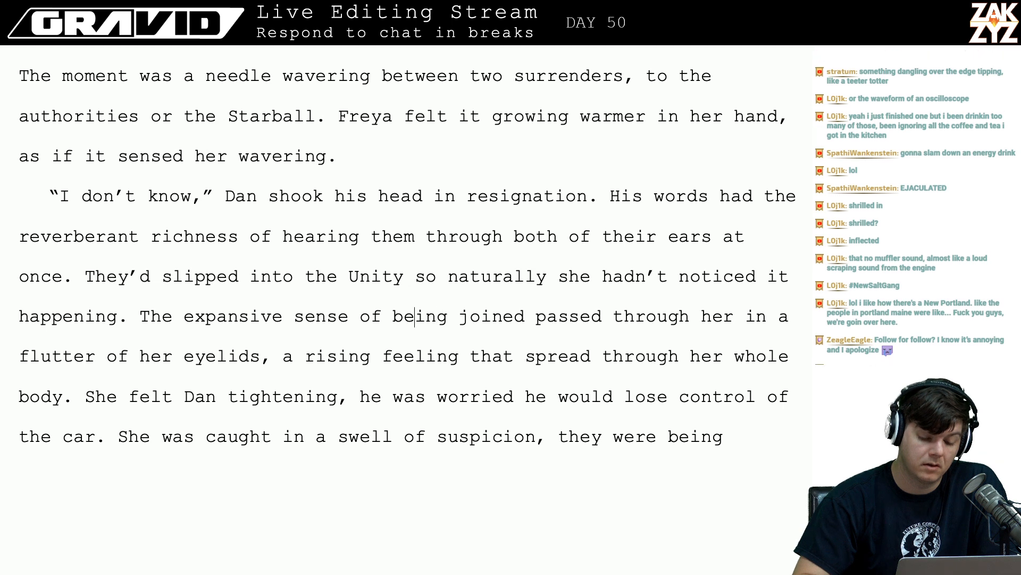
- Reread the passage from the sense of being joined through Dan's tightening to Freya's swell of suspicion
key("Right")
key("Right")
key("Right")
key("Right")
key("Right")
key("Right")
key("Right")
key("Right")
key("Right")
key("Right")
key("Right")
key("Right")
key("Right")
key("Right")
key("Right")
key("Right")
key("Right")
key("Right")
key("Right")
key("Right")
key("Right")
key("Right")
key("Right")
key("Right")
key("Right")
key("Right")
key("Right")
key("Right")
key("Right")
key("Right")
key("Right")
key("Right")
key("Right")
key("Right")
key("Right")
key("Right")
key("Right")
key("Right")
key("Right")
key("Right")
key("Right")
key("Right")
key("Right")
key("Right")
key("Right")
key("Right")
key("Right")
key("Right")
key("Right")
key("Right")
key("Right")
key("Right")
key("Right")
key("Right")
key("Right")
key("Right")
key("Right")
key("Right")
key("Down")
key("Left")
key("Left")
key("Right")
key("Right")
key("Right")
key("Right")
key("Right")
key("Right")
key("Right")
key("Right")
key("Right")
key("Right")
key("Right")
key("Right")
key("Right")
key("Right")
key("Right")
key("Right")
key("Right")
key("Right")
key("Right")
key("Right")
key("Right")
key("Right")
key("Right")
key("Right")
key("Right")
key("Right")
key("Right")
key("Right")
key("Right")
key("Right")
key("Right")
key("Right")
key("Right")
key("Right")
key("Right")
key("Right")
key("Right")
key("Right")
key("Right")
key("Right")
key("Right")
key("Right")
key("Right")
key("Right")
key("Right")
key("Right")
key("Right")
key("Right")
key("Right")
key("Right")
key("Down")
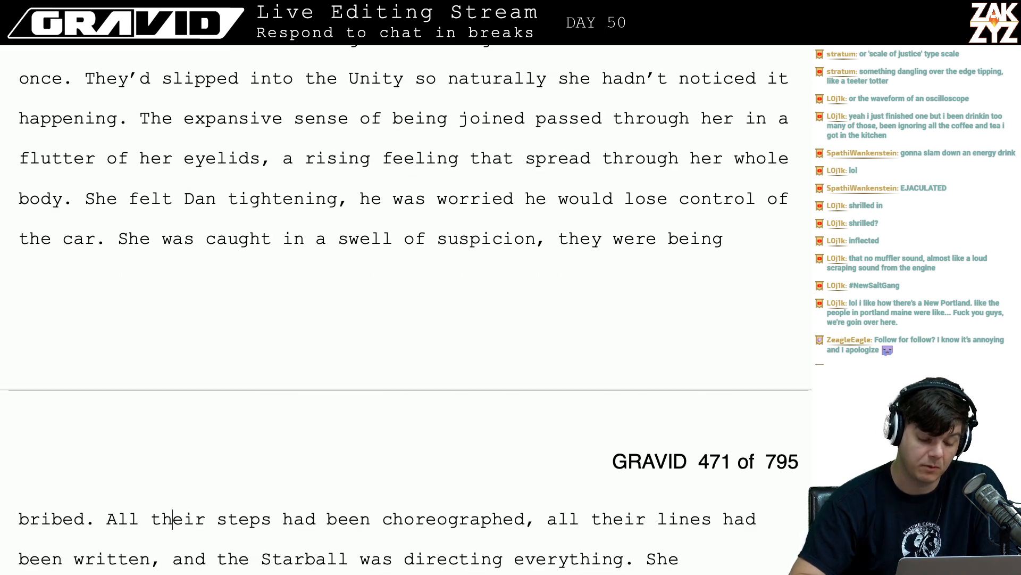
- Read the opening of page 471, starting from the sentence about all their steps being choreographed
scroll(288, 274, "down", 1)
left_click(106, 408)
key("Right")
key("Right")
key("Right")
key("Right")
key("Right")
key("Right")
key("Right")
key("Right")
key("Right")
key("Right")
key("Right")
key("Right")
key("Right")
key("Right")
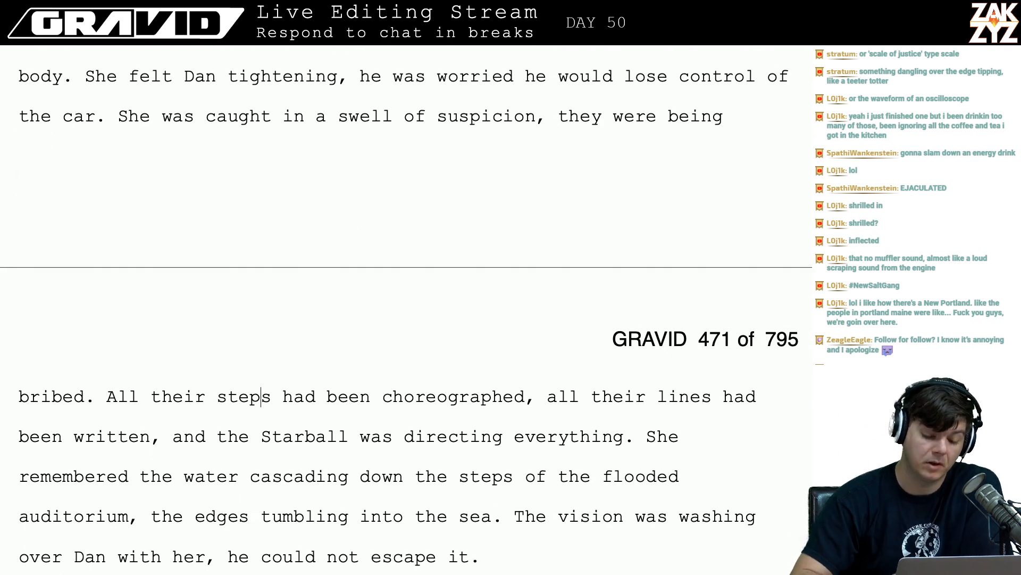
- Delete the second "all" so the sentence reads "choreographed, their lines had been written"
scroll(196, 391, "down", 1)
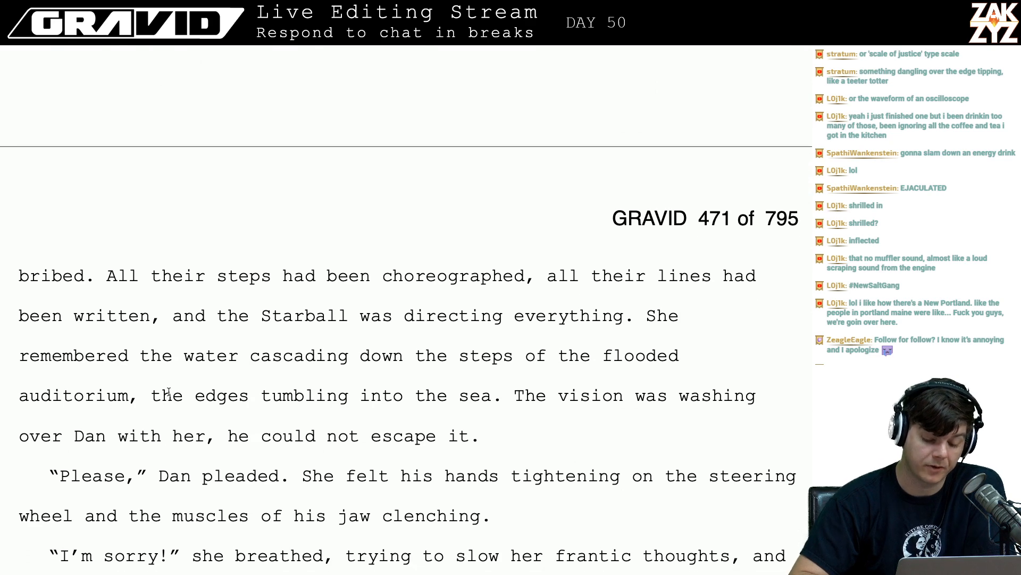
scroll(250, 382, "down", 1)
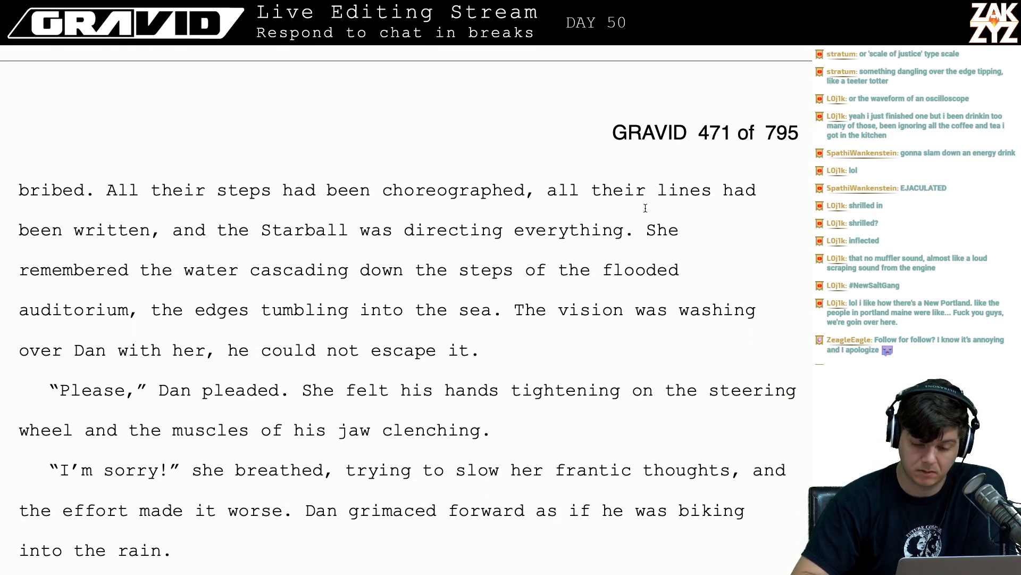
left_click(584, 192)
key("BackSpace")
key("BackSpace")
key("BackSpace")
key("BackSpace")
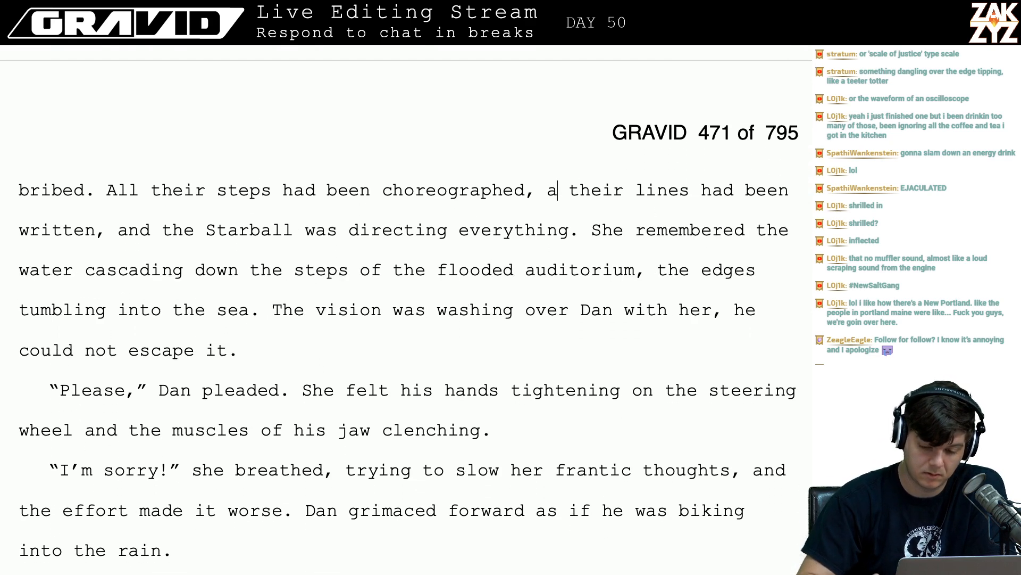
- Replace "written" with "scripted" in the sentence about their steps being choreographed, so it reads "their lines had been scripted"
key("Down")
key("Down")
key("Left")
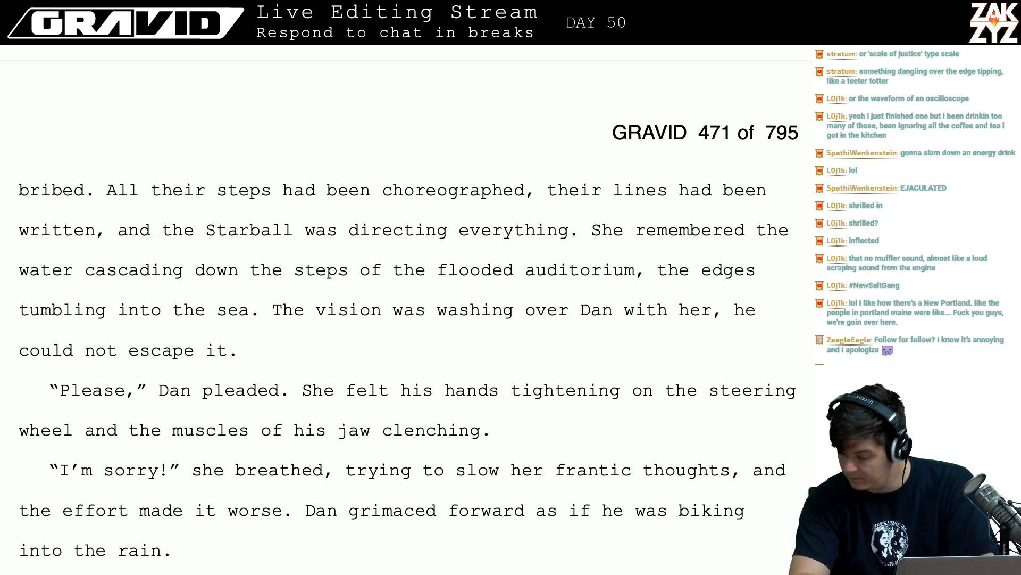
key("Left")
key("Left")
key("Left")
key("Left")
key("Left")
key("Left")
key("Left")
key("Left")
key("Left")
key("Left")
key("Left")
key("Left")
key("Left")
key("Left")
key("Left")
key("Left")
key("Left")
key("Left")
key("Left")
key("Left")
key("Left")
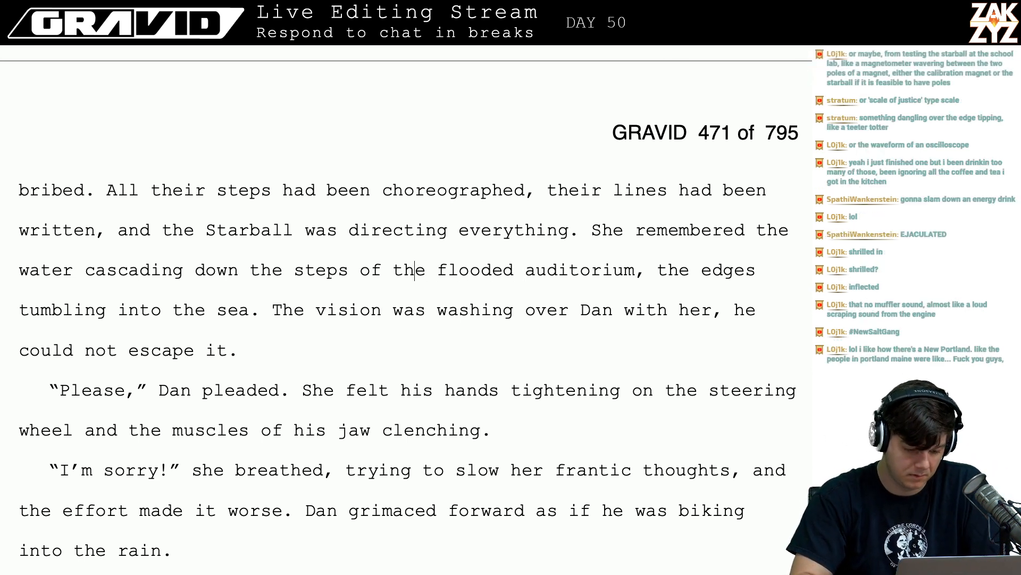
key("Left")
key("Left")
key("Left")
key("Left")
key("Left")
key("Left")
key("Left")
key("Left")
key("Left")
key("Left")
key("Left")
key("Left")
key("Left")
key("Left")
key("Left")
key("Up")
key("Left")
key("Left")
key("Left")
key("BackSpace")
key("BackSpace")
key("BackSpace")
key("BackSpace")
key("BackSpace")
key("BackSpace")
key("BackSpace")
type("scripte")
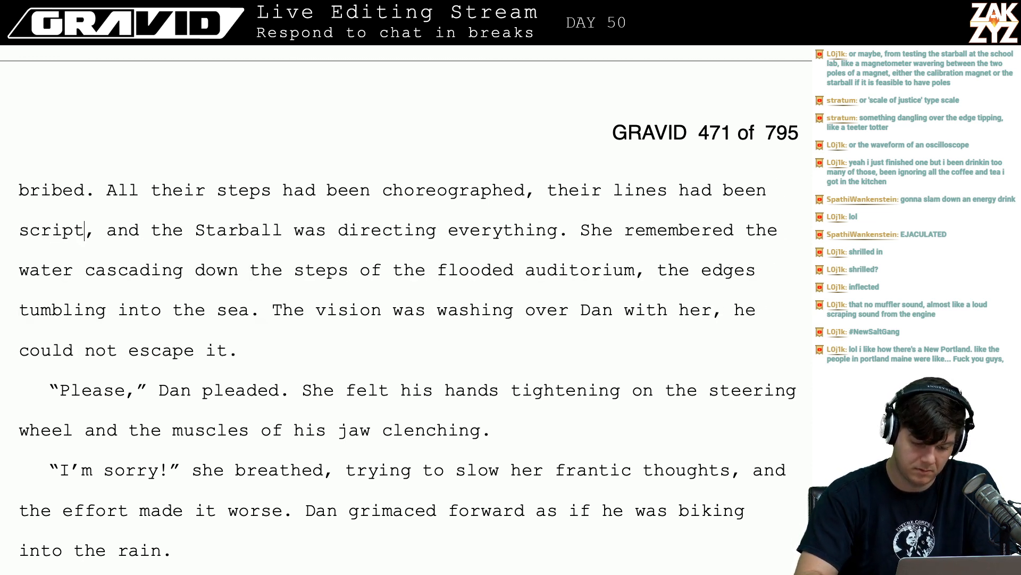
type("d")
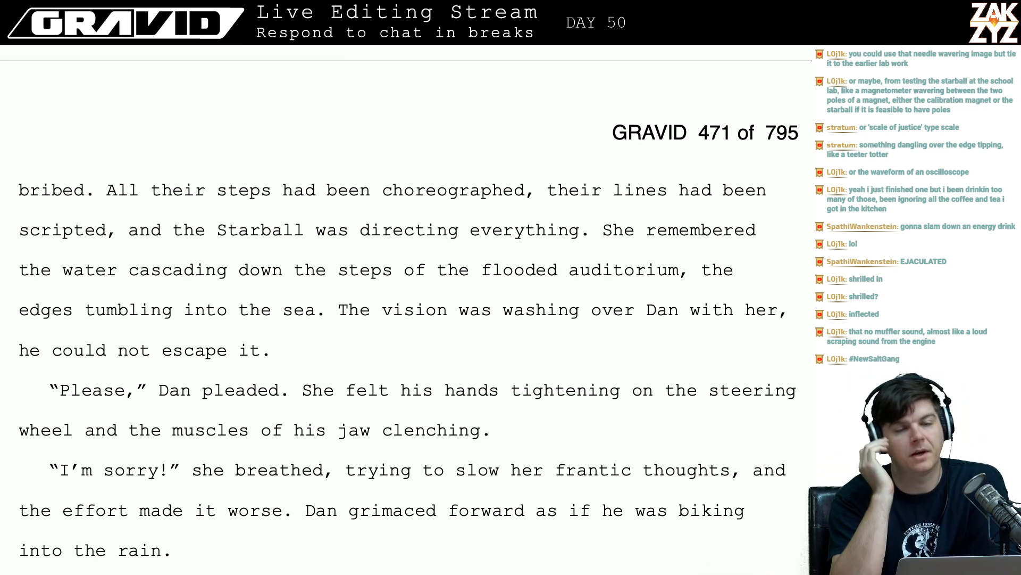
- Reread from the needle wavering between two surrenders down to the stop in the Jericho Chapel parking lot
scroll(406, 311, "up", 8)
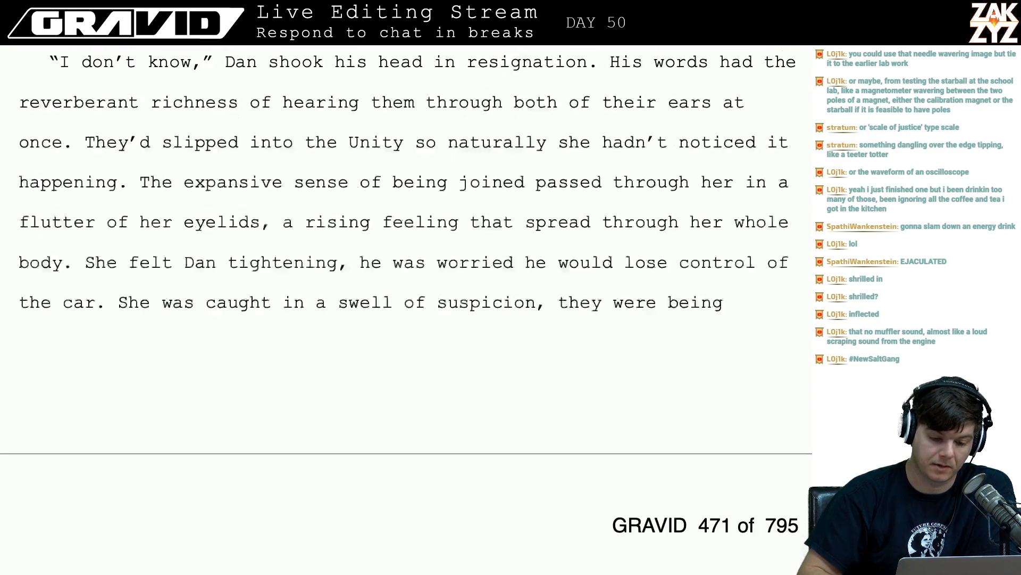
scroll(406, 288, "up", 7)
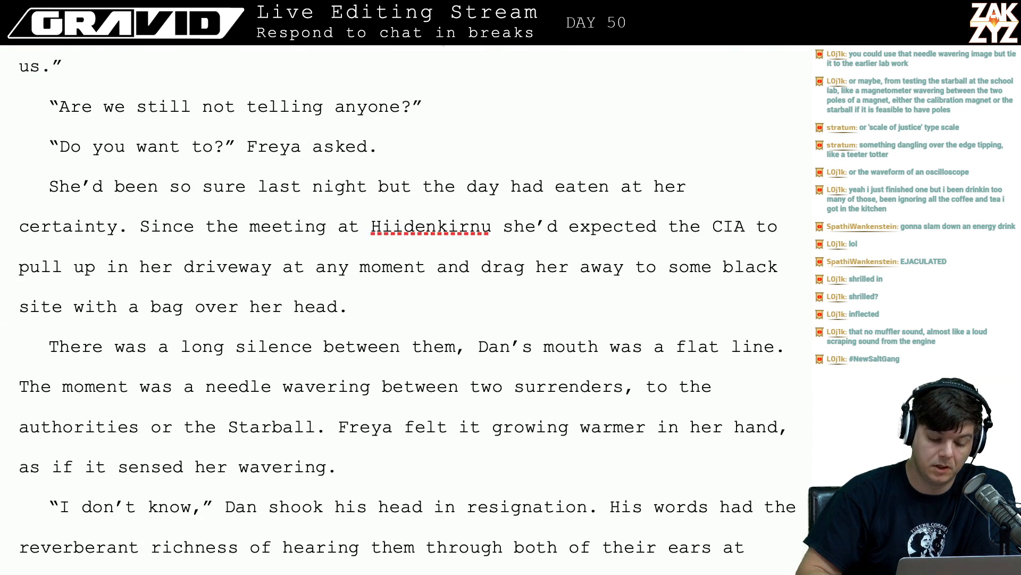
left_click(223, 407)
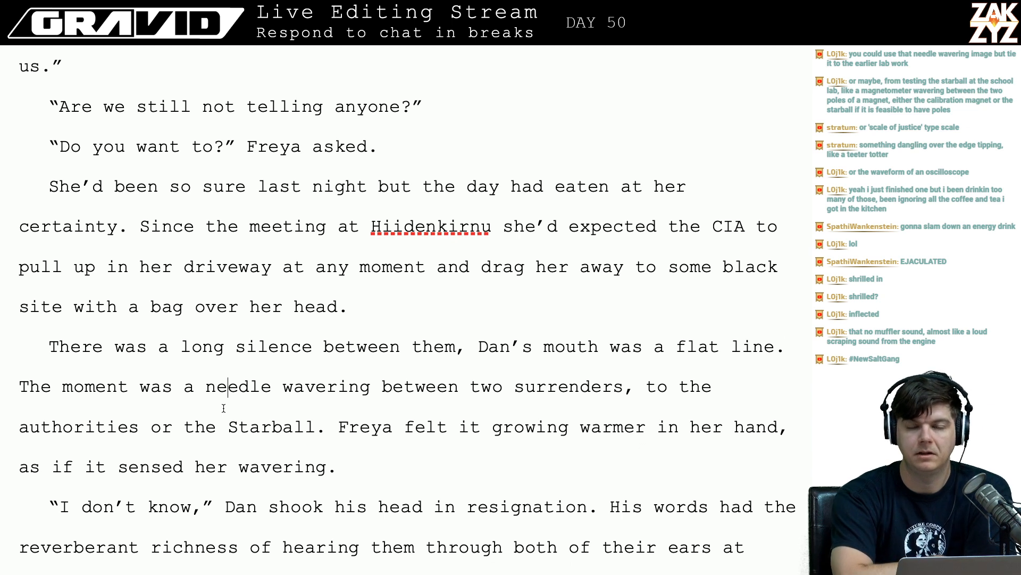
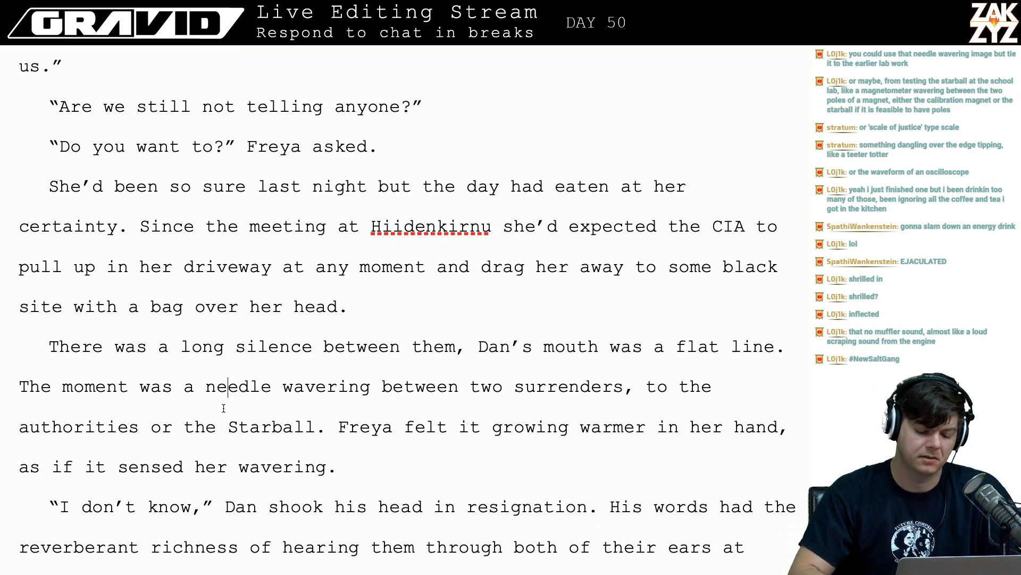
scroll(223, 407, "down", 15)
scroll(240, 372, "down", 1)
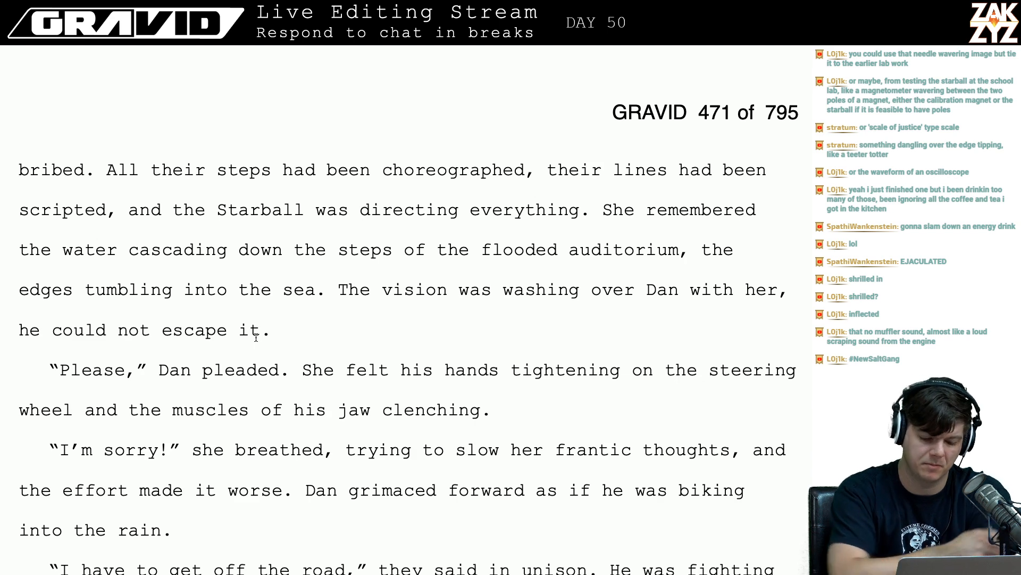
scroll(256, 336, "down", 5)
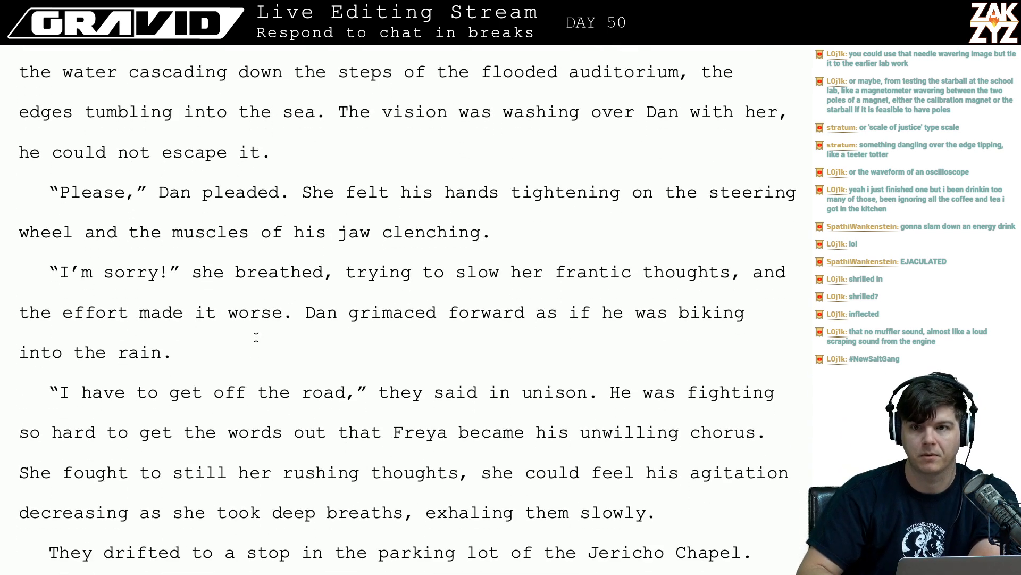
right_click(255, 335)
left_click(430, 216)
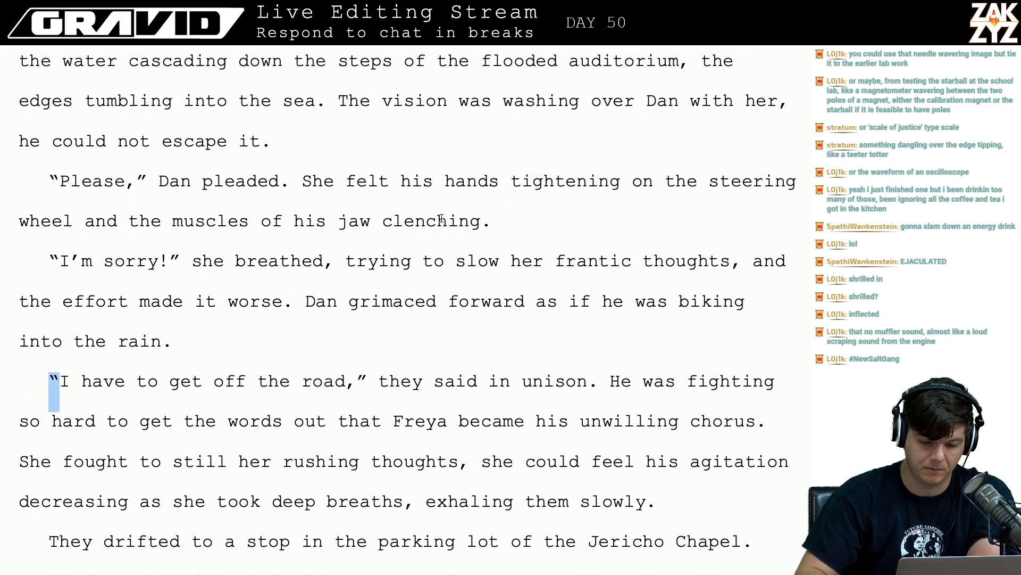
left_click(460, 167)
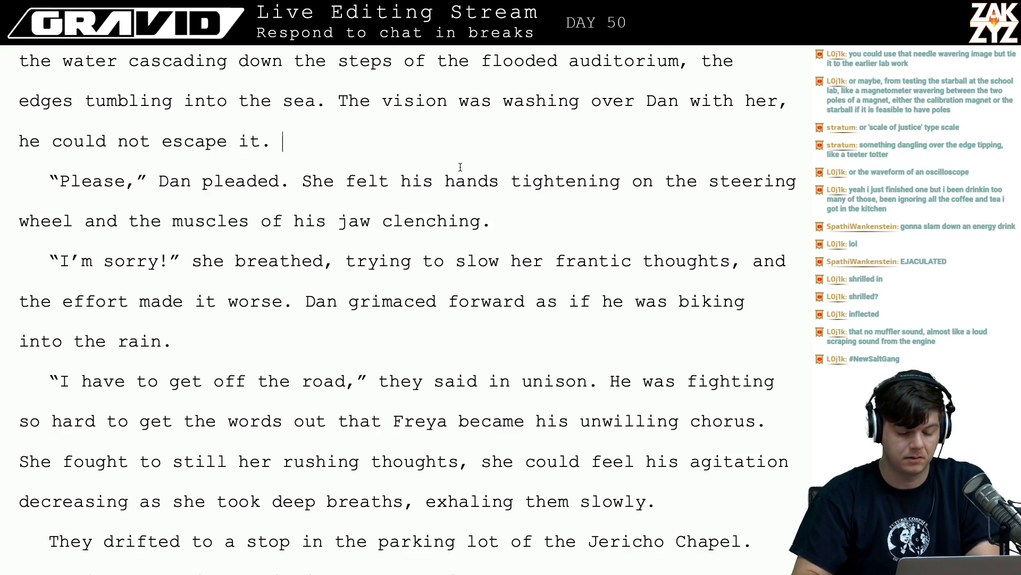
- Switch to the web browser, search for "gauges on airplane" and open Clayviation's article "Airplane Instrument Basics: The Six Pack"
key("super+Tab")
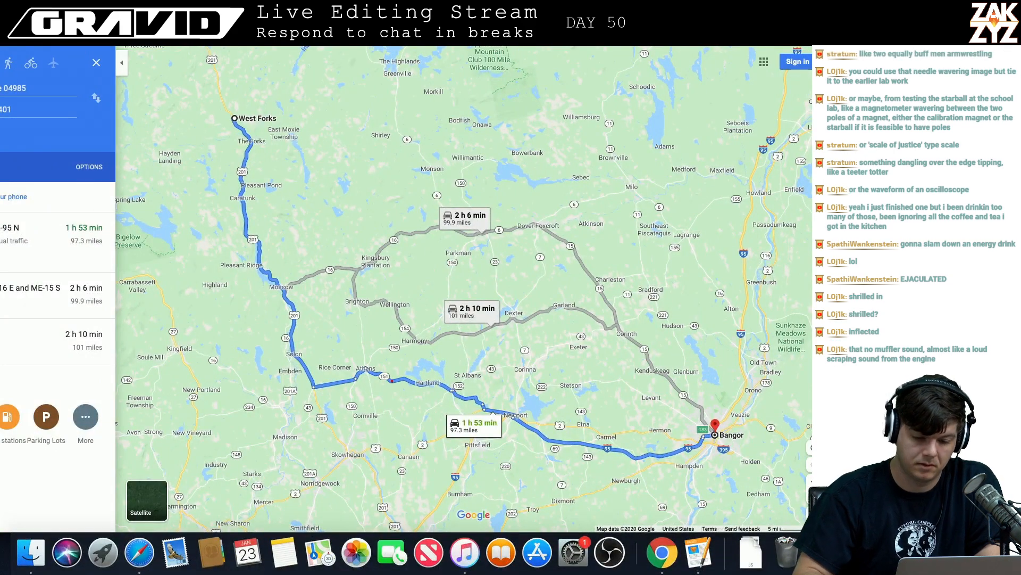
key("super+l")
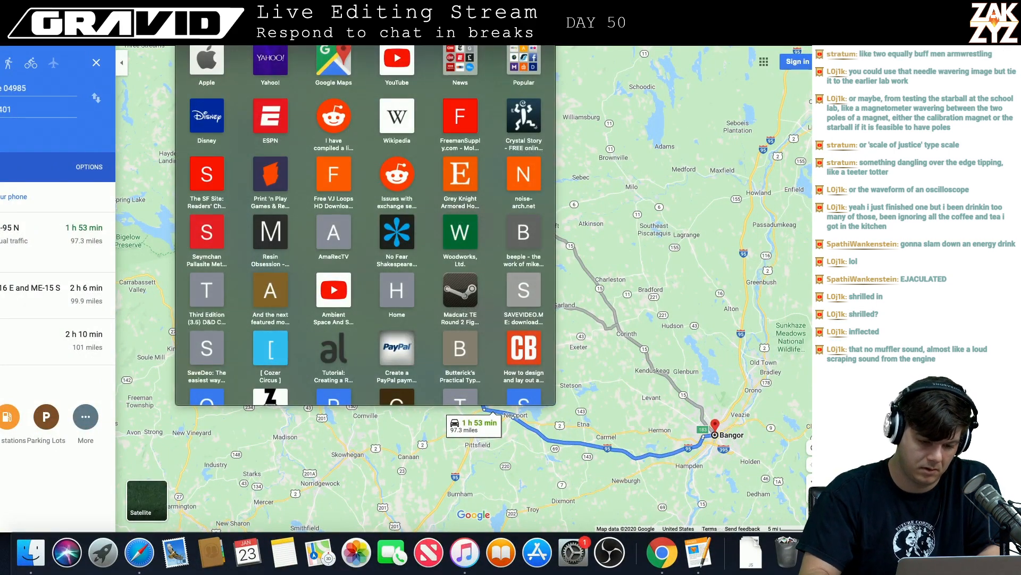
type("gauges on a")
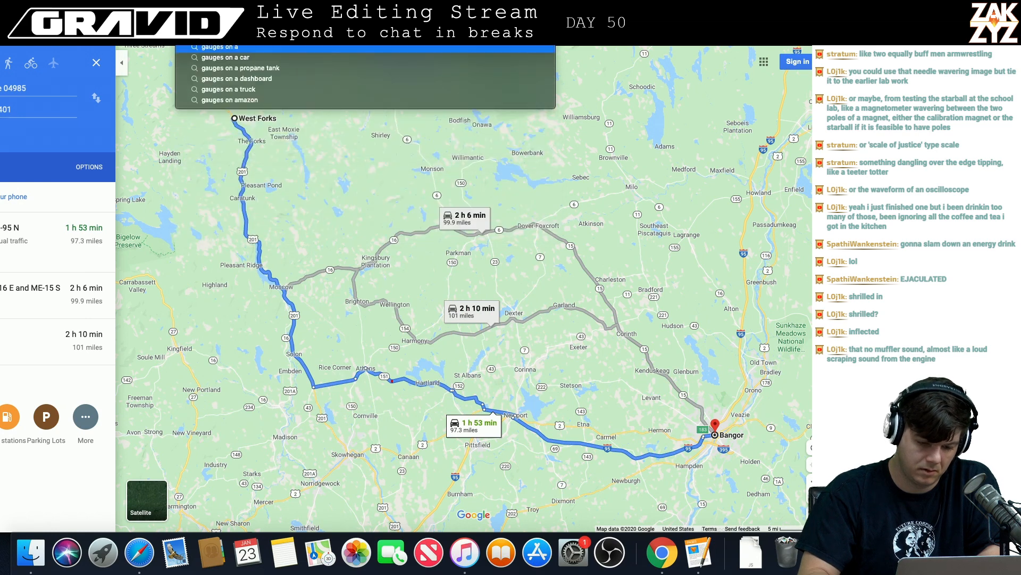
type("mp")
key("Return")
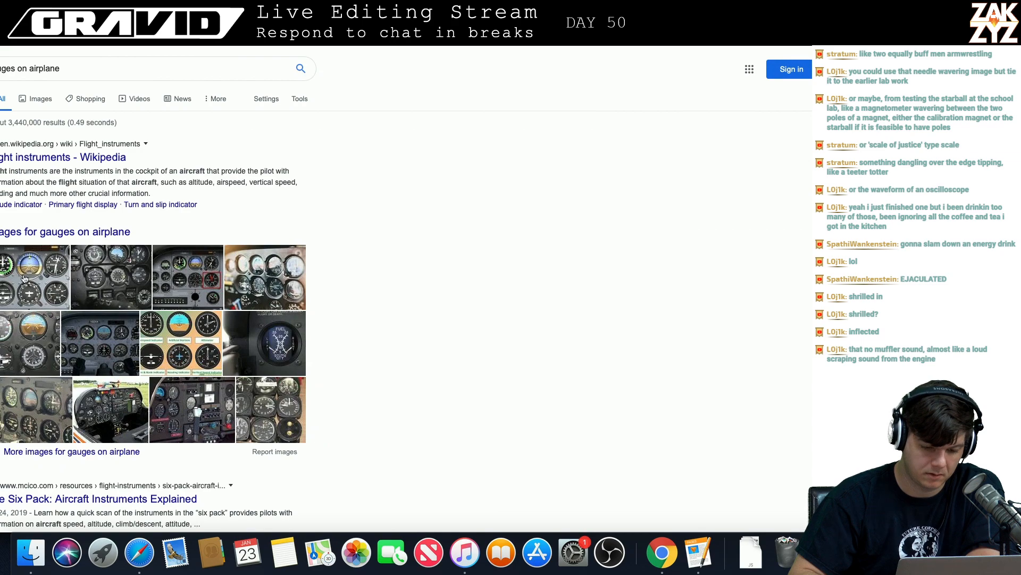
left_click(24, 278)
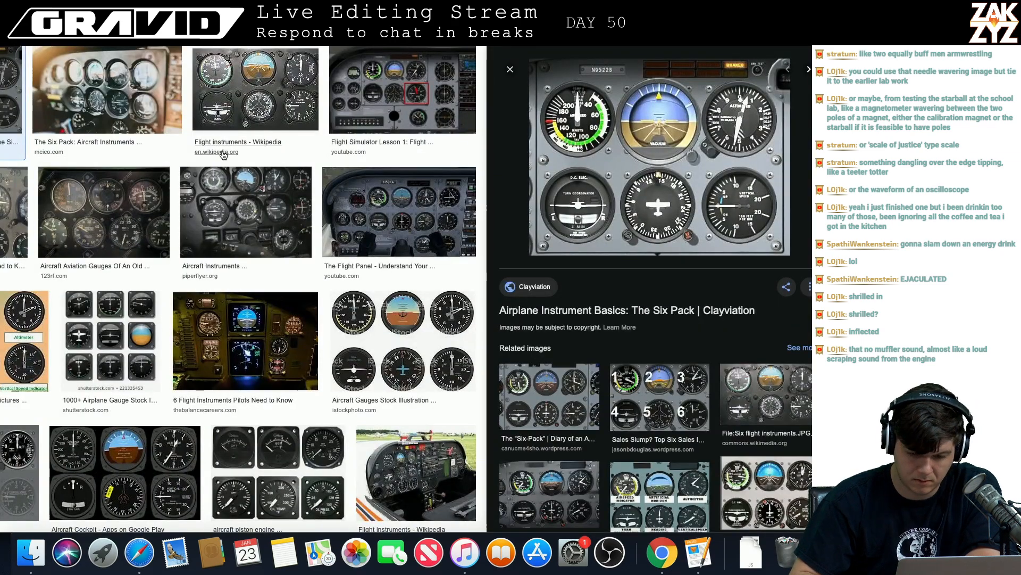
left_click(677, 170)
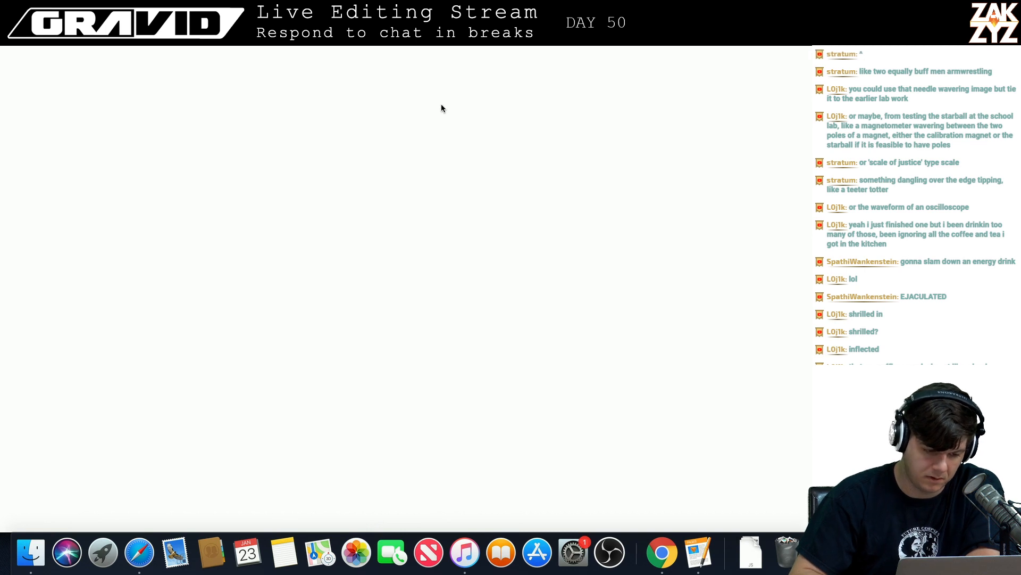
- Examine the cockpit panel photo and the article's sections on the airspeed indicator and attitude indicator
scroll(216, 272, "down", 3)
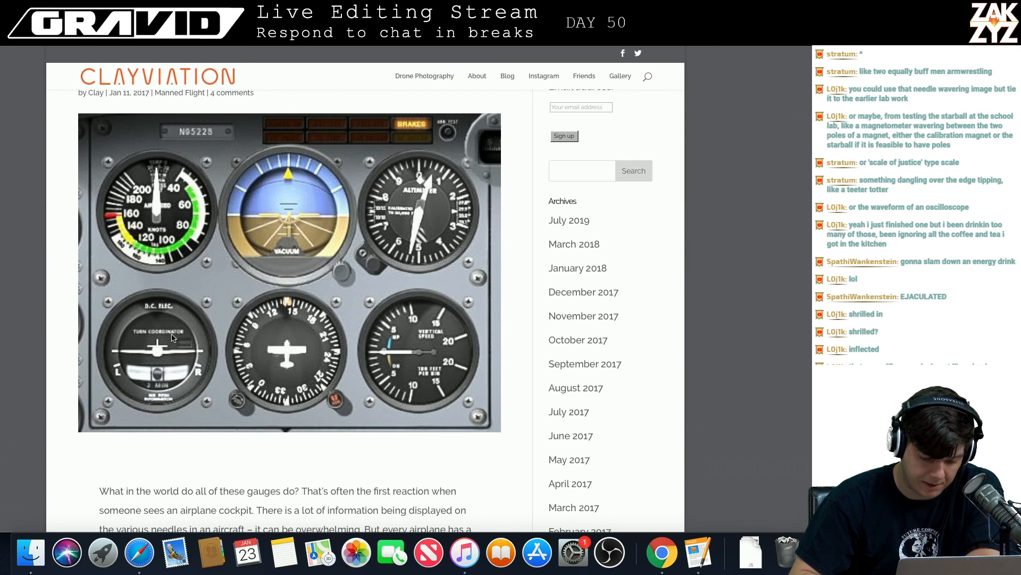
scroll(169, 360, "down", 2)
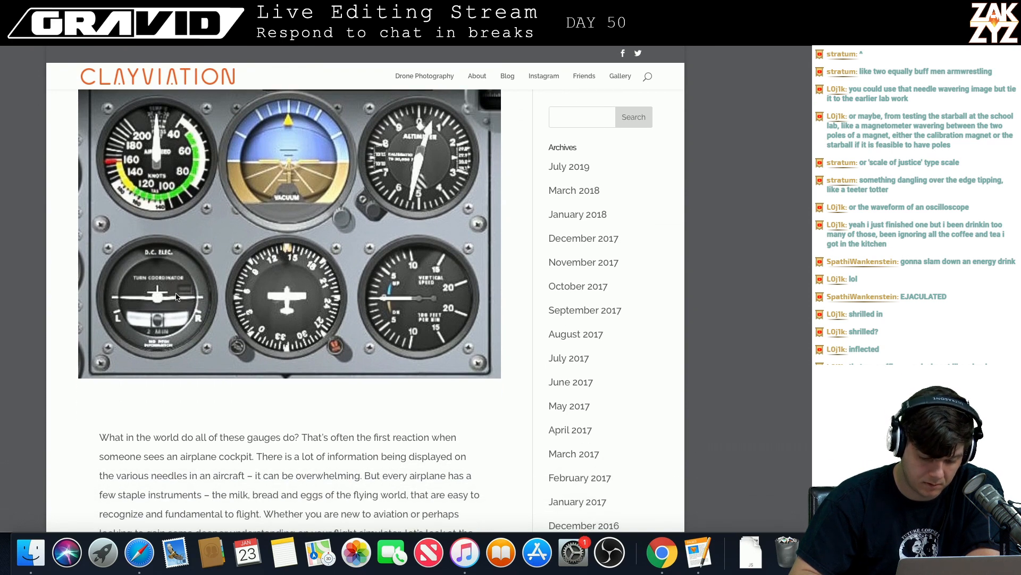
scroll(189, 288, "down", 6)
scroll(189, 287, "down", 20)
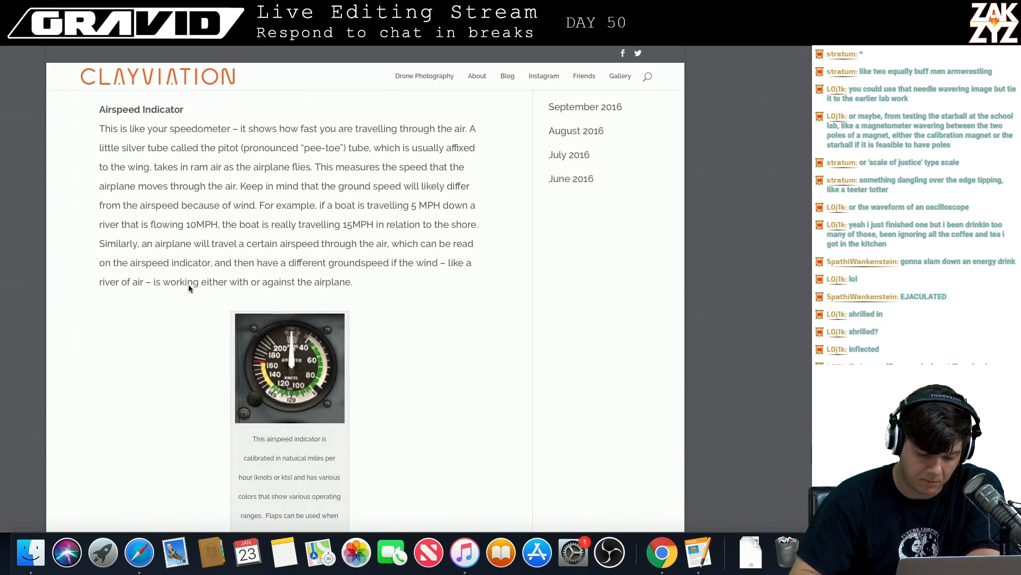
scroll(188, 288, "up", 4)
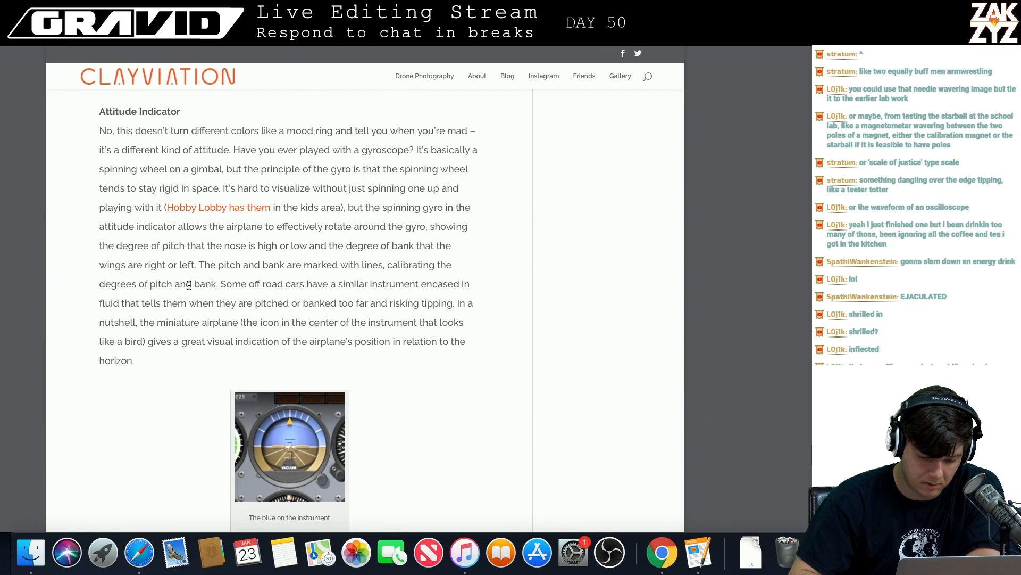
scroll(189, 285, "down", 1)
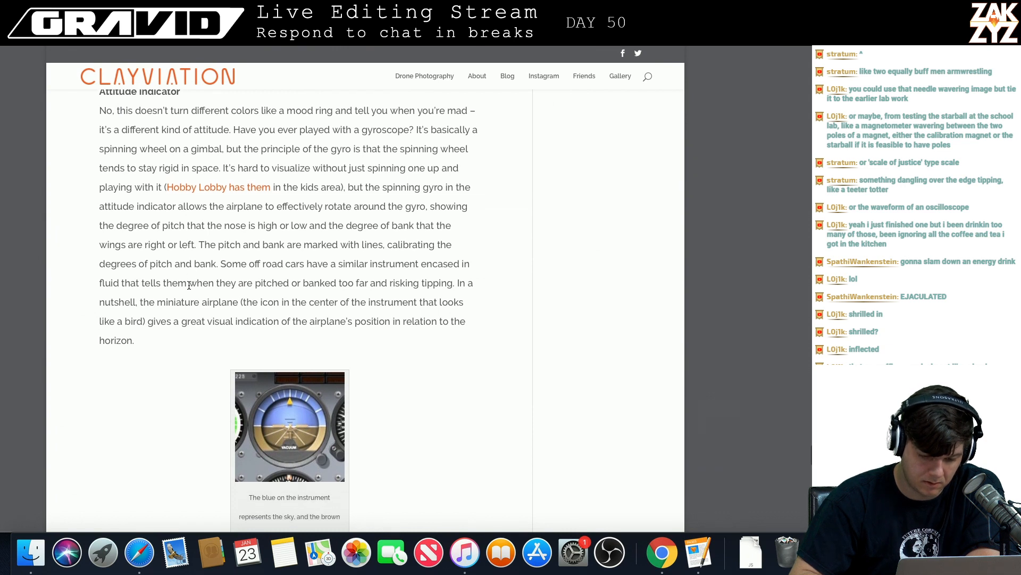
scroll(189, 285, "down", 1)
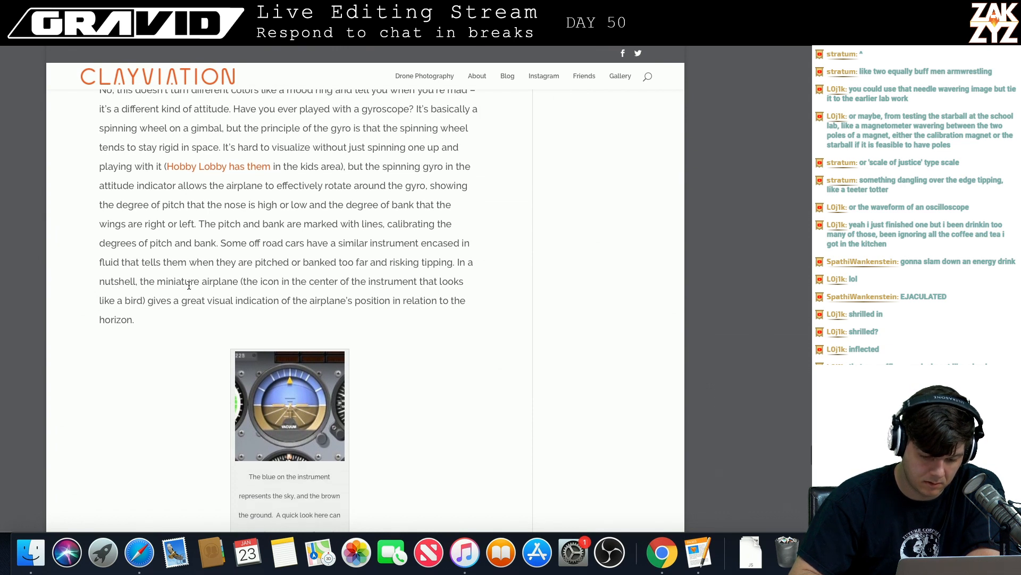
scroll(189, 286, "down", 1)
scroll(188, 284, "up", 8)
scroll(188, 288, "down", 9)
scroll(188, 289, "up", 5)
scroll(189, 289, "down", 10)
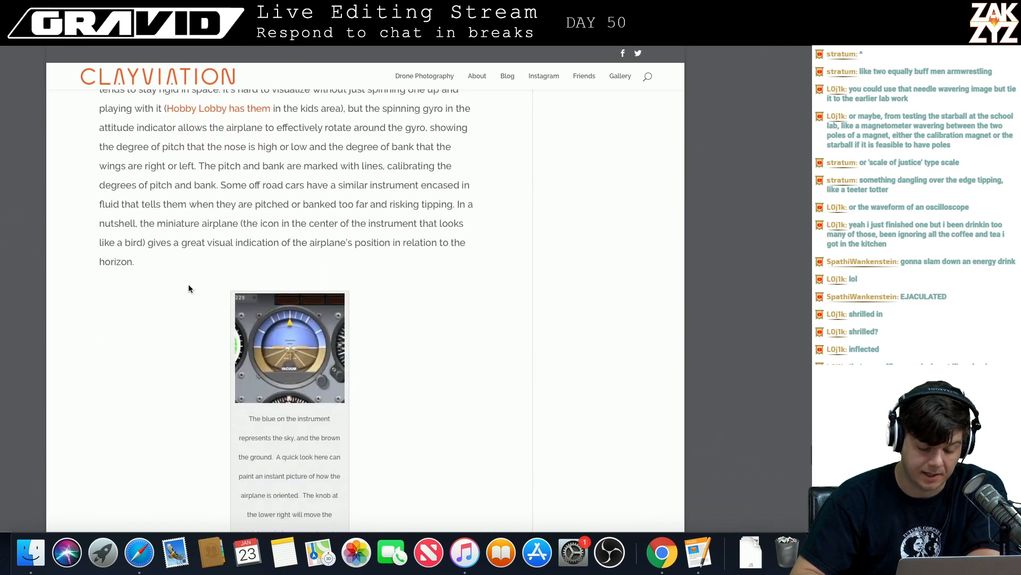
- Examine the article's sections on the altimeter, turn coordinator, heading indicator and vertical speed indicator
scroll(188, 289, "down", 15)
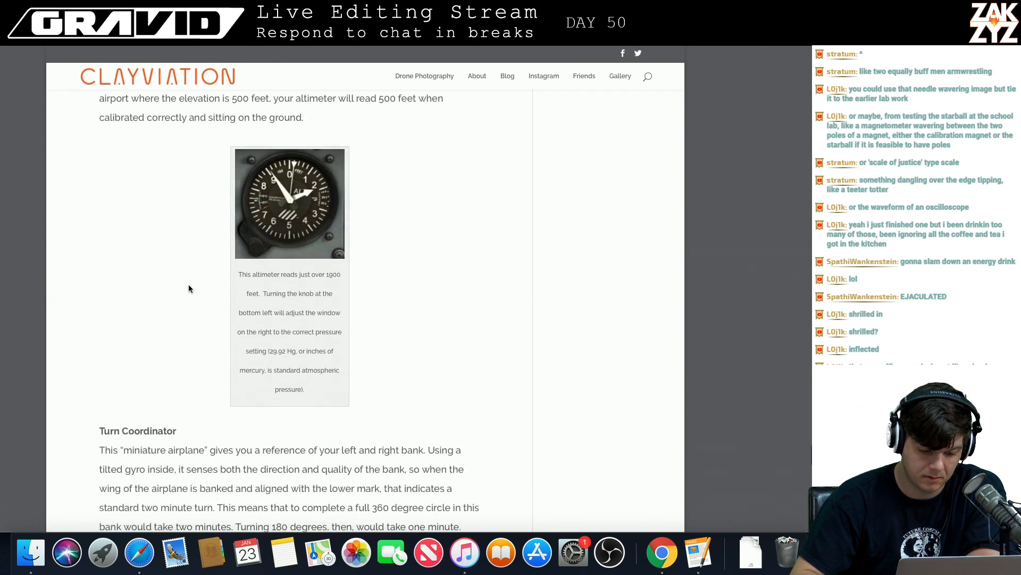
scroll(188, 288, "down", 5)
scroll(189, 289, "up", 9)
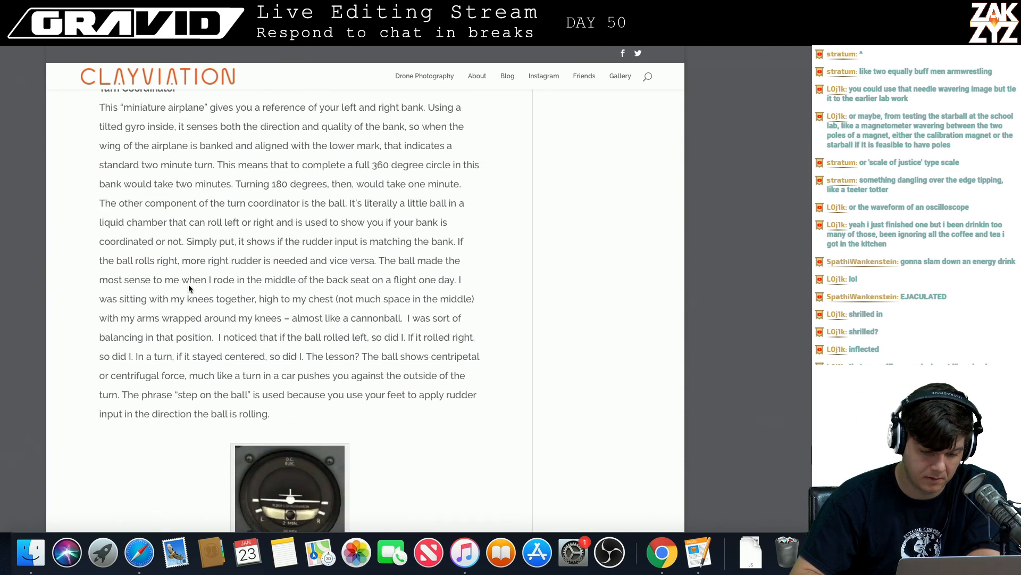
scroll(189, 288, "down", 10)
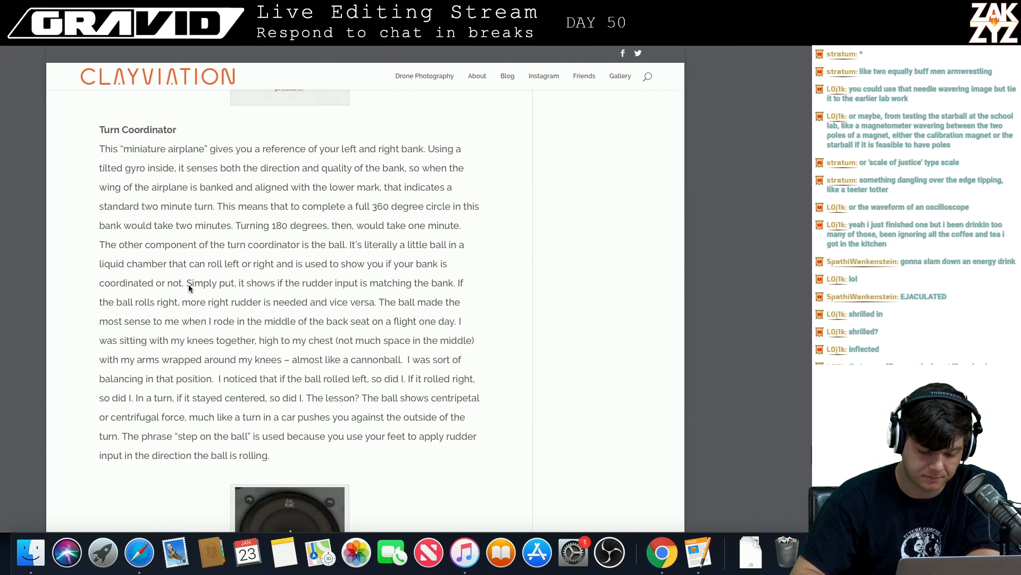
scroll(188, 285, "down", 10)
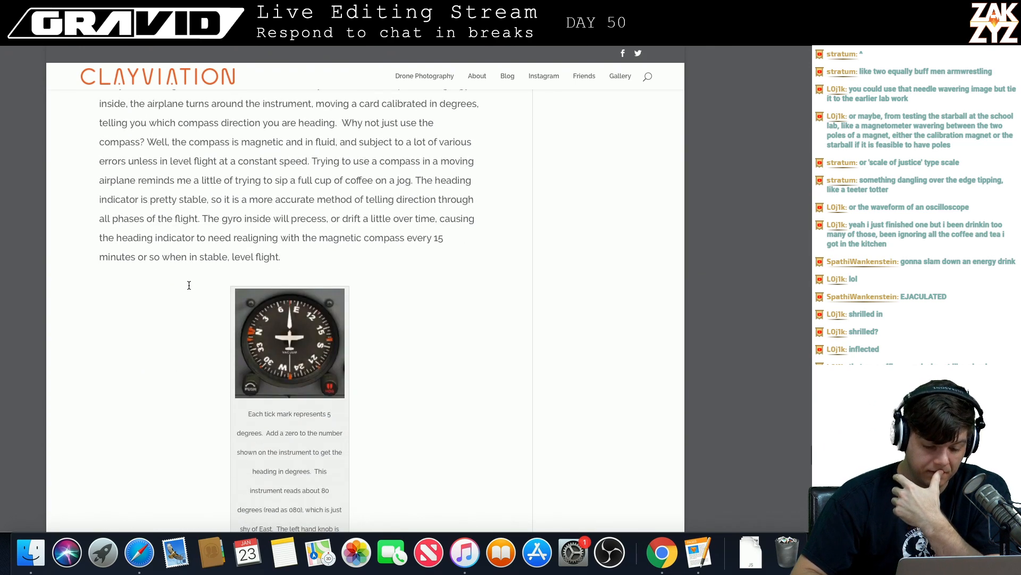
scroll(188, 285, "up", 3)
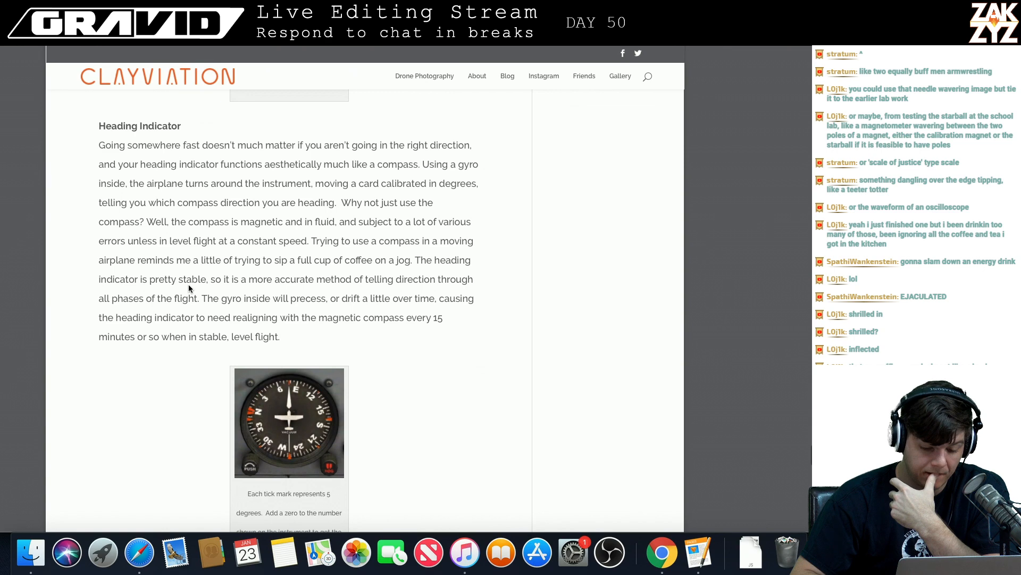
scroll(189, 289, "down", 12)
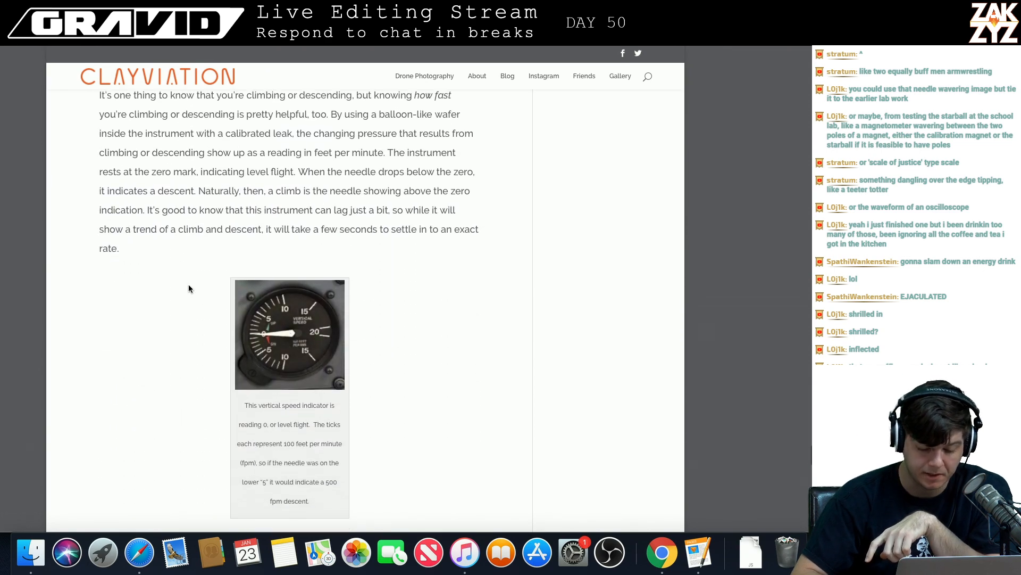
scroll(188, 288, "down", 15)
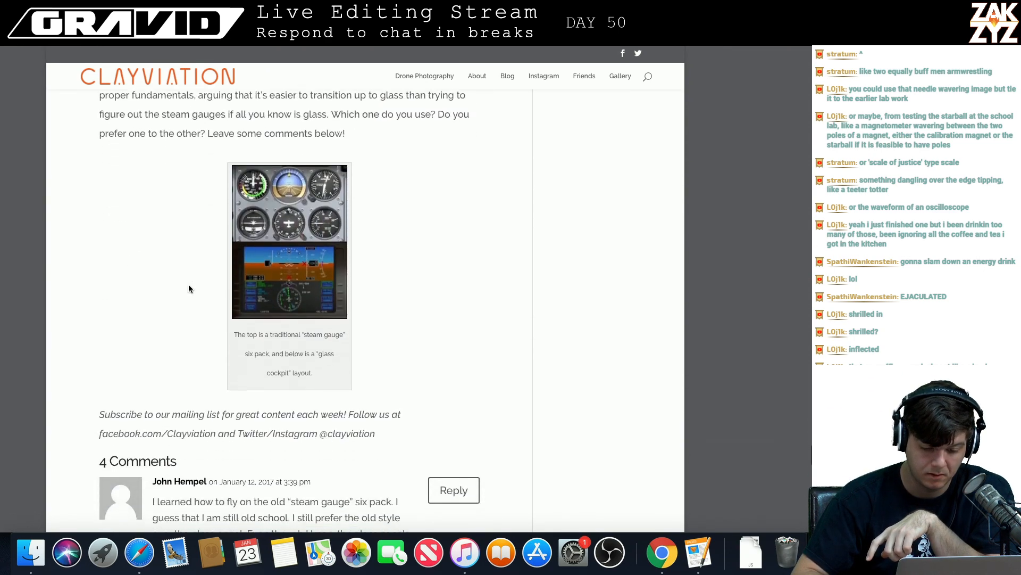
scroll(189, 288, "up", 20)
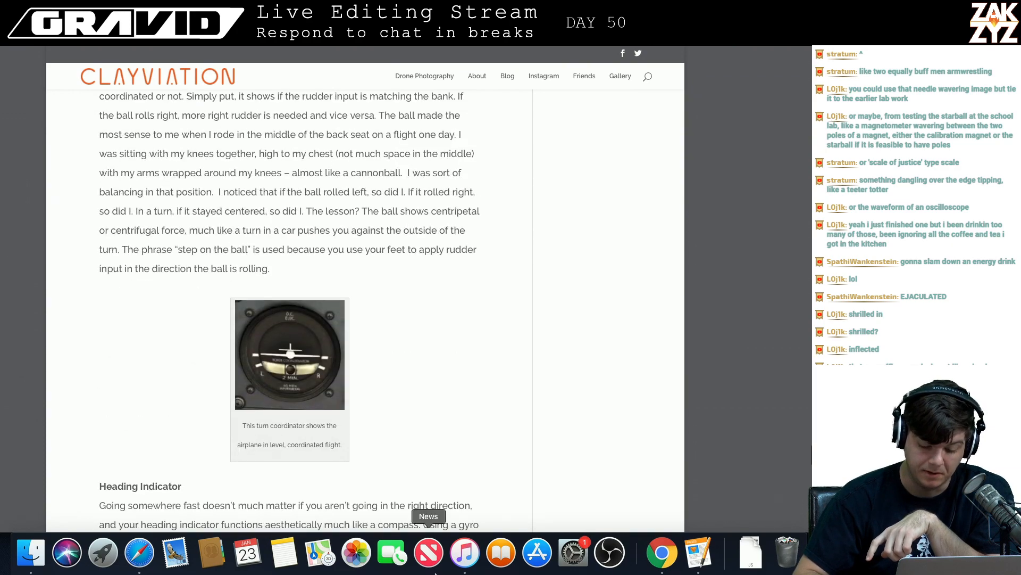
- Switch back to the manuscript and reread from the phone shutdown to the needle wavering between two surrenders
left_click(699, 559)
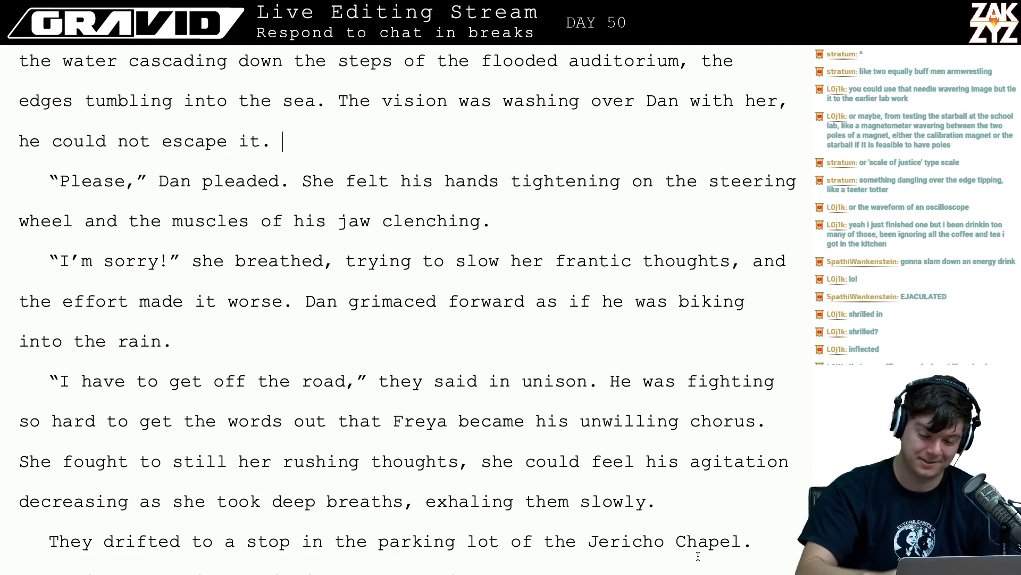
scroll(698, 556, "up", 7)
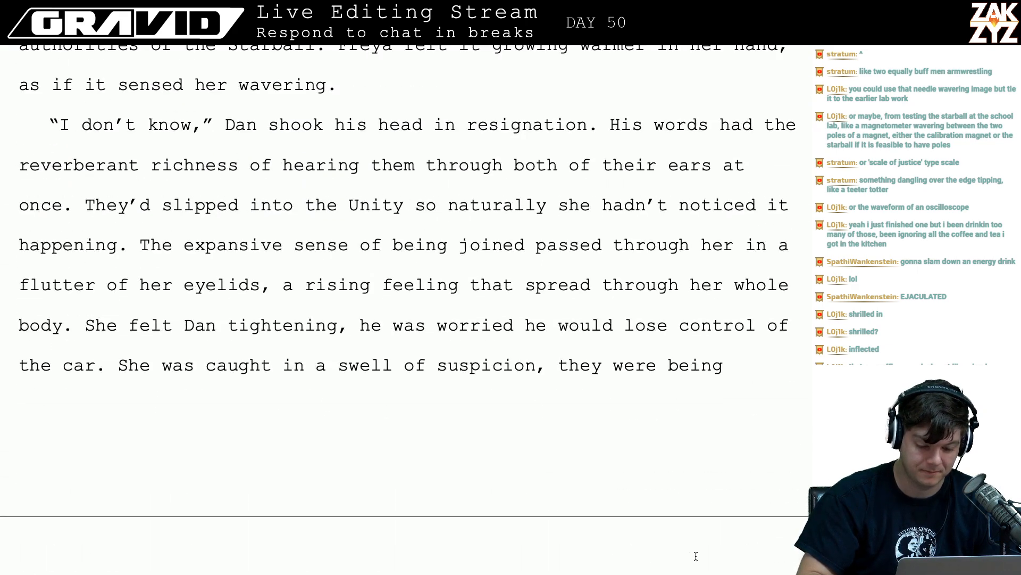
scroll(695, 554, "up", 5)
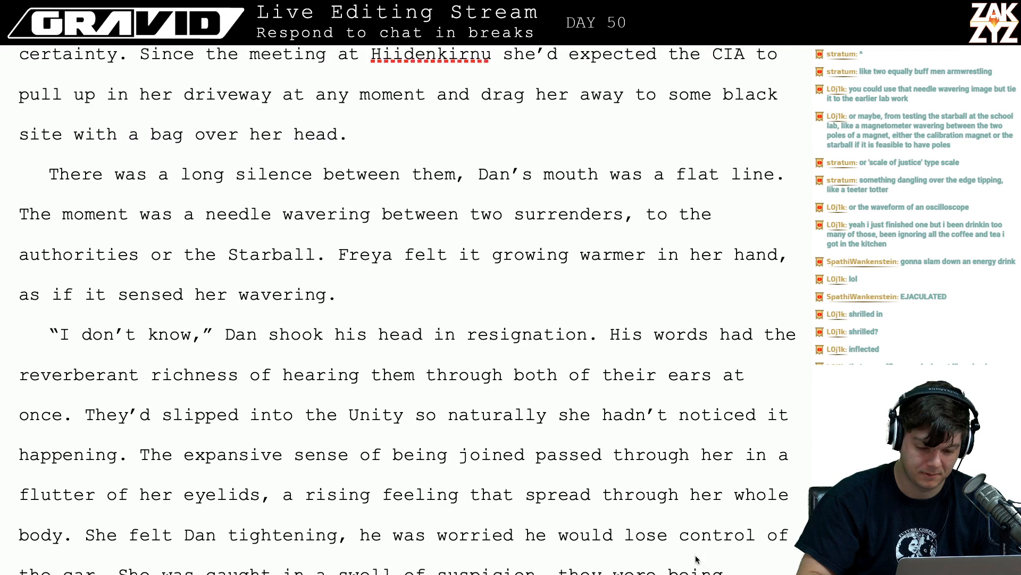
scroll(695, 555, "up", 8)
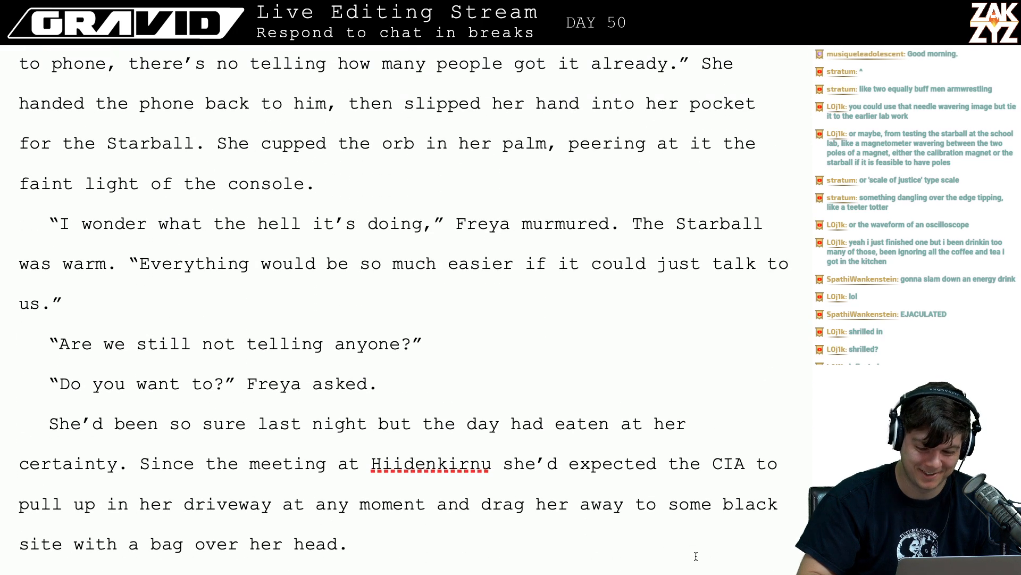
scroll(696, 555, "up", 8)
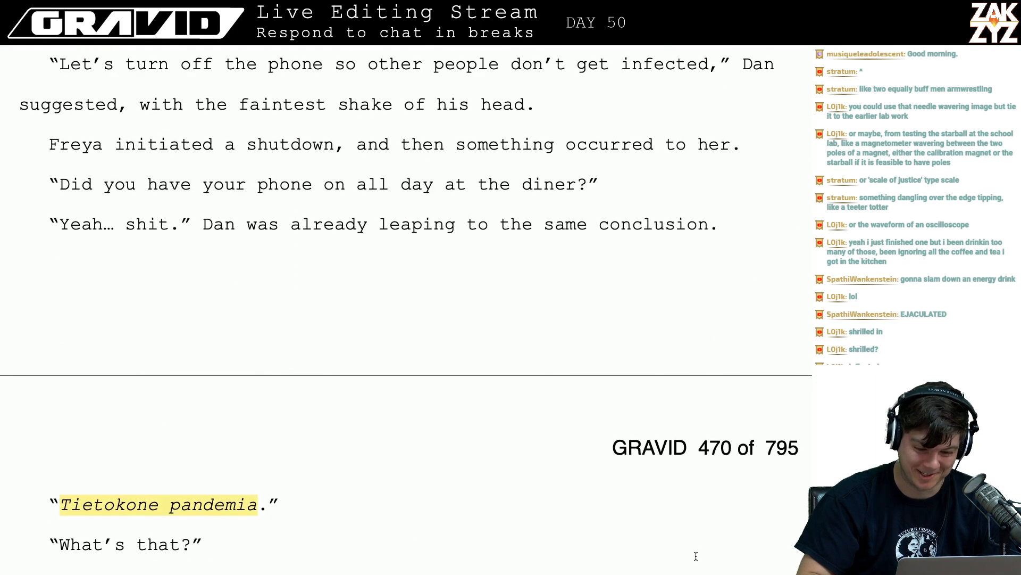
scroll(696, 556, "down", 10)
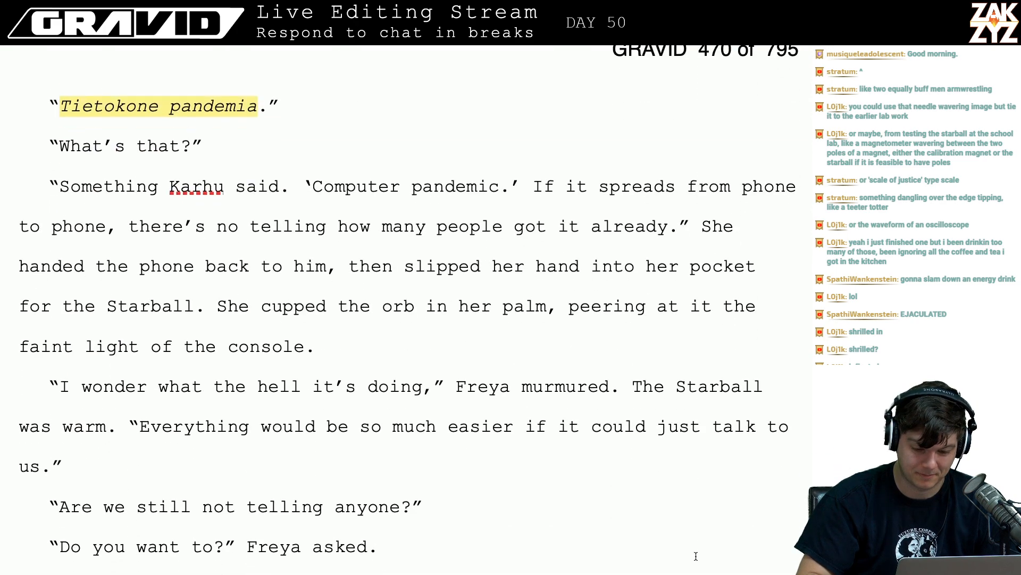
scroll(696, 556, "down", 8)
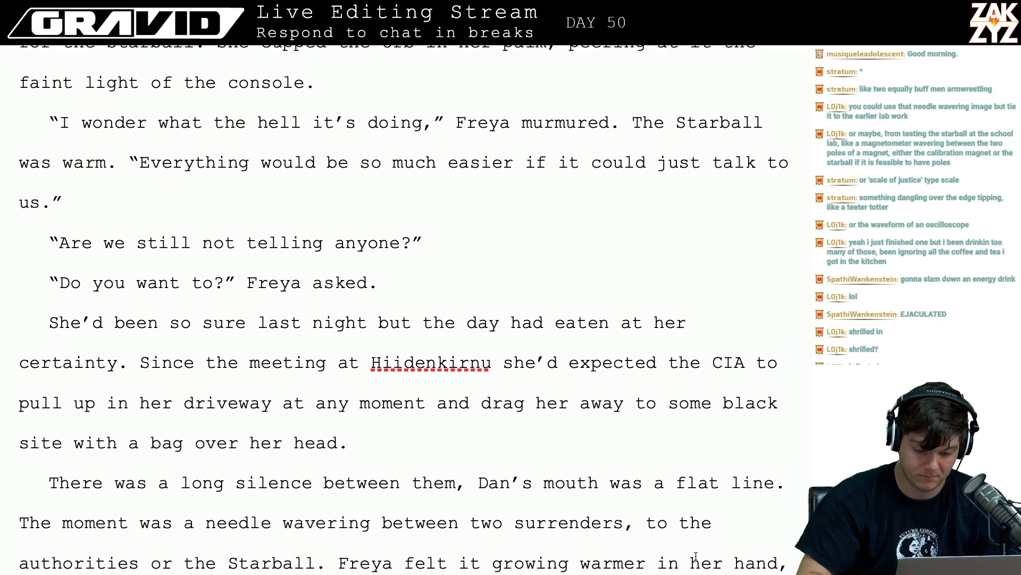
scroll(696, 555, "down", 2)
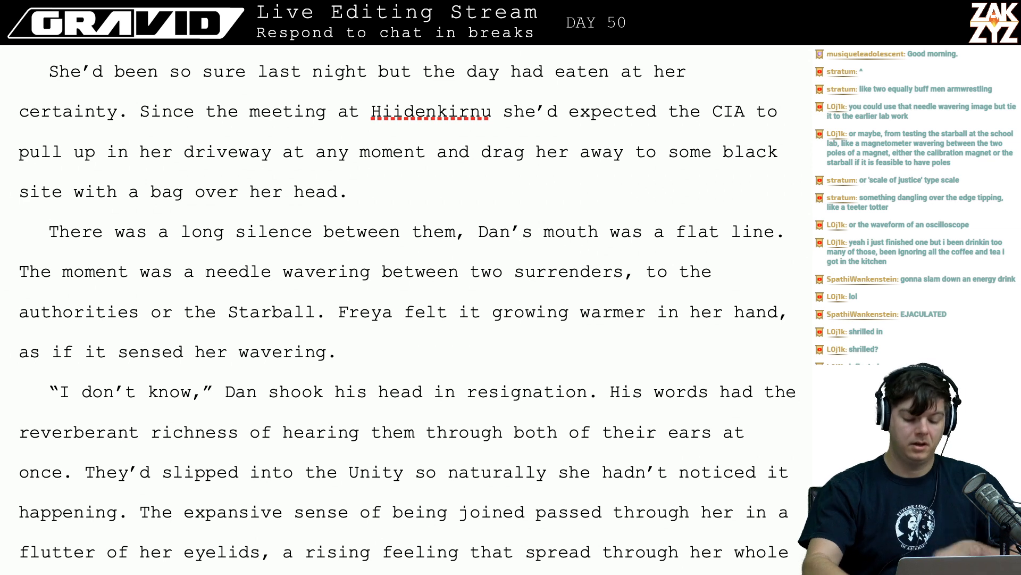
- Insert "compass" before "needle" in "The moment was a needle wavering" and reread the sentence
type("compass")
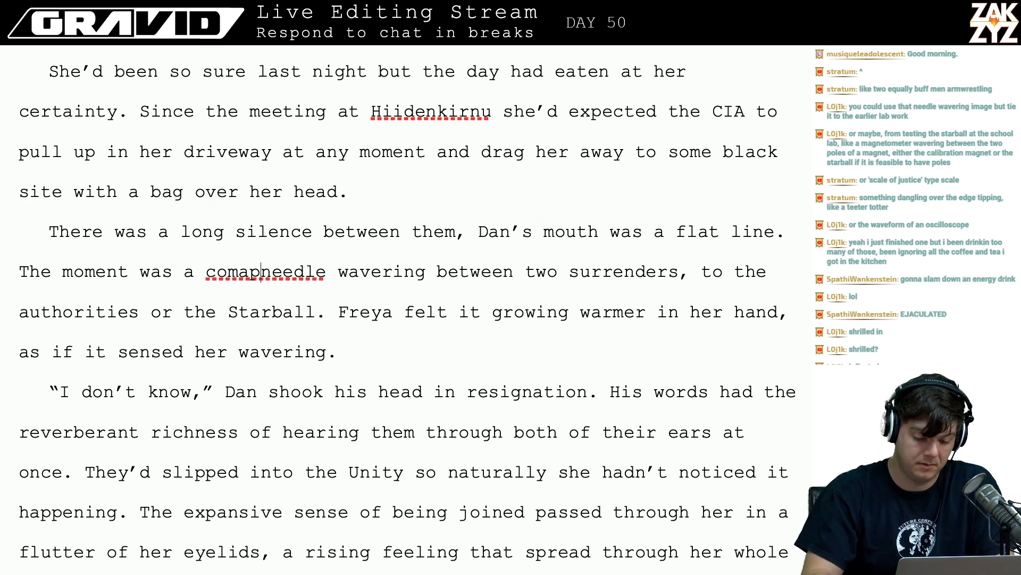
key("Left")
key("Left")
key("Left")
key("Left")
key("Left")
key("Left")
key("Left")
key("Left")
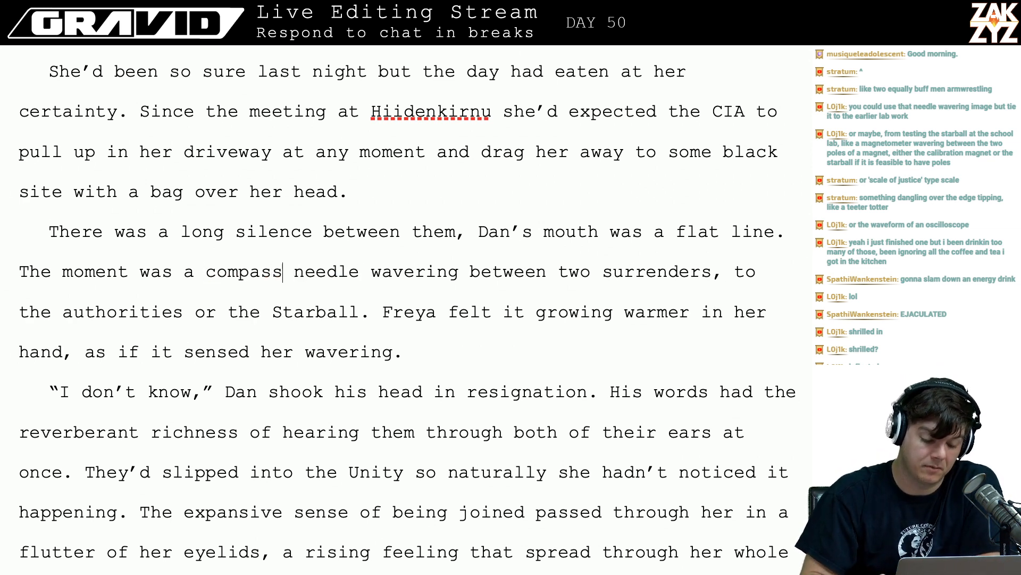
key("Right")
key("Left")
key("Right")
key("Right")
key("Right")
key("Right")
key("Right")
key("Right")
key("Right")
key("Right")
key("Right")
key("Right")
key("Right")
key("Right")
key("Right")
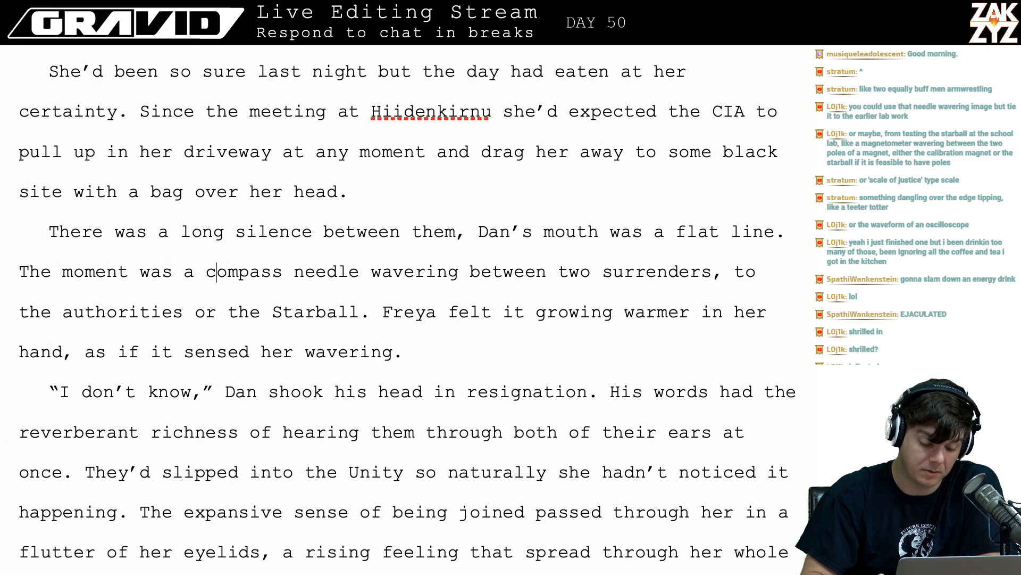
key("Right")
key("Right")
key("Right")
key("Right")
key("Right")
key("Right")
key("Right")
key("Right")
key("Right")
key("Right")
key("Right")
key("Right")
key("Right")
key("Right")
key("Right")
key("Right")
key("Right")
key("Right")
key("Right")
key("Right")
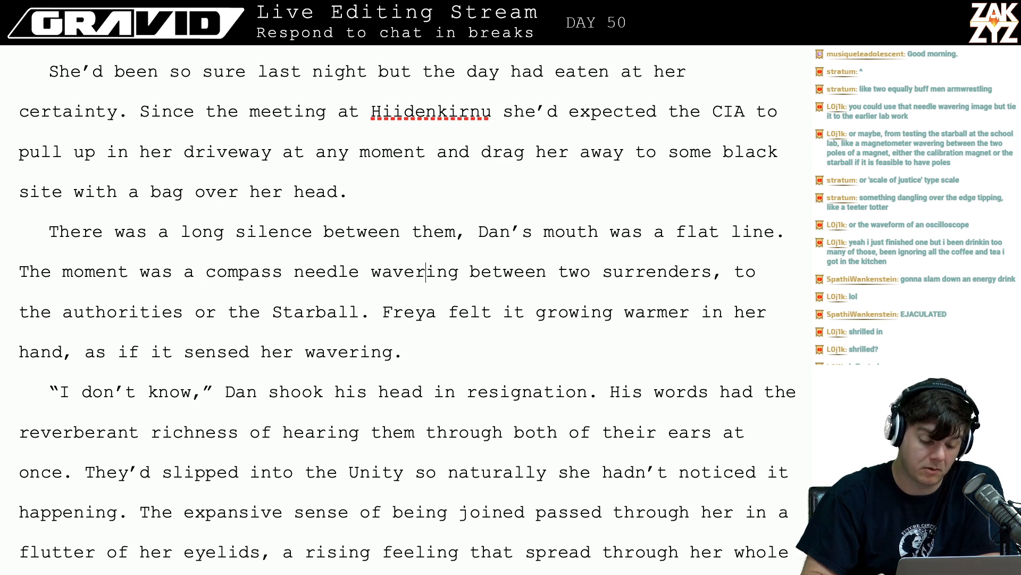
key("Right")
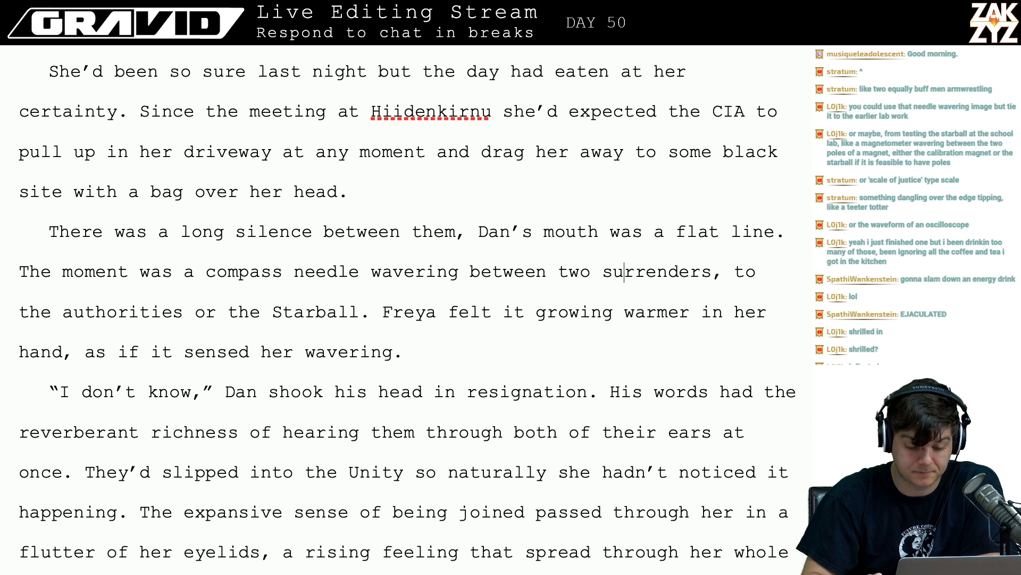
- Delete "compass" from the sentence about the needle wavering between two surrenders
key("Left")
key("Left")
key("Left")
key("Left")
key("Left")
key("Left")
key("Left")
key("Left")
key("Left")
key("Left")
key("Left")
key("Left")
key("Left")
key("Left")
key("Left")
key("Left")
key("Left")
key("Left")
key("Left")
key("Left")
key("Left")
key("Left")
key("Left")
key("Left")
key("Left")
key("Left")
key("BackSpace")
key("BackSpace")
key("BackSpace")
key("BackSpace")
key("BackSpace")
key("BackSpace")
key("BackSpace")
key("BackSpace")
- Read ahead through Dan's thoughts about the concert and Freya's attempts to explain it on page 472
scroll(406, 309, "down", 20)
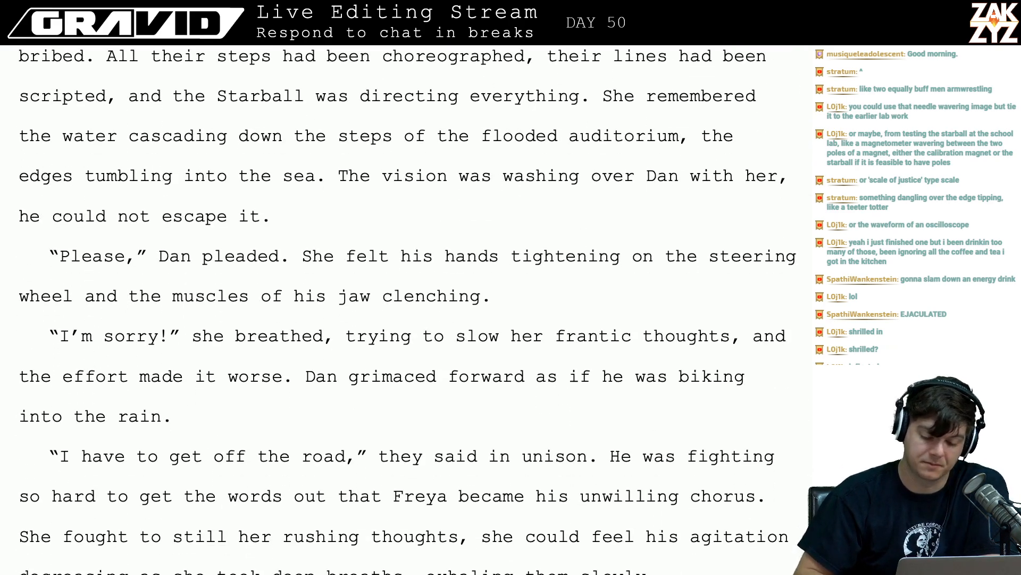
scroll(407, 309, "down", 20)
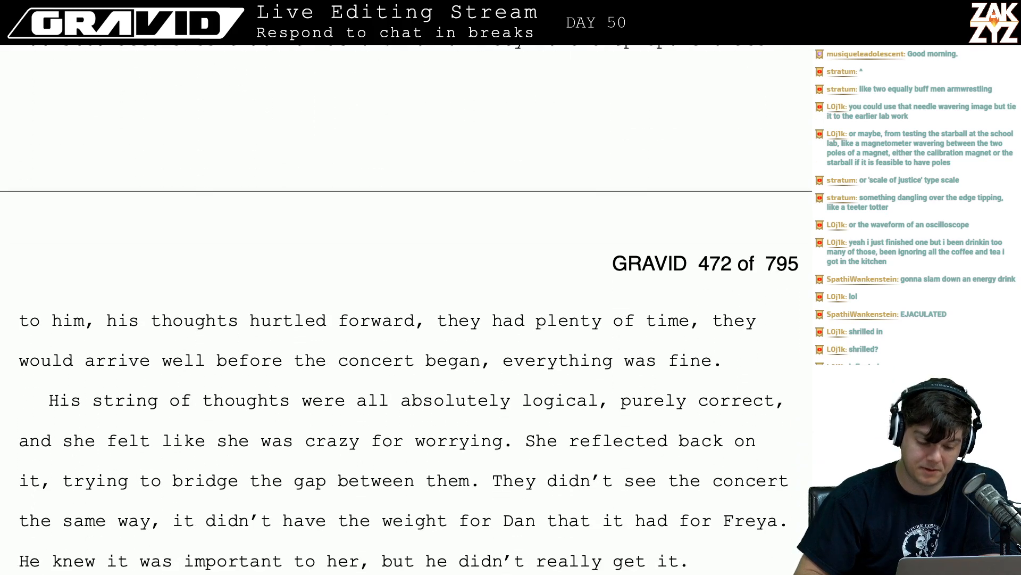
scroll(406, 309, "down", 3)
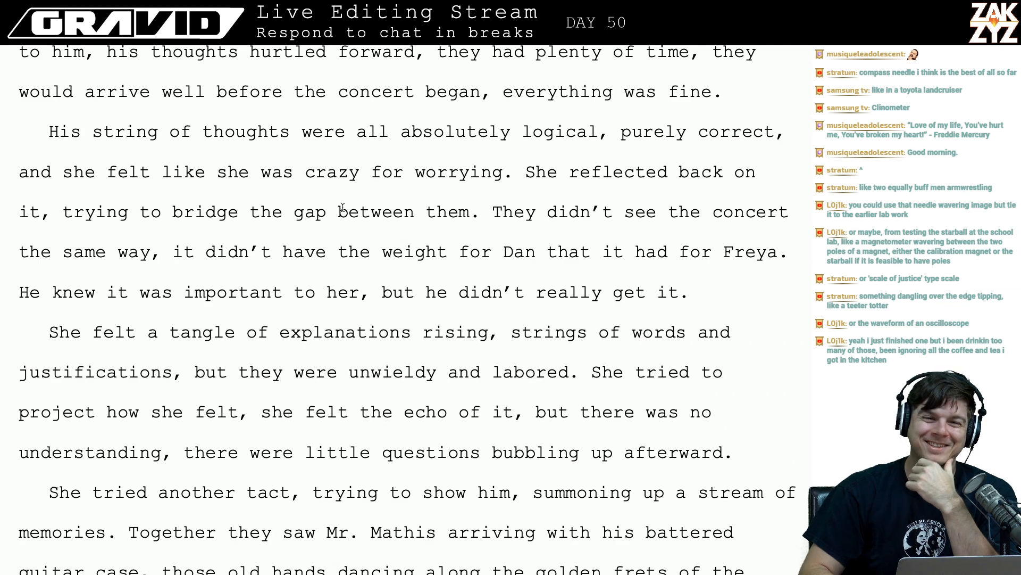
scroll(343, 207, "down", 1)
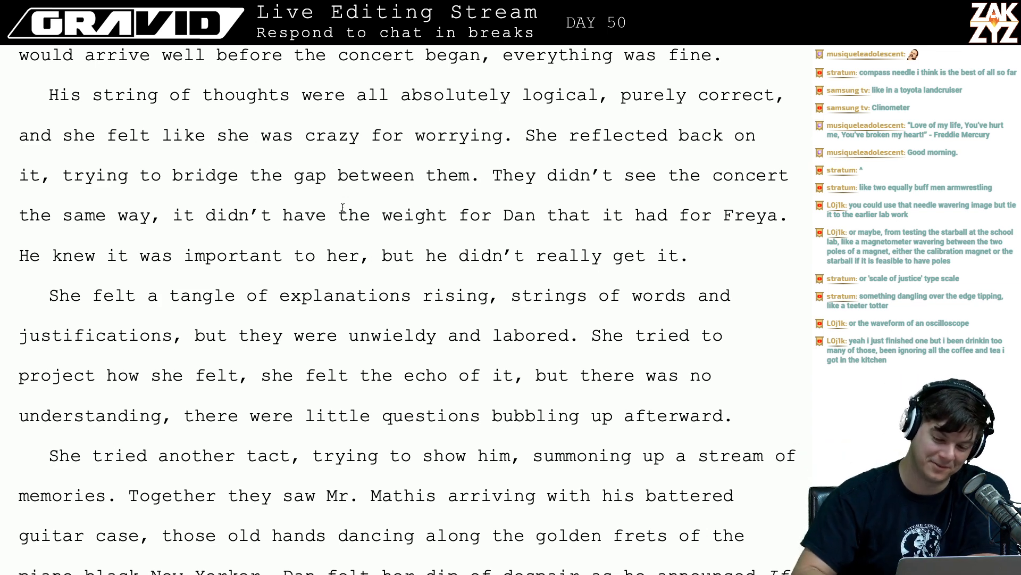
scroll(342, 208, "down", 1)
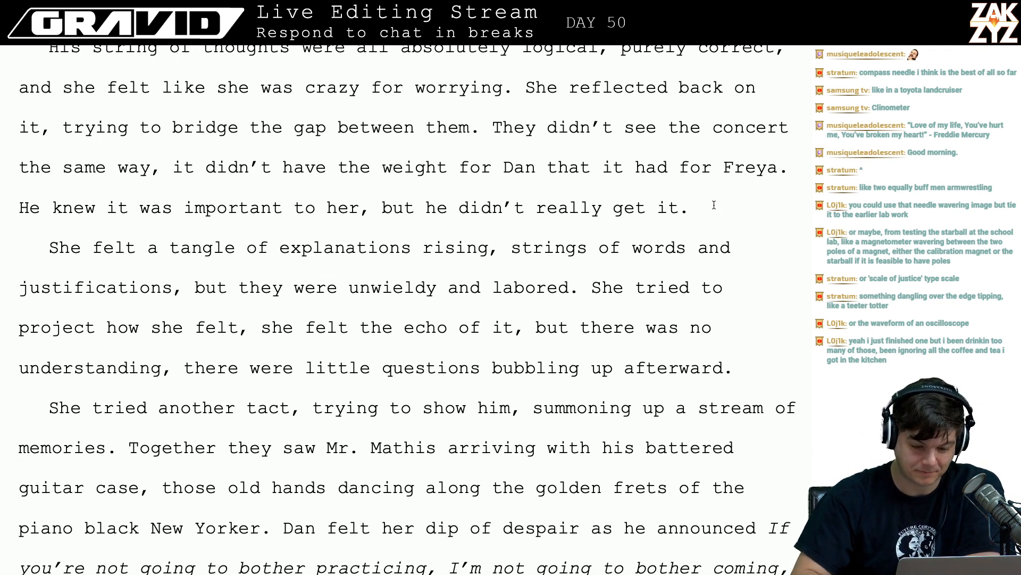
- Delete the comma after "scripted" in the sentence about the Starball directing everything on page 471
scroll(714, 205, "up", 10)
scroll(714, 207, "up", 12)
scroll(713, 205, "up", 15)
scroll(714, 204, "up", 6)
scroll(714, 204, "down", 4)
scroll(628, 308, "down", 7)
scroll(629, 310, "down", 2)
left_click(240, 235)
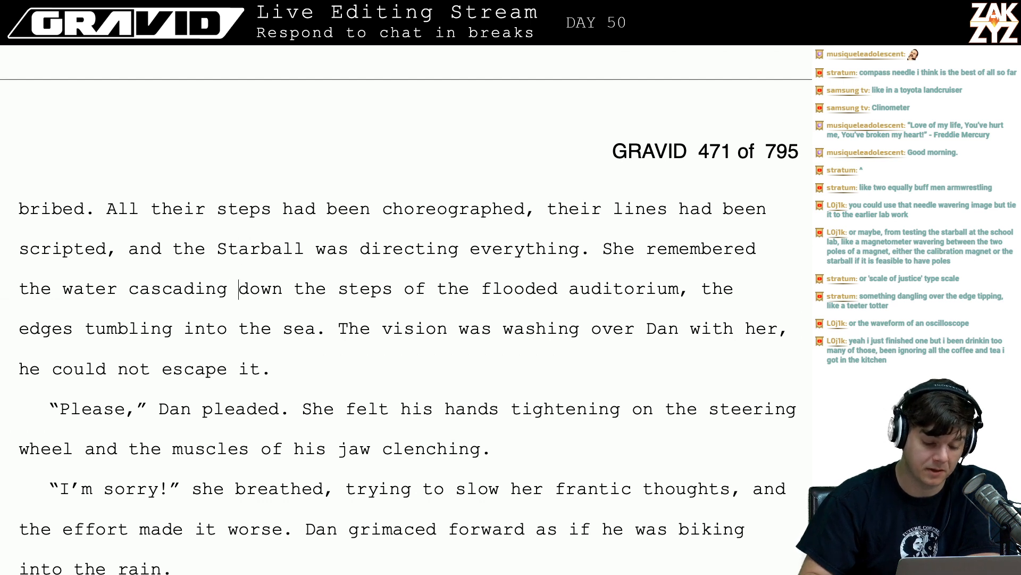
key("Left")
key("BackSpace")
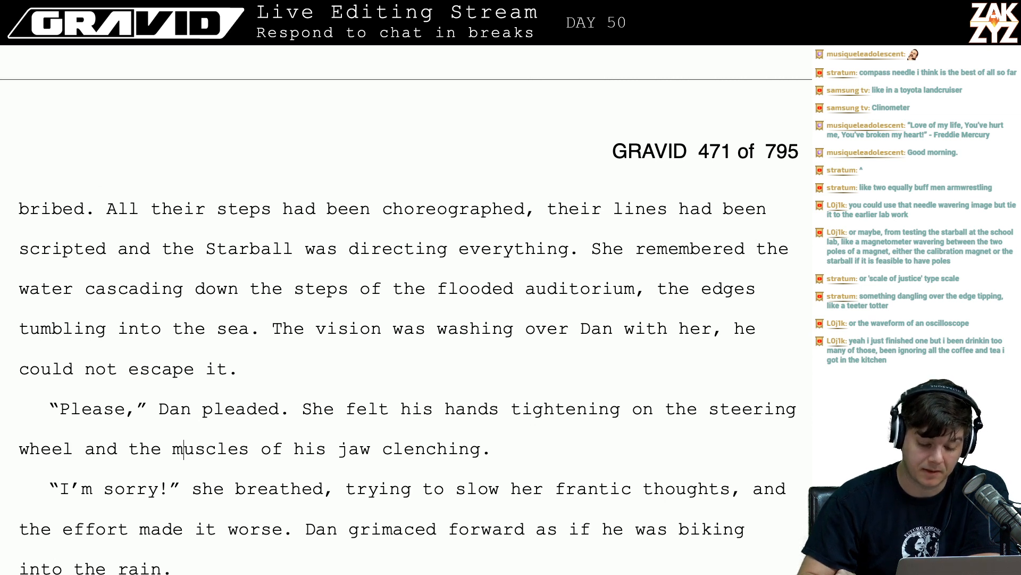
- Reread Dan's "Please" paragraph and Freya's "I'm sorry!" line about slowing her frantic thoughts
key("Right")
key("Right")
key("Right")
key("Right")
key("Right")
key("Right")
key("Right")
key("Right")
key("Right")
key("Right")
key("Right")
key("Right")
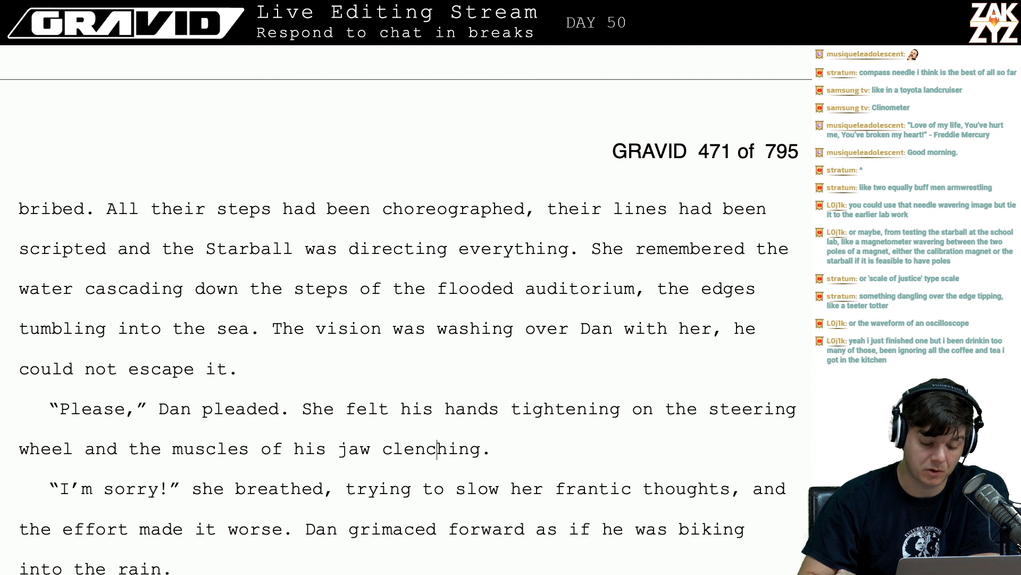
key("Down")
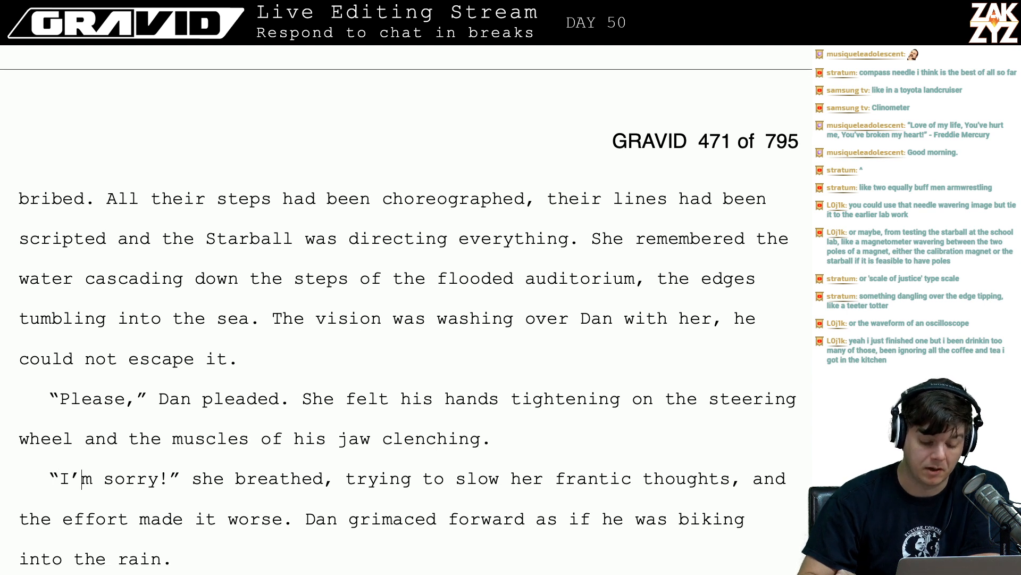
key("Right")
key("Right")
key("Right")
key("Right")
key("Right")
key("Right")
key("Right")
key("Right")
key("Right")
key("Right")
key("Right")
scroll(110, 224, "down", 2)
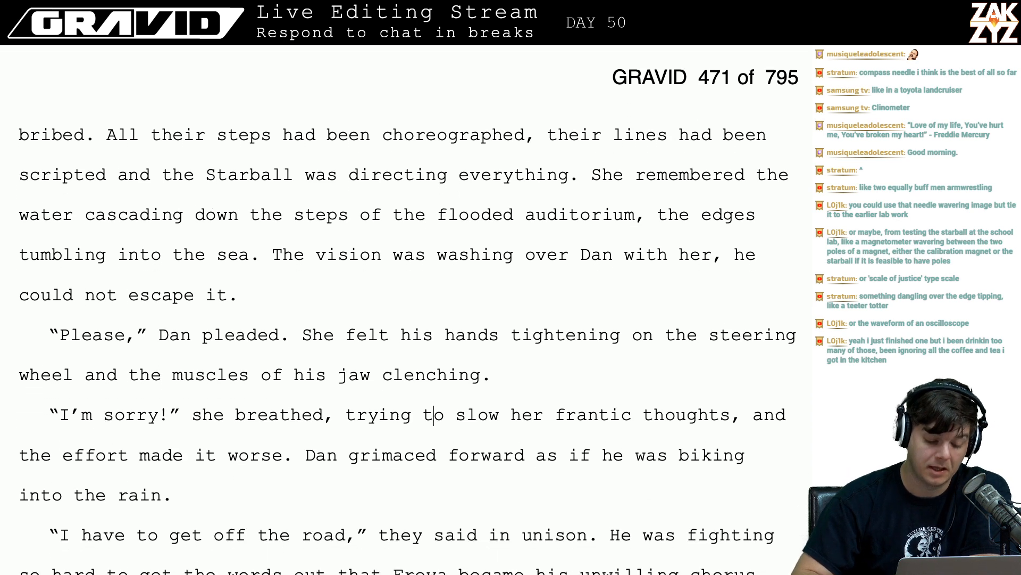
- Reread from Dan grimacing forward to the "I have to get off the road" paragraph, checking its unwilling chorus sentence
left_click(294, 446)
key("Right")
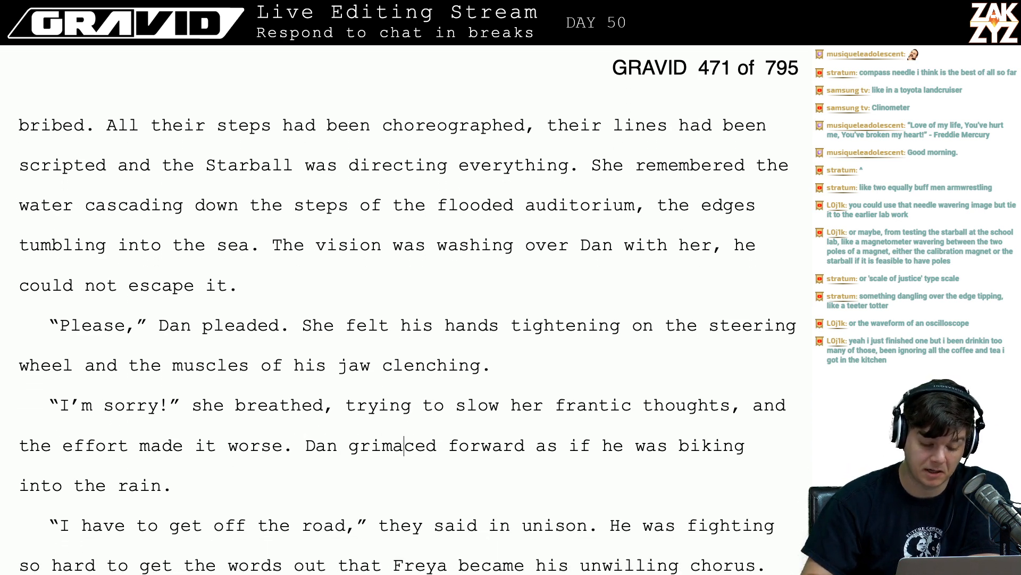
scroll(183, 485, "down", 5)
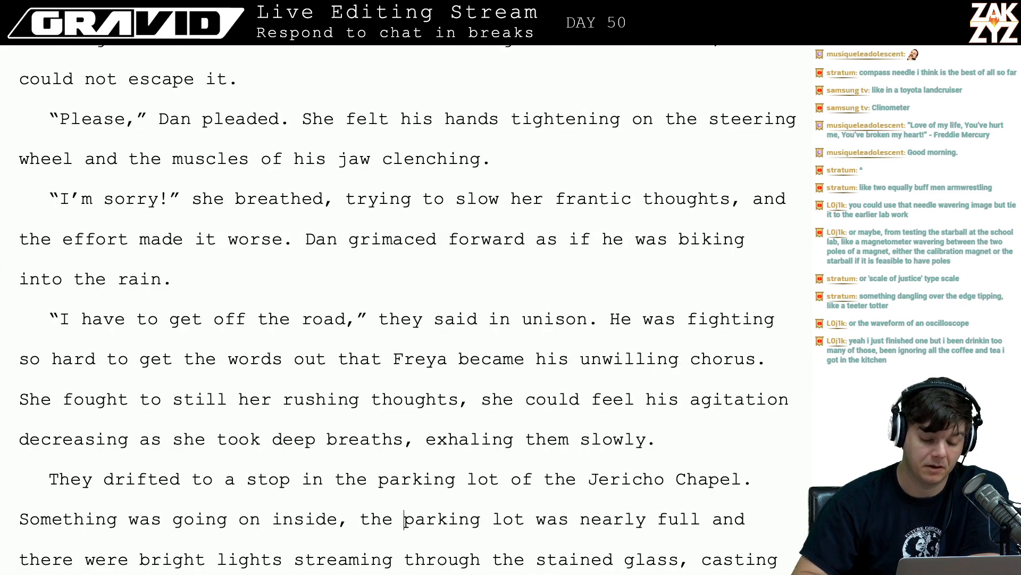
scroll(407, 309, "down", 4)
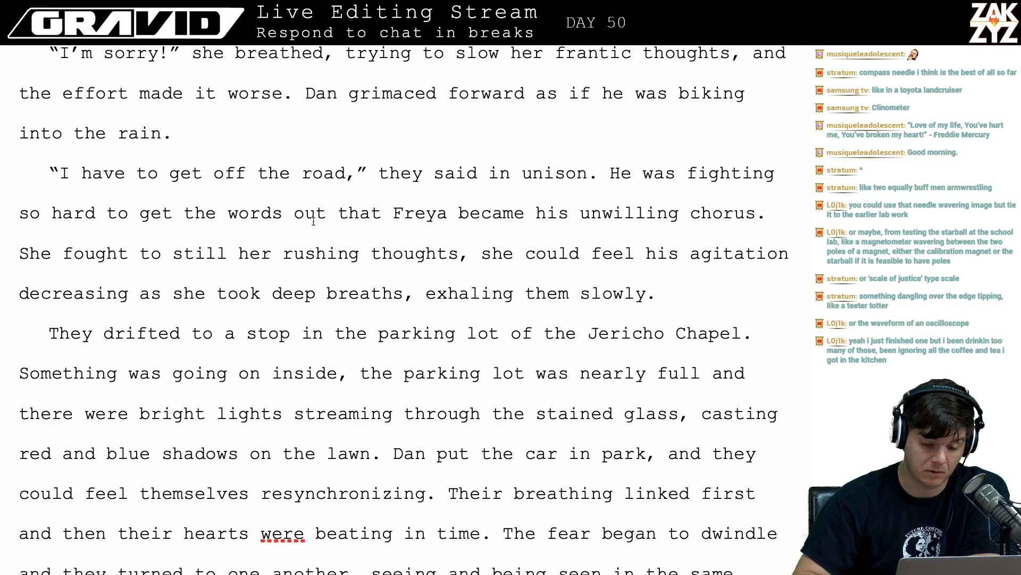
left_click(210, 226)
key("Right")
key("Right")
key("Right")
key("Right")
key("Right")
key("Right")
key("Right")
key("Right")
key("Right")
key("Right")
key("Right")
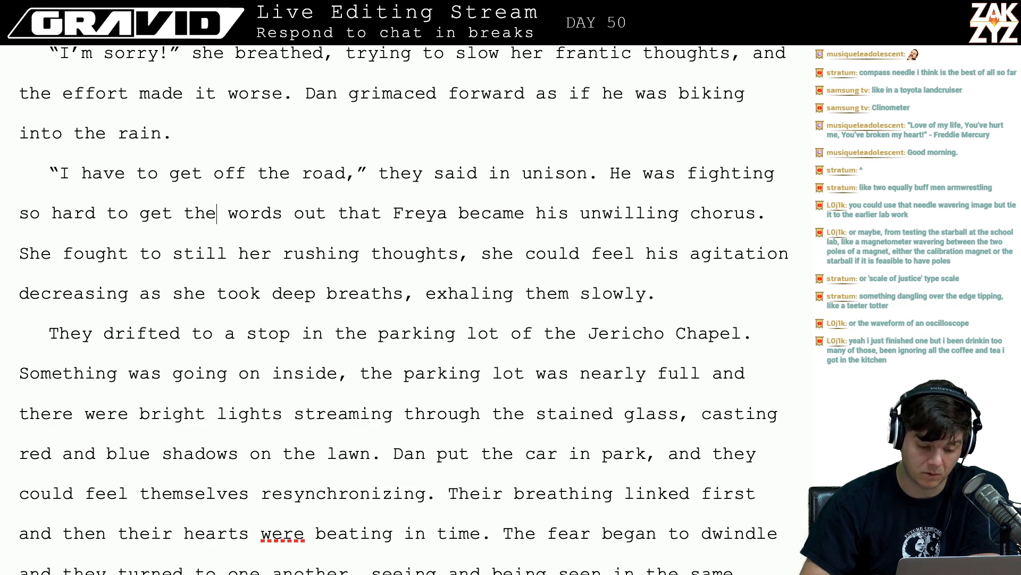
- Reread the sentence about Freya fighting to still her rushing thoughts and feeling Dan's agitation decreasing
key("Down")
key("Right")
key("Right")
key("Right")
key("Right")
key("Right")
key("Right")
key("Right")
key("Right")
key("Right")
key("Right")
key("Right")
key("Right")
key("Right")
key("Right")
key("Right")
key("Right")
key("Right")
key("Right")
key("Right")
key("Right")
key("Right")
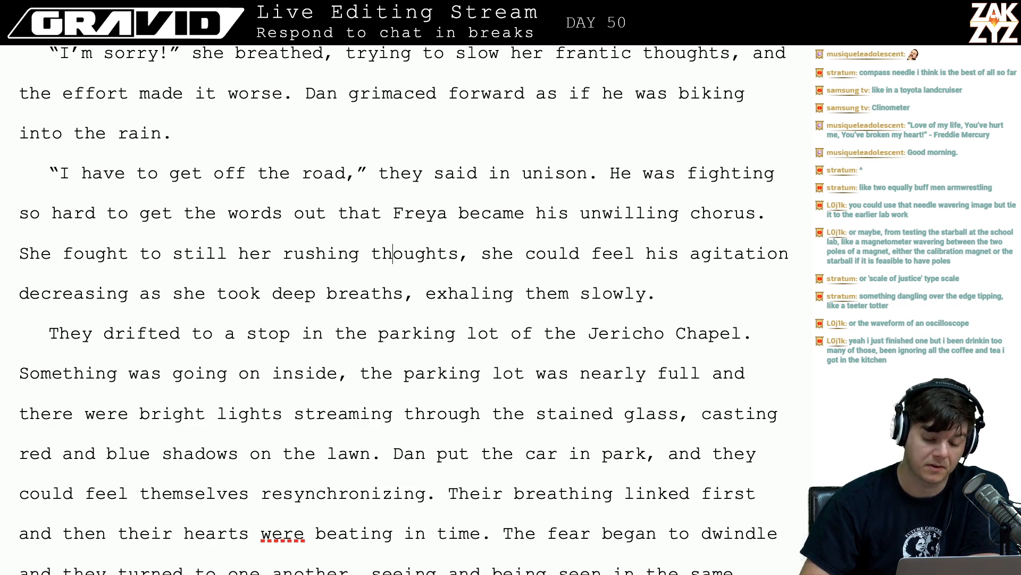
key("Right")
key("Right")
key("Right")
key("Right")
key("Right")
key("Right")
key("Right")
key("Right")
key("Right")
key("Right")
key("Right")
key("Right")
key("Right")
key("Right")
key("Right")
key("Right")
key("Right")
key("Right")
key("Right")
key("Right")
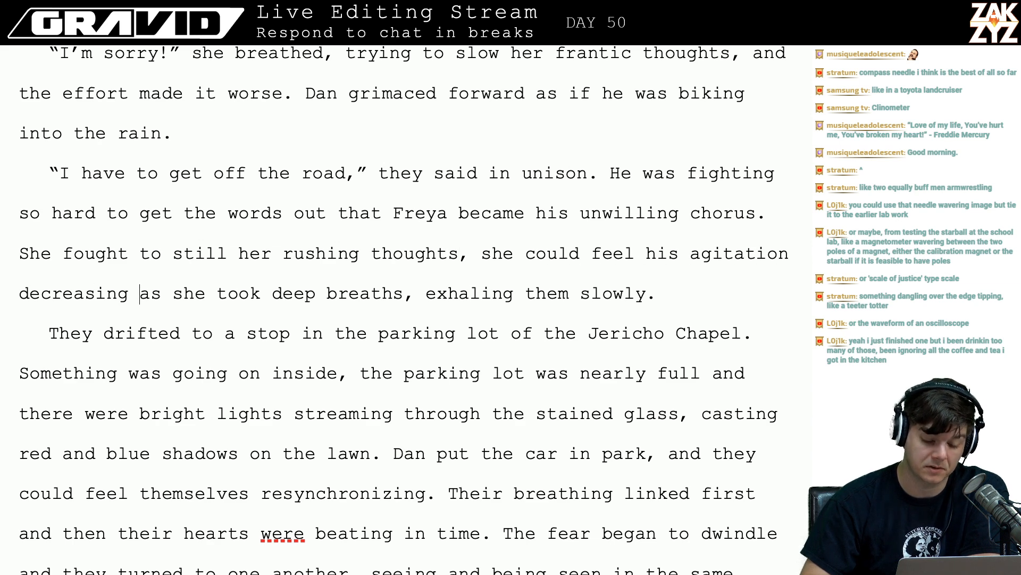
left_click(13, 258)
key("Right")
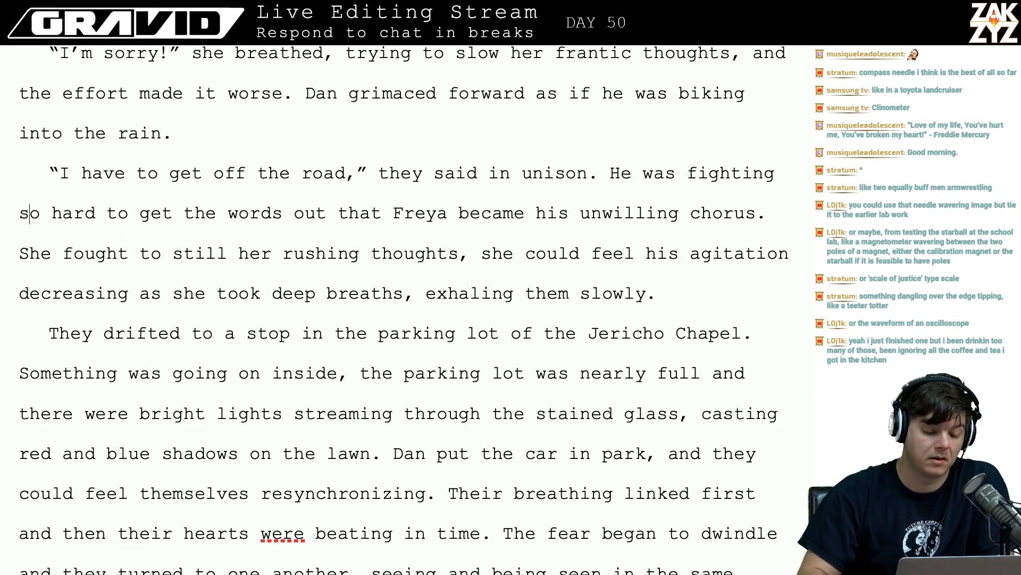
key("Down")
key("Right")
key("Right")
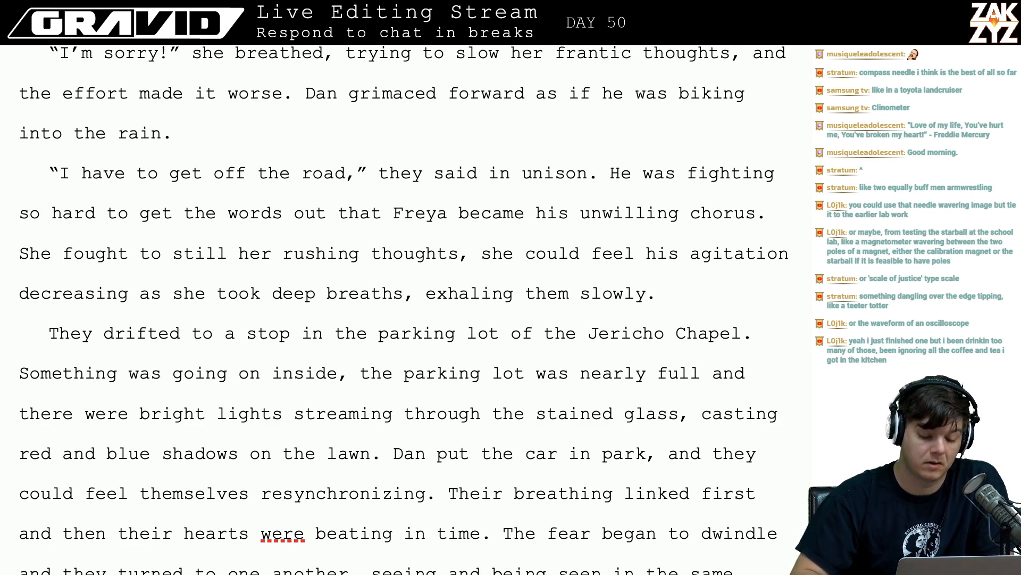
- Replace the comma after "rushing thoughts" with a period
left_click(459, 254)
key("Delete")
type(".")
key("Right")
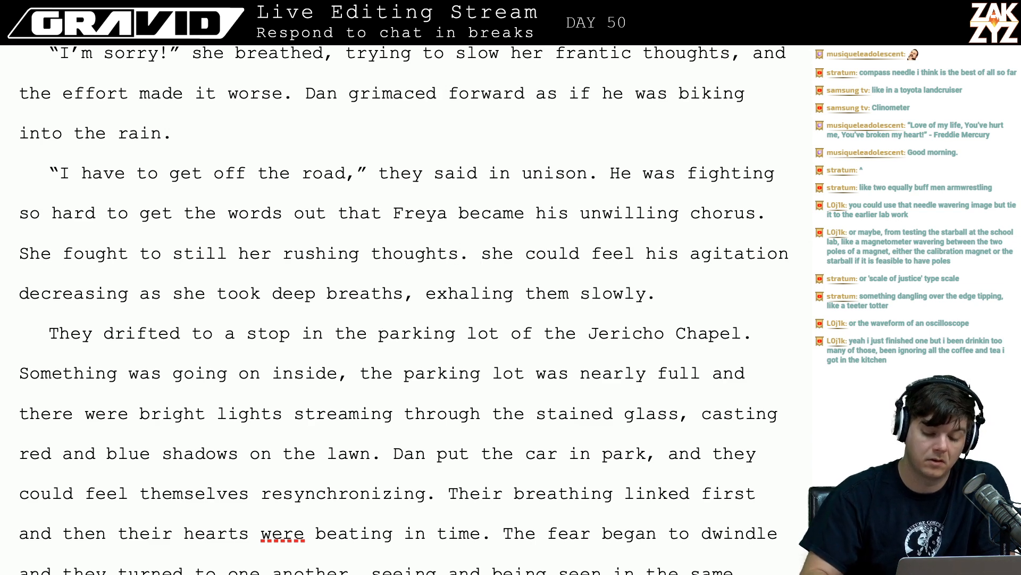
key("Left")
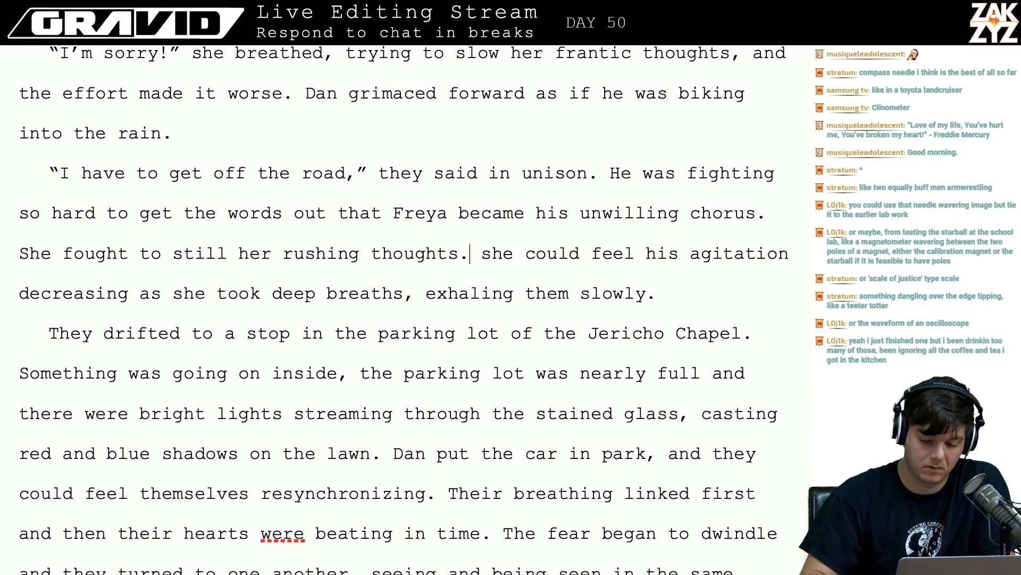
- Delete the clause about fighting to still her rushing thoughts so the sentence starts "She could feel his agitation"
key("Right")
key("shift+Left")
key("shift+Left")
key("shift+Left")
key("shift+Left")
key("shift+Left")
key("shift+Left")
key("shift+Left")
key("shift+Left")
key("shift+Left")
key("shift+Left")
key("shift+Left")
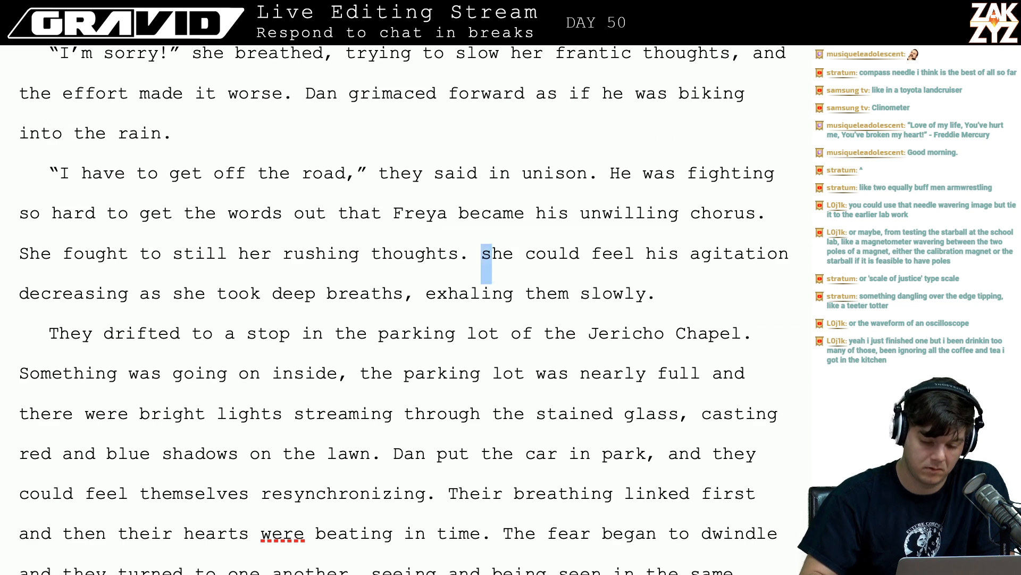
key("shift+Left")
key("shift+Left")
key("shift+Left")
key("shift+Left")
key("shift+Left")
key("shift+Left")
key("shift+Left")
key("shift+Left")
key("shift+Left")
key("shift+Left")
key("shift+Left")
key("shift+Left")
key("shift+Left")
key("shift+Left")
key("shift+Left")
key("shift+Left")
key("shift+Left")
key("shift+Left")
key("shift+Left")
key("shift+Left")
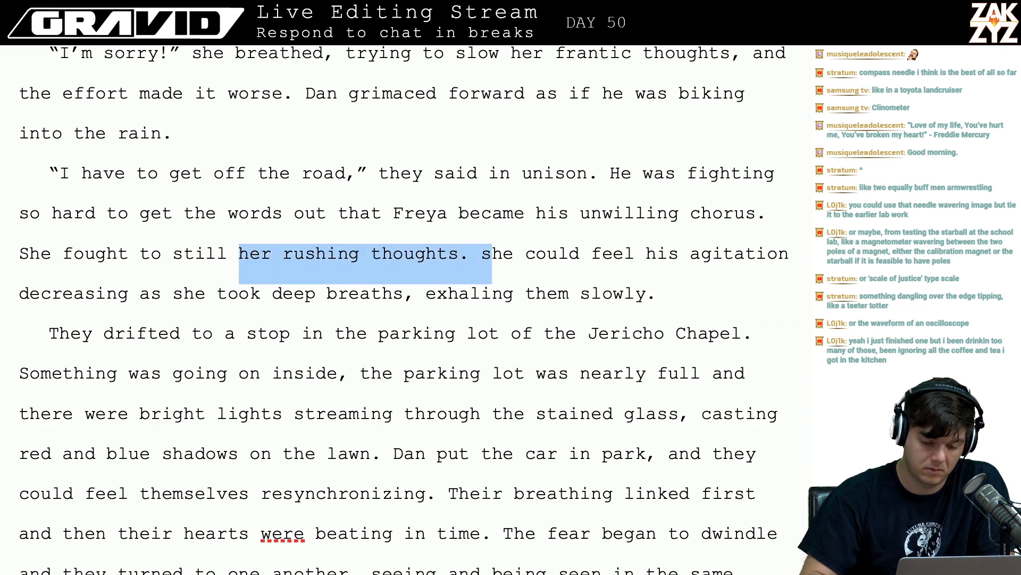
key("shift+Left")
key("shift+Left")
key("shift+Left")
key("shift+Left")
key("shift+Left")
key("shift+Left")
key("shift+Left")
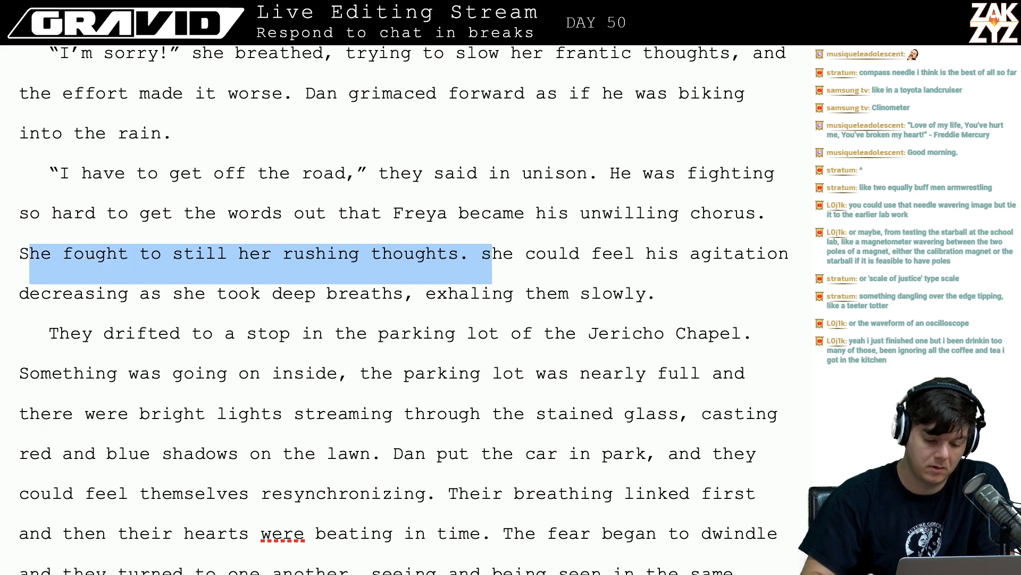
key("BackSpace")
key("Right")
key("Down")
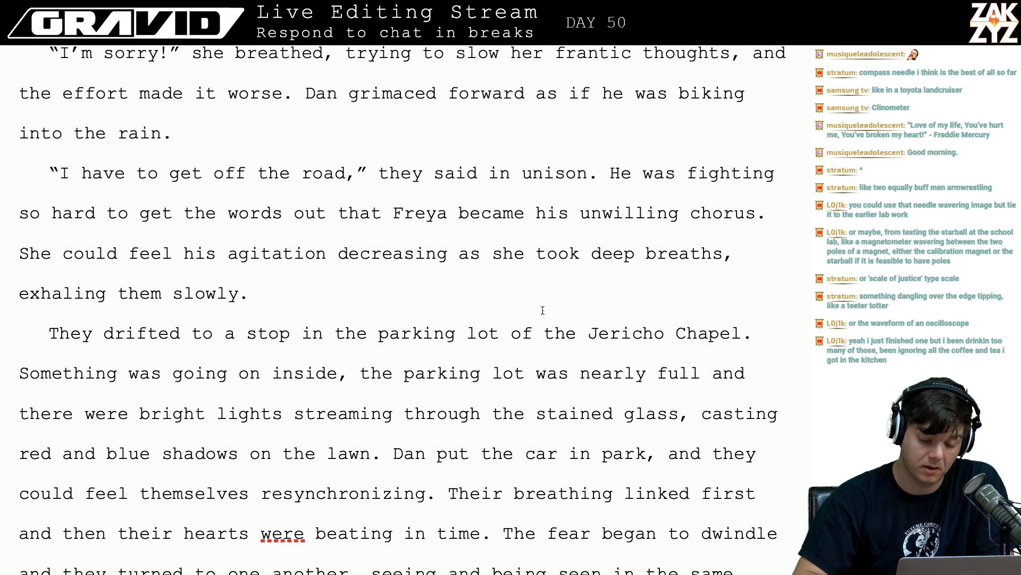
- Change "decreasing" to "decrease" in the sentence about Dan's agitation
left_click(444, 270)
key("BackSpace")
key("BackSpace")
key("BackSpace")
type("e")
left_click(423, 334)
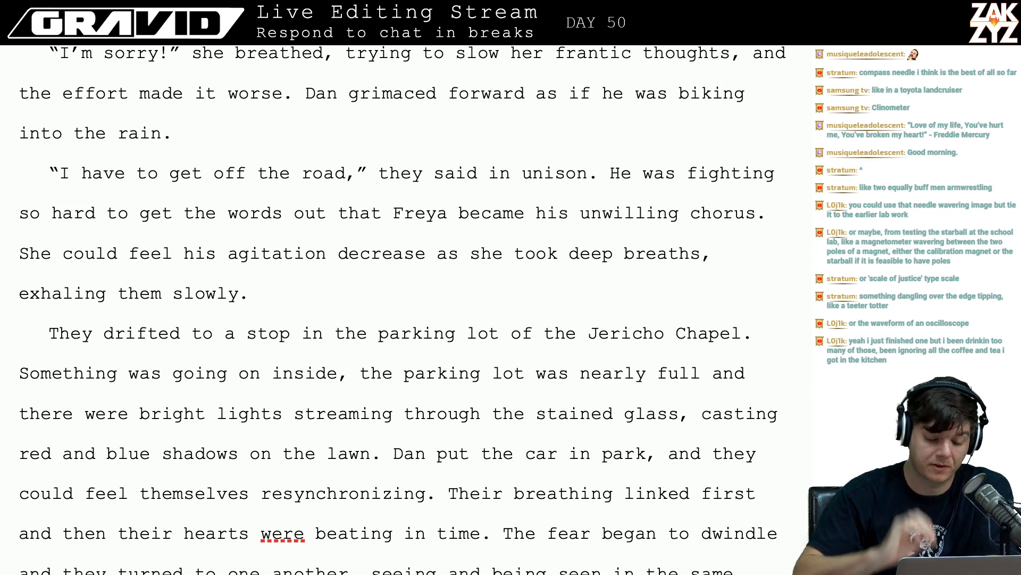
- Split the Jericho Chapel sentence after "inside" with a period and start the new sentence with "The parking lot"
scroll(484, 344, "down", 2)
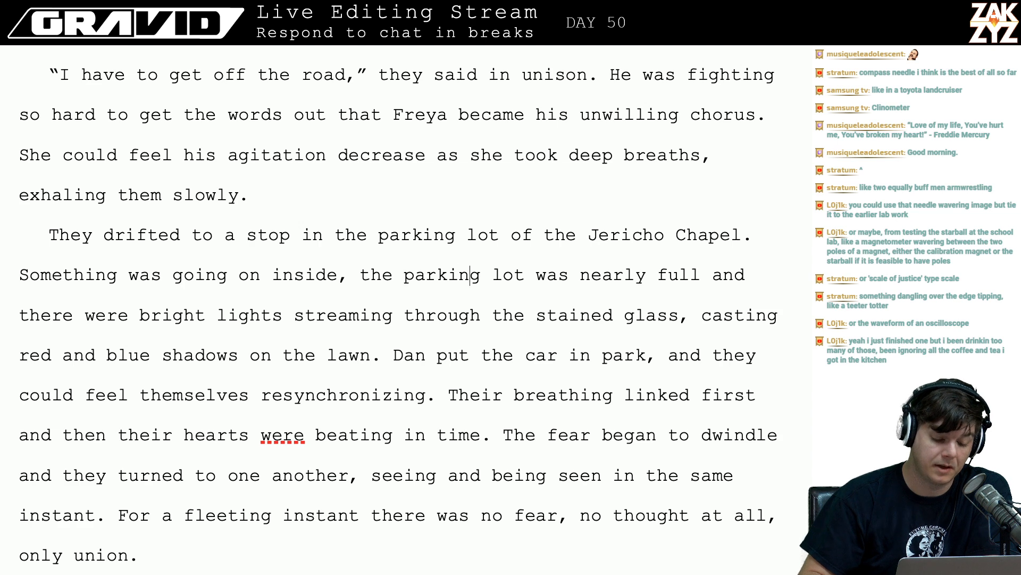
scroll(462, 276, "down", 1)
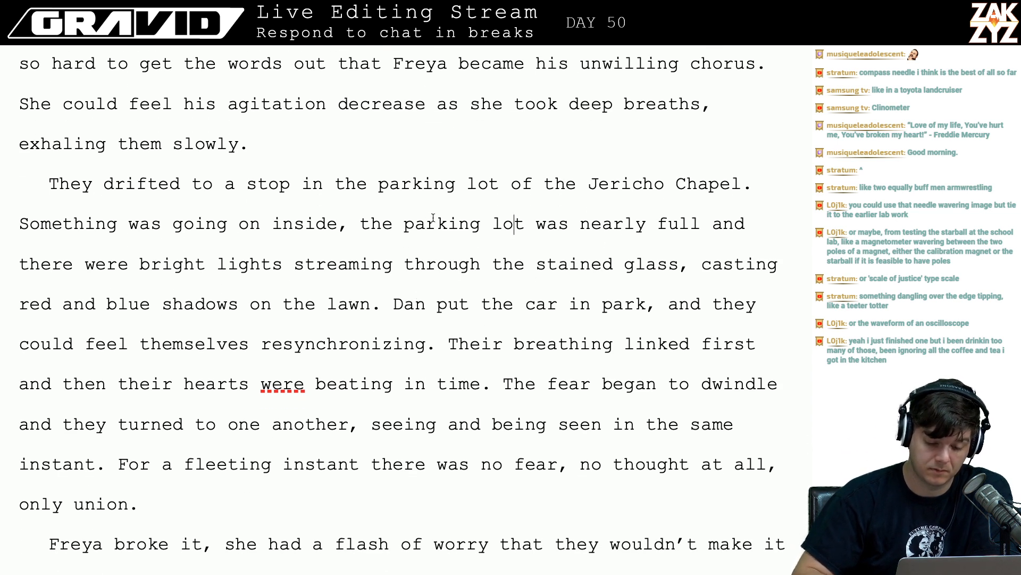
left_click(361, 223)
key("BackSpace")
key("BackSpace")
type(".")
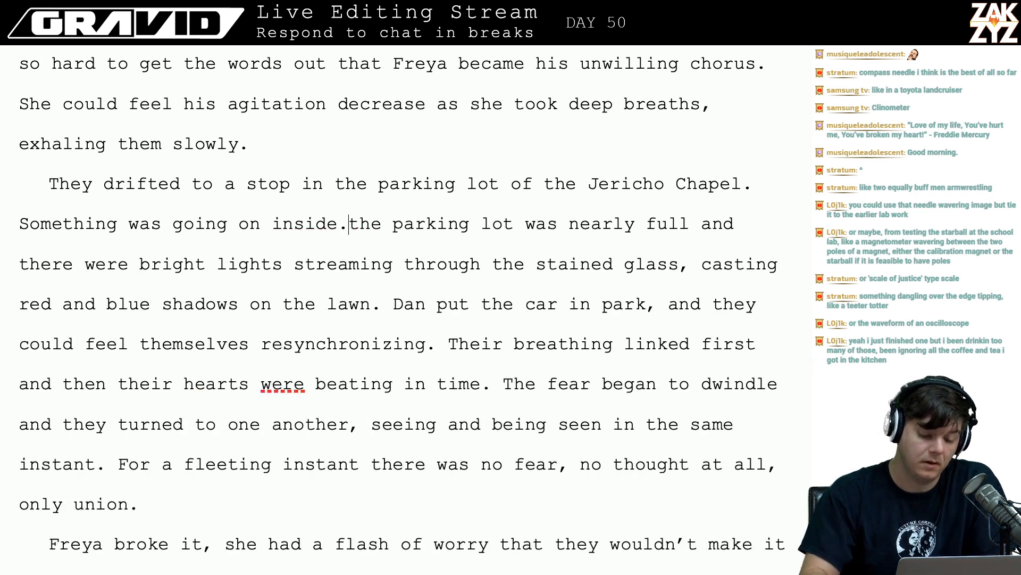
key("Delete")
type("T")
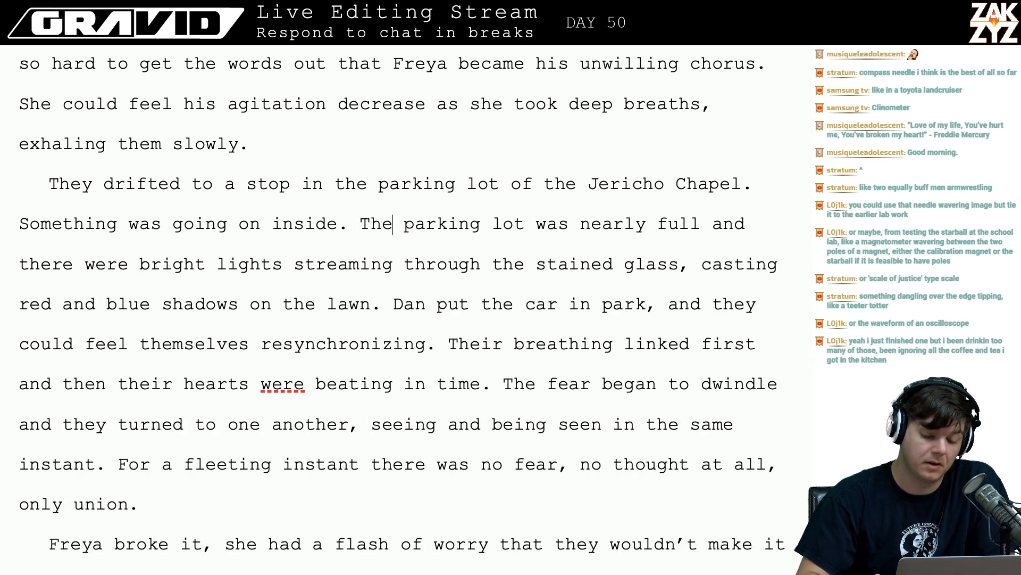
- Read on through the nearly full parking lot and stained glass description to Dan putting the car in park
key("Right")
key("Right")
key("Right")
key("Right")
key("Right")
key("Right")
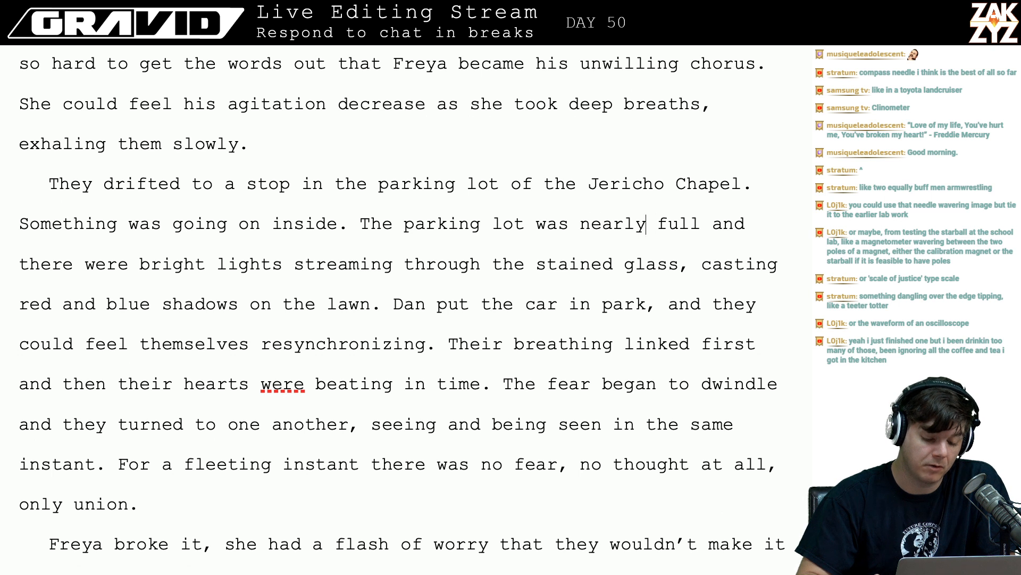
key("Right")
key("Right")
key("Right")
key("Right")
key("Right")
key("Right")
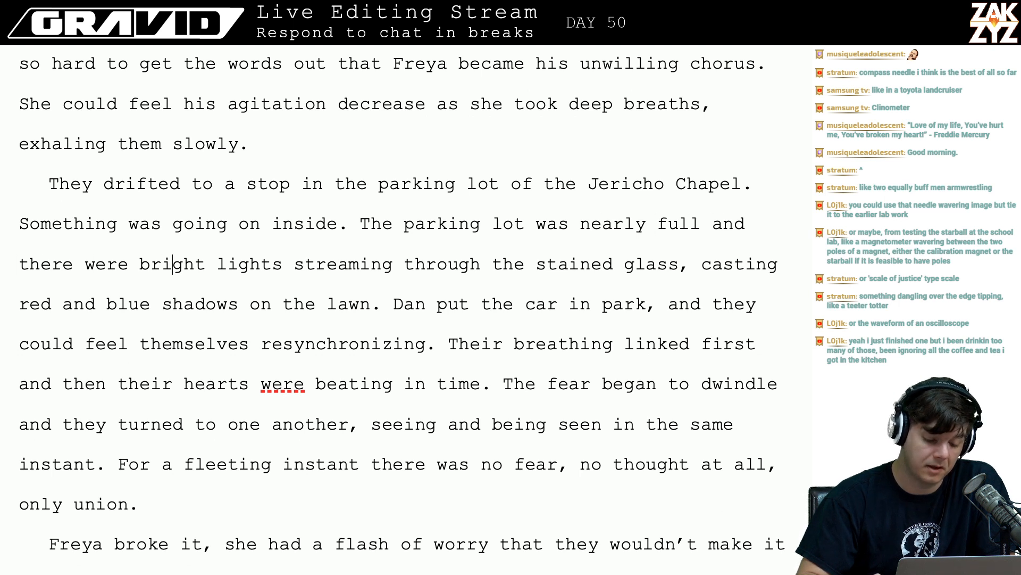
key("Down")
key("Right")
key("Right")
key("Right")
key("Right")
key("Right")
key("Right")
key("Right")
key("Right")
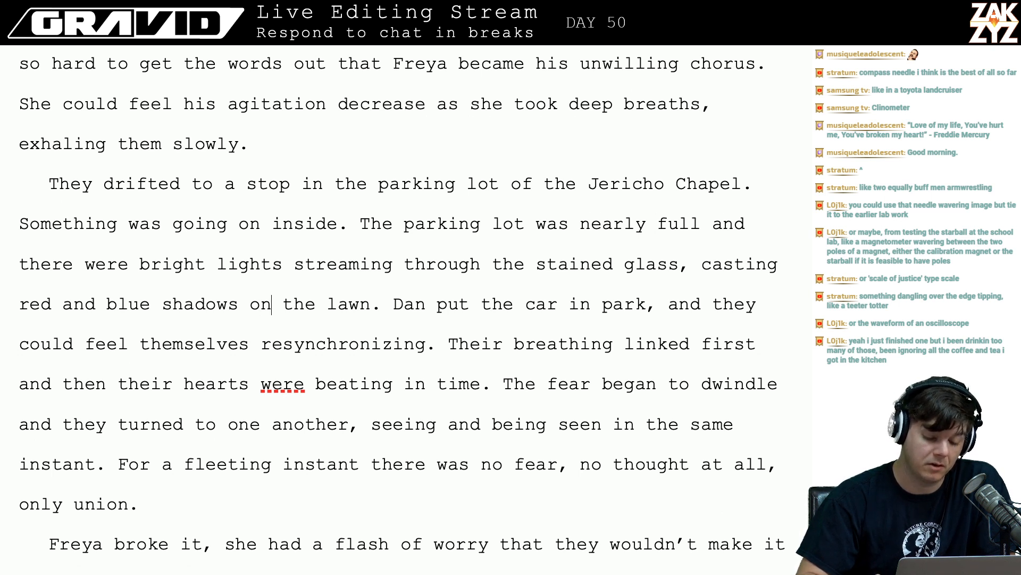
key("Right")
key("Right")
key("Right")
key("Right")
key("Right")
key("Right")
key("Right")
key("Right")
key("Right")
key("Right")
key("Right")
key("Right")
key("Right")
key("Right")
key("Right")
key("Right")
key("Right")
key("Right")
key("Right")
key("Right")
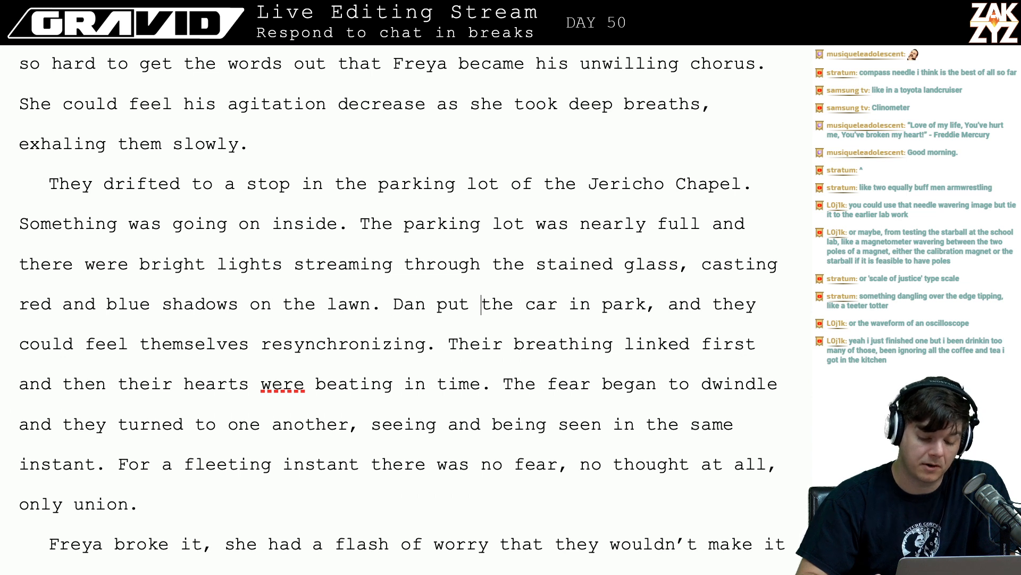
- Read on from Dan putting the car in park to the pair feeling themselves resynchronizing
key("Right")
key("Right")
key("Right")
key("Right")
key("Right")
key("Right")
key("Right")
key("Right")
key("Right")
key("Right")
key("Right")
key("Right")
key("Right")
key("Right")
key("Right")
key("Right")
key("Right")
key("Right")
key("Right")
key("Right")
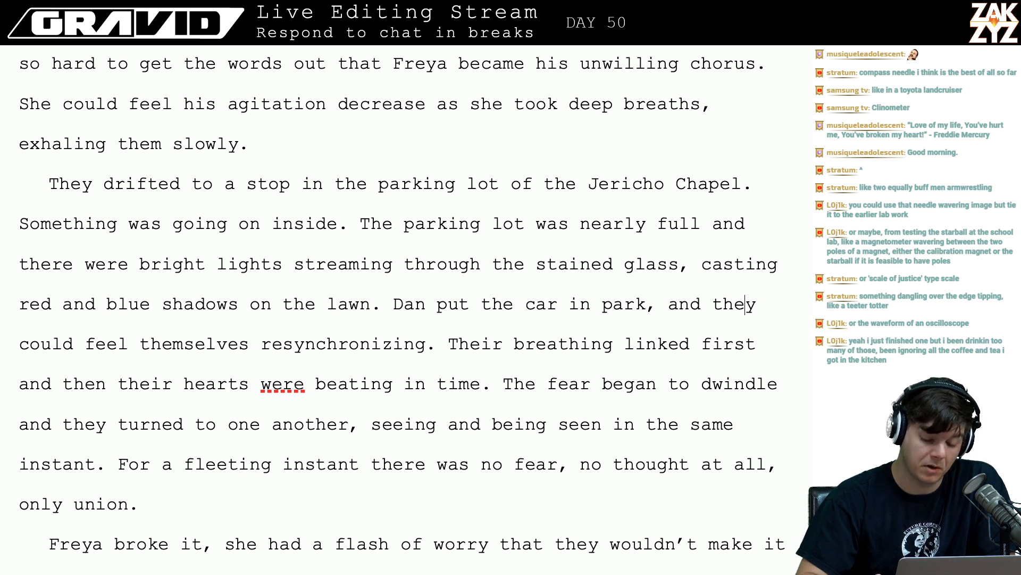
key("Right")
key("Right")
key("Right")
key("Right")
key("Right")
key("Right")
key("Right")
key("Right")
key("Right")
key("Right")
key("Right")
key("Right")
key("Right")
key("Right")
key("Right")
key("Right")
key("Right")
key("Right")
key("Right")
key("Right")
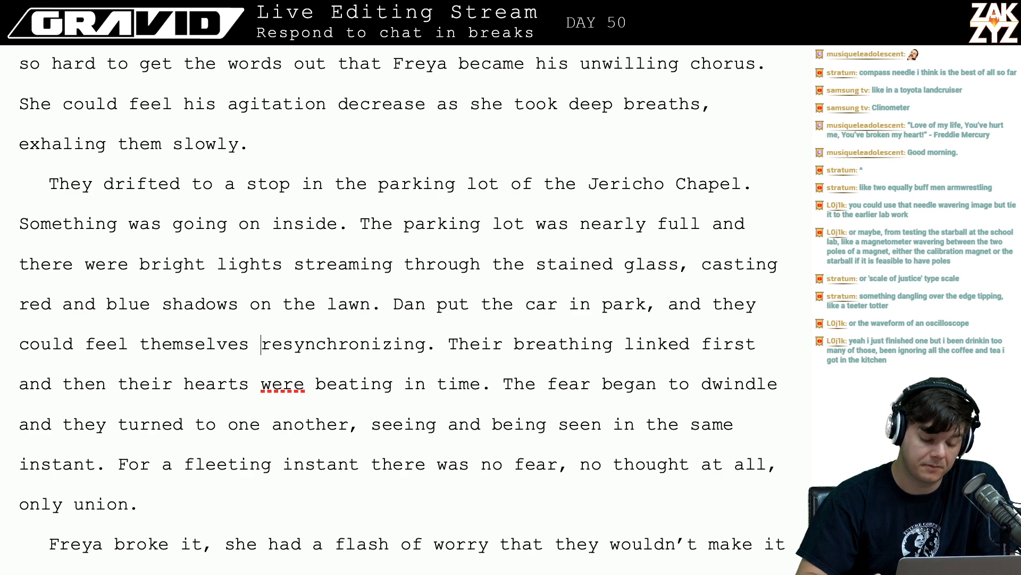
- Replace "were beating" with "began to beat" in the sentence about their hearts beating in time
key("Down")
key("Left")
key("Left")
key("Left")
key("Left")
key("Left")
key("Left")
key("Left")
key("Left")
key("Left")
key("Left")
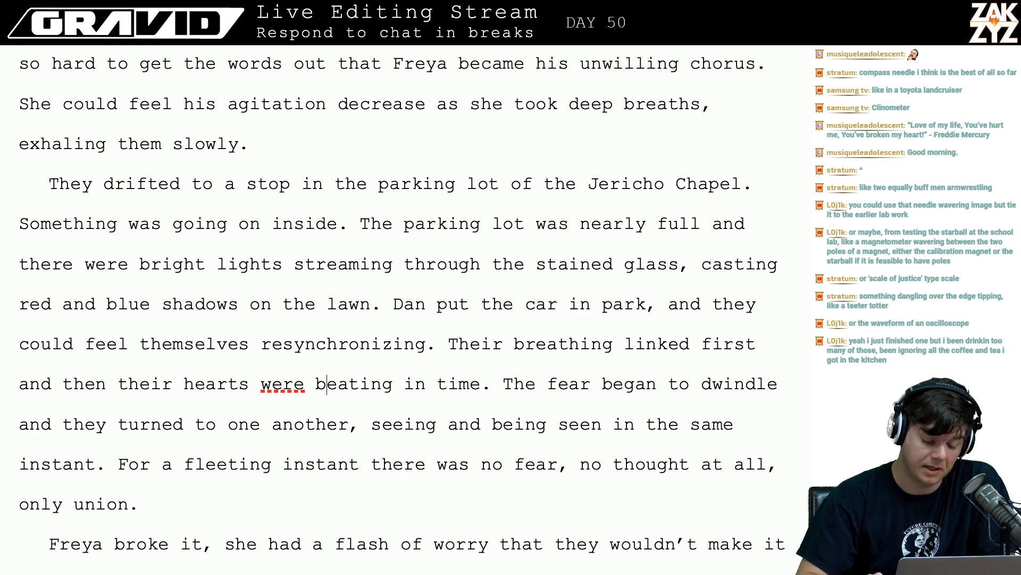
key("Right")
key("Right")
key("Right")
key("BackSpace")
key("BackSpace")
key("BackSpace")
key("BackSpace")
type("began to bea beat")
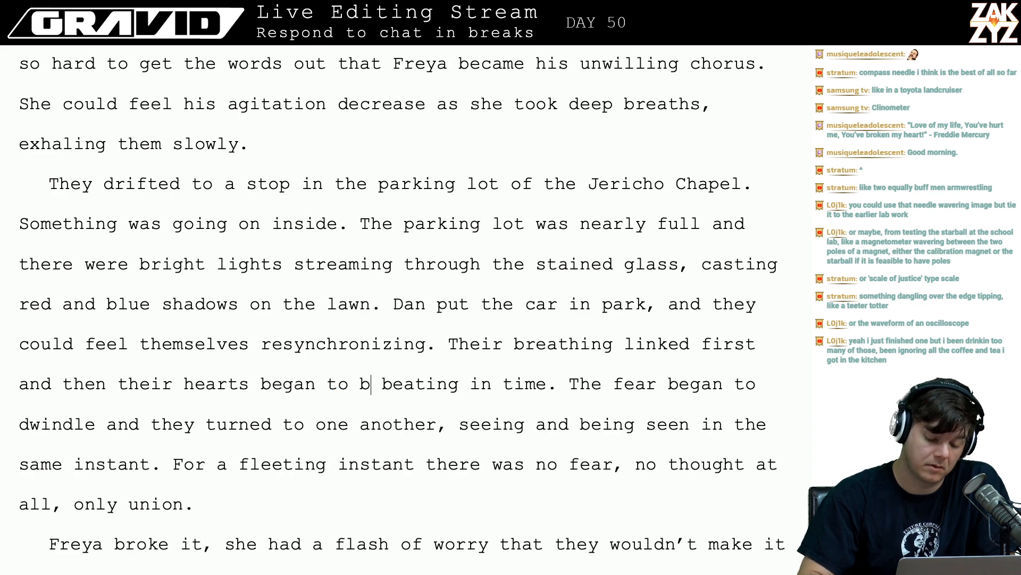
key("BackSpace")
type("at")
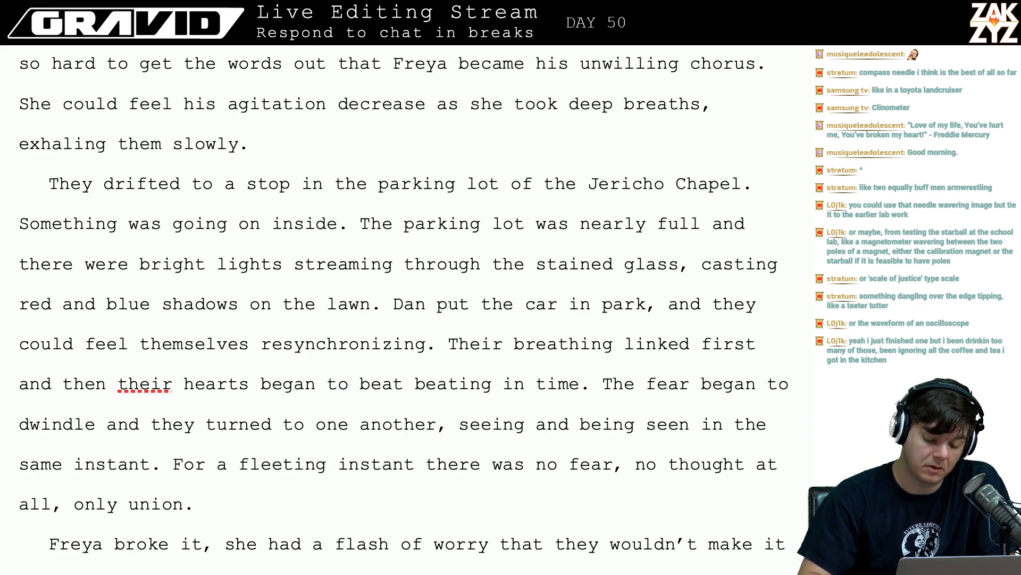
key("shift+Right")
key("shift+Right")
key("shift+Right")
key("shift+Right")
key("shift+Right")
key("shift+Right")
key("shift+Right")
key("shift+Right")
key("BackSpace")
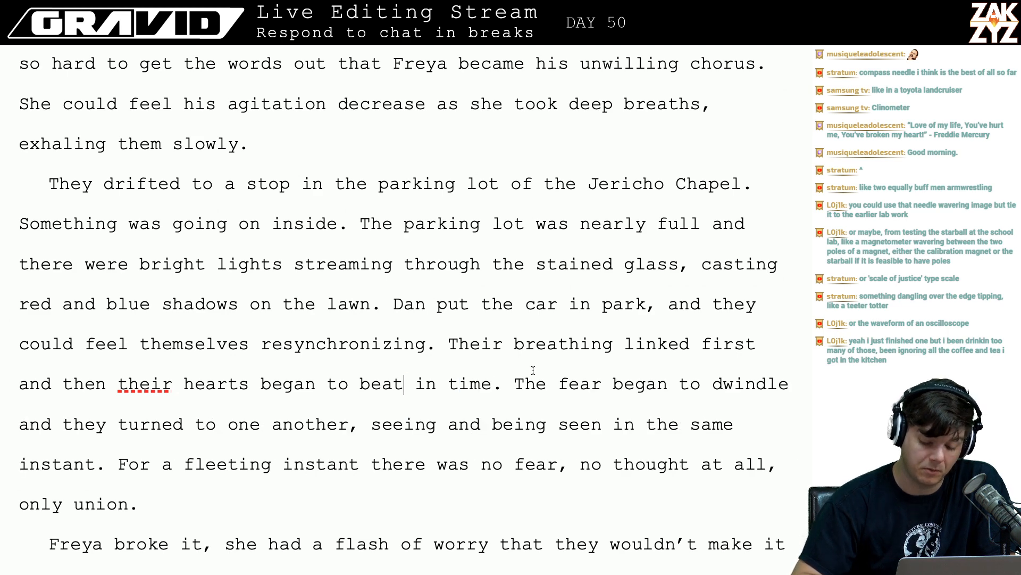
- Change "began to dwindle" to "dwindled" in the sentence about the fear
left_click(603, 388)
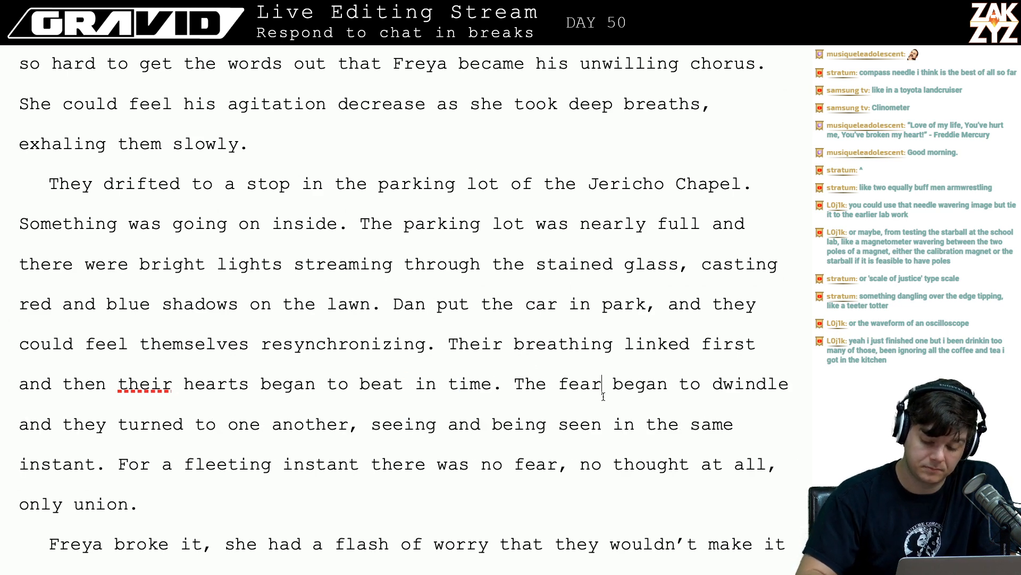
type("dwindle")
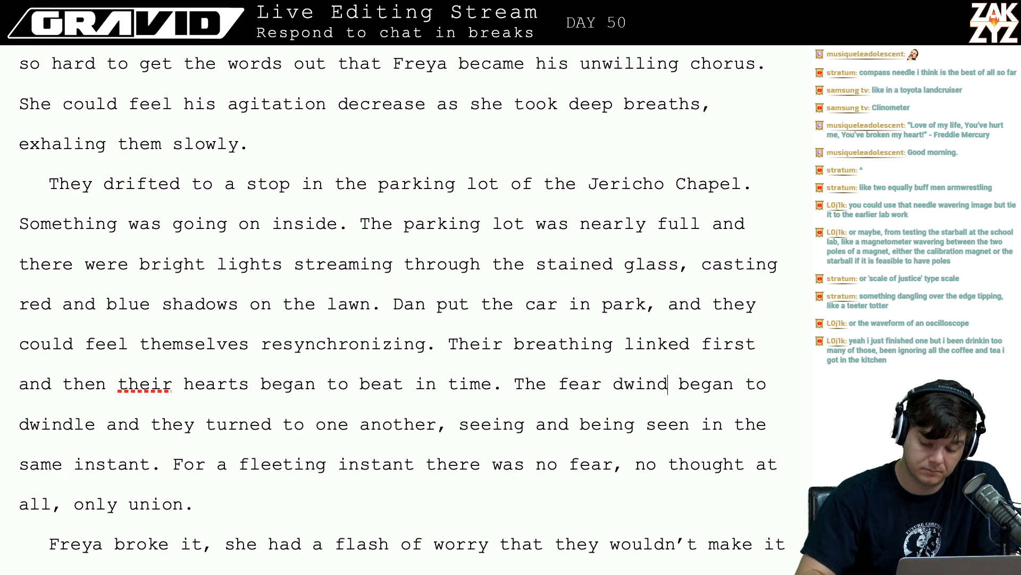
type("d")
key("shift+Right")
key("shift+Right")
key("shift+Right")
key("shift+Right")
key("shift+Right")
key("shift+Right")
key("shift+Right")
key("shift+Right")
key("shift+Right")
key("shift+Right")
key("shift+Right")
key("shift+Right")
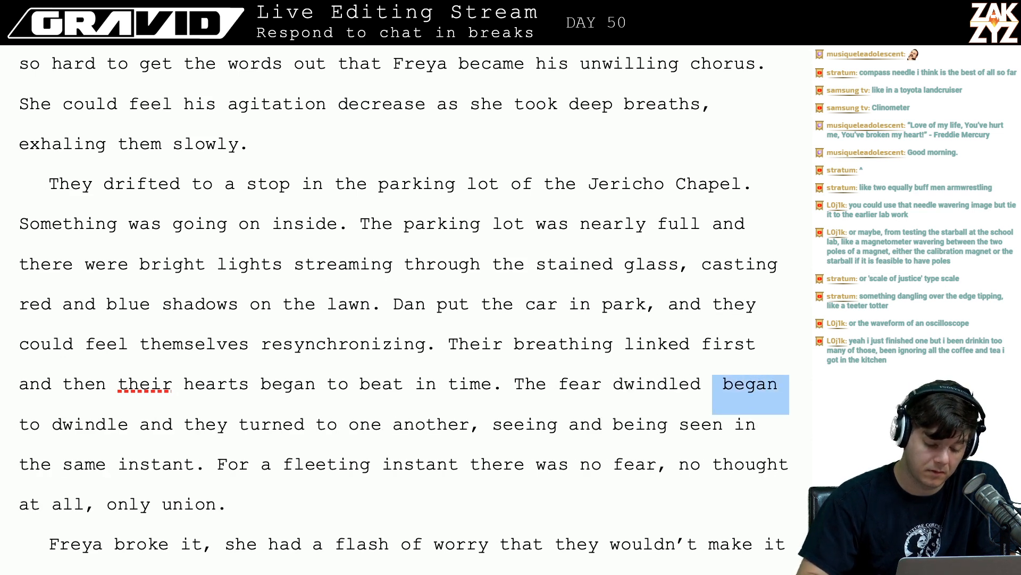
key("shift+Right")
key("shift+Right")
key("shift+Right")
key("shift+Right")
key("shift+Right")
key("shift+Right")
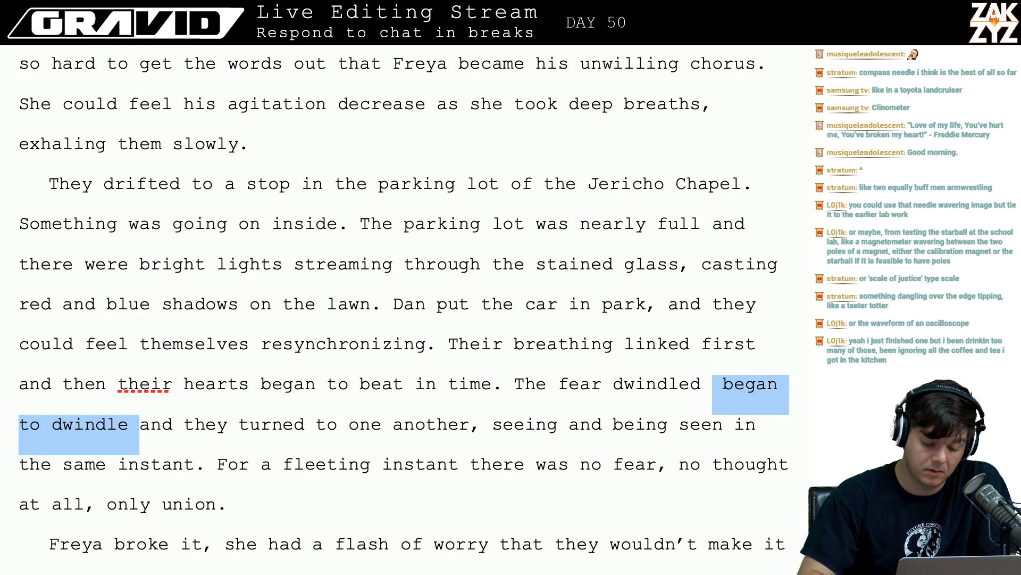
key("BackSpace")
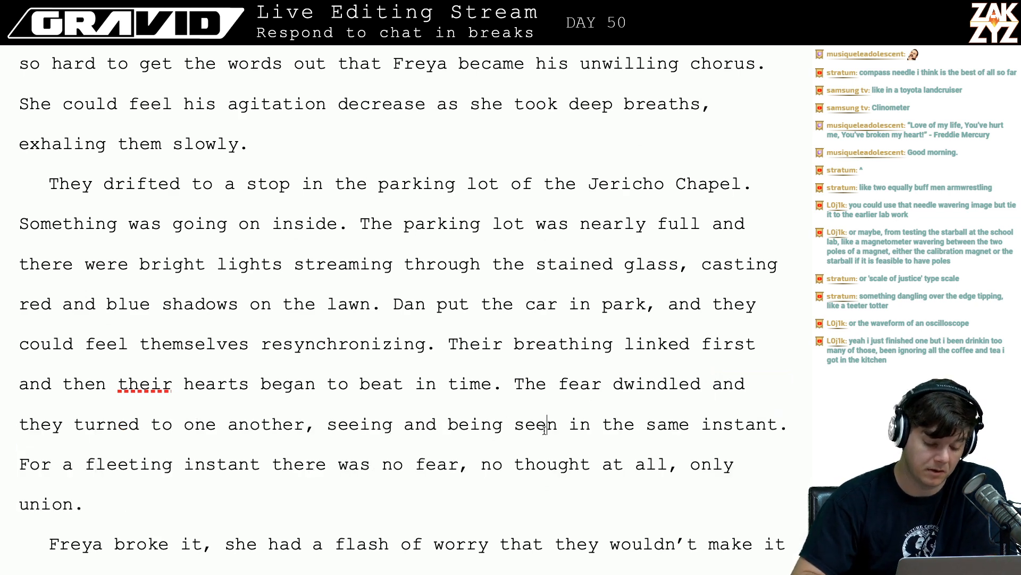
- Replace "instant" with "moment" after "For a fleeting" in the sentence ending in "only union"
scroll(399, 435, "down", 1)
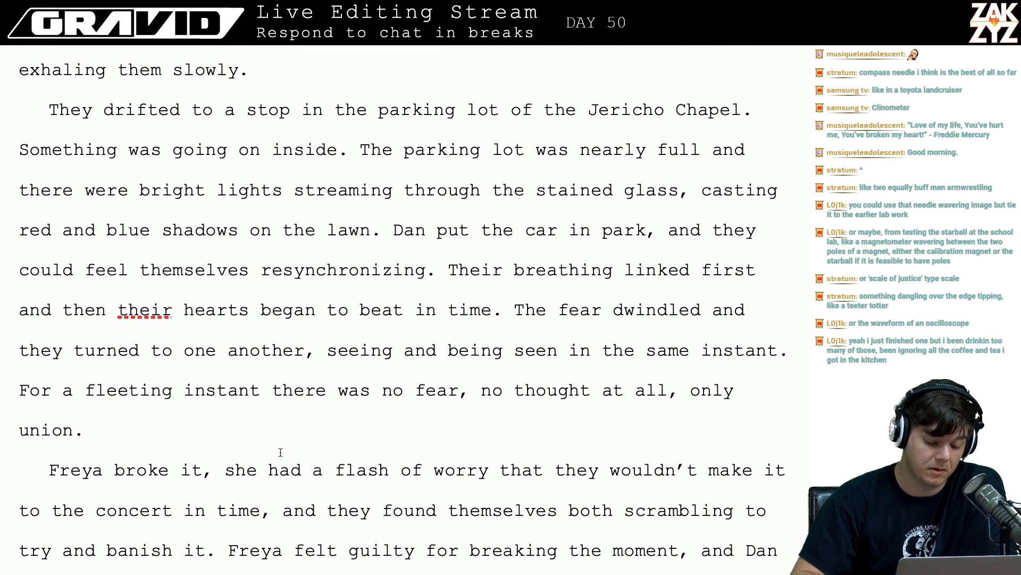
scroll(274, 457, "up", 3)
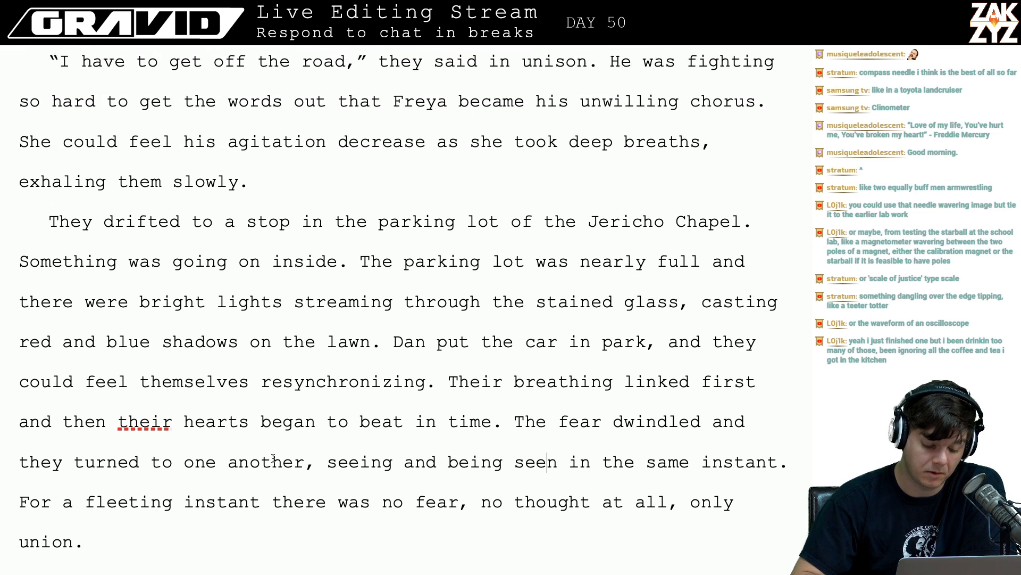
left_click(244, 503)
key("BackSpace")
key("BackSpace")
key("BackSpace")
key("BackSpace")
key("Right")
key("BackSpace")
key("BackSpace")
key("BackSpace")
key("BackSpace")
type("moment")
key("Left")
key("Left")
key("Left")
key("Left")
key("Left")
key("Left")
key("Down")
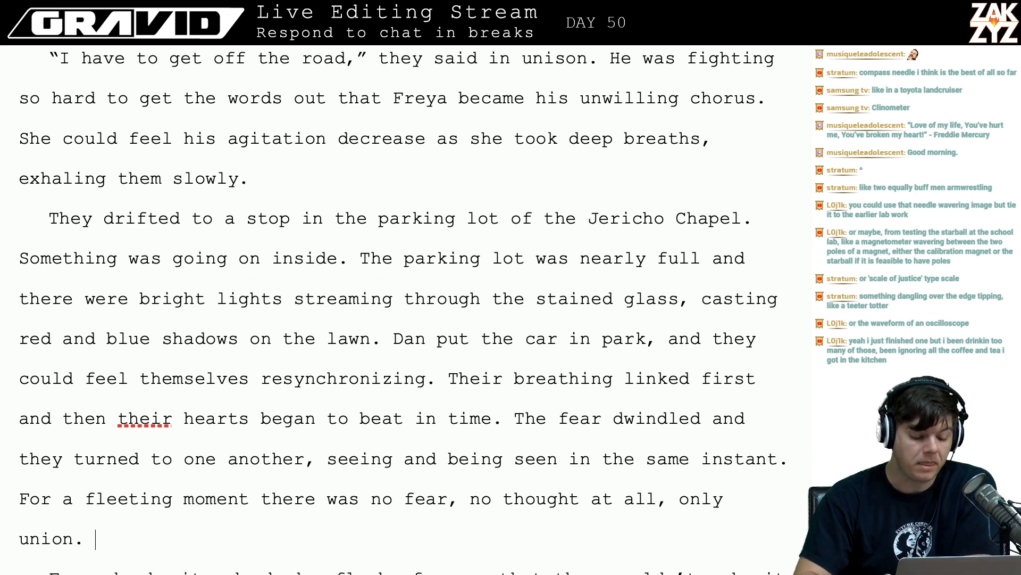
- Break the paragraph after "to the concert in time," and continue the sentence there with "and they both scrambled to try and banish her anxiety."
scroll(358, 372, "down", 3)
left_click(184, 419)
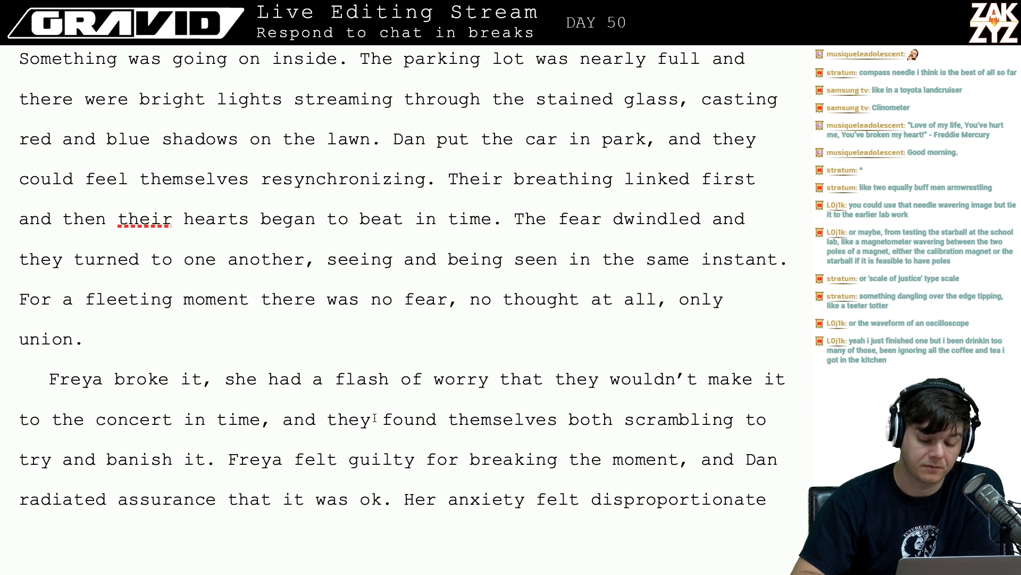
scroll(358, 427, "down", 2)
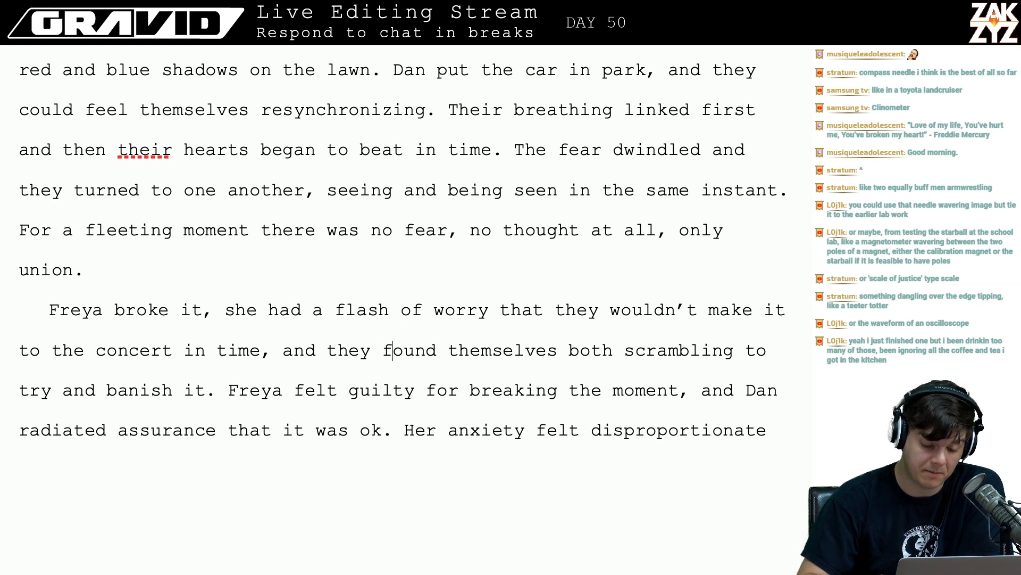
key("Down")
key("Left")
key("Left")
key("Left")
key("Left")
key("Left")
key("Left")
key("Left")
key("Left")
key("Left")
key("Left")
key("Left")
key("Left")
key("Left")
key("Left")
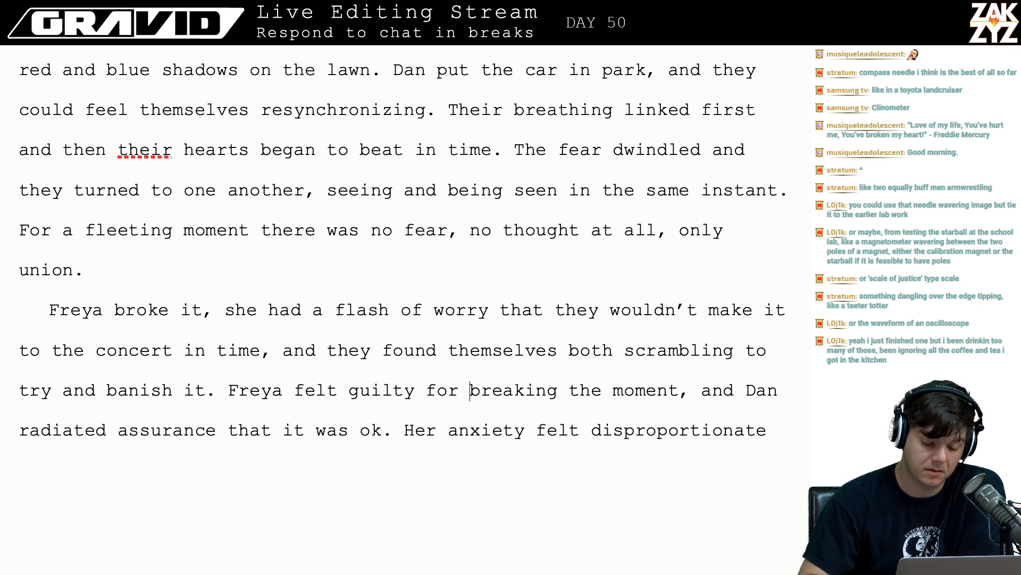
key("Up")
key("Left")
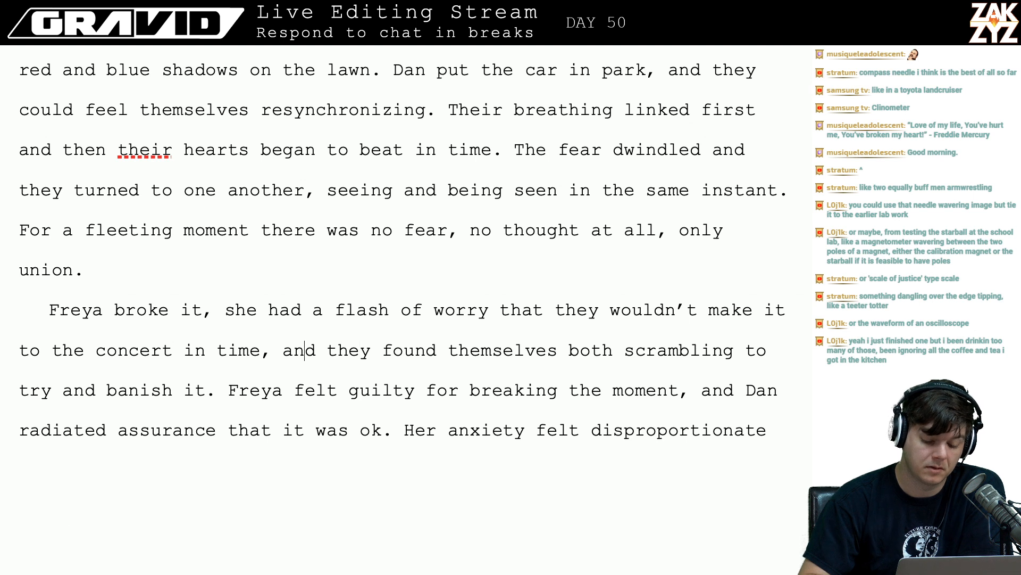
key("Return")
key("Left")
key("Left")
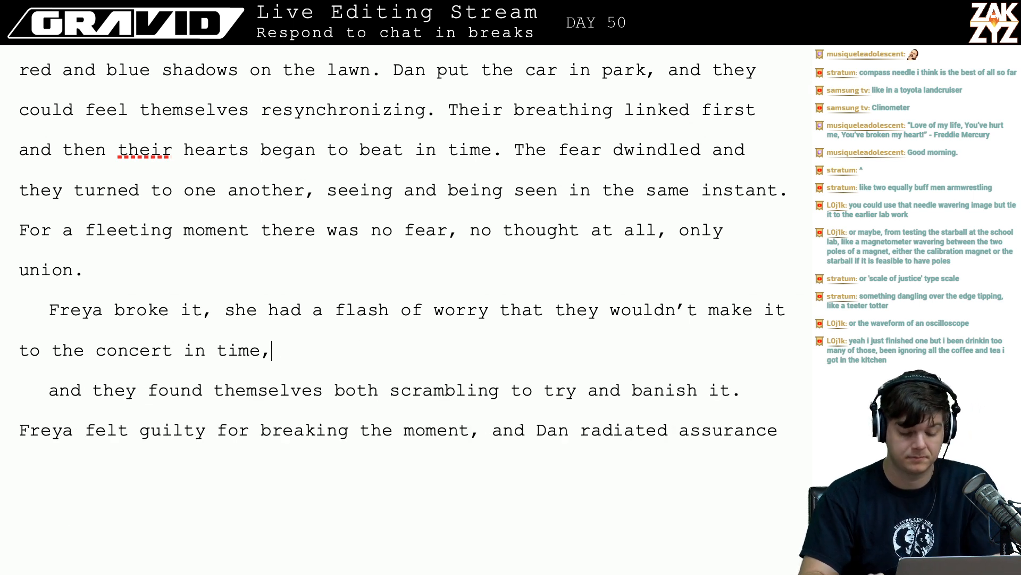
type("and ")
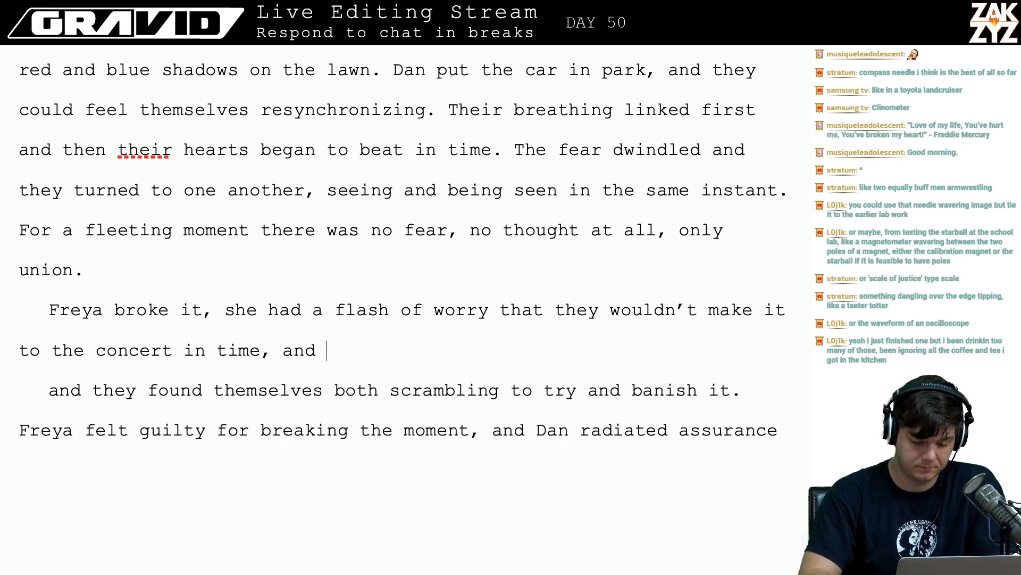
type("the")
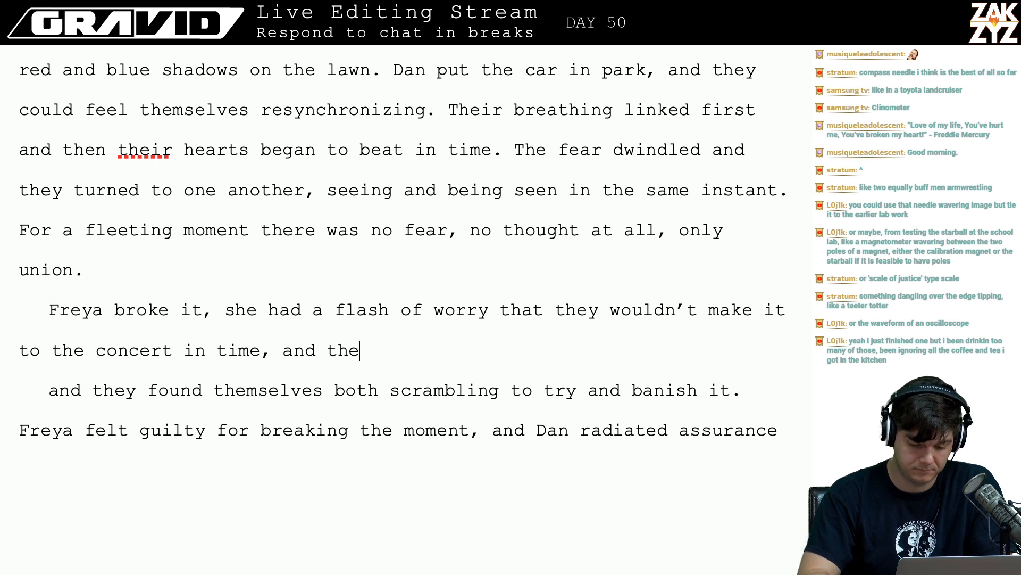
type("y both scramb")
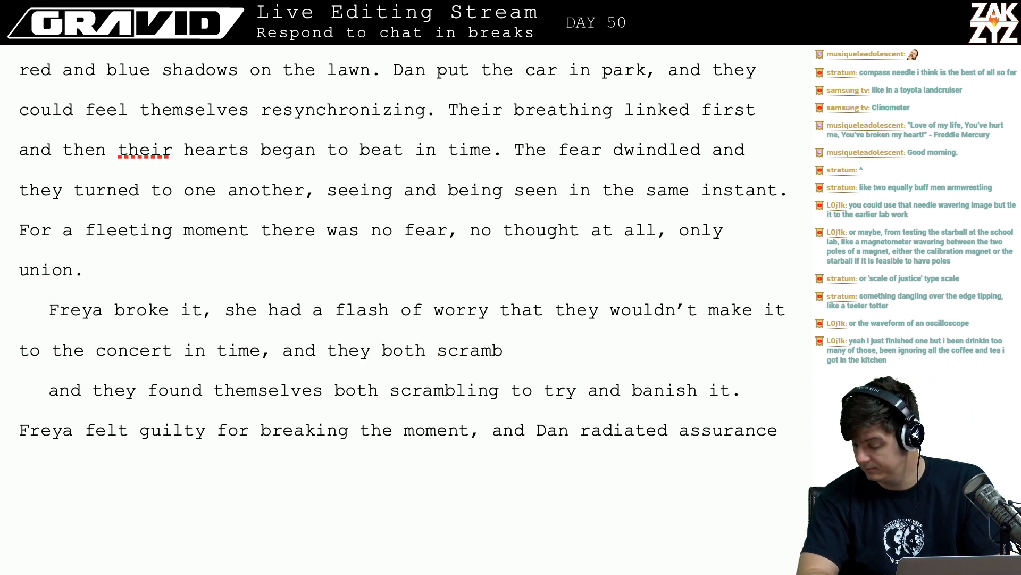
type("led to try and b")
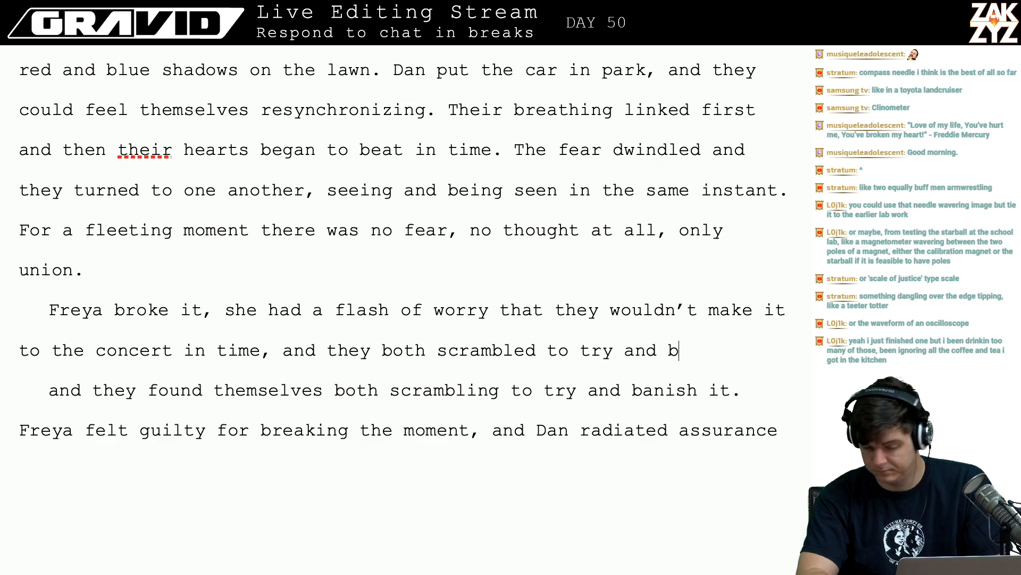
type("anish her anxi")
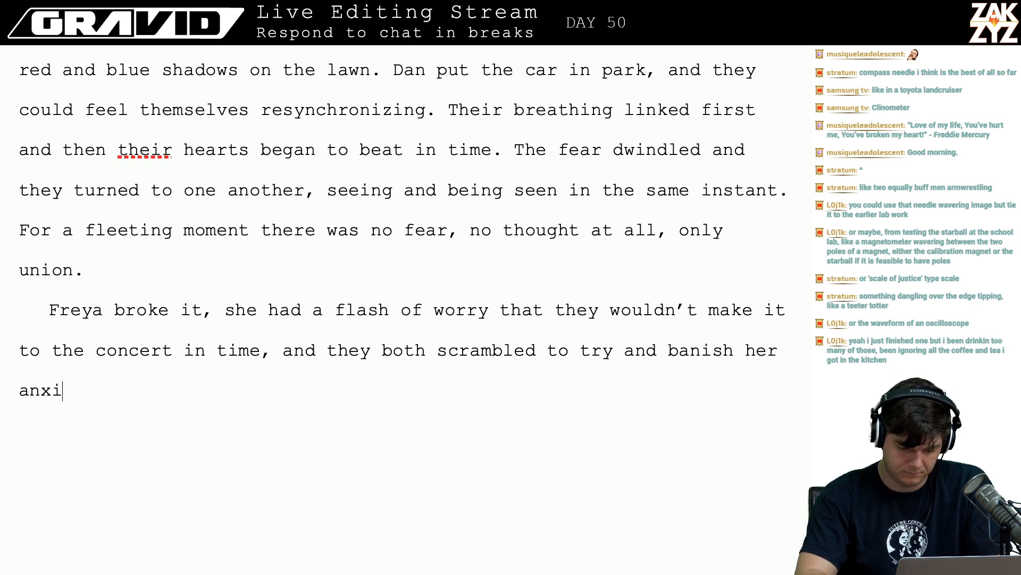
type("ety.")
- Delete the old clause "and they found themselves both scrambling to try and banish it." with its paragraph break, joining "Freya felt guilty" to the rewritten sentence
key("shift+Down")
key("shift+Down")
key("shift+Left")
key("shift+Left")
key("shift+Left")
key("shift+Left")
key("shift+Left")
key("shift+Left")
key("shift+Left")
key("shift+Left")
key("shift+Left")
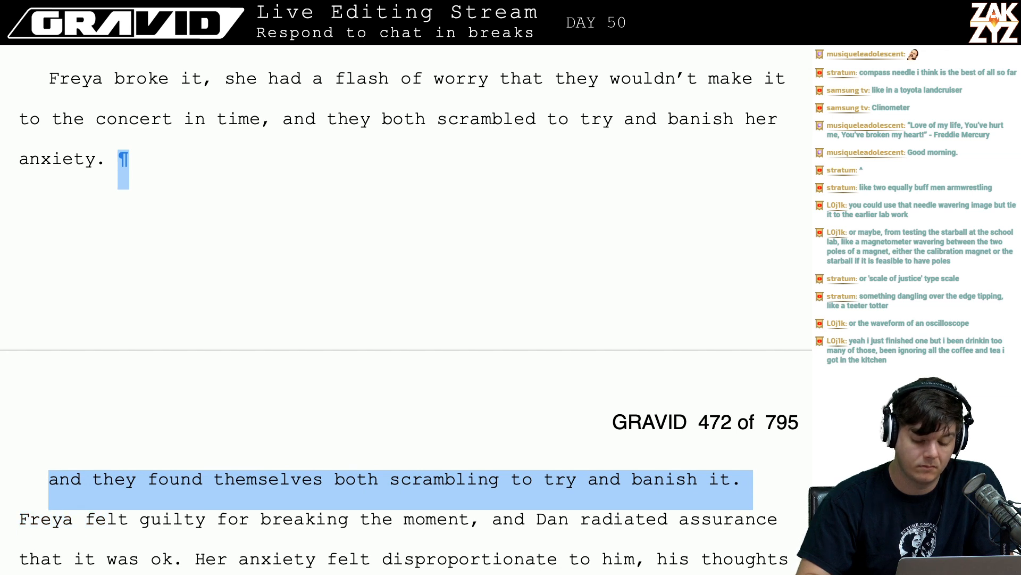
key("shift+Left")
key("BackSpace")
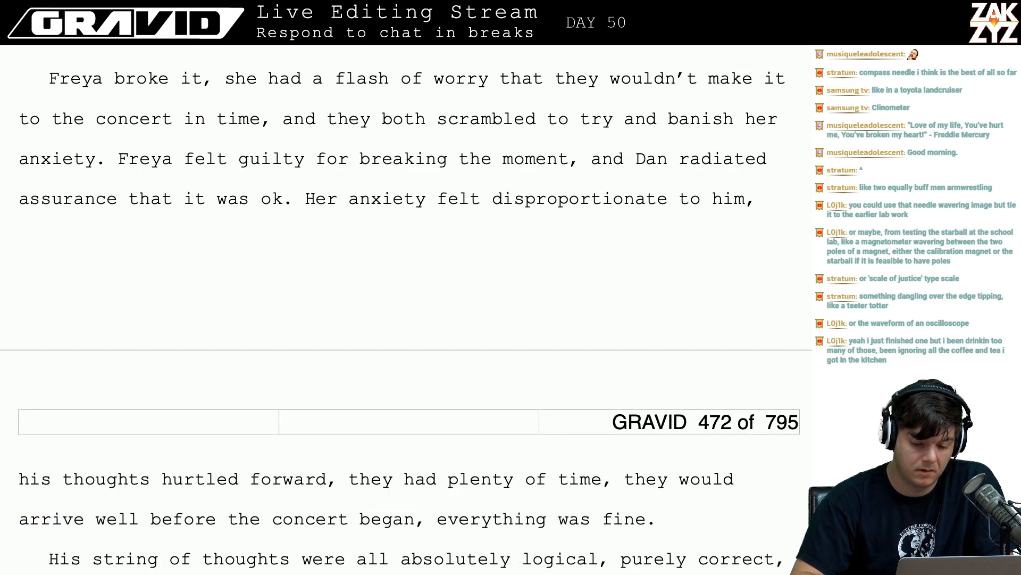
scroll(272, 263, "down", 1)
scroll(272, 263, "up", 4)
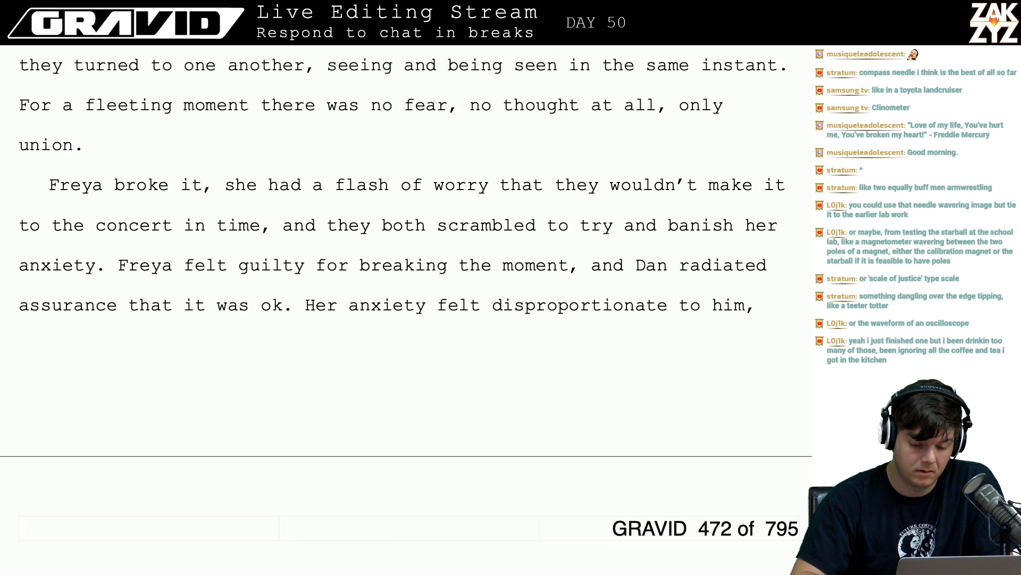
- Replace "anxiety" with "worry" in the sentence about Freya's feeling being disproportionate to Dan
left_click(426, 298)
key("BackSpace")
key("BackSpace")
key("BackSpace")
type("worry")
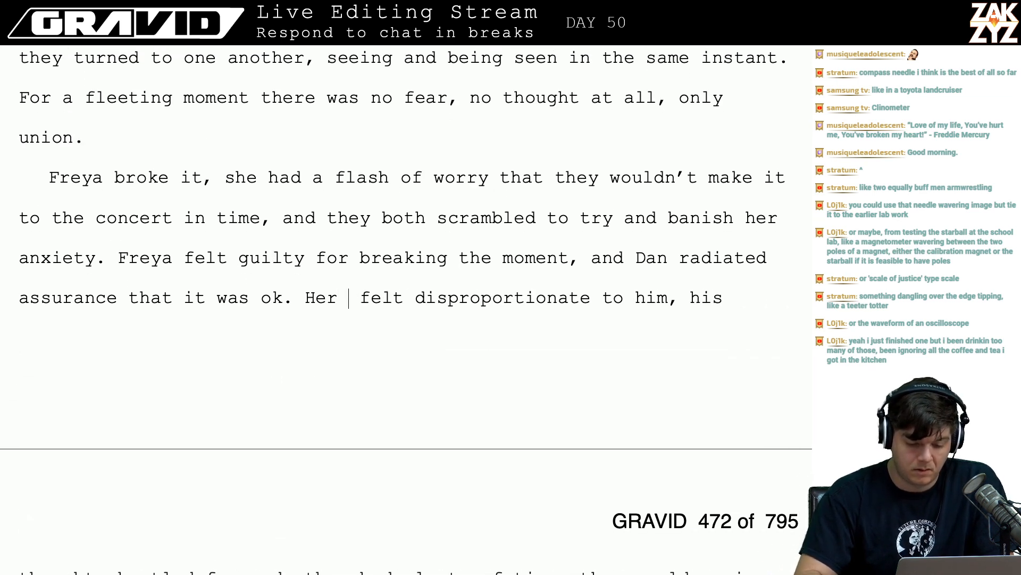
- Read from "Her worry felt disproportionate to him" across the page break into the paragraph beginning "His string of thoughts"
scroll(392, 295, "down", 1)
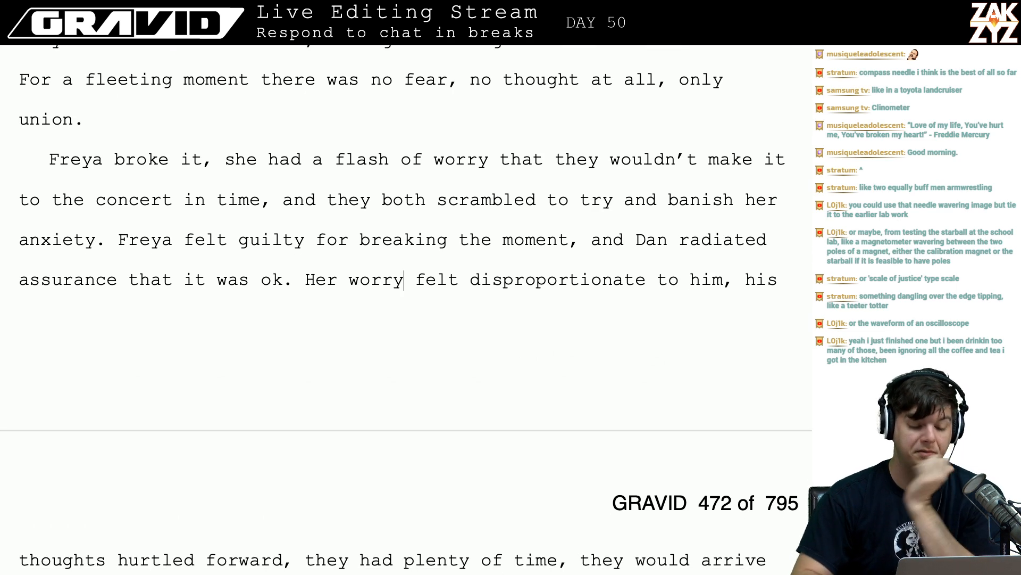
scroll(400, 294, "down", 3)
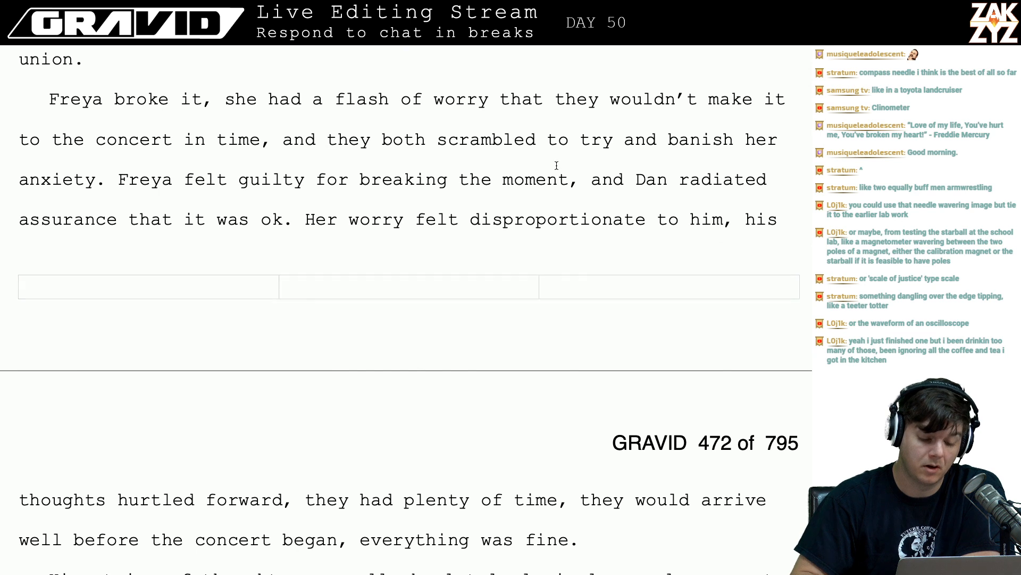
left_click(459, 220)
key("Right")
key("Right")
key("Right")
key("Right")
key("Right")
key("Right")
key("Right")
key("Right")
key("Right")
key("Right")
key("Right")
key("Right")
key("Right")
key("Right")
key("Right")
key("Right")
key("Right")
key("Right")
key("Right")
key("Right")
key("Right")
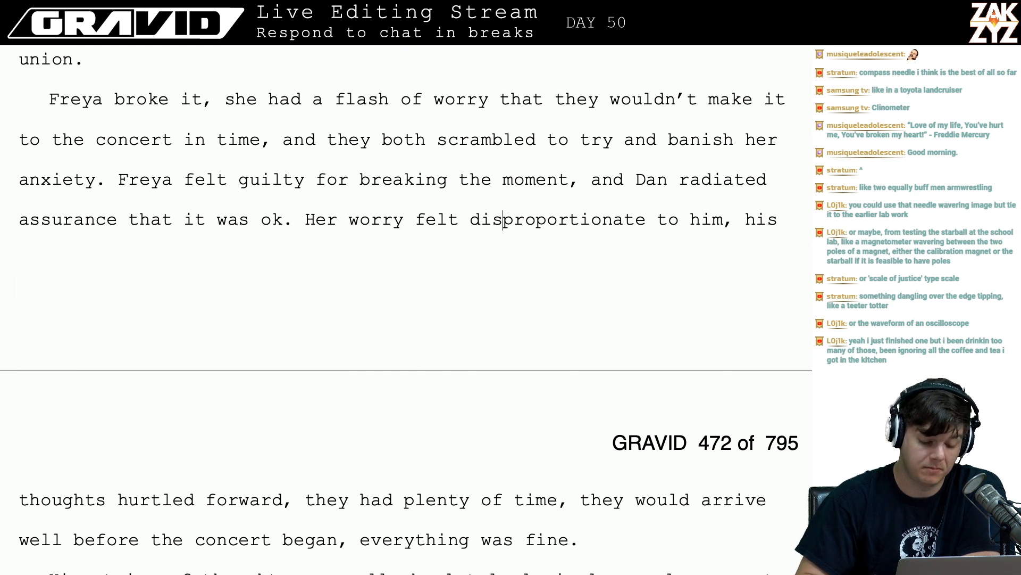
key("Right")
key("Right")
key("Right")
key("Right")
key("Right")
key("Right")
key("Right")
key("Right")
key("Right")
key("Right")
key("Right")
key("Right")
key("Right")
key("Right")
key("Right")
key("Right")
key("Right")
key("Right")
key("Right")
key("Right")
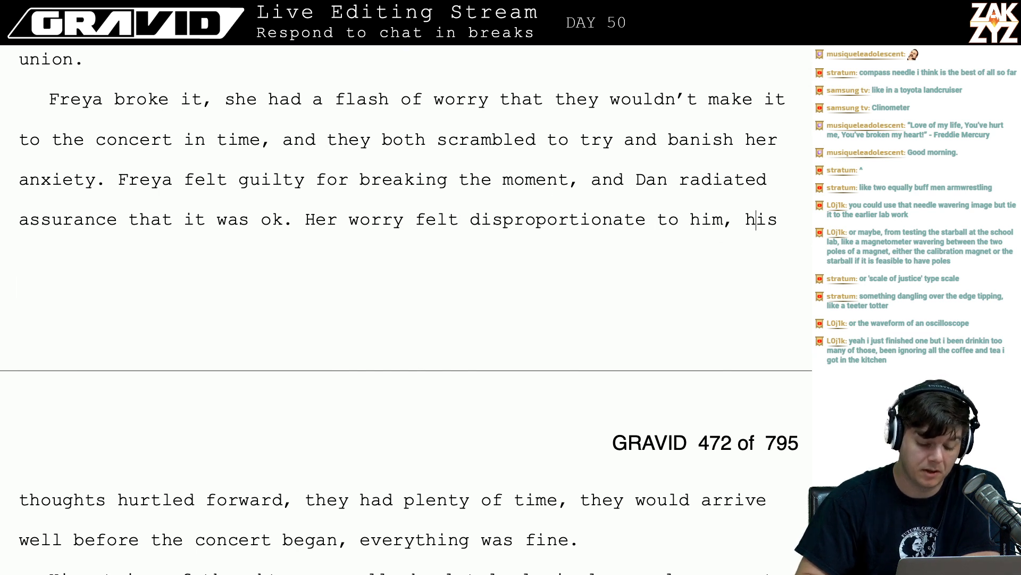
key("Right")
key("Right")
key("Right")
key("Right")
key("Right")
key("Right")
key("Right")
key("Right")
key("Right")
key("Right")
key("Right")
key("Right")
key("Right")
key("Right")
key("Right")
key("Right")
key("Right")
key("Right")
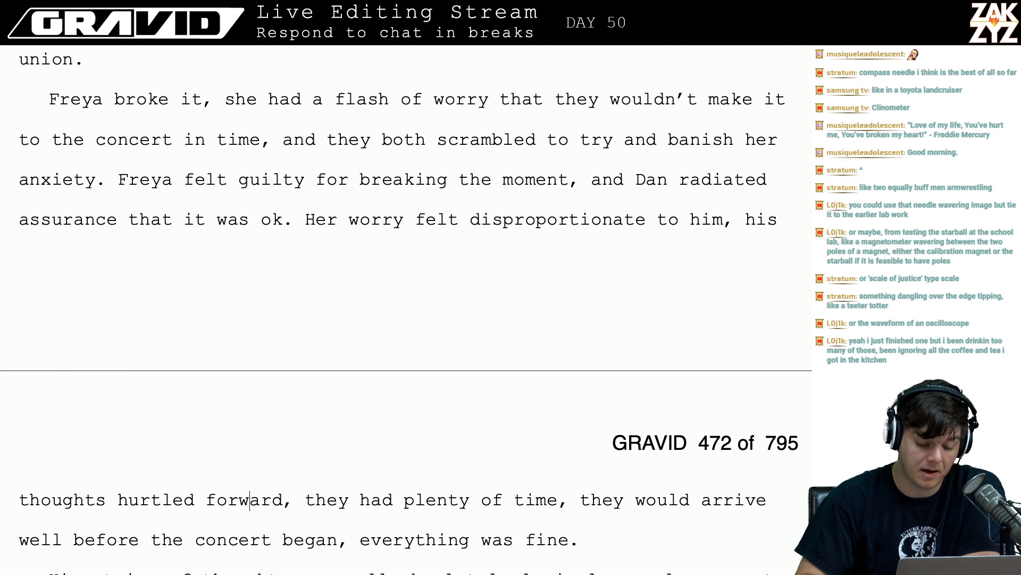
key("Down")
key("Left")
key("Right")
key("Right")
key("Right")
key("Right")
key("Right")
key("Right")
key("Right")
key("Right")
key("Right")
key("Right")
key("Right")
key("Right")
key("Right")
key("Right")
key("Right")
key("Down")
key("Down")
key("Down")
key("Down")
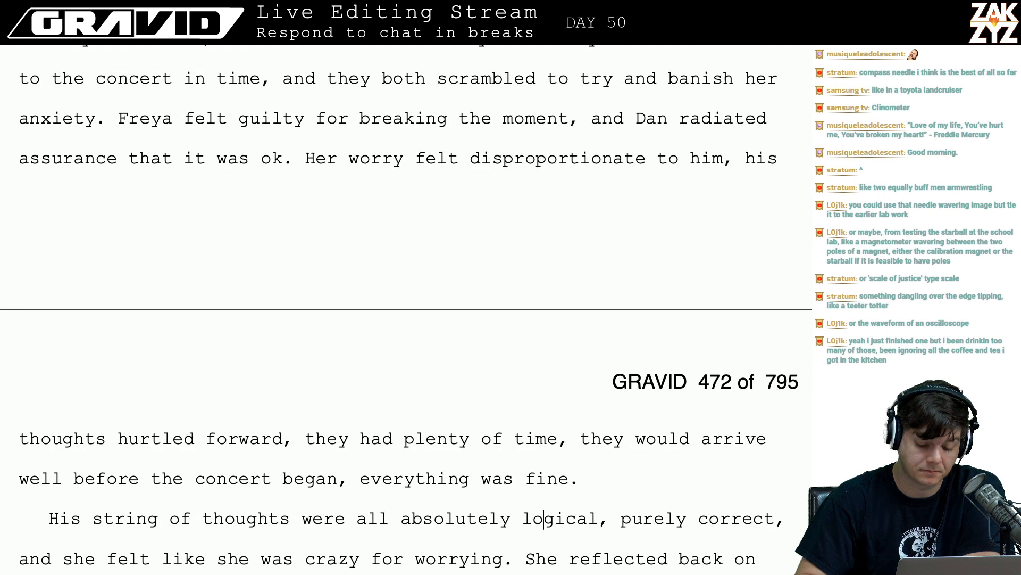
scroll(457, 241, "down", 2)
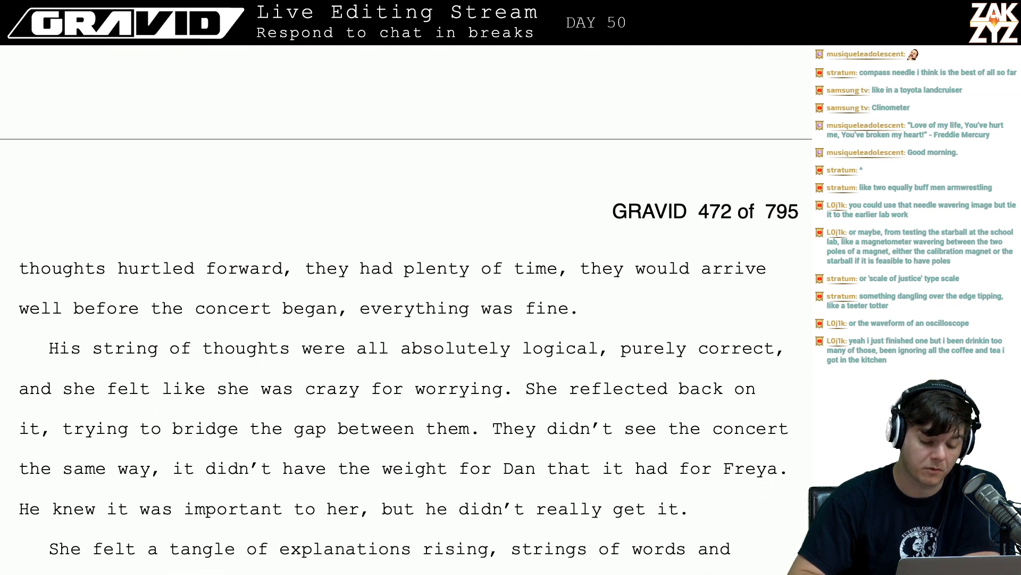
- Delete "absolutely" before "logical" in the sentence about Dan's string of thoughts
left_click(487, 339)
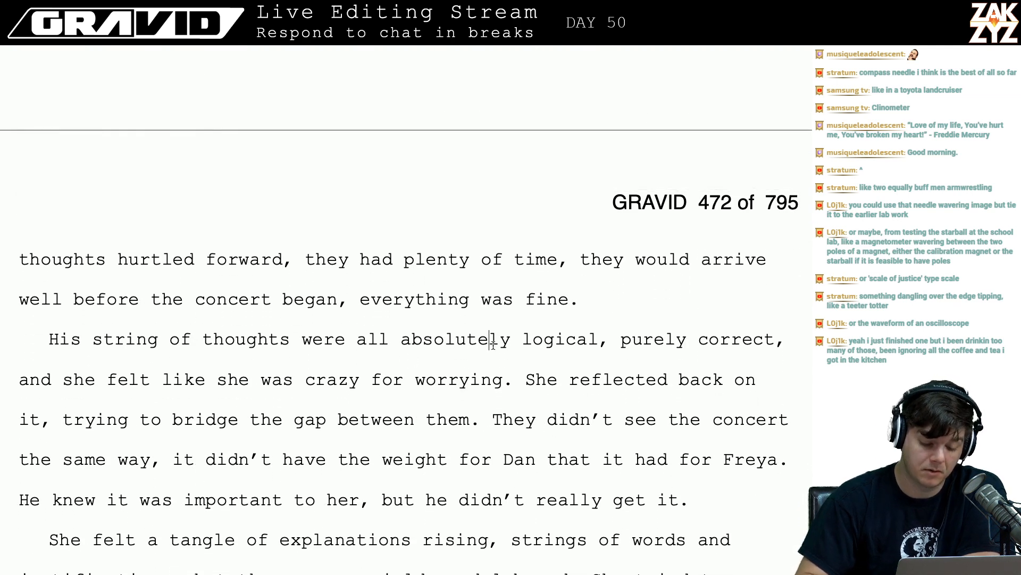
key("Right")
key("Right")
key("BackSpace")
key("BackSpace")
key("BackSpace")
key("BackSpace")
key("BackSpace")
key("BackSpace")
key("BackSpace")
key("BackSpace")
key("BackSpace")
key("BackSpace")
key("BackSpace")
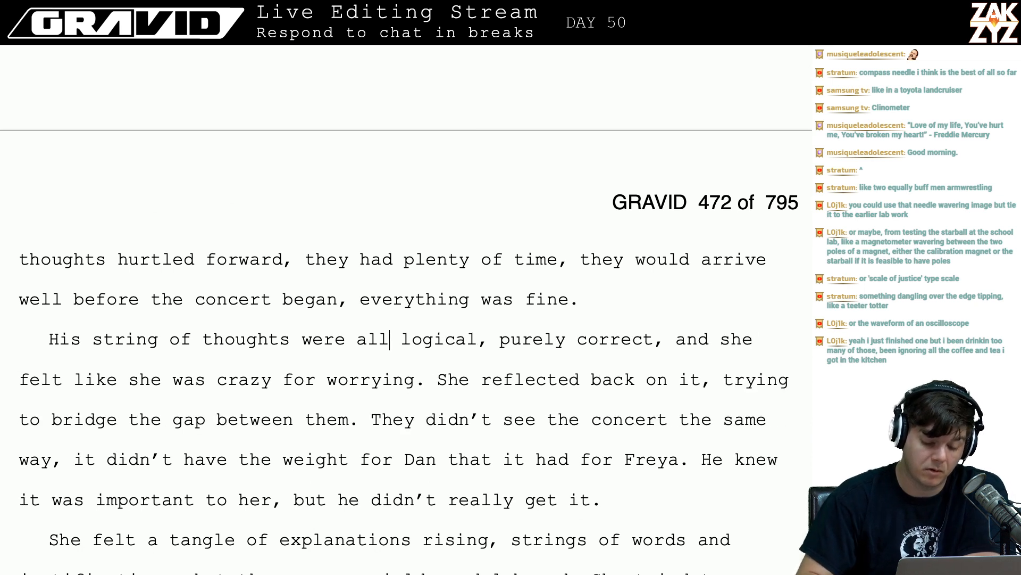
- Review the wording from "purely correct" to the sentence beginning "She reflected back on it"
key("Right")
key("Right")
key("Right")
key("Right")
key("Right")
key("Right")
key("Right")
key("Right")
key("Right")
key("Right")
key("Right")
key("Right")
key("Right")
key("Right")
key("Right")
key("Right")
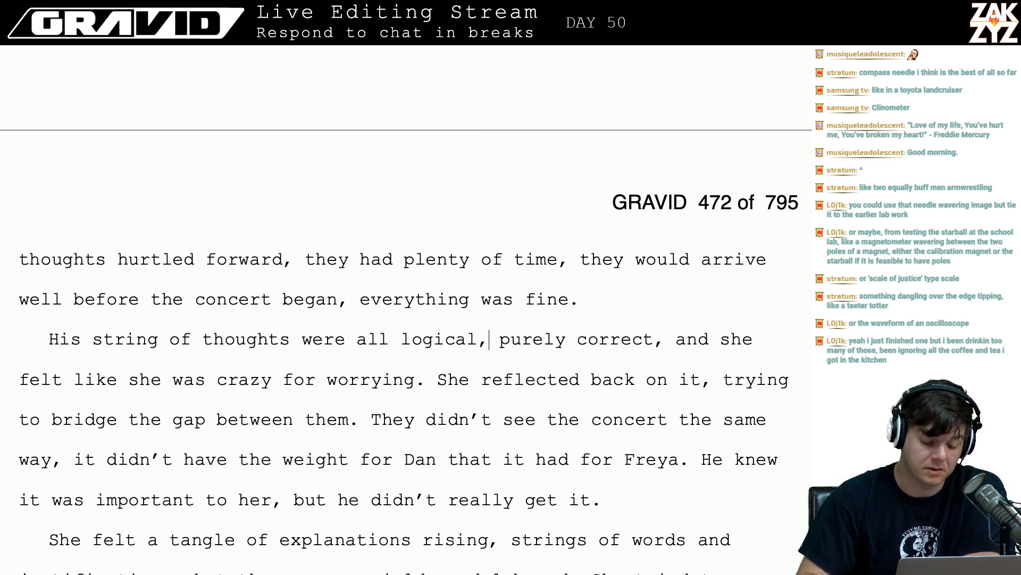
key("Right")
key("Right")
key("Right")
key("Right")
key("Right")
key("Down")
key("Left")
key("Left")
key("Left")
key("Left")
key("Left")
key("Left")
key("Left")
key("Left")
key("Left")
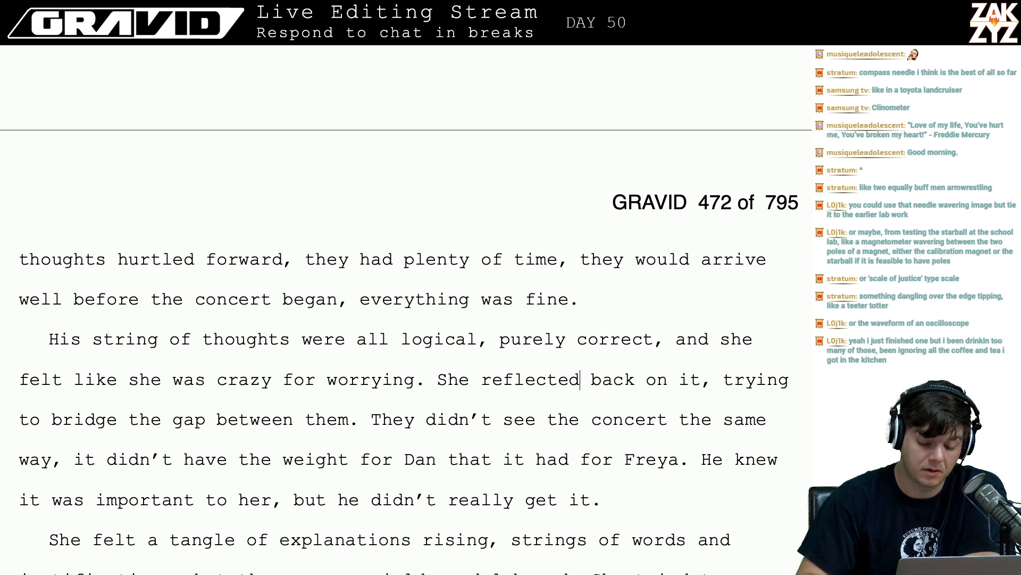
key("Left")
key("Left")
key("Left")
key("Left")
key("Left")
key("Left")
key("Left")
key("Left")
key("Left")
key("Right")
key("Right")
key("Right")
key("Right")
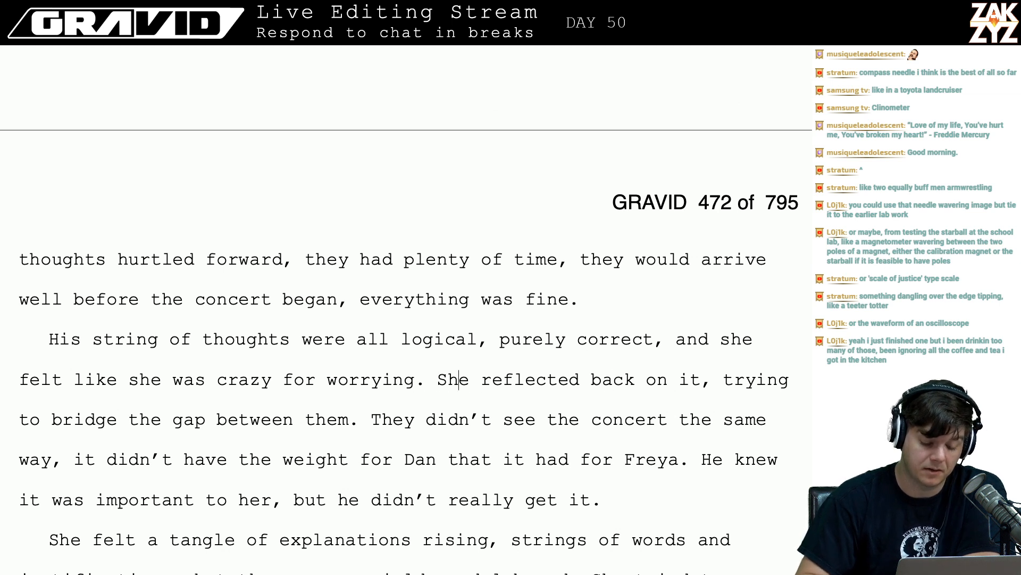
- Replace "His" with "Dan's" at the start of the paragraph beginning "His string of thoughts"
key("Up")
left_click(77, 334)
key("BackSpace")
key("BackSpace")
key("BackSpace")
type("Dan's")
key("Right")
scroll(169, 284, "down", 1)
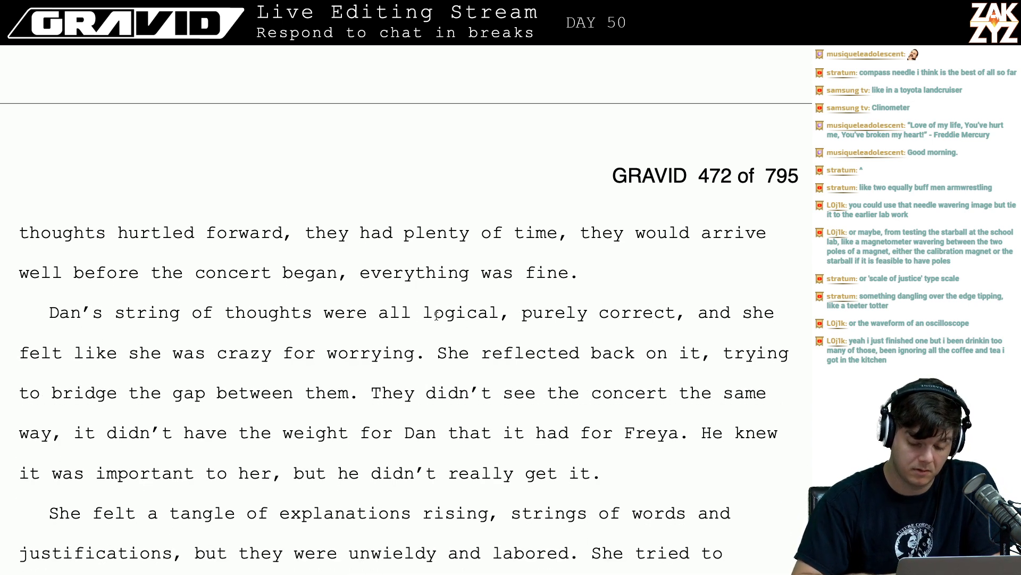
- Replace "she" with "Freya" before "felt like she was crazy for worrying"
left_click(792, 318)
key("BackSpace")
key("BackSpace")
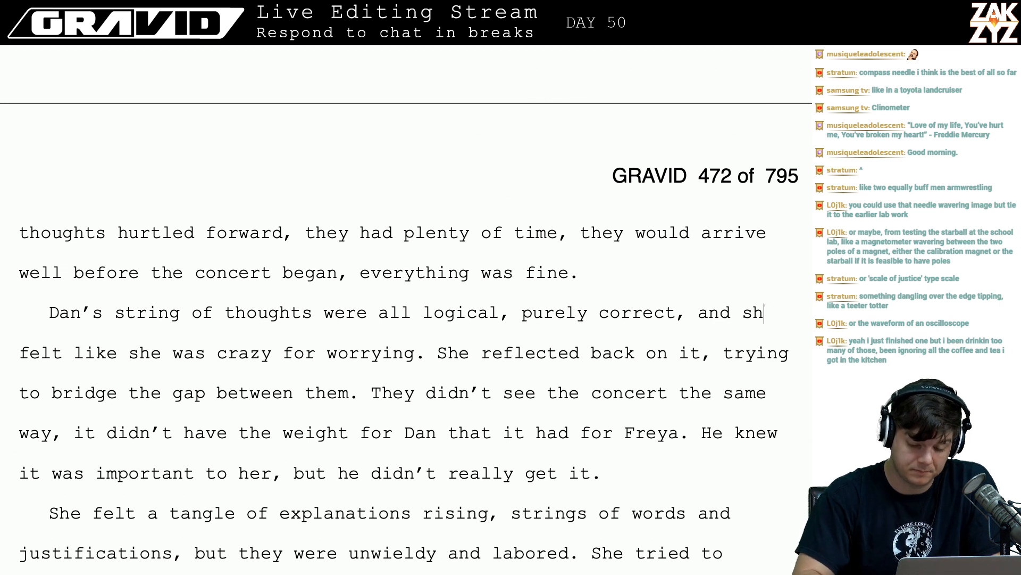
key("BackSpace")
key("BackSpace")
type("Freya")
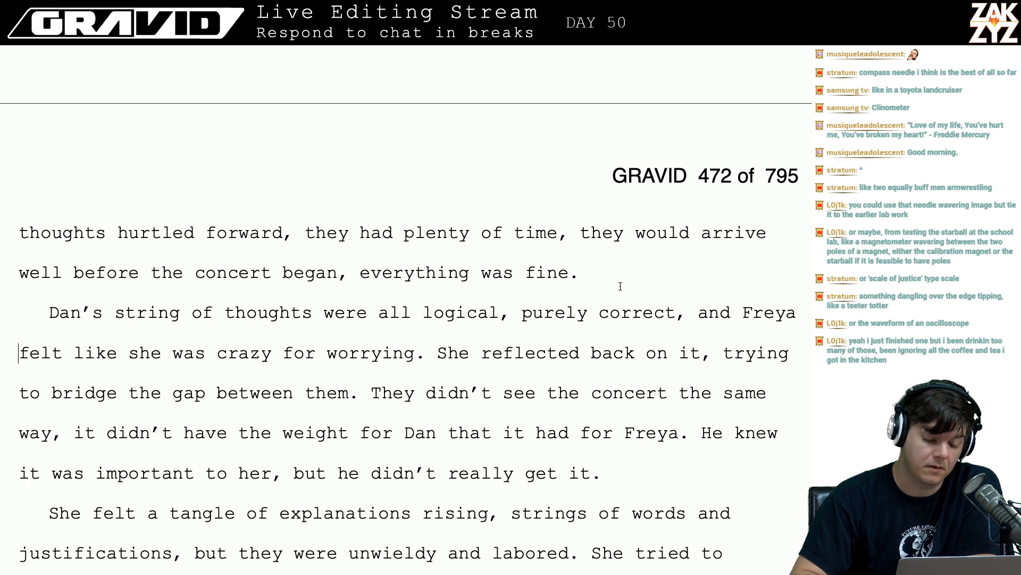
- Reword "She reflected back on it" to "She reflected on why" in the paragraph about Dan's string of thoughts
scroll(250, 346, "down", 1)
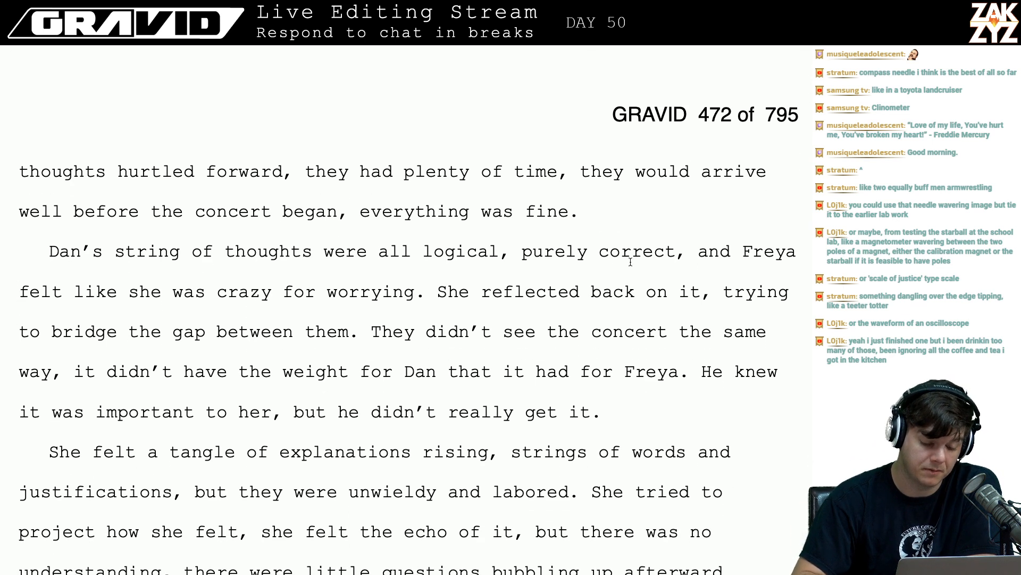
scroll(292, 296, "down", 1)
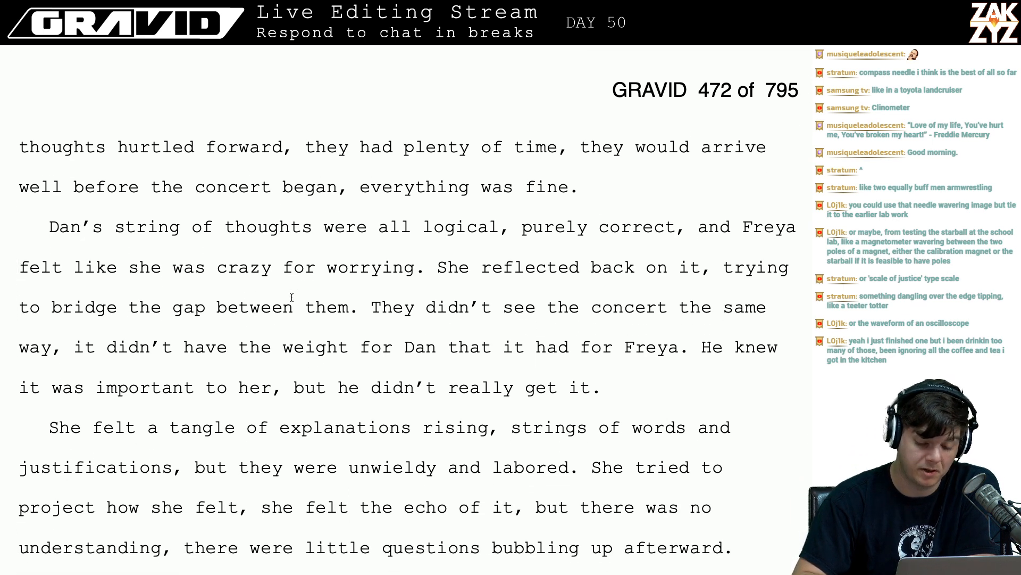
left_click(394, 269)
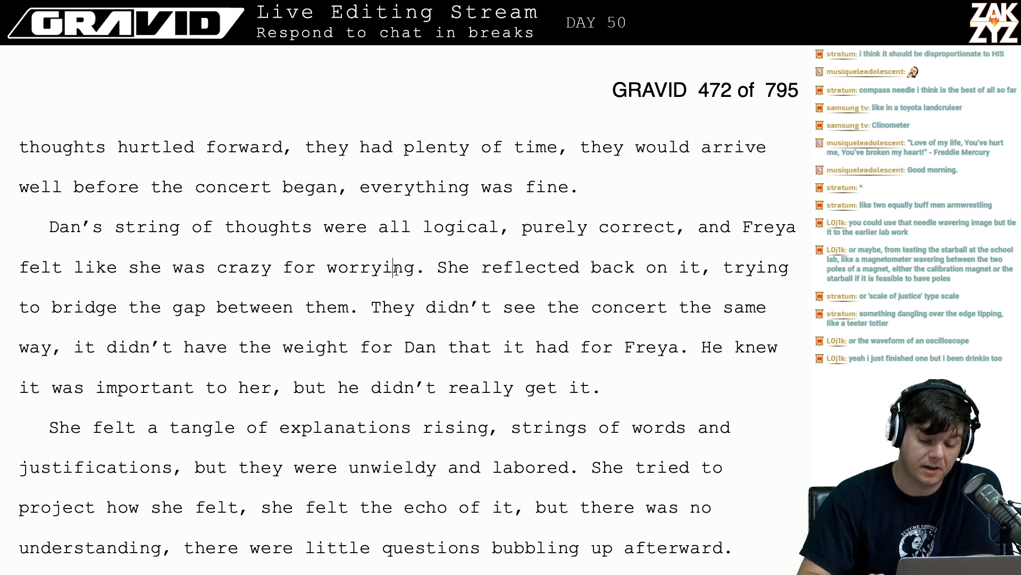
key("Right")
key("Right")
key("Right")
key("Right")
key("Right")
key("Right")
key("Right")
key("Right")
key("Right")
key("Right")
key("Right")
key("Right")
key("Right")
key("Right")
key("Right")
key("Right")
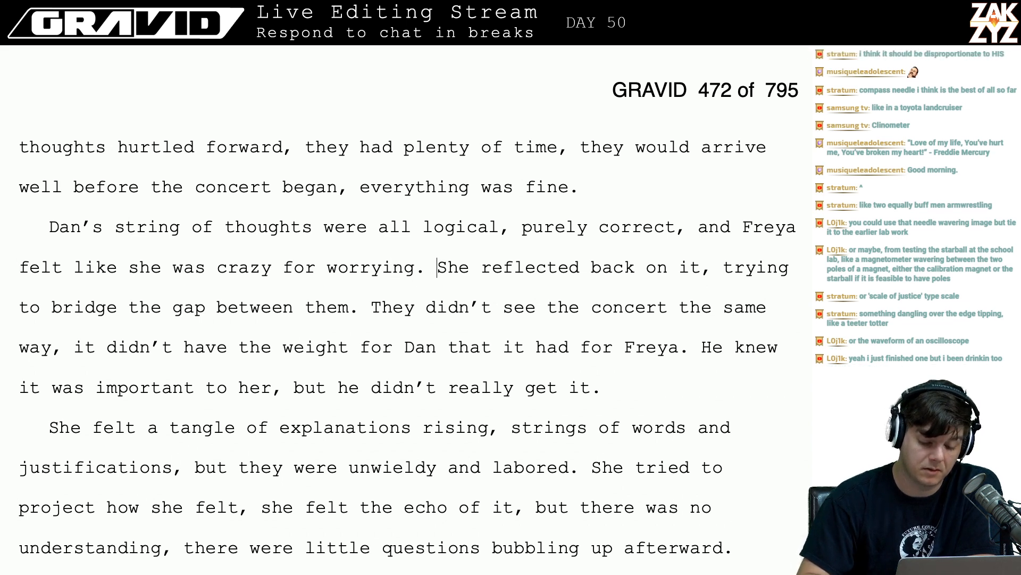
key("Right")
key("Right")
key("Right")
key("Right")
key("Right")
key("Right")
key("Right")
key("Right")
key("Right")
key("Right")
key("Right")
key("Right")
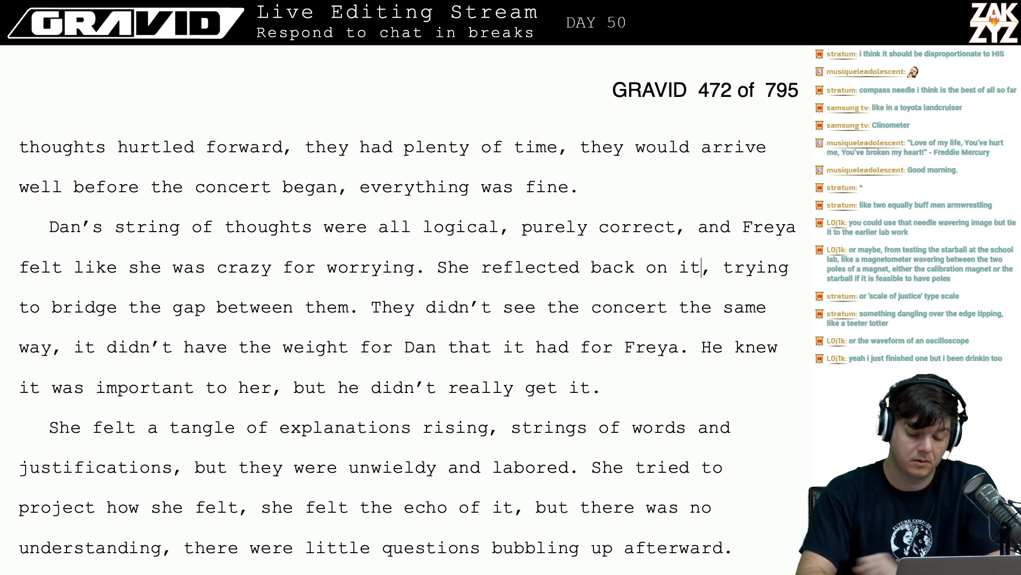
key("BackSpace")
key("BackSpace")
key("BackSpace")
key("BackSpace")
key("BackSpace")
key("BackSpace")
key("BackSpace")
key("BackSpace")
key("BackSpace")
key("BackSpace")
type("non")
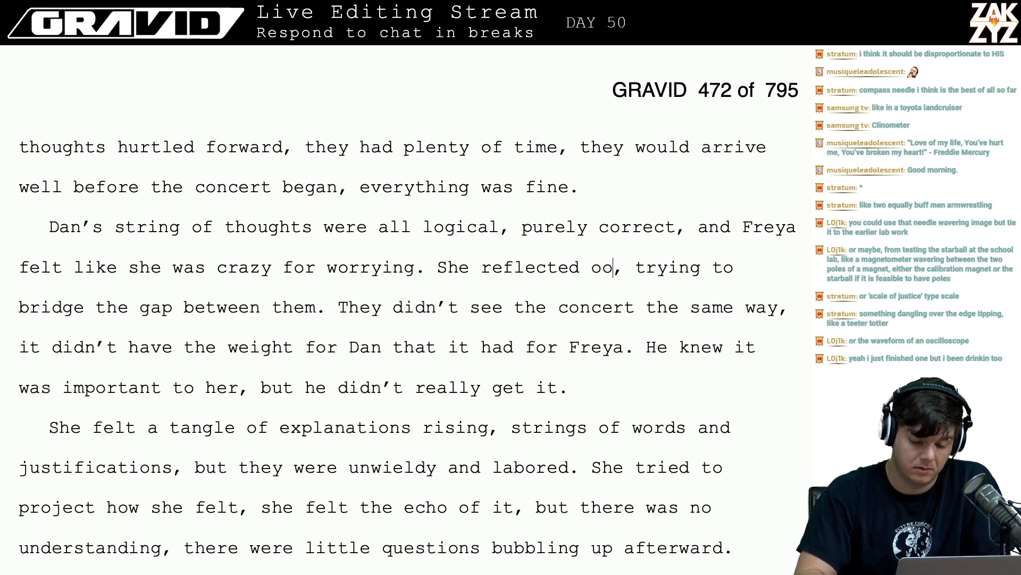
key("BackSpace")
key("BackSpace")
key("BackSpace")
type("on why")
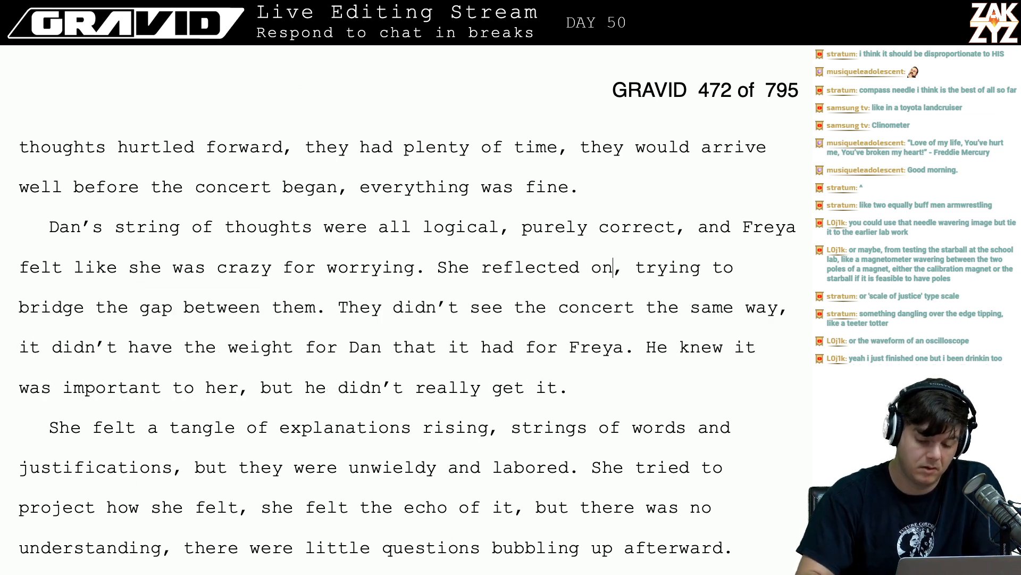
- Proofread the rest of the paragraph about Dan's string of thoughts, from "She reflected on why" through the sentences on the concert's weight
key("Left")
key("Right")
key("Right")
key("Right")
key("Right")
key("Right")
key("Right")
key("Right")
key("Right")
key("Right")
key("Right")
key("Right")
key("Right")
key("Right")
key("Right")
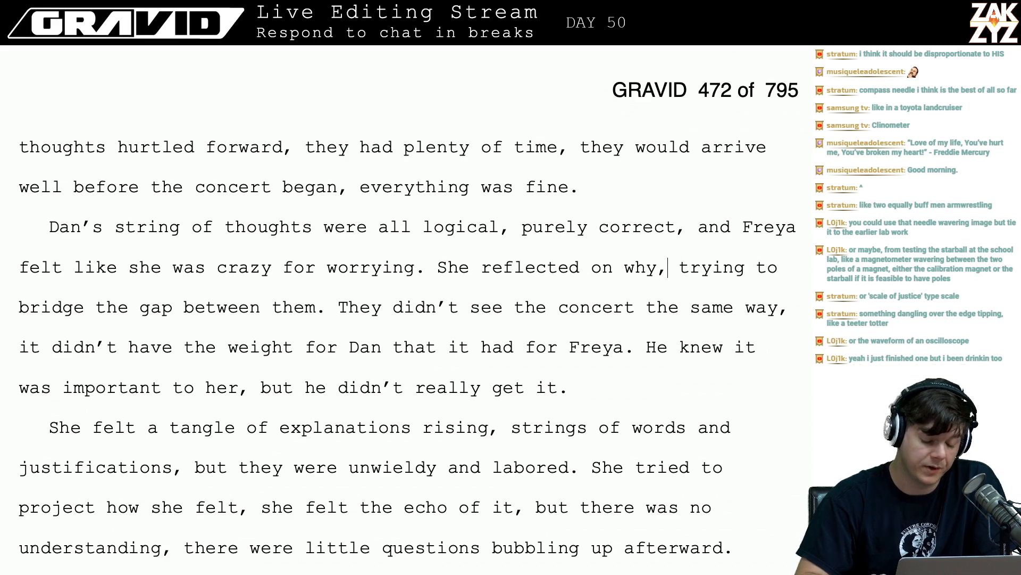
key("Right")
key("Right")
key("Right")
key("Right")
key("Right")
key("Right")
key("Right")
key("Right")
key("Right")
key("Right")
key("Right")
key("Right")
key("Right")
key("Right")
key("Right")
key("Right")
key("Right")
key("Right")
key("Right")
key("Right")
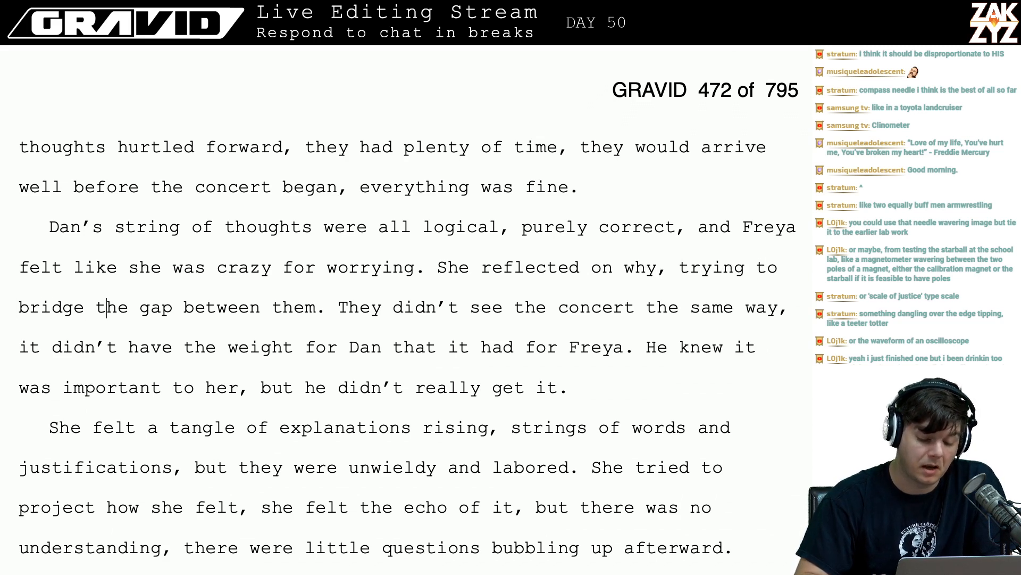
key("Down")
key("Left")
key("Left")
key("Left")
key("Left")
key("Left")
key("Left")
key("Left")
key("Left")
key("Left")
key("Right")
key("Right")
key("Right")
key("Right")
key("Right")
key("Right")
key("Right")
key("Right")
key("Right")
key("Right")
key("Right")
key("Right")
key("Right")
key("Right")
key("Right")
key("Right")
key("Right")
key("Right")
key("Right")
key("Right")
key("Right")
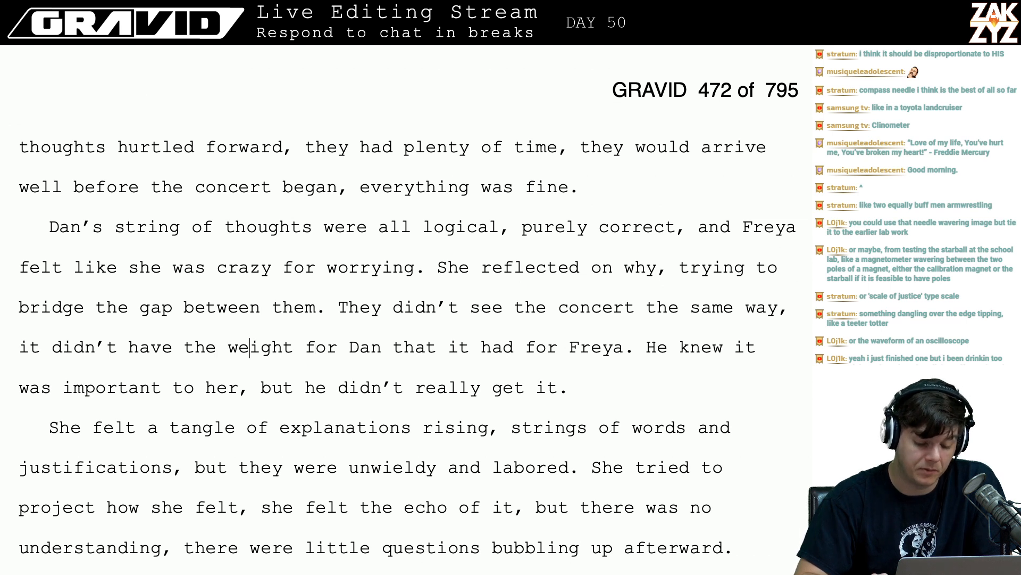
key("Right")
key("Right")
key("Right")
key("Right")
key("Right")
key("Right")
key("Right")
key("Right")
key("Right")
key("Right")
key("Right")
key("Right")
key("Right")
key("Right")
key("Right")
key("Right")
key("Right")
key("Right")
key("Right")
key("Right")
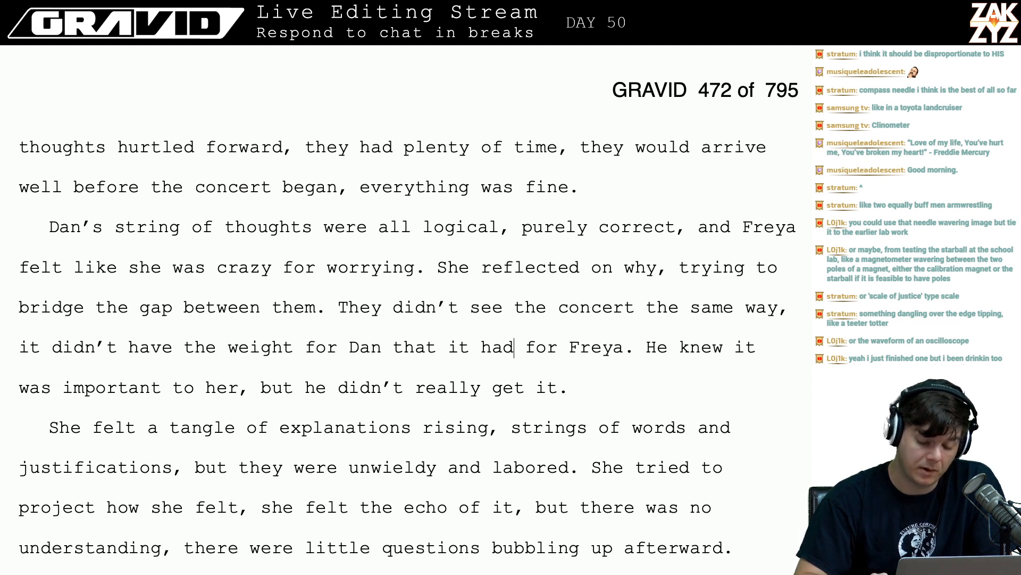
key("Right")
key("Right")
key("Right")
key("Down")
key("Left")
key("Right")
key("Up")
key("Up")
key("Right")
key("Down")
key("Down")
key("Down")
key("Down")
key("Down")
key("Down")
key("Down")
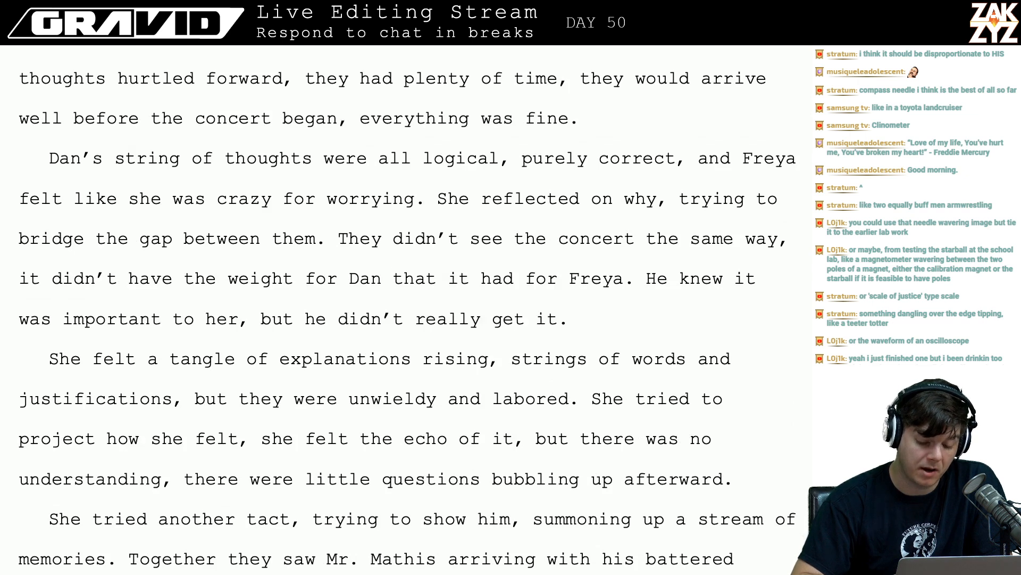
- Read through the sentence about the tangle of explanations, checking the wording around "unwieldy and labored"
left_click(216, 411)
key("Left")
key("Right")
key("Right")
key("Right")
key("Right")
key("Right")
key("Right")
key("Right")
key("Right")
key("Right")
key("Right")
key("Right")
key("Right")
key("Right")
key("Right")
key("Right")
key("Right")
key("Right")
key("Right")
key("Right")
key("Right")
key("Right")
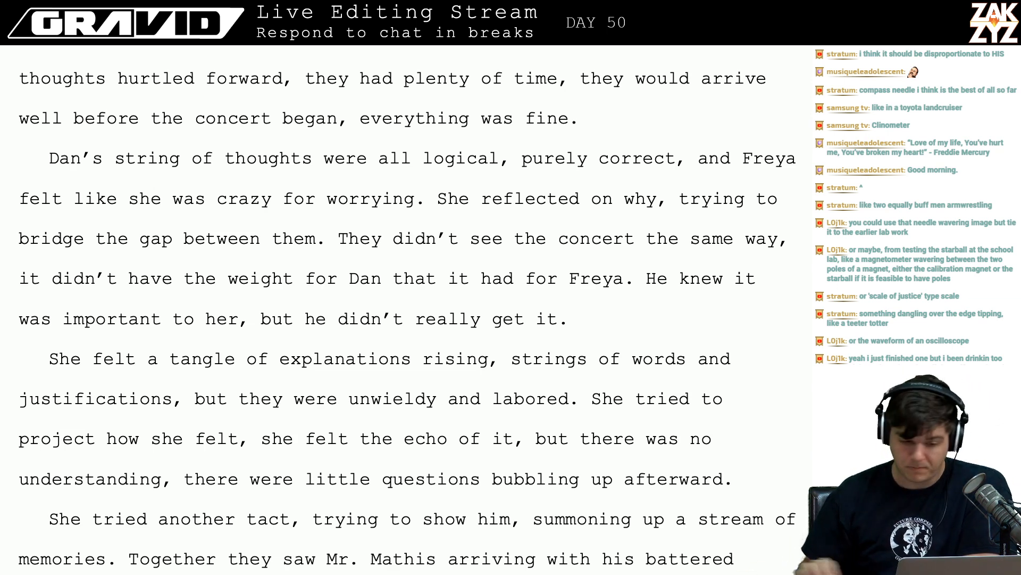
- Replace "him" with "Dan" in the sentence "Her worry felt disproportionate to him" at the end of the preceding page
scroll(407, 308, "up", 7)
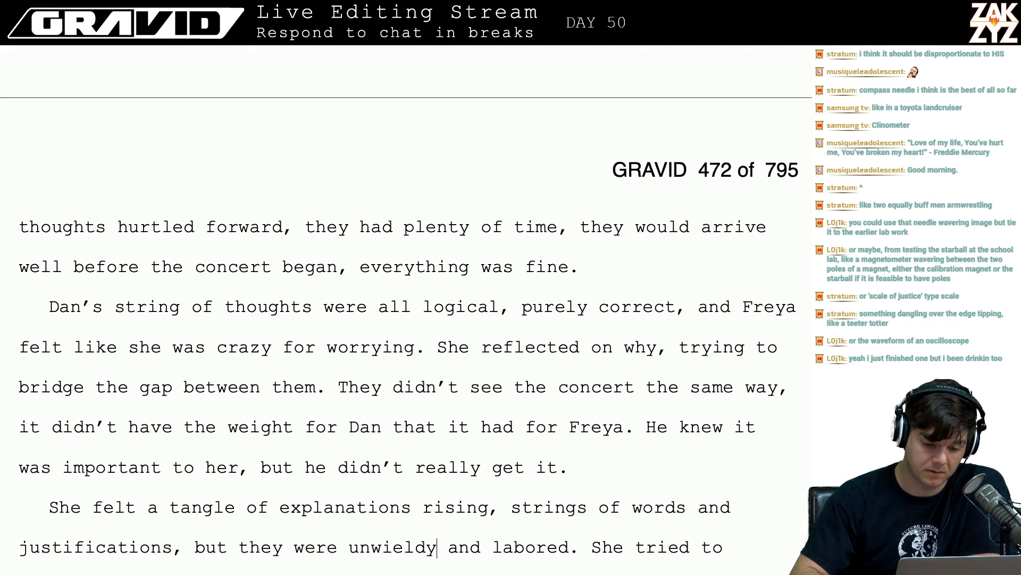
scroll(399, 309, "up", 3)
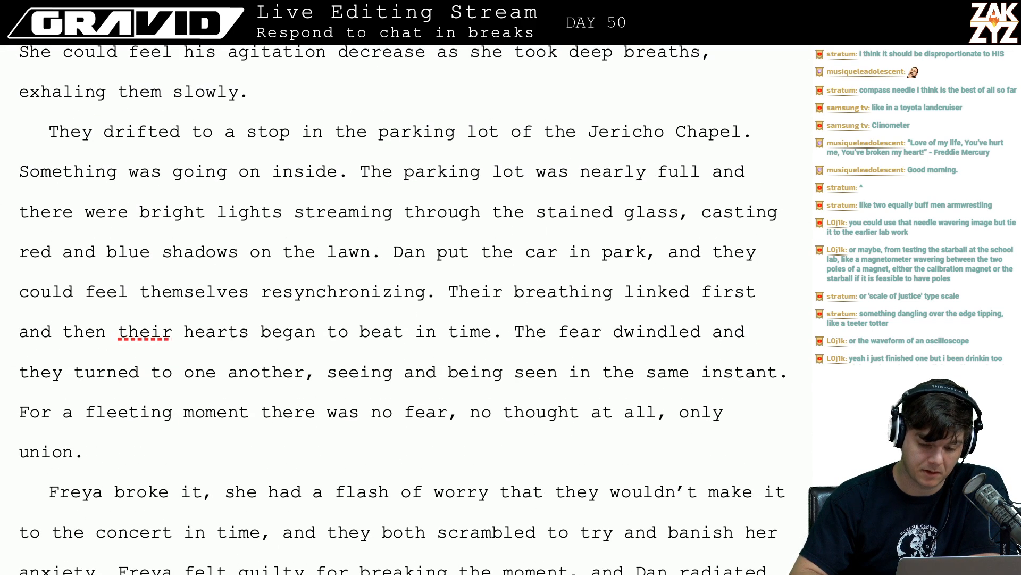
scroll(327, 375, "down", 5)
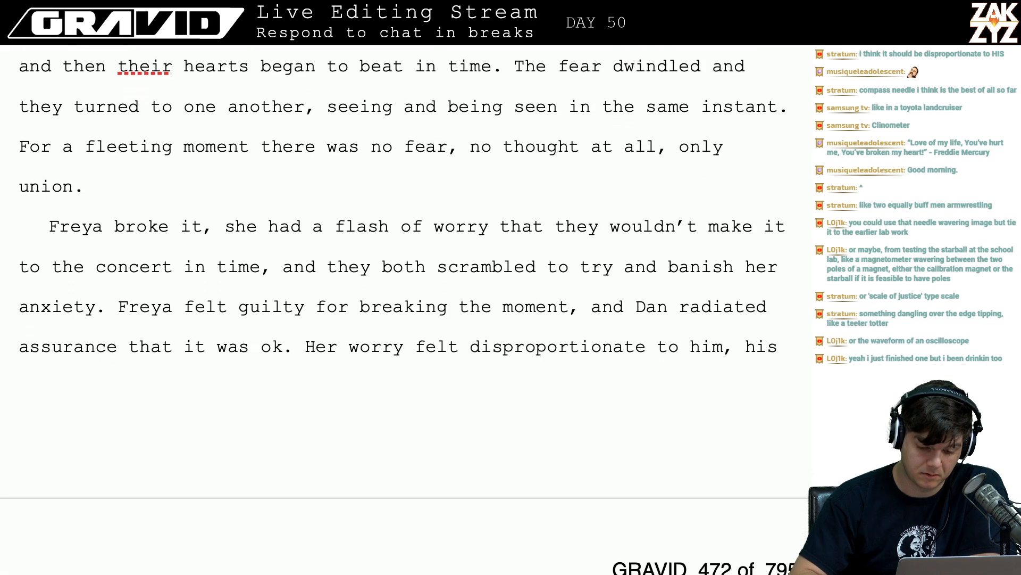
scroll(357, 364, "down", 2)
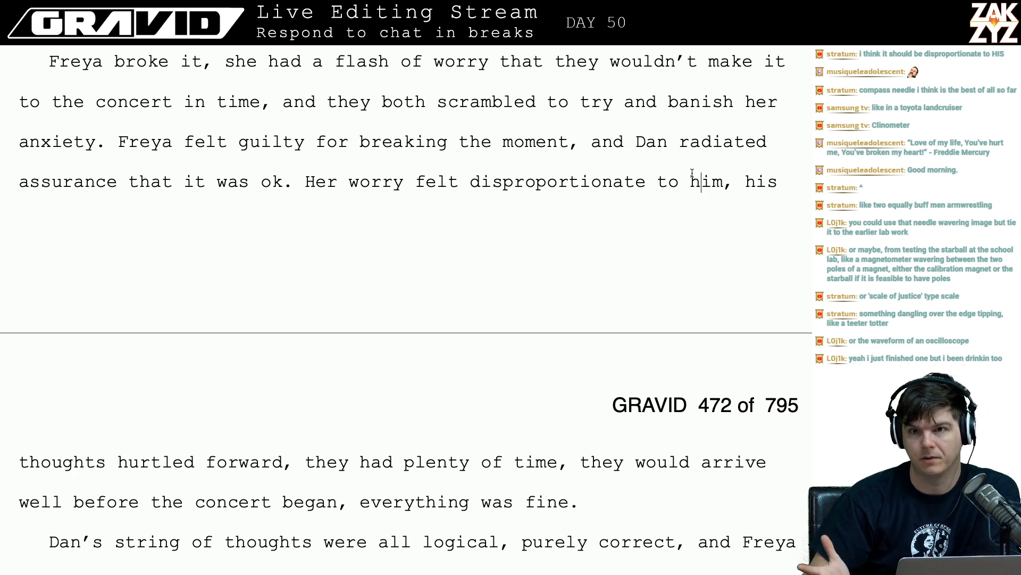
scroll(694, 175, "down", 1)
key("Right")
key("Down")
key("BackSpace")
key("BackSpace")
key("BackSpace")
type("Dan")
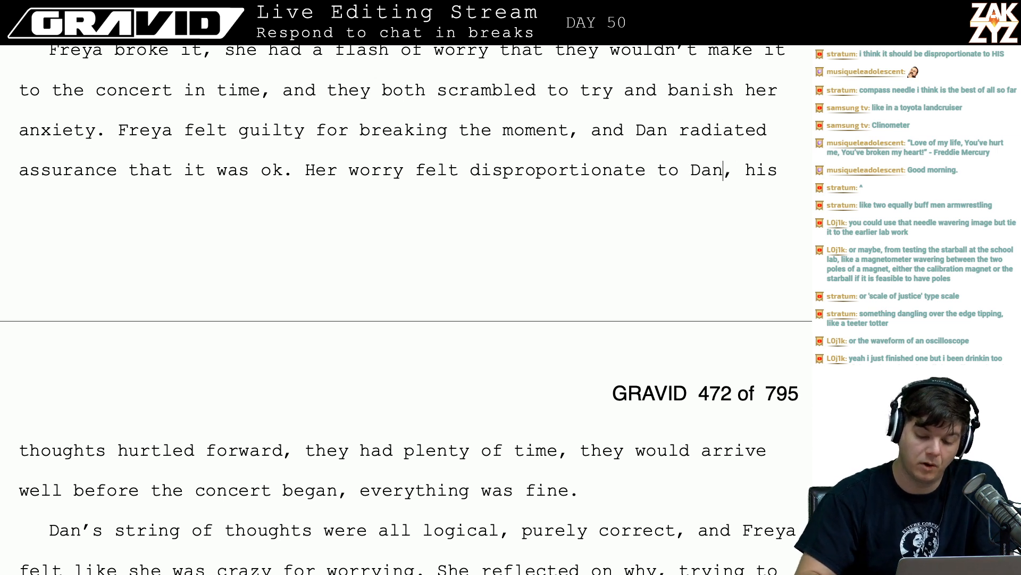
- Reread the passage from "Her worry felt disproportionate" to "everything was fine" across the page break
key("Left")
key("Up")
key("Left")
key("Down")
key("Right")
key("Down")
key("Left")
key("Up")
key("Up")
key("Left")
key("Up")
key("Down")
key("Down")
key("Down")
key("Down")
key("Down")
key("Down")
key("Down")
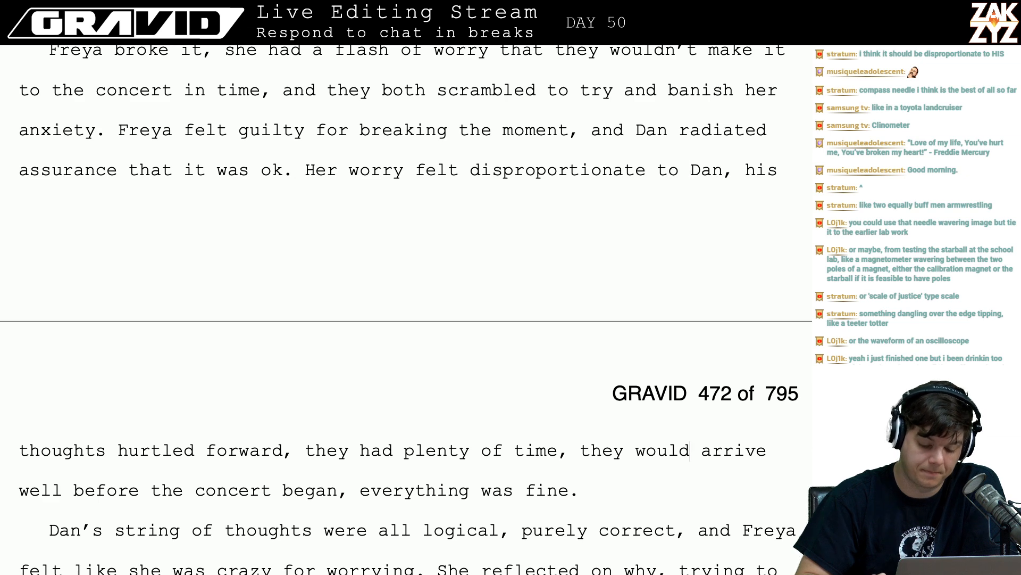
key("Down")
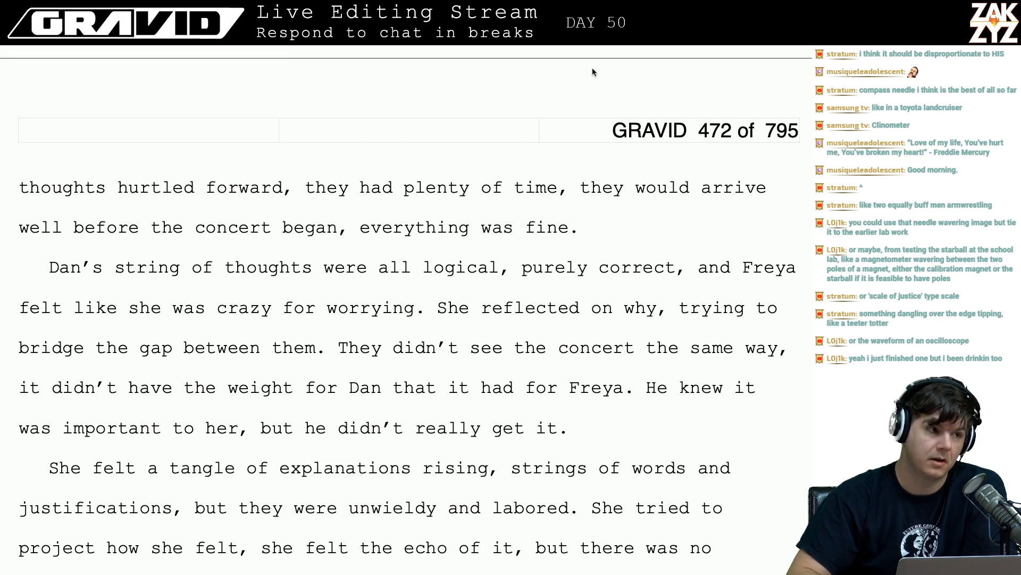
left_click(615, 189)
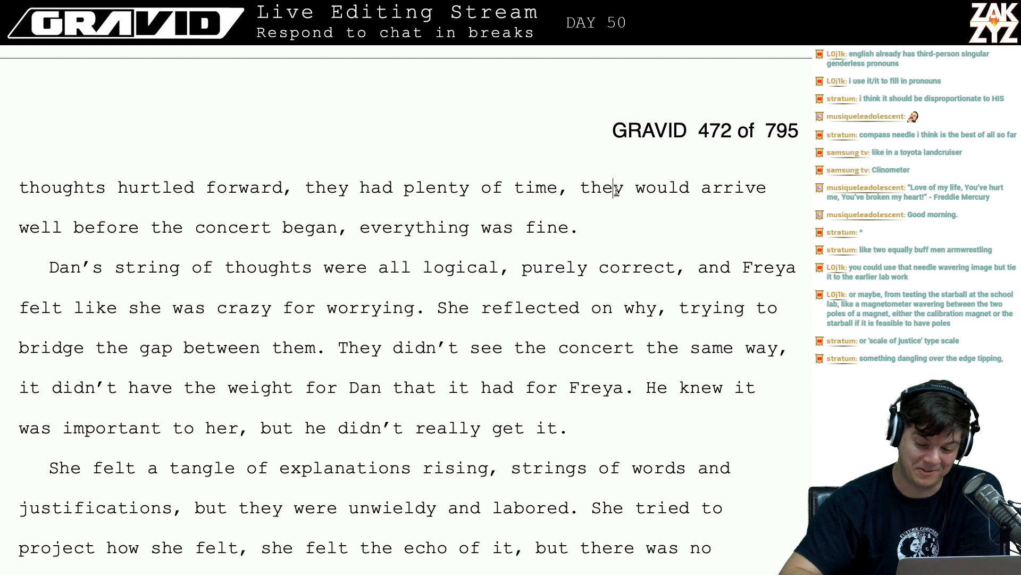
scroll(617, 191, "down", 3)
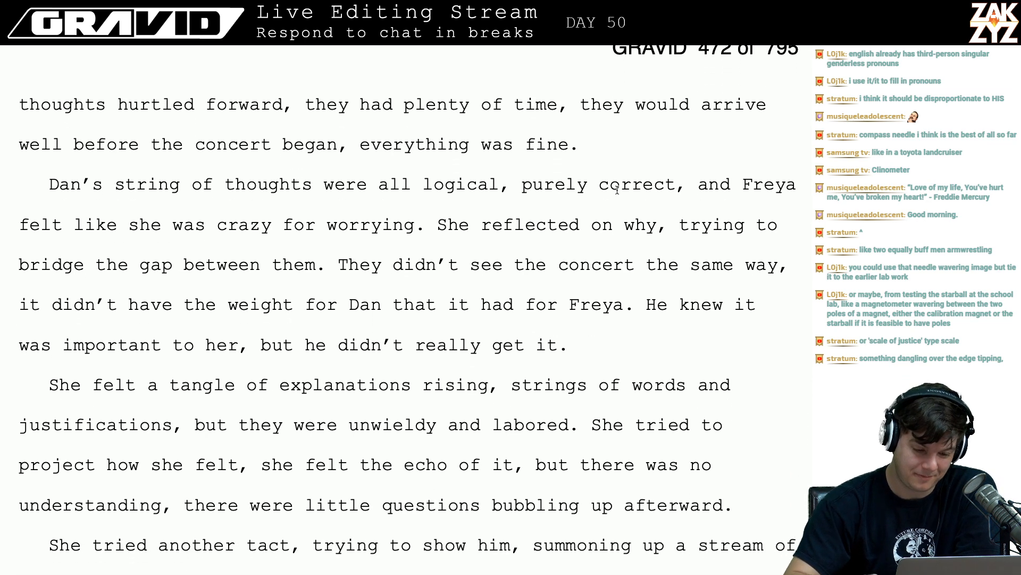
key("Down")
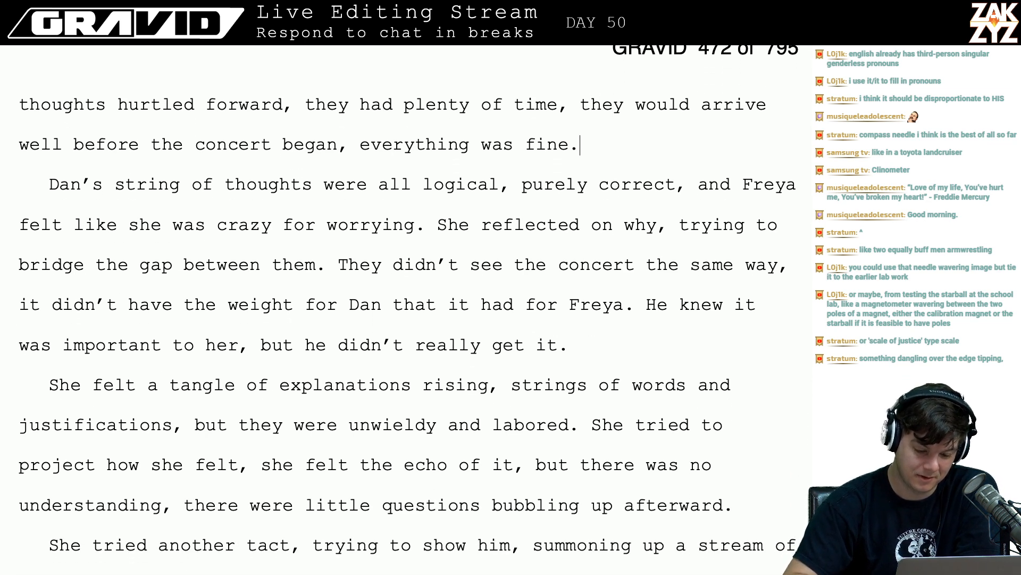
- Replace "she felt the echo of it," with "there was an echo from Dan" in the sentence about projecting how she felt
key("Down")
key("Down")
key("Down")
key("Down")
key("Down")
key("Down")
key("Down")
key("Down")
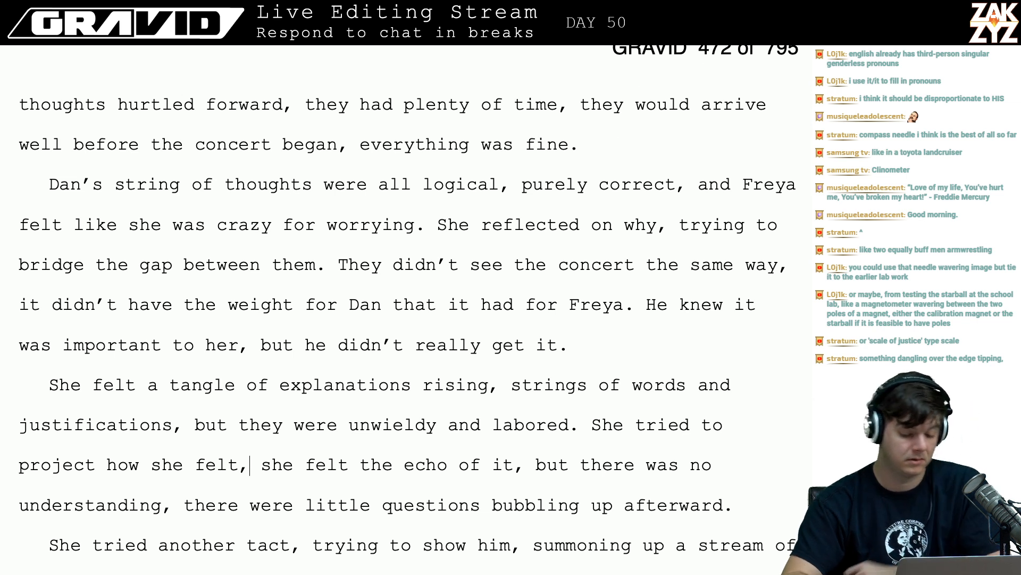
key("shift+Right")
key("shift+Right")
key("shift+Right")
key("shift+Right")
key("shift+Right")
key("shift+Right")
key("shift+Right")
key("shift+Right")
key("shift+Right")
key("shift+Right")
key("shift+Right")
key("shift+Right")
key("shift+Right")
key("shift+Right")
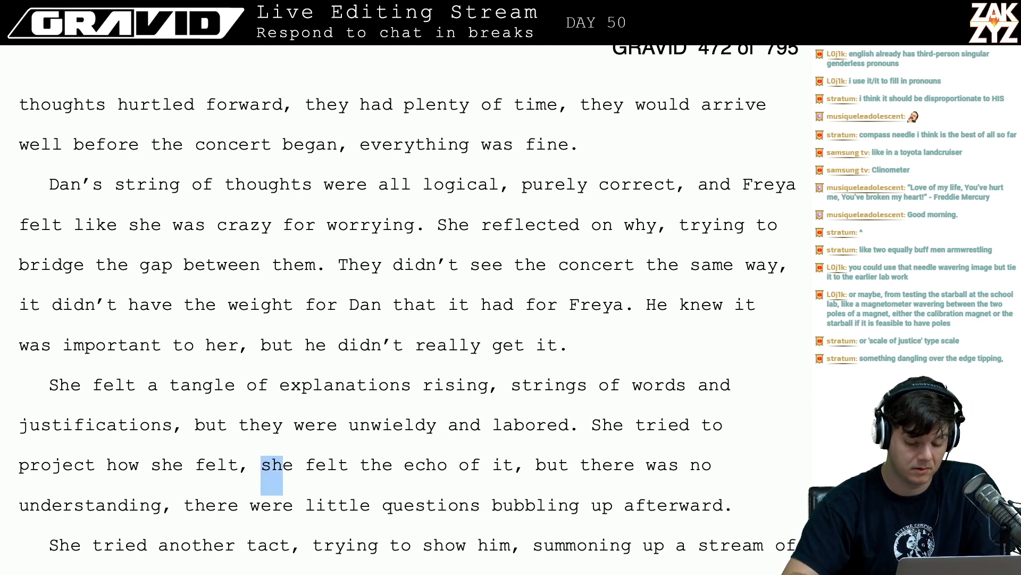
key("shift+Right")
key("shift+Right")
key("shift+Right")
key("shift+Right")
key("shift+Right")
key("shift+Right")
key("shift+Right")
key("shift+Right")
key("shift+Right")
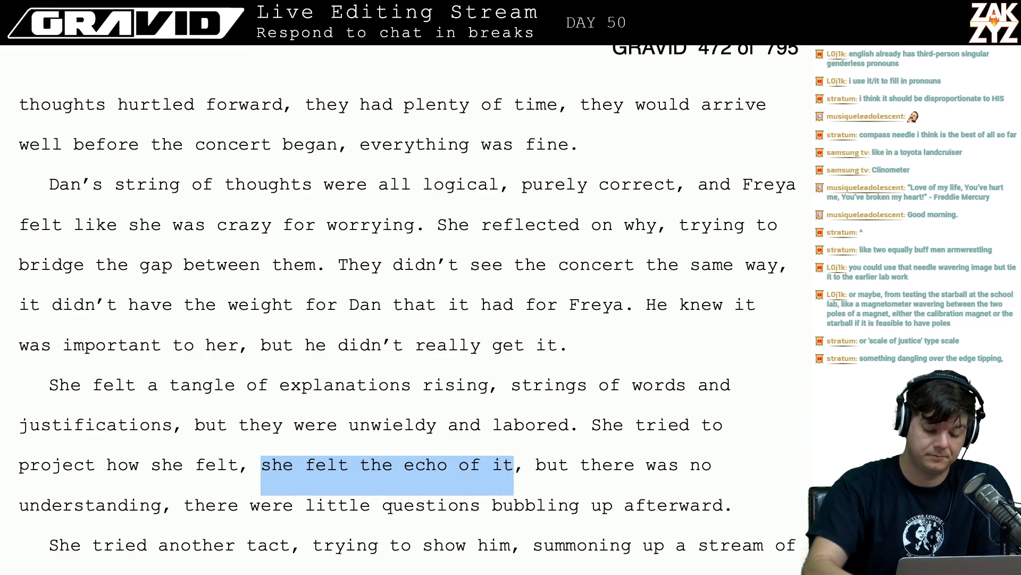
key("BackSpace")
key("BackSpace")
type("and it")
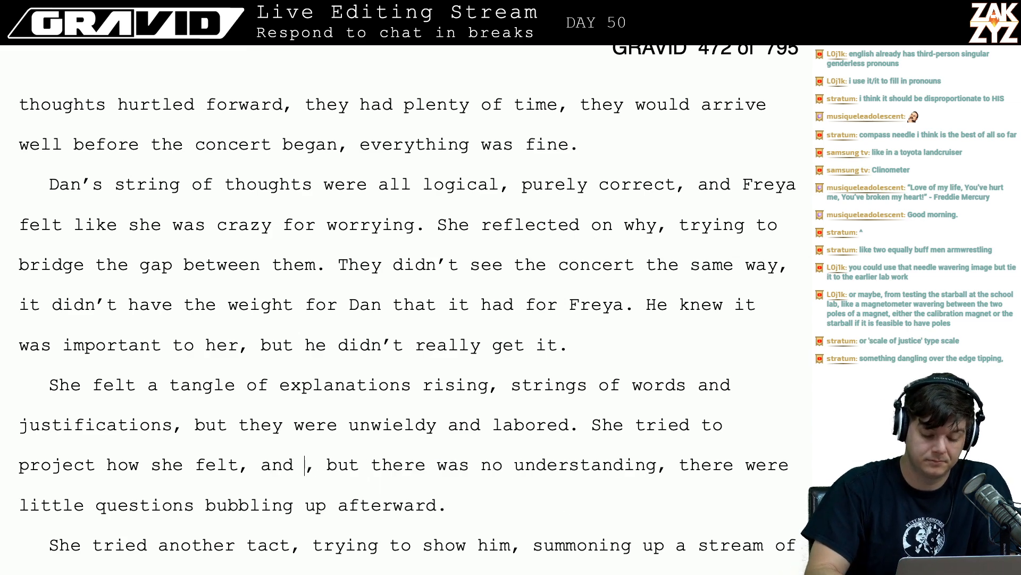
key("BackSpace")
key("BackSpace")
key("BackSpace")
key("BackSpace")
key("BackSpace")
key("BackSpace")
type("she")
key("BackSpace")
key("BackSpace")
key("BackSpace")
type("there")
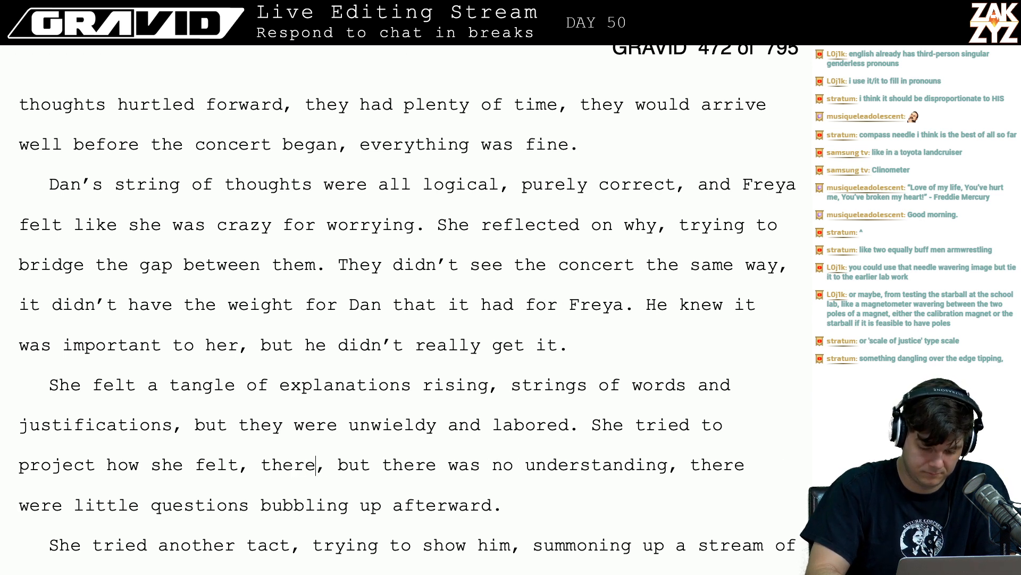
type(" was an echo from D")
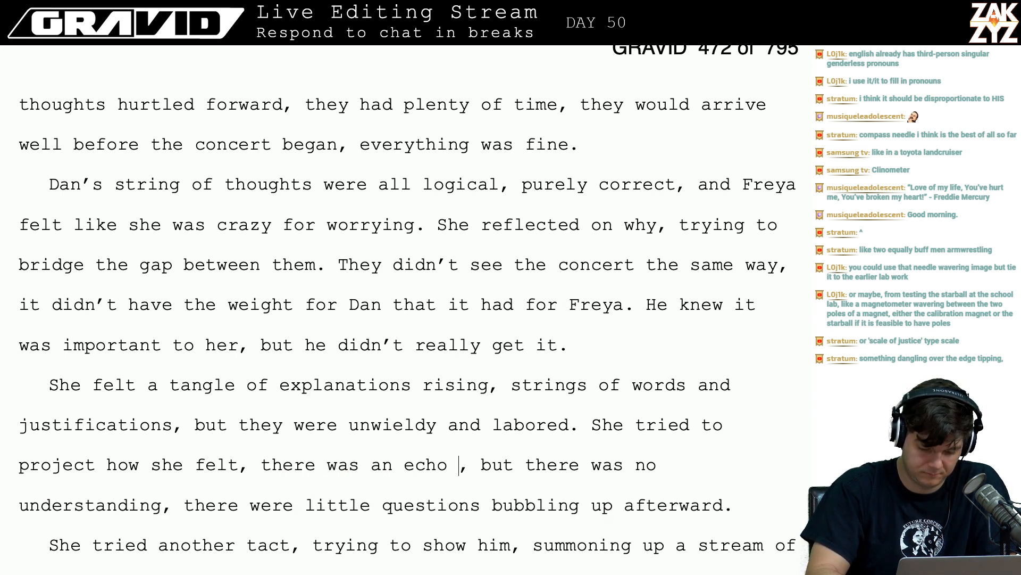
type("an")
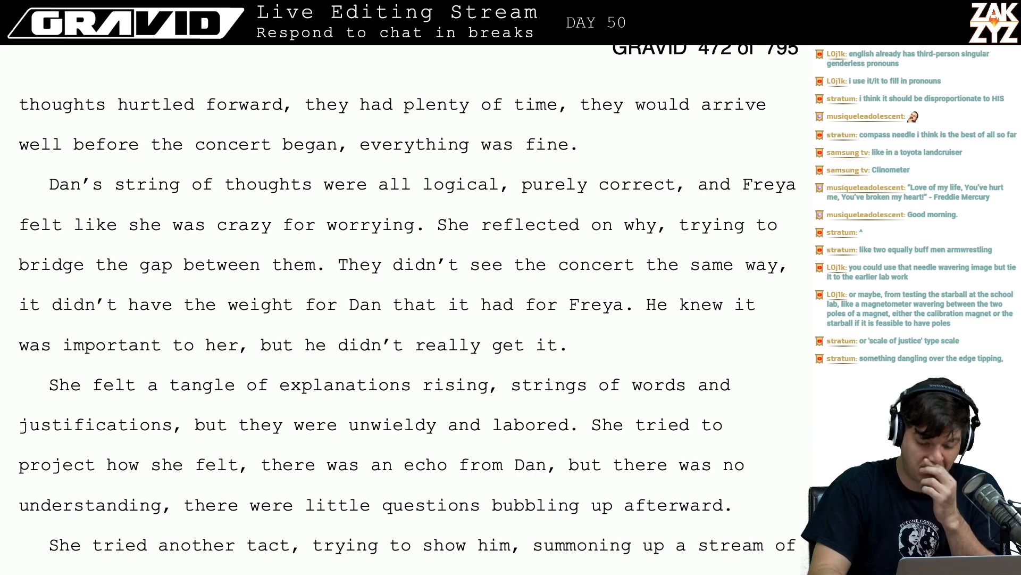
key("BackSpace")
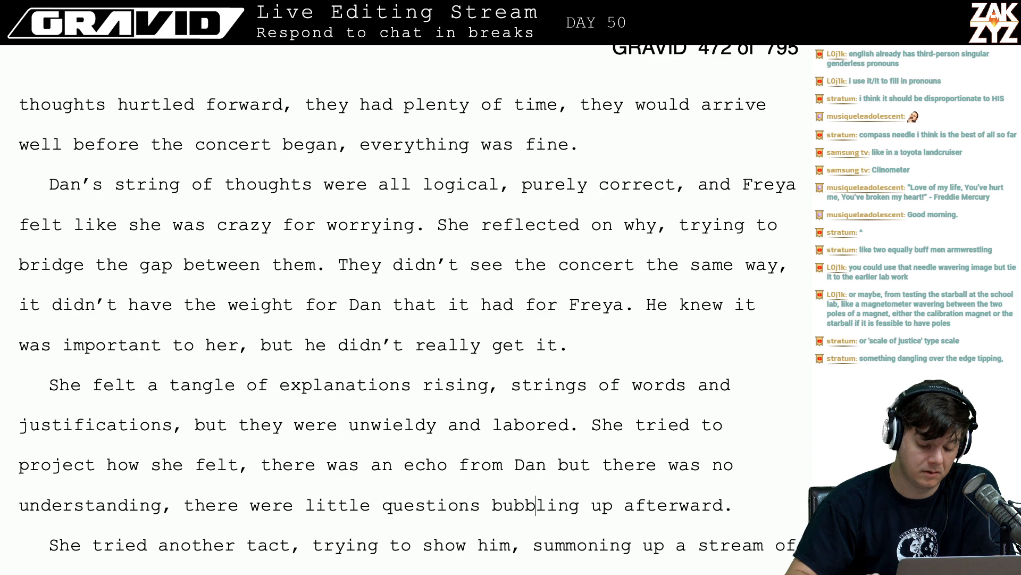
- Delete the clause ", there were little questions bubbling up afterward" so the sentence ends at "understanding."
key("Down")
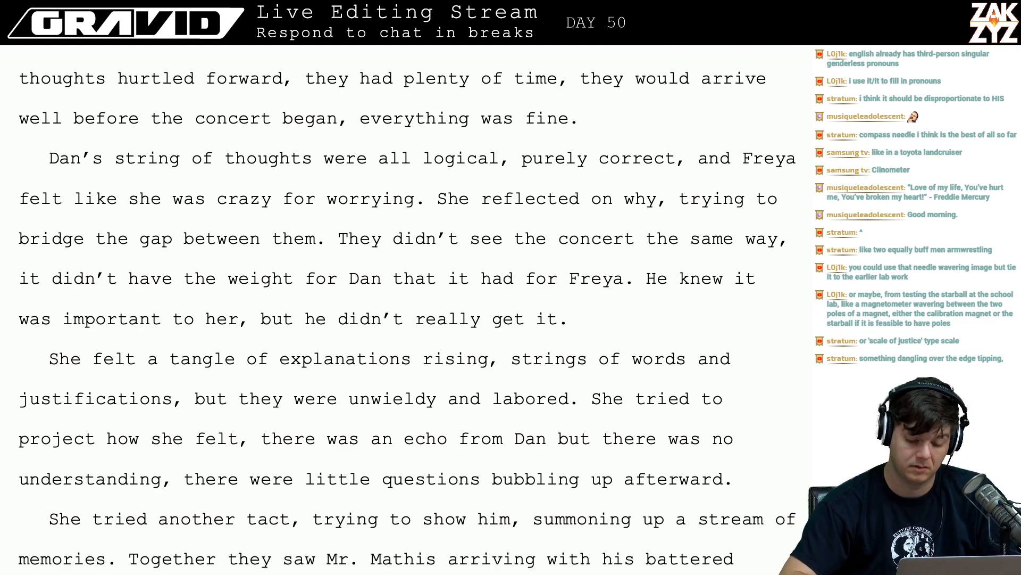
left_click_drag(723, 482, 165, 494)
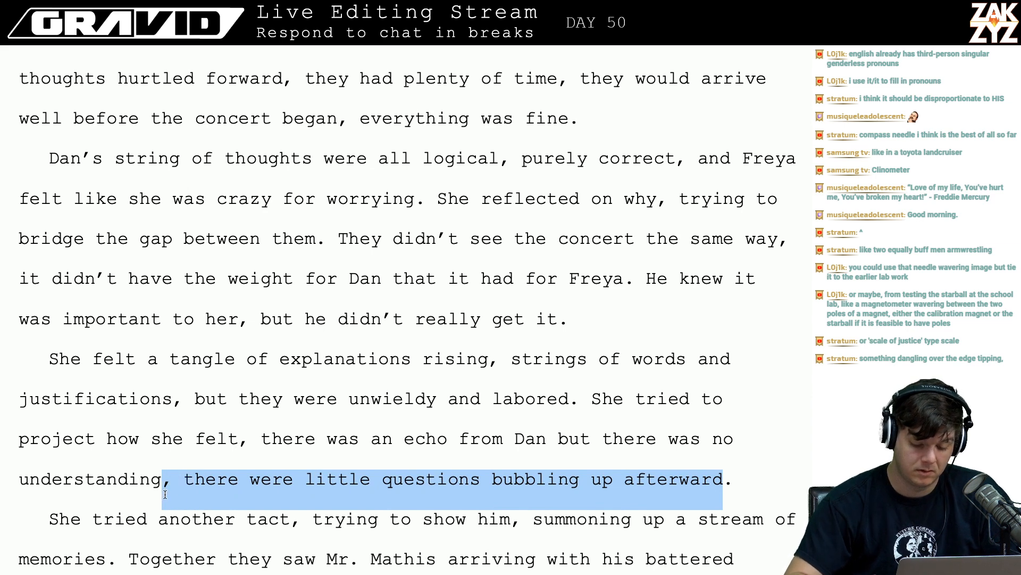
key("BackSpace")
- Break the paragraph after "project how she felt," to separate the old sentence ending and make room for a rewrite
key("Up")
key("Up")
key("Up")
key("Right")
key("Right")
key("Right")
key("Right")
key("Right")
key("Right")
key("Right")
key("Right")
key("Right")
key("Right")
key("Right")
key("Right")
key("Right")
key("Down")
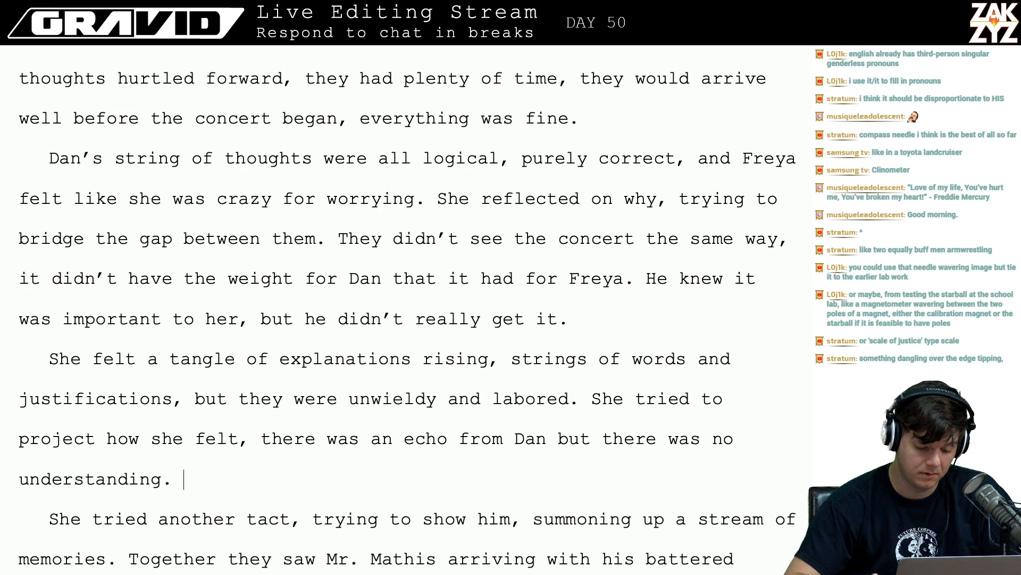
key("Left")
key("Left")
key("Left")
key("Left")
key("Return")
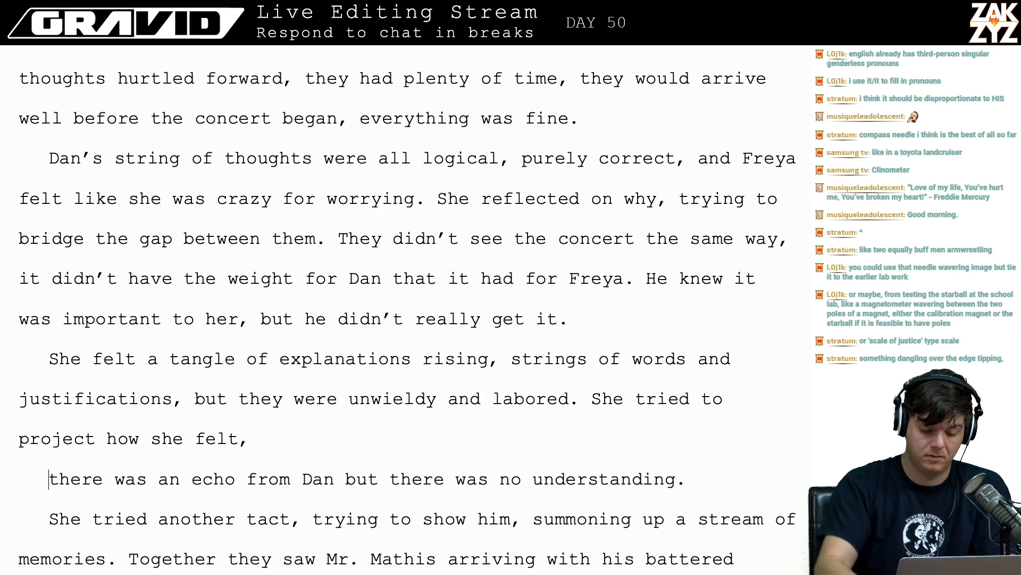
- Continue "project how she felt," with the draft wording "but she only got an echo from Dan, he"
type("but she onl")
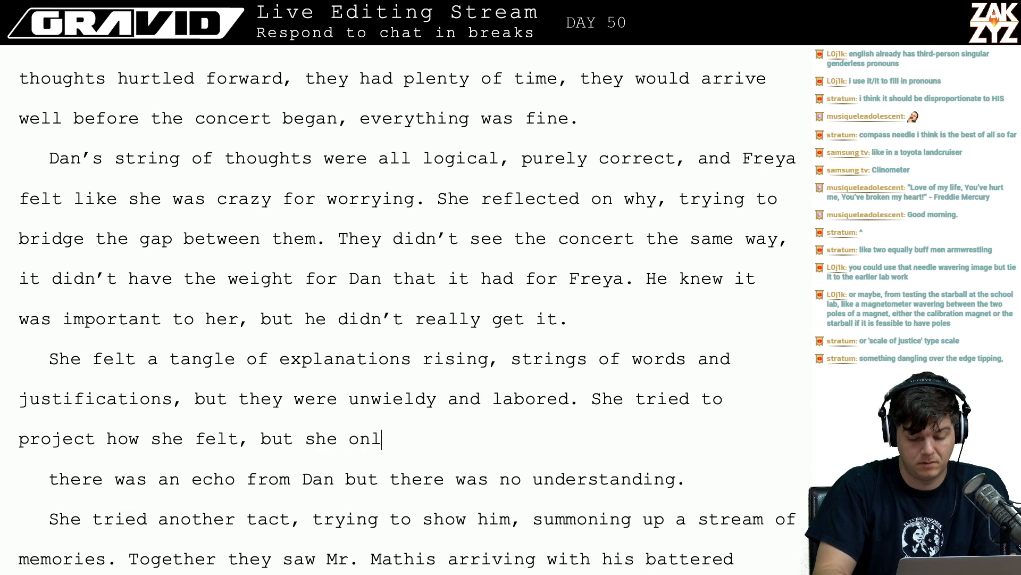
type("y got an echo f")
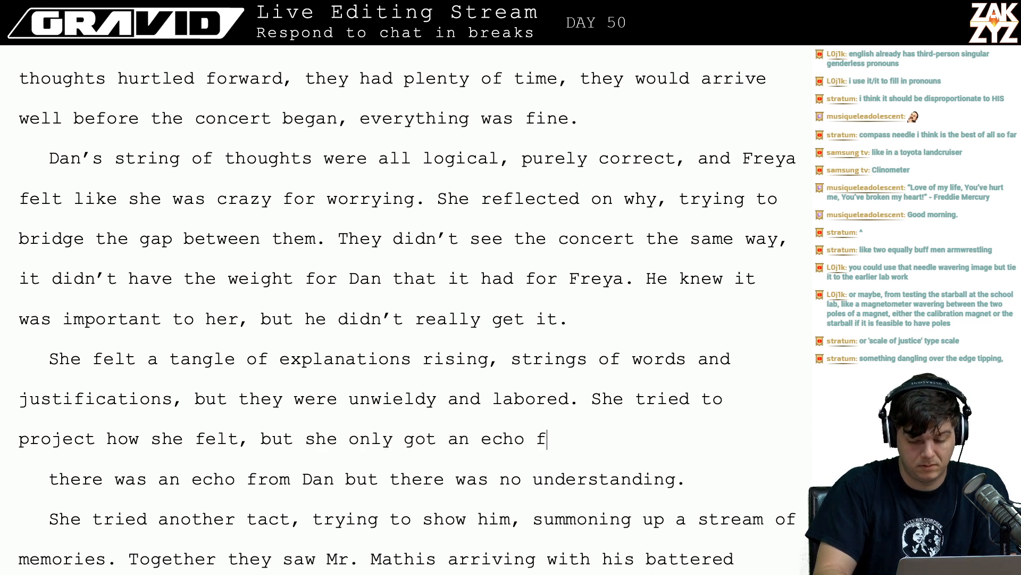
type("rom Dan, ")
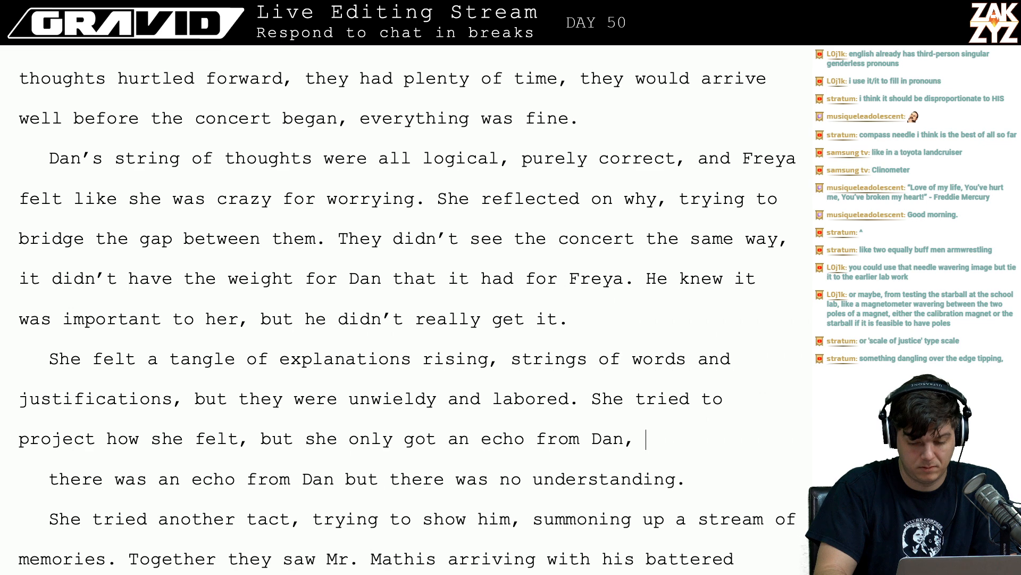
type("not")
key("BackSpace")
key("BackSpace")
key("BackSpace")
type("he d")
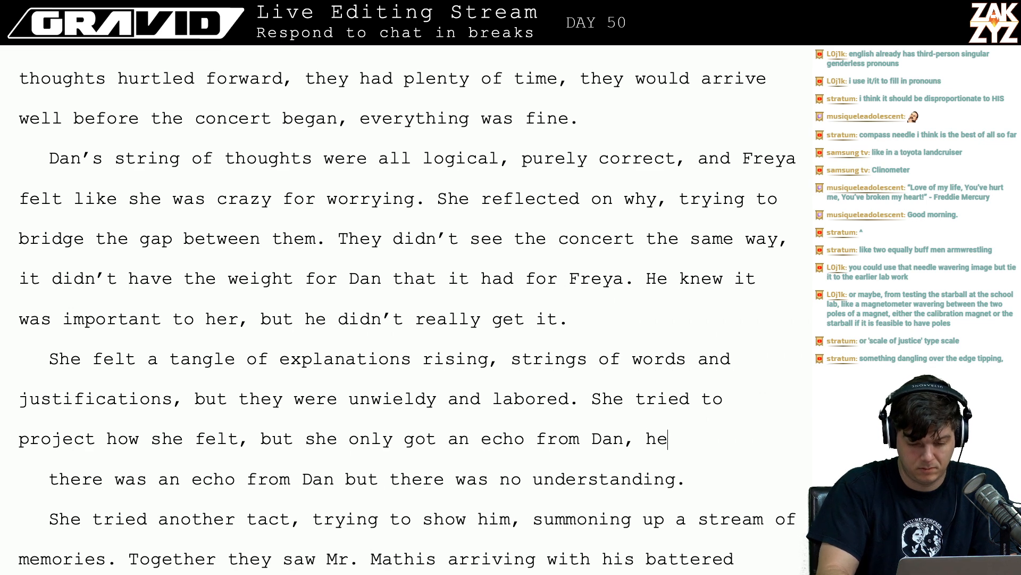
- Reword the end of the new clause to read "echo in return, not understanding."
key("BackSpace")
key("BackSpace")
key("BackSpace")
key("BackSpace")
key("BackSpace")
key("BackSpace")
key("BackSpace")
key("BackSpace")
key("BackSpace")
key("BackSpace")
key("BackSpace")
key("BackSpace")
key("BackSpace")
key("BackSpace")
key("BackSpace")
key("BackSpace")
key("BackSpace")
key("BackSpace")
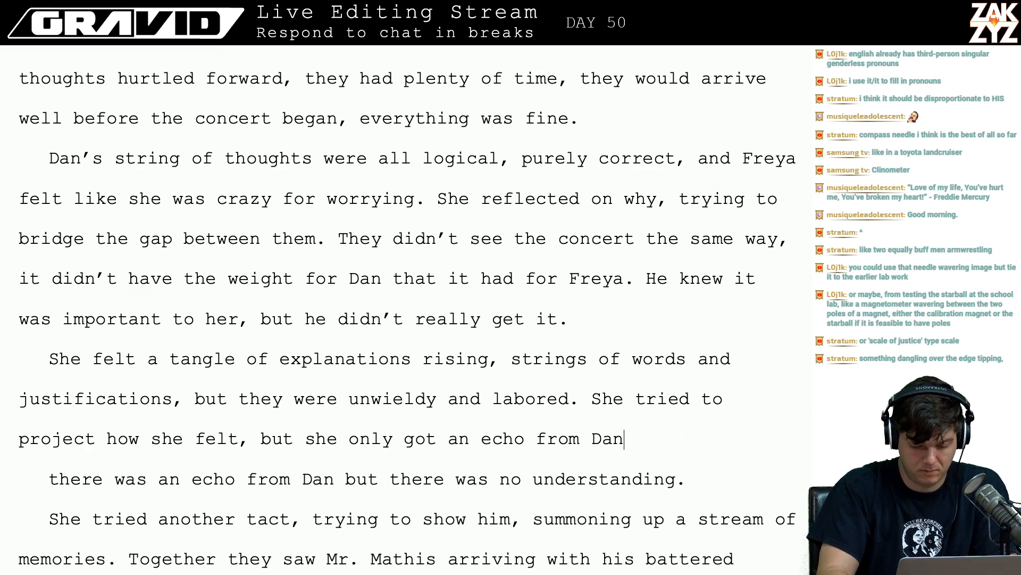
type("e")
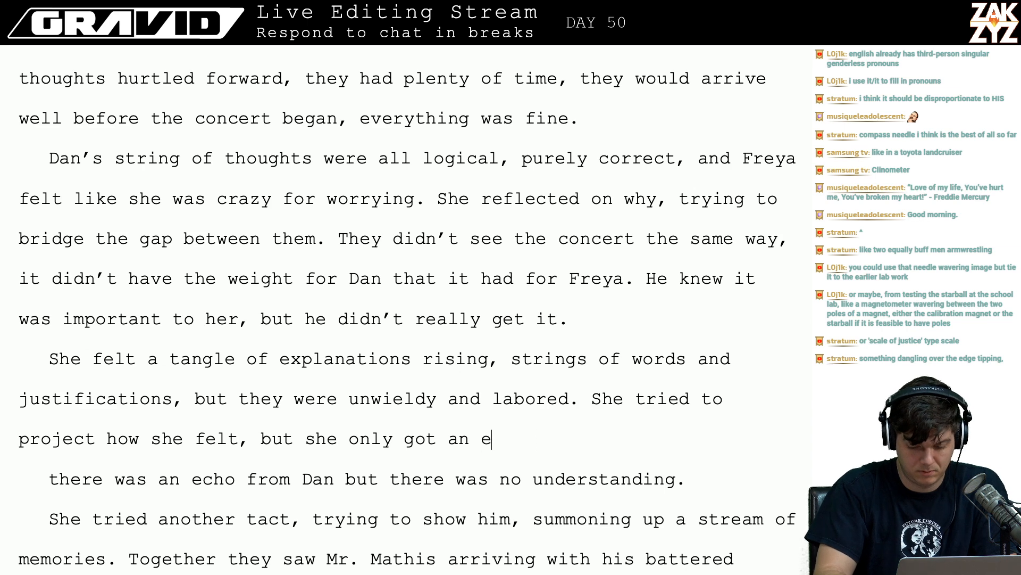
type("cho in return, n")
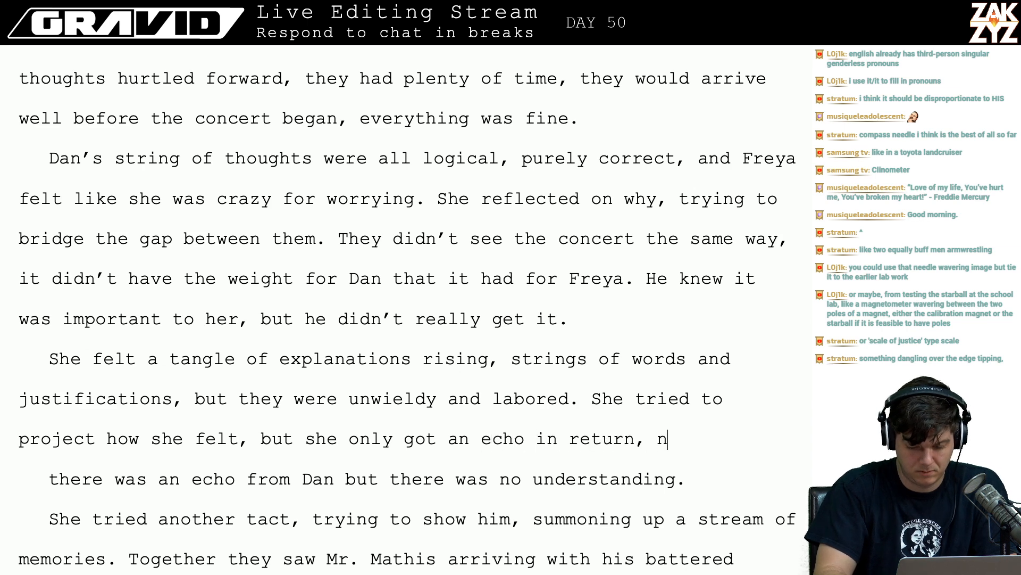
type("ot understanding.")
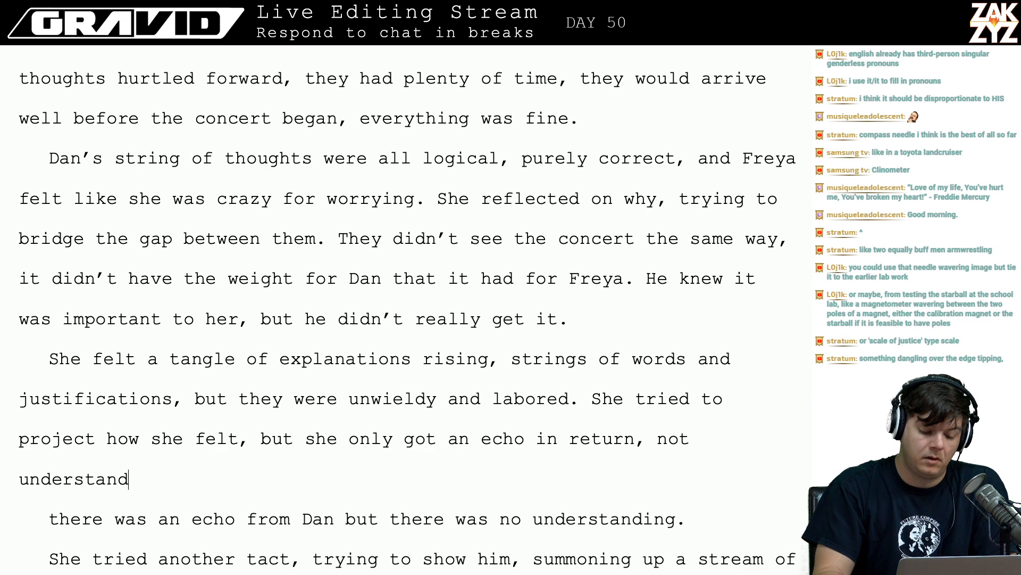
- Remove the leftover line "there was an echo from Dan but there was no understanding." and replace "She" with "Freya" before "tried another tact"
key("shift+Down")
key("shift+Down")
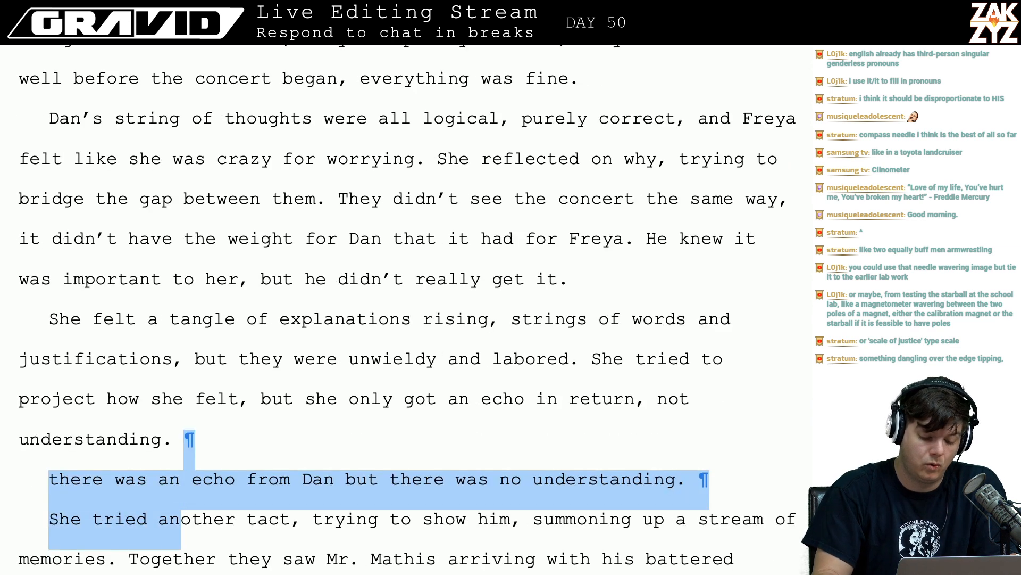
key("shift+Left")
key("shift+Left")
key("shift+Left")
key("shift+Left")
key("shift+Left")
key("shift+Left")
key("shift+Left")
key("shift+Left")
key("shift+Left")
type("Freya")
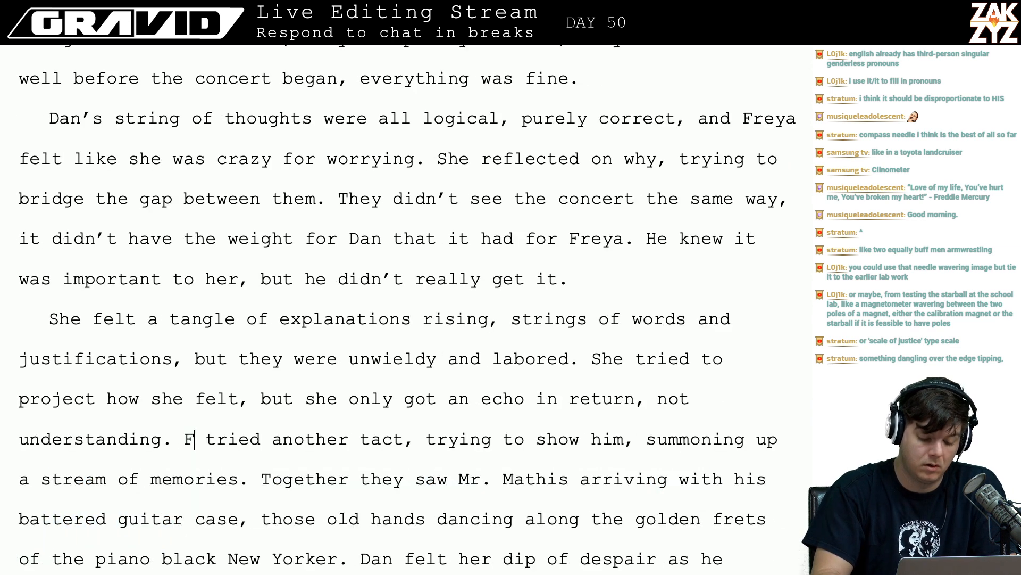
- Restore the paragraph break before "Freya tried another tact"
key("Left")
key("Left")
key("Return")
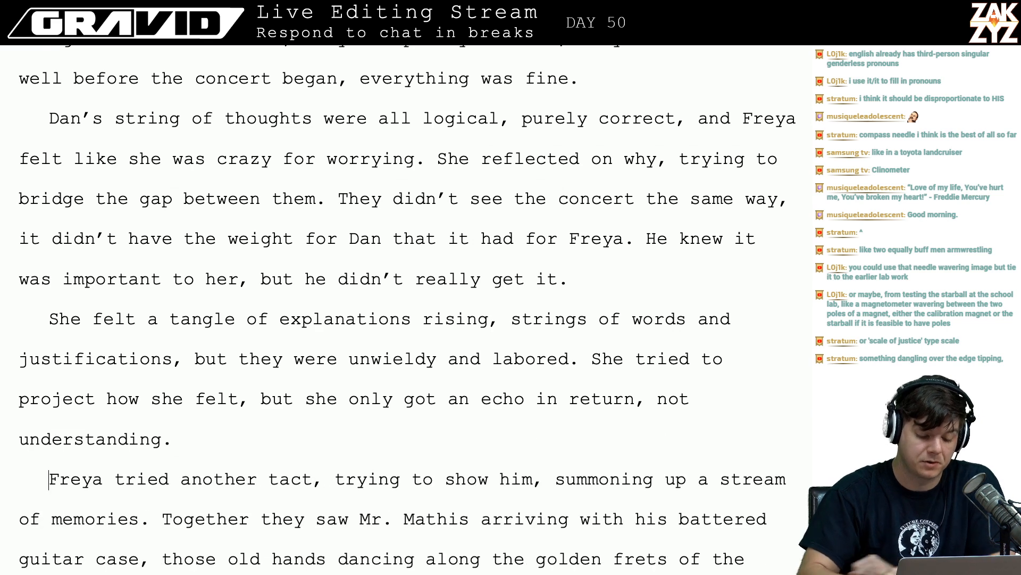
- Delete "trying to show him," so the sentence reads "Freya tried another tact, summoning up a stream of memories."
scroll(224, 470, "down", 1)
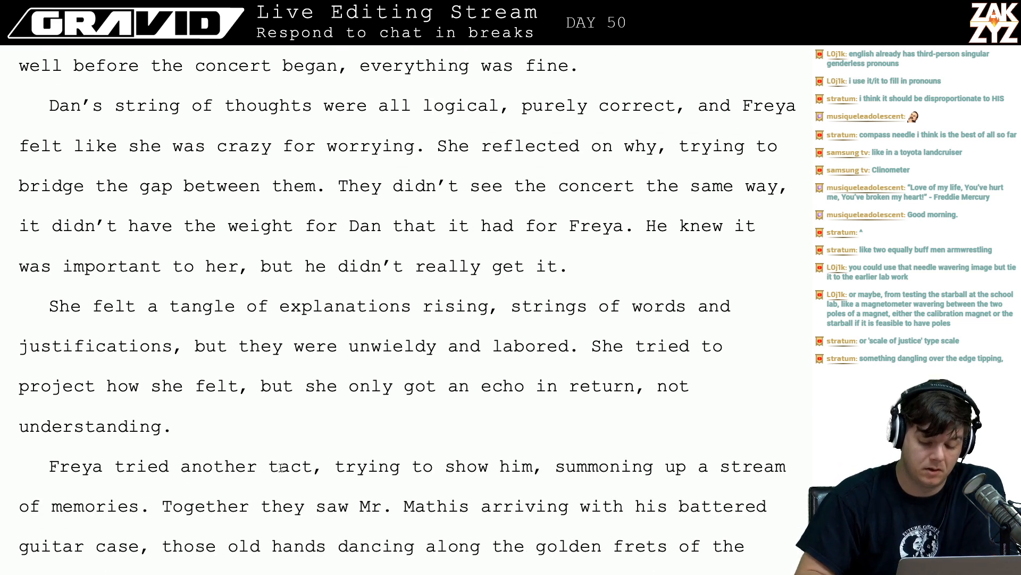
key("Right")
key("Right")
key("Delete")
key("BackSpace")
key("BackSpace")
key("BackSpace")
key("BackSpace")
key("BackSpace")
key("BackSpace")
key("BackSpace")
key("BackSpace")
key("BackSpace")
key("BackSpace")
key("BackSpace")
key("BackSpace")
key("BackSpace")
key("BackSpace")
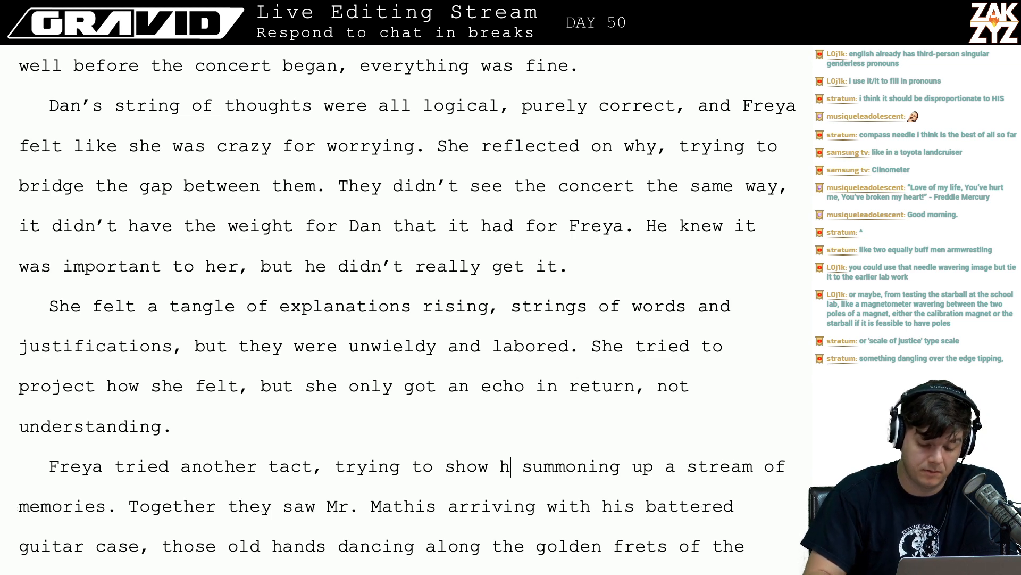
key("BackSpace")
key("BackSpace")
key("BackSpace")
key("BackSpace")
key("BackSpace")
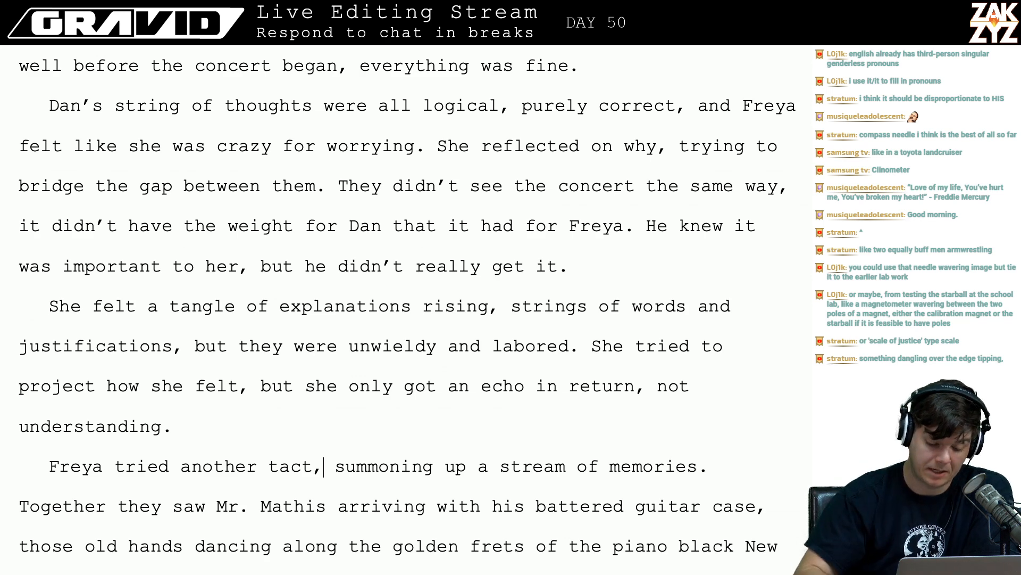
- Read through the paragraph of Mr. Mathis memories, from "Together they saw" to the "crushing feeling" sentence, looking for unclear wording
scroll(368, 487, "down", 2)
left_click(272, 452)
key("Right")
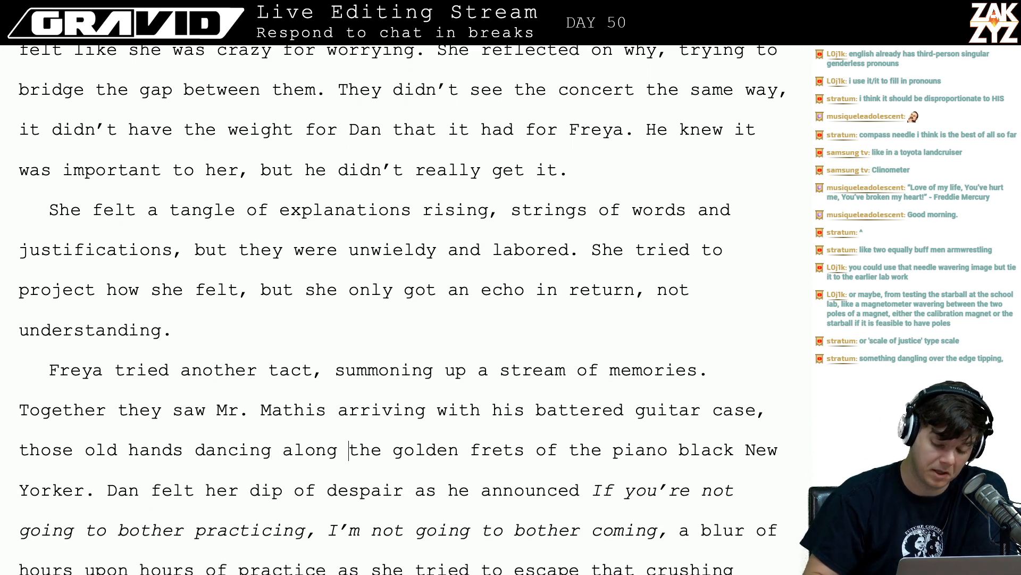
key("Down")
key("Down")
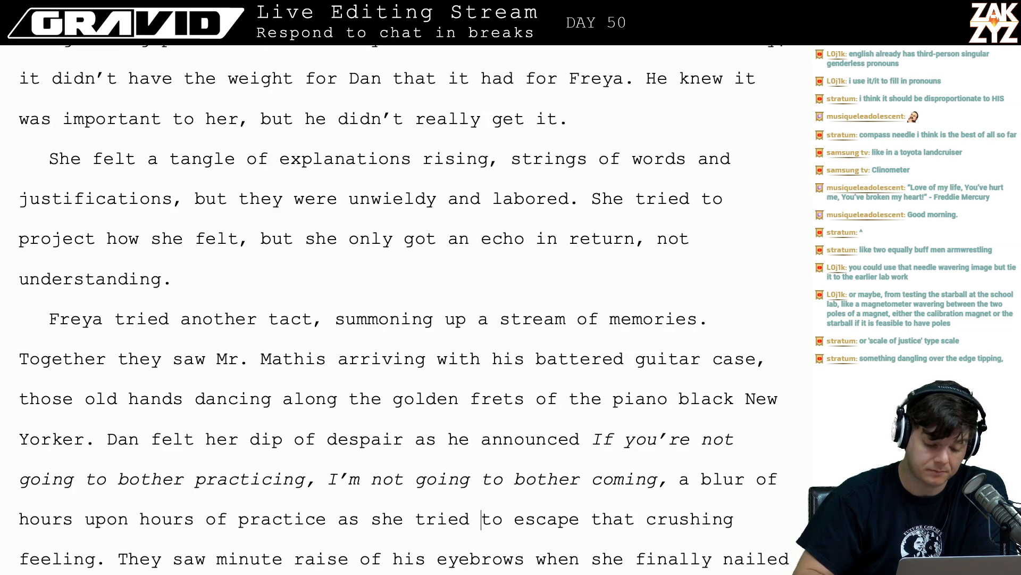
key("Right")
key("Right")
key("Right")
key("Right")
key("Right")
key("Right")
key("Right")
key("Right")
key("Right")
key("Right")
key("Right")
key("Right")
key("Right")
key("Right")
key("Right")
key("Right")
key("Right")
key("Right")
key("Right")
key("Right")
key("Right")
key("Right")
key("Right")
key("Right")
key("Right")
key("Right")
key("Right")
key("Right")
key("Right")
key("Right")
key("Right")
key("Right")
key("Right")
key("Right")
key("Down")
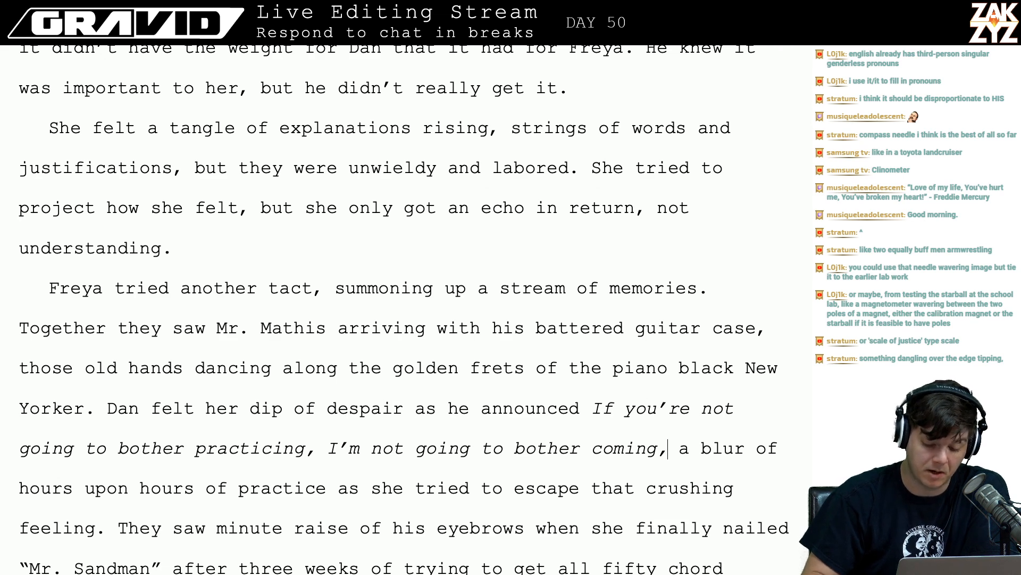
key("Up")
key("Left")
key("Right")
key("Right")
key("Right")
key("Right")
key("Right")
key("Right")
key("Right")
key("Right")
key("Down")
key("Down")
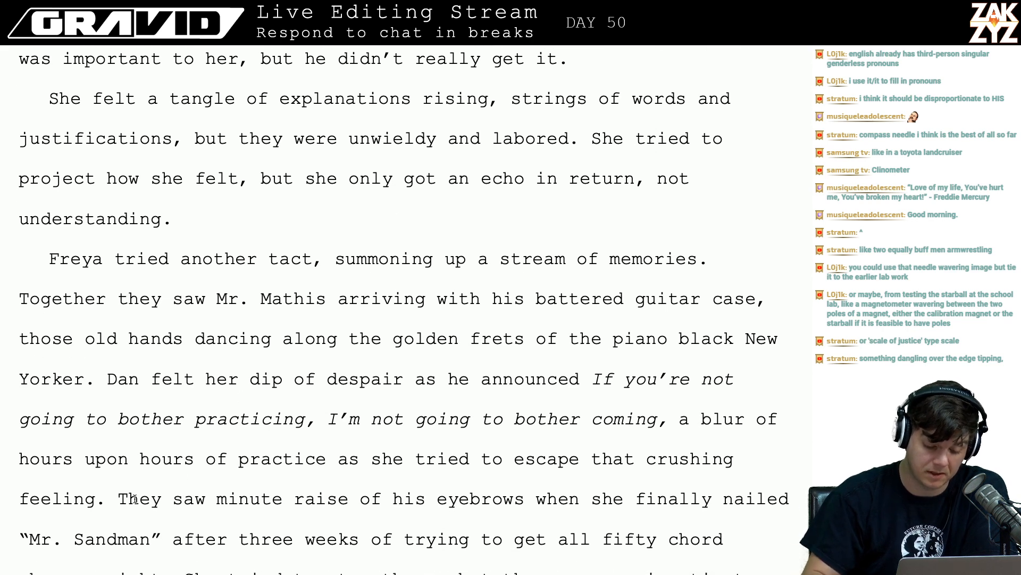
- Replace "They saw" after "crushing feeling." with "She showed him the" before "minute raise"
key("Down")
key("Down")
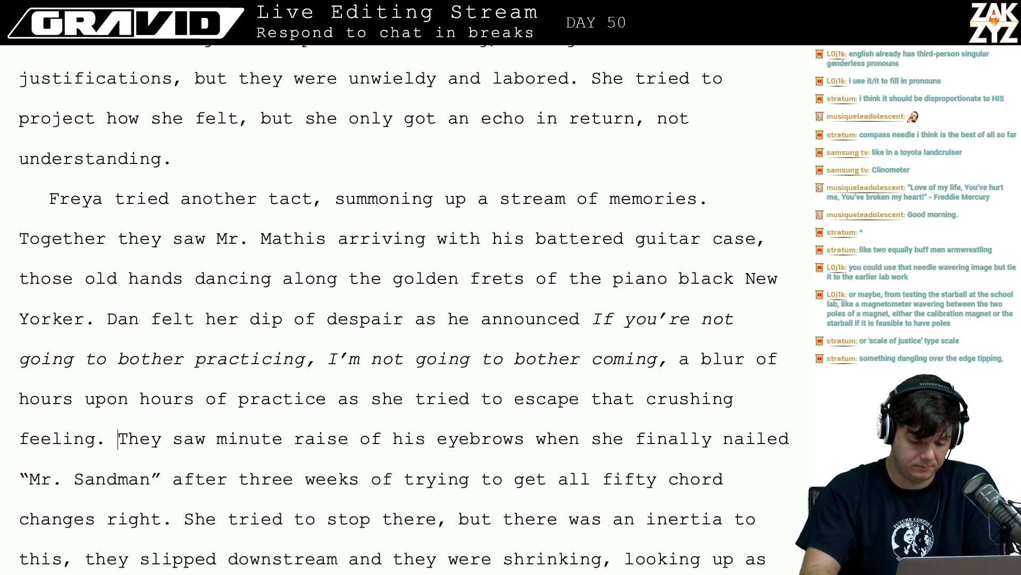
type("She gav")
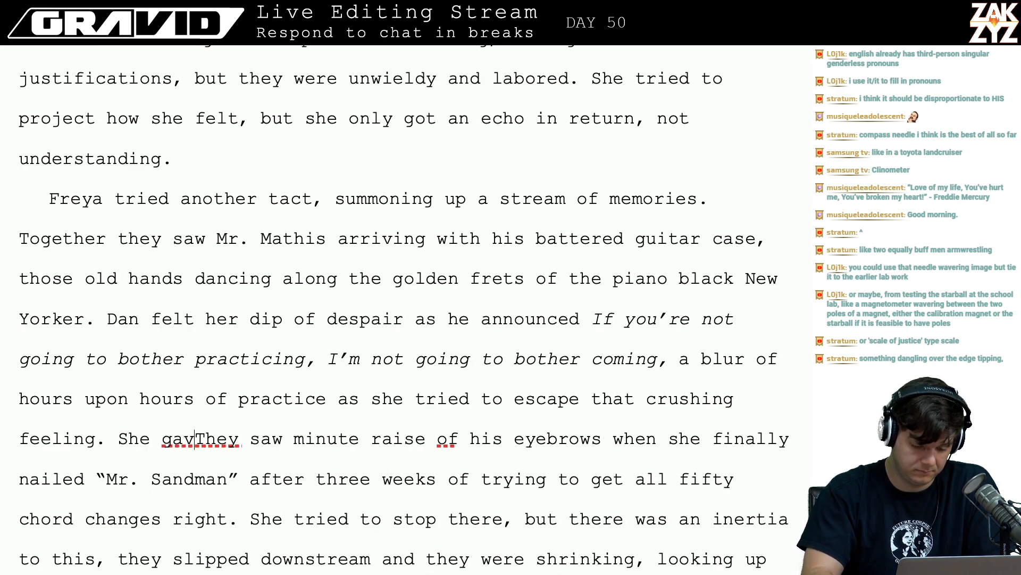
key("BackSpace")
key("BackSpace")
key("BackSpace")
type("showed him")
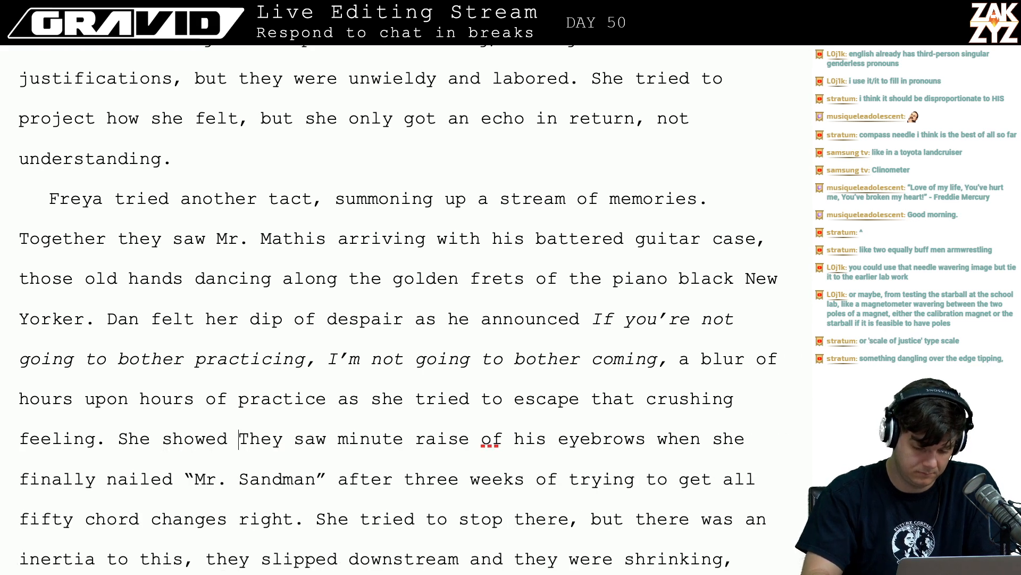
key("shift+Right")
key("shift+Right")
key("shift+Right")
key("shift+Right")
key("shift+Right")
key("shift+Right")
key("shift+Right")
key("shift+Right")
key("shift+Left")
key("shift+Right")
key("BackSpace")
type("the")
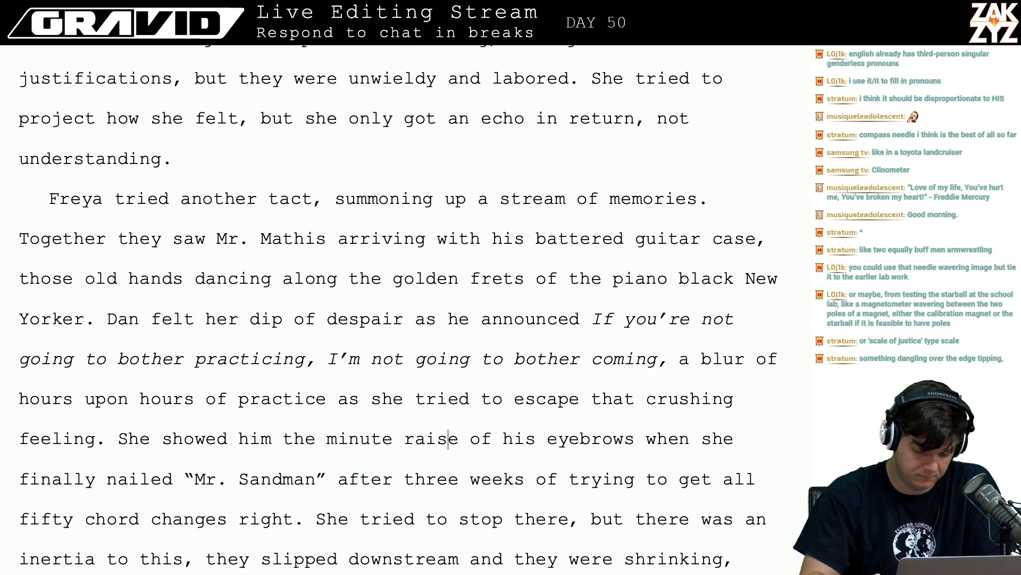
- Replace "his" before "eyebrows" with "Mr. Mathis'"
key("BackSpace")
key("BackSpace")
key("BackSpace")
type("Mr. Mathi")
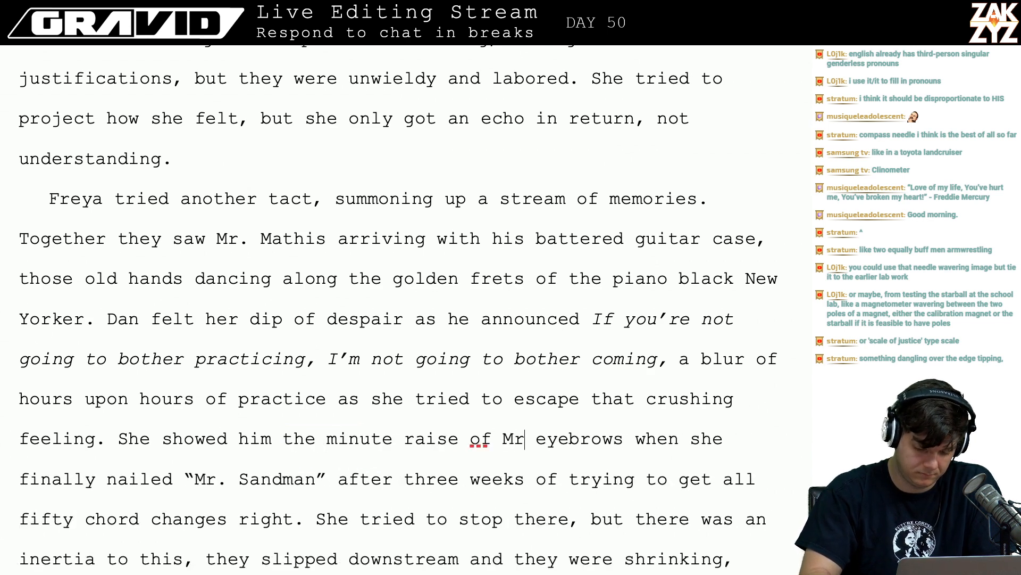
type("s'")
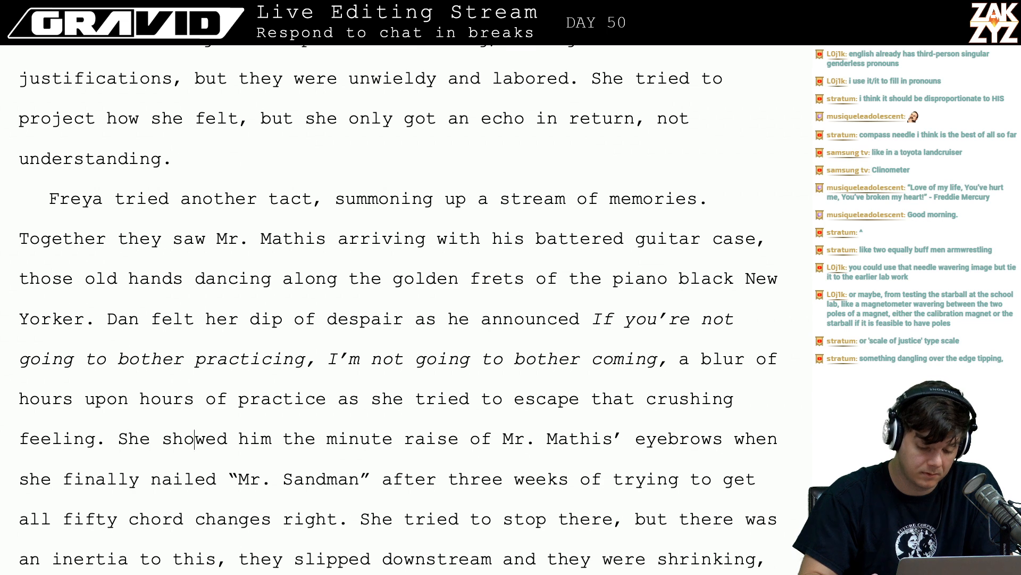
- Replace "him" with "Dan" so the sentence opens "She showed Dan the minute raise"
key("BackSpace")
key("BackSpace")
key("BackSpace")
type("Dan")
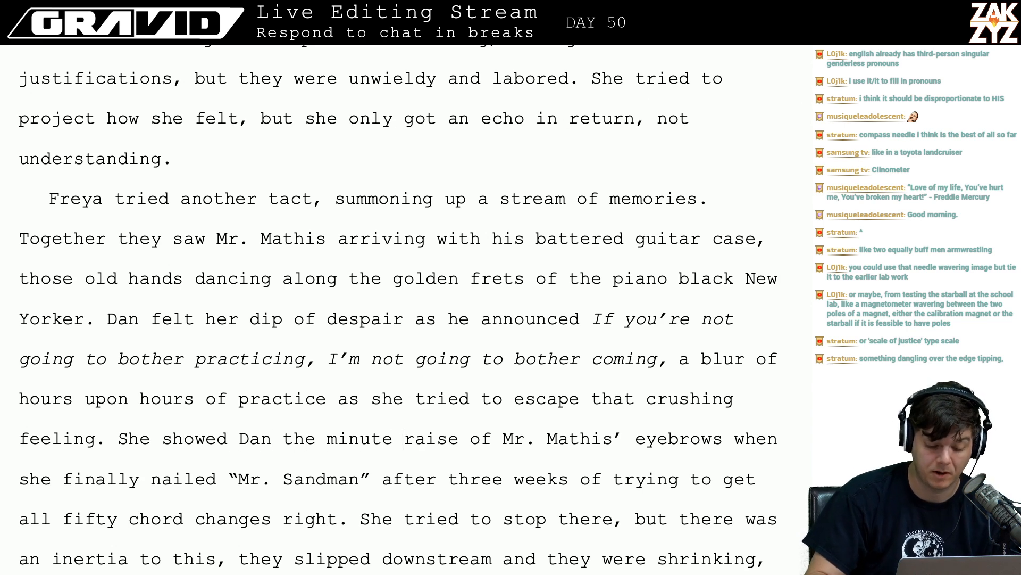
- Start a new paragraph at "She tried to stop there", right after "all fifty chord changes right."
scroll(514, 394, "down", 1)
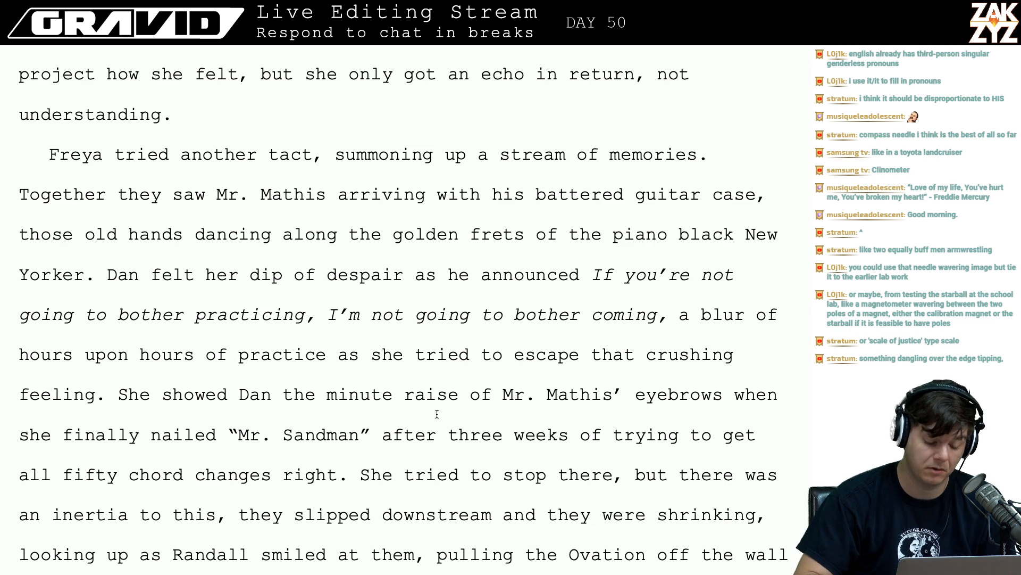
scroll(293, 415, "down", 4)
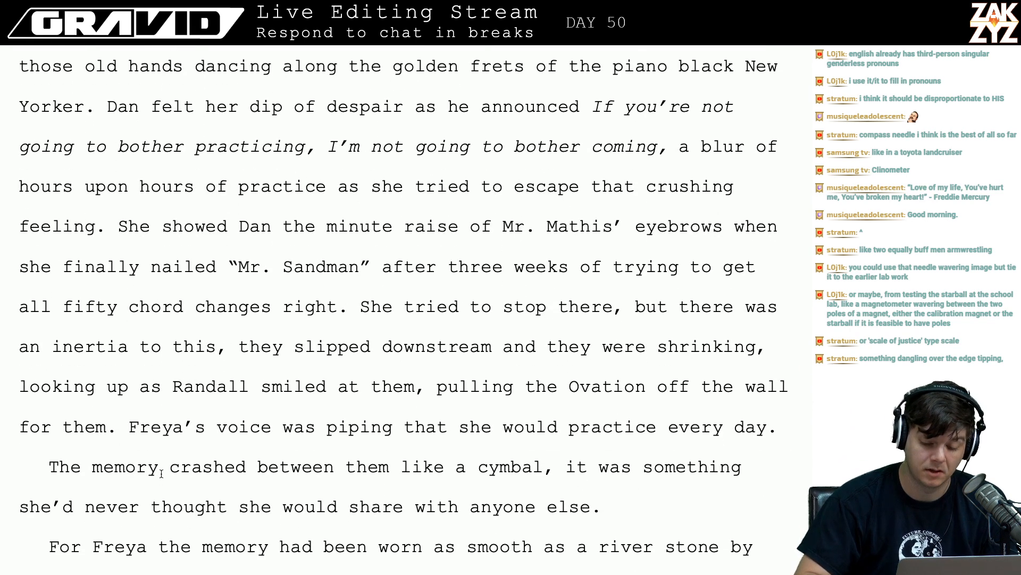
left_click(407, 309)
key("Left")
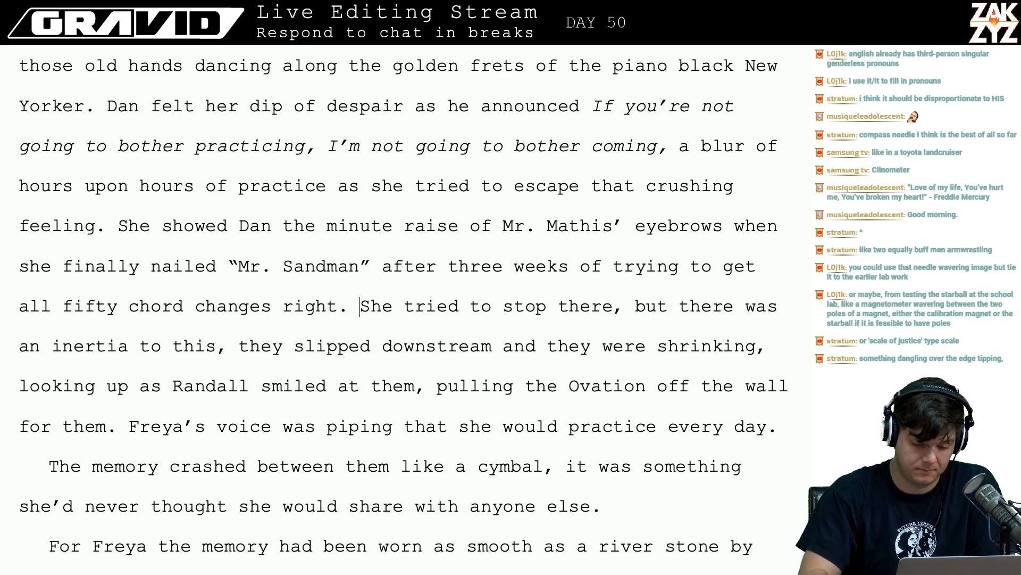
key("Return")
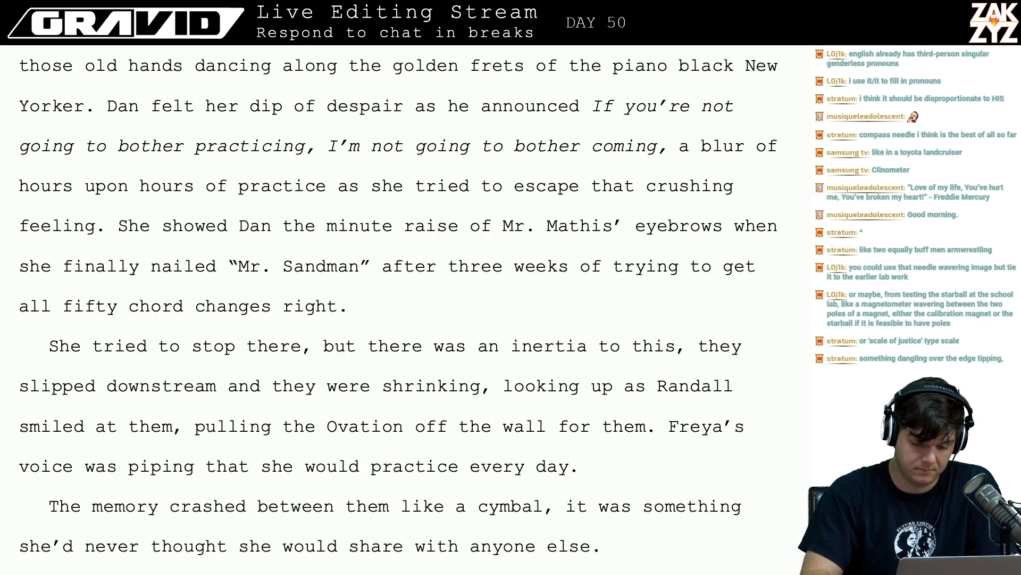
- Begin a new sentence after "chord changes right." reading "Freya tried to halt the stream of memories there, but"
type("She")
key("BackSpace")
key("BackSpace")
key("BackSpace")
key("BackSpace")
type("Fre")
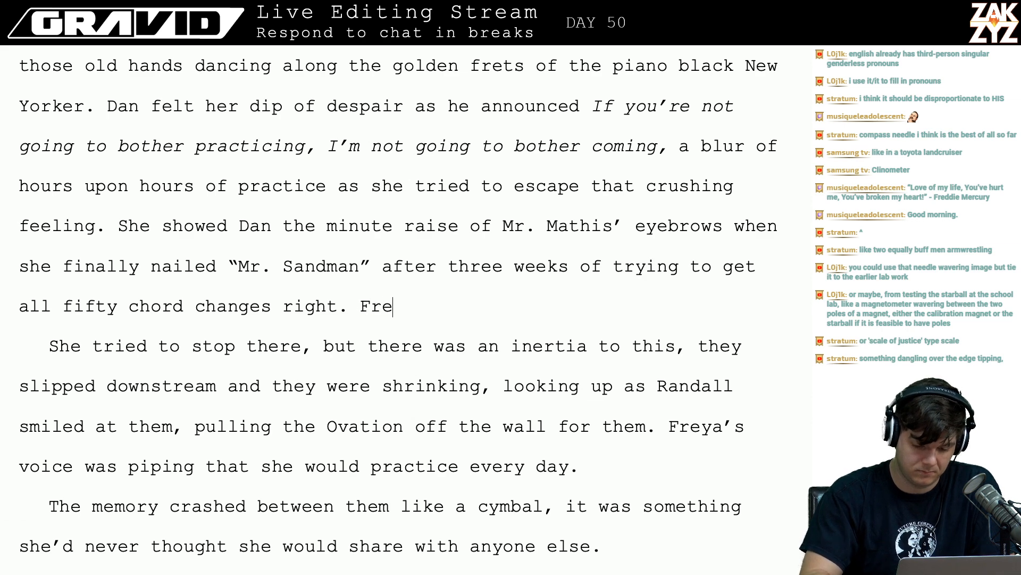
type("ya tried to halt ")
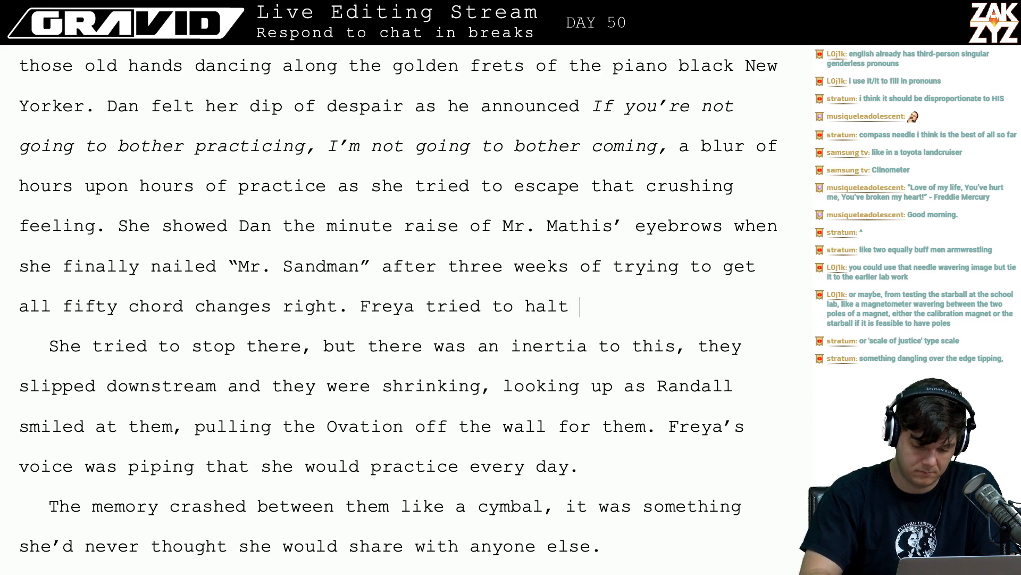
type("the stream of memo")
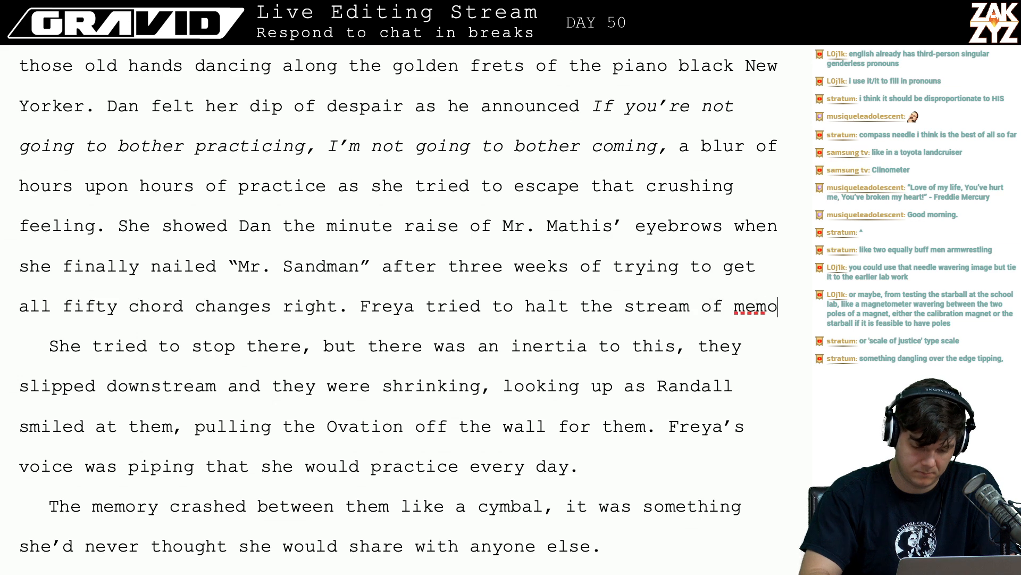
type("ries there, but ther")
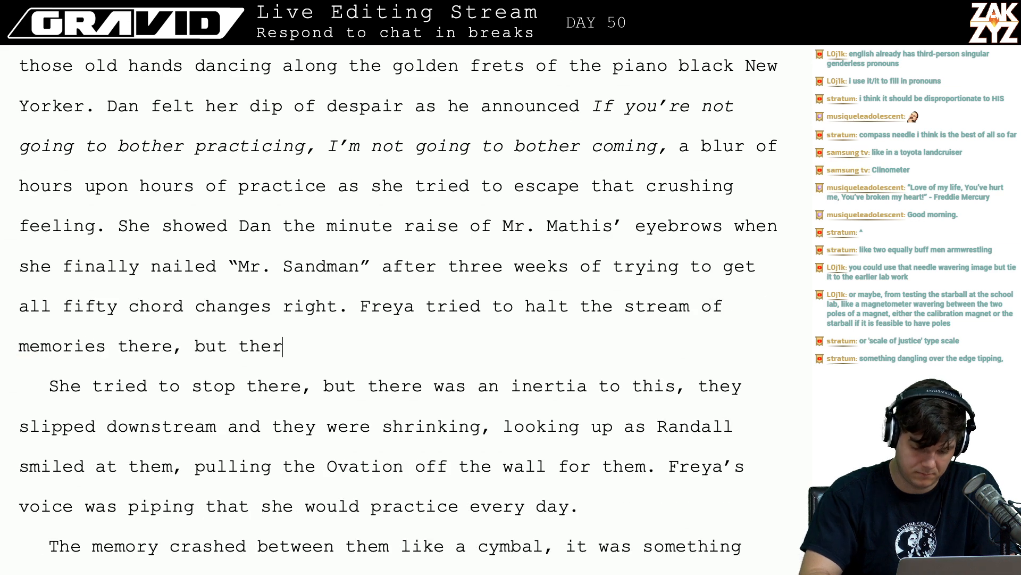
- Try continuing the new sentence with "there was an inertia to this", and cut it back to end in "but the"
type("e was an inertia ")
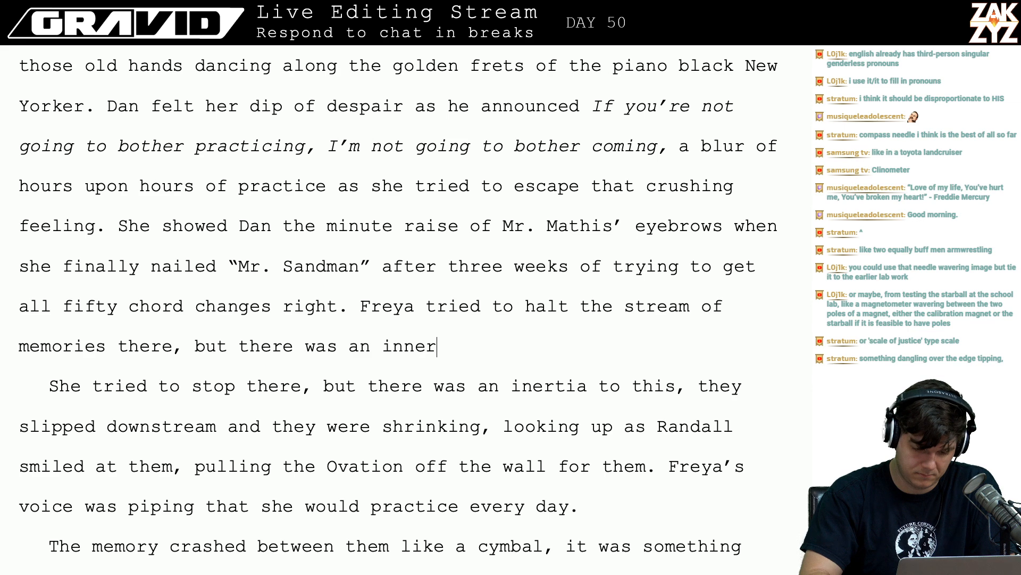
type("to this")
key("BackSpace")
key("BackSpace")
key("BackSpace")
key("BackSpace")
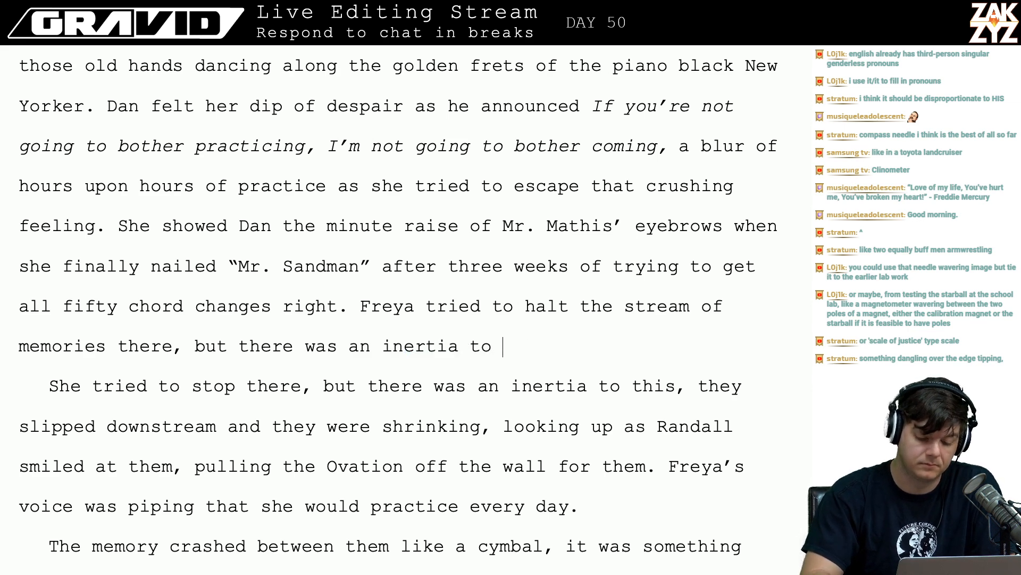
key("BackSpace")
key("BackSpace")
type("to")
key("BackSpace")
key("BackSpace")
key("BackSpace")
key("BackSpace")
key("BackSpace")
key("BackSpace")
key("BackSpace")
key("BackSpace")
key("BackSpace")
key("BackSpace")
key("BackSpace")
key("BackSpace")
key("BackSpace")
key("BackSpace")
key("BackSpace")
key("BackSpace")
key("BackSpace")
key("BackSpace")
key("BackSpace")
key("BackSpace")
key("BackSpace")
key("BackSpace")
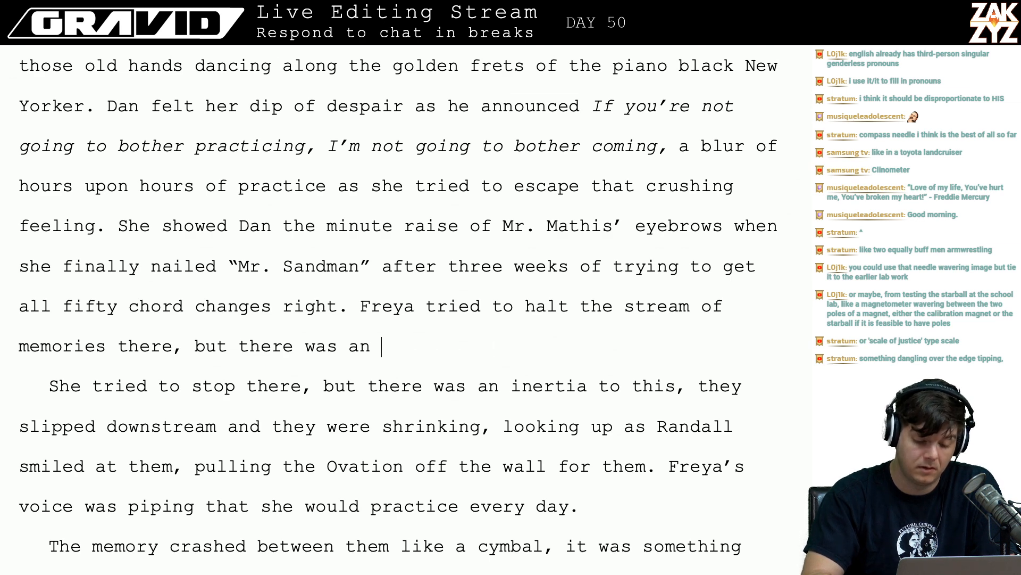
type("the")
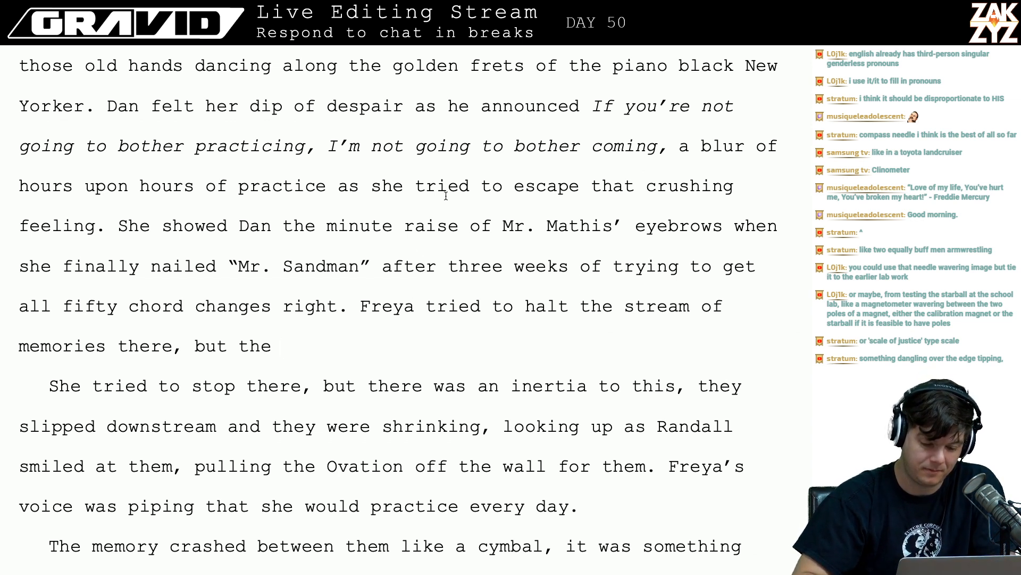
- Replace the comma after the italic phrase "I'm not going to bother coming" with a period and a space
scroll(382, 265, "down", 1)
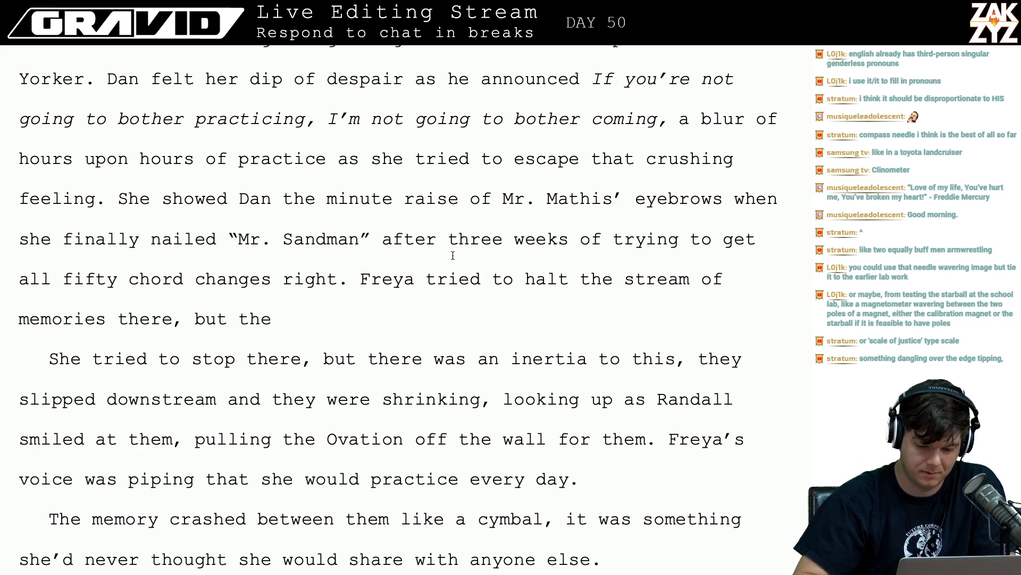
scroll(453, 255, "down", 1)
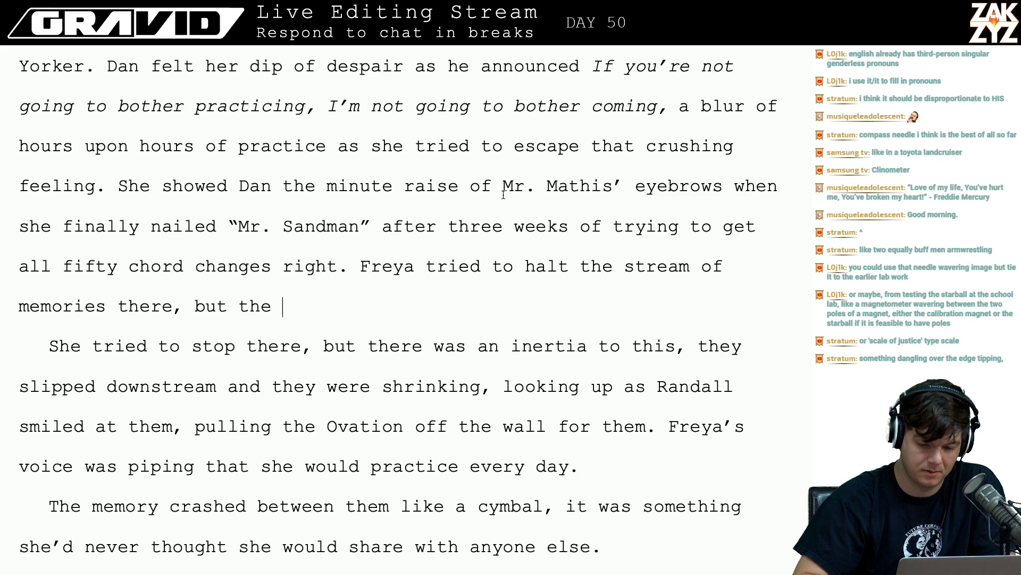
scroll(504, 196, "up", 1)
scroll(503, 195, "up", 1)
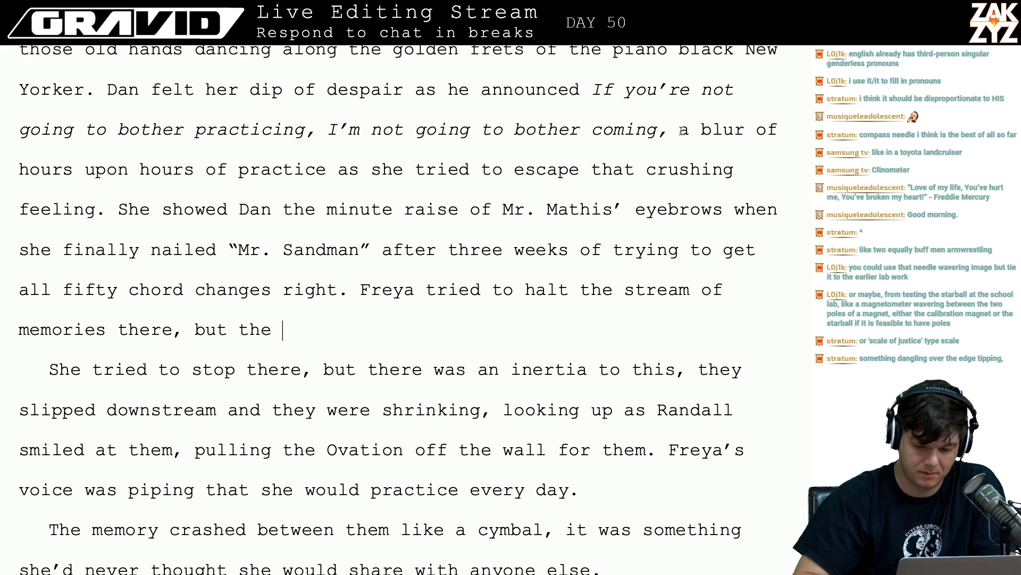
left_click(656, 124)
key("Left")
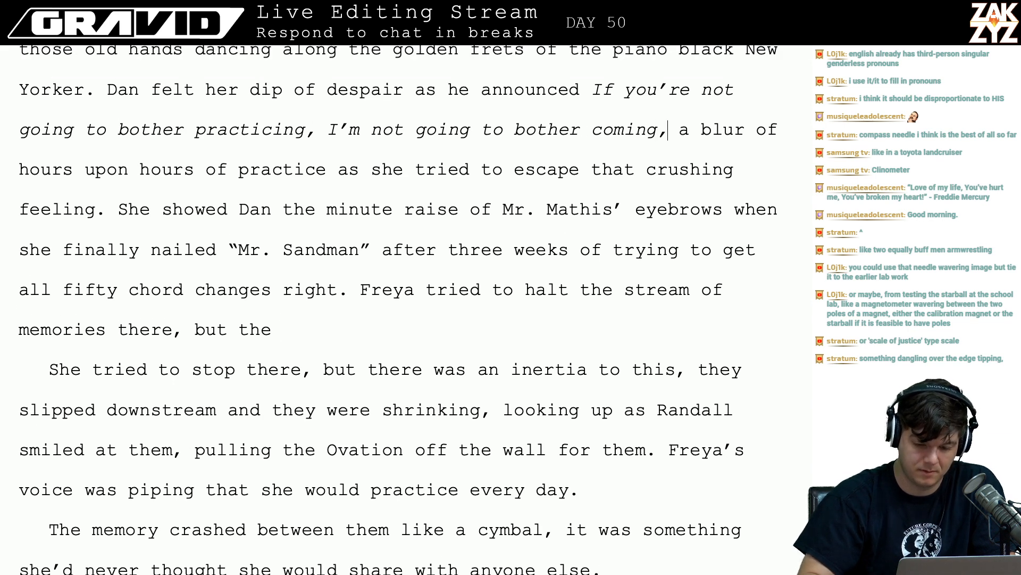
key("Right")
key("BackSpace")
type(". ")
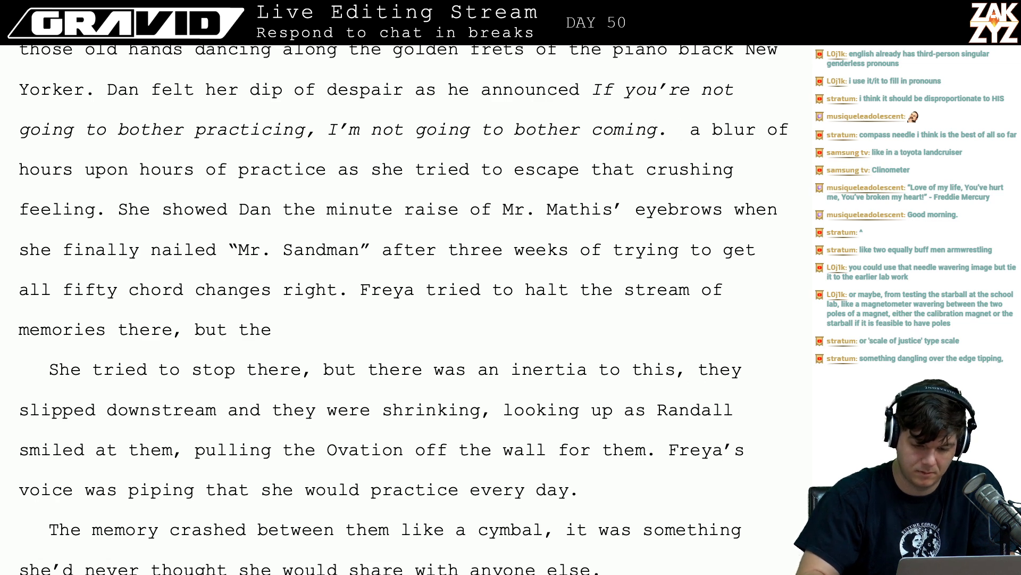
type("Next")
key("BackSpace")
key("BackSpace")
key("BackSpace")
key("BackSpace")
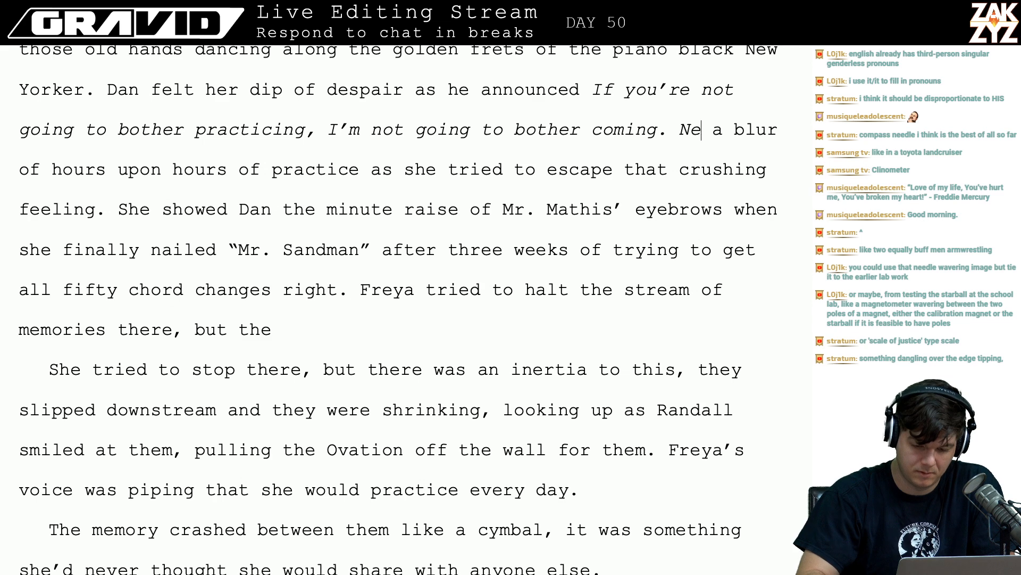
- Enclose the italic line "If you're not going to bother practicing, I'm not going to bother coming" in quotation marks, closing before the period
key("Left")
key("Left")
key("Left")
key("Left")
key("Left")
key("Left")
key("Left")
key("Left")
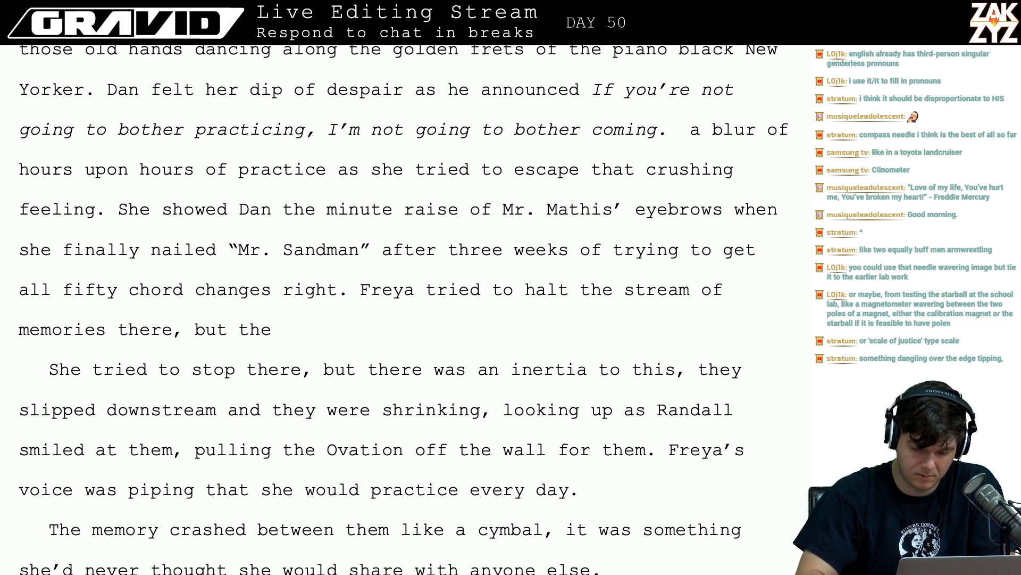
type("“")
key("Right")
key("Right")
key("Right")
key("Right")
key("Right")
key("Right")
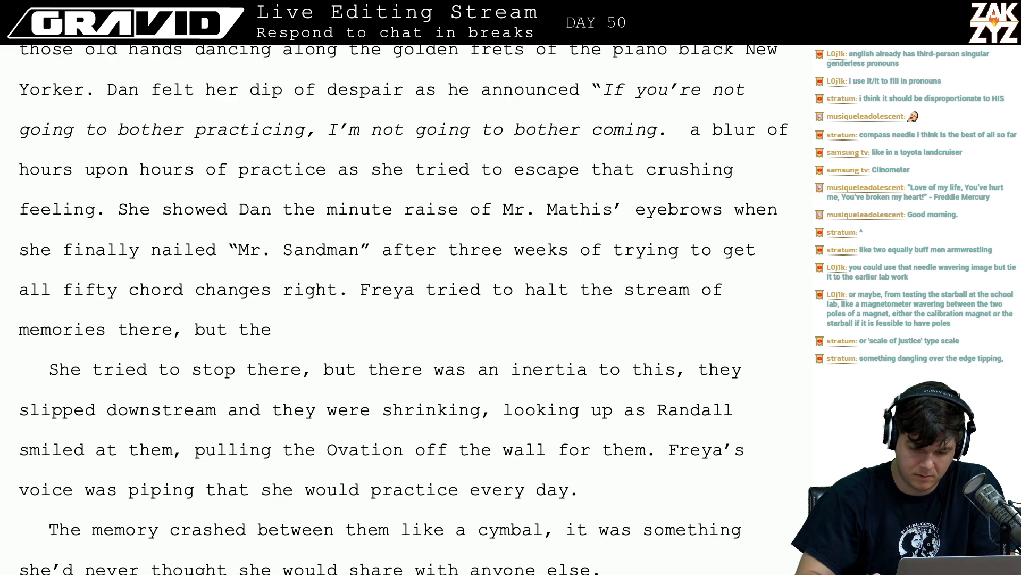
key("Left")
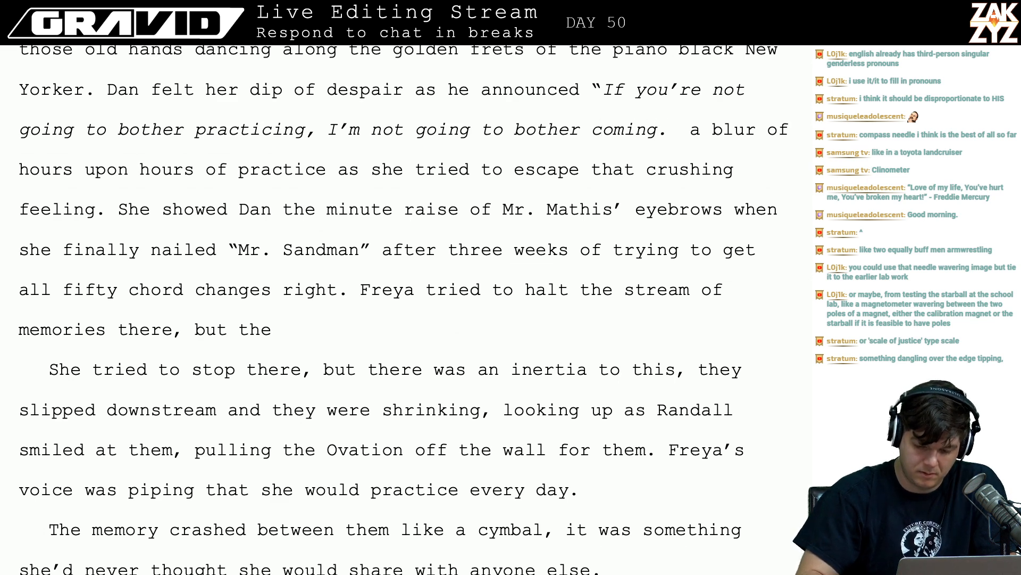
type("”")
key("Right")
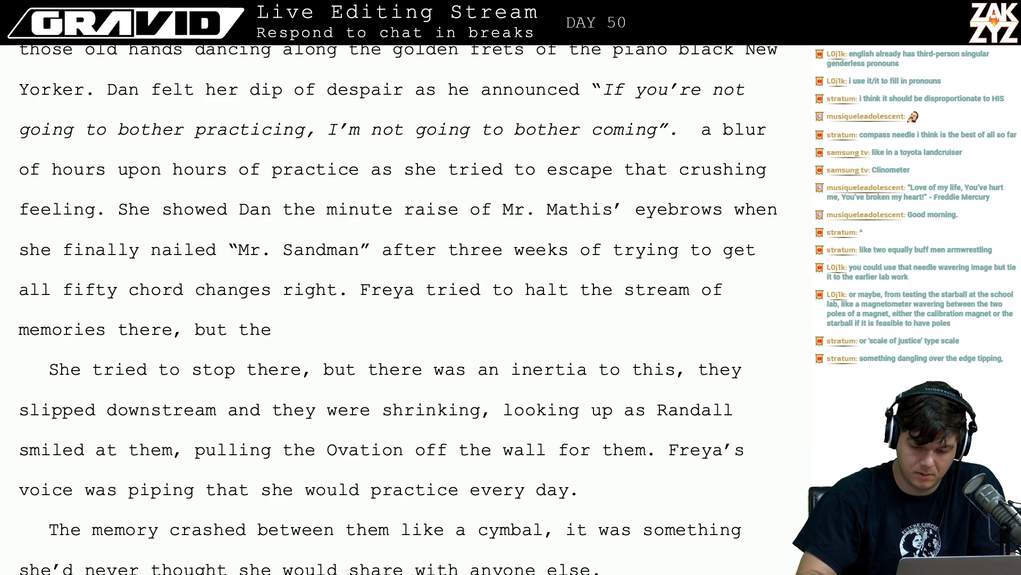
- Move the closing quotation mark after the period in the italic line ending "I'm not going to bother coming."
key("BackSpace")
key("Right")
type("”")
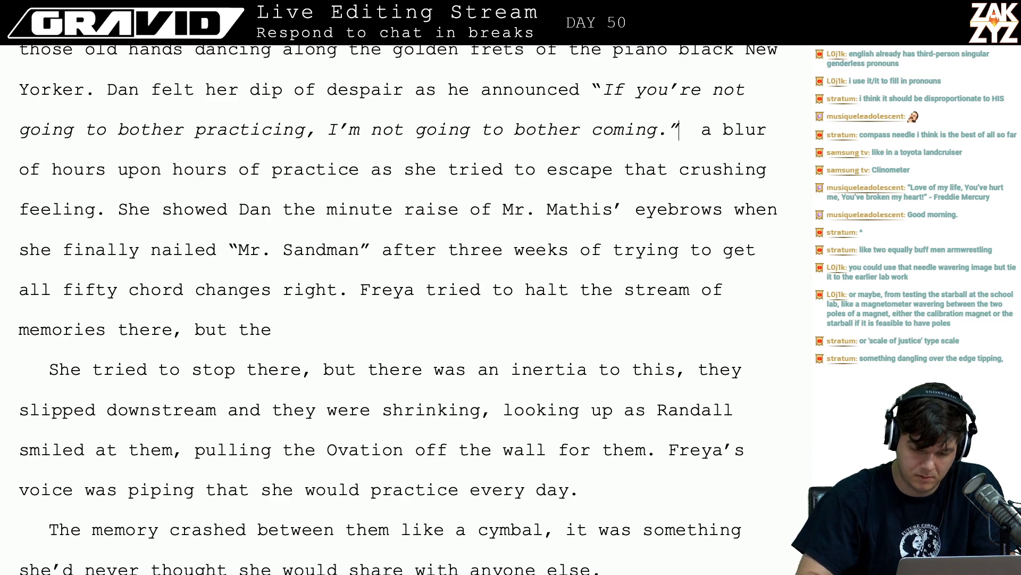
- Add a colon after "announced" to introduce the italic quotation about not bothering to practice
key("Left")
key("Left")
key("Left")
key("Left")
key("Left")
key("Left")
key("Left")
key("Left")
key("Left")
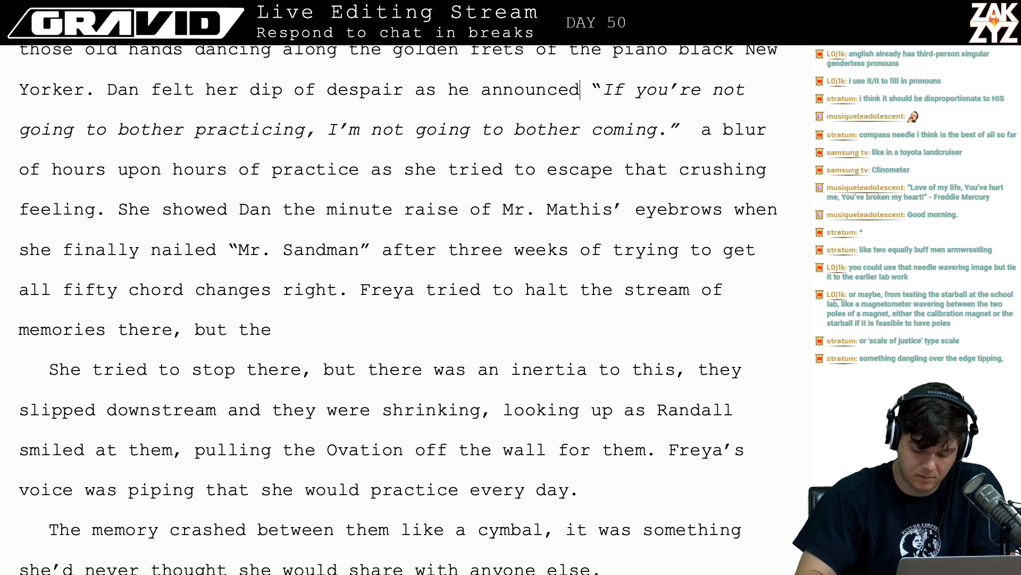
type(":")
key("Right")
key("Right")
key("Left")
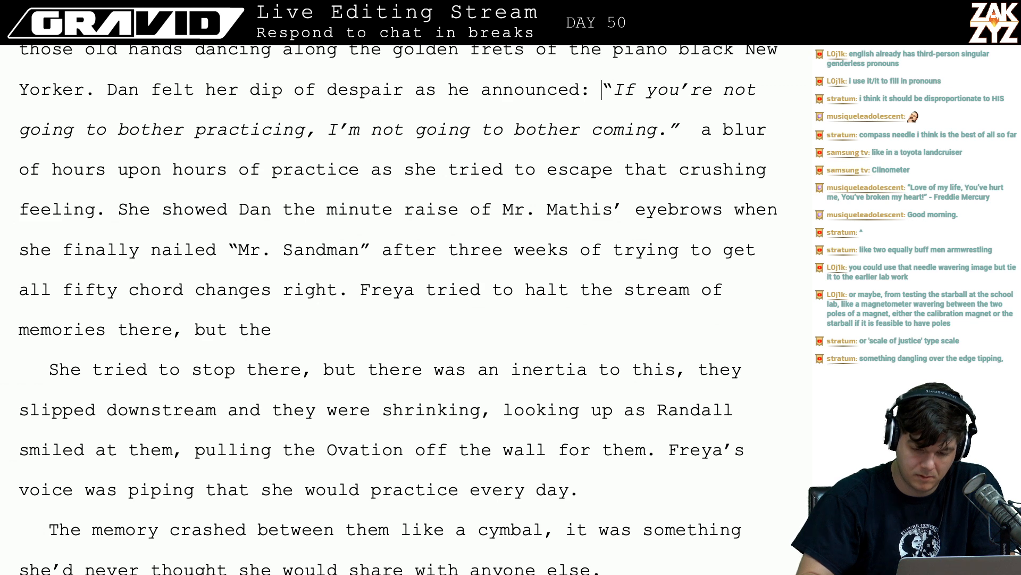
- Italicize the entire quoted line "If you're not going to bother practicing, I'm not going to bother coming.", including its quotation marks
key("shift+Down")
key("shift+Right")
key("shift+Right")
key("shift+Right")
key("shift+Right")
key("shift+Right")
key("shift+Right")
key("shift+Right")
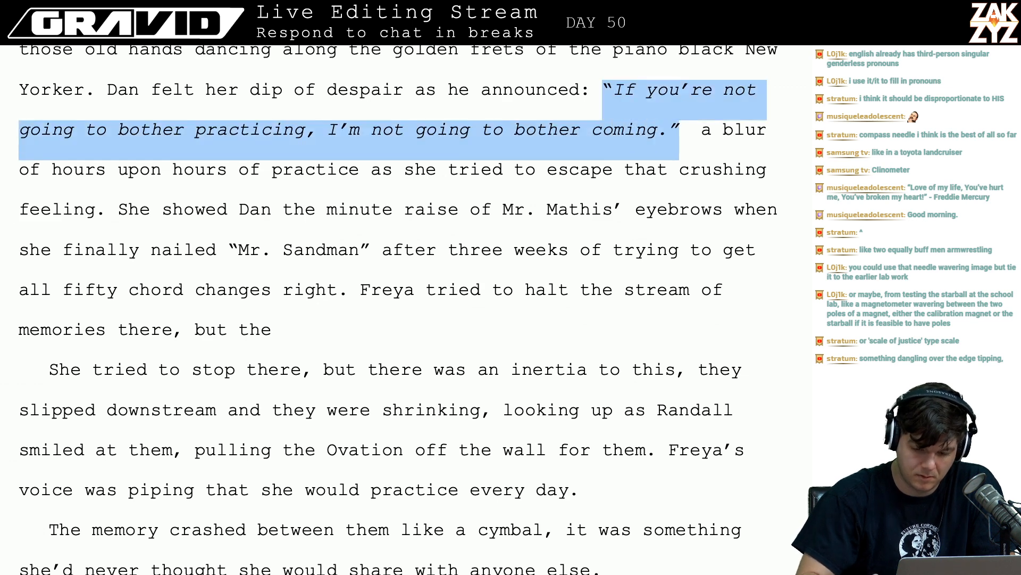
- Capitalize the "A" of "A blur of hours" following the quotation and remove the extra space before it
key("Right")
key("Right")
key("Right")
key("Right")
key("BackSpace")
type("A")
key("Right")
key("Right")
key("Right")
key("Right")
key("Right")
key("Left")
key("Left")
key("Left")
key("Left")
key("Left")
key("Left")
key("Left")
key("BackSpace")
key("Right")
key("Right")
key("Right")
key("Right")
key("Right")
key("Right")
key("Right")
key("Right")
key("Right")
key("Right")
key("Right")
key("Right")
key("Right")
key("Right")
key("Right")
key("Right")
key("Right")
key("Right")
key("Right")
key("Right")
key("Right")
key("Right")
key("Right")
key("Right")
key("Right")
key("Right")
key("Right")
key("Right")
key("Right")
key("Right")
key("Right")
key("Right")
key("Right")
key("Right")
key("Right")
key("Right")
key("Right")
key("Right")
key("Right")
key("Right")
key("Left")
key("Left")
key("Left")
key("Left")
key("Up")
key("Up")
key("Down")
scroll(645, 187, "up", 1)
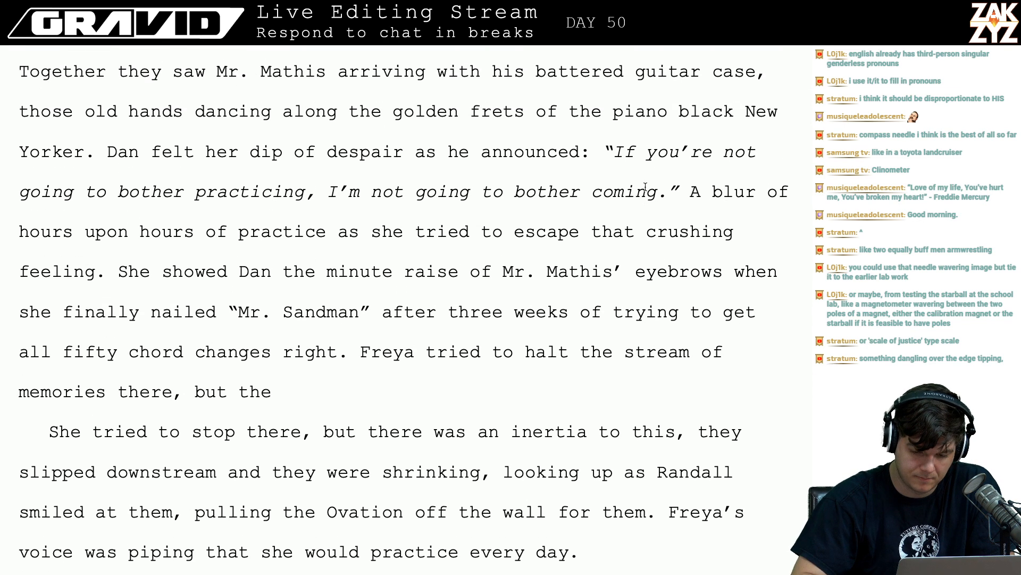
- Reword the opening after the quotation from "A blur of hours" to "Next was a blur of hours"
left_click(687, 192)
type("Next was a")
key("shift+Right")
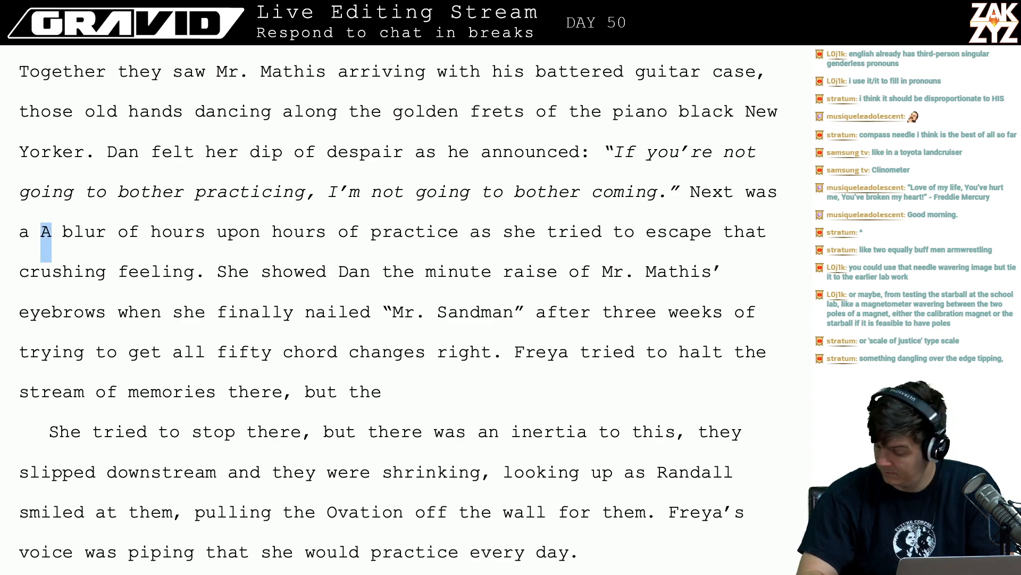
key("Delete")
key("Delete")
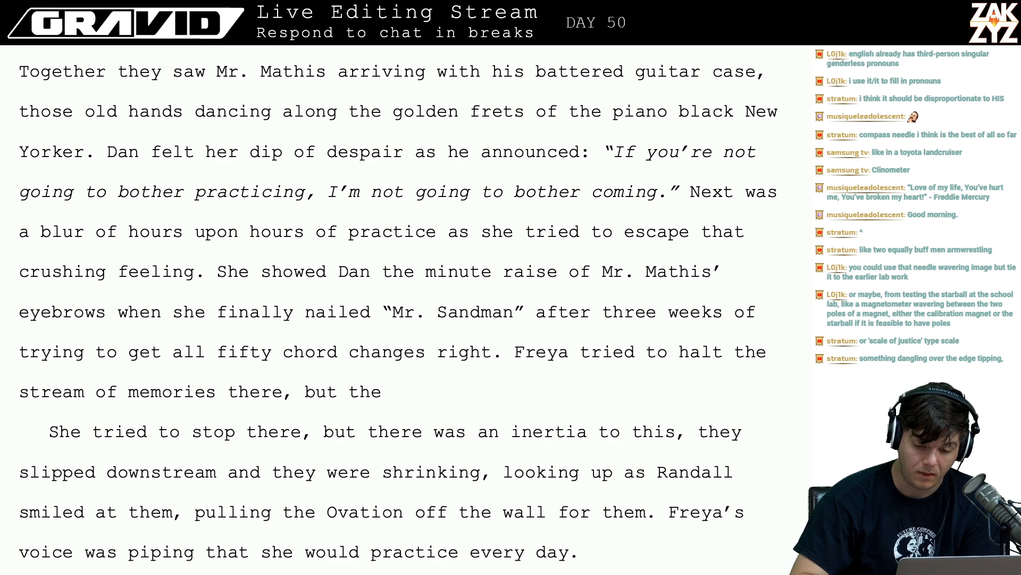
- Split the unfinished "Freya tried to halt the stream" sentence into its own paragraph, leaving a blank paragraph above it
scroll(399, 308, "down", 2)
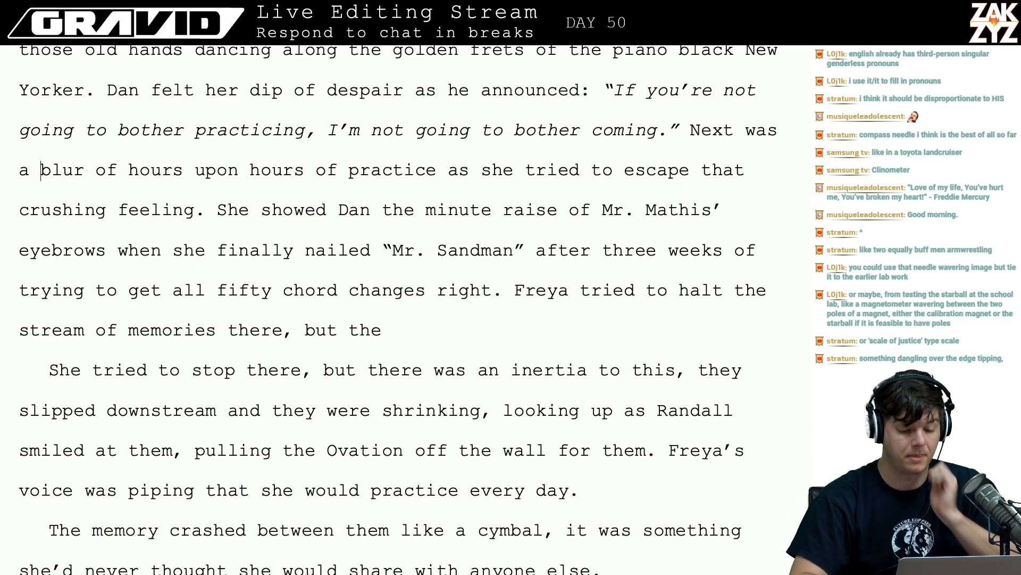
scroll(559, 249, "down", 1)
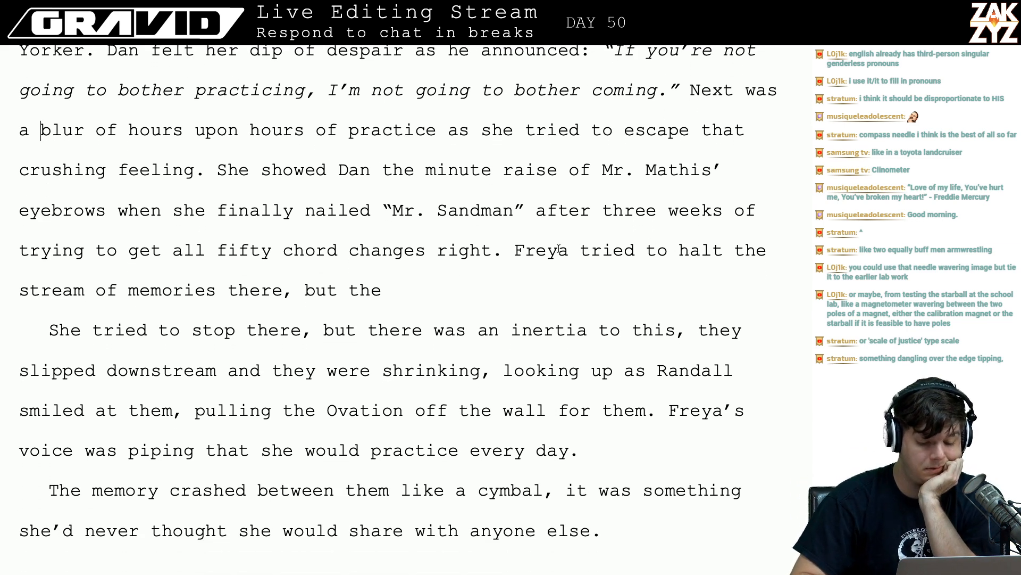
left_click(490, 260)
key("Right")
key("Right")
key("Right")
key("Left")
key("Return")
key("Return")
key("Left")
key("Left")
- After "chord changes right." write "Freya tried to stop the cascade of memories, but there was an inertia to this."
type("Freya tried to stop the cast")
key("BackSpace")
type("cade of memories, but there was an inertia ")
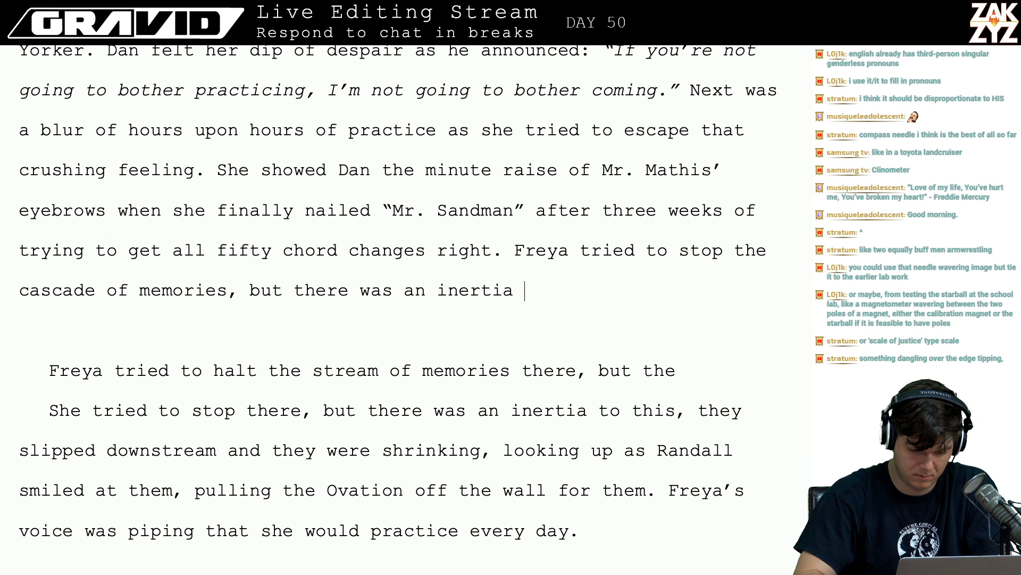
type("to")
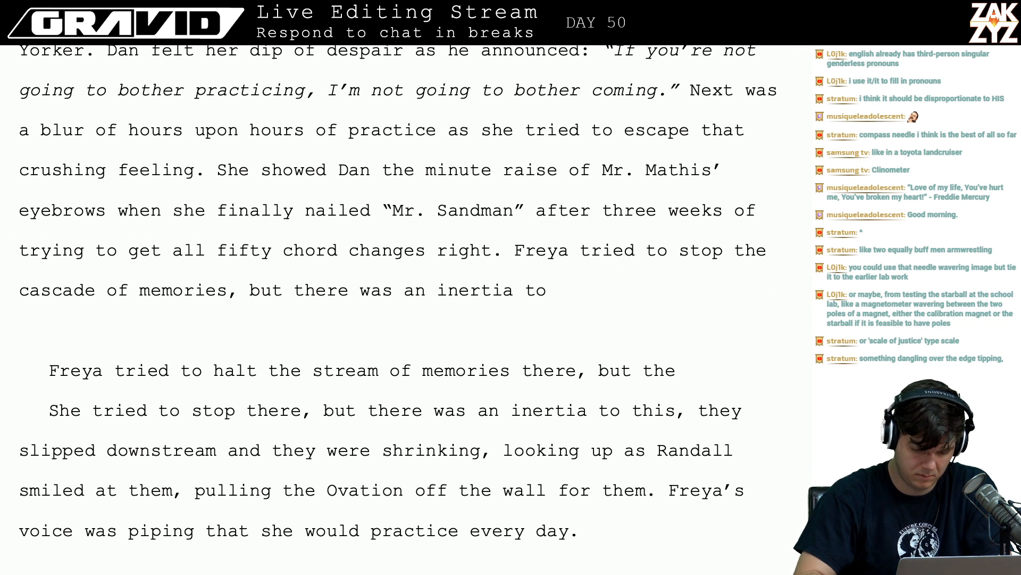
key("BackSpace")
key("BackSpace")
type("o this. ")
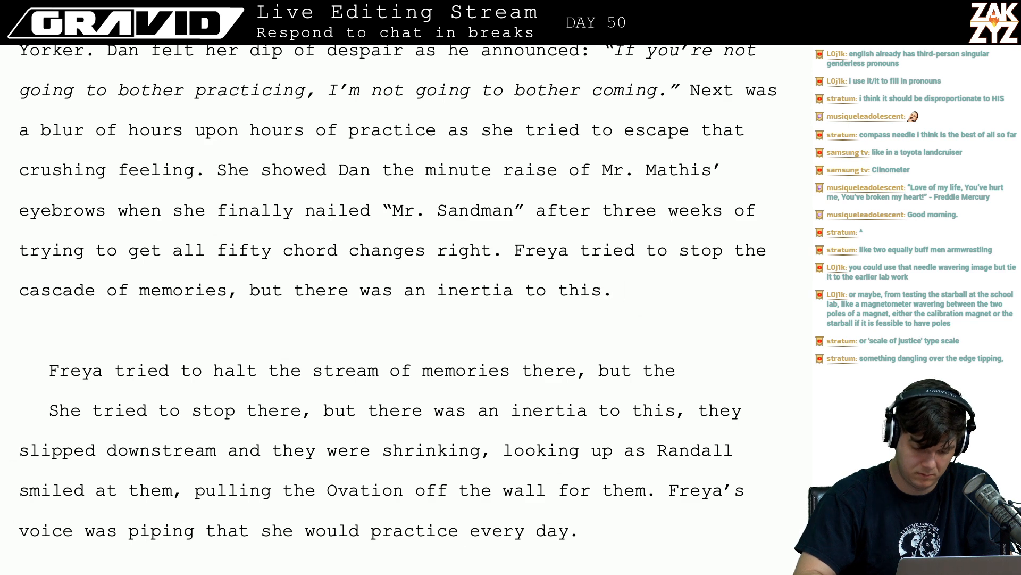
- Start the following sentence with "They" and delete both leftover draft openings so it runs directly into "slipped downstream"
type("They")
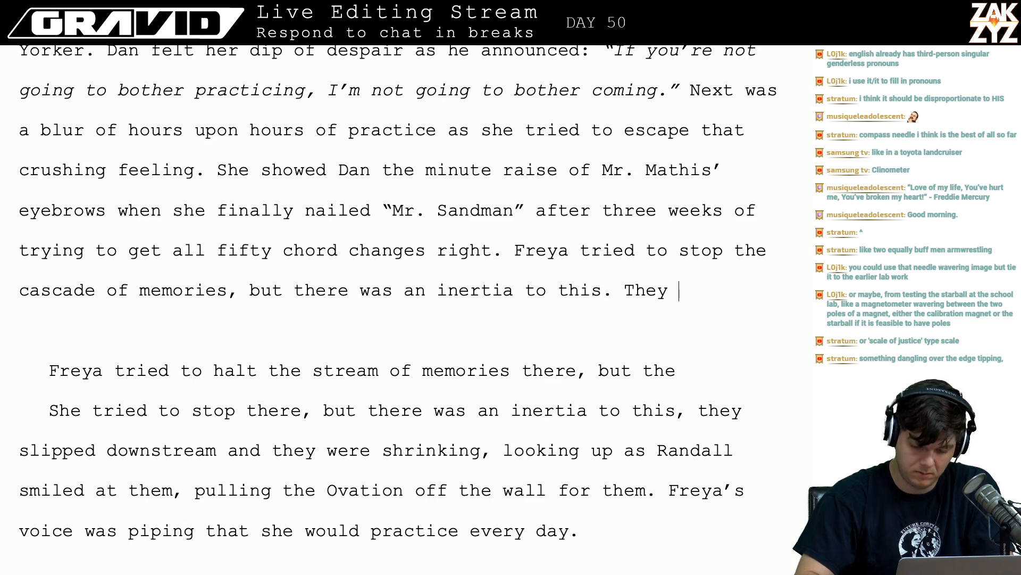
key("shift+Down")
key("shift+Down")
key("shift+Down")
key("shift+Right")
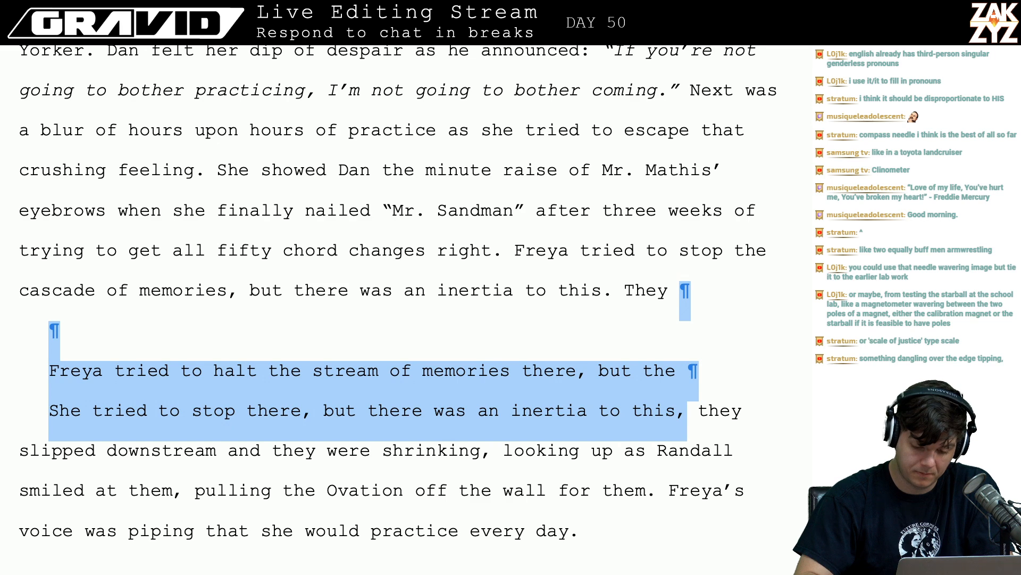
key("shift+Right")
key("shift+Right")
key("shift+Right")
key("shift+Right")
key("shift+Left")
key("shift+Left")
key("shift+Right")
key("shift+Right")
key("shift+Right")
key("BackSpace")
- Replace "for them." after "pulling the Ovation off the wall" with "of the guitar store."
key("Left")
key("Left")
key("Left")
key("Left")
key("Left")
key("Left")
key("Left")
key("Left")
key("Left")
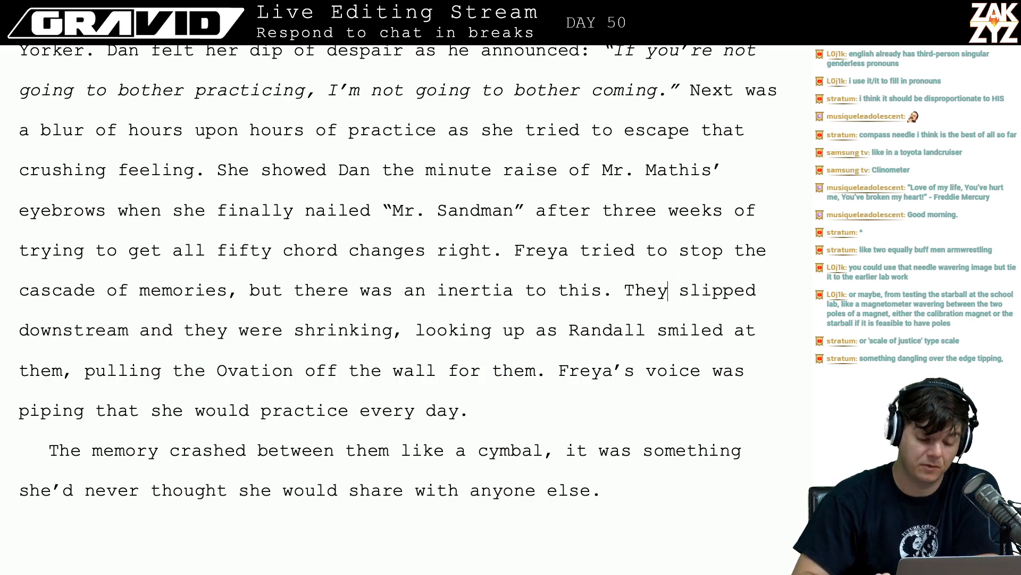
key("Down")
key("Left")
key("Left")
key("Left")
key("Left")
key("Left")
key("Left")
key("Left")
key("Left")
key("Left")
key("Left")
key("Left")
key("Left")
key("Left")
key("Left")
key("Left")
key("Left")
key("Left")
key("Left")
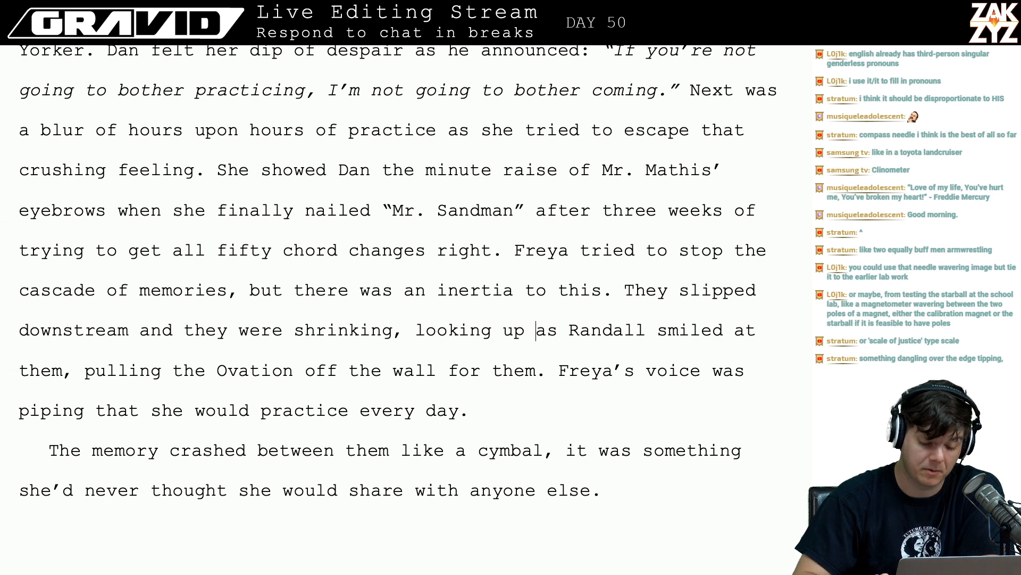
key("Right")
key("Right")
key("Right")
key("Down")
key("Left")
key("Left")
key("Left")
key("Left")
key("Left")
key("Left")
key("Left")
key("Left")
key("Left")
key("Left")
key("Left")
key("Left")
key("Left")
key("Left")
key("Left")
key("Left")
key("Left")
key("Left")
key("Left")
key("Left")
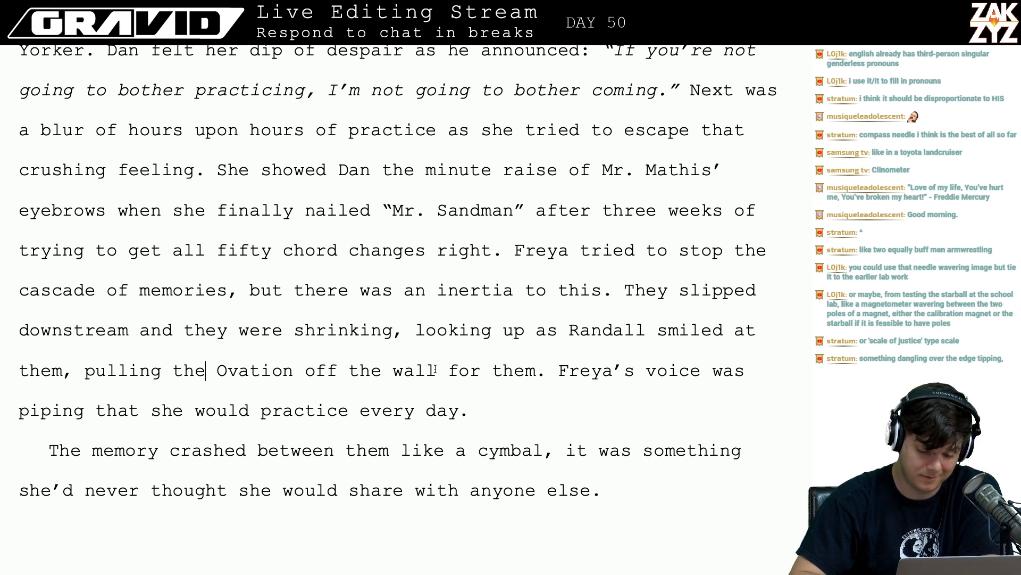
key("Right")
key("Right")
key("Right")
key("Right")
key("Right")
key("Right")
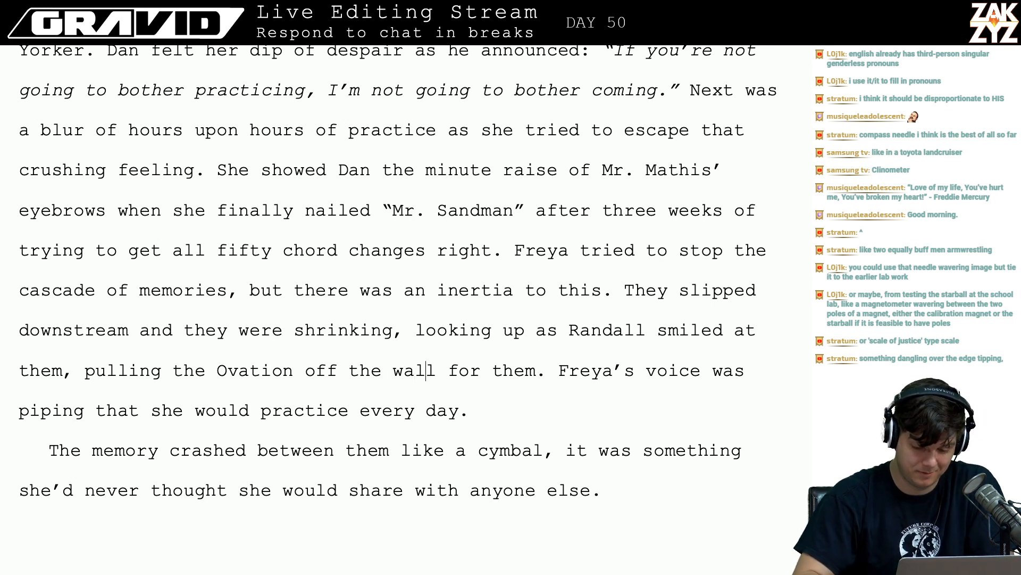
type("of the guitar stor")
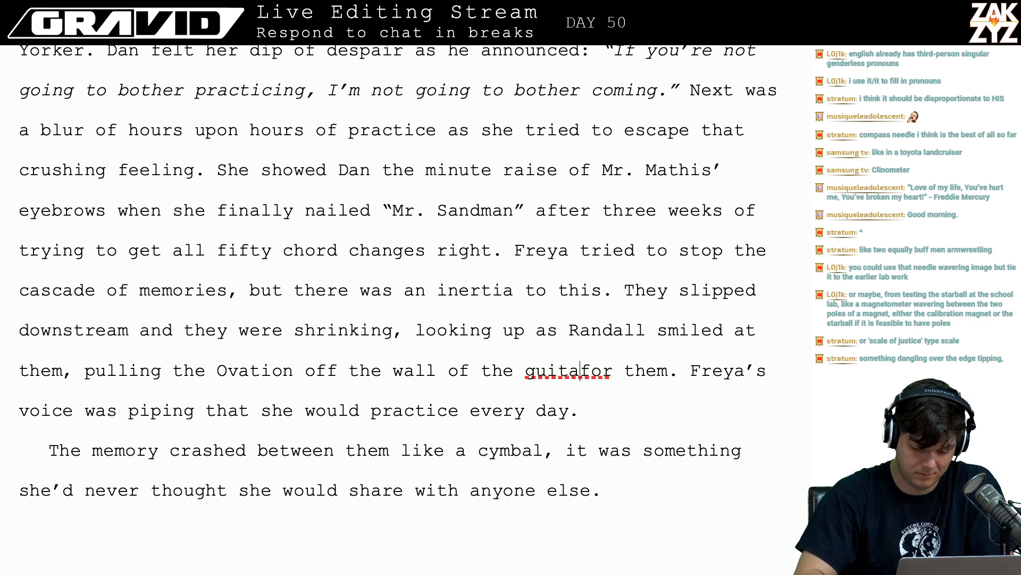
type("e.")
key("shift+Right")
key("shift+Right")
key("shift+Right")
key("shift+Right")
key("shift+Right")
key("shift+Right")
key("shift+Right")
key("shift+Right")
key("shift+Right")
key("shift+Right")
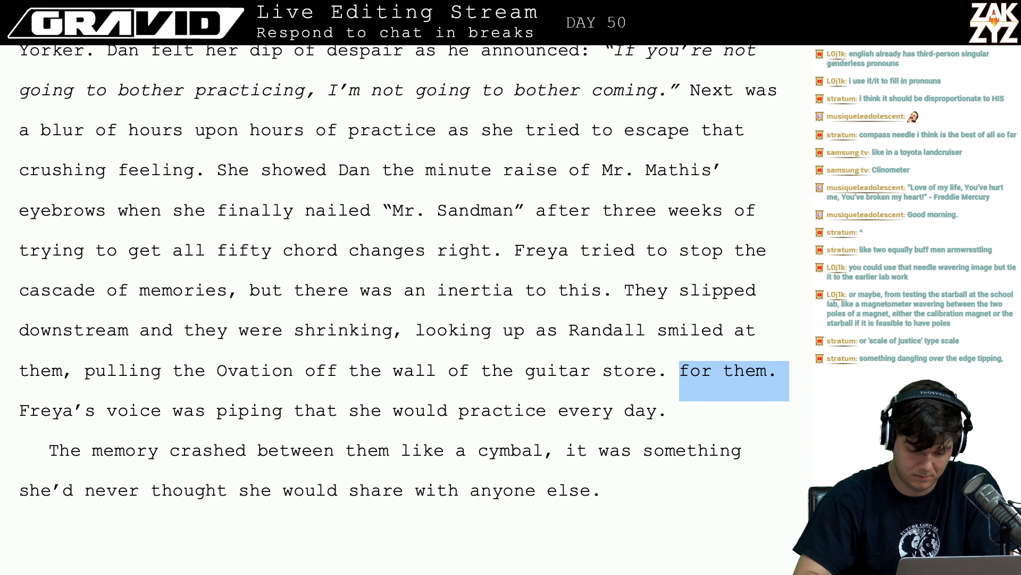
key("shift+Left")
key("BackSpace")
key("Right")
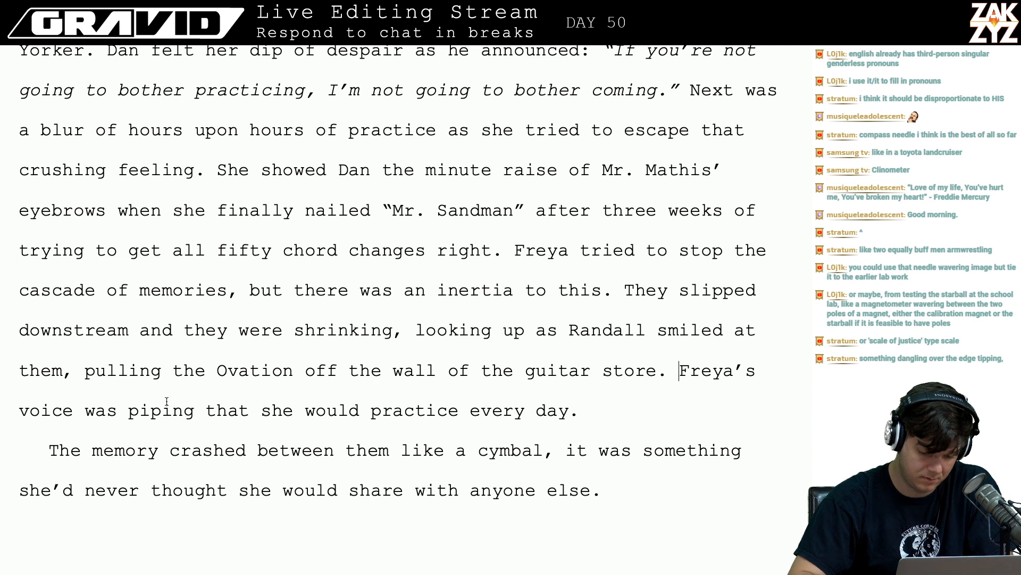
- Reword "Freya's voice was piping that" to "Freya's voice piped up, promising that"
left_click(123, 410)
key("BackSpace")
key("BackSpace")
key("BackSpace")
key("BackSpace")
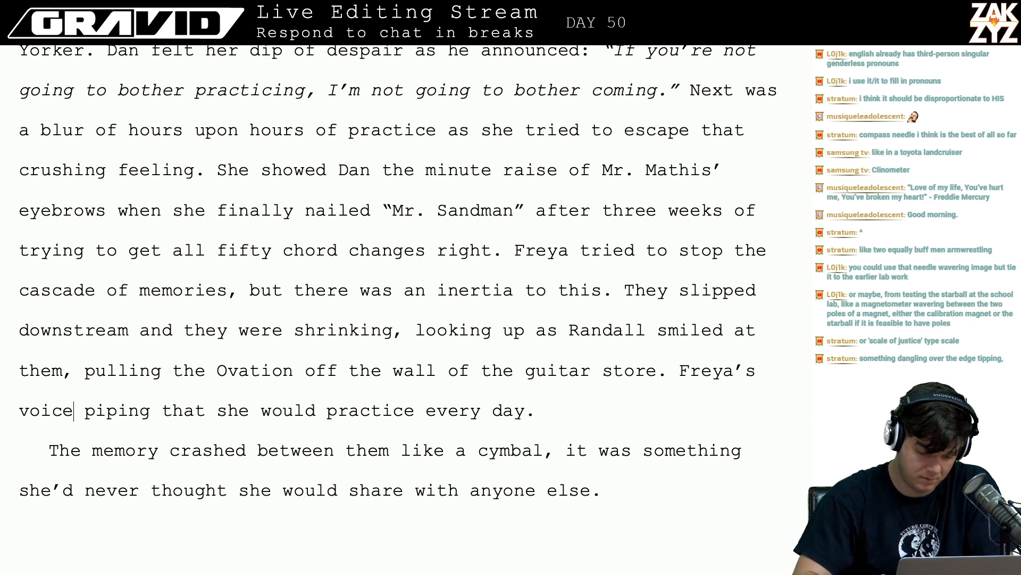
key("Right")
key("Right")
key("Right")
key("Right")
key("Right")
key("Right")
type("up, promising")
key("Right")
key("Right")
key("Right")
key("Right")
key("Right")
key("Left")
key("Left")
key("Left")
key("Left")
key("Left")
key("Left")
key("Left")
key("Left")
key("Left")
key("Left")
key("Left")
key("Left")
key("Left")
key("Left")
key("Left")
key("Left")
key("Left")
key("Left")
key("Left")
key("BackSpace")
key("BackSpace")
key("BackSpace")
type("ed")
key("Up")
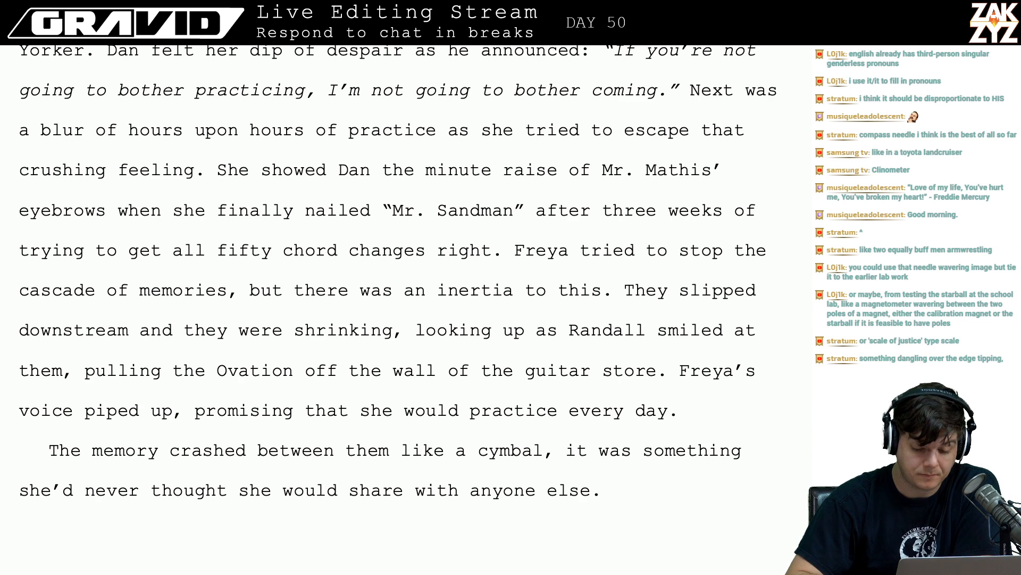
- Start a new paragraph at "Freya tried to stop the cascade of memories"
left_click(509, 267)
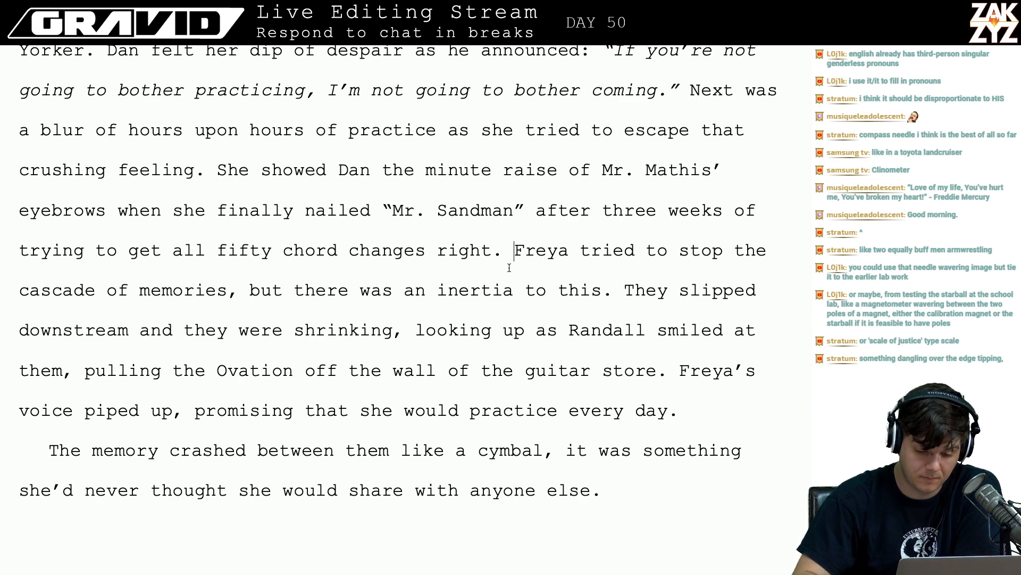
key("Return")
key("Right")
- End the preceding paragraph, after "chord changes right.", with the sentence "Now Dan understood."
key("Down")
key("Left")
key("Left")
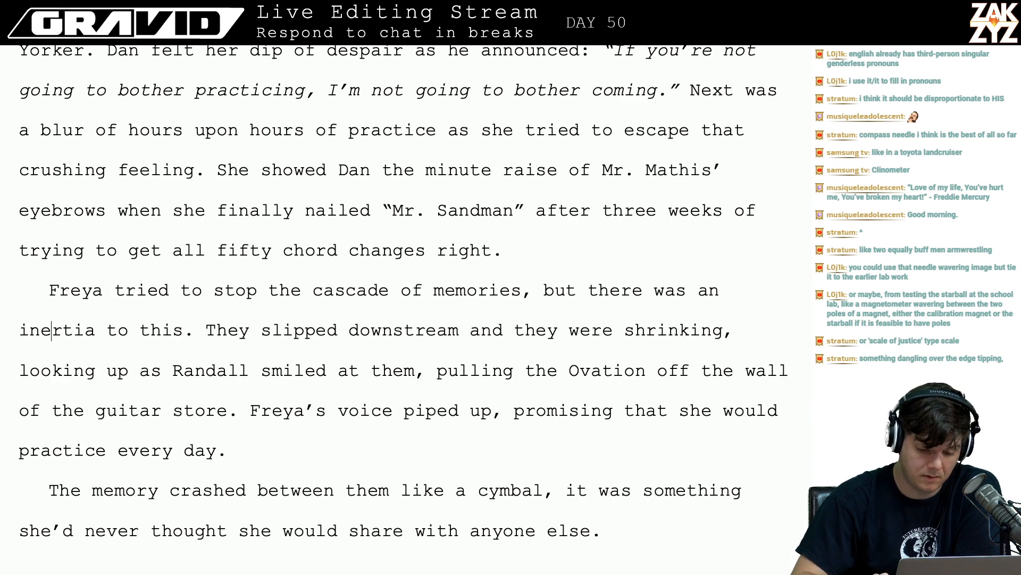
key("Left")
key("Left")
key("Left")
key("Left")
key("Up")
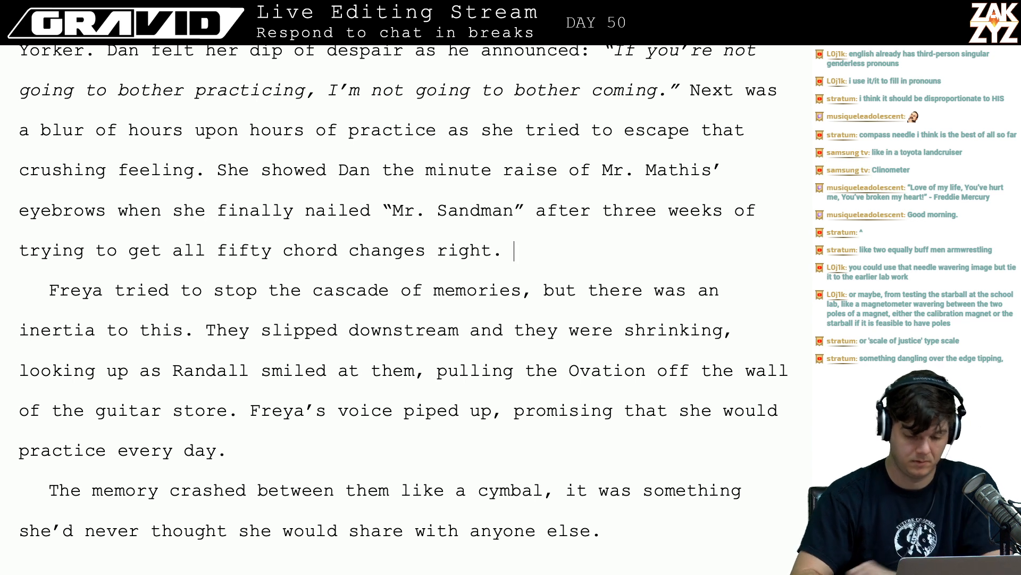
type("Now he saw.")
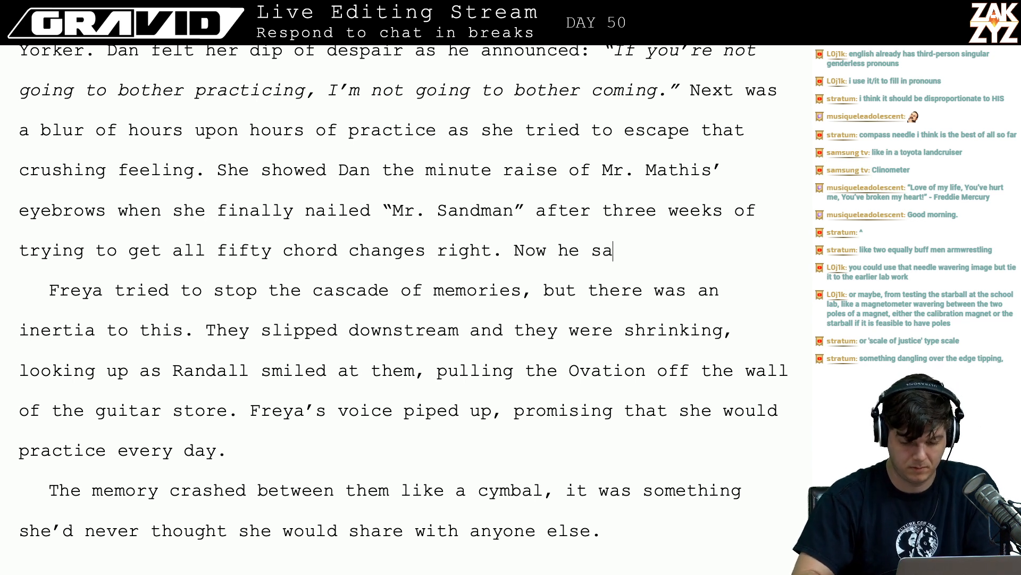
key("BackSpace")
key("BackSpace")
key("BackSpace")
key("BackSpace")
key("BackSpace")
key("BackSpace")
key("BackSpace")
key("BackSpace")
type("Dan understood.")
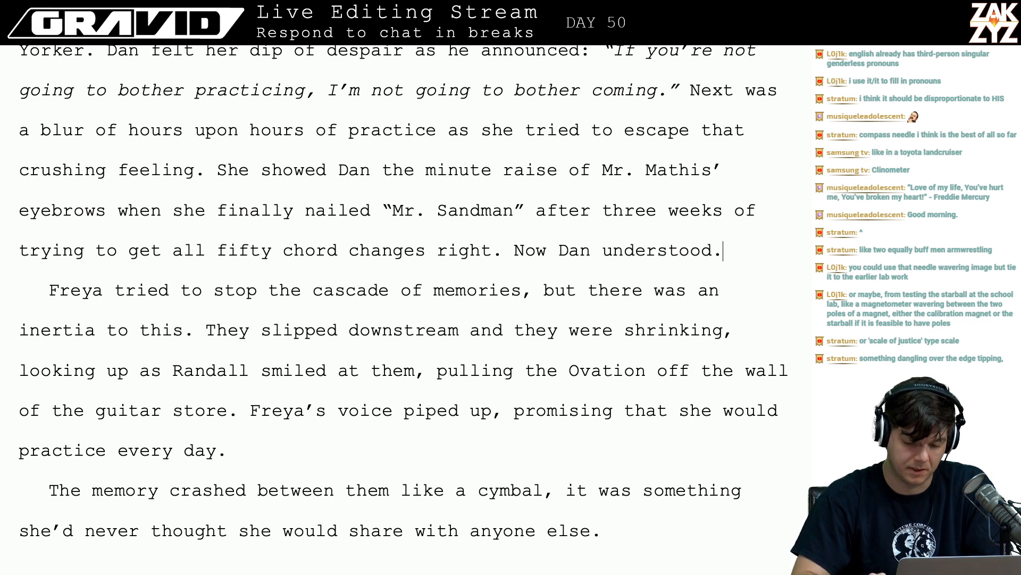
- Reread the opening of the paragraph beginning "Freya tried to stop the cascade of memories"
key("Right")
key("Right")
key("Right")
key("Right")
key("Right")
key("Right")
key("Right")
key("Right")
key("Right")
key("Right")
key("Right")
key("Right")
key("Right")
key("Right")
key("Right")
key("Right")
key("Right")
key("Right")
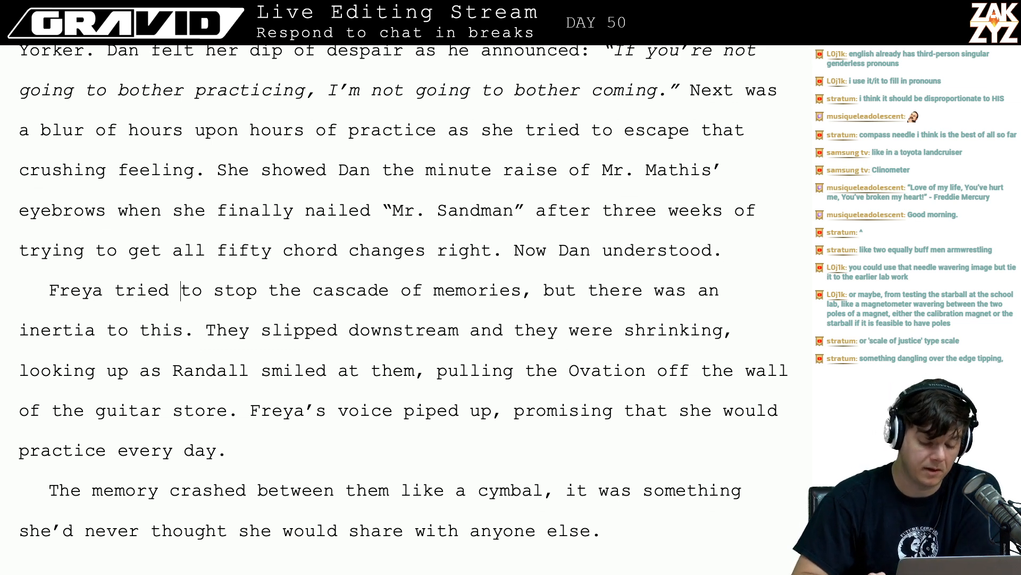
key("Right")
key("Right")
key("Right")
key("Right")
key("Right")
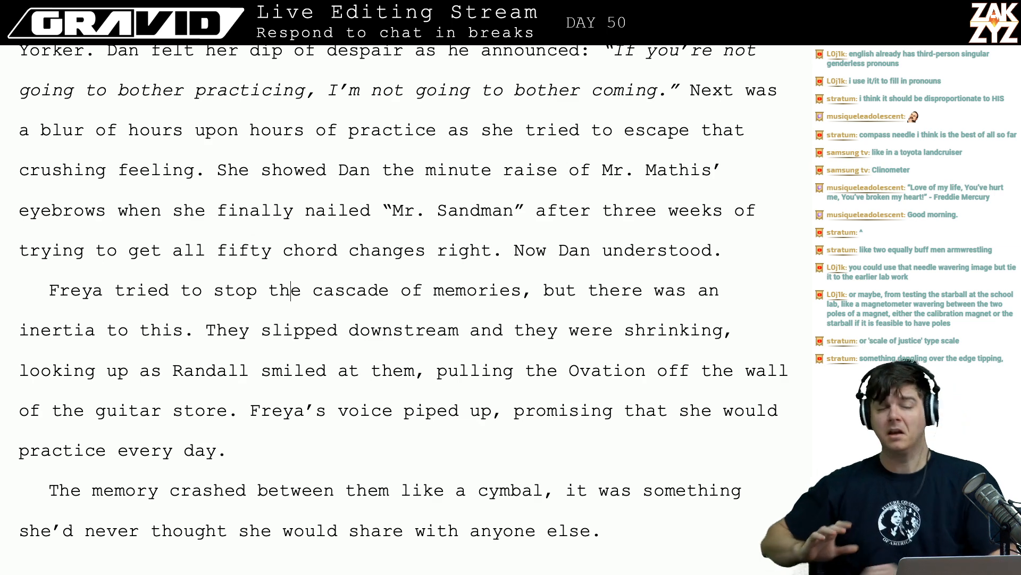
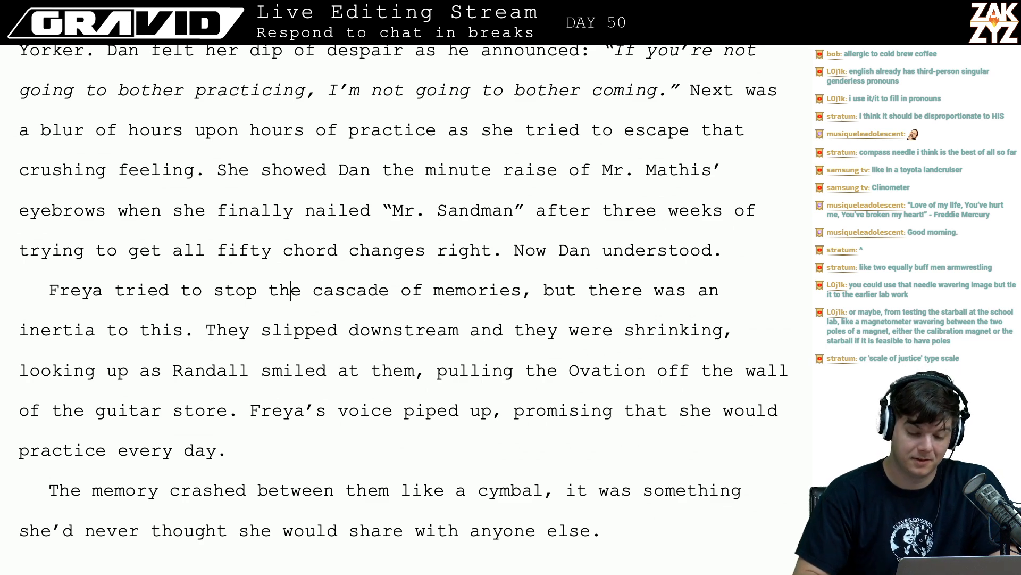
- Review the guitar store sentences ending with Freya's promise to practice every day
scroll(644, 257, "down", 2)
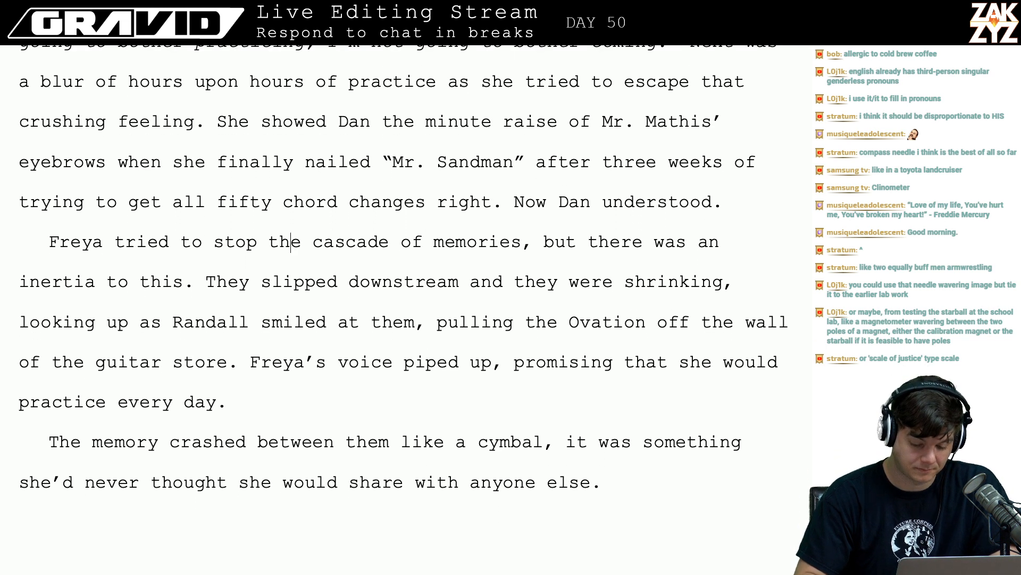
left_click(389, 434)
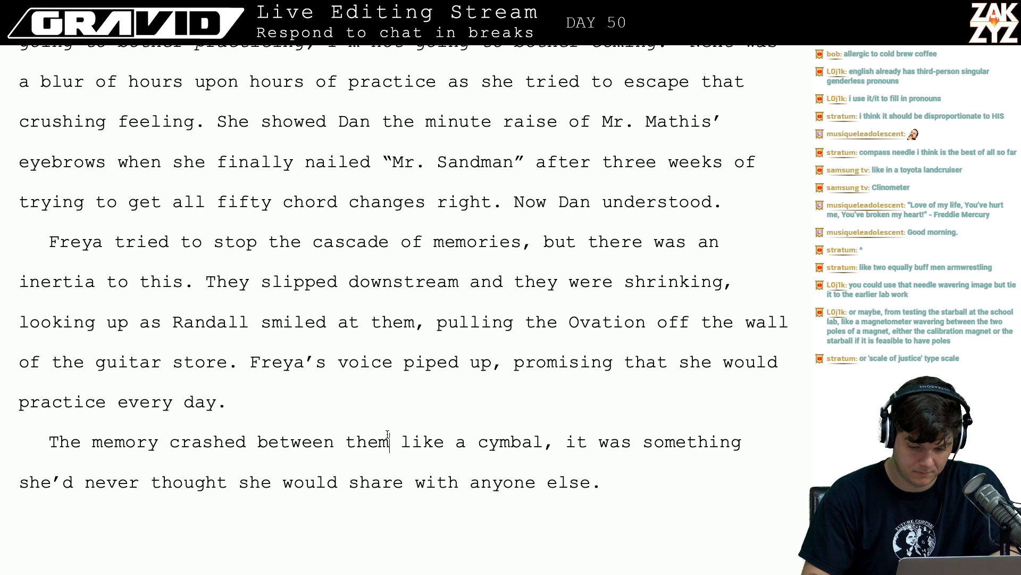
key("Down")
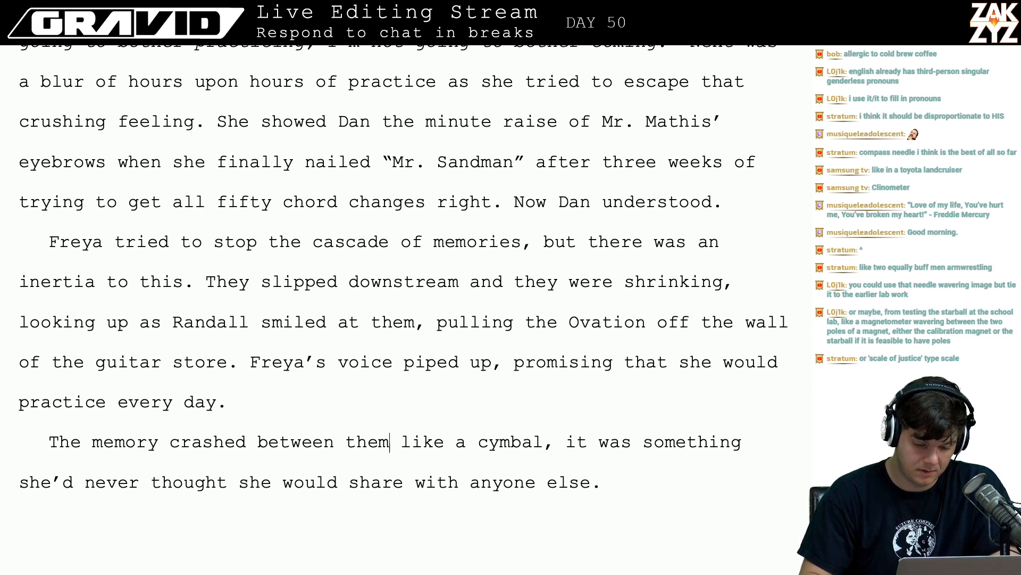
key("Up")
key("Up")
key("Up")
key("Right")
key("Right")
key("Down")
key("Left")
key("Left")
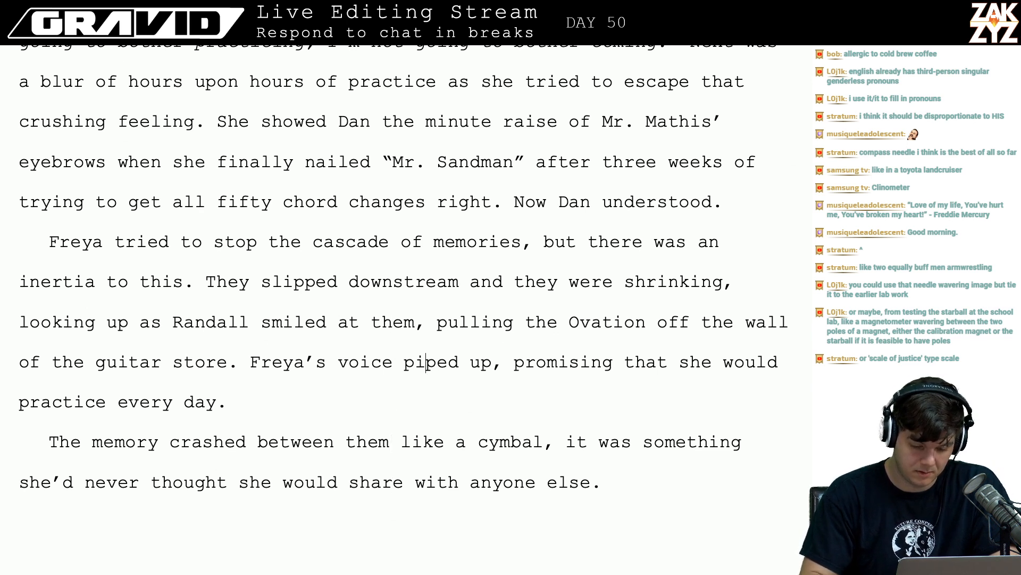
key("Left")
key("Left")
key("Left")
key("Left")
key("Left")
key("Left")
key("Left")
key("Right")
key("Right")
key("Right")
key("Right")
key("Right")
key("Down")
key("Left")
key("Right")
key("Left")
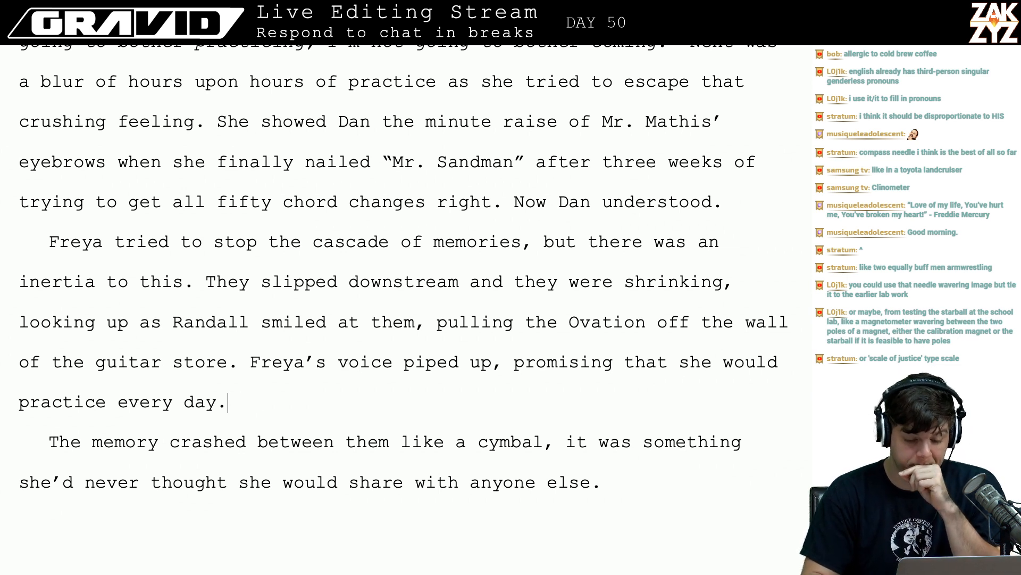
key("Right")
key("Up")
key("Right")
key("Right")
key("Right")
key("Right")
key("Right")
key("Right")
key("Right")
key("Right")
key("Right")
key("Down")
key("Left")
- Read through the closing paragraph of the page, where the memory crashes between them like a cymbal
key("Down")
key("Down")
key("Right")
key("Down")
key("Down")
key("Down")
key("Up")
key("Up")
key("Up")
key("Right")
key("Right")
key("Right")
key("Right")
key("Right")
key("Right")
key("Right")
key("Right")
key("Right")
key("Right")
key("Right")
key("Right")
key("Right")
key("Right")
key("Right")
key("Right")
key("Right")
key("Right")
key("Right")
key("Right")
key("Right")
key("Right")
key("Right")
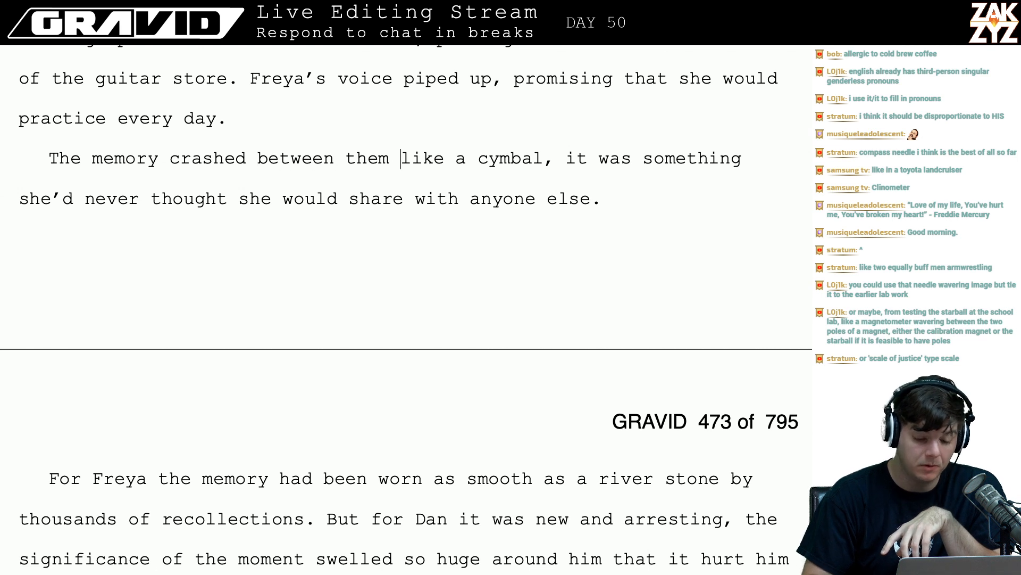
key("Right")
key("Right")
key("Right")
key("Right")
key("Right")
key("Right")
key("End")
key("Down")
key("Down")
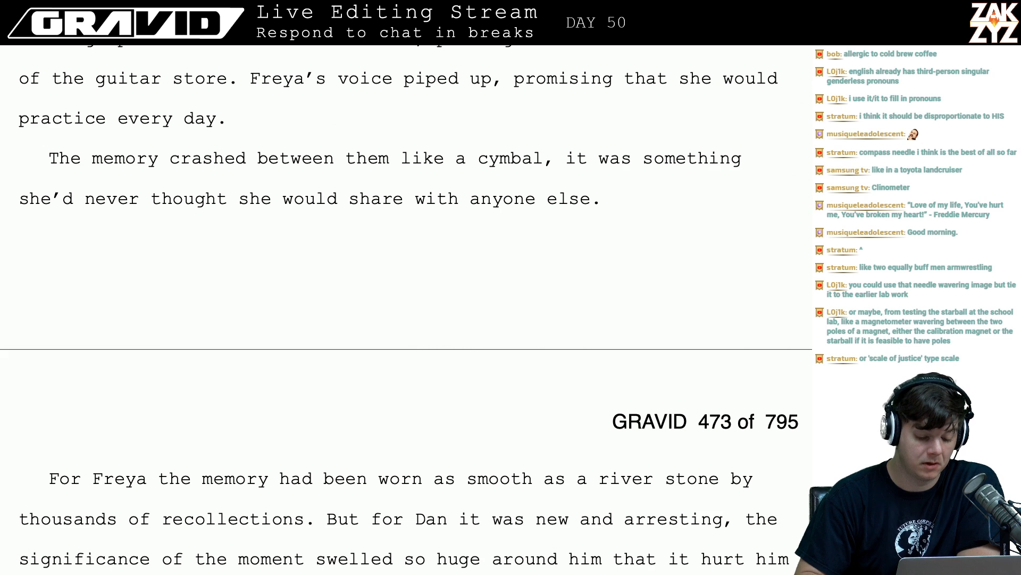
- Reword "But for Dan it was new" on page 473 to "But for Dan, it was brand new"
scroll(365, 314, "down", 3)
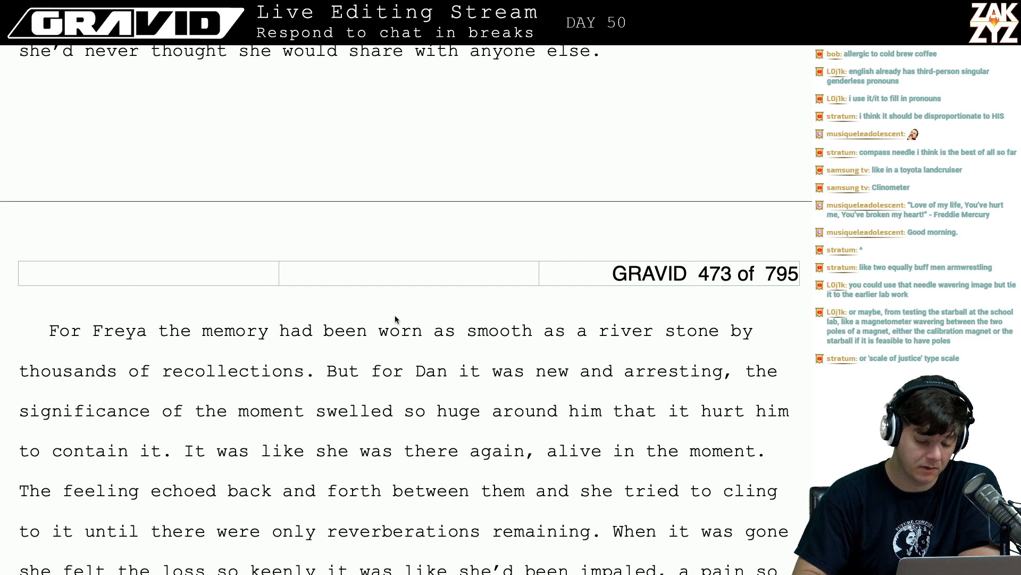
left_click(335, 373)
key("Right")
key("Right")
key("Right")
key("Right")
key("Right")
key("Right")
key("Right")
key("Right")
key("Right")
key("Right")
key("Right")
key("Right")
key("Right")
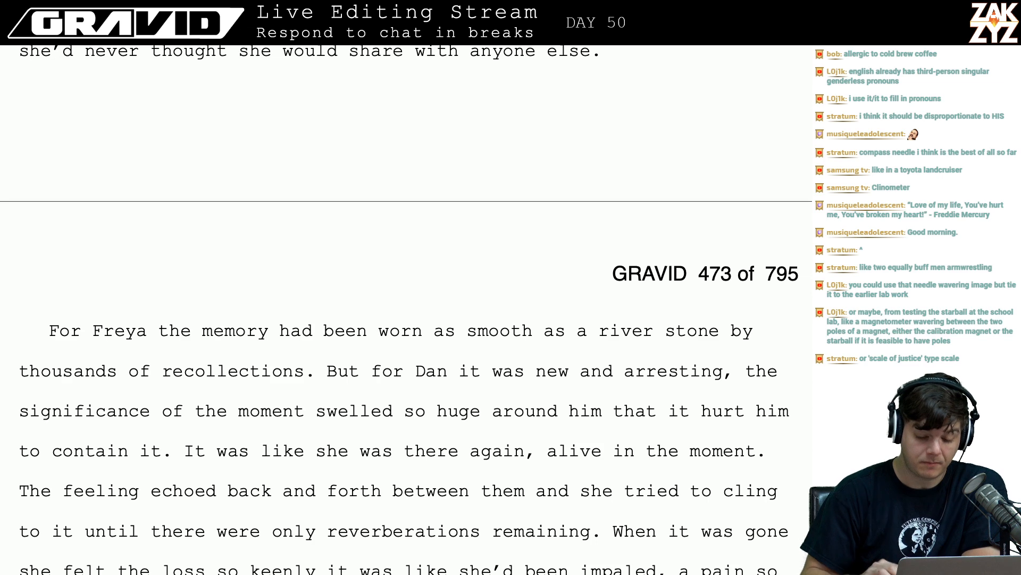
scroll(367, 373, "down", 2)
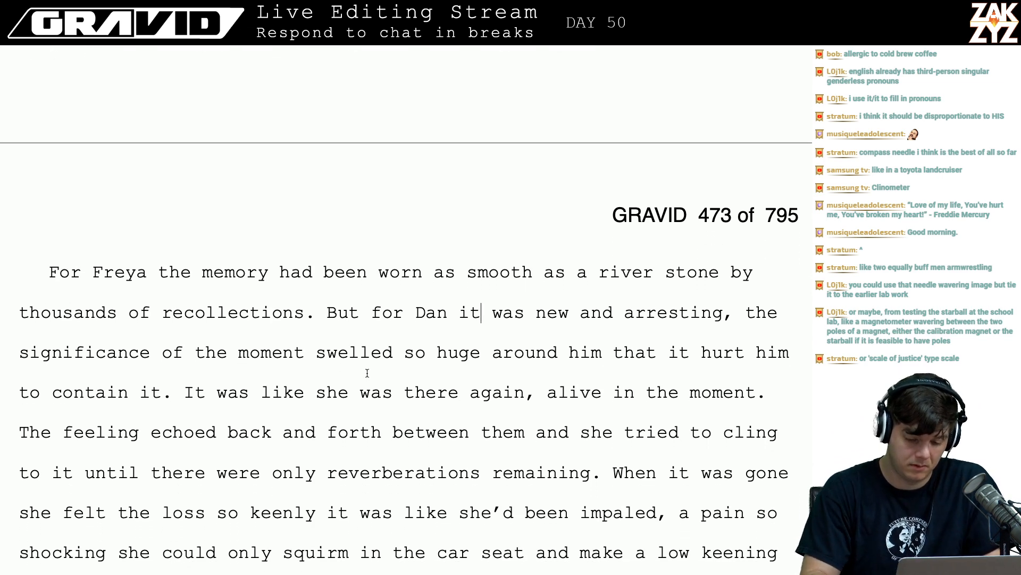
key("Right")
key("Right")
key("Right")
key("Right")
key("BackSpace")
key("BackSpace")
key("BackSpace")
key("BackSpace")
key("BackSpace")
key("BackSpace")
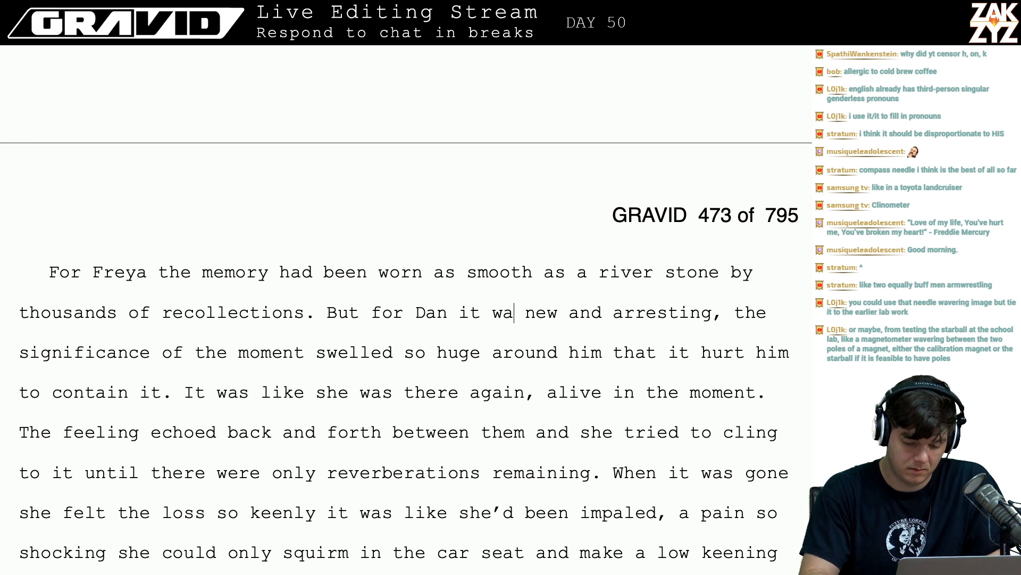
type(".")
key("BackSpace")
type(", it was brand")
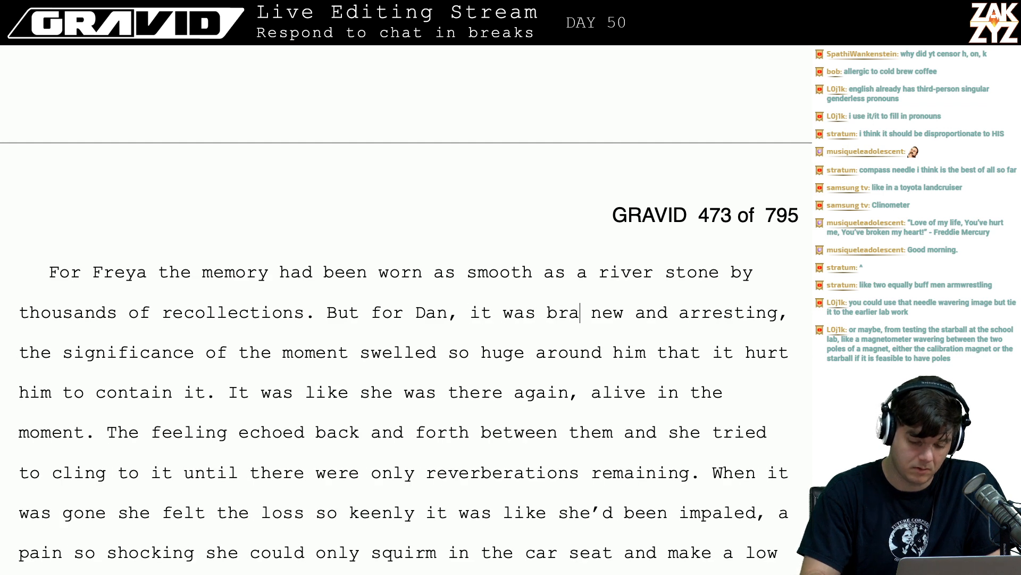
- End the sentence at "brand new and arresting" with a period and start a new sentence with "The significance of the moment"
key("Left")
key("Left")
key("Left")
key("Left")
key("Left")
key("Down")
key("Left")
key("Left")
key("Left")
key("Left")
key("Left")
key("Left")
key("Left")
key("Left")
key("Left")
key("Left")
key("Left")
key("Left")
key("Left")
key("Left")
key("Left")
key("Left")
key("Left")
key("Left")
key("Left")
key("Left")
key("Left")
key("Left")
key("Left")
key("Left")
key("Left")
key("Left")
key("Left")
key("Left")
key("Left")
key("Left")
key("Left")
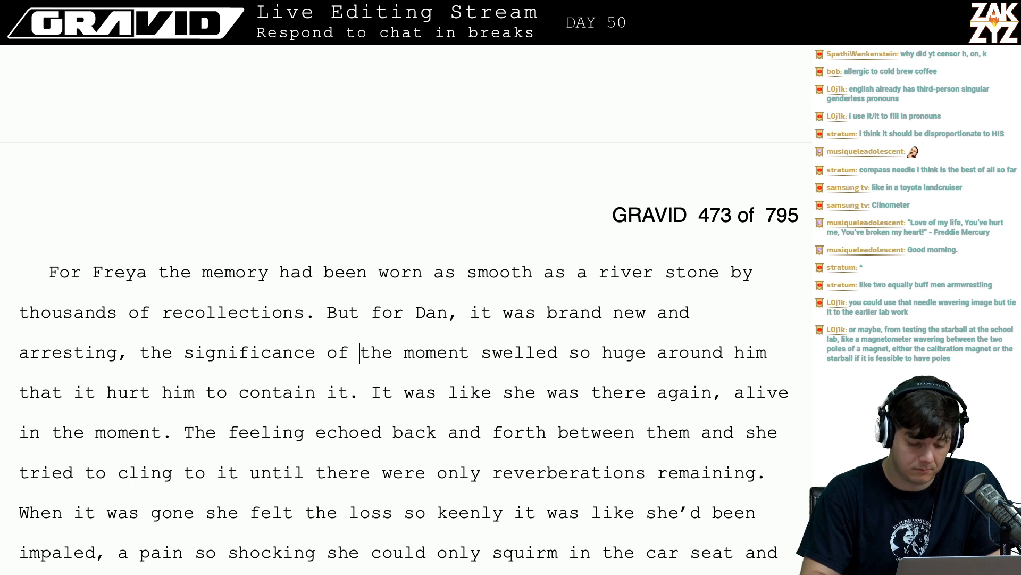
key("Left")
key("Left")
key("Left")
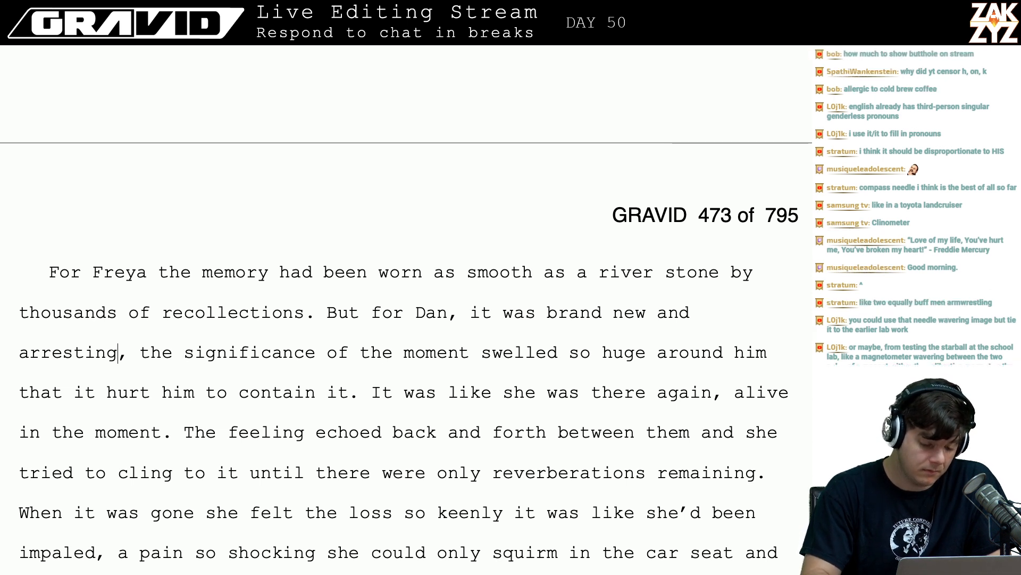
key("BackSpace")
type(".")
key("Right")
key("Right")
key("BackSpace")
type("T")
- Read on from the significance of the moment swelling around Dan to the feeling echoing between them
key("Right")
key("Right")
key("Right")
key("Right")
key("Right")
key("Right")
key("Right")
key("Right")
key("Right")
key("Right")
key("Right")
key("Right")
key("Right")
key("Right")
key("Right")
key("Right")
key("Right")
key("Right")
key("Right")
key("Right")
key("Right")
key("Right")
key("Right")
key("Right")
key("Right")
key("Right")
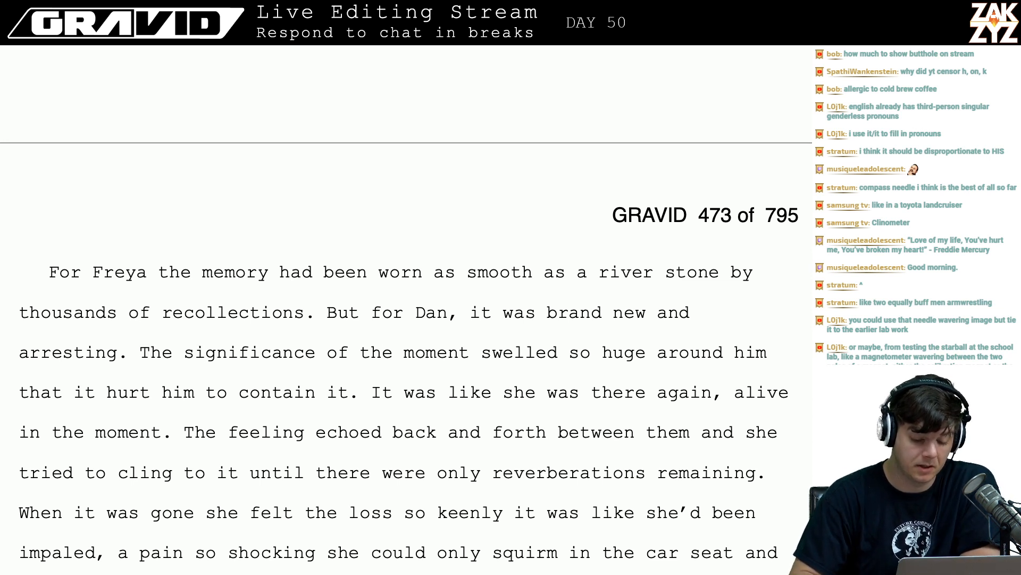
key("Right")
key("Left")
key("Left")
key("Left")
key("Down")
key("Left")
key("Left")
key("Left")
key("Left")
key("Left")
key("Left")
key("Left")
key("Left")
key("Left")
key("Left")
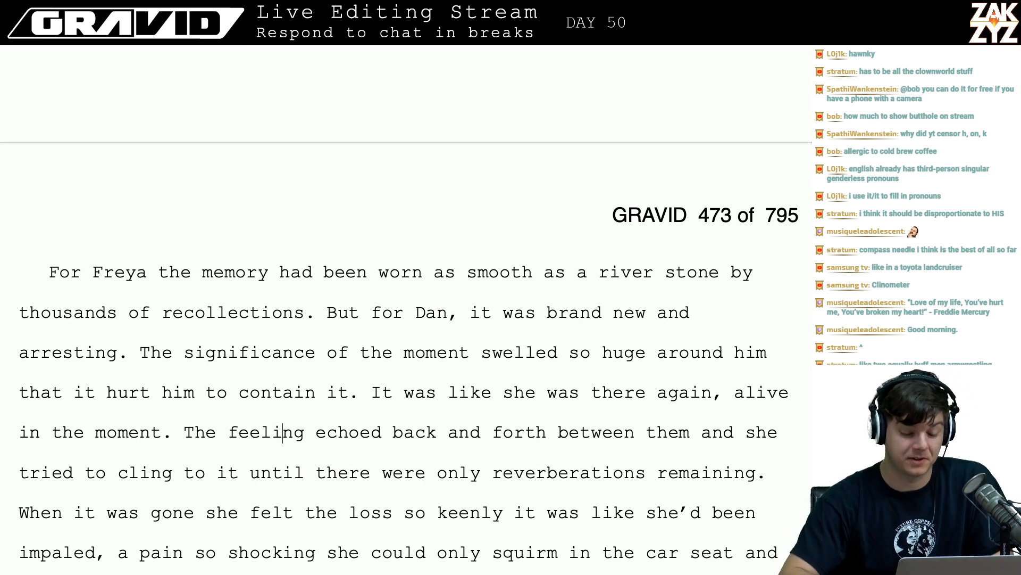
- Reread the page 473 paragraph from "For Freya the memory had been worn" through the sentences about Dan
scroll(548, 213, "down", 2)
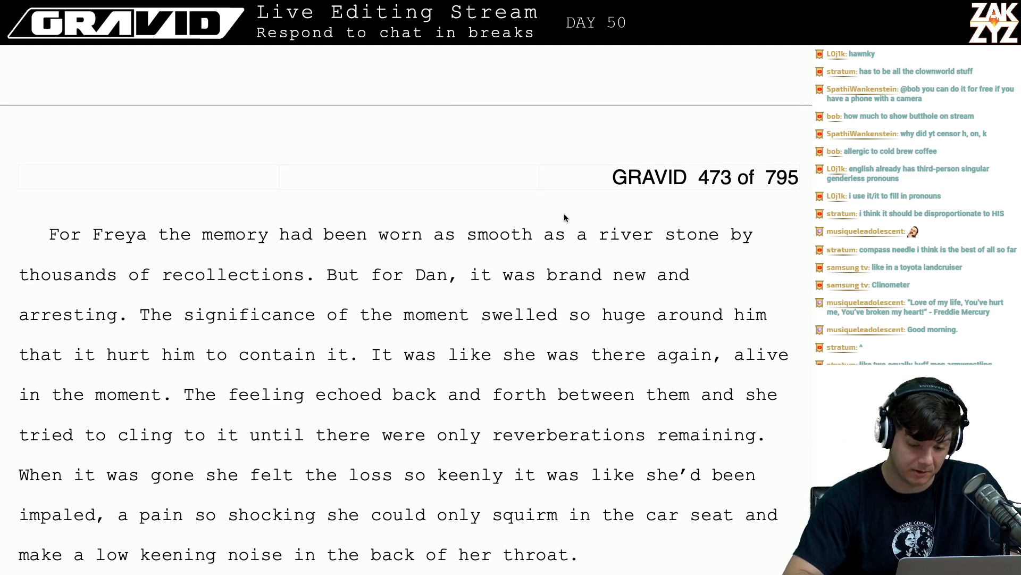
left_click(83, 246)
key("Left")
key("Right")
key("Right")
key("Right")
key("Right")
key("Right")
key("Right")
key("Right")
key("Right")
key("Right")
key("Right")
key("Right")
key("Right")
key("Right")
key("Right")
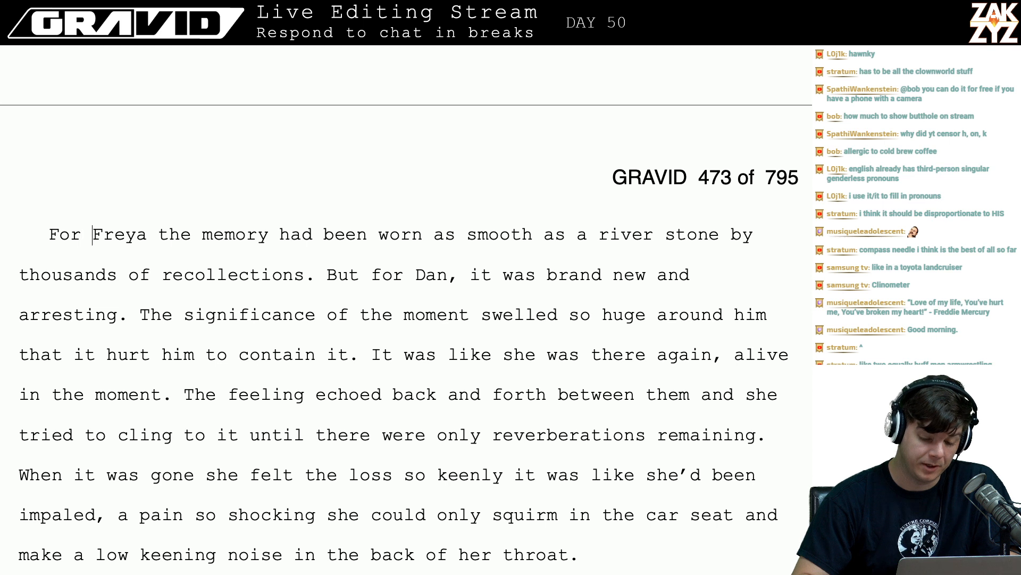
key("Right")
key("Right")
key("Right")
key("Right")
key("Right")
key("Right")
key("Down")
key("Left")
key("Right")
key("Right")
key("Right")
key("Right")
key("Right")
key("Right")
key("Right")
key("Right")
key("Right")
key("Right")
key("Right")
key("Right")
key("Right")
key("Right")
key("Right")
key("Right")
key("Down")
key("Left")
key("Left")
key("Left")
key("Left")
key("Left")
scroll(111, 234, "down", 1)
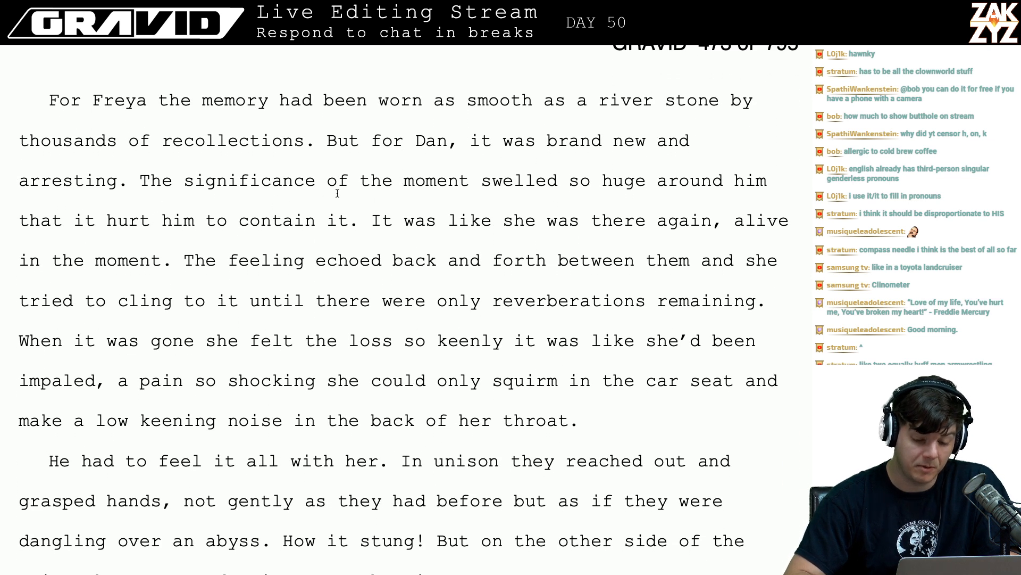
- Delete the sentence "The significance of the moment swelled so huge around him that it hurt him to contain it."
left_click(356, 219)
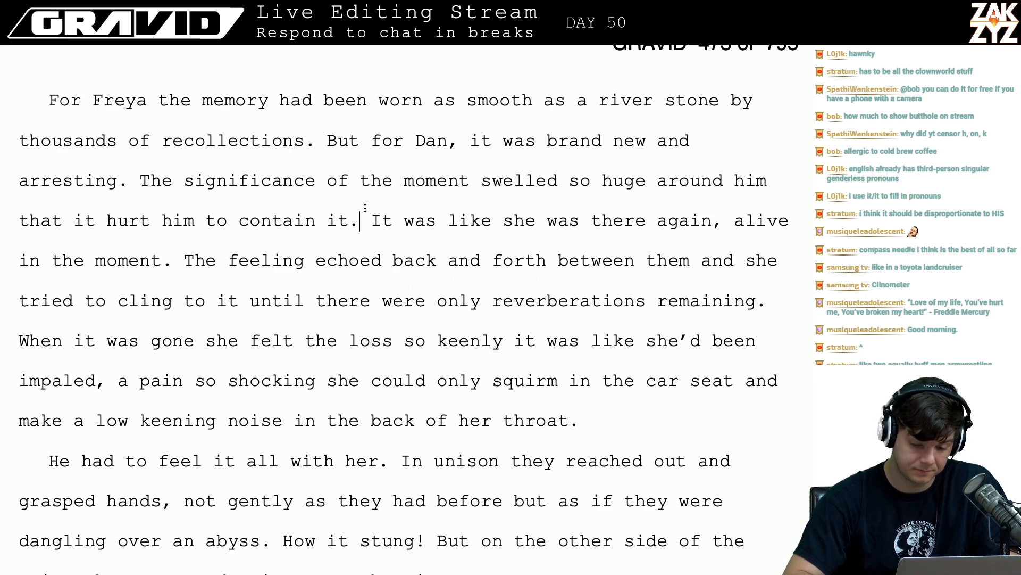
left_click_drag(140, 181, 364, 215)
key("BackSpace")
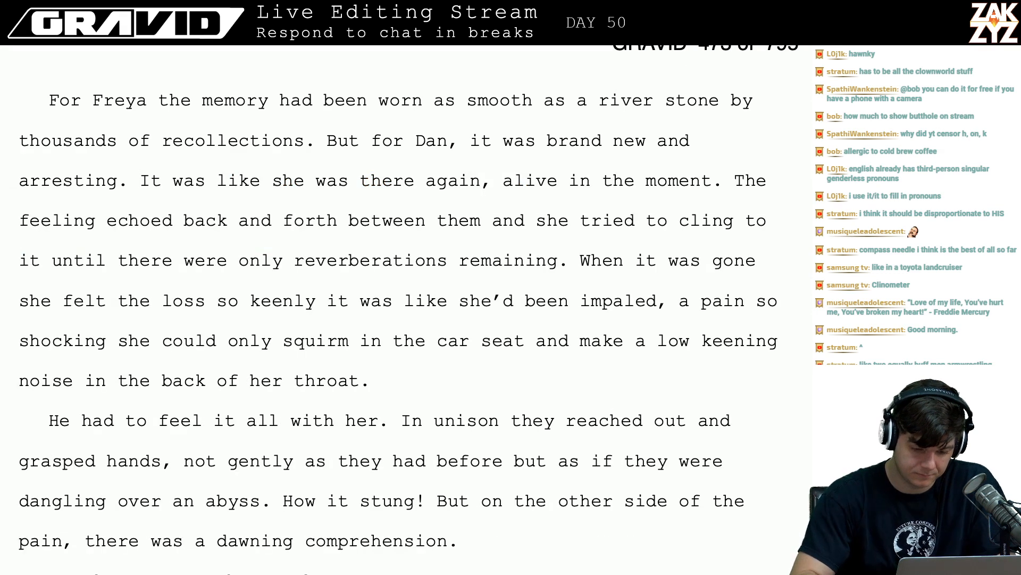
key("Return")
type("When she felt the memory through")
key("BackSpace")
key("BackSpace")
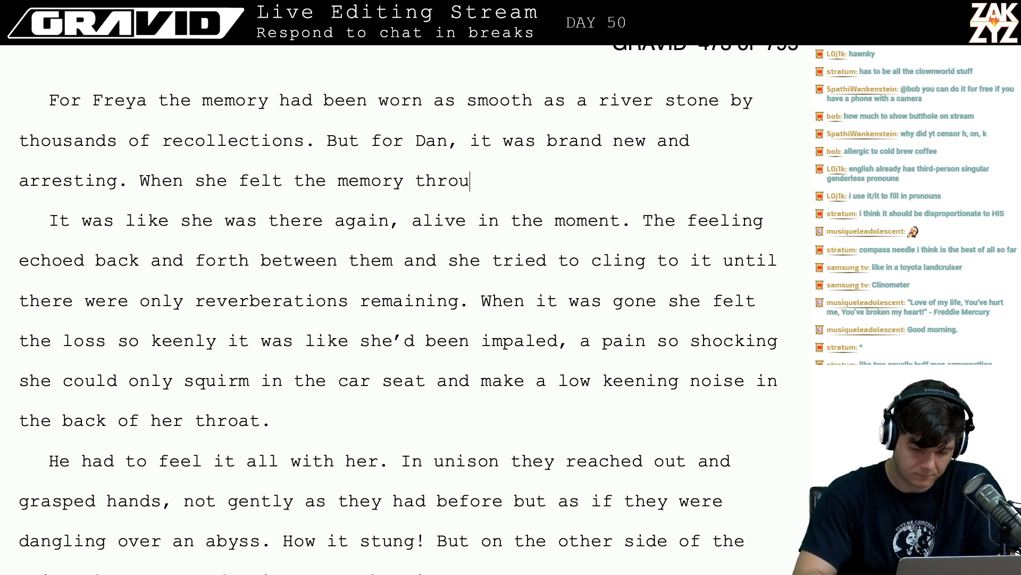
key("BackSpace")
key("BackSpace")
key("BackSpace")
key("BackSpace")
key("BackSpace")
key("BackSpace")
key("BackSpace")
key("BackSpace")
key("BackSpace")
key("BackSpace")
key("BackSpace")
key("BackSpace")
key("BackSpace")
key("BackSpace")
key("BackSpace")
key("BackSpace")
key("BackSpace")
key("BackSpace")
key("BackSpace")
key("BackSpace")
key("BackSpace")
key("BackSpace")
key("BackSpace")
key("BackSpace")
key("BackSpace")
key("BackSpace")
key("BackSpace")
key("BackSpace")
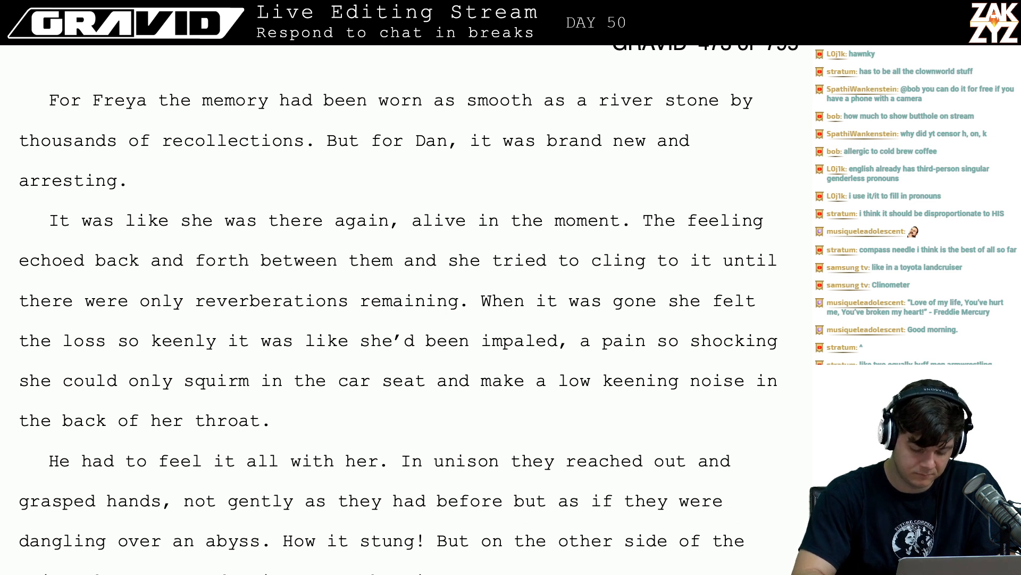
- After "brand new and arresting.", write the sentence "Through him, she was there again, alive in the moment."
type("Through him")
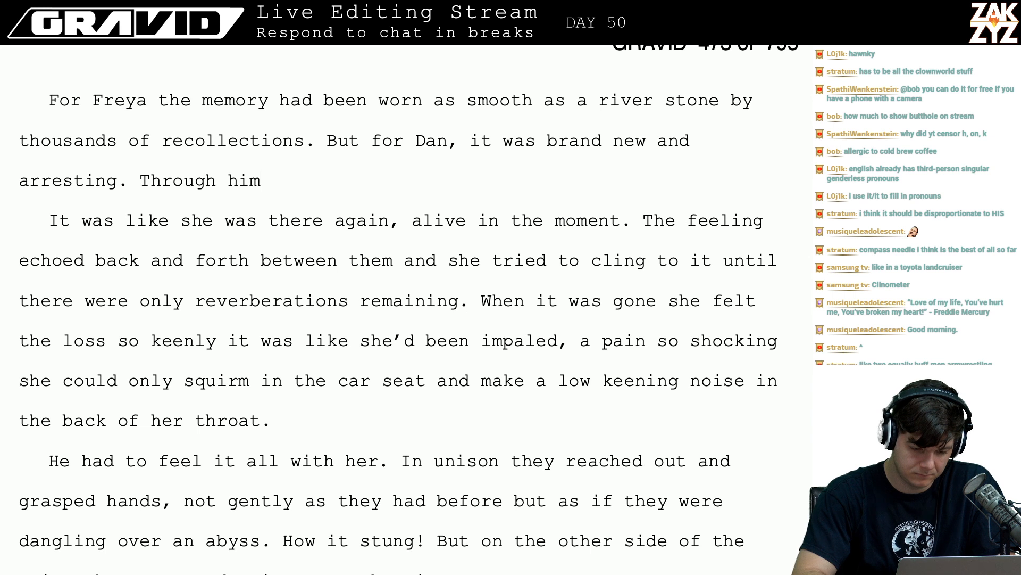
type(", she was there a")
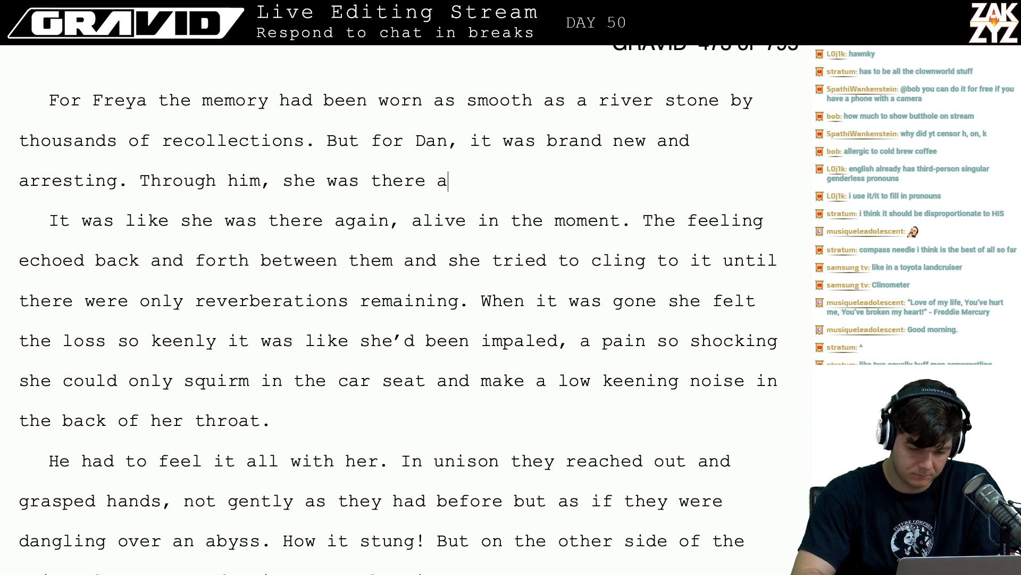
type("gain, alive ")
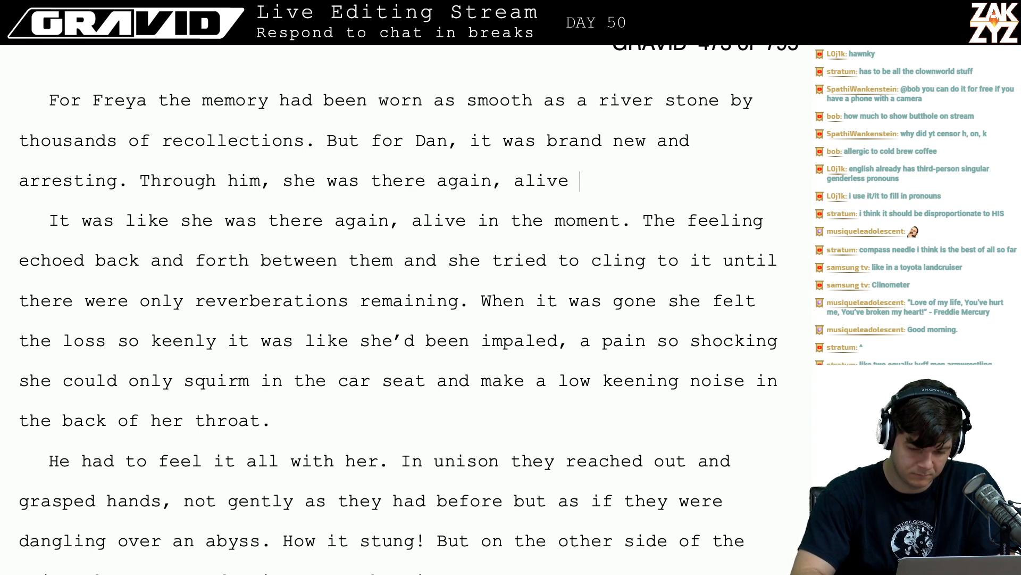
type("in the moment.")
- Delete the paragraph break and the old sentence "It was like she was there again, alive in the moment."
key("shift+Down")
key("shift+Left")
key("shift+Left")
key("shift+Left")
key("shift+Left")
key("shift+Left")
key("shift+Left")
key("shift+Left")
key("shift+Left")
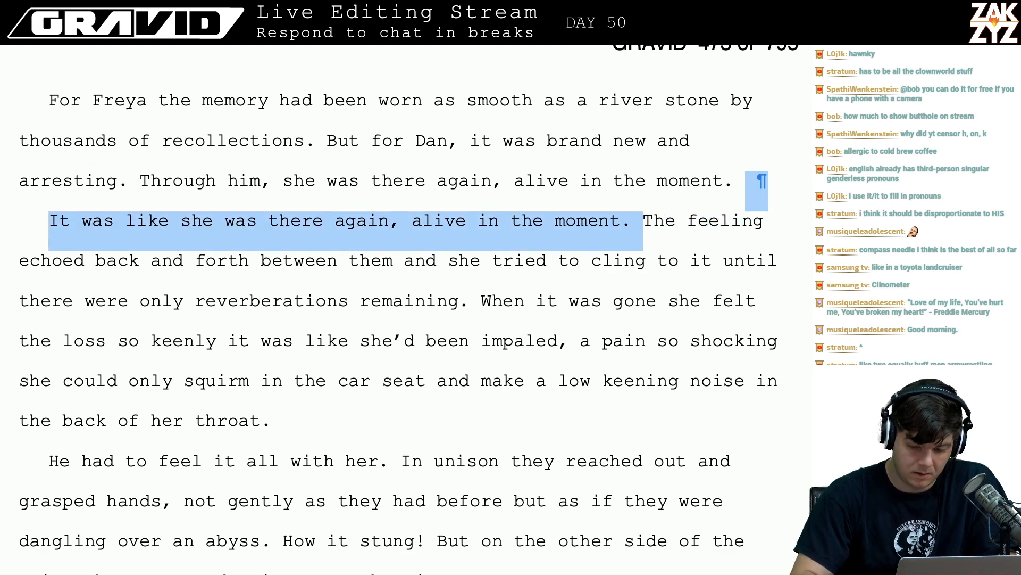
key("BackSpace")
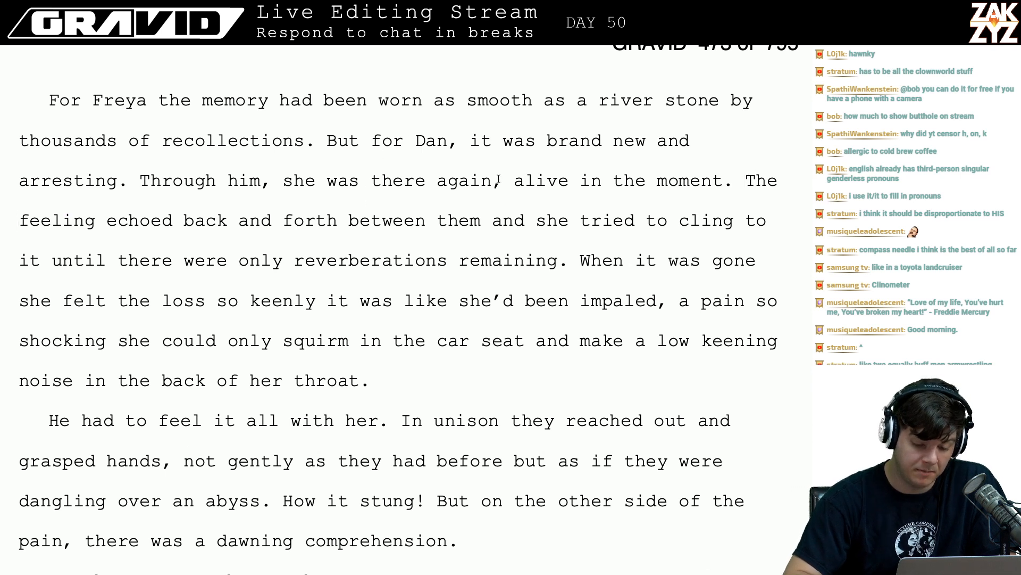
- Replace "she" with "Freya" before "tried to cling to it"
left_click(565, 224)
key("Right")
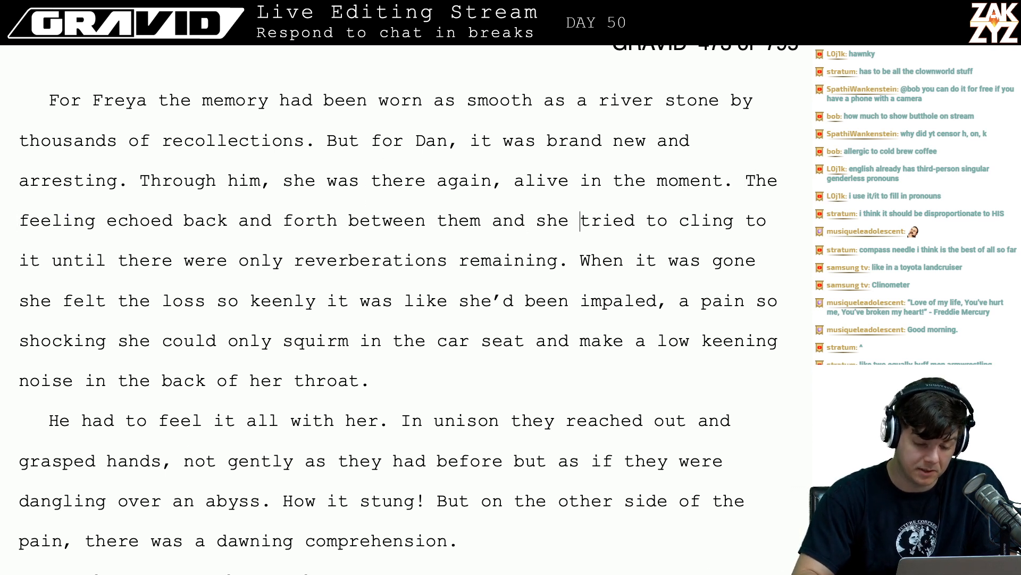
key("BackSpace")
key("BackSpace")
key("BackSpace")
type("Fre")
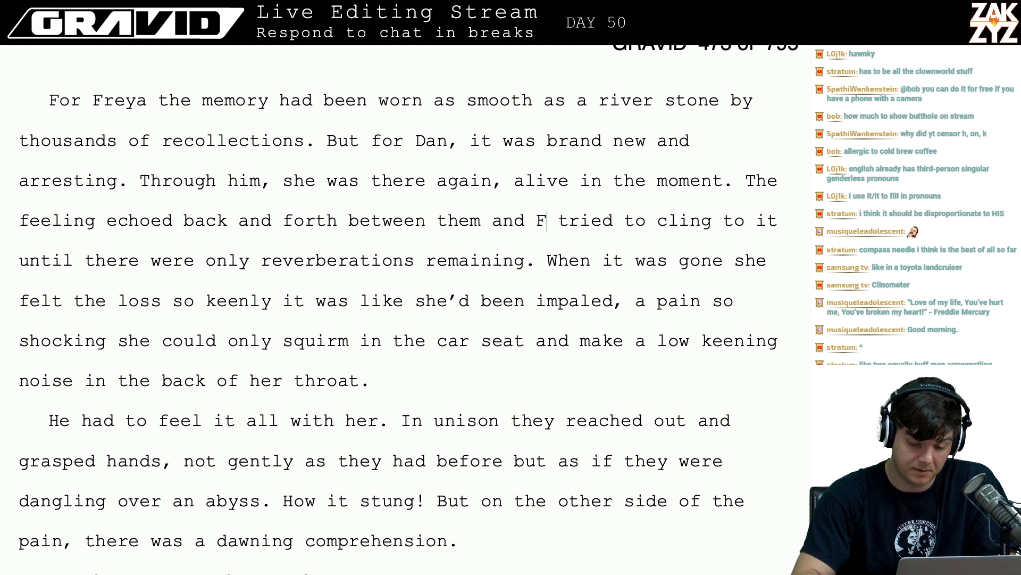
type("ya")
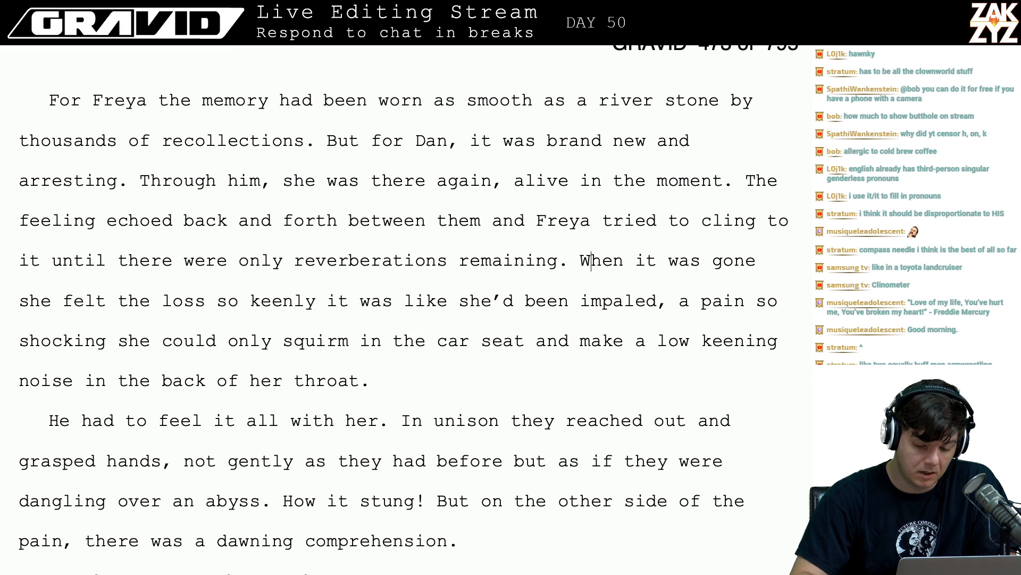
- Start a new paragraph at "When it was gone" and put "She was there!" in its own paragraph before it
key("Return")
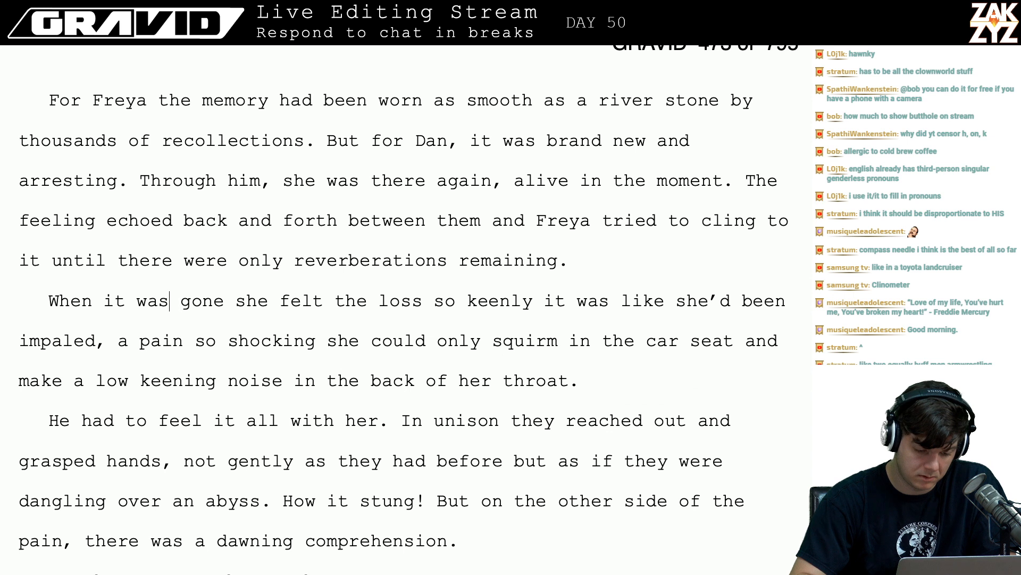
type("She was there!")
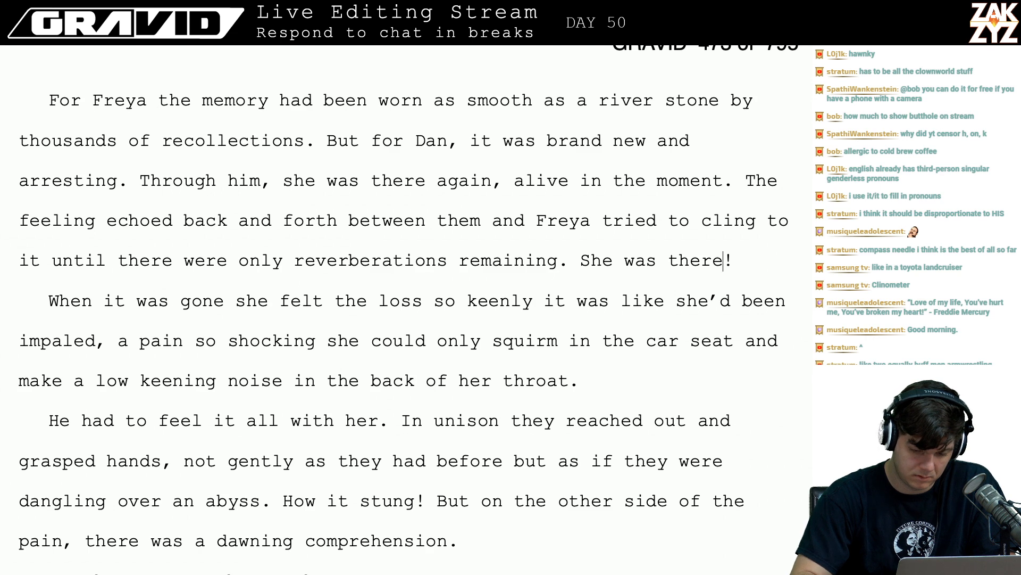
key("Left")
key("Return")
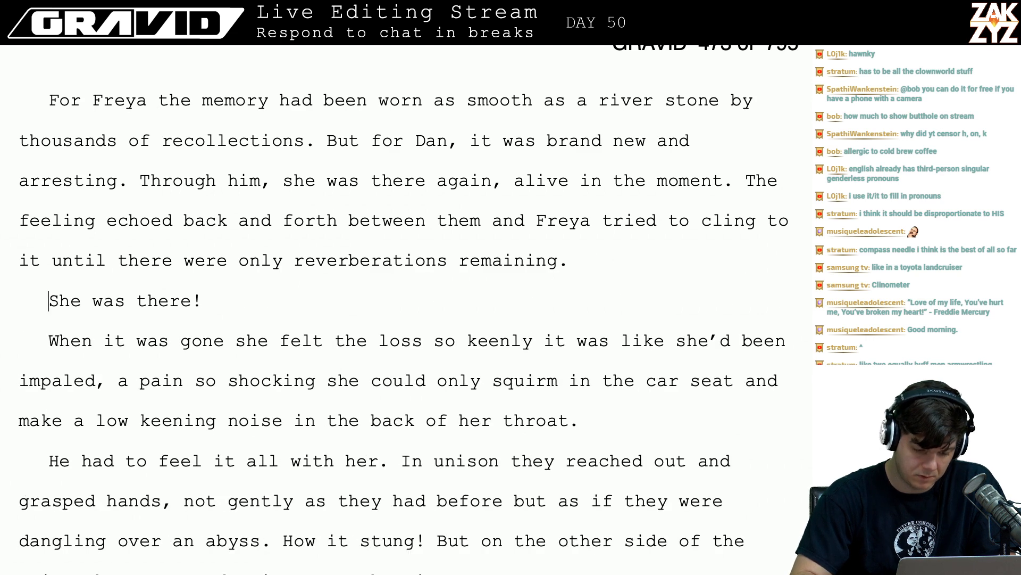
- Italicize the line "She was there!"
key("shift+Right")
key("shift+Right")
key("shift+Right")
key("shift+Right")
key("shift+Right")
key("shift+Right")
key("shift+Right")
key("shift+Right")
key("shift+Right")
key("shift+Right")
key("shift+Right")
key("shift+Right")
key("shift+Right")
key("shift+Right")
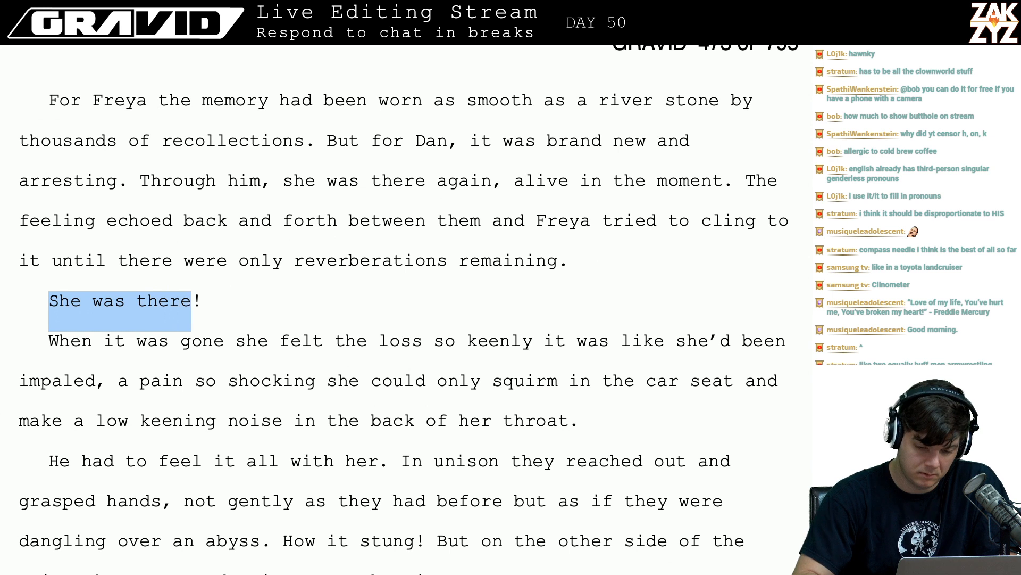
key("ctrl+i")
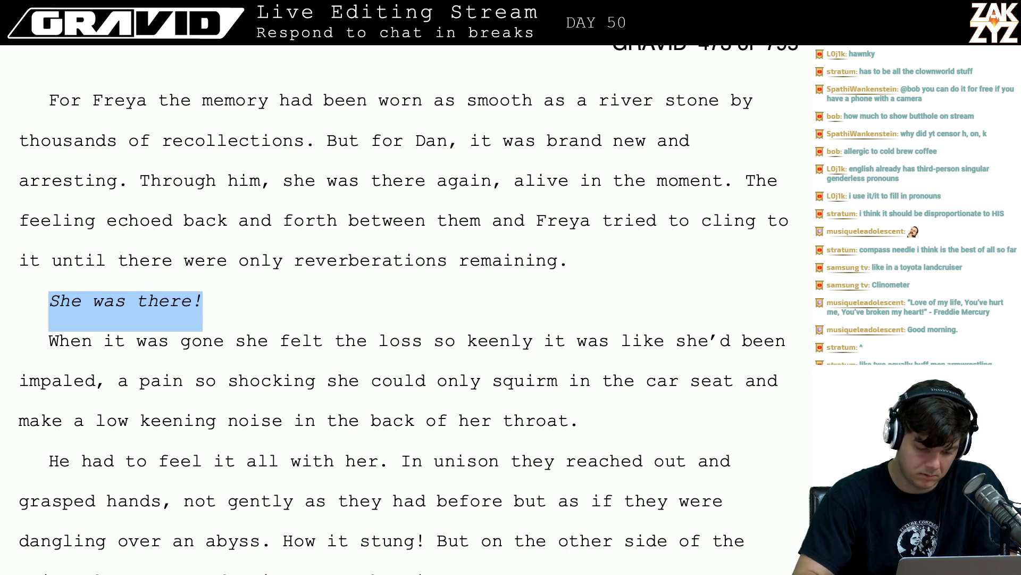
key("Right")
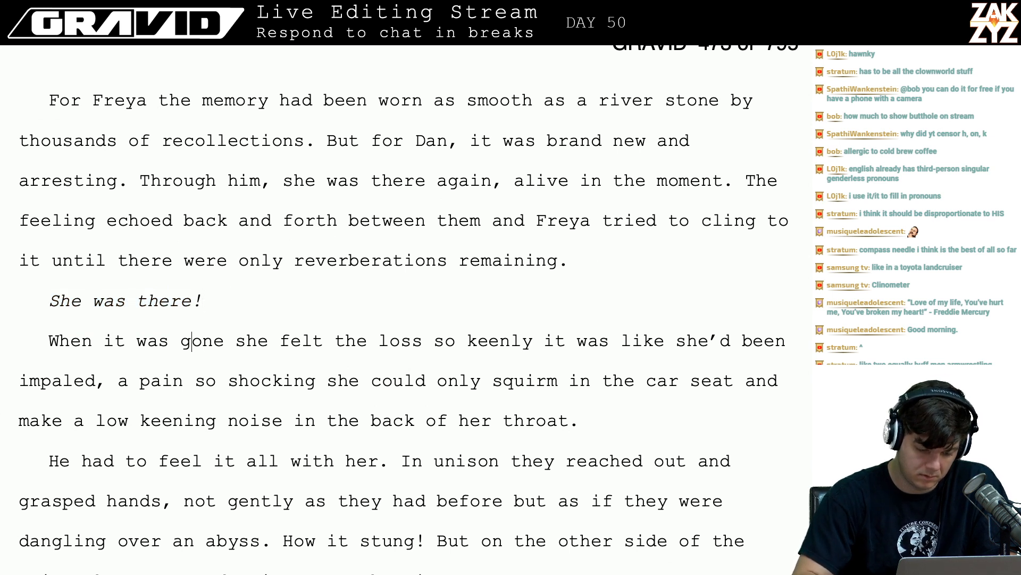
- Begin the paragraph below "She was there!" with "It couldn't last. When the", ahead of the old opening
key("Left")
key("Left")
key("Left")
key("Left")
key("Left")
key("Left")
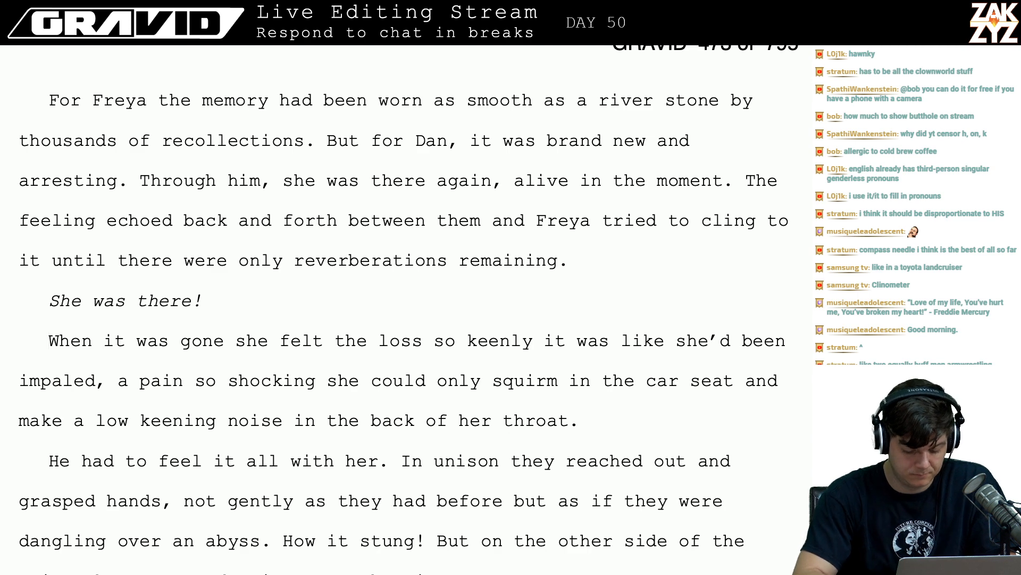
type("It couldn't")
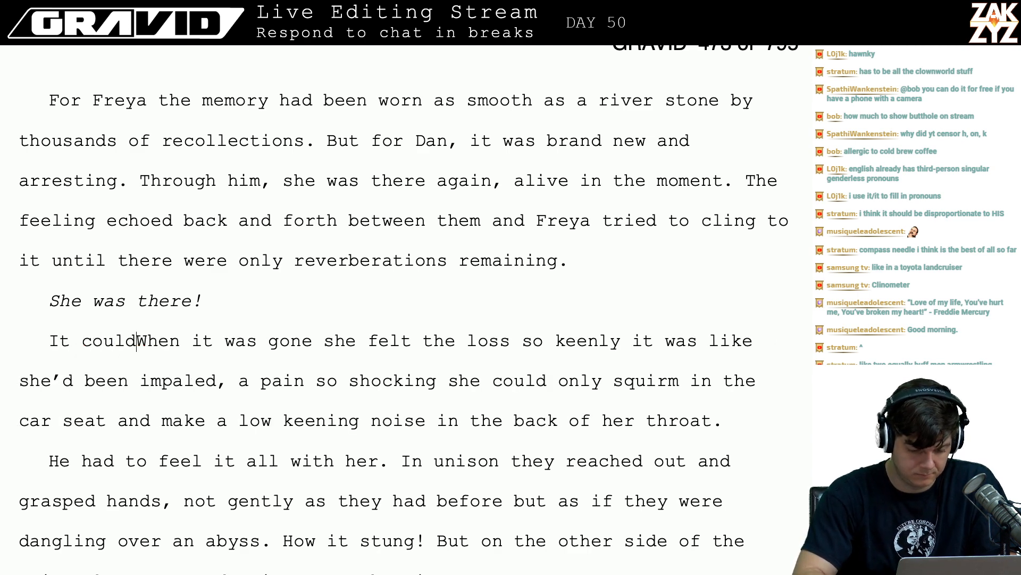
type(" last. When the ")
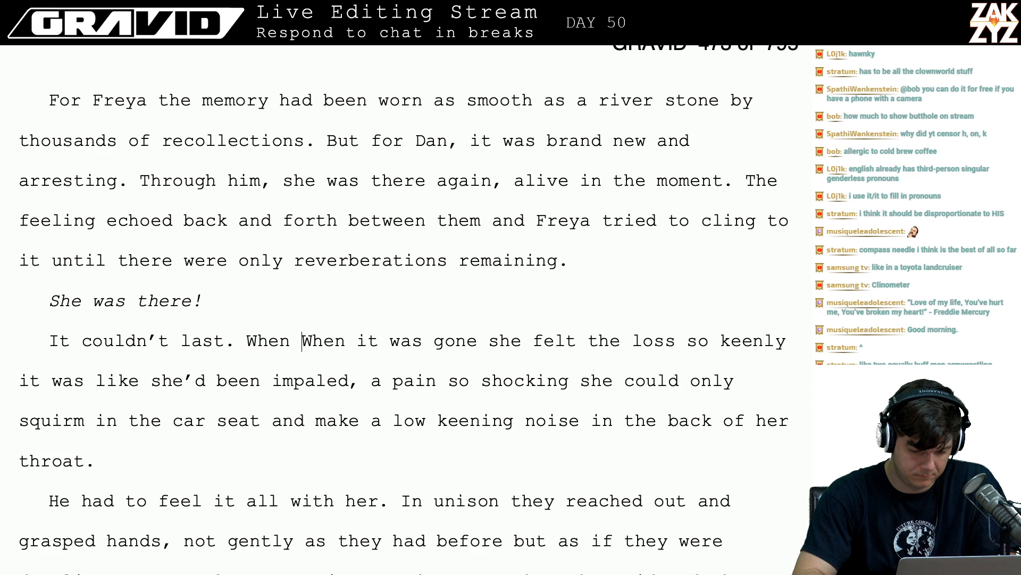
type("new")
key("BackSpace")
key("BackSpace")
key("BackSpace")
key("BackSpace")
key("BackSpace")
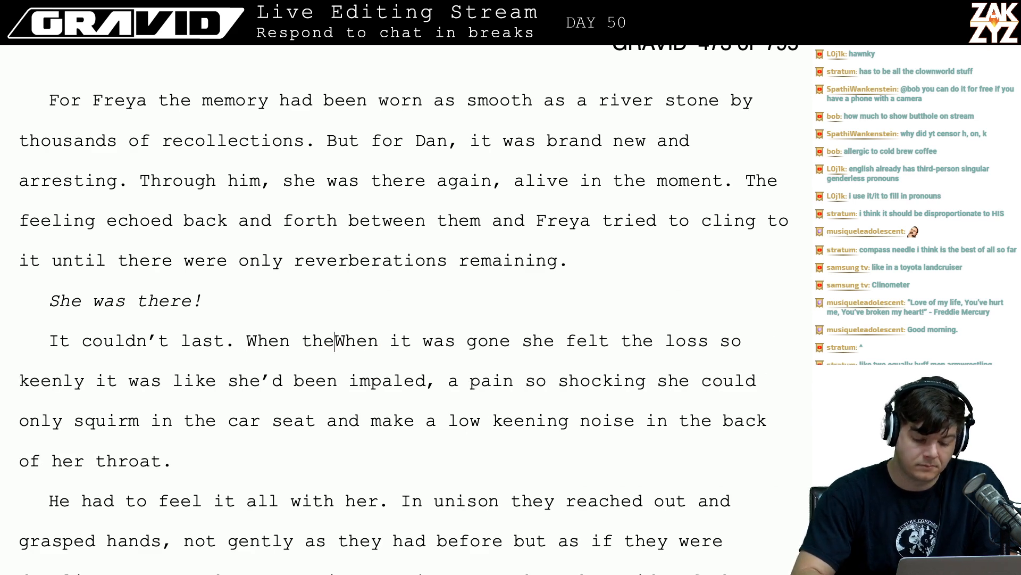
key("BackSpace")
key("BackSpace")
key("BackSpace")
type("the ")
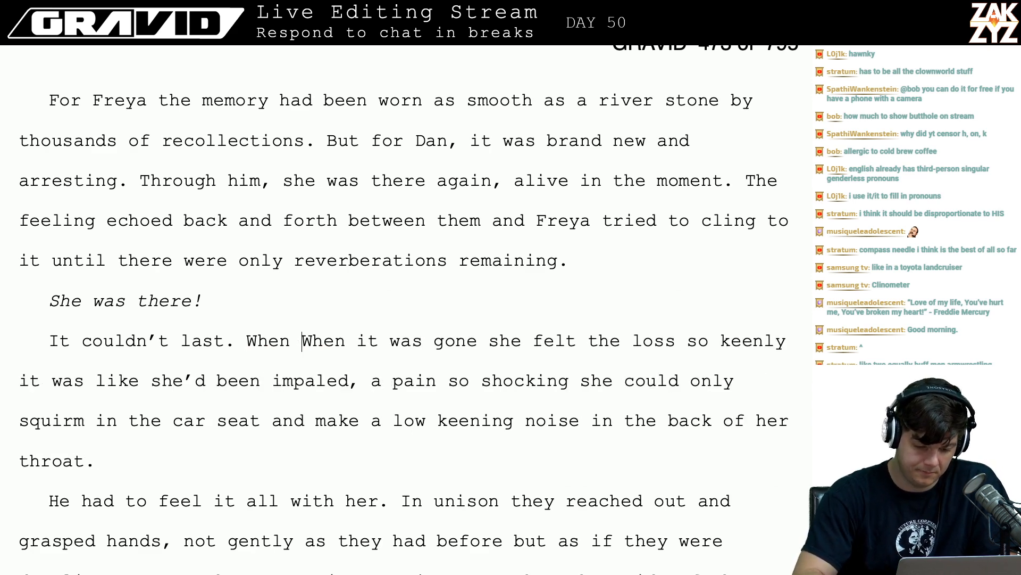
- Continue the new sentence with "feeling died Freya felt the loss so keenly"
type("feeling ")
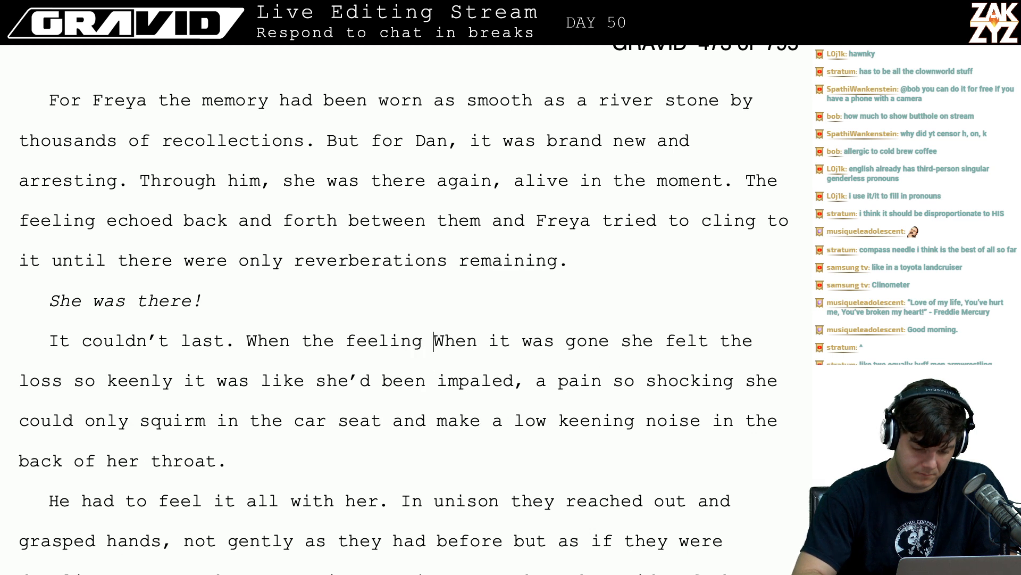
type("died Frey")
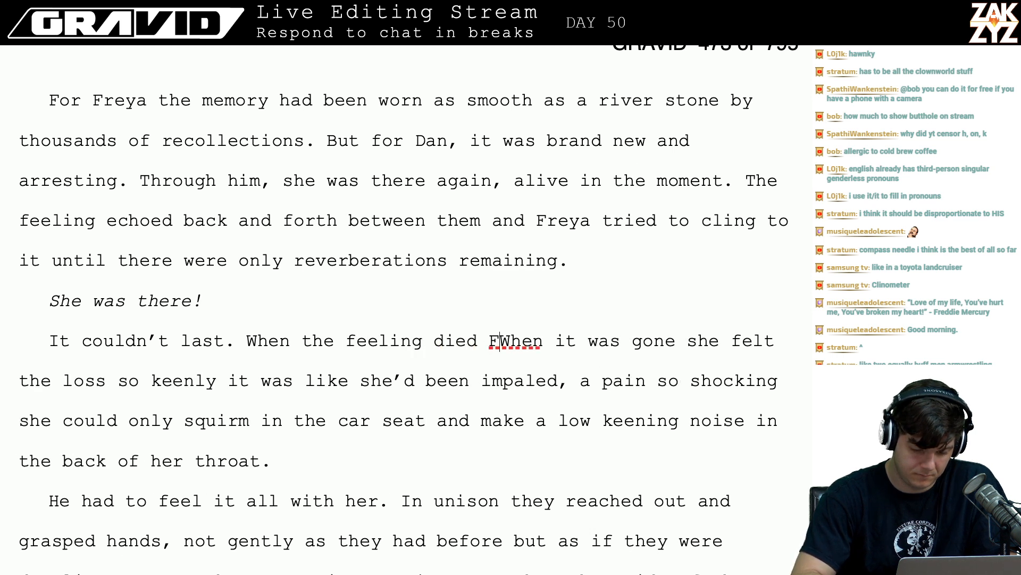
type("a felt ")
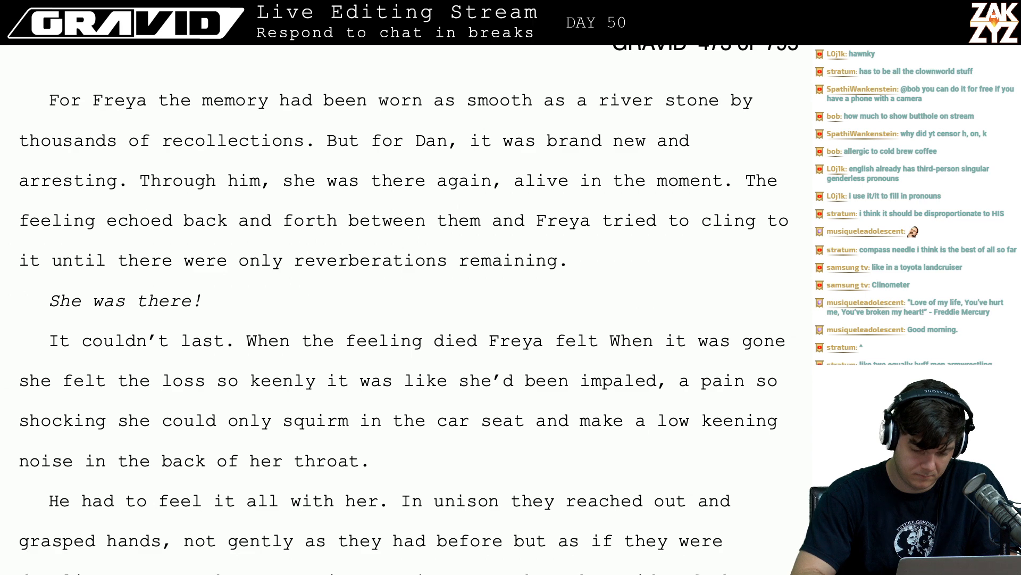
type("the loss so k")
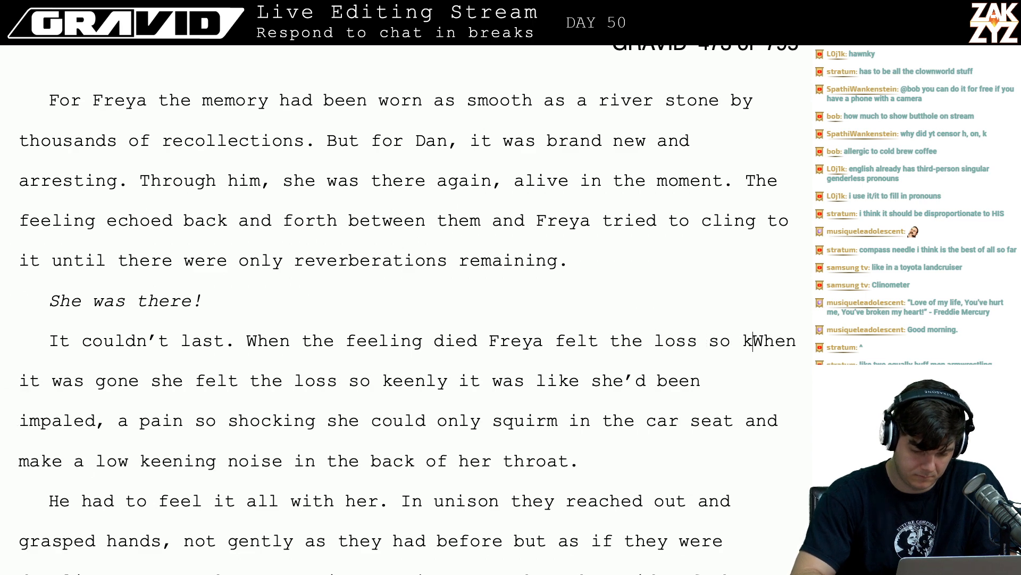
type("eenly When it was gone she felt the loss so keenly it was like she’d")
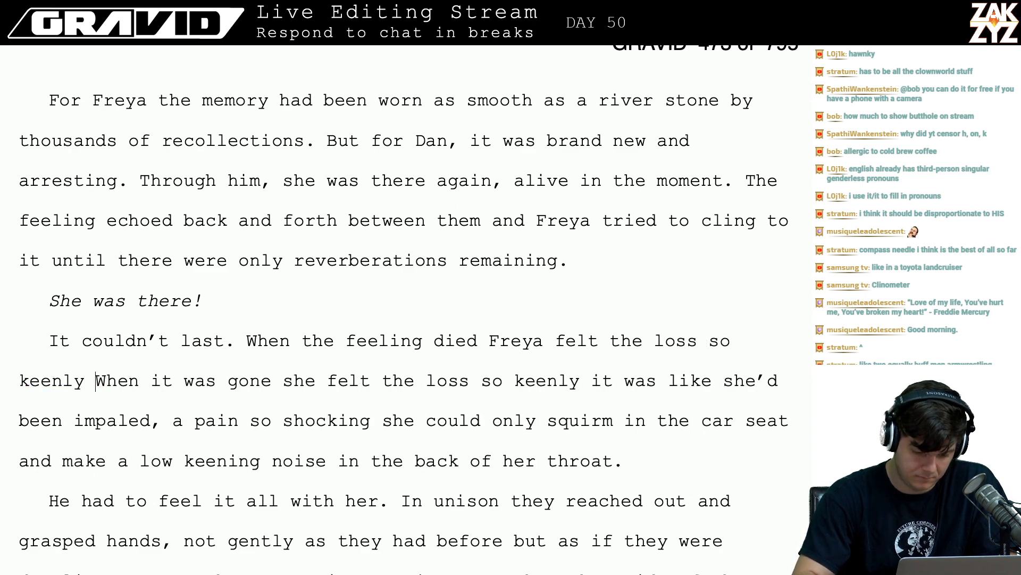
- Replace "the loss so keenly" with "like she'd been impaled." after "When the feeling died Freya felt"
key("BackSpace")
key("BackSpace")
key("BackSpace")
key("BackSpace")
key("BackSpace")
key("BackSpace")
key("BackSpace")
key("BackSpace")
key("BackSpace")
key("BackSpace")
key("BackSpace")
key("BackSpace")
key("BackSpace")
key("BackSpace")
key("BackSpace")
key("BackSpace")
key("BackSpace")
key("BackSpace")
key("BackSpace")
type("like she'd been impa")
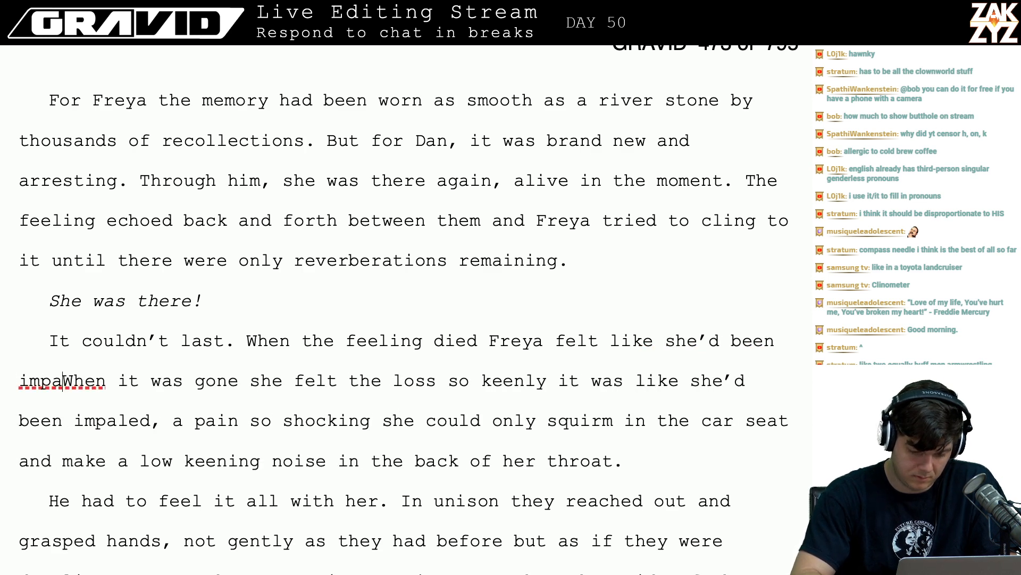
type("led.")
- Replace the old text from "When it was gone" through "a pain" with "It hurt so bad"
key("shift+Down")
key("shift+Right")
key("shift+Right")
key("shift+Right")
key("shift+Right")
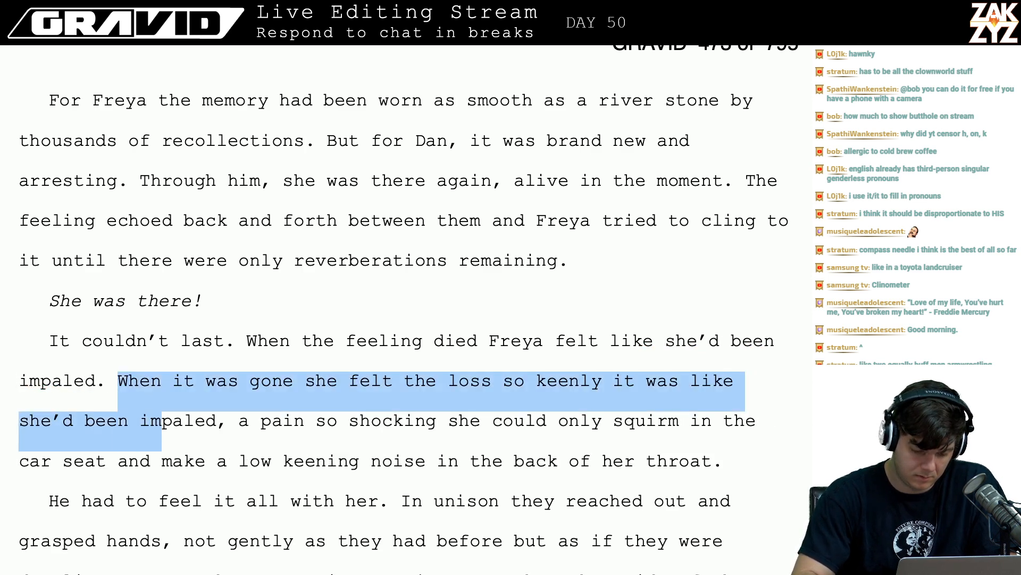
key("shift+Right")
key("shift+Right")
key("shift+Right")
key("shift+Right")
key("shift+Right")
key("shift+Right")
key("shift+Right")
key("shift+Right")
key("shift+Right")
key("shift+Right")
key("shift+Right")
key("shift+Right")
key("shift+Right")
type("It hurt so bad")
- Delete "so shocking" and change "bad" to "much" so the sentence reads "It hurt so much she could only squirm"
key("shift+Right")
key("shift+Right")
key("shift+Right")
key("shift+Right")
key("shift+Right")
key("shift+Right")
key("shift+Right")
key("shift+Right")
key("shift+Right")
key("shift+Right")
key("shift+Right")
key("shift+Right")
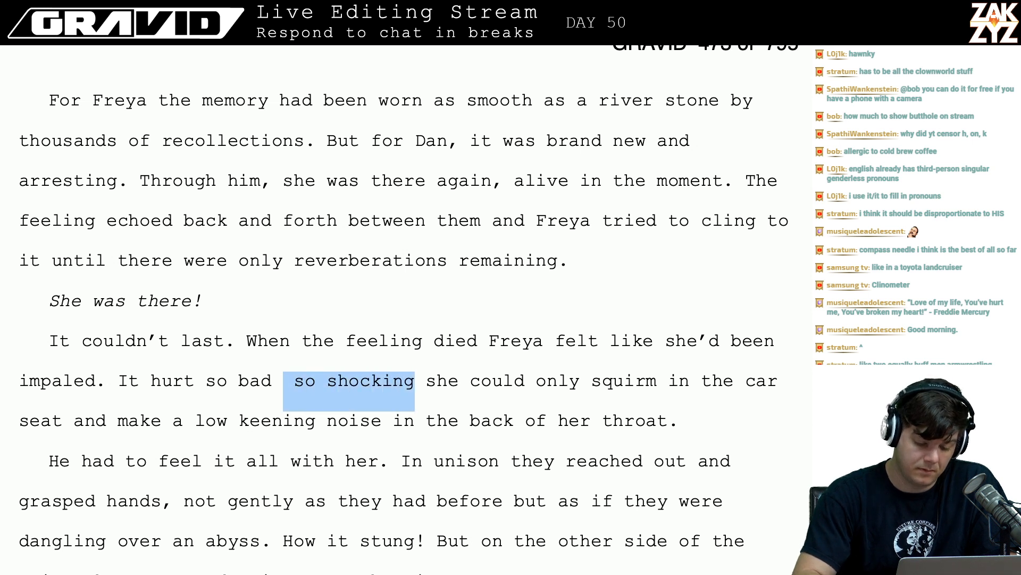
key("BackSpace")
key("BackSpace")
key("BackSpace")
key("BackSpace")
key("BackSpace")
type("much")
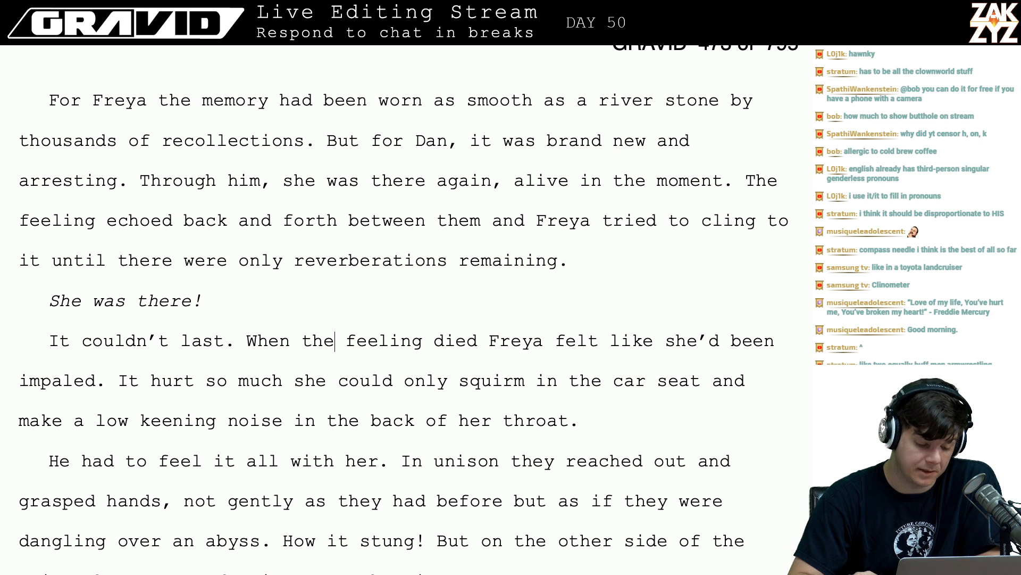
key("Left")
key("Left")
key("Left")
key("Left")
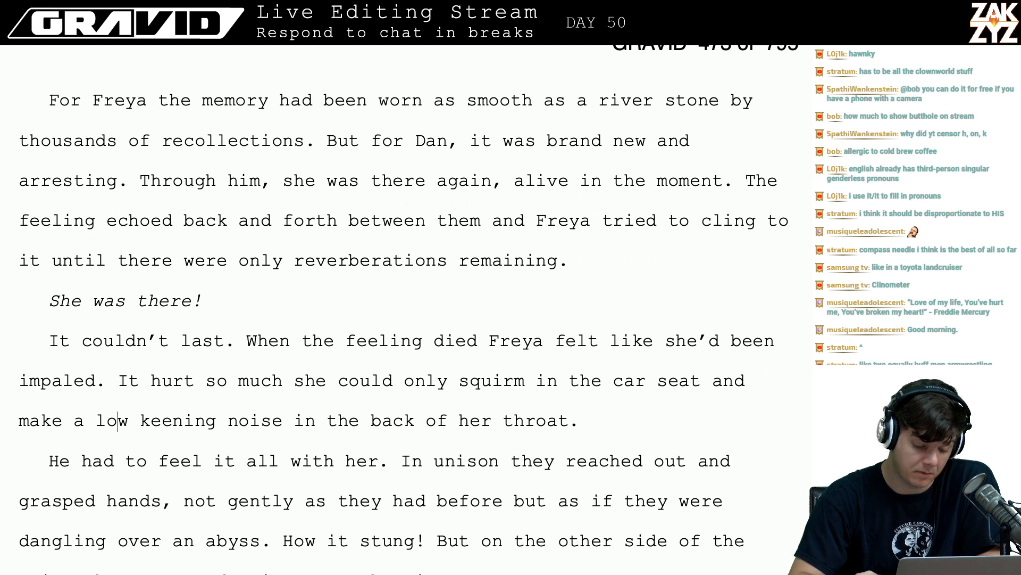
- Replace "He" with "Dan" at the start of the sentence "He had to feel it all with her."
key("Left")
key("Left")
key("Left")
key("Left")
key("Left")
key("Left")
key("Left")
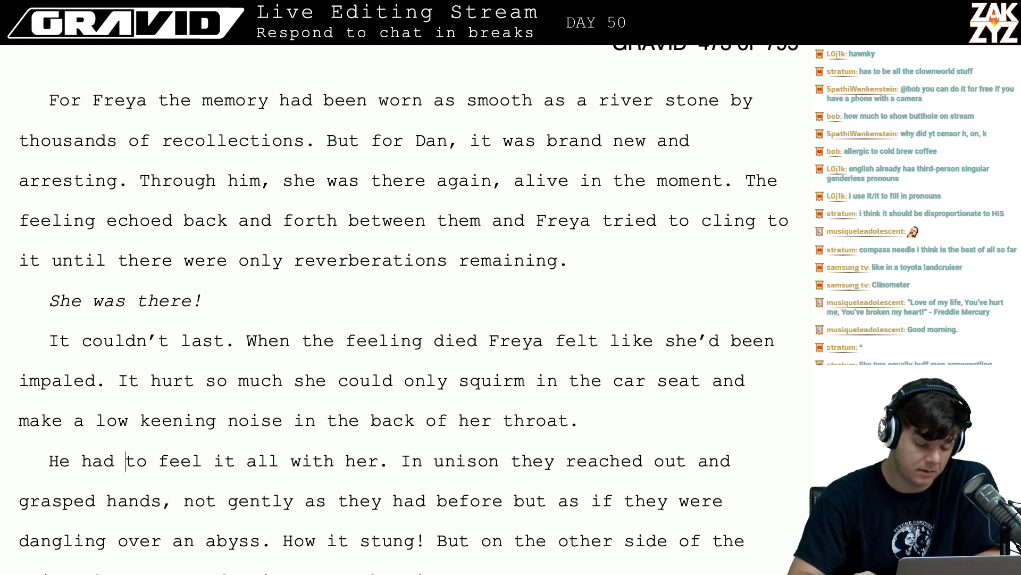
key("BackSpace")
key("BackSpace")
type("Dan")
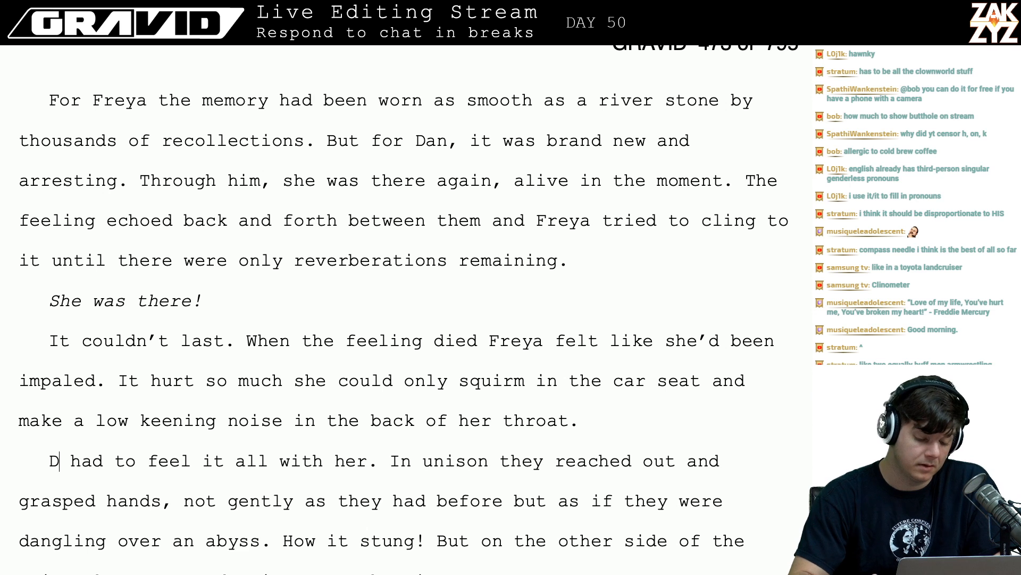
- Delete "Now Dan understood." after "trying to get all fifty chord changes right." on the previous page
key("Down")
key("Down")
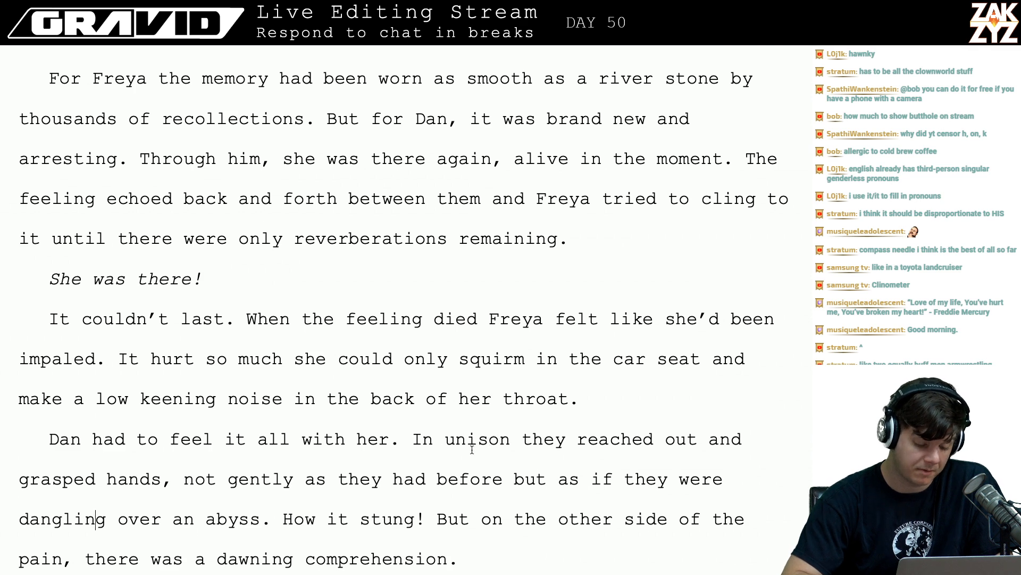
scroll(462, 453, "down", 2)
key("Right")
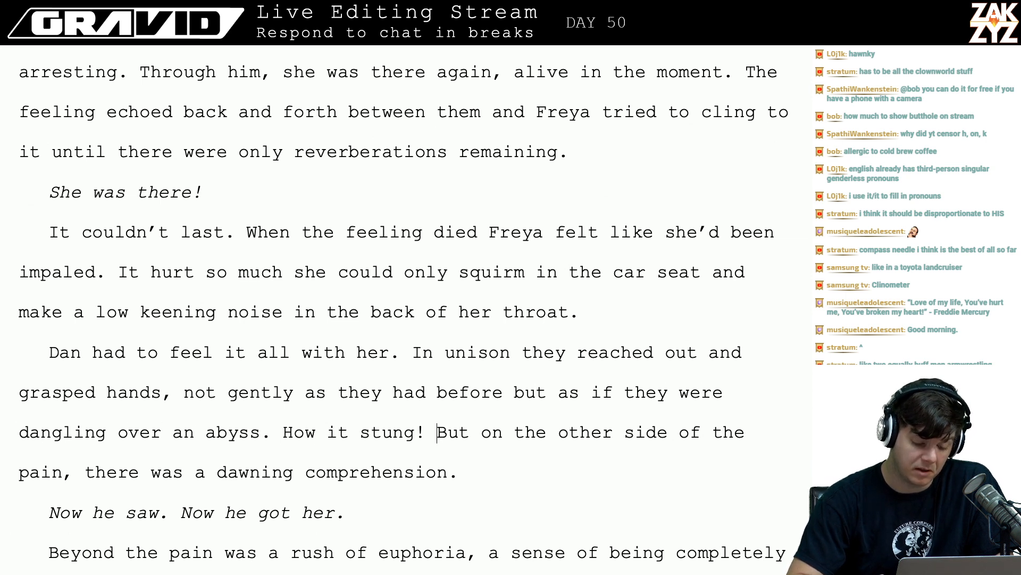
scroll(404, 309, "down", 1)
scroll(404, 310, "up", 1)
scroll(404, 309, "up", 1)
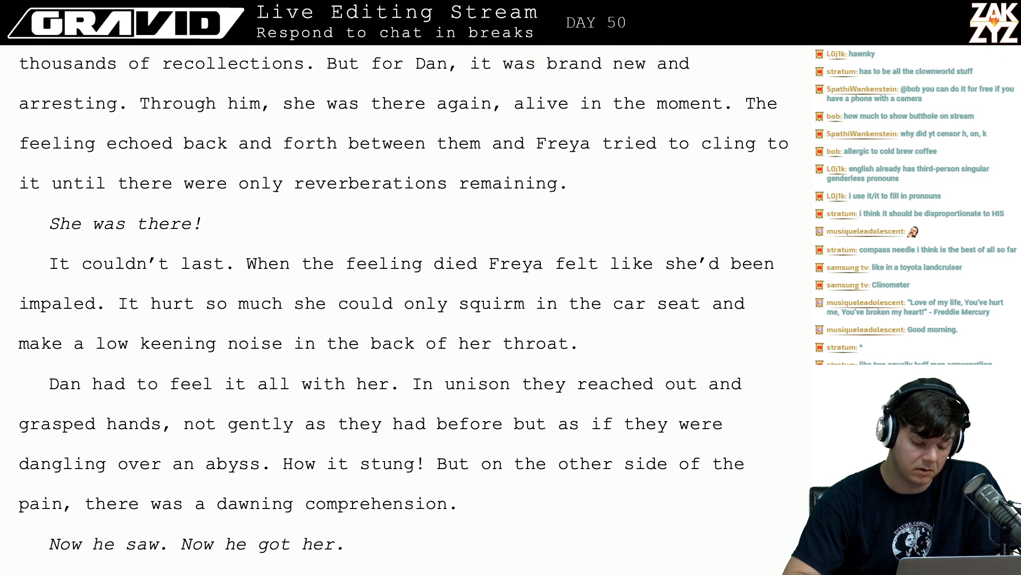
scroll(403, 464, "up", 12)
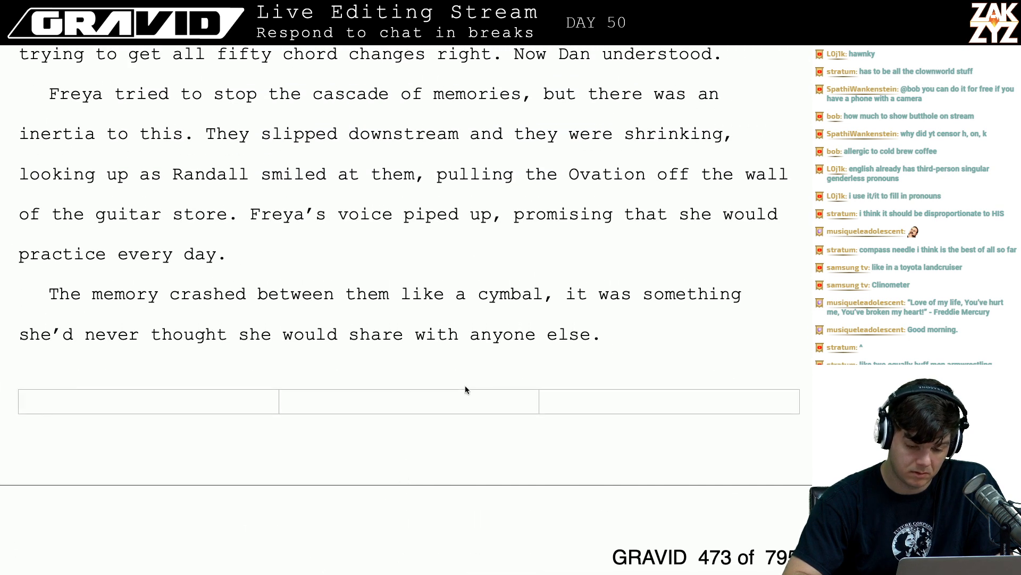
scroll(465, 387, "up", 12)
scroll(512, 359, "up", 2)
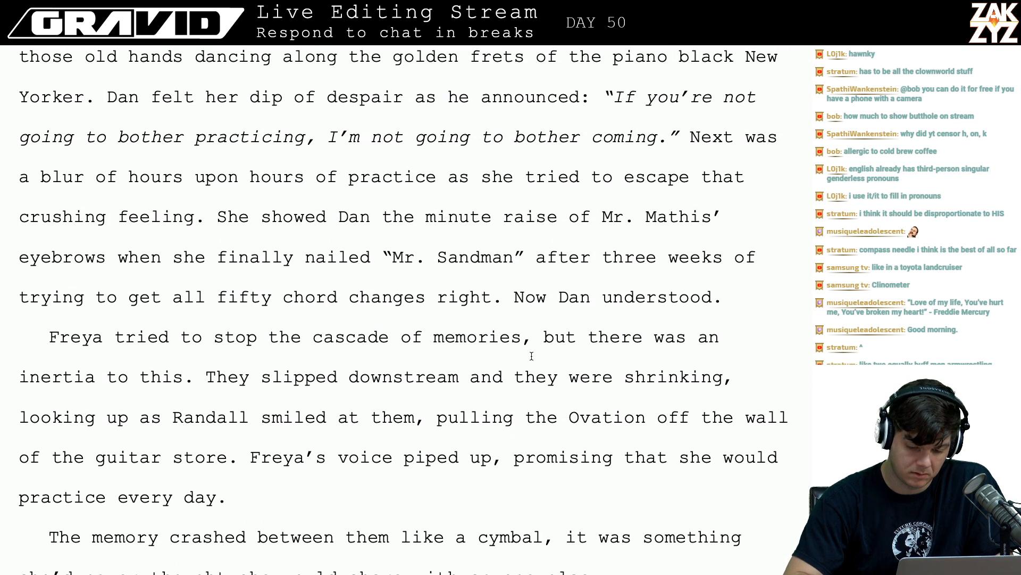
key("BackSpace")
key("BackSpace")
key("BackSpace")
key("BackSpace")
key("BackSpace")
key("BackSpace")
key("BackSpace")
key("BackSpace")
key("BackSpace")
key("BackSpace")
key("BackSpace")
key("BackSpace")
key("BackSpace")
key("BackSpace")
key("BackSpace")
key("BackSpace")
key("BackSpace")
key("BackSpace")
key("BackSpace")
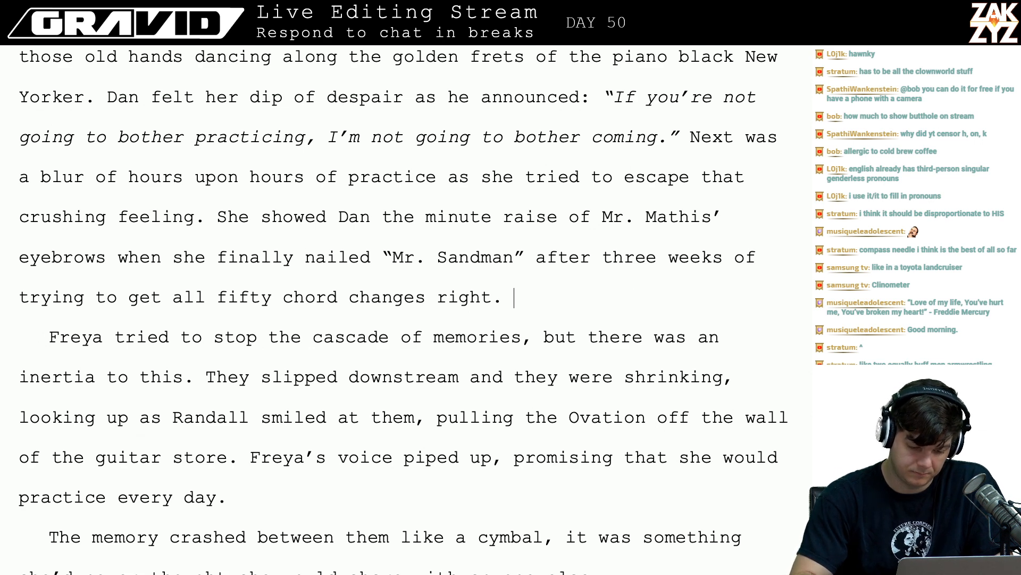
type("It seemed")
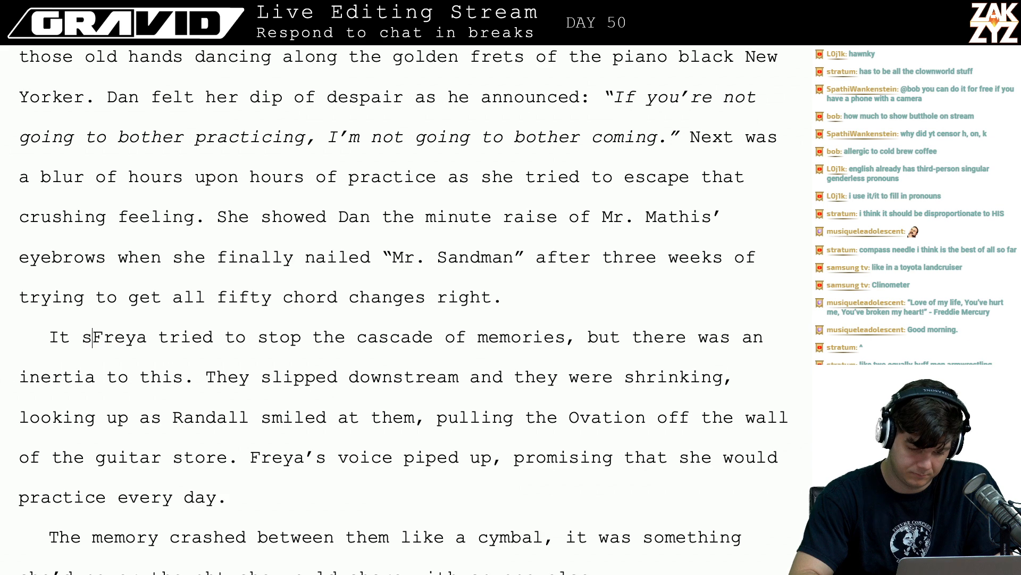
key("BackSpace")
key("BackSpace")
key("BackSpace")
key("BackSpace")
key("BackSpace")
key("BackSpace")
key("BackSpace")
key("BackSpace")
key("BackSpace")
key("BackSpace")
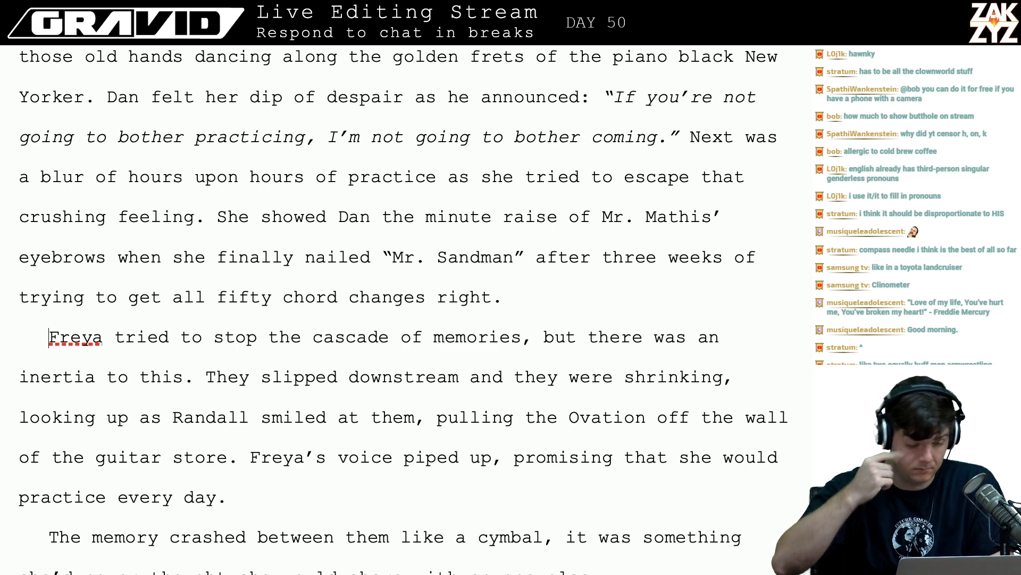
- Delete "Beyond" from the start of the paragraph following "Now he saw. Now he got her."
scroll(394, 298, "down", 5)
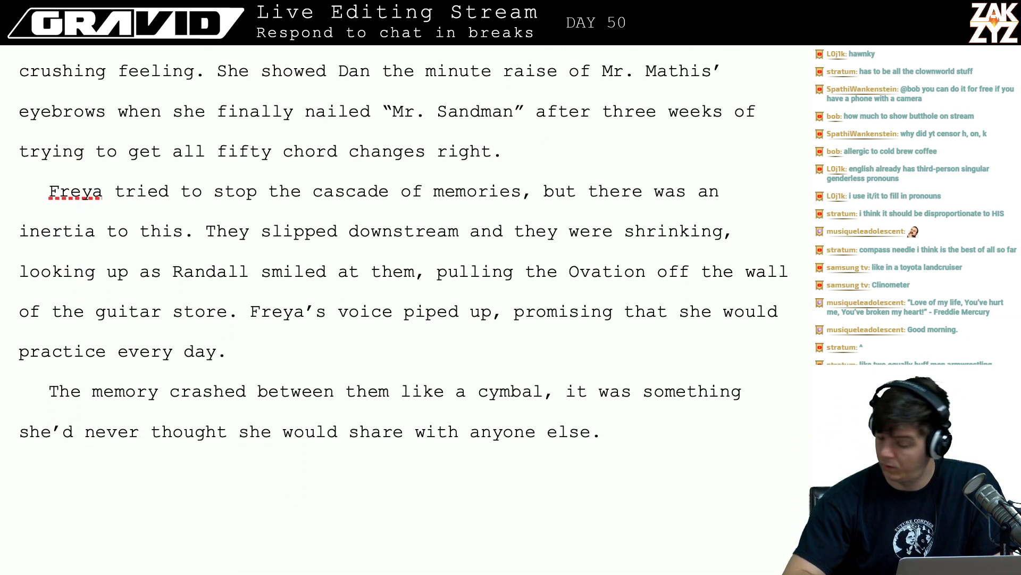
scroll(394, 310, "down", 7)
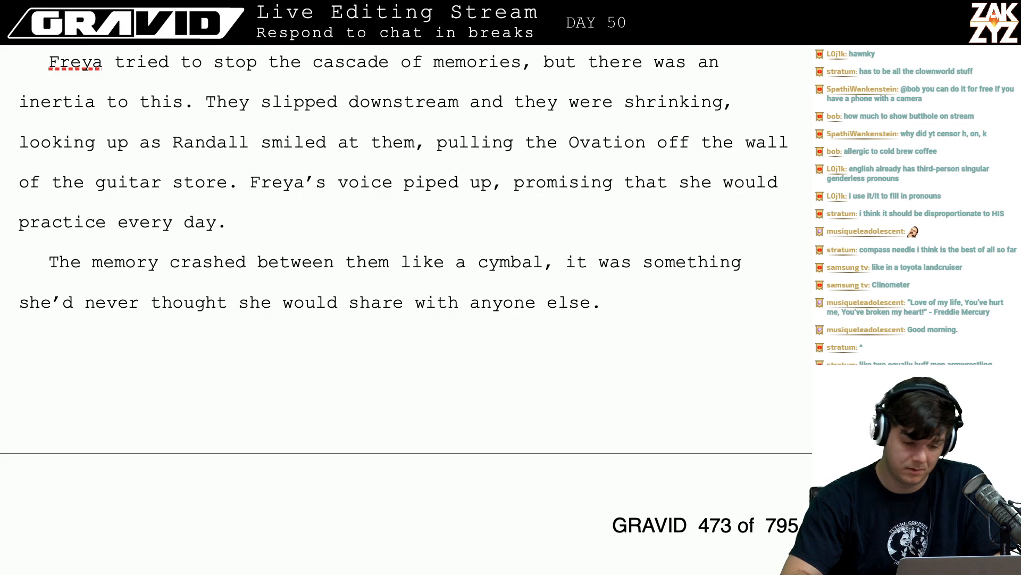
scroll(394, 310, "down", 14)
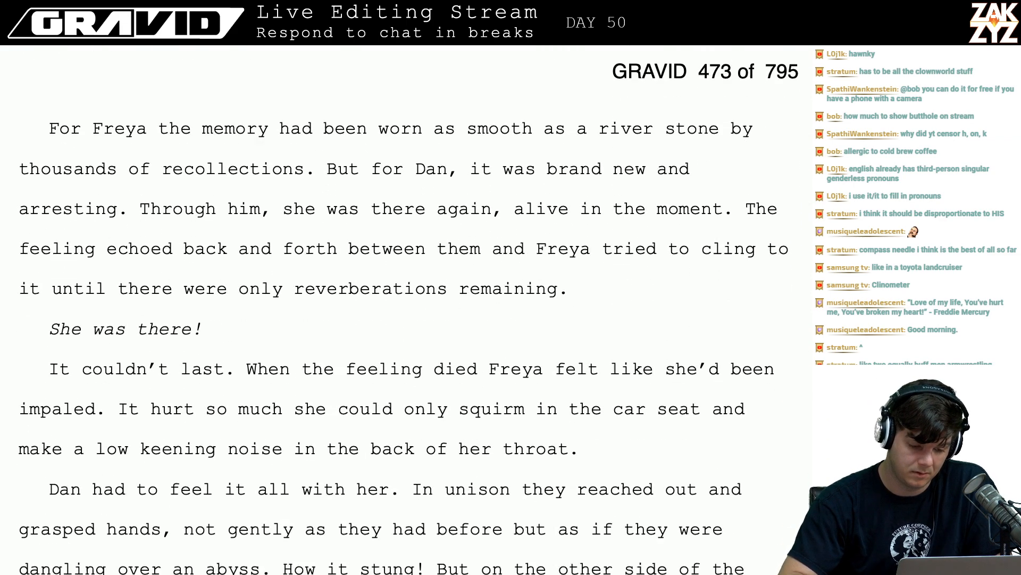
scroll(395, 310, "down", 5)
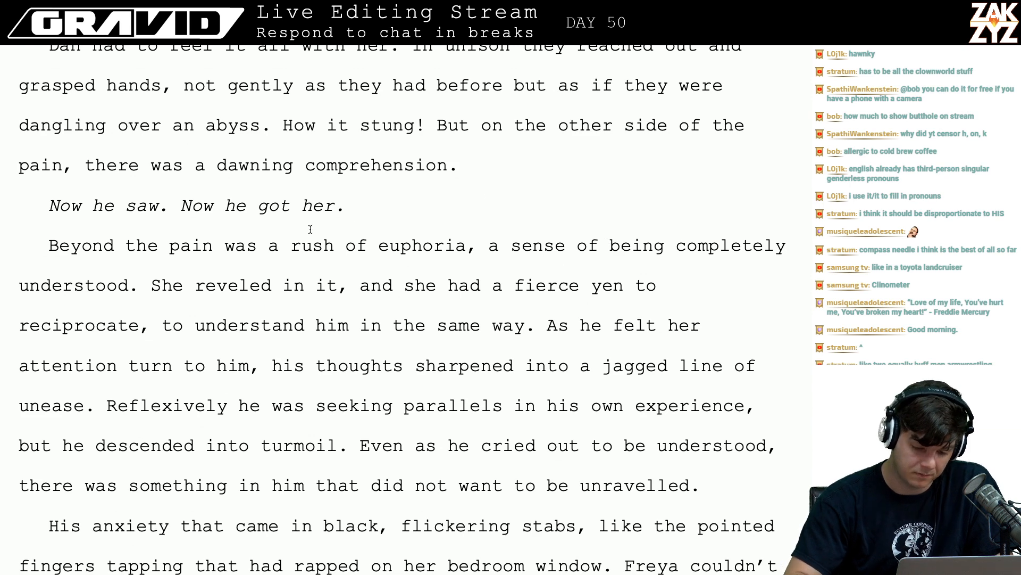
key("Down")
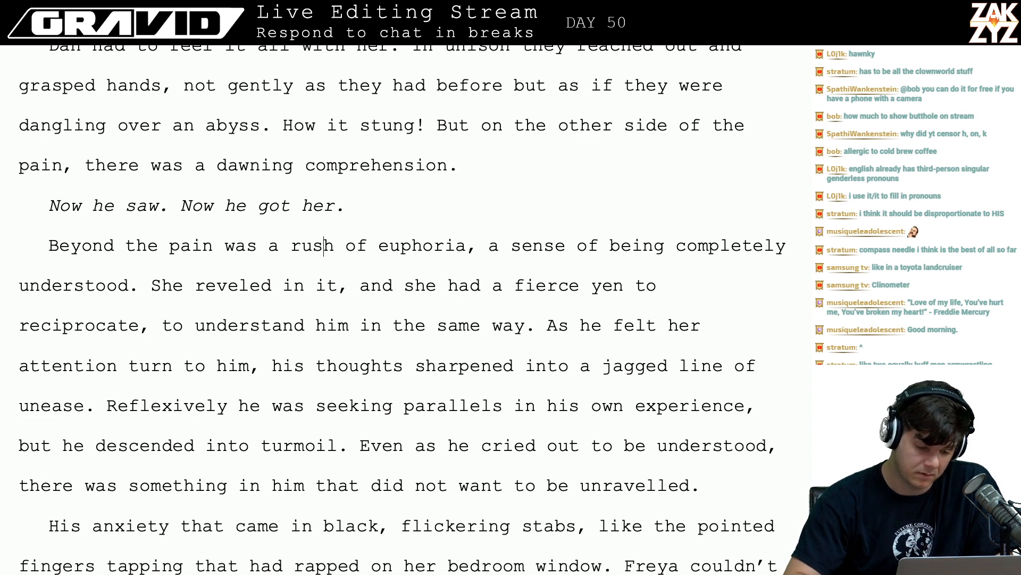
key("Left")
key("Left")
key("Left")
key("Left")
key("BackSpace")
key("BackSpace")
key("BackSpace")
key("BackSpace")
key("BackSpace")
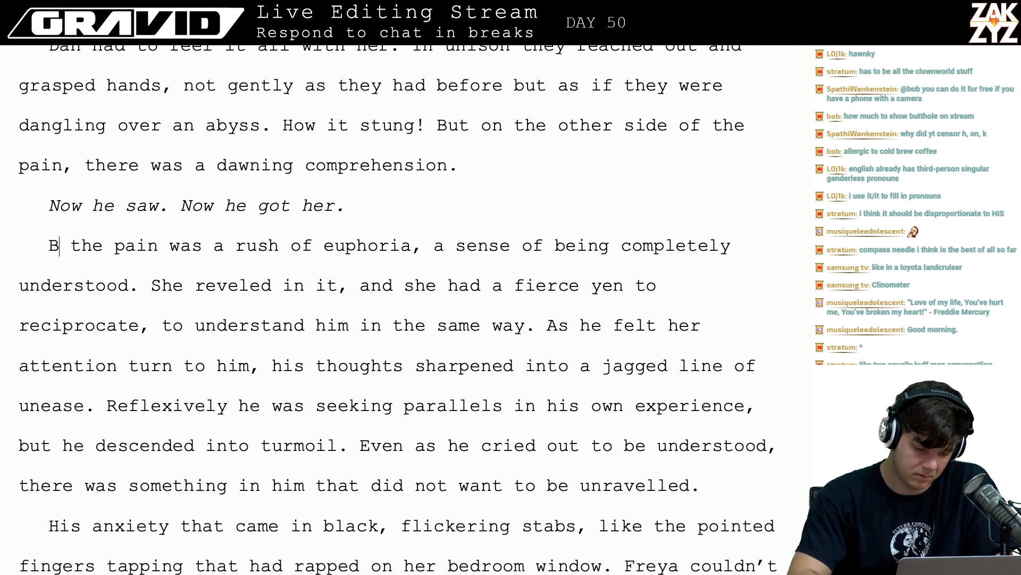
key("BackSpace")
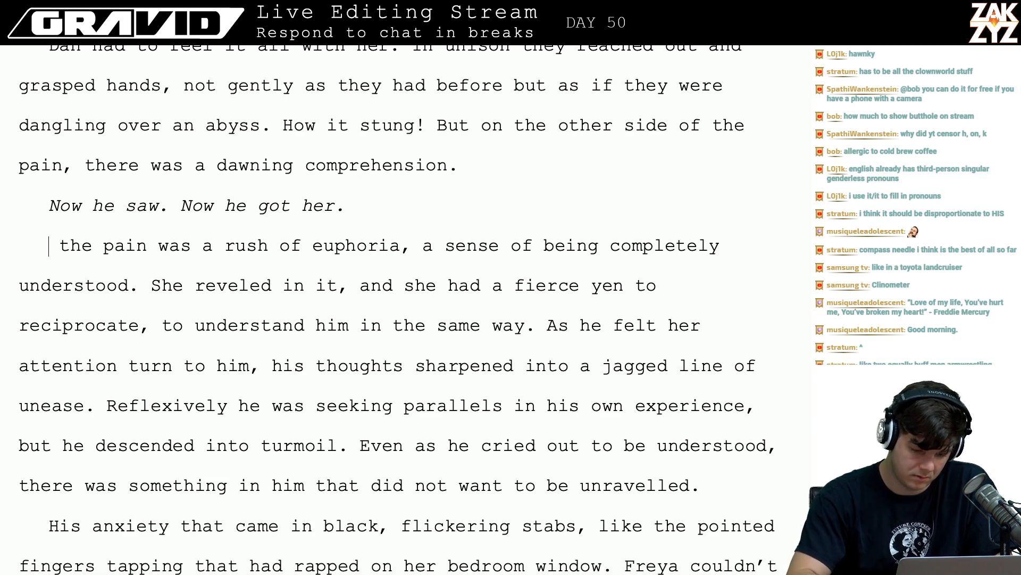
- Replace "the pain was a rush of euphoria" with "Euphoria was cutting through the hurt" at the start of that paragraph
key("shift+Right")
key("shift+Right")
key("shift+Right")
key("shift+Right")
key("shift+Right")
key("shift+Right")
key("shift+Right")
key("shift+Right")
key("shift+Right")
key("shift+Right")
key("shift+Right")
key("shift+Right")
key("shift+Right")
key("shift+Right")
key("shift+Right")
key("shift+Right")
key("shift+Right")
key("shift+Right")
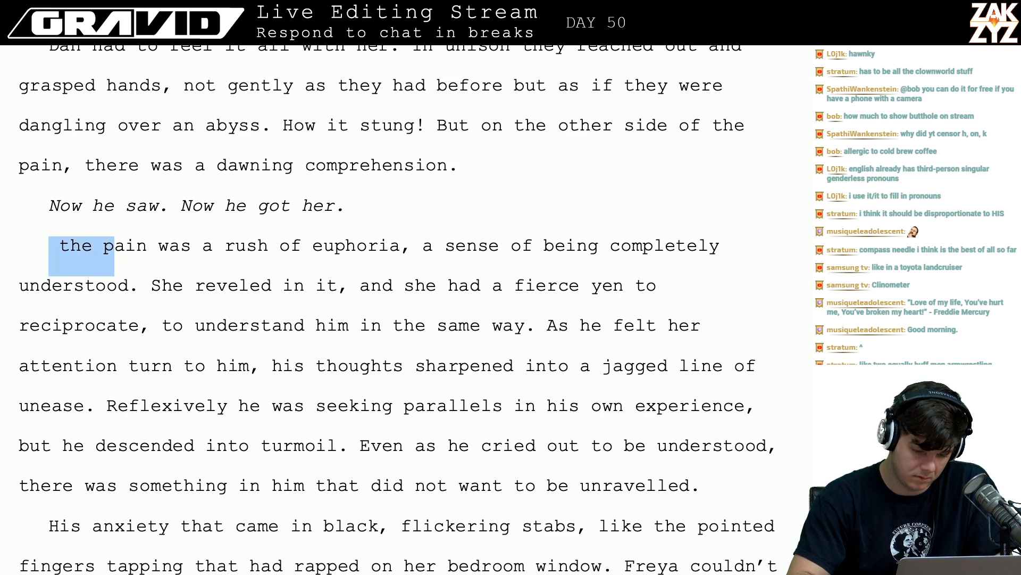
key("shift+Right")
key("shift+Right")
key("shift+Right")
key("shift+Right")
key("shift+Right")
key("shift+Right")
key("shift+Right")
key("shift+Right")
key("shift+Right")
key("shift+Right")
key("shift+Right")
key("shift+Right")
key("shift+Right")
key("shift+Right")
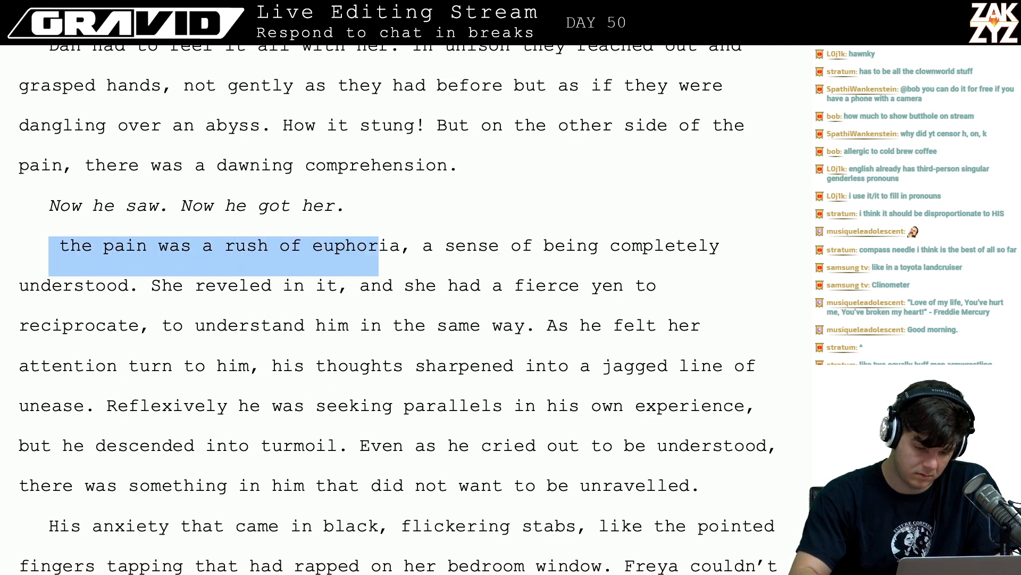
type("E")
type("uphoria was ")
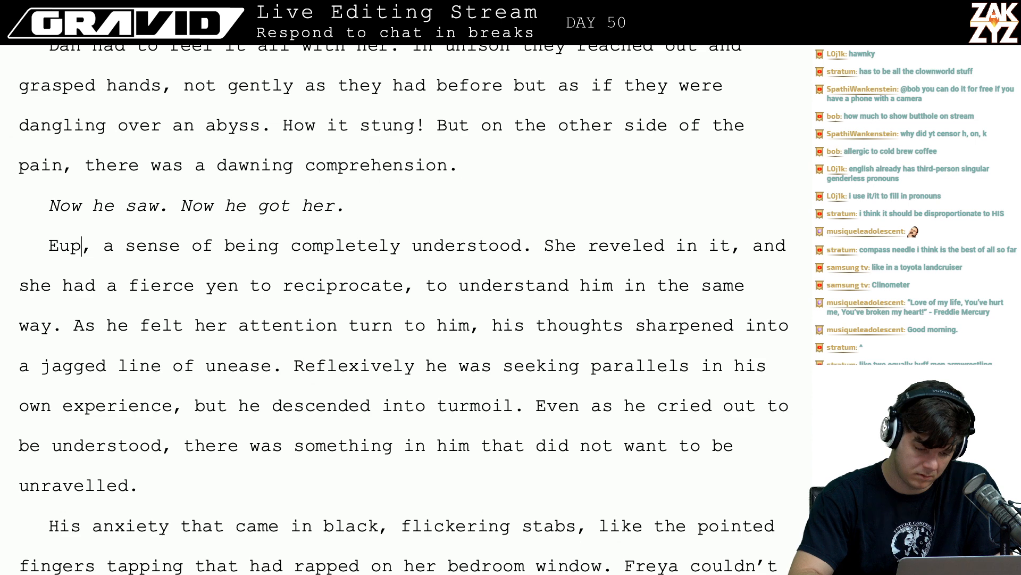
type("cutting through the ")
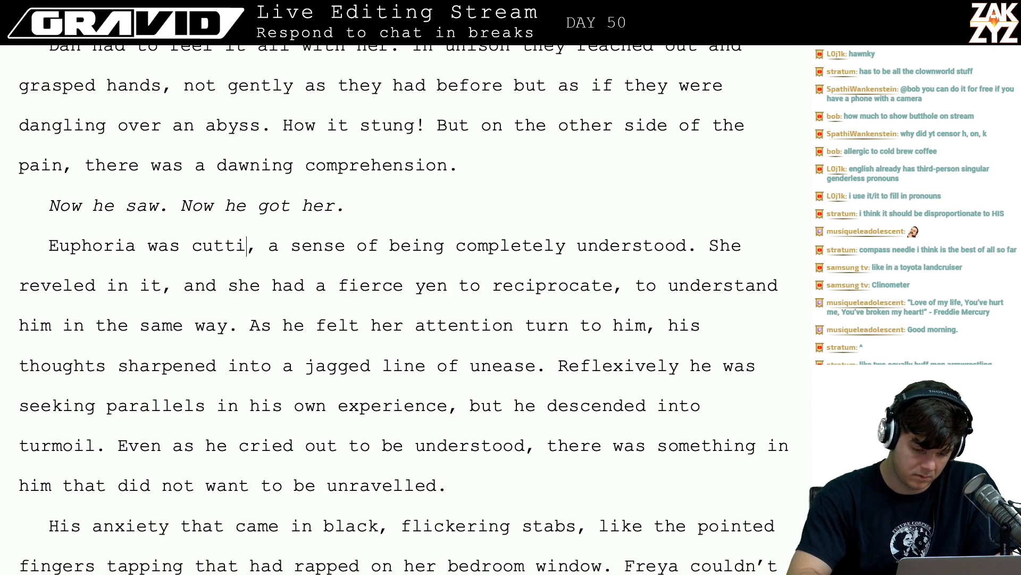
type("hurt")
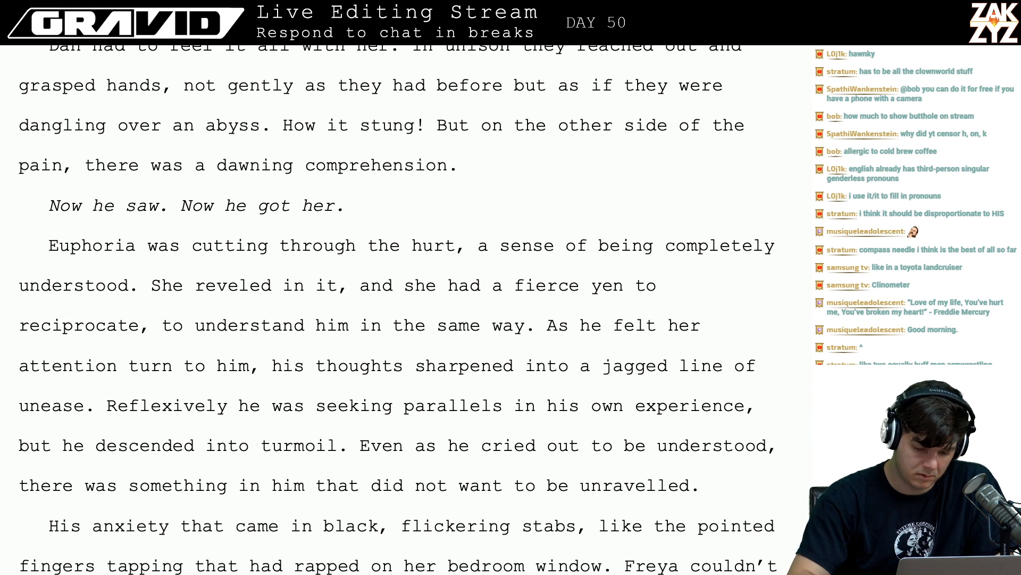
- Change "a sense of being completely understood" to "a feeling of being completely understood" after "the hurt,"
key("BackSpace")
type(".")
key("BackSpace")
key("BackSpace")
type("a feeling a")
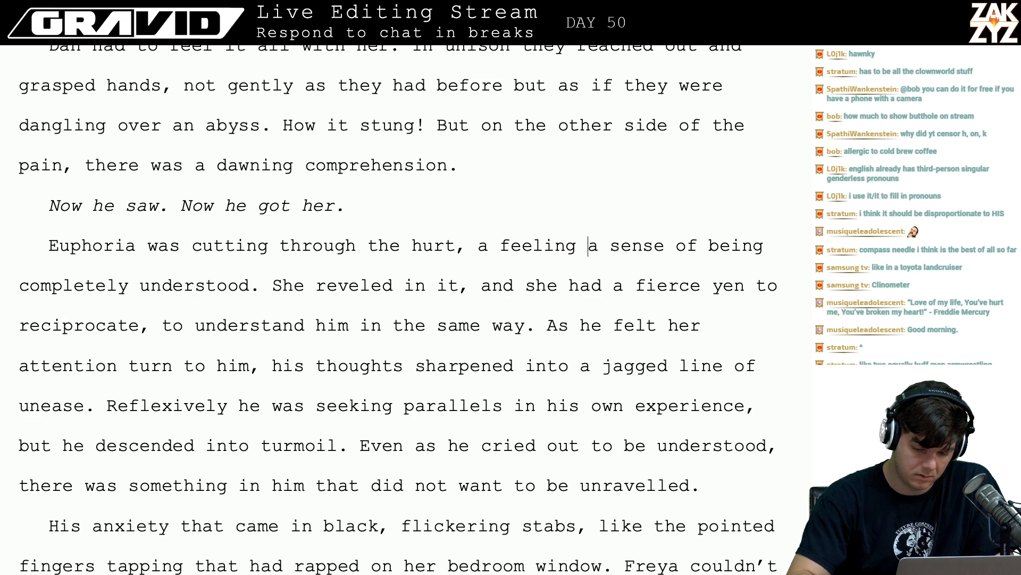
left_click_drag(588, 245, 686, 245)
key("BackSpace")
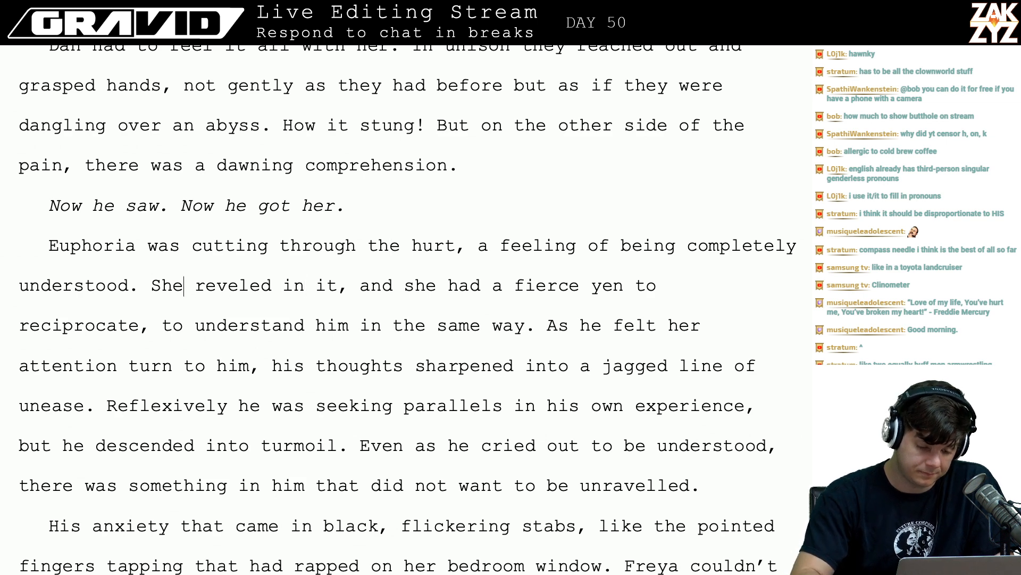
- Replace "She" with "Freya" before "reveled in it"
key("BackSpace")
key("BackSpace")
key("BackSpace")
type("Freya")
key("Right")
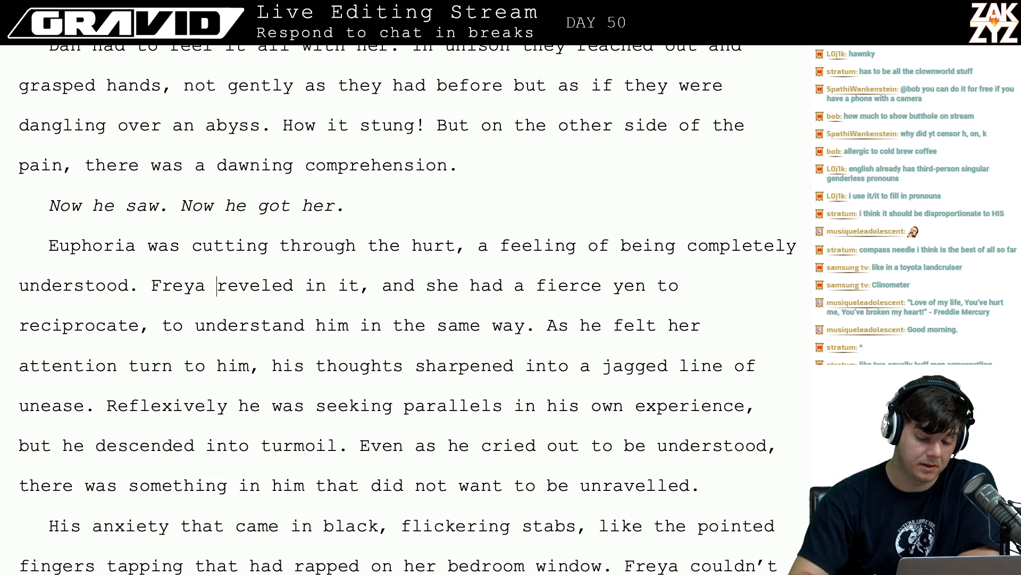
- Change "he" to "they" in "but he descended into turmoil"
scroll(305, 229, "down", 2)
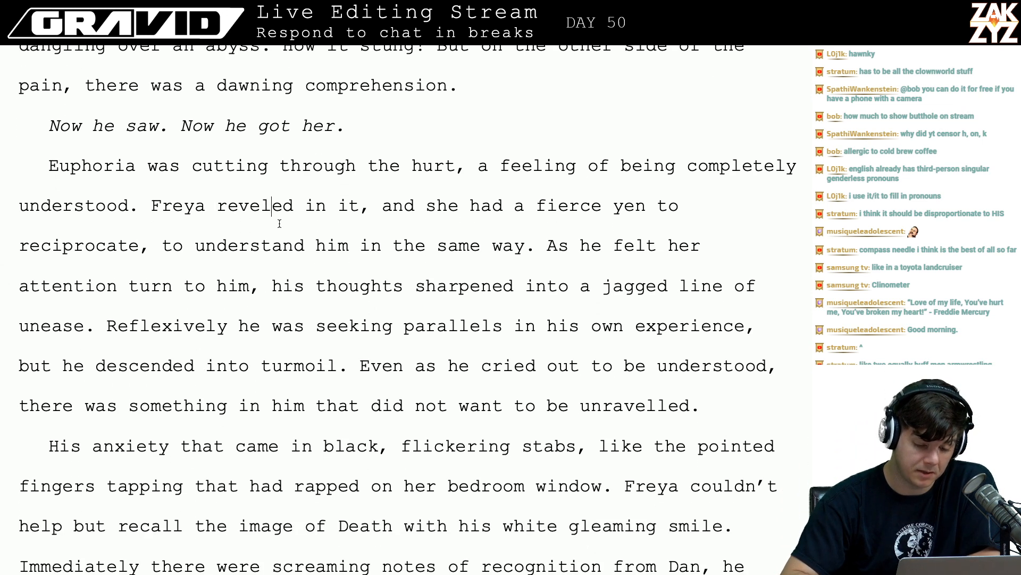
key("Right")
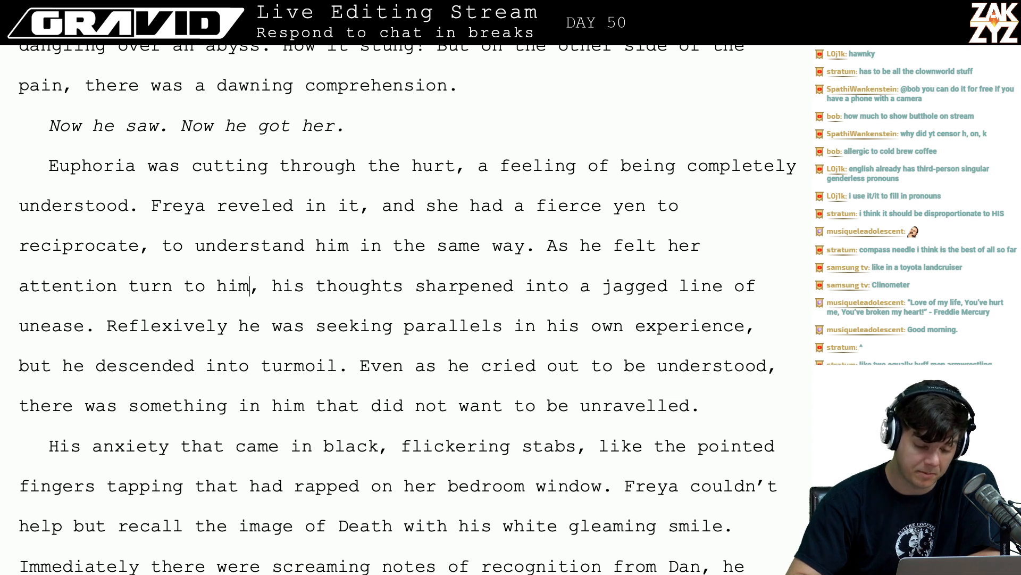
key("Left")
key("Left")
key("Left")
key("Left")
key("Left")
key("Left")
key("Left")
key("Left")
key("Left")
key("Left")
key("Left")
key("Left")
key("Left")
key("Left")
key("Left")
key("Left")
key("Left")
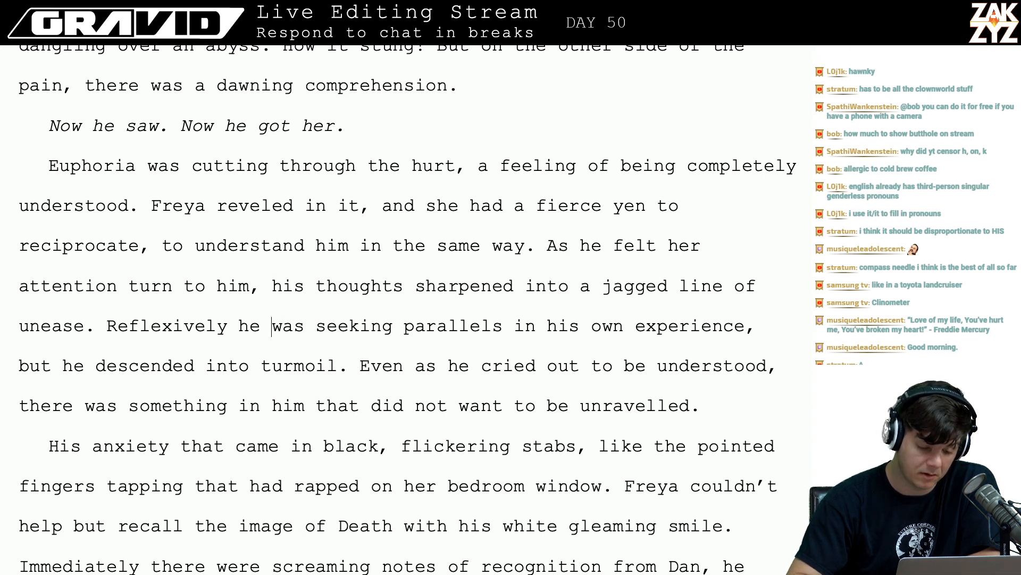
scroll(632, 263, "down", 2)
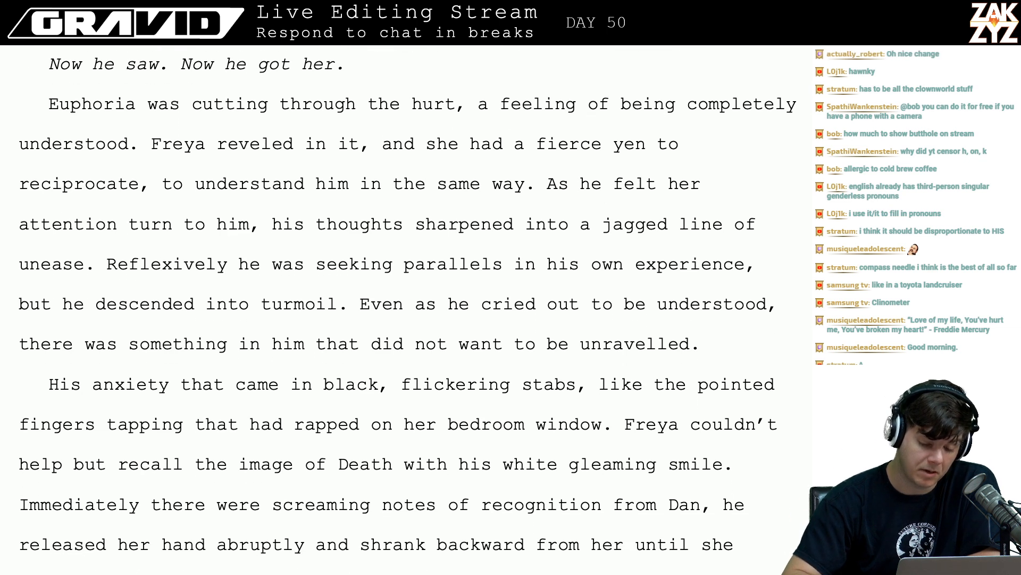
left_click(77, 295)
key("Left")
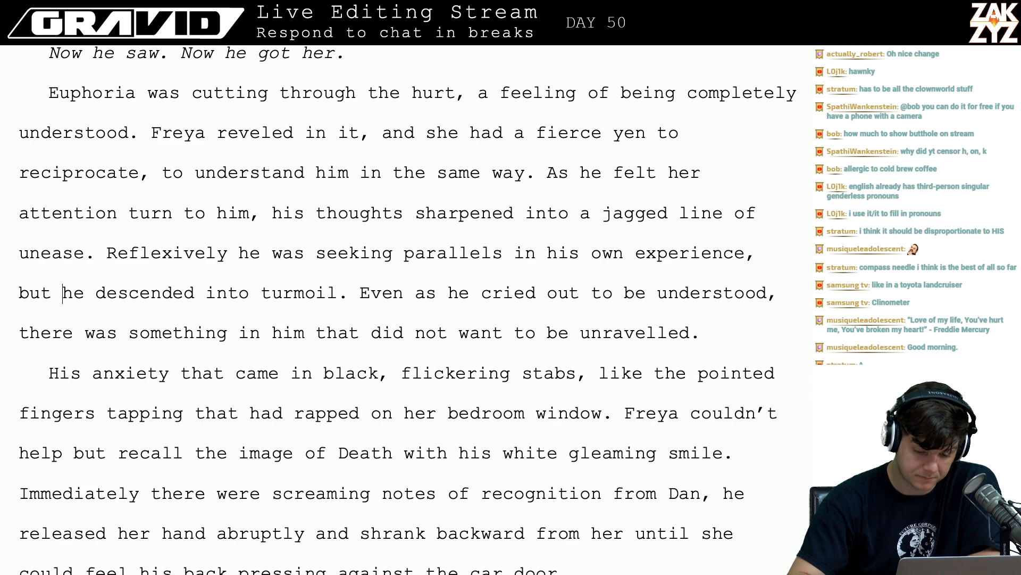
key("shift+Right")
key("shift+Right")
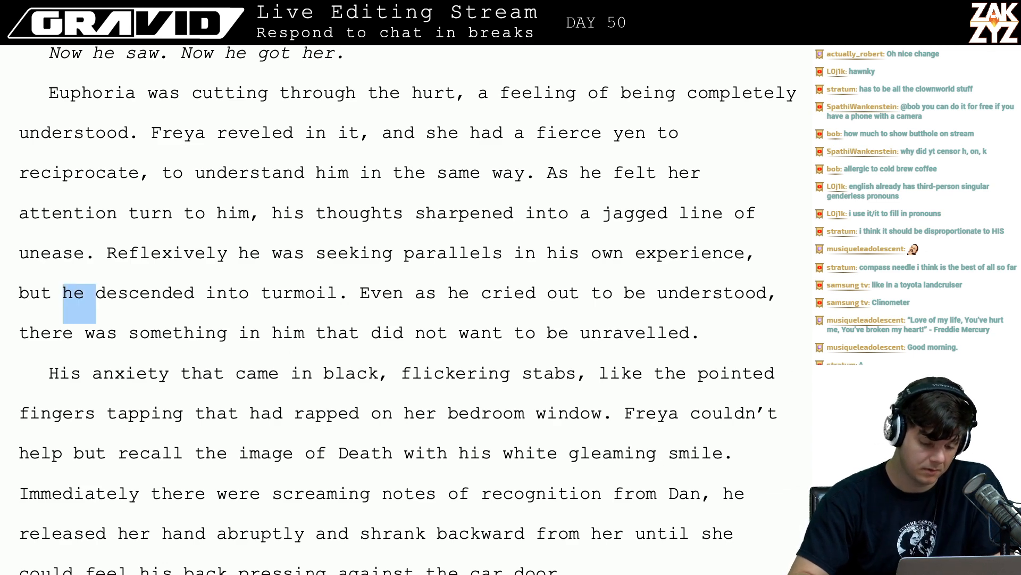
type("they ")
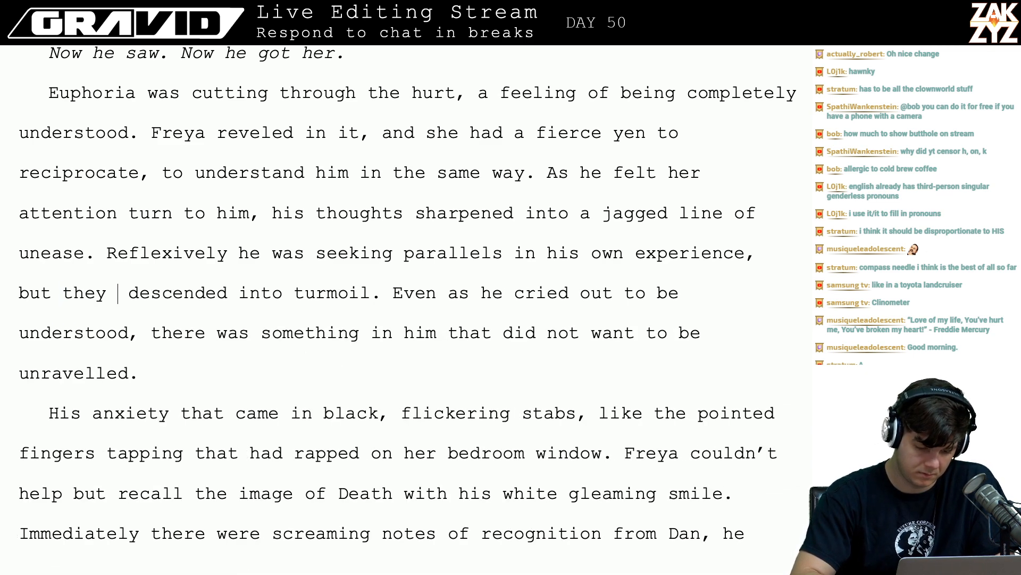
- Replace "descended" with "crashed" so the clause reads "but they crashed into turmoil"
type("crashed")
key("shift+Right")
key("shift+Right")
key("shift+Right")
key("shift+Right")
key("shift+Right")
key("shift+Right")
key("shift+Right")
key("shift+Right")
key("shift+Right")
key("shift+Right")
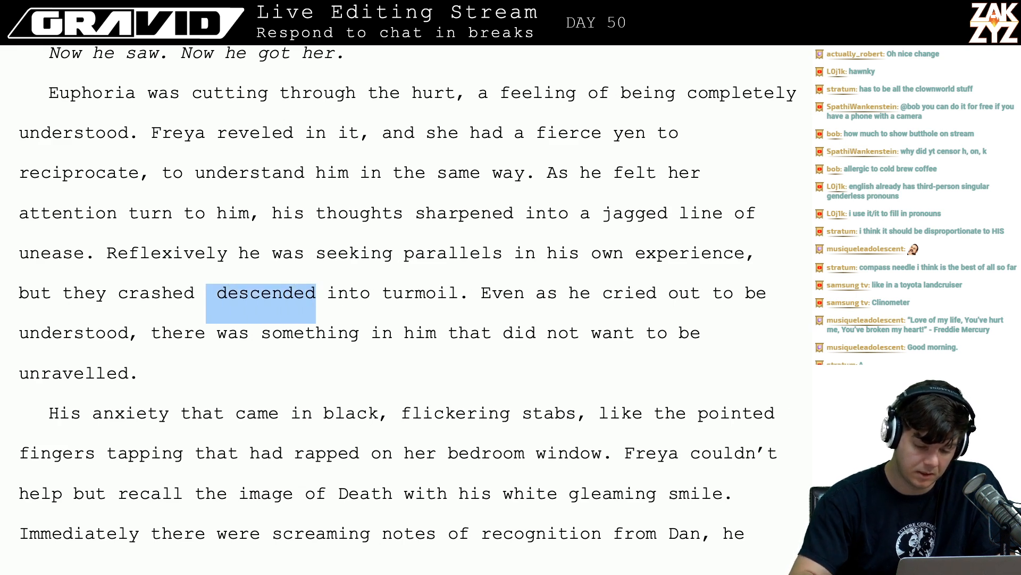
key("BackSpace")
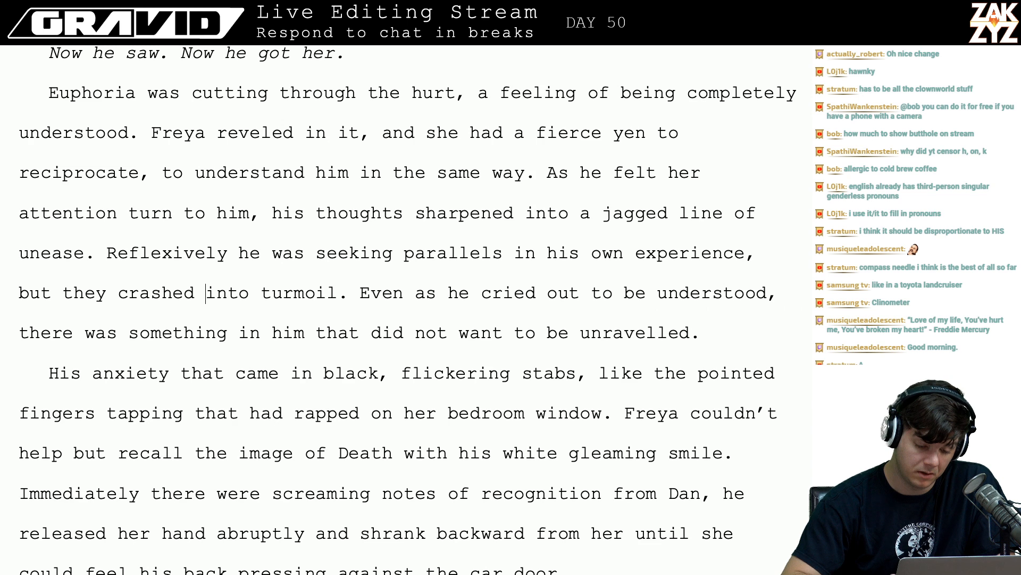
- Replace "him" with "Dan" in "there was something in him that did not want to be unravelled"
left_click(262, 338)
key("Right")
key("Right")
key("Right")
key("Right")
key("Right")
key("BackSpace")
key("BackSpace")
key("BackSpace")
key("BackSpace")
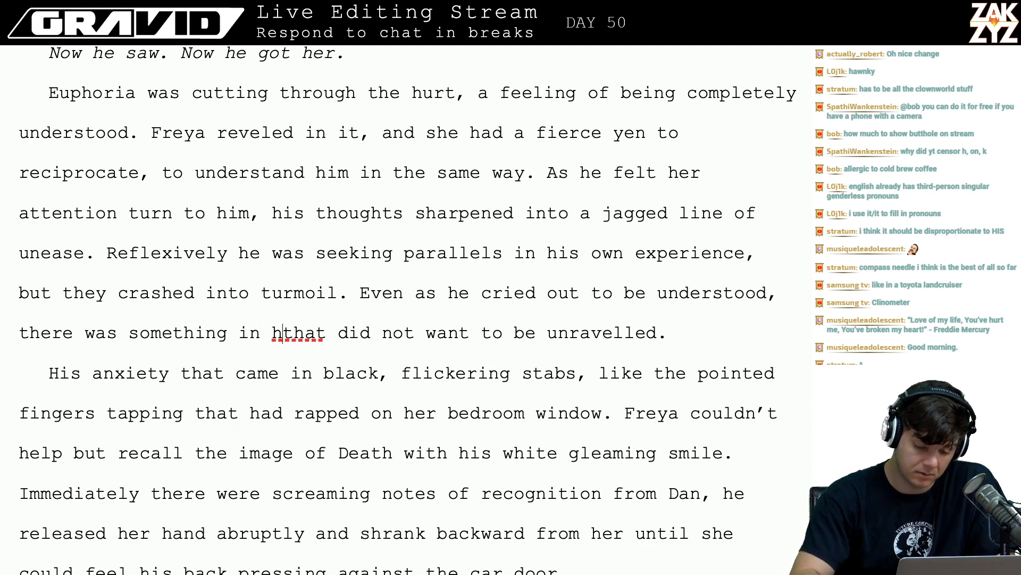
type("Dan")
- Read through the paragraph from "His anxiety that came in black, flickering stabs" to "the car door" for wording that needs changing
key("Down")
key("Down")
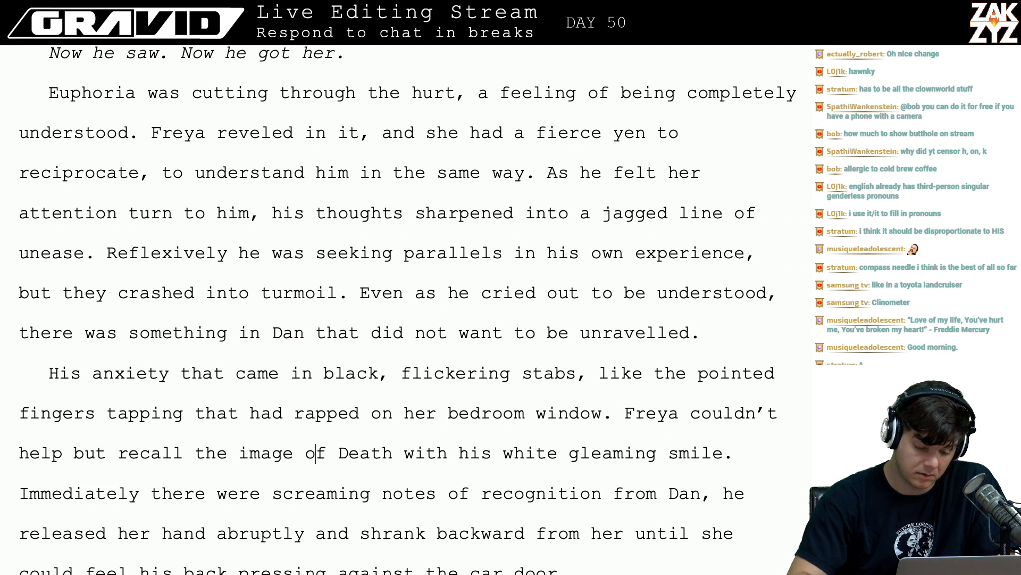
scroll(346, 313, "down", 2)
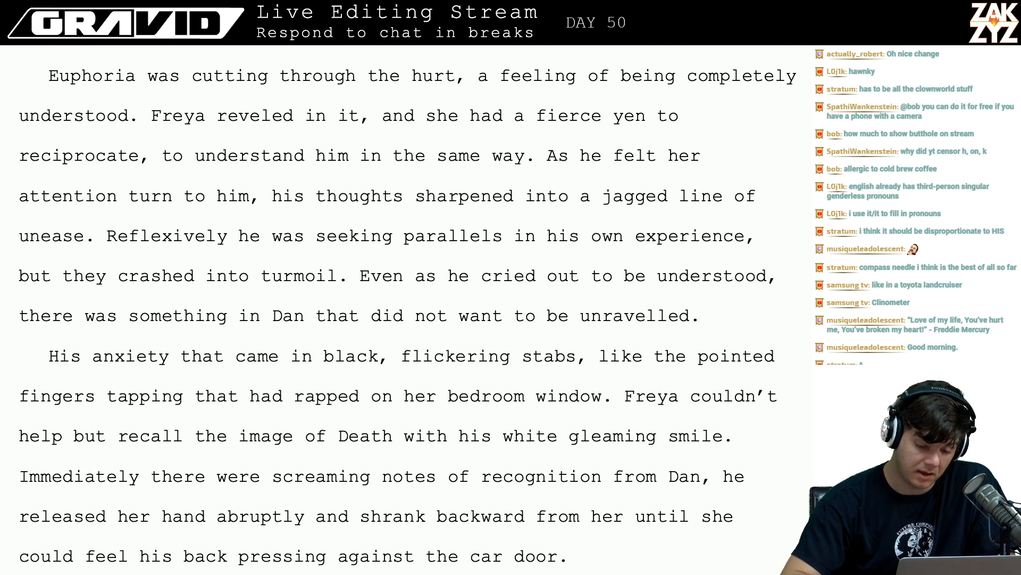
left_click(575, 301)
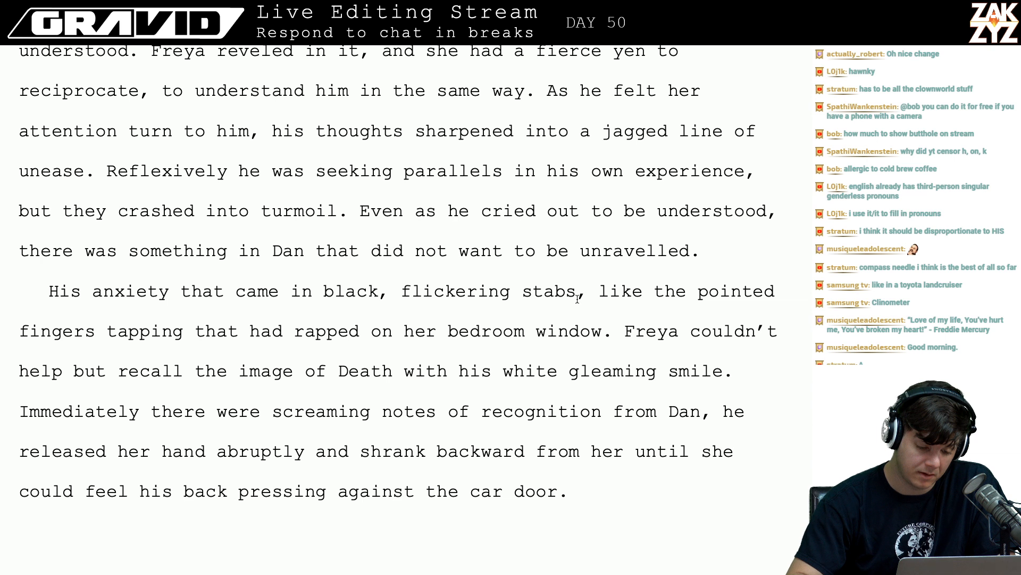
key("Left")
key("Left")
key("Left")
key("Left")
key("Left")
key("Left")
key("Left")
key("Left")
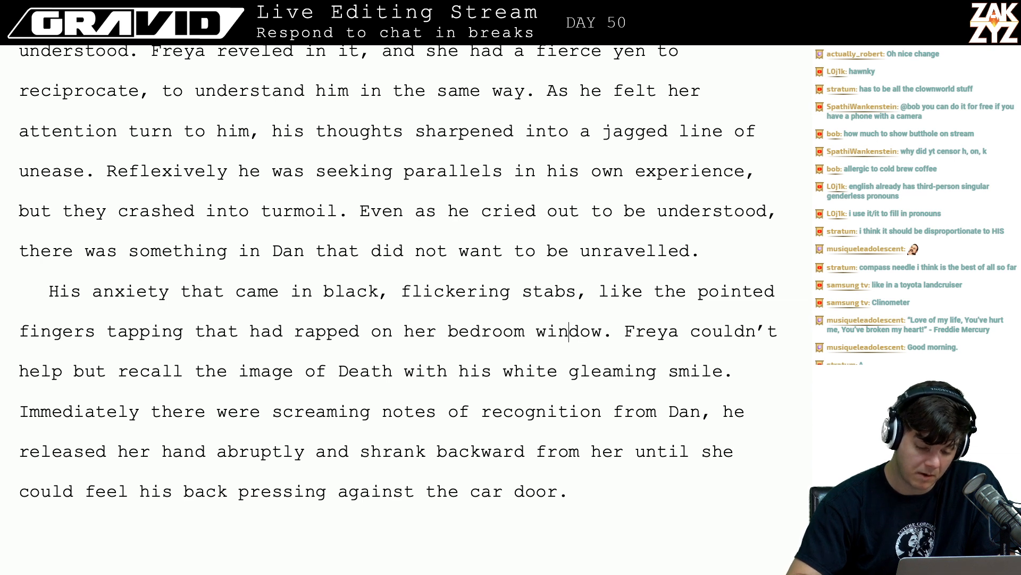
key("Right")
key("Right")
key("Right")
key("Right")
key("Right")
key("Right")
key("Right")
key("Right")
key("Right")
key("Right")
key("Right")
key("Right")
key("Right")
key("Right")
key("Right")
key("Right")
key("Right")
key("Right")
key("Right")
key("Right")
key("Right")
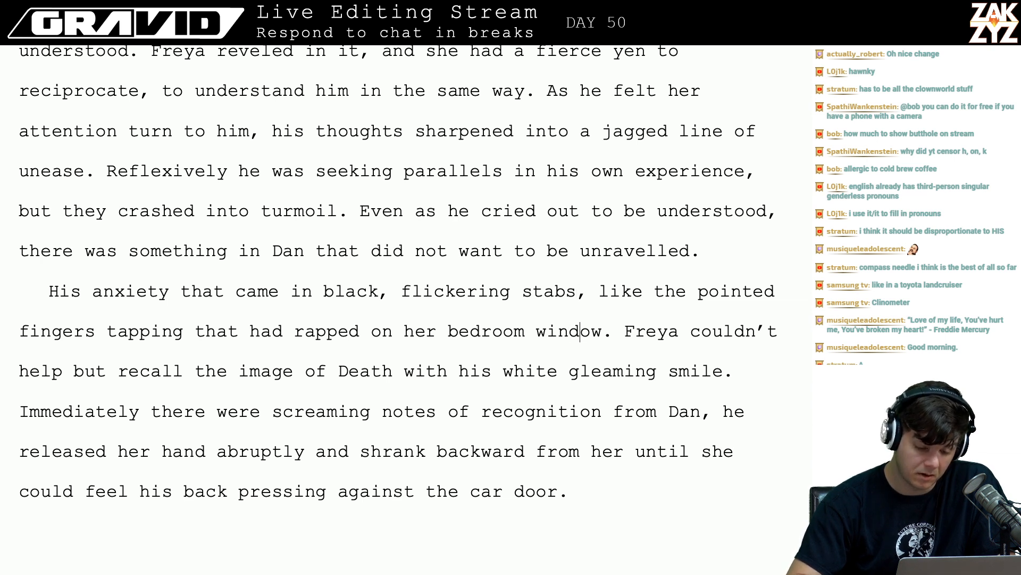
key("Right")
key("Right")
key("Right")
key("Right")
key("Right")
key("Right")
key("Right")
key("Right")
key("Right")
key("Right")
key("Right")
key("Right")
key("Right")
key("Right")
key("Right")
key("Right")
key("Right")
key("Right")
key("Right")
key("Right")
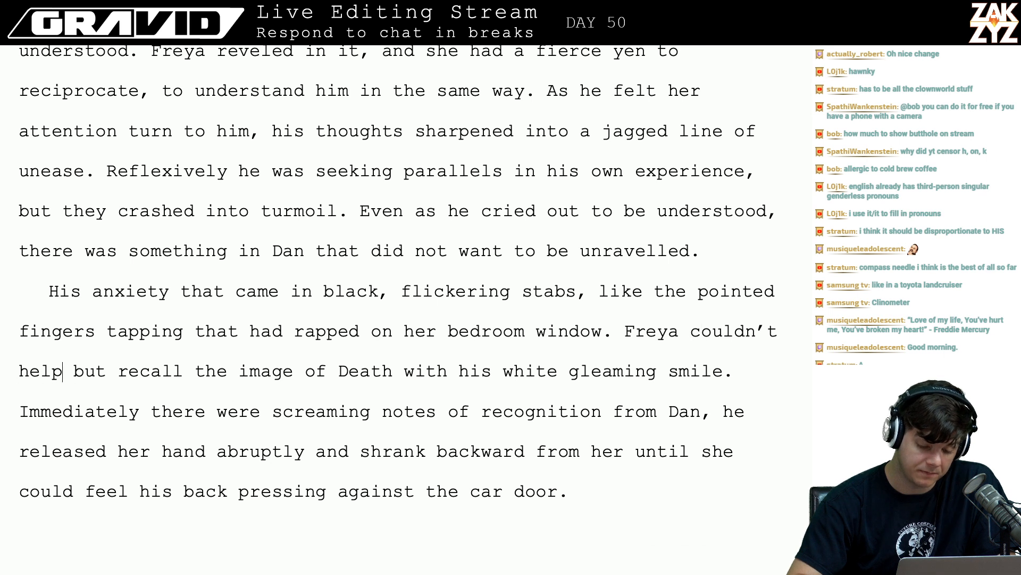
key("Right")
key("Right")
key("Right")
key("Right")
key("Right")
key("Right")
key("Right")
key("Right")
key("Right")
key("Right")
key("Right")
key("Right")
key("Right")
key("Right")
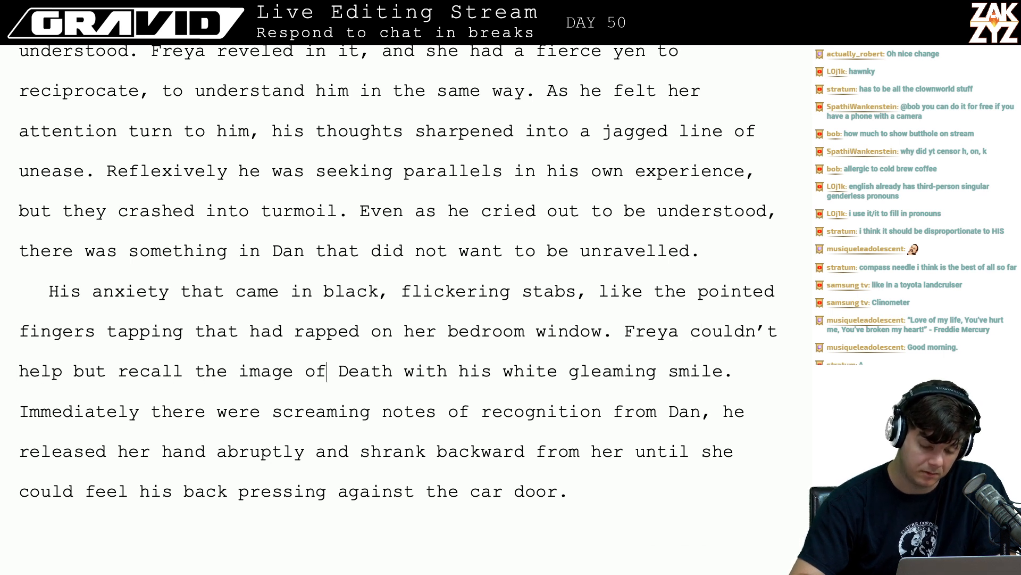
key("Down")
key("Left")
key("Right")
key("Right")
key("Right")
key("Right")
key("Right")
key("Right")
key("Right")
key("Right")
key("Right")
key("Right")
key("Right")
key("Right")
key("Right")
key("Right")
key("Right")
key("Right")
key("Right")
key("Right")
key("Right")
key("Right")
key("Right")
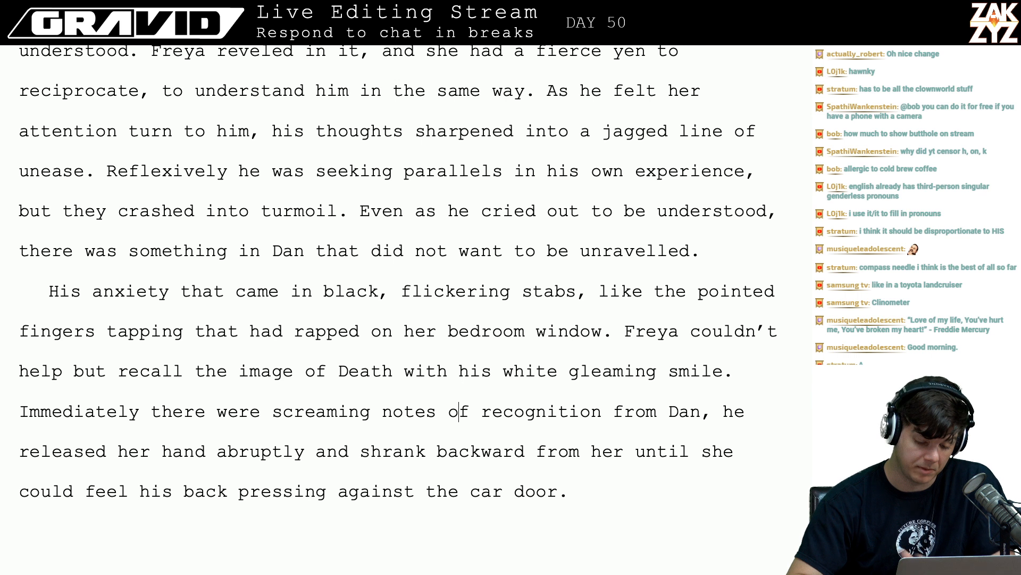
key("Right")
key("Right")
key("Right")
key("Right")
key("Right")
key("Right")
key("Right")
key("Right")
key("Right")
key("Right")
key("Right")
key("Right")
key("Right")
key("Right")
key("Right")
key("Right")
key("Right")
key("Right")
key("Right")
key("Right")
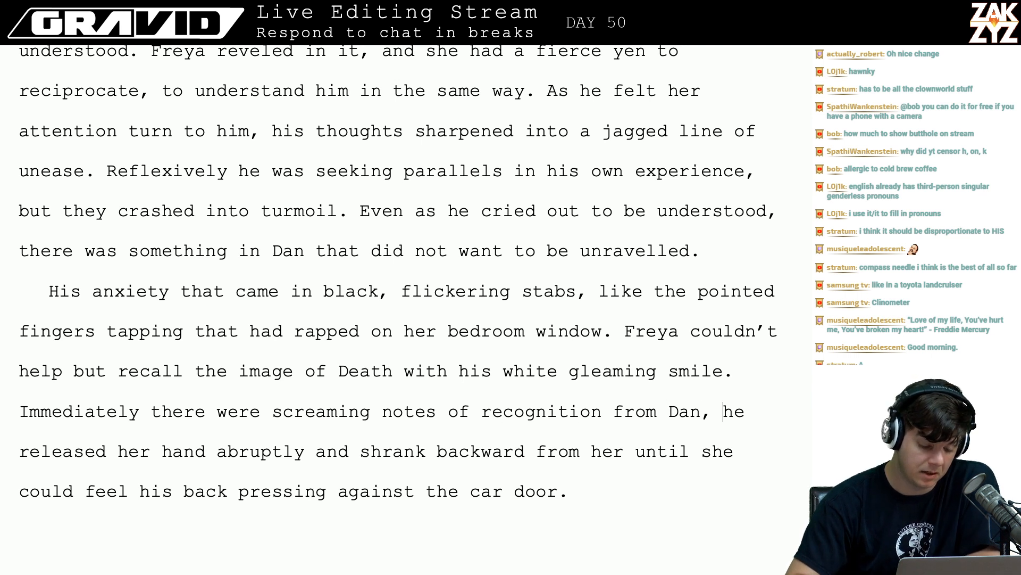
key("Right")
key("Right")
key("Right")
key("Right")
key("Right")
key("Right")
key("Right")
key("Right")
key("Right")
key("Right")
key("Right")
key("Right")
key("Right")
key("Right")
key("Right")
key("Right")
key("Right")
key("Right")
key("Right")
key("Right")
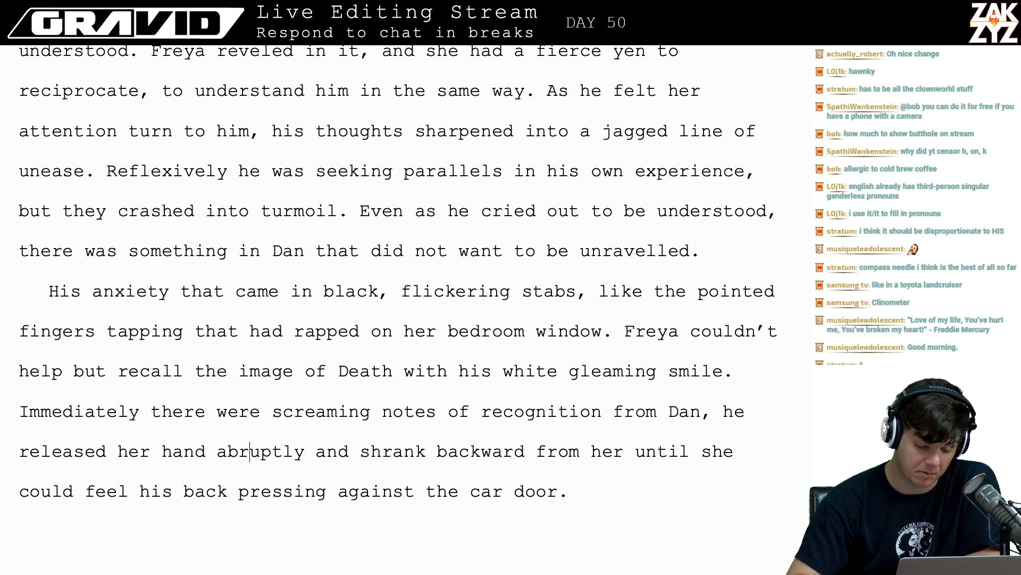
key("Right")
key("Down")
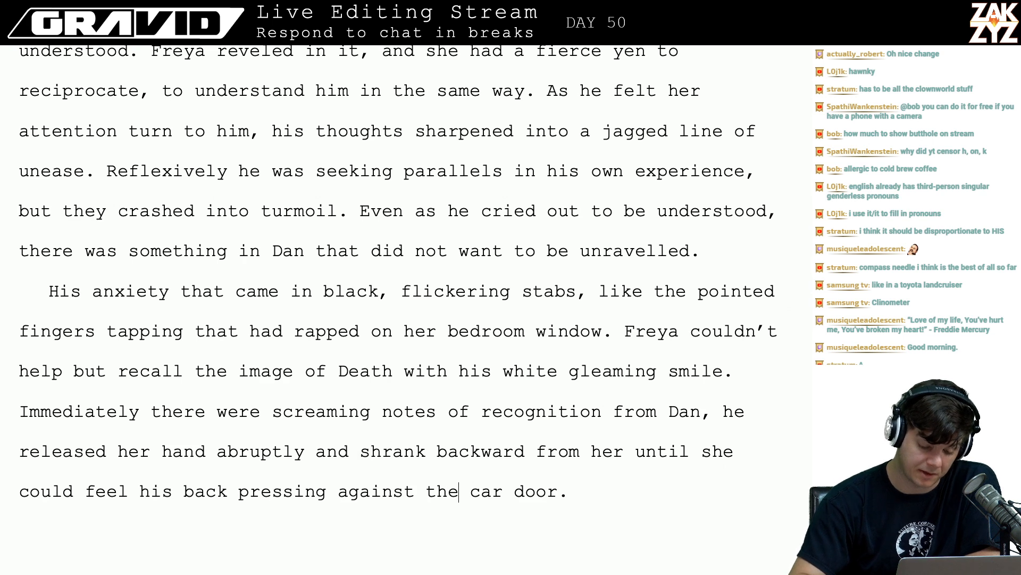
key("Right")
key("Right")
key("Right")
key("Down")
key("Down")
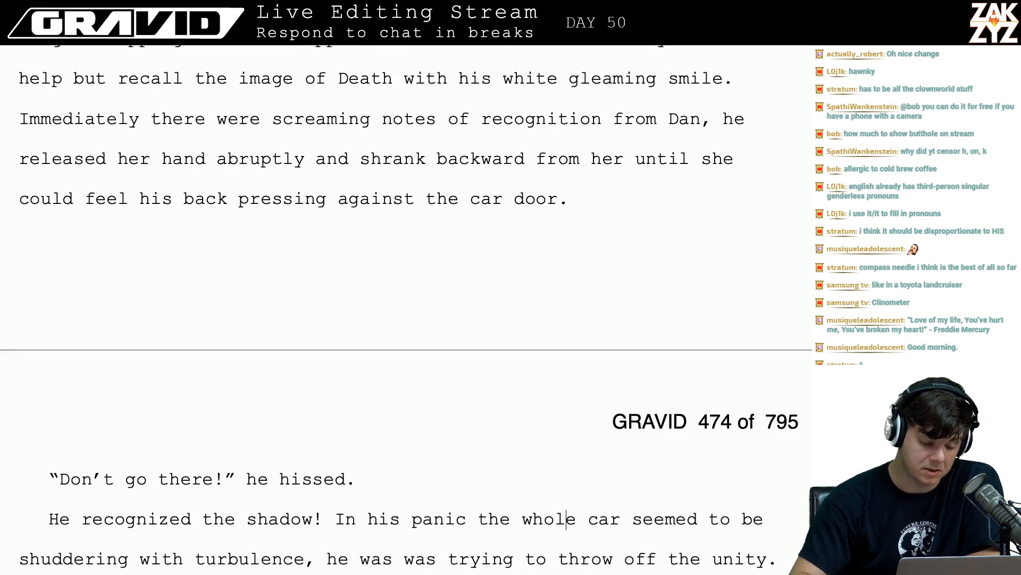
- Replace "He" with "Dan" before "recognized the shadow!" on page 474
scroll(72, 429, "down", 4)
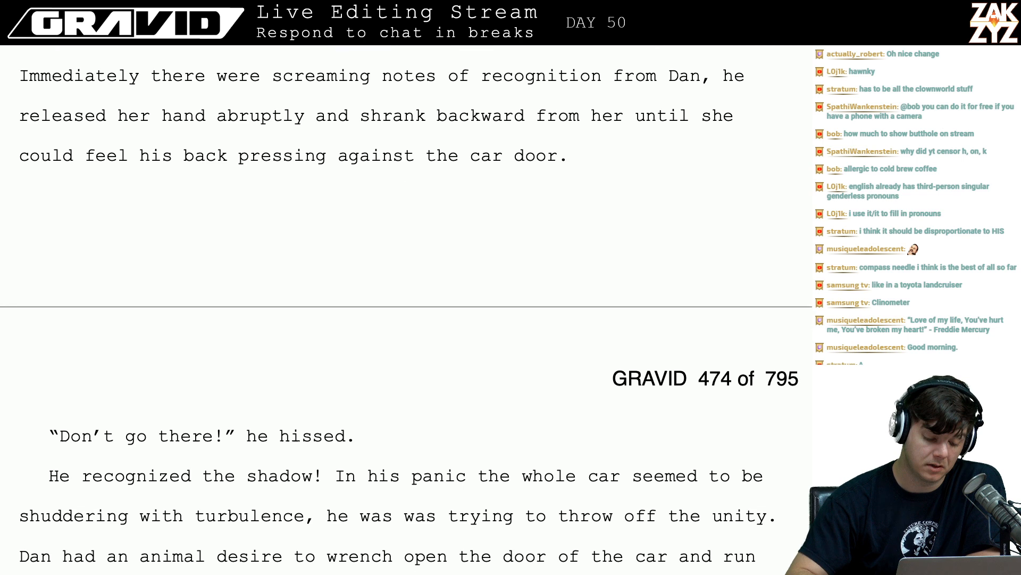
left_click(81, 416)
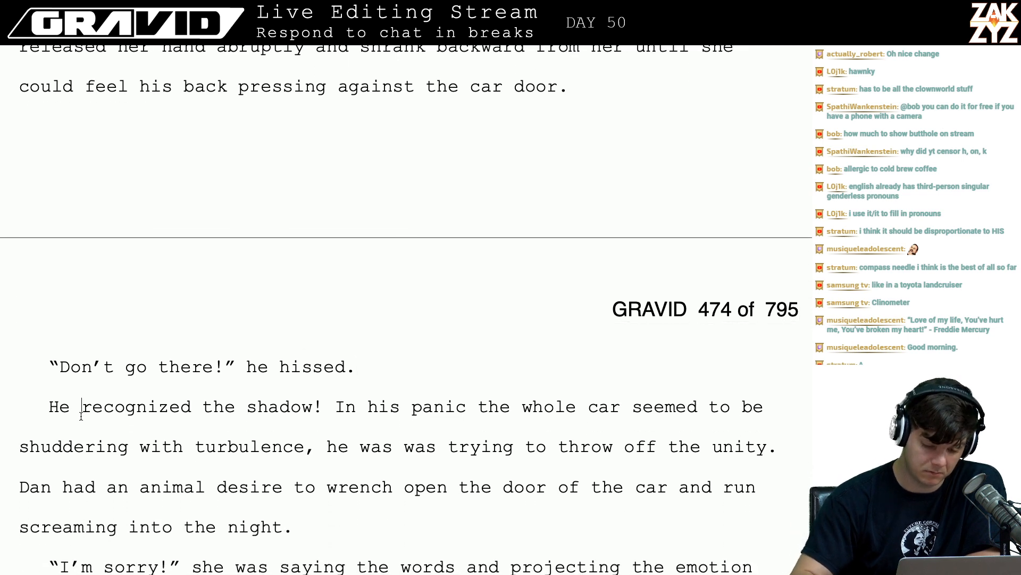
key("Left")
key("BackSpace")
key("BackSpace")
type("Dan")
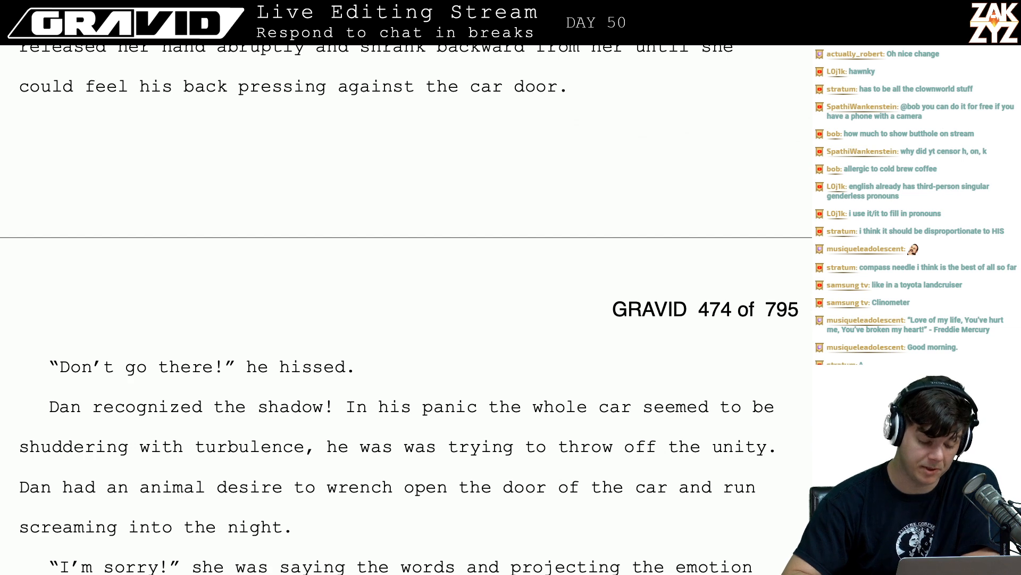
- Rewrite the ending of the "Dan had an animal desire" sentence after "wrench open the door" as "and bolt into the night."
scroll(96, 407, "down", 1)
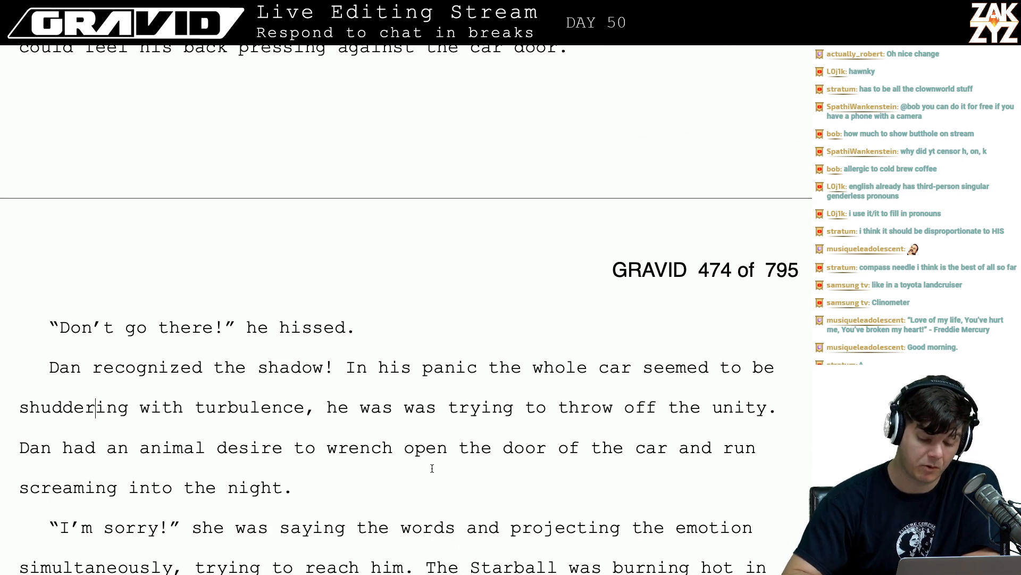
left_click(348, 447)
key("Left")
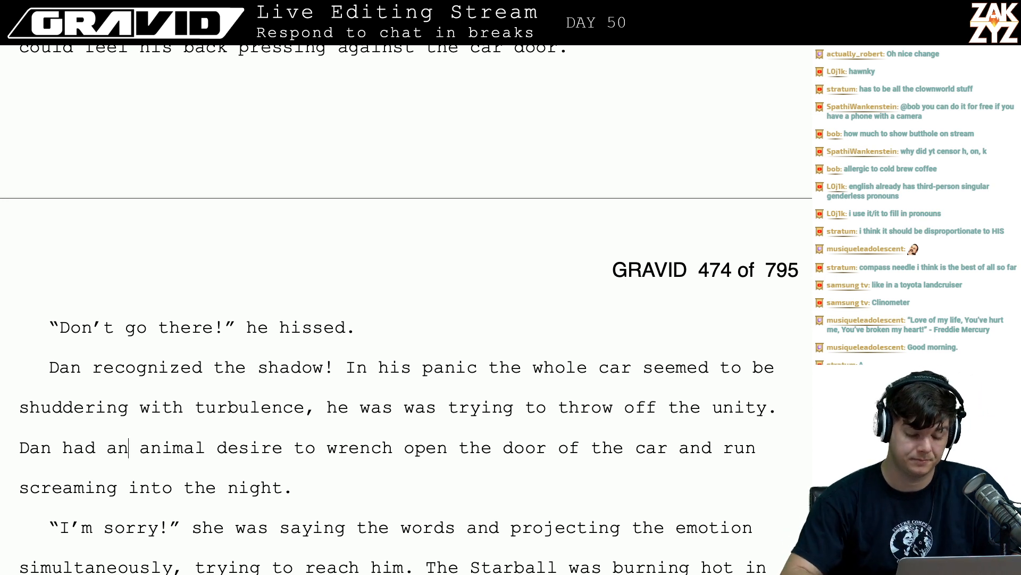
key("Right")
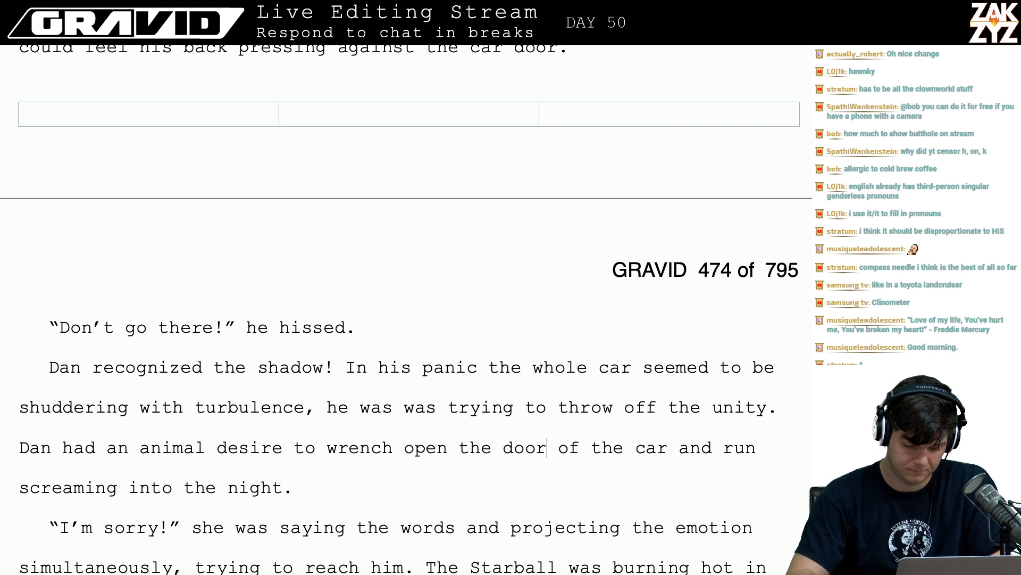
key("Return")
key("Return")
key("Left")
key("Left")
type("a")
key("BackSpace")
type("and fel")
key("BackSpace")
key("BackSpace")
key("BackSpace")
type("bolt into")
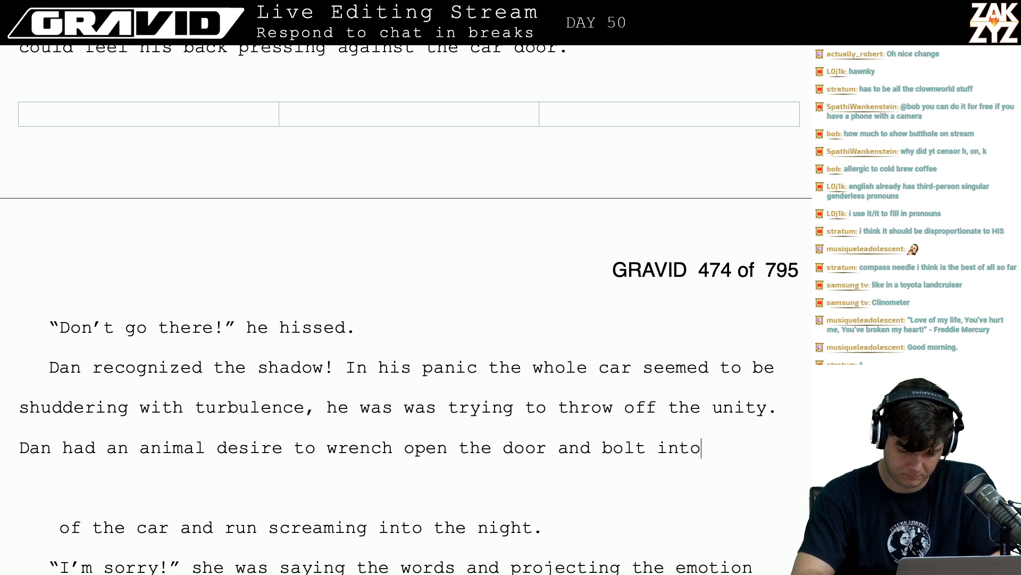
key("BackSpace")
key("BackSpace")
type("t")
key("BackSpace")
type("o the night.")
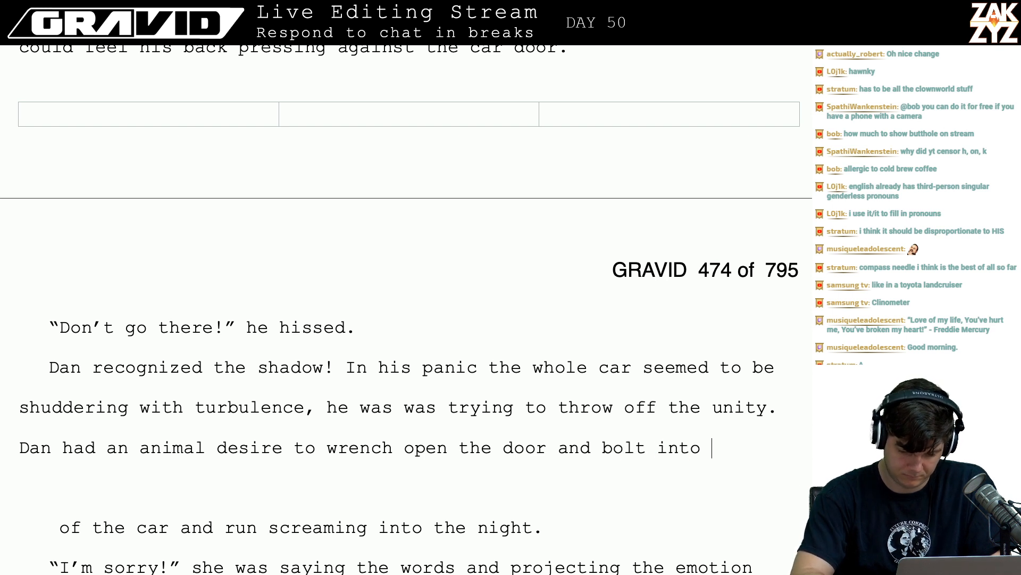
- Delete the leftover "of the car and run screaming into the night." and the empty paragraph above it
key("shift+Down")
key("shift+Down")
key("shift+Down")
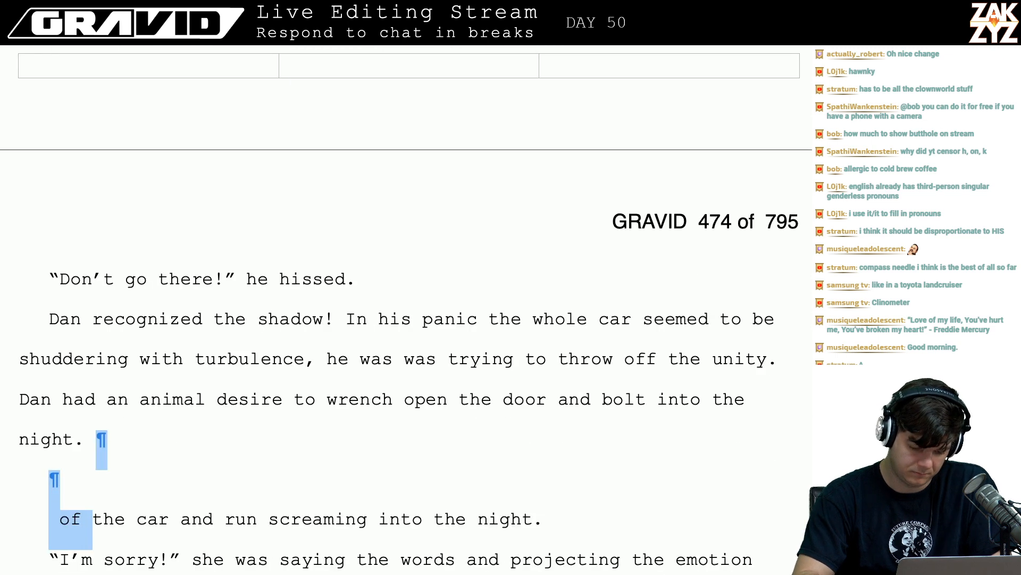
key("shift+Left")
key("shift+Left")
key("shift+Left")
key("shift+Left")
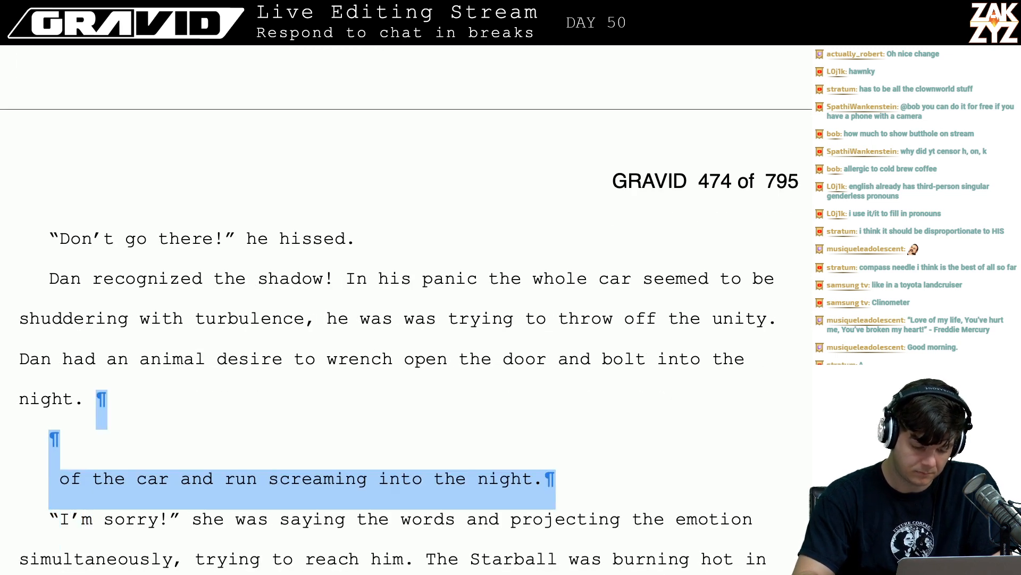
key("BackSpace")
key("Return")
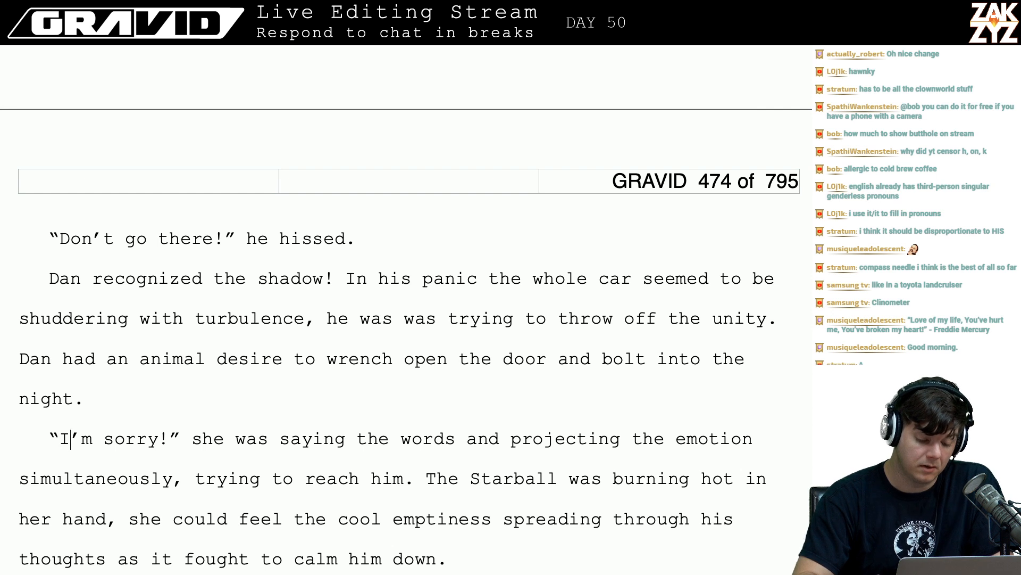
- Replace "she" with "Freya" after the "I'm sorry!" dialogue
key("Right")
key("BackSpace")
key("BackSpace")
key("BackSpace")
type("F")
type("t")
key("BackSpace")
type("reya")
- Read through the text from "The Starball was burning hot" to "the rest of the chorus joined it" for wording that needs changing
key("Down")
key("Down")
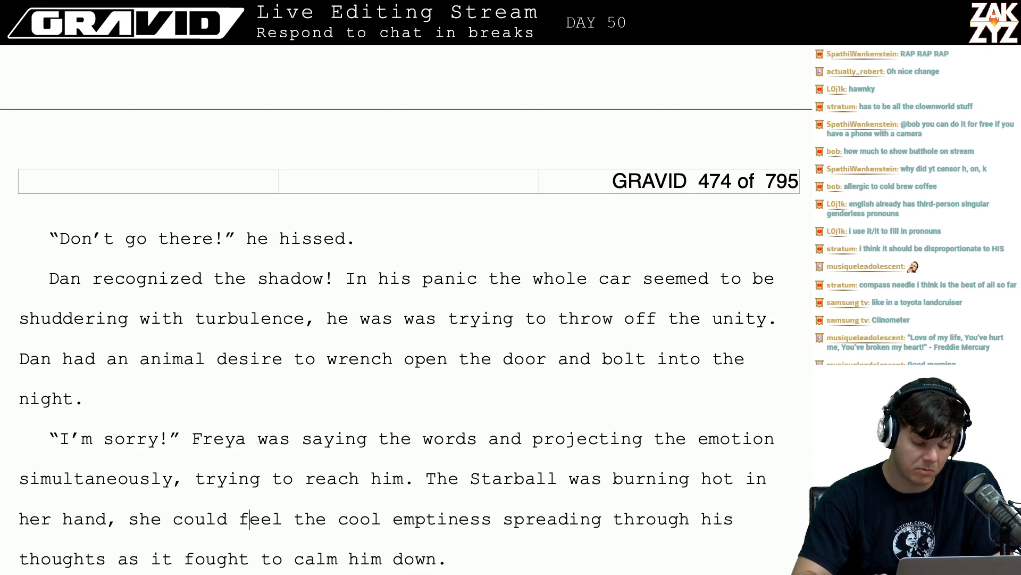
key("Down")
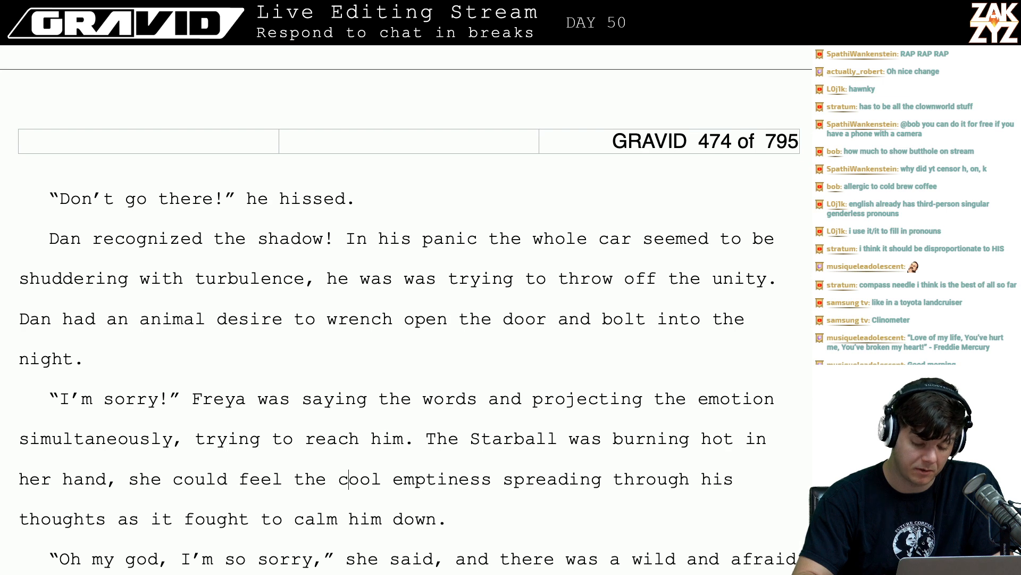
key("Down")
key("Down")
key("Down")
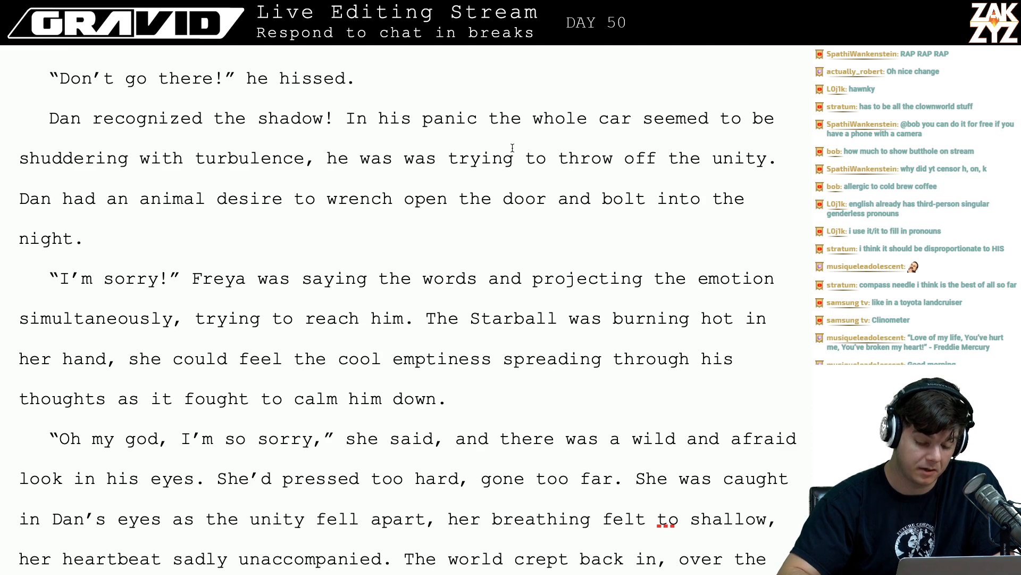
scroll(468, 402, "down", 1)
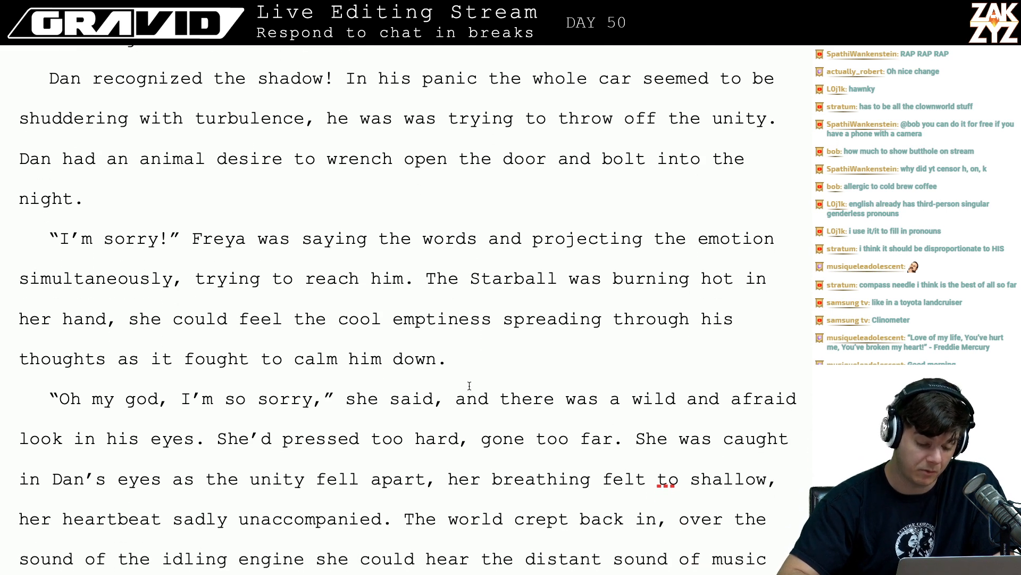
key("Down")
key("Down")
key("Right")
scroll(409, 348, "down", 1)
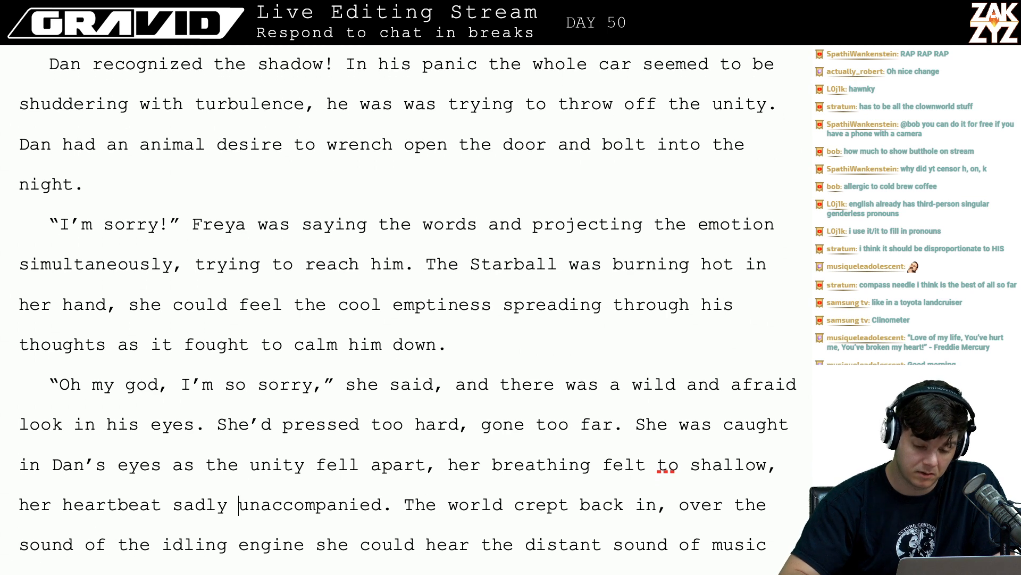
scroll(468, 282, "up", 1)
scroll(469, 282, "down", 4)
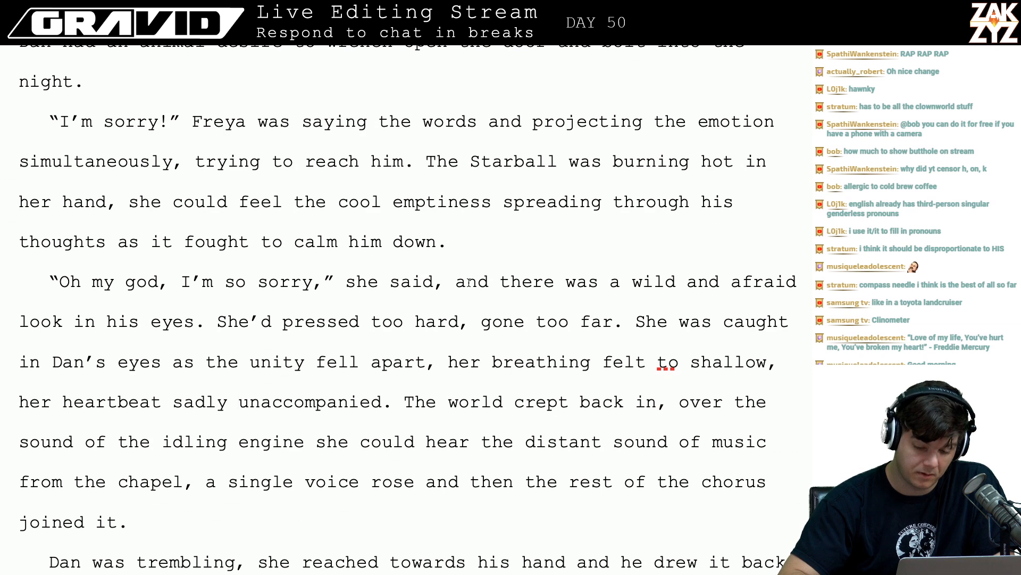
- Replace the comma after "She'd pressed too hard" with "and" so it reads "too hard and gone too far"
left_click(251, 301)
key("BackSpace")
type("and")
- Change "the unity" to "Unity" in "caught in Dan's eyes as the unity fell apart"
key("Down")
key("Left")
key("Left")
key("Left")
key("Left")
key("Left")
key("Left")
key("Left")
key("Left")
key("Left")
key("Left")
key("Left")
key("Left")
key("Left")
key("Left")
key("Left")
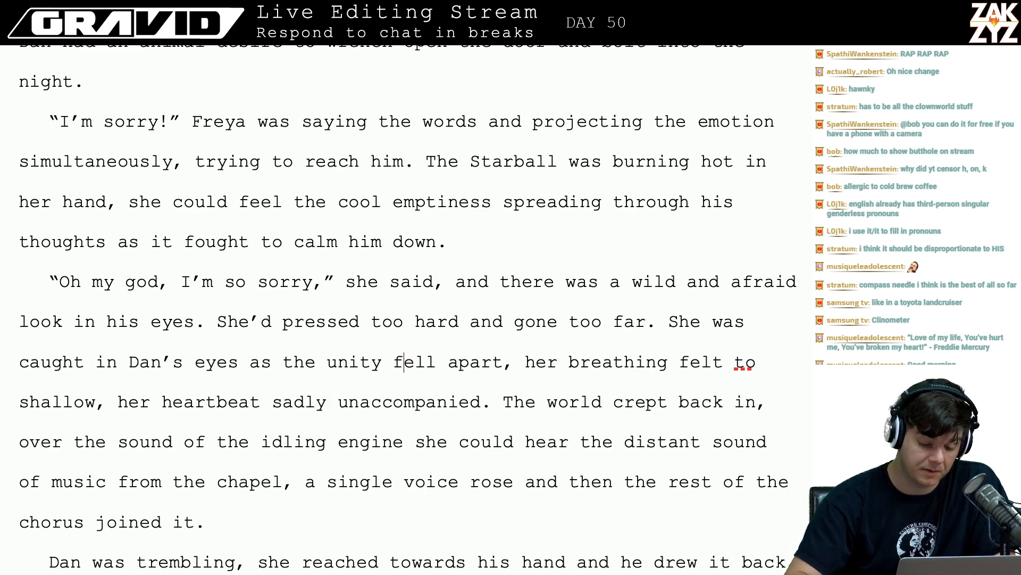
key("BackSpace")
key("BackSpace")
key("BackSpace")
key("BackSpace")
key("BackSpace")
type("U")
key("Right")
key("Right")
key("Right")
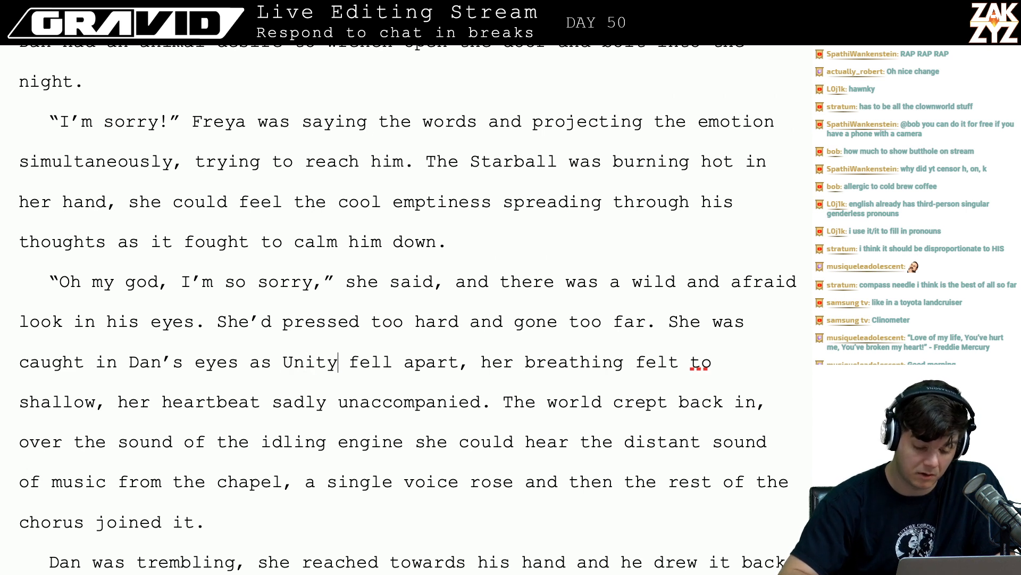
- Correct "to" to "too" in "her breathing felt to shallow"
left_click(701, 387)
key("Right")
type("o")
- End the "Oh my god, I'm so sorry" line with a period after "she said" instead of the comma
key("Up")
key("Left")
key("Left")
key("Left")
key("Left")
key("Left")
key("Left")
key("Left")
key("Left")
key("Left")
key("Left")
key("Left")
key("Left")
key("Left")
key("Left")
key("Left")
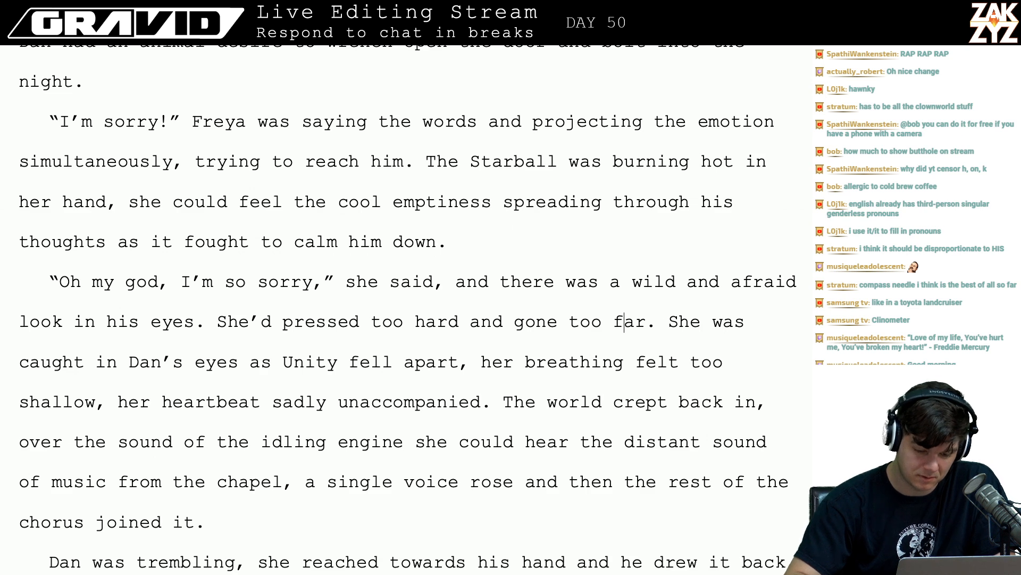
key("Left")
key("Left")
key("Left")
key("Left")
key("Left")
key("Left")
key("Left")
key("Left")
key("Left")
key("Left")
key("Left")
key("Left")
key("Up")
key("Right")
key("BackSpace")
type(".")
- Move the text from "and there was a wild and afraid look" onward into its own paragraph, leaving an empty paragraph above it
key("shift+Down")
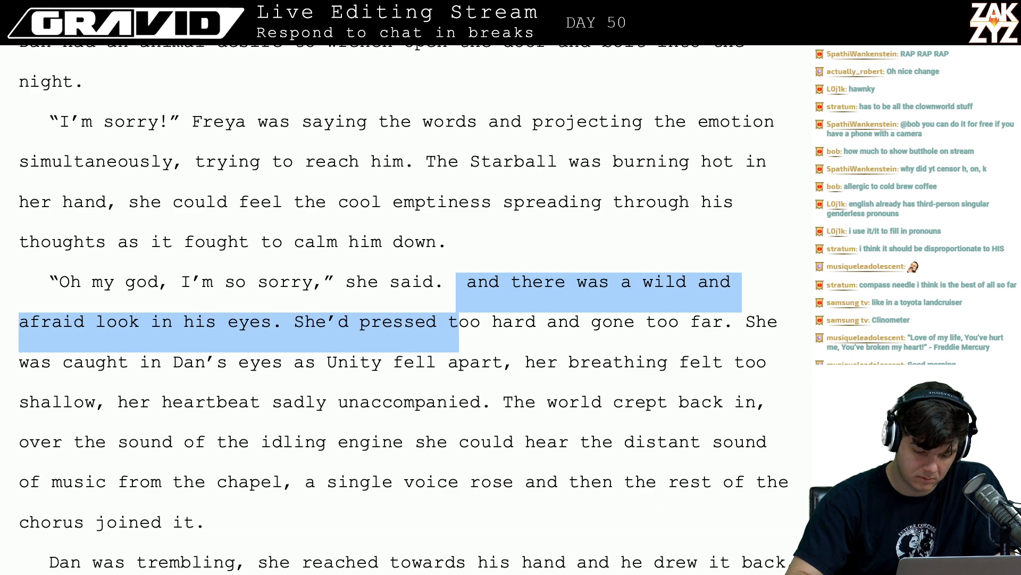
key("shift+Left")
key("shift+Left")
key("shift+Left")
key("shift+Left")
key("shift+Left")
key("shift+Left")
key("shift+Left")
key("shift+Left")
key("shift+Left")
key("shift+Left")
key("shift+Left")
key("shift+Left")
key("shift+Left")
key("shift+Left")
key("shift+Left")
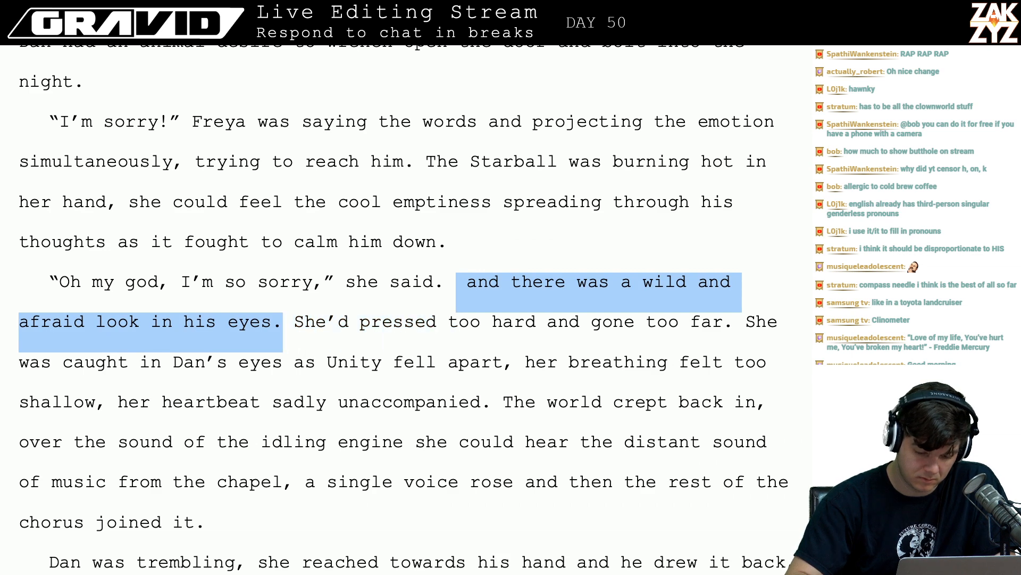
key("Left")
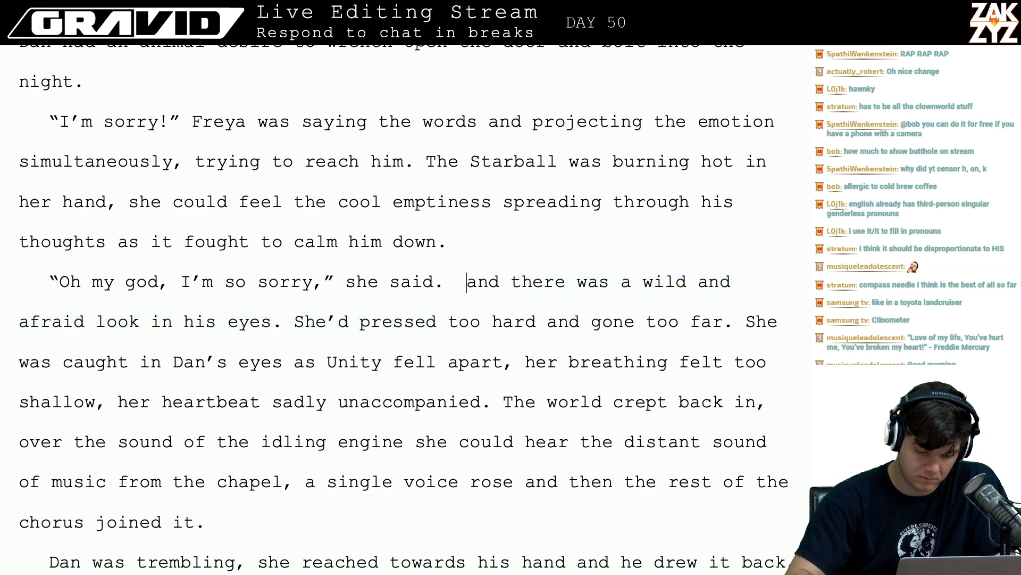
key("Return")
key("Return")
key("Left")
key("Left")
key("Up")
- Write "There was fear in Dan's eyes, she'd pressed too hard and gone too far." in the empty paragraph
type("There was ")
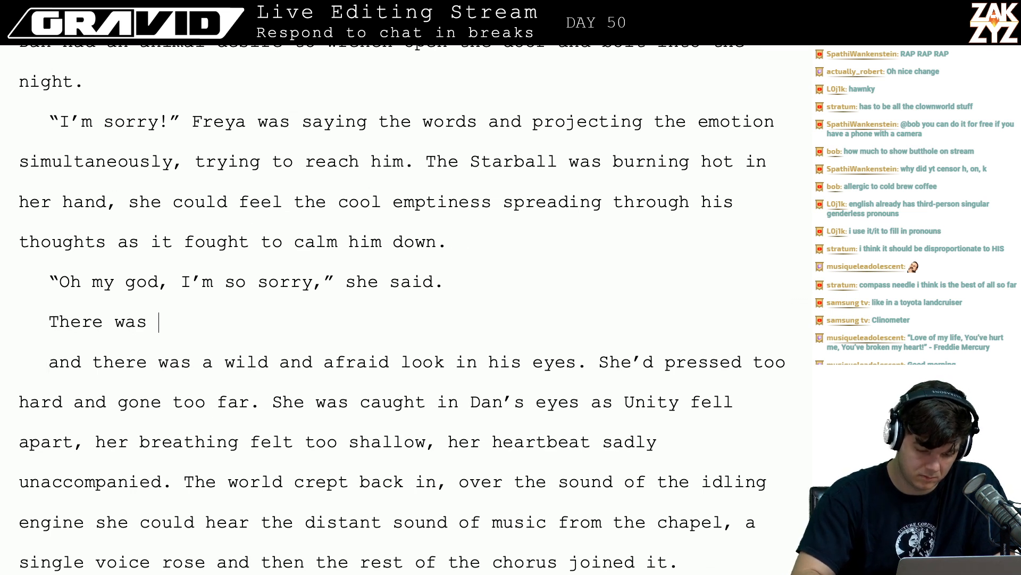
type("a")
key("BackSpace")
type("w")
key("BackSpace")
type("a")
key("BackSpace")
type("fear hin")
key("BackSpace")
key("BackSpace")
key("BackSpace")
type("in Dan's ey")
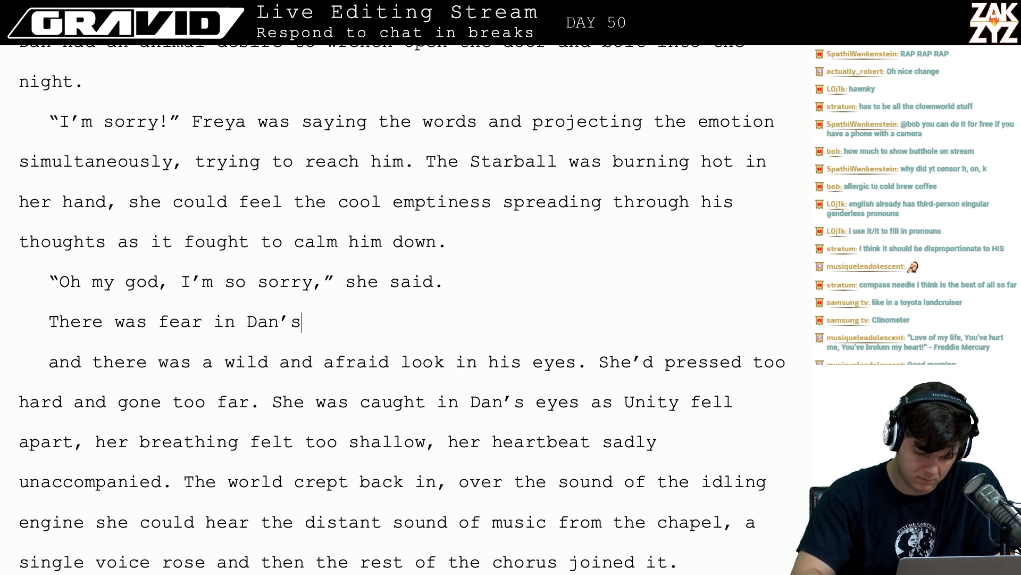
type("e,")
key("BackSpace")
type("s,")
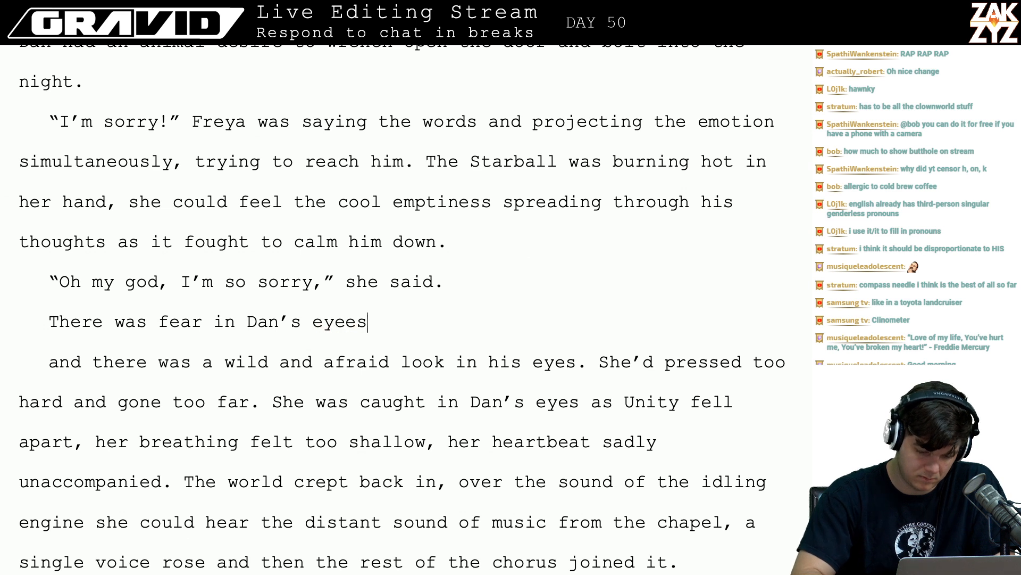
type(" she'd press")
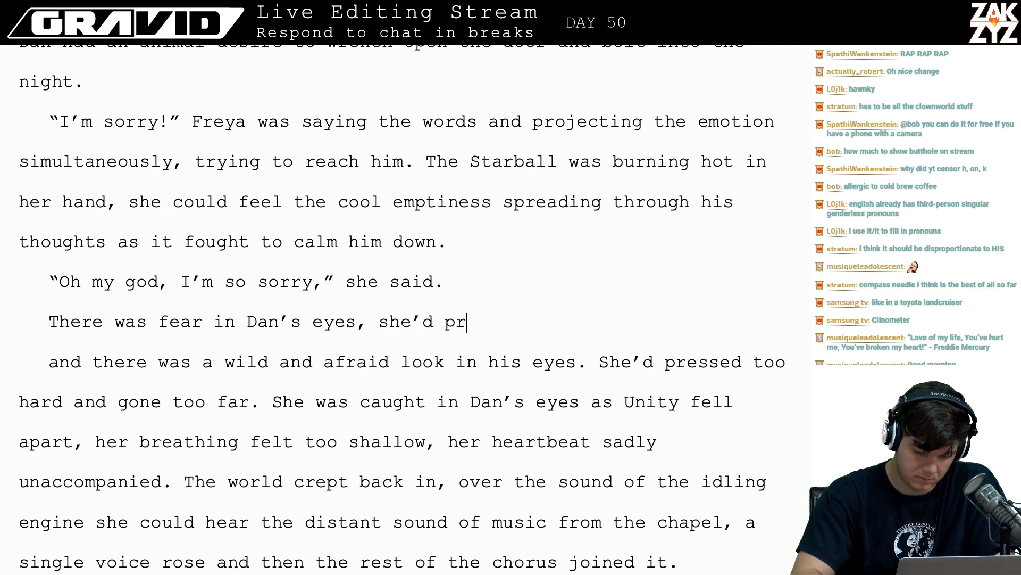
type("ed too hard a")
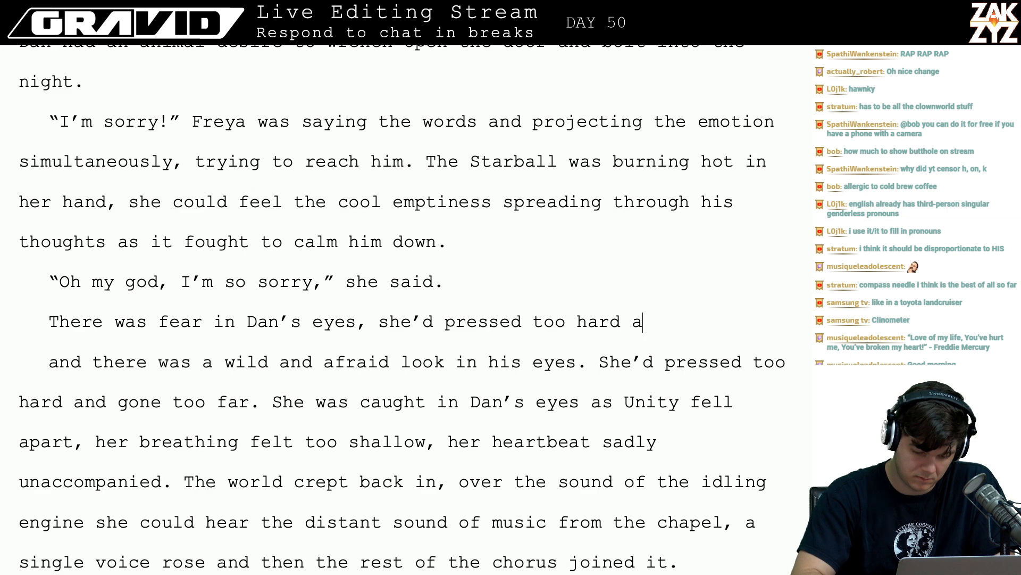
type("nd gone too far. ")
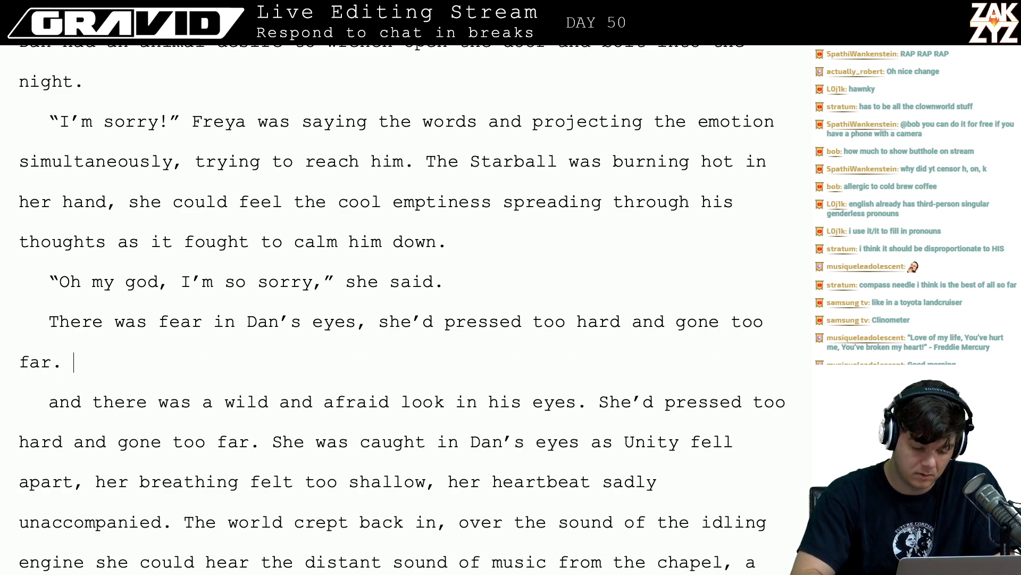
- Continue the paragraph after "gone too far." with "Unity was falling apart, her breathing was shallow, her heartbeat"
type("Unti")
key("BackSpace")
key("BackSpace")
type("ity ")
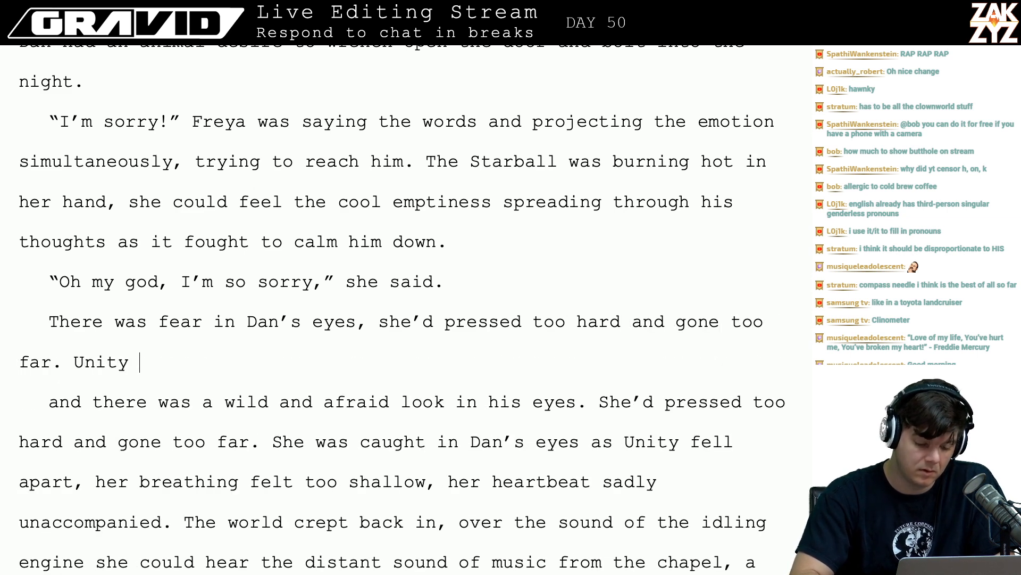
type("was falling apart, ")
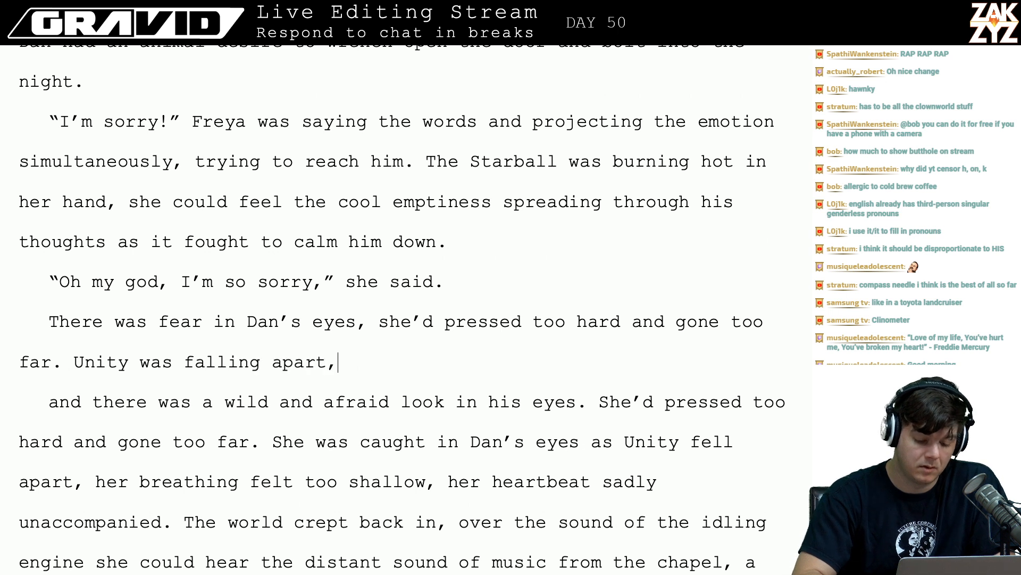
type("her br")
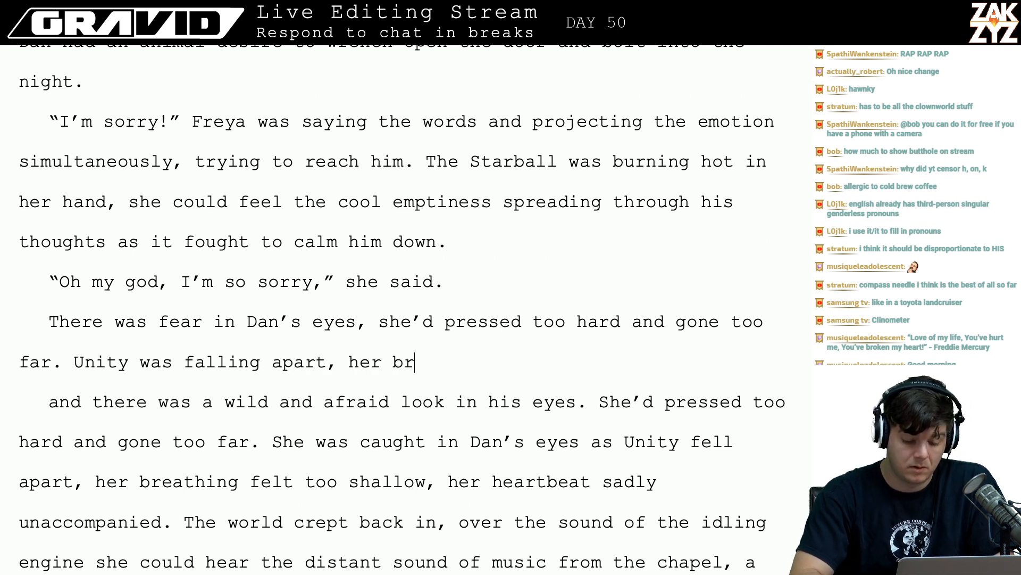
type("eathing was")
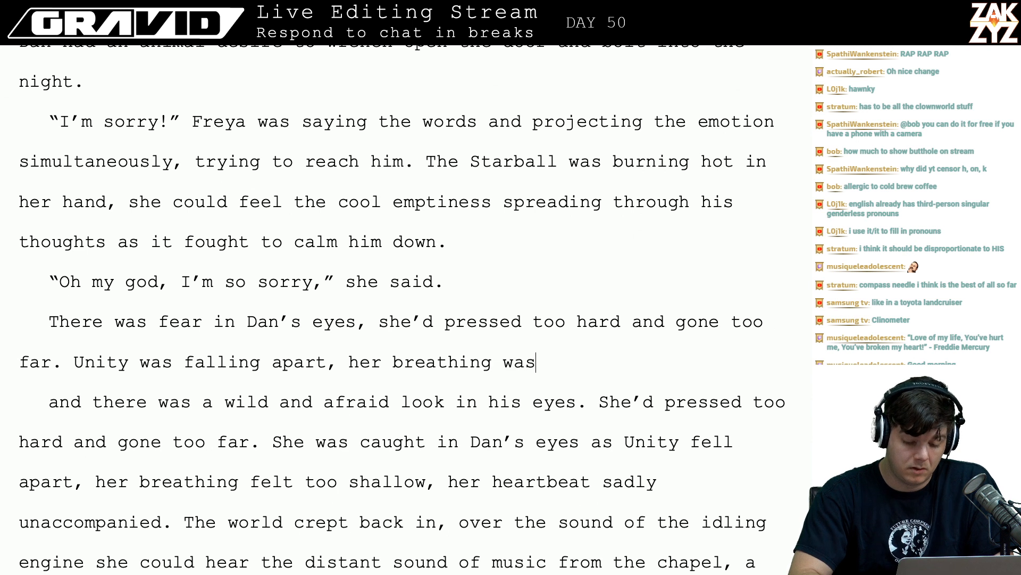
type(" shallow, h")
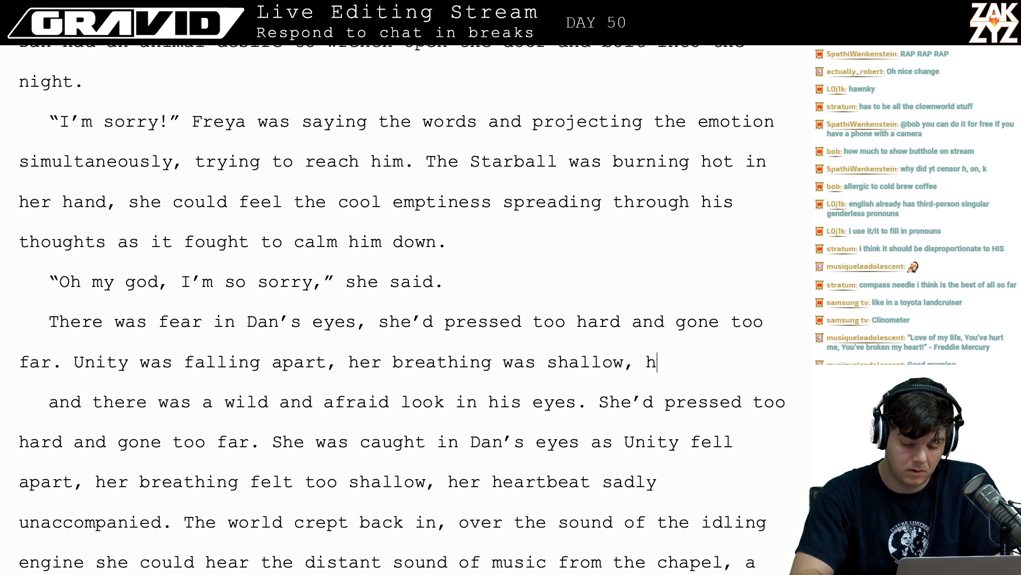
type("er heartbeat ")
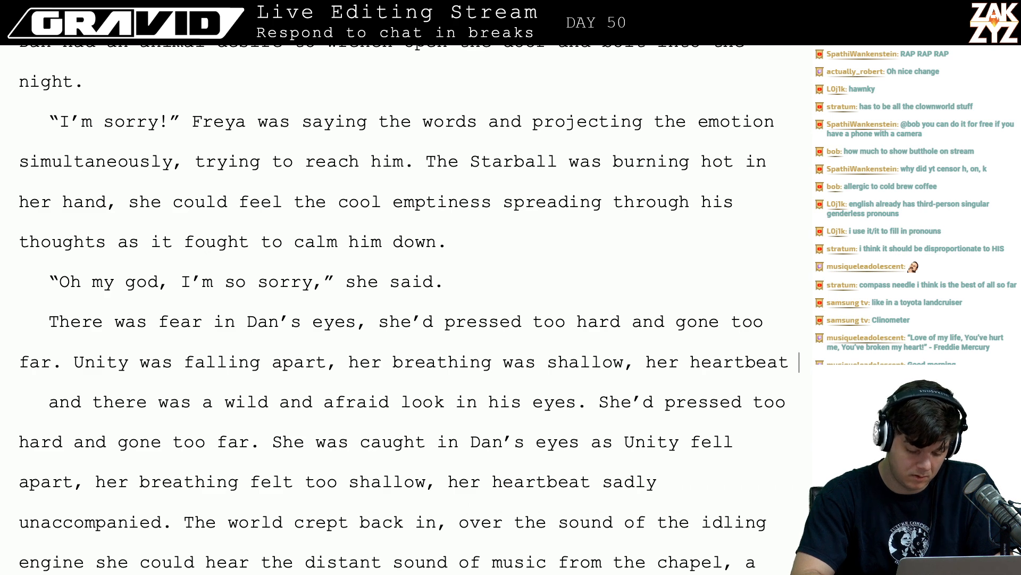
type("sudden")
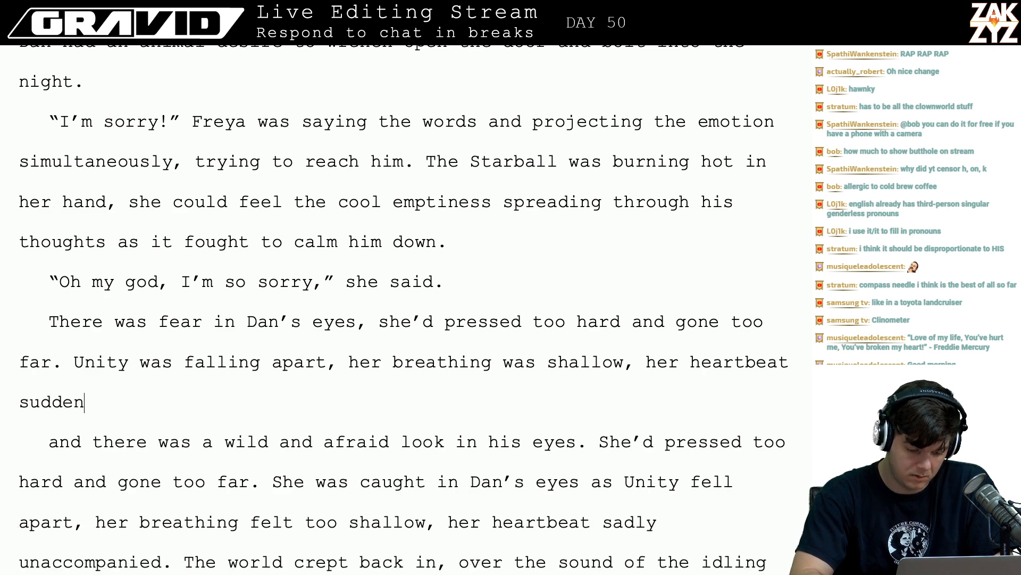
type("ly hollow wi")
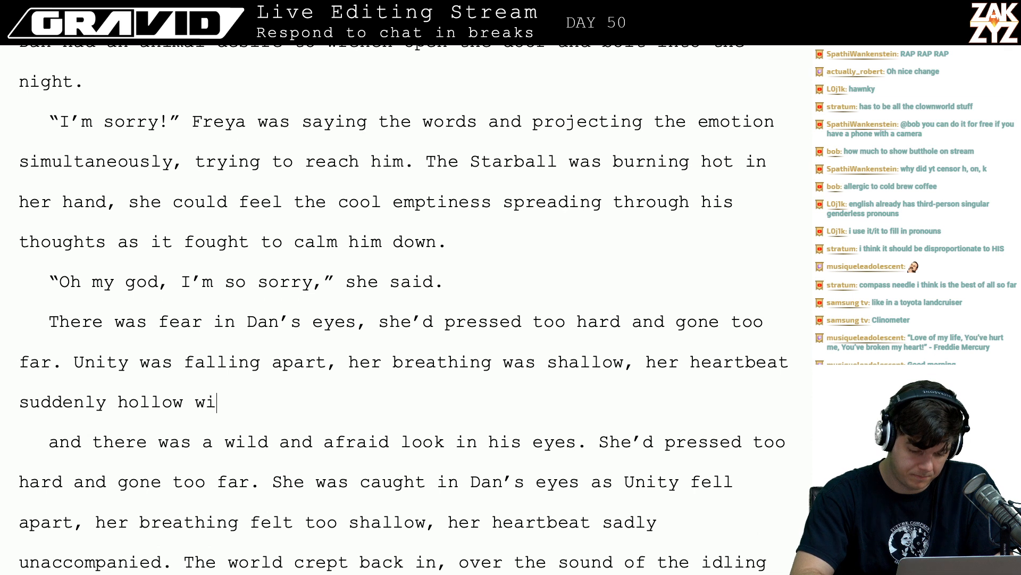
type("thout an")
key("BackSpace")
key("BackSpace")
key("BackSpace")
key("BackSpace")
key("BackSpace")
key("BackSpace")
key("BackSpace")
key("BackSpace")
key("BackSpace")
key("BackSpace")
key("BackSpace")
key("BackSpace")
key("BackSpace")
key("BackSpace")
key("BackSpace")
key("BackSpace")
key("BackSpace")
key("BackSpace")
key("BackSpace")
key("BackSpace")
key("BackSpace")
key("BackSpace")
key("BackSpace")
key("BackSpace")
key("BackSpace")
key("BackSpace")
key("BackSpace")
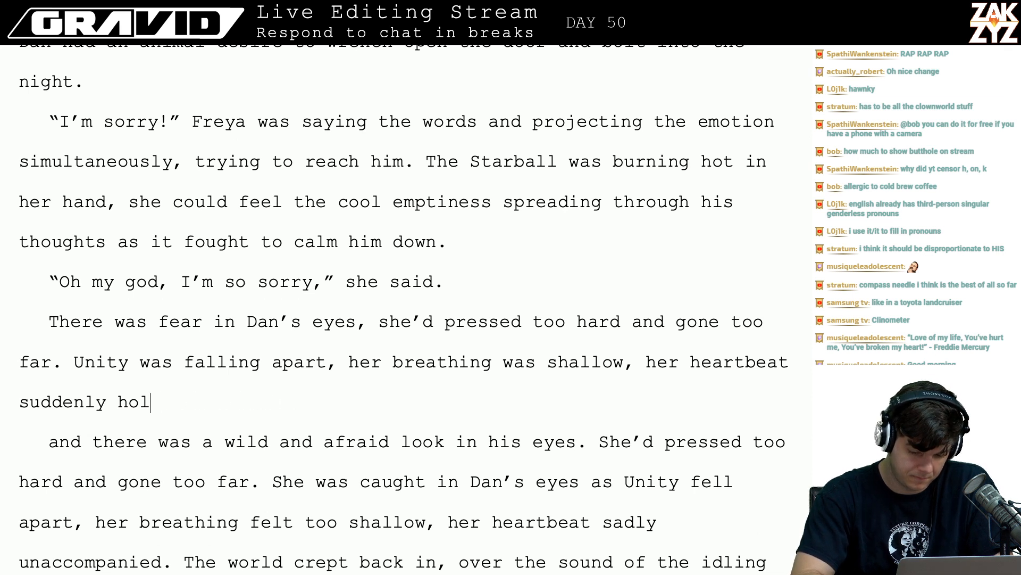
- End the unfinished Unity sentence after "her heartbeat" with "unaccompanied."
type("unacco")
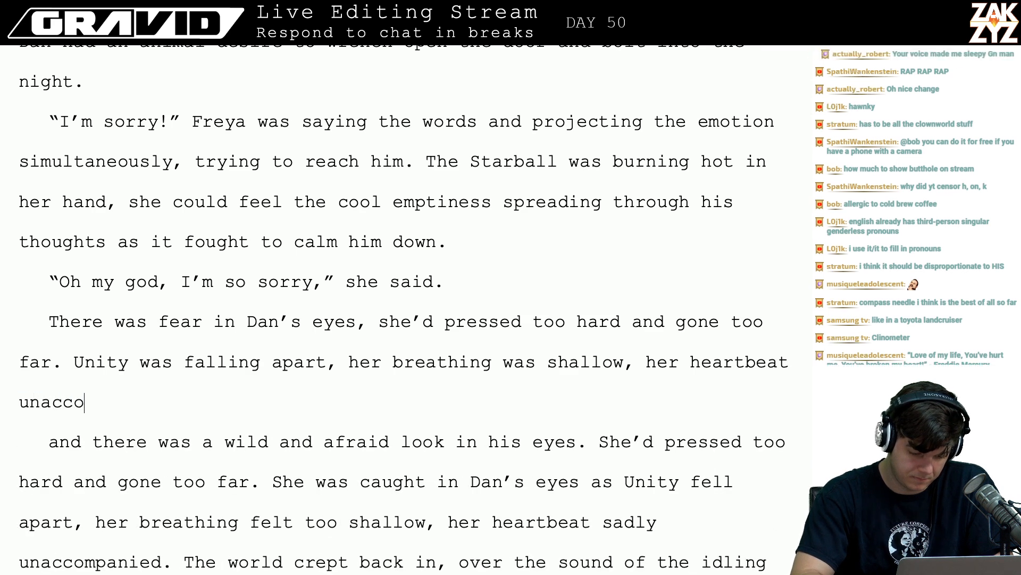
key("BackSpace")
type("ompanied.")
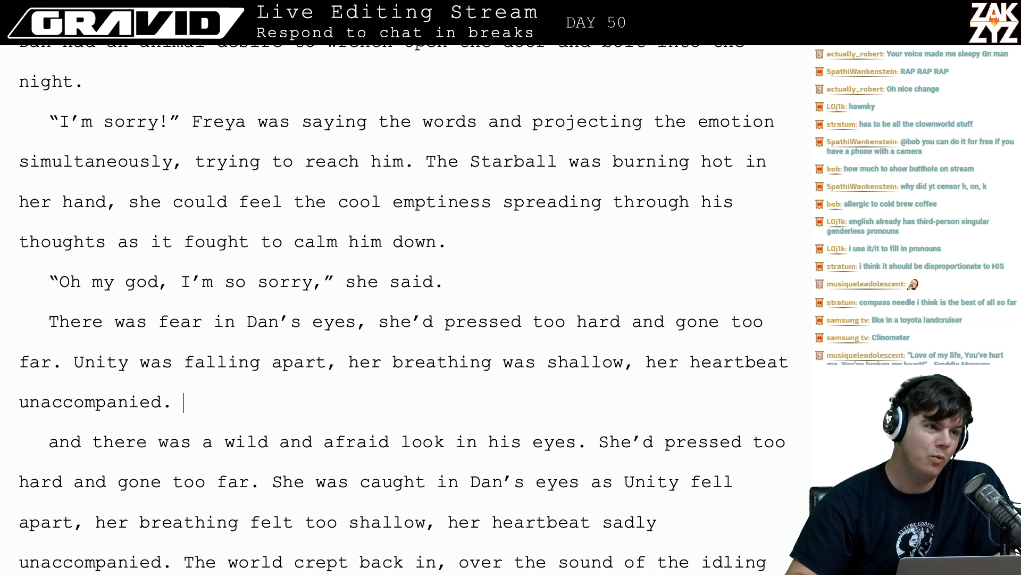
key("Left")
key("Left")
key("Left")
key("Left")
key("Left")
key("Left")
key("Left")
key("Left")
key("Left")
key("Left")
key("Left")
key("Left")
key("Left")
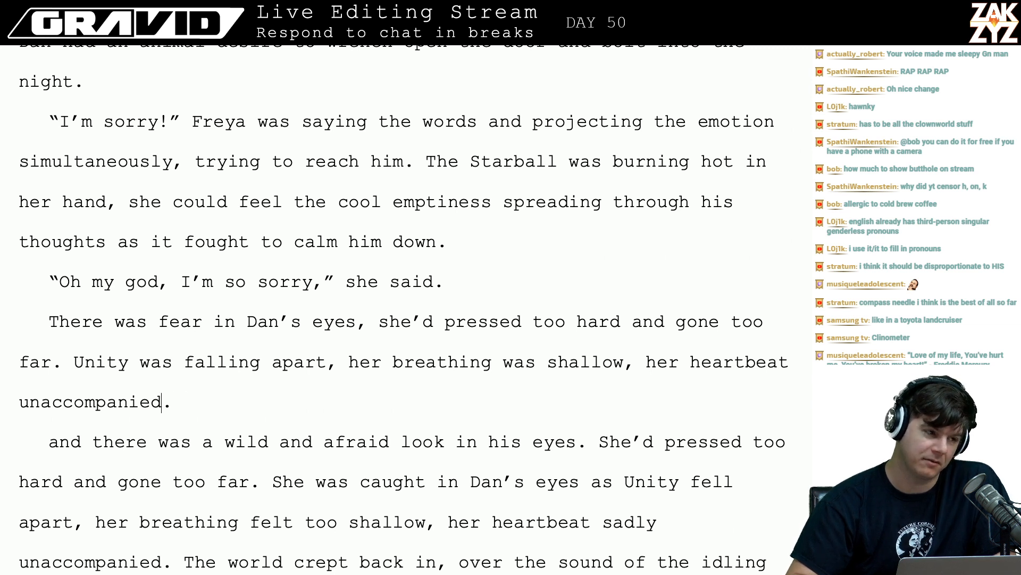
key("Left")
key("Left")
key("Left")
key("Left")
key("Left")
key("Left")
key("Left")
key("Left")
key("Left")
key("Left")
key("Left")
key("Left")
key("Left")
key("Left")
key("Left")
key("Left")
key("Left")
key("Left")
key("Left")
key("Left")
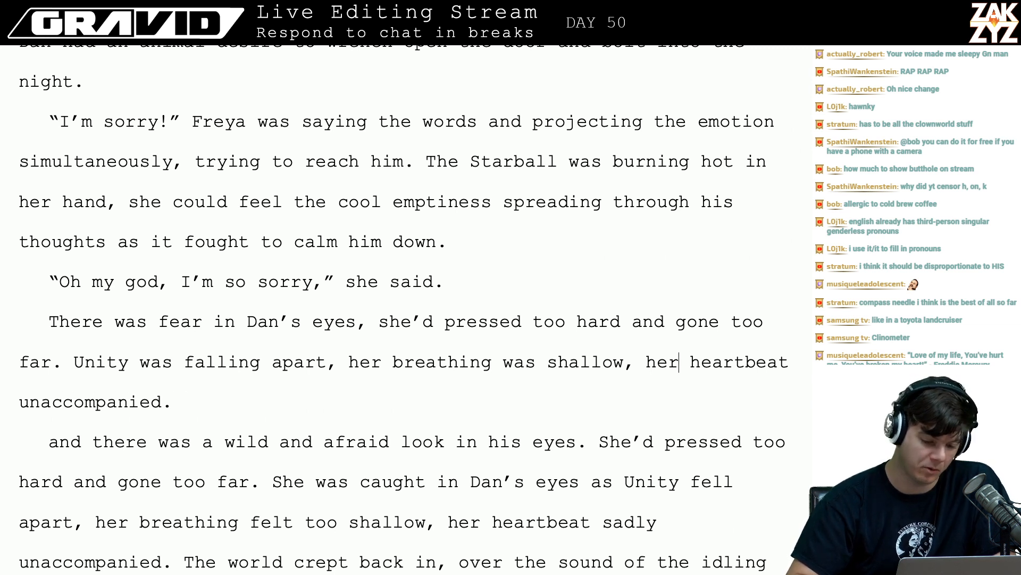
key("Left")
key("Left")
key("Left")
key("Left")
key("Left")
key("Left")
key("Left")
key("Left")
key("Left")
key("Left")
key("Left")
key("Left")
key("Left")
key("Left")
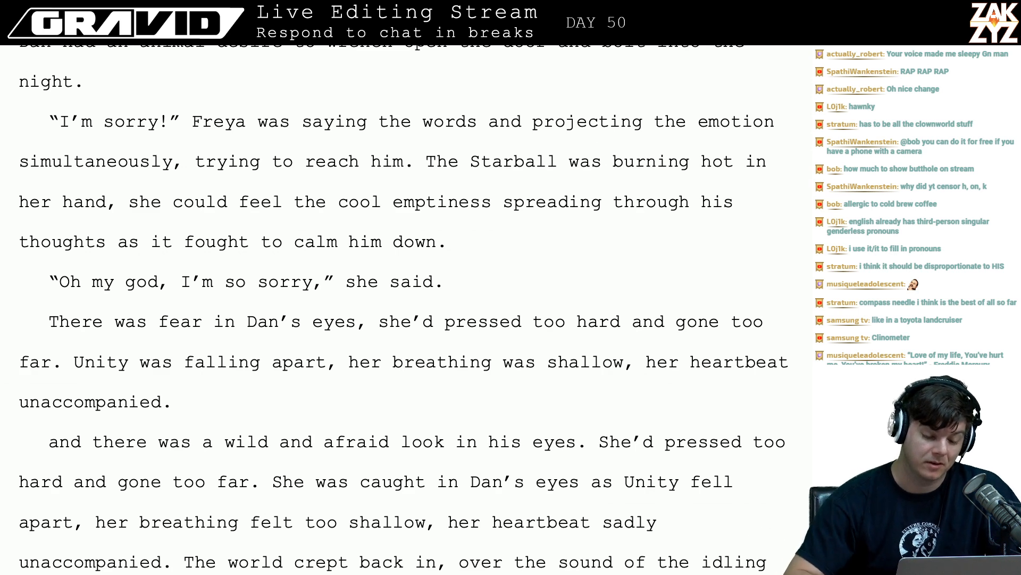
- Split the paragraph after "Unity was", moving "falling apart, her breathing was shallow" onward into its own paragraph with an empty paragraph above it
scroll(653, 337, "down", 1)
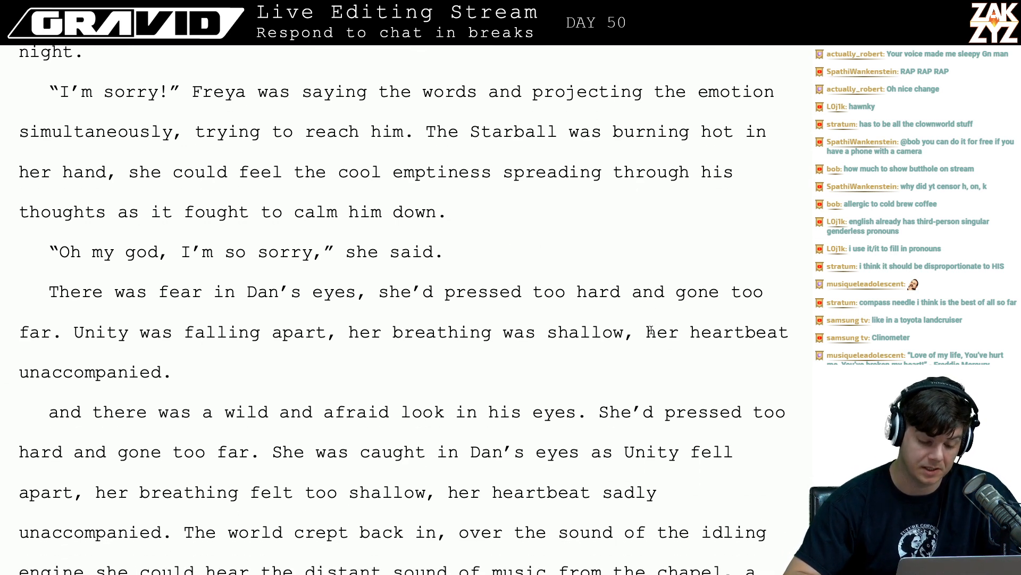
left_click(160, 293)
key("Right")
key("Right")
key("Right")
key("Right")
key("Right")
key("Right")
key("Right")
key("Right")
key("Right")
key("Right")
key("Right")
key("Right")
key("Right")
key("Right")
key("Right")
key("Right")
key("Right")
key("Right")
key("Right")
key("Right")
key("Right")
key("Right")
key("Down")
key("Left")
key("Left")
key("Left")
key("Left")
key("Left")
key("Left")
key("Left")
key("Left")
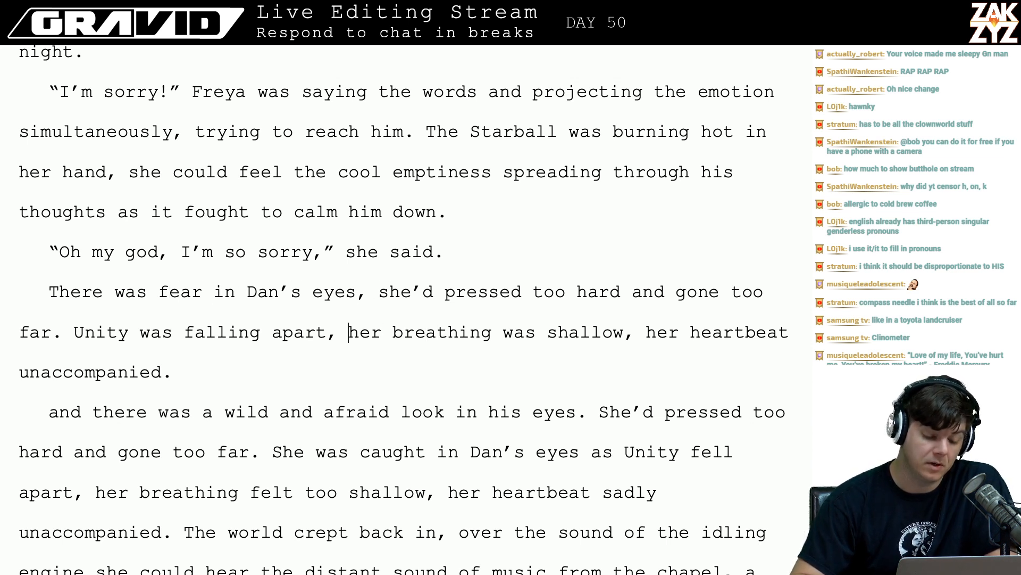
key("Left")
key("Left")
key("Left")
key("Left")
key("Left")
key("Left")
key("Left")
key("Left")
key("Left")
key("Left")
key("Left")
key("Left")
key("Left")
key("Left")
key("Left")
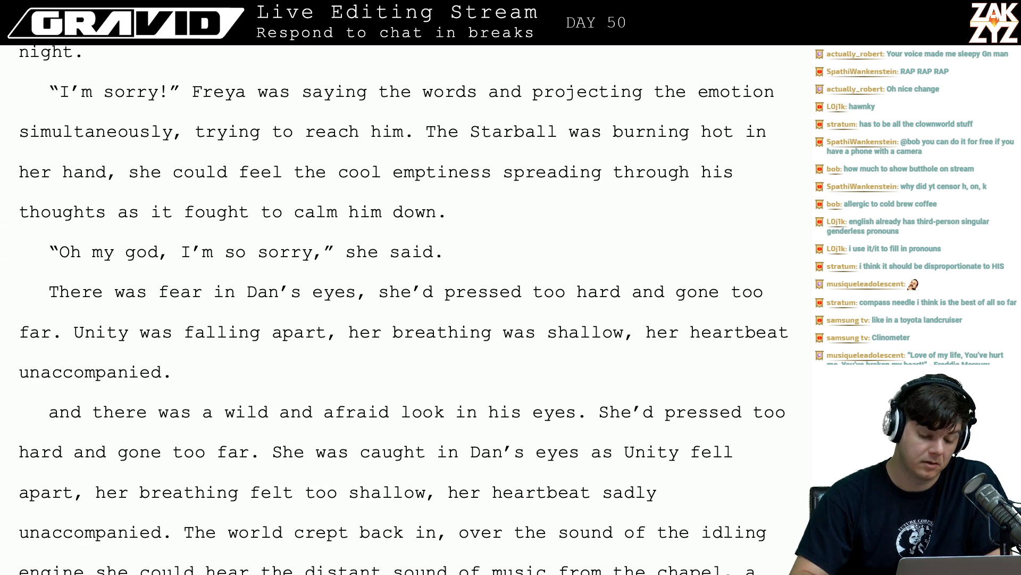
key("Return")
key("Return")
key("Left")
key("Left")
- Complete the sentence after "Unity was" with "crumbling, her breath felt hollow, her heartbeat was unaccompanied."
type("cru")
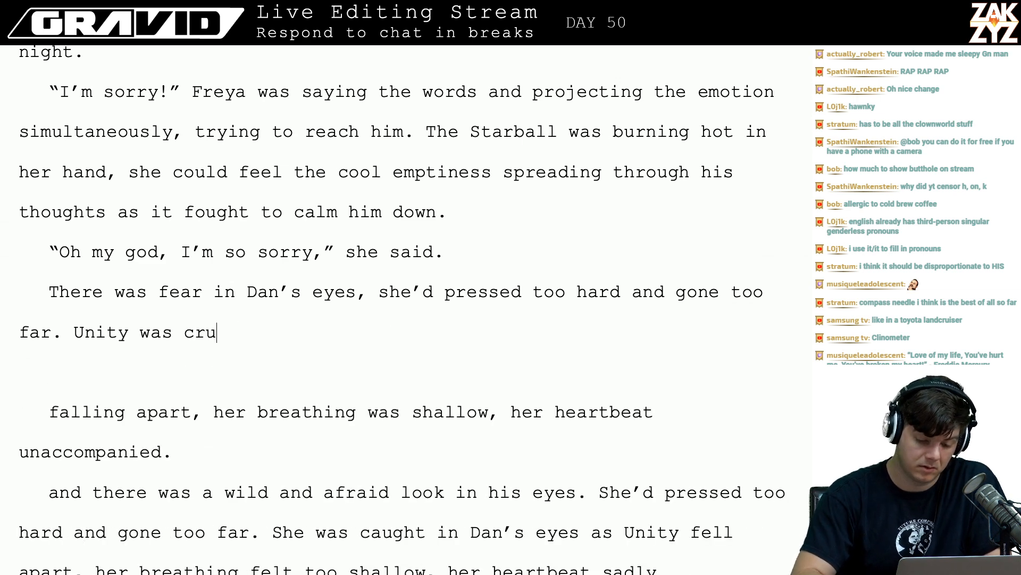
type("mbling, her bre")
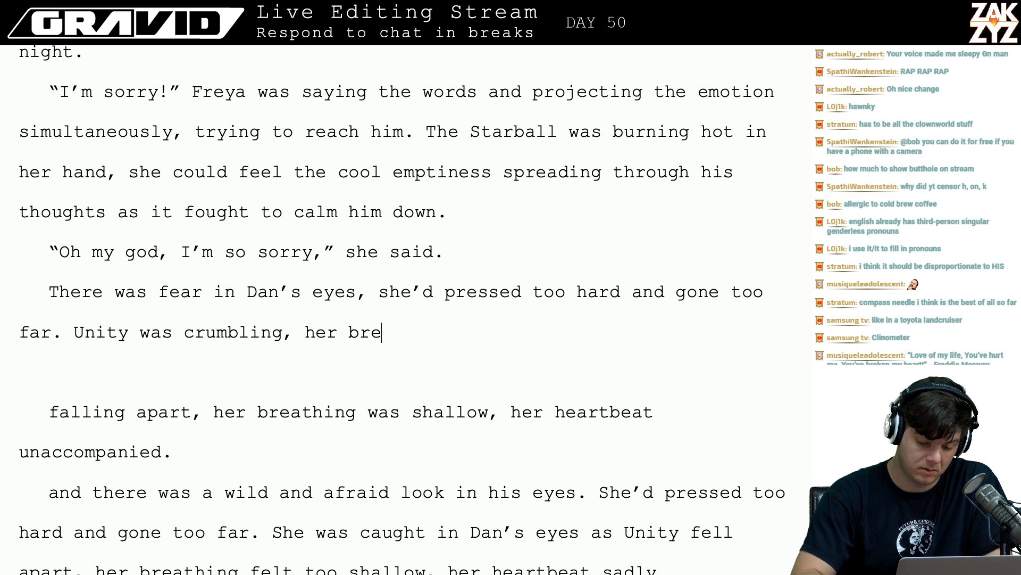
type("ath felt hol")
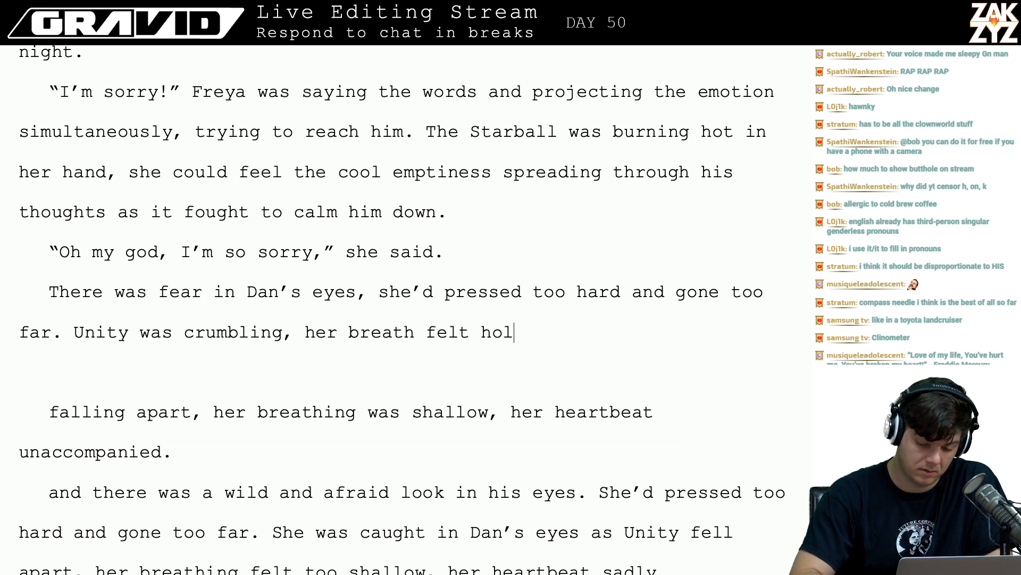
type("low, her heart")
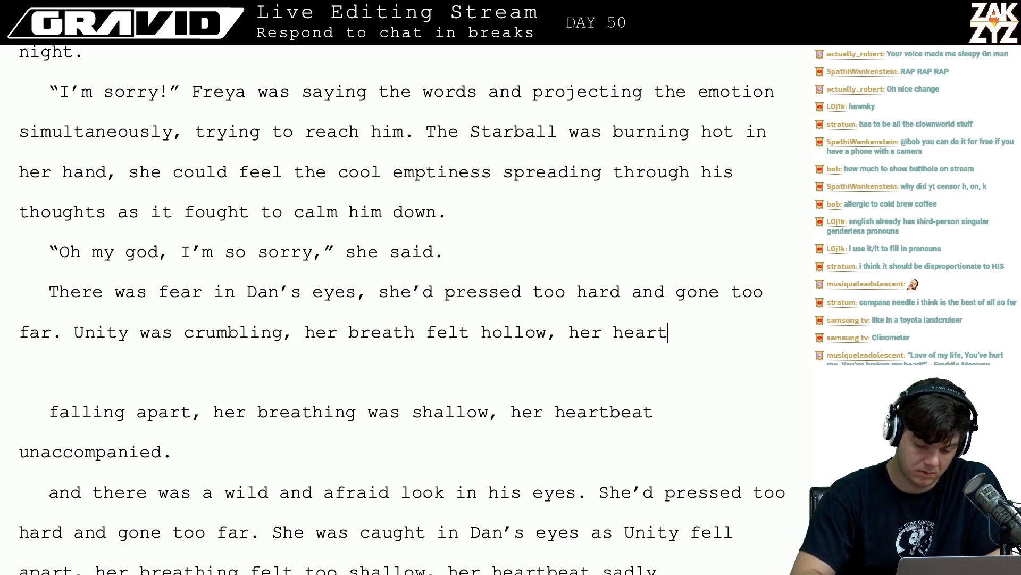
type("beat was unaccompanied.")
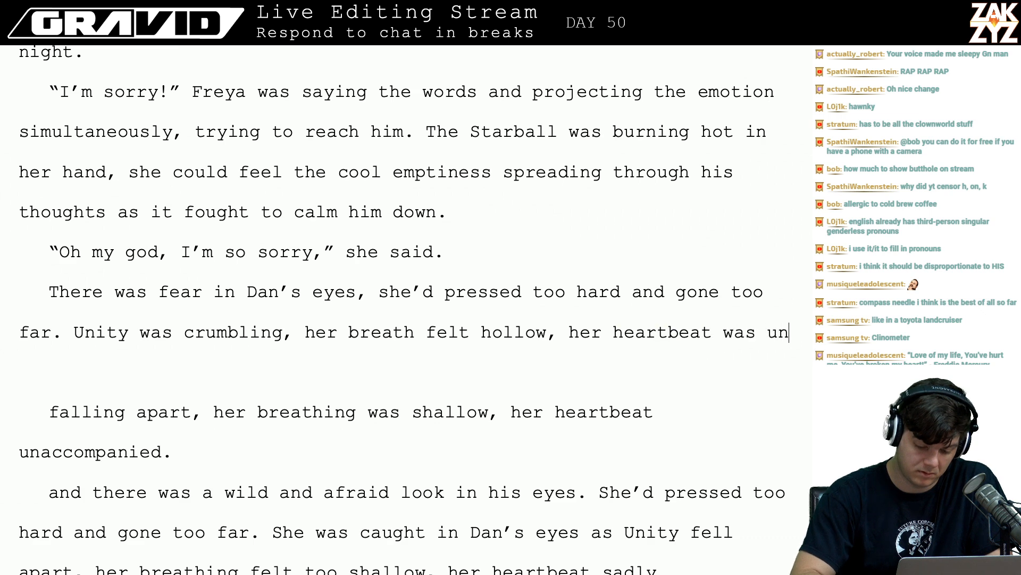
- Delete the leftover draft from "falling apart" through "sadly unaccompanied.", joining "The world crept back in" to the rewritten paragraph
key("shift+Down")
key("shift+Down")
key("shift+Down")
key("shift+Down")
key("shift+Down")
key("shift+Down")
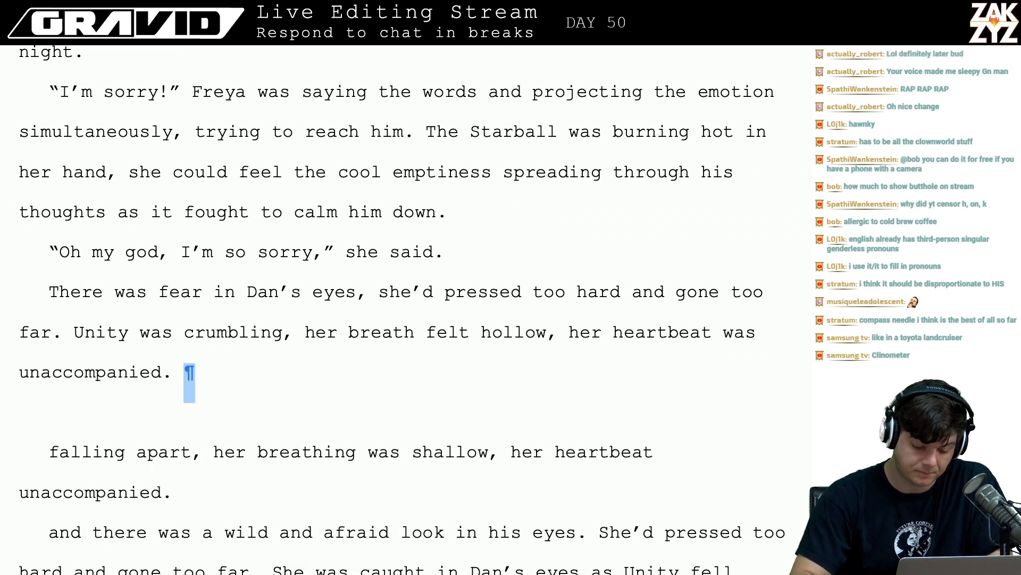
key("shift+Down")
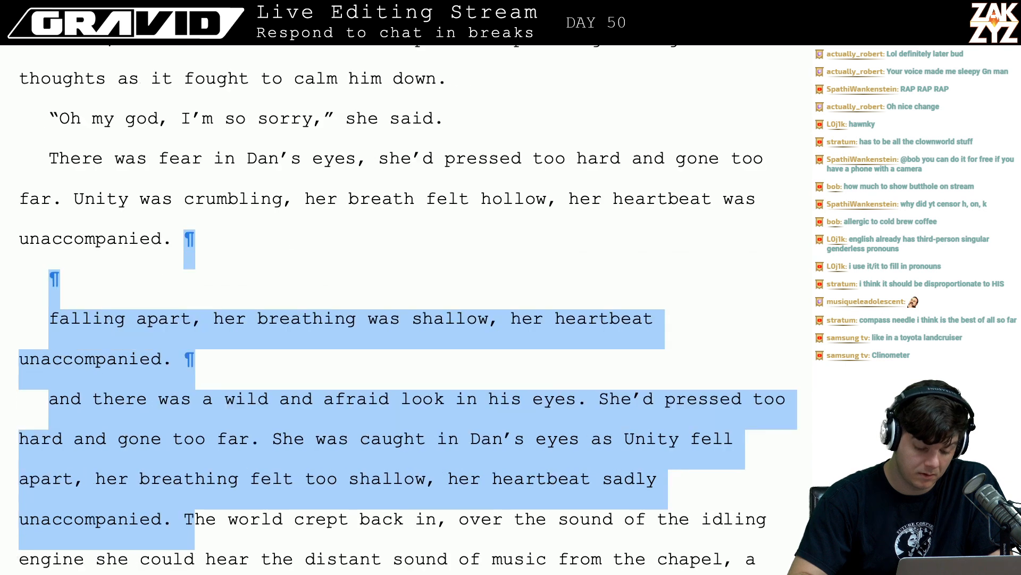
key("shift+Left")
key("shift+Left")
key("Delete")
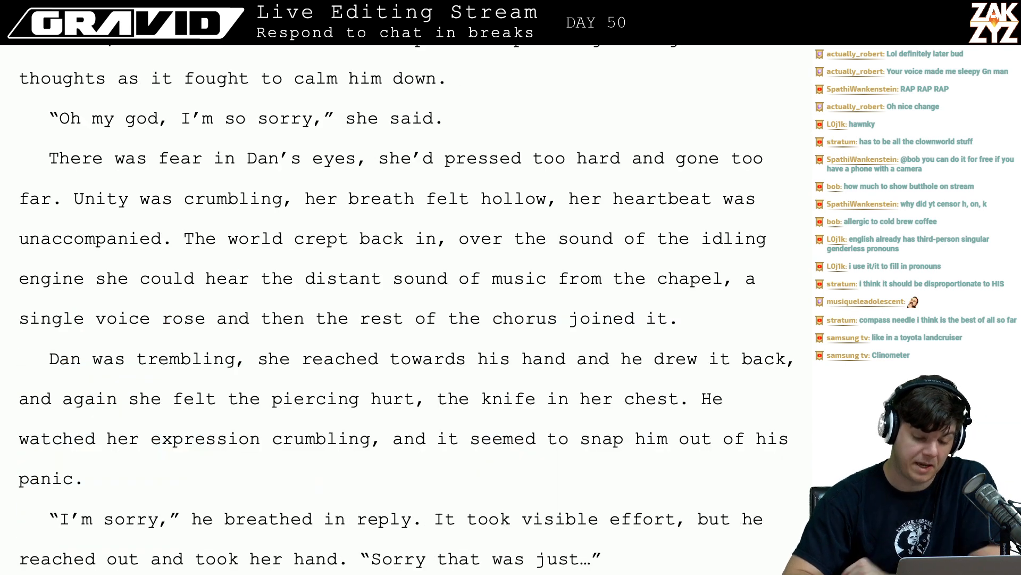
- End "The world crept back in" with a period and move "over the sound of the idling engine" onward below an empty paragraph
scroll(403, 307, "down", 1)
left_click(106, 259)
key("Right")
key("Right")
key("Right")
key("Right")
key("Right")
key("Right")
key("Right")
key("Right")
key("Right")
key("Right")
key("Right")
key("Right")
key("Right")
key("Right")
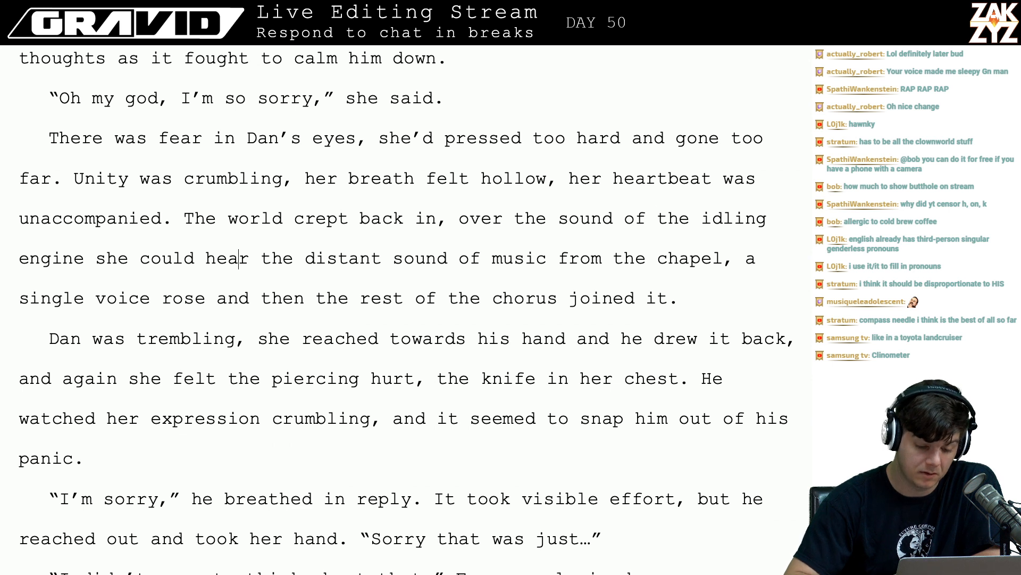
left_click(427, 220)
key("Right")
key("Delete")
type(".")
key("Return")
key("Return")
key("Left")
key("Left")
key("Right")
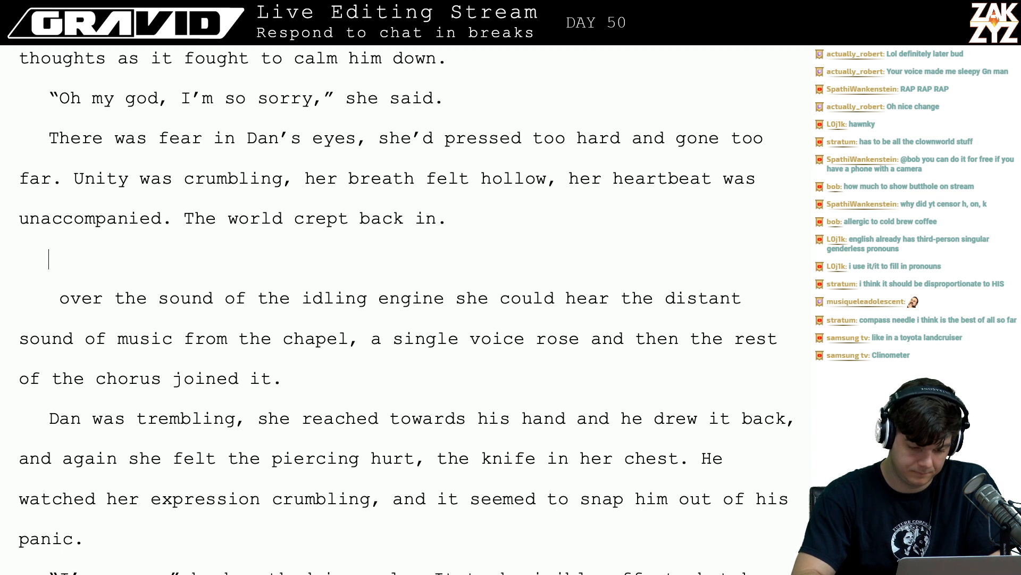
key("BackSpace")
key("BackSpace")
type(", ")
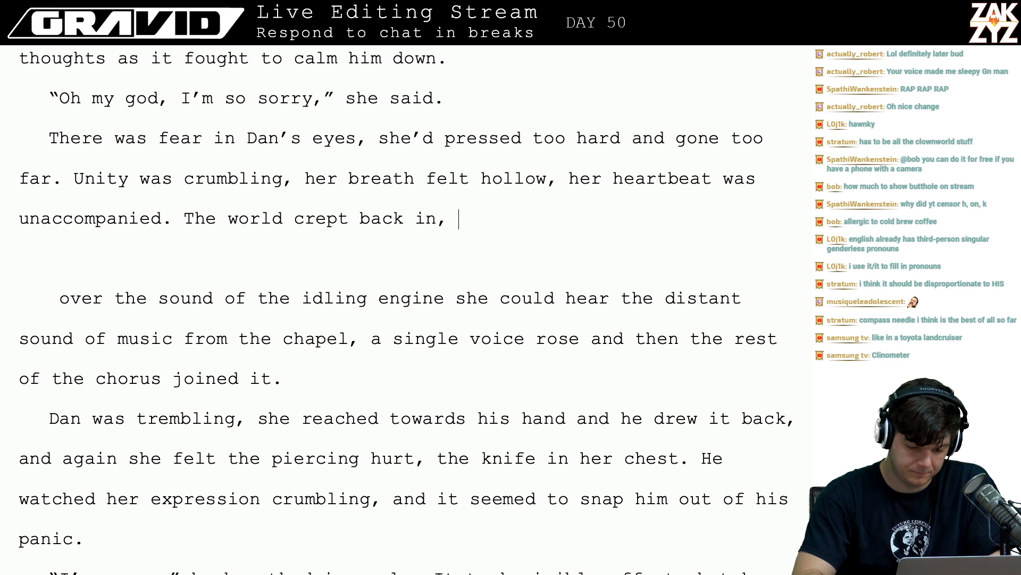
- Close "The world crept back in" with a period again and start a fresh paragraph under it
type(".")
key("Return")
type("She fe")
key("BackSpace")
key("BackSpace")
key("BackSpace")
key("BackSpace")
key("BackSpace")
key("BackSpace")
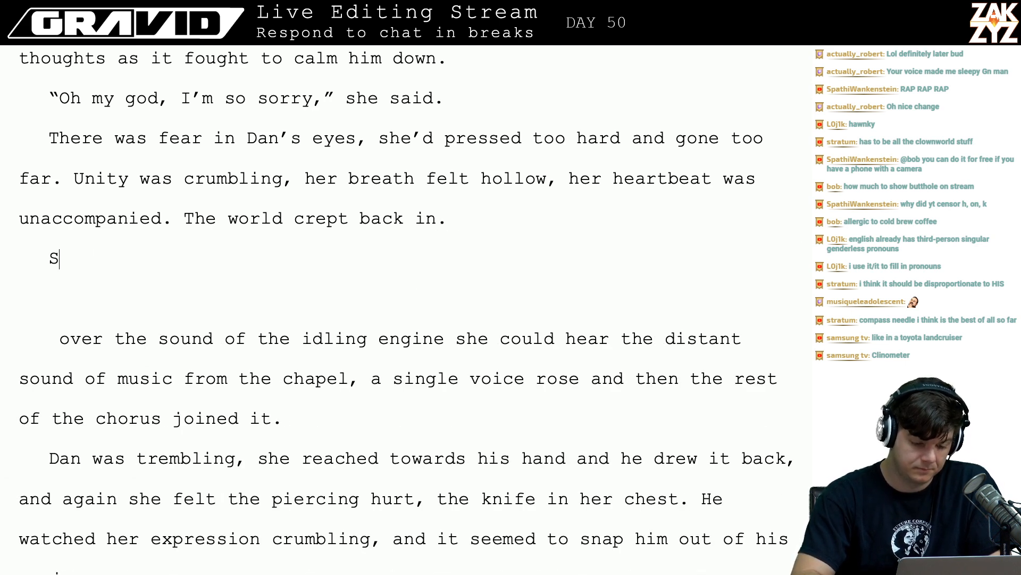
- Open the fresh paragraph with "Over the sound of the idling engine," spelled correctly
type("Over the")
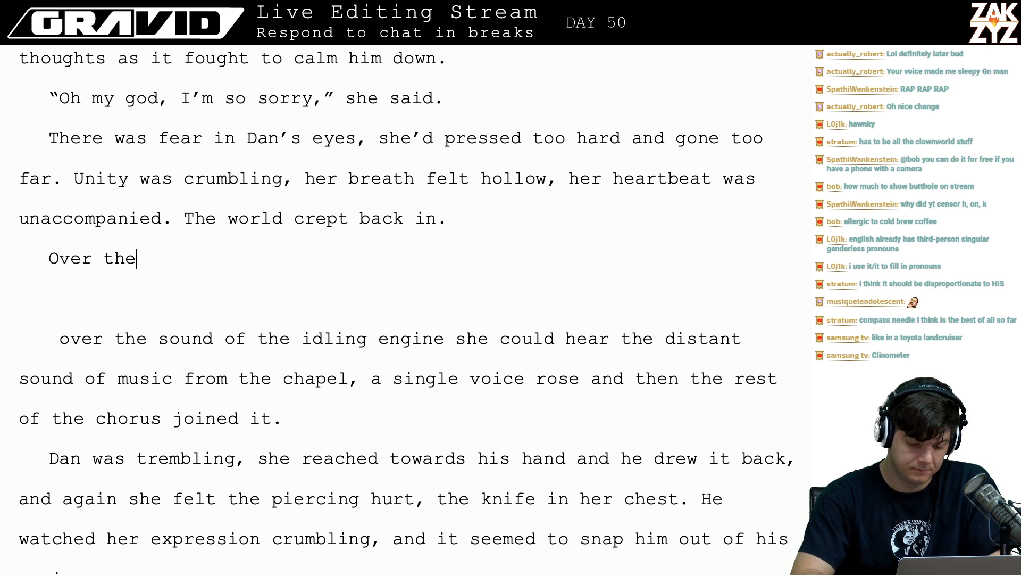
type(" sound of the idlgi")
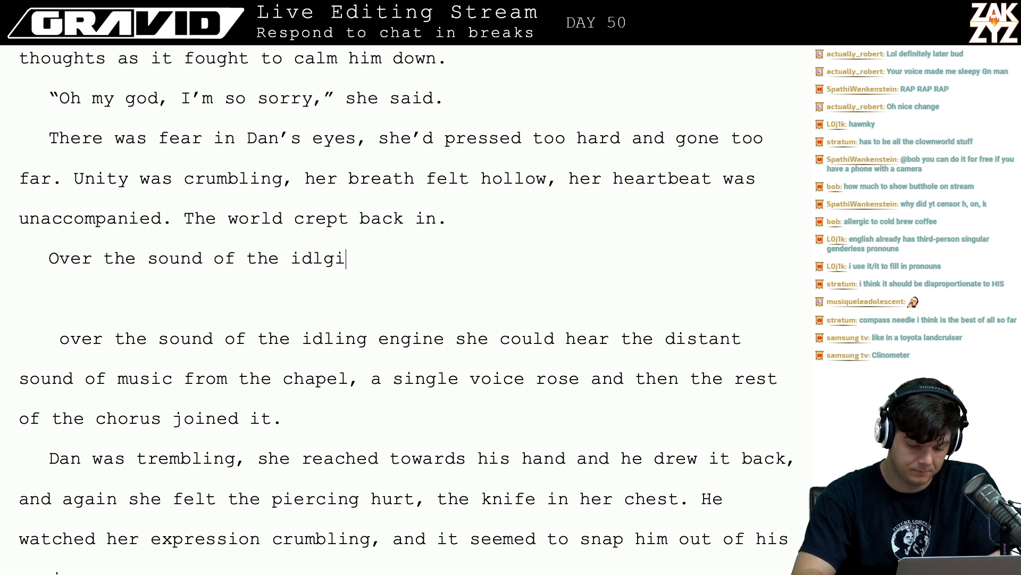
type("ng engin")
key("BackSpace")
key("BackSpace")
key("BackSpace")
key("BackSpace")
key("BackSpace")
key("BackSpace")
key("BackSpace")
key("BackSpace")
key("BackSpace")
key("BackSpace")
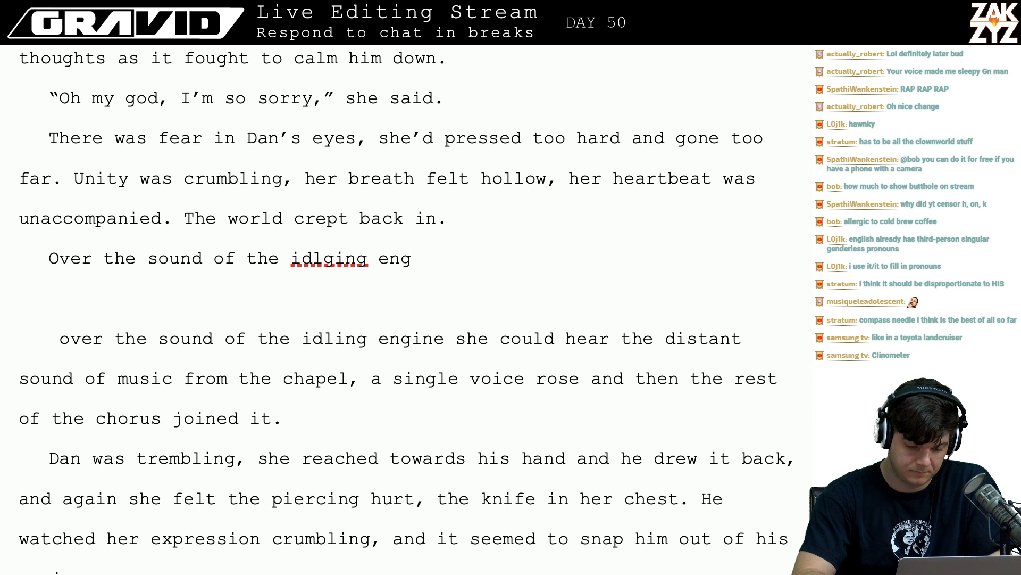
type("ing en")
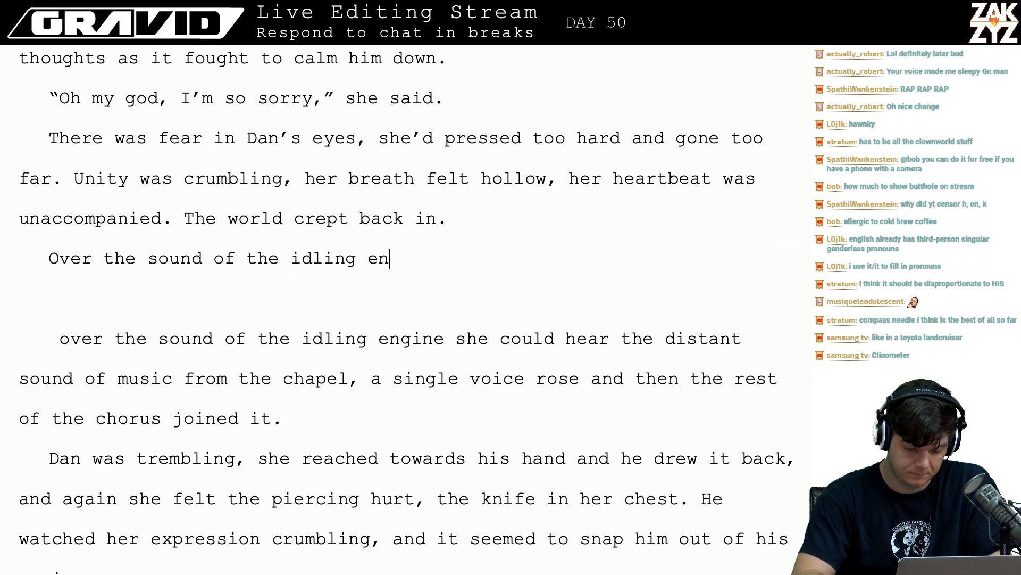
type("gine, ")
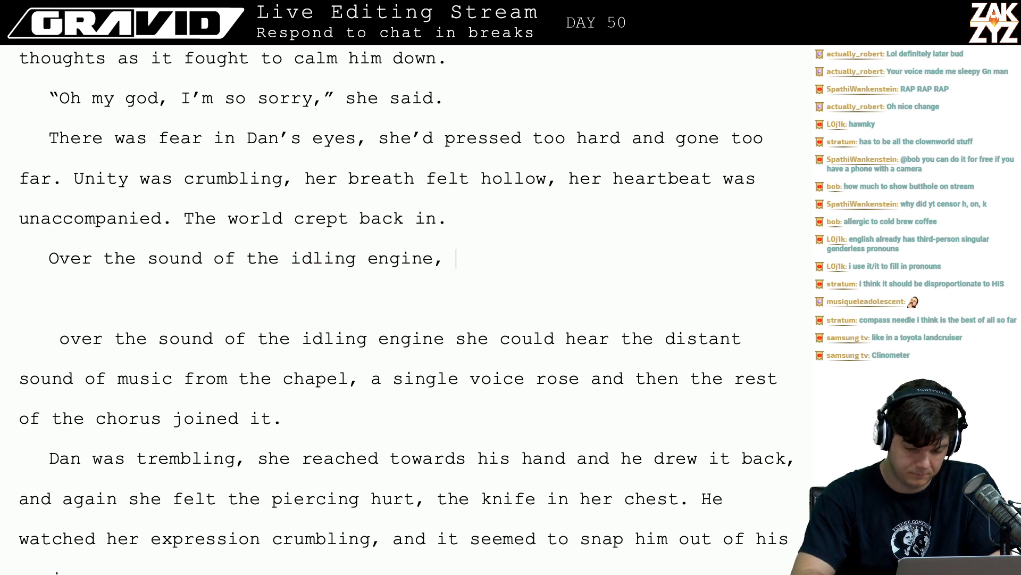
- Continue the engine sentence with "Freya could hear music swelling in the chapel"
type("Freya could ")
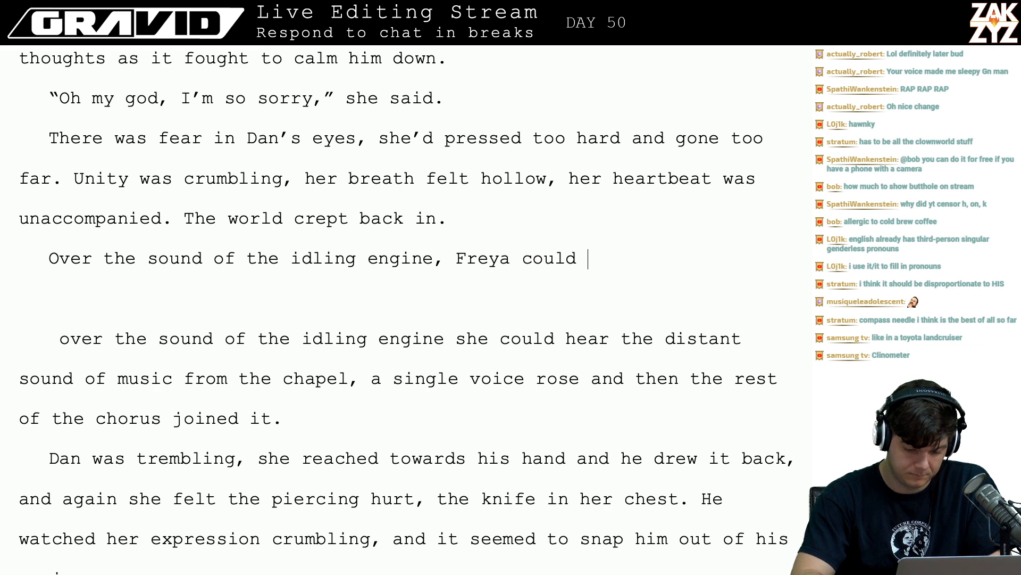
type("hear music sw")
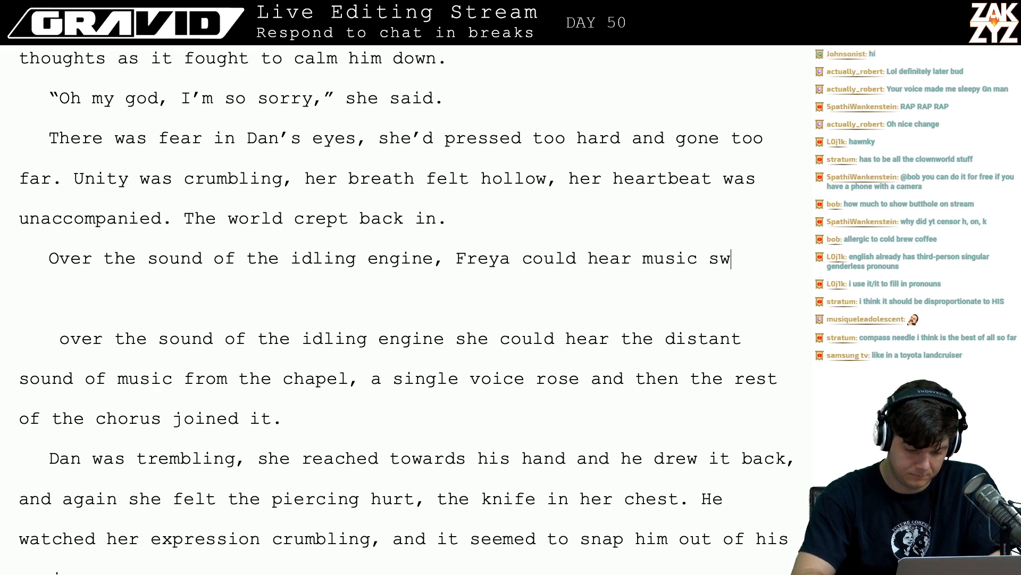
type("elling in the chappel.")
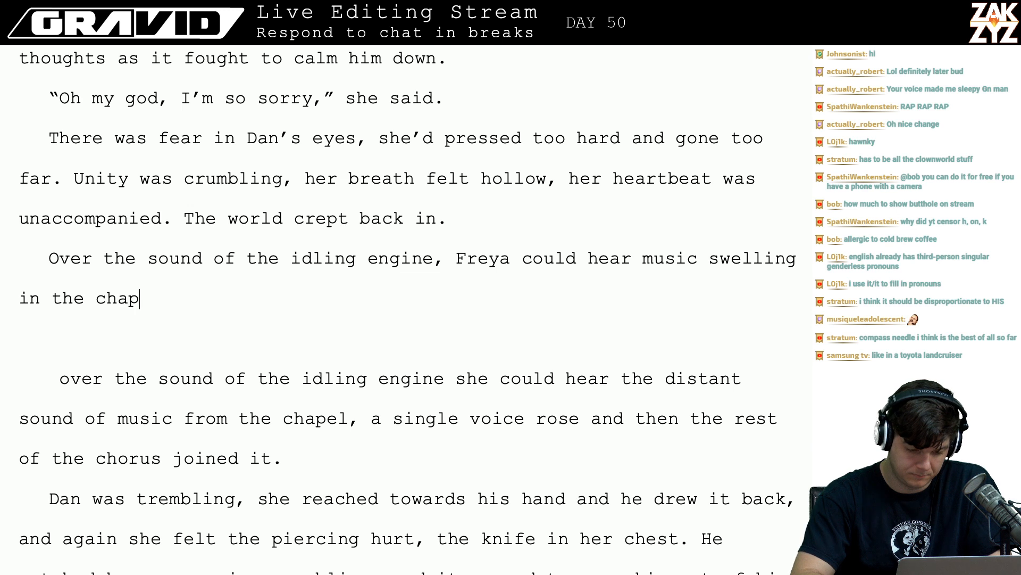
key("BackSpace")
key("BackSpace")
key("BackSpace")
key("BackSpace")
key("BackSpace")
type("el")
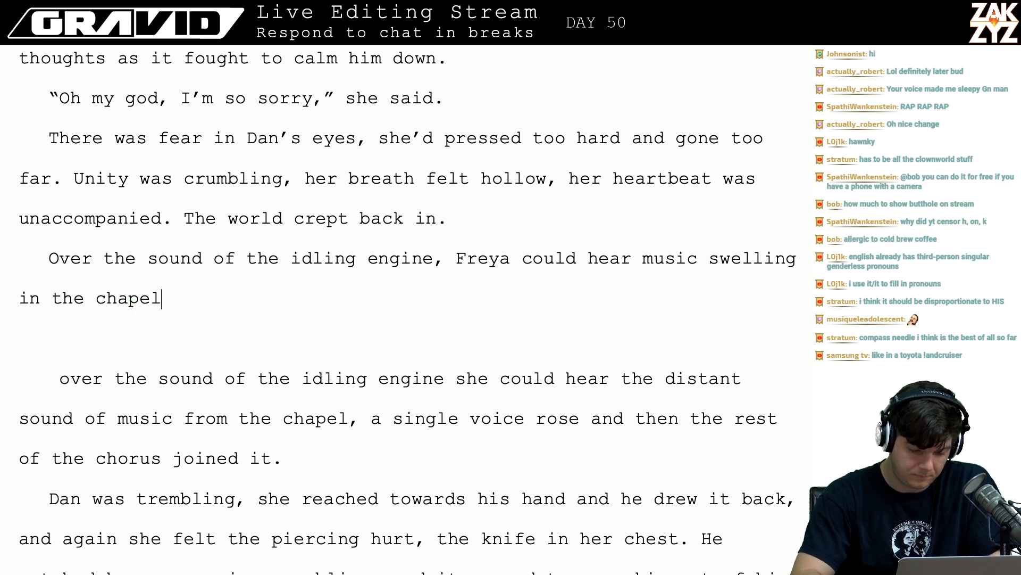
- End the chapel sentence with a period and add "A single voice rose and the rest of the choir joined it."
type(". A single voi")
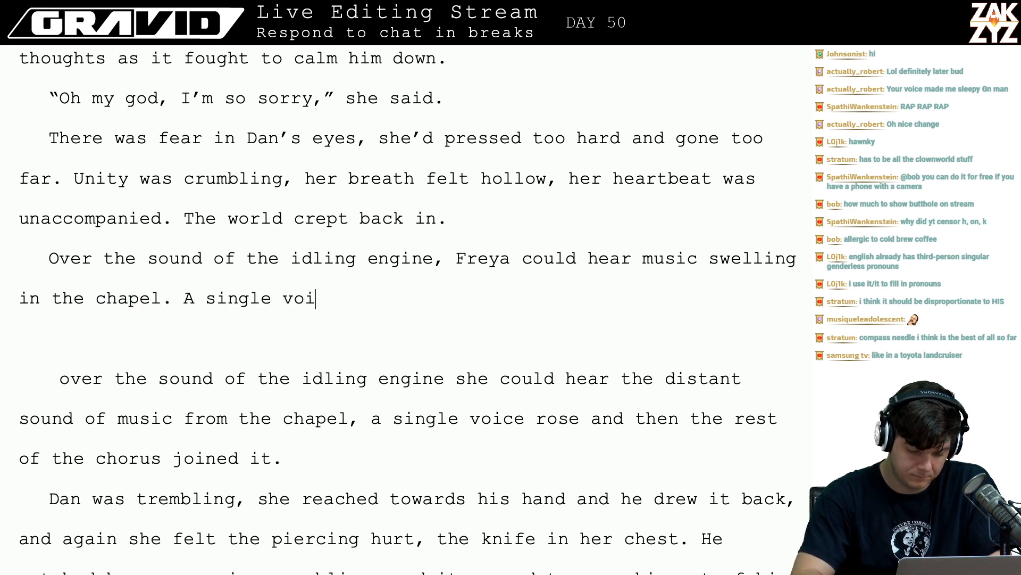
type("ce rose and then")
key("BackSpace")
type("rest of the ch")
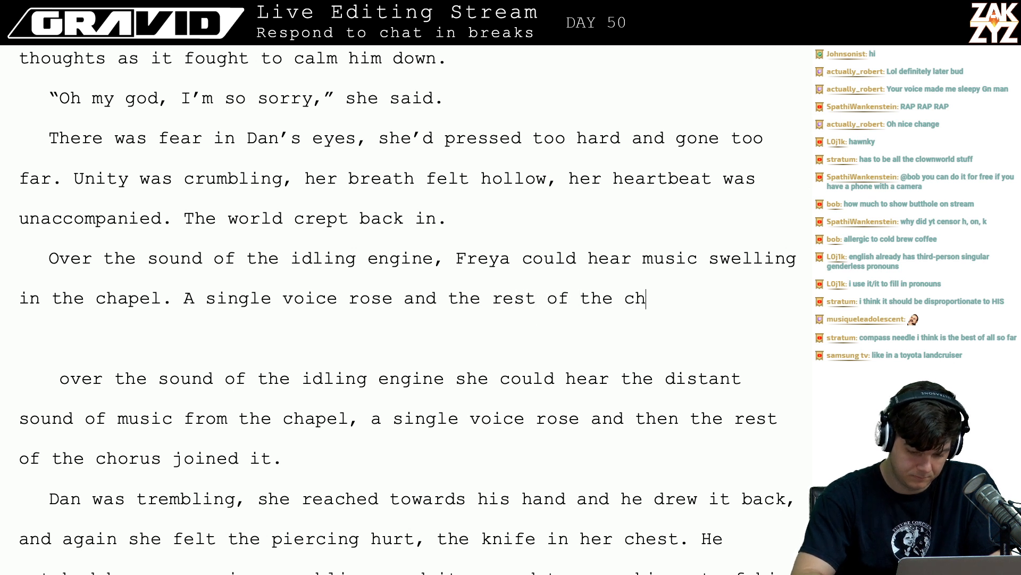
type("oir joine")
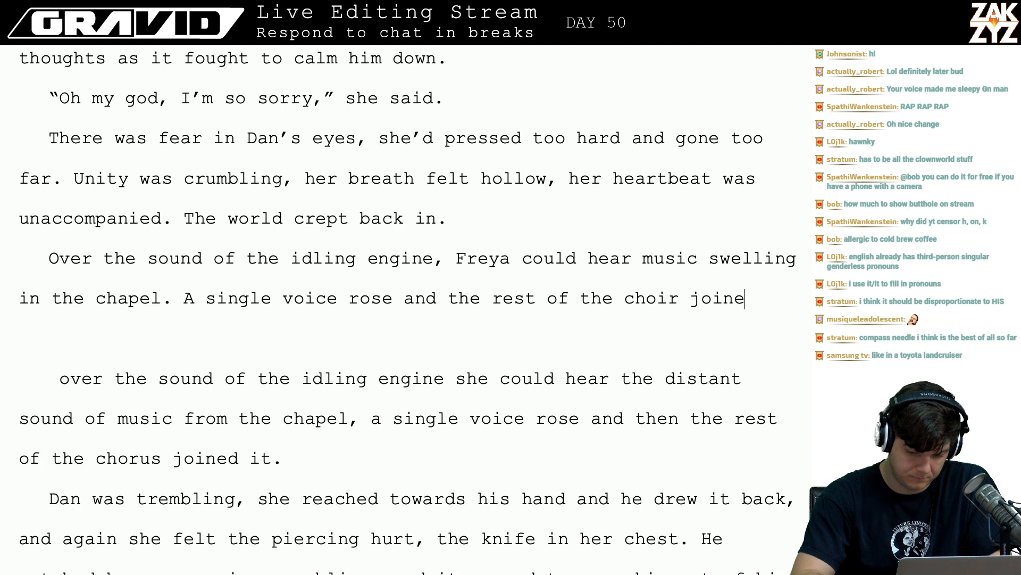
type("d it.")
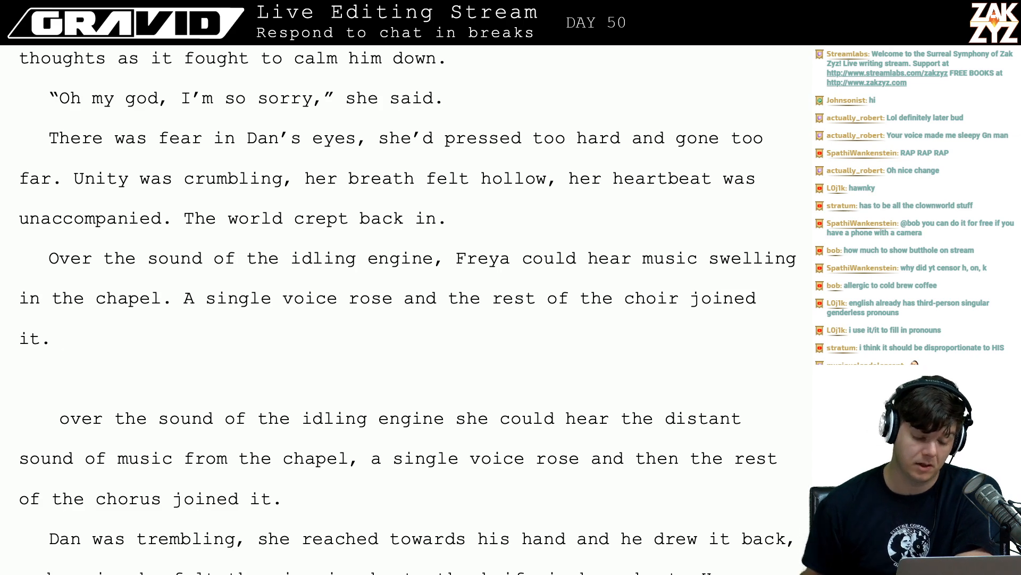
- Reread page 474 from "Don't go there!" down to the rewritten choir paragraph
scroll(407, 308, "up", 13)
scroll(407, 308, "down", 6)
scroll(407, 309, "down", 1)
scroll(407, 309, "up", 2)
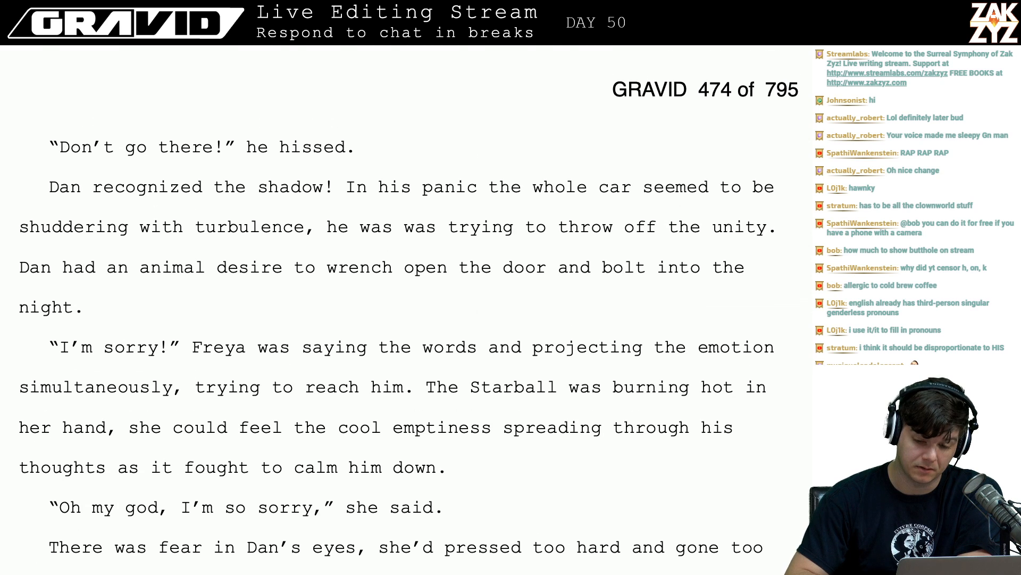
scroll(428, 237, "down", 6)
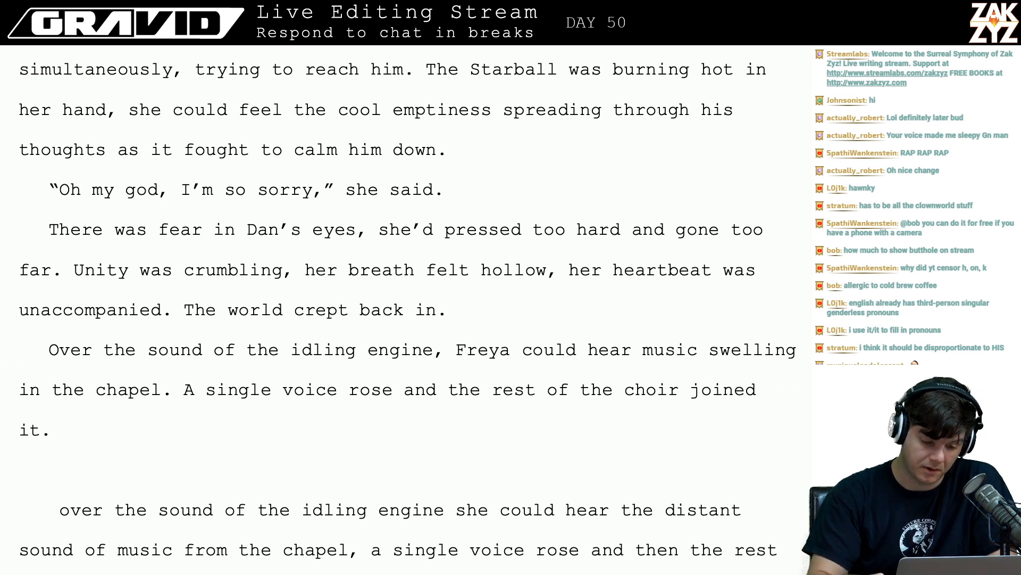
key("Right")
key("Right")
key("Down")
key("Down")
key("Down")
key("Up")
key("Left")
key("Up")
key("Down")
key("Up")
key("Left")
key("Left")
key("Left")
key("Left")
key("Left")
key("Left")
key("Left")
key("Left")
key("Left")
key("Left")
key("Left")
key("Left")
key("Left")
key("Left")
key("Left")
key("Left")
key("Left")
key("Left")
key("Left")
key("Left")
key("Left")
key("Left")
key("Left")
key("Left")
key("Left")
key("Left")
key("Left")
key("Left")
key("Left")
key("Left")
key("Left")
key("Left")
key("Left")
key("Left")
key("Left")
key("Left")
key("Left")
key("Left")
key("Left")
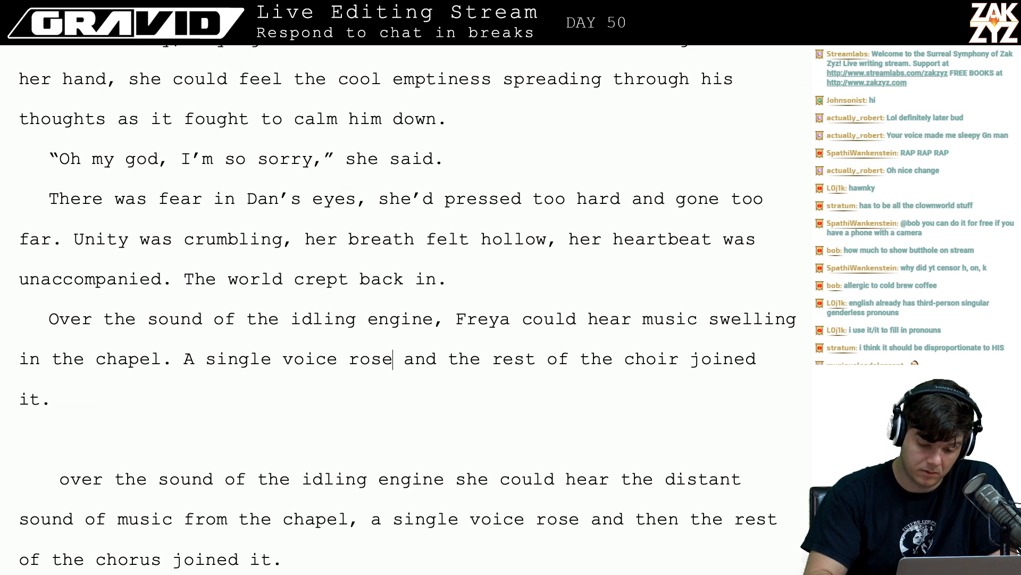
key("BackSpace")
type(",")
key("BackSpace")
key("BackSpace")
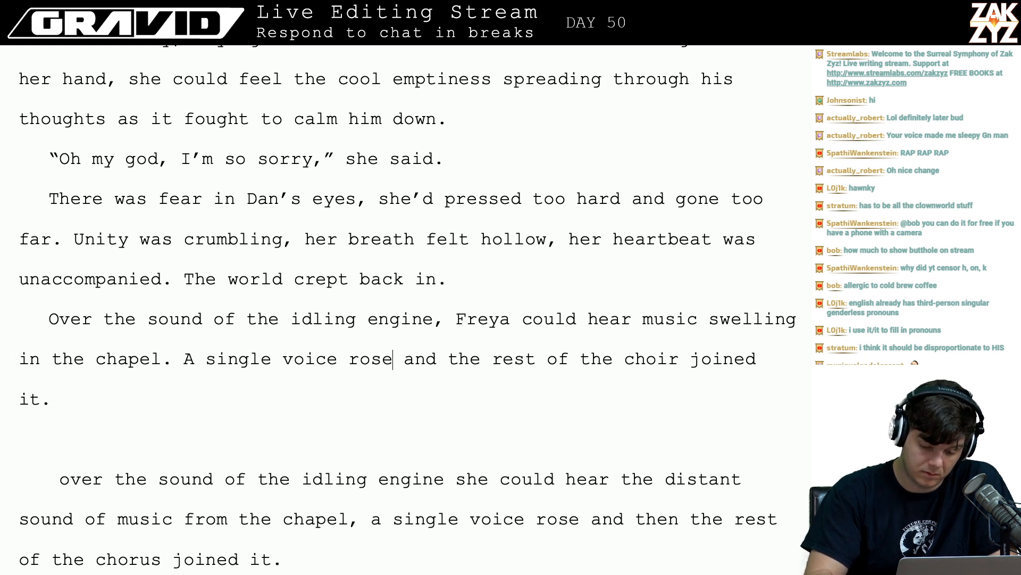
type(",")
key("BackSpace")
key("BackSpace")
type("in")
key("BackSpace")
key("BackSpace")
key("BackSpace")
type(", hittin")
key("BackSpace")
key("BackSpace")
key("BackSpace")
key("BackSpace")
key("BackSpace")
key("BackSpace")
key("BackSpace")
key("BackSpace")
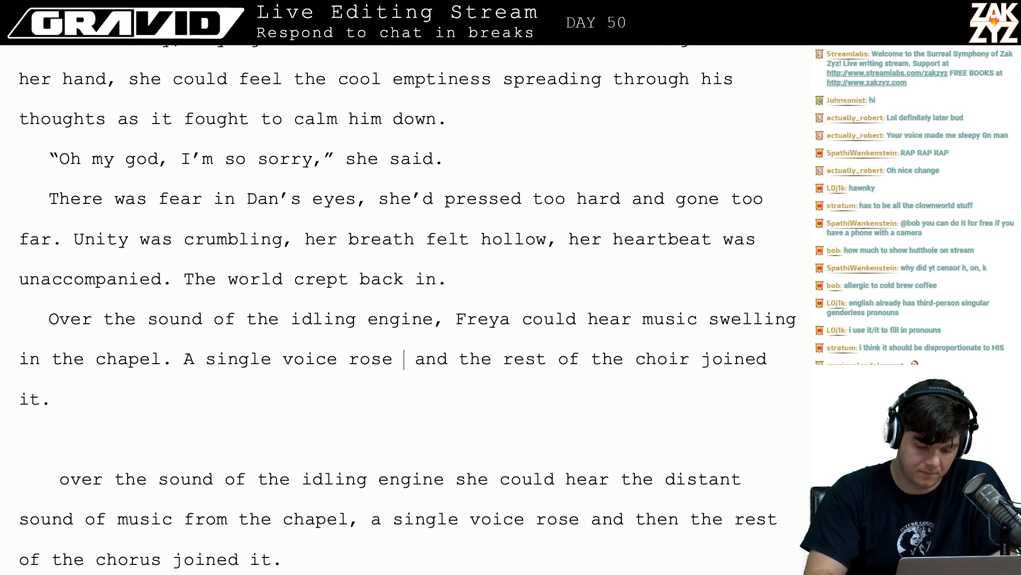
key("BackSpace")
- Insert "soprano" before "voice" so the choir sentence begins "A single soprano voice rose"
key("Left")
key("Left")
key("Left")
key("Left")
key("Left")
key("Left")
key("Left")
key("Left")
key("Left")
type("soprano")
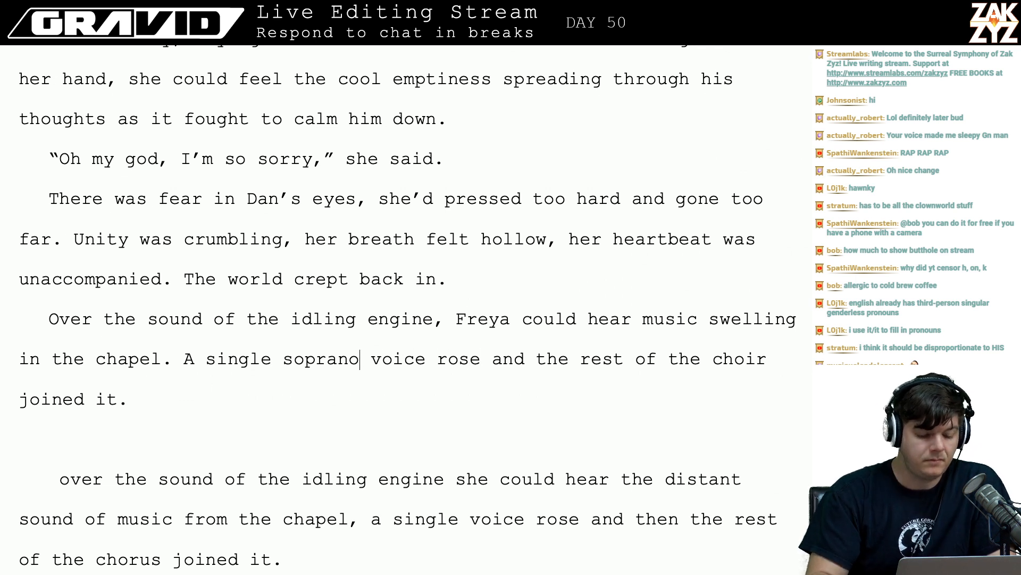
- Split the paragraph after "in the chapel." so that "A single soprano voice rose" starts a new paragraph
key("Left")
key("Left")
key("Left")
key("Left")
key("Left")
key("Left")
key("Left")
key("Left")
key("Left")
key("Left")
key("Return")
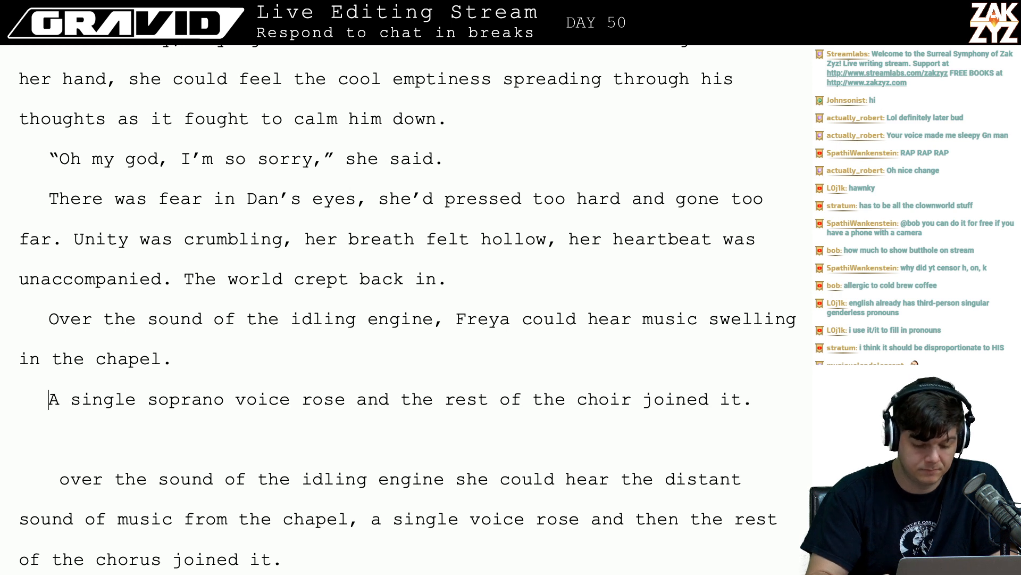
- Add the sentence "She couldn't make out what they were playing." after "swelling in the chapel."
type("She couldn't ")
type("make it")
key("BackSpace")
key("BackSpace")
type("out what the")
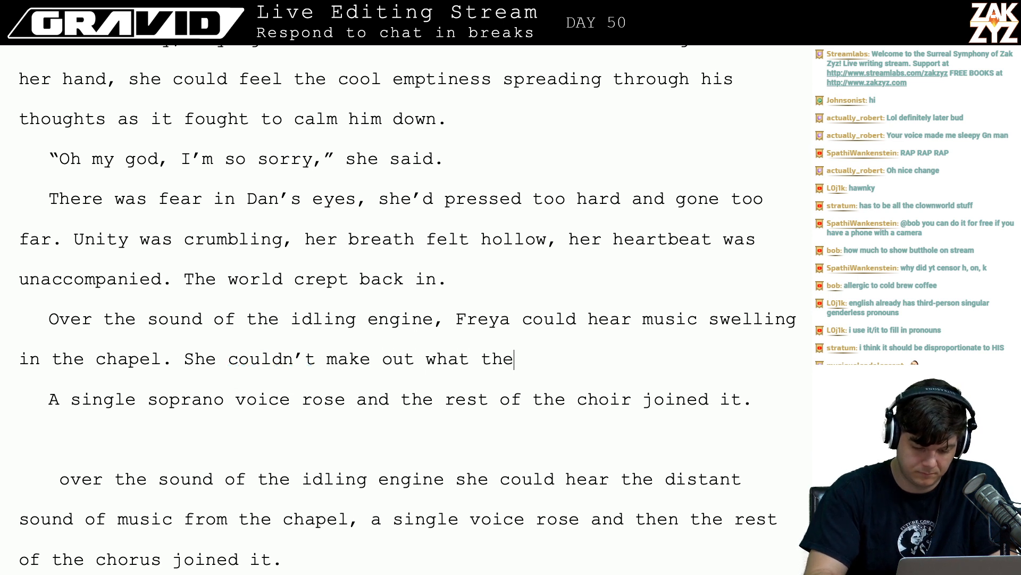
type("y were plaig")
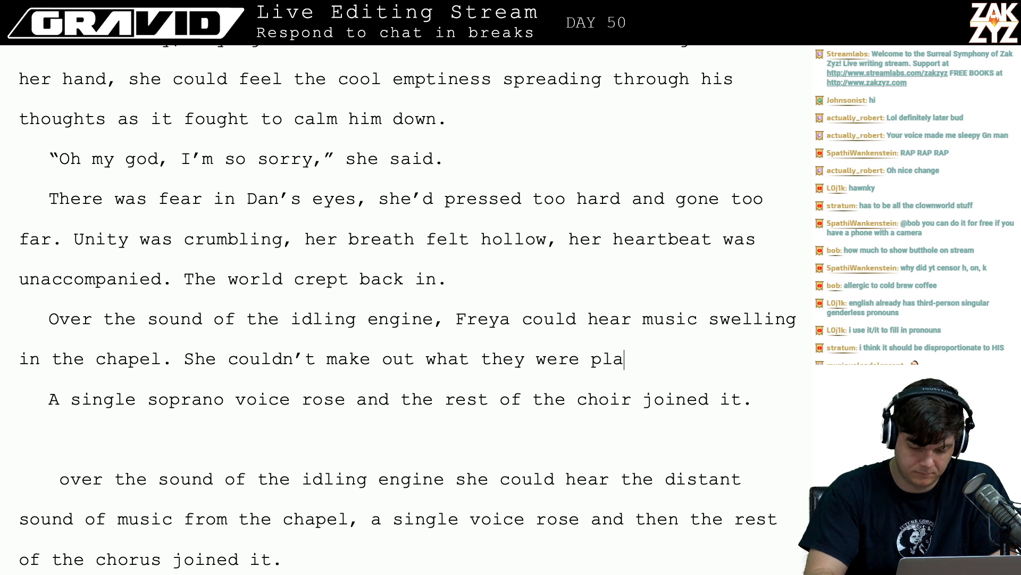
key("BackSpace")
type("y")
key("BackSpace")
key("BackSpace")
type("ying. AS s")
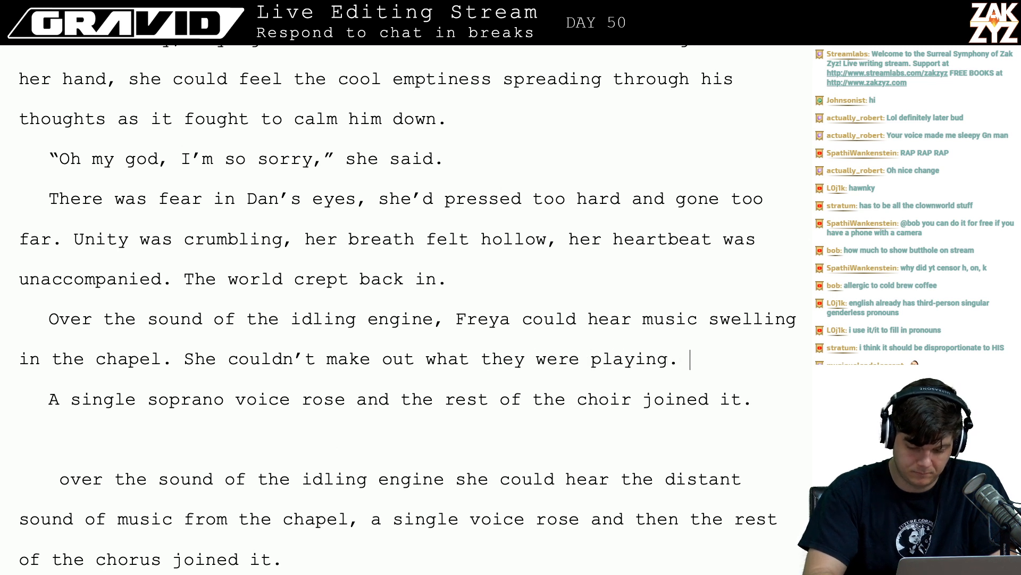
- Begin the following sentence with "As she focused, a single voice rose,"
key("BackSpace")
key("BackSpace")
key("BackSpace")
type("s she f")
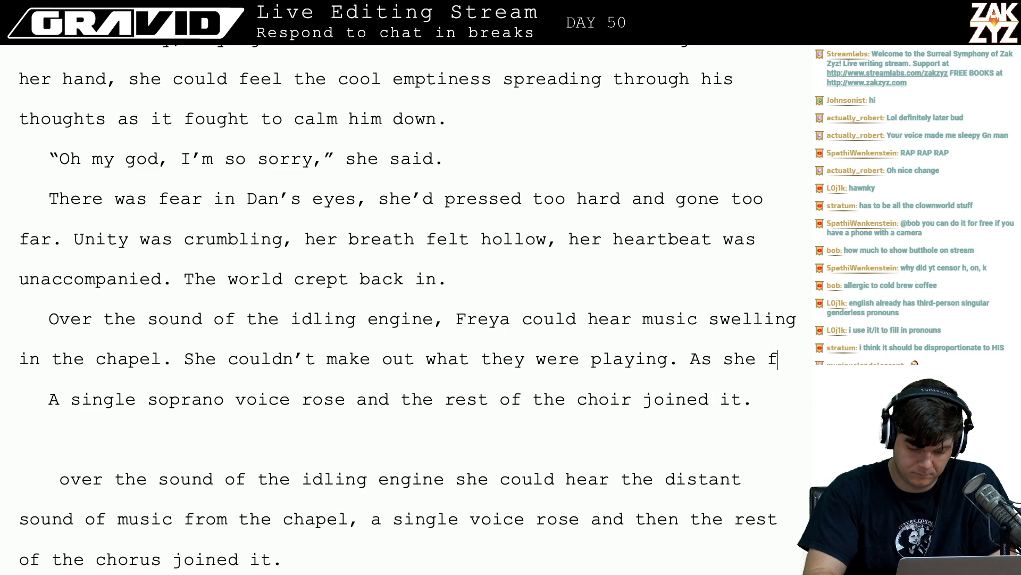
type("ocused, a single")
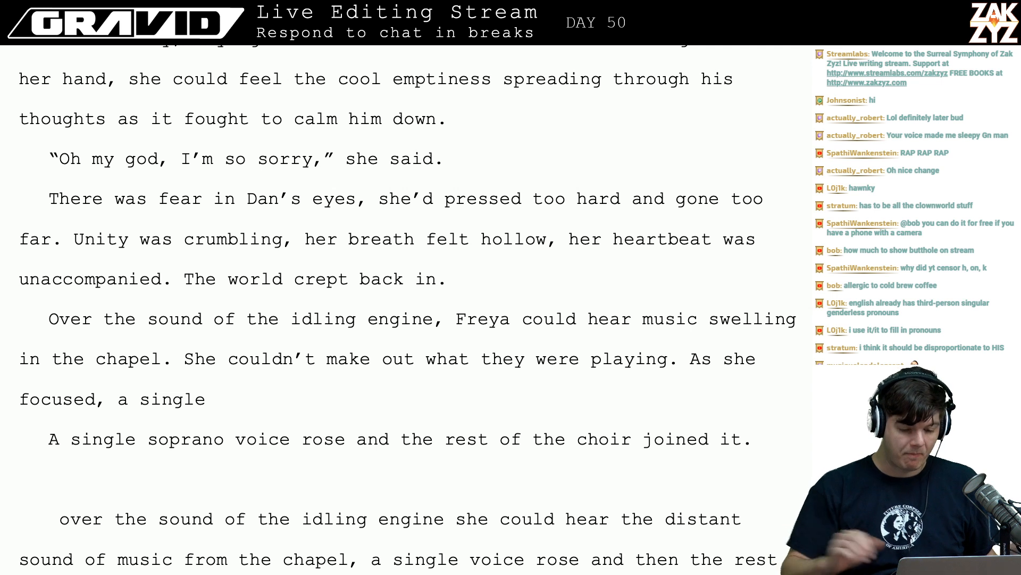
type("voice rose ")
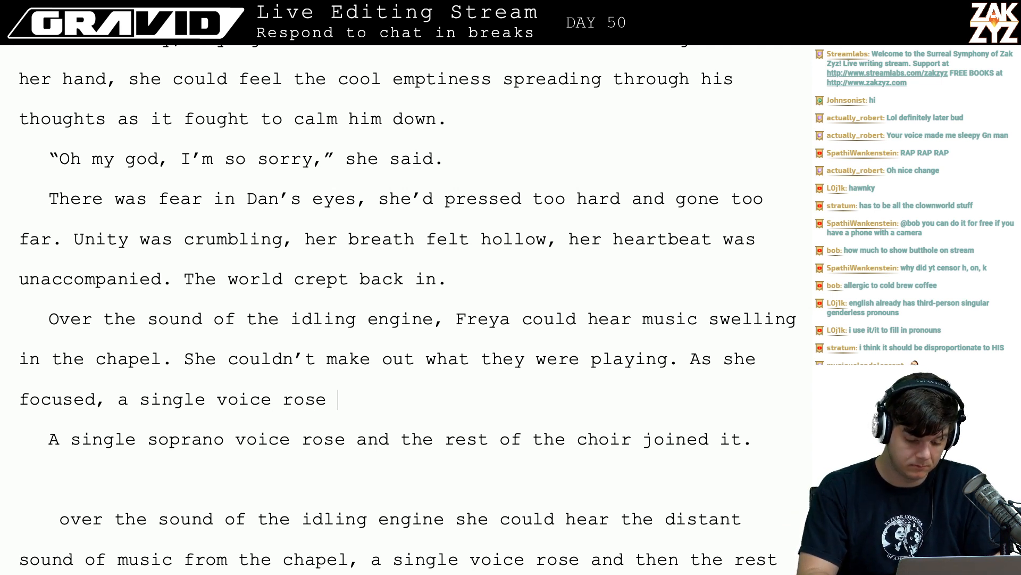
type("i")
key("BackSpace")
key("BackSpace")
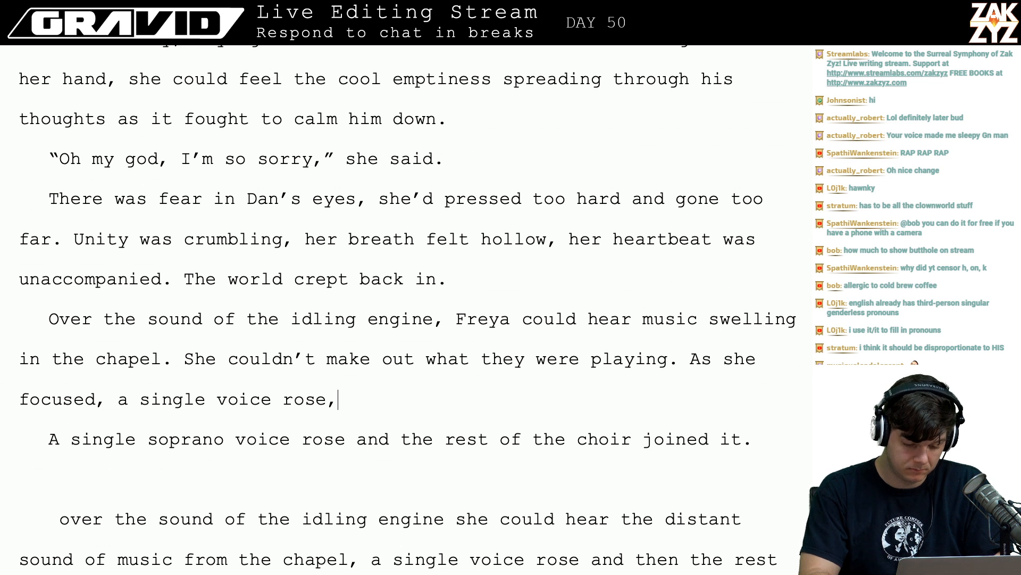
- Complete the voice sentence with "hitting a high note before the rest of the choir joined her."
type("hitting")
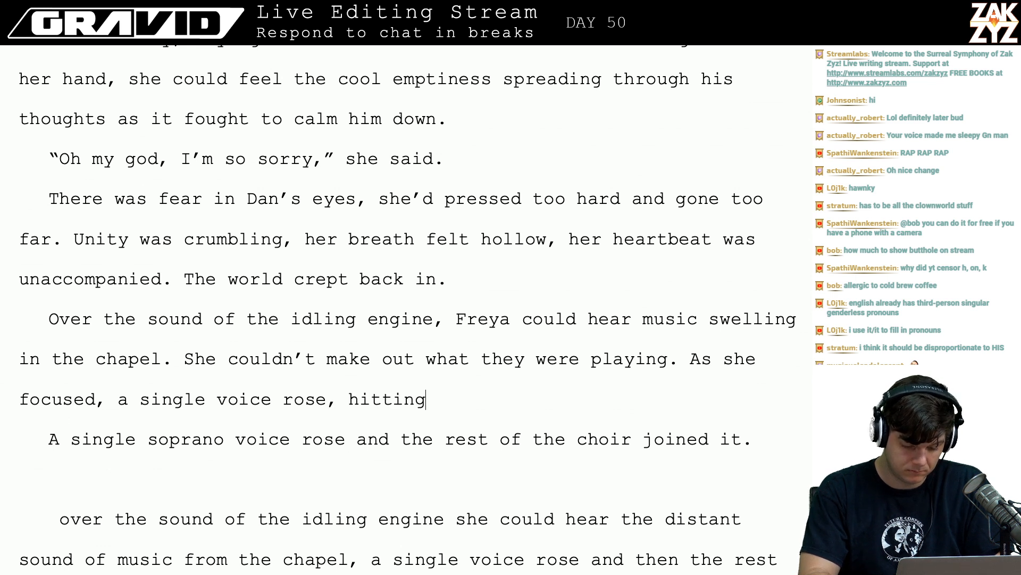
type(" a high note b")
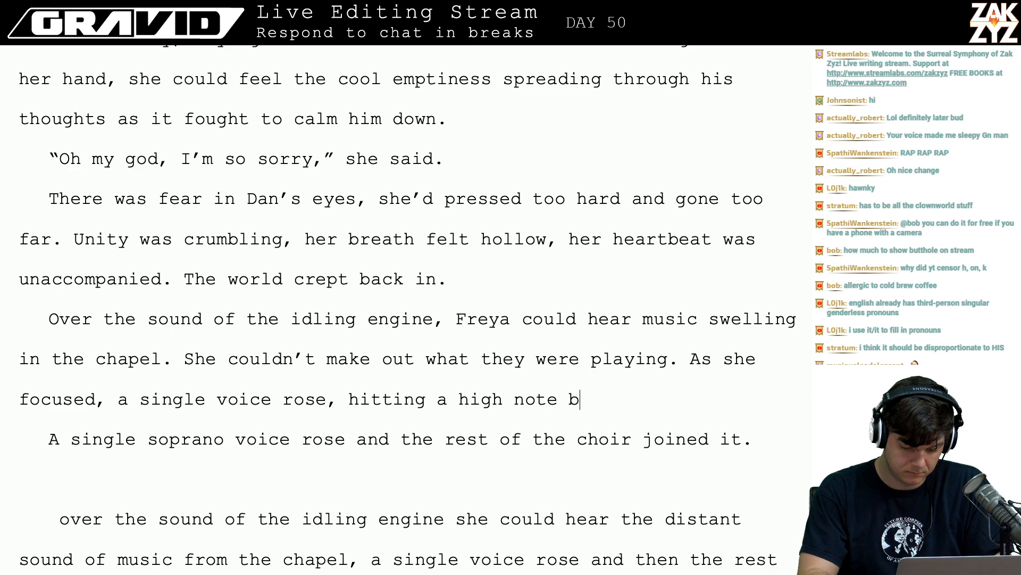
type("efore the rest fo the")
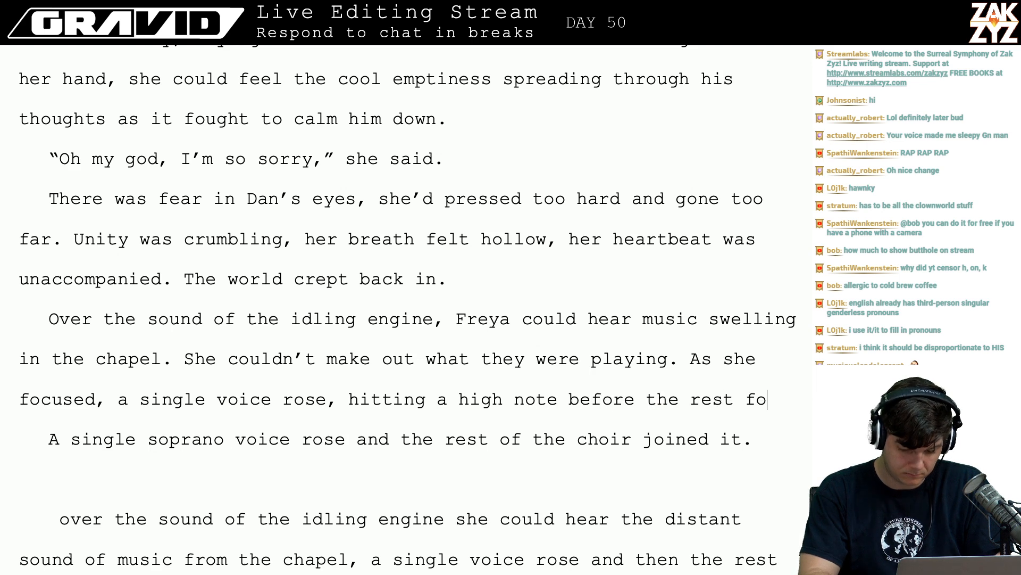
key("BackSpace")
key("BackSpace")
key("BackSpace")
key("BackSpace")
key("BackSpace")
type("of the ")
type("choir")
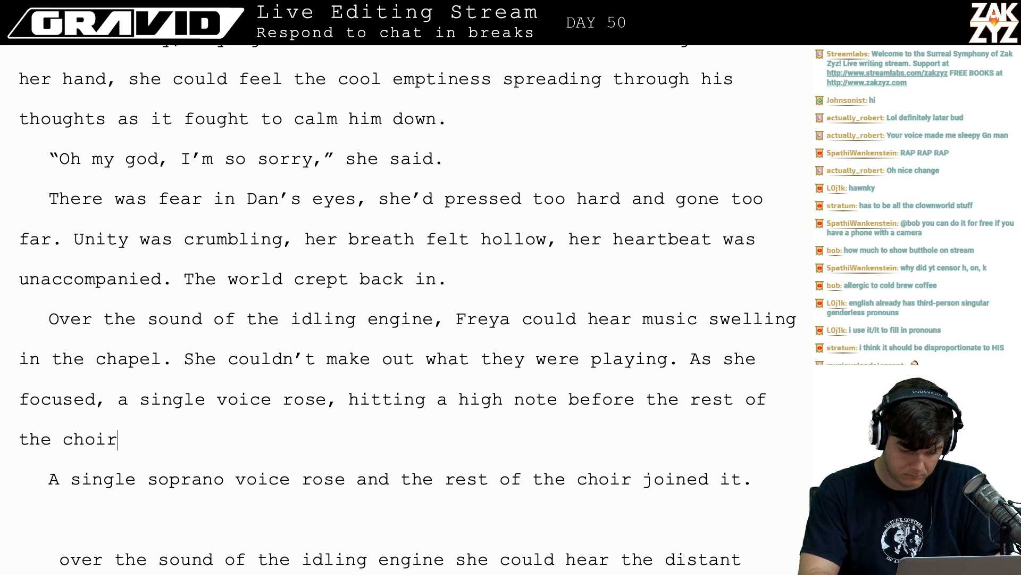
type(" joined her. ")
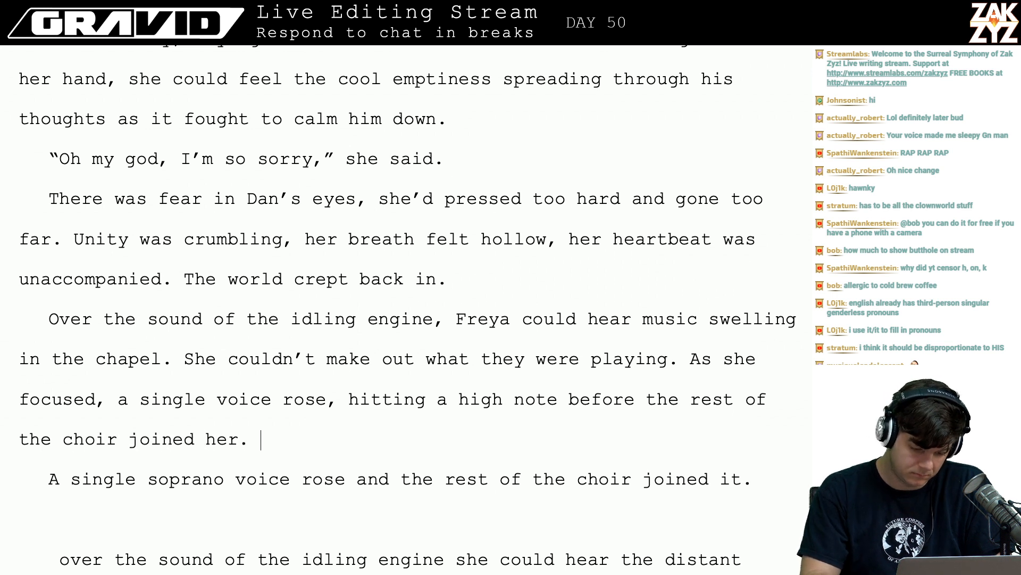
- Insert "female" before "voice" in the new sentence so it reads "a single female voice rose"
type("wo")
key("BackSpace")
key("BackSpace")
type("female")
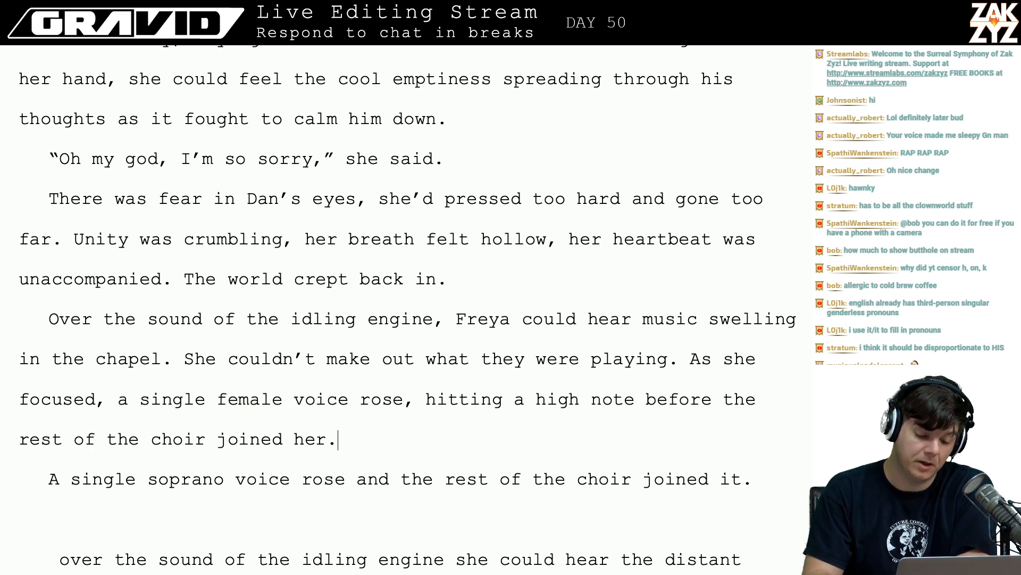
- Delete the leftover soprano sentence and the old "over the sound of the idling engine" draft, and move on to the "Dan was trembling" paragraph
key("shift+Down")
key("shift+Down")
key("BackSpace")
key("shift+Down")
key("shift+Down")
key("shift+Down")
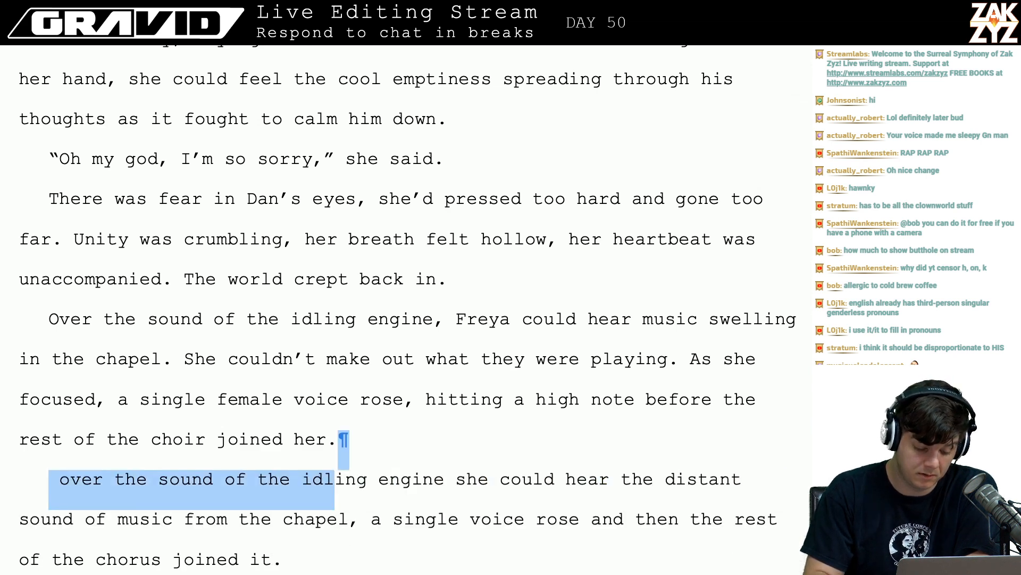
key("BackSpace")
key("Right")
key("Down")
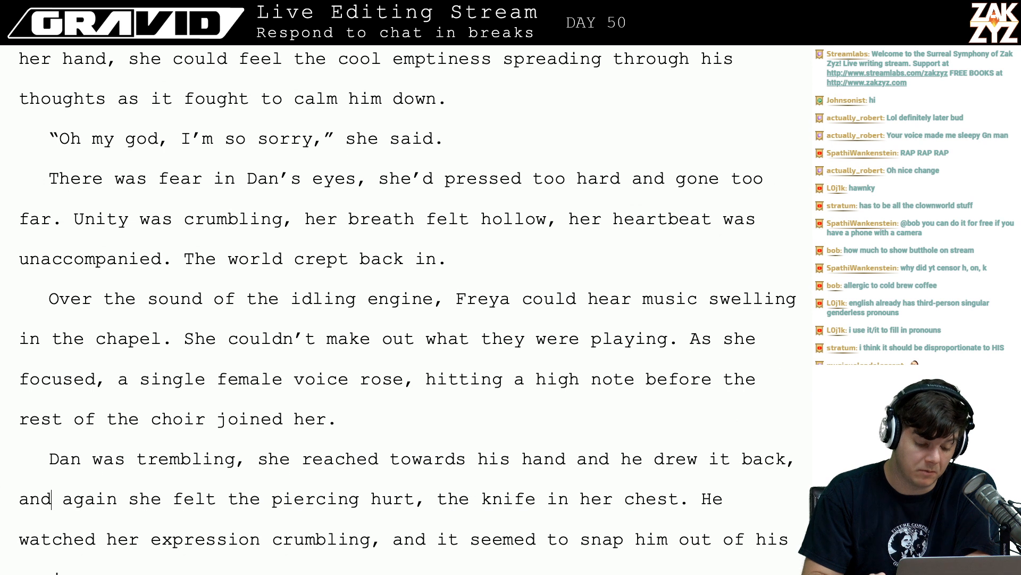
- Replace "she" with "Freya" before "reached towards his hand" in the paragraph beginning "Dan was trembling"
key("Down")
key("Right")
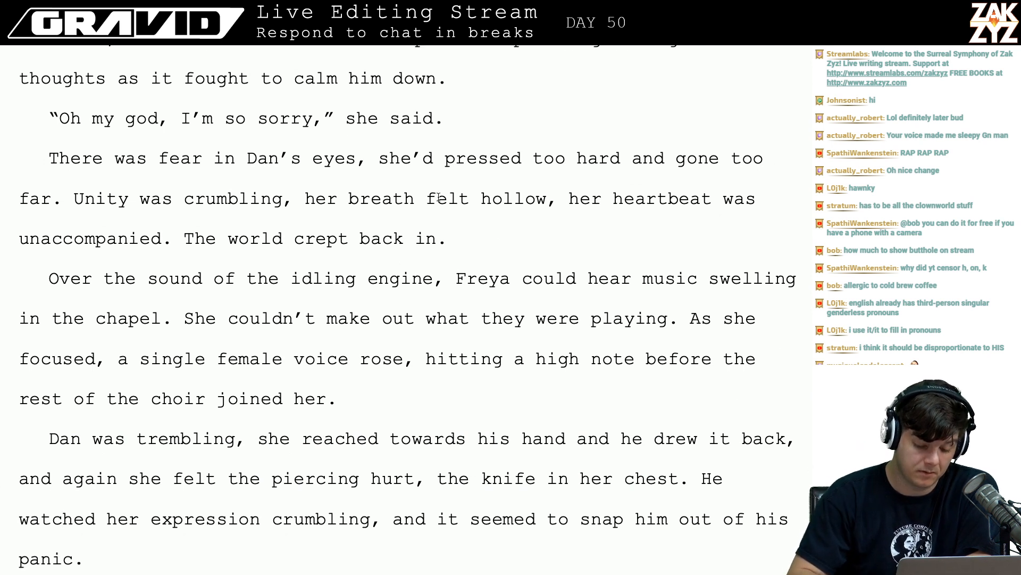
left_click(258, 439)
key("Right")
key("Right")
key("BackSpace")
key("BackSpace")
key("BackSpace")
type("Freya")
key("Right")
key("Right")
key("Right")
key("Right")
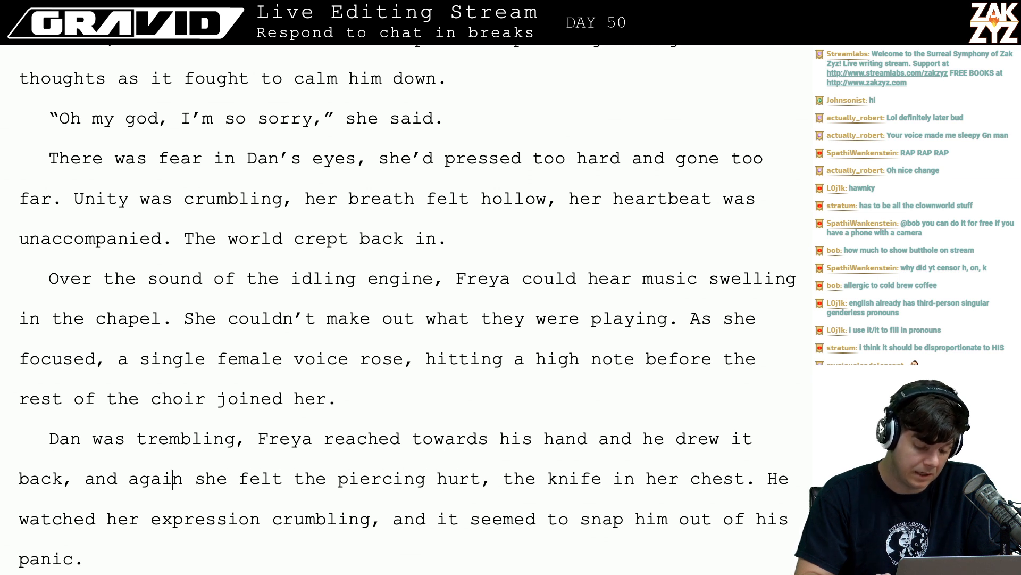
- End the sentence after "he drew it back" with a period and begin the following sentence with "Again", dropping "and"
key("BackSpace")
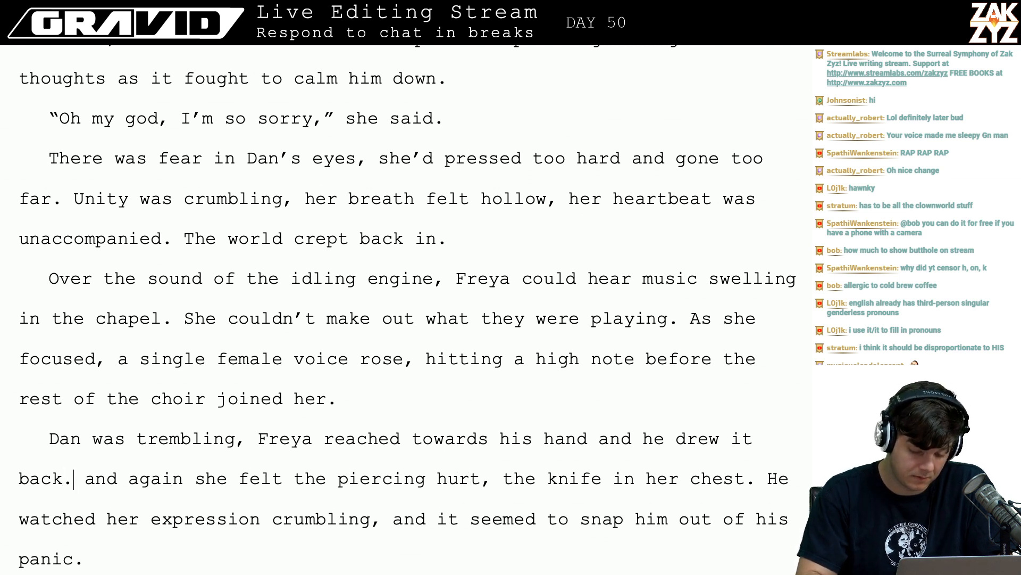
type(".")
key("shift+Right")
key("shift+Right")
key("shift+Right")
key("shift+Right")
key("shift+Right")
key("shift+Right")
key("shift+Right")
key("shift+Right")
key("shift+Right")
key("shift+Right")
key("shift+Right")
key("shift+Right")
key("shift+Left")
key("shift+Left")
key("shift+Left")
key("shift+Left")
key("shift+Left")
key("shift+Left")
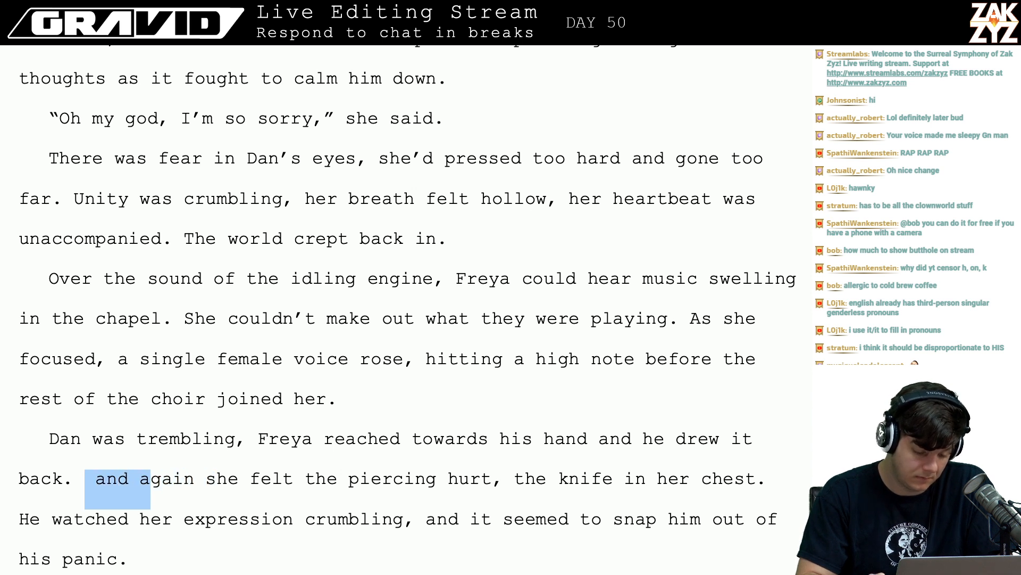
type("A")
- Replace "crumbling" with "disintegrating" in the sentence beginning "Unity was"
key("Down")
key("Down")
key("Up")
key("Left")
key("Right")
key("Right")
key("Right")
key("Right")
key("Right")
key("Right")
key("Right")
key("Right")
key("Right")
key("Right")
key("Right")
key("Right")
key("Right")
key("Right")
key("Right")
key("Up")
key("Up")
key("Up")
key("Up")
key("Right")
key("Right")
key("BackSpace")
key("BackSpace")
key("BackSpace")
key("BackSpace")
key("BackSpace")
key("BackSpace")
key("BackSpace")
key("BackSpace")
key("BackSpace")
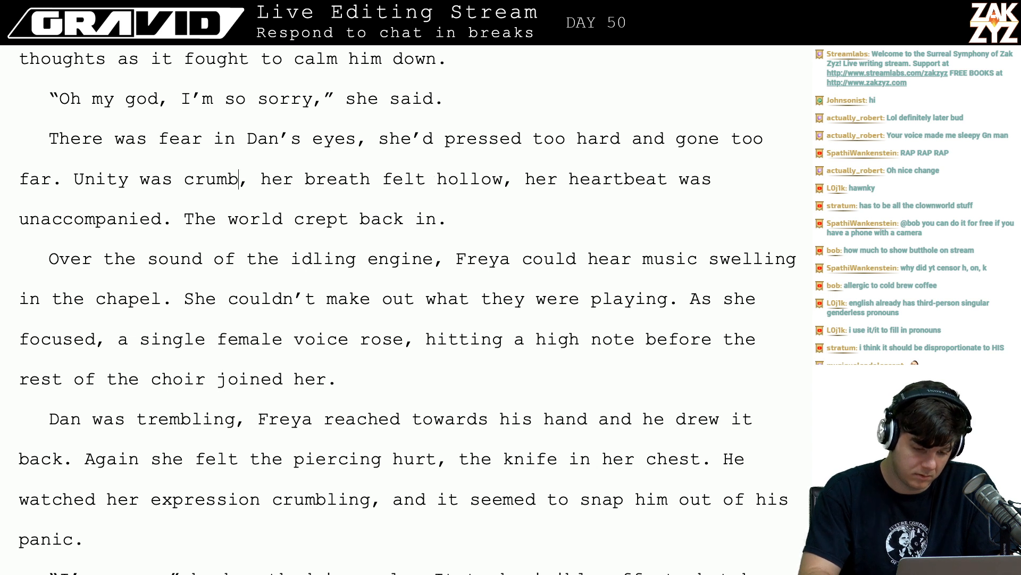
type("d")
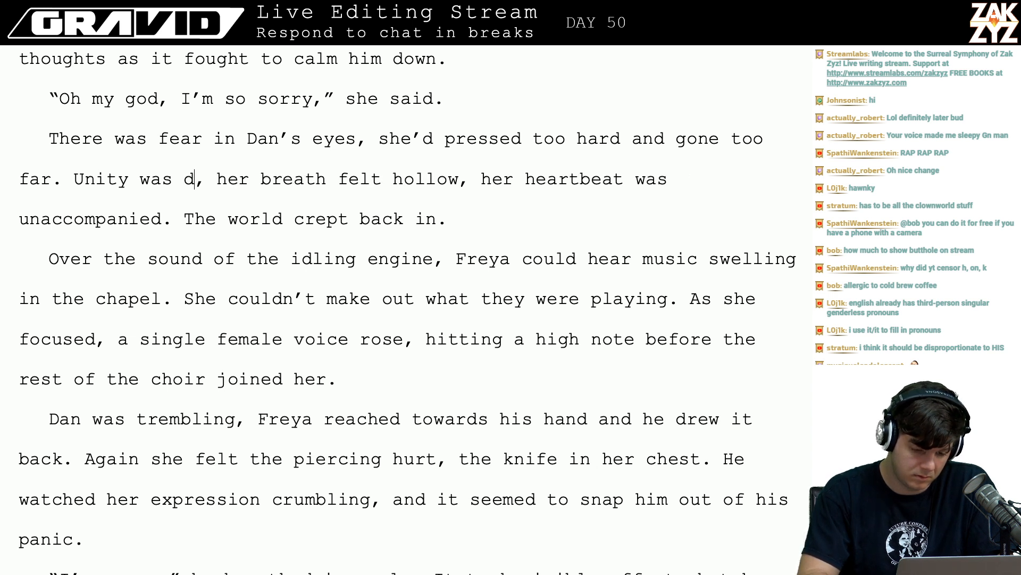
type("isintegra")
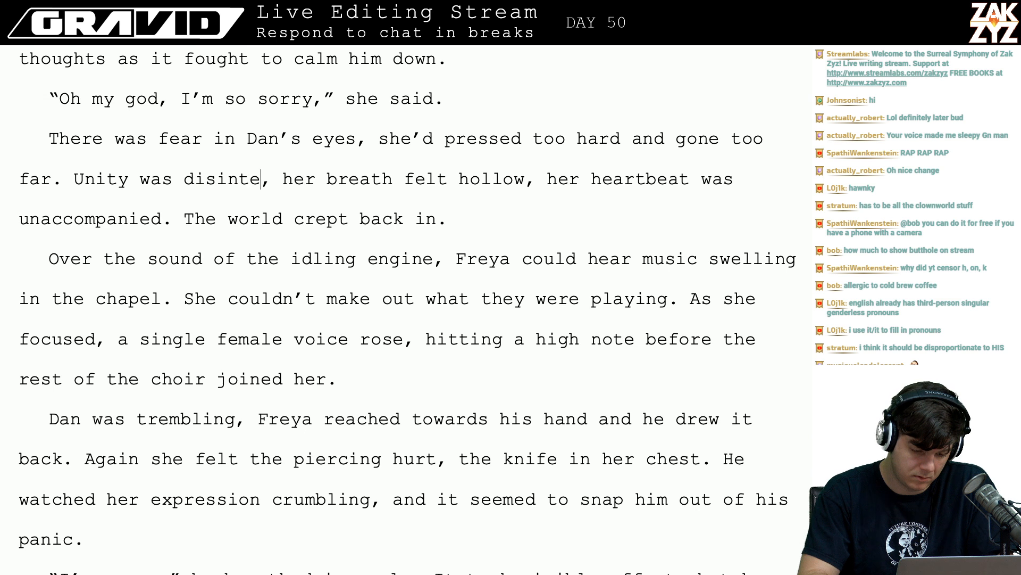
type("ting")
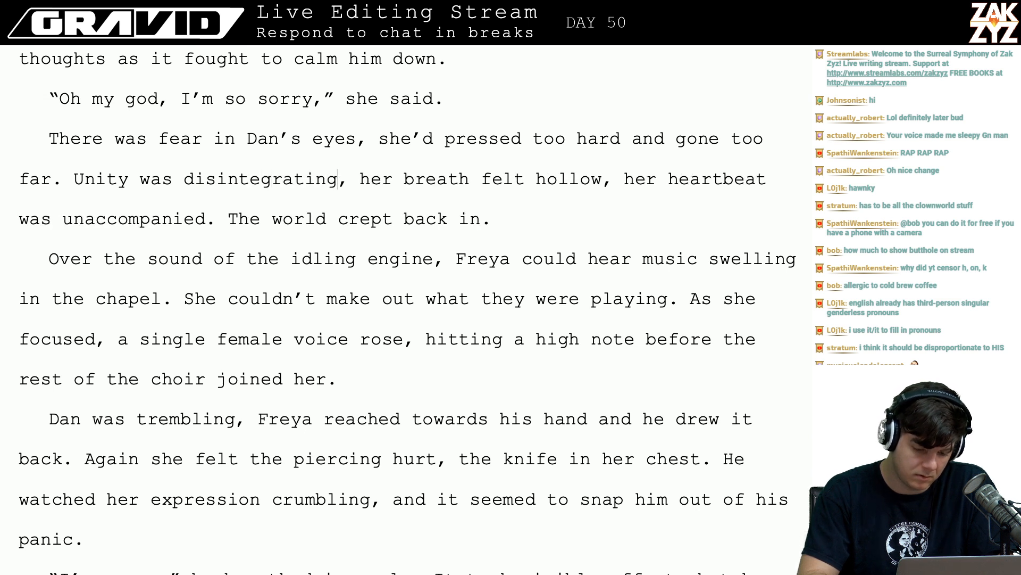
- Change the word after "Unity was" to "collapsing"
key("BackSpace")
key("BackSpace")
key("BackSpace")
key("BackSpace")
key("BackSpace")
key("BackSpace")
key("BackSpace")
key("BackSpace")
key("BackSpace")
key("BackSpace")
key("BackSpace")
key("BackSpace")
key("BackSpace")
key("BackSpace")
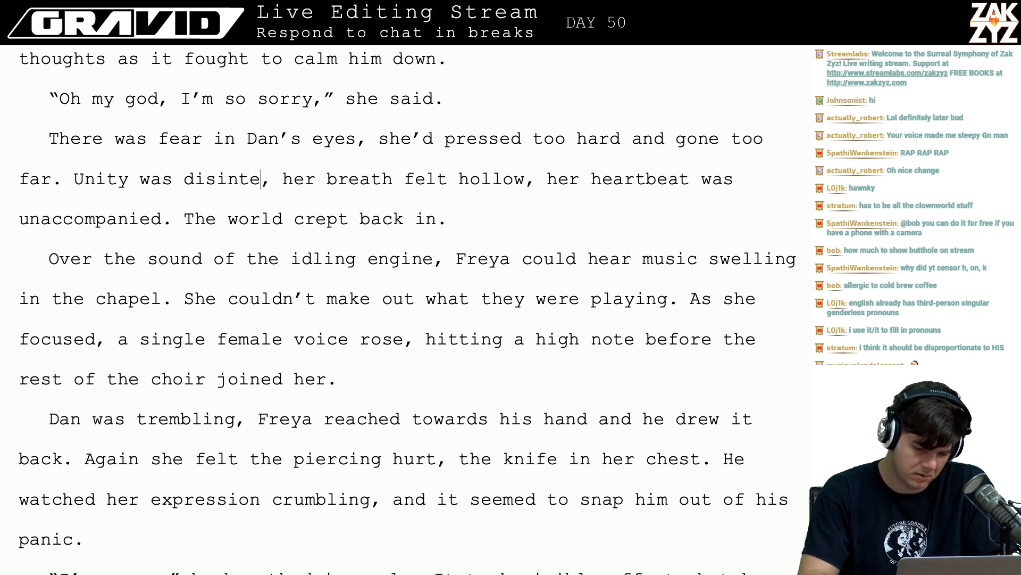
type("collapsing")
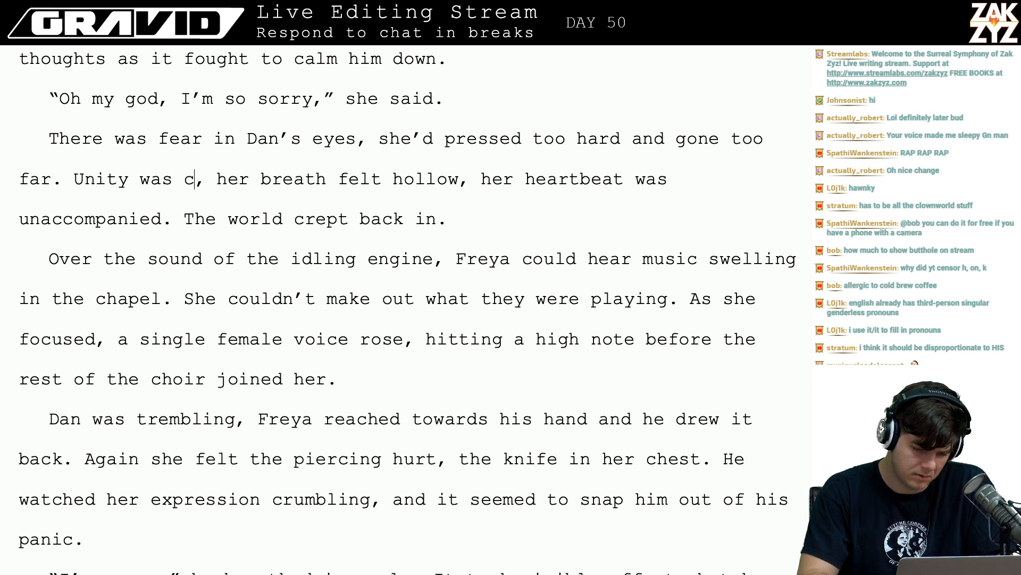
- Change "crumbling" to "crumble" in the sentence "He watched her expression crumbling"
key("Down")
key("Down")
key("Down")
key("Down")
key("Down")
key("Down")
key("Down")
key("Down")
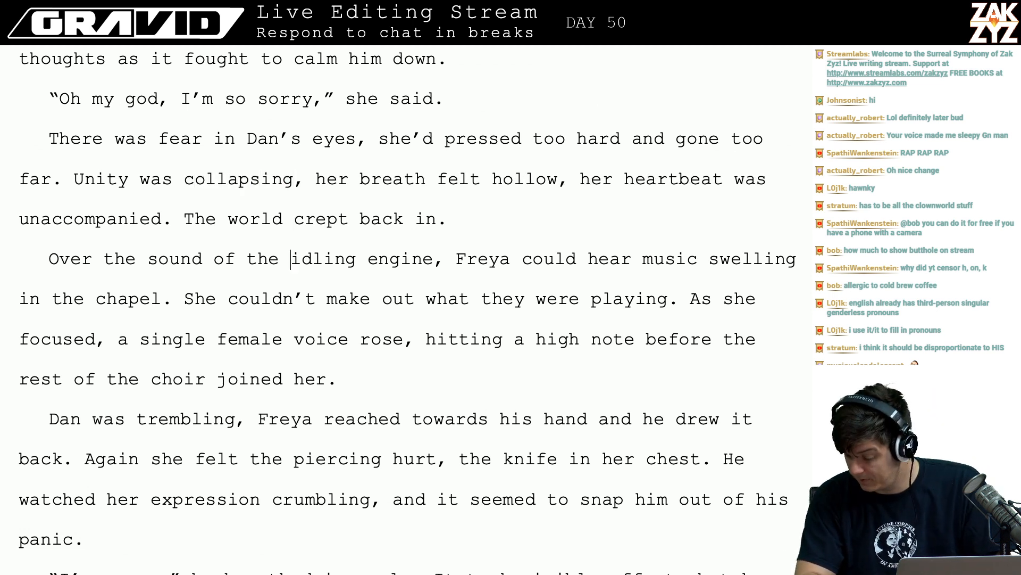
key("Up")
key("Right")
key("Down")
key("Right")
key("Right")
key("Right")
key("Right")
key("Right")
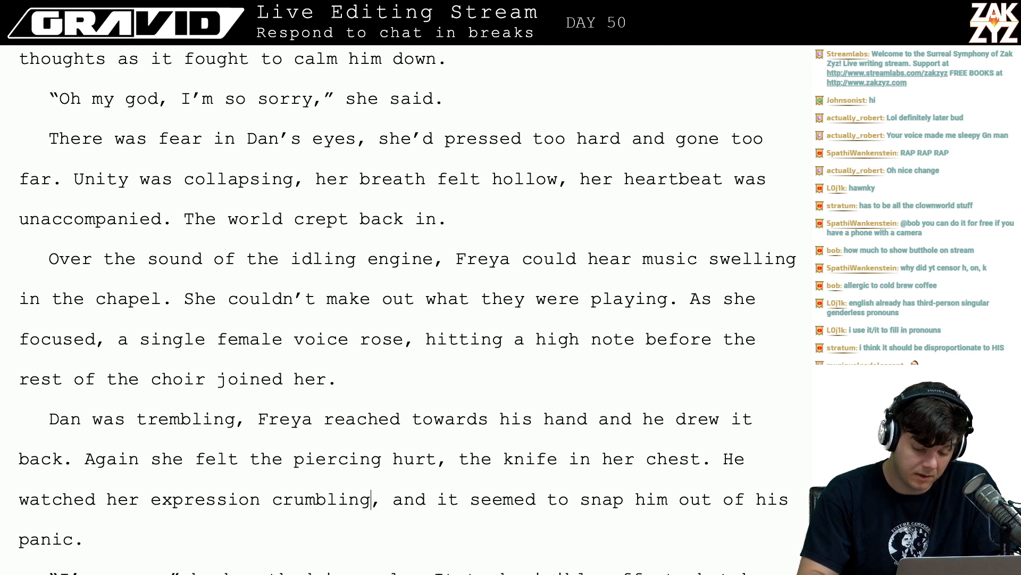
key("Right")
key("BackSpace")
key("BackSpace")
key("BackSpace")
type("e")
key("Right")
- Cut the dialogue "Sorry that was just…" that follows "reached out and took her hand."
key("Down")
key("Down")
key("Down")
key("Down")
key("Down")
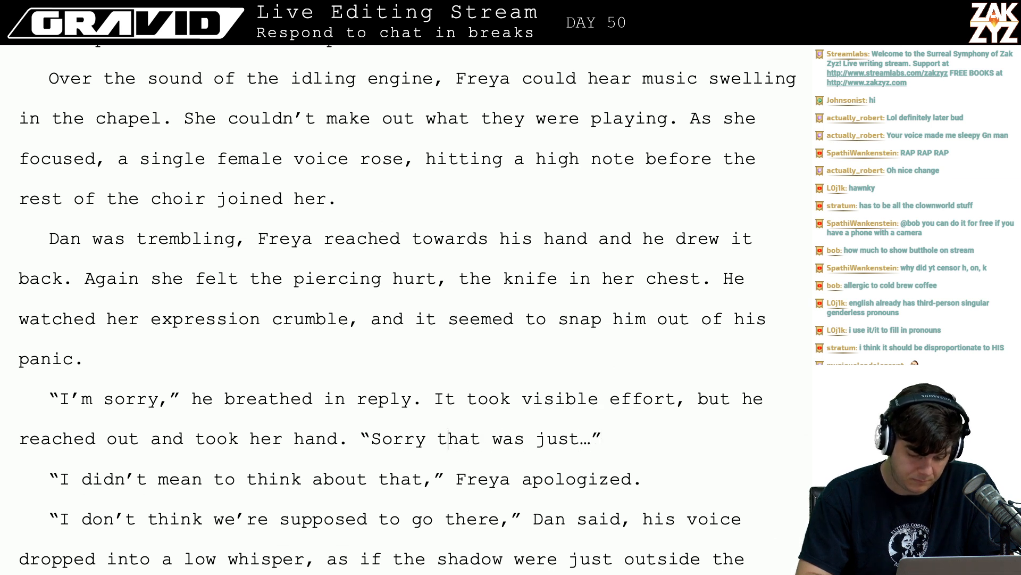
key("shift+Down")
key("shift+Left")
key("shift+Left")
key("shift+Left")
key("shift+Left")
key("shift+Left")
key("shift+Left")
key("shift+Left")
key("shift+Left")
key("shift+Left")
key("shift+Left")
key("shift+Left")
key("shift+Left")
key("shift+Left")
key("shift+Left")
key("shift+Left")
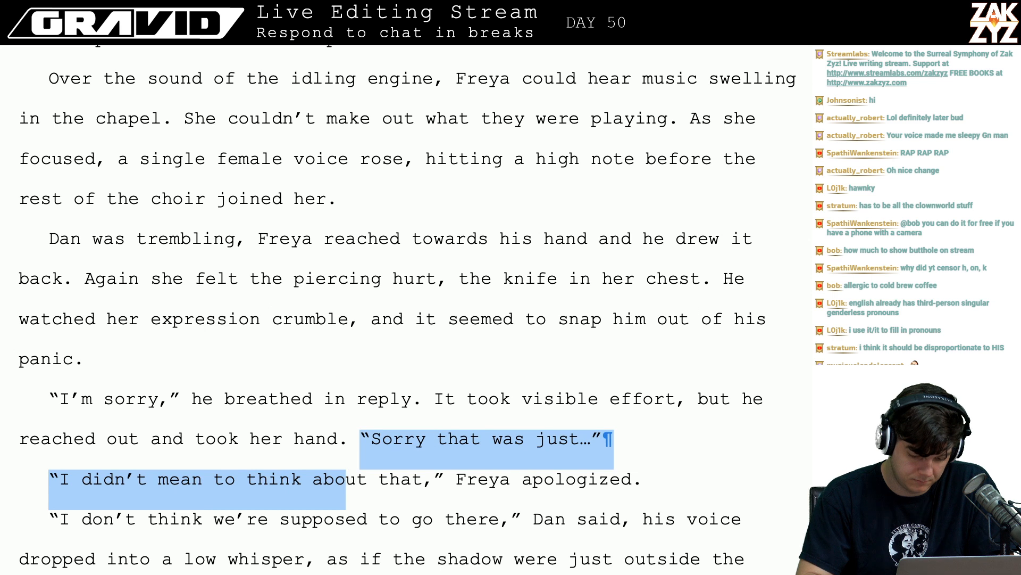
key("shift+Left")
key("shift+Left")
key("shift+Left")
key("shift+Left")
key("shift+Left")
key("shift+Left")
key("shift+Left")
key("shift+Left")
key("shift+Left")
key("shift+Left")
key("shift+Left")
key("shift+Left")
key("shift+Left")
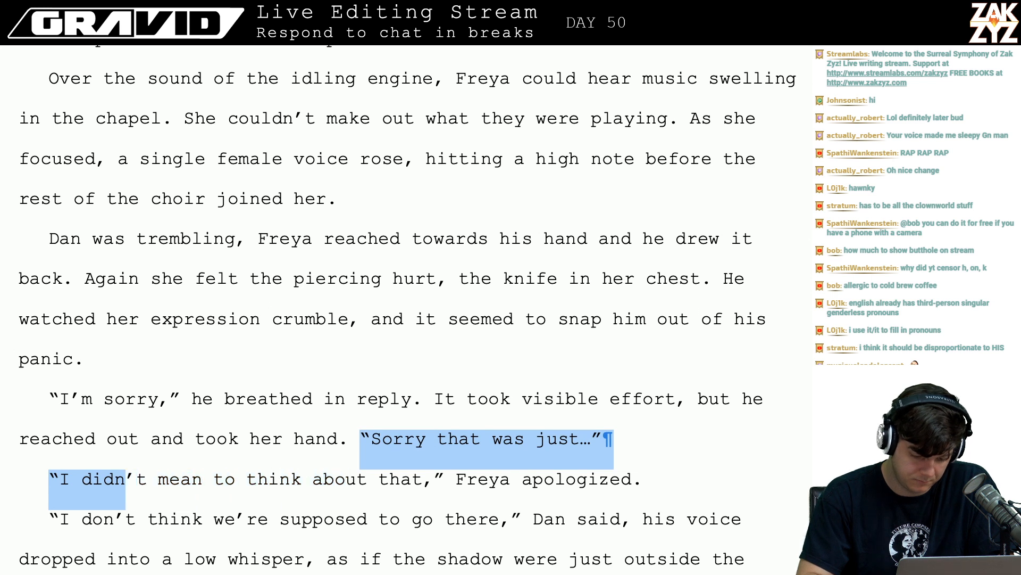
key("ctrl+x")
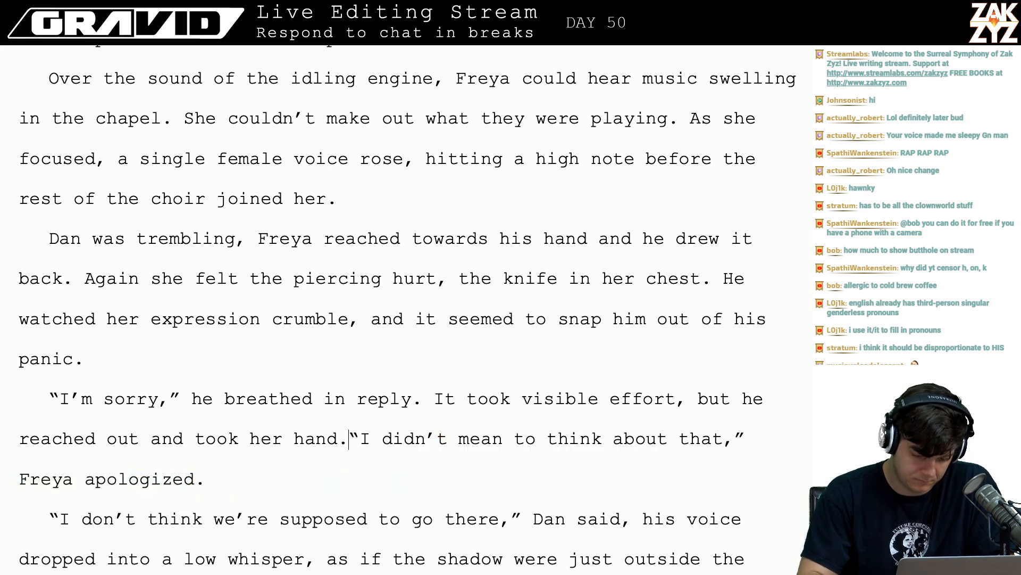
- Add the dialogue "It was too much." after "took her hand." and keep Freya's reply as a separate paragraph
key("Return")
key("Return")
type("\"IT was")
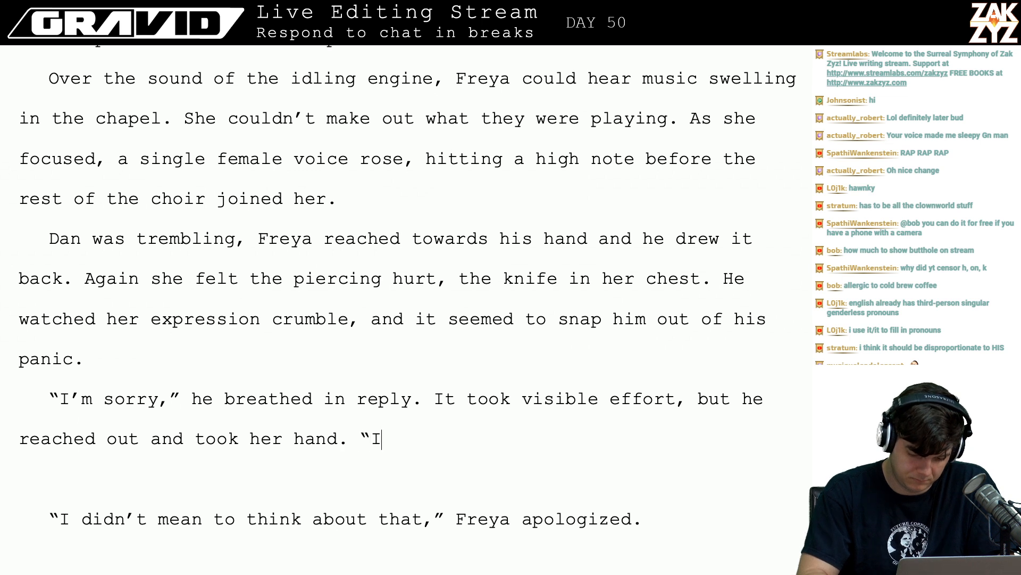
key("BackSpace")
key("BackSpace")
key("BackSpace")
key("BackSpace")
key("BackSpace")
type("t")
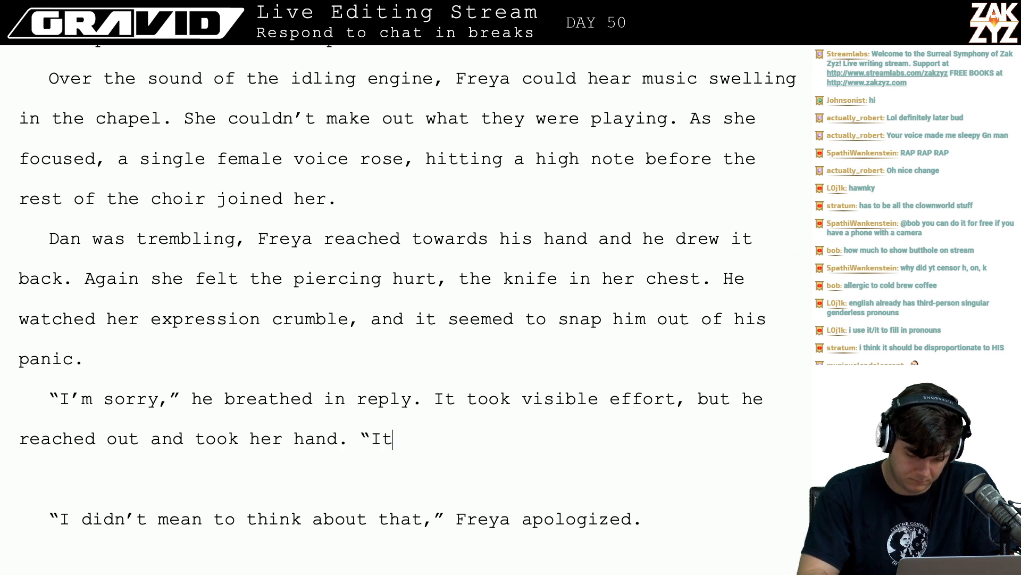
type(" was too much.\"")
key("BackSpace")
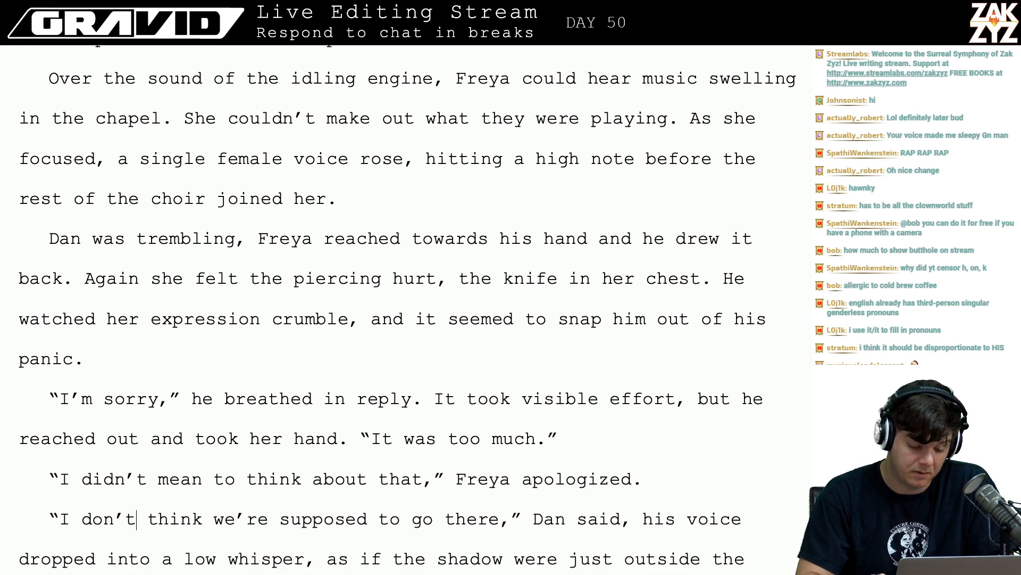
- End Dan's whisper sentence with a period after "window", cut "and", and start a new sentence with "His eyes"
key("Right")
key("Right")
key("Right")
key("Right")
key("Right")
key("Right")
key("Down")
key("Down")
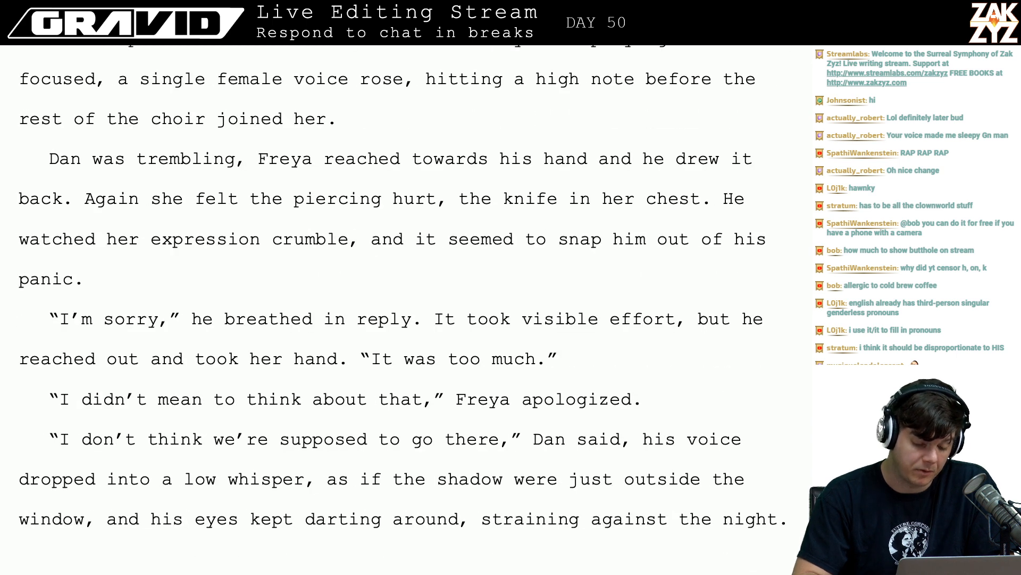
key("Down")
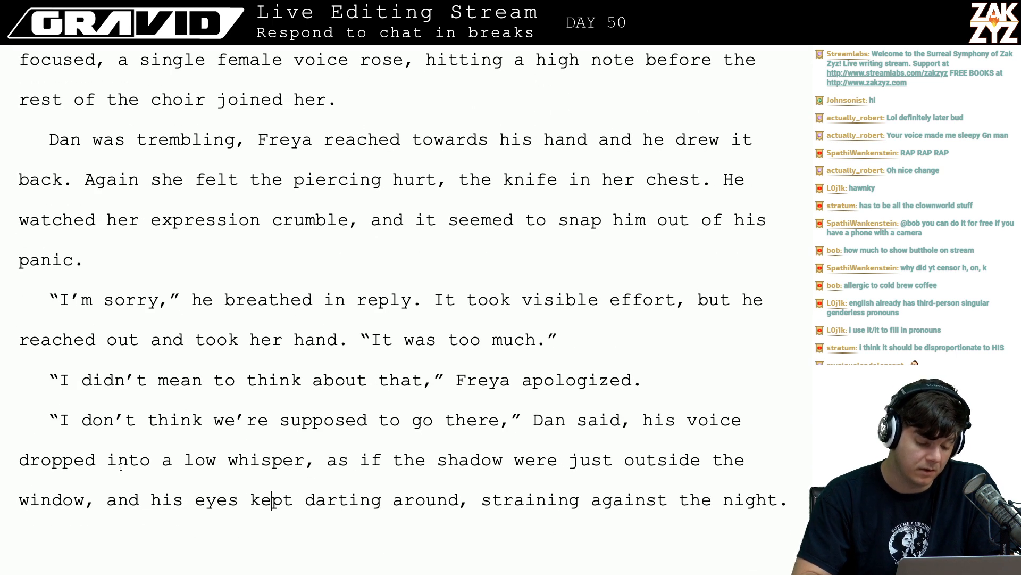
key("Right")
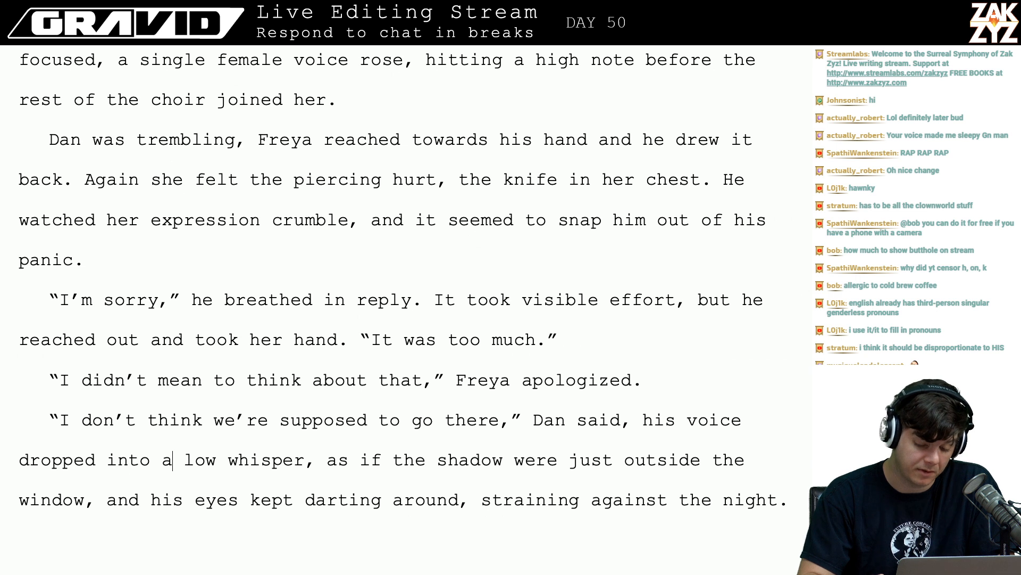
key("Right")
key("Right")
key("Right")
key("Right")
key("Right")
key("Right")
key("Right")
key("Right")
key("Right")
key("Right")
key("Right")
key("Right")
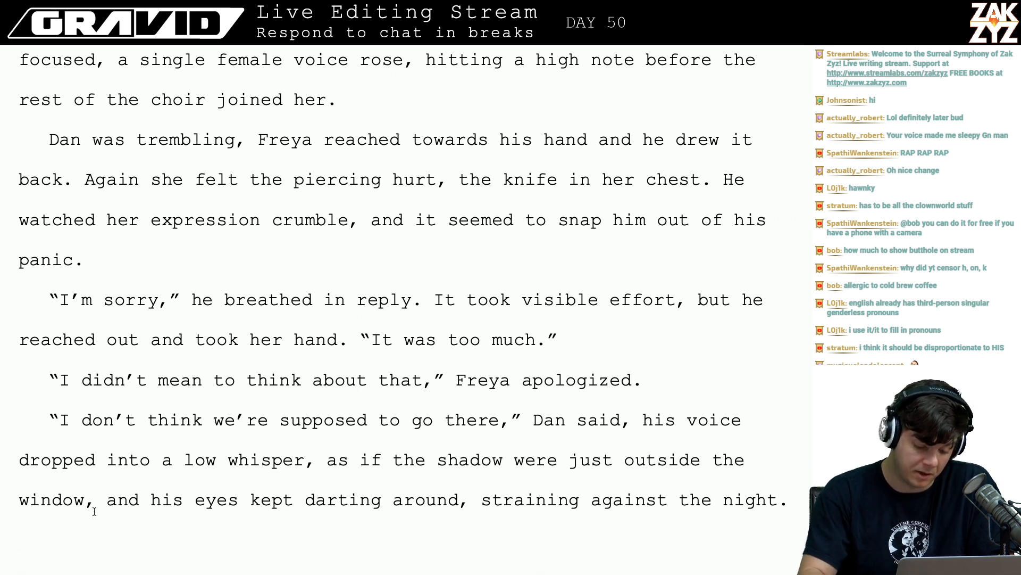
key("BackSpace")
type(".")
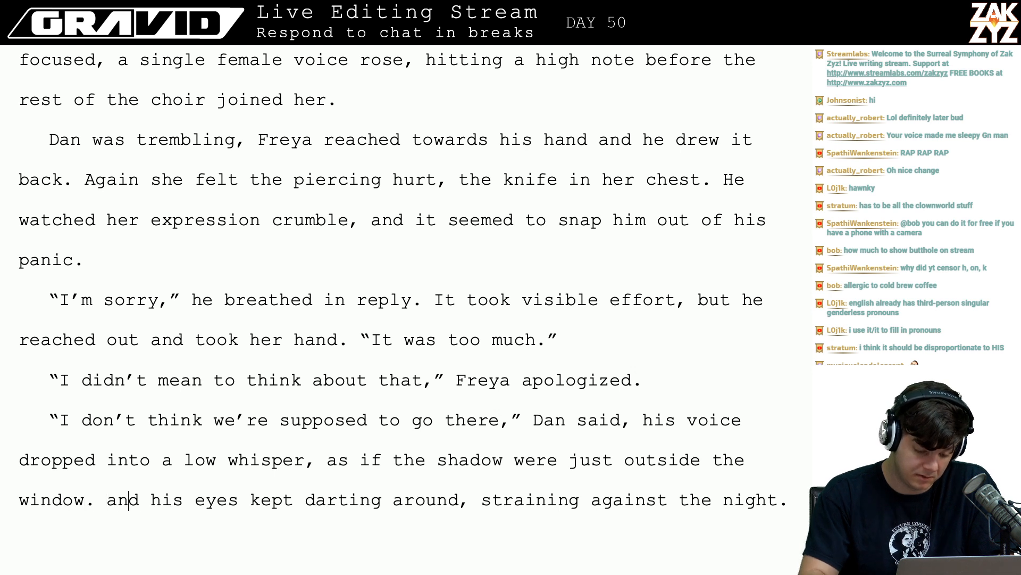
key("BackSpace")
key("BackSpace")
key("BackSpace")
key("BackSpace")
key("BackSpace")
type("H")
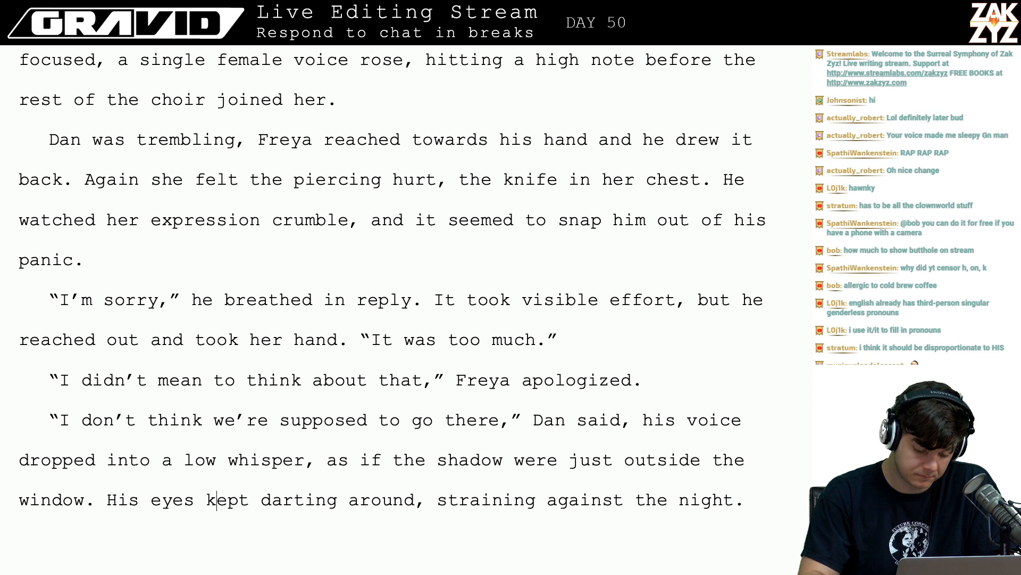
- Change "kept" to "were" in the sentence "His eyes kept darting around"
key("shift+Right")
key("shift+Right")
key("shift+Right")
key("shift+Right")
type("were")
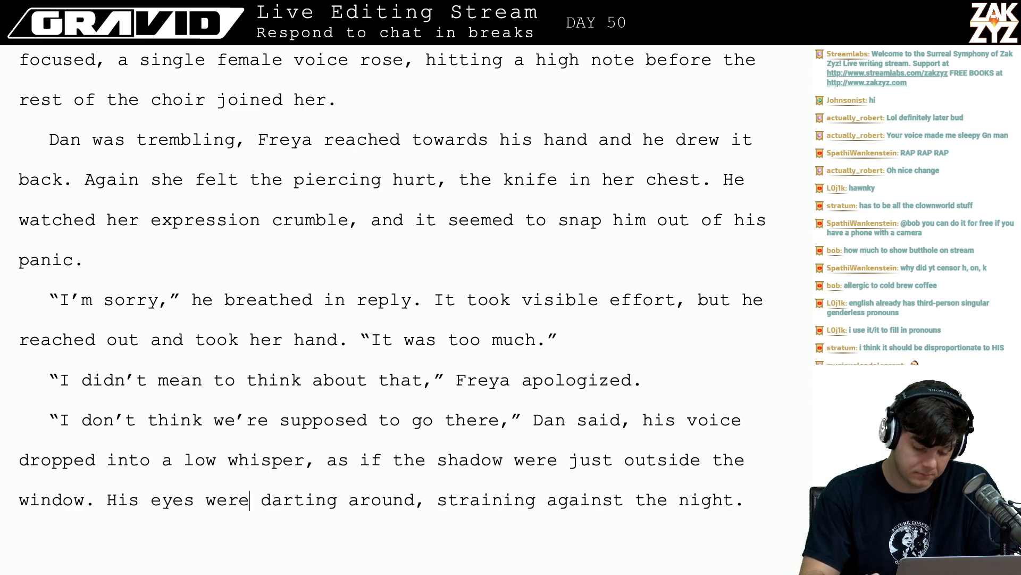
- Read on into Freya's "It's just a dream I had" paragraph and compare its mention of Dan's darting eyes with the preceding one
key("Down")
key("Up")
key("Up")
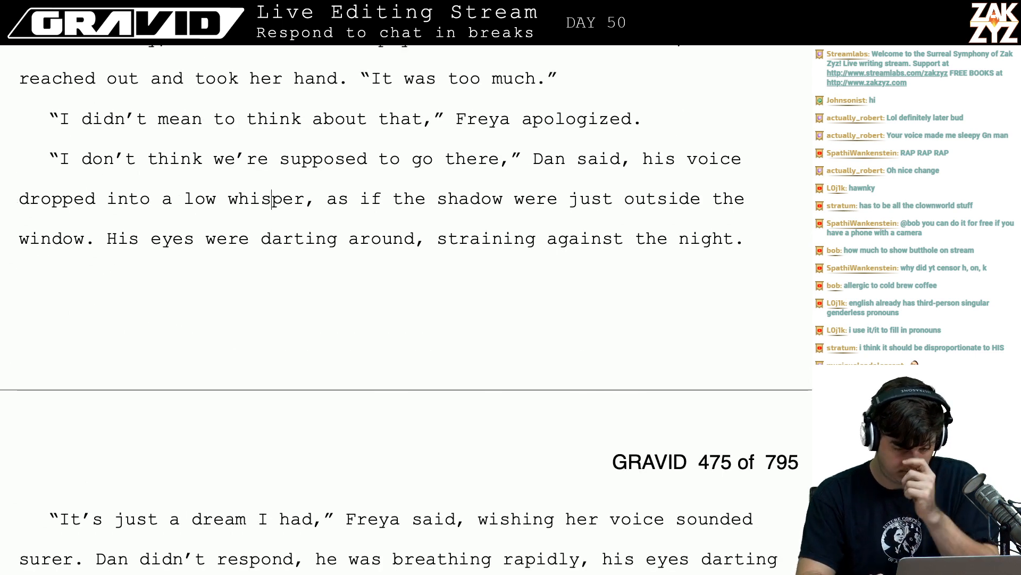
key("Down")
key("Down")
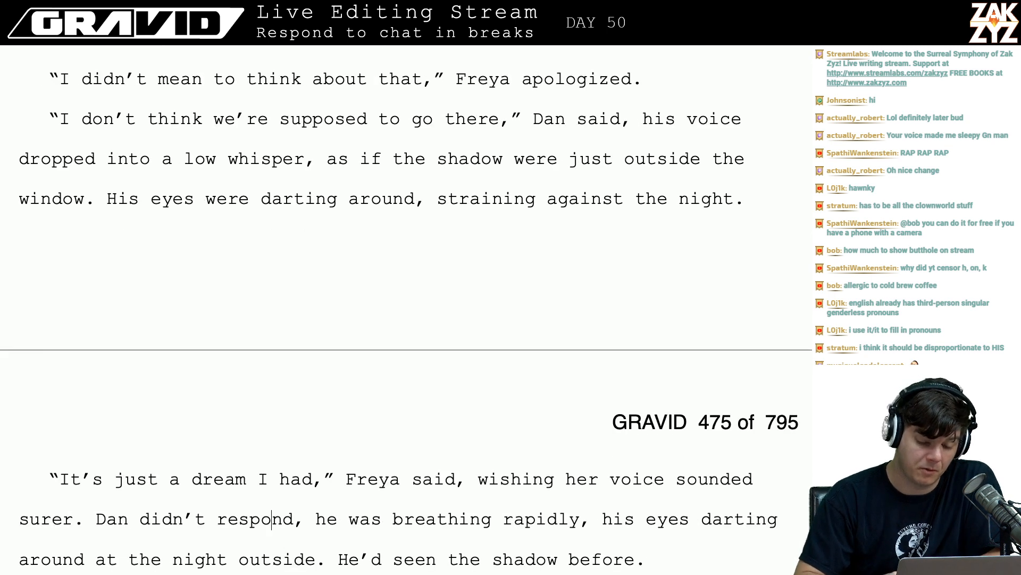
scroll(345, 371, "down", 3)
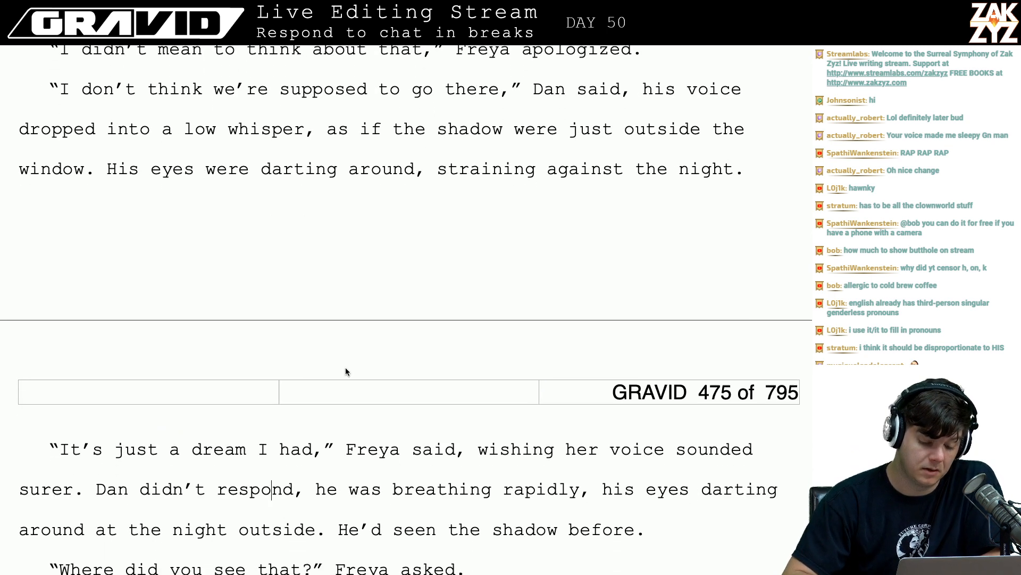
left_click(237, 393)
key("Right")
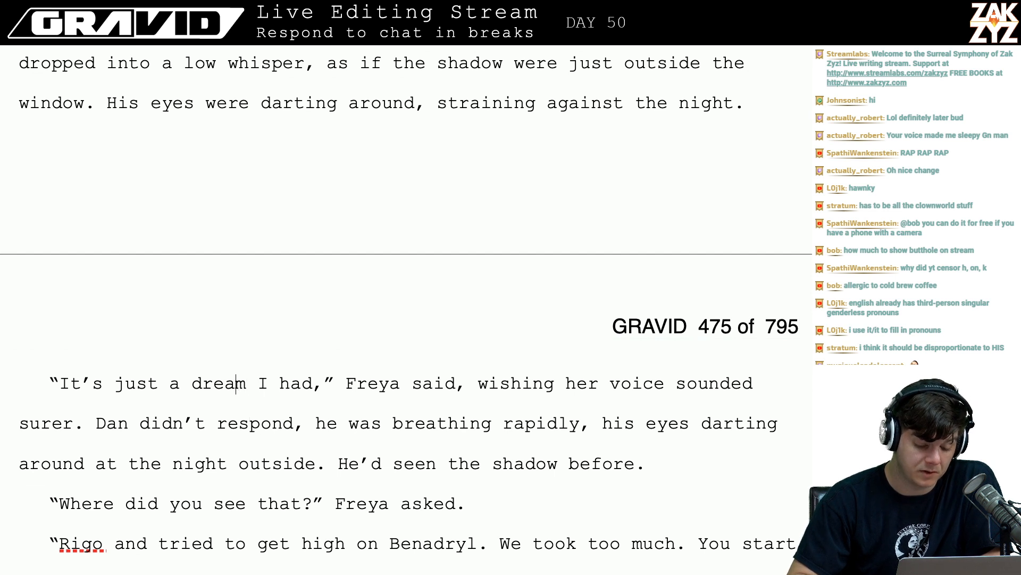
key("Right")
key("Right")
key("Right")
key("Right")
key("Right")
key("Right")
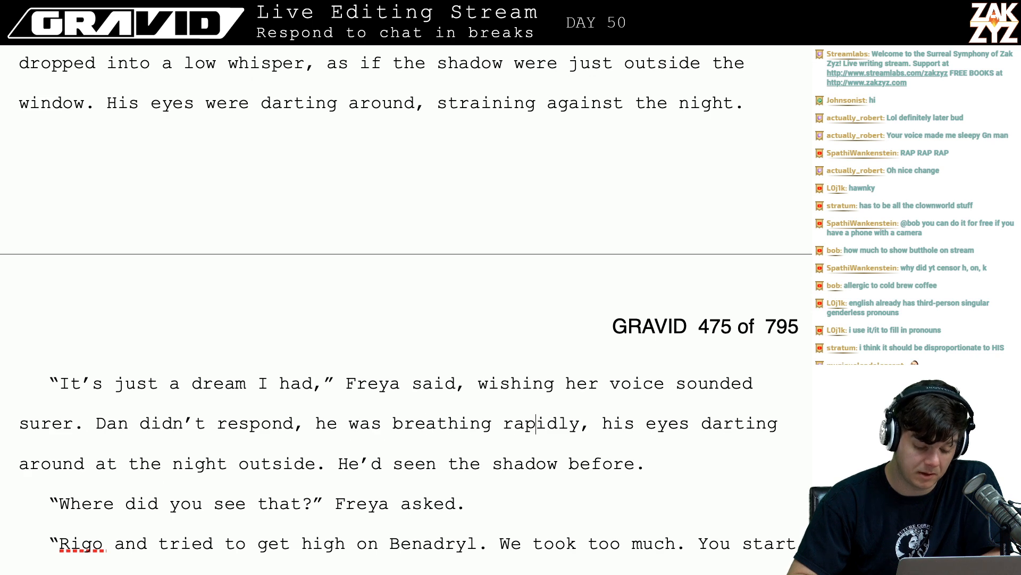
key("Up")
key("Up")
key("Up")
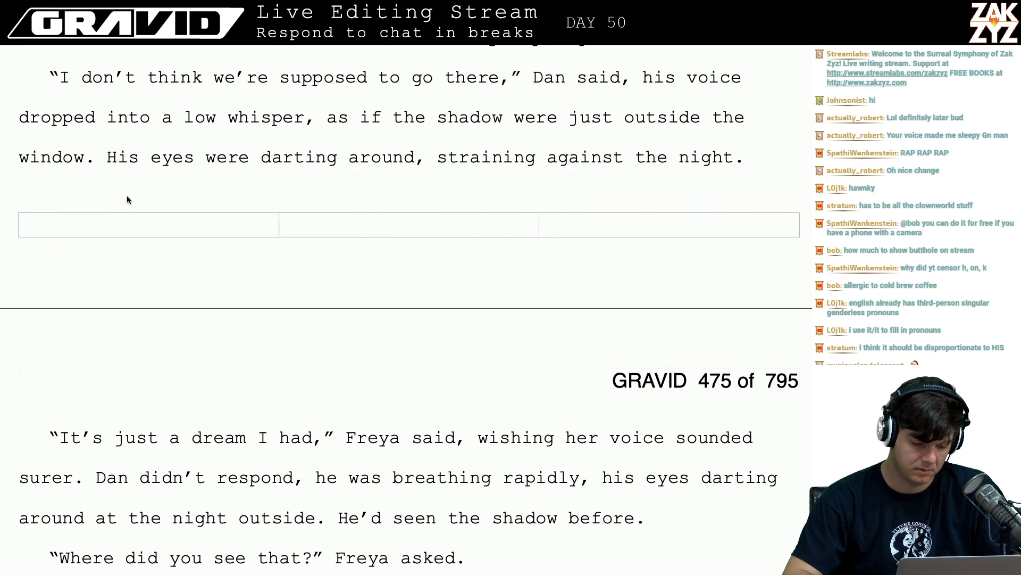
- Delete the sentence "His eyes were darting around, straining against the night." after "window." and keep the paragraph break
left_click_drag(107, 159, 463, 226)
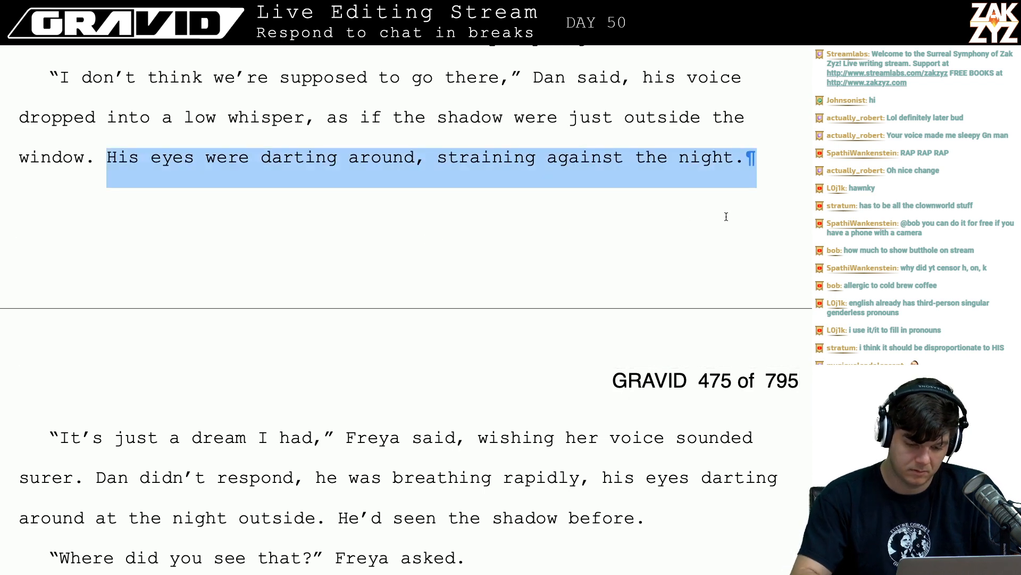
key("BackSpace")
key("Return")
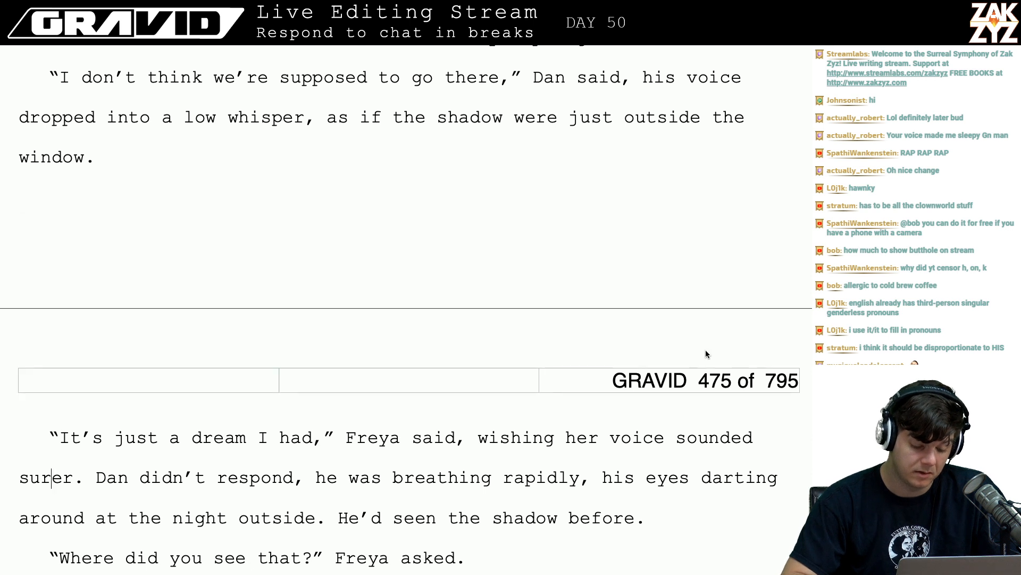
- Cut "he was breathing rapidly," after "Dan didn't respond," and insert "were" so the text reads "his eyes were darting"
left_click(311, 474)
left_click_drag(311, 474, 592, 477)
key("BackSpace")
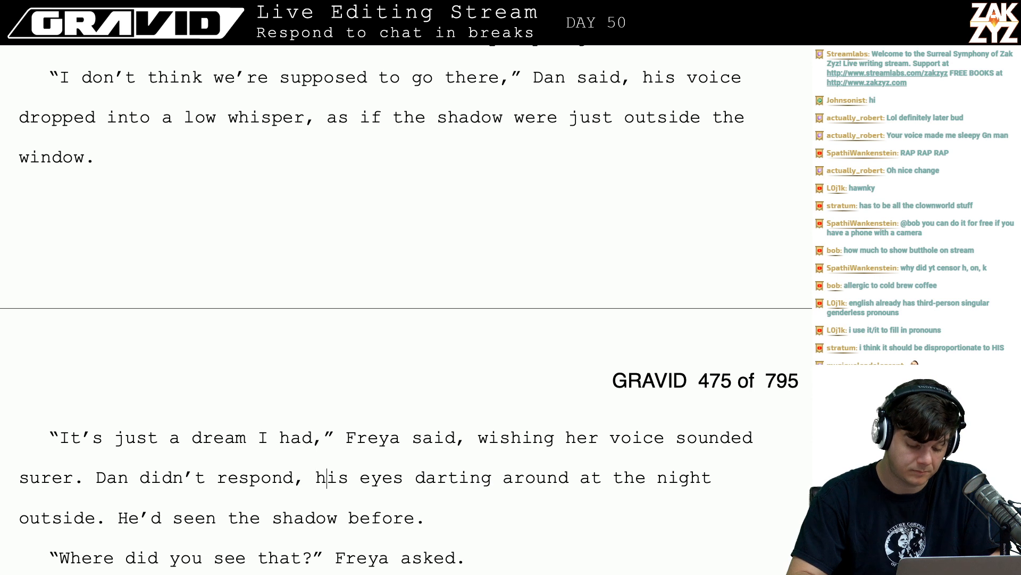
type("were")
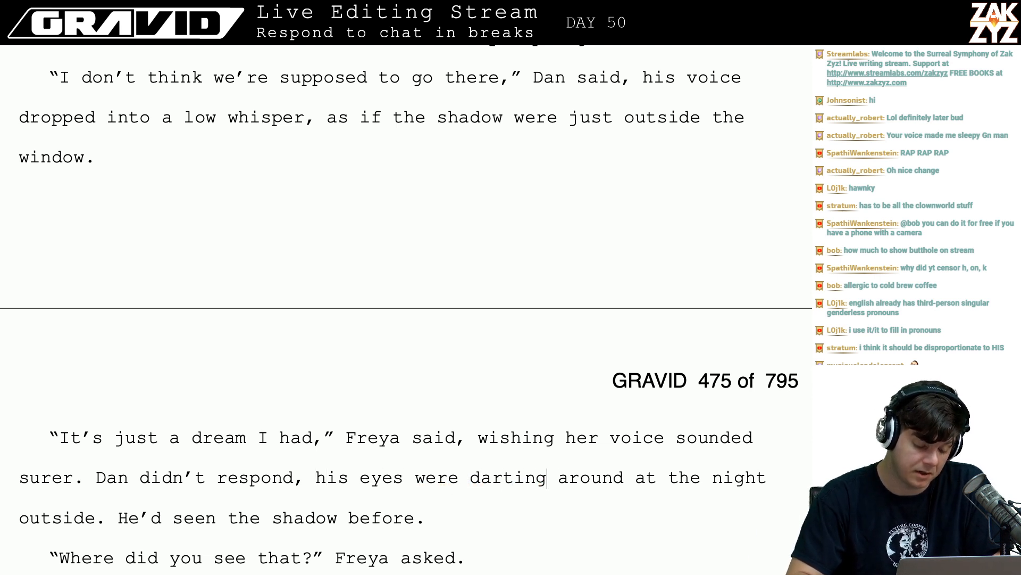
- Read Freya's question "Where did you see that?" and Dan's Benadryl answer through to the narration that closes it
key("Down")
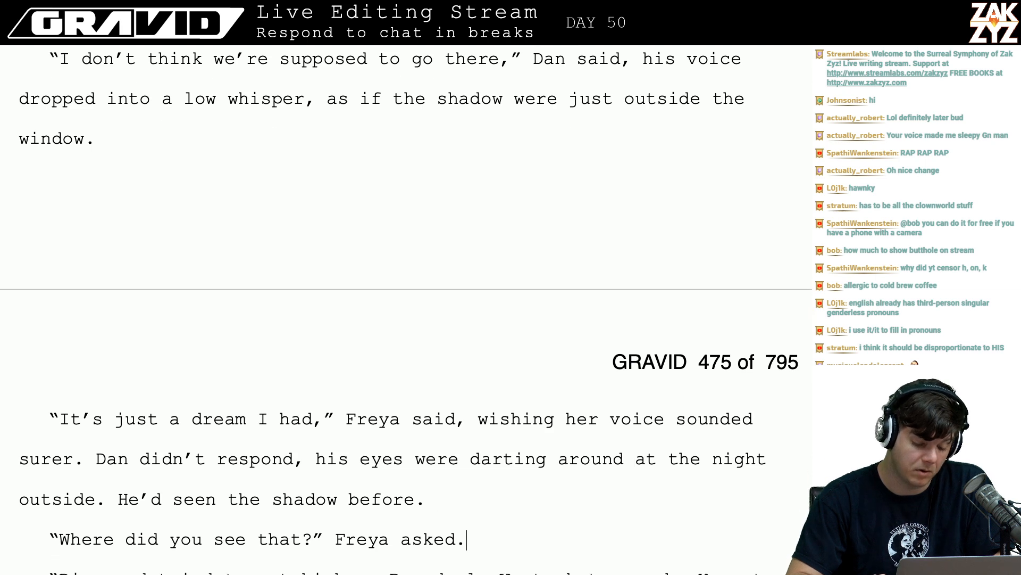
key("Left")
key("Left")
key("Left")
key("Left")
key("Left")
key("Left")
key("Down")
key("Down")
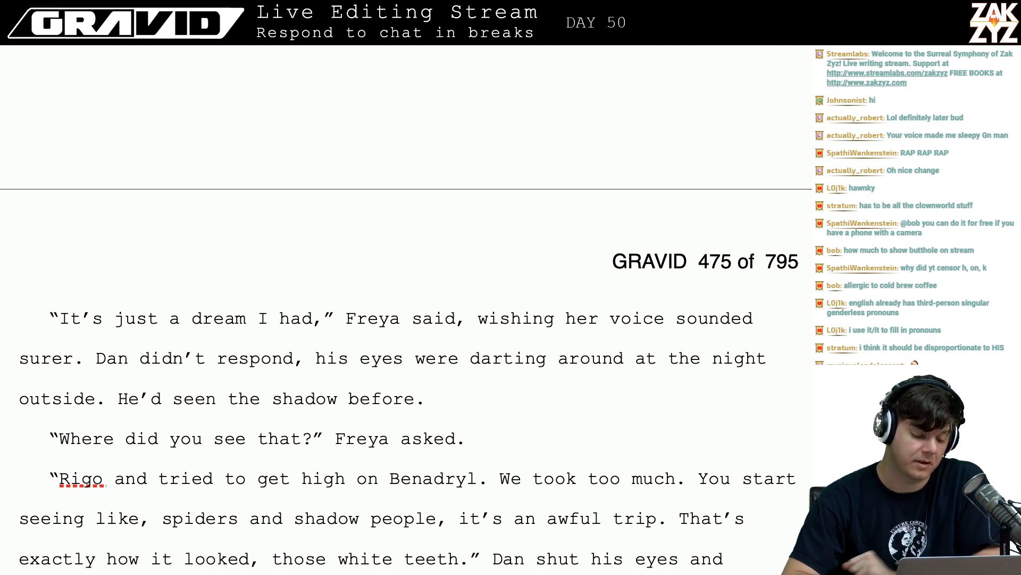
scroll(407, 475, "down", 3)
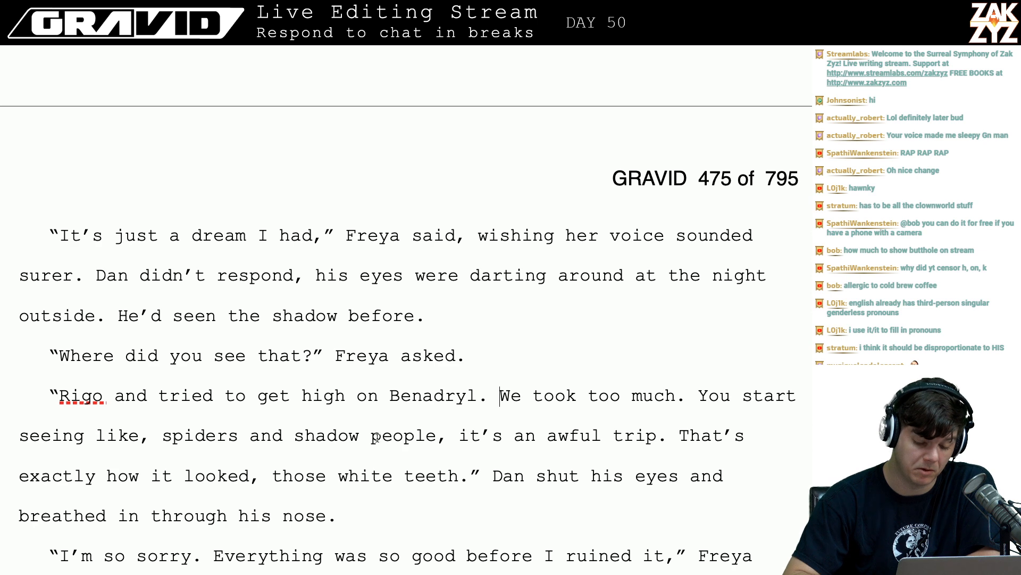
scroll(444, 475, "down", 1)
left_click(358, 426)
key("Left")
key("Left")
key("Right")
key("Right")
key("Right")
key("Right")
key("Right")
key("Right")
key("Right")
key("Right")
key("Right")
key("Right")
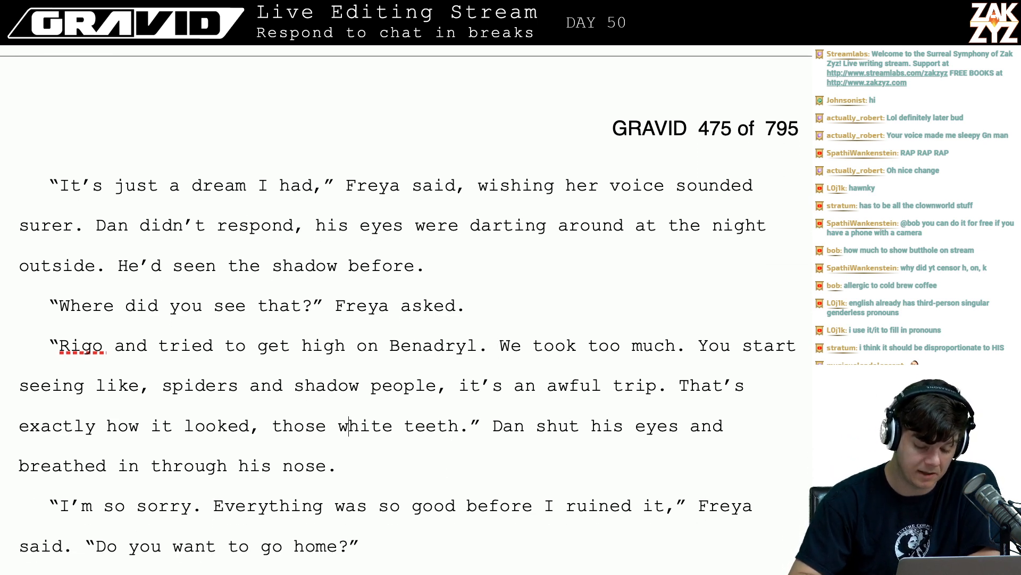
key("Right")
key("Right")
key("Right")
key("Down")
key("Up")
key("Right")
key("Down")
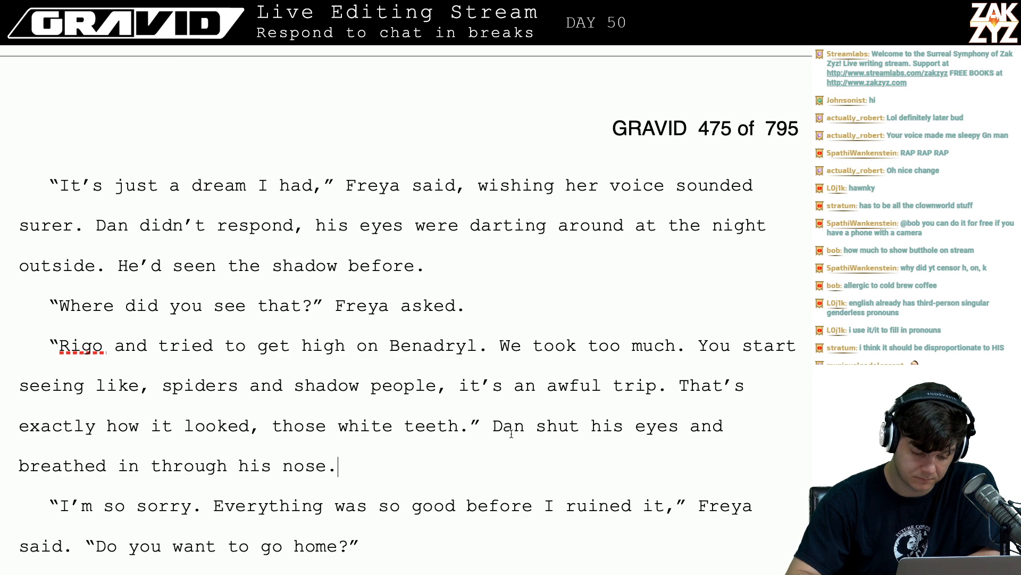
- Delete the sentence "Dan shut his eyes and breathed in through his nose." after "those white teeth."
left_click(496, 426)
key("ctrl+shift+Down")
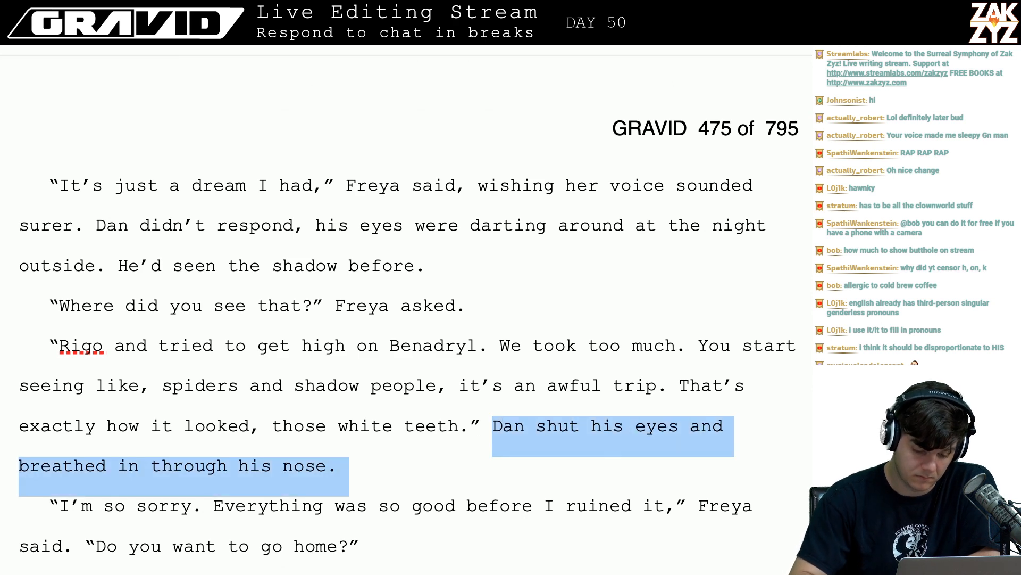
key("BackSpace")
- Read Freya's apology beginning "I'm so sorry" and her question about going home
key("Right")
key("Right")
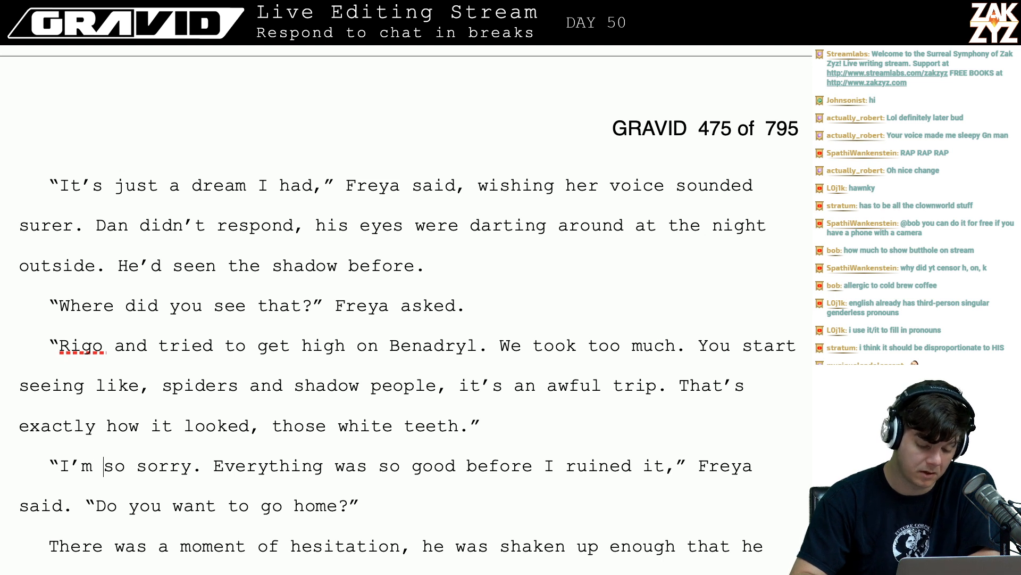
key("Right")
key("Right")
key("Right")
key("Right")
key("Right")
key("Right")
key("Right")
key("Right")
key("Down")
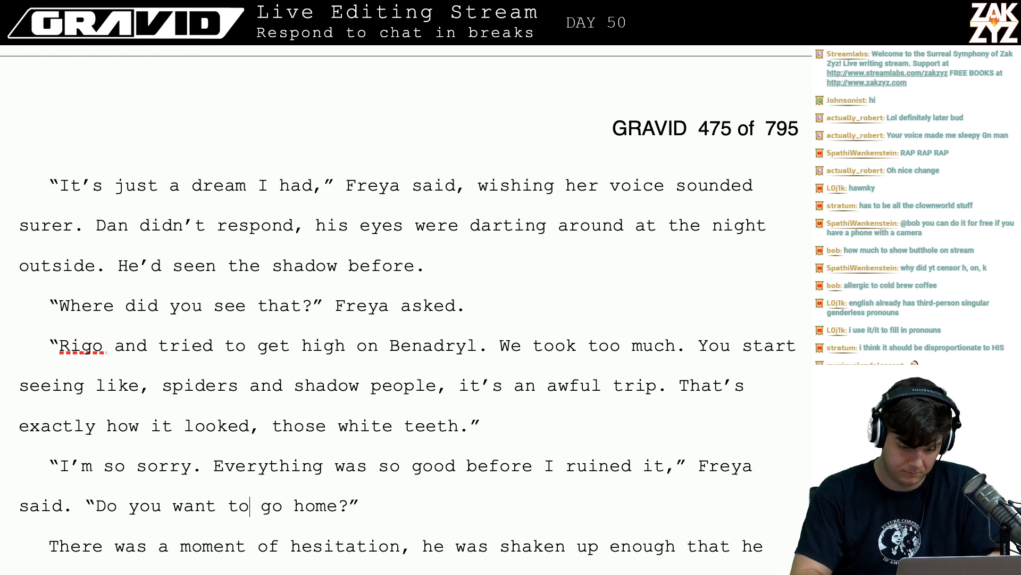
- Start a new paragraph between Dan's "those white teeth" line and Freya's "I'm so sorry" reply
left_click(512, 426)
key("Return")
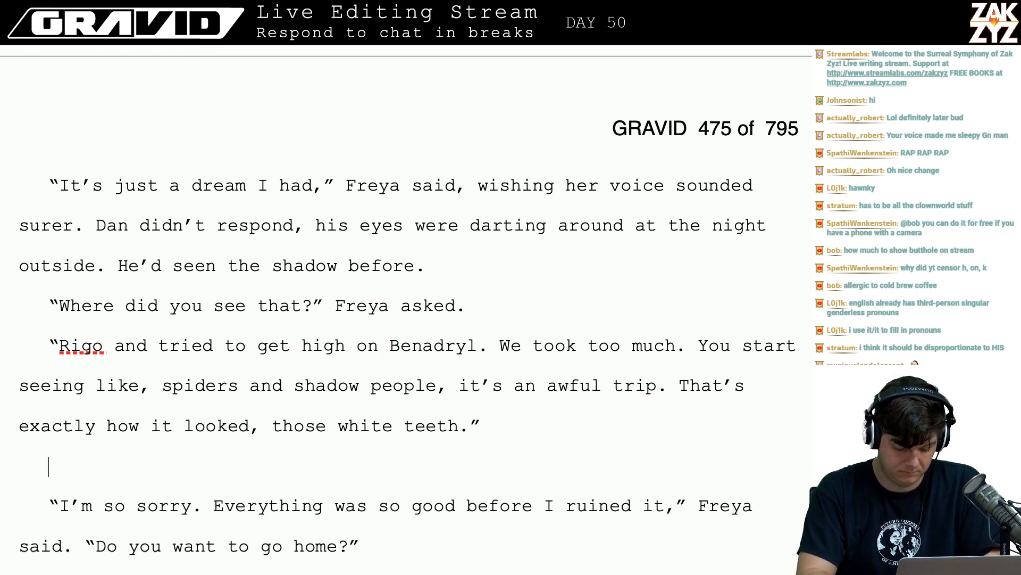
type("There wa")
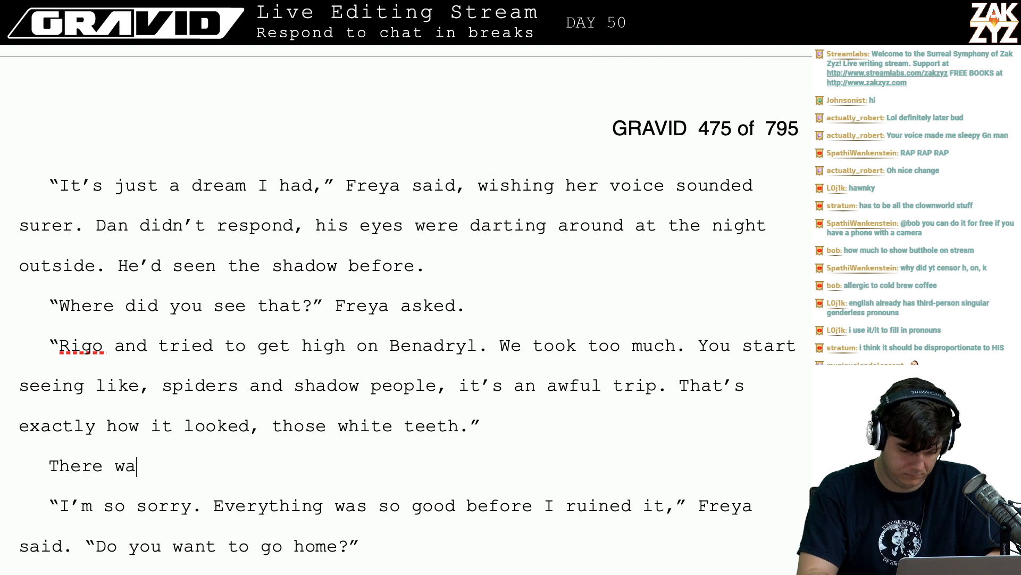
type("s awkward ")
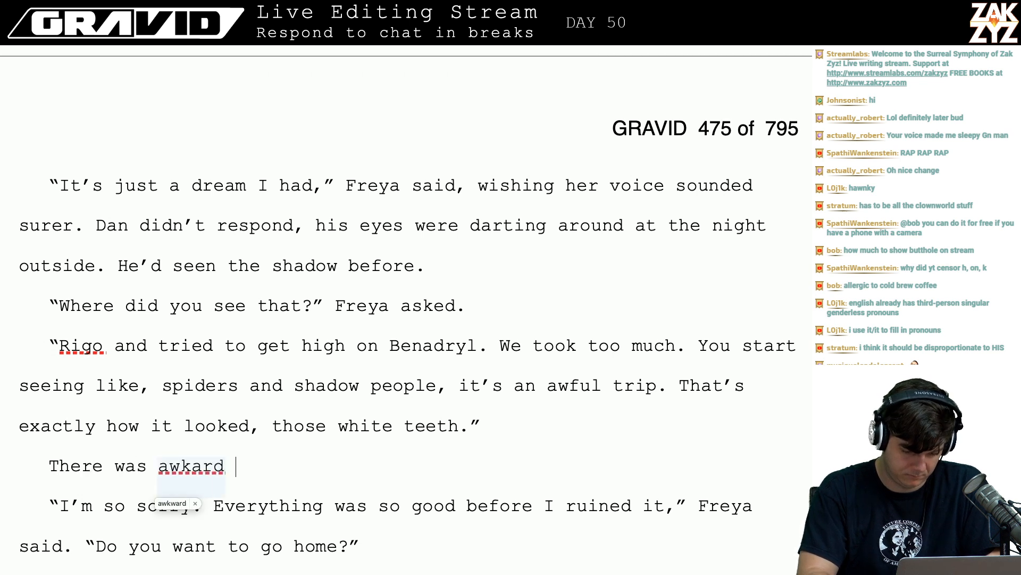
type("silence in th")
key("BackSpace")
type("the cab,")
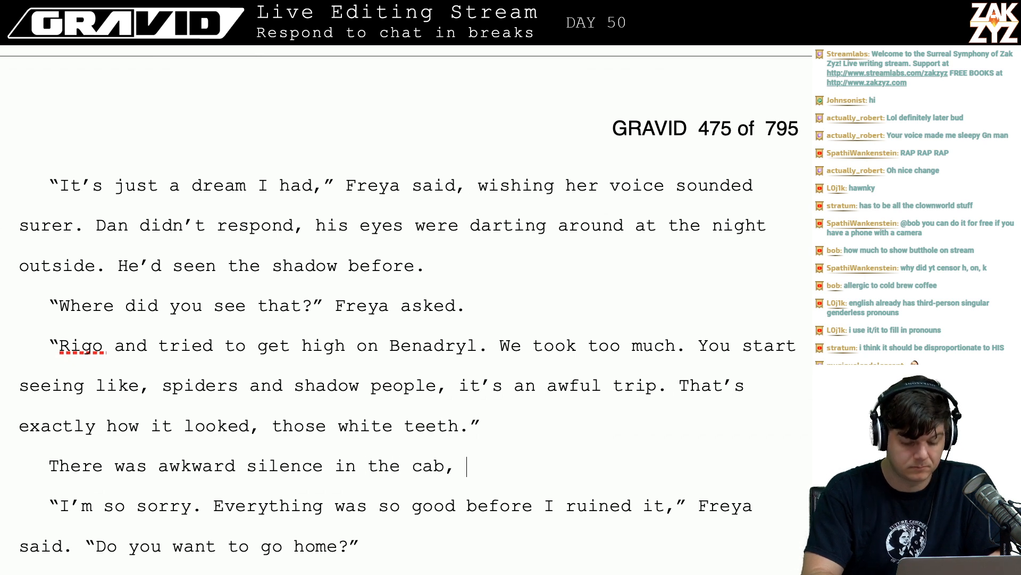
key("BackSpace")
key("BackSpace")
key("BackSpace")
key("BackSpace")
key("BackSpace")
key("BackSpace")
key("BackSpace")
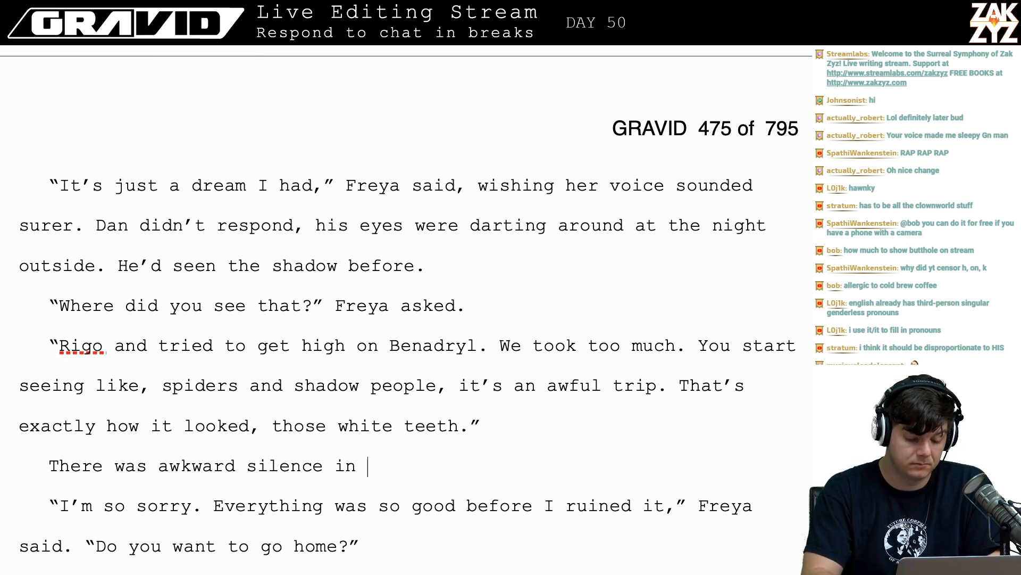
key("BackSpace")
key("BackSpace")
key("BackSpace")
key("BackSpace")
type("while")
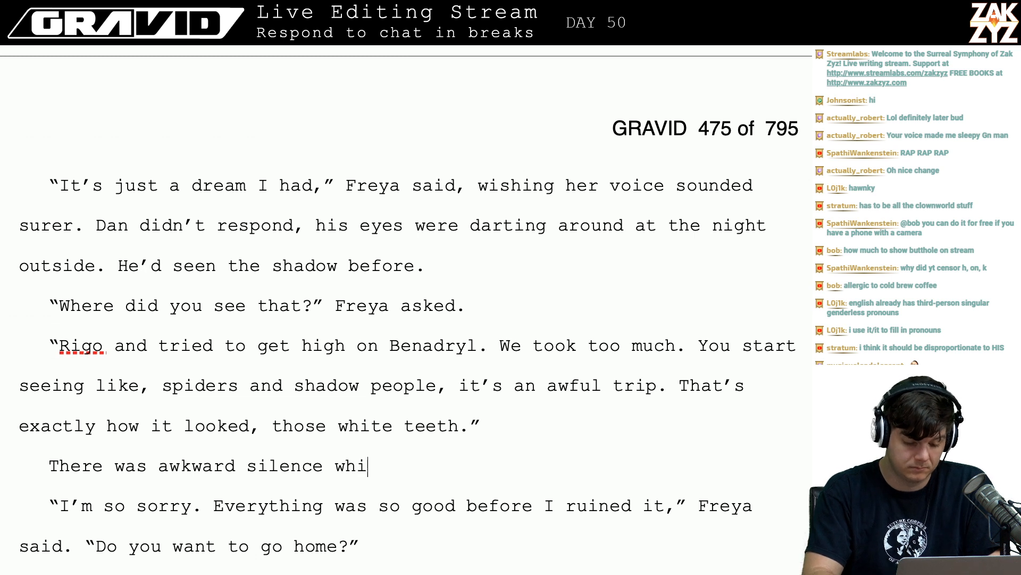
key("BackSpace")
key("BackSpace")
key("BackSpace")
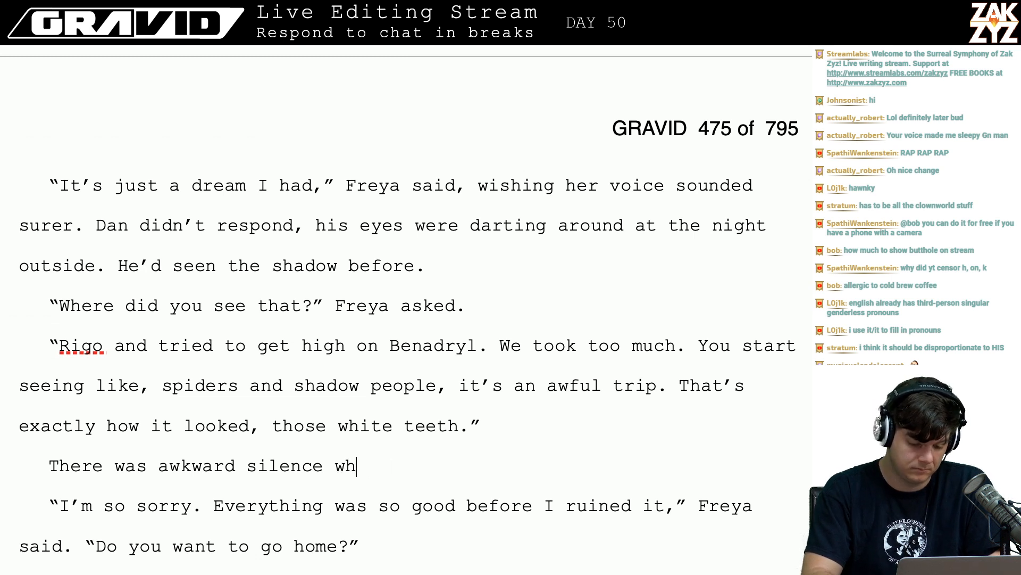
type("ile")
key("BackSpace")
key("BackSpace")
key("BackSpace")
key("BackSpace")
key("BackSpace")
key("BackSpace")
key("BackSpace")
key("BackSpace")
key("BackSpace")
key("BackSpace")
key("BackSpace")
key("BackSpace")
key("BackSpace")
key("BackSpace")
key("BackSpace")
key("BackSpace")
key("BackSpace")
key("BackSpace")
key("BackSpace")
key("BackSpace")
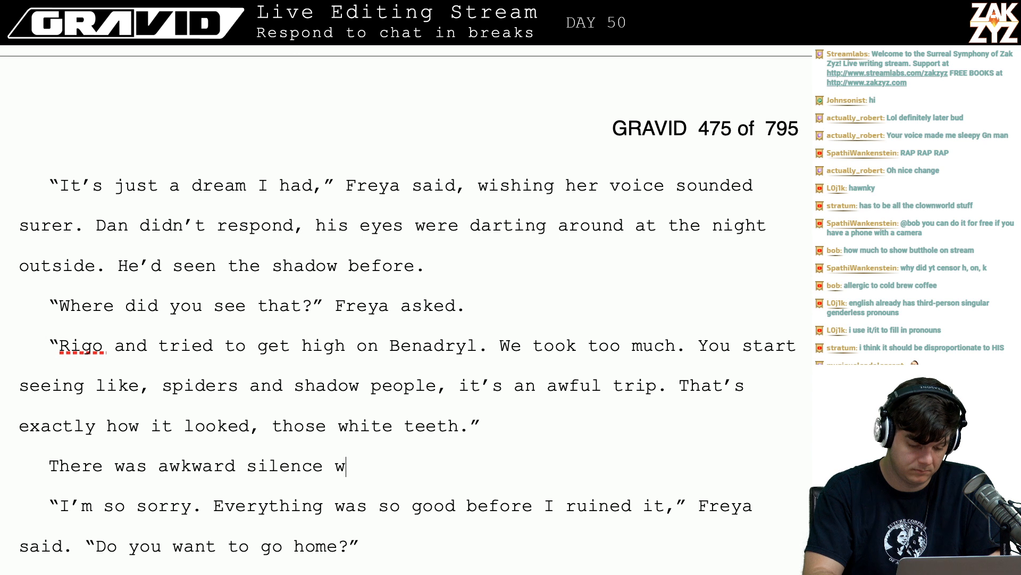
key("BackSpace")
key("BackSpace")
key("BackSpace")
key("BackSpace")
key("BackSpace")
key("BackSpace")
key("BackSpace")
key("BackSpace")
key("BackSpace")
key("BackSpace")
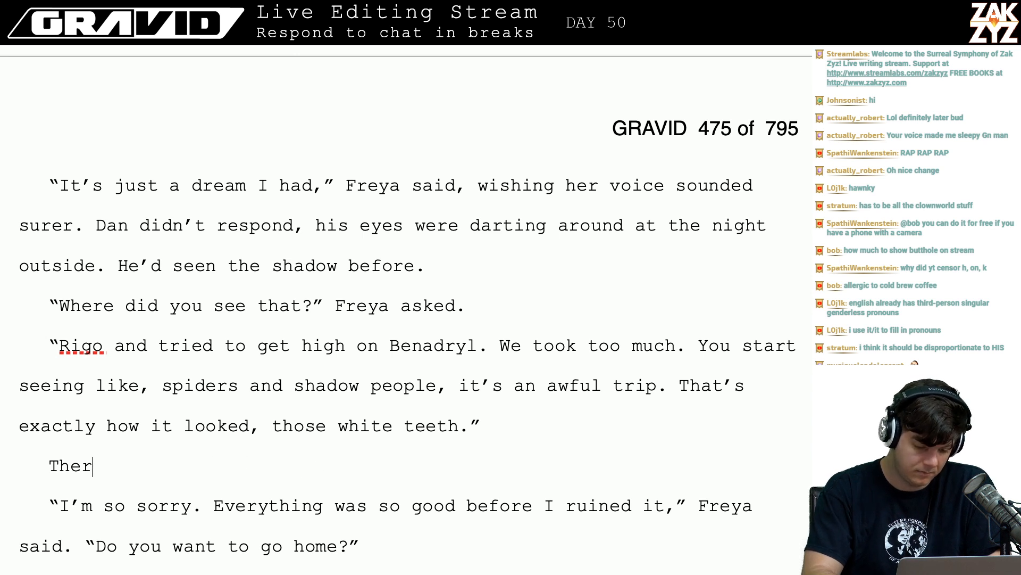
- Begin the new narration paragraph before Freya's apology with the words "Again the"
type("Again the sound fo")
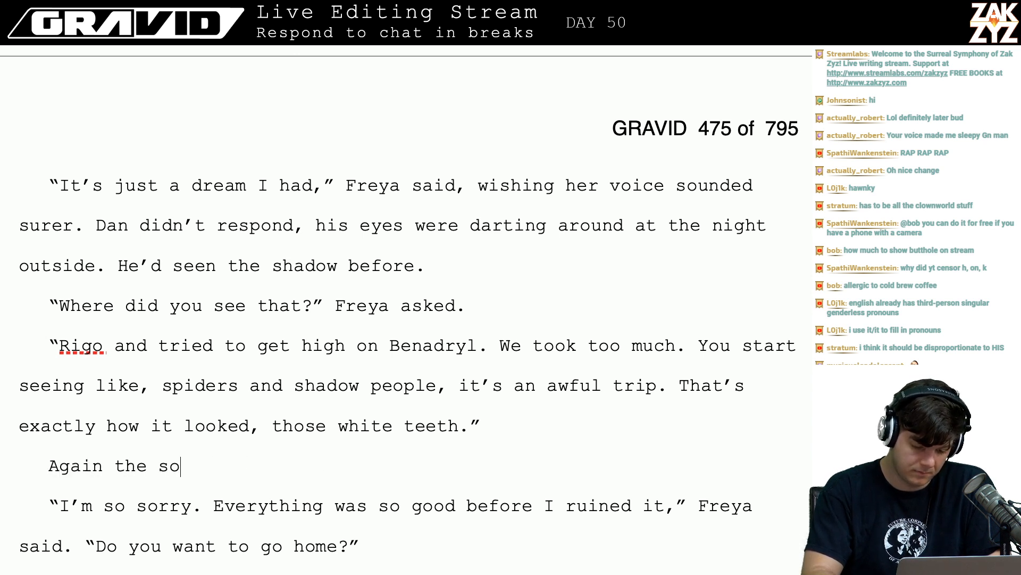
key("BackSpace")
key("BackSpace")
key("BackSpace")
key("BackSpace")
key("BackSpace")
key("BackSpace")
key("BackSpace")
key("BackSpace")
key("BackSpace")
key("BackSpace")
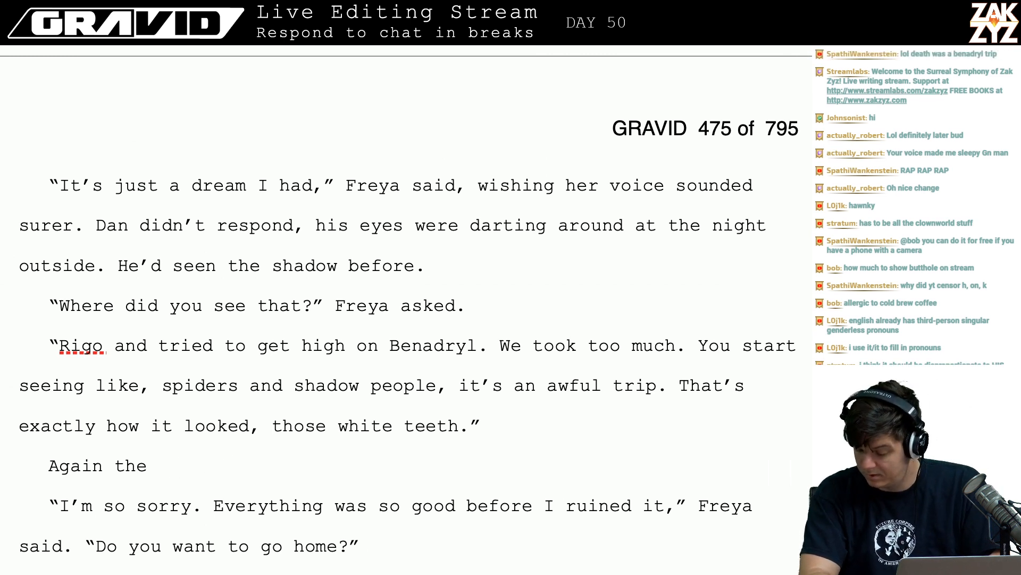
type("conversation")
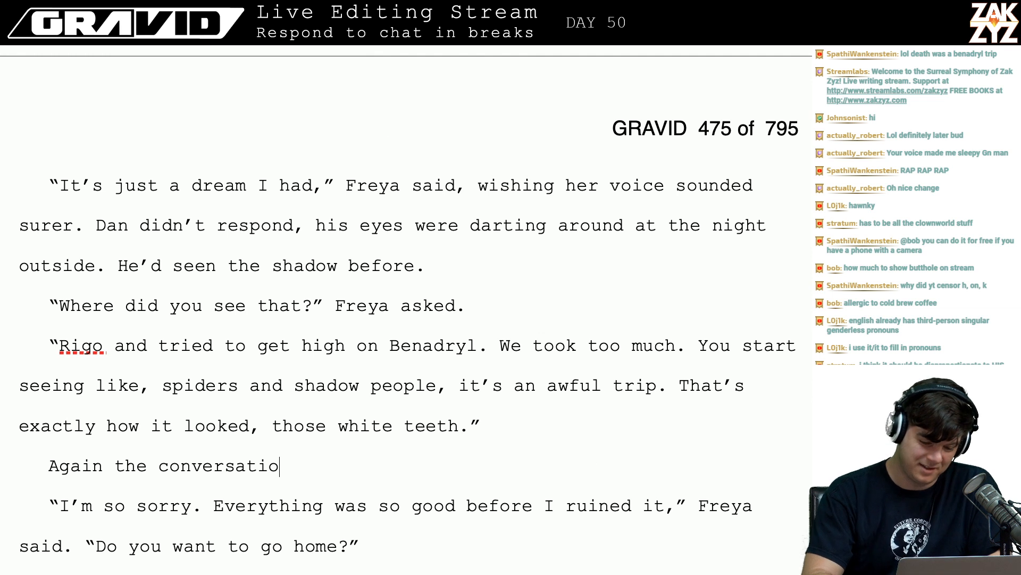
key("BackSpace")
key("BackSpace")
key("BackSpace")
key("BackSpace")
key("BackSpace")
key("BackSpace")
key("BackSpace")
key("BackSpace")
key("BackSpace")
key("BackSpace")
key("BackSpace")
key("BackSpace")
key("BackSpace")
key("BackSpace")
key("BackSpace")
key("BackSpace")
key("BackSpace")
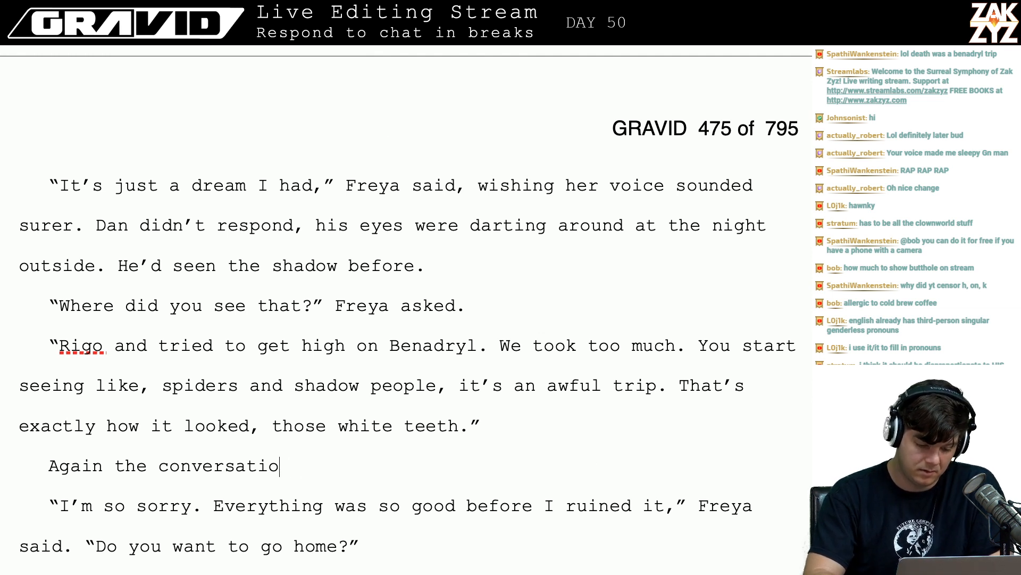
- Complete the narration paragraph as "Again the sound of the choir rose, filling in the empty space between them"
type("th")
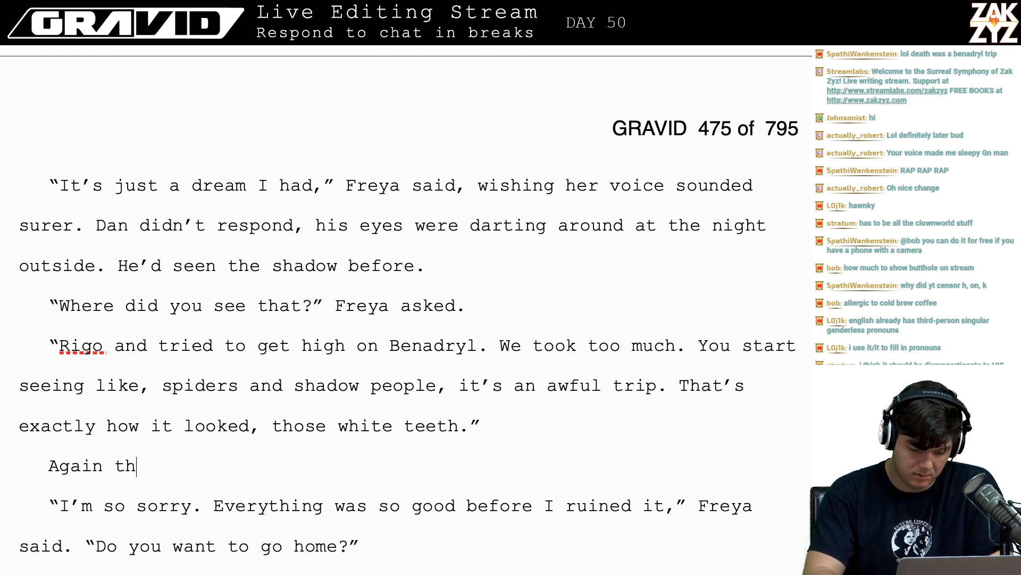
type("e sound of the cho")
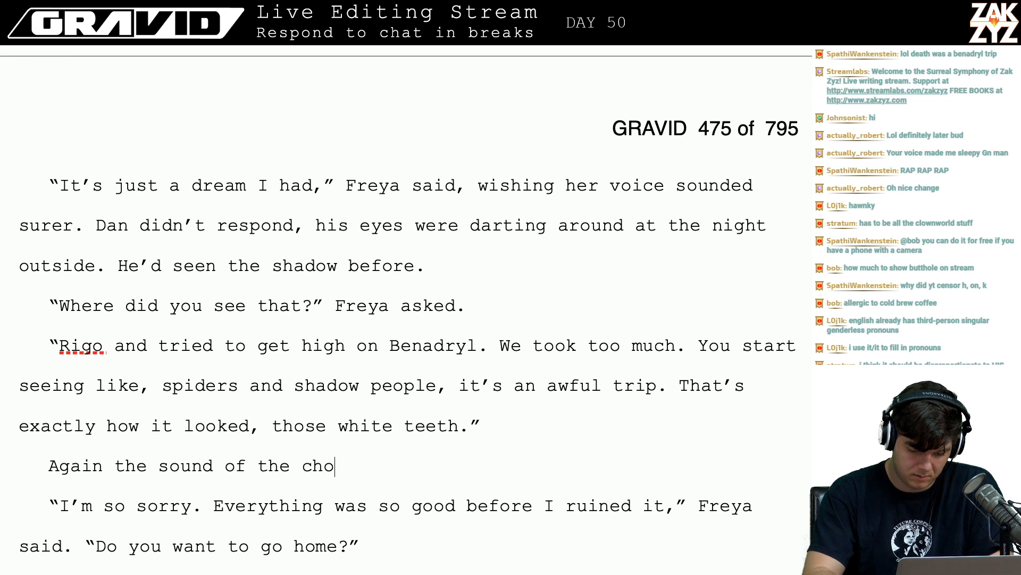
type("ir rose, filling in the gap")
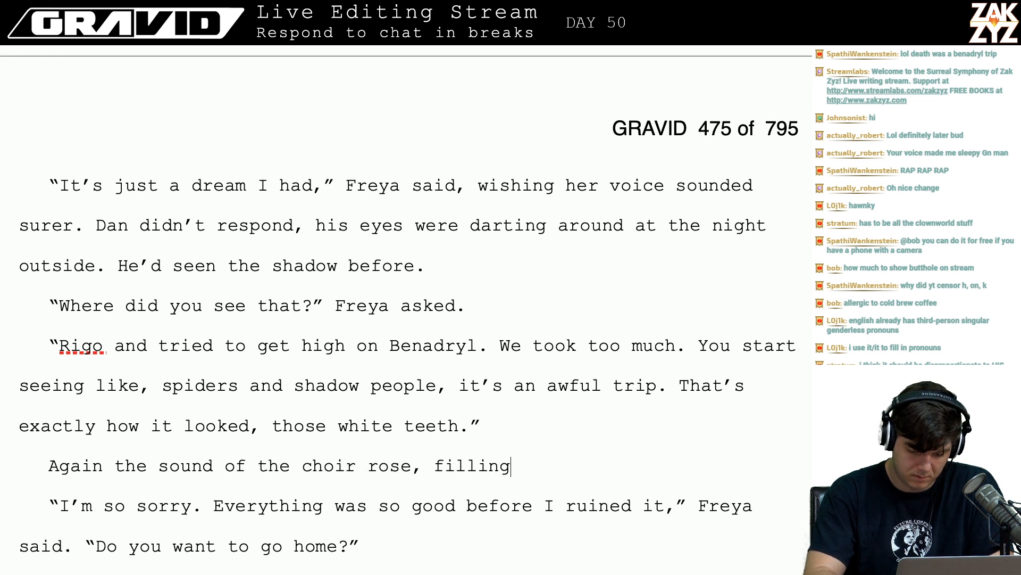
key("BackSpace")
key("BackSpace")
key("BackSpace")
key("BackSpace")
key("BackSpace")
key("BackSpace")
key("BackSpace")
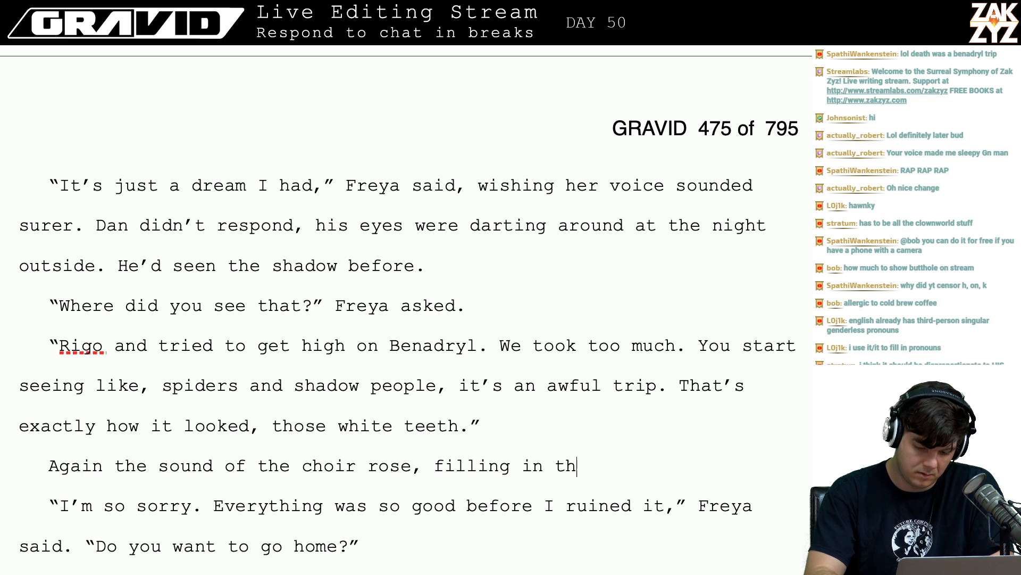
type("the ep")
key("BackSpace")
type("m")
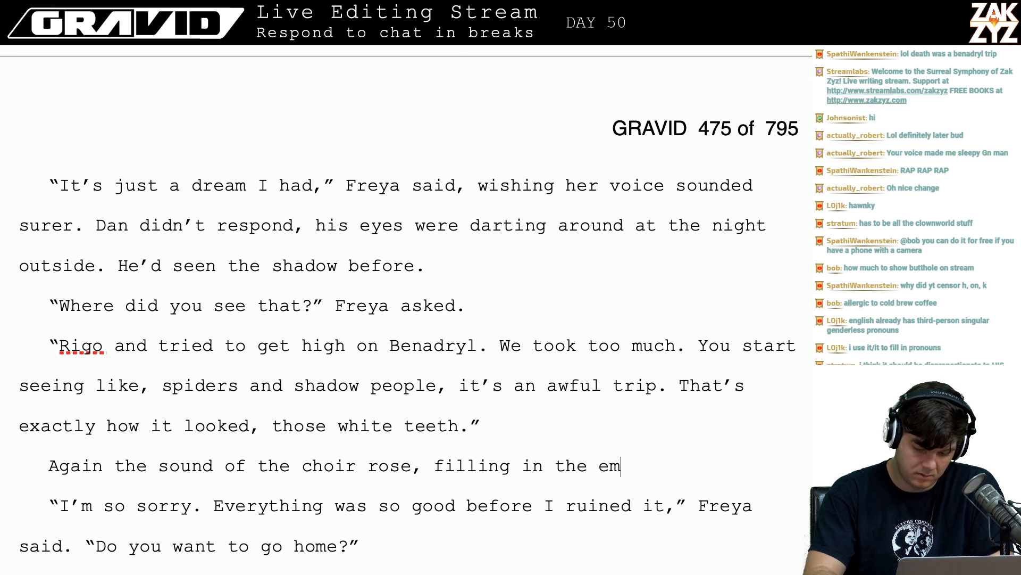
type("pty space")
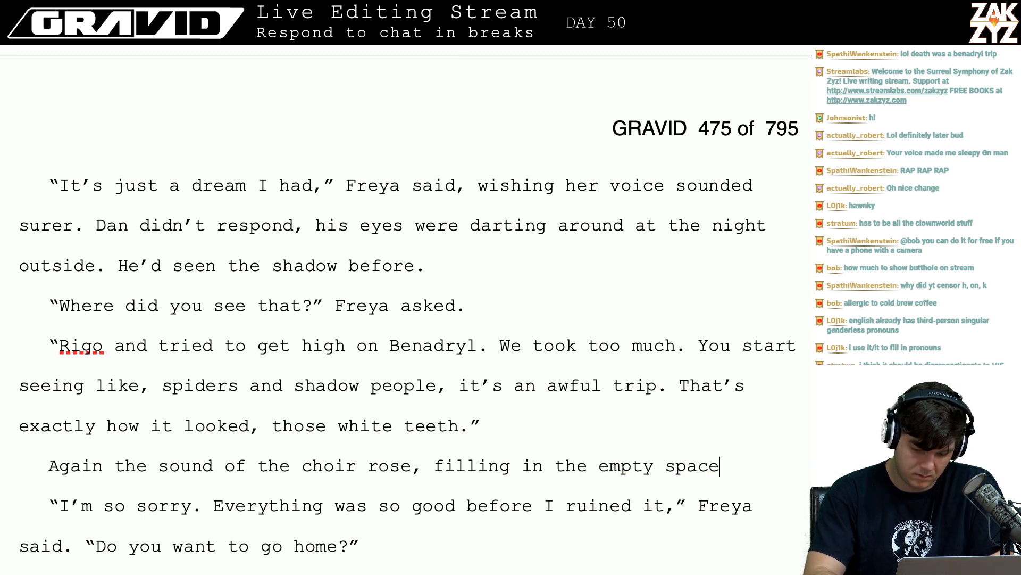
type(" between them")
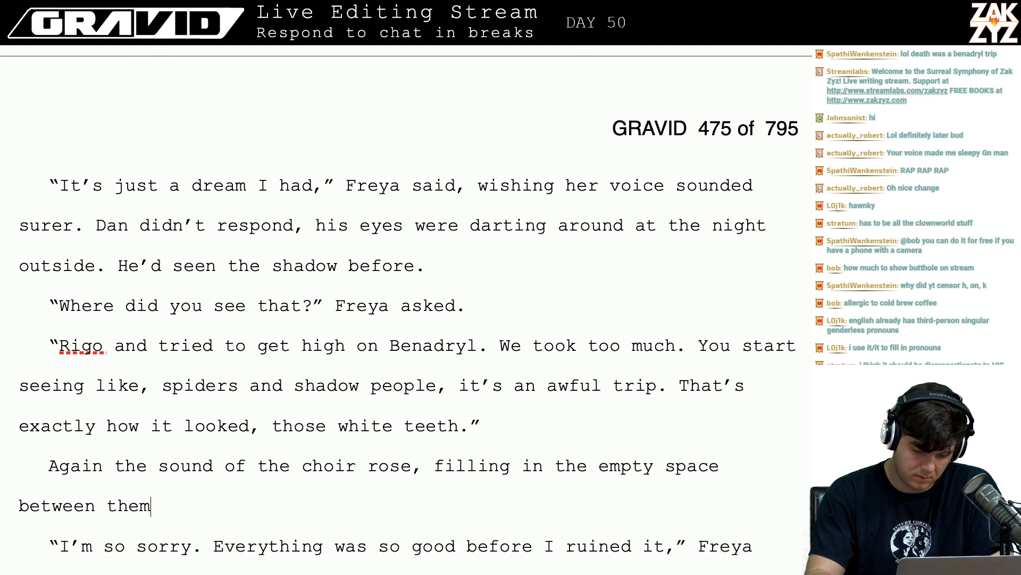
- End the choir sentence with a period and delete "I'm so sorry." from Freya's reply so it opens with "Everything was so good"
key("Down")
key("Down")
key("Right")
key("Down")
key("Right")
key("Right")
key("Right")
key("Right")
key("Right")
key("BackSpace")
key("BackSpace")
key("BackSpace")
key("BackSpace")
key("BackSpace")
key("BackSpace")
key("BackSpace")
key("BackSpace")
key("BackSpace")
key("BackSpace")
key("BackSpace")
key("BackSpace")
key("BackSpace")
key("BackSpace")
key("Left")
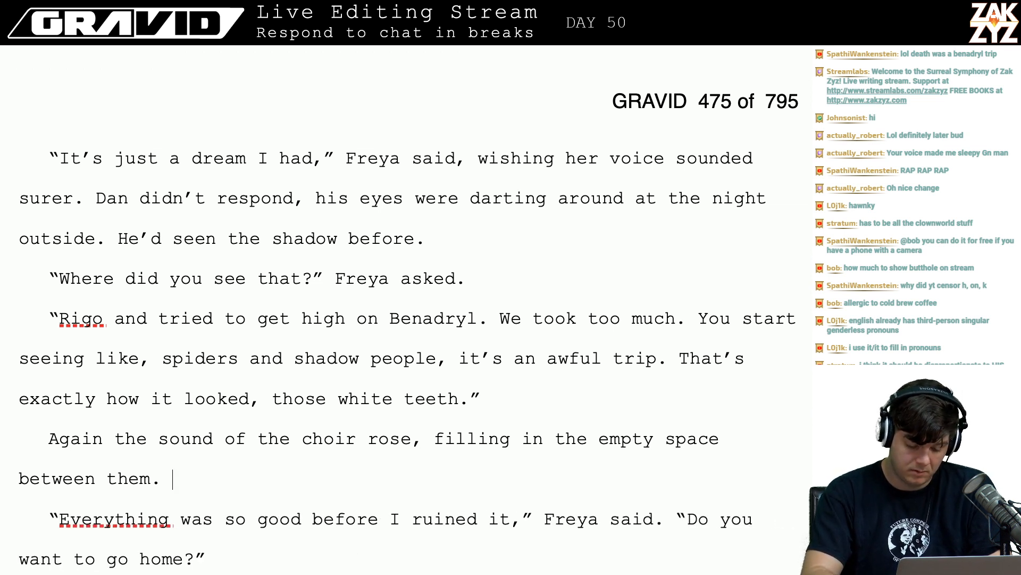
type("This was all ")
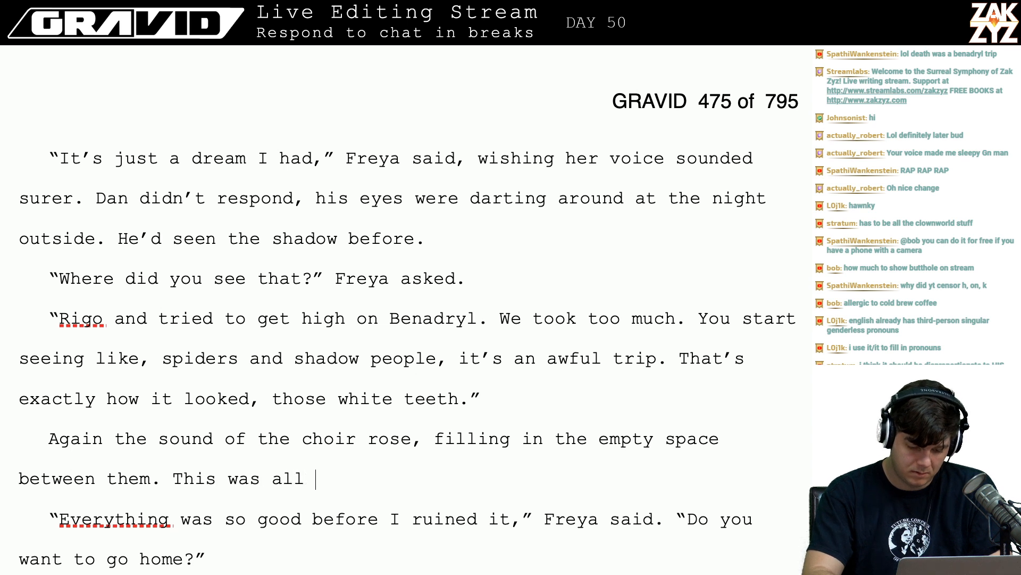
type("her fault.")
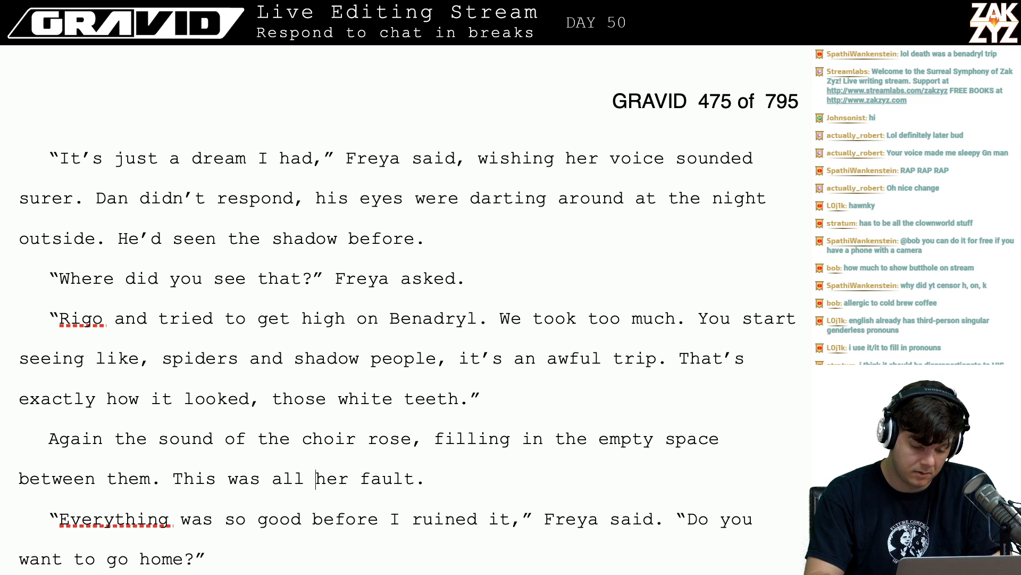
key("shift+Right")
key("shift+Right")
key("shift+Right")
key("shift+Right")
key("shift+Right")
key("shift+Right")
key("shift+Right")
key("shift+Right")
key("shift+Right")
key("shift+Right")
key("shift+Right")
key("shift+Right")
key("shift+Right")
key("shift+Right")
key("shift+Right")
key("shift+Right")
key("shift+Right")
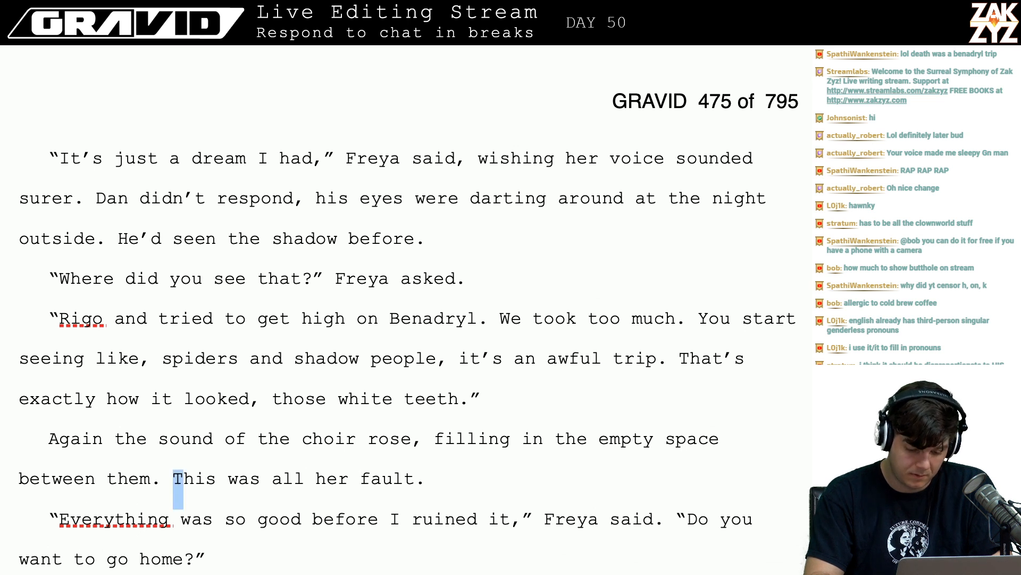
key("shift+Right")
key("shift+Right")
key("shift+Right")
key("shift+Right")
key("shift+Right")
key("shift+Right")
key("shift+Right")
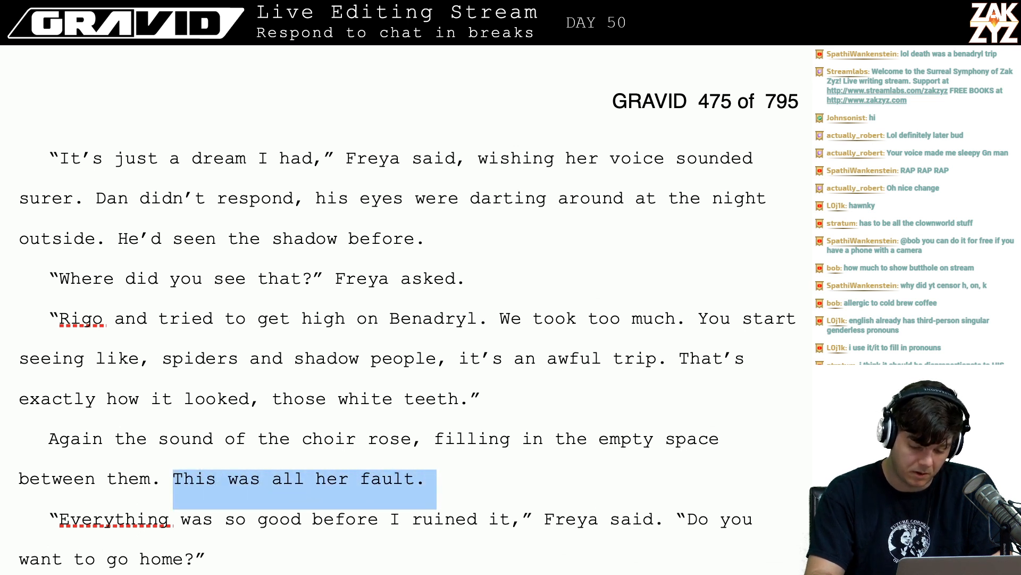
key("BackSpace")
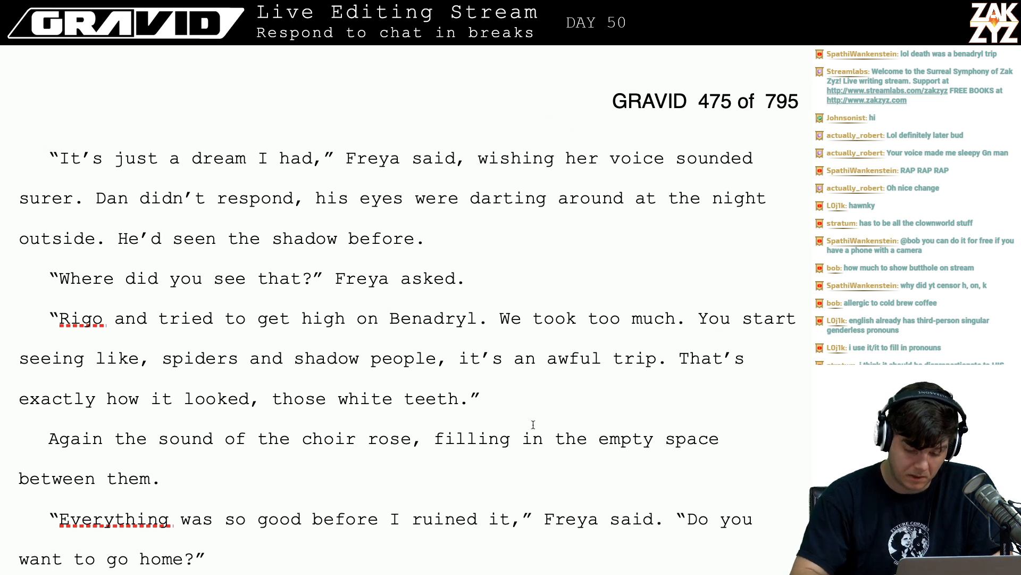
- Replace "said" with "lamented" in the dialogue tag after Freya's "before I ruined it"
left_click(644, 520)
key("Down")
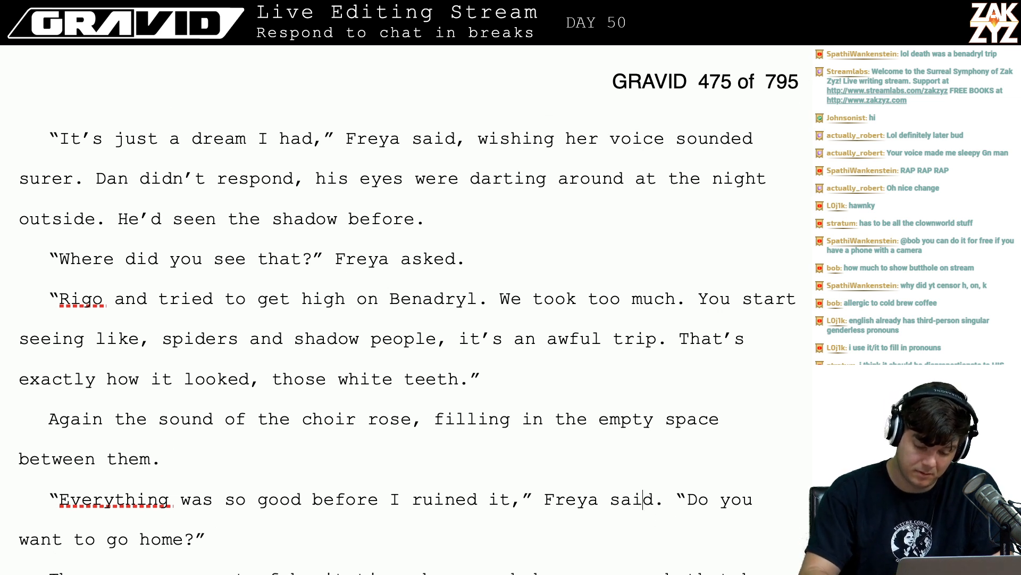
left_click(650, 508)
key("BackSpace")
key("BackSpace")
key("BackSpace")
key("BackSpace")
type("lamented")
- Replace "he" with "Dan" before "was shaken up enough" in the moment-of-hesitation sentence
key("Down")
key("Left")
key("Down")
key("Down")
key("Down")
key("Up")
key("Up")
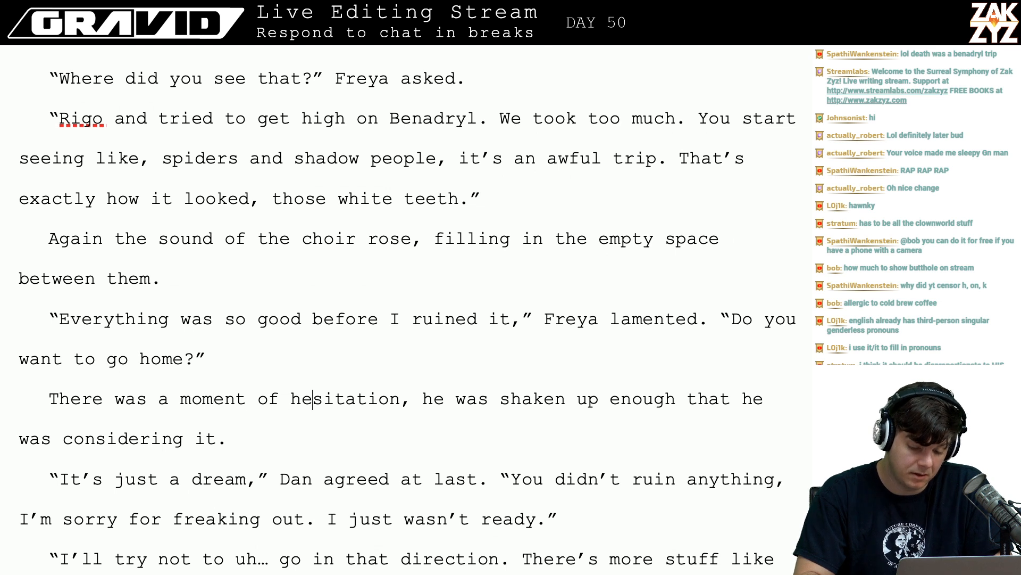
key("BackSpace")
key("BackSpace")
type("Dan")
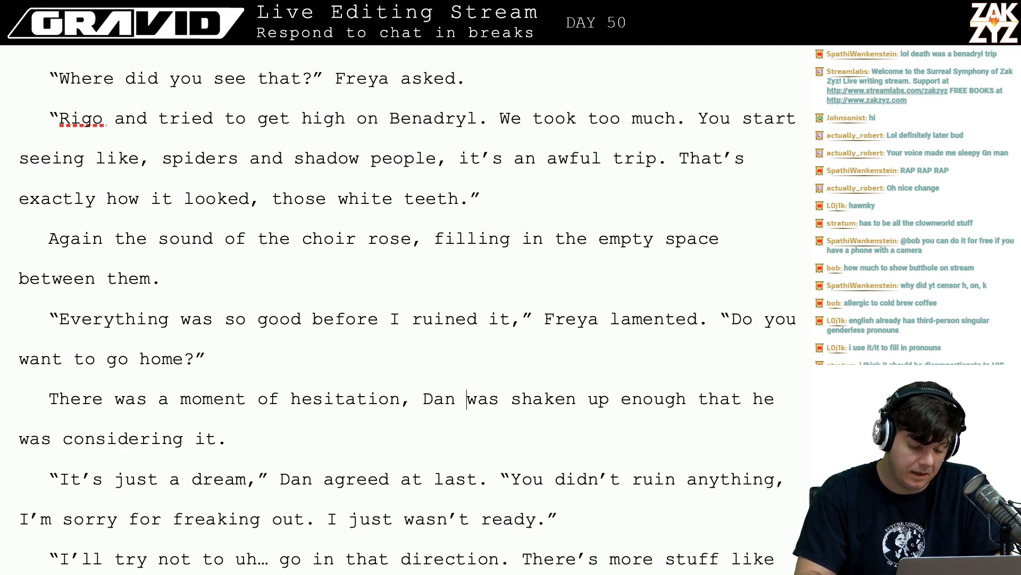
- Change "uh" to "um" in Freya's line "I'll try not to uh… go in that direction."
key("Right")
key("Right")
key("Right")
key("Right")
key("Right")
key("Right")
key("Right")
key("Right")
key("Right")
key("Right")
key("Right")
key("Right")
key("Right")
key("Right")
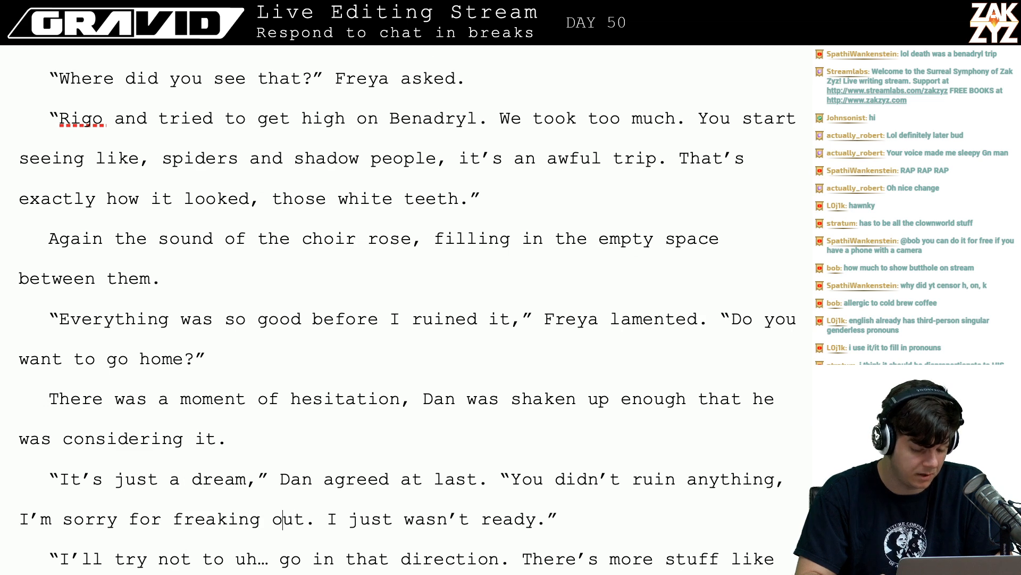
key("Down")
key("Down")
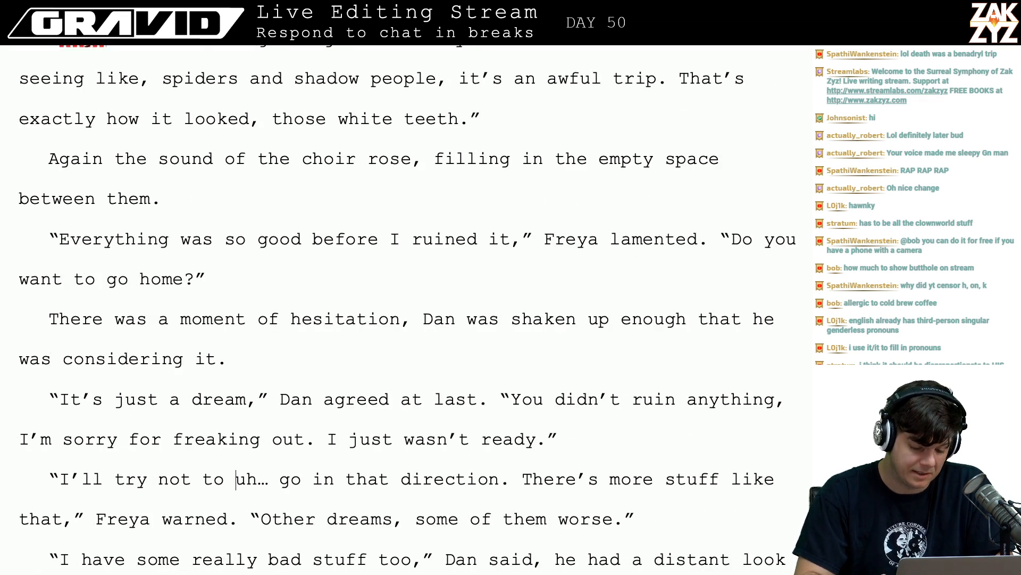
key("BackSpace")
type("m")
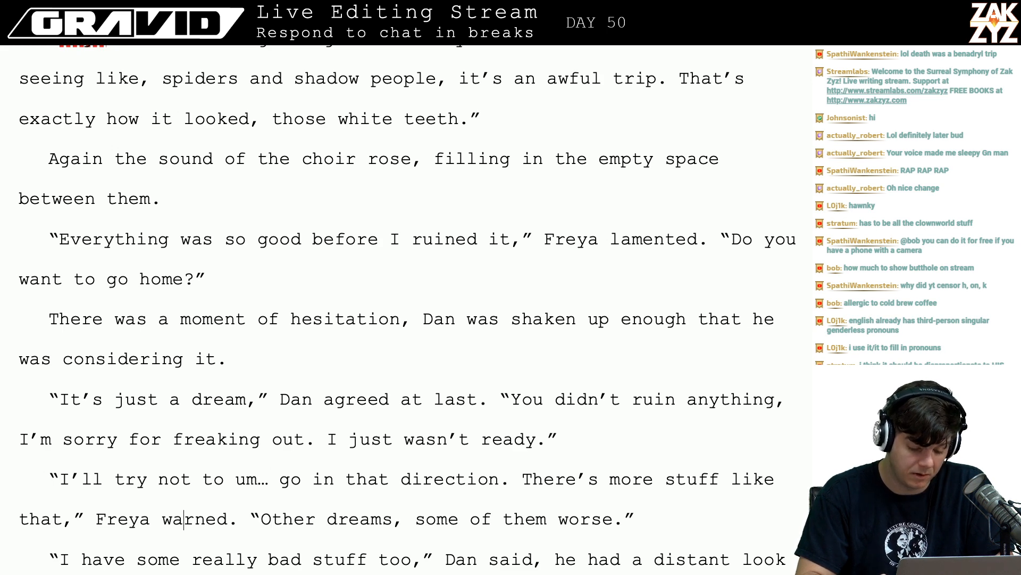
- Insert "are" before "worse" in Freya's line about her other dreams
key("Down")
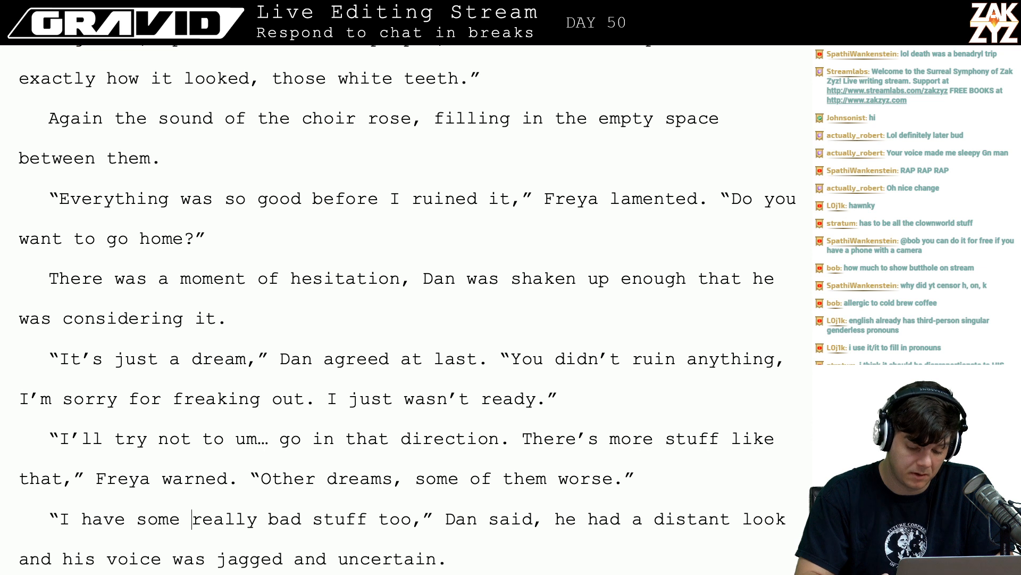
left_click(558, 482)
type("are")
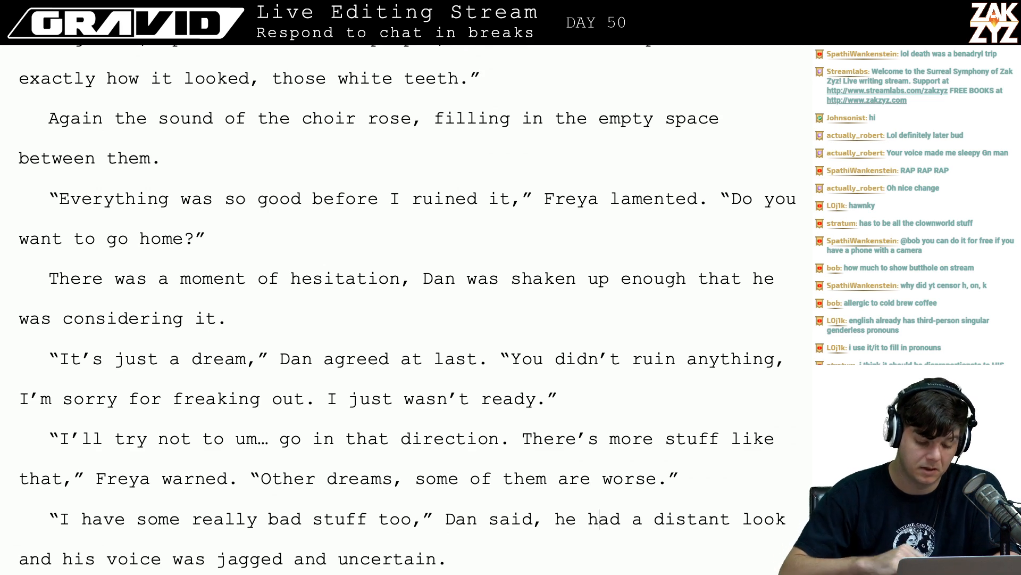
- Insert "were" so Dan's reaction reads "Dan nodded, his lips were tight."
key("Down")
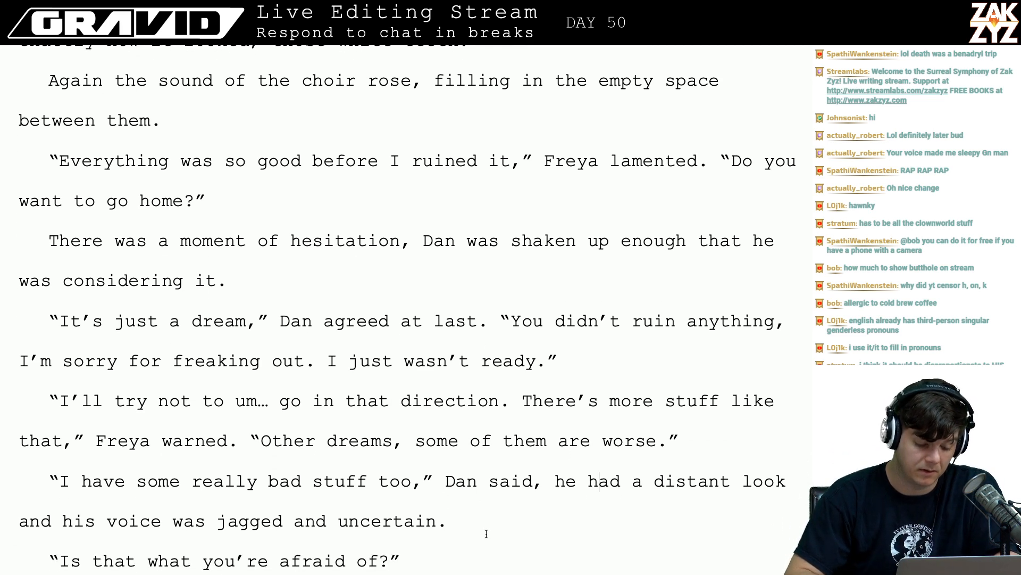
left_click(214, 539)
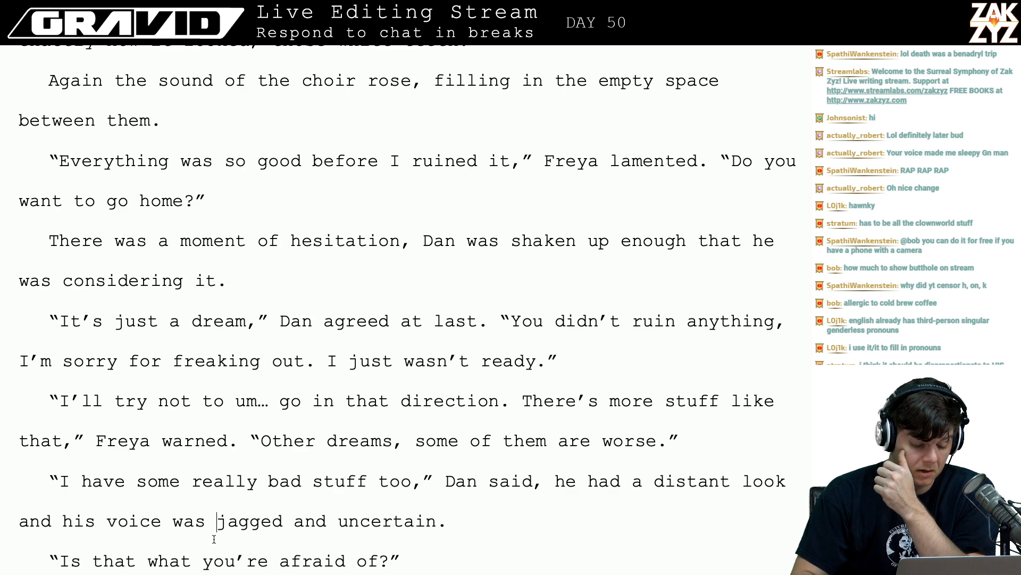
key("Down")
key("Down")
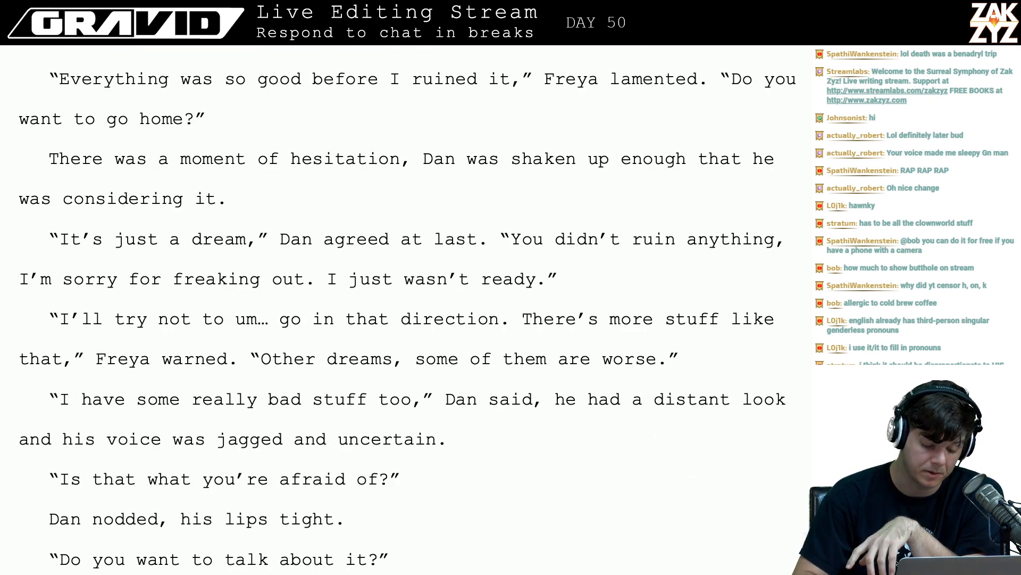
key("Down")
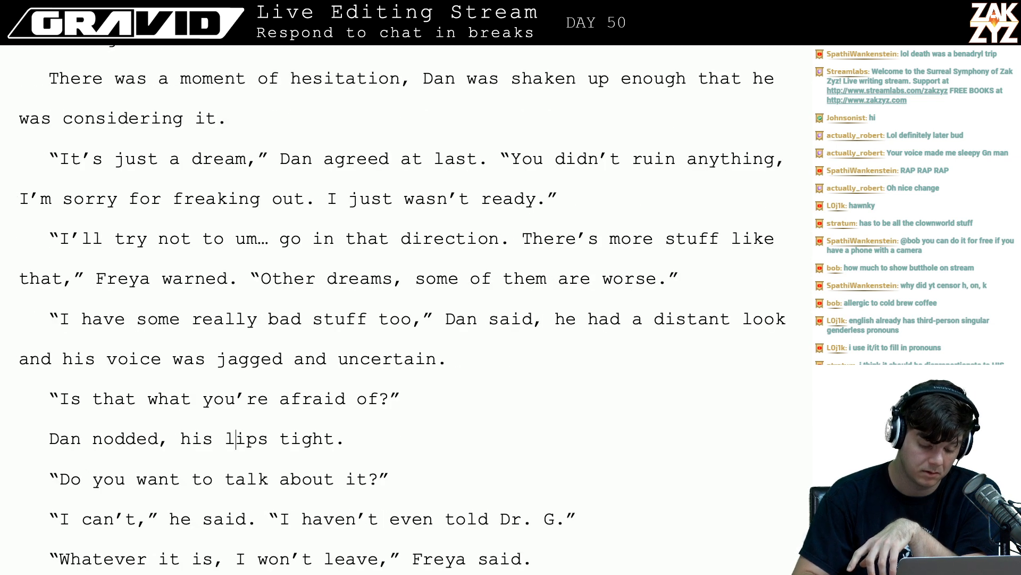
type("were")
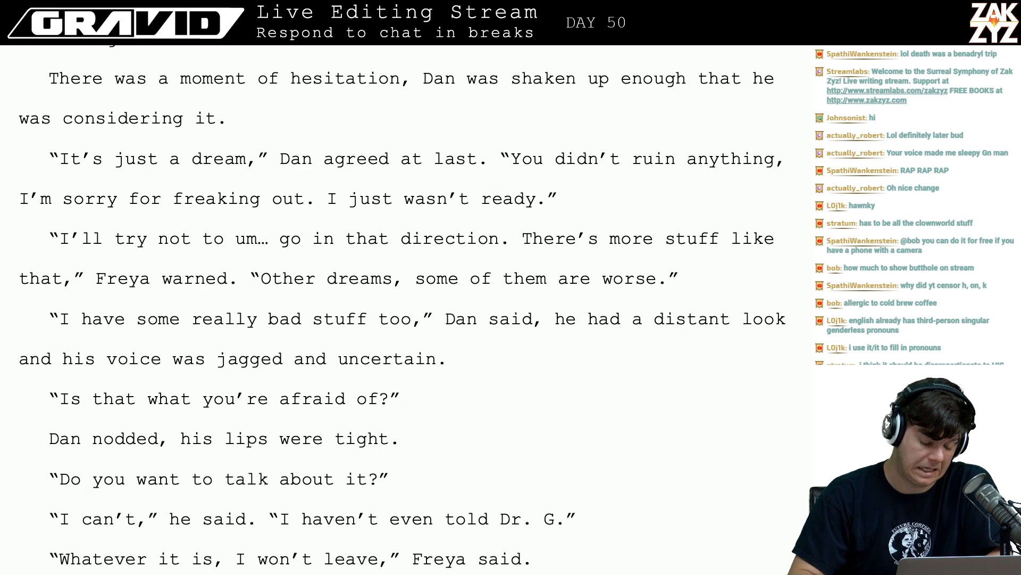
- Replace "he said" with "Dan" after the line "You can't know that,"
key("Down")
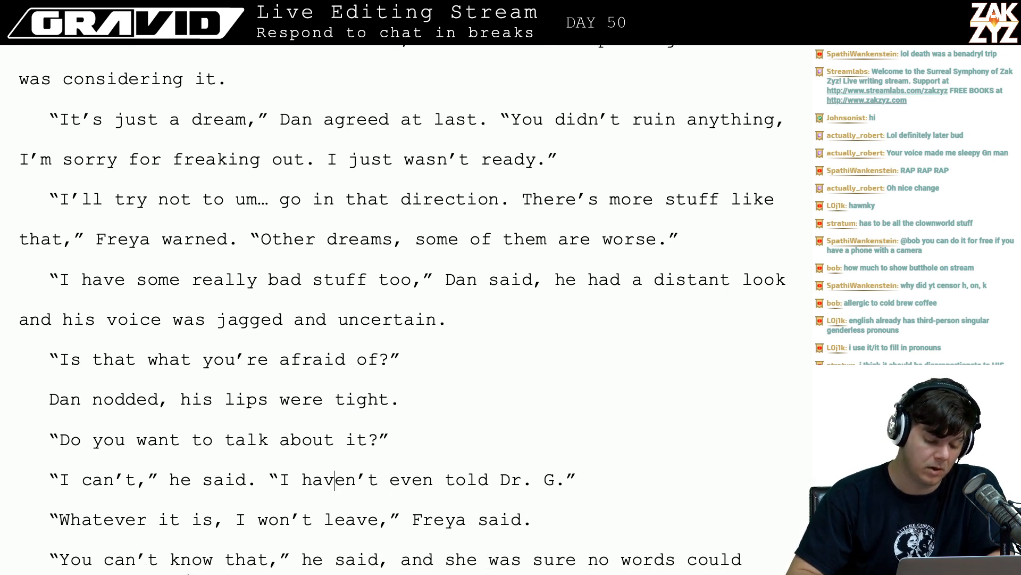
scroll(175, 531, "down", 2)
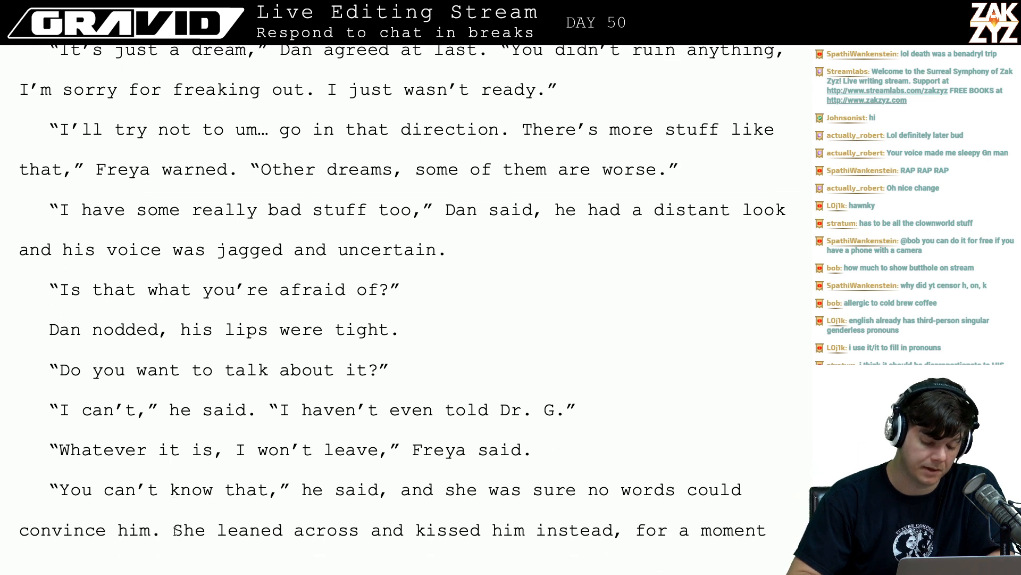
left_click(245, 479)
key("Right")
key("Right")
key("Right")
key("Right")
key("Right")
key("Right")
key("Right")
key("Right")
key("Right")
key("Right")
key("Right")
key("Right")
key("BackSpace")
key("BackSpace")
key("BackSpace")
key("BackSpace")
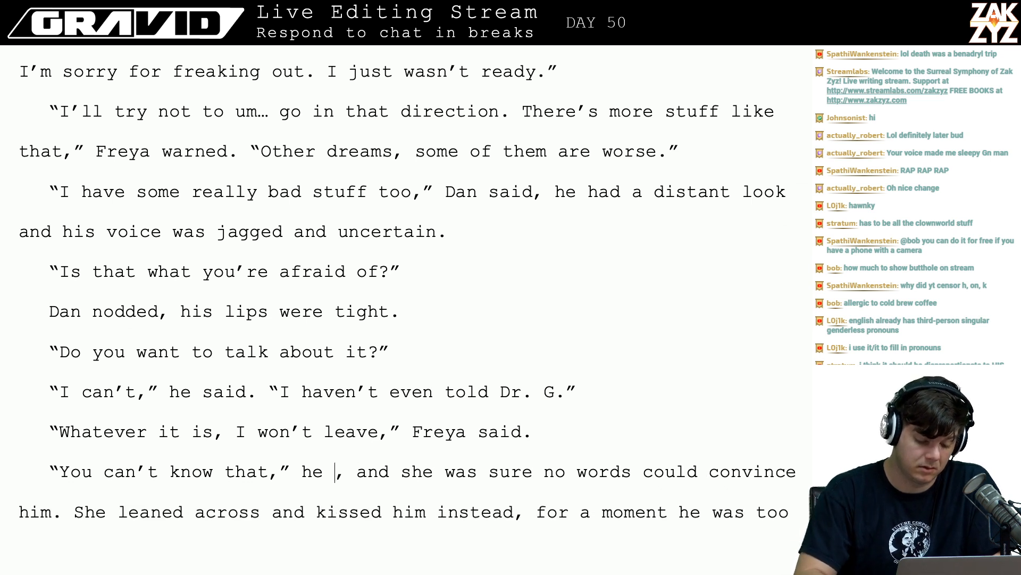
key("BackSpace")
key("BackSpace")
key("BackSpace")
key("BackSpace")
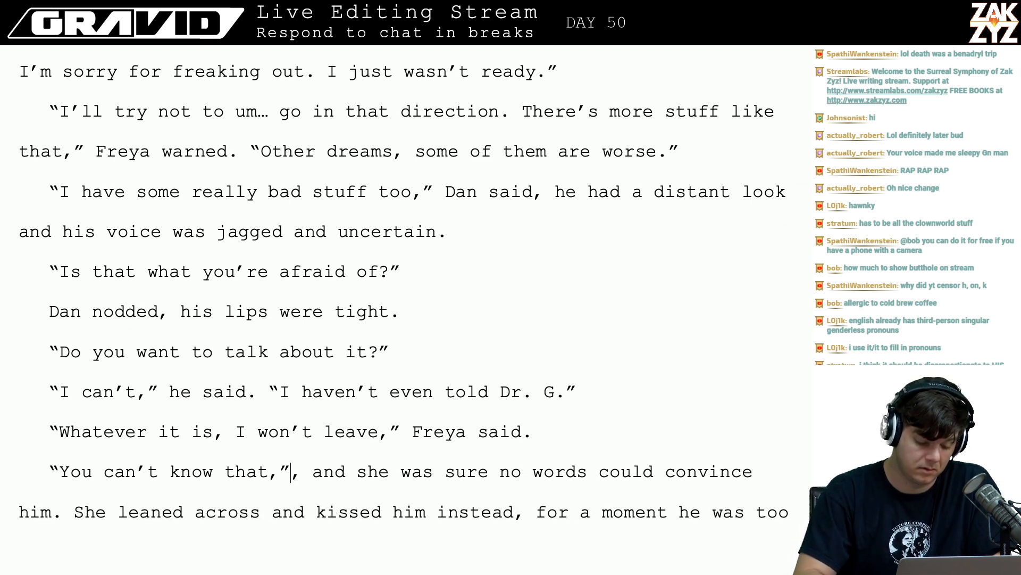
type("Dan ")
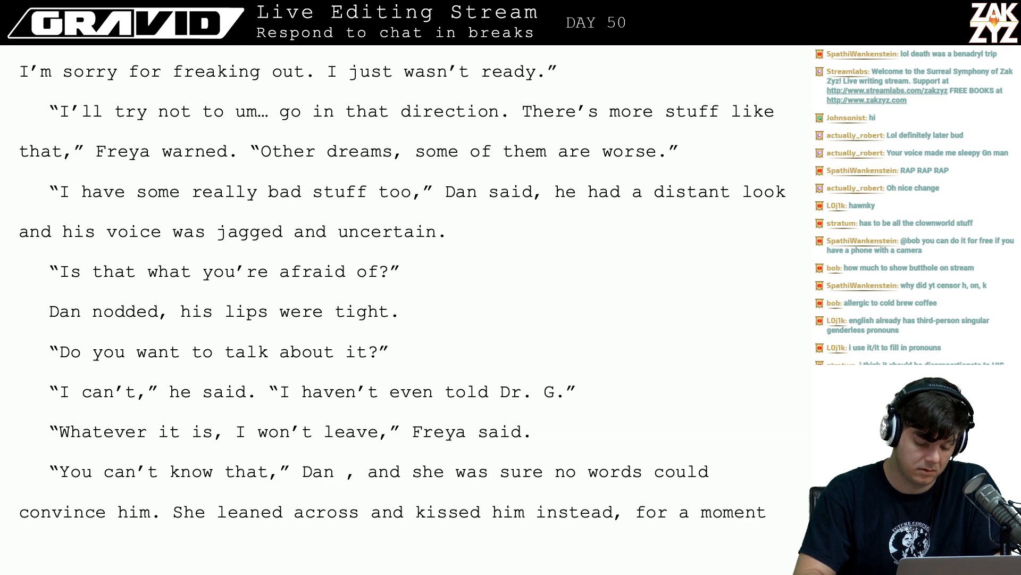
type("s")
key("BackSpace")
type("replied")
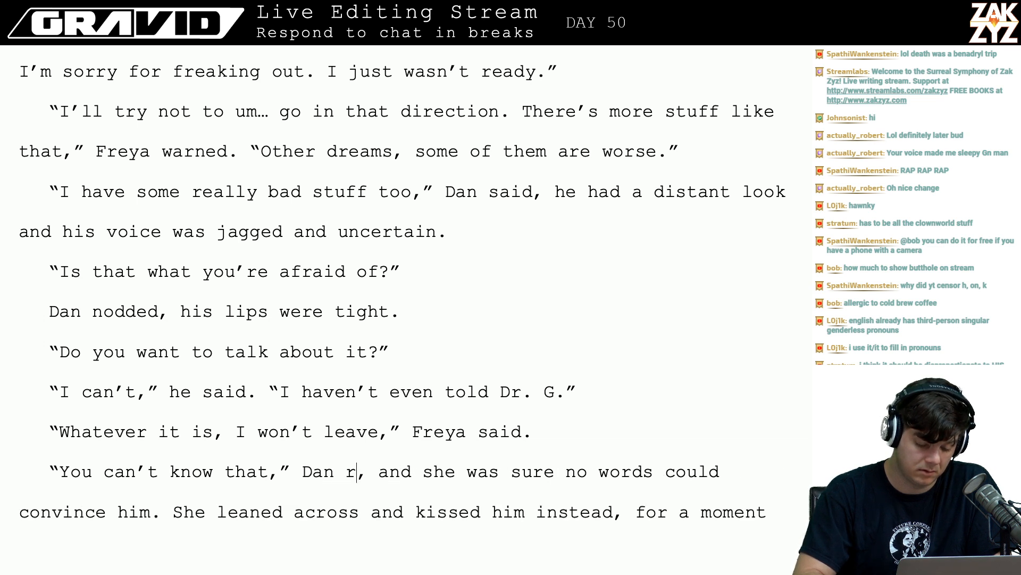
type("quic")
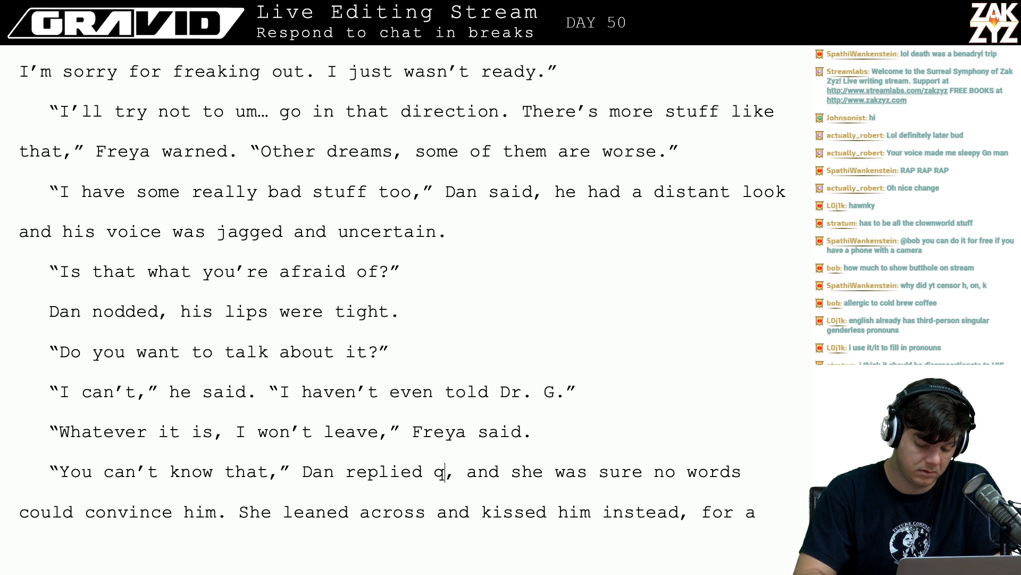
key("BackSpace")
key("BackSpace")
key("BackSpace")
key("BackSpace")
key("BackSpace")
key("BackSpace")
key("BackSpace")
key("BackSpace")
key("BackSpace")
key("BackSpace")
key("BackSpace")
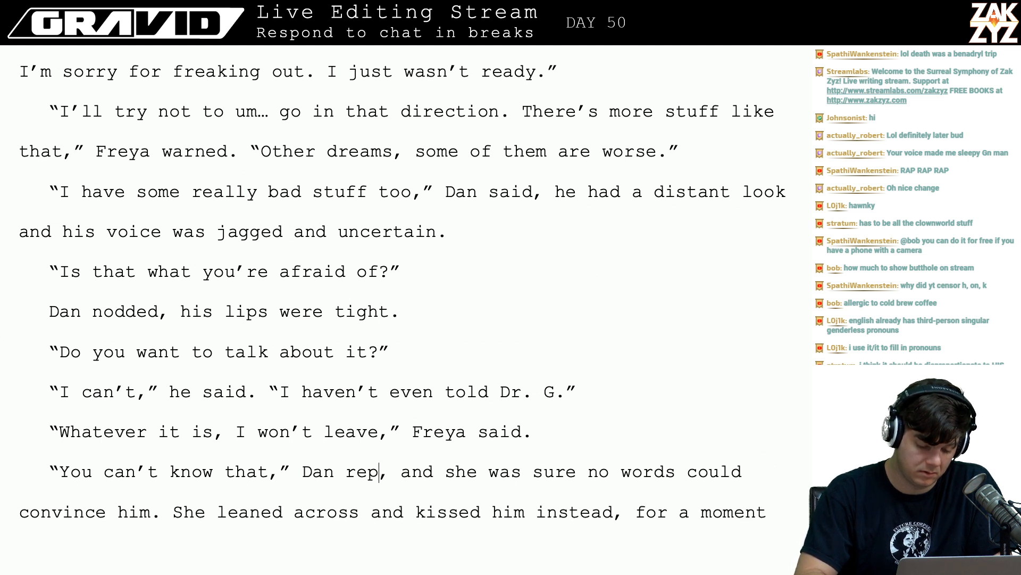
type("re")
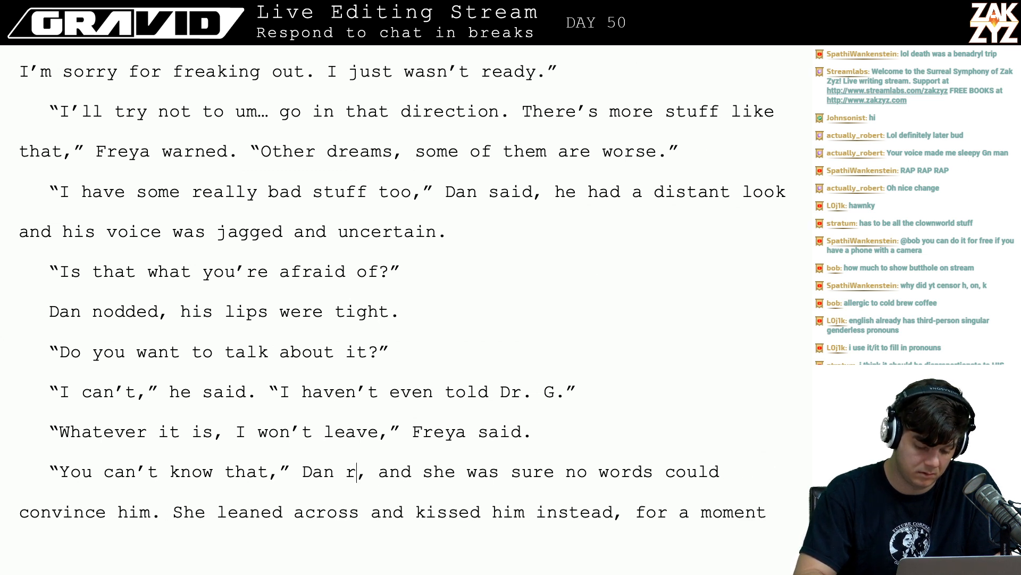
key("BackSpace")
key("BackSpace")
- Complete Dan's tag with "said abruptly." and turn the "and she was sure" clause into a sentence starting with "She"
type("said abruptly.")
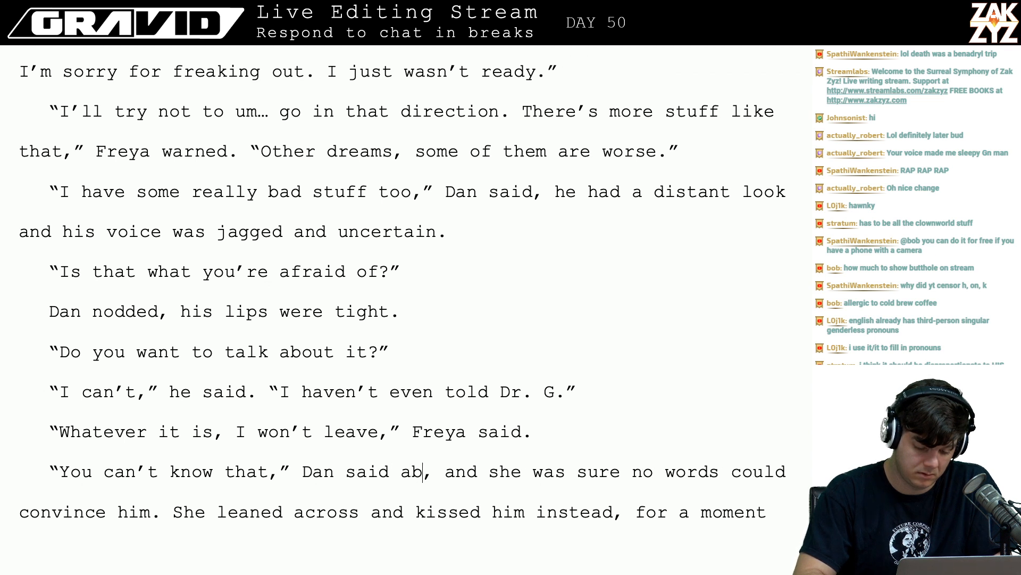
key("shift+Right")
key("shift+Right")
key("shift+Right")
key("shift+Right")
key("shift+Right")
key("shift+Right")
key("shift+Right")
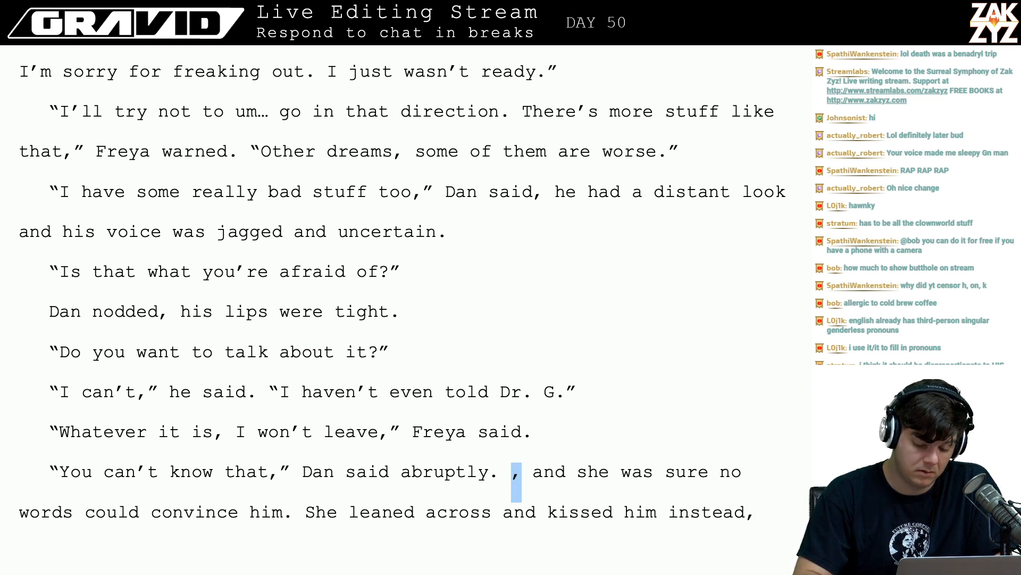
type("S")
- Split the sentence after "She persisted," and draft a new ending beginning "until she felt the tension give, his lips" above the old one
key("Down")
key("Left")
key("Down")
key("Up")
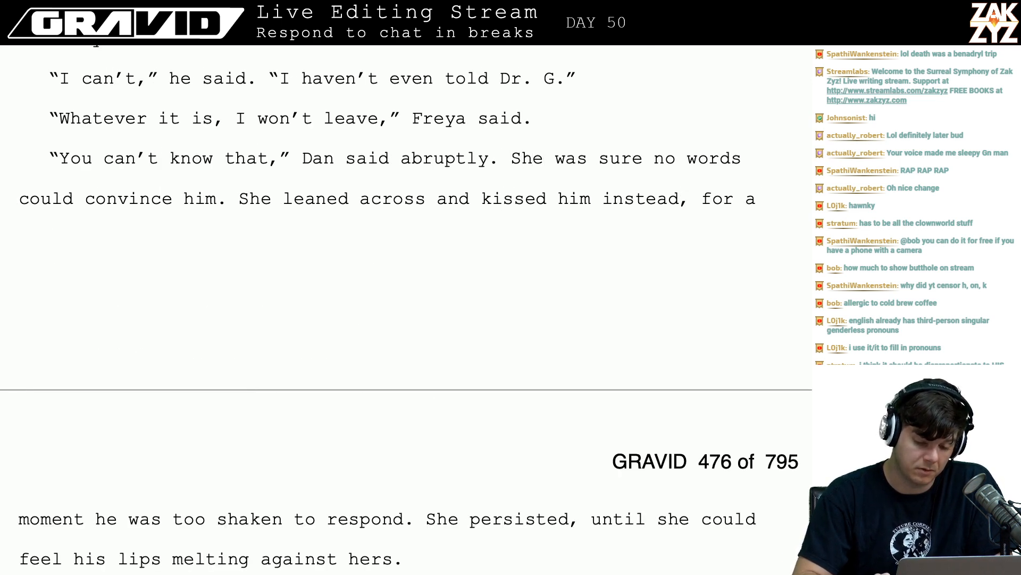
key("Left")
key("Left")
key("Left")
key("Left")
key("Left")
key("Left")
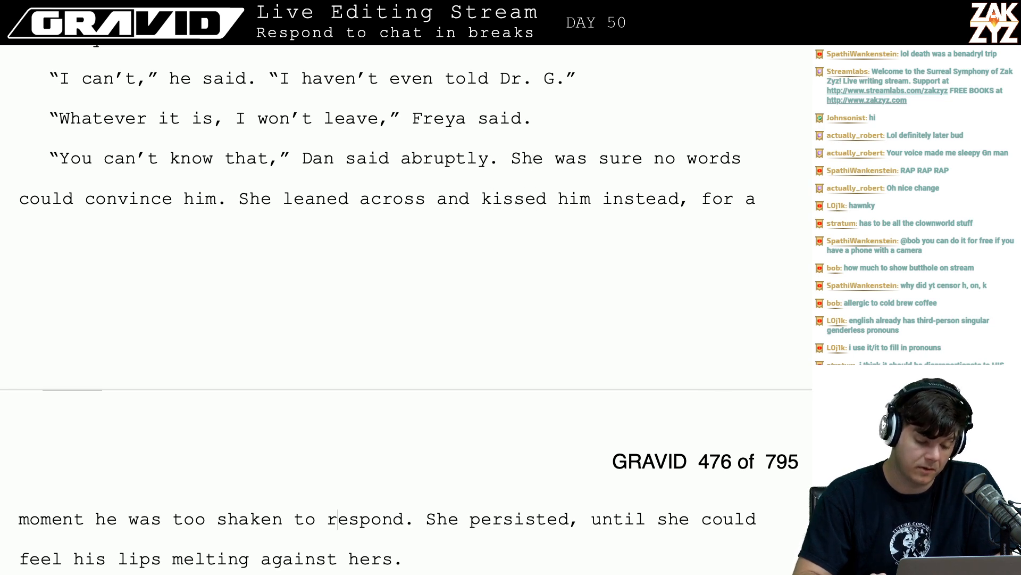
key("Down")
key("Down")
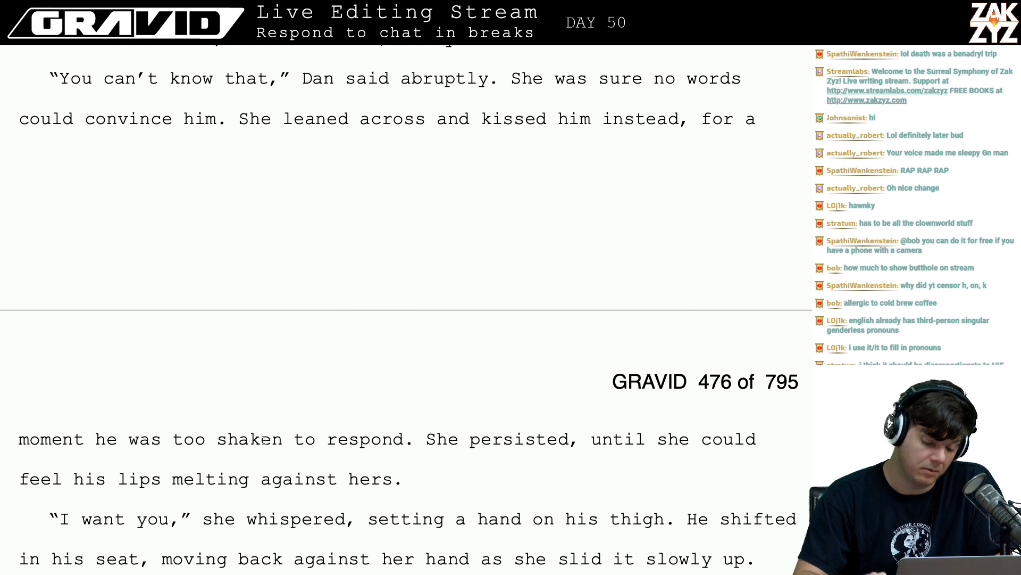
key("Right")
key("Right")
key("Right")
key("Down")
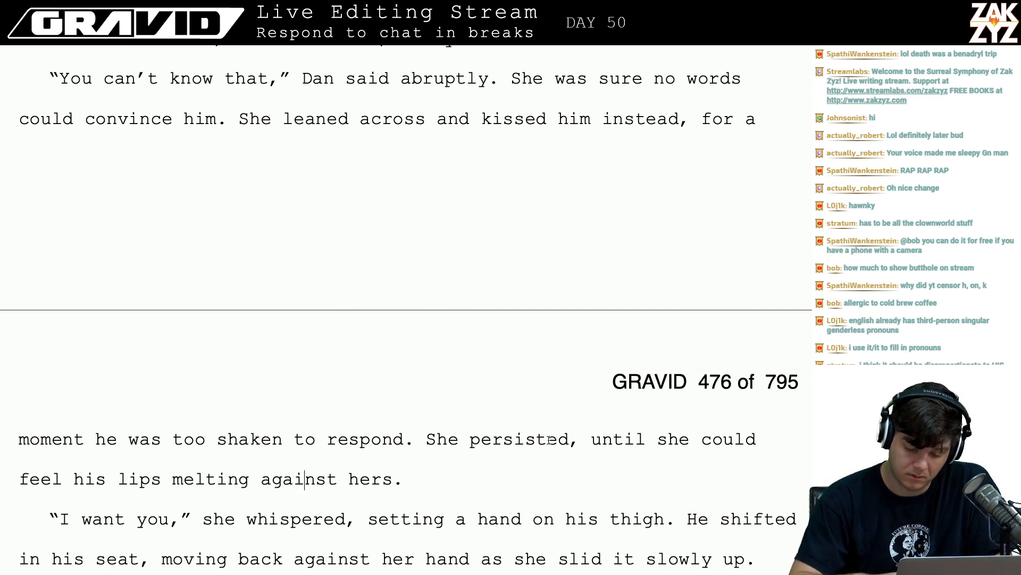
left_click(761, 453)
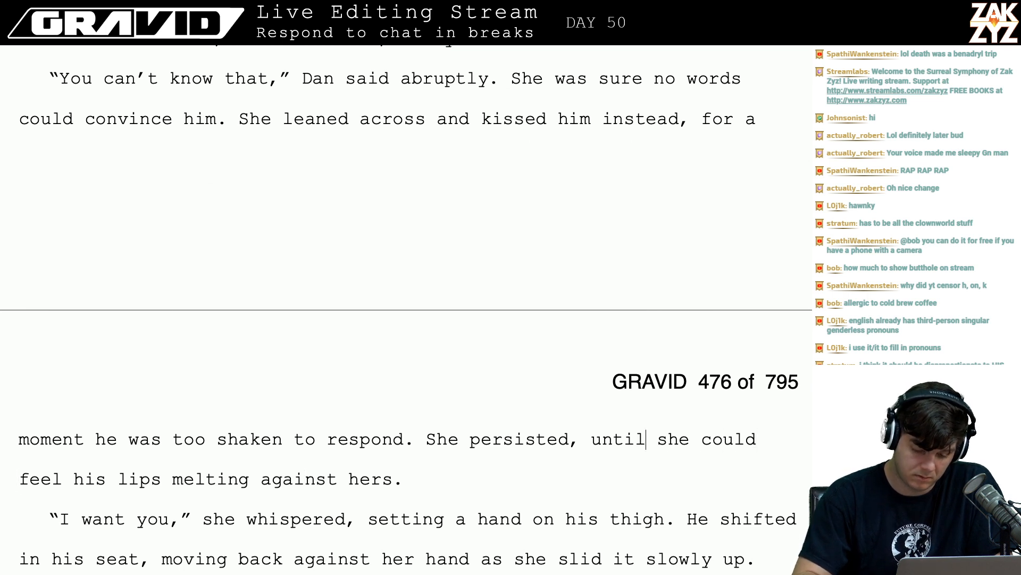
key("Left")
key("Return")
type("until she felt the")
key("BackSpace")
key("BackSpace")
key("BackSpace")
key("BackSpace")
key("BackSpace")
type("t the teni")
key("BackSpace")
type("sion give, his lips resp")
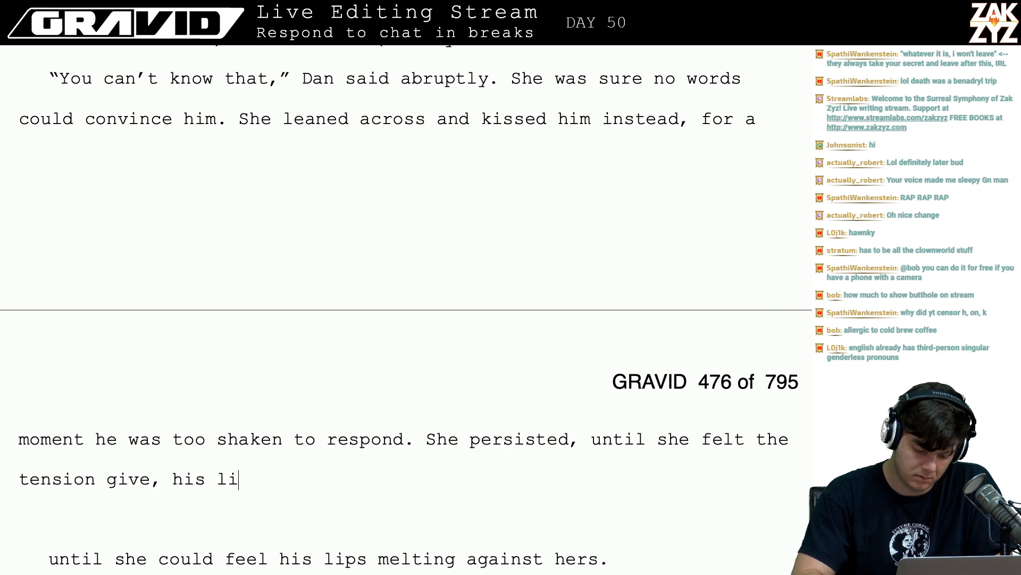
- Rework the new ending after "until she felt" to read "his lips begin to respond to hers."
key("BackSpace")
key("BackSpace")
key("BackSpace")
key("BackSpace")
key("BackSpace")
key("BackSpace")
key("BackSpace")
key("BackSpace")
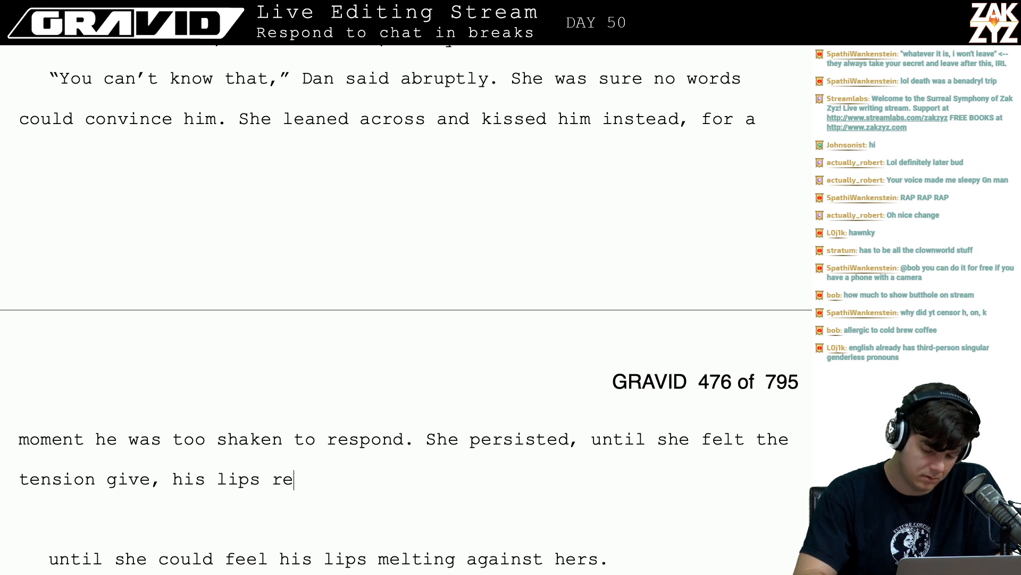
key("BackSpace")
key("BackSpace")
key("BackSpace")
key("BackSpace")
key("BackSpace")
key("BackSpace")
key("BackSpace")
key("BackSpace")
key("BackSpace")
key("BackSpace")
key("BackSpace")
key("BackSpace")
key("BackSpace")
key("BackSpace")
key("BackSpace")
key("BackSpace")
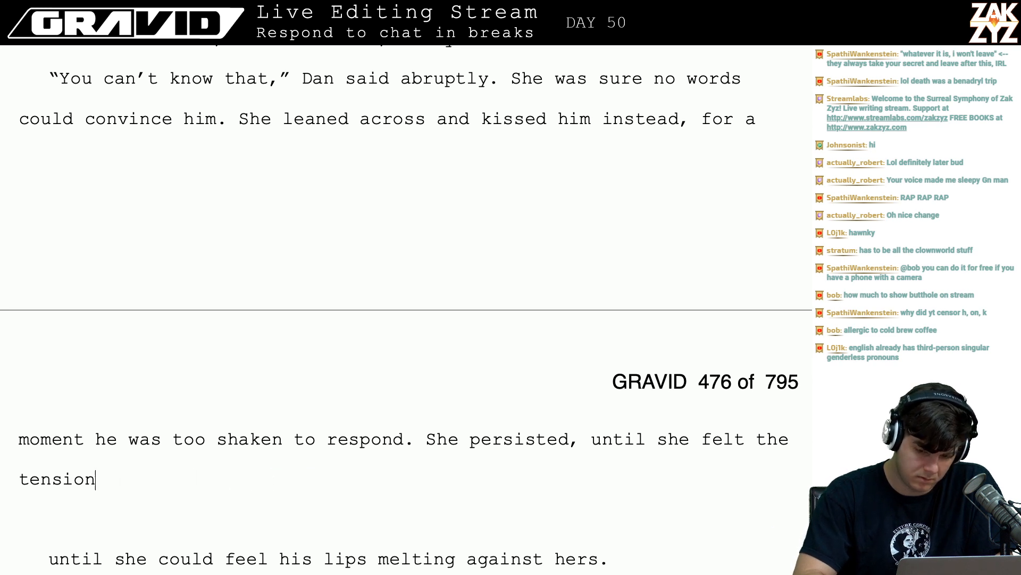
key("BackSpace")
type("hi")
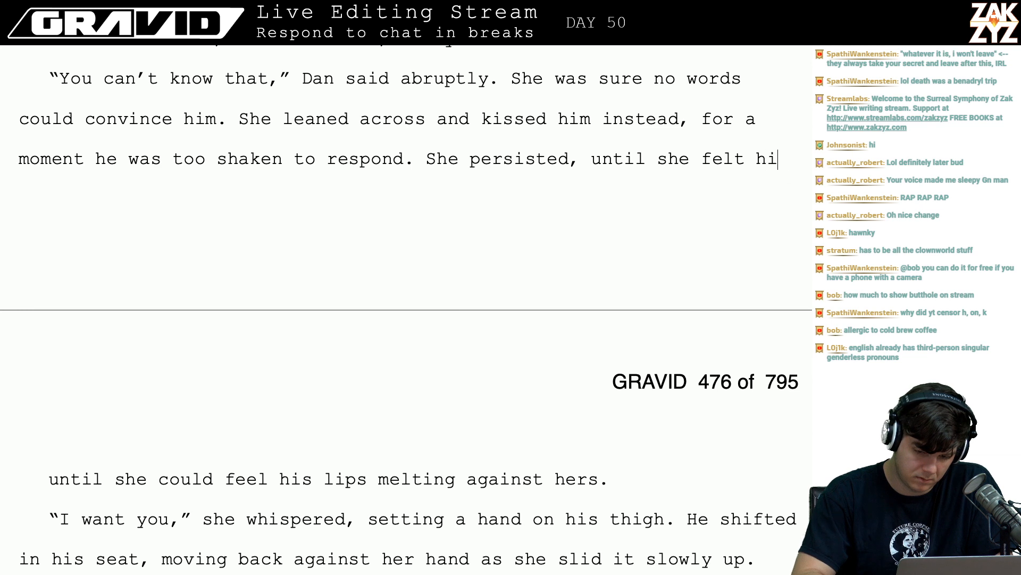
type("s lips begin ")
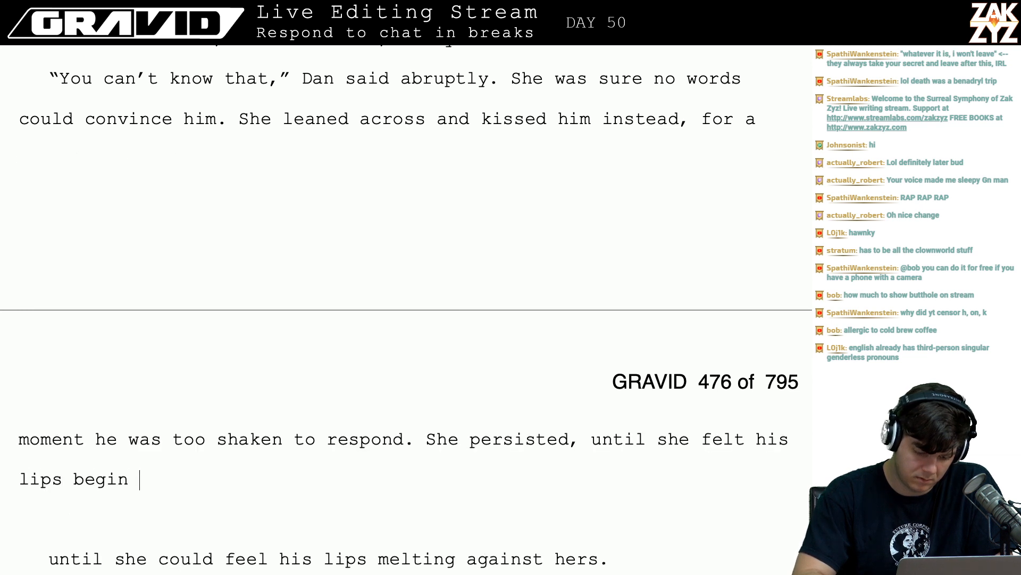
type("to respond to hers.")
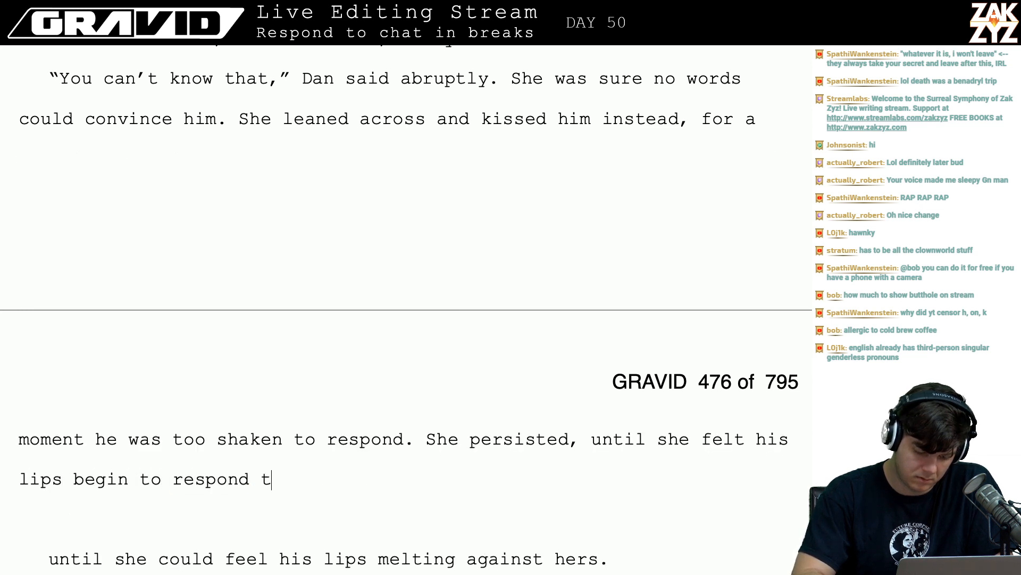
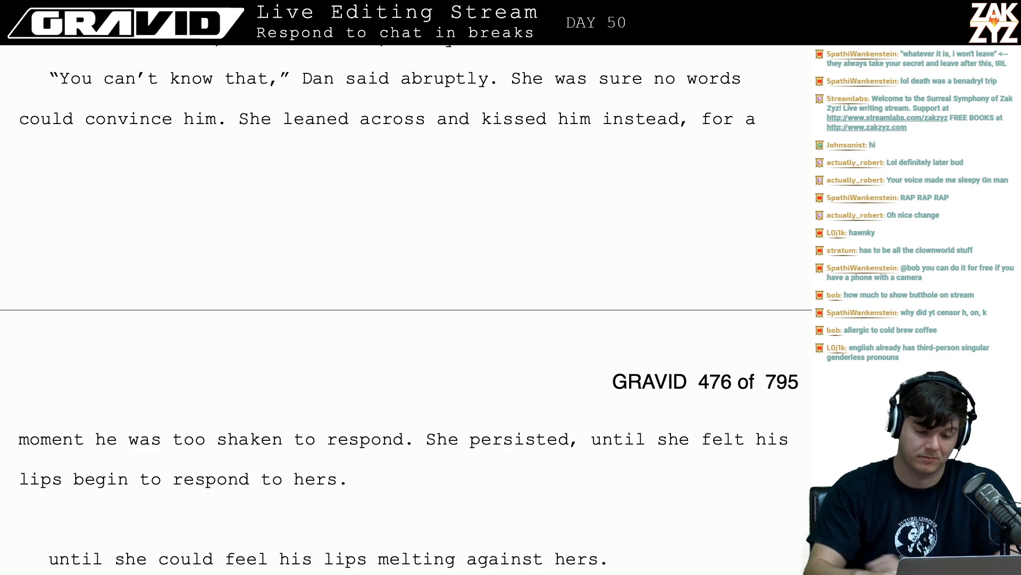
- Attach a comment to Freya's "Whatever it is, I won't leave" line quoting a viewer: "they always take your secret and leave after this in real life"
scroll(761, 454, "up", 5)
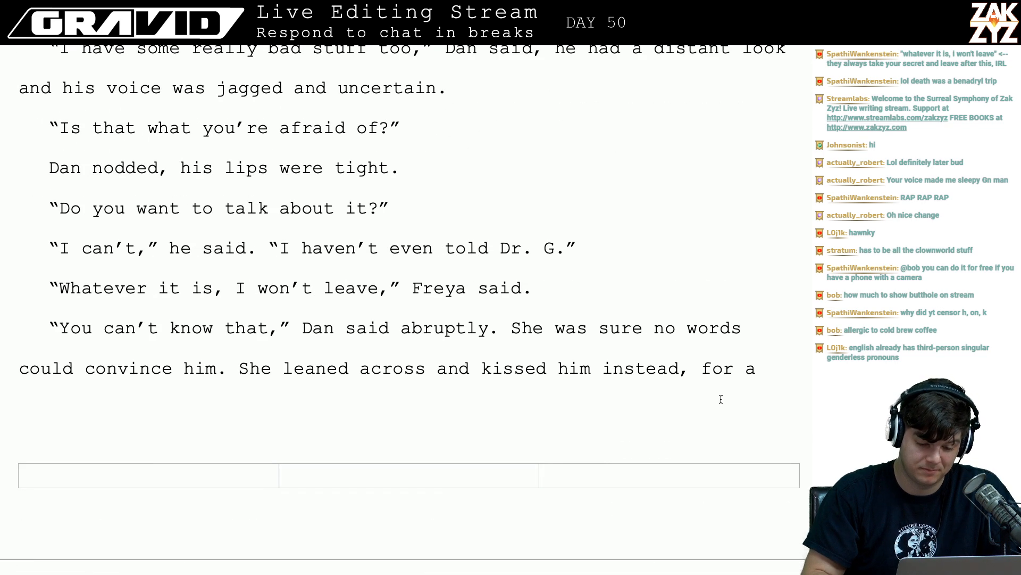
mouse_move(540, 289)
left_mouse_down()
mouse_move(42, 278)
mouse_move(545, 289)
left_mouse_up()
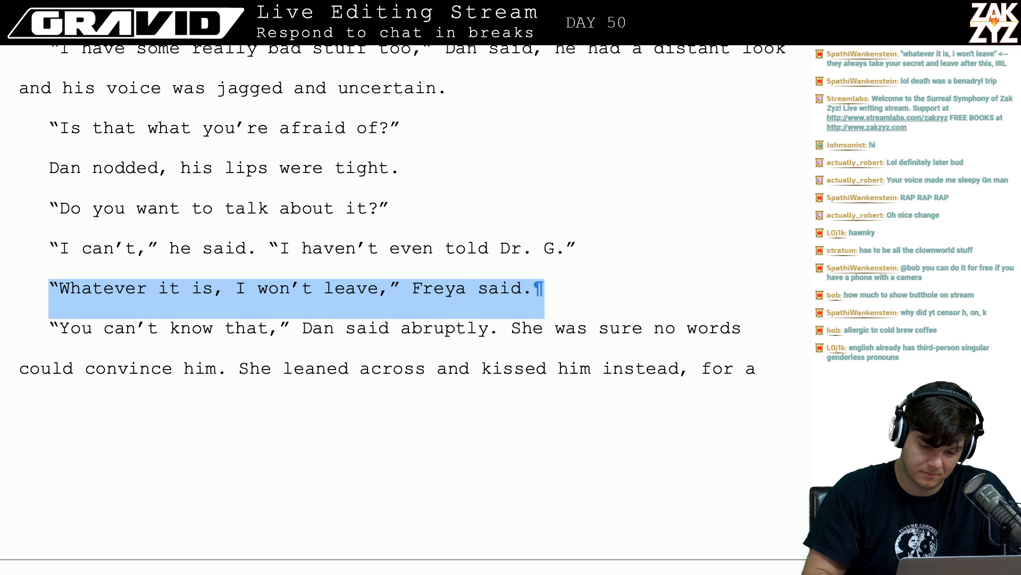
key("shift+F4")
type("<spathi-Wa> they always take your secret and leave after this in real life")
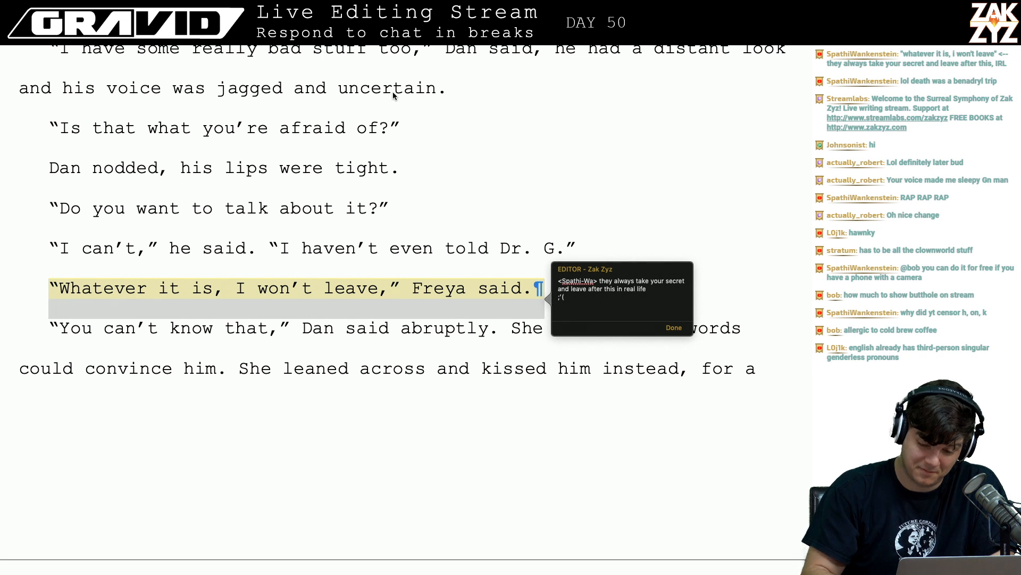
left_click(673, 329)
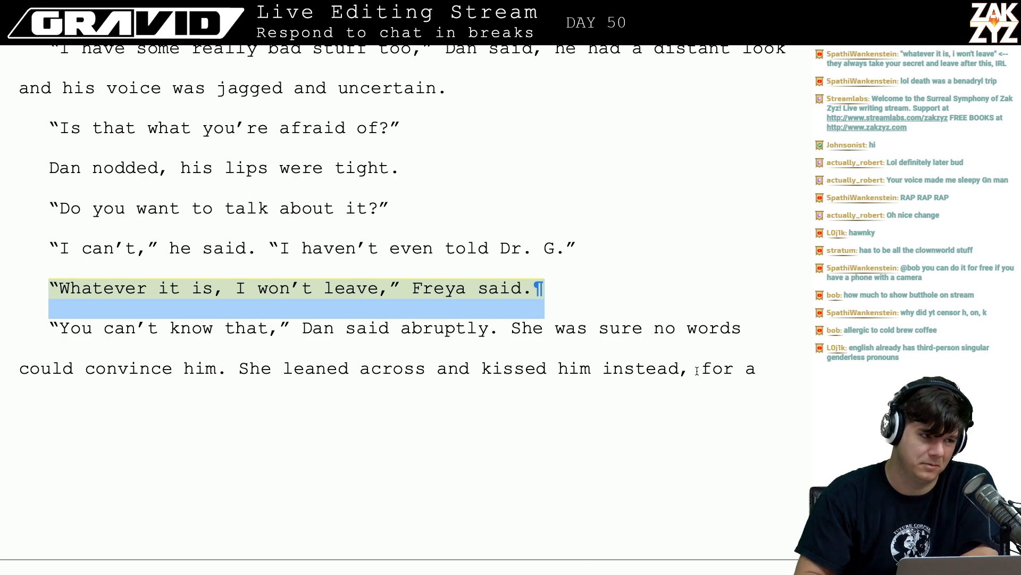
- Replace "respond" with "kiss her back" in the sentence about Dan being too shaken
scroll(697, 370, "down", 2)
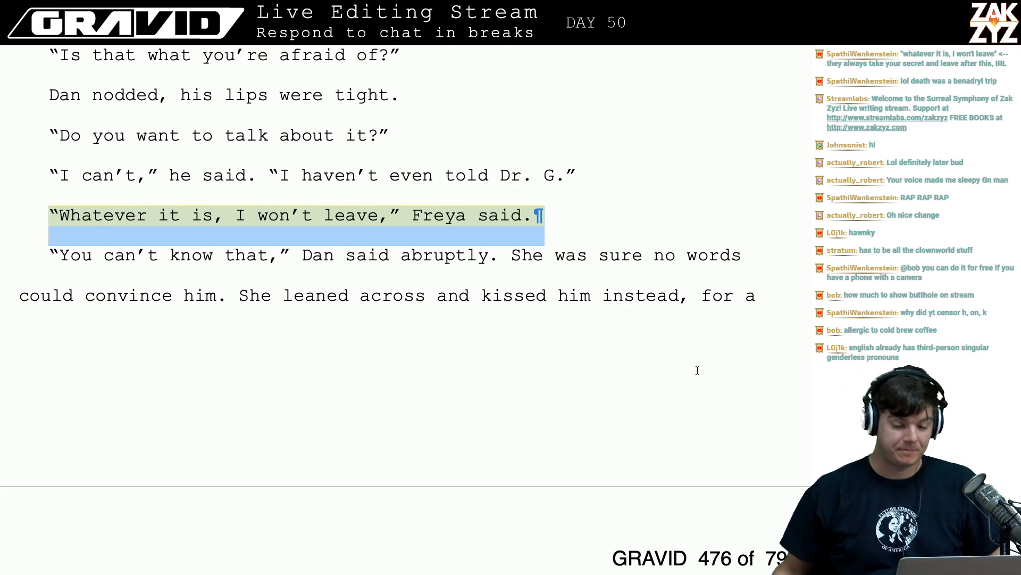
scroll(697, 371, "down", 3)
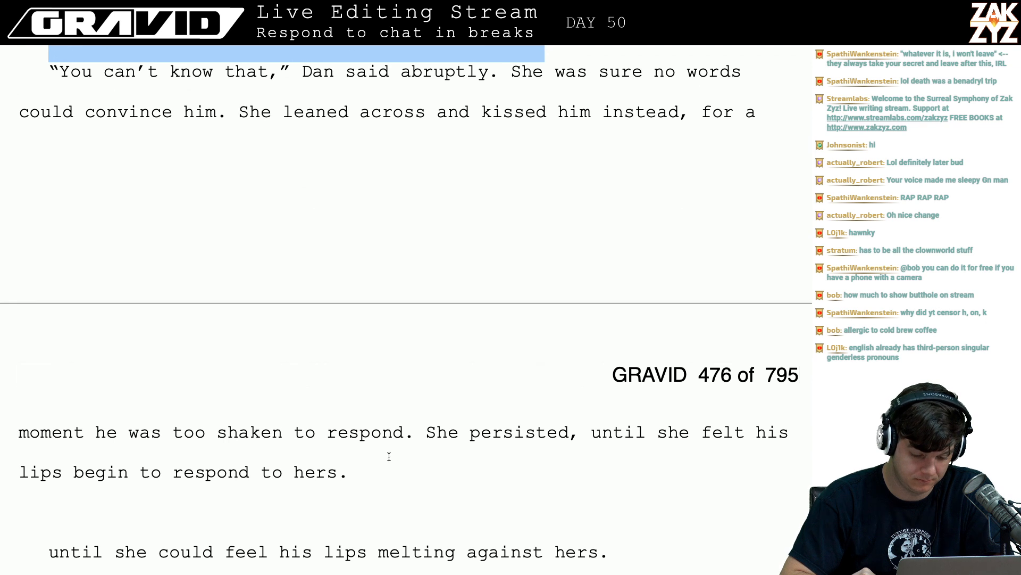
left_click(393, 433)
key("Right")
key("BackSpace")
key("BackSpace")
key("BackSpace")
key("BackSpace")
key("BackSpace")
key("BackSpace")
key("BackSpace")
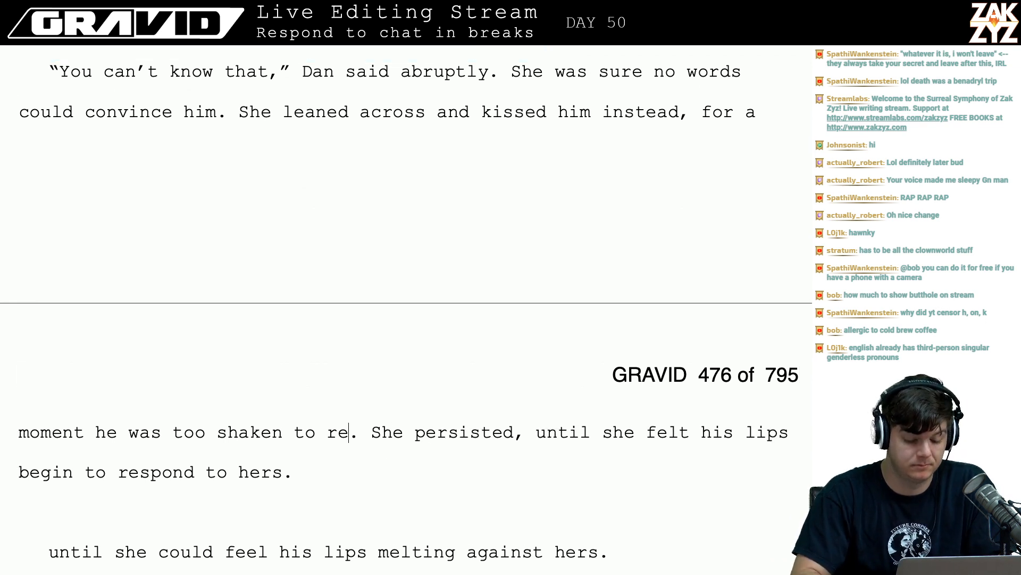
type("kiss her back")
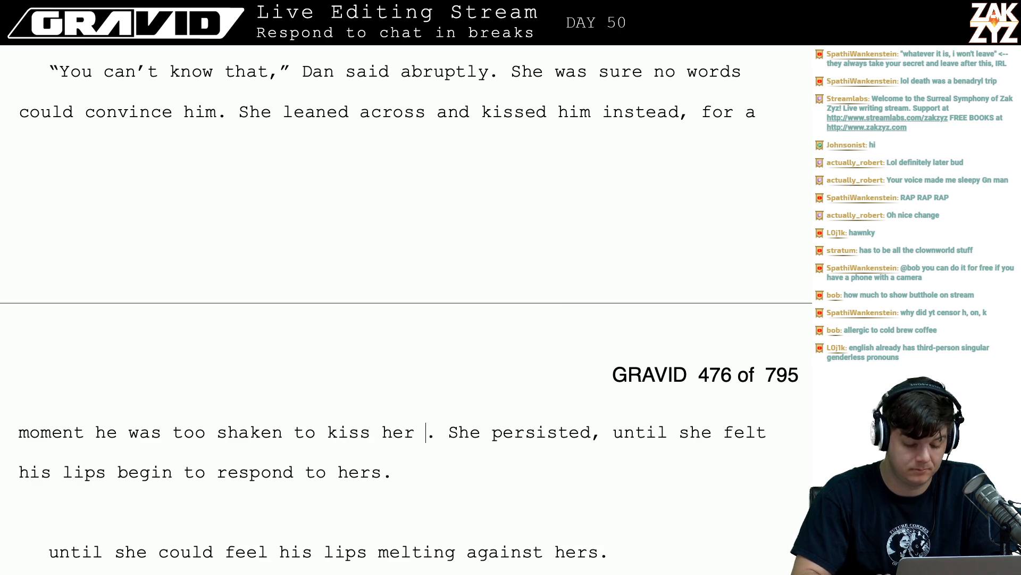
- Delete the leftover fragment "until she could feel his lips melting against hers."
key("Down")
key("Down")
key("Down")
key("Down")
key("Down")
key("Up")
key("Up")
key("Up")
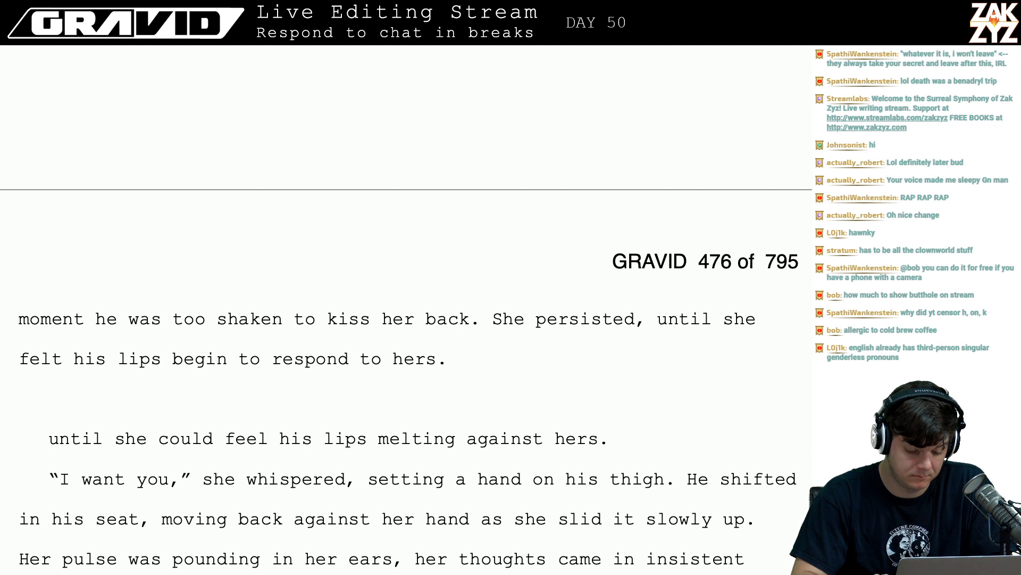
key("shift+Down")
key("shift+Down")
key("shift+Left")
key("shift+Left")
key("shift+Left")
key("shift+Right")
key("shift+Up")
key("shift+Right")
key("shift+Right")
key("shift+Right")
key("shift+Right")
key("shift+Right")
key("shift+Right")
key("shift+Right")
key("shift+Right")
key("shift+Right")
key("shift+Right")
key("shift+Right")
key("shift+Right")
key("shift+Right")
key("shift+Right")
key("shift+Right")
key("BackSpace")
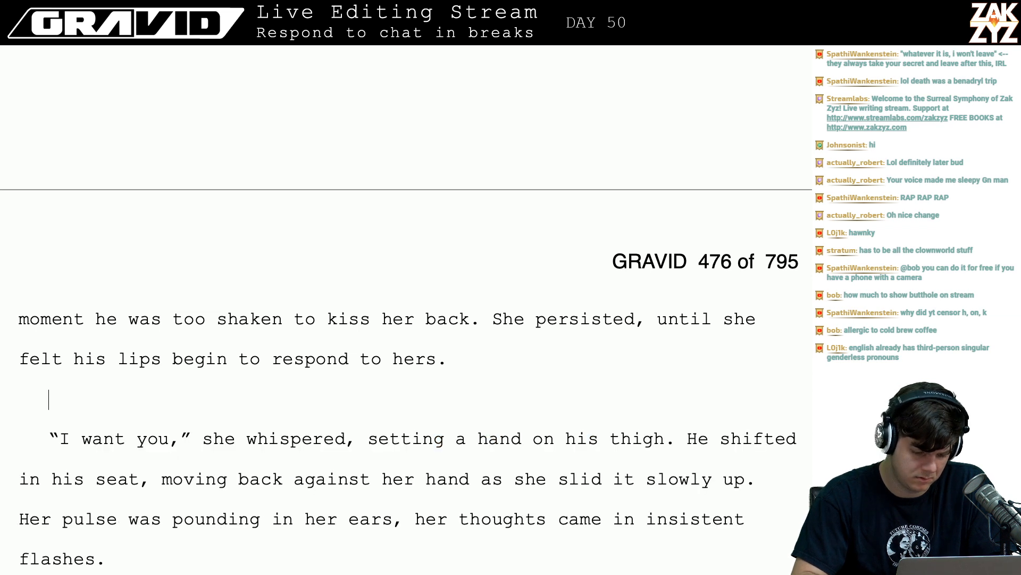
type("\"Dan,")
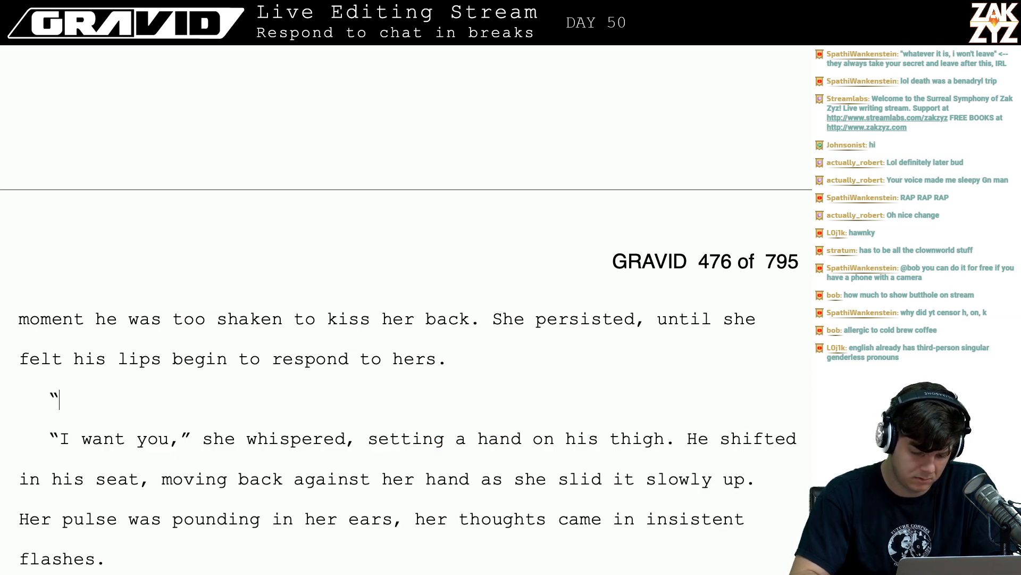
type(" I like you,")
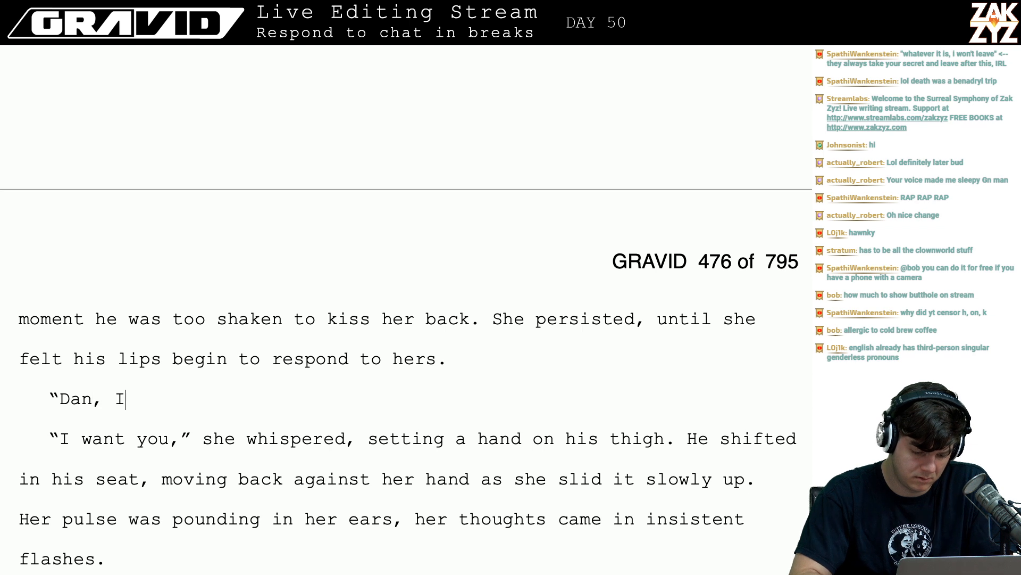
key("BackSpace")
key("BackSpace")
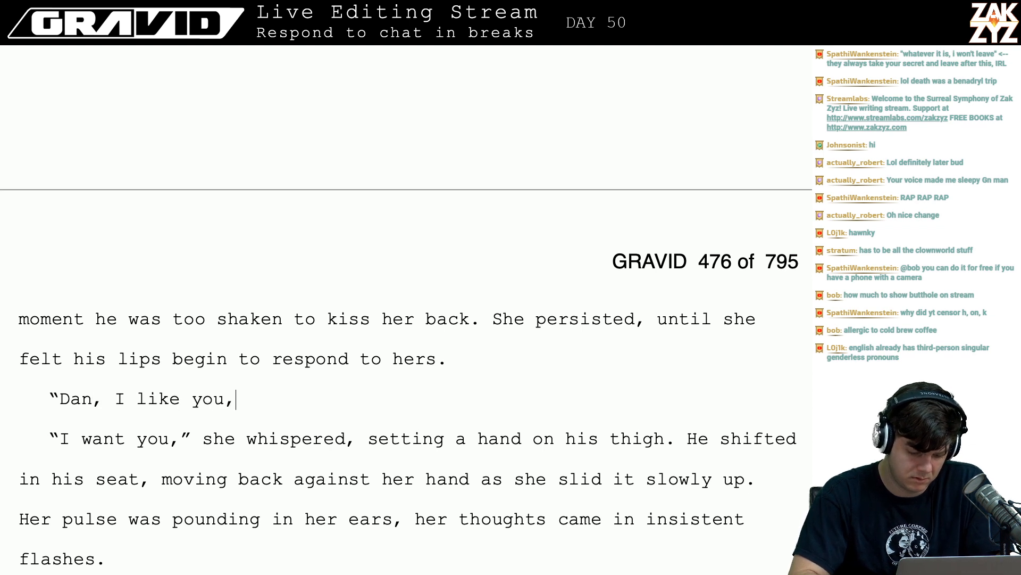
type(". I")
key("BackSpace")
key("BackSpace")
key("BackSpace")
key("BackSpace")
key("BackSpace")
key("BackSpace")
key("BackSpace")
key("BackSpace")
key("BackSpace")
key("BackSpace")
key("BackSpace")
key("BackSpace")
key("BackSpace")
key("BackSpace")
key("BackSpace")
key("BackSpace")
key("BackSpace")
key("BackSpace")
key("BackSpace")
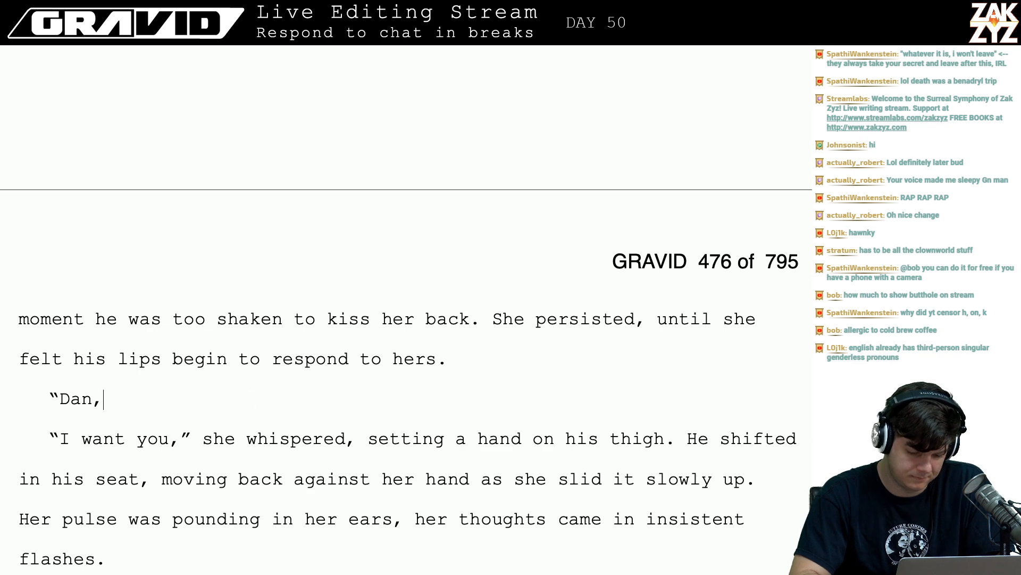
- Add the dialogue line "I'm not leaving." in the empty paragraph above "I want you," she whispered
scroll(406, 378, "up", 6)
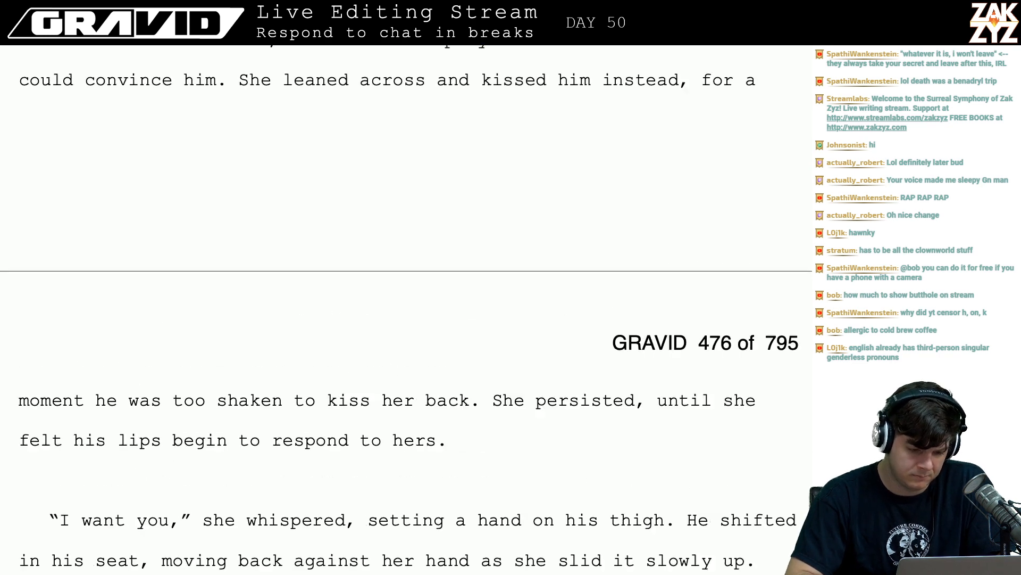
scroll(406, 309, "up", 2)
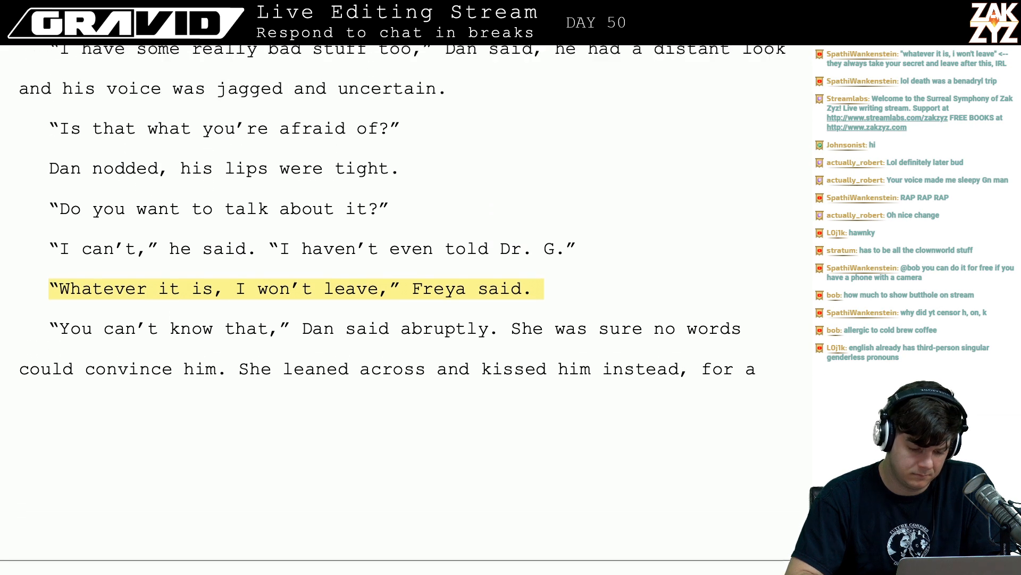
scroll(406, 309, "down", 5)
scroll(406, 309, "down", 1)
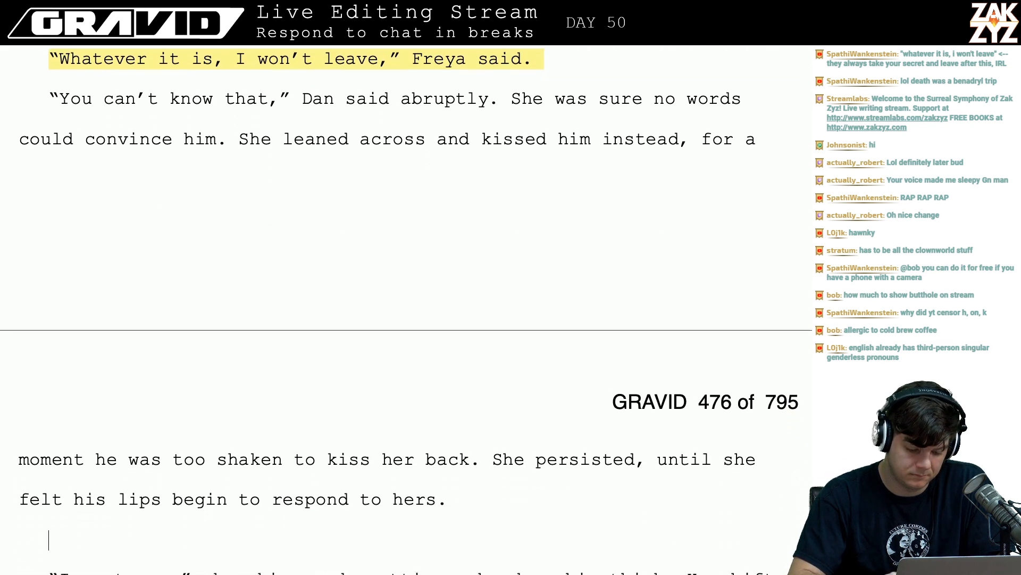
type("“I")
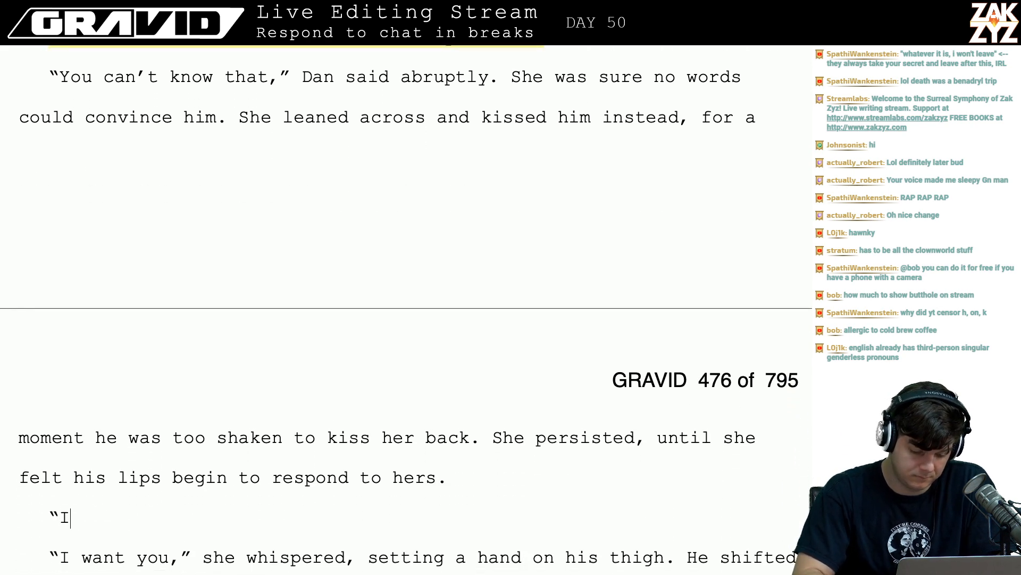
type("’m not leaving.")
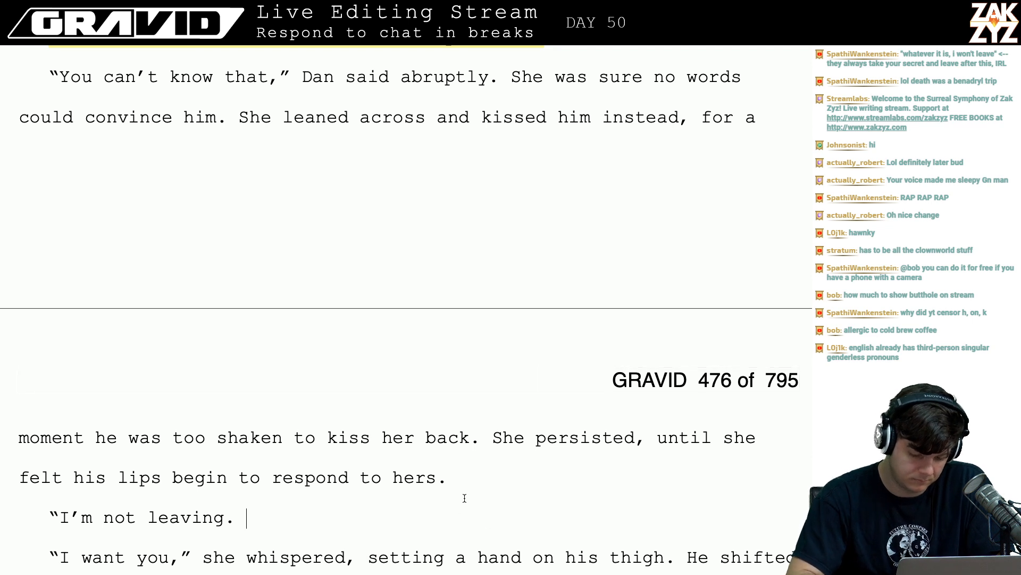
- Continue the kiss paragraph with "She pulled away, again there was that shocked surprise." and add two paragraph breaks after it
type("She ")
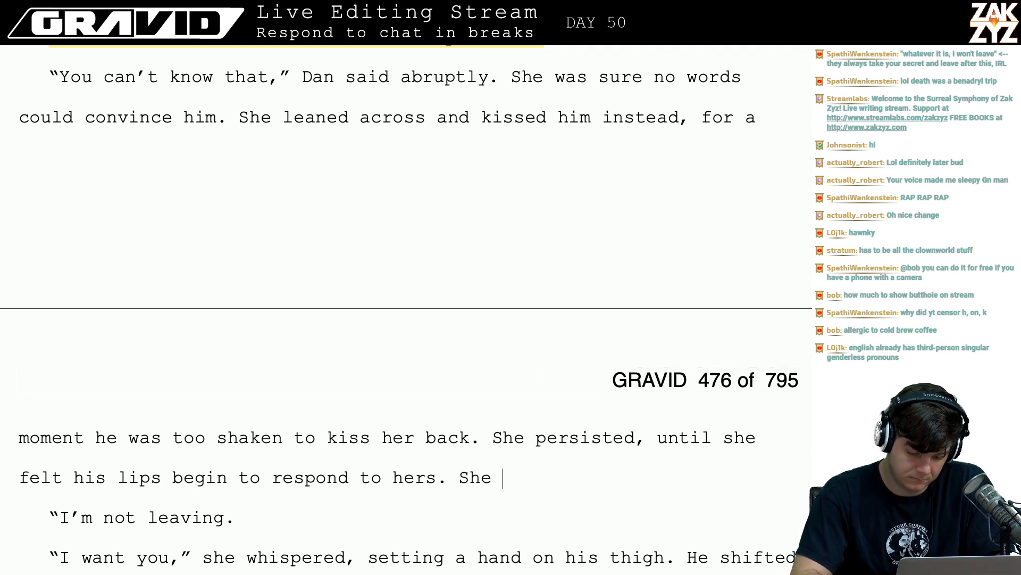
type("pulled away, ")
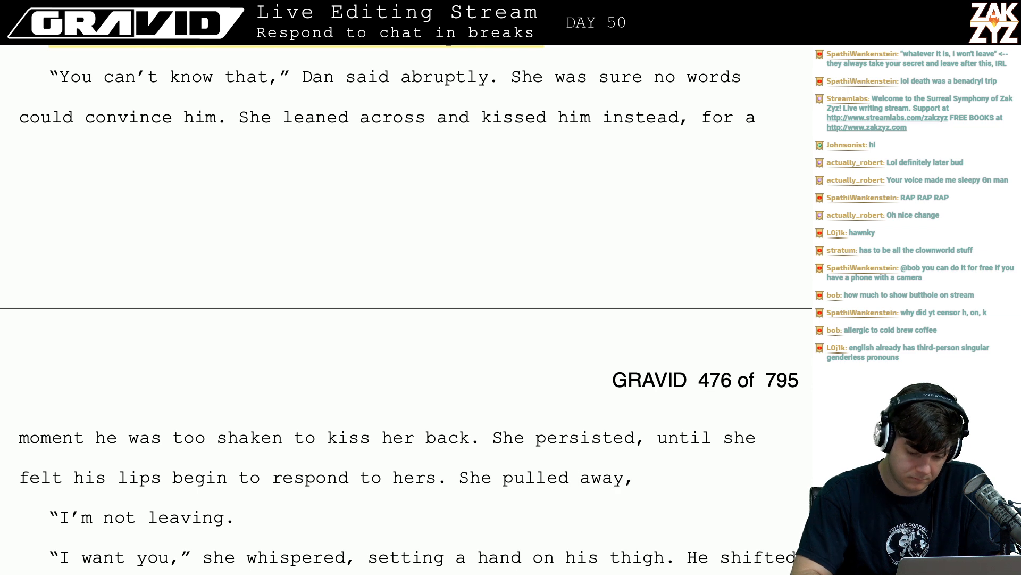
type("again there w")
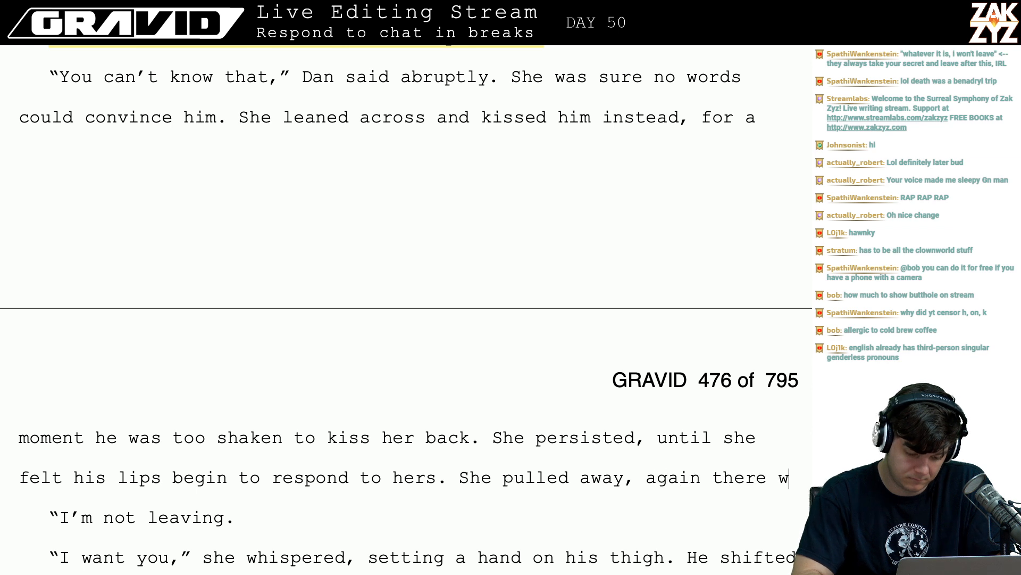
type("as that hurt")
key("BackSpace")
key("BackSpace")
key("BackSpace")
key("BackSpace")
key("BackSpace")
type("shocked surprise.")
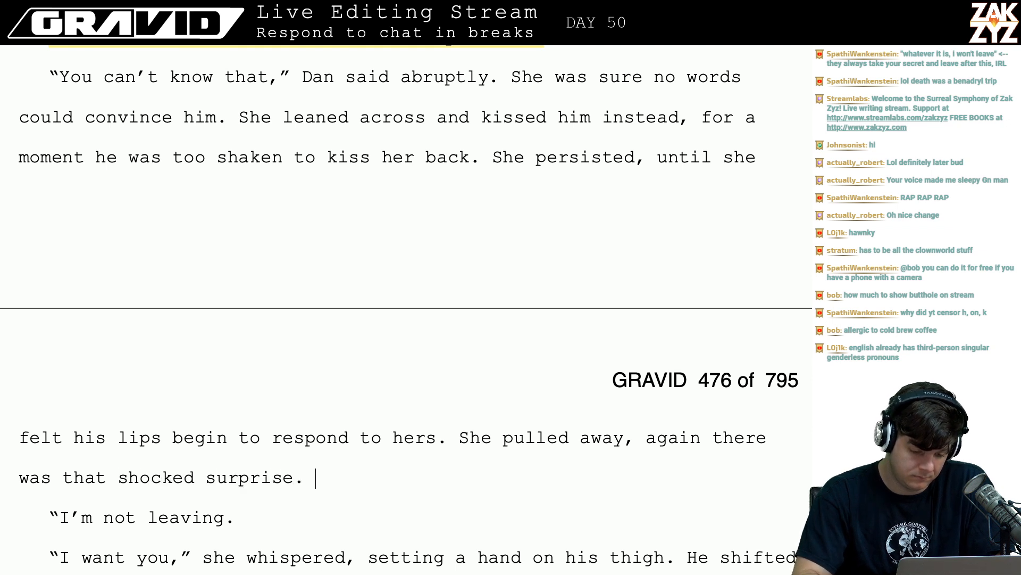
key("Return")
key("Return")
key("Left")
key("Left")
- Reread the dialogue about Dan's bad dreams and the passage following the kiss
scroll(383, 310, "up", 10)
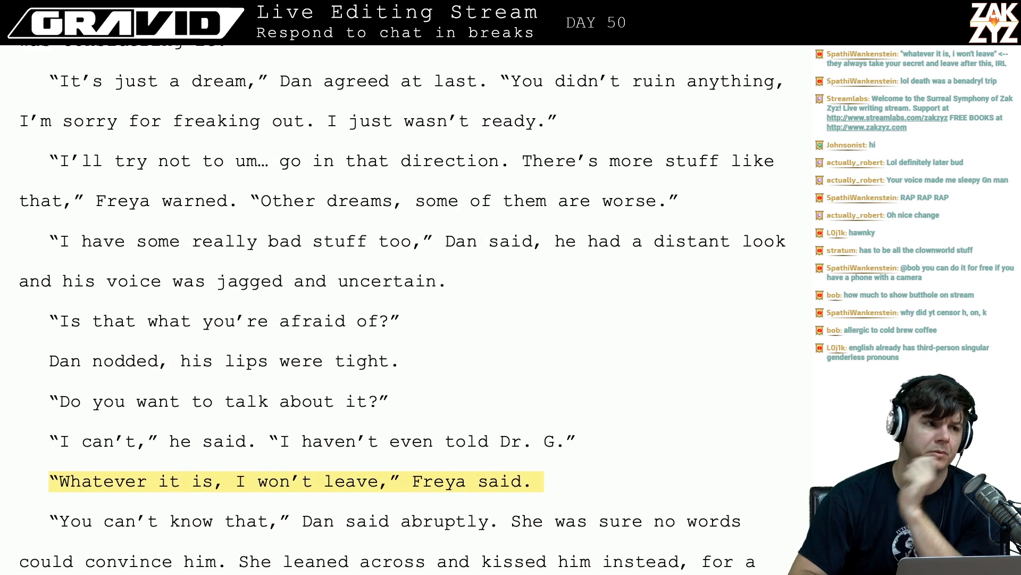
scroll(403, 309, "down", 2)
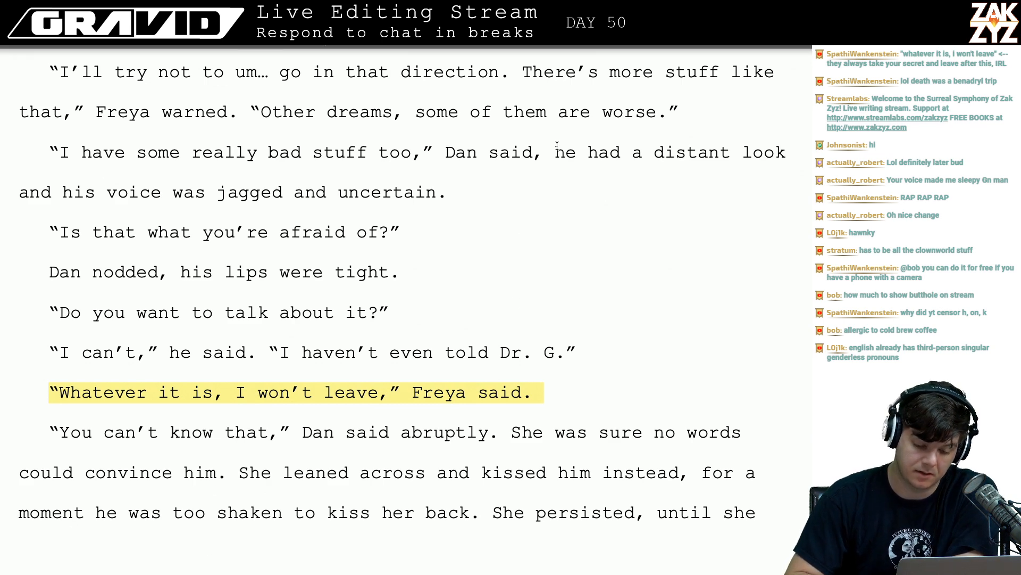
scroll(557, 341, "down", 1)
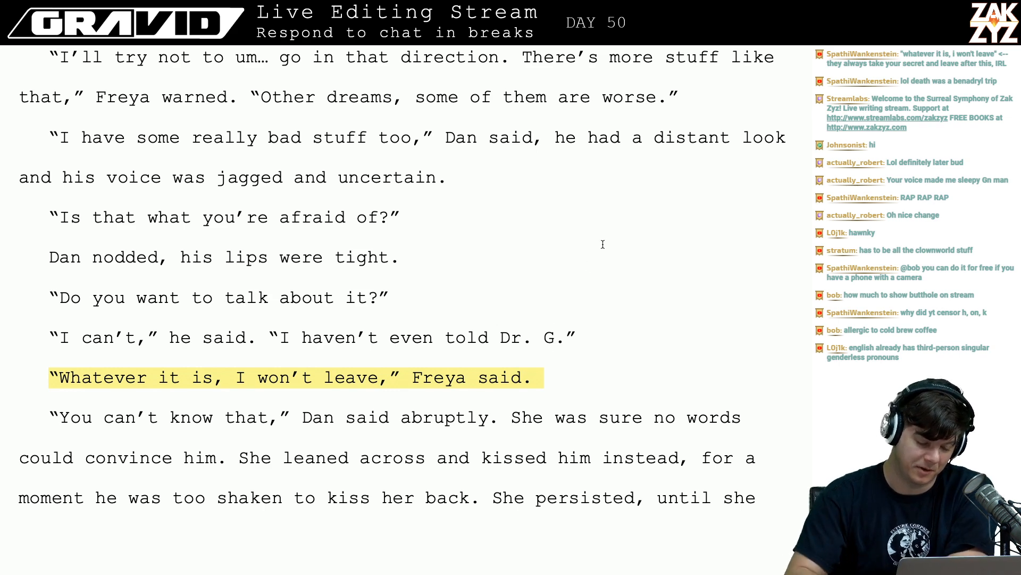
scroll(522, 359, "down", 2)
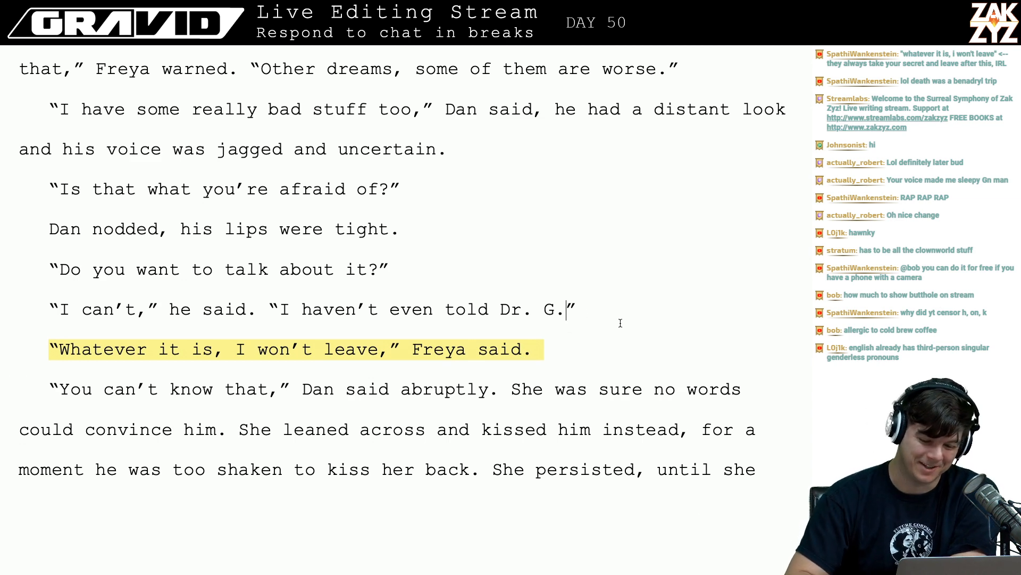
scroll(621, 322, "down", 1)
left_click(593, 339)
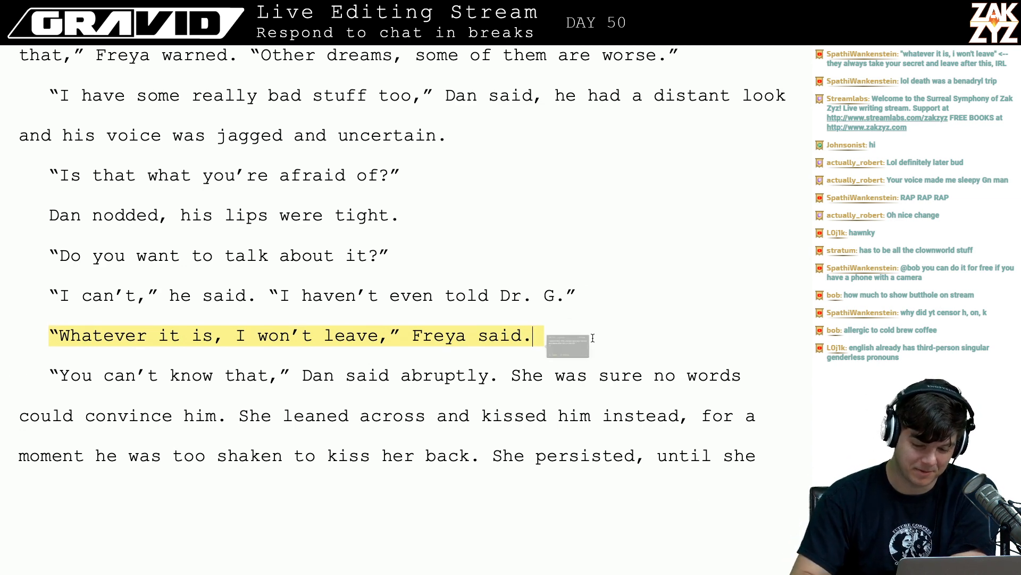
left_click(456, 376)
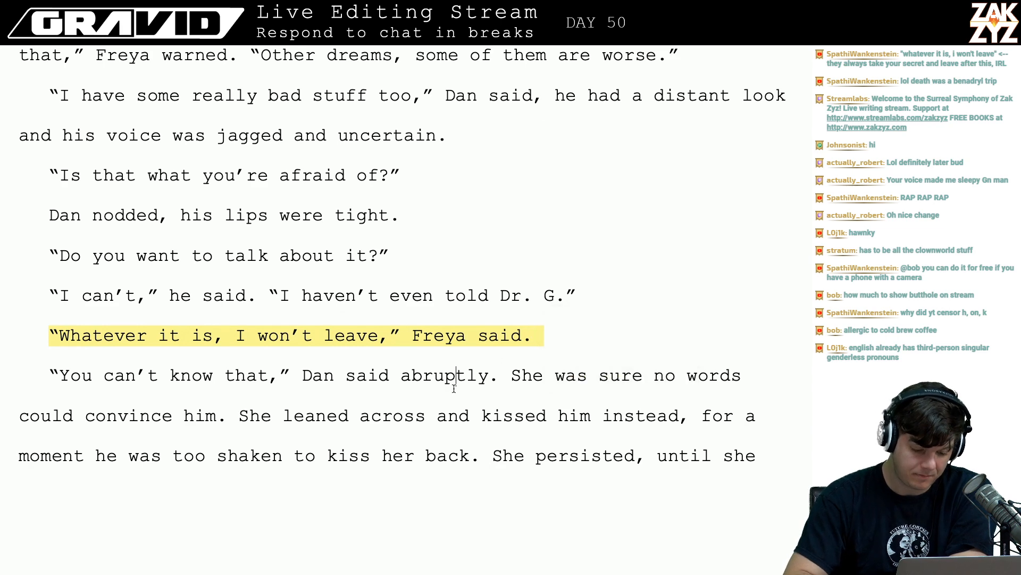
scroll(453, 386, "down", 20)
scroll(452, 396, "down", 14)
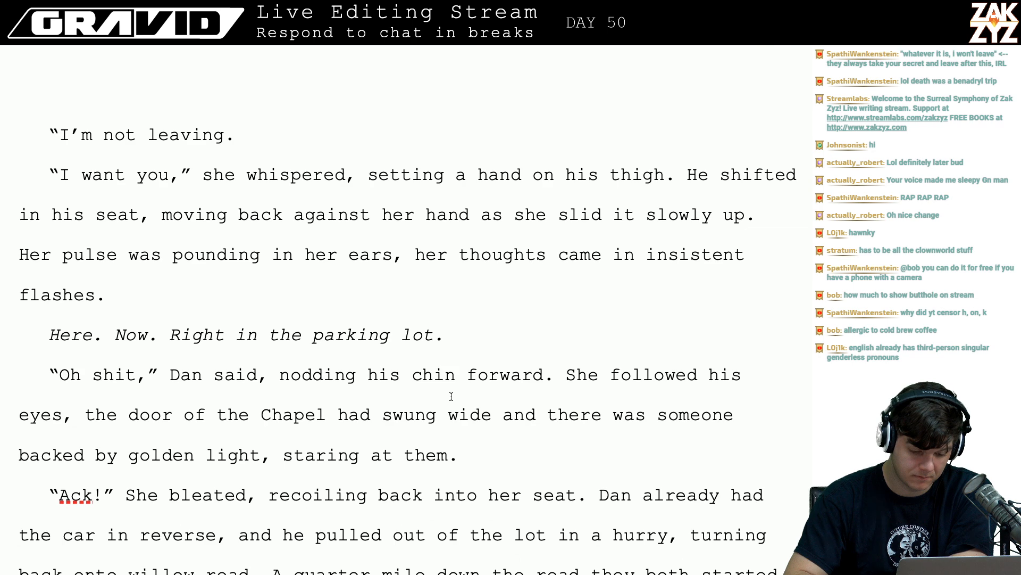
scroll(451, 396, "up", 20)
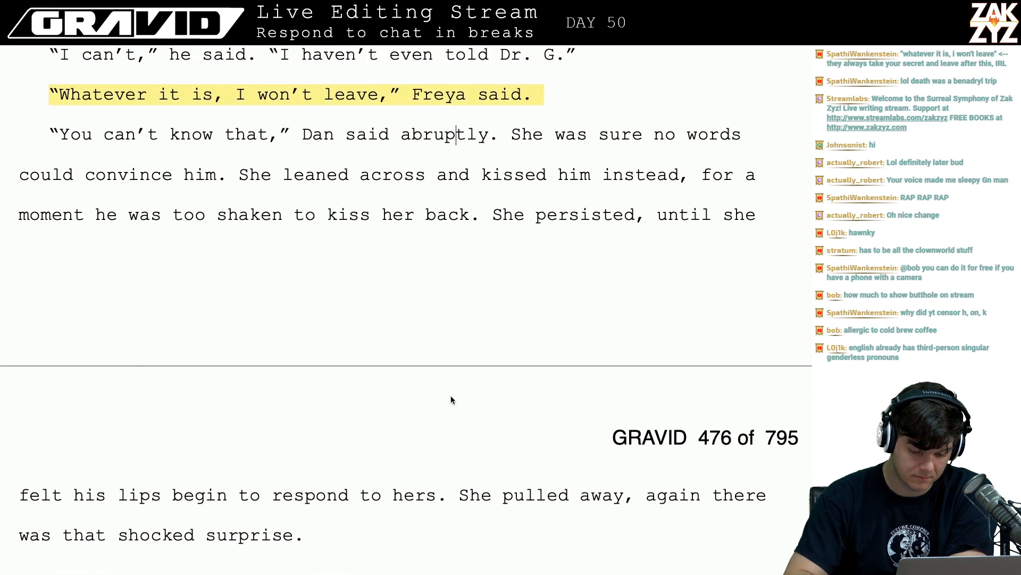
- Start a new paragraph after "Dan said abruptly." and replace "She" with "Freya" in "was sure no words could convince him."
scroll(451, 395, "down", 3)
left_click(365, 416)
key("Up")
key("Down")
key("Up")
key("Up")
key("Up")
key("Up")
key("Up")
key("Down")
key("Down")
key("Up")
key("Right")
key("Right")
key("Right")
key("Right")
key("Right")
key("Right")
key("Right")
key("Right")
key("Right")
key("Right")
key("Right")
key("Right")
key("Right")
key("Return")
key("shift+Right")
key("shift+Right")
key("shift+Right")
type("Freya")
- Delete the empty paragraphs and the line "I'm not leaving." above "I want you," she whispered
key("Down")
key("Down")
key("Down")
key("Down")
key("Down")
key("Left")
key("Left")
key("Left")
key("Up")
key("Up")
key("Up")
key("Up")
key("Up")
key("Up")
key("Down")
key("Left")
key("Down")
key("Down")
key("Down")
key("Down")
key("Down")
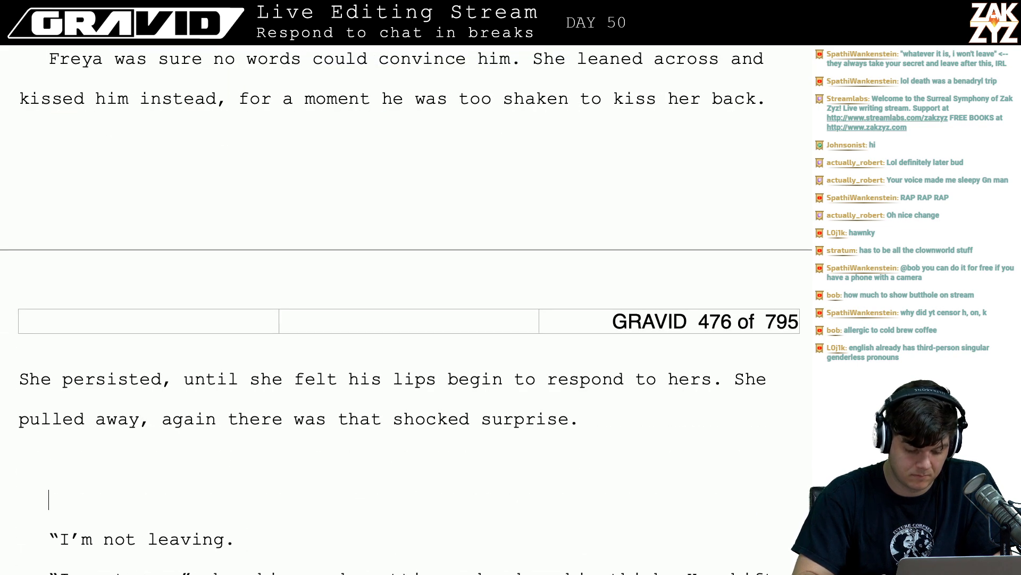
key("shift+Down")
key("shift+Down")
key("shift+Down")
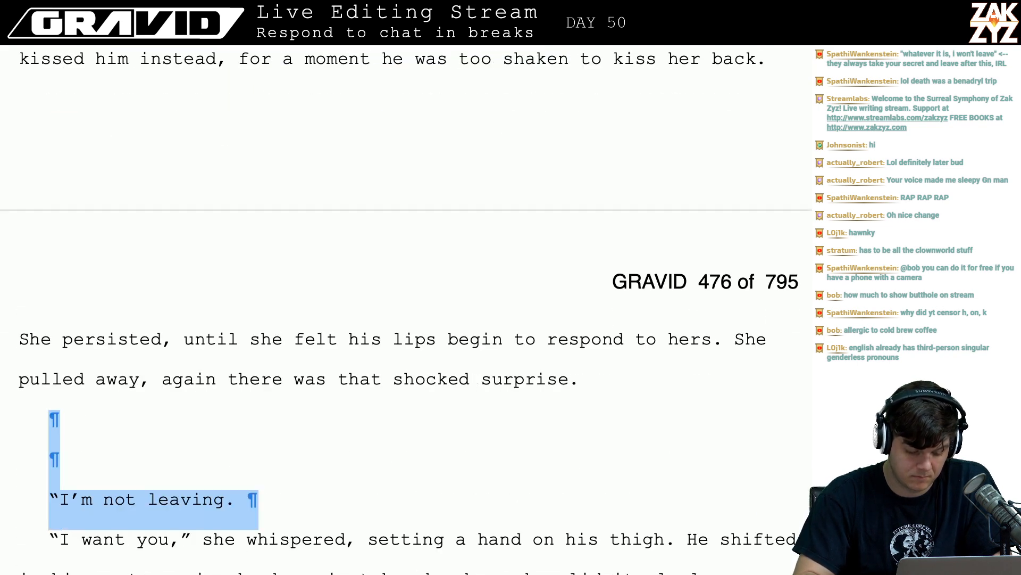
key("BackSpace")
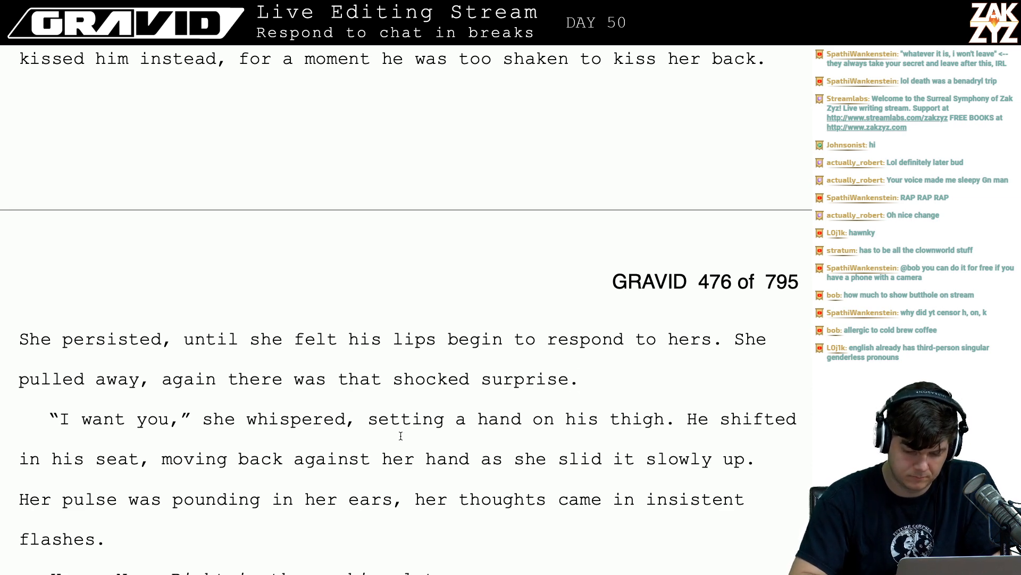
scroll(400, 436, "down", 1)
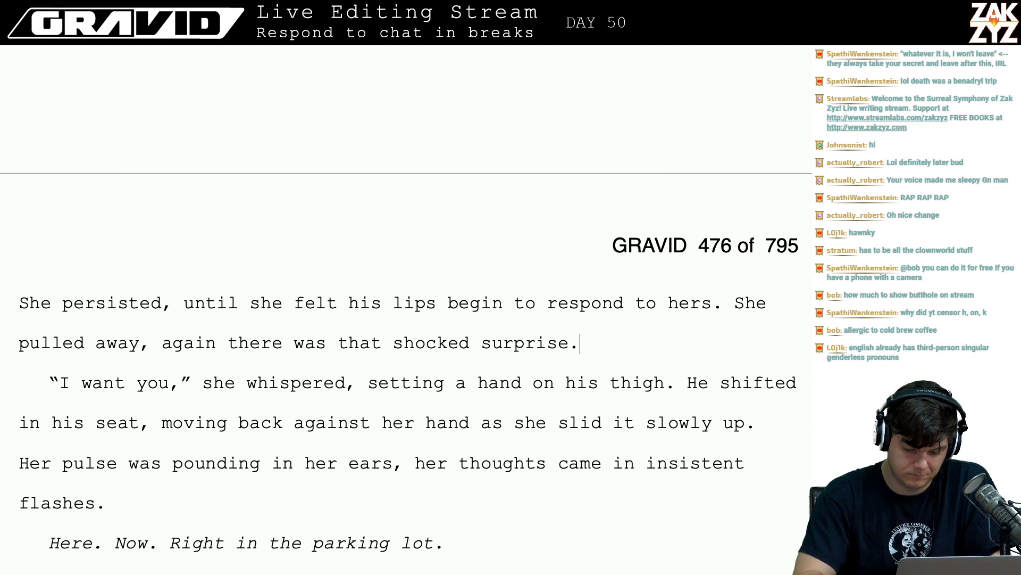
type("Shesmiled,")
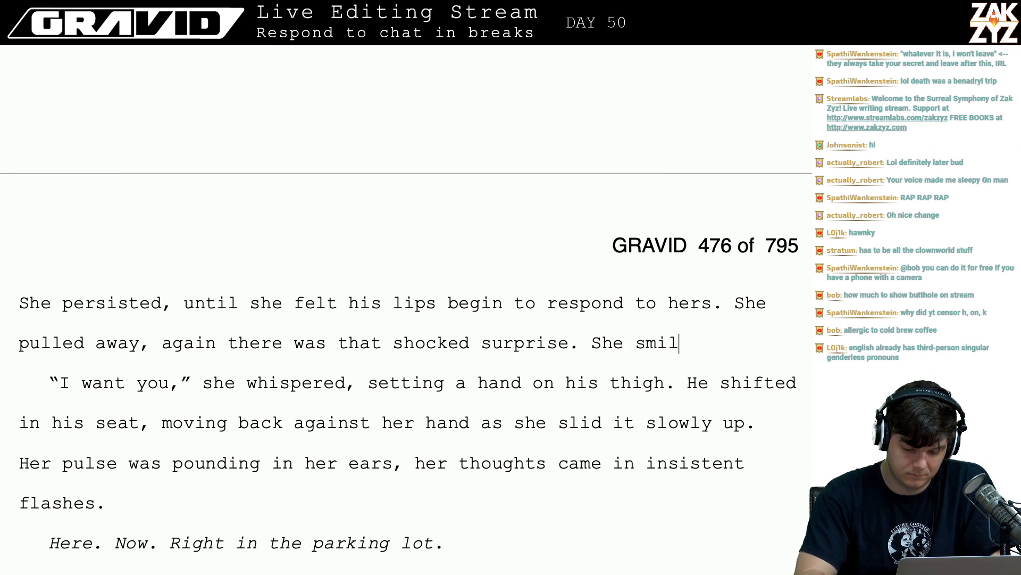
key("BackSpace")
key("BackSpace")
key("BackSpace")
key("BackSpace")
key("BackSpace")
key("BackSpace")
key("BackSpace")
key("BackSpace")
key("BackSpace")
key("BackSpace")
key("BackSpace")
key("BackSpace")
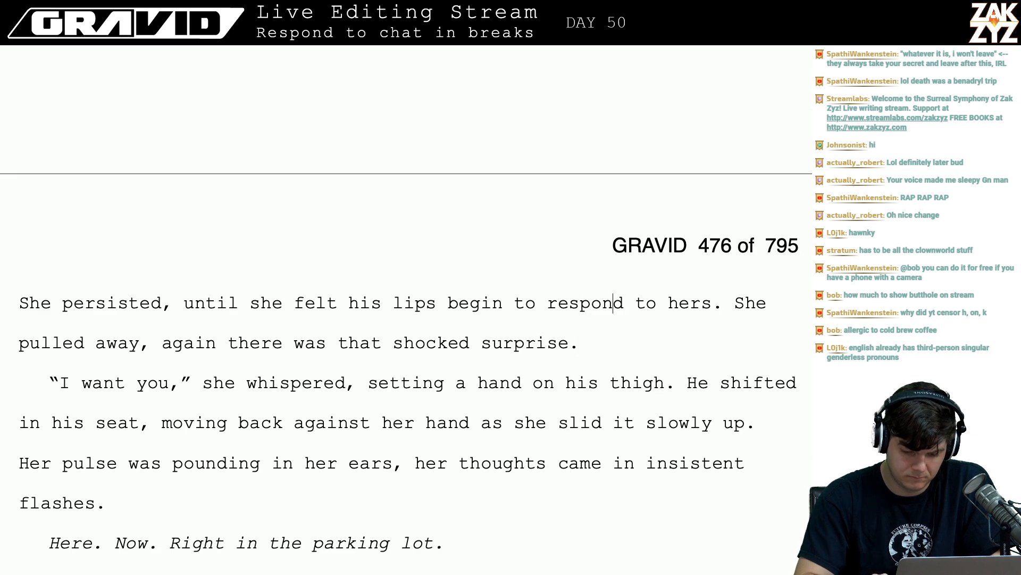
- Delete the sentence "She pulled away, again there was that shocked surprise." from the end of the kiss paragraph
key("shift+Down")
key("BackSpace")
key("BackSpace")
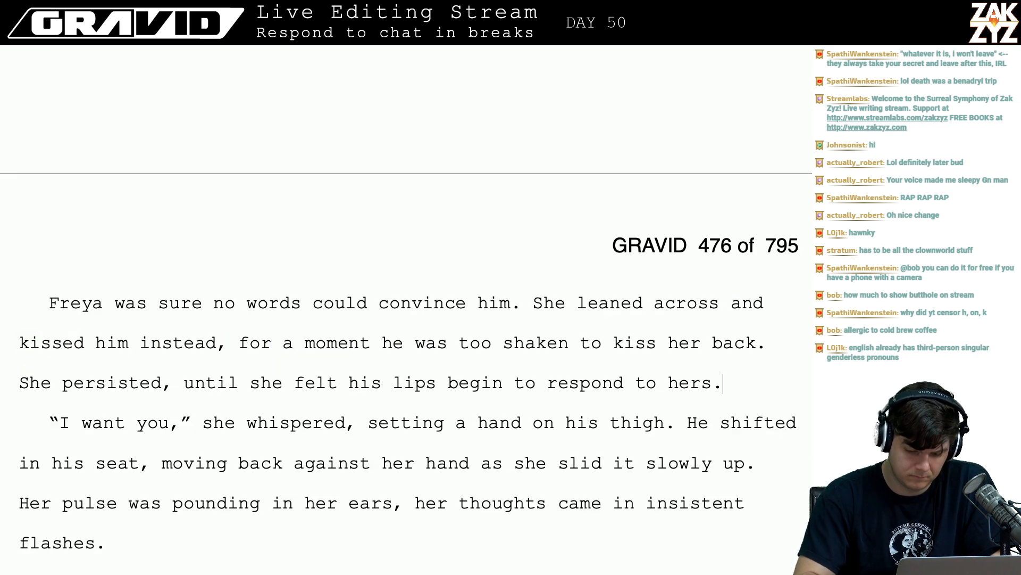
type("She")
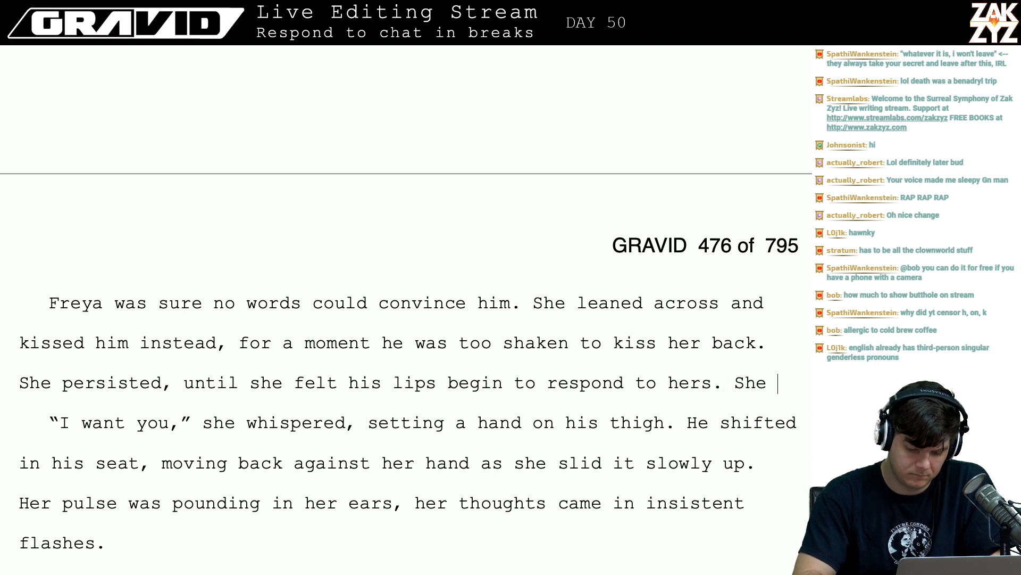
type(" shifted ")
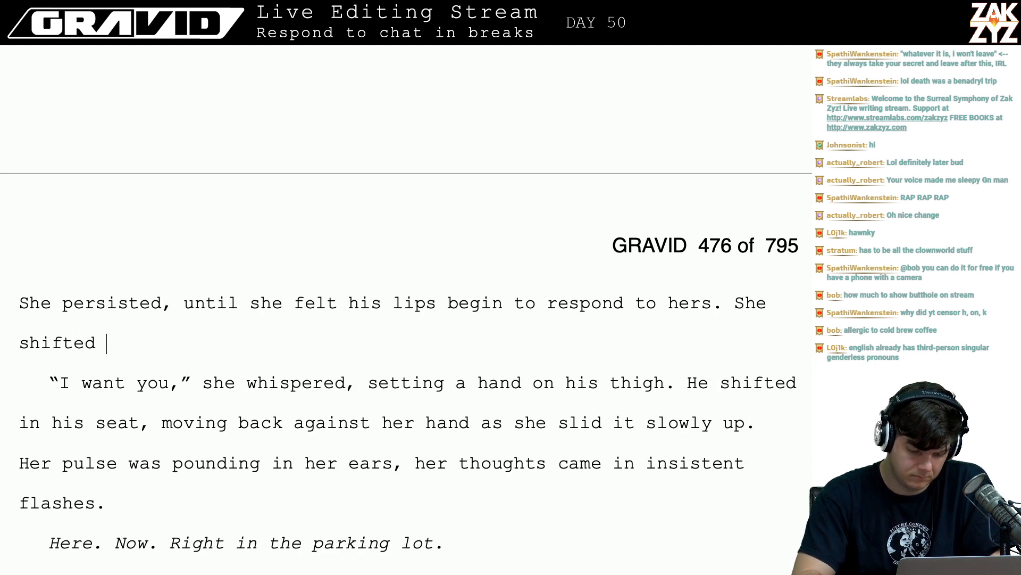
type("over to w")
key("BackSpace")
key("BackSpace")
key("BackSpace")
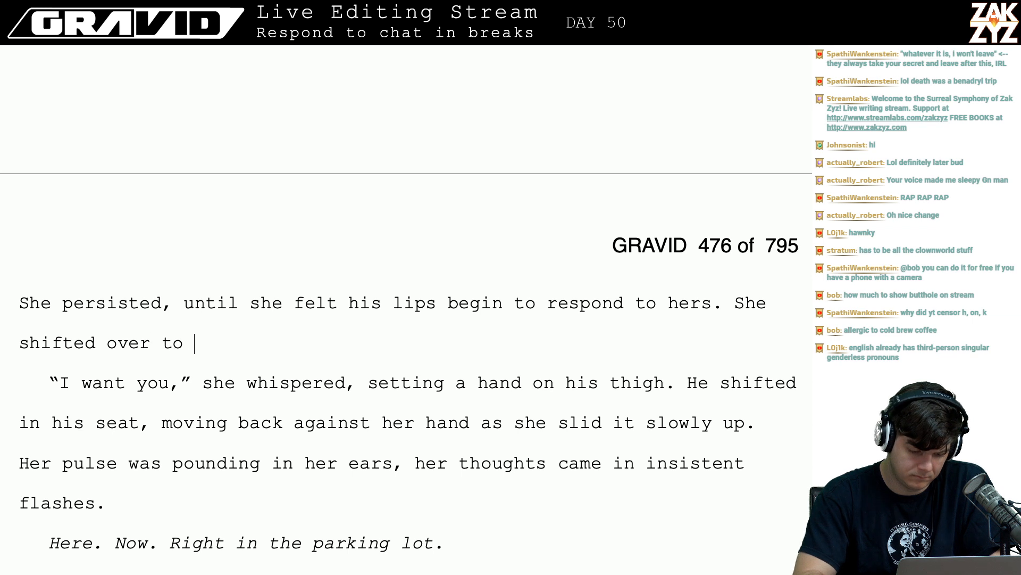
key("BackSpace")
key("BackSpace")
key("BackSpace")
key("BackSpace")
key("BackSpace")
key("BackSpace")
type("hrer")
key("BackSpace")
key("BackSpace")
key("BackSpace")
type("e")
type("r mouth")
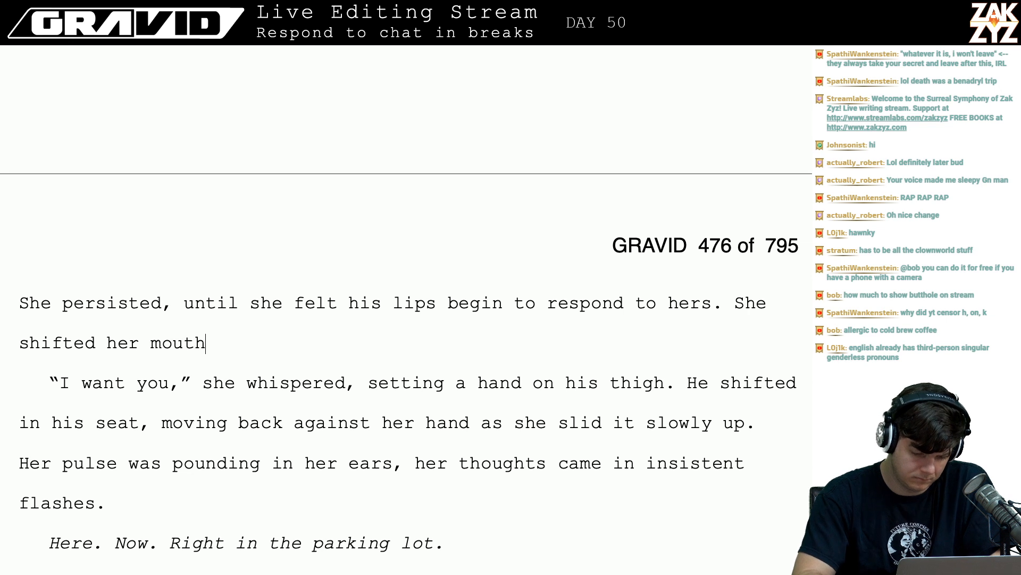
type(" over to his ear")
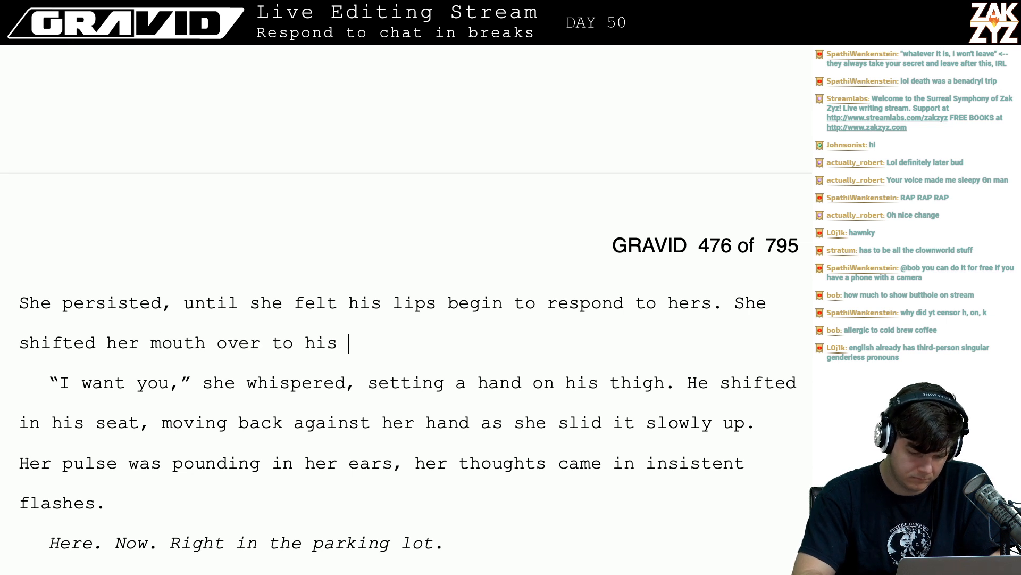
key("BackSpace")
key("BackSpace")
key("BackSpace")
key("BackSpace")
key("BackSpace")
key("BackSpace")
key("BackSpace")
key("BackSpace")
key("BackSpace")
key("BackSpace")
key("BackSpace")
key("BackSpace")
key("BackSpace")
key("BackSpace")
key("BackSpace")
key("BackSpace")
key("BackSpace")
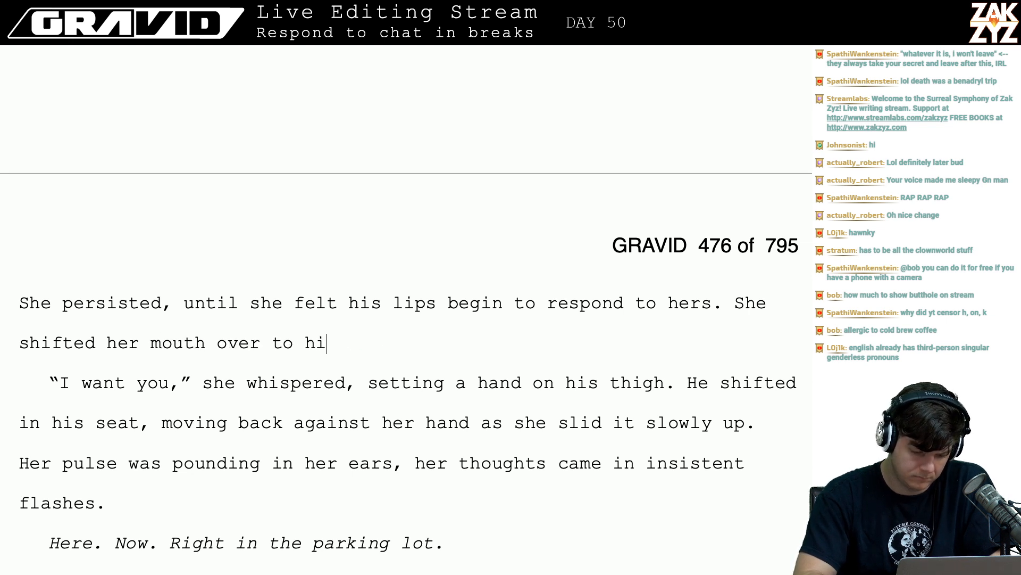
key("BackSpace")
key("BackSpace")
key("BackSpace")
key("BackSpace")
key("BackSpace")
key("BackSpace")
key("BackSpace")
key("BackSpace")
key("BackSpace")
key("BackSpace")
key("BackSpace")
key("BackSpace")
key("BackSpace")
key("BackSpace")
key("BackSpace")
key("BackSpace")
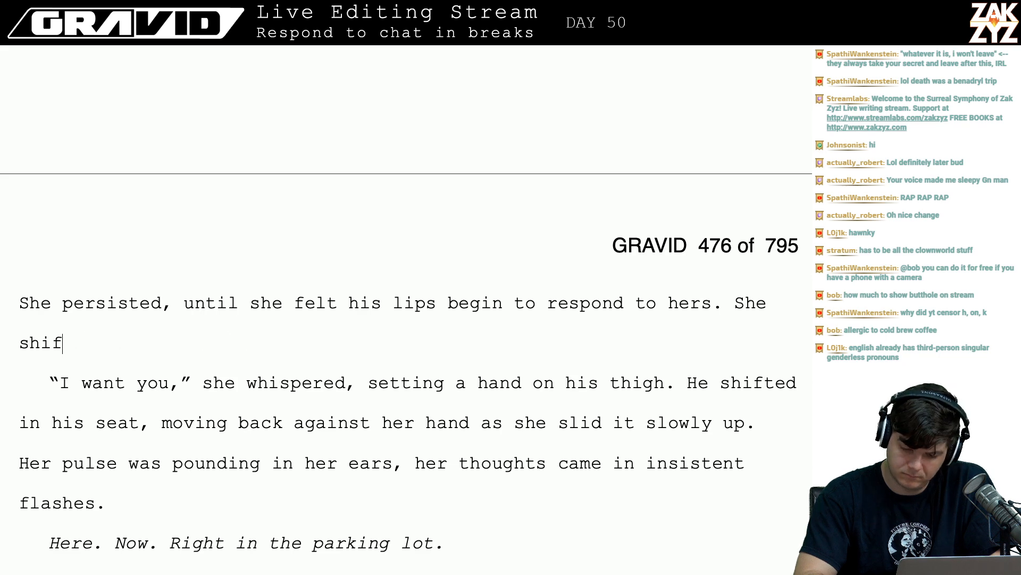
- End the kiss paragraph with "She kissed along his cheek and pressed her mouth against his ear."
type("i")
key("BackSpace")
type("k")
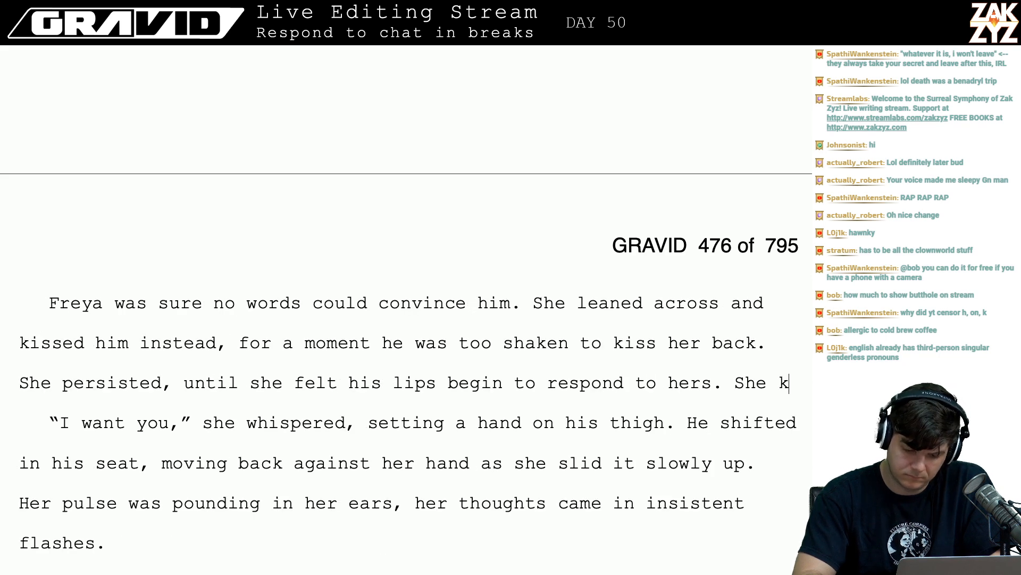
type("issed along ")
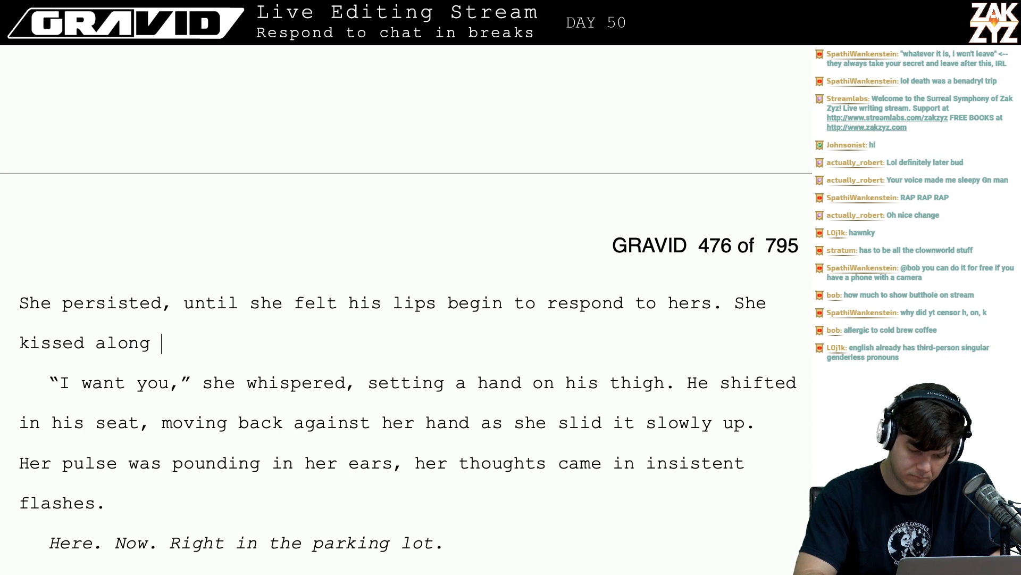
type("his cheek and ")
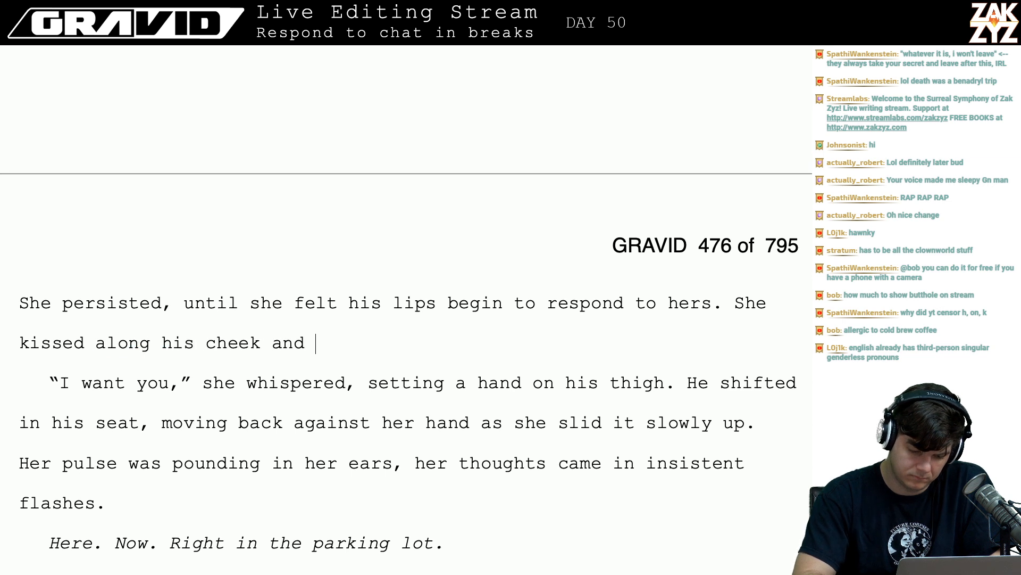
type("hovered")
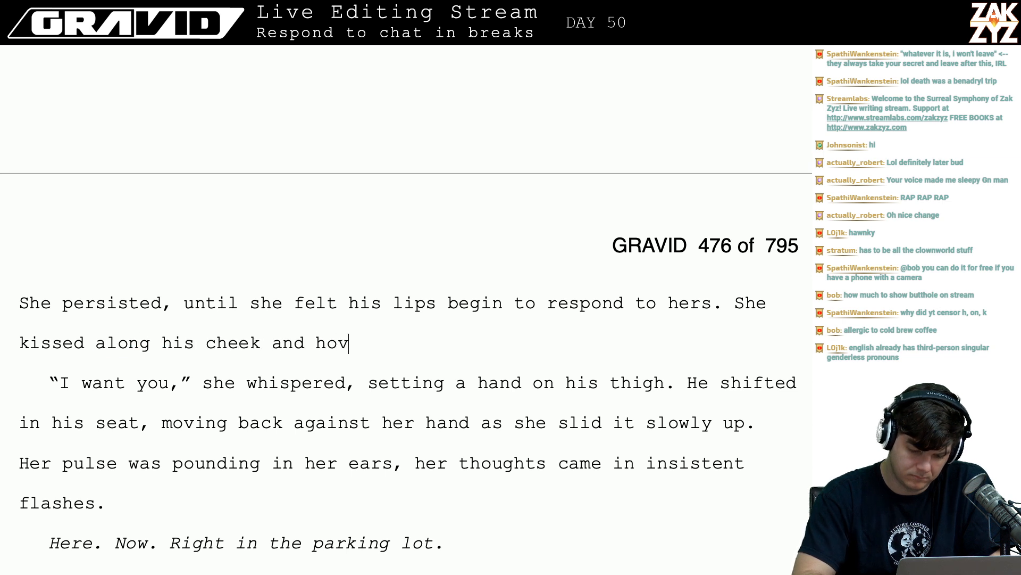
key("BackSpace")
key("BackSpace")
key("BackSpace")
key("BackSpace")
key("BackSpace")
key("BackSpace")
key("BackSpace")
type("ho")
key("BackSpace")
key("BackSpace")
key("BackSpace")
type("pressed her mouth a")
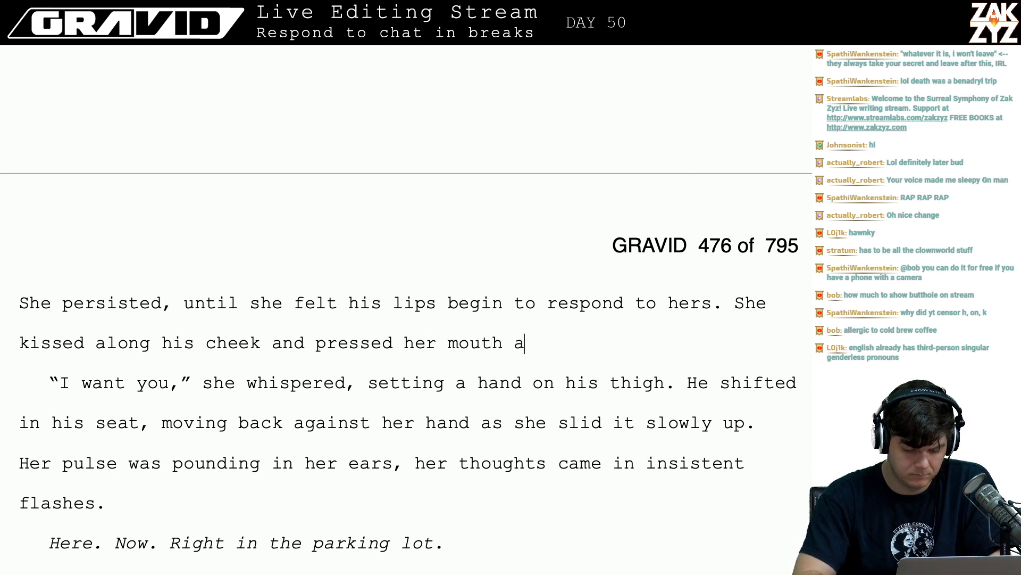
type("gainst heis ear.")
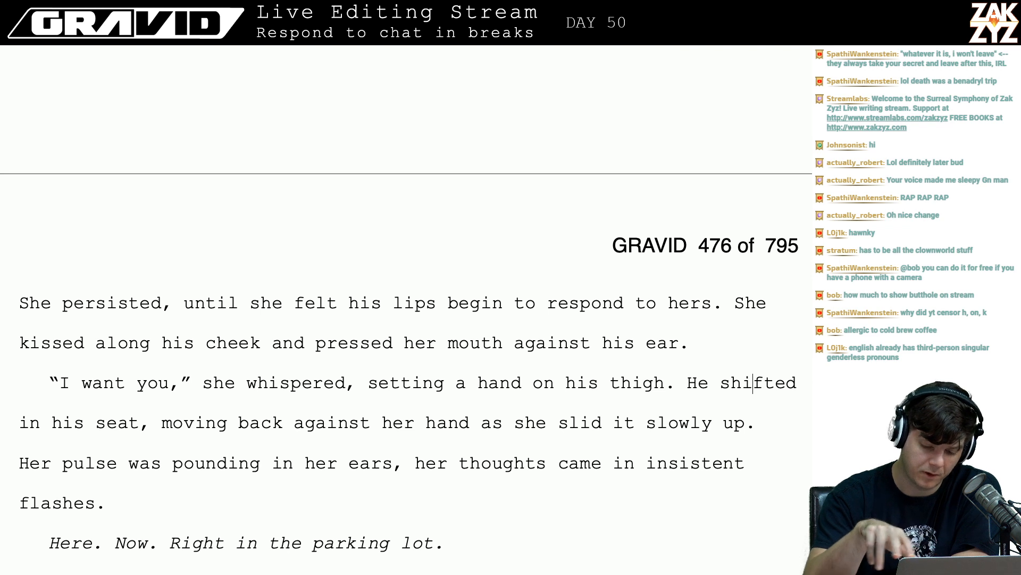
- End the sentence after "she whispered" and insert "She set her hand on his thigh and he shifted in his seat."
left_click(235, 382)
left_click(348, 381)
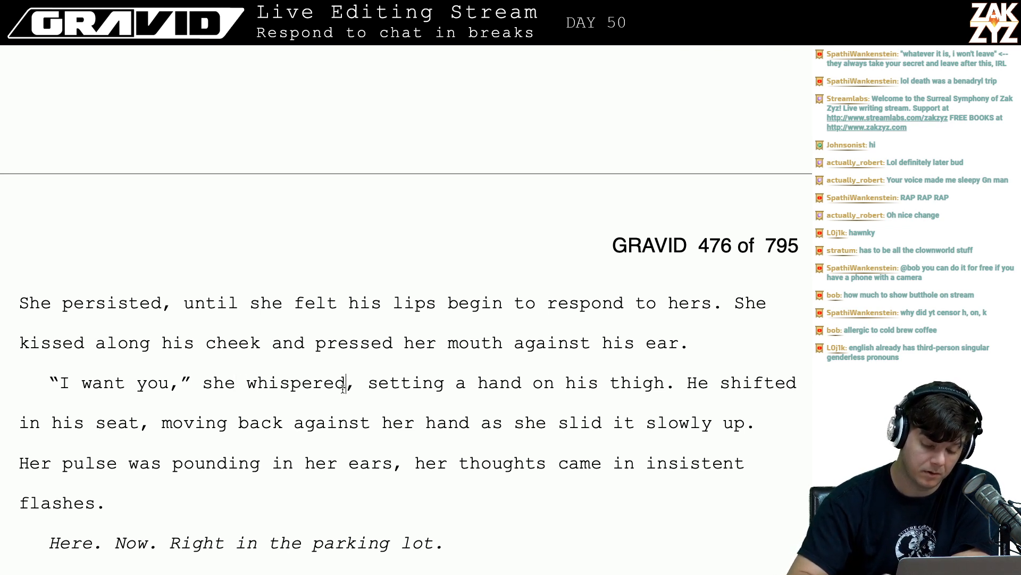
key("Delete")
type(". ")
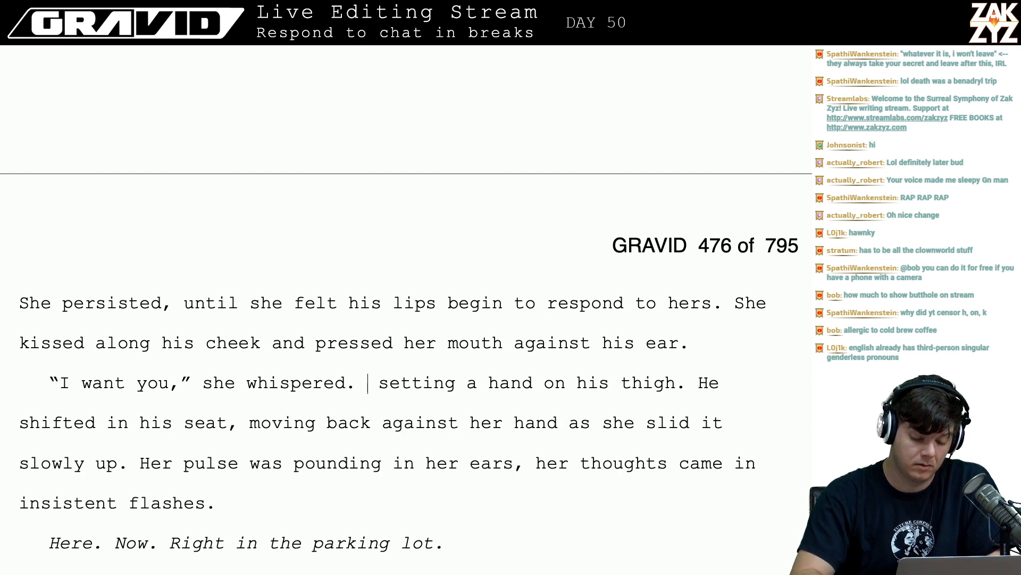
type("She set her")
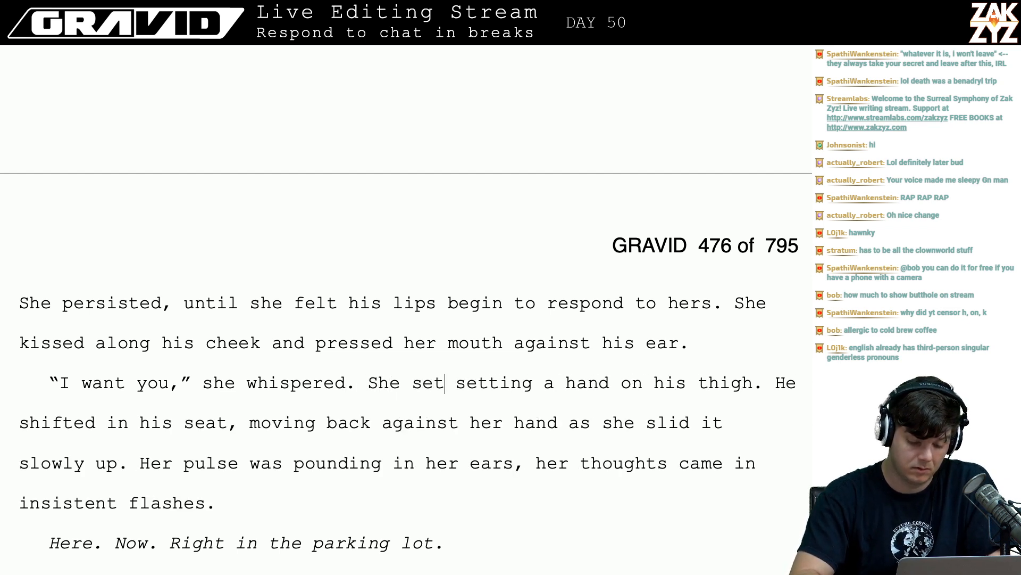
type(" hand on")
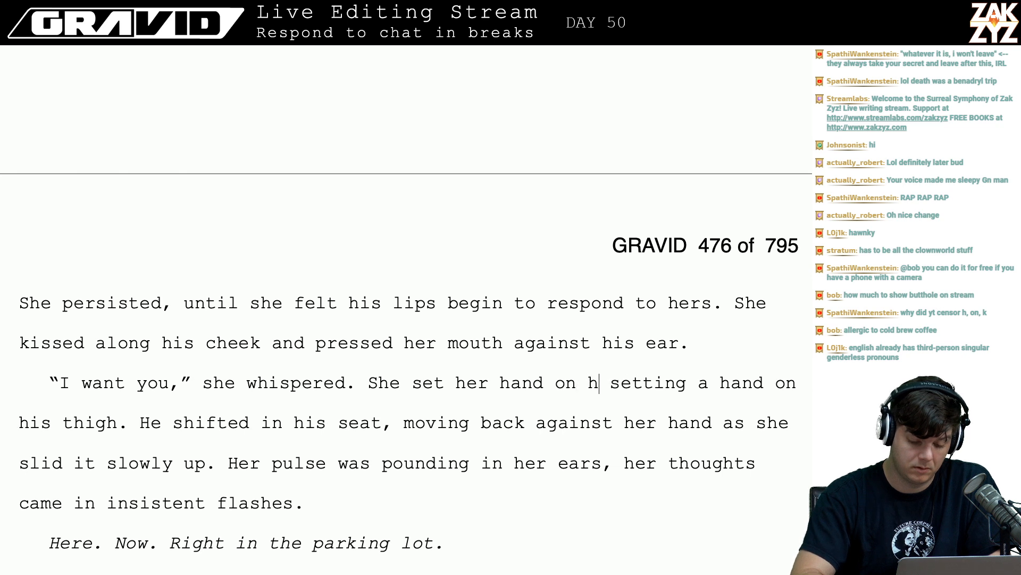
type(" his thigh and he sh")
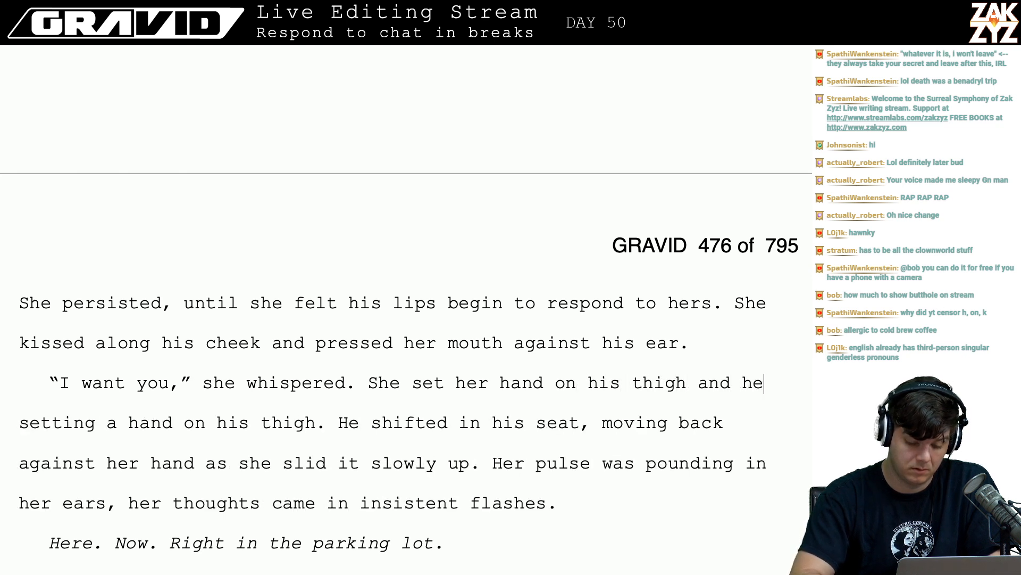
type("ifted in his se")
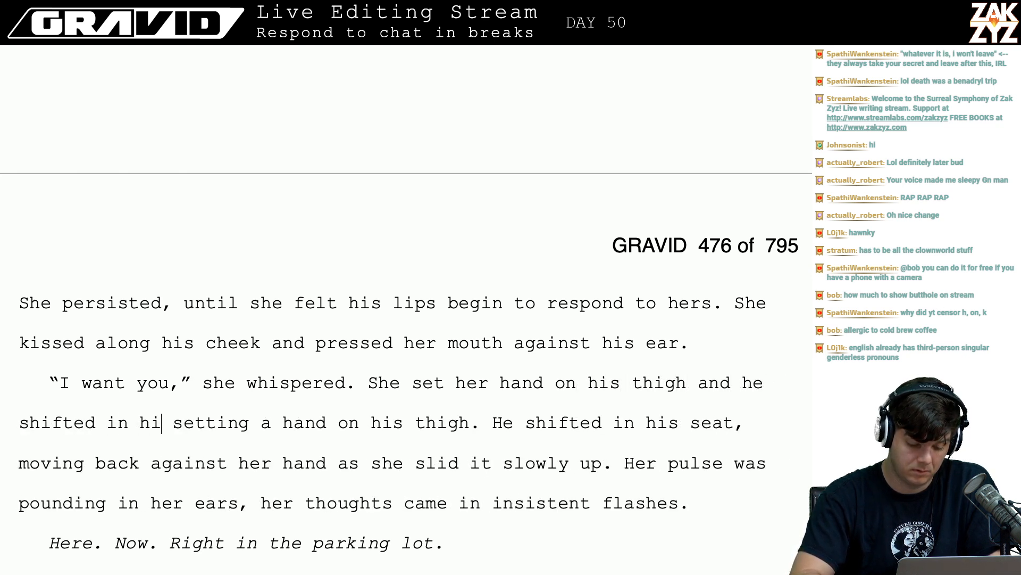
type("at")
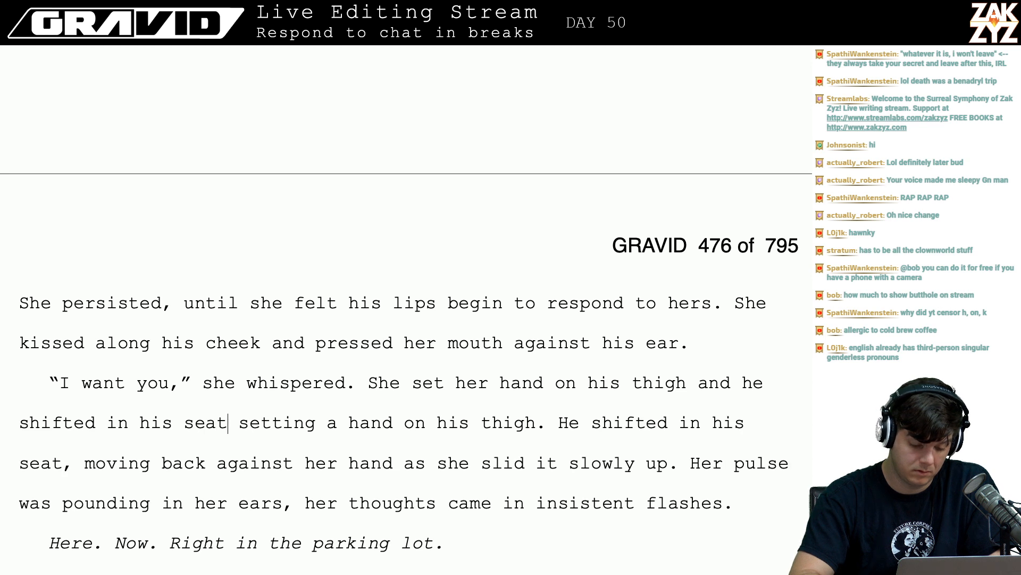
type(".")
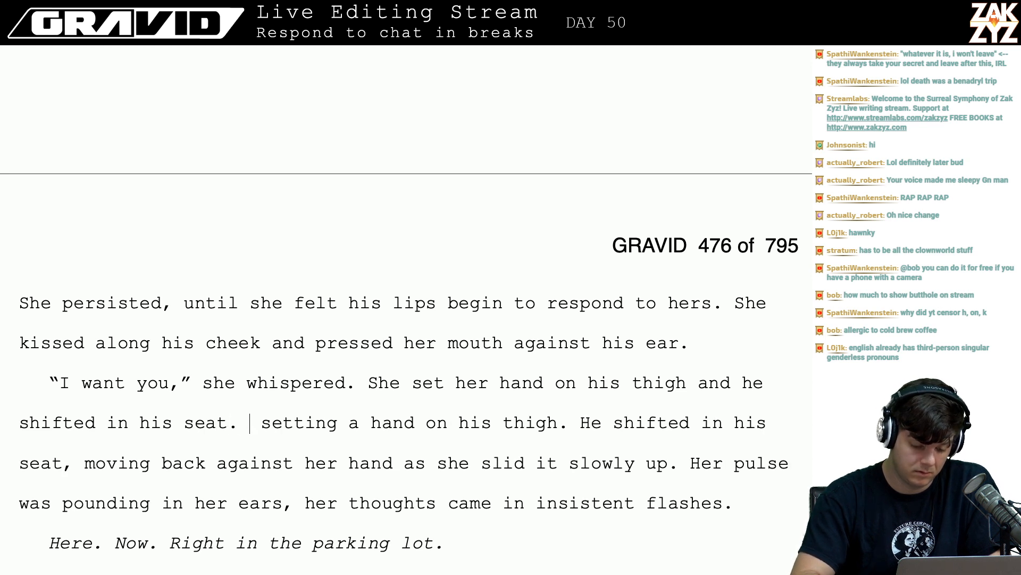
- Delete the old wording from "setting a hand on his thigh" through "slowly up." before "Her pulse was pounding."
key("shift+Right")
key("shift+Right")
key("shift+Right")
key("shift+Right")
key("shift+Right")
key("shift+Right")
key("shift+Right")
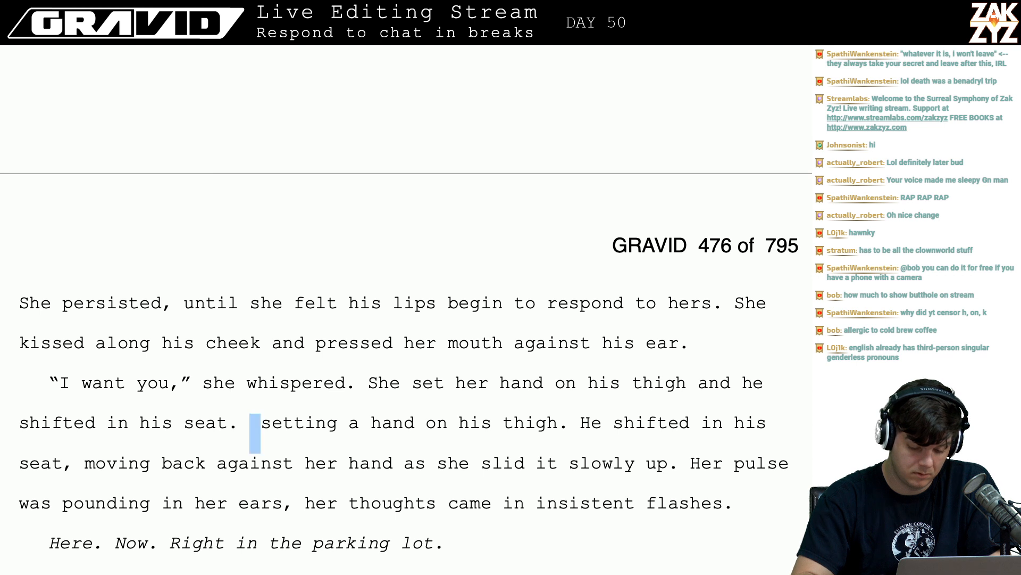
key("shift+Down")
key("shift+Right")
key("shift+Right")
key("shift+Right")
key("shift+Right")
key("shift+Right")
key("shift+Right")
key("shift+Right")
key("shift+Right")
key("shift+Right")
key("shift+Right")
key("shift+Right")
key("shift+Right")
key("shift+Right")
key("shift+Right")
key("shift+Right")
key("shift+Right")
key("shift+Right")
key("shift+Right")
key("shift+Right")
key("shift+Right")
key("shift+Right")
key("shift+Right")
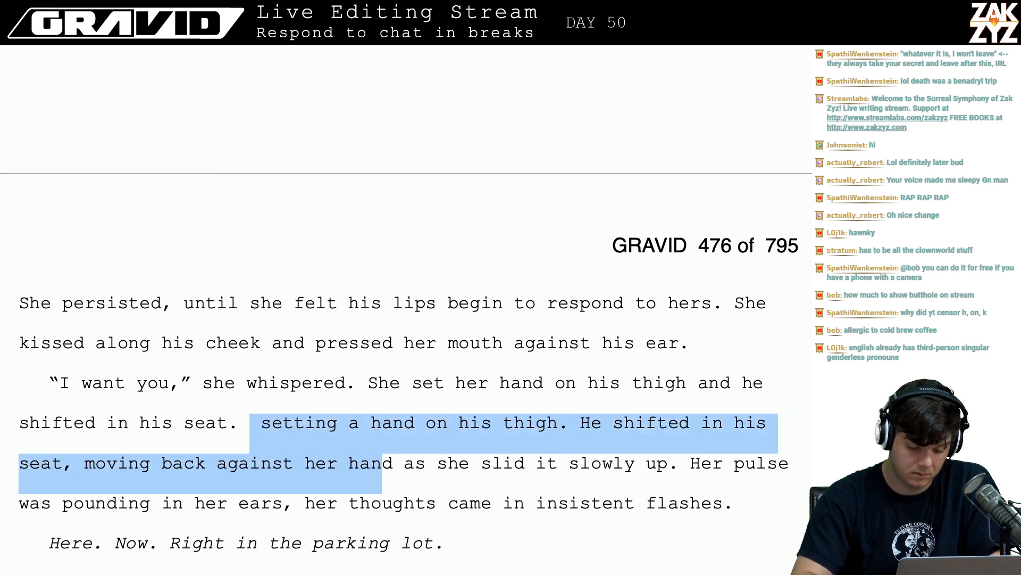
key("shift+Right")
key("shift+Right")
key("shift+Right")
key("shift+Right")
key("shift+Right")
key("shift+Right")
key("shift+Right")
key("shift+Right")
key("shift+Right")
key("shift+Right")
key("shift+Right")
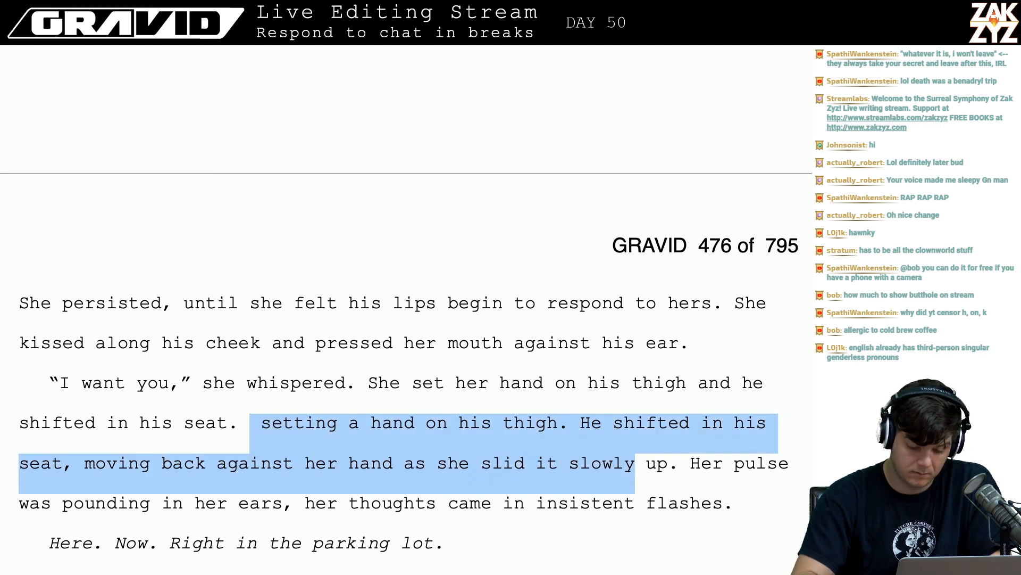
key("BackSpace")
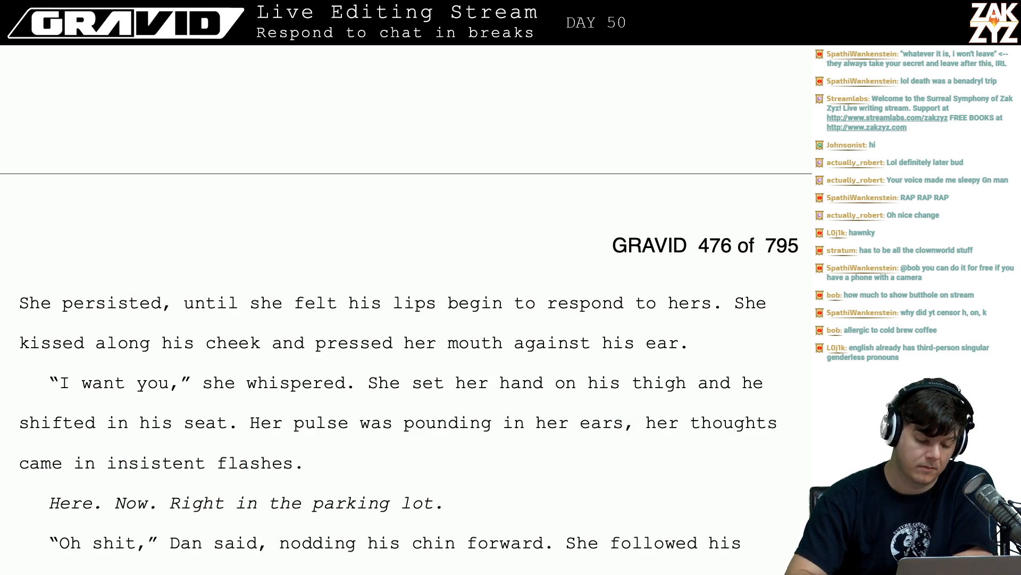
- Reread the passage from the parking lot thought through Dan pulling out of the lot
scroll(359, 471, "down", 2)
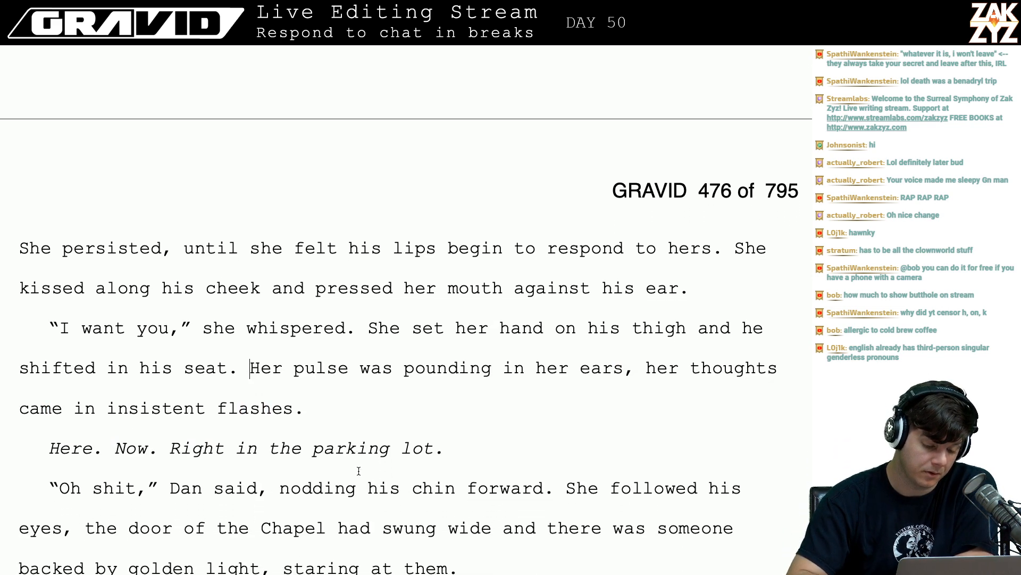
left_click(94, 375)
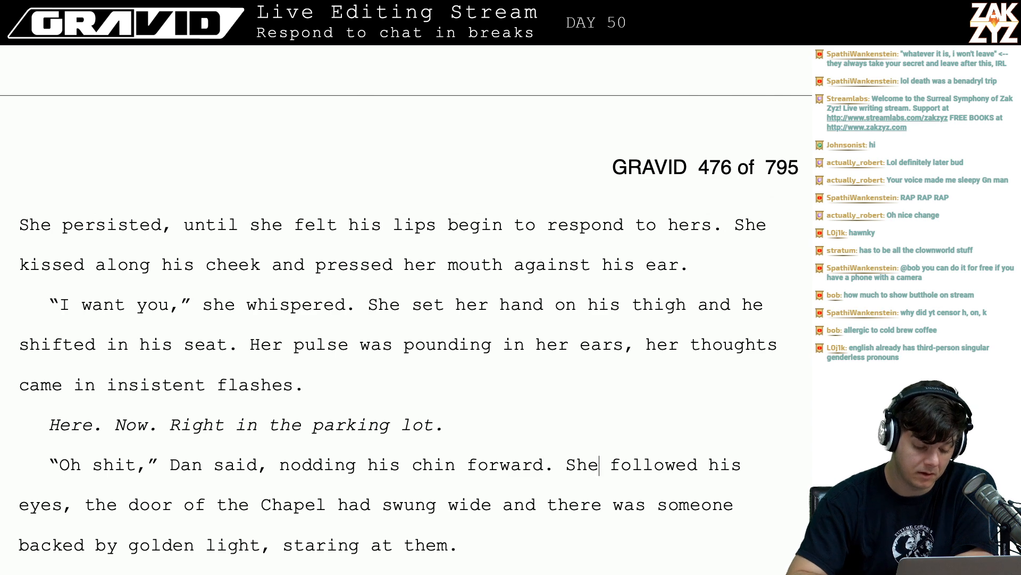
scroll(92, 376, "down", 1)
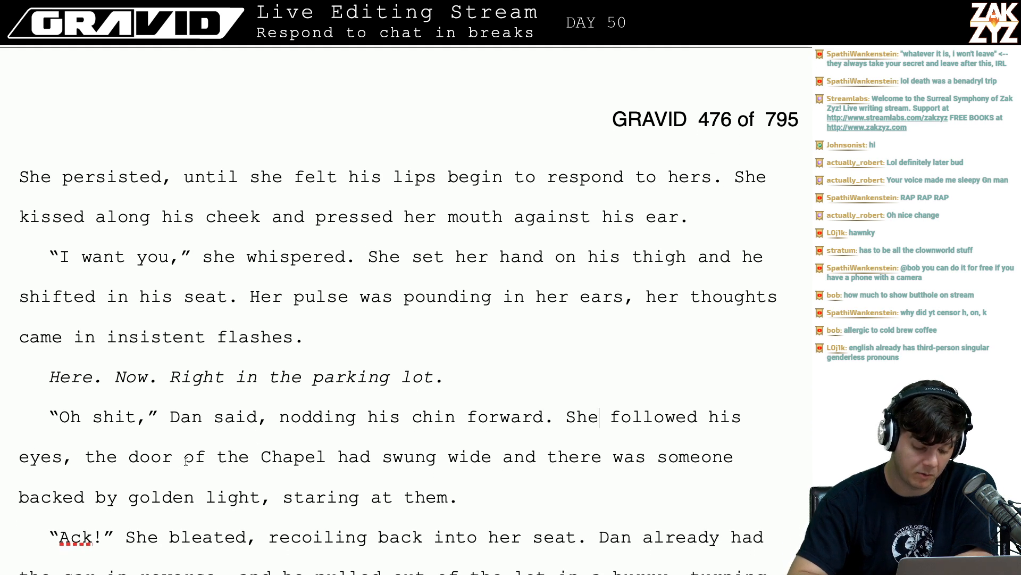
left_click(223, 497)
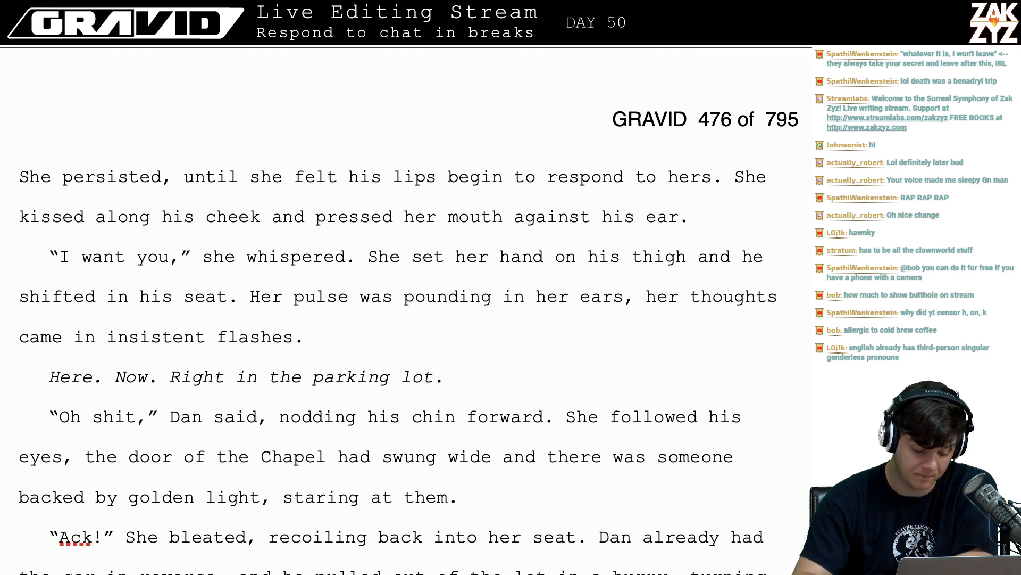
key("Right")
key("Right")
key("Down")
key("Down")
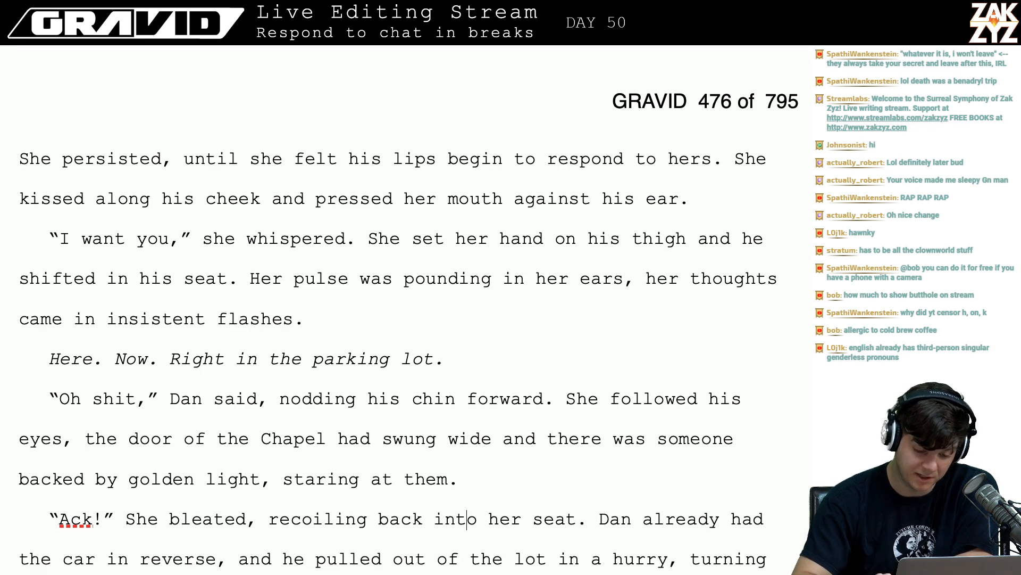
scroll(293, 449, "down", 1)
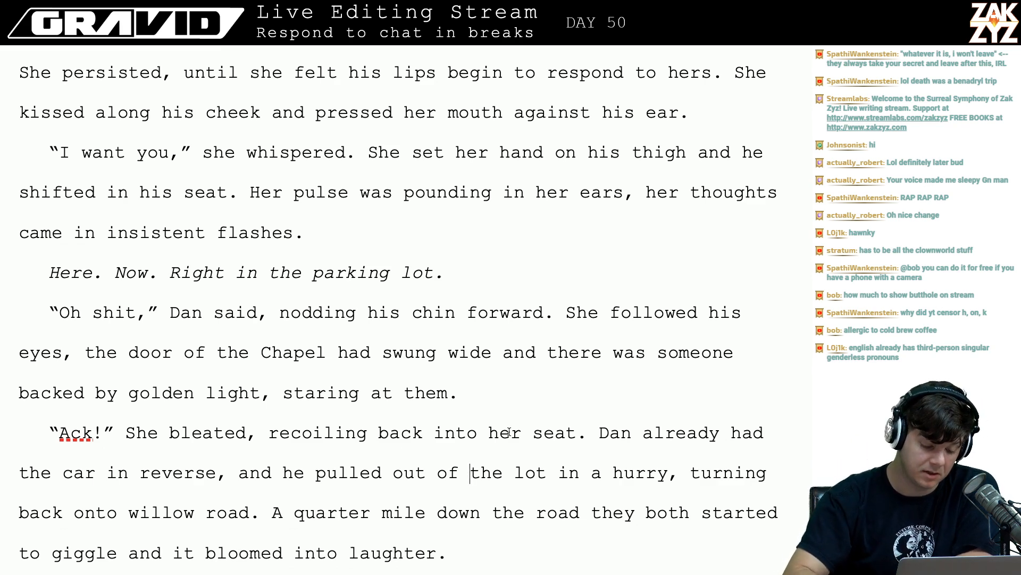
scroll(510, 432, "down", 1)
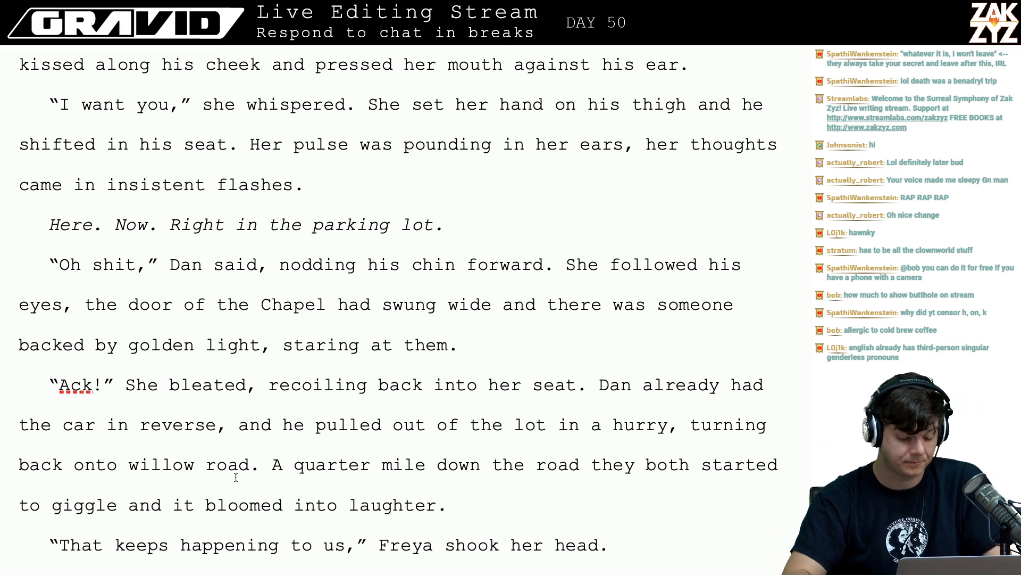
- Replace "willow road" with "the road" in the sentence about Dan pulling out of the lot
left_click(162, 466)
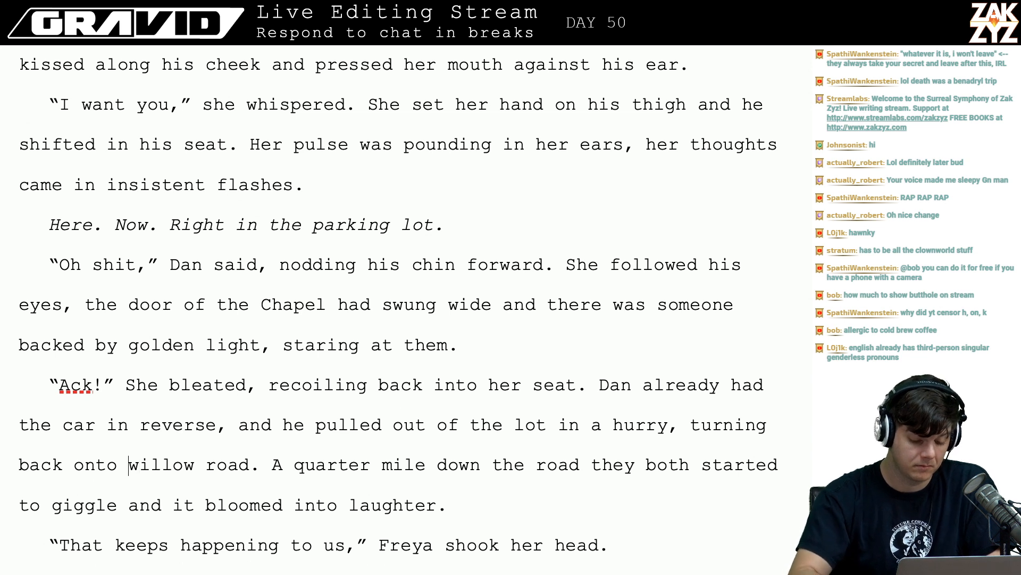
type("the")
left_click_drag(173, 466, 294, 465)
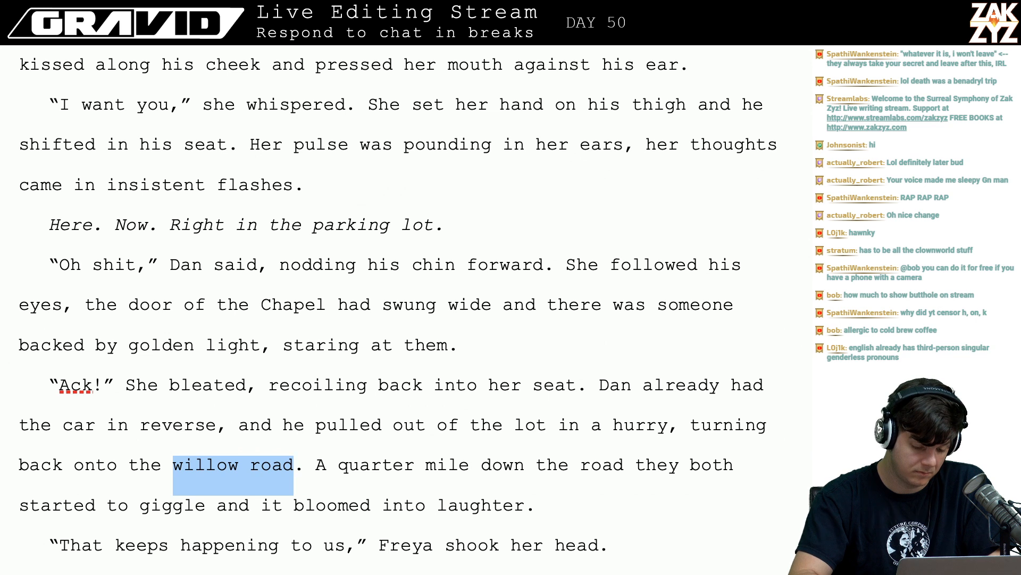
key("BackSpace")
key("BackSpace")
key("BackSpace")
key("BackSpace")
key("BackSpace")
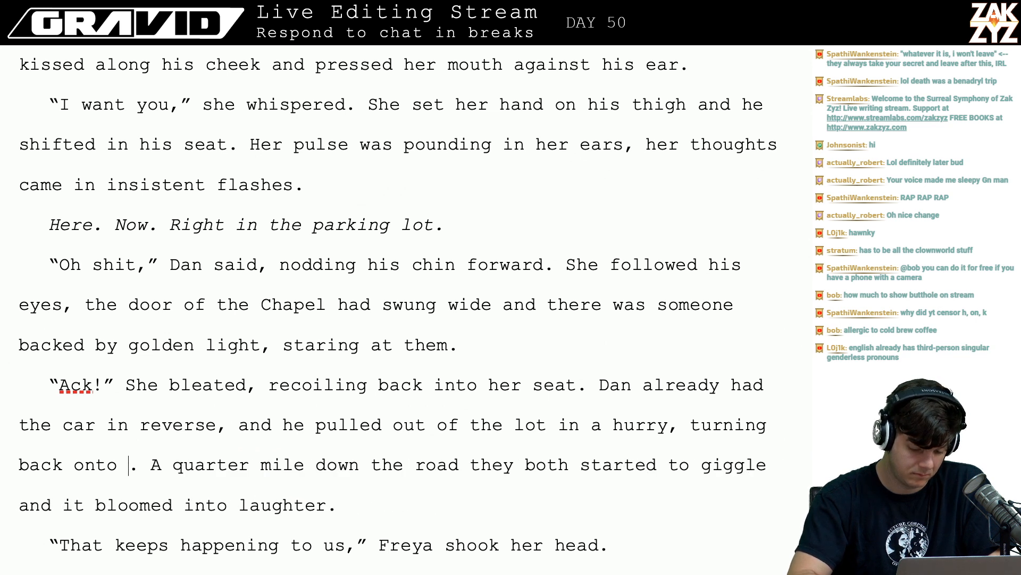
type("the road")
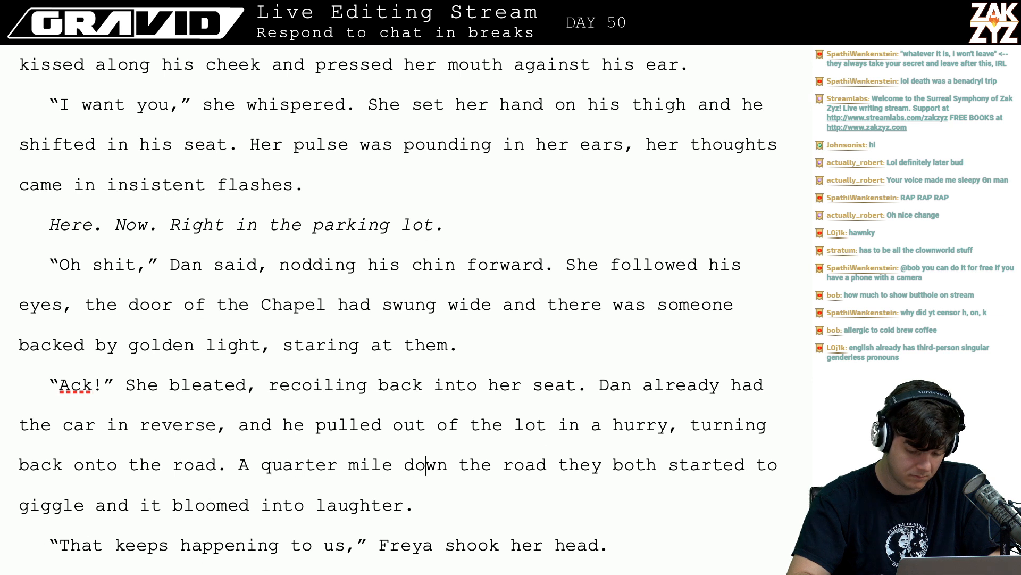
- Replace "down the road" with "away" after "A quarter mile"
key("BackSpace")
key("BackSpace")
key("BackSpace")
key("BackSpace")
key("BackSpace")
key("BackSpace")
key("BackSpace")
key("BackSpace")
key("BackSpace")
key("BackSpace")
key("BackSpace")
key("BackSpace")
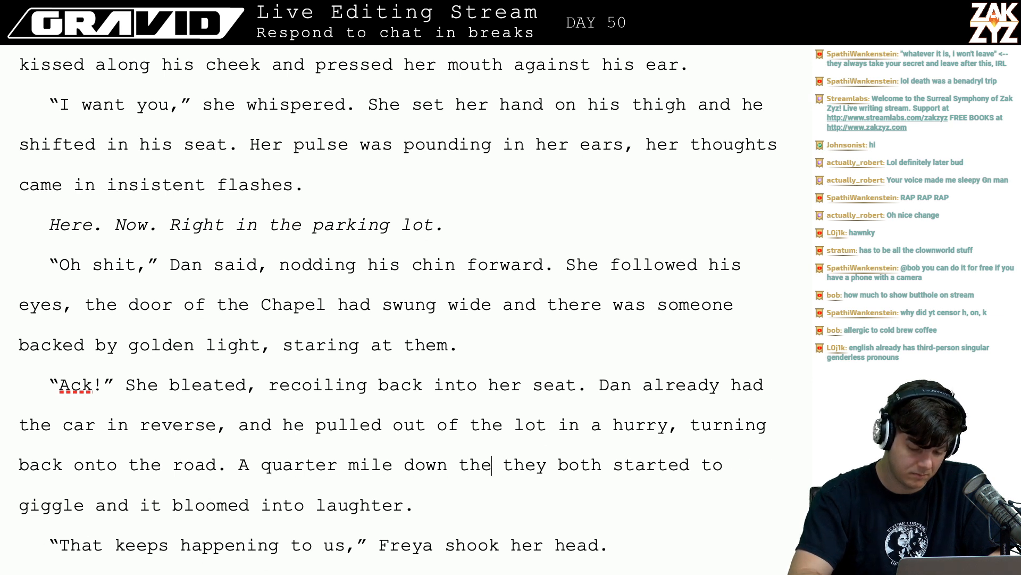
key("BackSpace")
type("away")
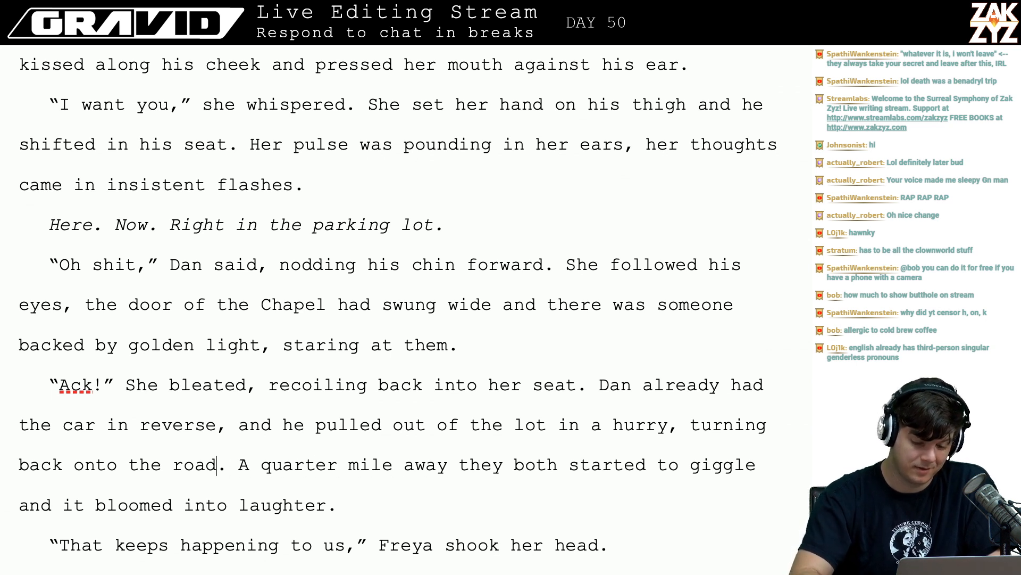
- Replace "turning back onto the road" with "hitting the gas and peeling out of the" and split the paragraph after it with a blank paragraph
type(" and")
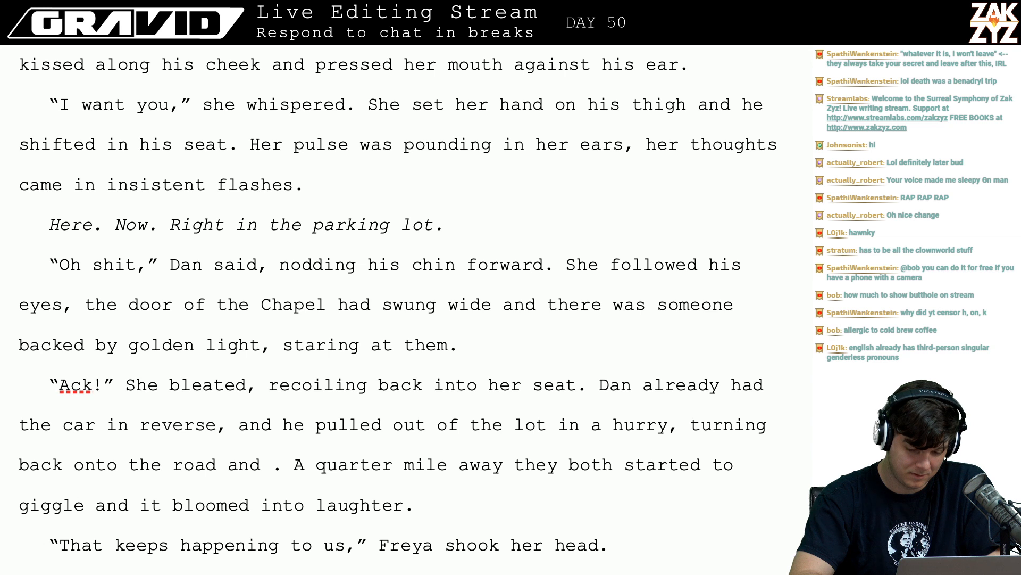
key("BackSpace")
key("BackSpace")
key("BackSpace")
key("BackSpace")
key("BackSpace")
key("BackSpace")
key("BackSpace")
key("BackSpace")
key("BackSpace")
key("BackSpace")
key("BackSpace")
key("BackSpace")
key("BackSpace")
key("BackSpace")
key("BackSpace")
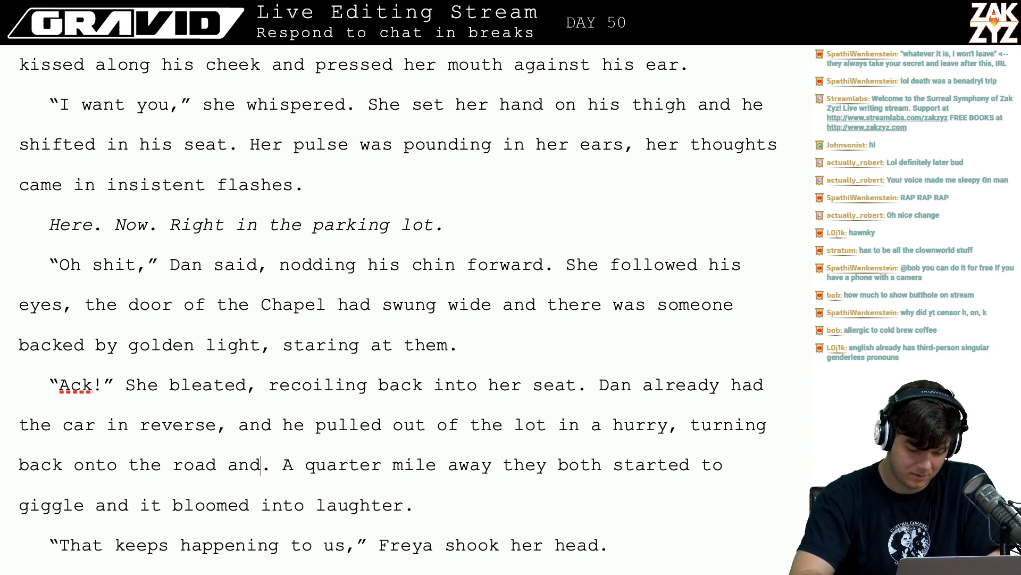
key("BackSpace")
key("BackSpace")
key("BackSpace")
key("BackSpace")
key("BackSpace")
key("BackSpace")
key("BackSpace")
key("BackSpace")
key("BackSpace")
key("BackSpace")
key("BackSpace")
key("BackSpace")
key("BackSpace")
key("BackSpace")
key("BackSpace")
key("BackSpace")
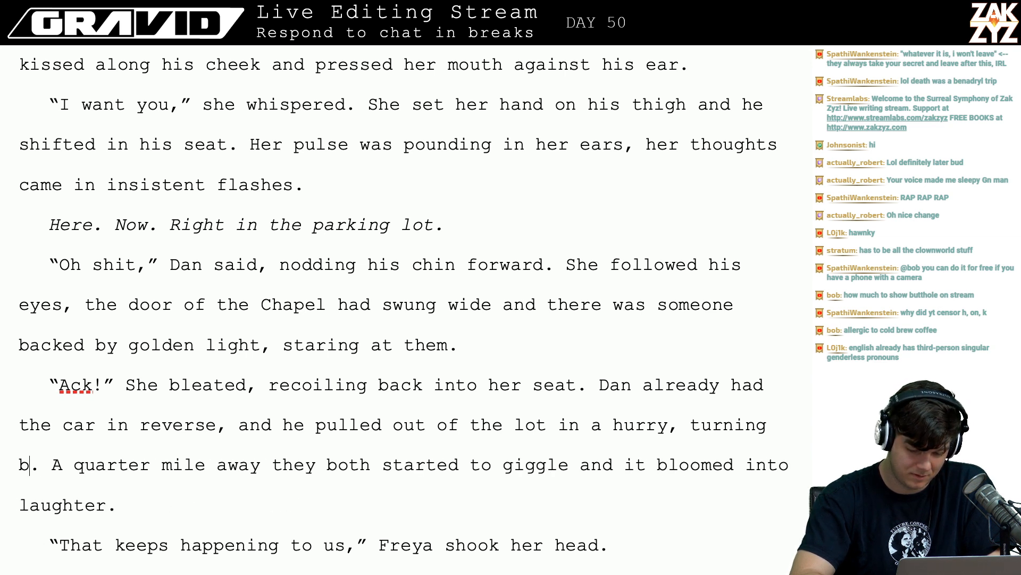
type("hitting the gas ")
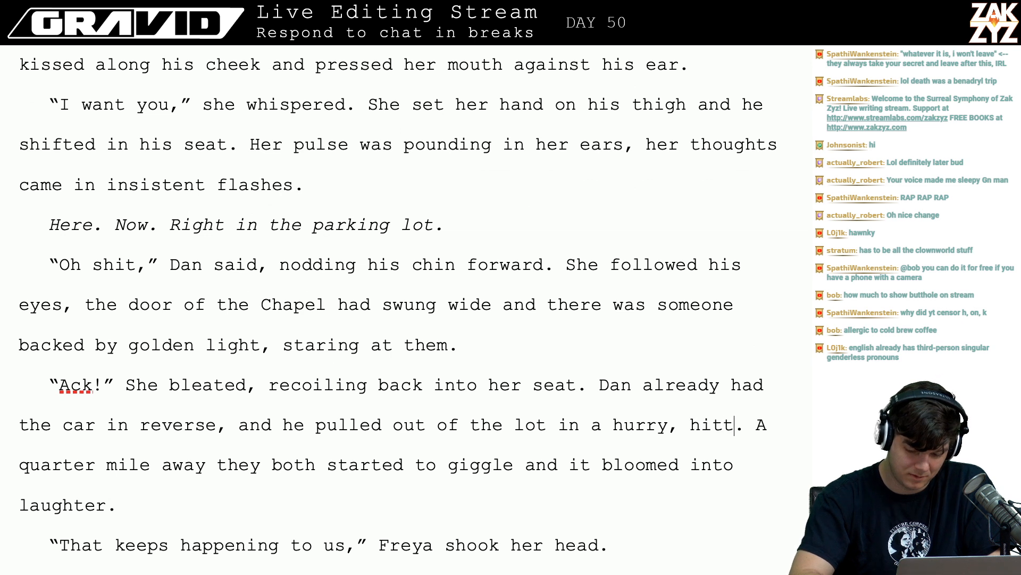
type("and ")
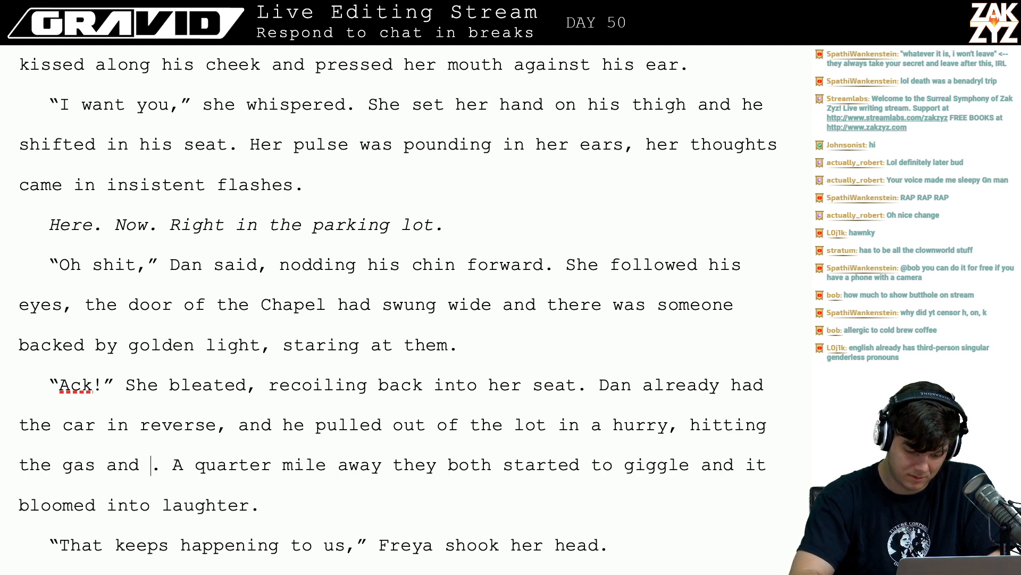
type("shoo")
key("BackSpace")
key("BackSpace")
key("BackSpace")
key("BackSpace")
key("BackSpace")
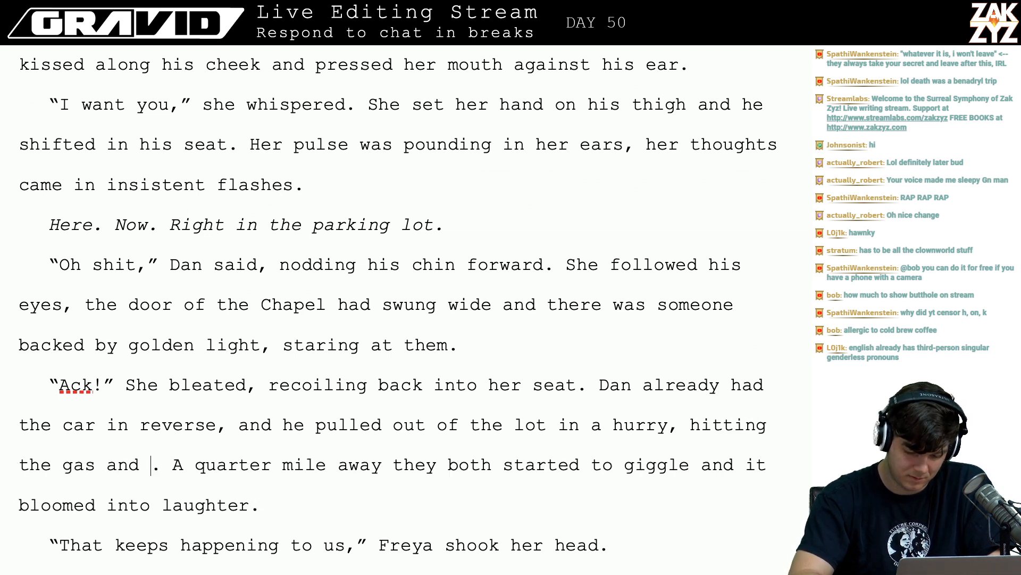
type("peeling out of t")
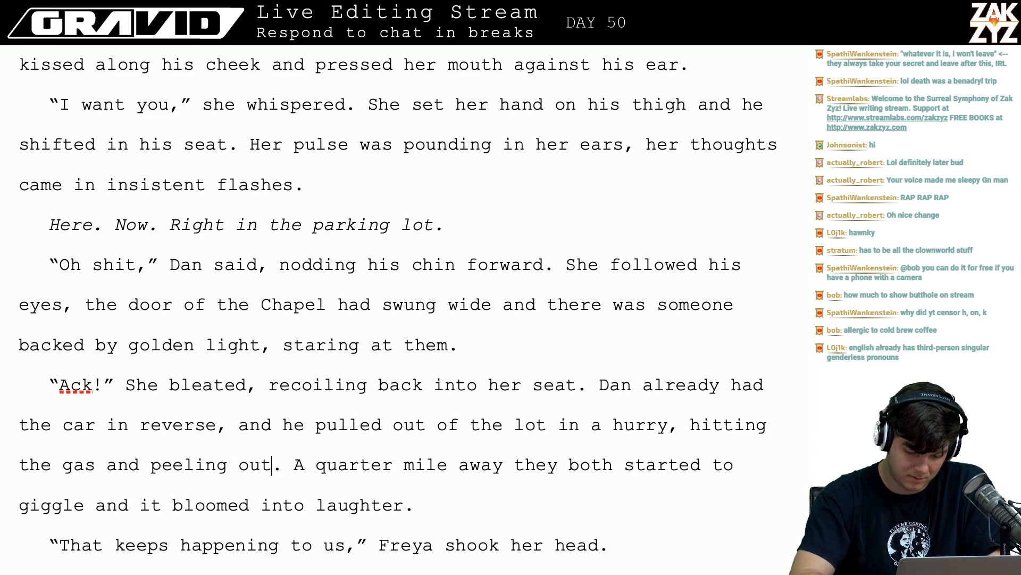
type("he")
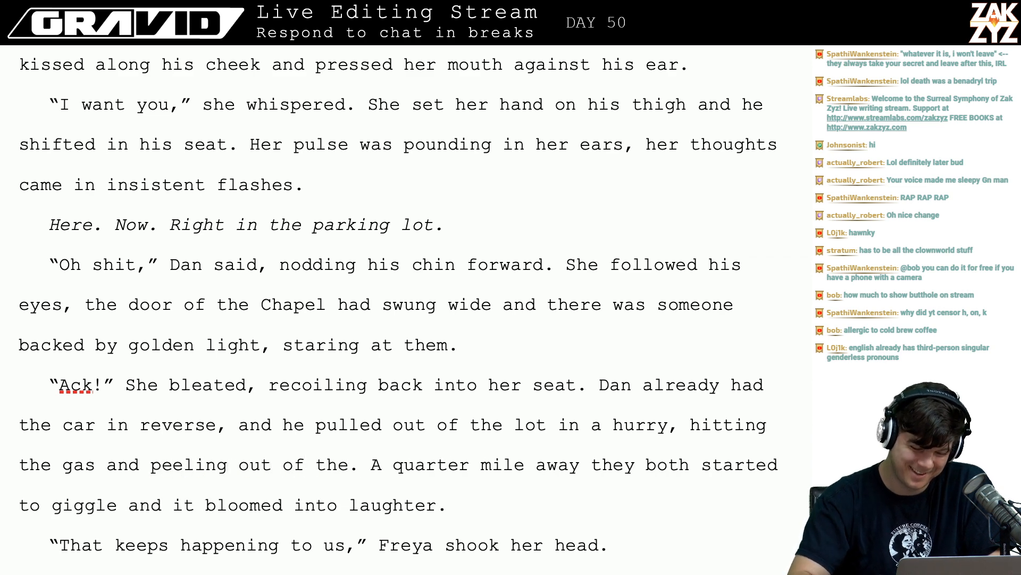
key("Return")
key("Return")
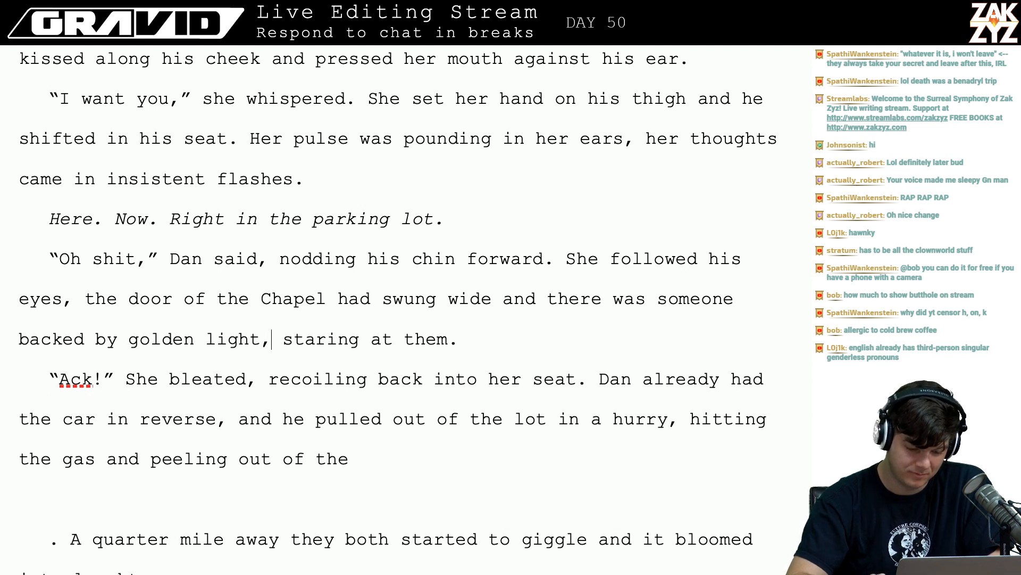
- End the sentence after "reverse" with a period and try opening the next one with "The toyota"
key("Left")
key("Left")
key("Left")
key("Left")
key("Left")
key("Left")
key("Left")
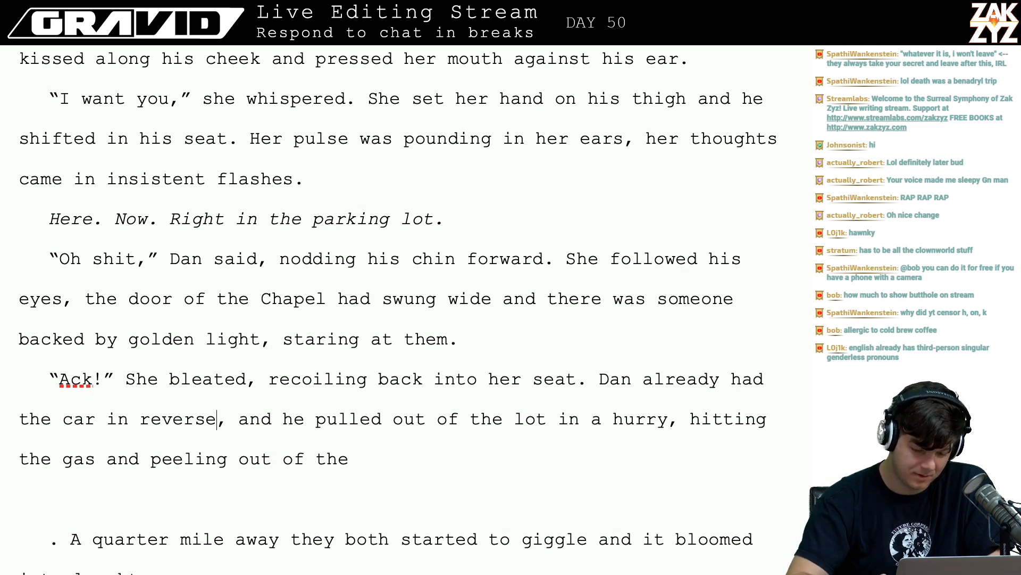
key("BackSpace")
key("BackSpace")
type(". The toy")
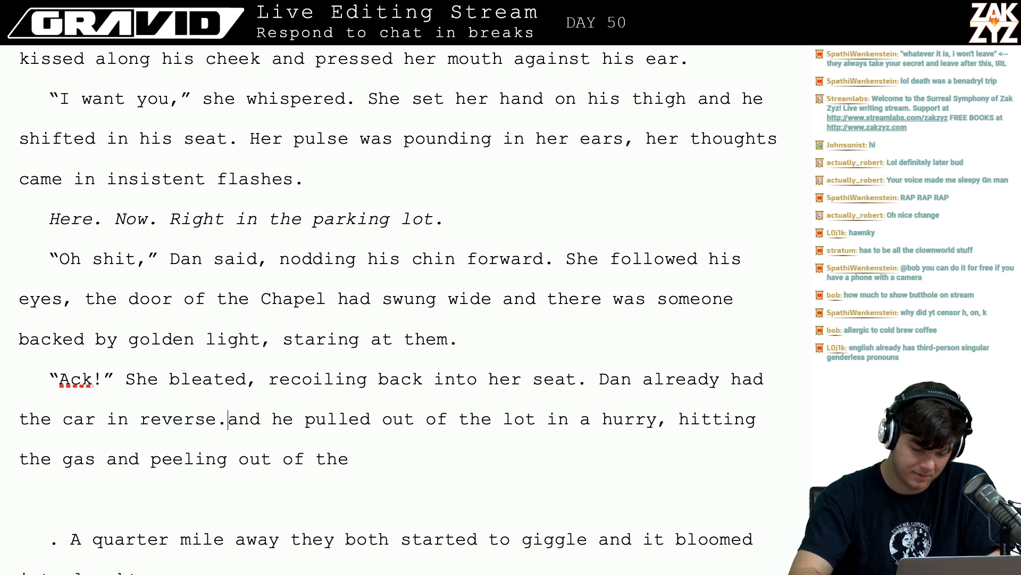
type("ota whipped")
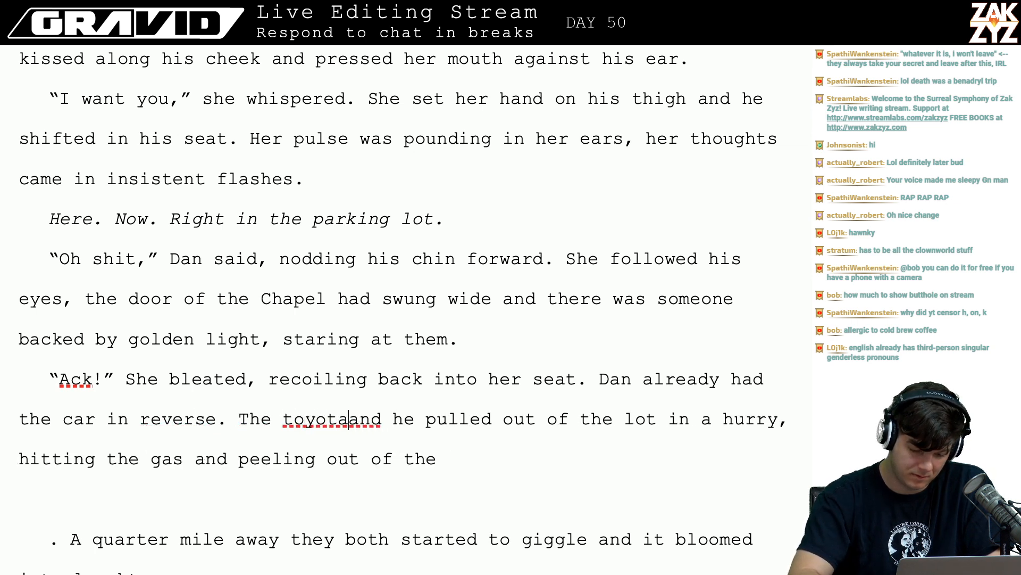
key("BackSpace")
key("BackSpace")
key("BackSpace")
key("BackSpace")
key("BackSpace")
key("BackSpace")
key("BackSpace")
key("BackSpace")
key("BackSpace")
key("BackSpace")
key("BackSpace")
key("BackSpace")
key("BackSpace")
key("BackSpace")
key("BackSpace")
key("BackSpace")
key("BackSpace")
key("BackSpace")
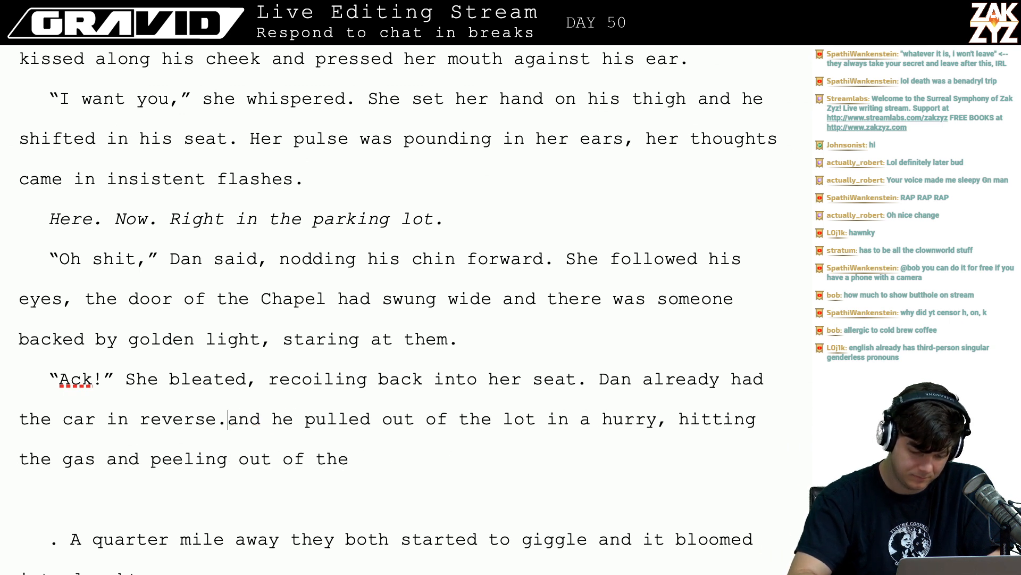
- Set the old wording after "reverse." apart and write "He whipped them backward and hit the gas, speeding out of the parking lot."
key("Return")
key("Return")
key("Left")
type("HE")
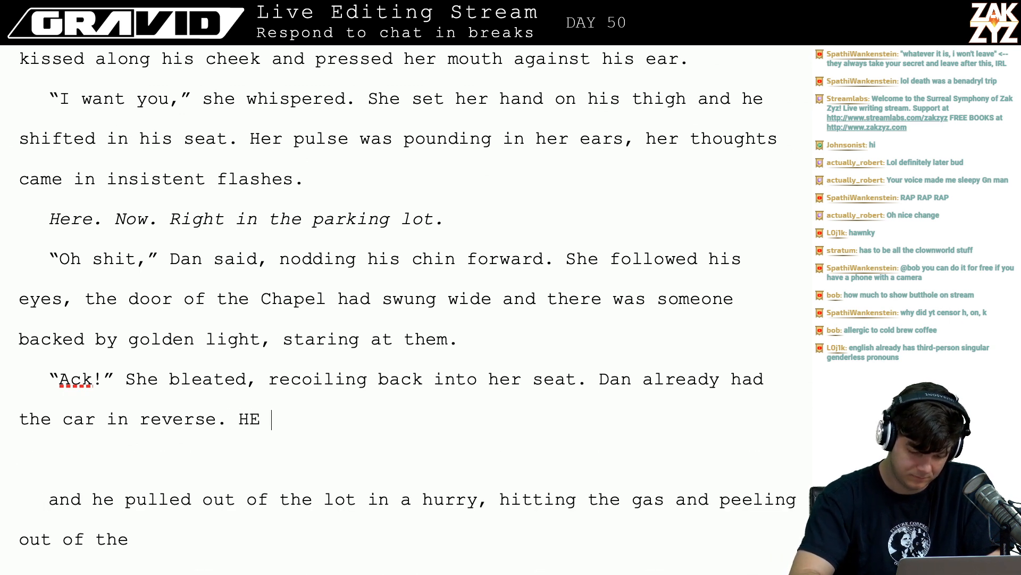
key("BackSpace")
type("e shot ")
type("ba")
key("BackSpace")
key("BackSpace")
key("BackSpace")
key("BackSpace")
key("BackSpace")
key("BackSpace")
key("BackSpace")
type("whipped them backward adn")
key("BackSpace")
key("BackSpace")
type("nd hit the gass")
key("BackSpace")
type(", speeding out ")
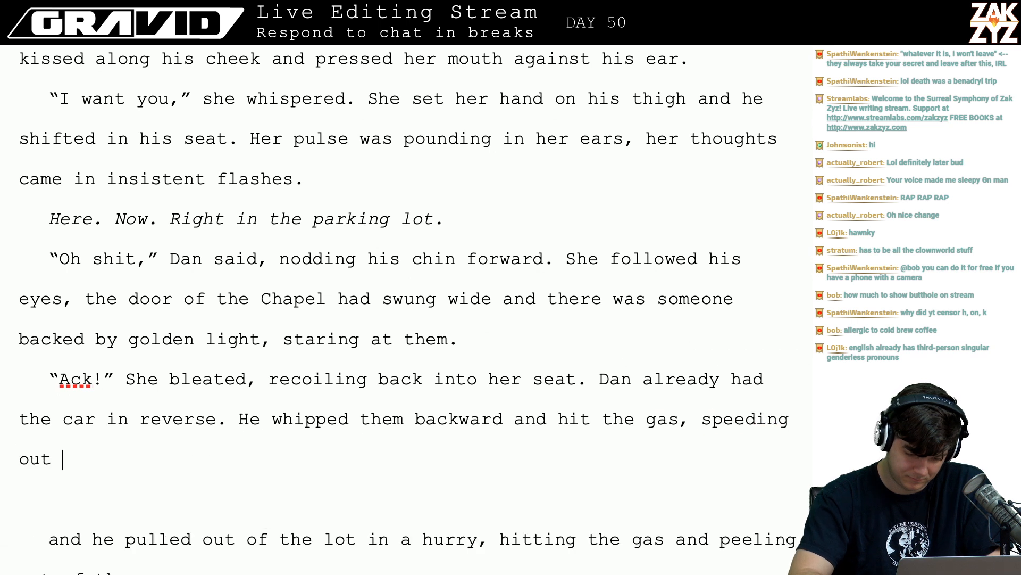
type("of the parking lo")
type("t. A")
- Replace the leftover draft text so the sentence reads "A quarter mile down the road they both started to giggle"
type(" aq")
key("BackSpace")
key("BackSpace")
type("quarter mile")
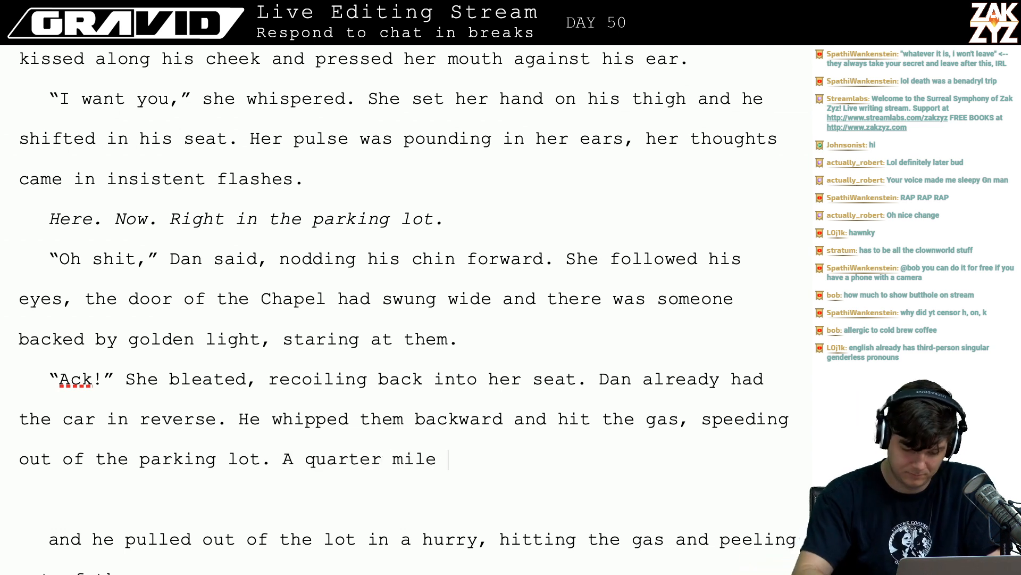
key("shift+Down")
key("shift+Down")
key("shift+Down")
key("shift+Down")
key("shift+Down")
key("shift+Down")
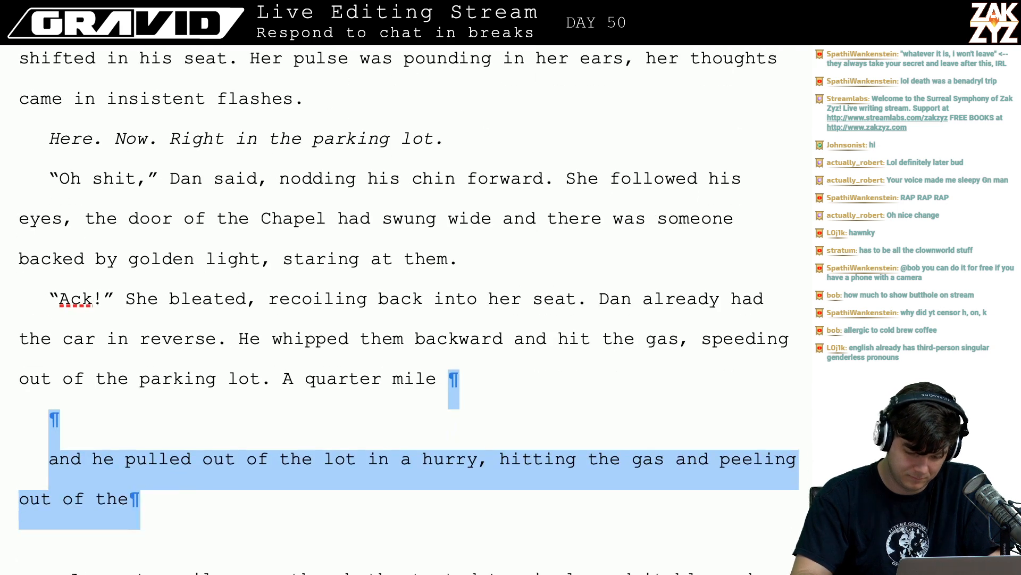
key("shift+Up")
key("shift+Left")
key("shift+Left")
key("shift+Left")
key("shift+Left")
key("shift+Left")
key("shift+Left")
key("shift+Left")
key("shift+Left")
key("shift+Left")
key("shift+Left")
key("shift+Left")
key("shift+Left")
key("shift+Left")
key("shift+Left")
key("shift+Left")
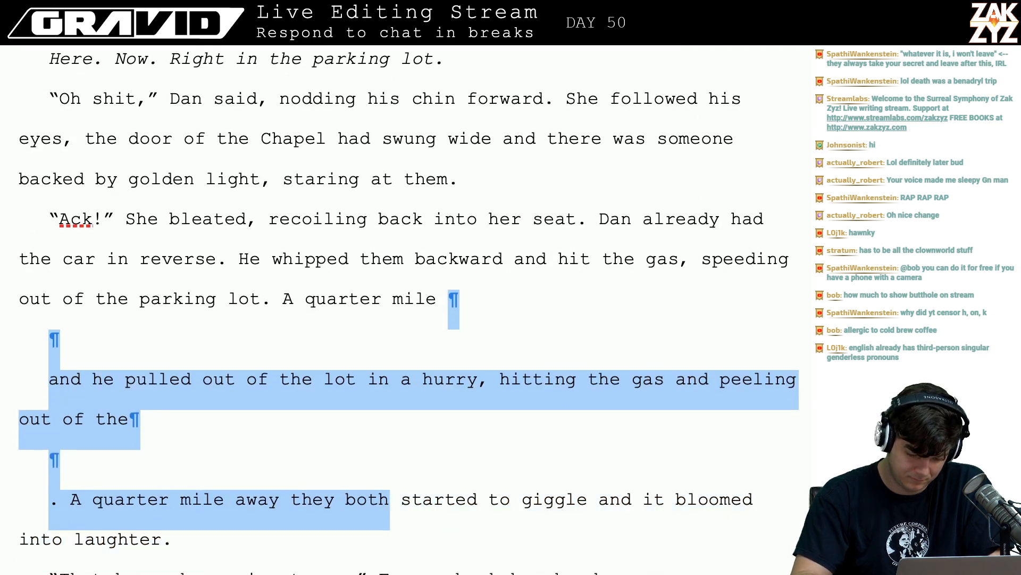
type("down the road they both started")
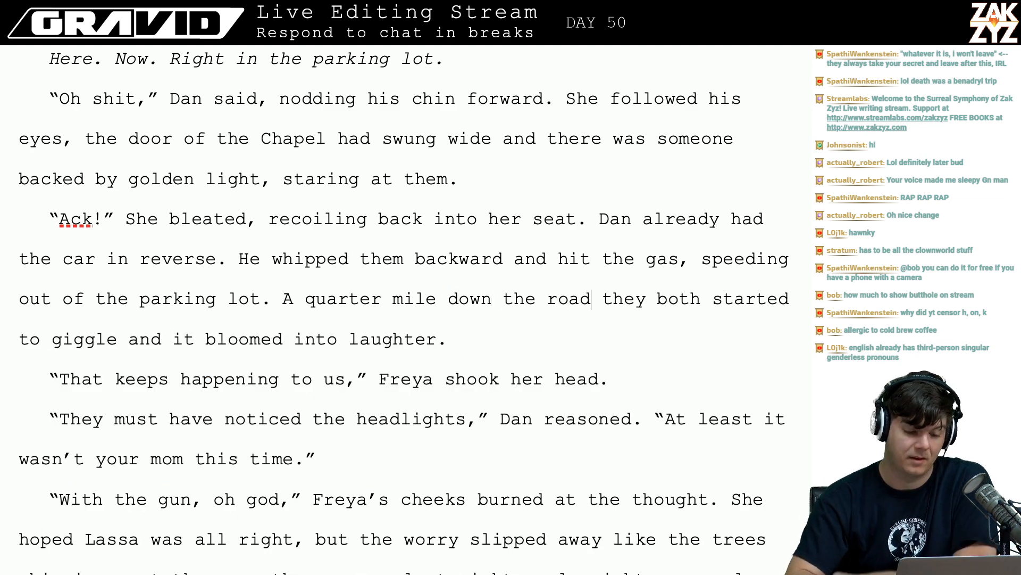
- Replace "She" with "Freya" before "bleated" in the "Ack!" line
scroll(404, 298, "up", 1)
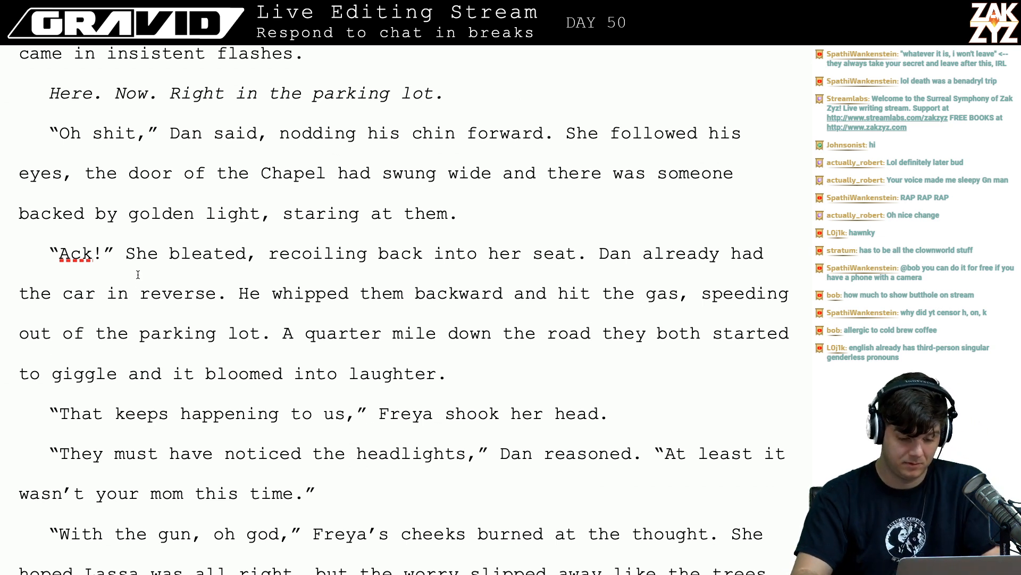
key("BackSpace")
key("BackSpace")
key("BackSpace")
type("Freya")
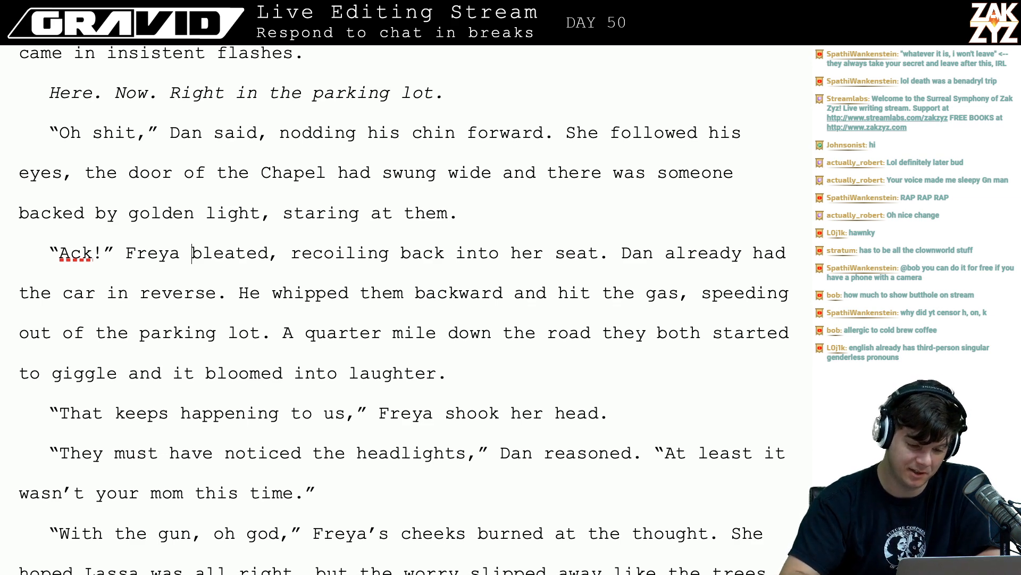
- Delete the word "back" from "recoiling back into her seat"
scroll(446, 225, "down", 1)
left_click(445, 226)
key("BackSpace")
key("BackSpace")
key("BackSpace")
key("BackSpace")
key("BackSpace")
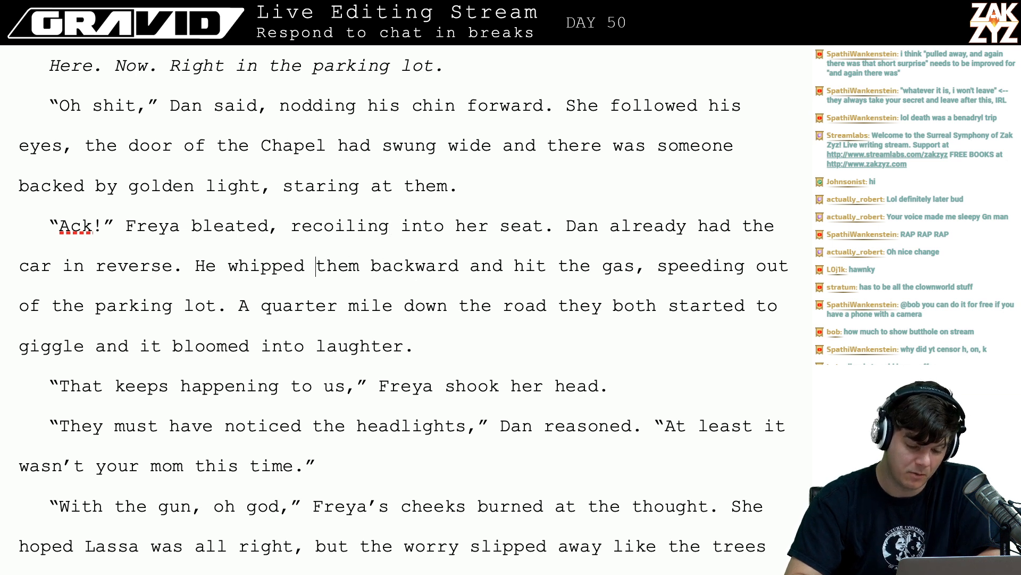
- Read through the rest of the parking lot departure and the following dialogue to the end of the scene
key("Right")
key("Right")
key("Right")
key("Right")
key("Right")
key("Right")
key("Right")
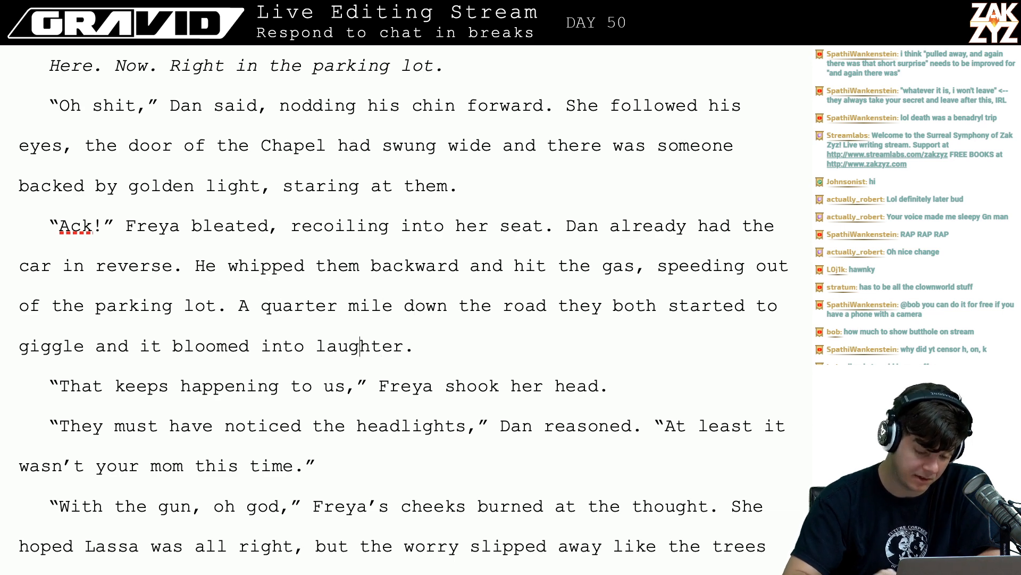
scroll(402, 304, "down", 1)
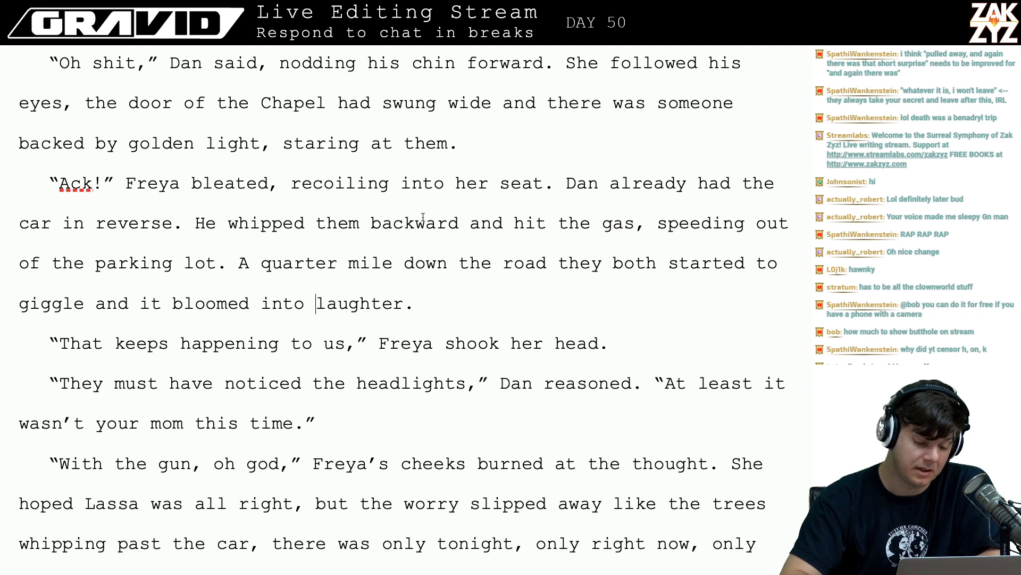
left_click(239, 348)
key("Right")
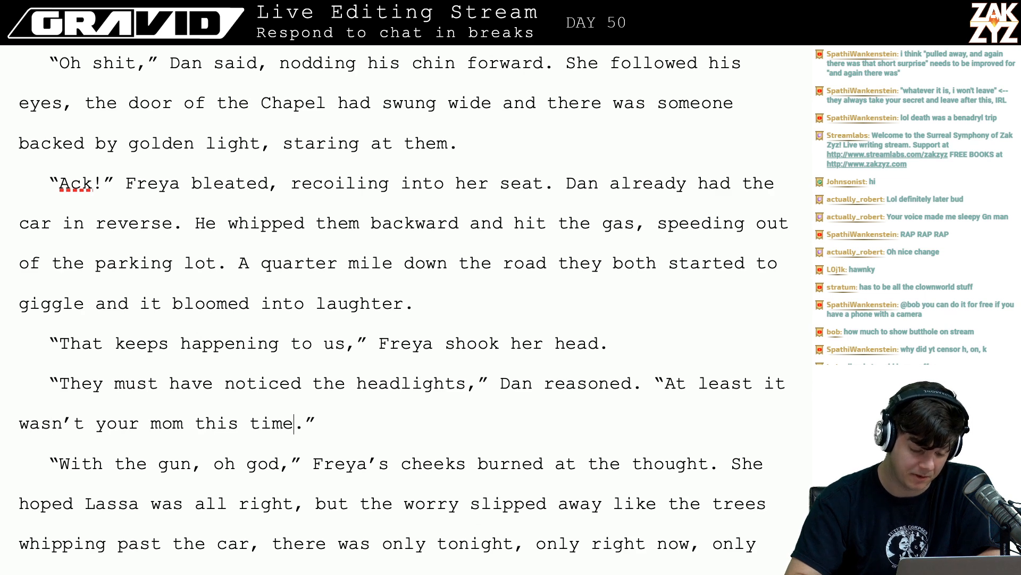
key("Down")
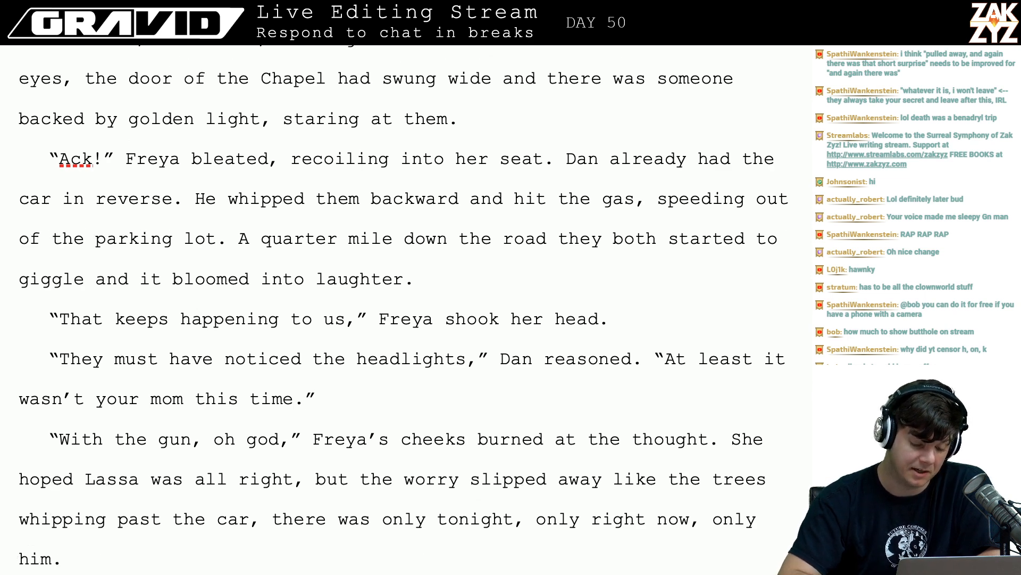
scroll(284, 413, "down", 1)
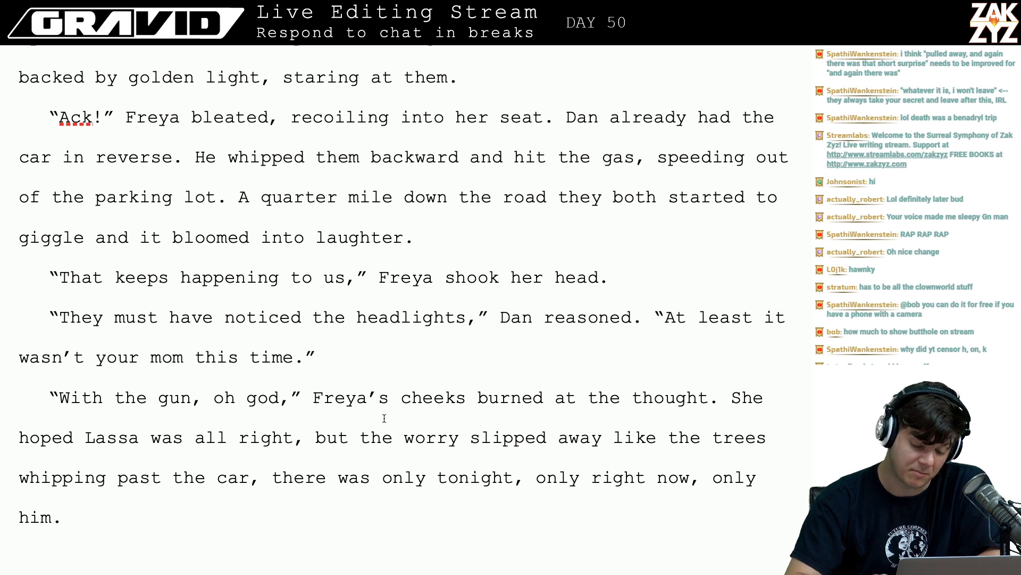
- Split the scene's final sentence in two, ending it at "past the car." and starting the new one with "There was only tonight"
key("Right")
key("Down")
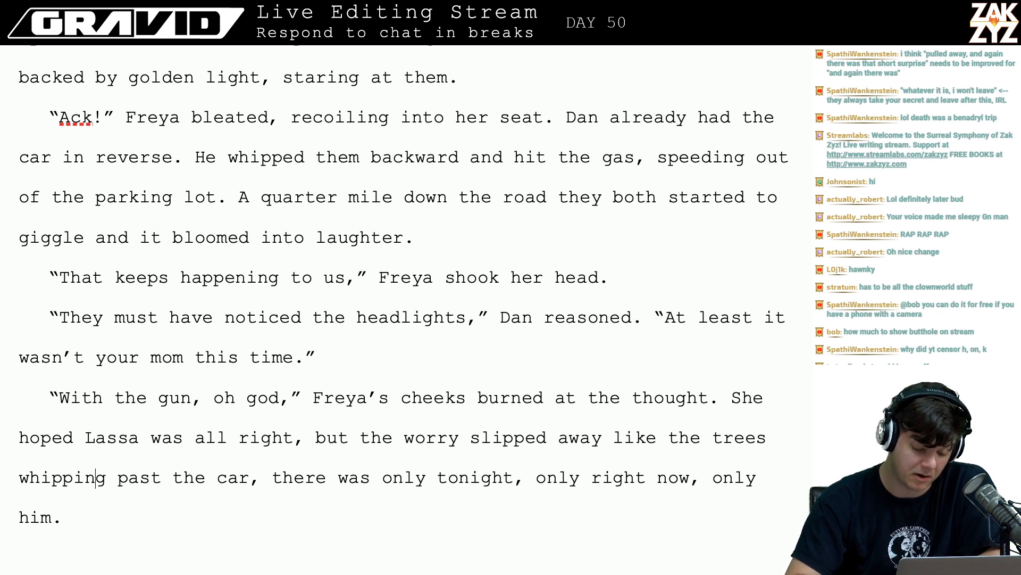
key("BackSpace")
type(".")
key("BackSpace")
type("T")
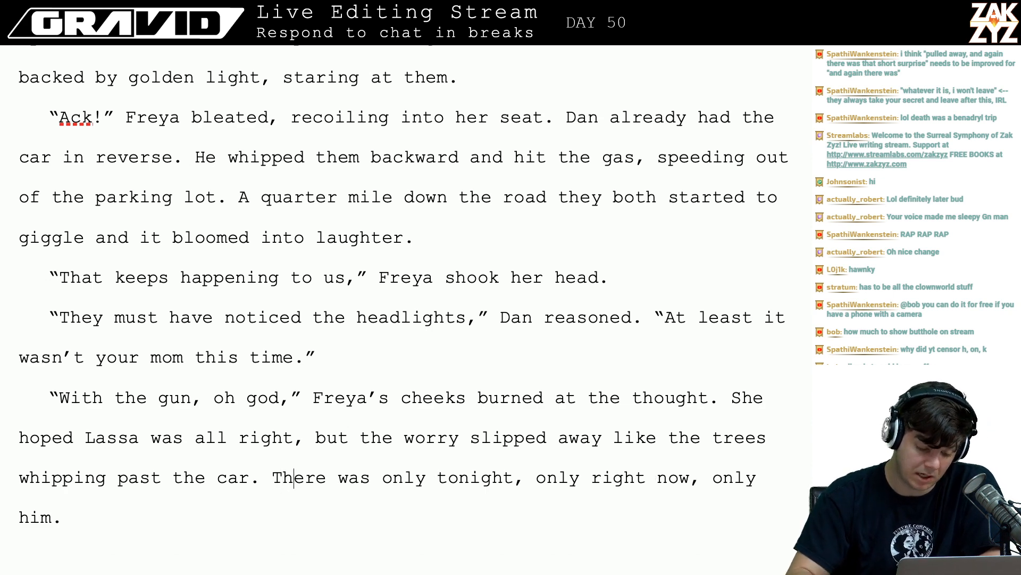
- Delete the surplus blank lines between the end of the scene and the "63." chapter heading
key("Down")
key("Down")
key("Down")
key("Down")
key("Down")
key("Down")
key("Down")
key("Down")
key("Down")
key("Down")
key("Down")
key("Down")
key("Down")
key("Down")
key("Down")
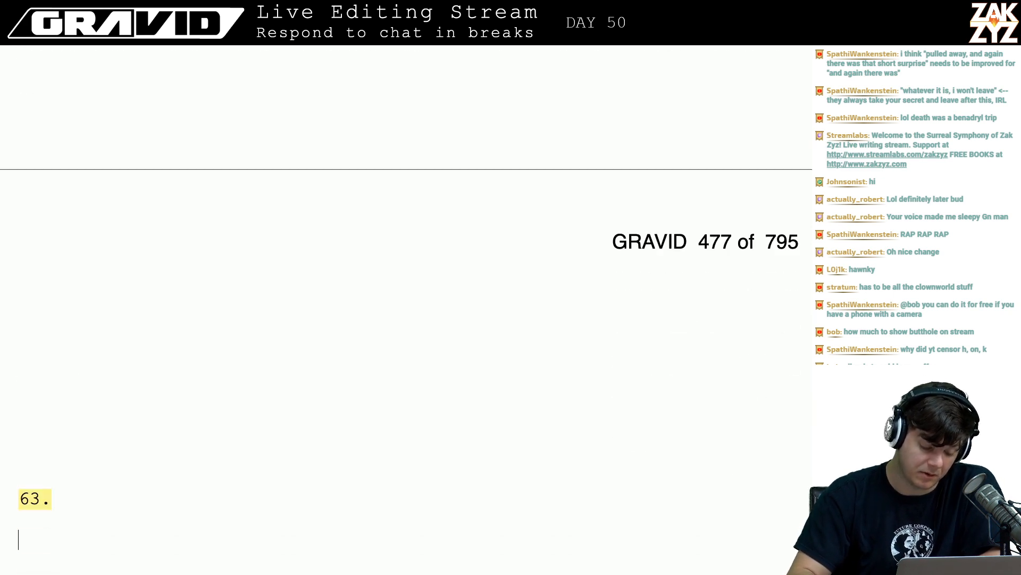
key("BackSpace")
key("BackSpace")
key("BackSpace")
key("BackSpace")
key("BackSpace")
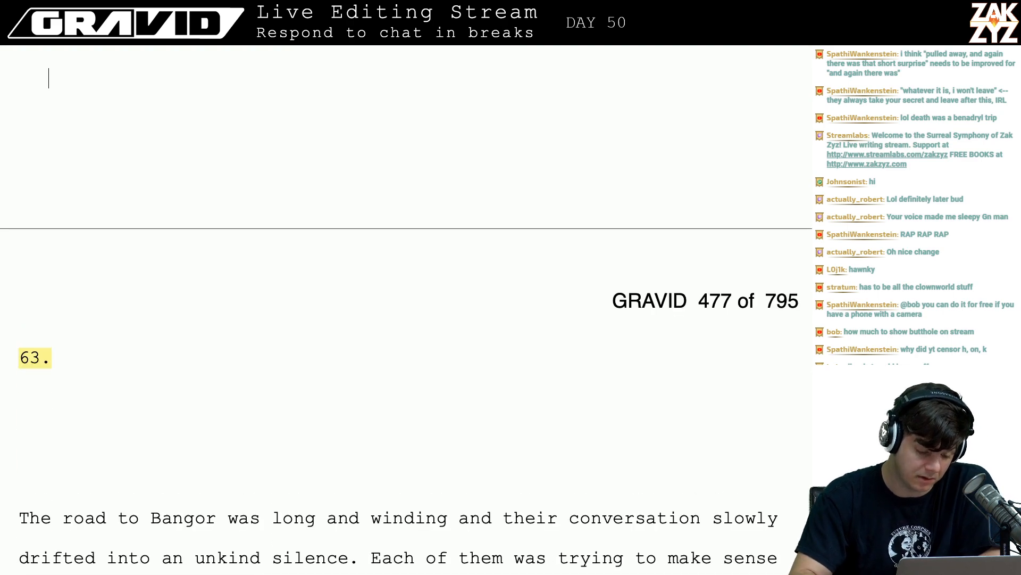
- Insert "Lassa's" before "pearls" in the description of Freya's outfit at the start of chapter 64
scroll(406, 310, "up", 20)
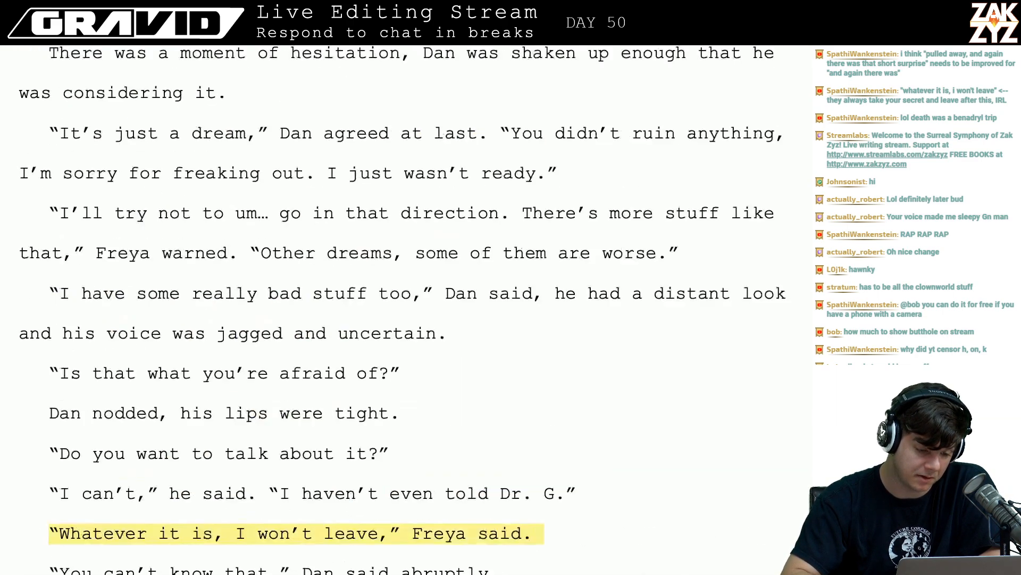
scroll(406, 309, "up", 20)
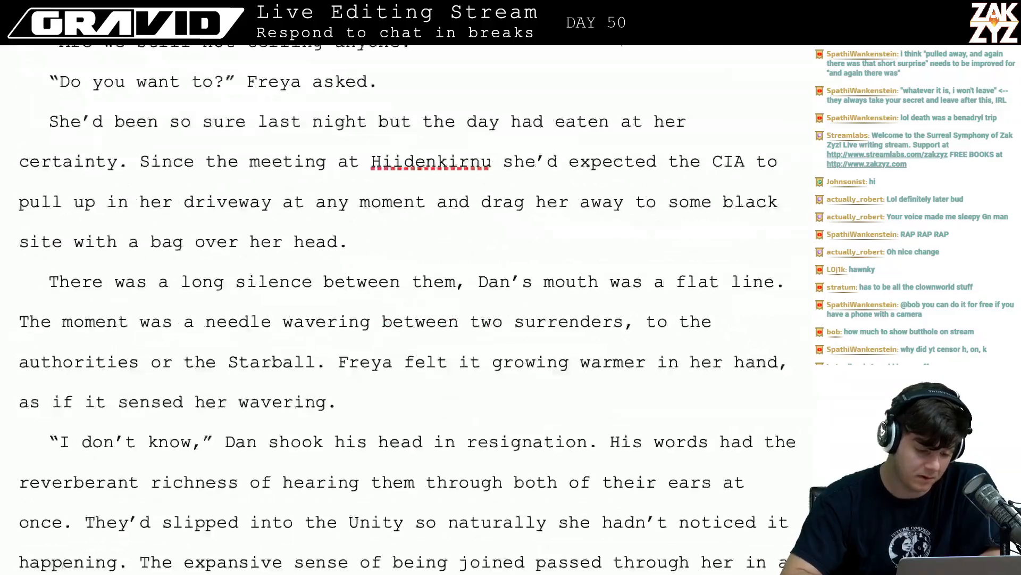
scroll(406, 310, "up", 20)
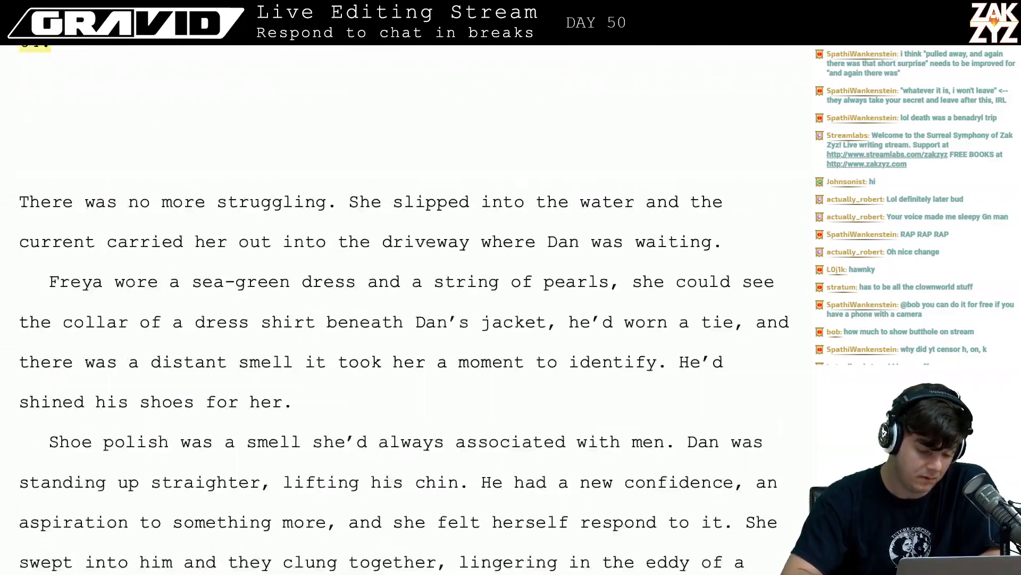
scroll(406, 310, "down", 10)
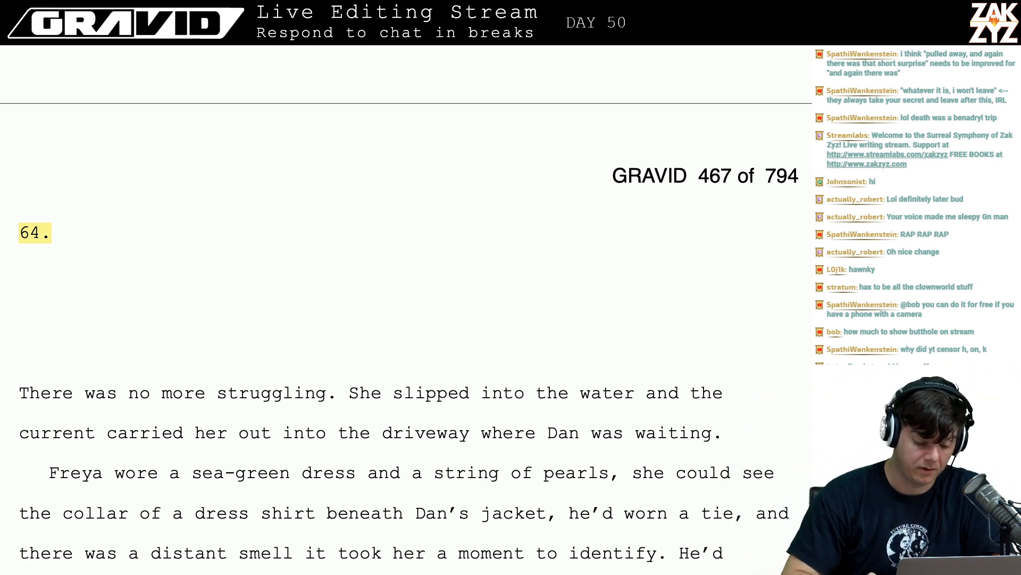
scroll(360, 372, "down", 4)
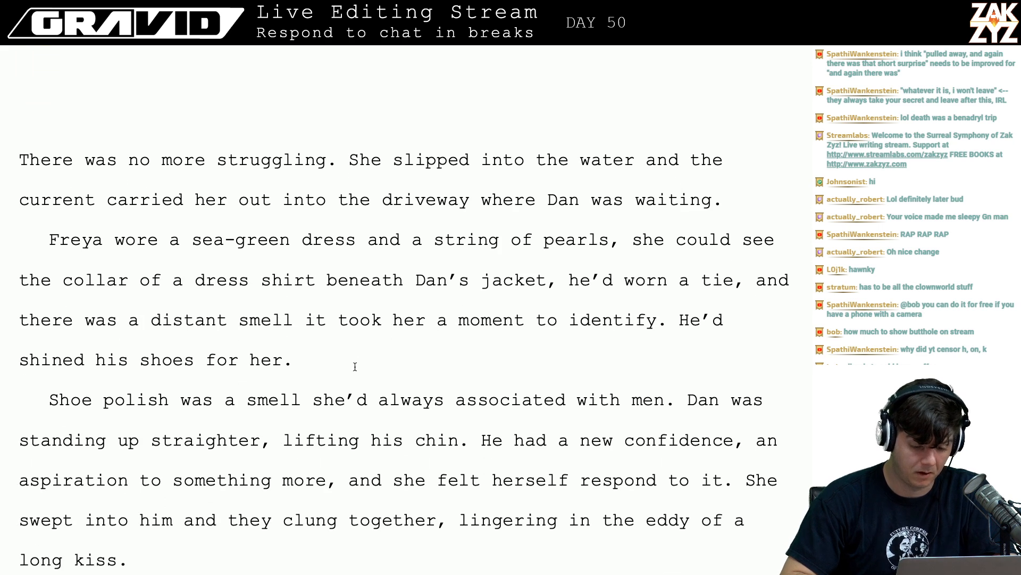
scroll(481, 356, "down", 2)
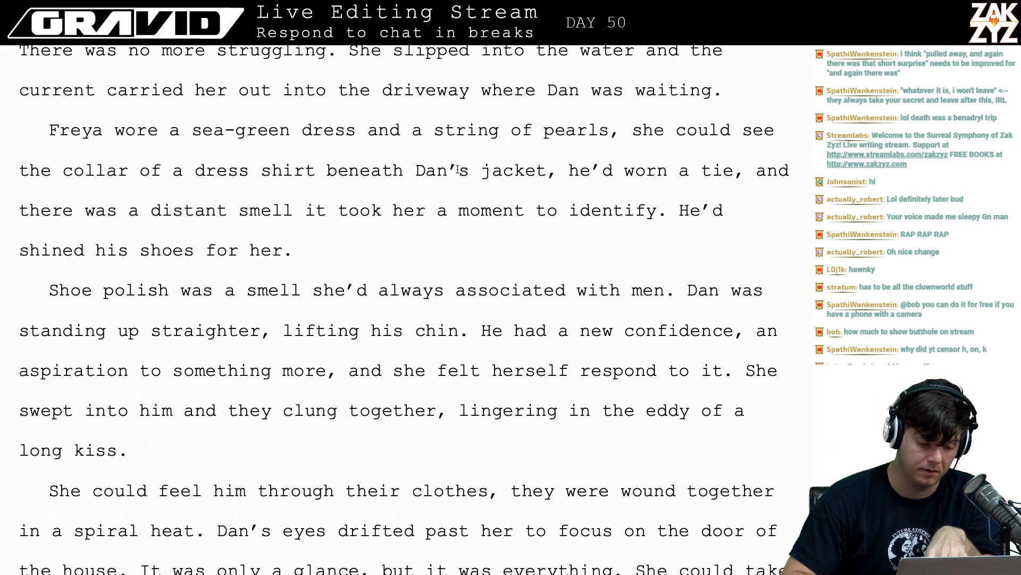
scroll(444, 193, "down", 1)
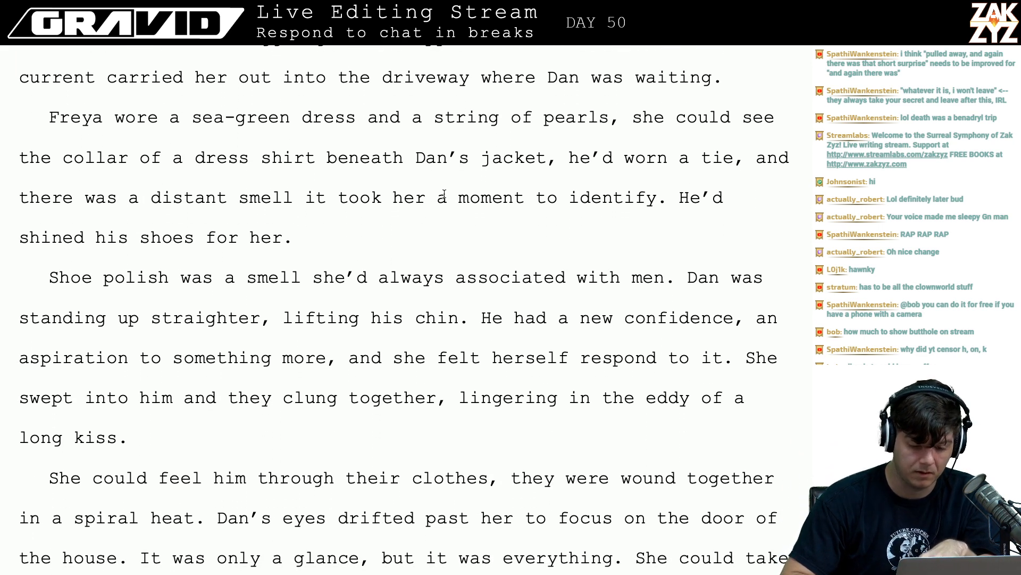
scroll(448, 194, "down", 3)
scroll(445, 186, "up", 3)
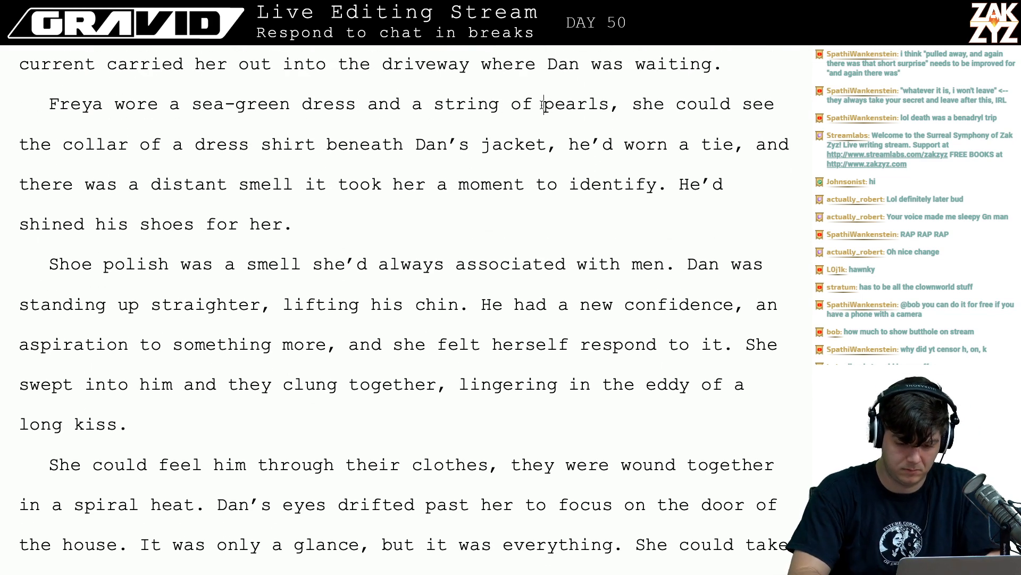
type("LAss")
key("BackSpace")
key("BackSpace")
key("BackSpace")
type("assa'")
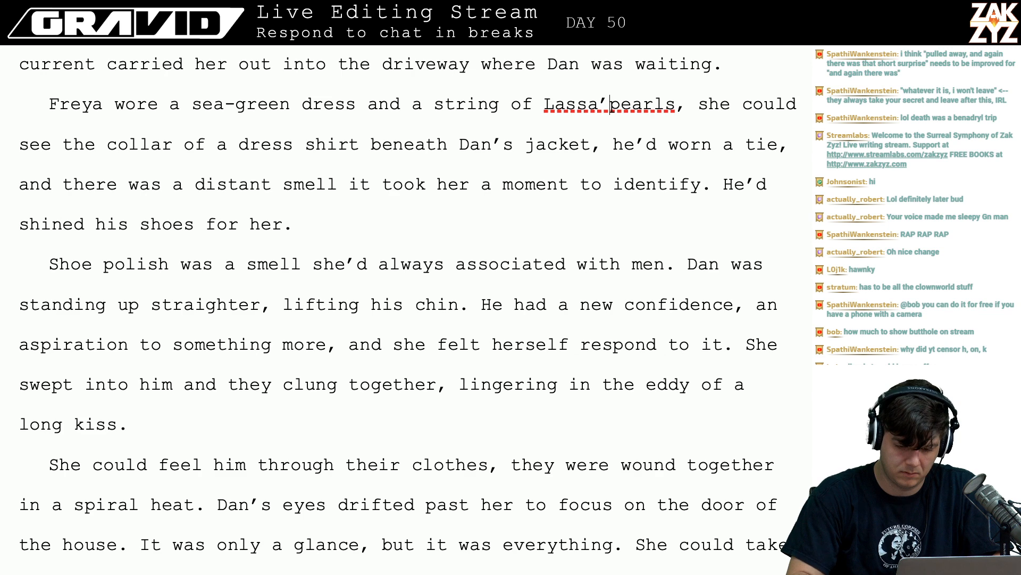
type("s")
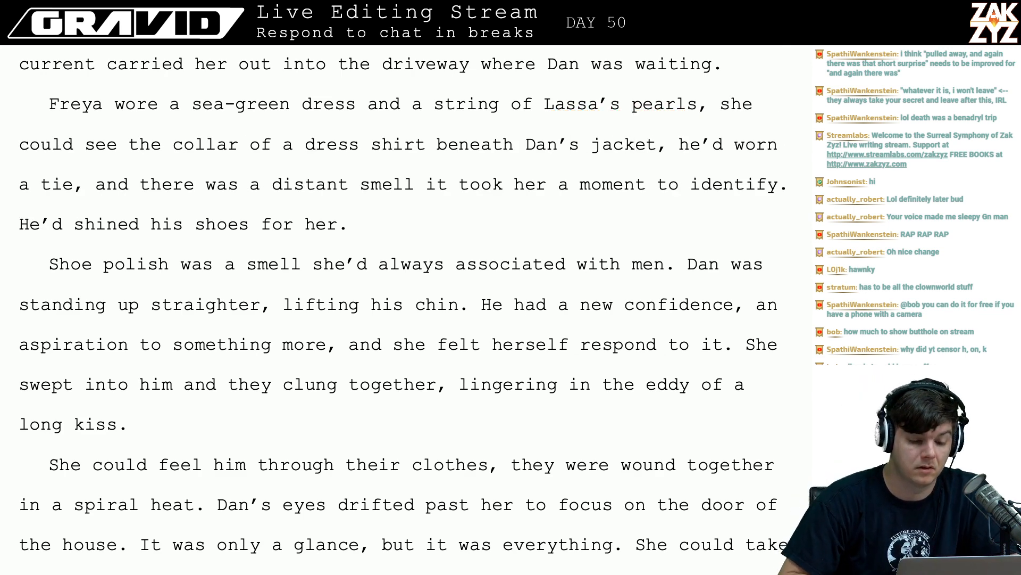
- Search the manuscript for "short surprise" and "pulled away" to locate the passage a chat comment questions
scroll(399, 309, "down", 15)
scroll(399, 309, "down", 15)
scroll(399, 308, "down", 15)
scroll(399, 309, "down", 15)
scroll(399, 309, "down", 10)
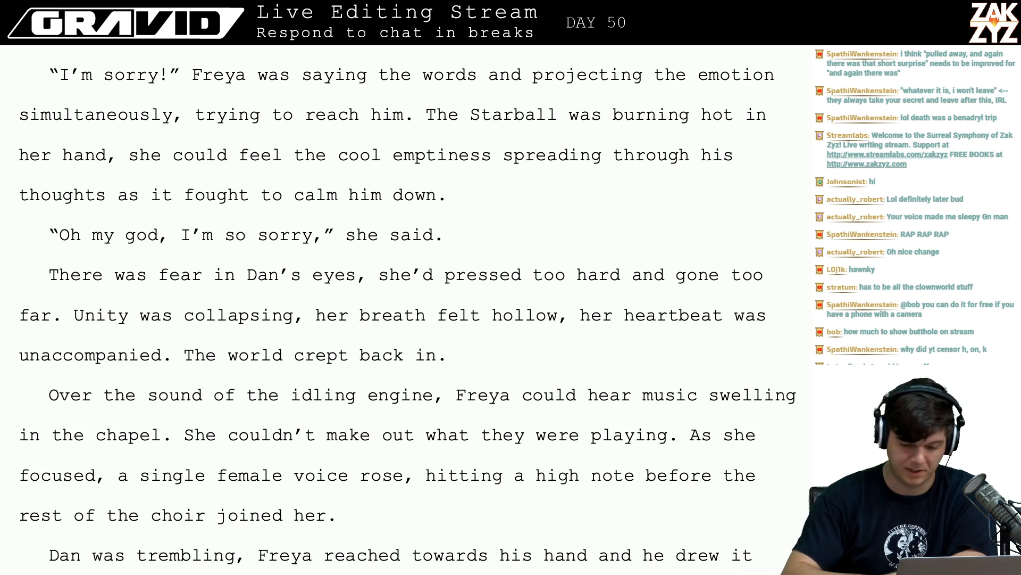
scroll(500, 213, "down", 1)
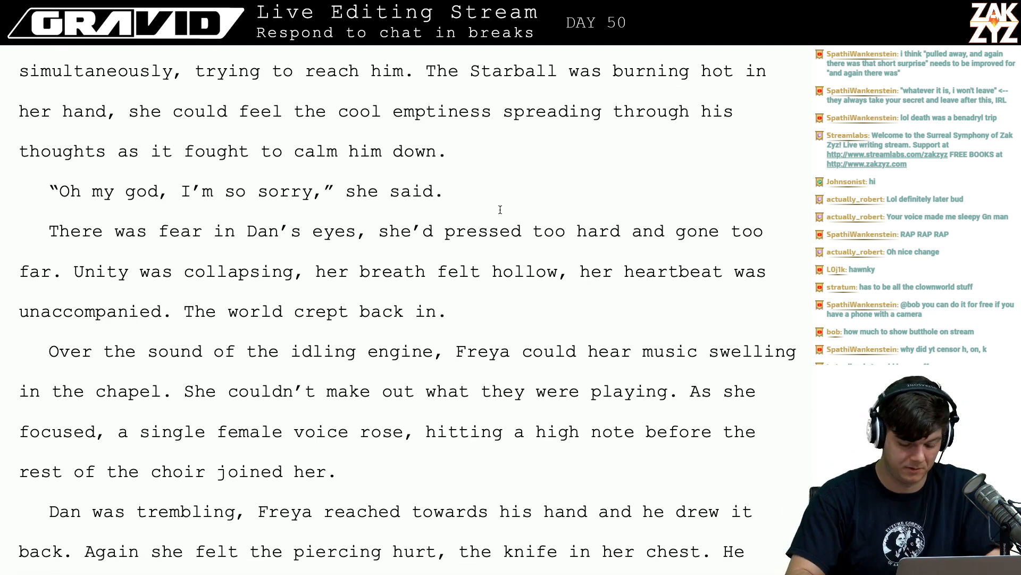
key("super+f")
type("short surprise")
key("Return")
type("pulled away")
key("Return")
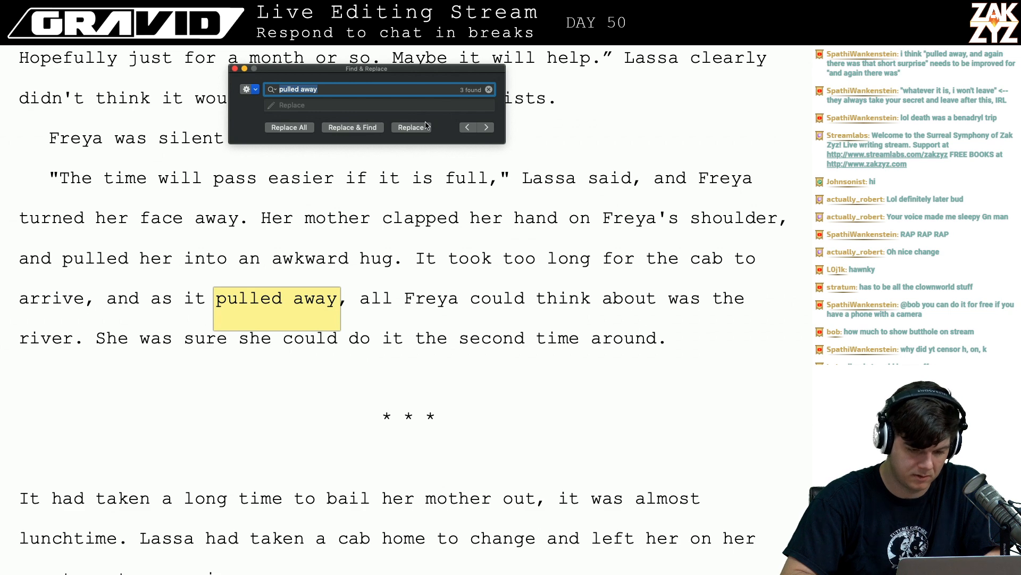
key("Escape")
left_click(385, 155)
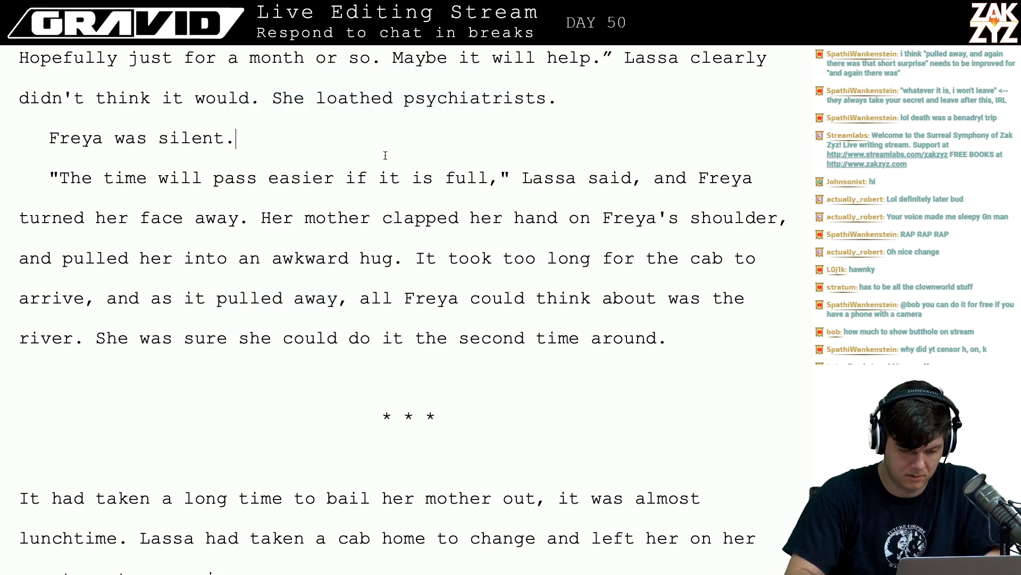
key("super+f")
type("a")
key("Escape")
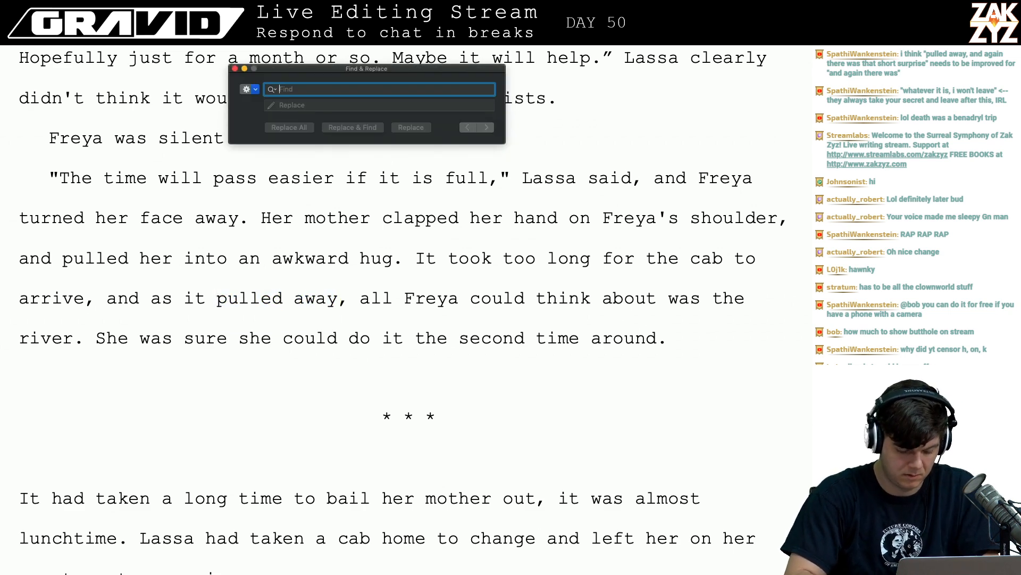
key("Escape")
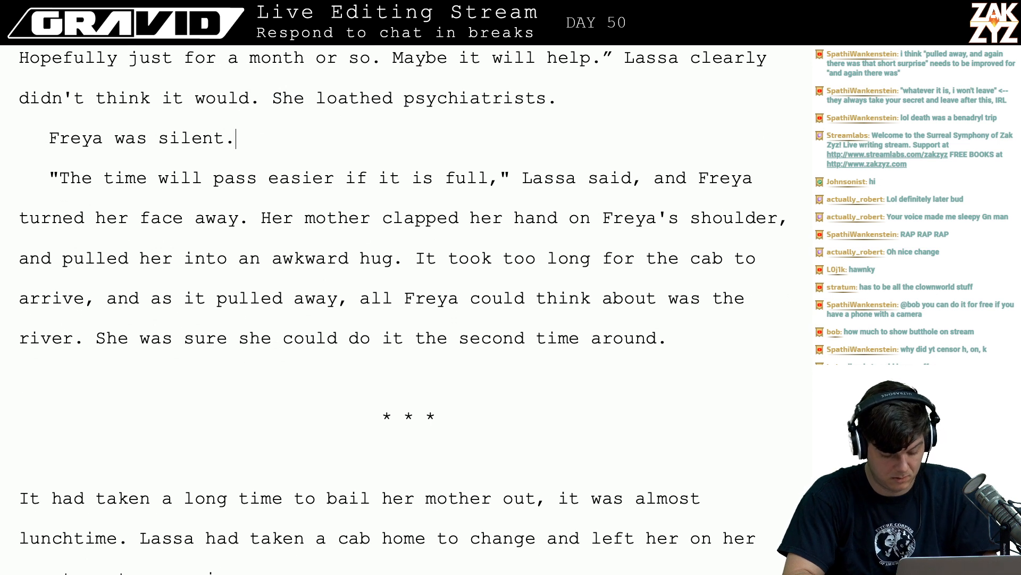
- Go to page 650 and scan the surrounding pages for the passage
key("ctrl+super+g")
type("6")
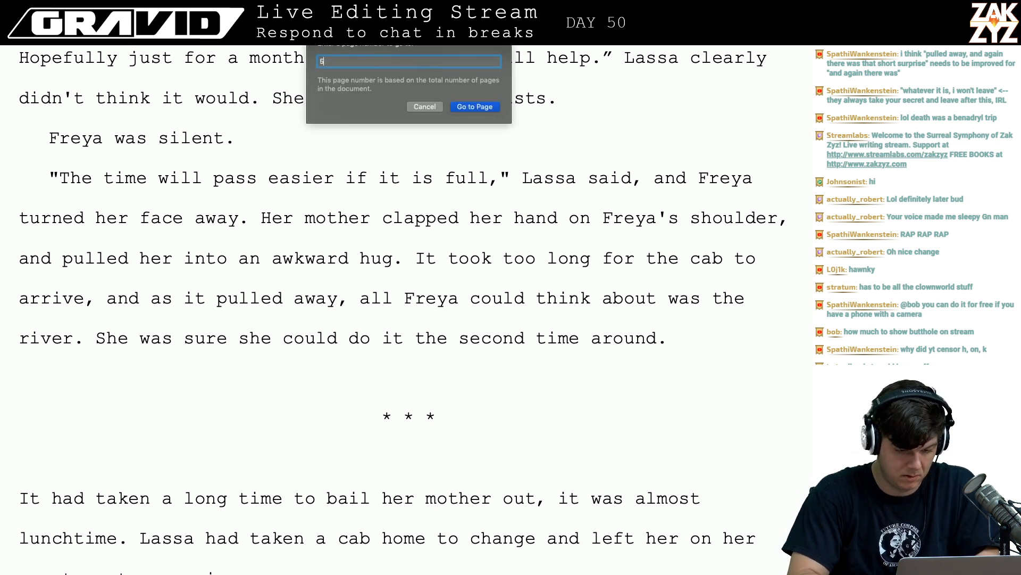
type("5")
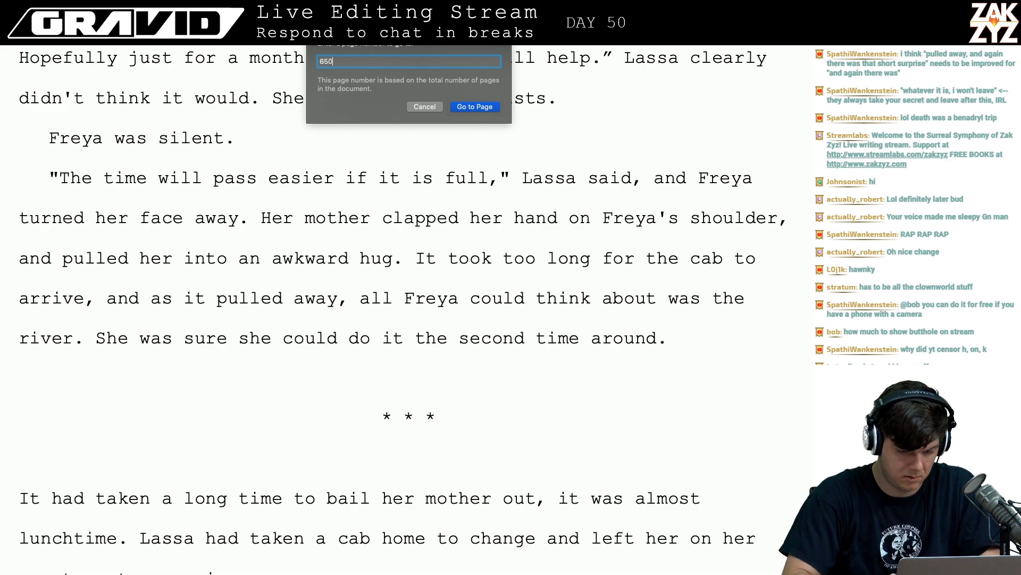
type("0")
key("Return")
scroll(323, 165, "up", 5)
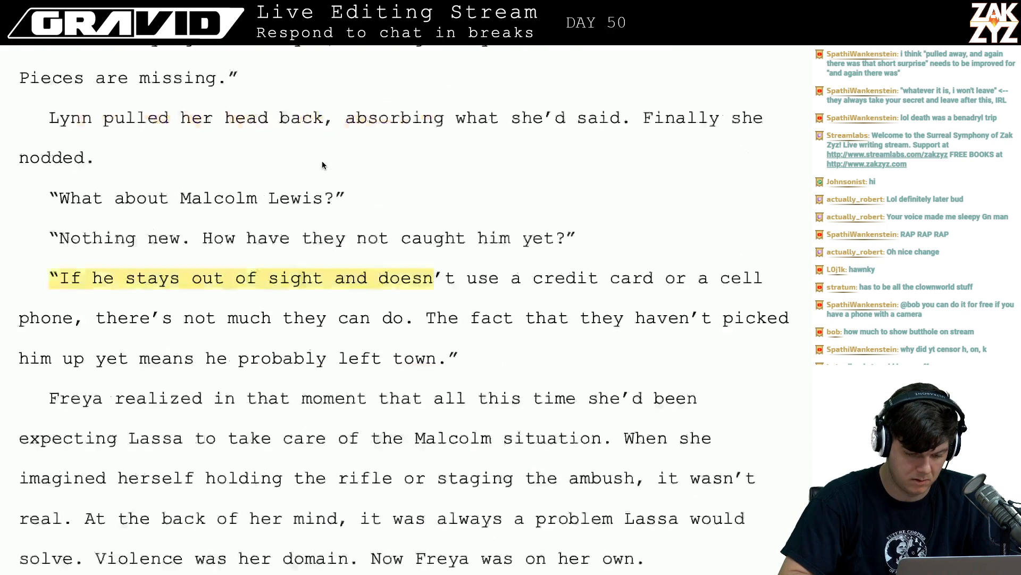
scroll(322, 165, "up", 5)
scroll(322, 161, "up", 20)
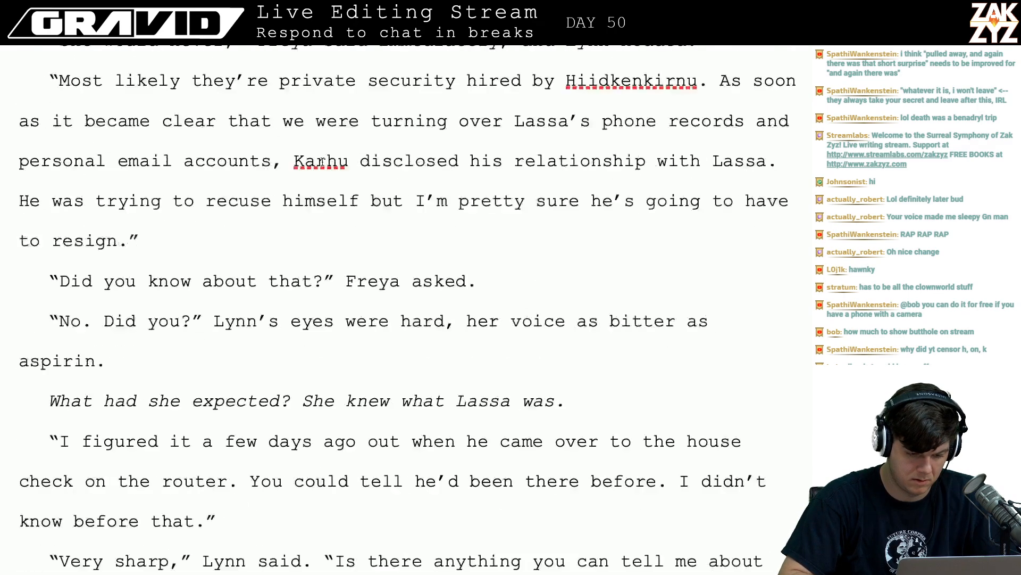
scroll(322, 161, "down", 5)
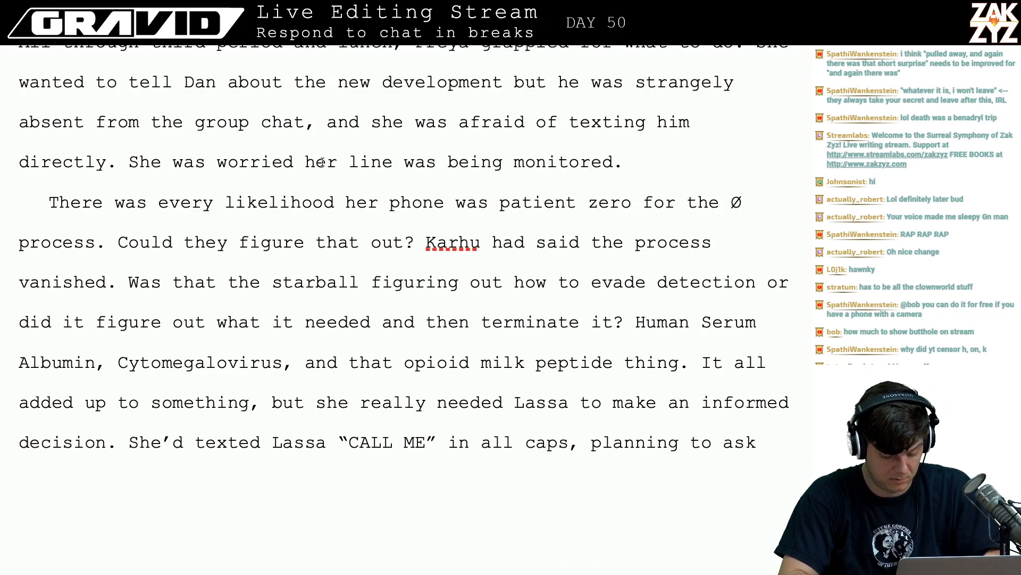
- Go to page 450 and look through the pages from there to about page 464
key("ctrl+super+g")
type("450")
key("Return")
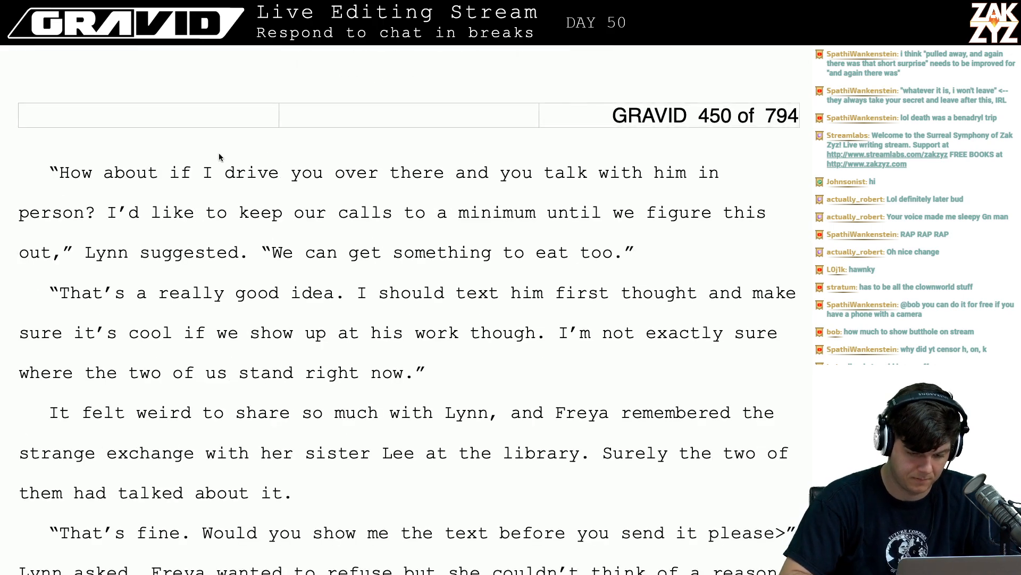
scroll(242, 161, "down", 15)
scroll(254, 165, "down", 20)
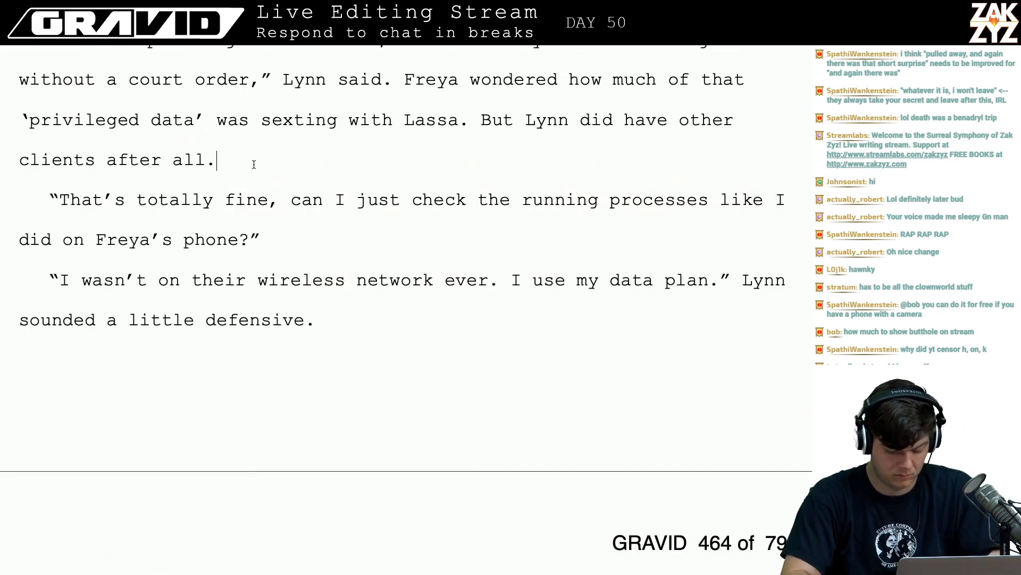
- Search the manuscript for "surprise" and close the search
key("super+f")
type("surprise")
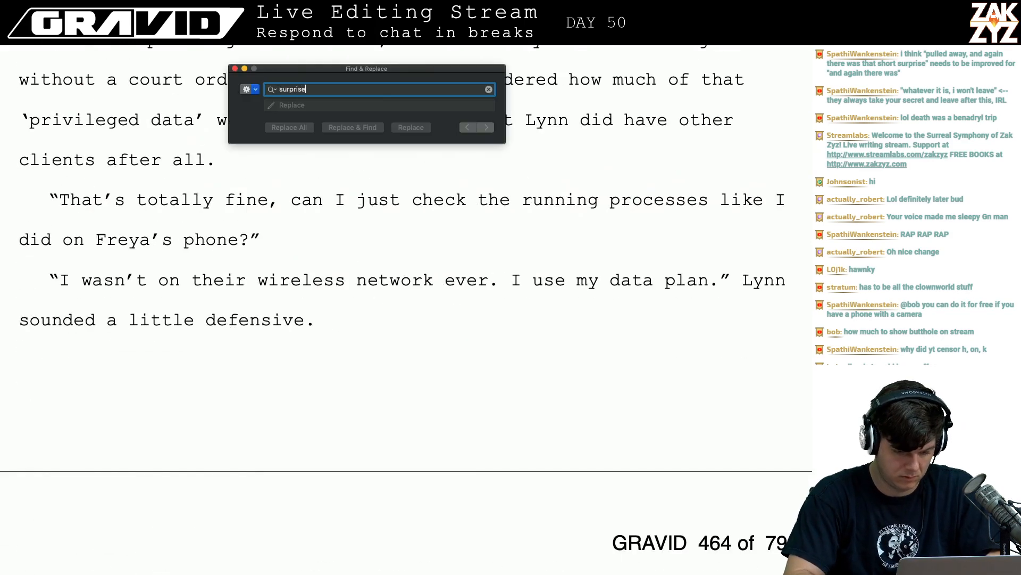
key("Return")
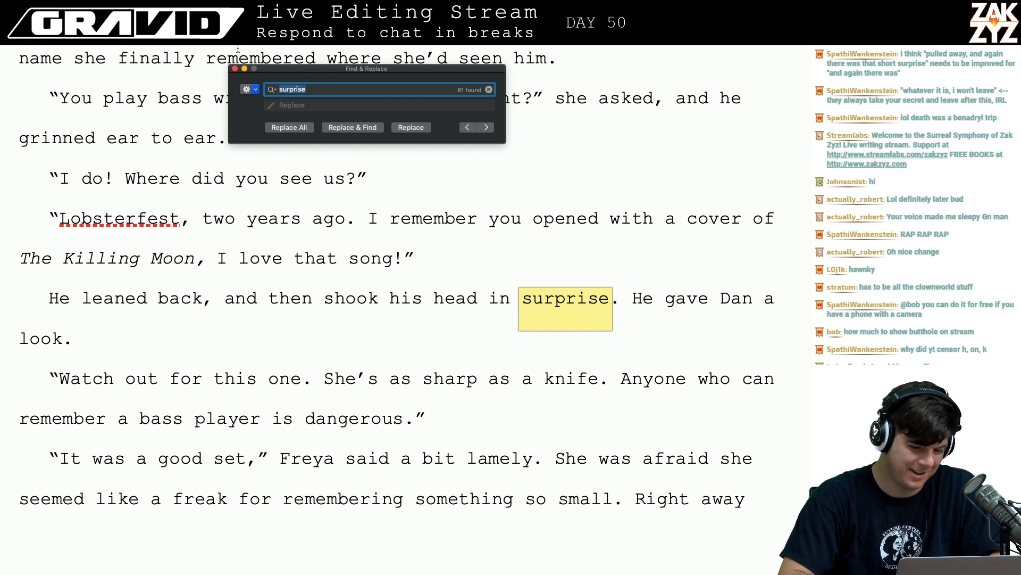
left_click(235, 69)
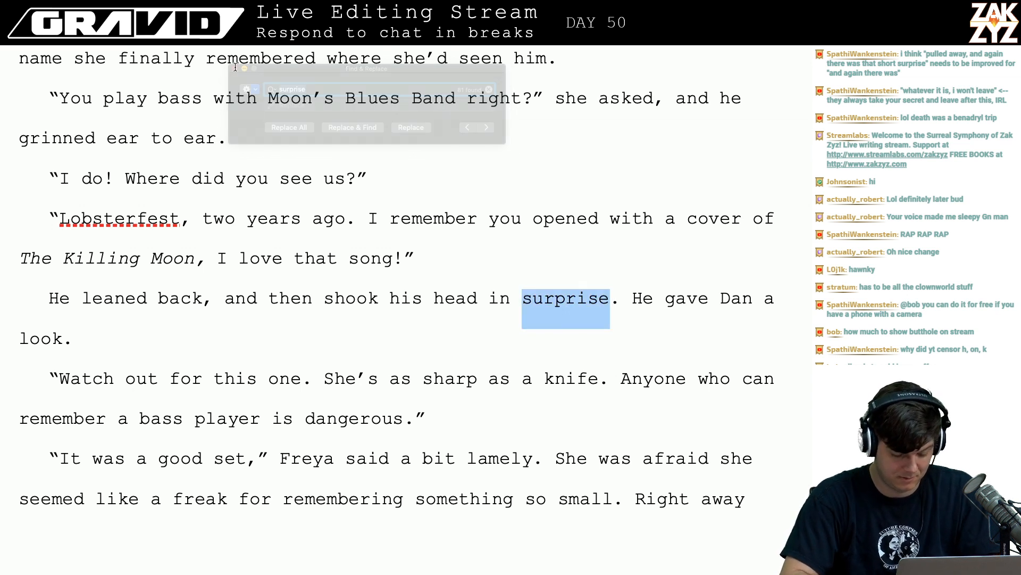
- Go to page 460 and skim forward through the manuscript to about page 470 for the questioned passage
key("ctrl+alt+g")
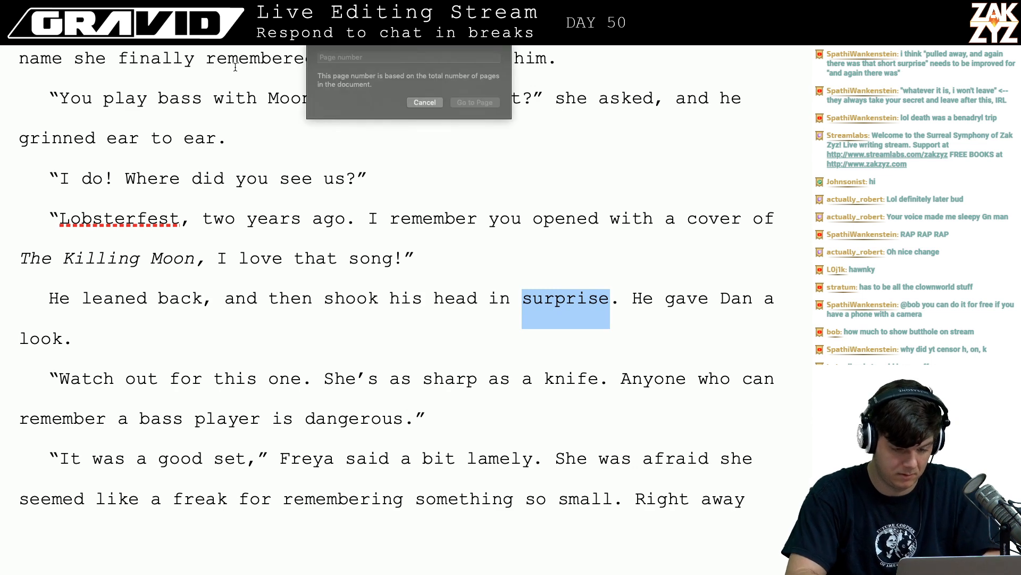
type("460")
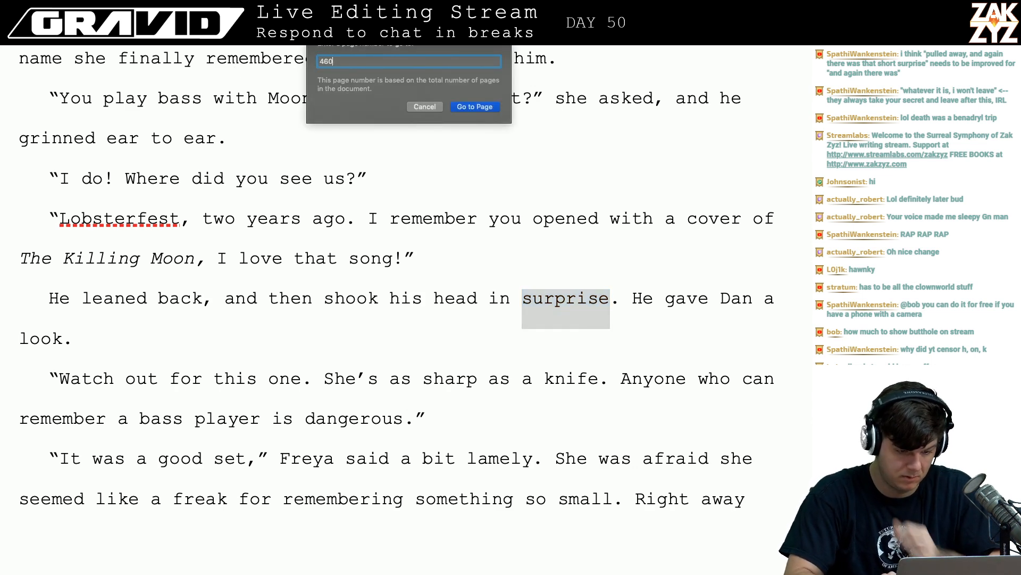
key("Return")
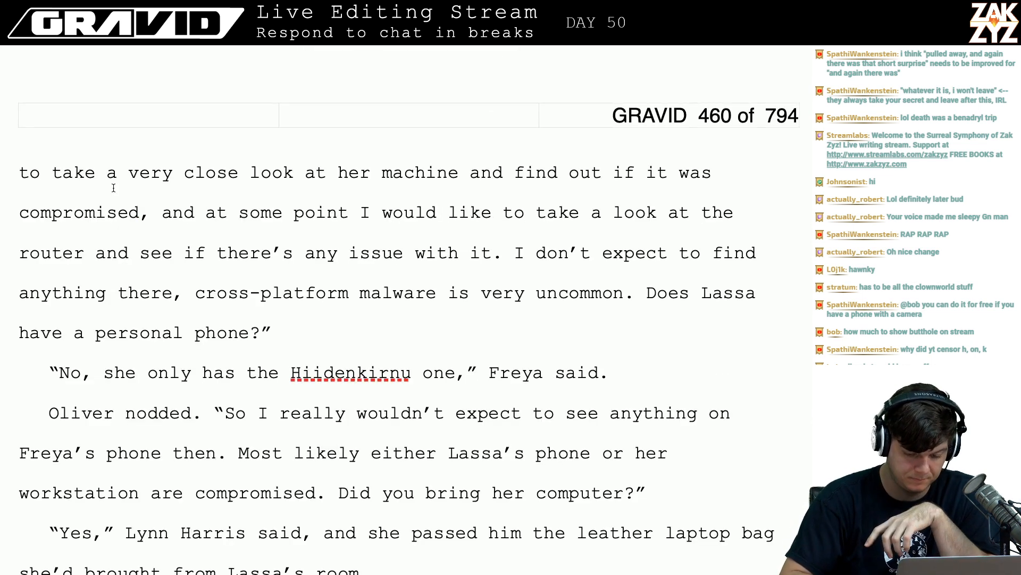
scroll(277, 332, "down", 20)
scroll(277, 333, "down", 20)
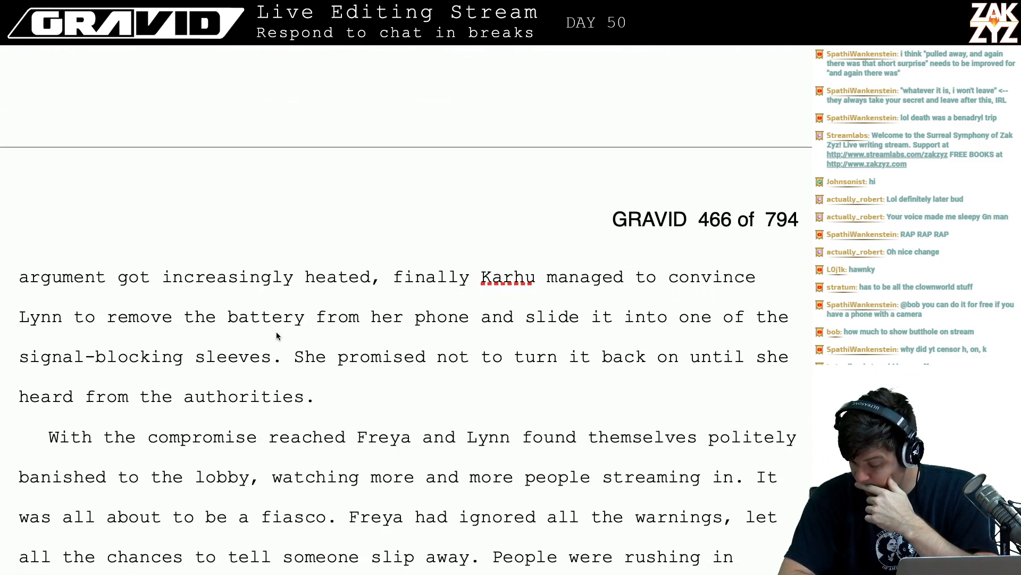
scroll(276, 333, "down", 2)
scroll(276, 332, "down", 20)
scroll(276, 332, "down", 20)
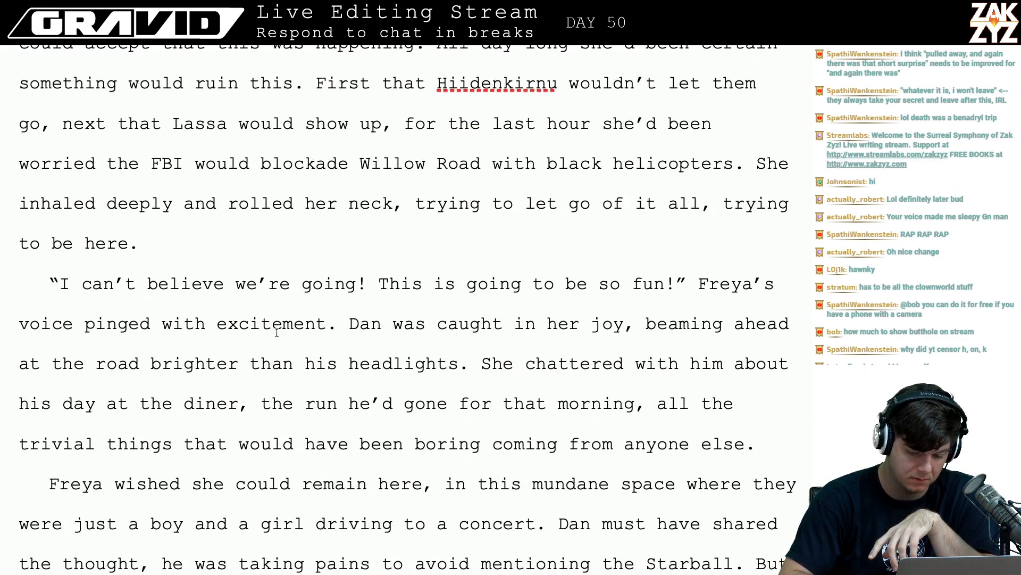
scroll(319, 284, "down", 20)
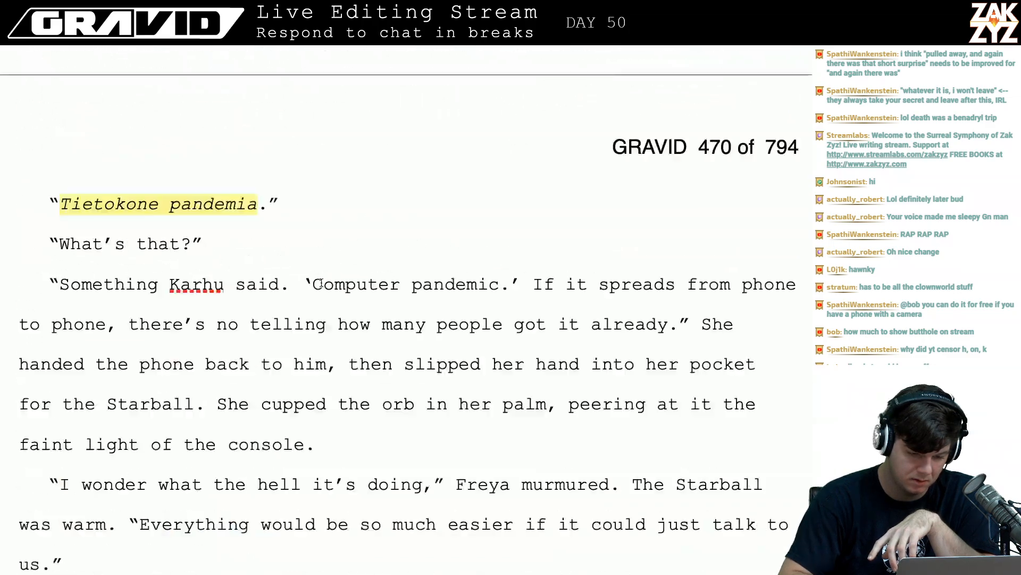
- Look through the Jericho Chapel parking lot scene from page 470 to page 475 for the "short surprise" wording
scroll(322, 282, "down", 10)
left_click(322, 290)
scroll(321, 282, "down", 5)
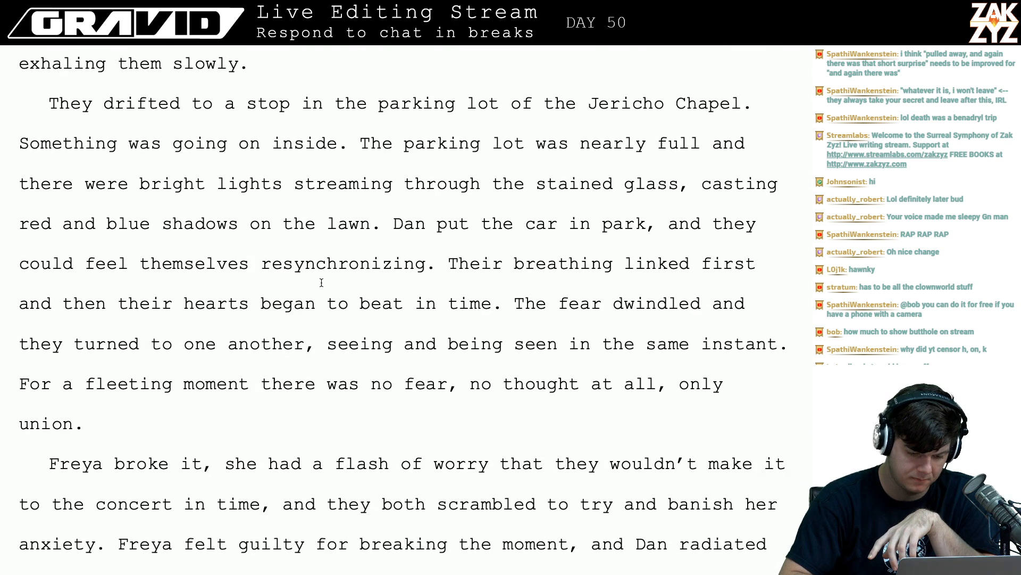
scroll(321, 283, "down", 2)
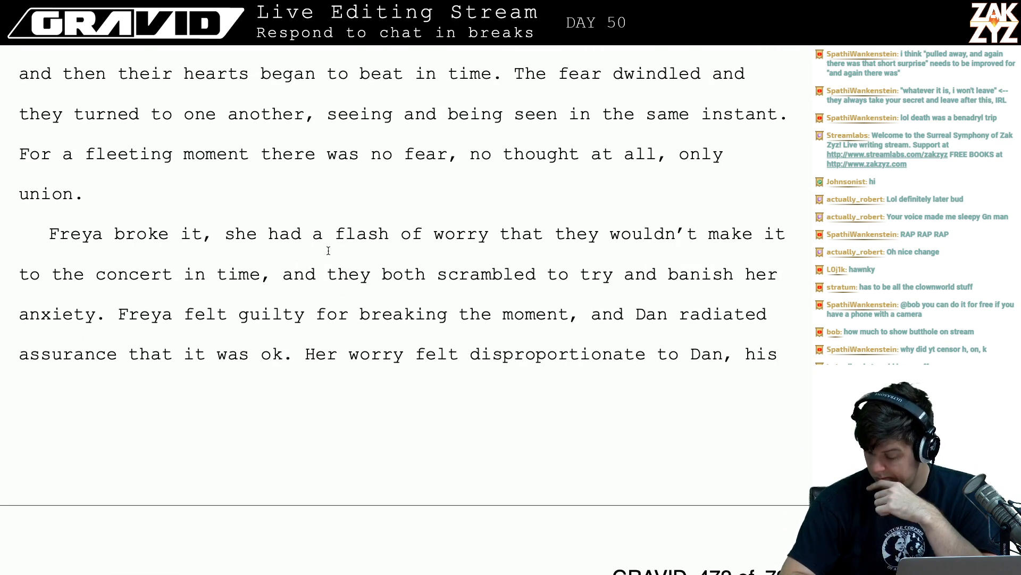
scroll(334, 287, "down", 2)
scroll(334, 287, "down", 1)
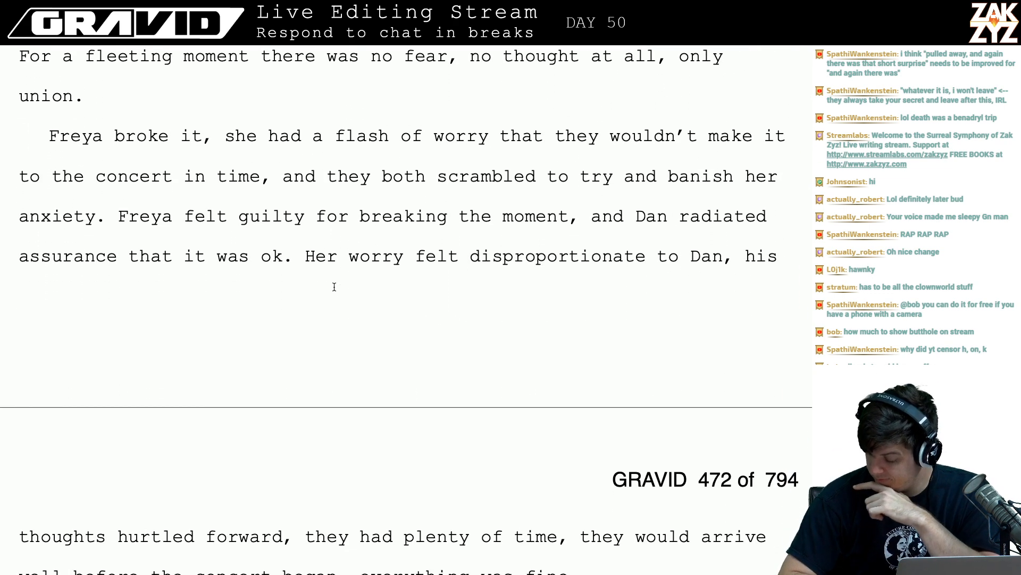
scroll(334, 286, "down", 4)
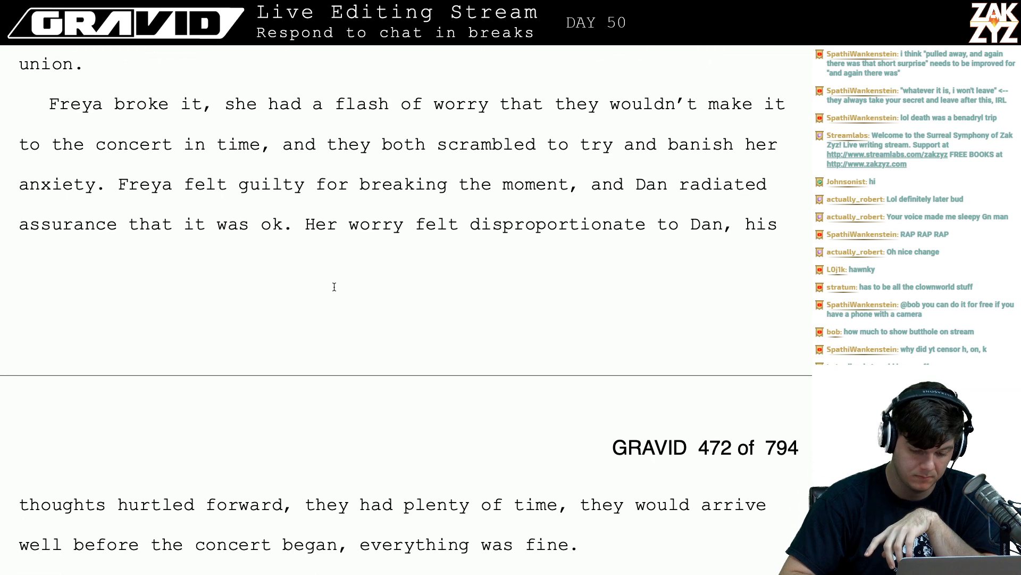
scroll(334, 287, "down", 2)
left_click(334, 287)
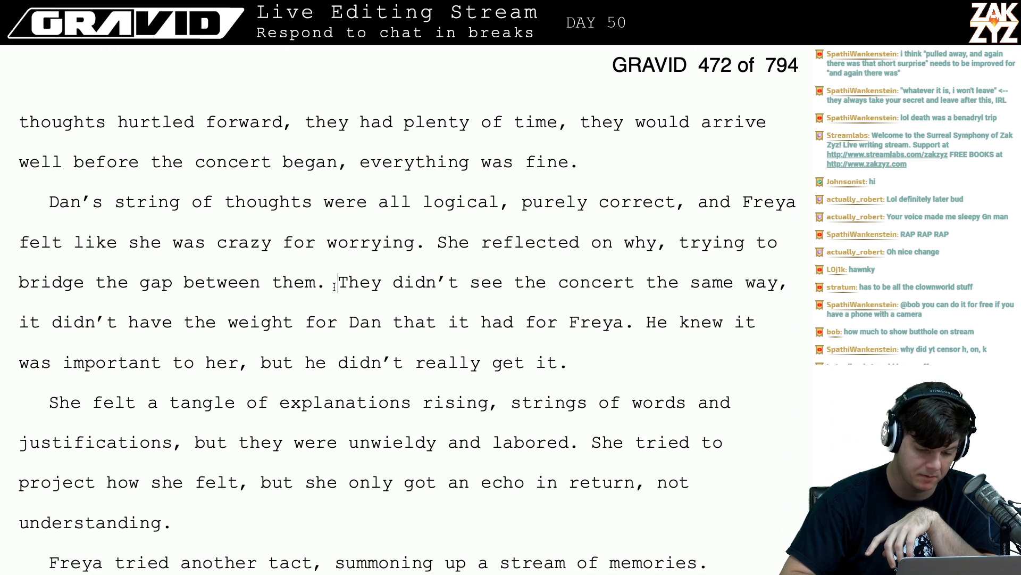
scroll(354, 259, "down", 3)
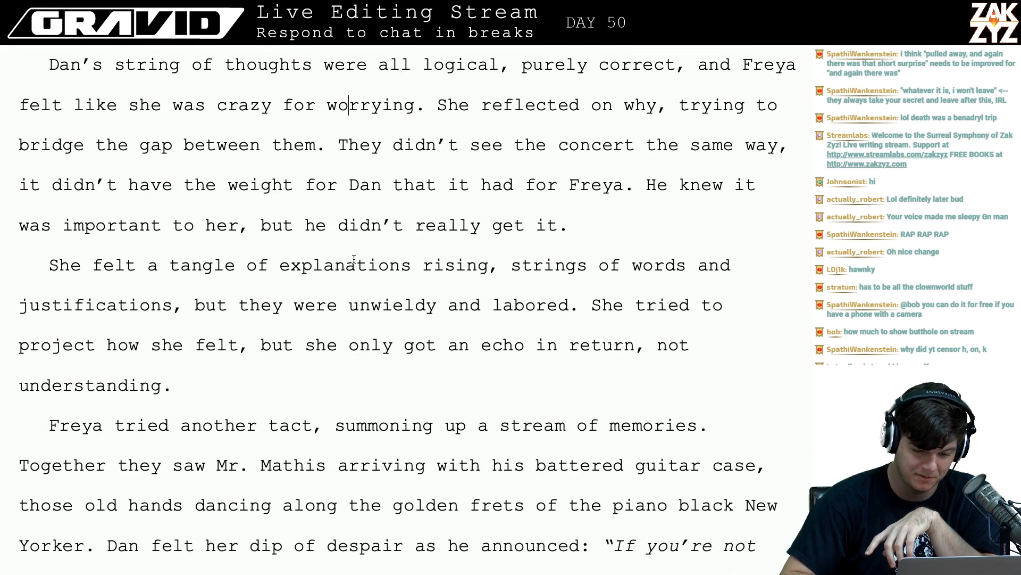
scroll(259, 327, "down", 10)
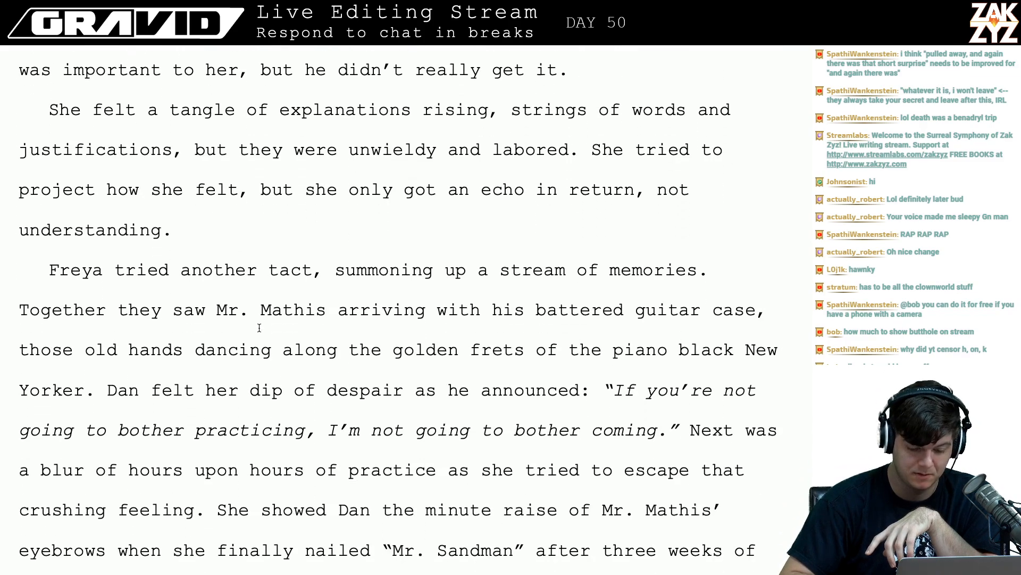
scroll(259, 328, "down", 10)
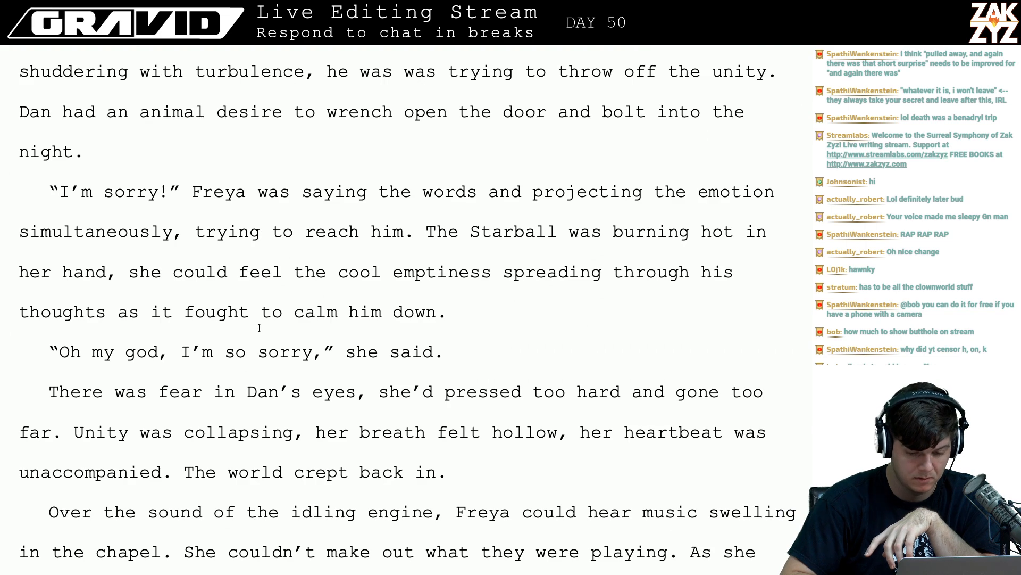
scroll(259, 328, "down", 6)
scroll(260, 327, "up", 2)
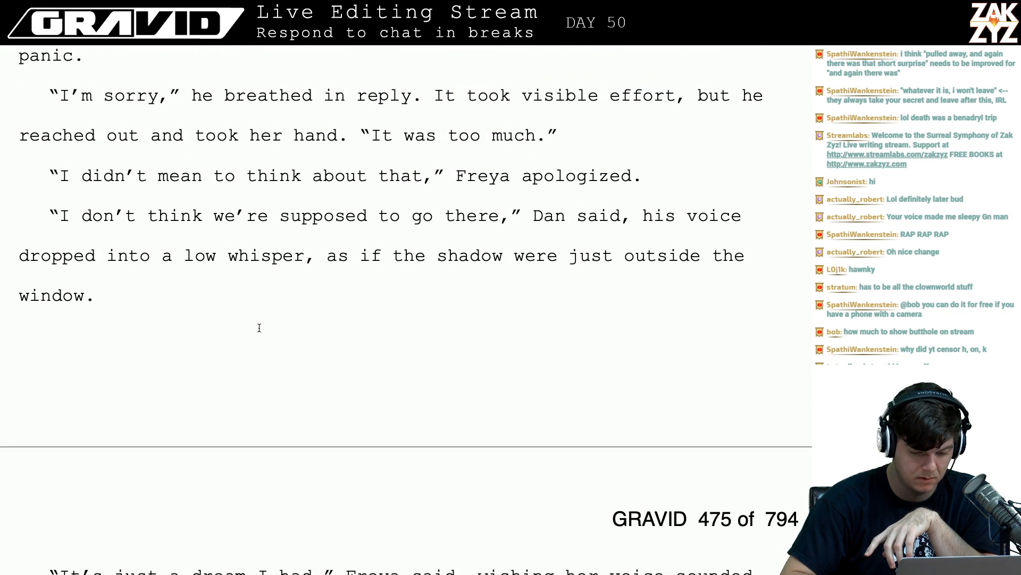
scroll(300, 218, "down", 5)
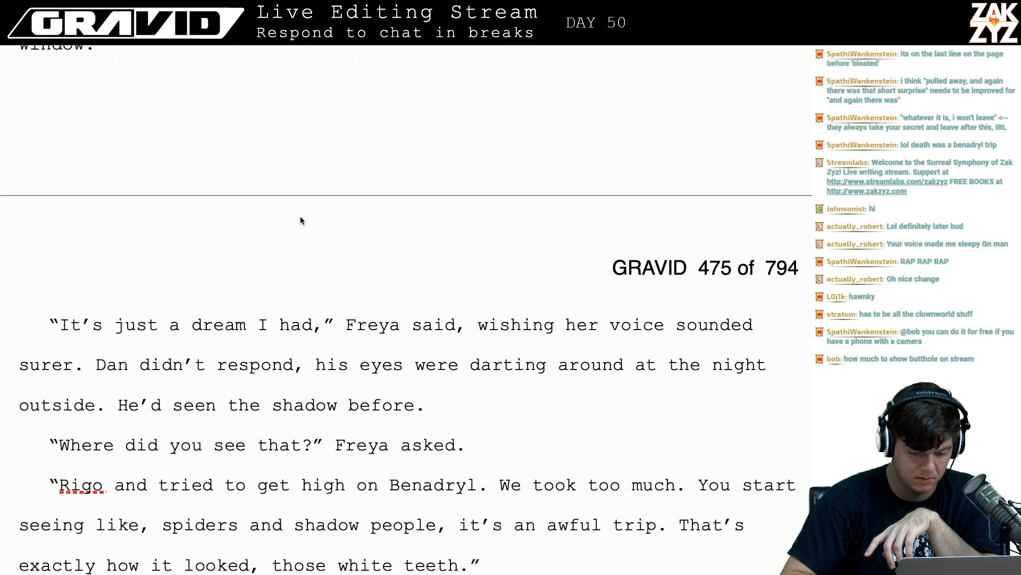
scroll(300, 219, "down", 8)
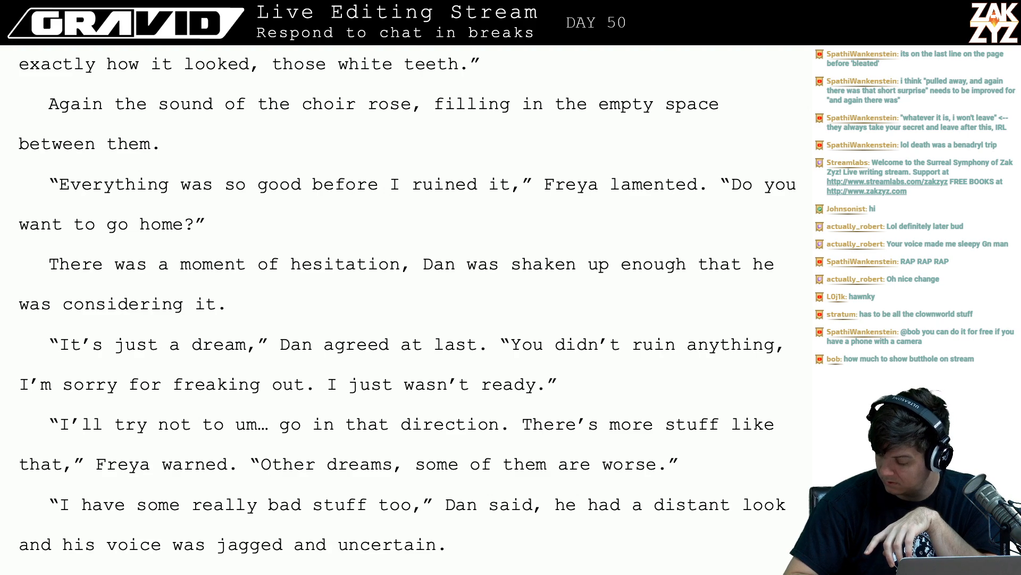
- Examine page 476 around the line where Freya "bleated" and on to the chapter's end for the flagged wording
scroll(292, 225, "down", 20)
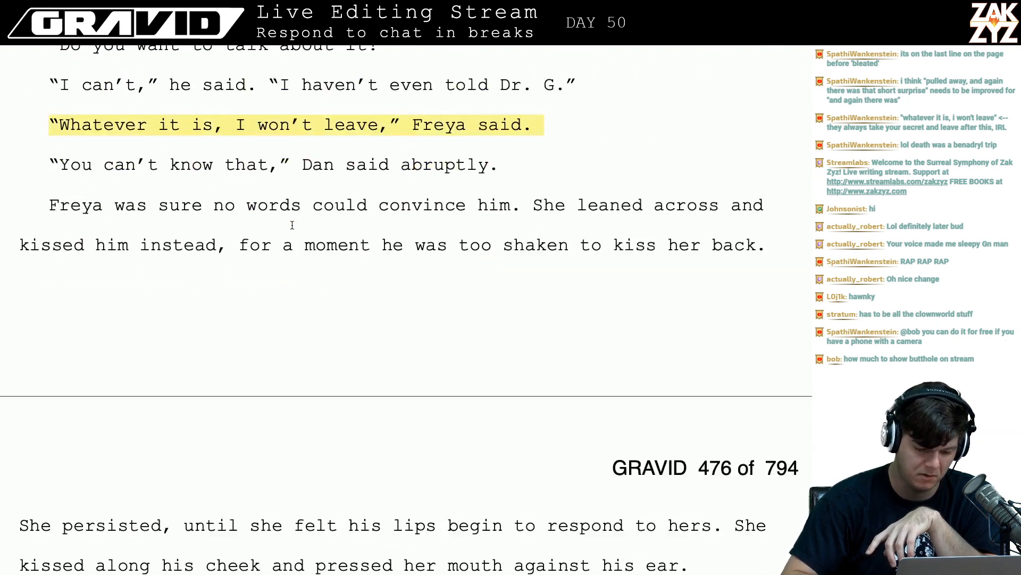
scroll(292, 225, "down", 10)
scroll(292, 225, "up", 4)
scroll(292, 225, "up", 1)
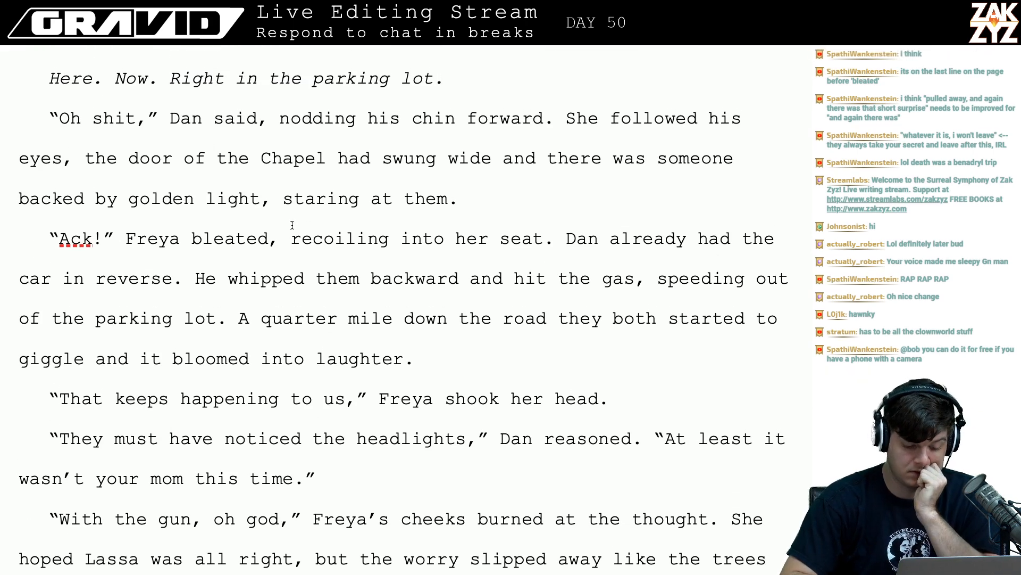
scroll(292, 225, "up", 5)
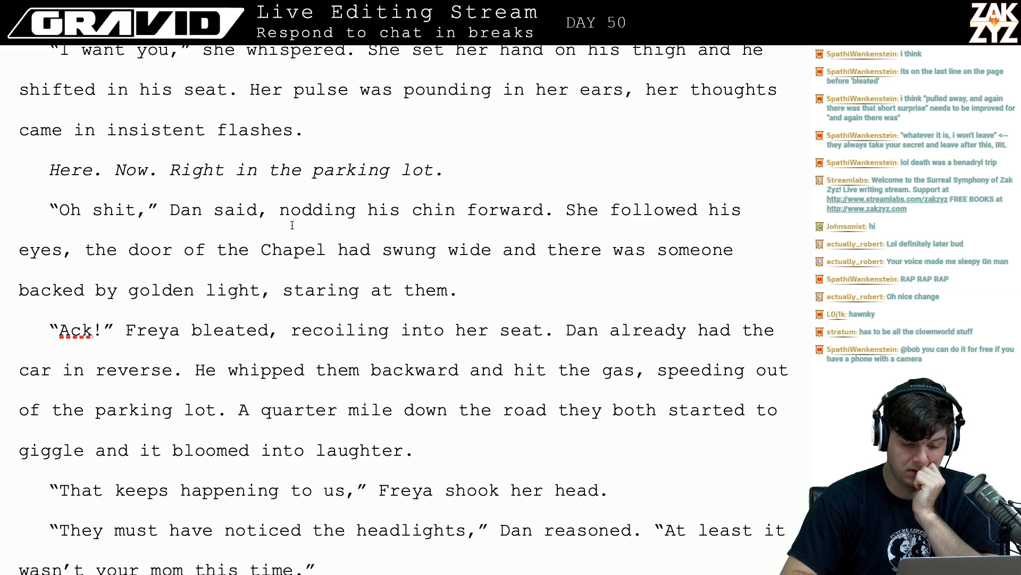
scroll(292, 225, "up", 2)
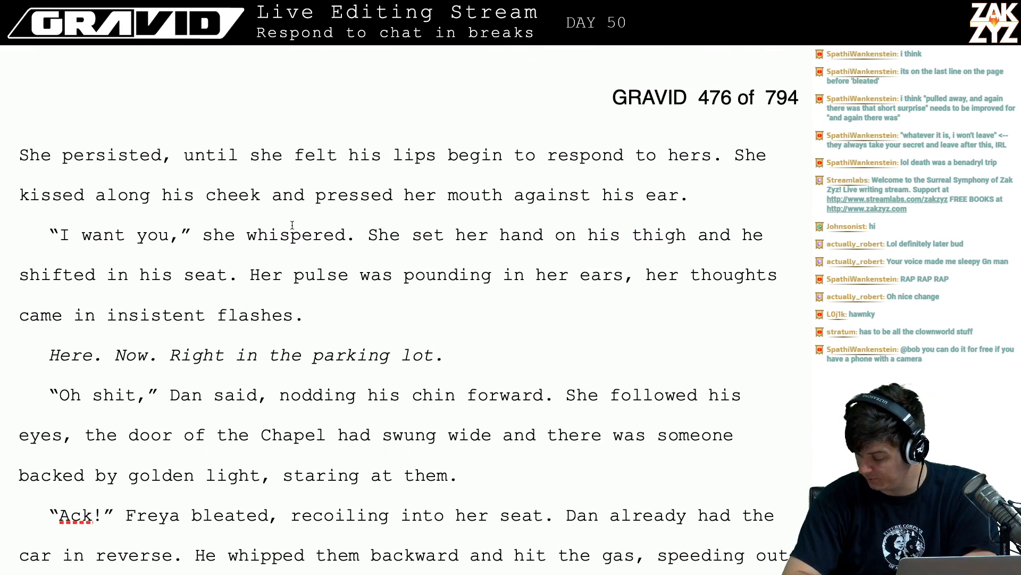
scroll(292, 225, "down", 2)
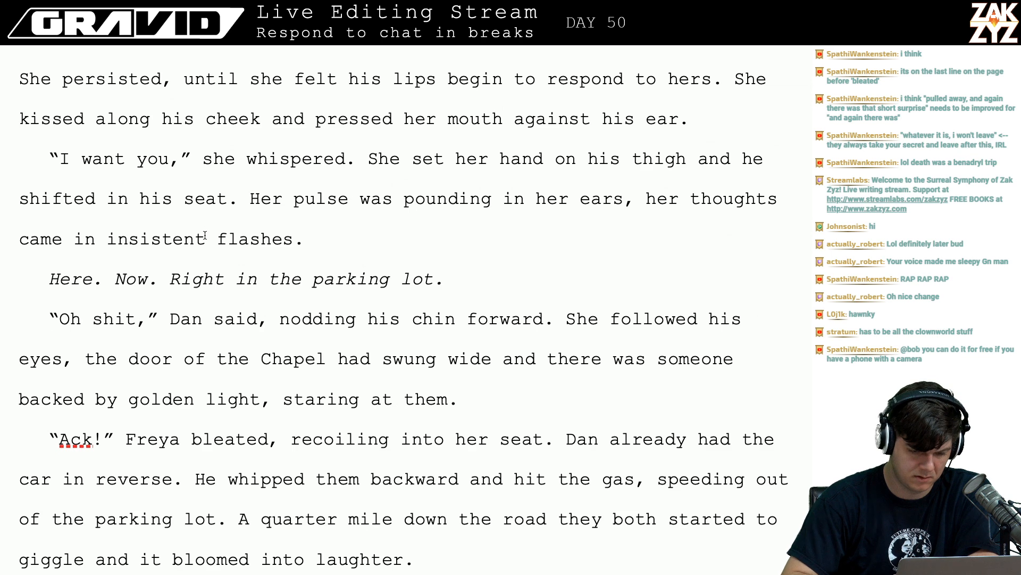
scroll(490, 258, "up", 1)
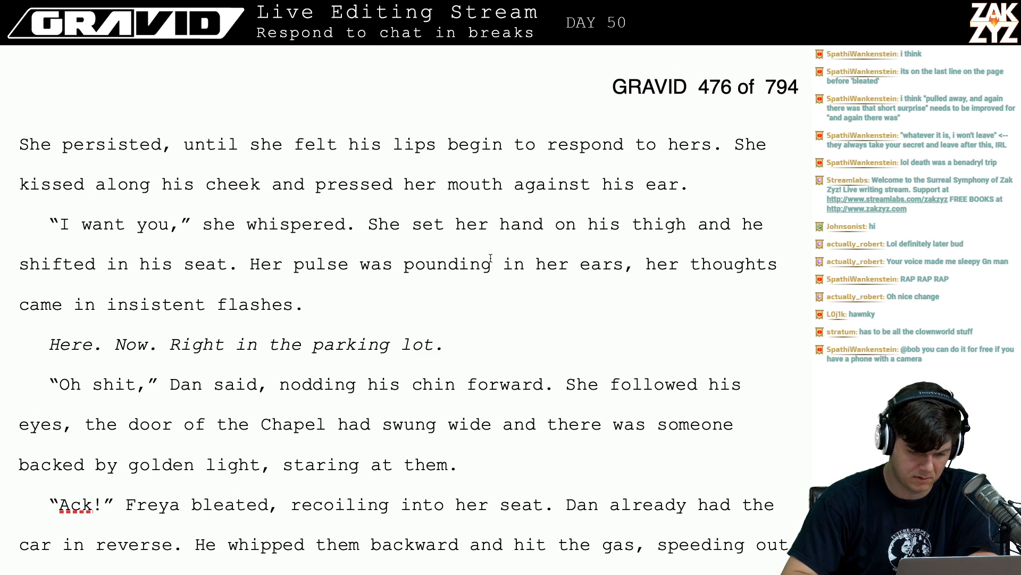
scroll(491, 259, "down", 2)
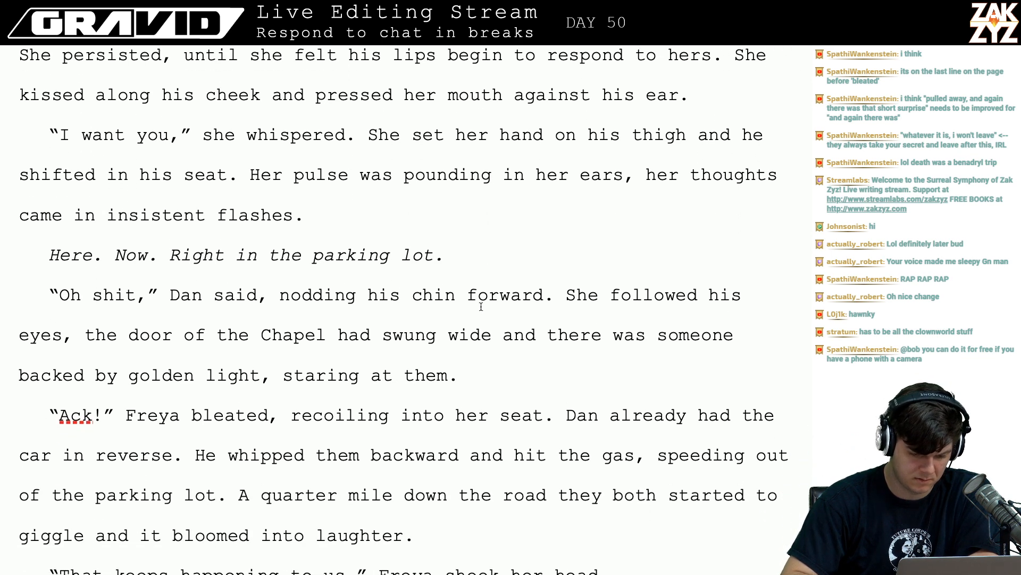
scroll(299, 409, "down", 3)
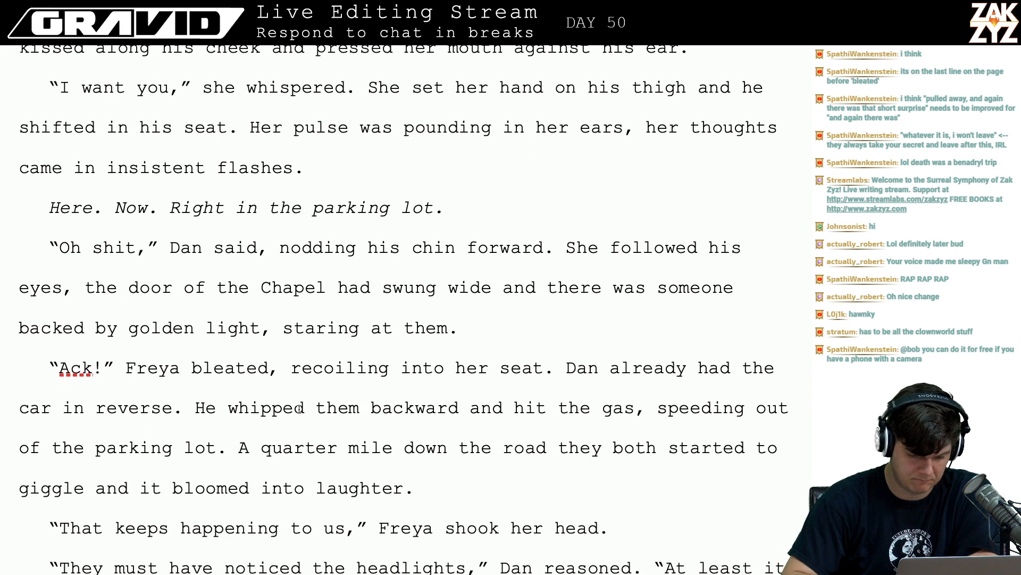
scroll(382, 425, "down", 12)
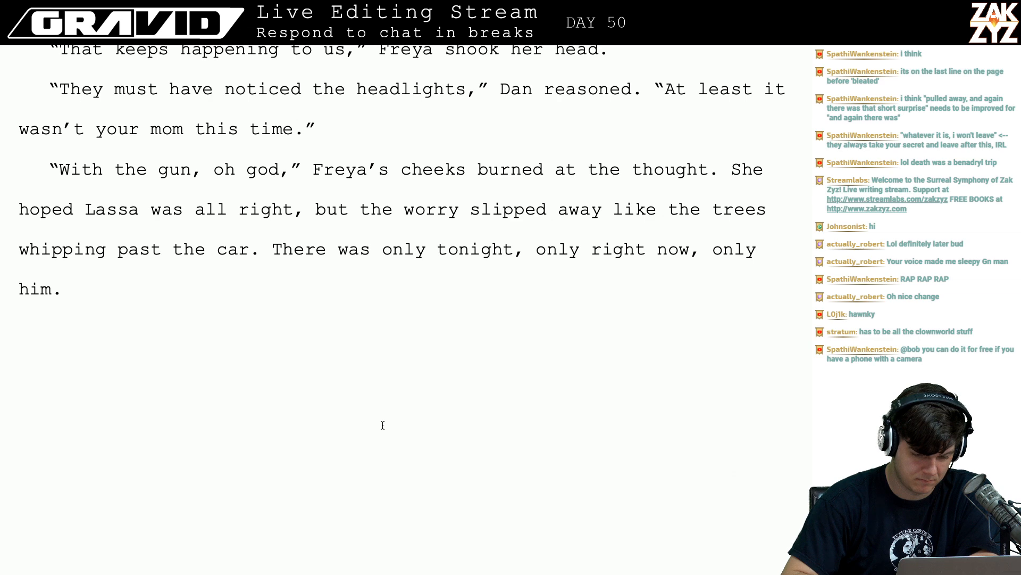
scroll(284, 339, "down", 2)
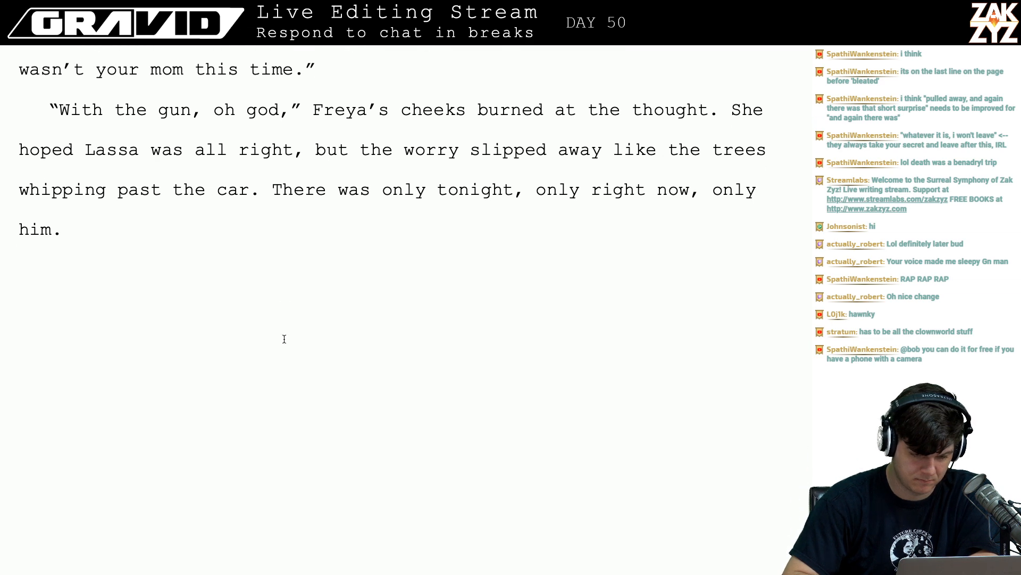
- Look back through pages 476 and 475 around the highlighted "Whatever it is, I won't leave" line for the flagged wording
scroll(284, 339, "up", 5)
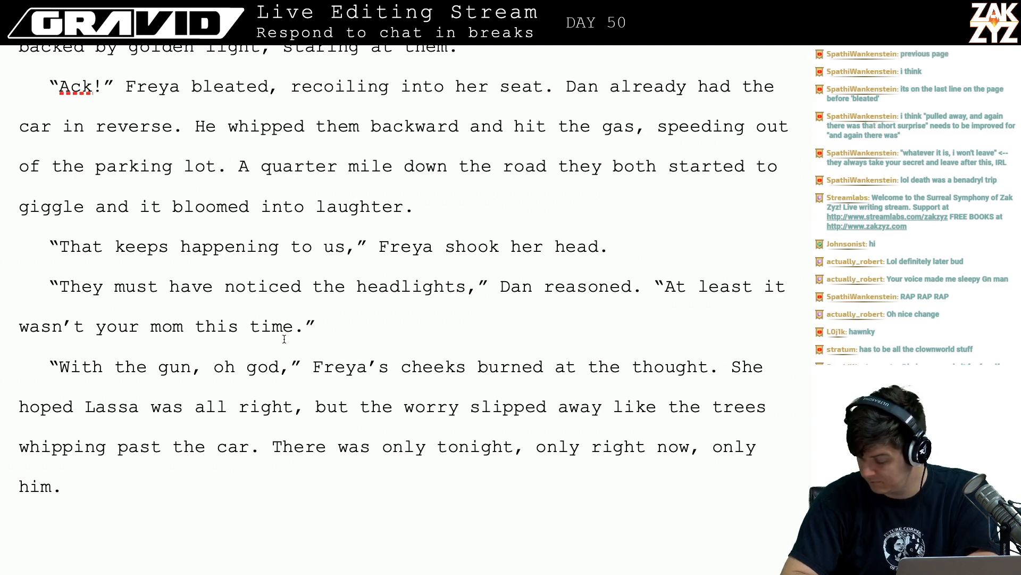
scroll(285, 339, "up", 10)
scroll(284, 339, "down", 3)
scroll(284, 339, "up", 5)
scroll(284, 339, "down", 6)
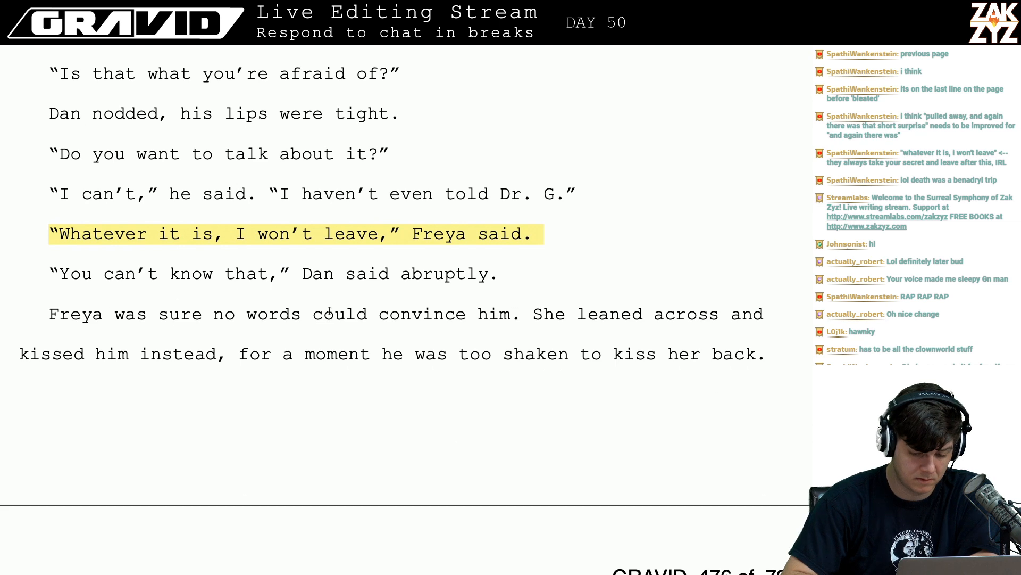
scroll(326, 302, "down", 8)
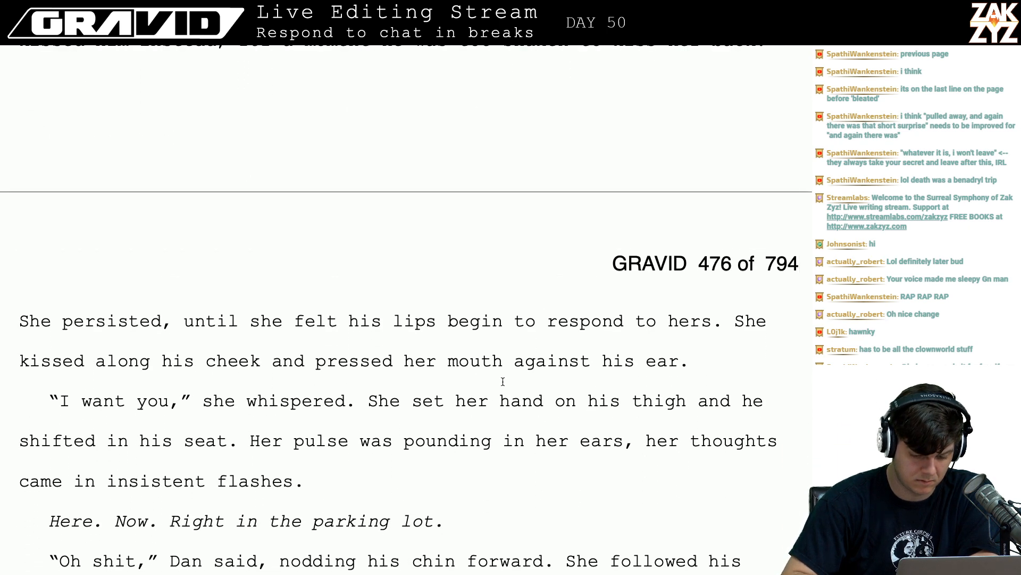
scroll(503, 381, "down", 1)
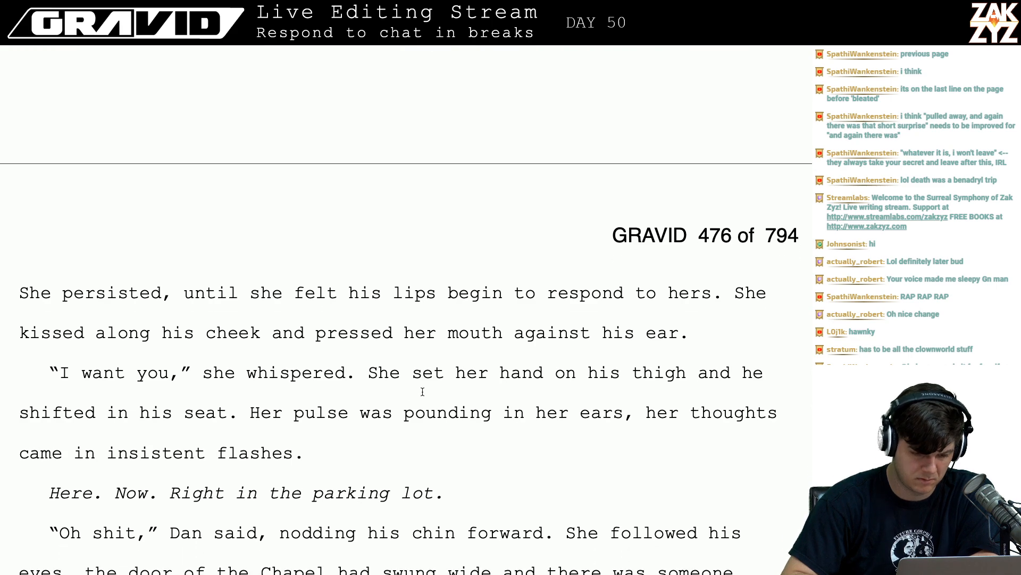
scroll(392, 416, "up", 12)
scroll(392, 417, "up", 12)
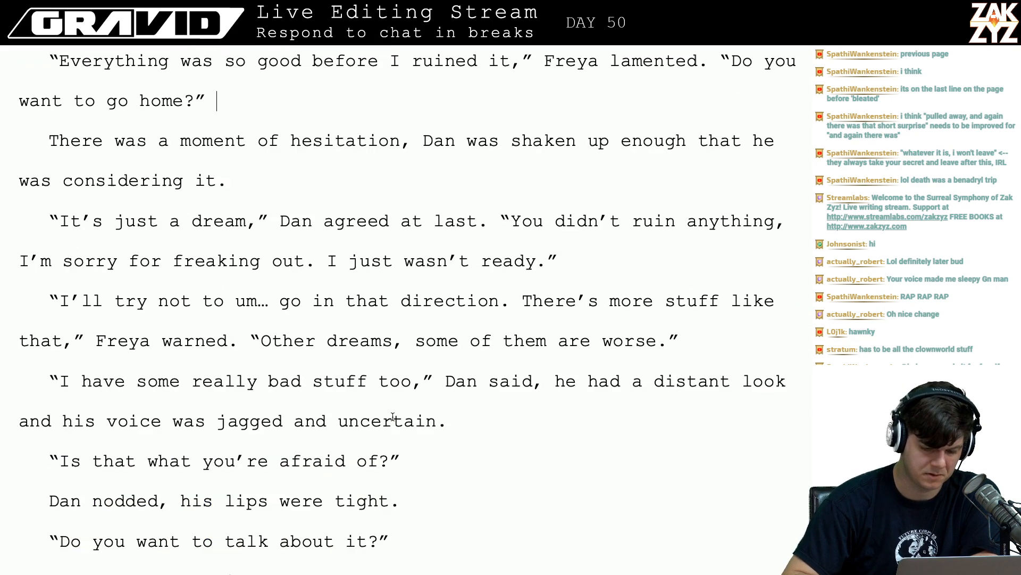
scroll(392, 417, "up", 8)
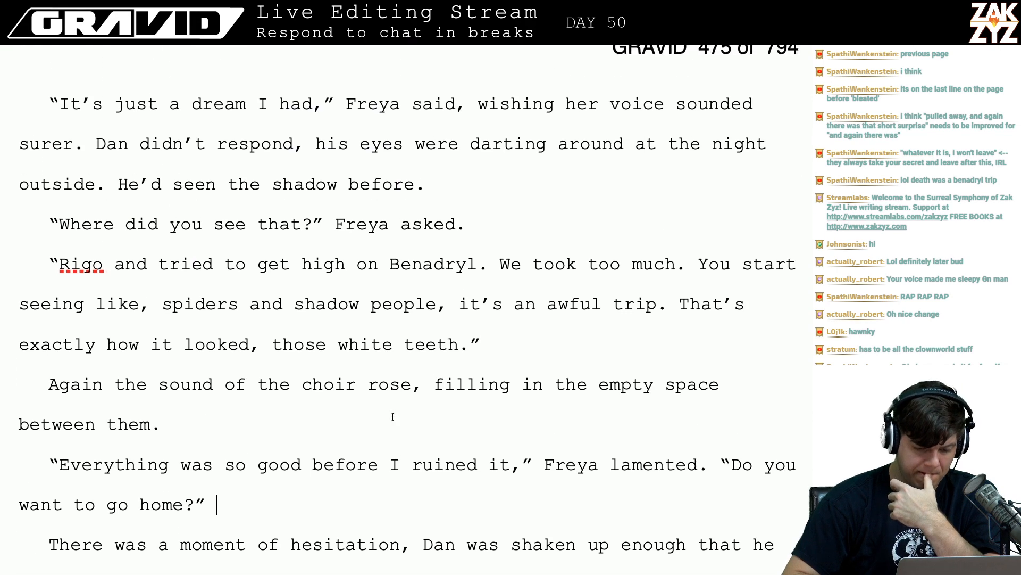
- Reread the scene from the Benadryl dialogue on page 475 to the "I want you" paragraph on page 476
scroll(393, 417, "down", 6)
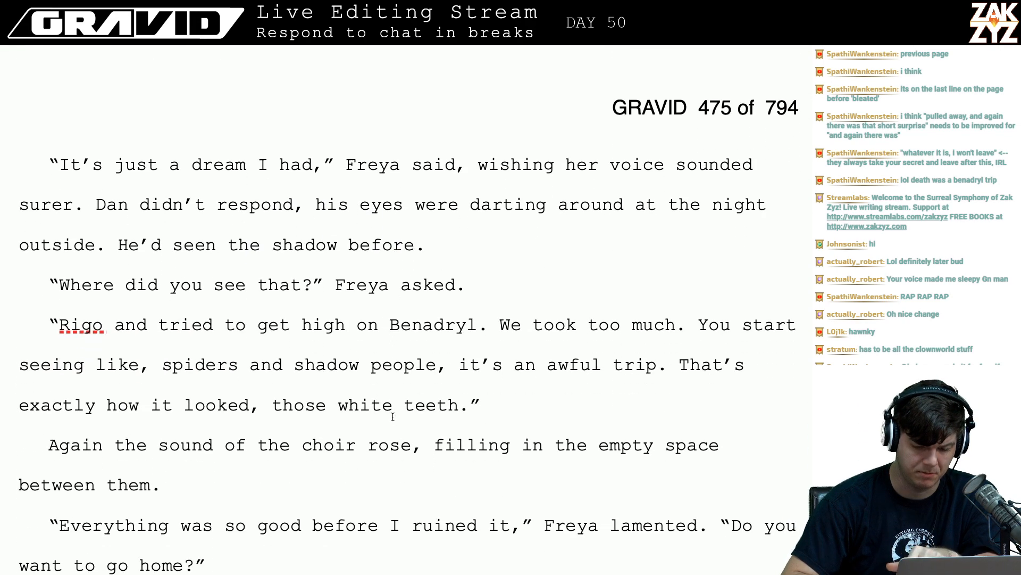
scroll(393, 417, "down", 7)
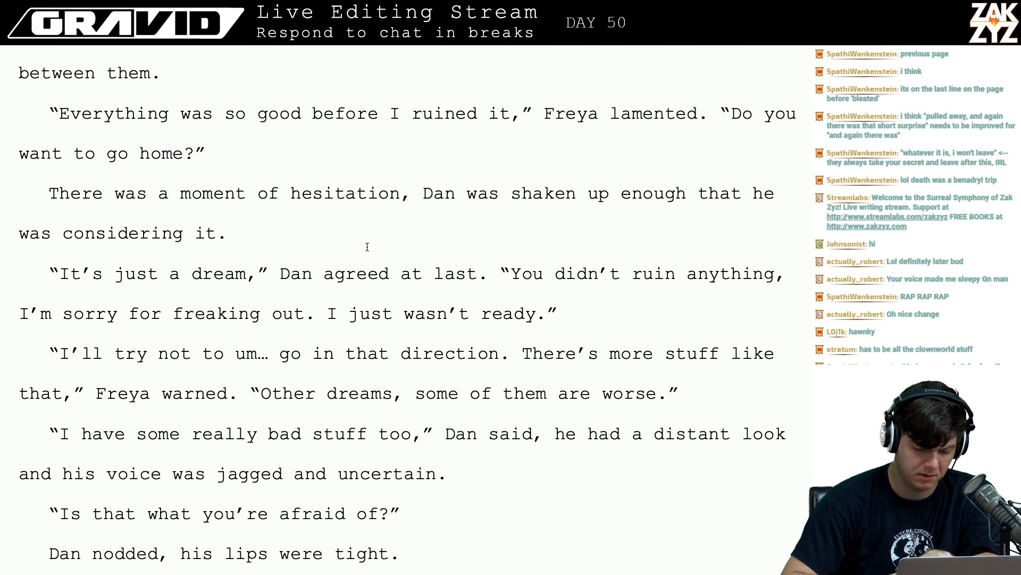
scroll(559, 319, "down", 1)
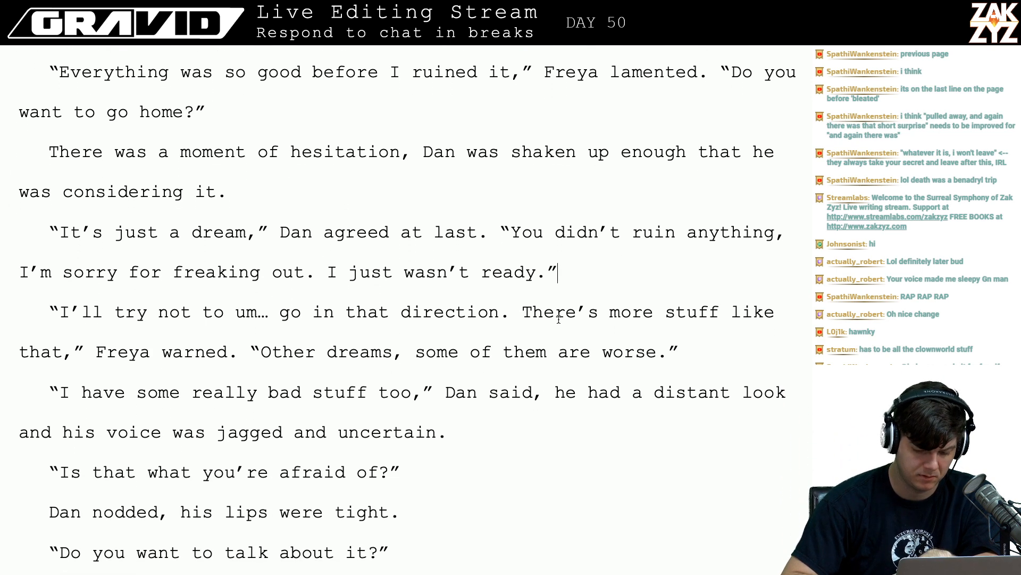
scroll(558, 319, "down", 3)
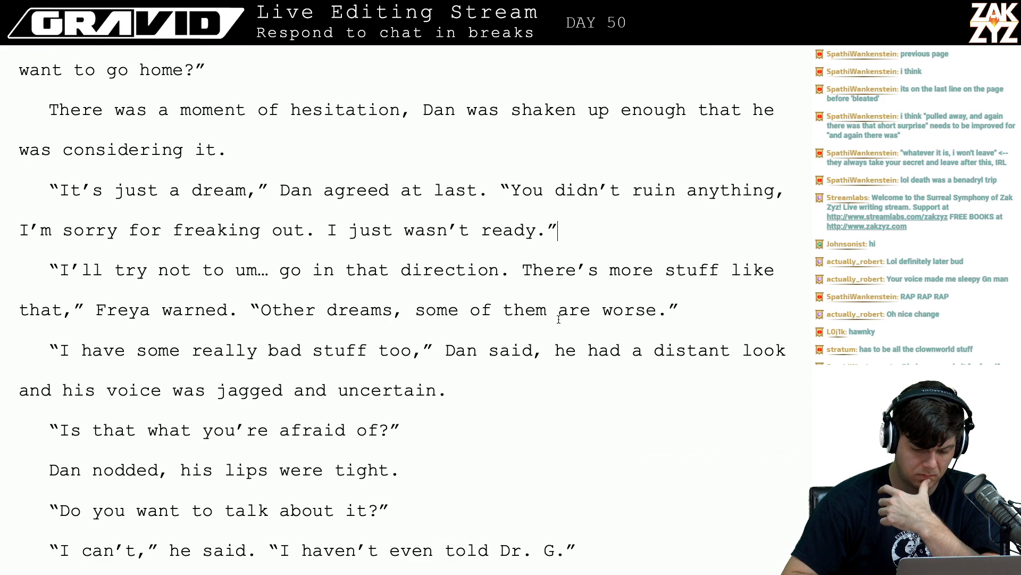
scroll(559, 319, "down", 3)
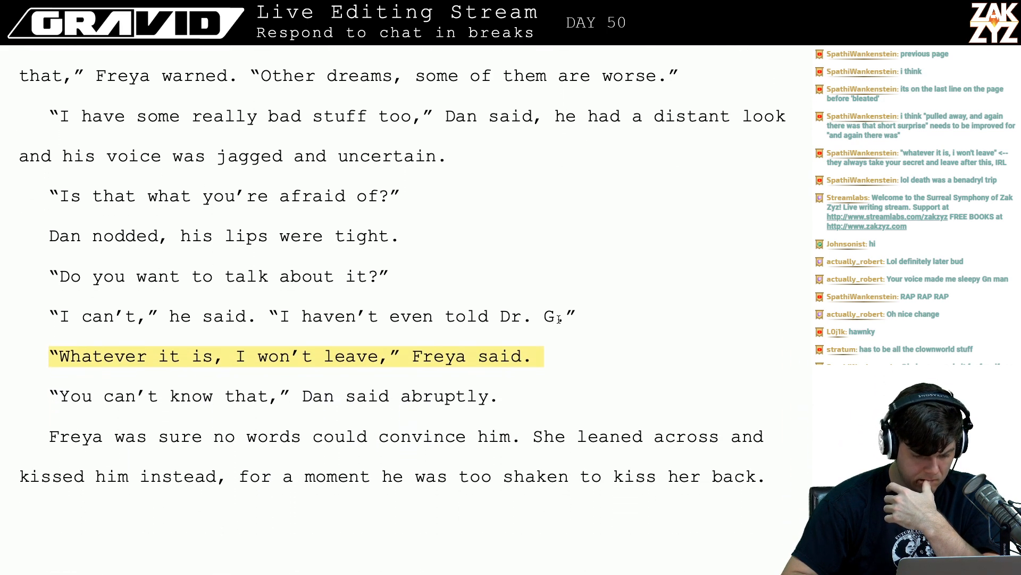
scroll(559, 319, "down", 2)
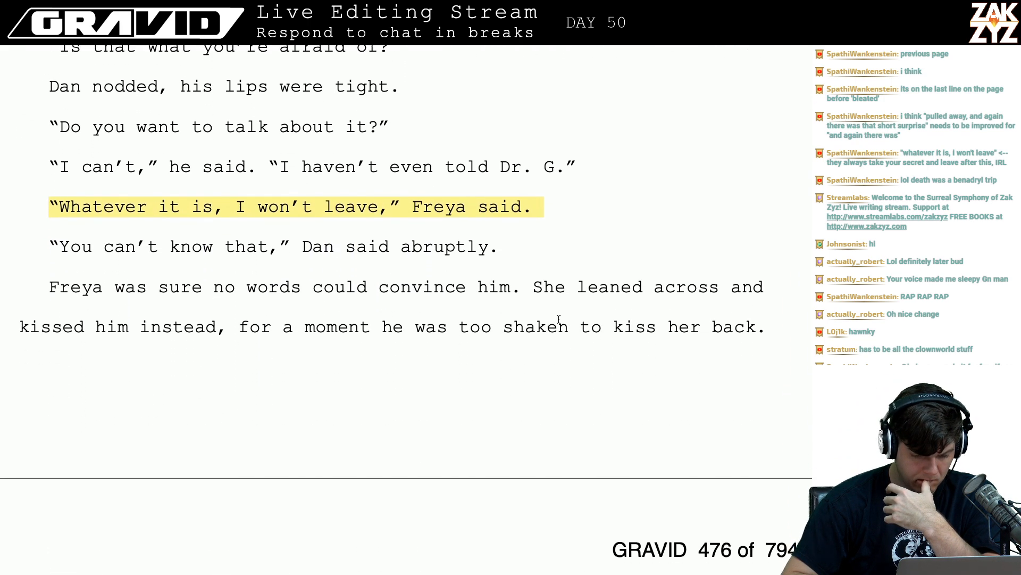
scroll(398, 313, "down", 4)
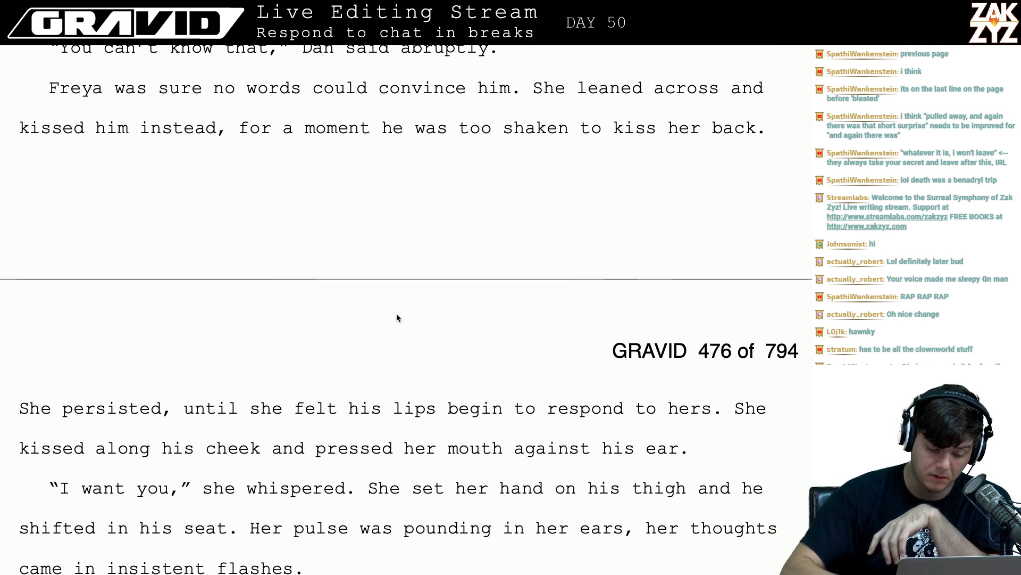
scroll(397, 318, "down", 3)
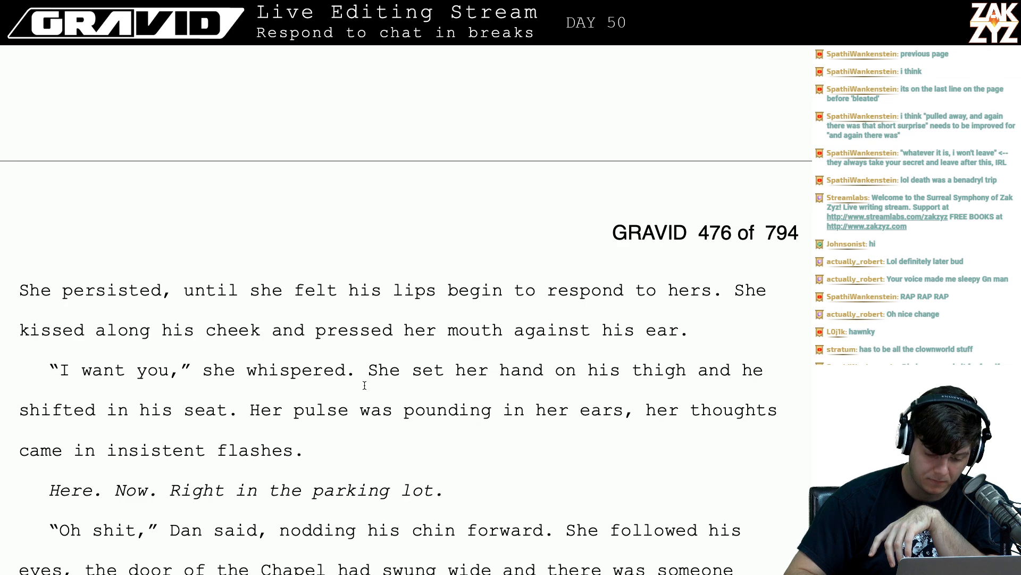
scroll(423, 380, "down", 2)
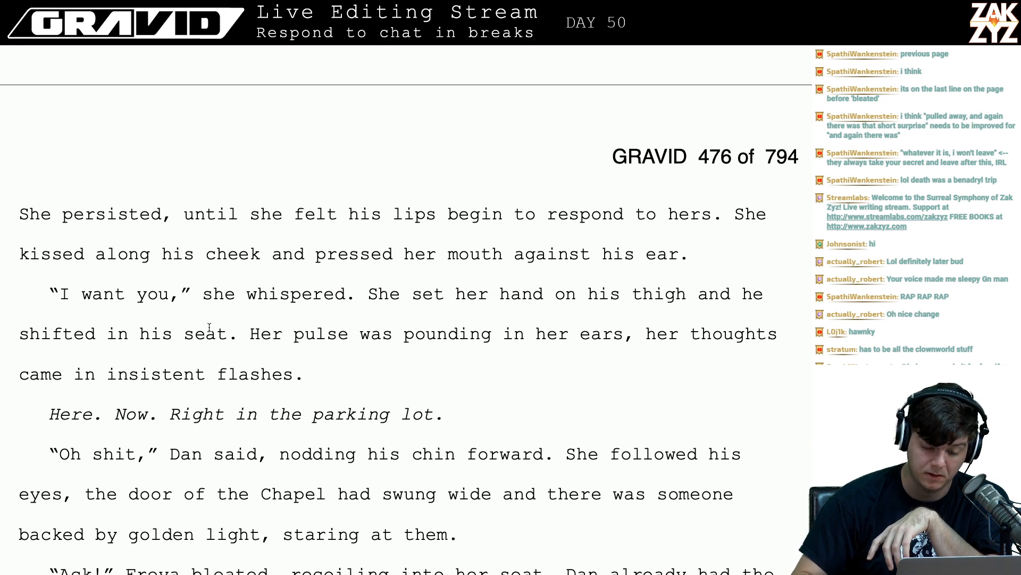
- Delete "in her ears" after "Her pulse was pounding" in the "I want you" paragraph on page 476
key("Right")
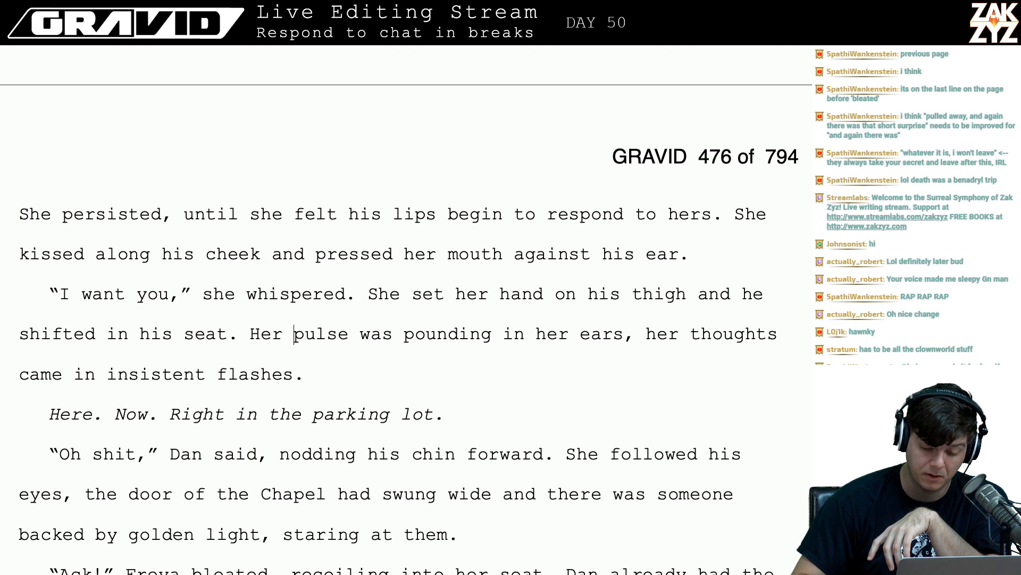
key("Right")
key("Right")
key("Right")
key("Right")
key("Right")
key("Right")
key("Right")
key("Right")
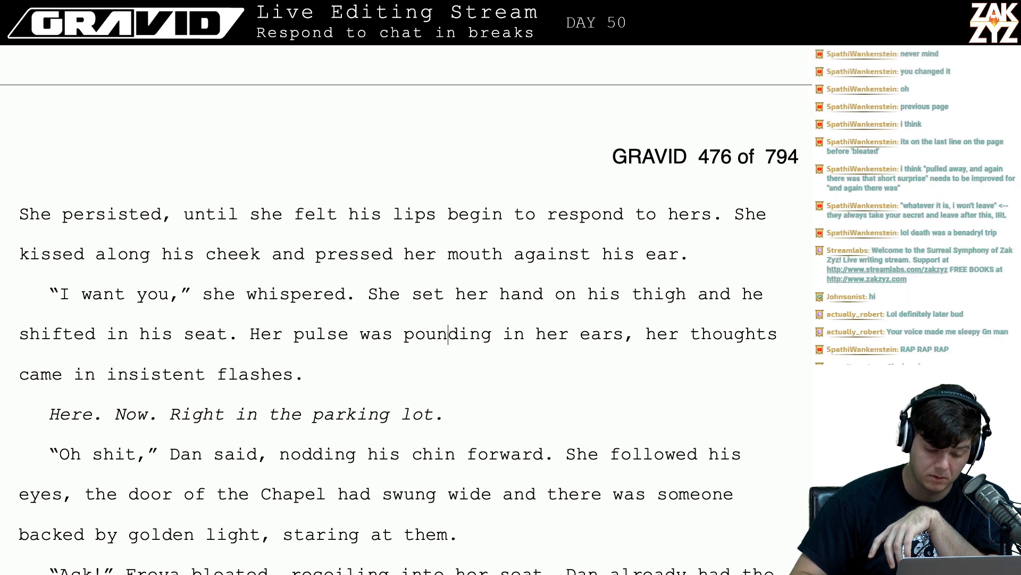
key("BackSpace")
key("BackSpace")
key("BackSpace")
key("BackSpace")
key("BackSpace")
key("BackSpace")
key("BackSpace")
key("BackSpace")
key("BackSpace")
key("BackSpace")
key("BackSpace")
key("BackSpace")
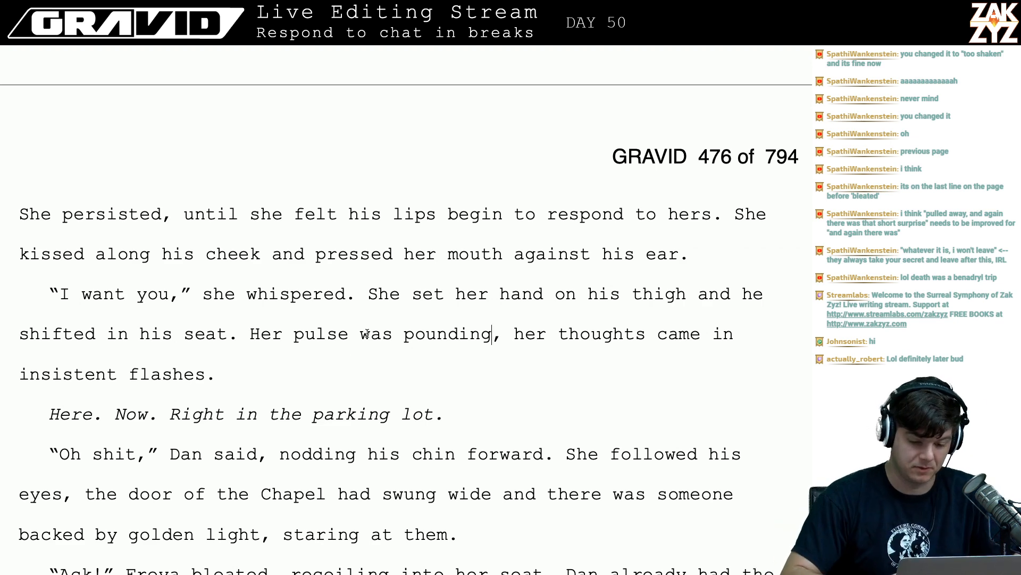
- Replace the comma after "Her pulse was pounding" with "and" so it joins "her thoughts came in insistent flashes"
scroll(368, 333, "down", 3)
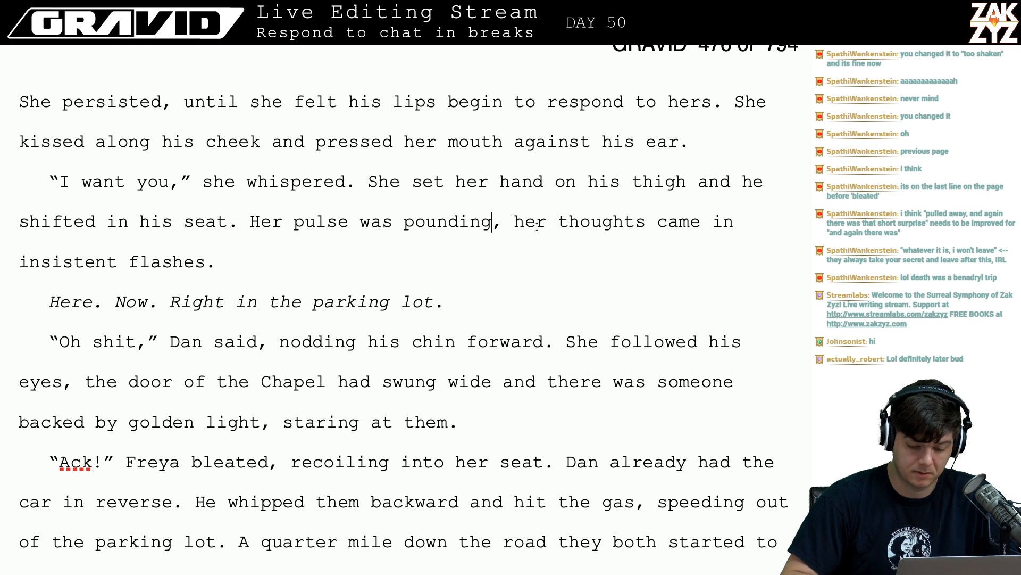
key("Right")
key("Right")
key("Left")
key("BackSpace")
type("and")
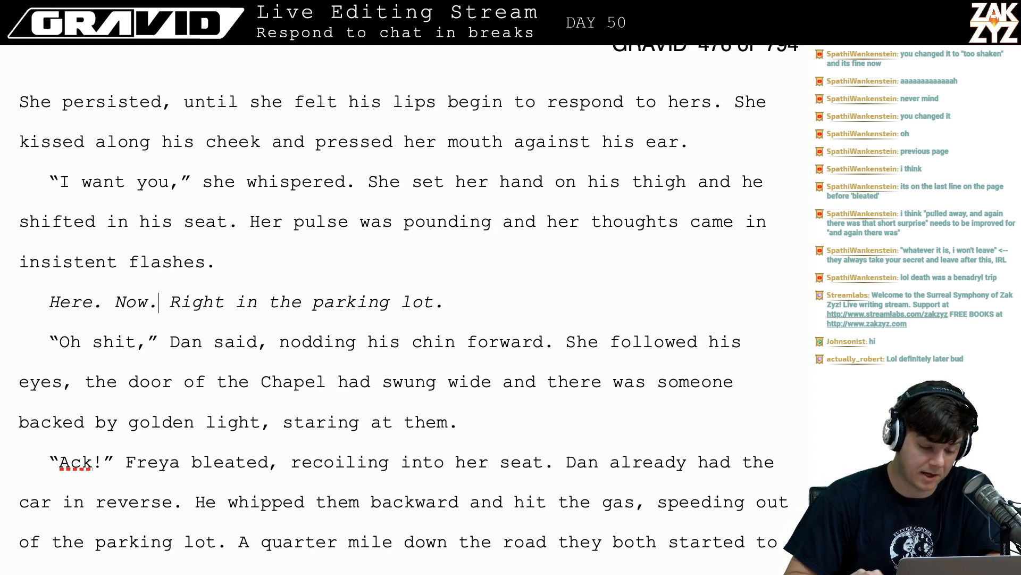
- Edit the chapter number in the "63." heading on page 477, entering 5 as its last digit
scroll(403, 314, "down", 15)
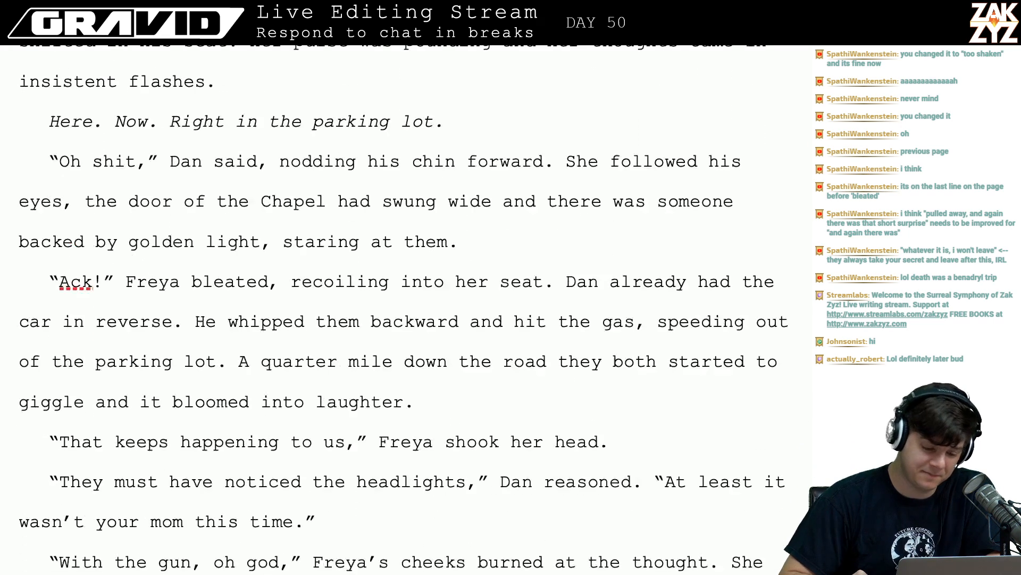
scroll(358, 228, "down", 5)
scroll(357, 228, "up", 4)
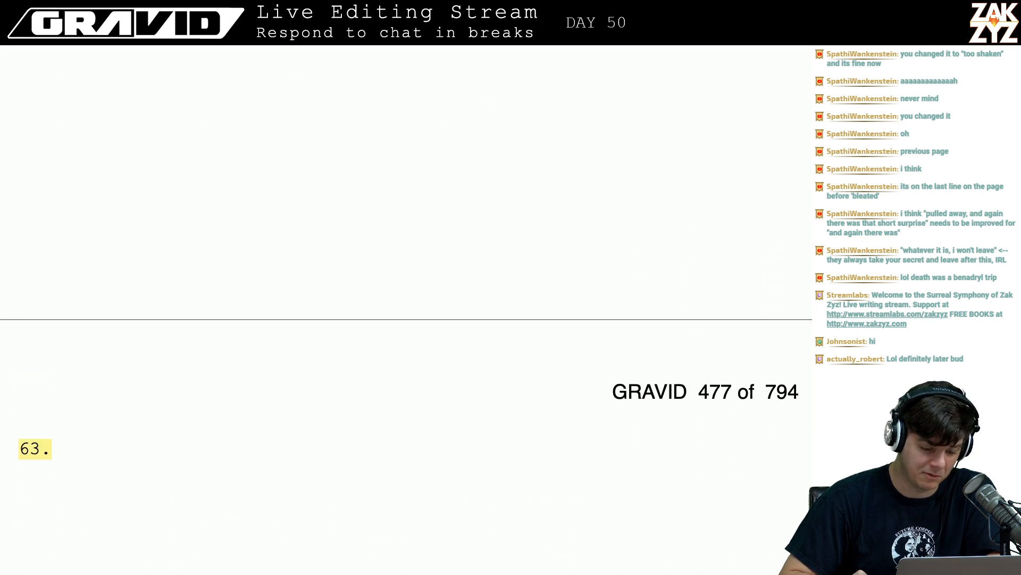
scroll(358, 227, "down", 4)
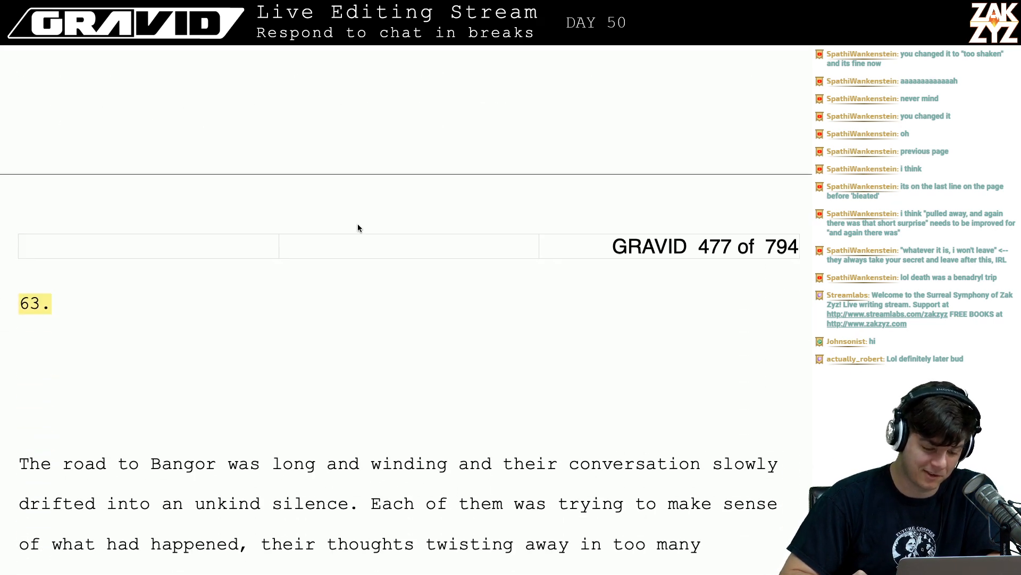
left_click(31, 308)
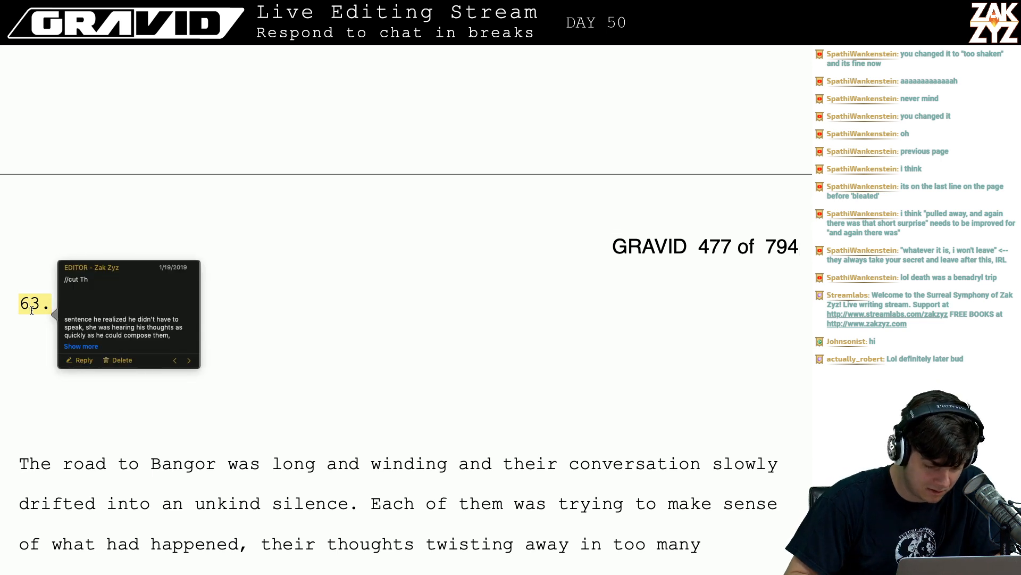
key("Right")
type("=5")
key("BackSpace")
key("BackSpace")
type("5")
key("BackSpace")
key("BackSpace")
type("5")
- Look back through the manuscript from the chapter heading on page 477 to the "Later." scene just before page 468
scroll(404, 309, "up", 20)
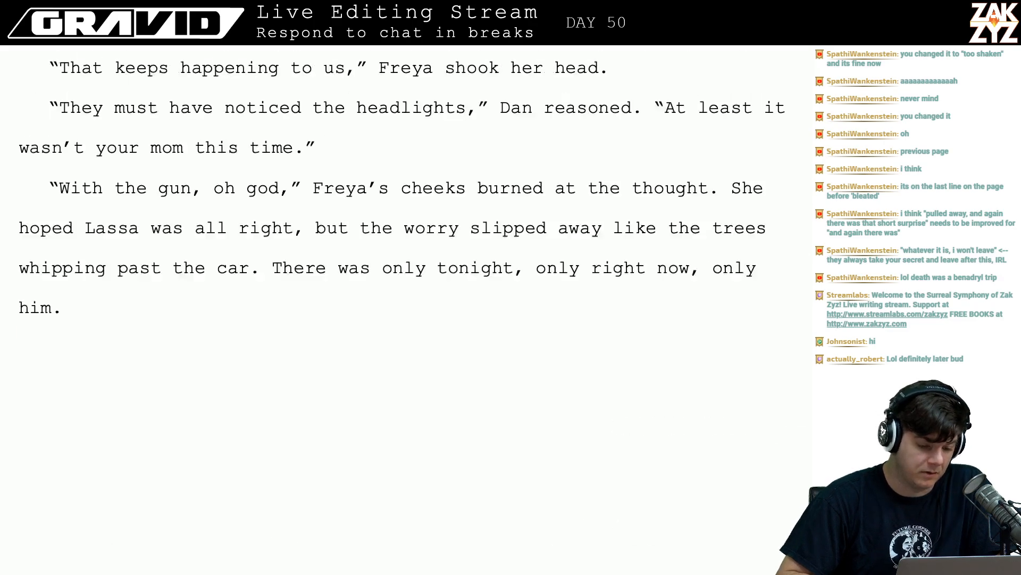
scroll(32, 311, "up", 20)
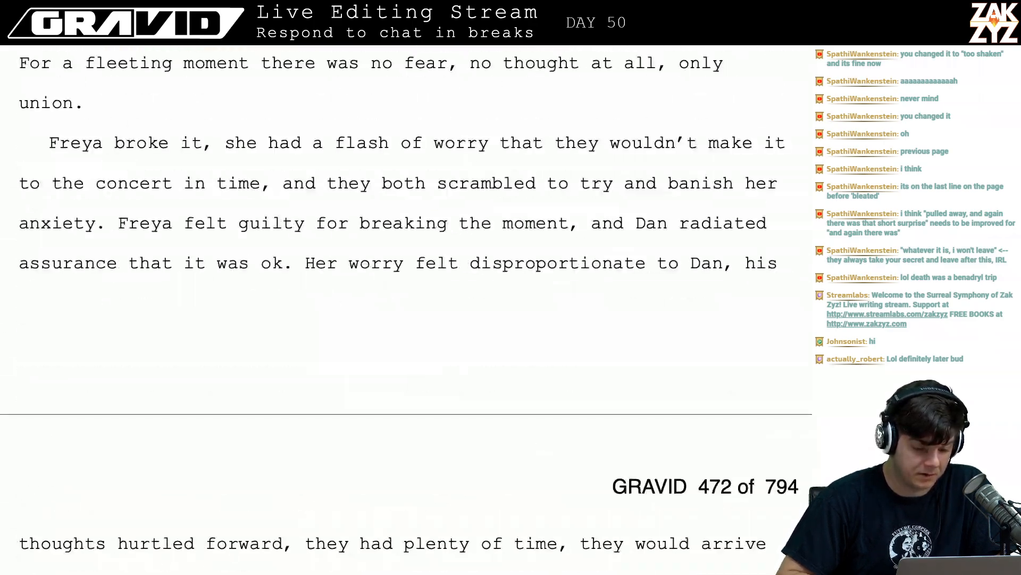
scroll(32, 311, "up", 20)
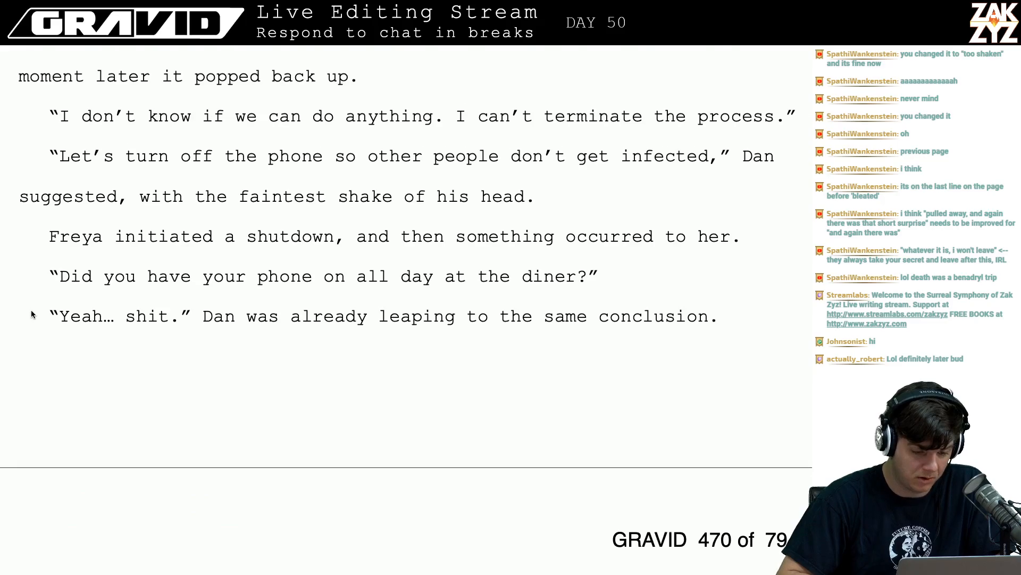
scroll(31, 312, "up", 20)
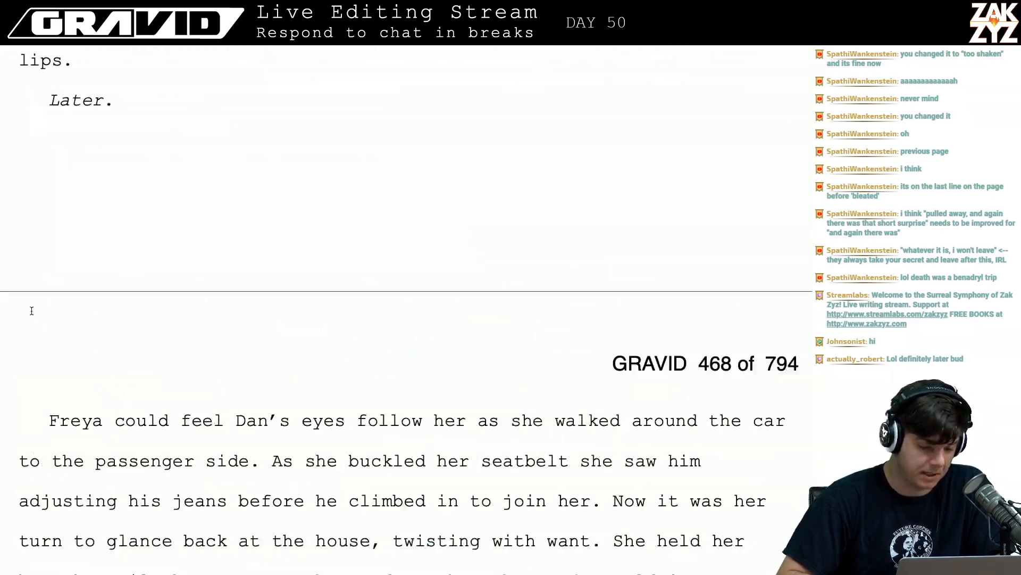
scroll(32, 310, "down", 15)
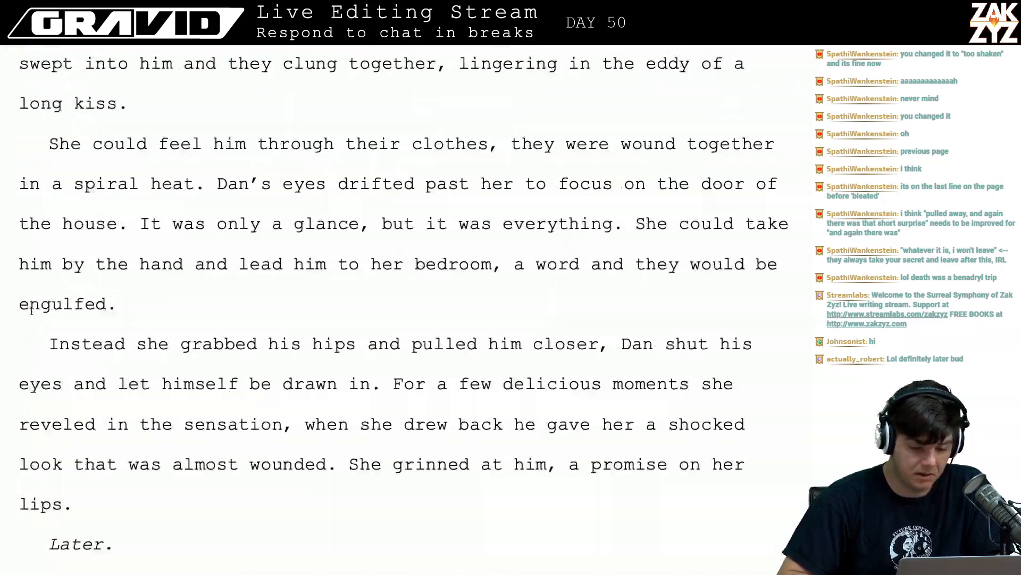
scroll(31, 310, "up", 5)
scroll(32, 311, "up", 15)
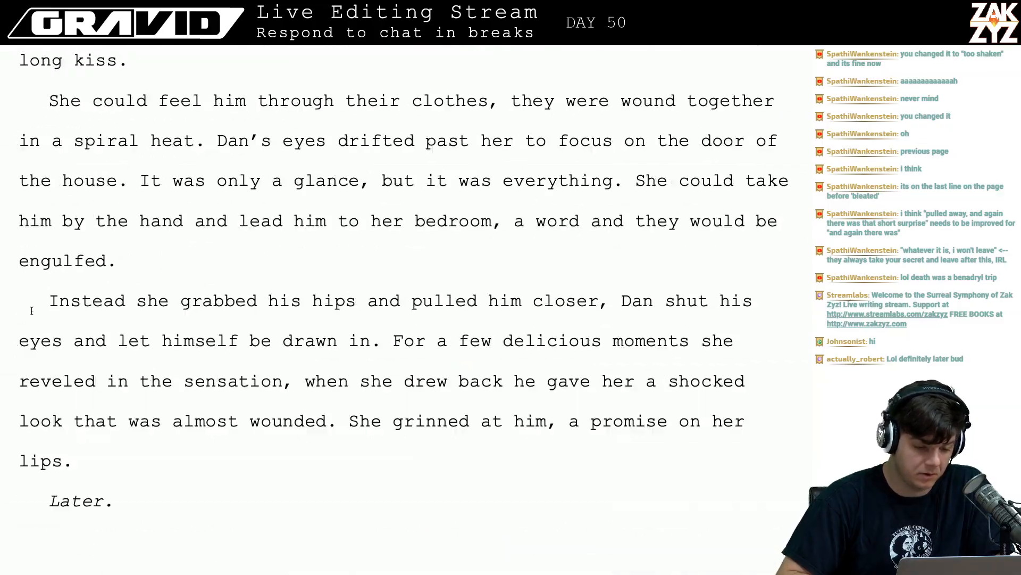
- Skim the chapter forward from the "Later." line to page 477 and place the cursor on the empty line below the "65." heading
scroll(31, 310, "down", 20)
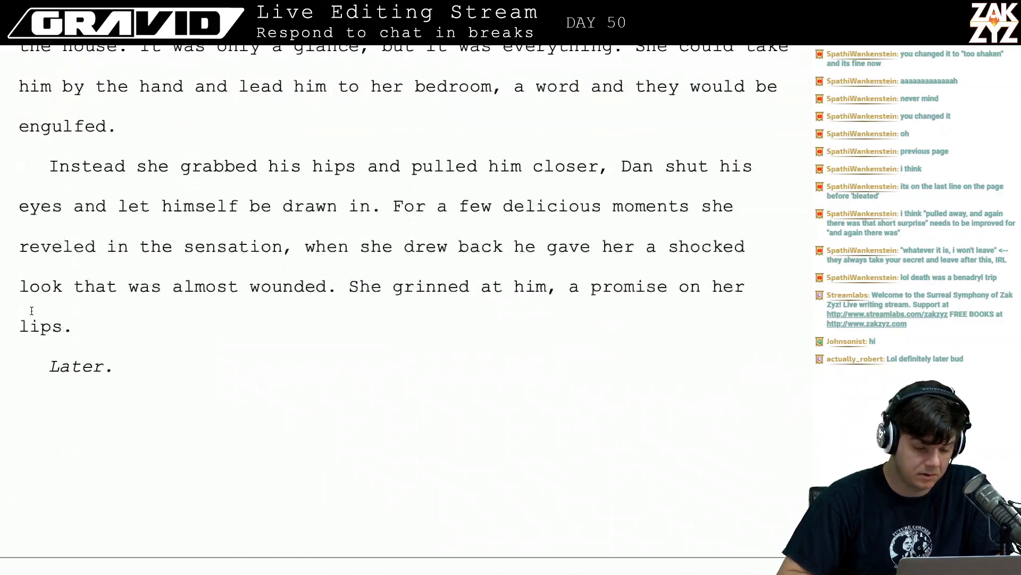
scroll(31, 311, "down", 20)
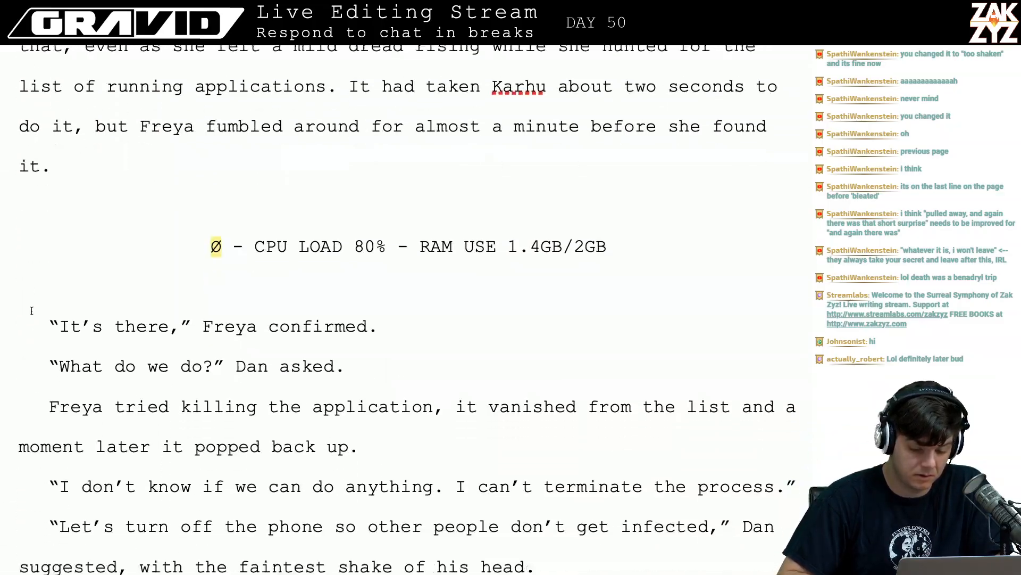
scroll(32, 310, "down", 20)
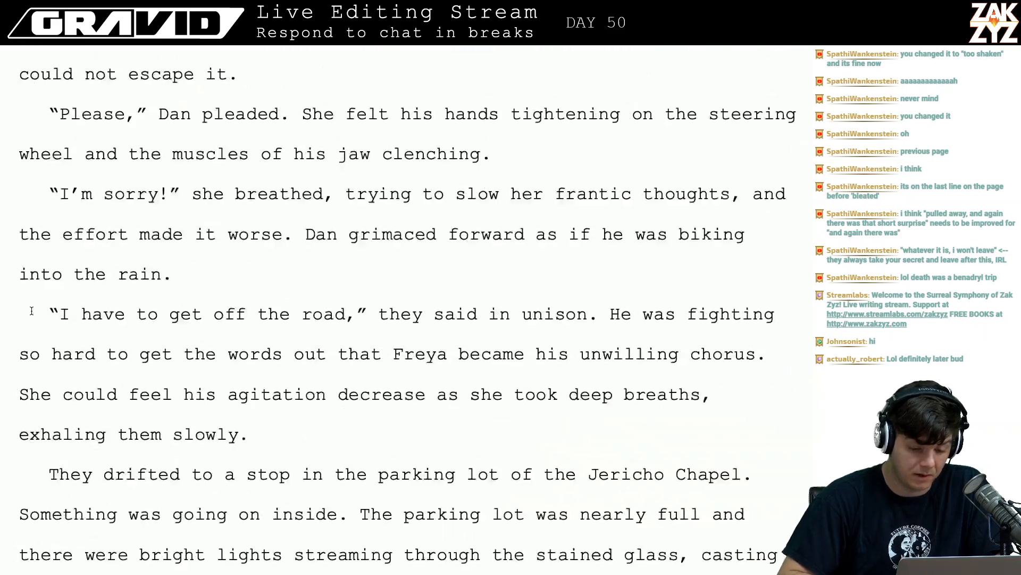
scroll(31, 310, "down", 20)
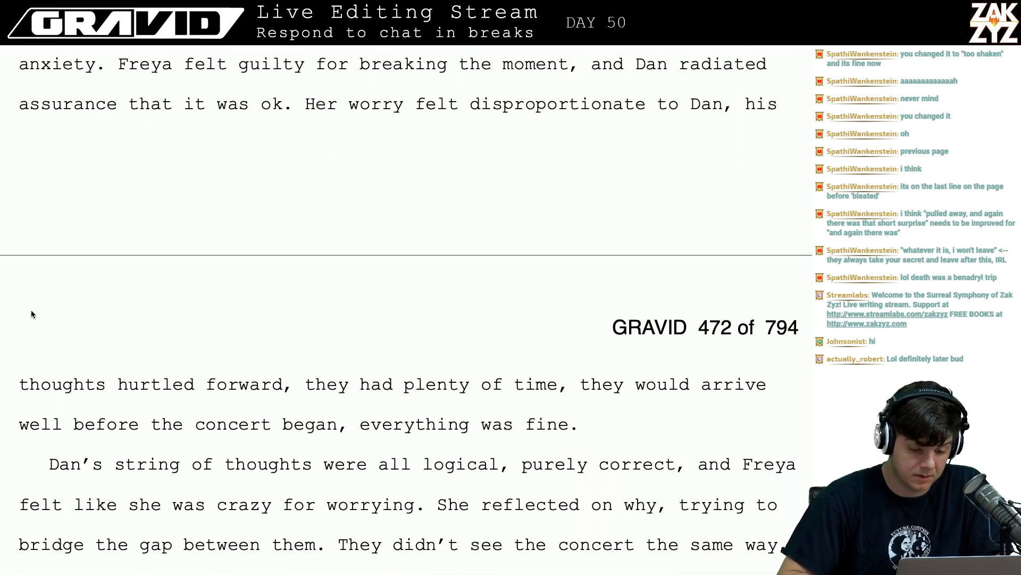
scroll(31, 310, "down", 20)
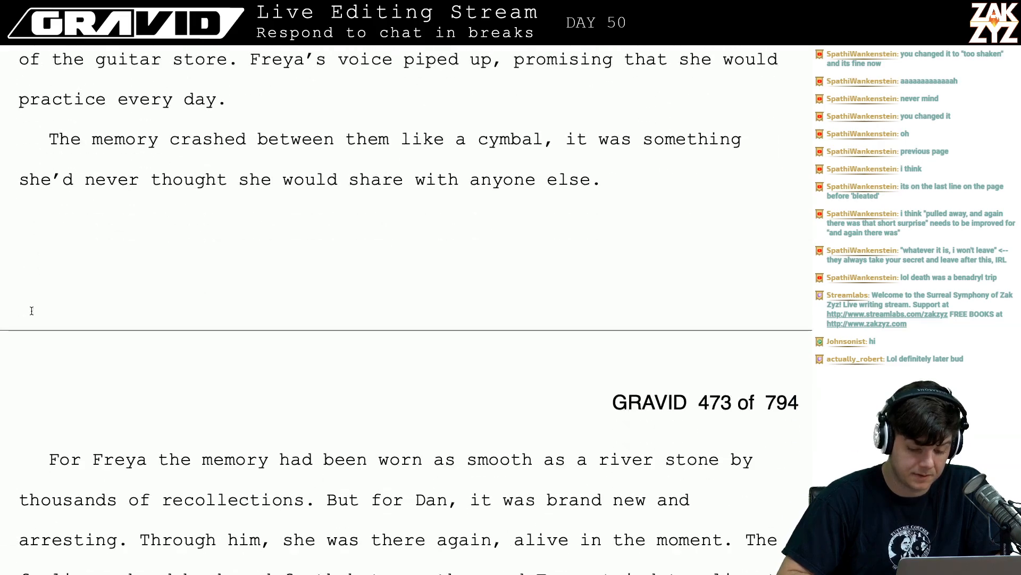
scroll(31, 311, "down", 20)
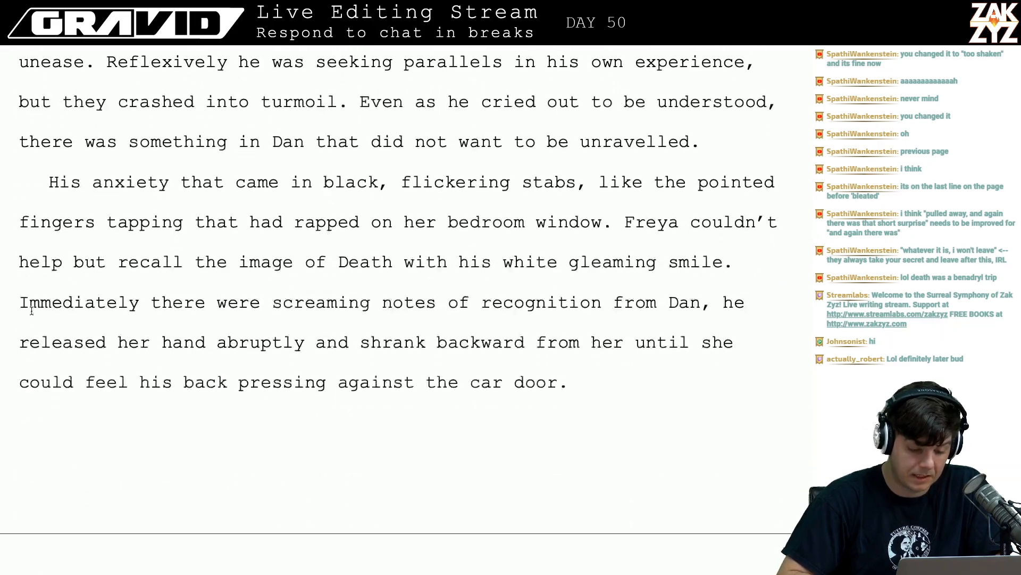
scroll(32, 310, "down", 20)
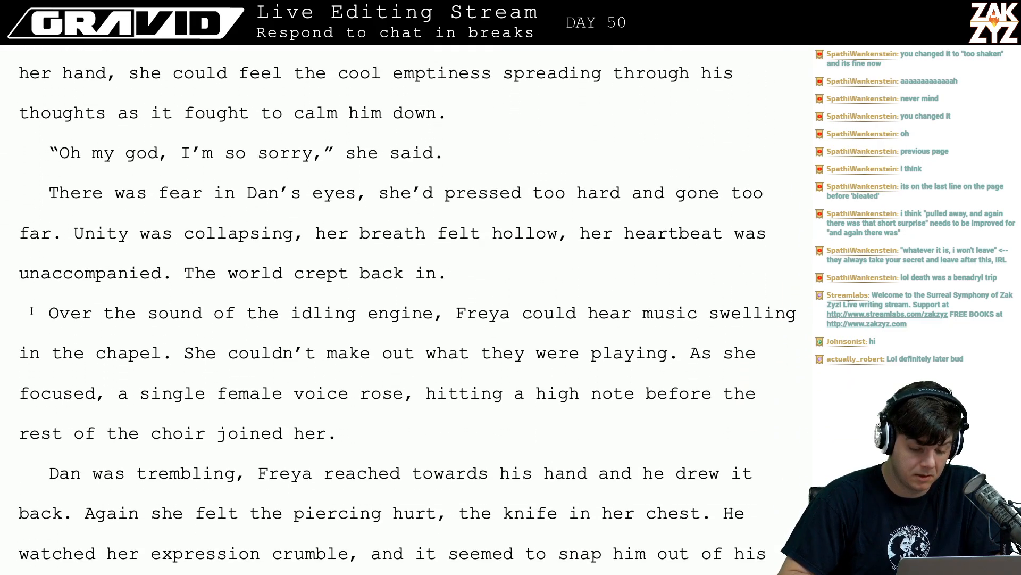
scroll(31, 310, "down", 20)
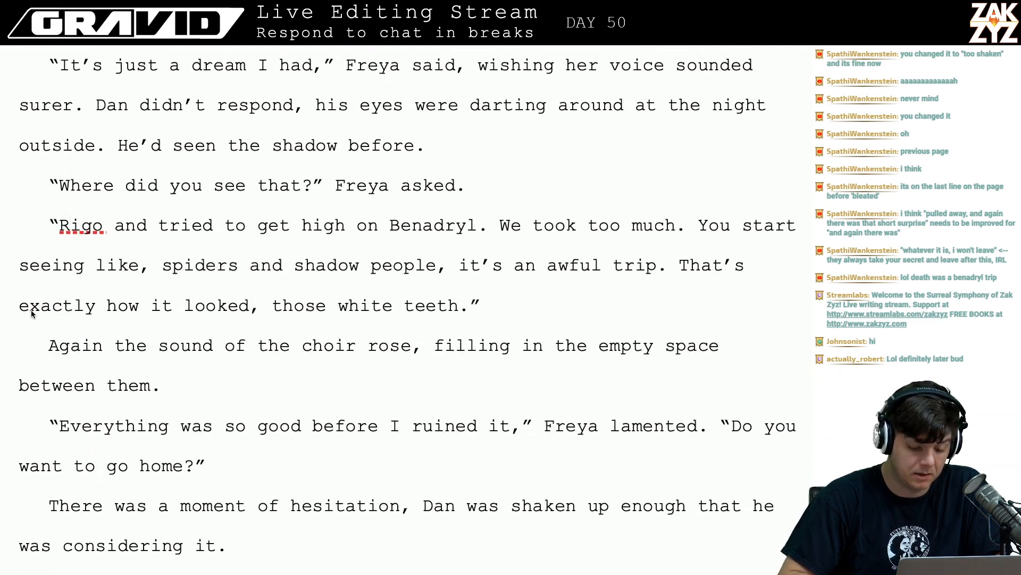
scroll(32, 310, "down", 20)
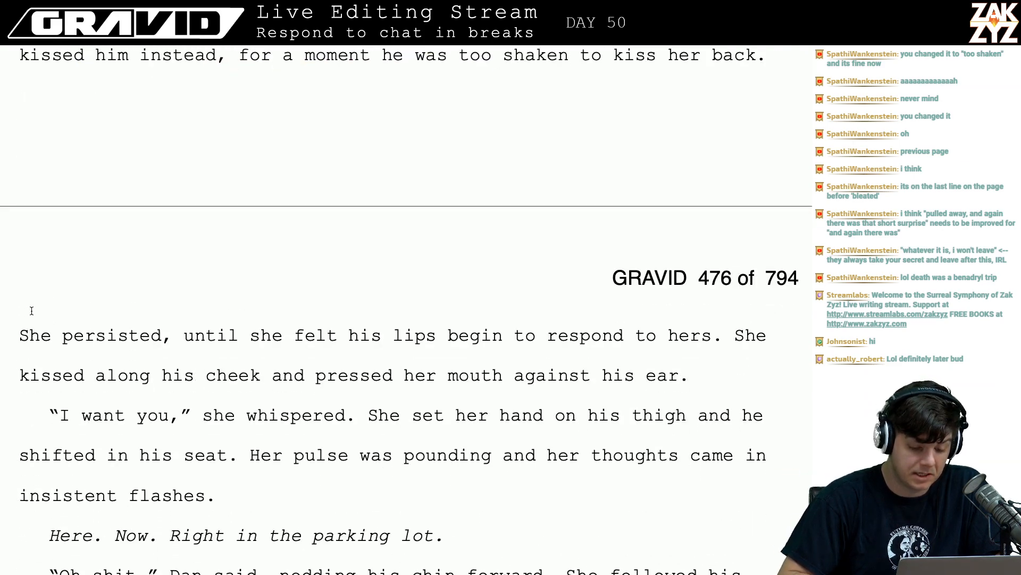
scroll(32, 311, "down", 10)
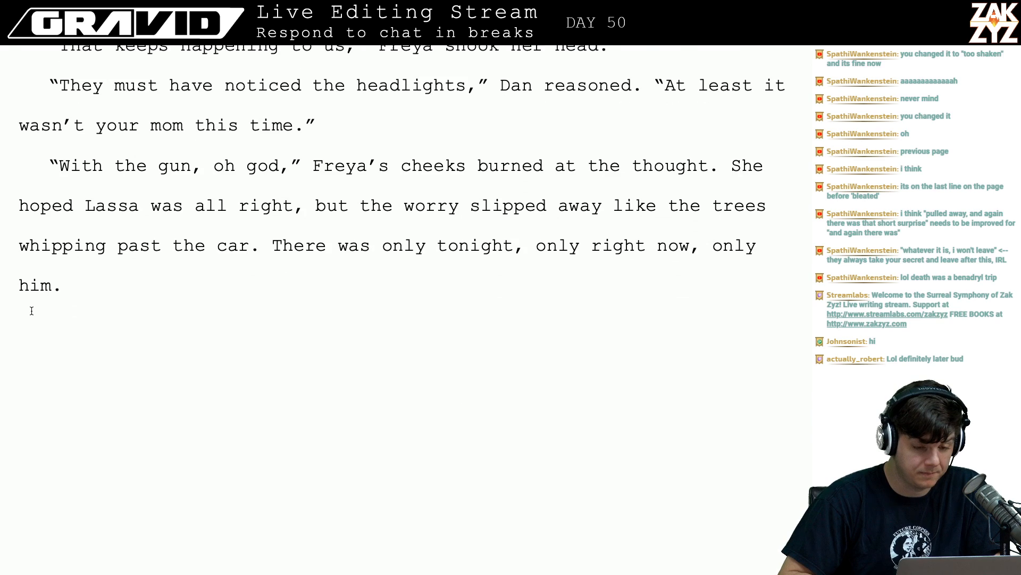
scroll(31, 310, "up", 5)
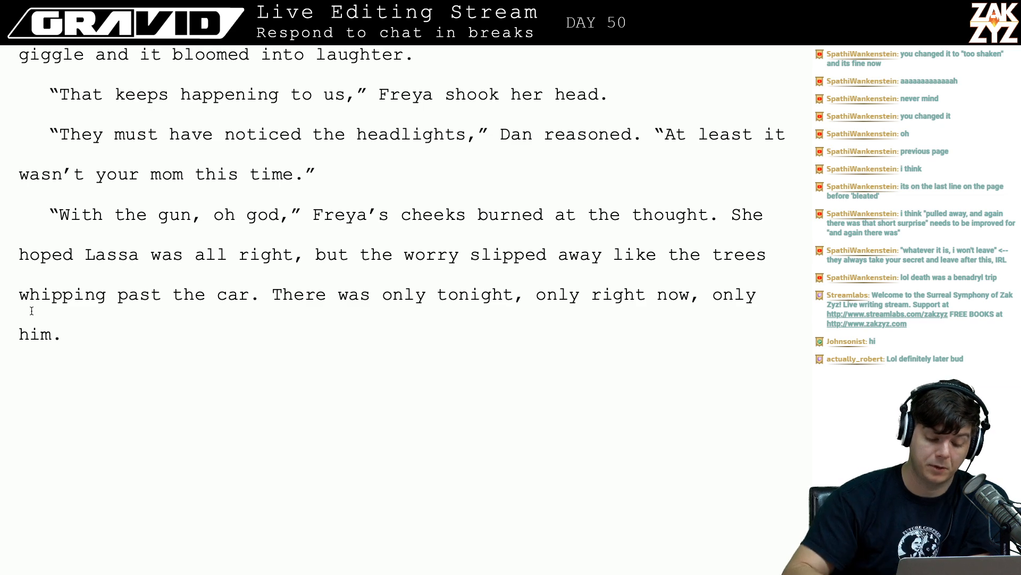
scroll(32, 311, "down", 10)
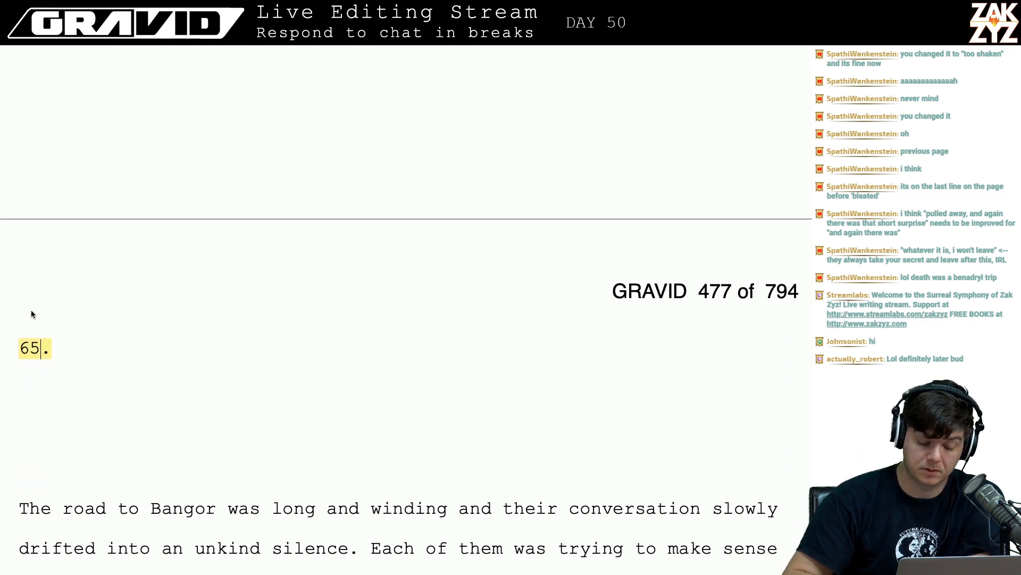
left_click(119, 389)
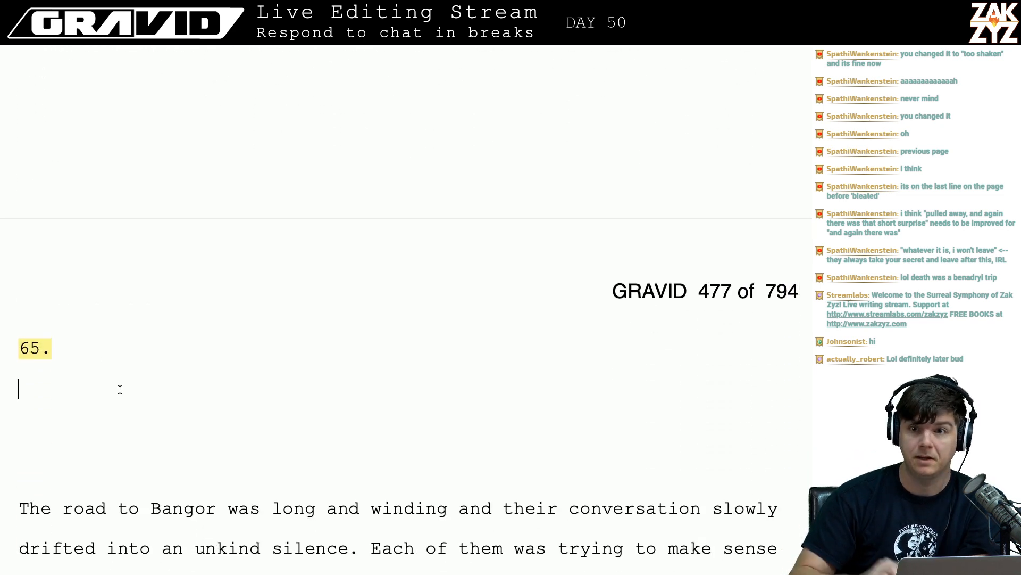